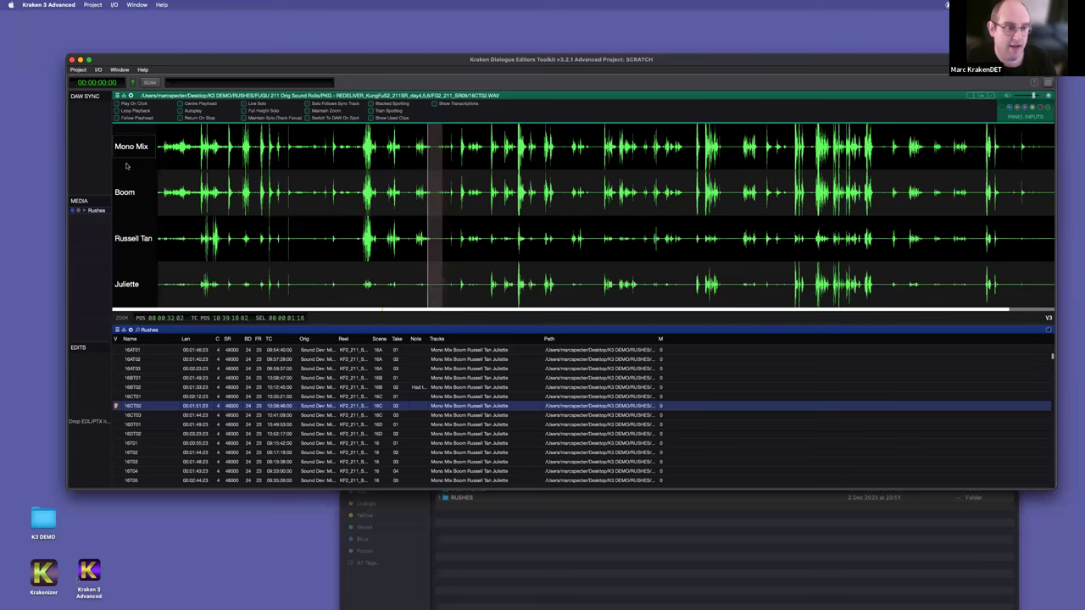
# Step: Try Loop Playback on a selected section of 16CT02, turning the option on and off again
pyautogui.click(118, 111)
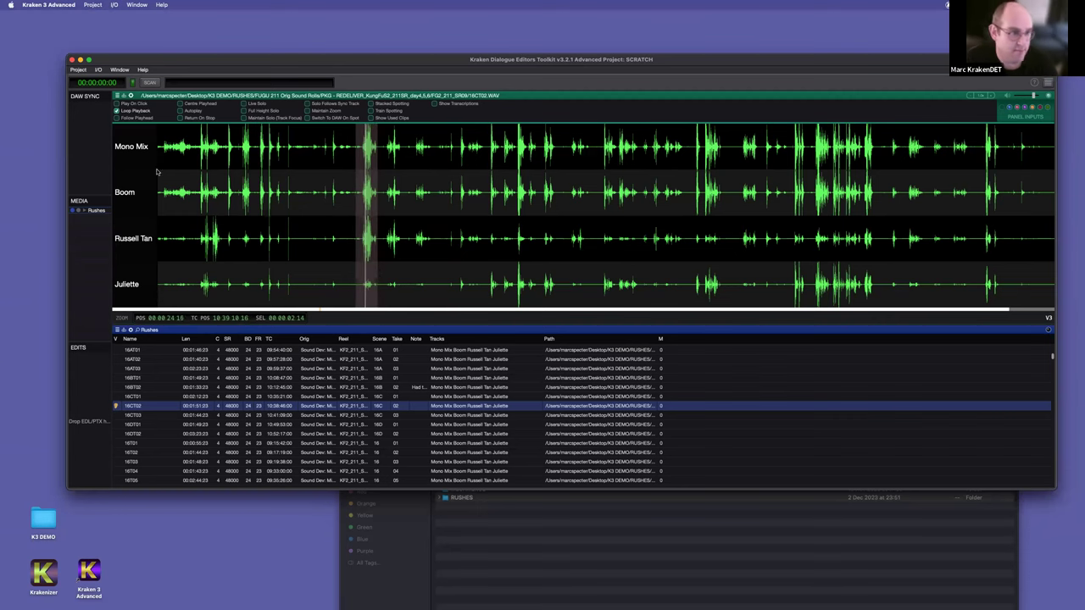
pyautogui.click(118, 111)
# Step: Enable Follow Playhead and play 16CT02 from a point in the zoomed-in waveform
pyautogui.click(118, 117)
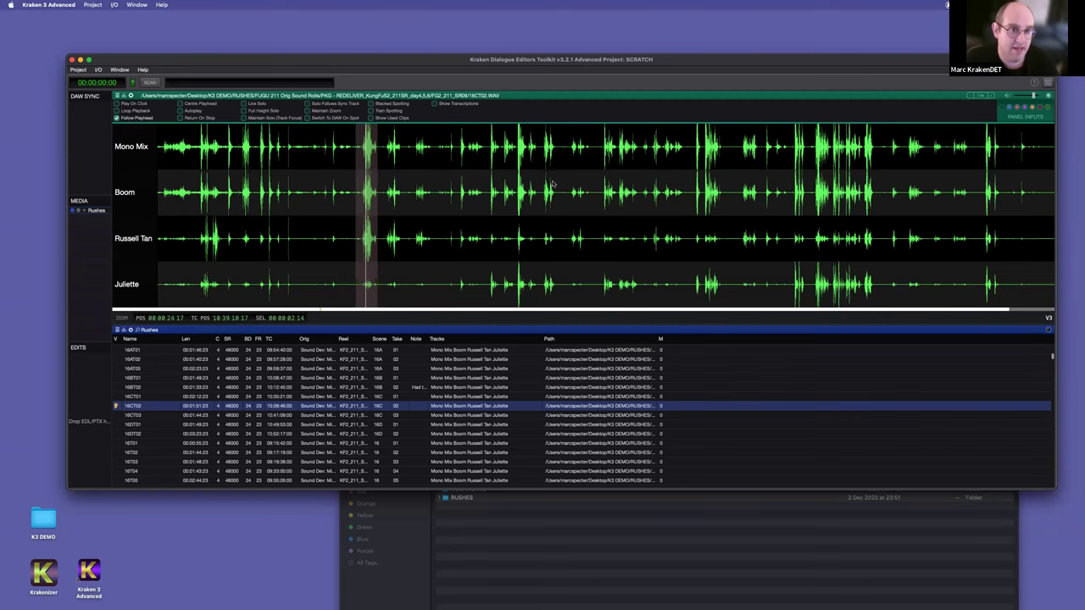
pyautogui.scroll(2, 613, 248)
pyautogui.scroll(8, 603, 228)
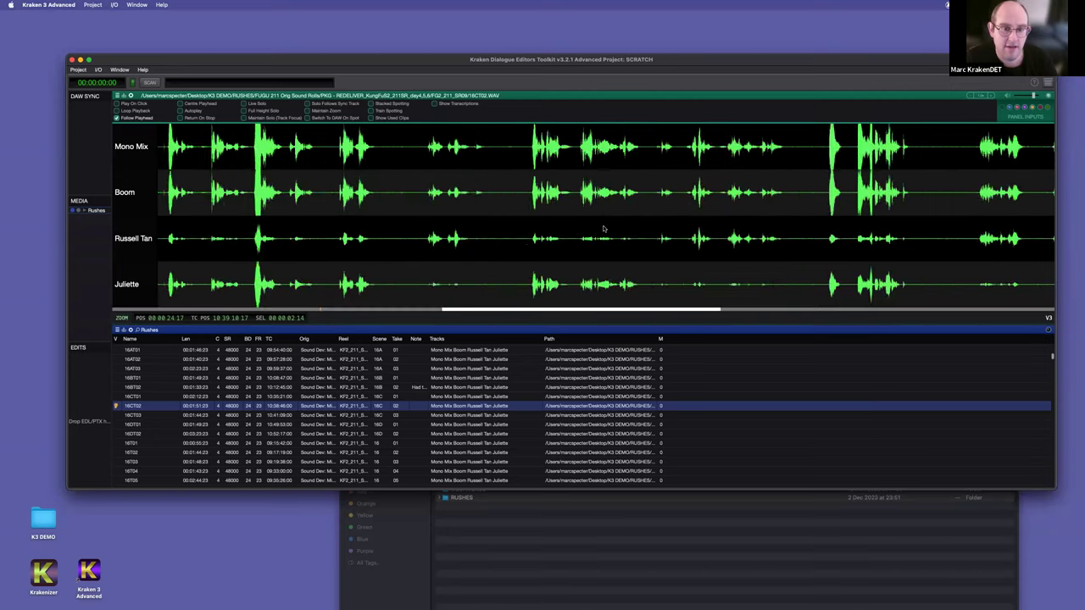
pyautogui.scroll(2, 672, 207)
pyautogui.click(748, 211)
pyautogui.press('space')
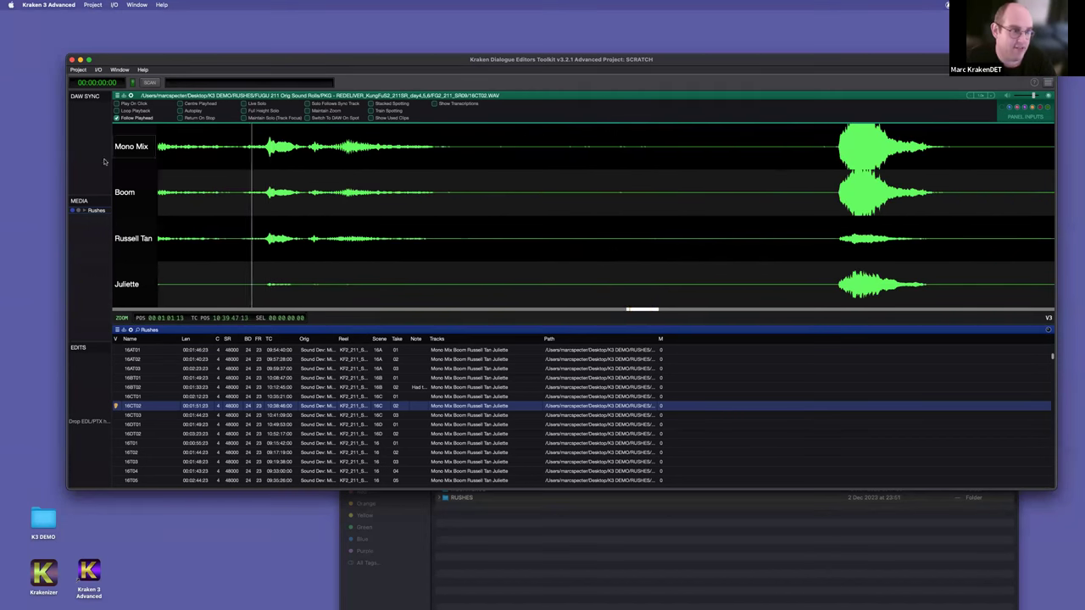
# Step: Try Centre Playhead during playback, disable it, and place the playhead at about 43 seconds in the full waveform
pyautogui.click(180, 103)
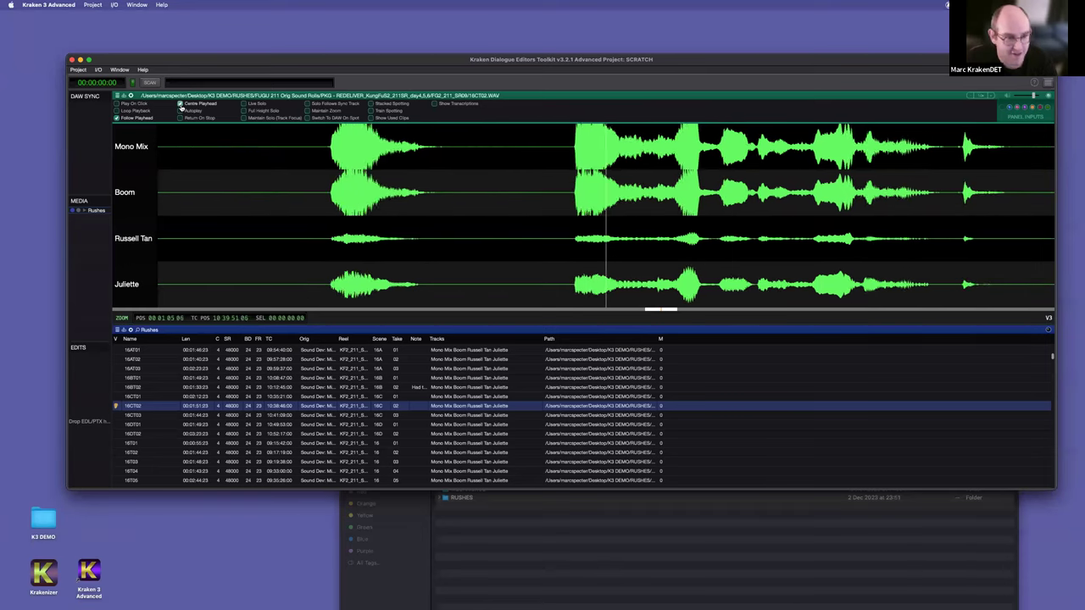
pyautogui.click(180, 104)
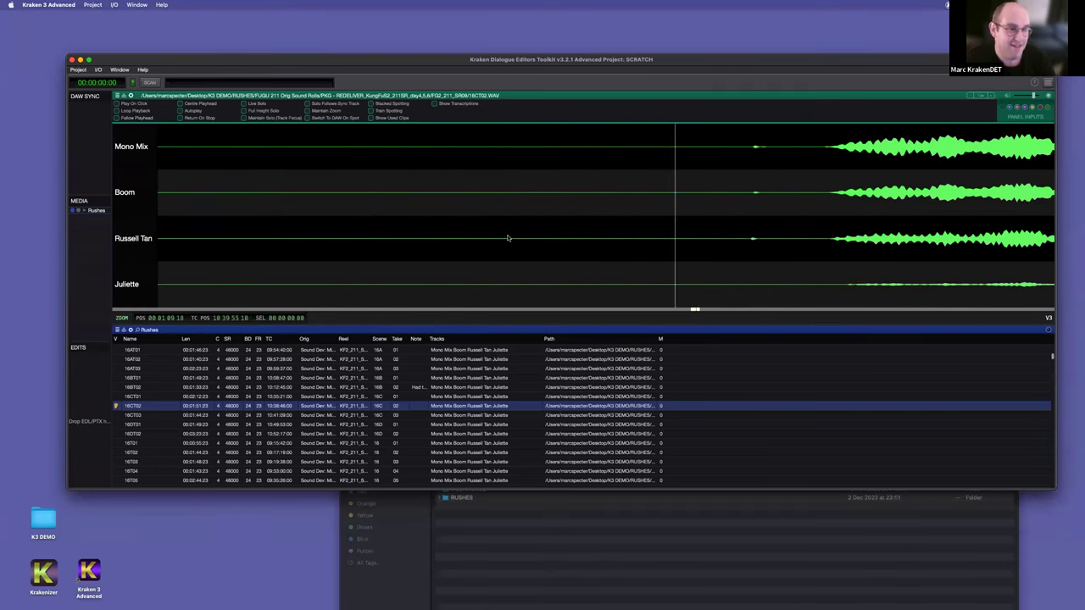
pyautogui.scroll(-6, 508, 238)
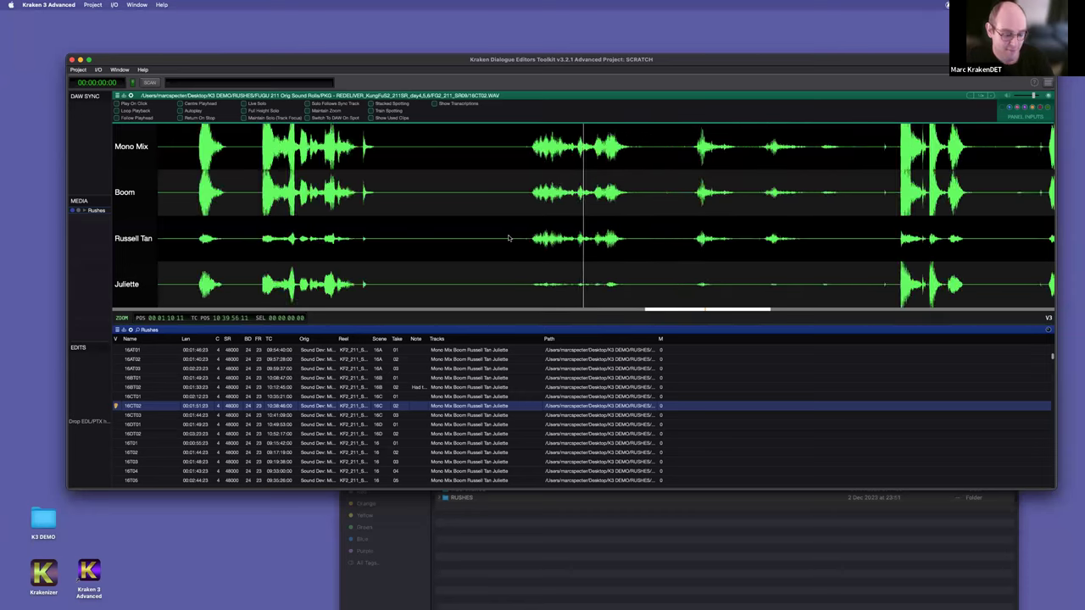
pyautogui.click(506, 201)
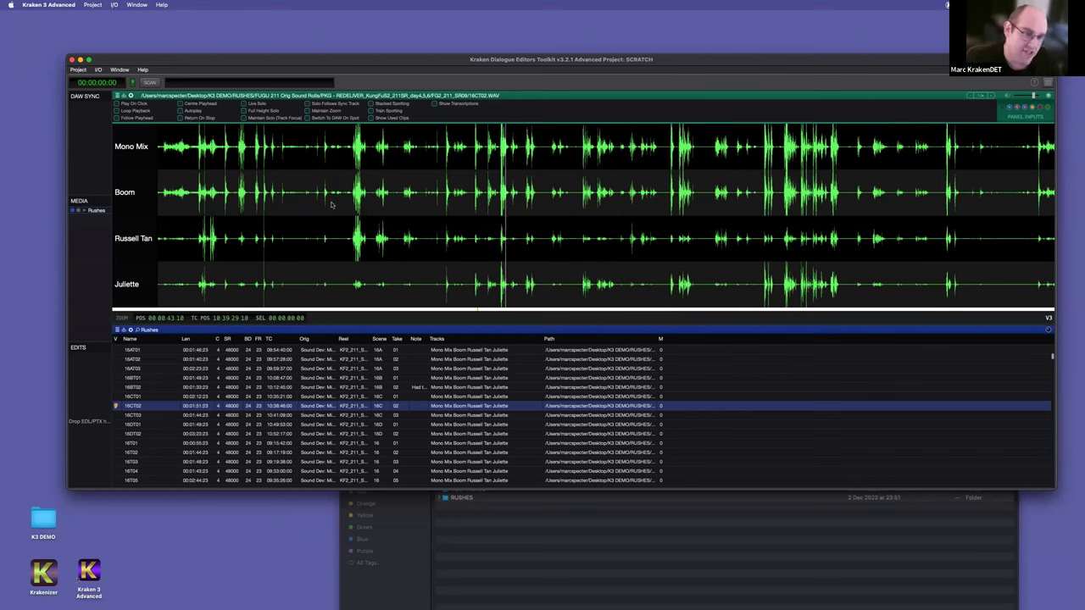
# Step: Enable Return On Stop, select about 4 seconds of the waveform, and play and stop that selection
pyautogui.click(180, 118)
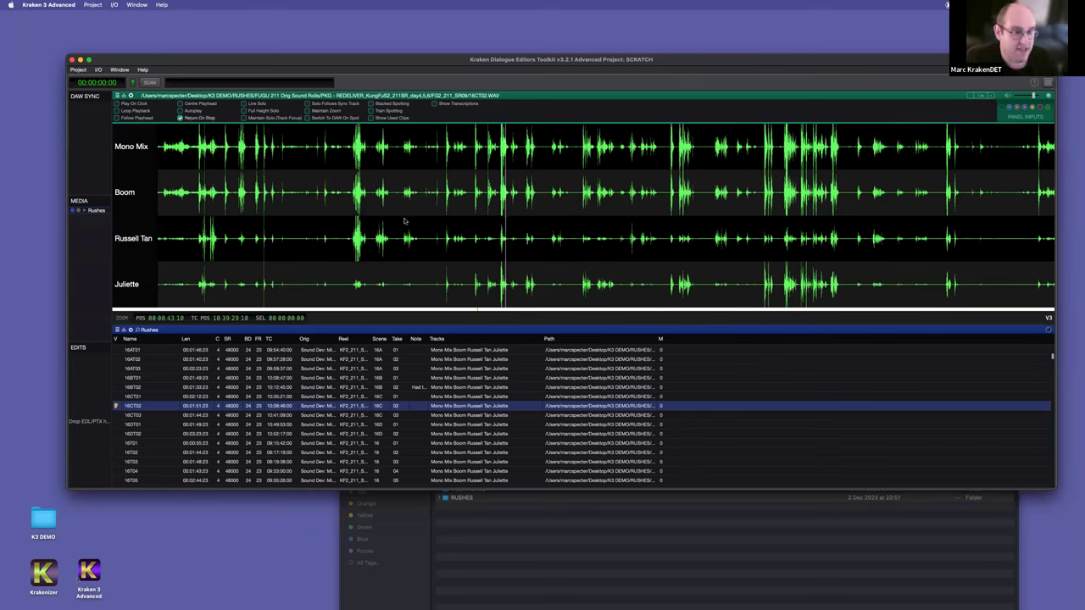
pyautogui.moveTo(403, 204); pyautogui.dragTo(438, 205)
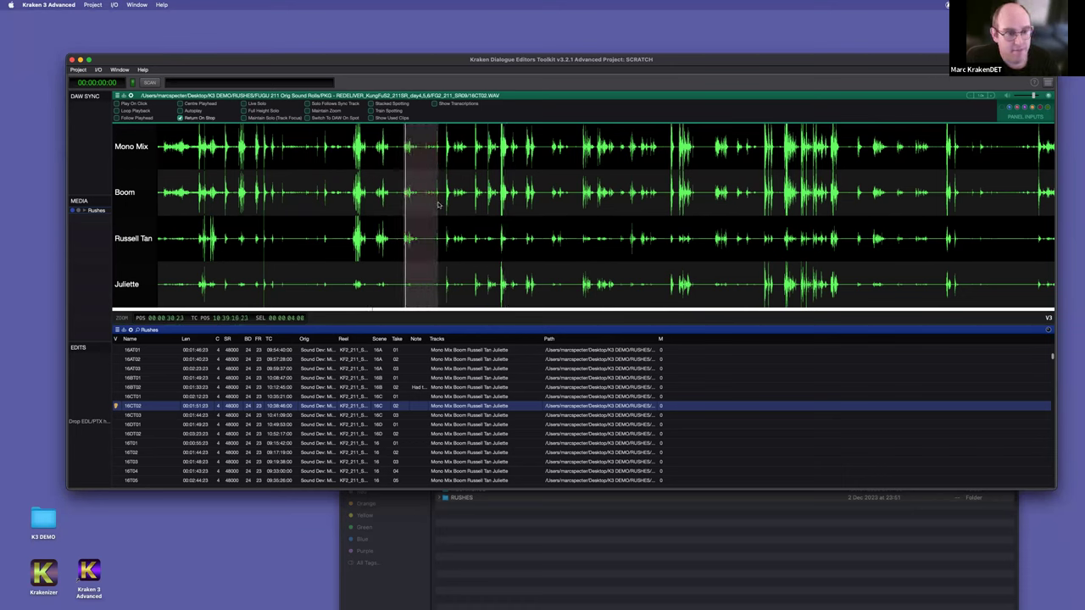
pyautogui.press('space')
pyautogui.press('space')
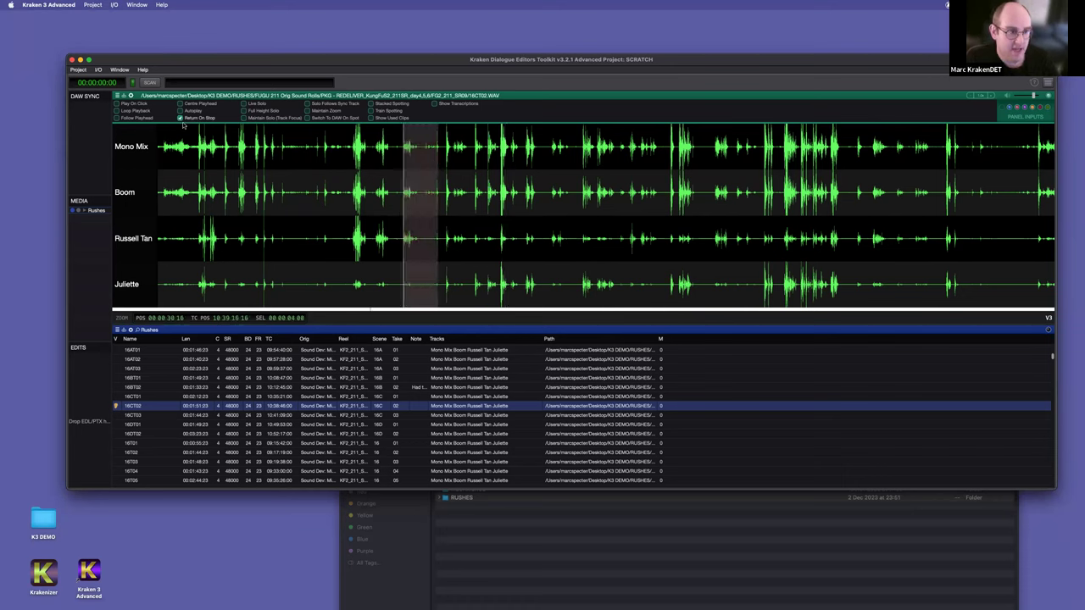
# Step: Enable Live Solo and solo different tracks directly from their waveforms, finishing on Mono Mix
pyautogui.click(244, 103)
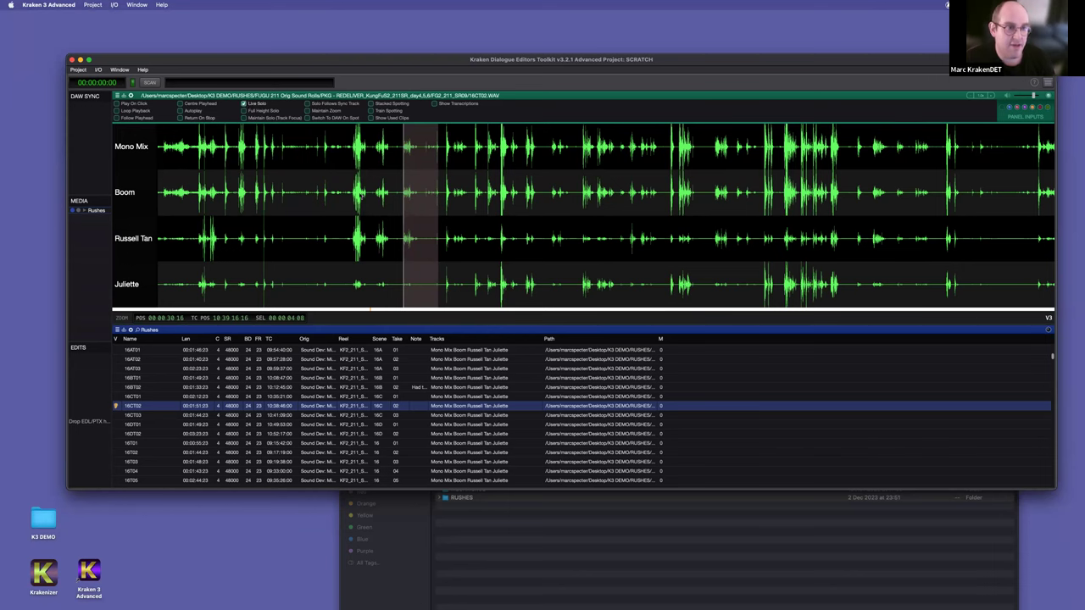
pyautogui.click(497, 238)
pyautogui.click(353, 287)
pyautogui.click(496, 245)
pyautogui.click(501, 196)
pyautogui.click(557, 163)
pyautogui.click(379, 158)
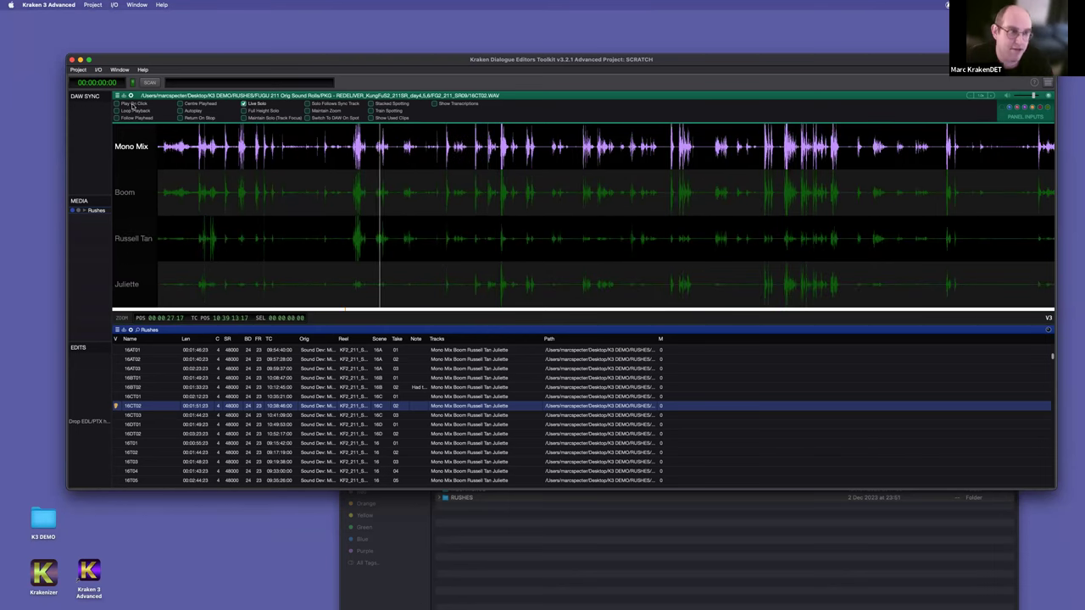
# Step: Audition spots on several tracks with Play On Click and Live Solo enabled, finishing on Boom with both options off
pyautogui.click(503, 193)
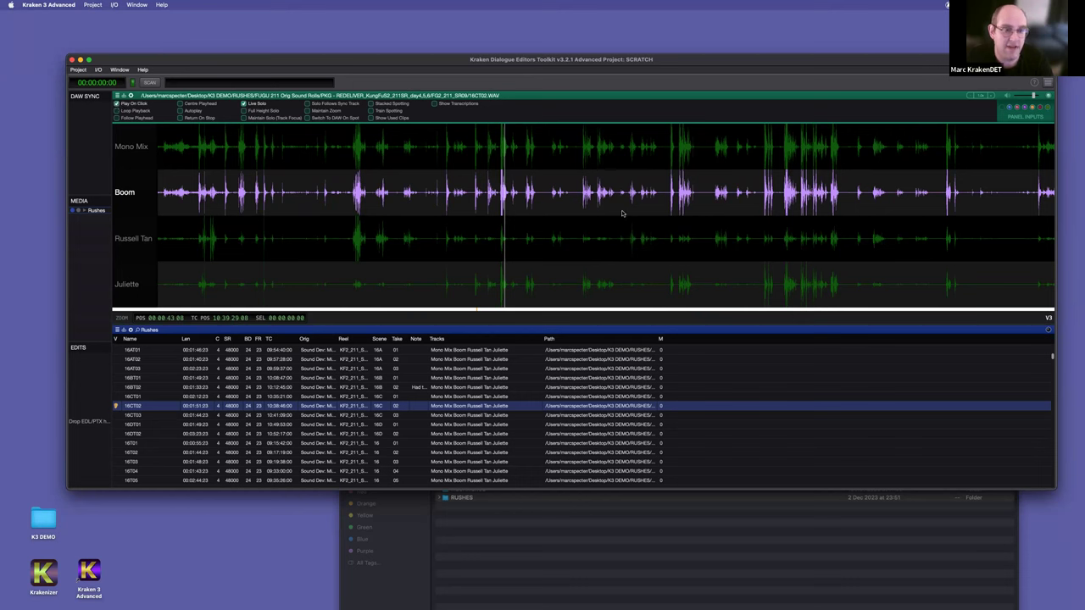
pyautogui.click(582, 196)
pyautogui.click(796, 288)
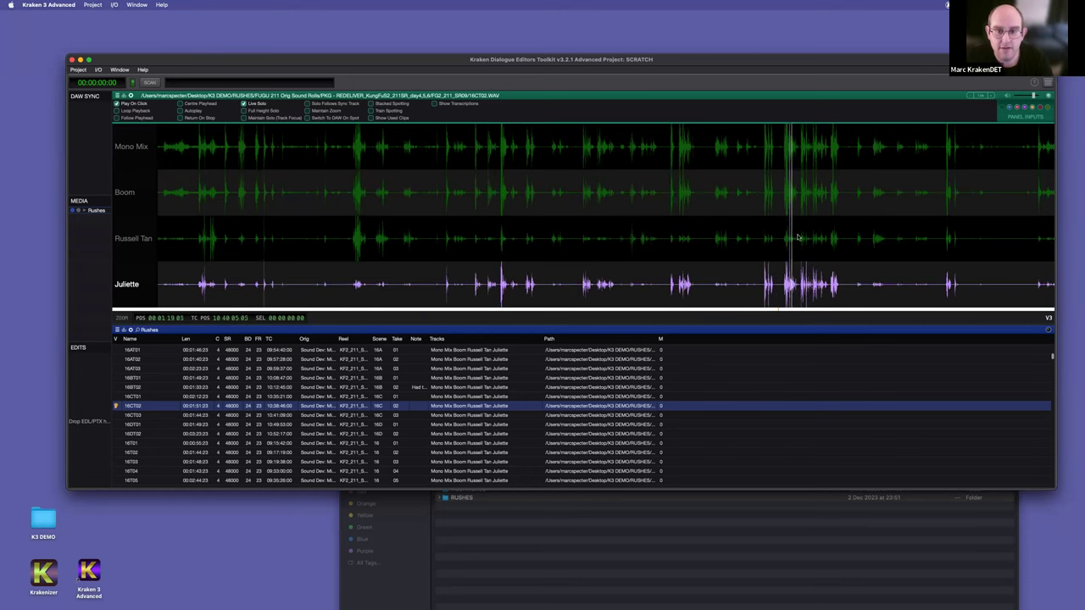
pyautogui.click(788, 206)
pyautogui.click(787, 152)
pyautogui.click(428, 179)
pyautogui.click(346, 206)
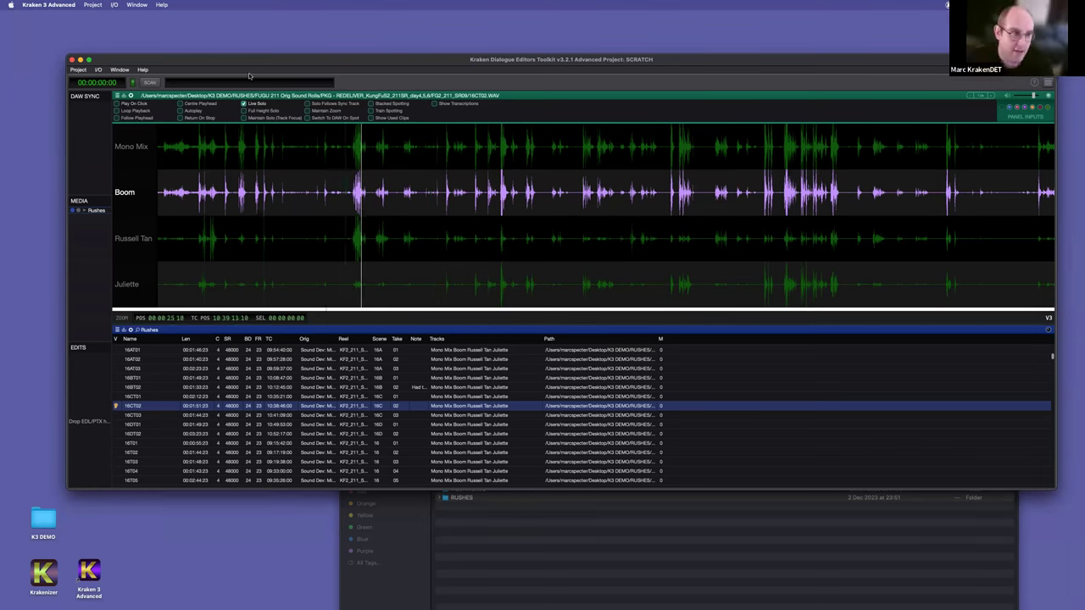
pyautogui.click(243, 104)
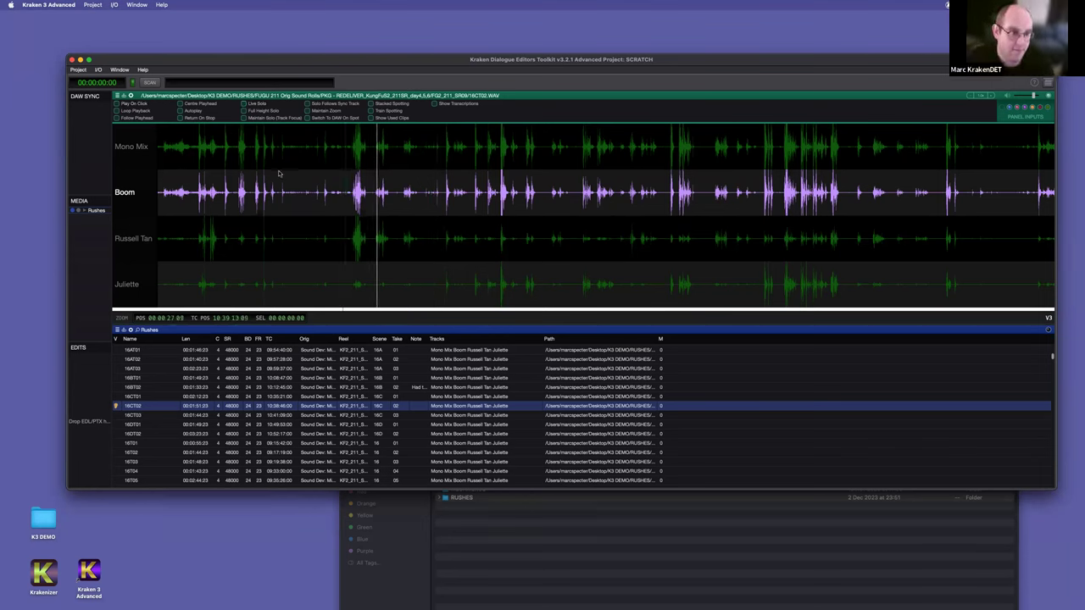
# Step: Enable Full Height Solo, solo each of the four tracks in turn, and disable the option
pyautogui.click(244, 110)
pyautogui.click(127, 238)
pyautogui.click(133, 286)
pyautogui.click(133, 193)
pyautogui.click(134, 148)
pyautogui.click(135, 214)
pyautogui.click(134, 236)
pyautogui.click(133, 286)
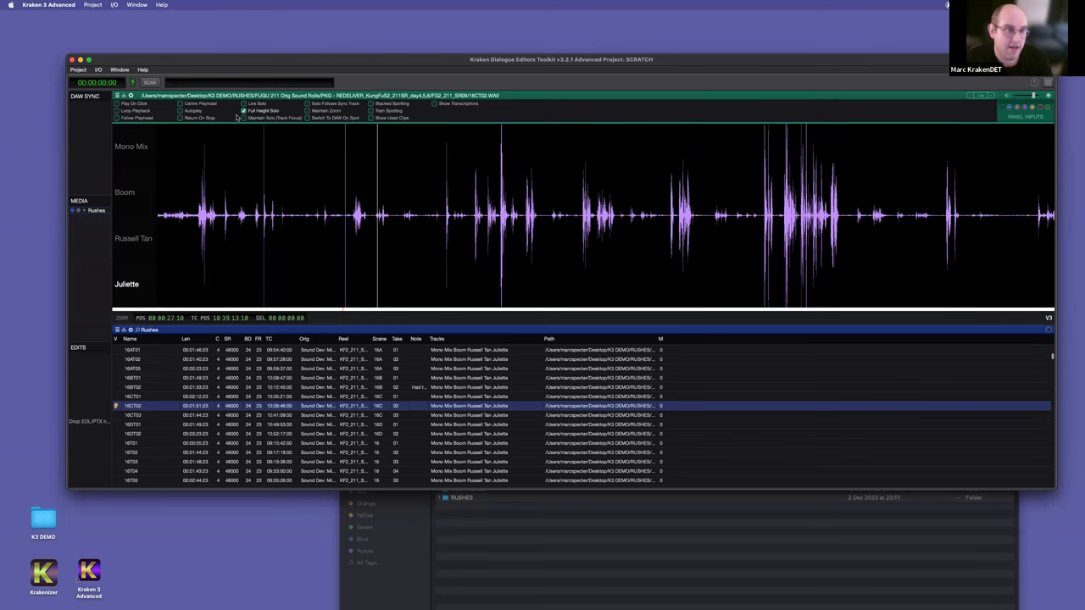
pyautogui.click(244, 111)
# Step: Enable Maintain Solo (Track Focus), focus the Boom track, and load takes 16DT02, 16CT02 and 16T01
pyautogui.click(244, 117)
pyautogui.press('Up')
pyautogui.press('Up')
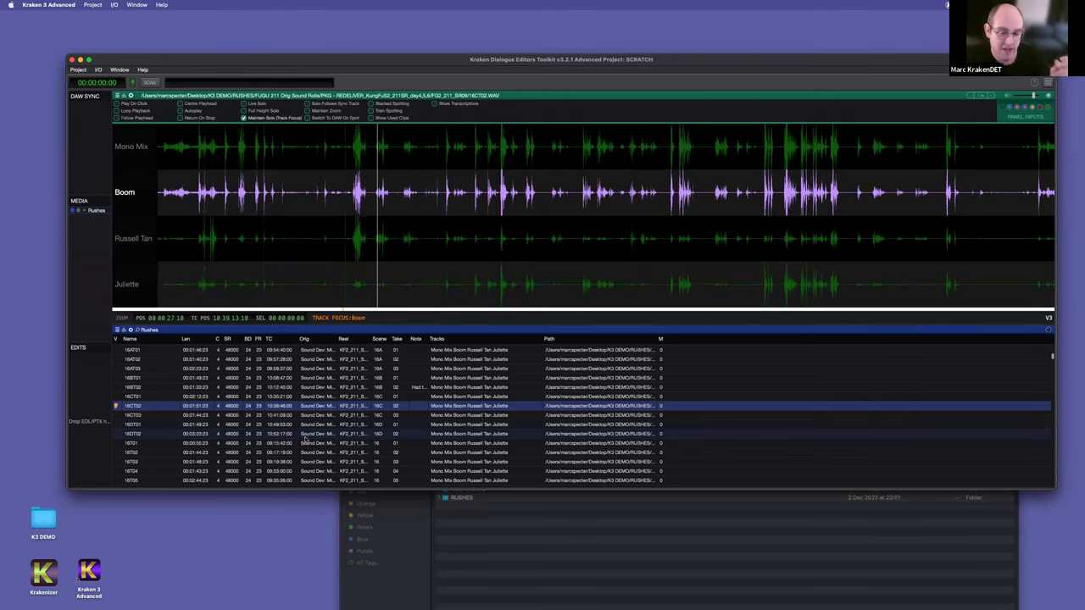
pyautogui.click(305, 435)
pyautogui.click(334, 406)
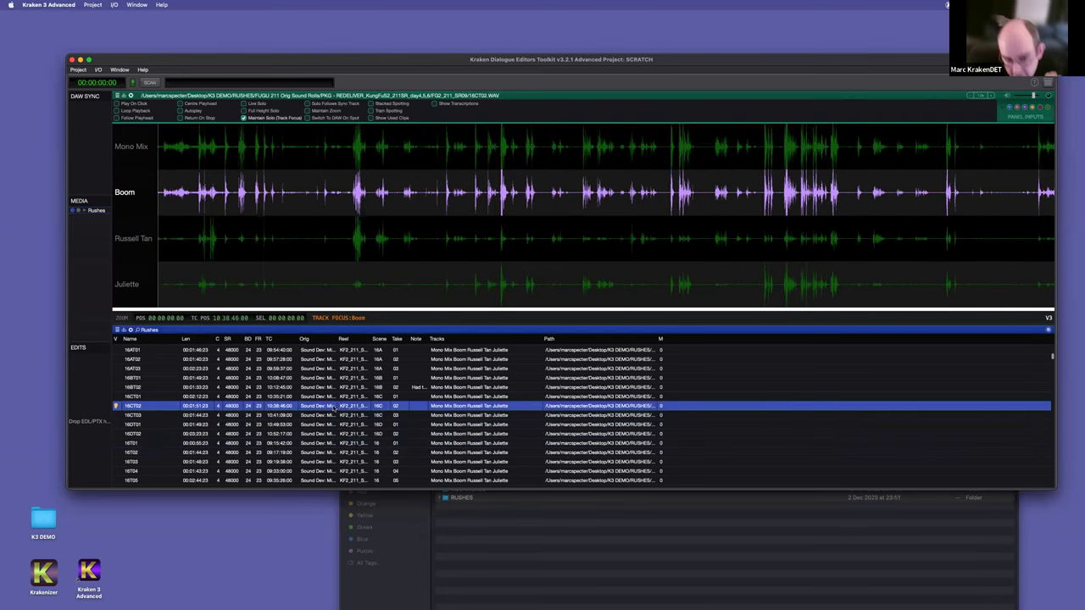
pyautogui.click(331, 442)
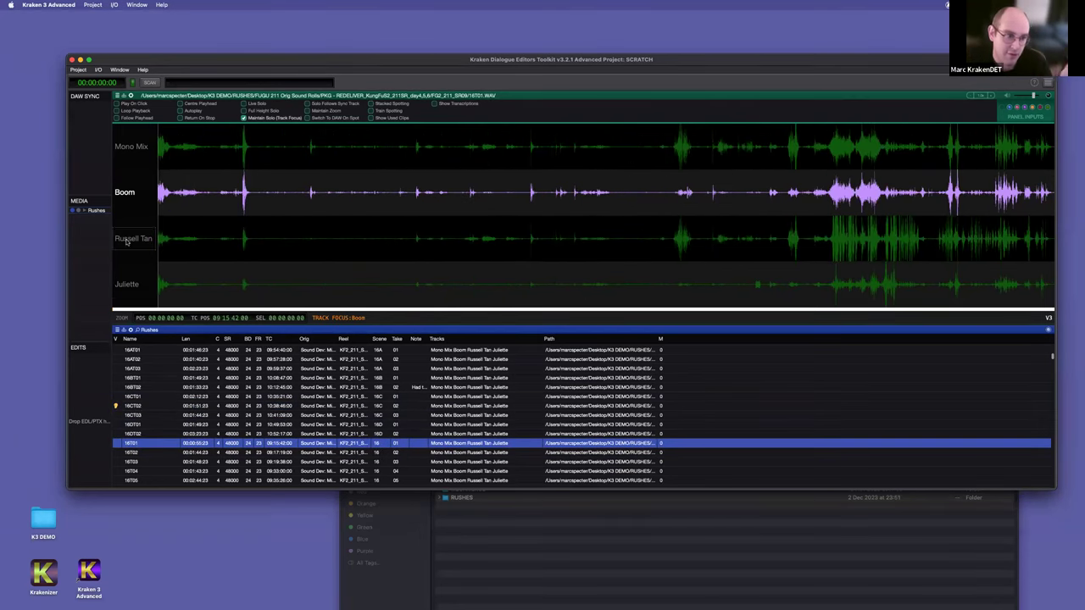
# Step: Solo the fourth track and step through neighbouring takes to check its track focus, ending on 16CT02
pyautogui.click(131, 287)
pyautogui.click(371, 417)
pyautogui.press('Down')
pyautogui.press('Down')
pyautogui.press('Down')
pyautogui.press('Down')
pyautogui.press('Down')
pyautogui.press('Up')
pyautogui.press('Up')
pyautogui.press('Up')
pyautogui.press('Up')
pyautogui.moveTo(371, 418); pyautogui.dragTo(383, 395)
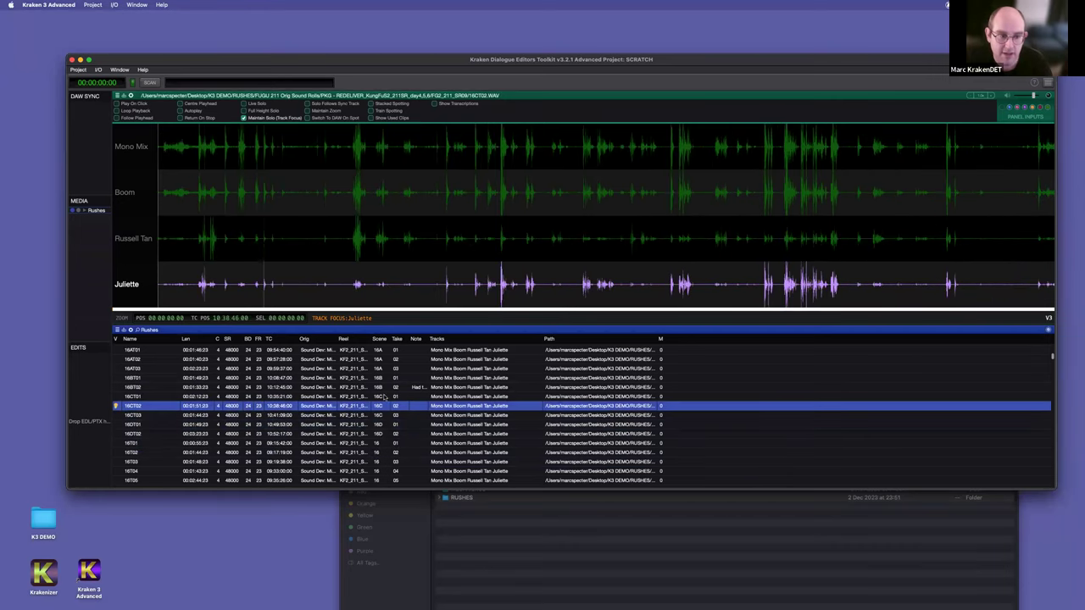
# Step: Unsolo the fourth track and load several takes without track focus, including 16BT01, 16DT01, 16CT02, 16CT01 and 16CT03
pyautogui.click(340, 317)
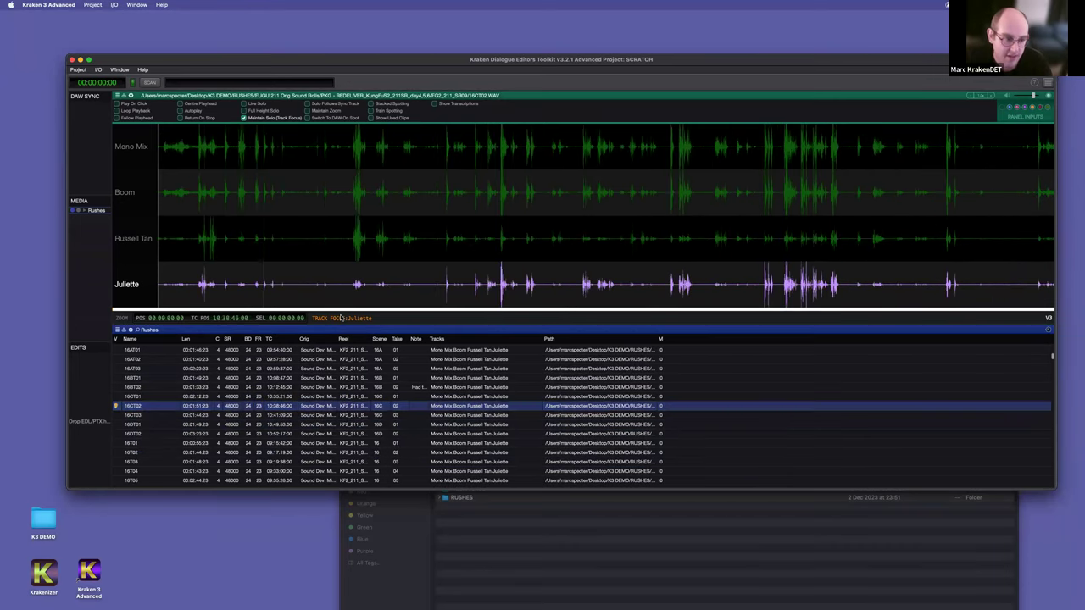
pyautogui.click(134, 286)
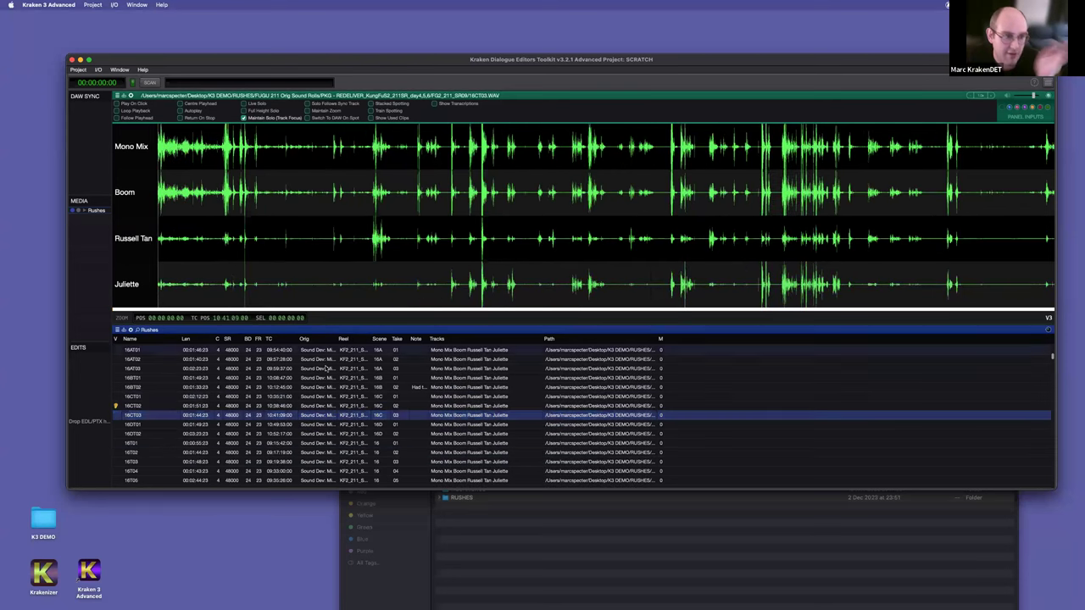
pyautogui.click(329, 378)
pyautogui.click(337, 424)
pyautogui.click(345, 406)
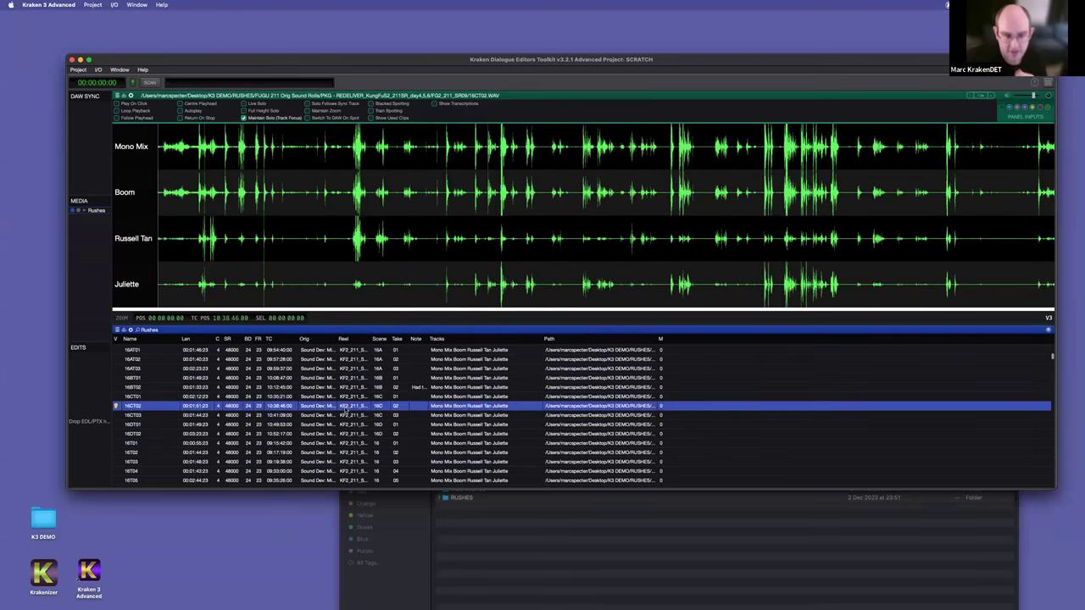
pyautogui.click(351, 396)
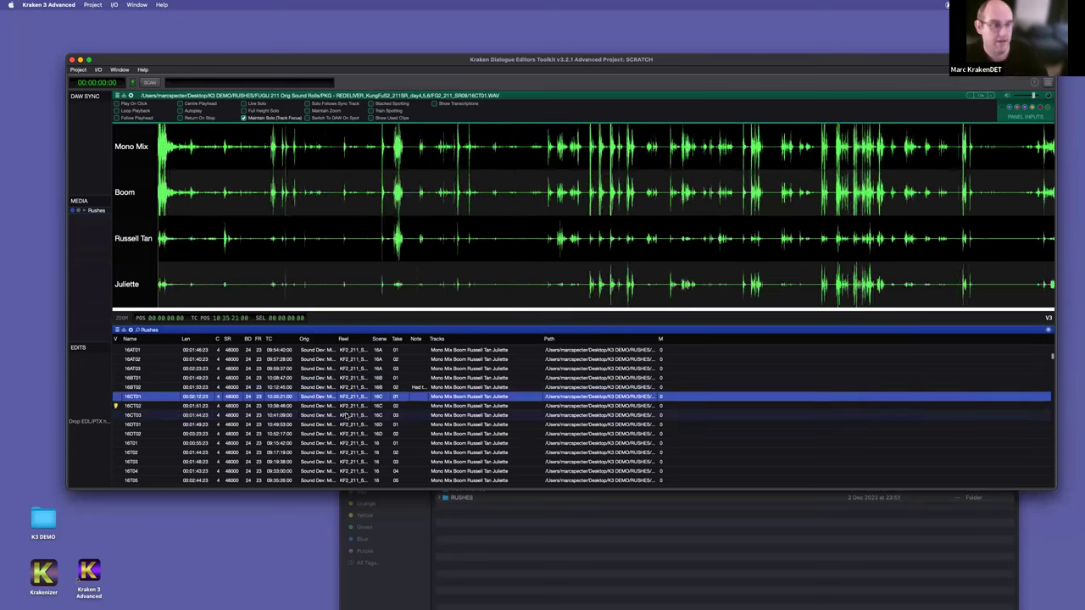
pyautogui.click(350, 414)
# Step: Solo the fourth track again and load further scene 16 takes with track focus, ending on 16DT01
pyautogui.click(127, 287)
pyautogui.rightClick(127, 286)
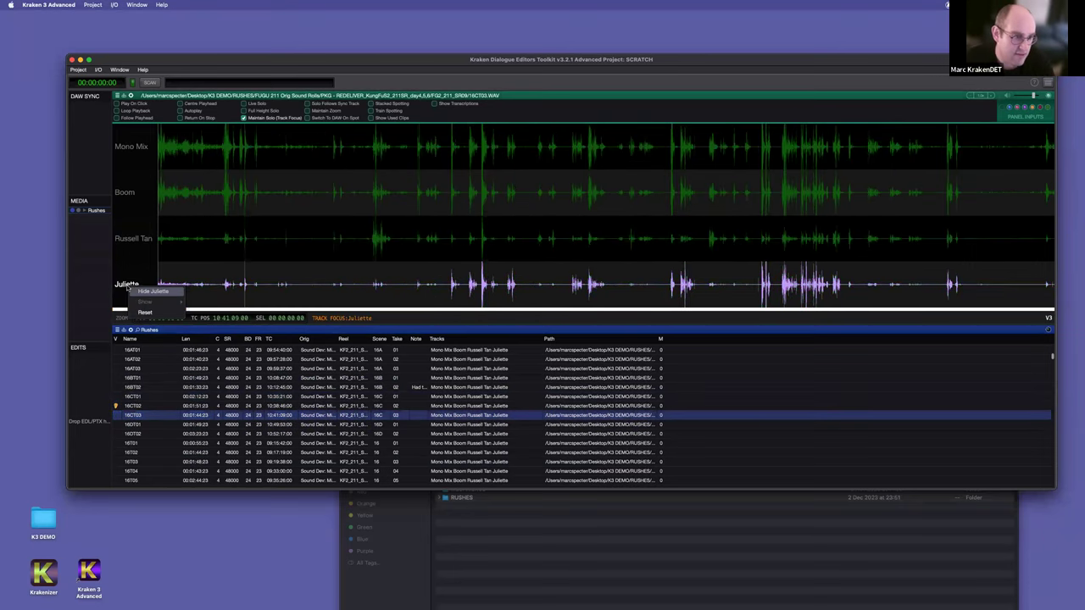
pyautogui.click(330, 407)
pyautogui.click(326, 396)
pyautogui.click(315, 424)
pyautogui.click(310, 444)
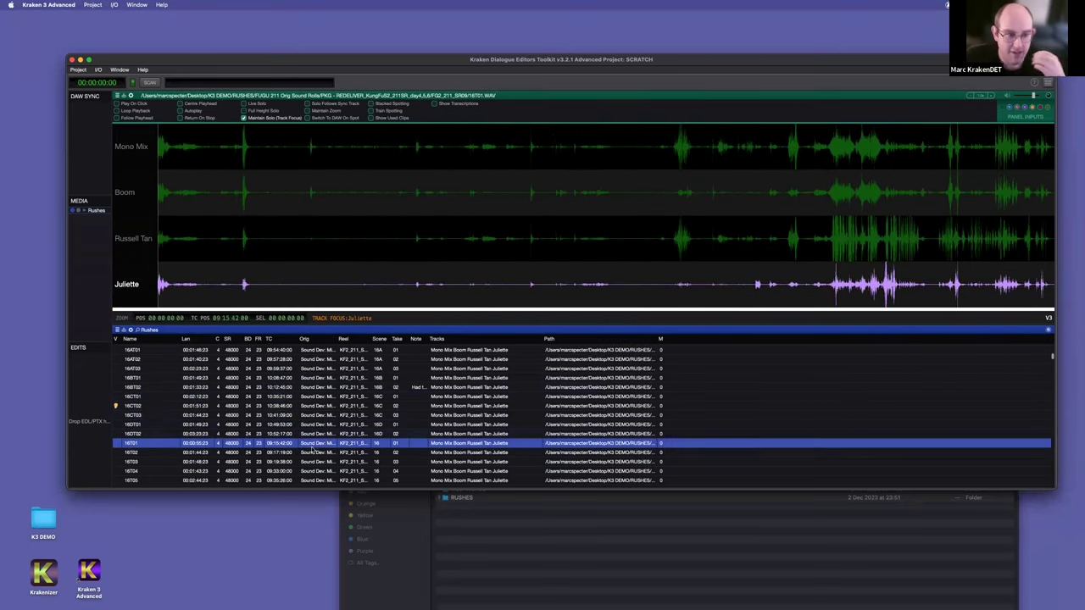
pyautogui.click(310, 434)
pyautogui.click(364, 406)
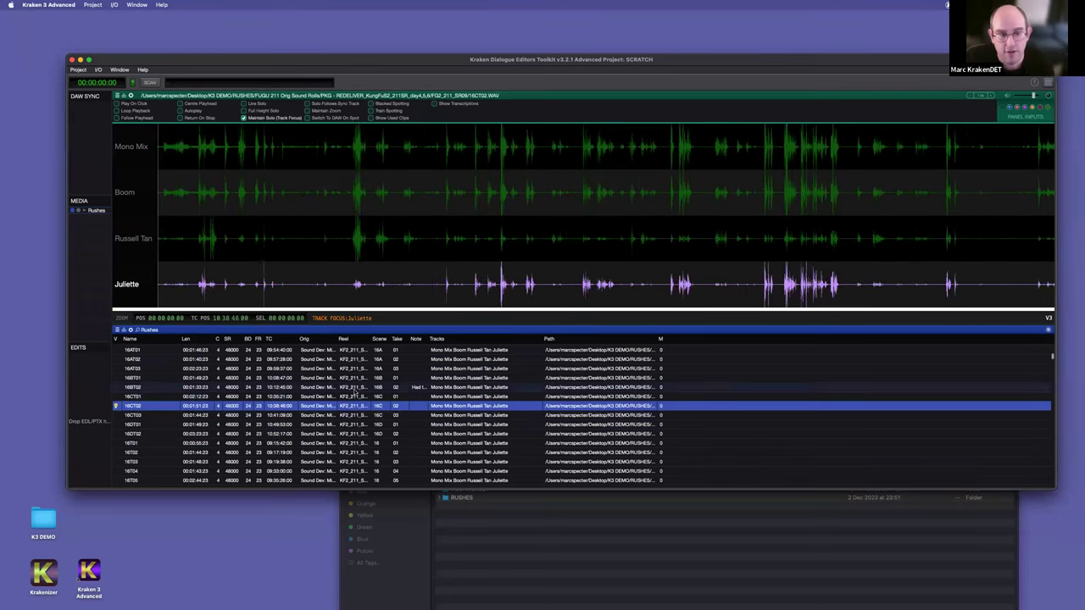
pyautogui.click(353, 378)
pyautogui.click(350, 424)
# Step: Unsolo the fourth track and browse through the takes in the Rushes list, ending on 16BT02
pyautogui.click(128, 283)
pyautogui.press('Down')
pyautogui.press('Down')
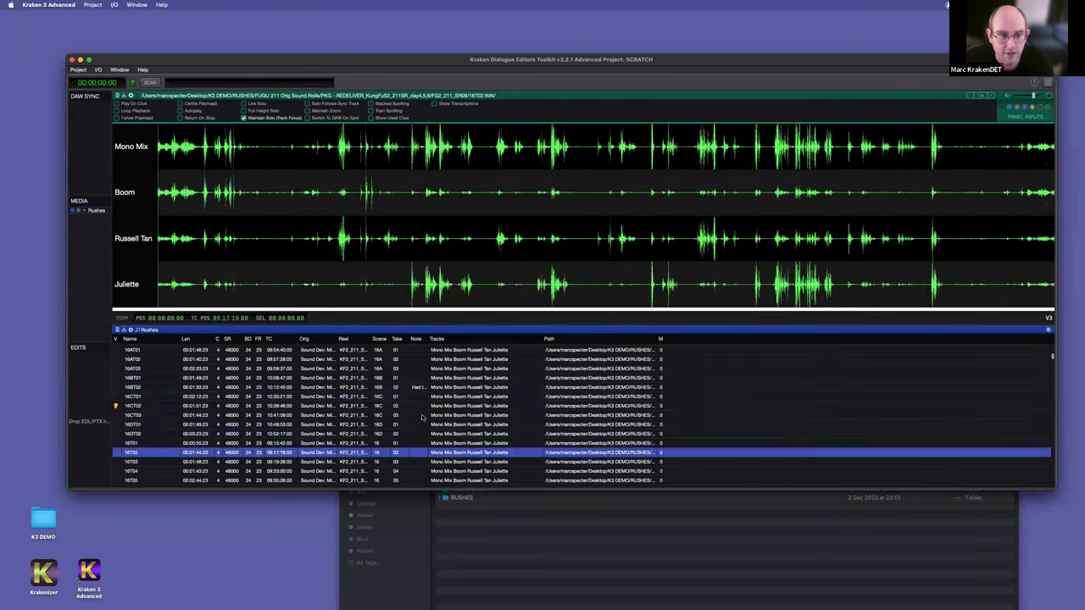
pyautogui.press('Up')
pyautogui.press('Up')
pyautogui.press('Up')
pyautogui.press('Up')
pyautogui.press('Up')
pyautogui.press('Up')
pyautogui.press('Up')
pyautogui.press('Up')
pyautogui.scroll(3, 389, 407)
pyautogui.click(390, 409)
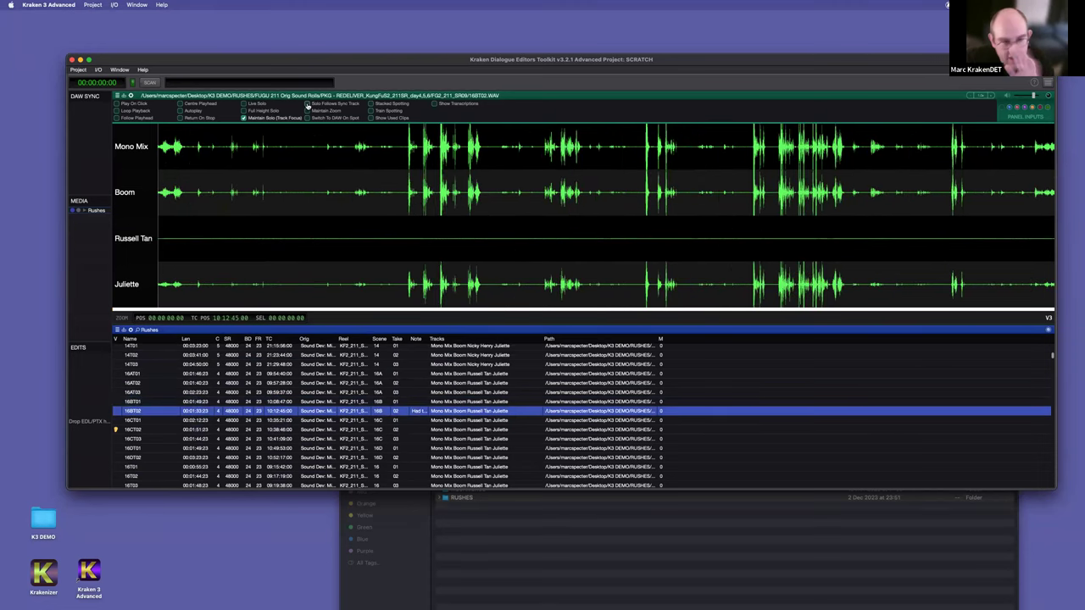
# Step: Disable Maintain Solo (Track Focus) and enlarge the Rushes list by shrinking the waveform area
pyautogui.click(244, 119)
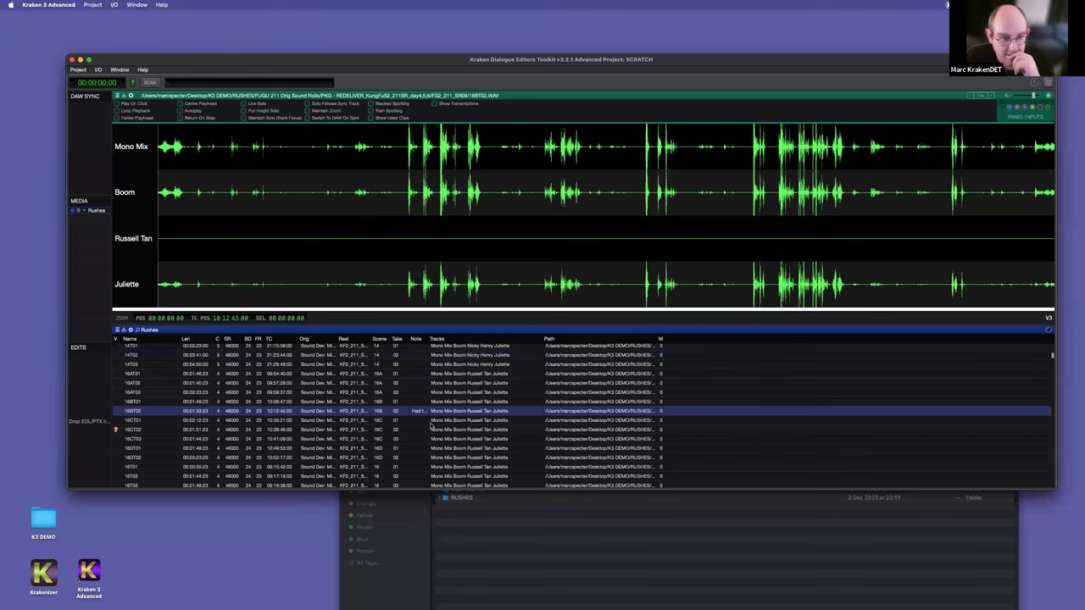
pyautogui.scroll(-4, 214, 415)
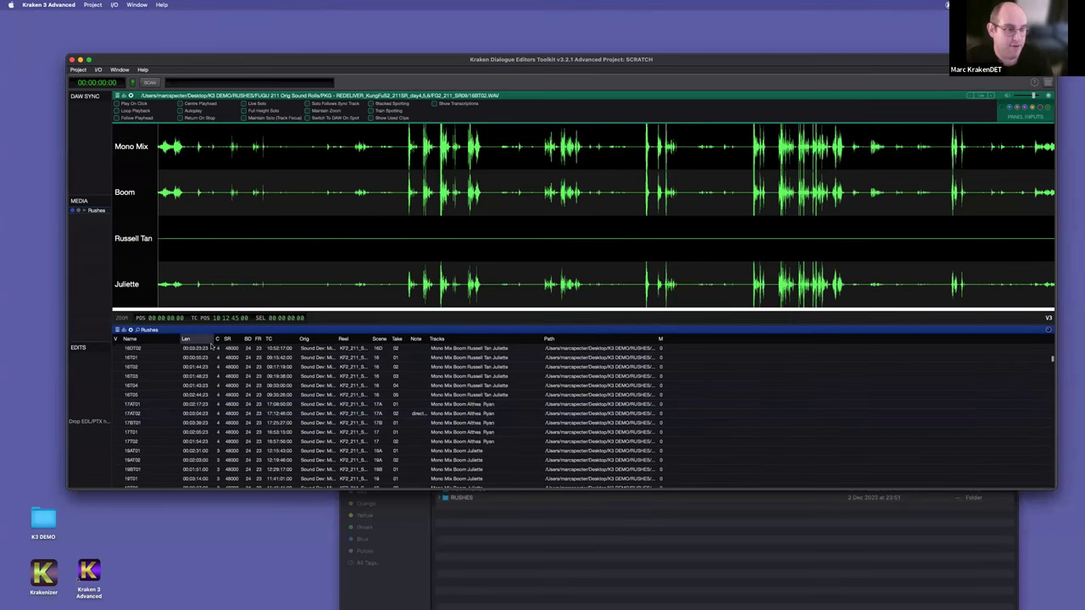
pyautogui.moveTo(215, 323); pyautogui.dragTo(259, 254)
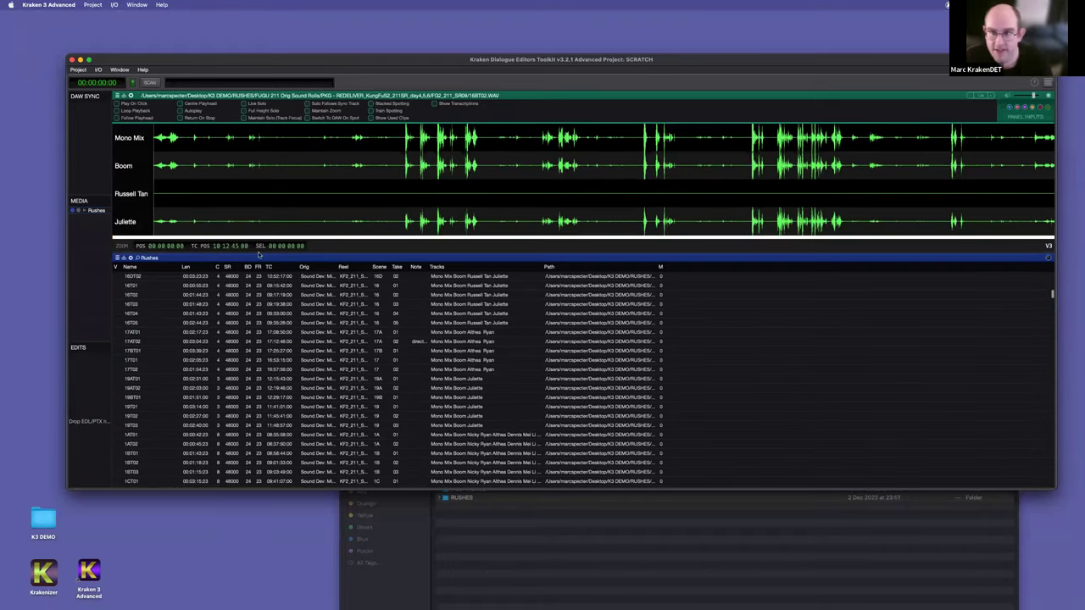
# Step: Sort the Rushes list by name in descending order
pyautogui.click(145, 267)
pyautogui.click(145, 268)
pyautogui.click(145, 268)
pyautogui.click(145, 268)
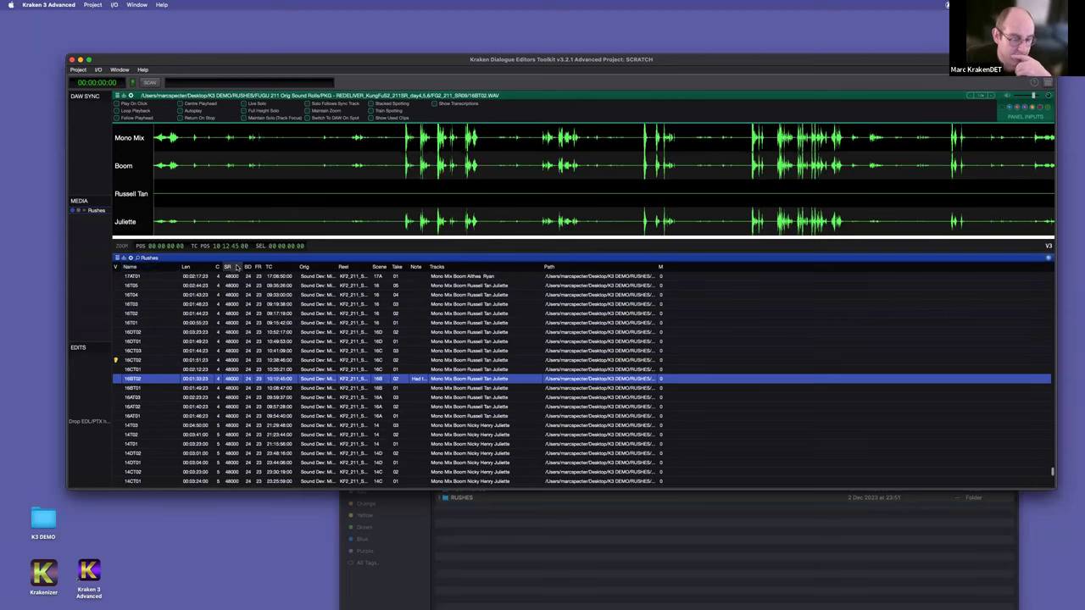
# Step: Try sorting the Rushes list by length and by name, returning it to descending name order
pyautogui.click(197, 267)
pyautogui.click(199, 268)
pyautogui.click(148, 268)
pyautogui.click(148, 268)
pyautogui.click(148, 268)
pyautogui.click(148, 268)
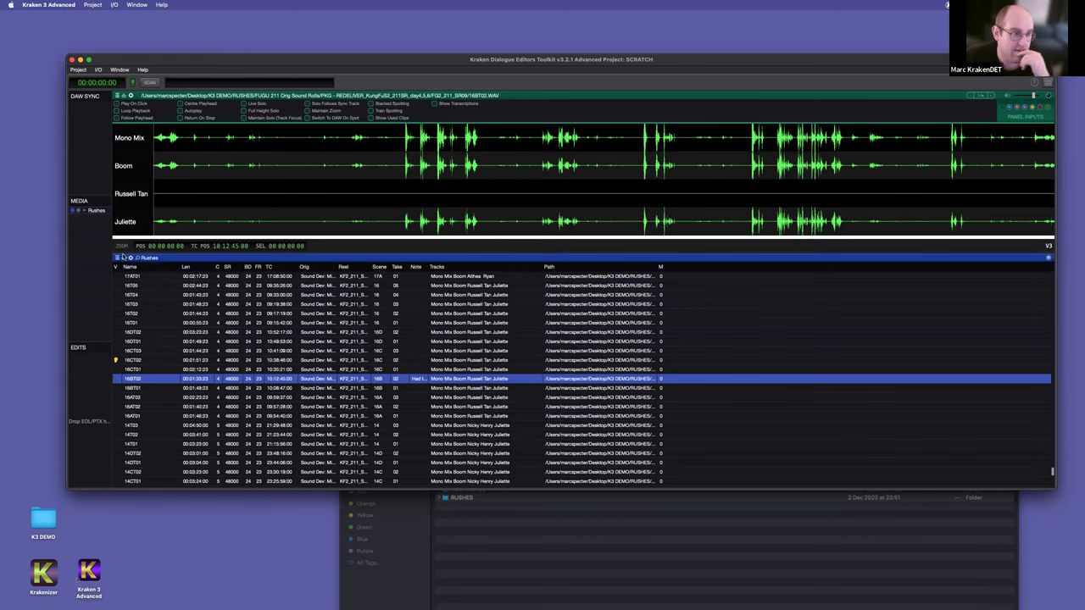
# Step: Look over the column display options of the Rushes list and search it for names containing 16B
pyautogui.click(131, 258)
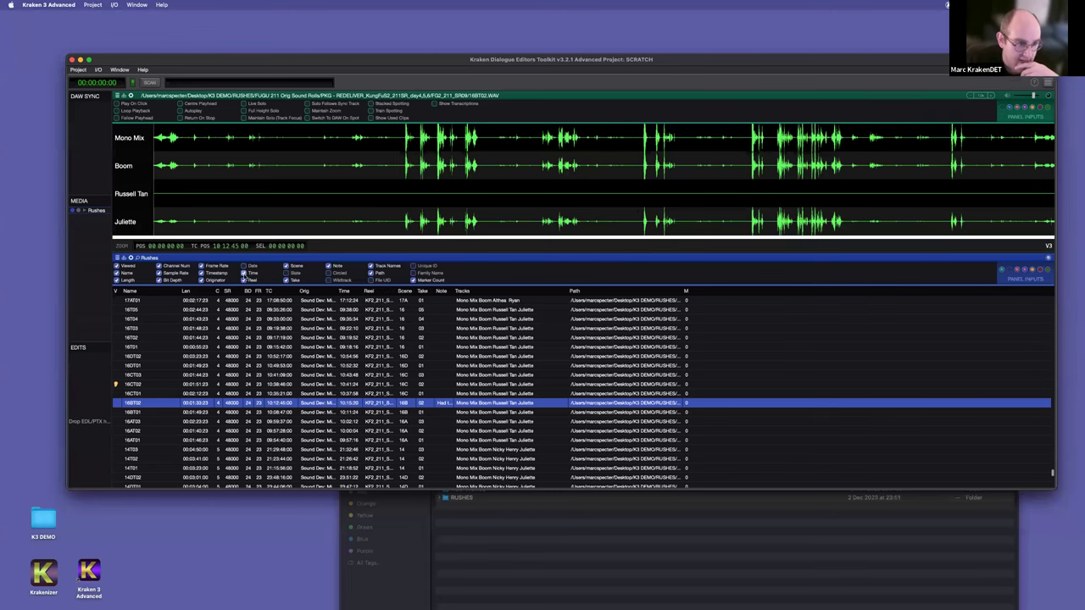
pyautogui.click(139, 259)
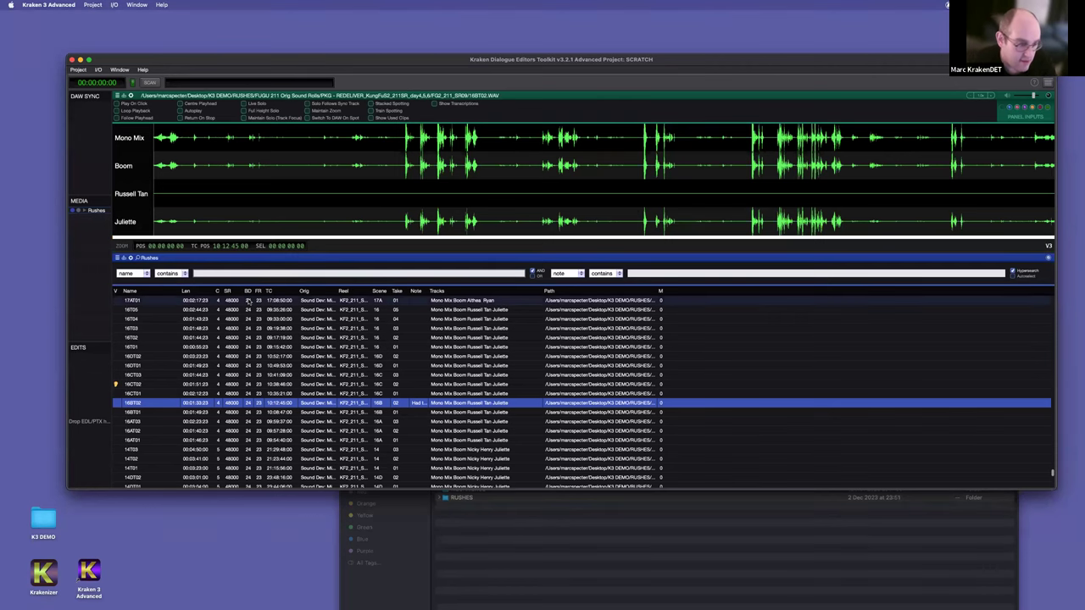
pyautogui.write('16')
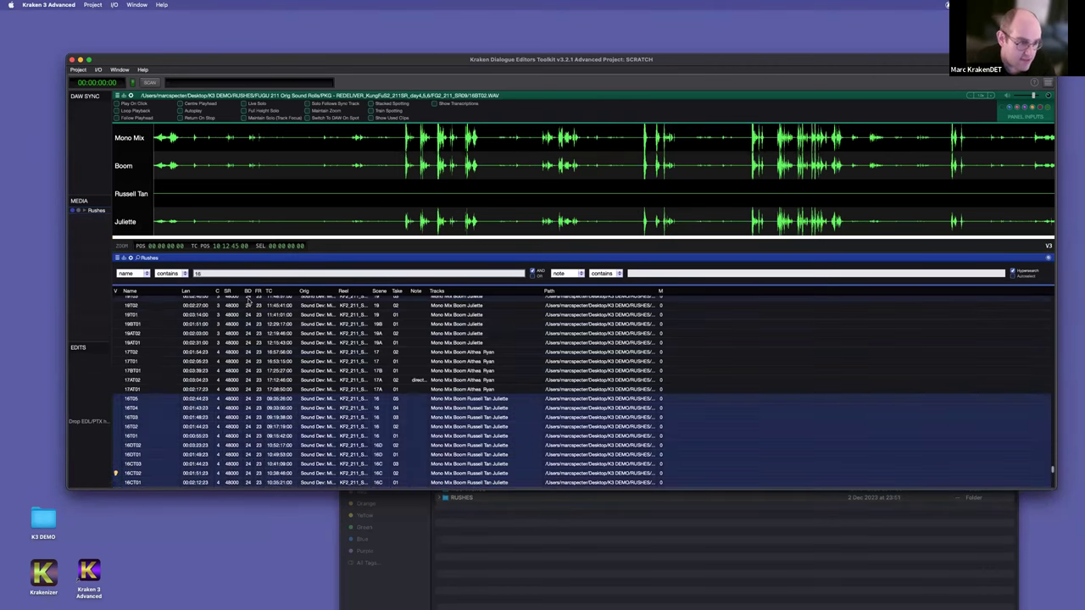
pyautogui.write('B')
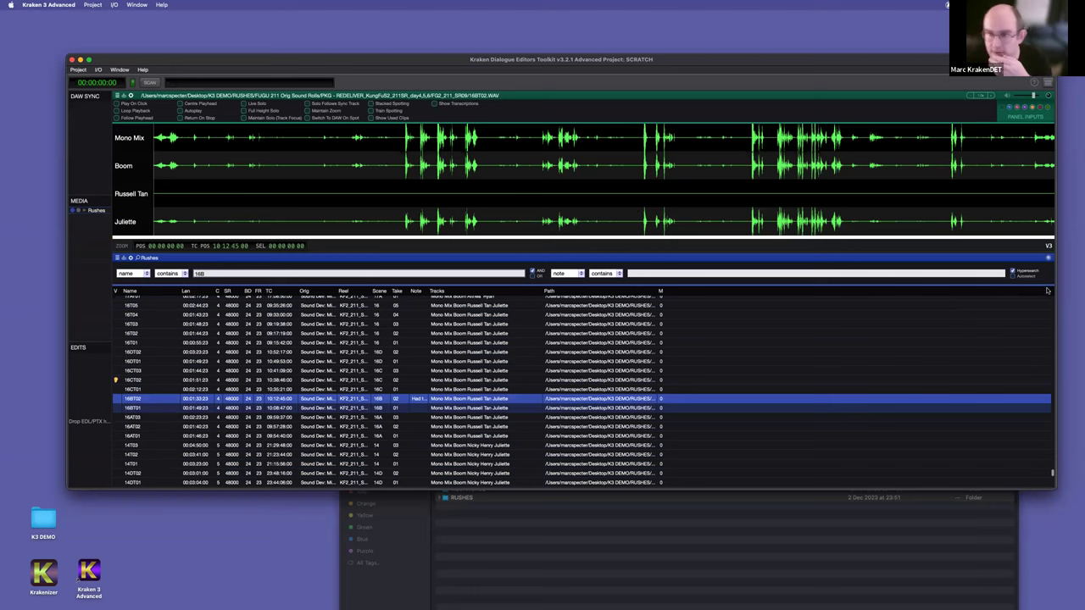
# Step: Disable Hypersearch and filter the Rushes list by name, alternating between 16 and 16B
pyautogui.click(1012, 272)
pyautogui.click(213, 274)
pyautogui.press('BackSpace')
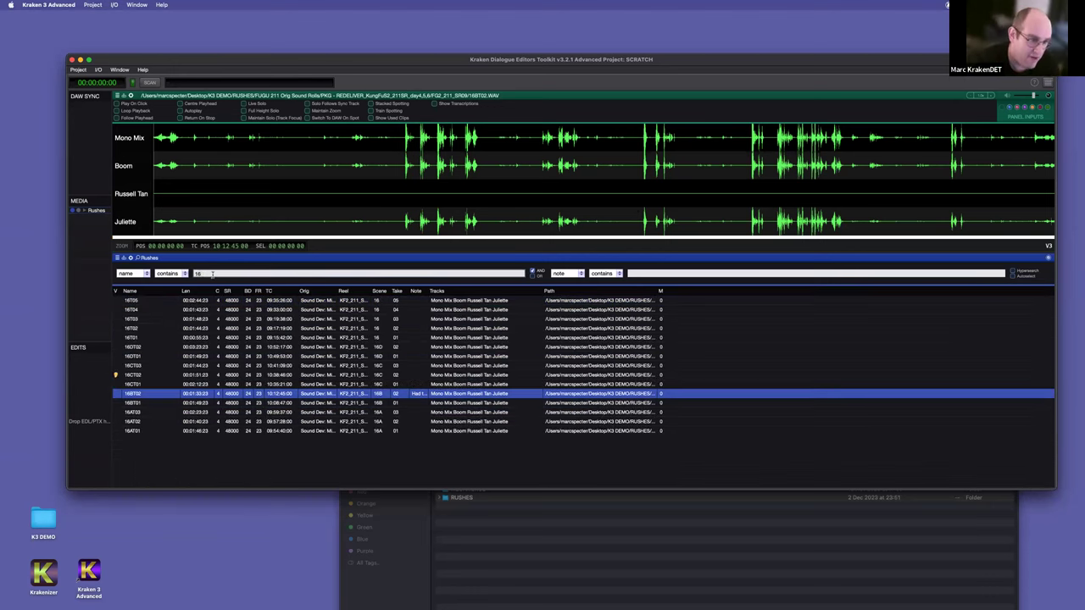
pyautogui.write('B')
pyautogui.press('BackSpace')
pyautogui.write('B')
pyautogui.press('BackSpace')
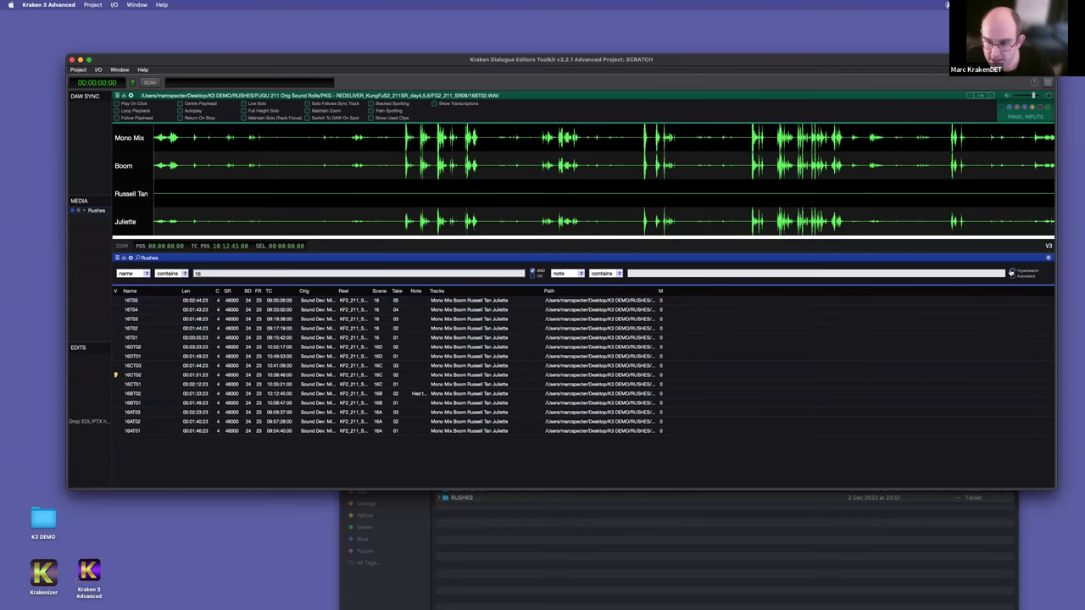
# Step: Re-enable Hypersearch, review the scene 16 takes in the Rushes list and narrow the name search to 16t05
pyautogui.click(1011, 272)
pyautogui.scroll(-4, 156, 377)
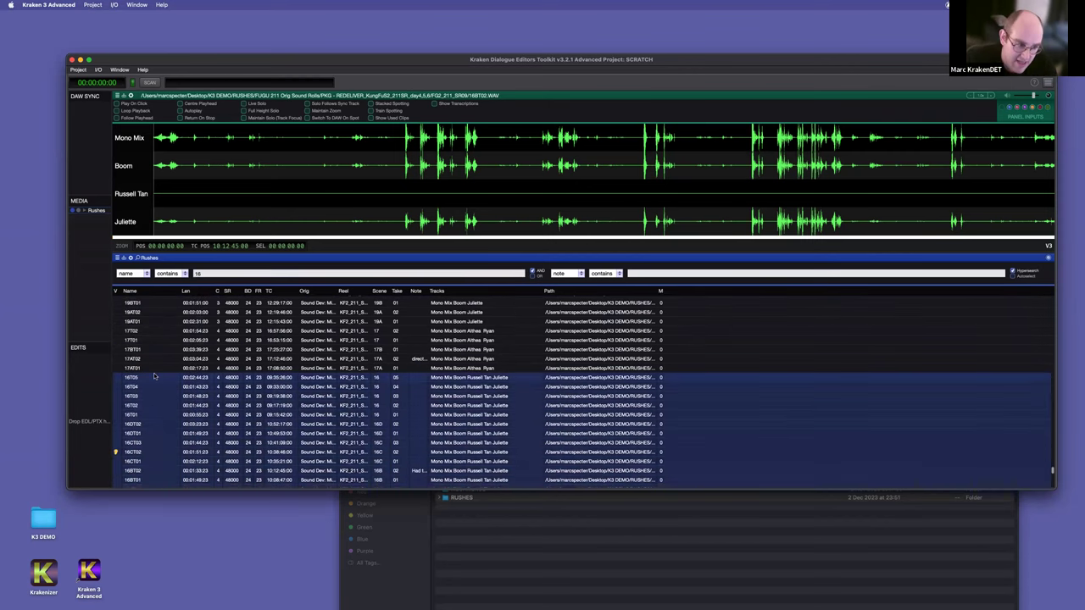
pyautogui.scroll(-1, 166, 363)
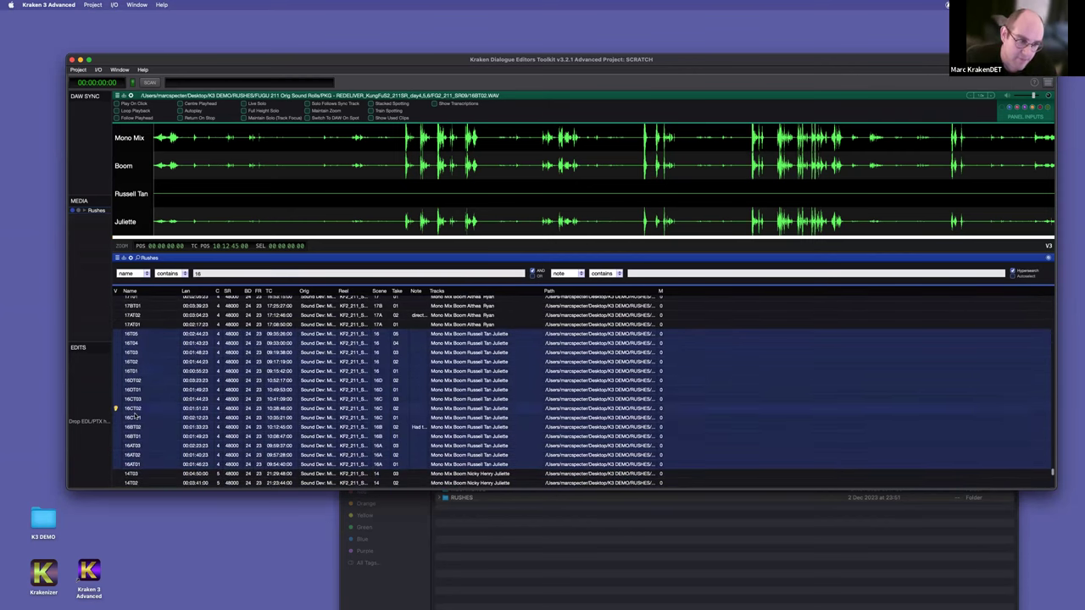
pyautogui.scroll(3, 162, 356)
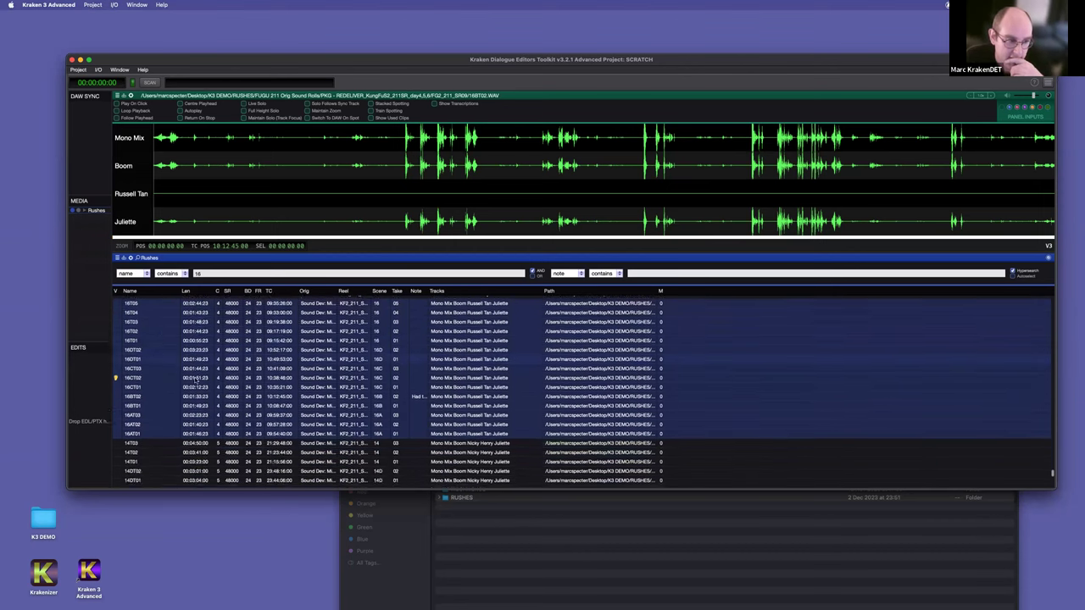
pyautogui.click(208, 272)
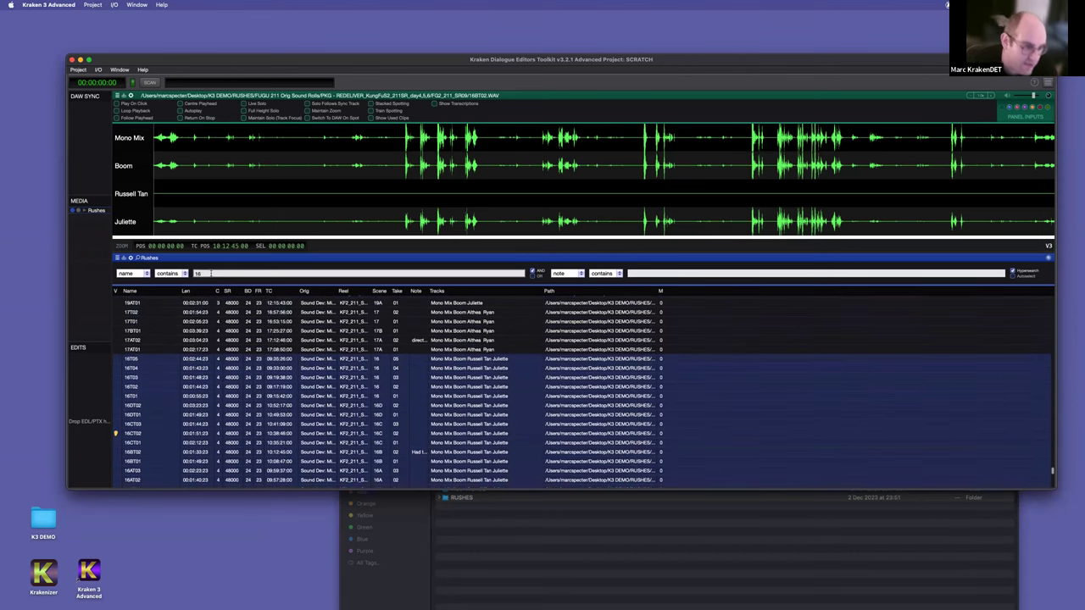
pyautogui.write('t05')
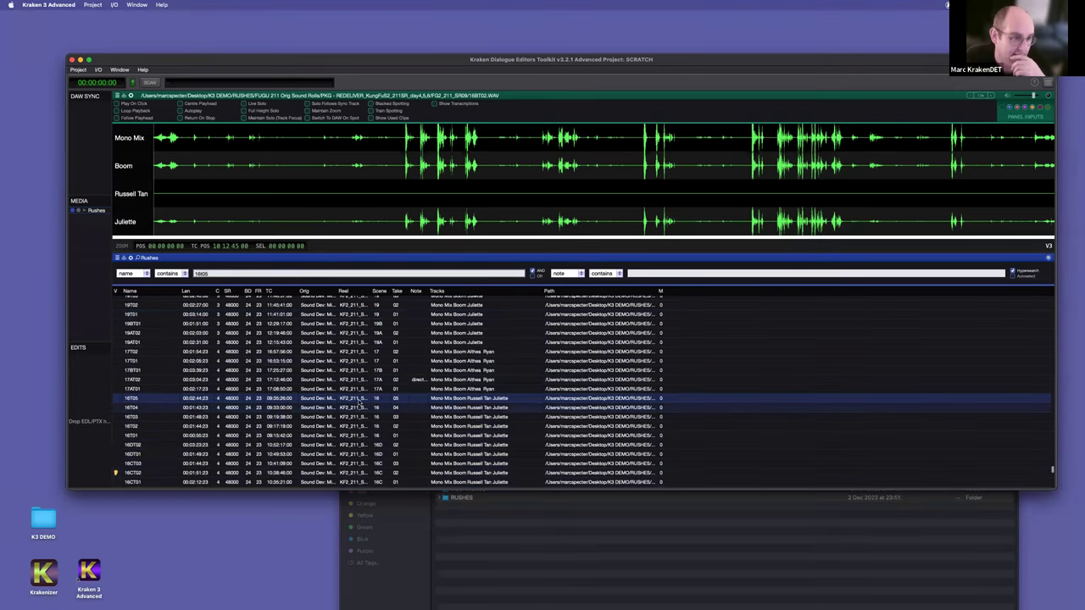
# Step: Check the field choices of the second search criterion and clear the name search in the Rushes list
pyautogui.doubleClick(200, 273)
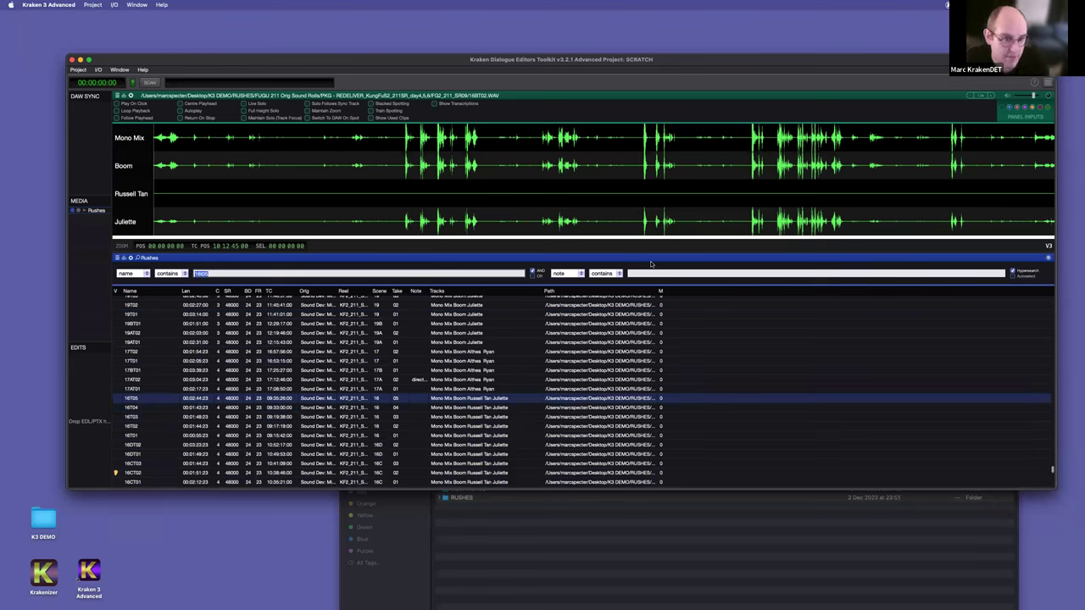
pyautogui.click(574, 273)
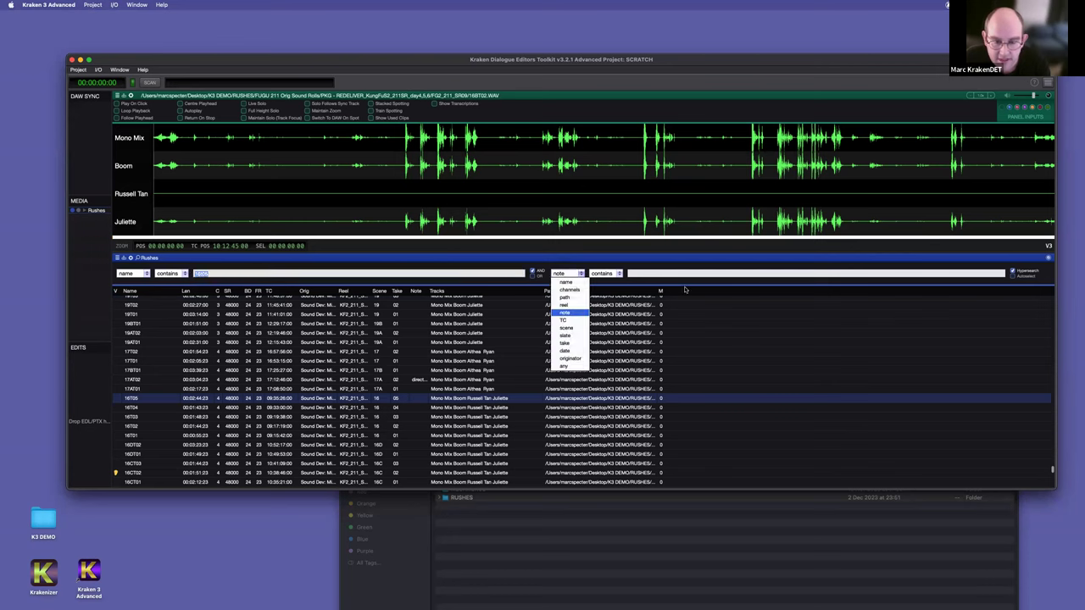
pyautogui.click(676, 266)
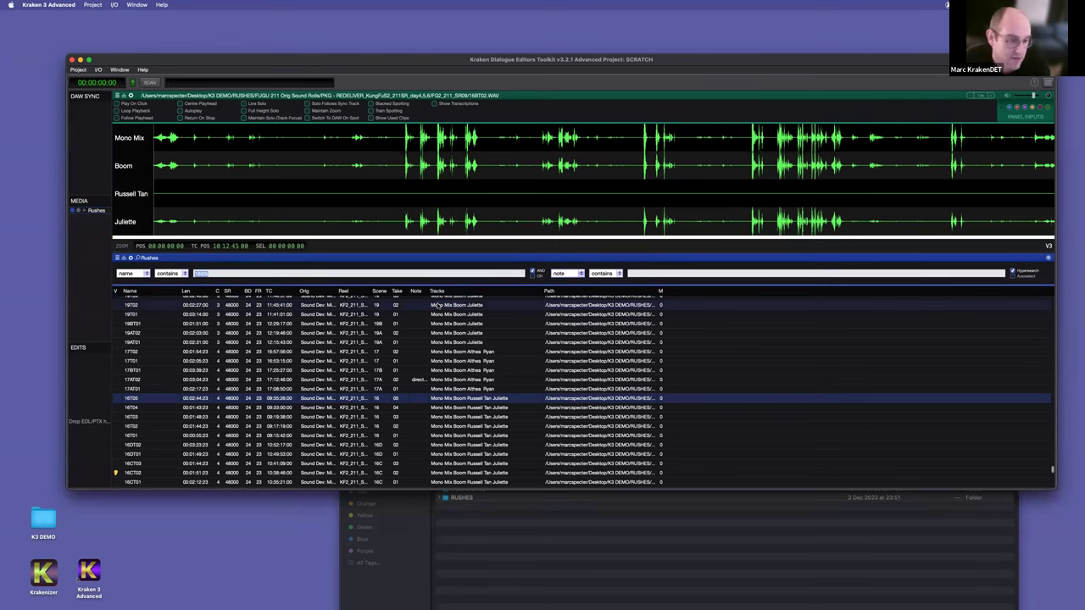
pyautogui.click(222, 273)
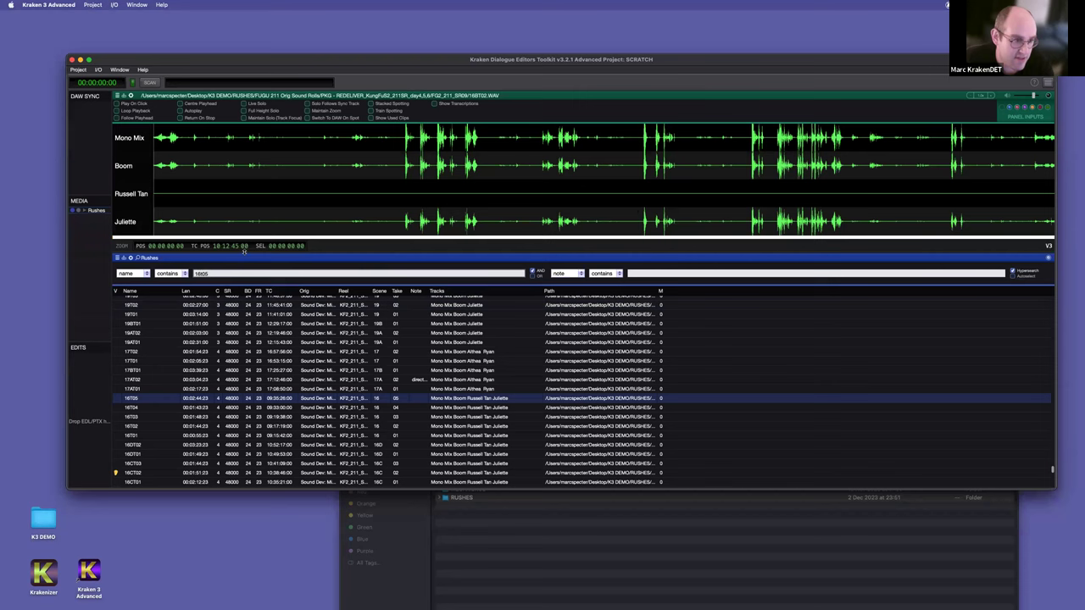
pyautogui.doubleClick(208, 275)
pyautogui.press('BackSpace')
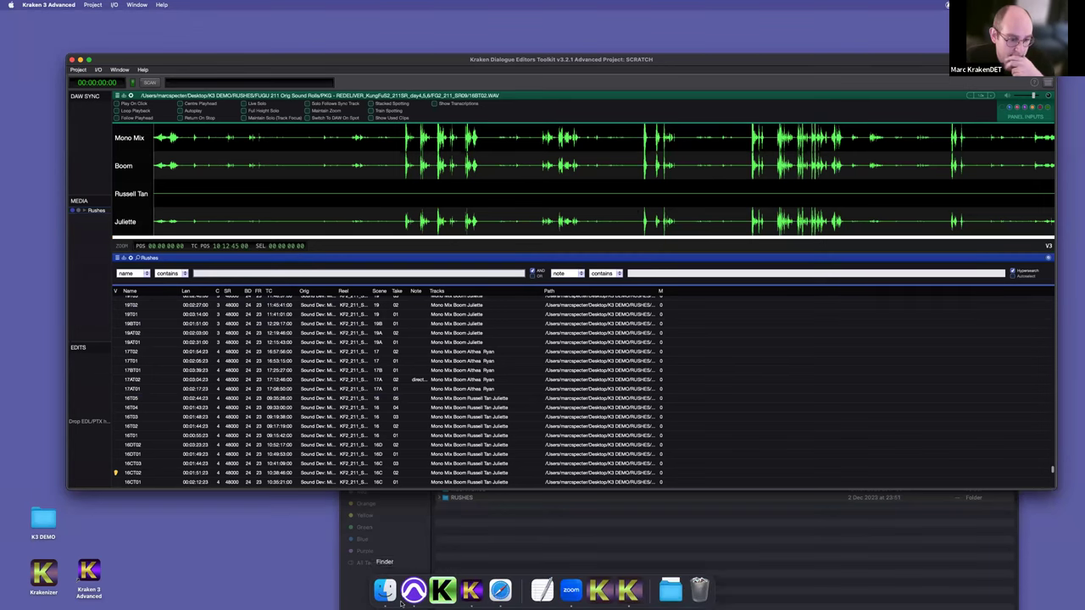
# Step: Switch to Pro Tools and create a new local session named Spotting
pyautogui.click(413, 589)
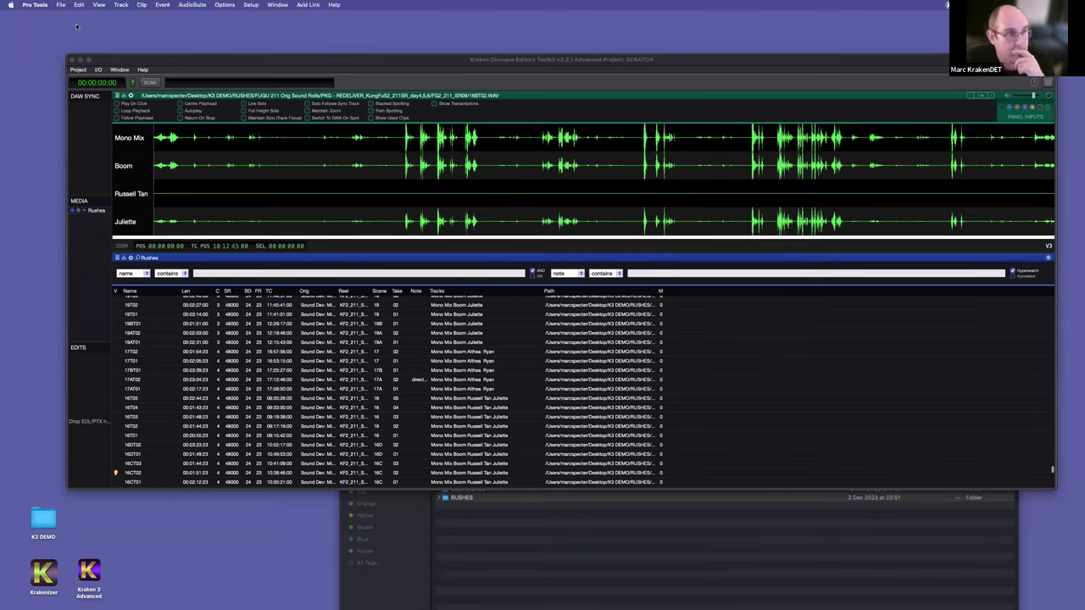
pyautogui.click(61, 6)
pyautogui.click(67, 18)
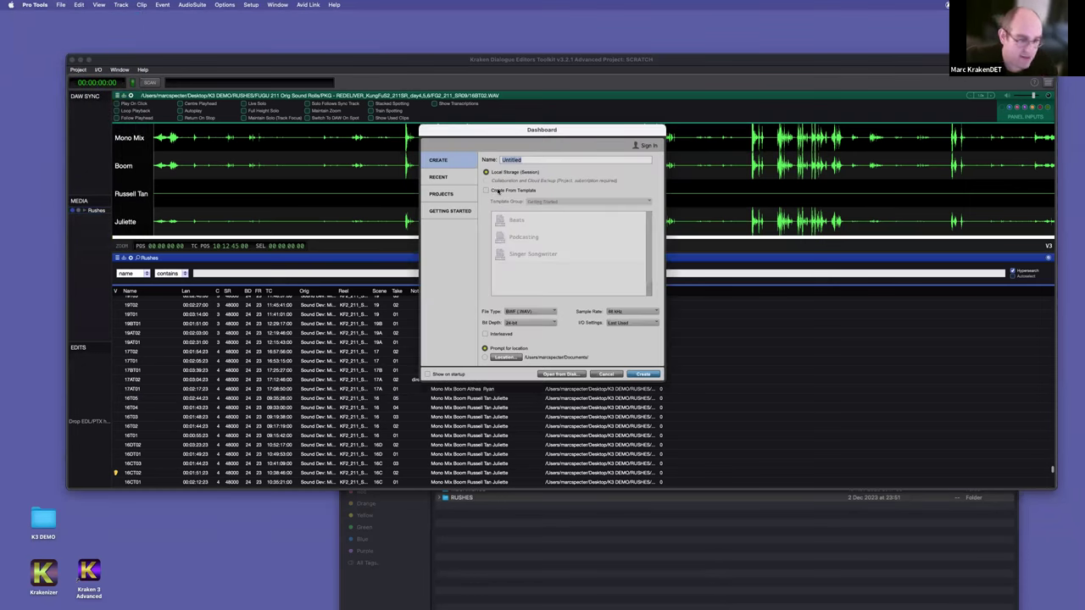
pyautogui.write('Spotting')
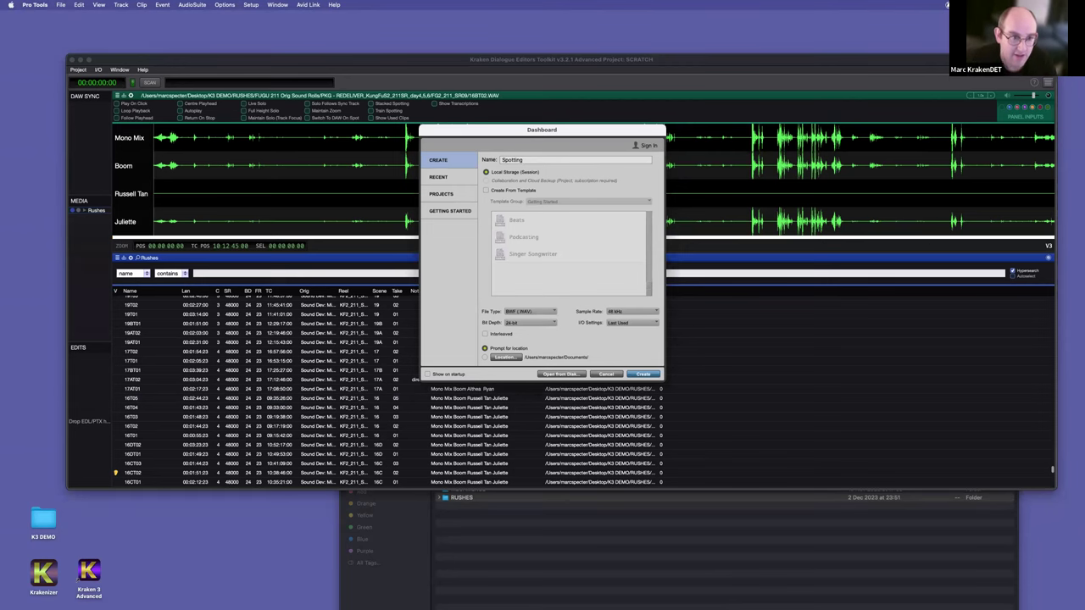
pyautogui.press('Return')
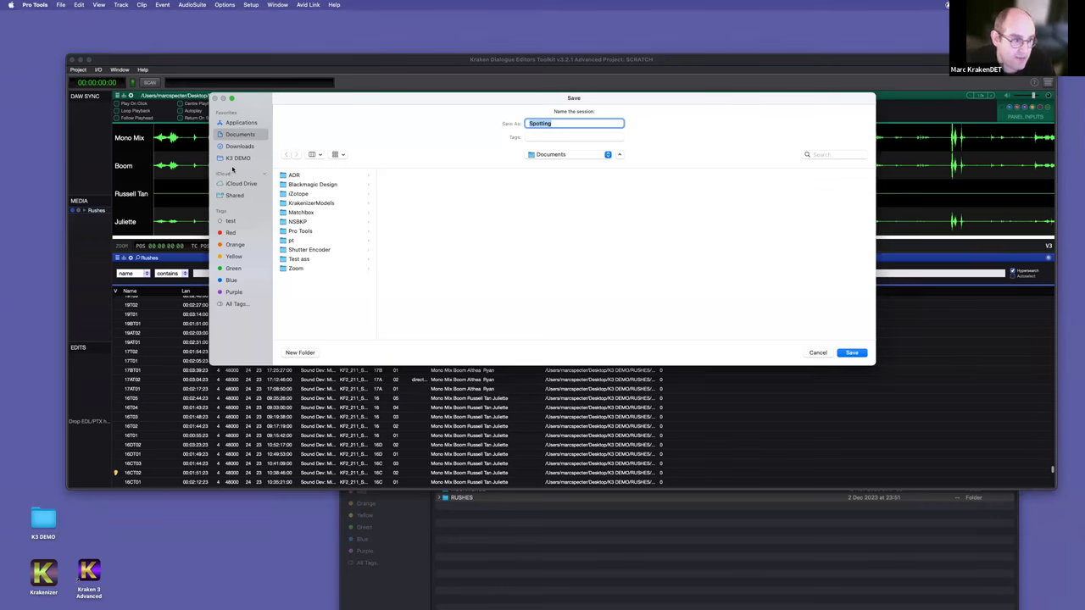
# Step: Create a folder named JUNK inside K3 DEMO and save the Spotting session in it
pyautogui.click(236, 159)
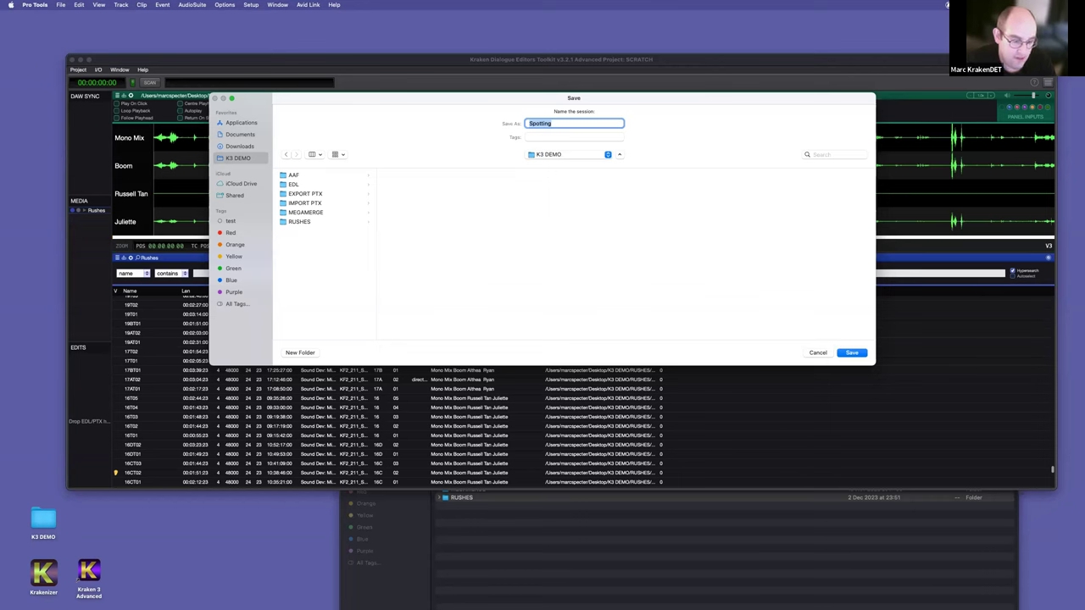
pyautogui.press('super+shift+n')
pyautogui.write('Ju')
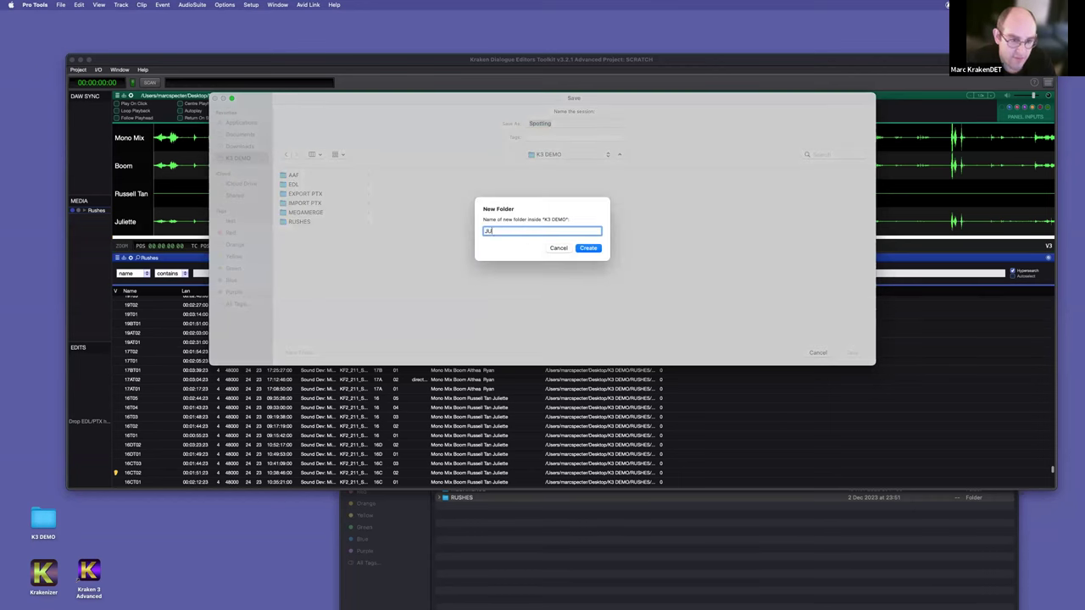
pyautogui.press('Return')
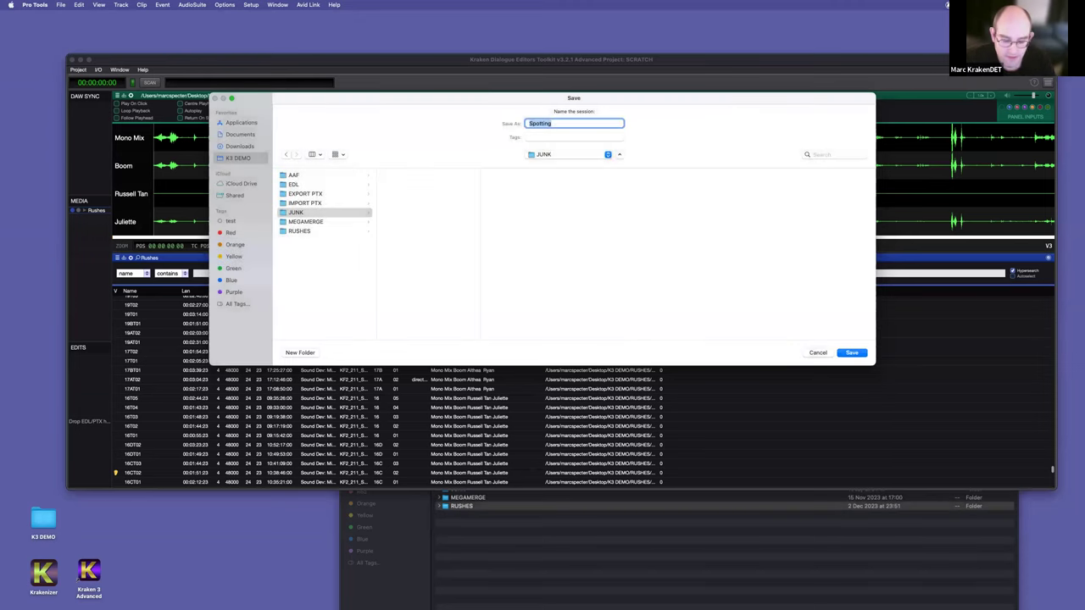
pyautogui.press('Return')
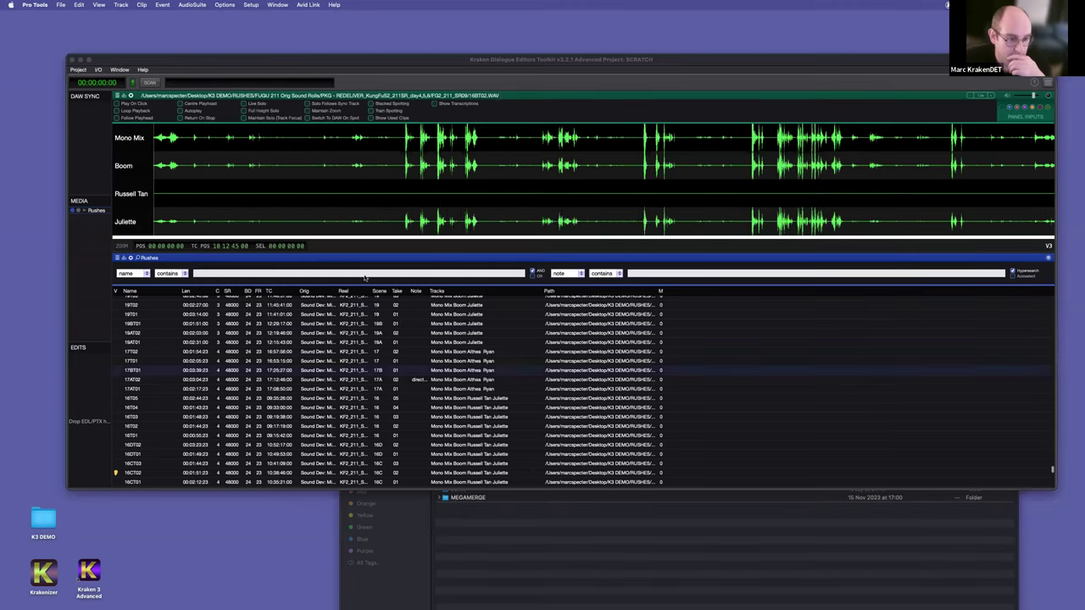
# Step: Create 10 mono audio tracks and place the edit cursor on Audio 1 at 00:00:57:19
pyautogui.press('super+shift+n')
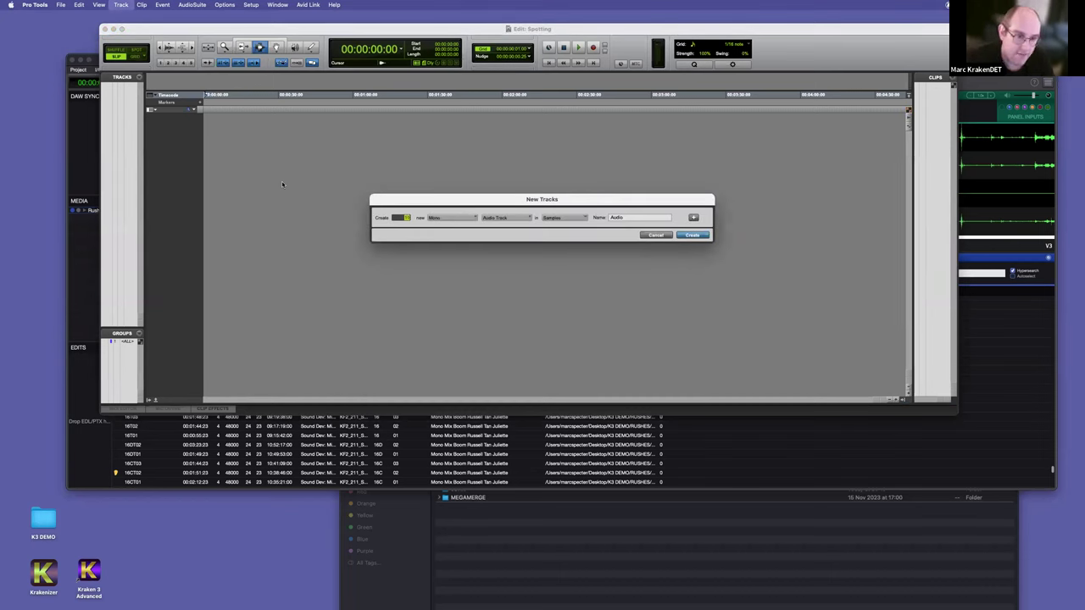
pyautogui.press('Return')
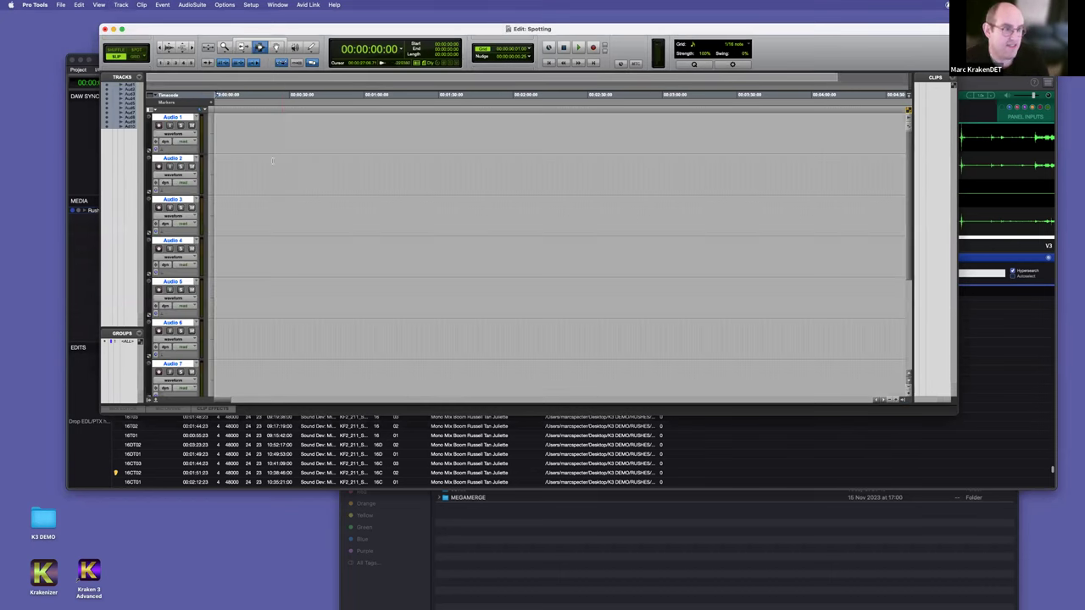
pyautogui.press('Return')
pyautogui.click(283, 134)
pyautogui.click(357, 133)
# Step: Examine the Pro Tools preferences from Display through Processing, including the import options, and close them without changes
pyautogui.click(34, 4)
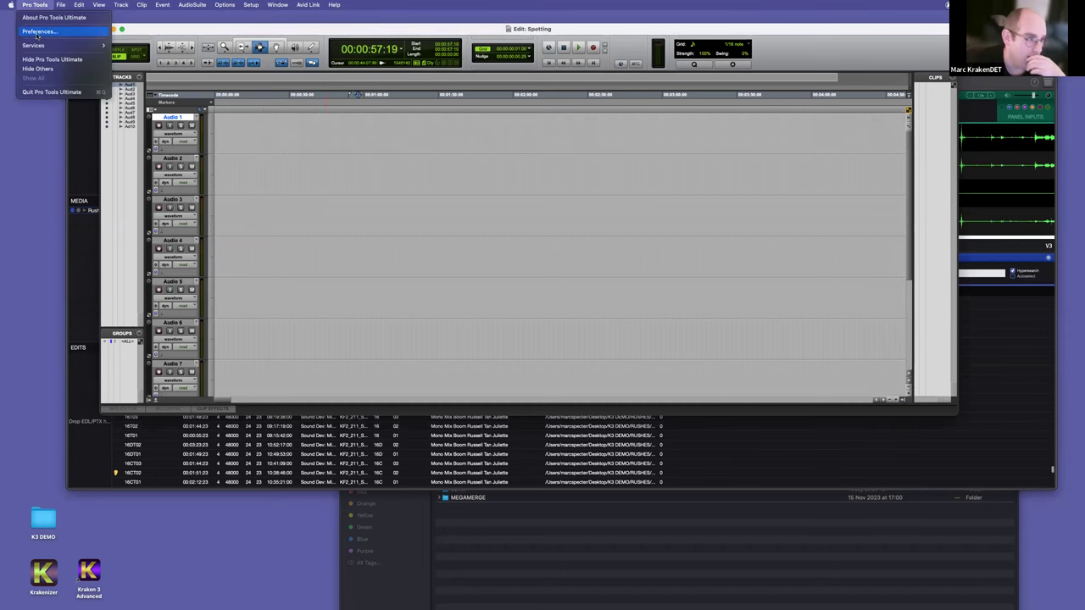
pyautogui.click(39, 31)
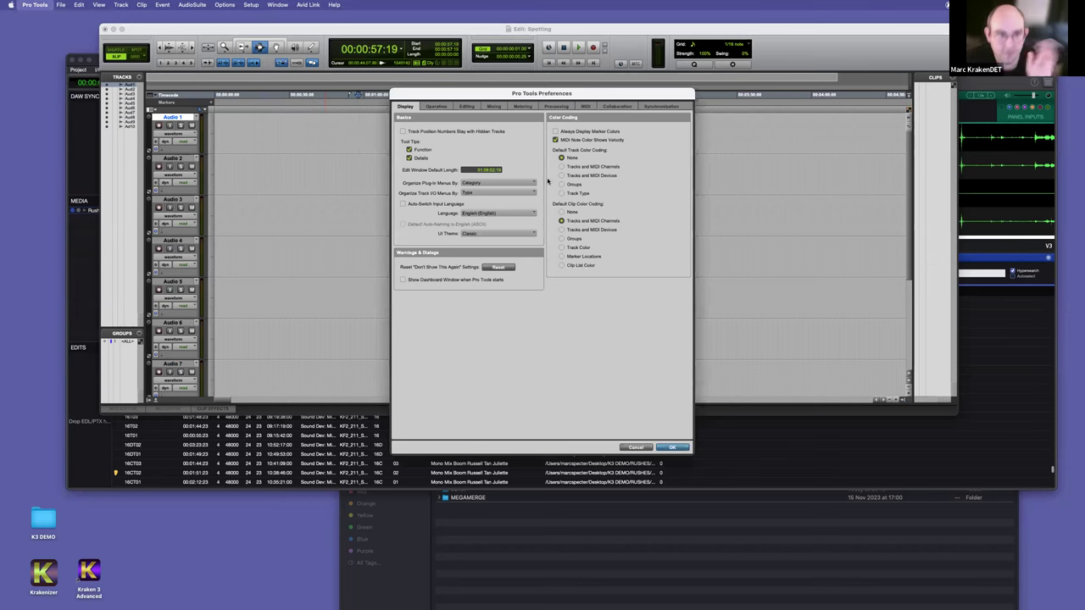
pyautogui.click(467, 106)
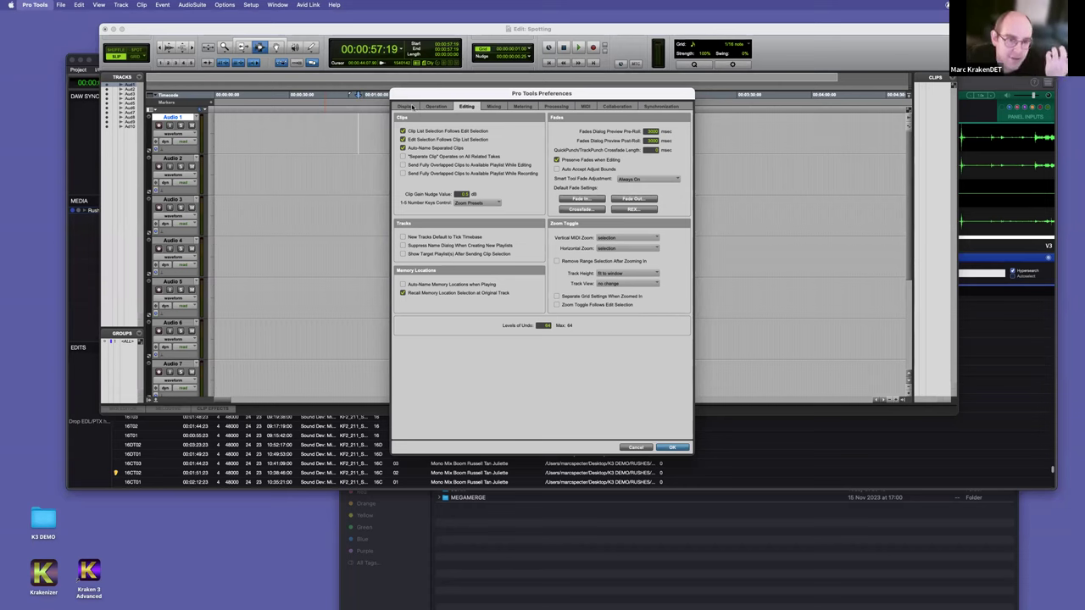
pyautogui.click(410, 106)
pyautogui.click(436, 106)
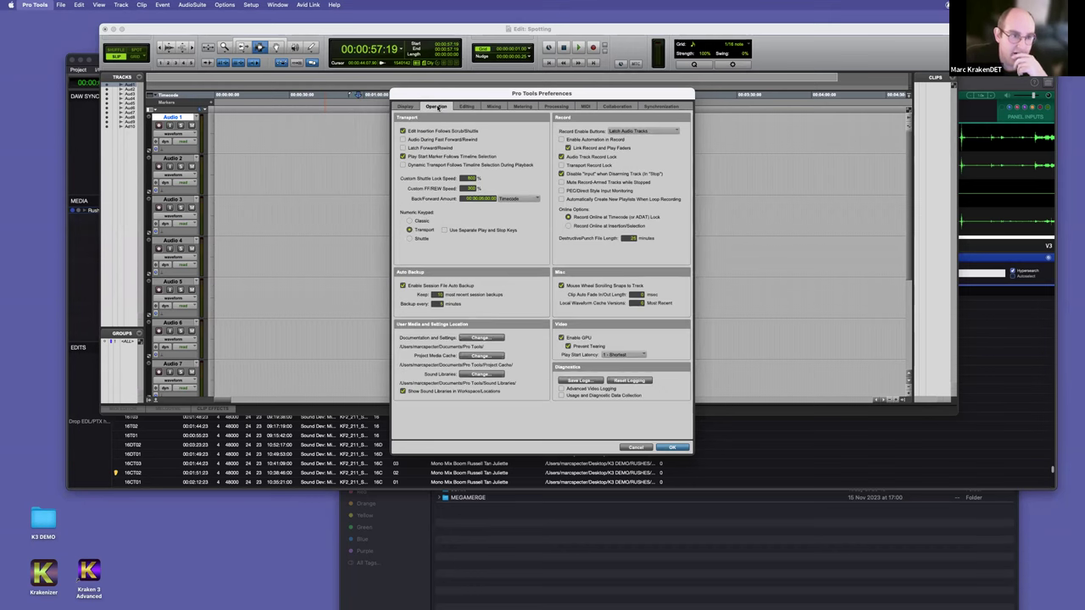
pyautogui.click(471, 106)
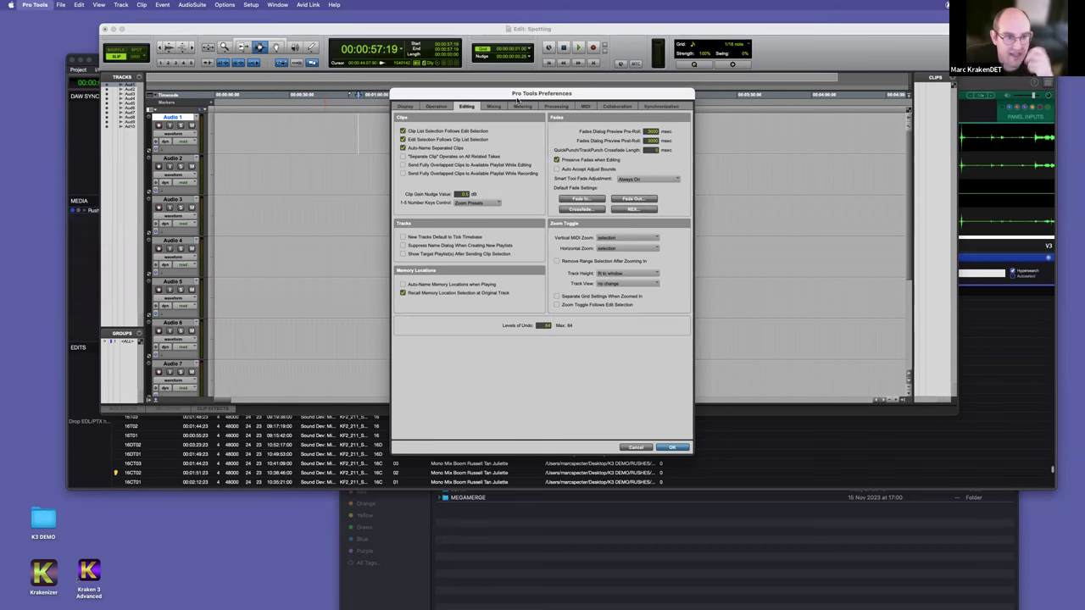
pyautogui.click(493, 106)
pyautogui.click(522, 106)
pyautogui.click(556, 106)
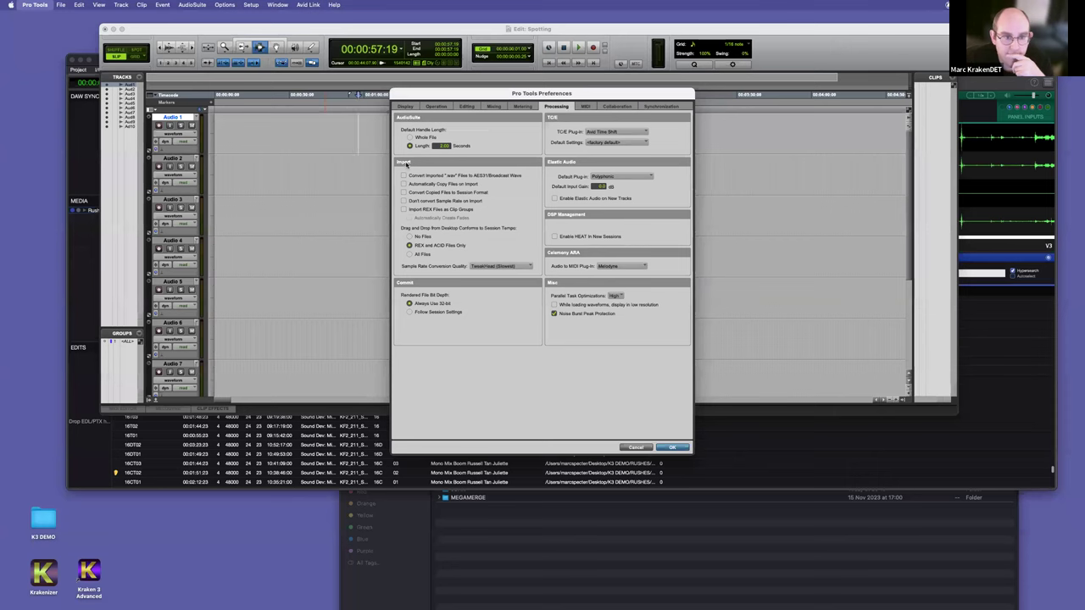
pyautogui.click(678, 447)
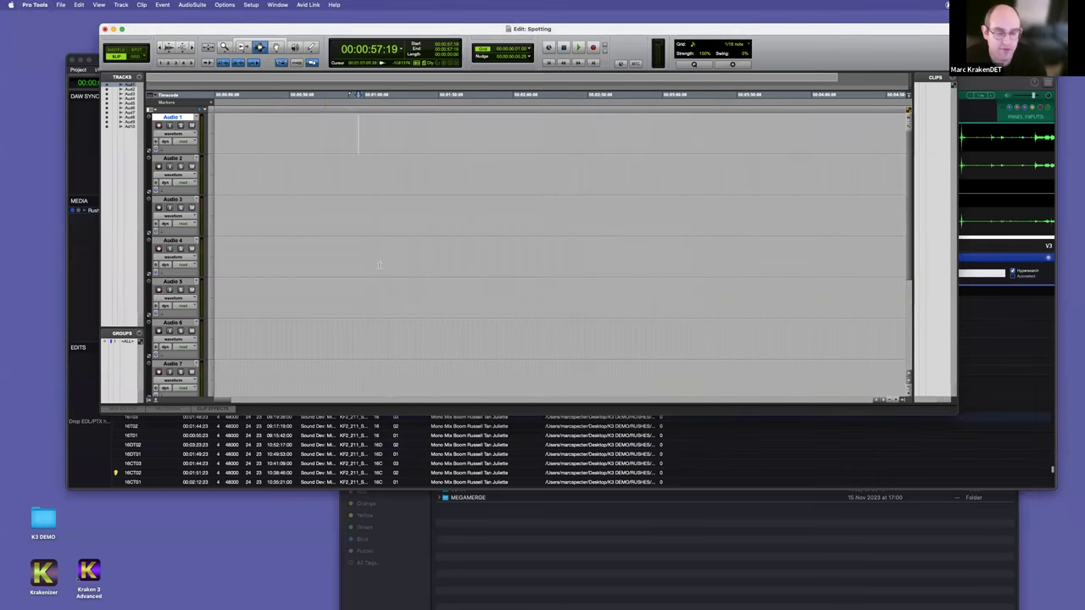
# Step: Place the edit cursor on Audio 3 at 00:01:13:23 and widen the time range shown in the timeline
pyautogui.click(397, 224)
pyautogui.press('r')
pyautogui.press('super+bracketleft')
pyautogui.press('super+bracketleft')
pyautogui.press('super+bracketleft')
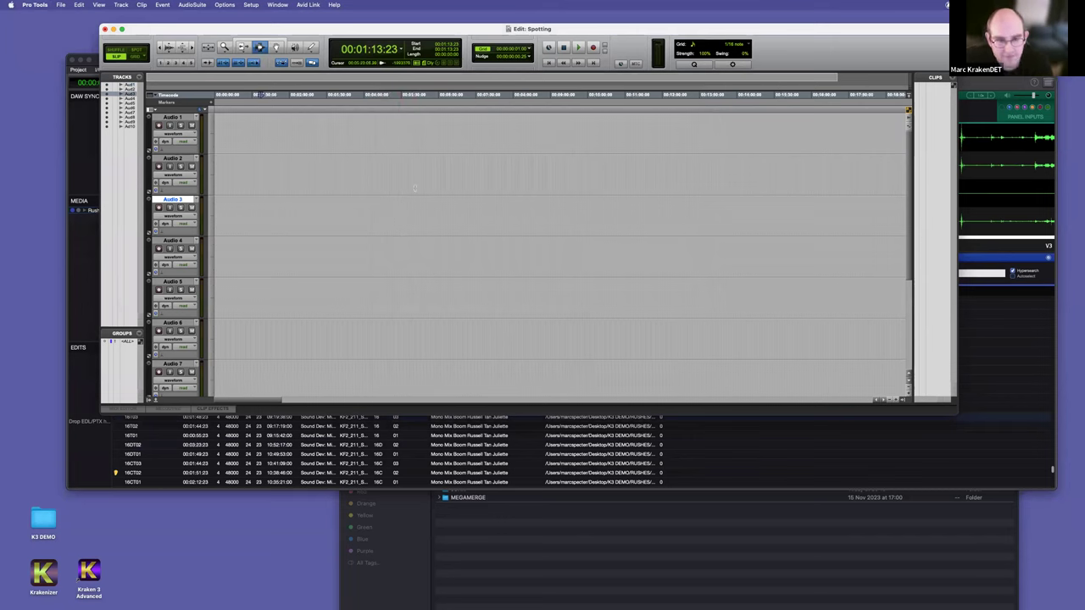
# Step: Hide the Quantize Controls and Synchronization sections of the Edit window and place the edit cursor on Audio 2 at 00:21:49:09
pyautogui.click(780, 55)
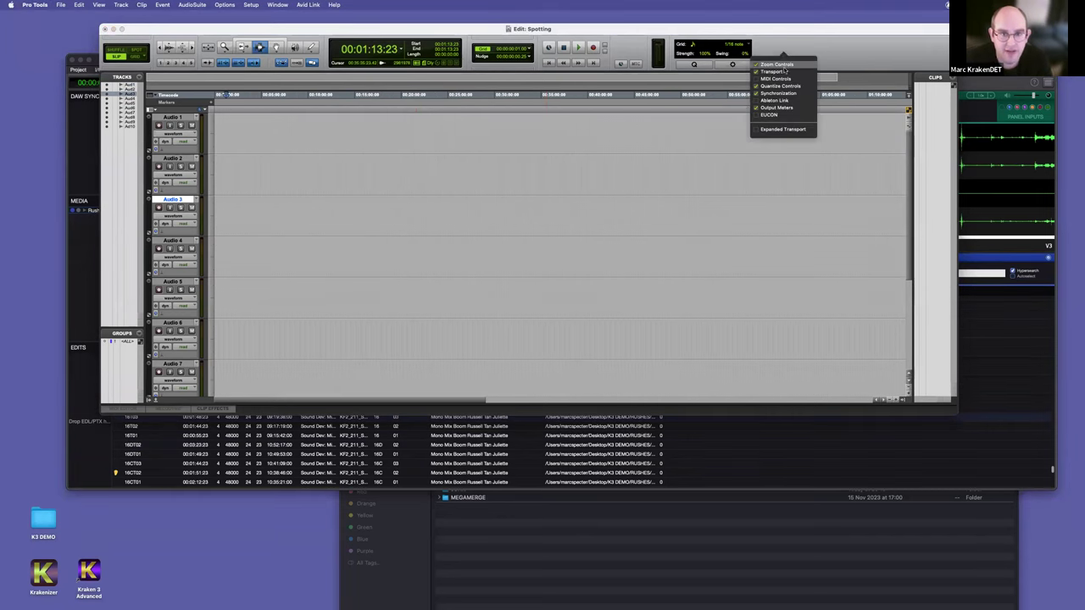
pyautogui.click(758, 85)
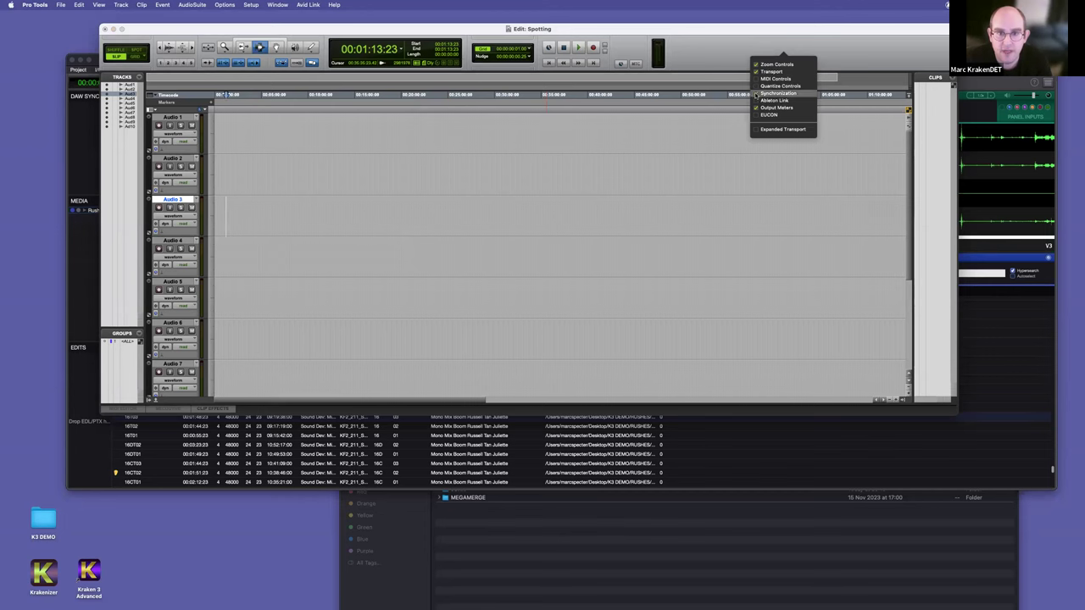
pyautogui.click(754, 94)
pyautogui.click(416, 170)
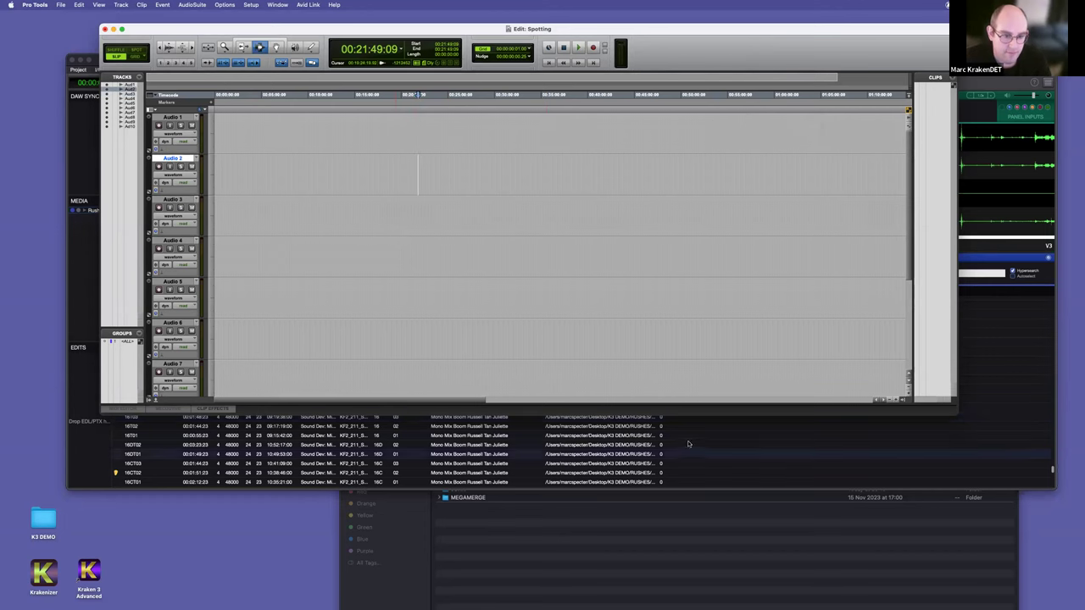
# Step: Rearrange and resize the Pro Tools Edit window and the Kraken window so they sit one above the other without overlapping
pyautogui.click(687, 444)
pyautogui.moveTo(368, 64); pyautogui.dragTo(358, 188)
pyautogui.press('super+Tab')
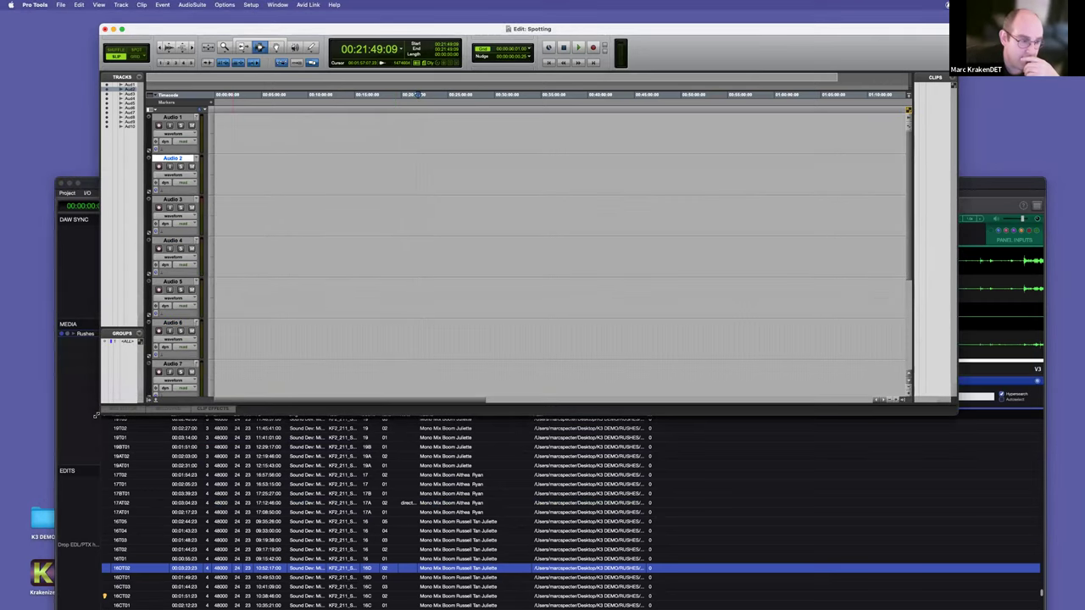
pyautogui.moveTo(101, 404); pyautogui.dragTo(169, 294)
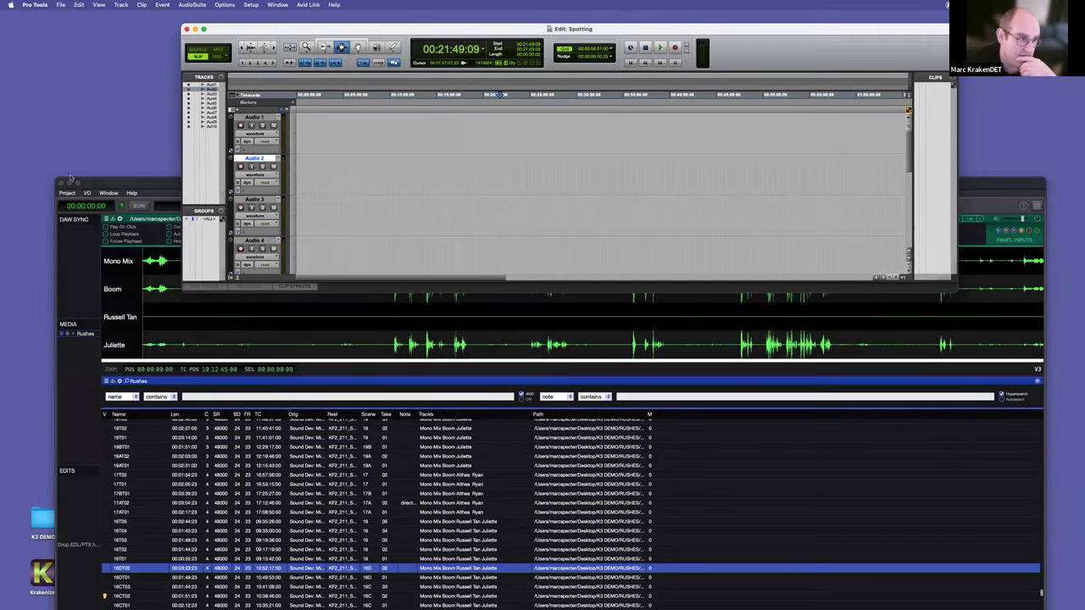
pyautogui.click(57, 182)
pyautogui.moveTo(58, 176); pyautogui.dragTo(82, 291)
# Step: Spot a passage about 9 s long from 16BT02 in Kraken onto Audio 2 and extend the clip's start back to 00:21:23:17
pyautogui.moveTo(414, 411); pyautogui.dragTo(506, 416)
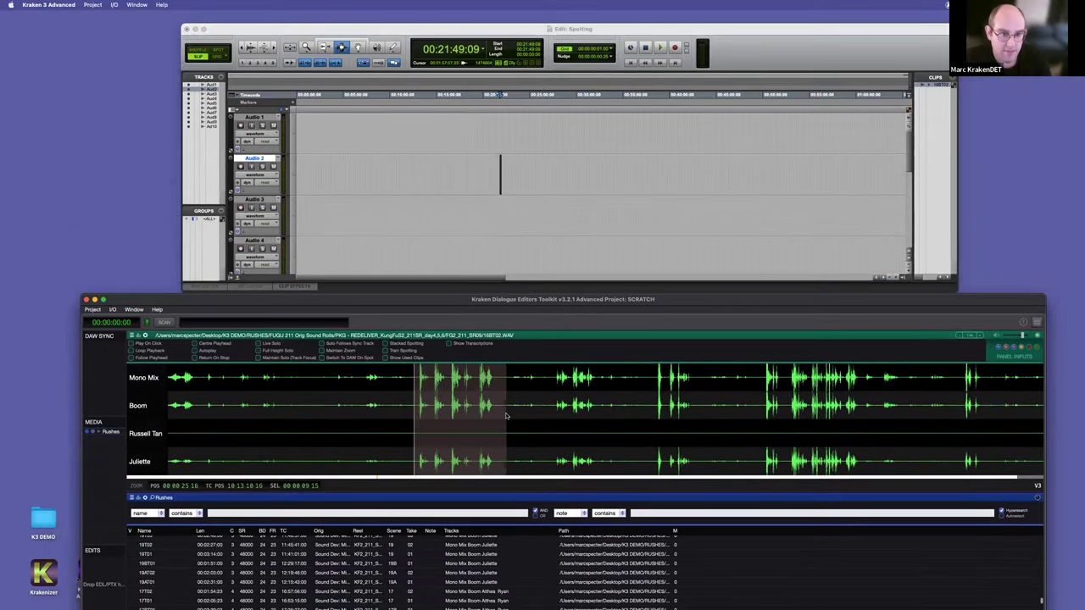
pyautogui.click(561, 181)
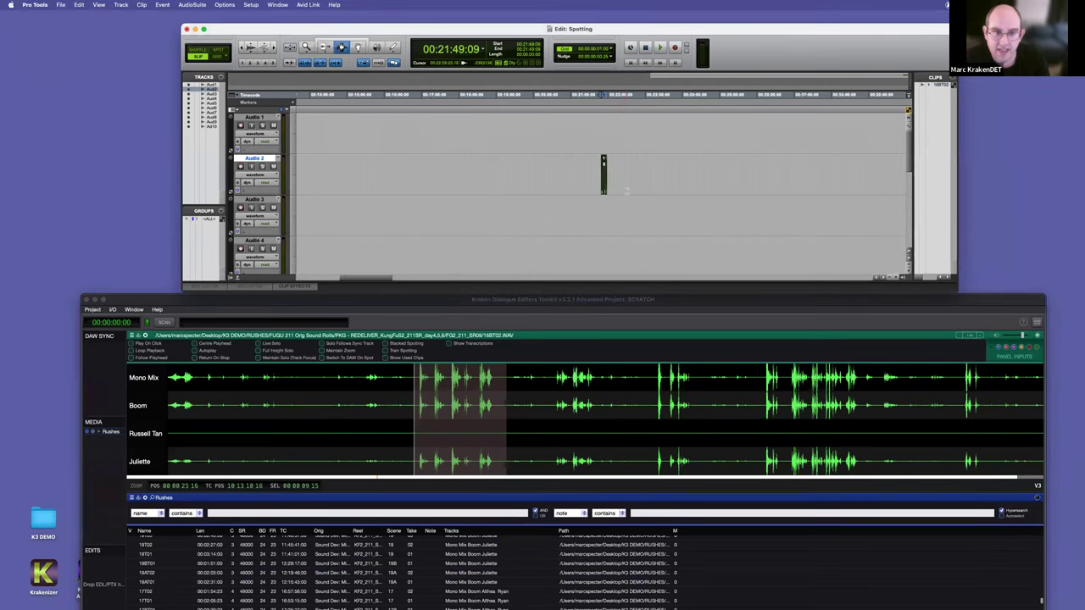
pyautogui.press('F6')
pyautogui.moveTo(602, 175); pyautogui.dragTo(500, 175)
pyautogui.press('r')
pyautogui.press('r')
pyautogui.press('r')
pyautogui.moveTo(600, 178); pyautogui.dragTo(458, 135)
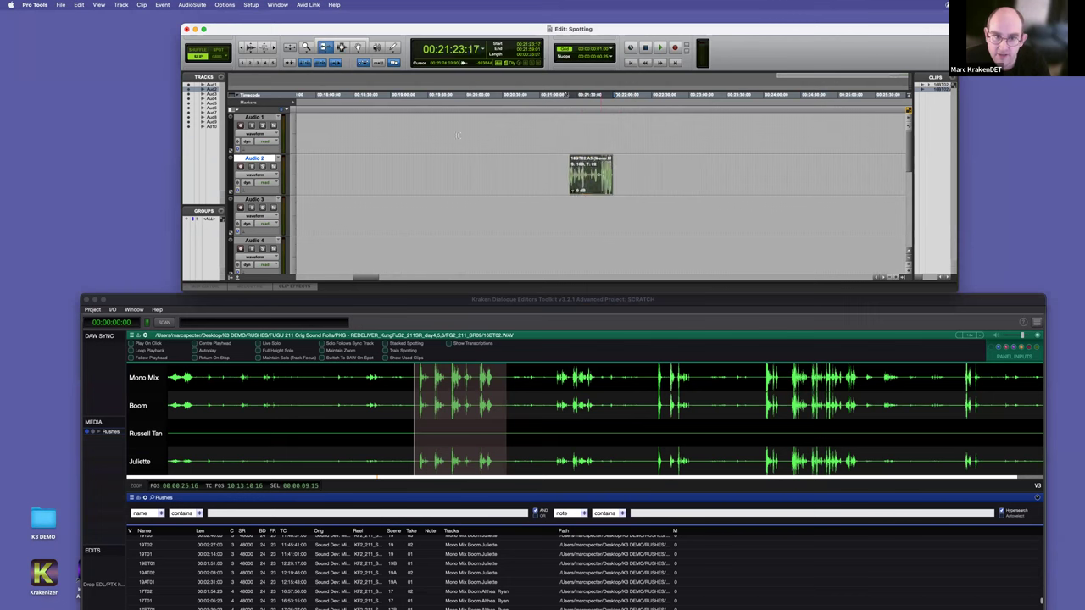
pyautogui.click(341, 47)
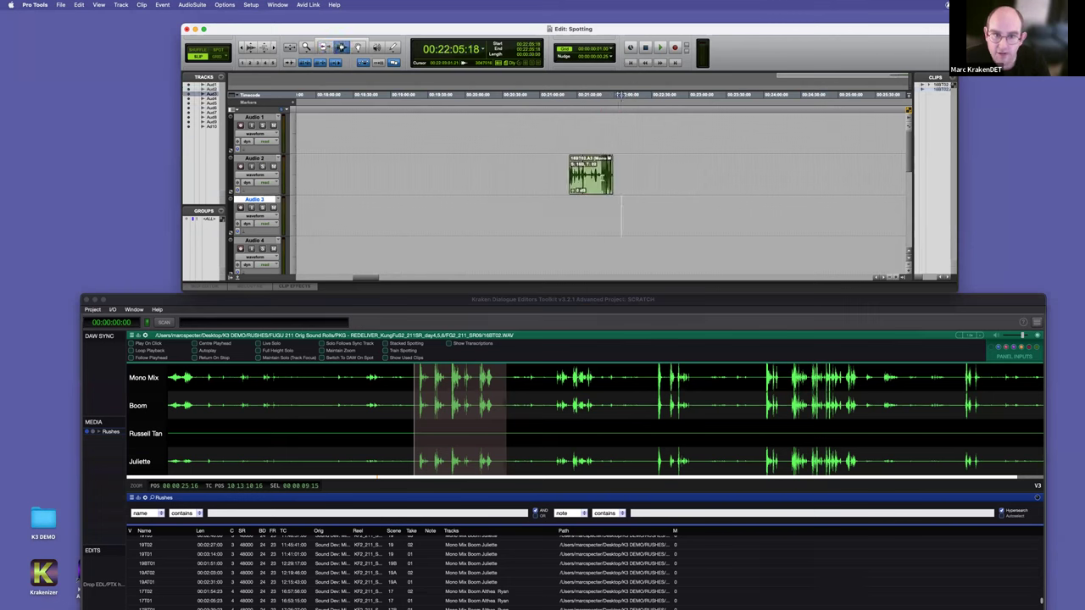
# Step: Reveal the spotted 16BT02 clip's source file in Finder, inspect the clip's waveform on Audio 2, and close the Finder window
pyautogui.rightClick(932, 96)
pyautogui.click(983, 202)
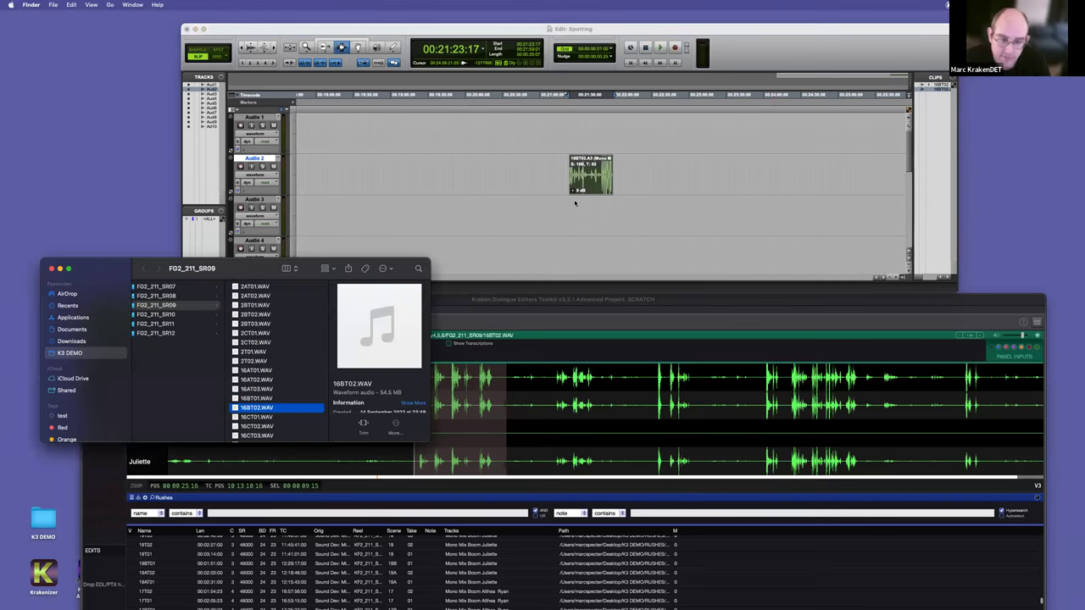
pyautogui.click(575, 222)
pyautogui.press('t')
pyautogui.press('t')
pyautogui.press('t')
pyautogui.hscroll(3, 642, 217)
pyautogui.click(610, 228)
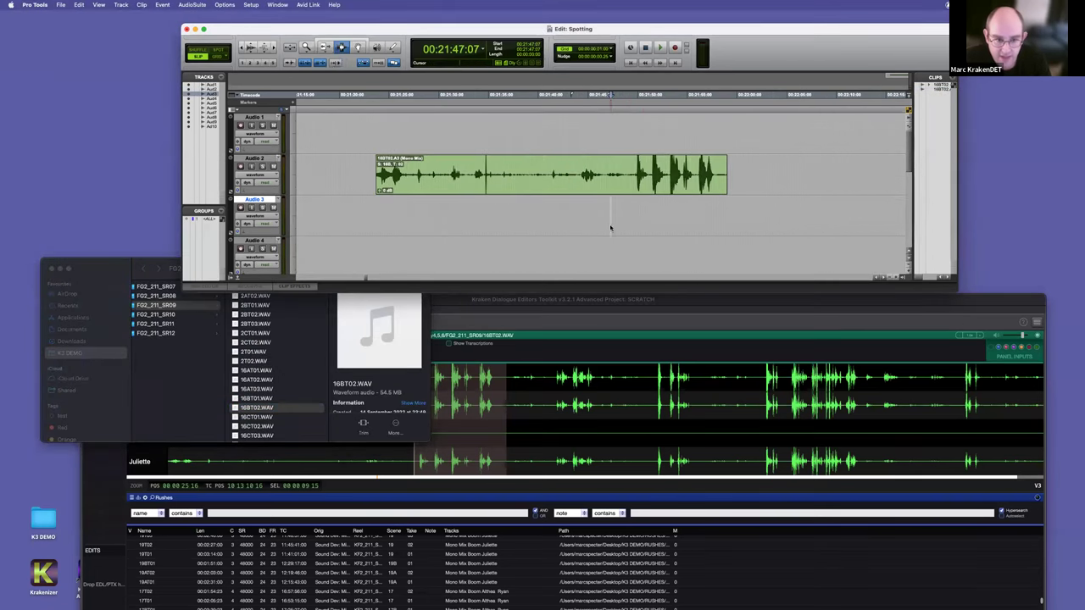
pyautogui.click(520, 258)
pyautogui.click(71, 285)
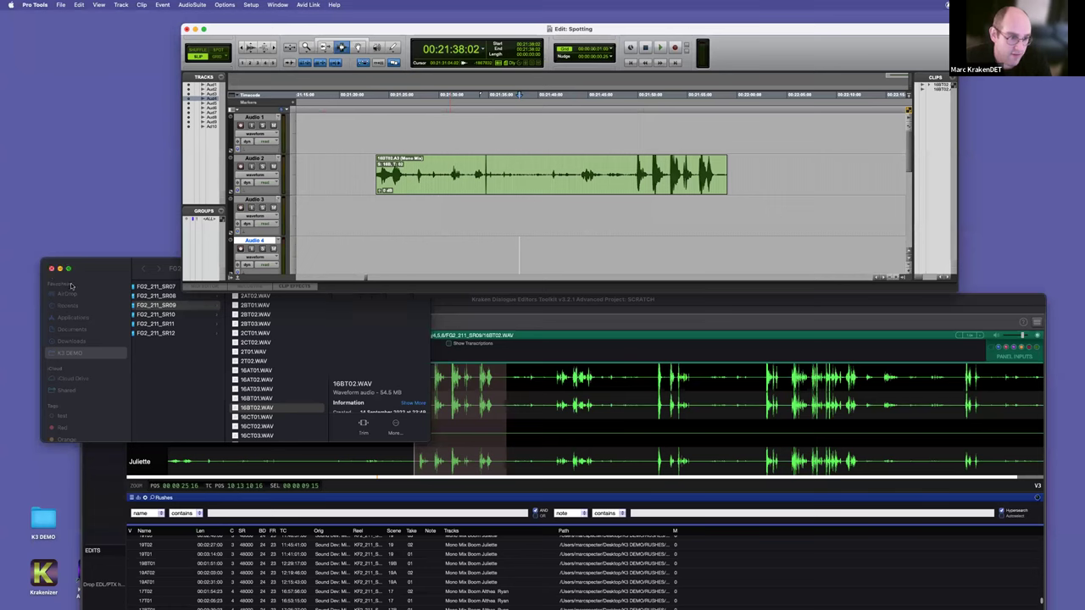
pyautogui.press('super+w')
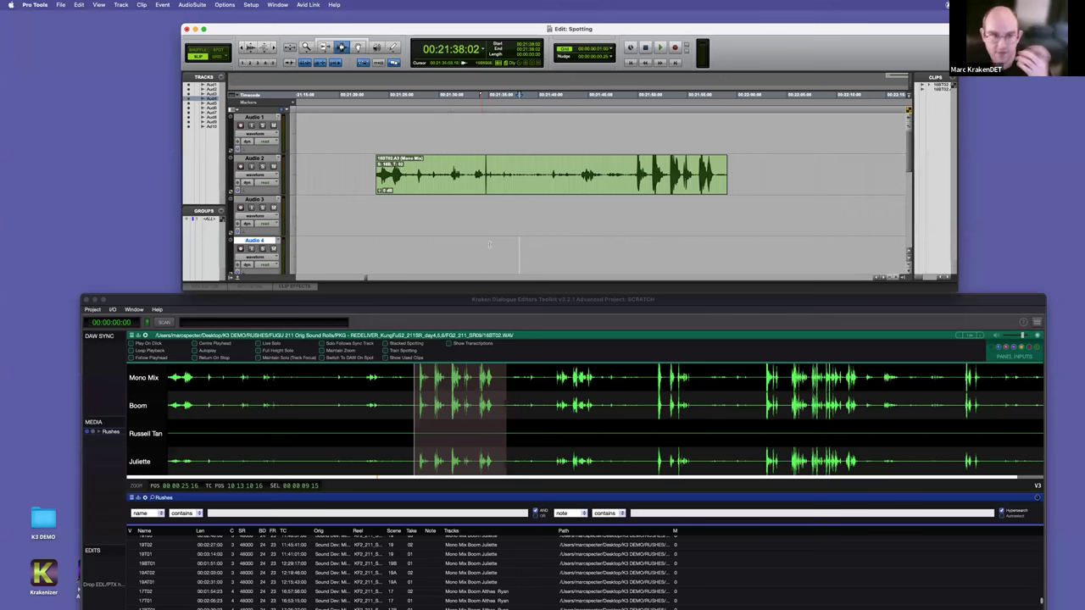
# Step: Inspect the whole 16BT02 clip on Audio 2 and place the edit cursor on Audio 3 at 00:21:47:04
pyautogui.doubleClick(430, 172)
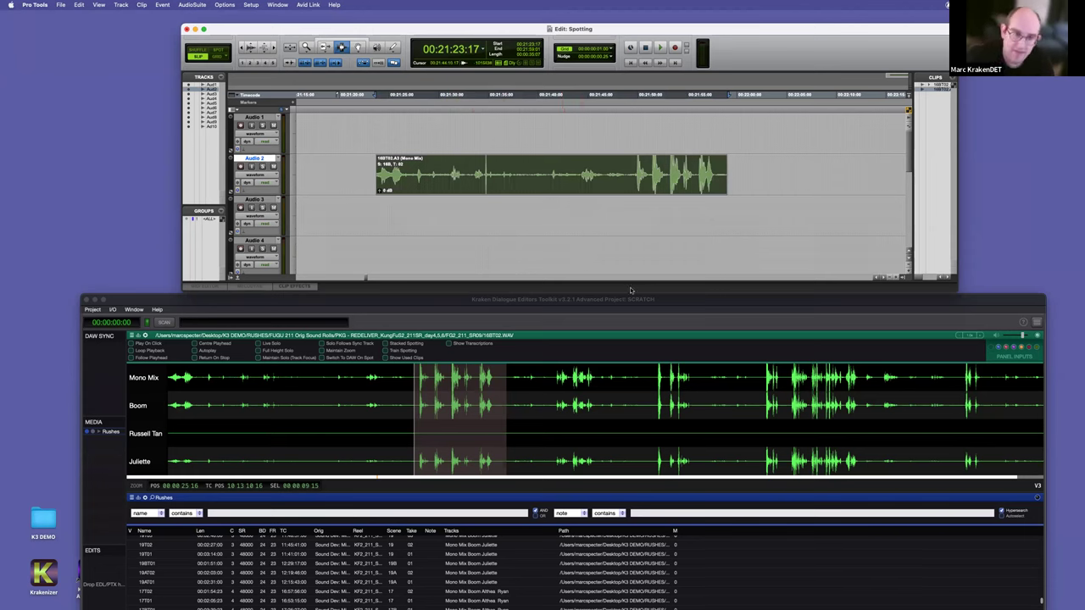
pyautogui.click(591, 212)
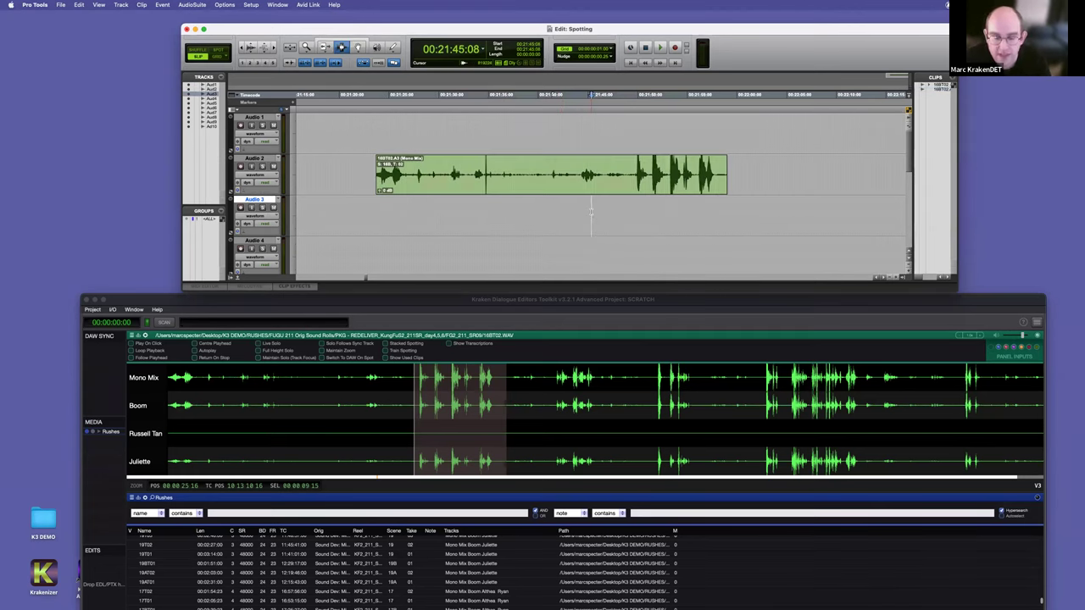
pyautogui.press('r')
pyautogui.press('r')
pyautogui.hscroll(3, 590, 218)
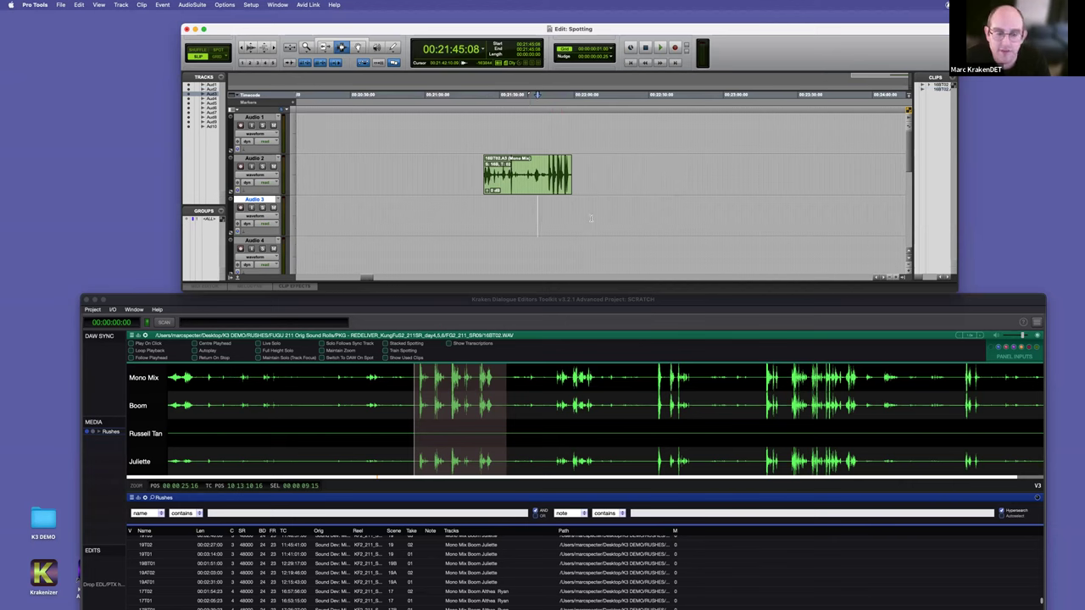
pyautogui.click(543, 226)
pyautogui.press('t')
pyautogui.press('t')
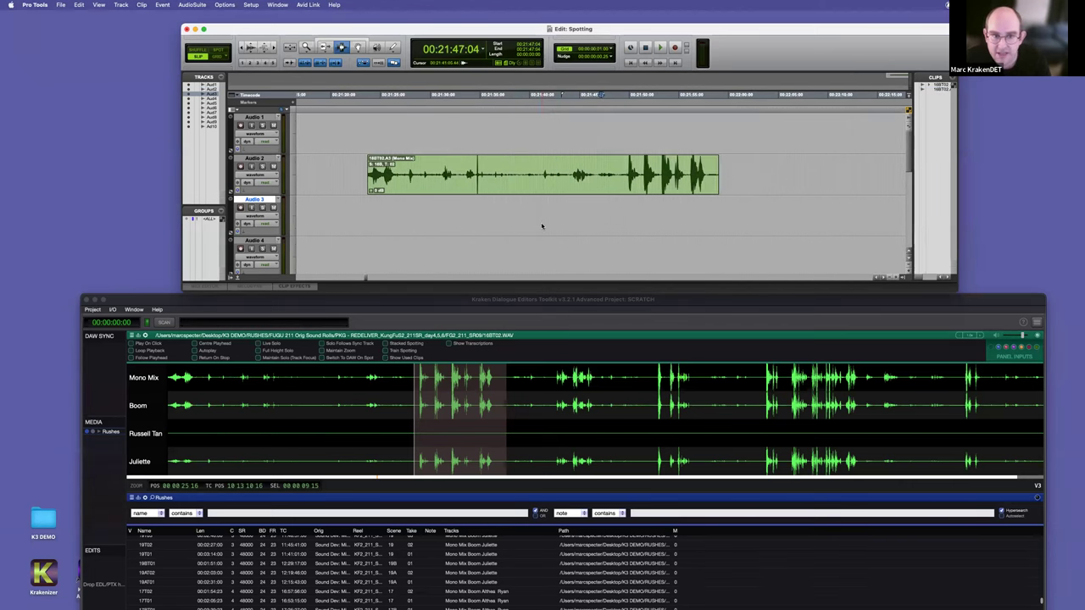
pyautogui.scroll(-2, 542, 225)
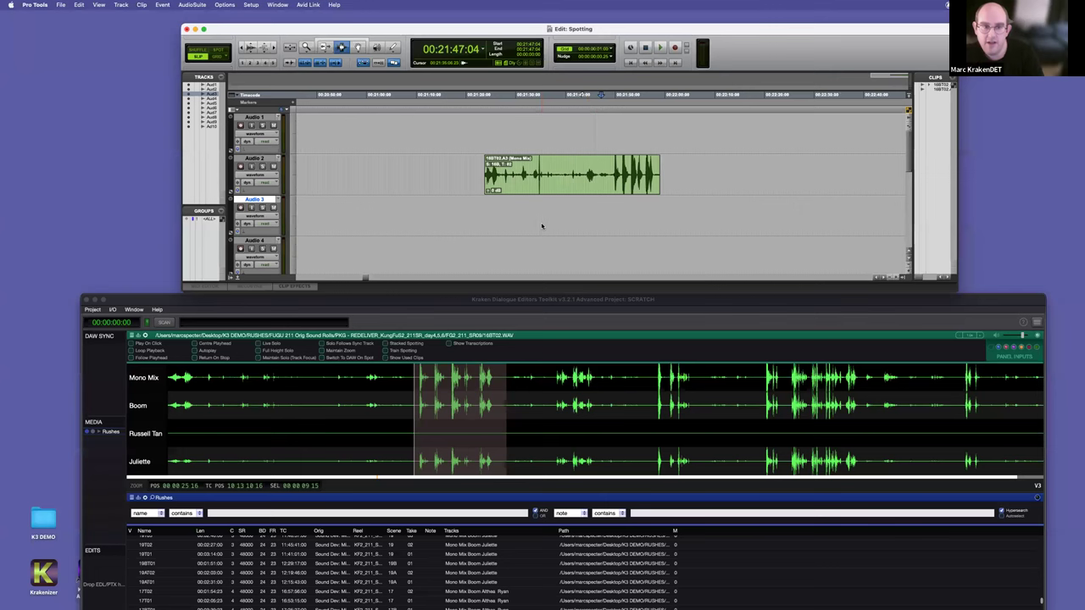
pyautogui.hscroll(2, 571, 220)
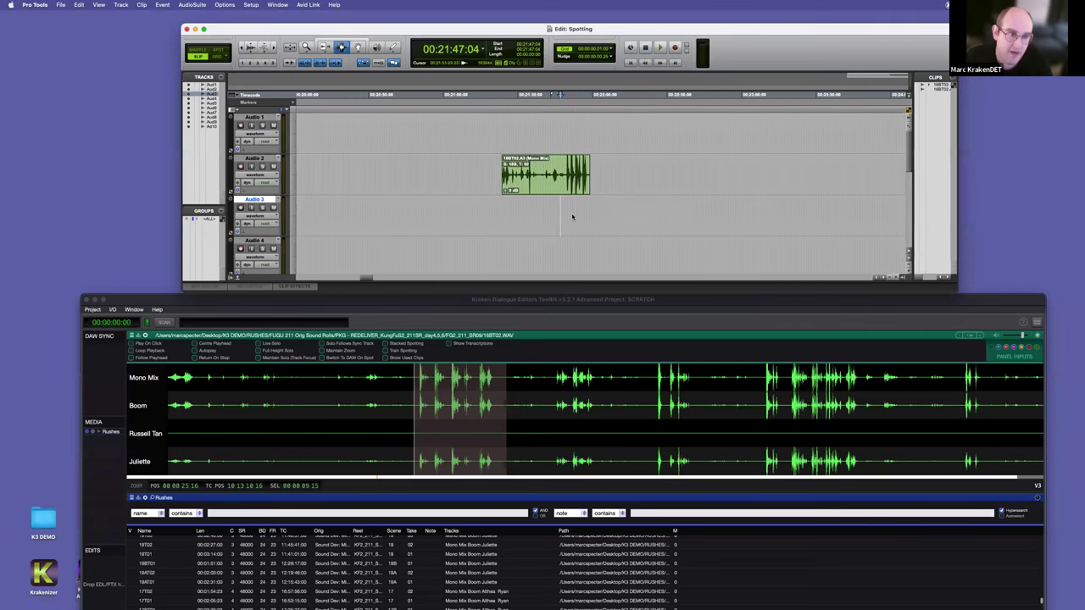
# Step: Create one new 2nd Order Ambisonics audio track
pyautogui.press('super+shift+n')
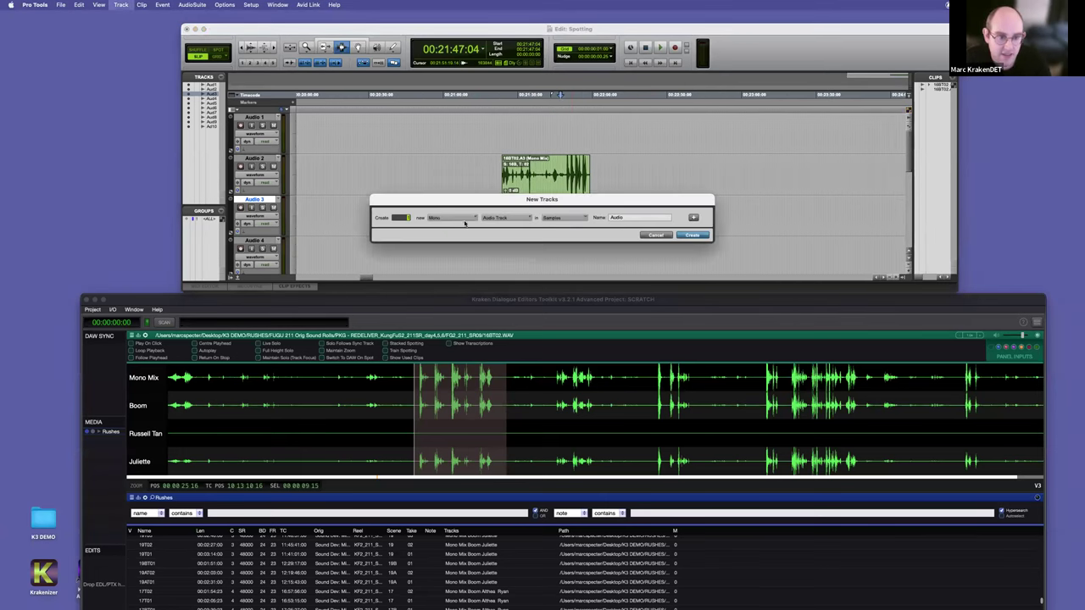
pyautogui.click(464, 222)
pyautogui.click(461, 300)
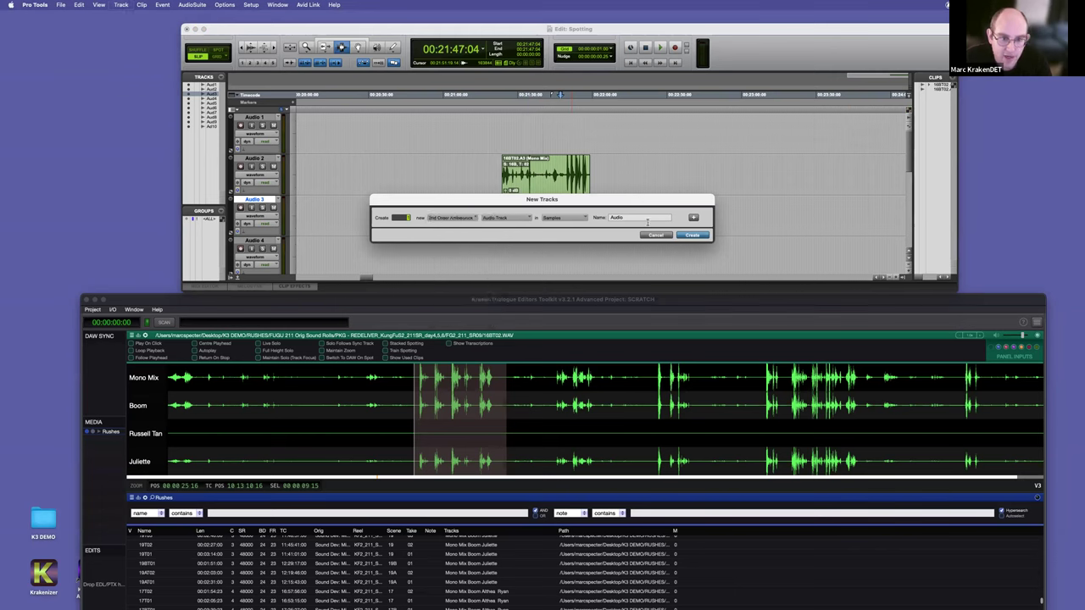
pyautogui.click(681, 236)
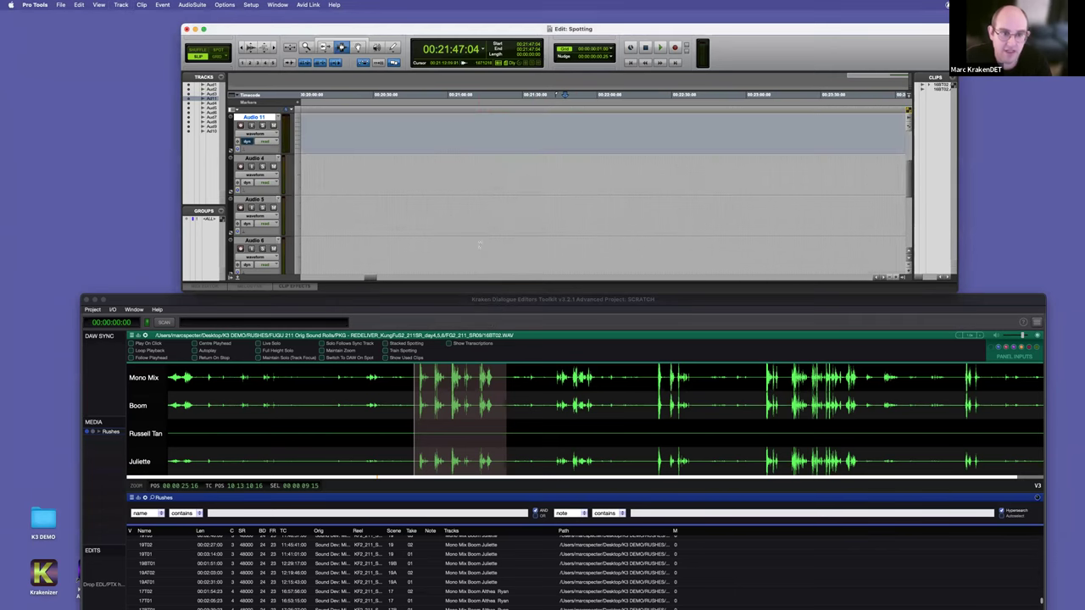
# Step: Spot another passage of about 9 s from 16BT02 in Kraken onto the multichannel Audio 11 track and select the clip
pyautogui.moveTo(738, 418); pyautogui.dragTo(828, 417)
pyautogui.press('s')
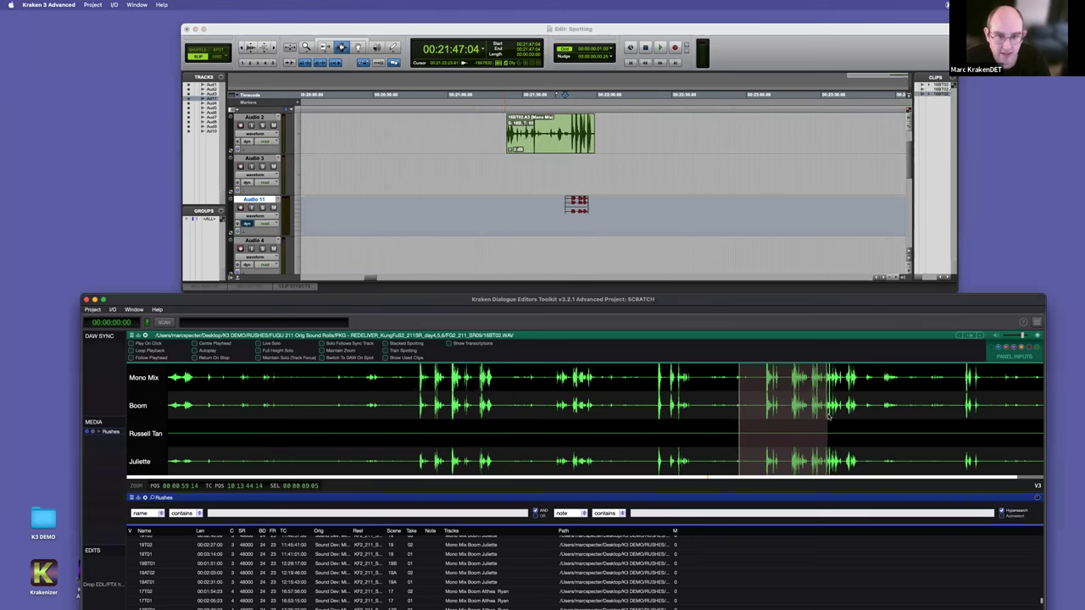
pyautogui.click(579, 233)
pyautogui.press('t')
pyautogui.press('t')
pyautogui.press('t')
pyautogui.press('F8')
pyautogui.click(581, 203)
pyautogui.scroll(-2, 572, 190)
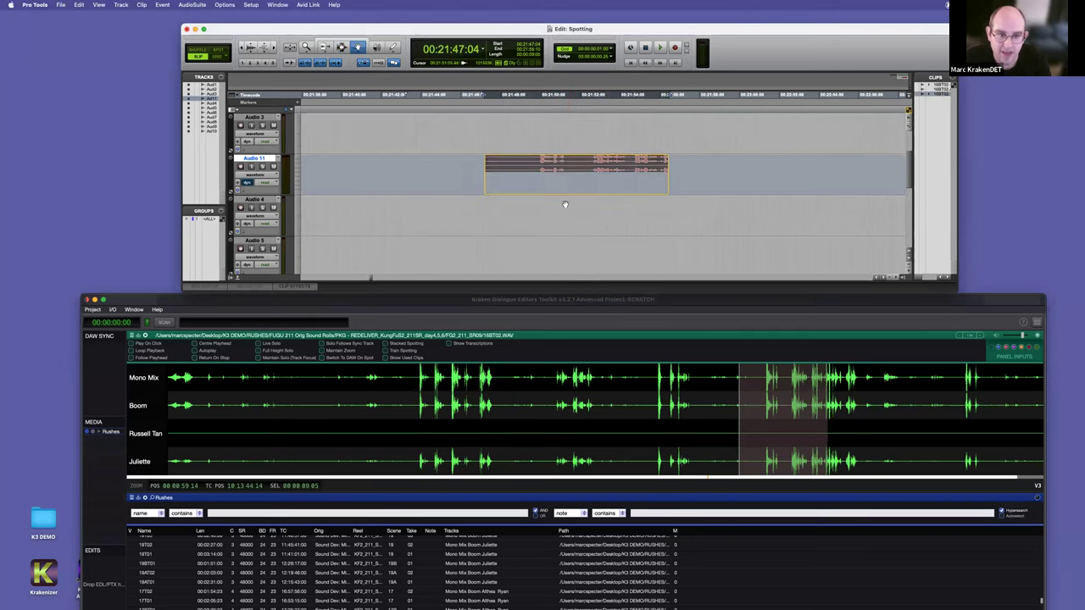
# Step: Try to move the multichannel clip from Audio 11 onto the mono tracks below, undo that, and shift it earlier on its track
pyautogui.scroll(-5, 556, 258)
pyautogui.scroll(7, 547, 162)
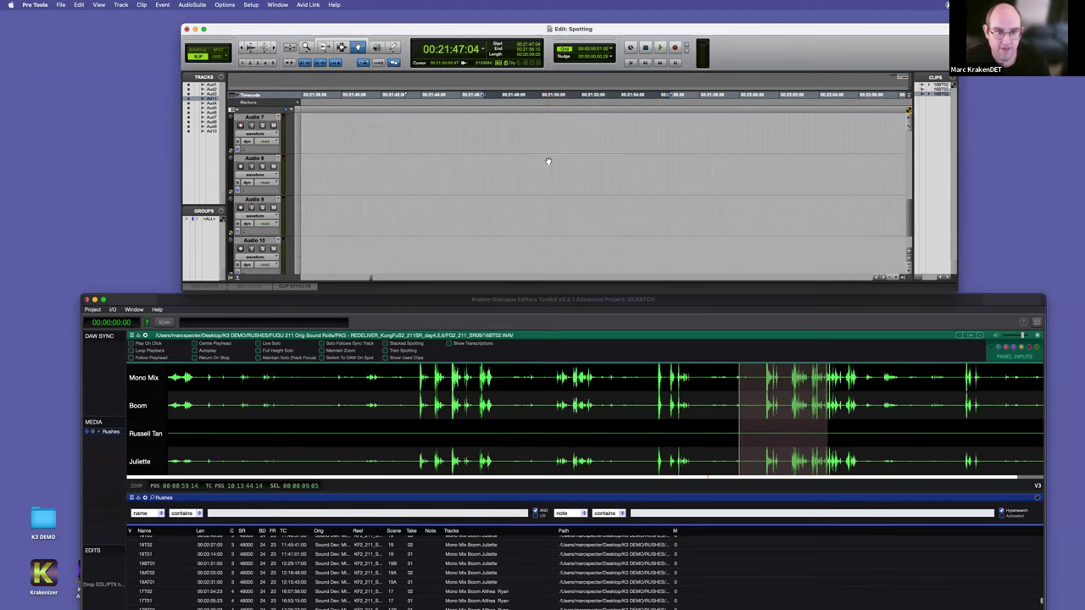
pyautogui.scroll(-7, 545, 246)
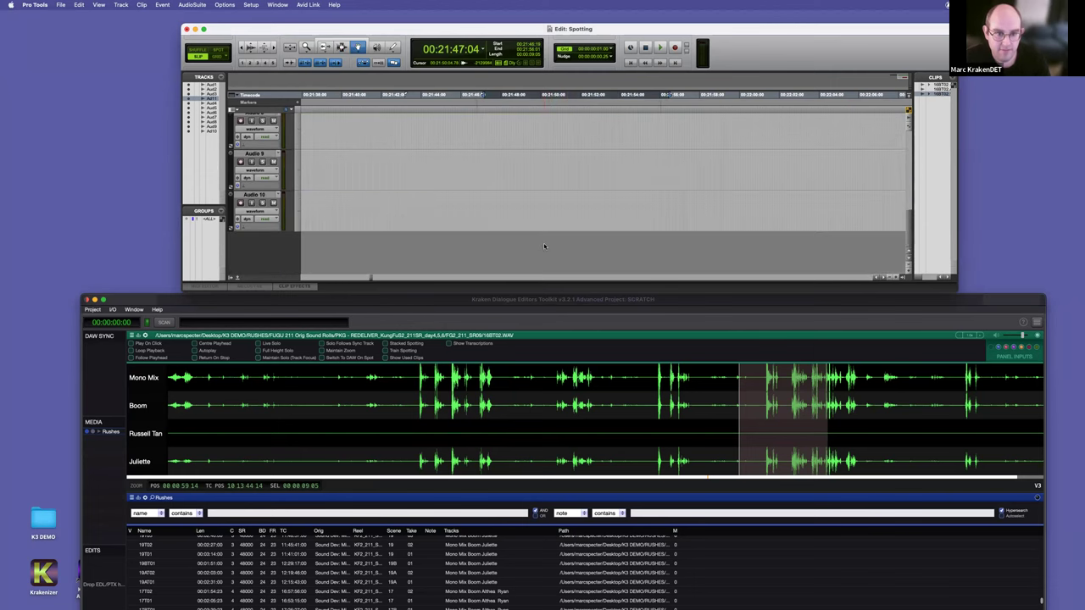
pyautogui.scroll(7, 543, 203)
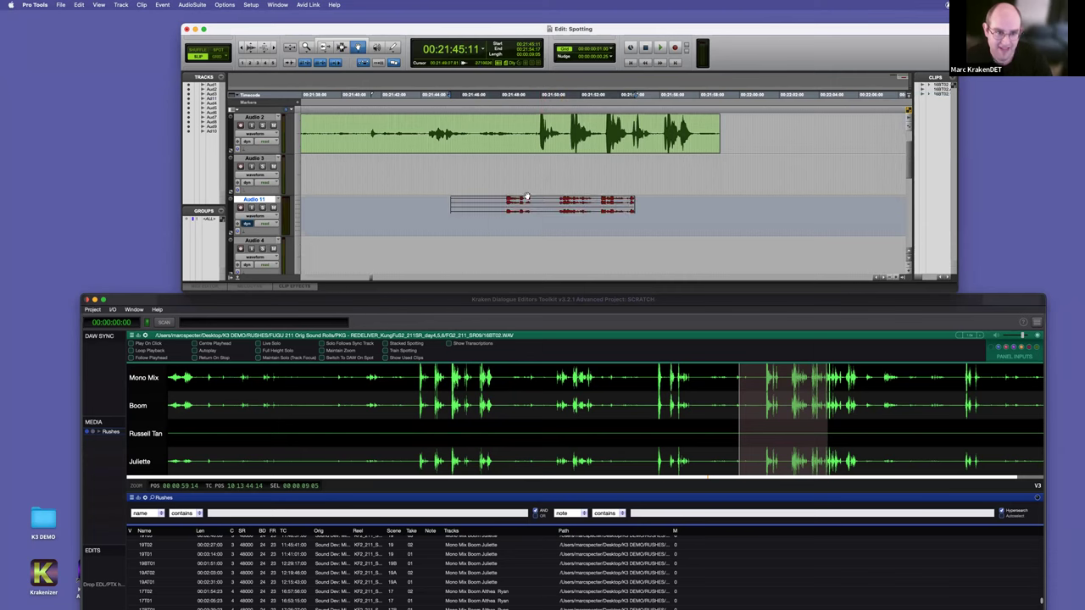
pyautogui.scroll(-1, 605, 198)
pyautogui.moveTo(544, 176); pyautogui.dragTo(475, 256)
pyautogui.press('super+z')
pyautogui.moveTo(546, 169); pyautogui.dragTo(545, 169)
# Step: Copy a section about 5 s long, starting at 00:21:43:20, from the Audio 11 clip and paste it onto Audio 4 and Audio 5
pyautogui.click(341, 47)
pyautogui.moveTo(418, 172); pyautogui.dragTo(526, 175)
pyautogui.press('super+c')
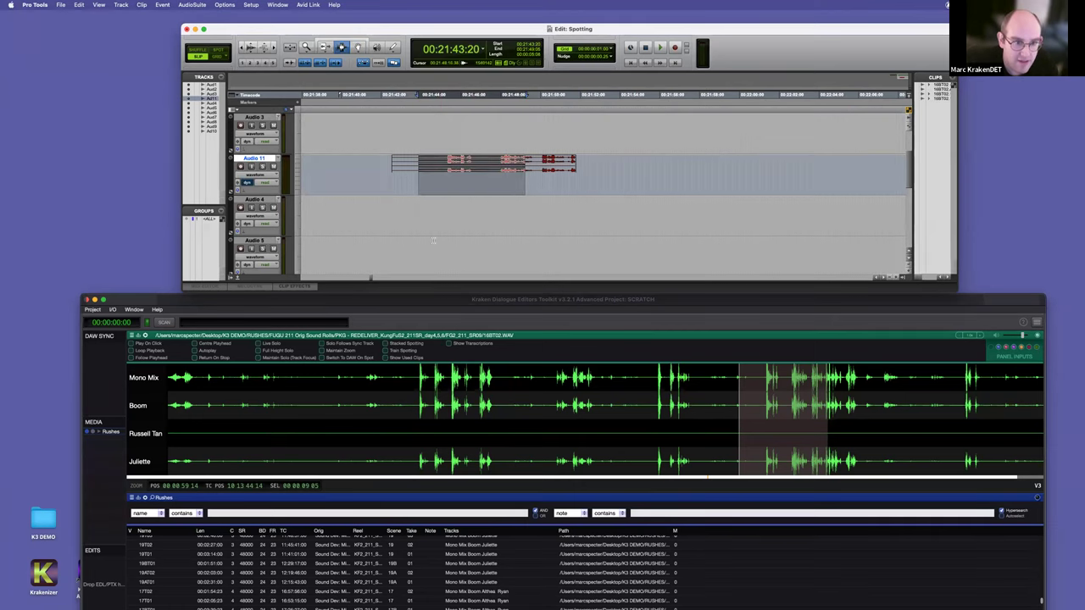
pyautogui.moveTo(412, 213); pyautogui.dragTo(555, 264)
pyautogui.press('super+v')
pyautogui.scroll(-1, 547, 263)
pyautogui.click(453, 212)
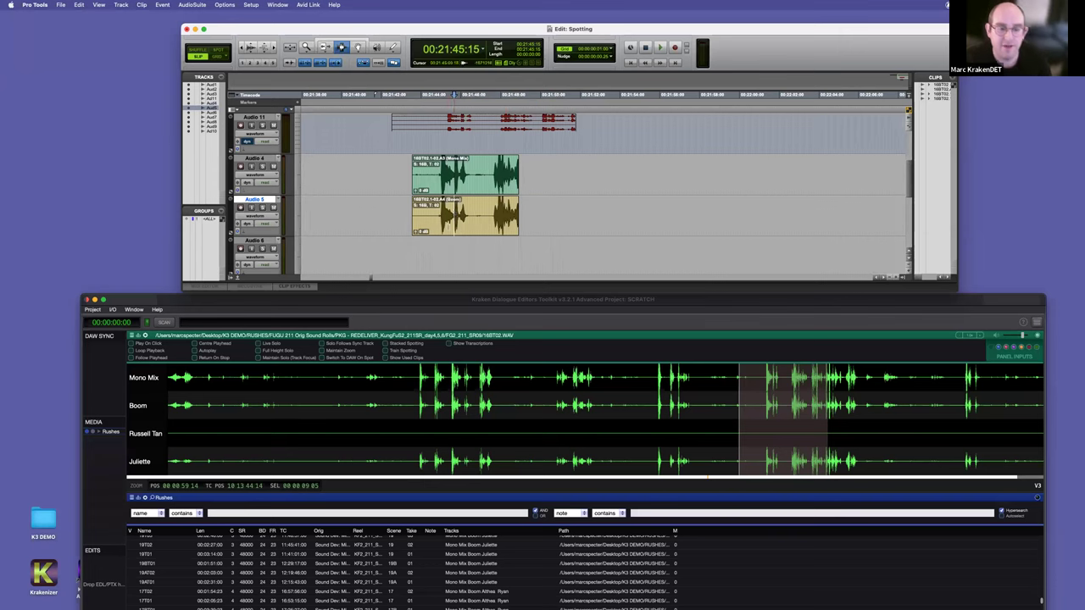
pyautogui.press('t')
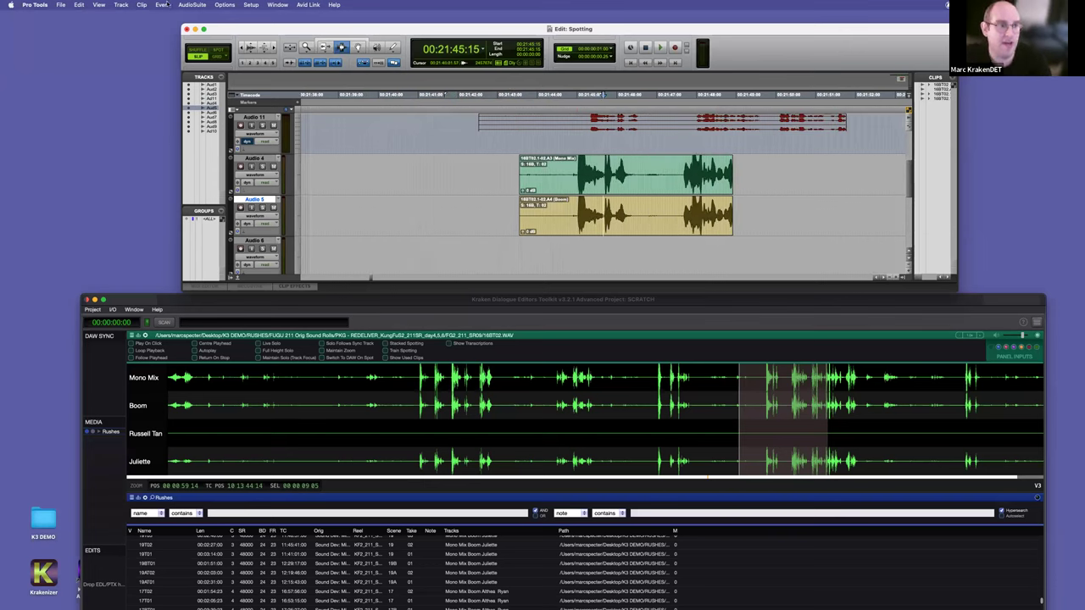
# Step: Display the Original Time Stamp on the clips in the Edit window
pyautogui.click(129, 5)
pyautogui.moveTo(100, 5)
pyautogui.moveTo(117, 69)
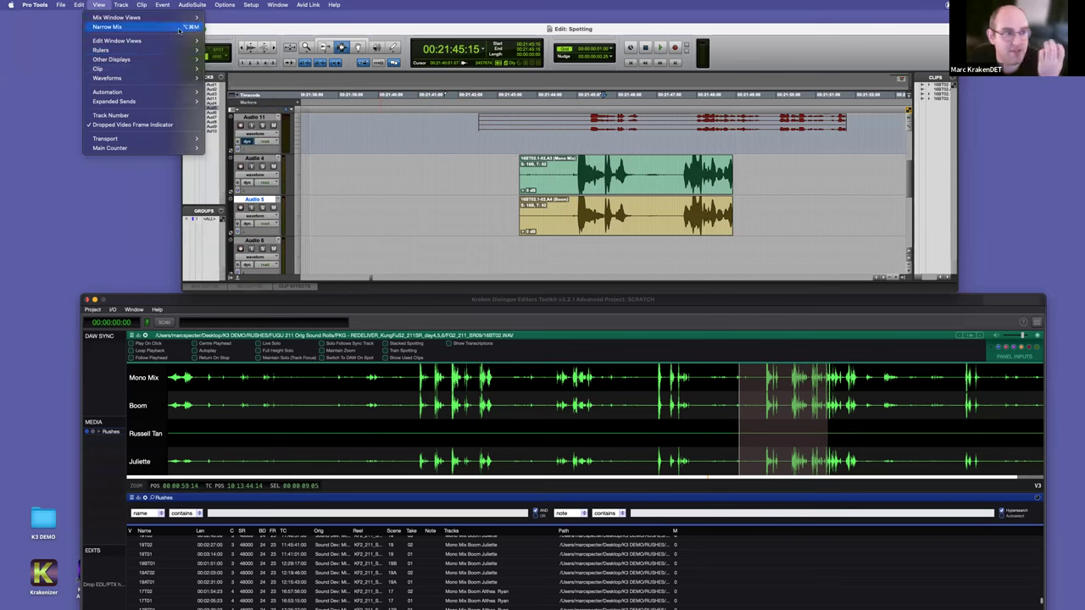
pyautogui.moveTo(164, 69)
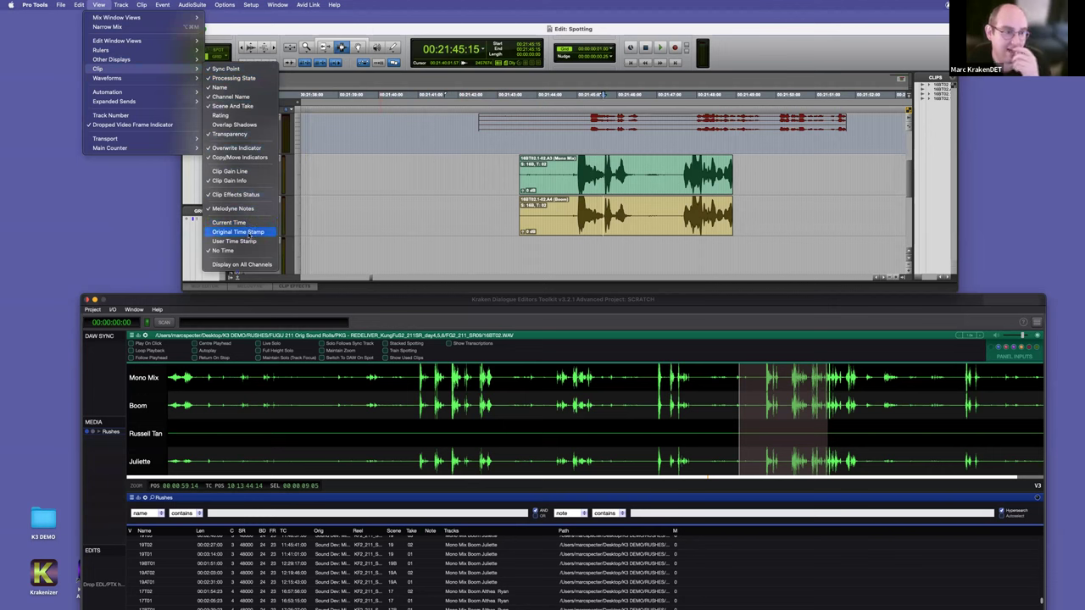
pyautogui.click(250, 235)
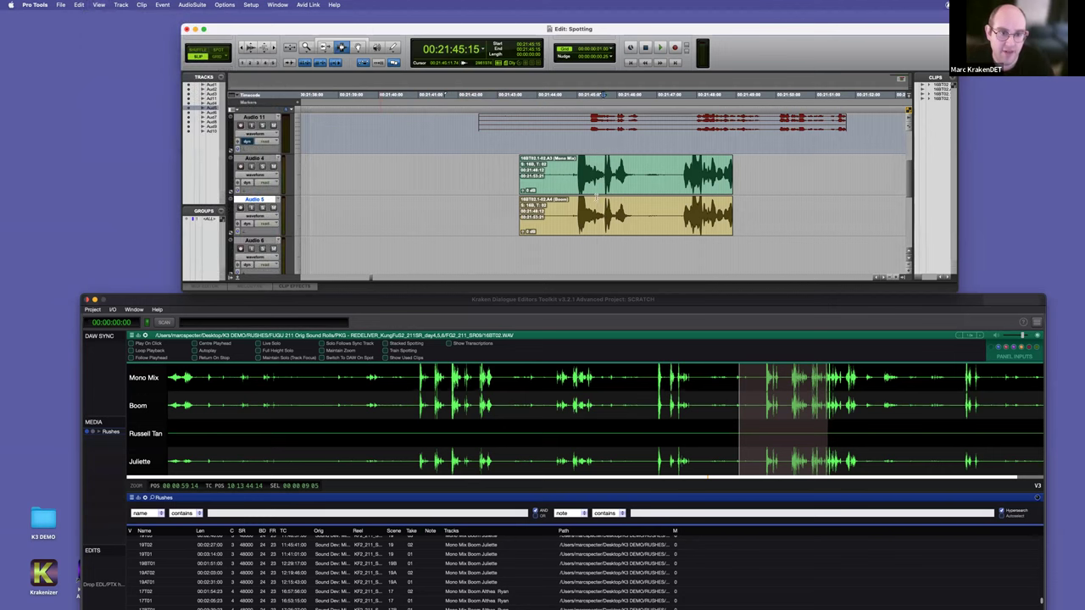
# Step: Select a passage about 9 s long in 16BT02 in Kraken and examine the start of the Mono Mix clip on Audio 4
pyautogui.click(415, 425)
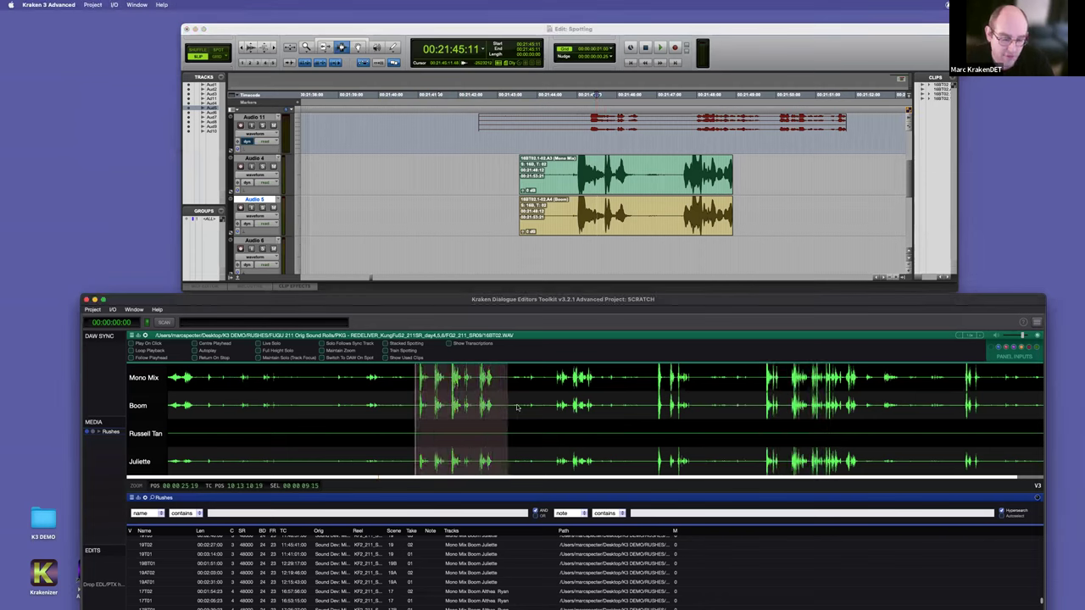
pyautogui.doubleClick(549, 176)
pyautogui.press('t')
pyautogui.press('t')
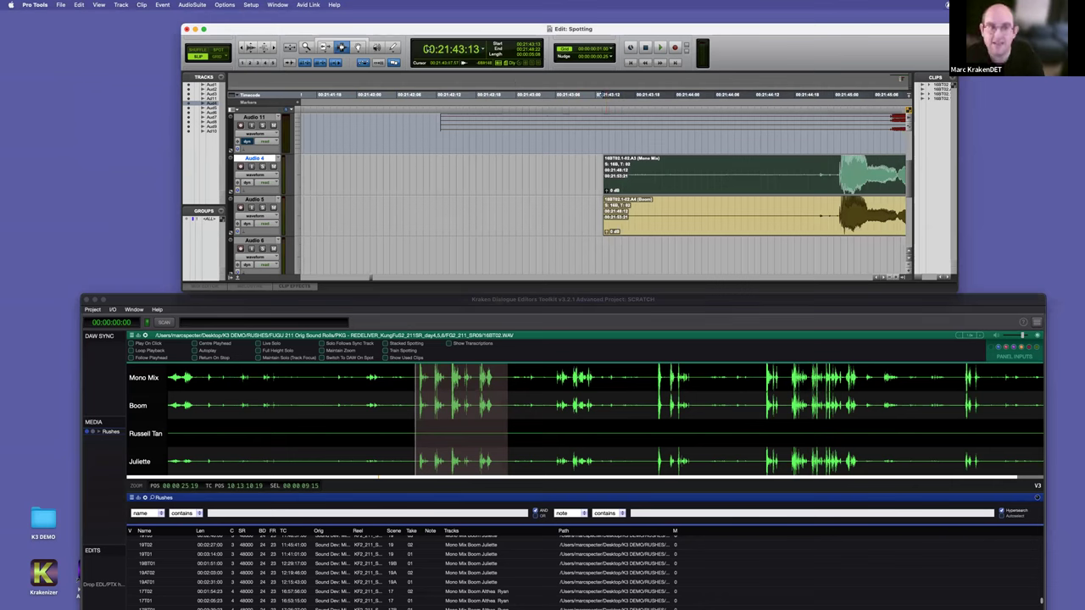
# Step: Examine the first frames of the Audio 4 and Audio 5 clips against the timecode ruler
pyautogui.click(629, 189)
pyautogui.press('t')
pyautogui.press('t')
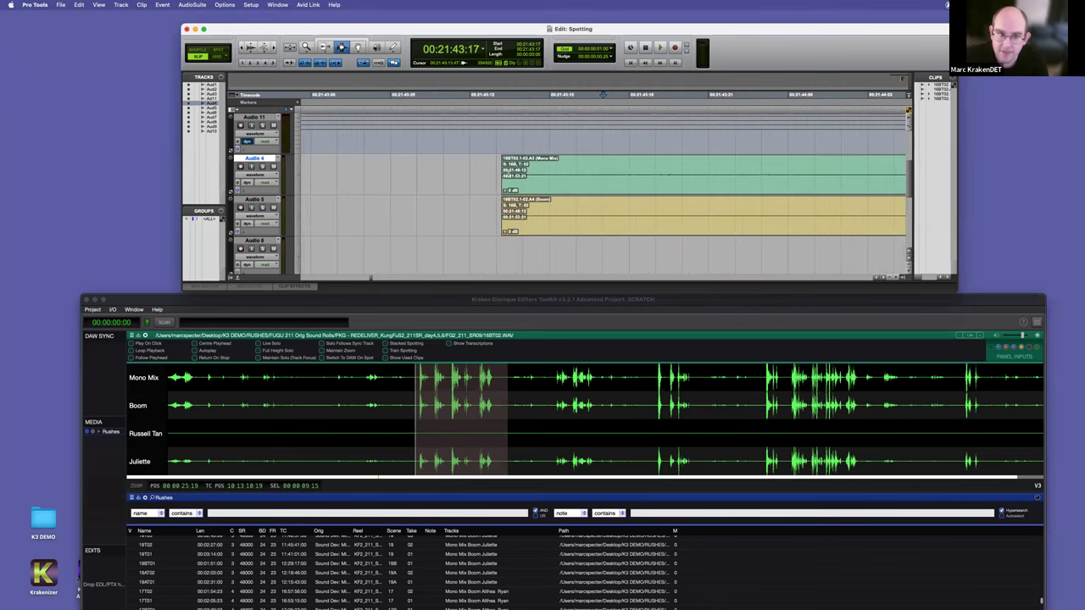
pyautogui.click(512, 174)
pyautogui.press('t')
pyautogui.press('t')
pyautogui.click(543, 181)
pyautogui.moveTo(566, 172); pyautogui.dragTo(574, 172)
# Step: Select the Mono Mix clip on Audio 4 and make Audio 4 a Field Recorder Guide Track
pyautogui.doubleClick(587, 184)
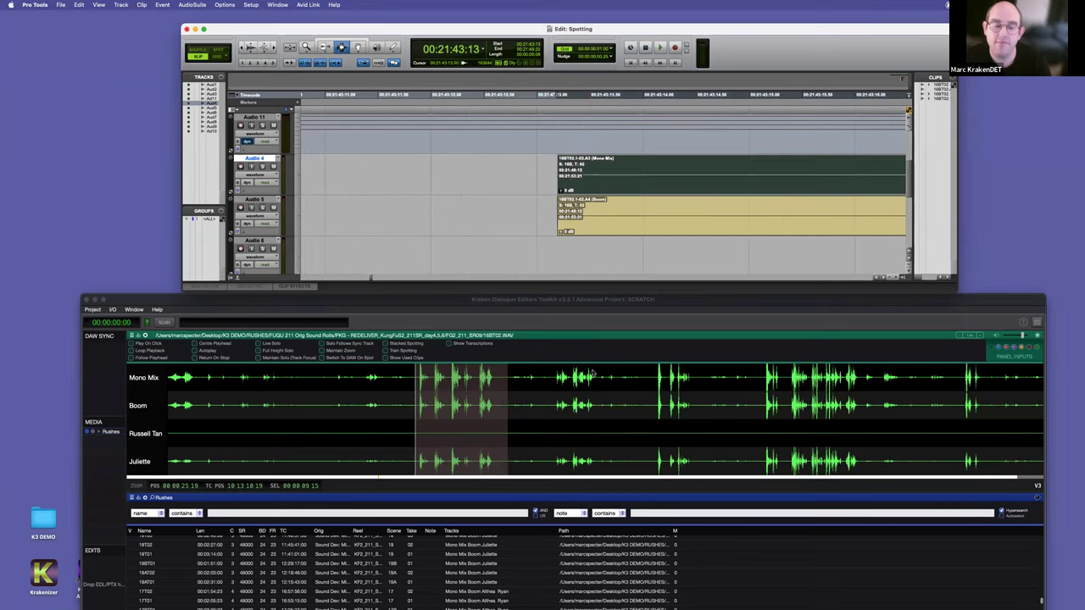
pyautogui.press('r')
pyautogui.press('r')
pyautogui.press('r')
pyautogui.press('r')
pyautogui.press('r')
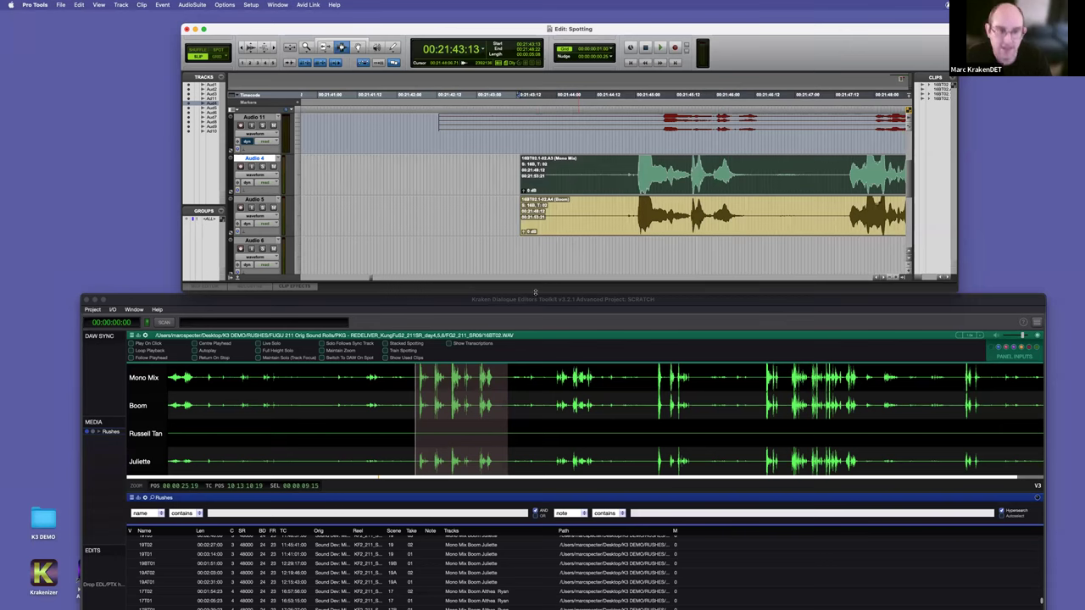
pyautogui.rightClick(576, 174)
pyautogui.press('Escape')
pyautogui.rightClick(250, 158)
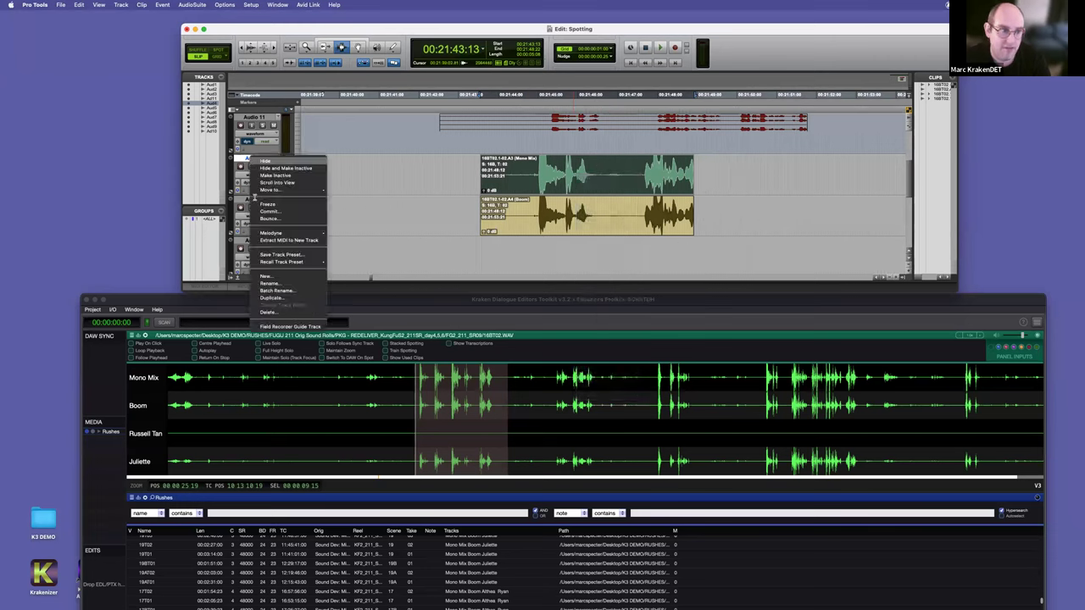
pyautogui.click(283, 328)
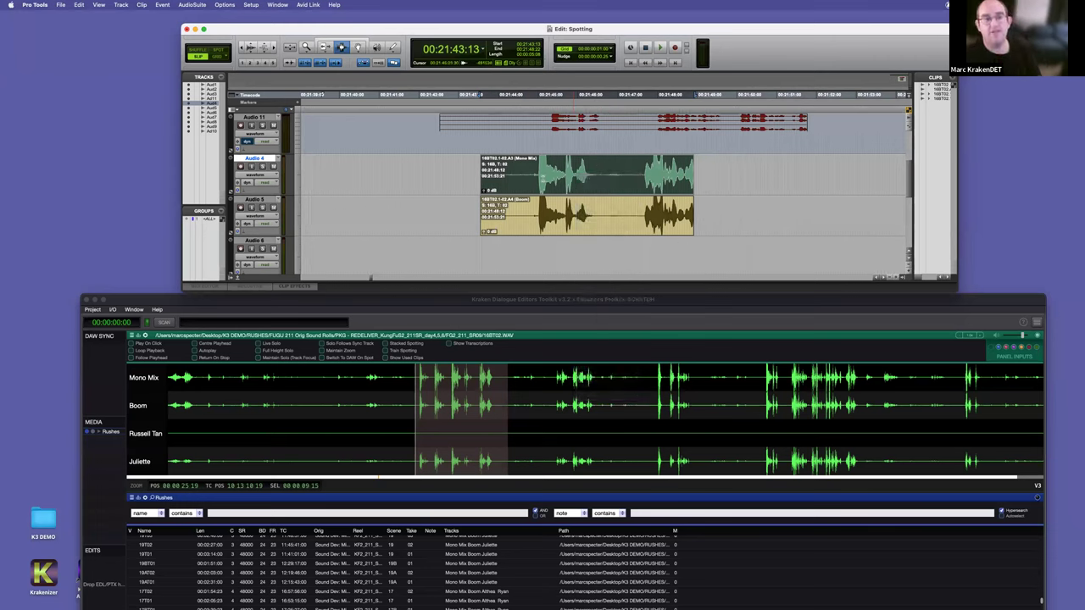
# Step: Check which areas are searched for field recorder channel matches on Audio 4
pyautogui.rightClick(544, 179)
pyautogui.press('Escape')
pyautogui.rightClick(254, 159)
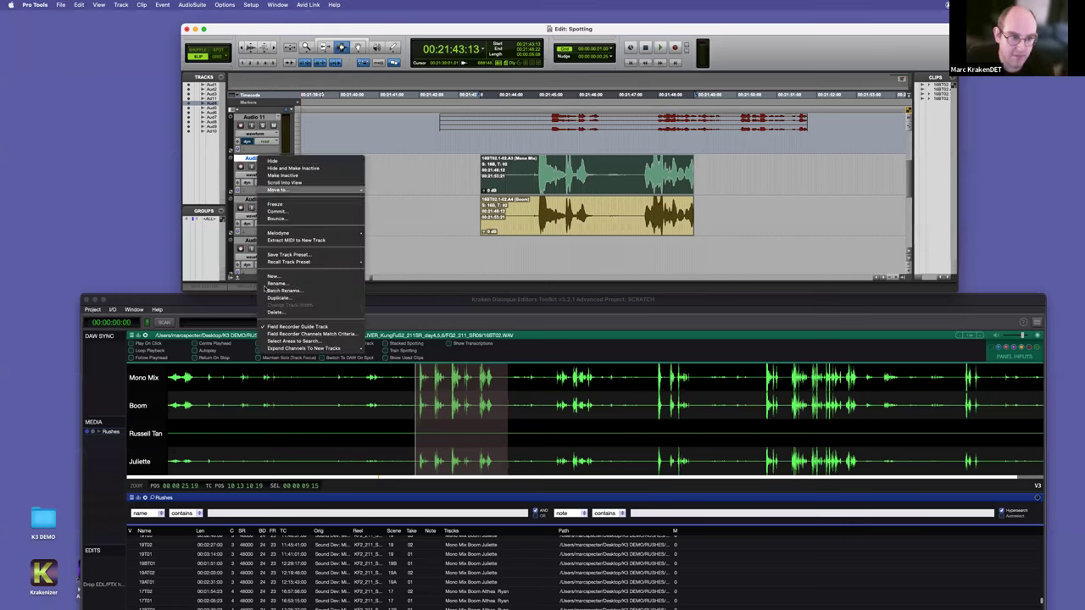
pyautogui.click(305, 341)
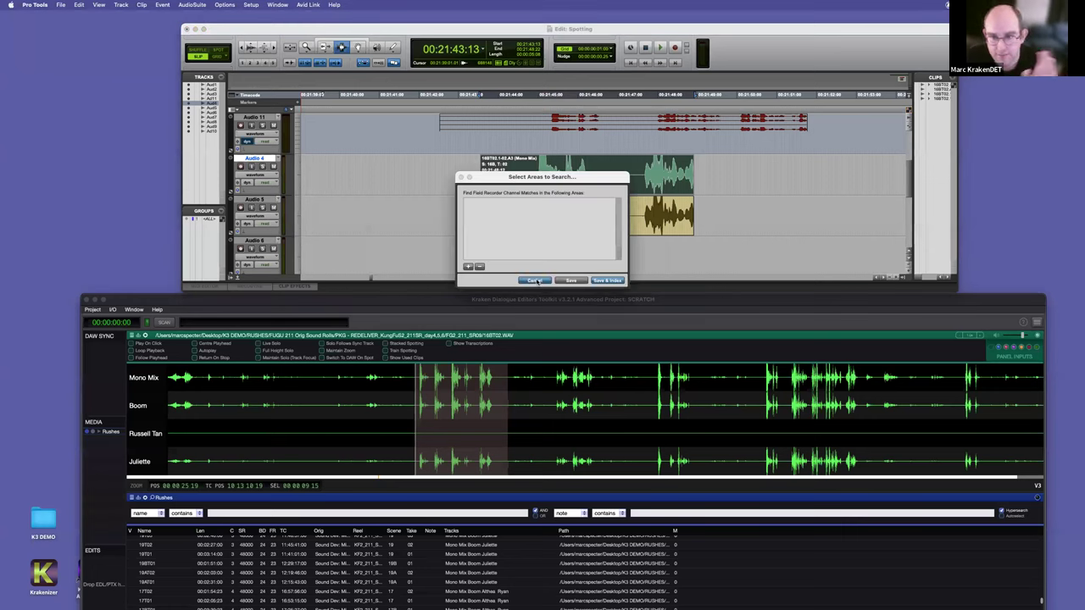
pyautogui.click(534, 281)
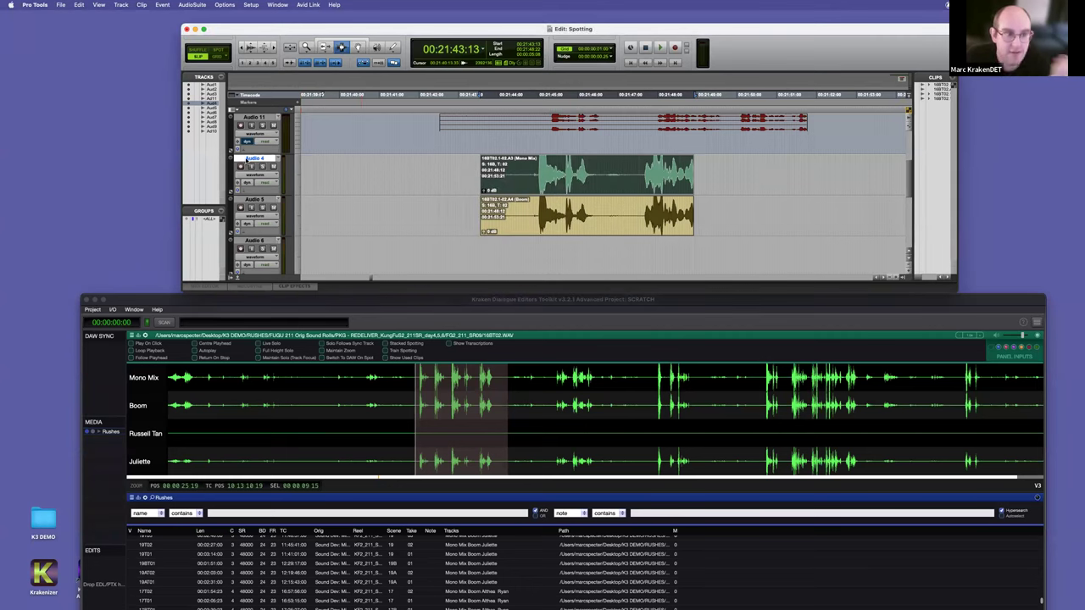
# Step: Set the field recorder match criteria to timecode plus the first characters in the file name, clearing the tape and sound roll criteria
pyautogui.rightClick(247, 159)
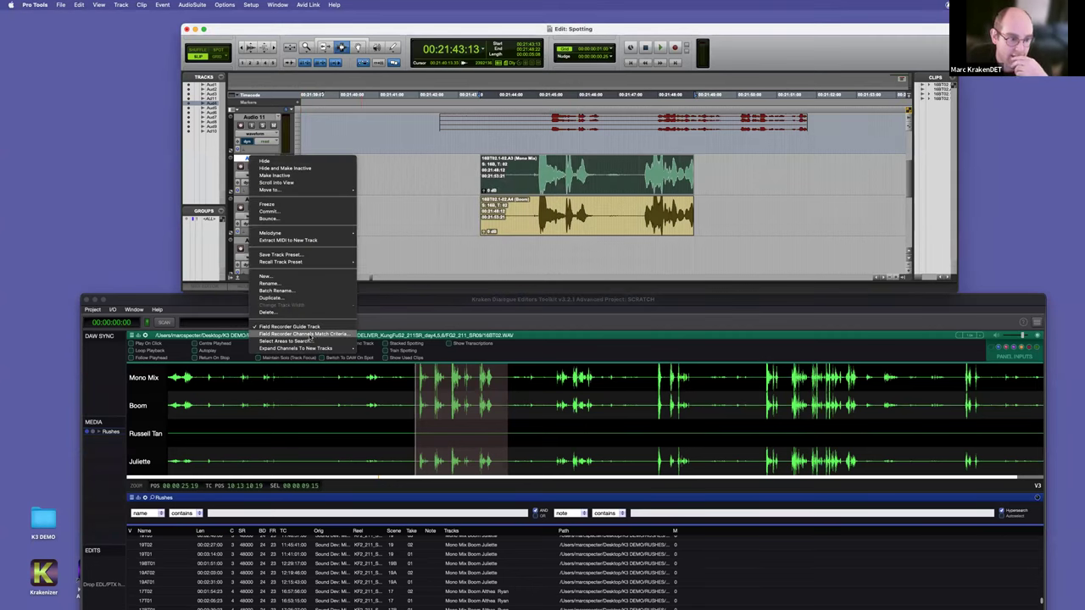
pyautogui.click(307, 341)
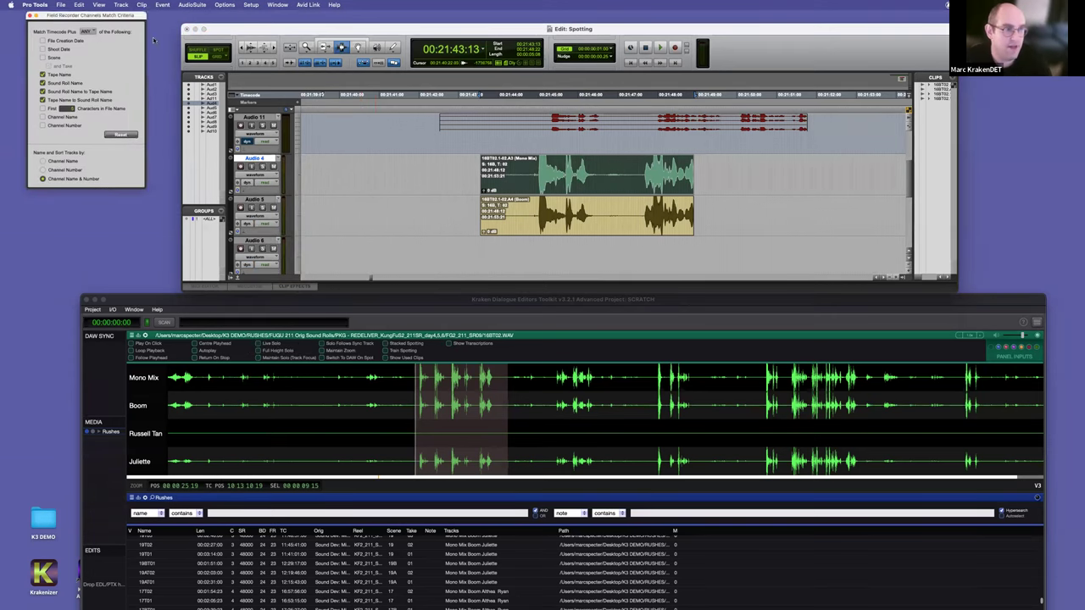
pyautogui.click(373, 171)
pyautogui.click(373, 162)
pyautogui.click(373, 187)
pyautogui.click(373, 196)
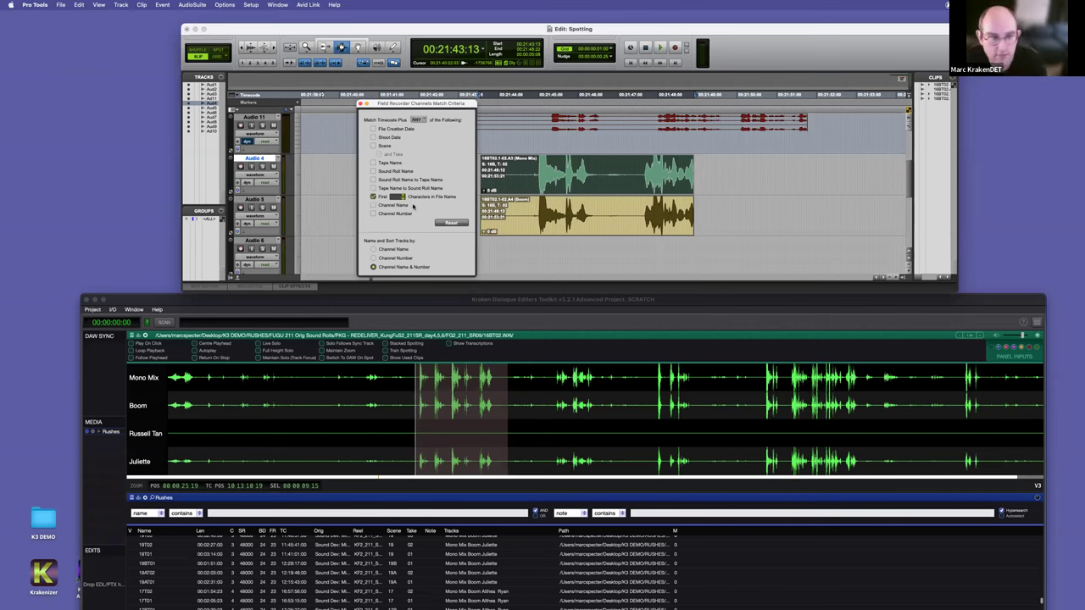
pyautogui.click(360, 102)
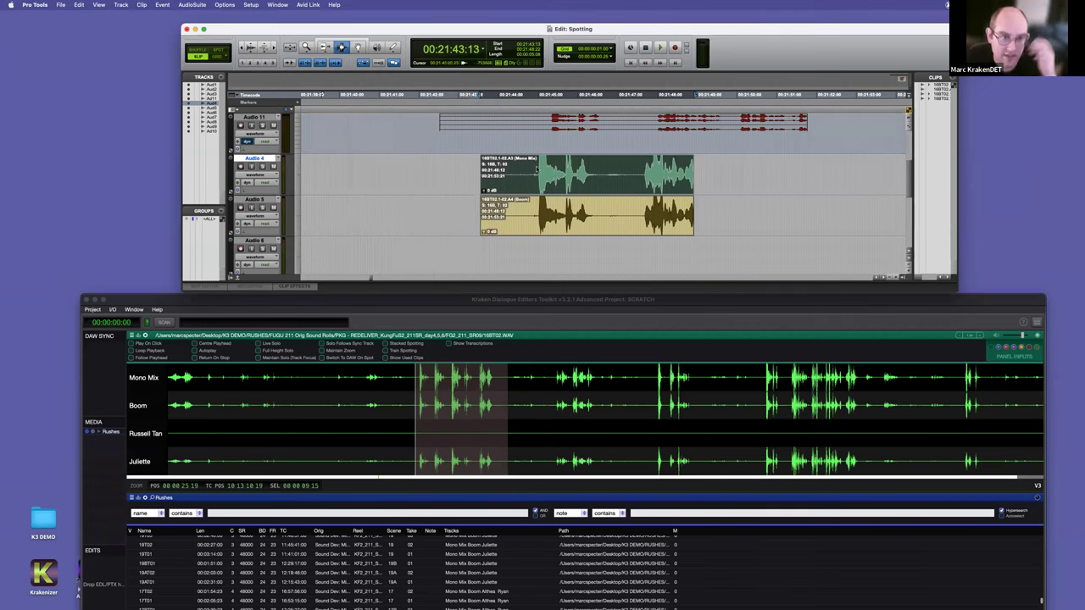
# Step: Review the field recorder channels matching the Audio 4 clip and swap it for the 16BT02.A4 (Boom) channel
pyautogui.rightClick(554, 181)
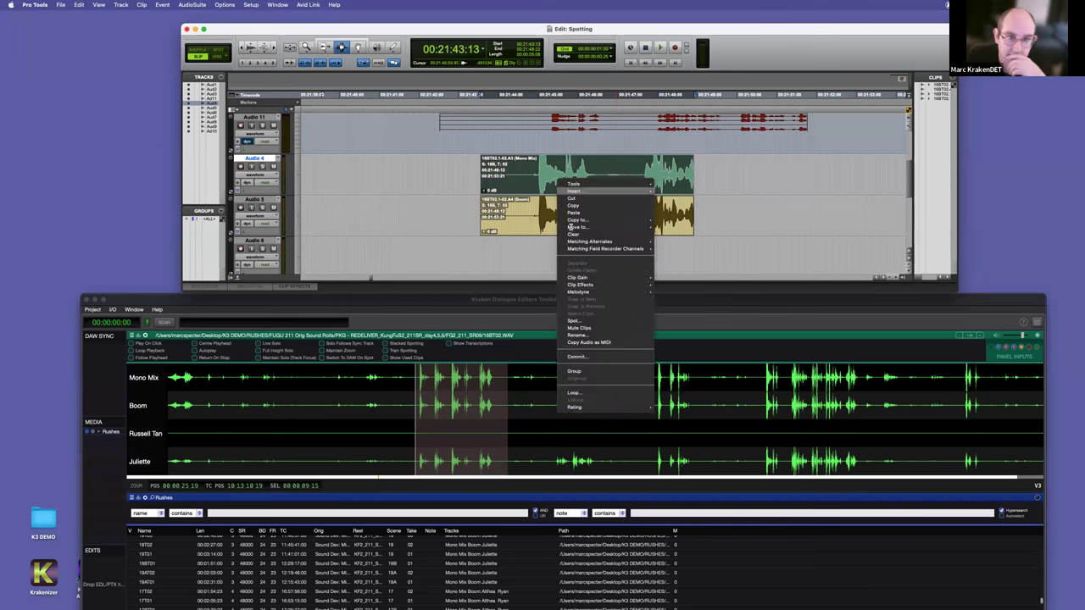
pyautogui.moveTo(610, 248)
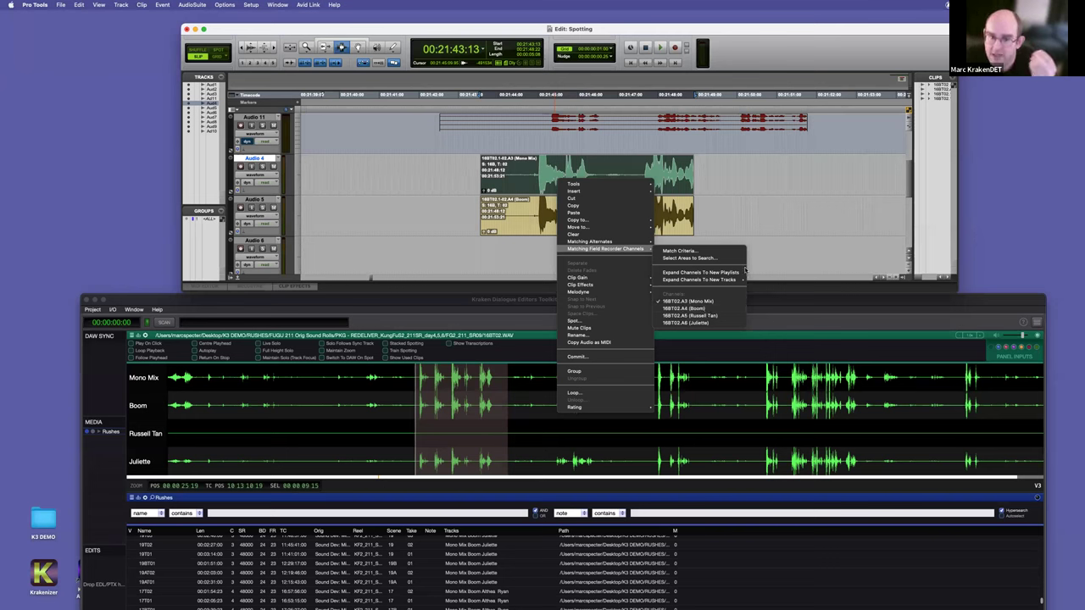
pyautogui.click(791, 224)
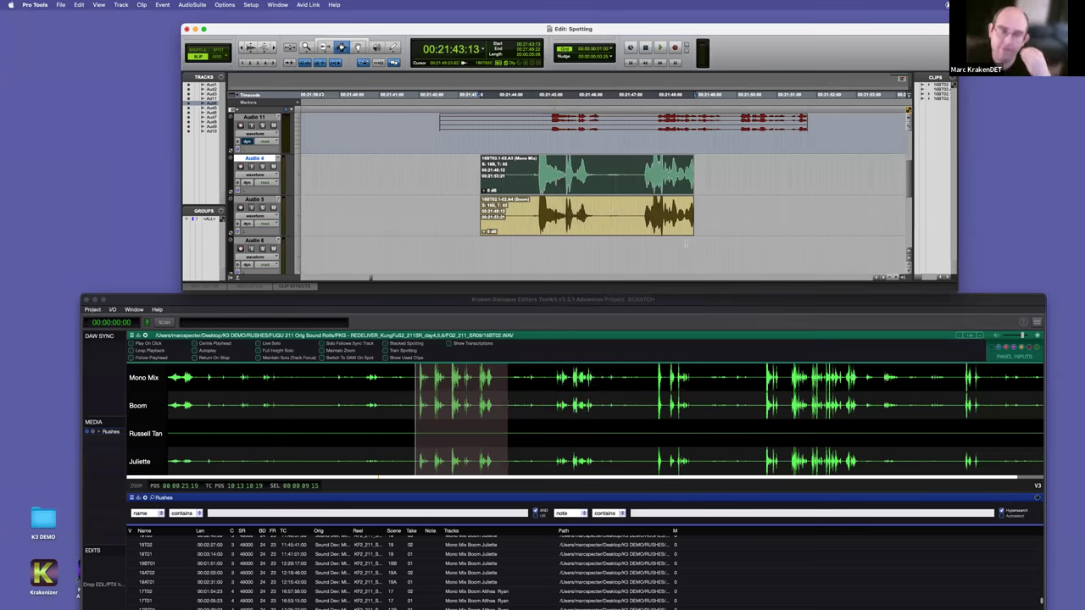
pyautogui.rightClick(570, 182)
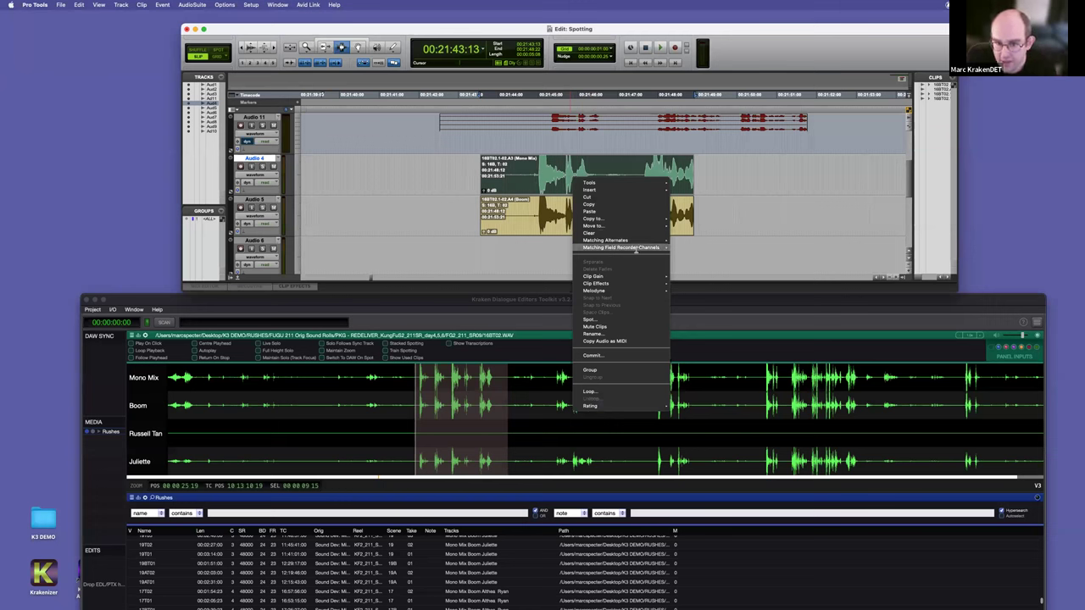
pyautogui.click(716, 307)
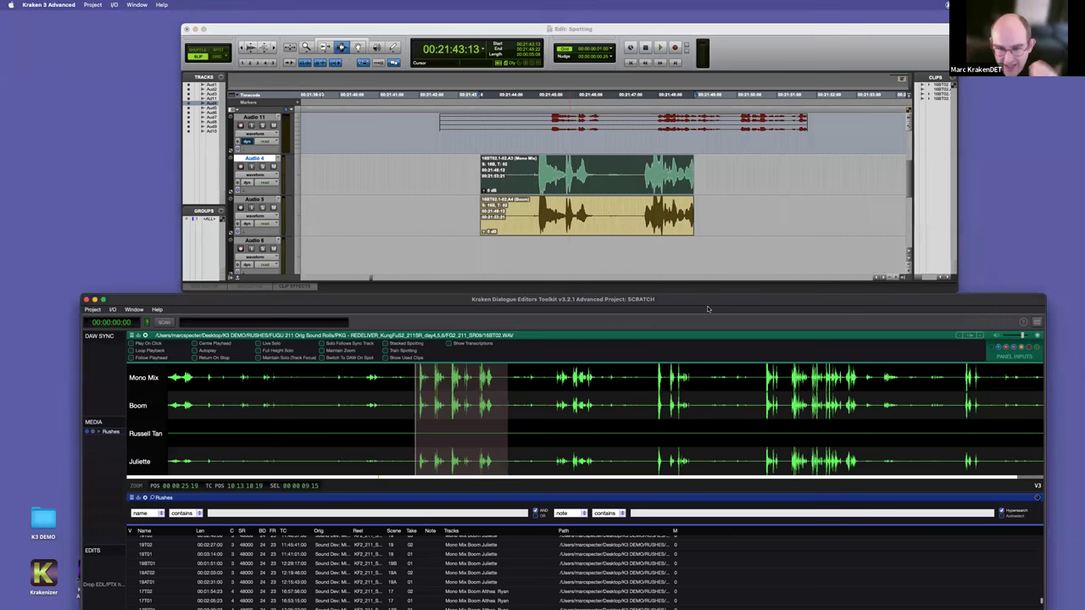
pyautogui.rightClick(583, 182)
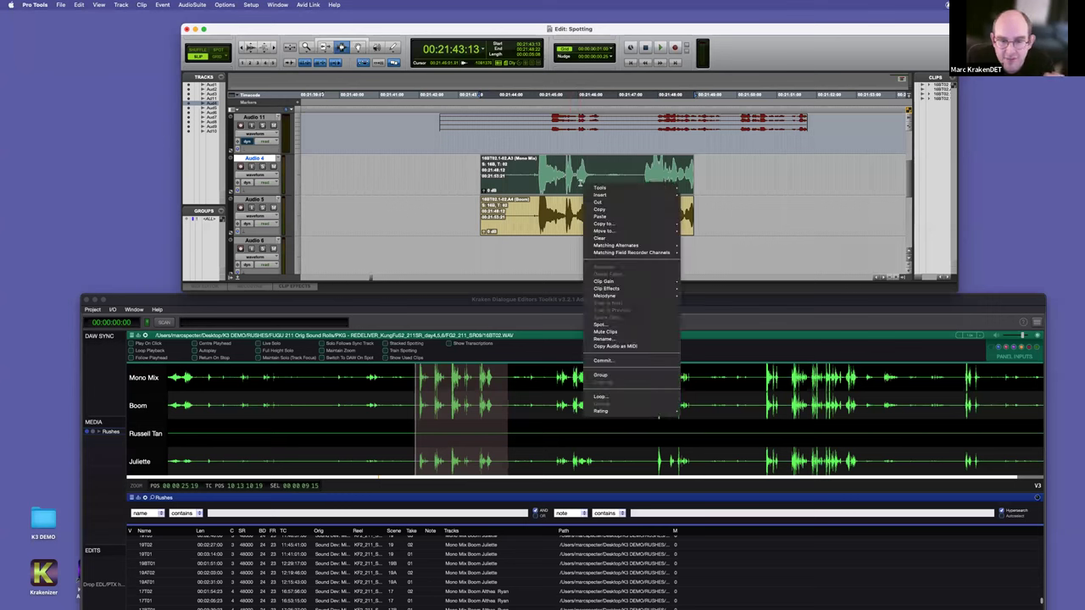
pyautogui.moveTo(649, 255)
pyautogui.click(716, 311)
# Step: Swap the Audio 4 clip for the matching 16BT02.A5 channel, followed by 16BT02.A3 (Mono Mix)
pyautogui.rightClick(599, 169)
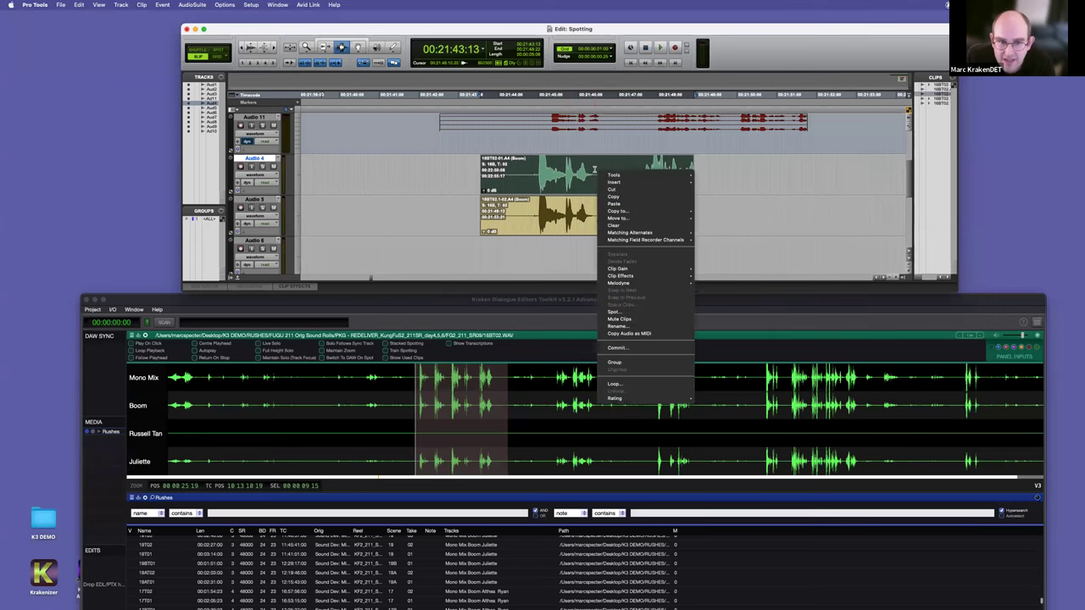
pyautogui.click(744, 307)
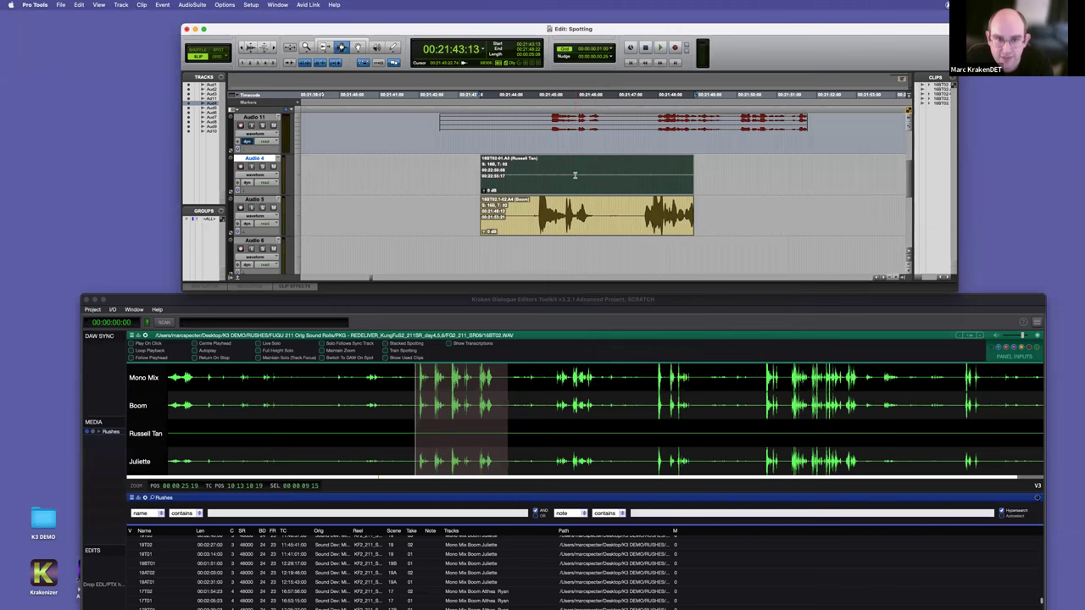
pyautogui.rightClick(583, 167)
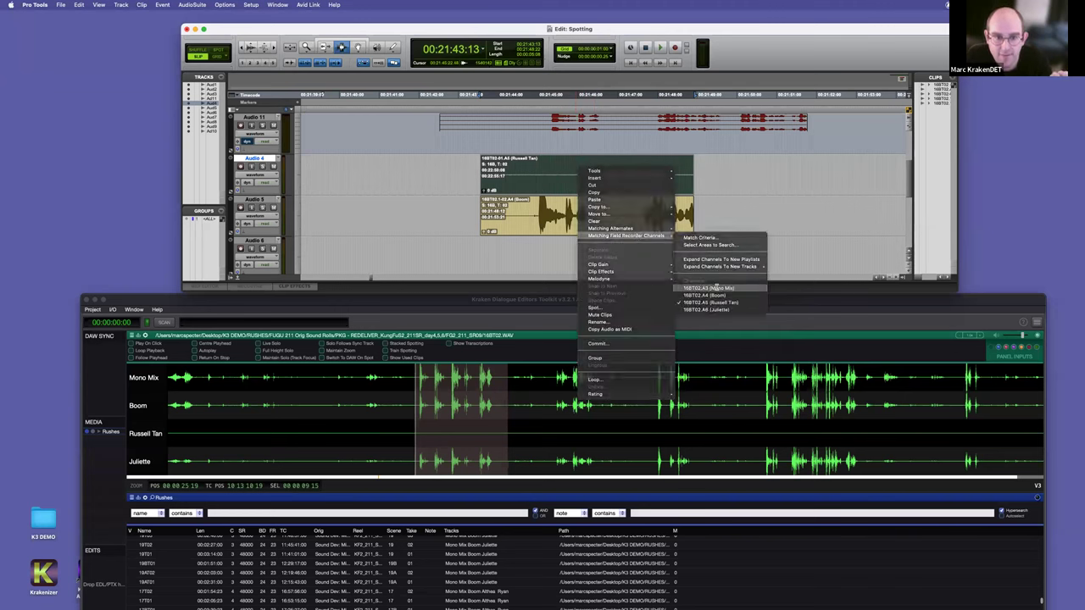
pyautogui.click(712, 288)
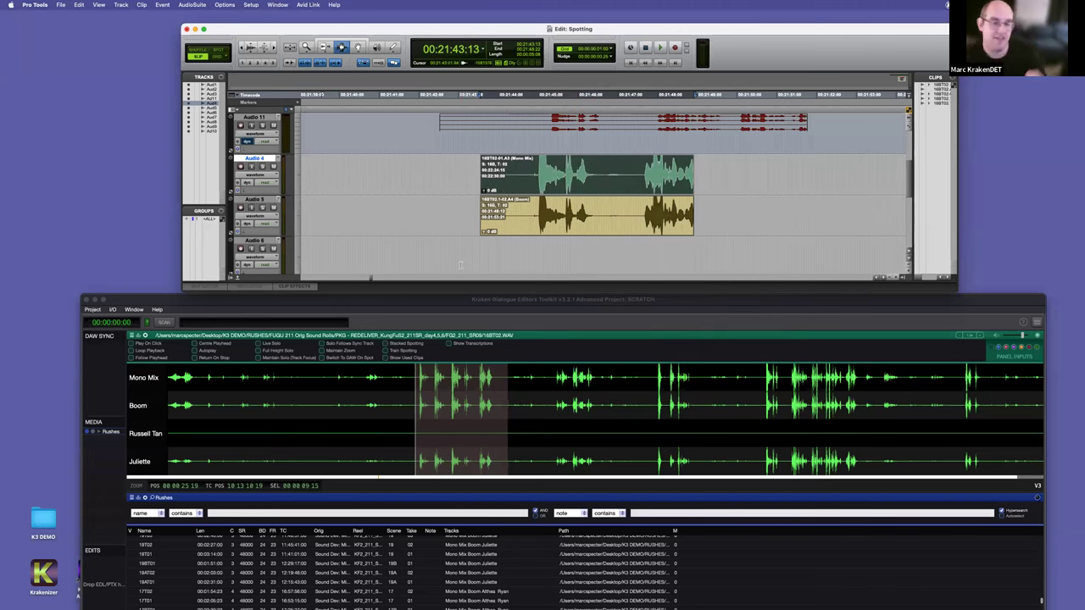
# Step: Bring the selected passage of 16BT02 from Kraken into the Pro Tools session's clip list
pyautogui.rightClick(588, 188)
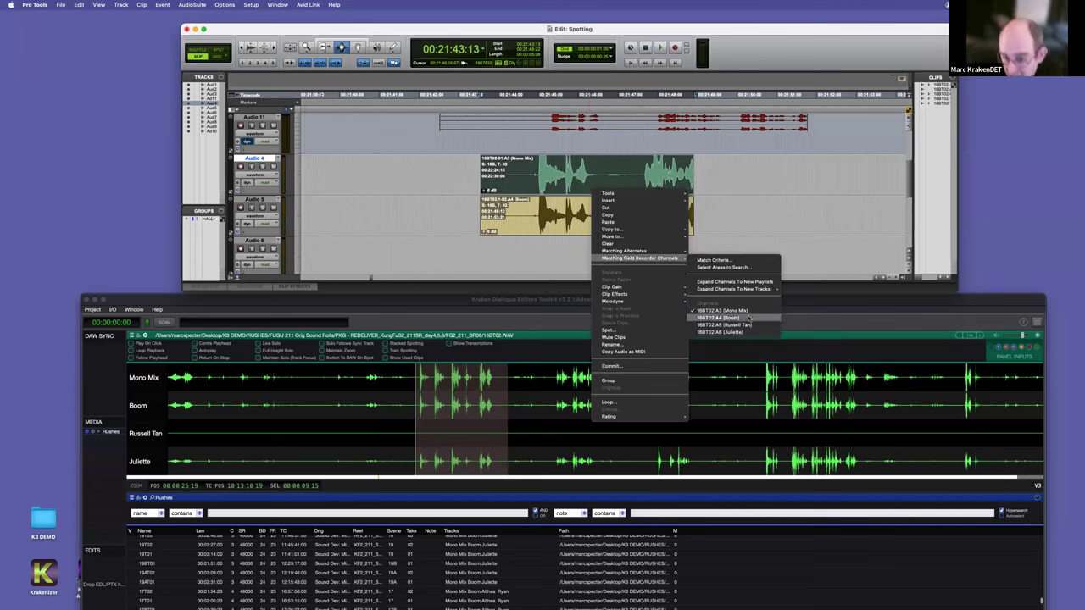
pyautogui.click(423, 245)
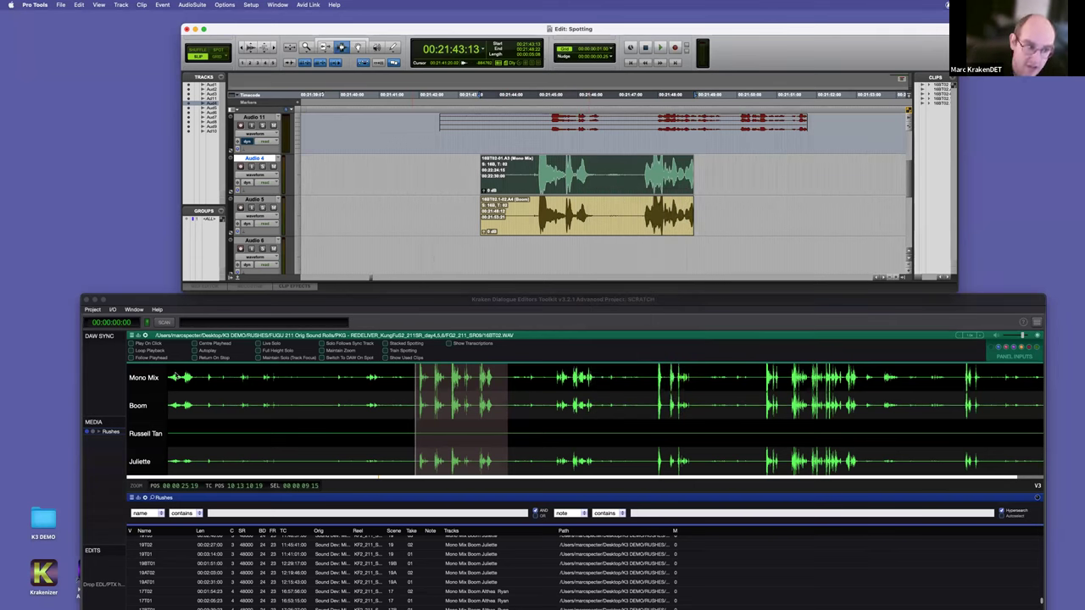
pyautogui.click(136, 335)
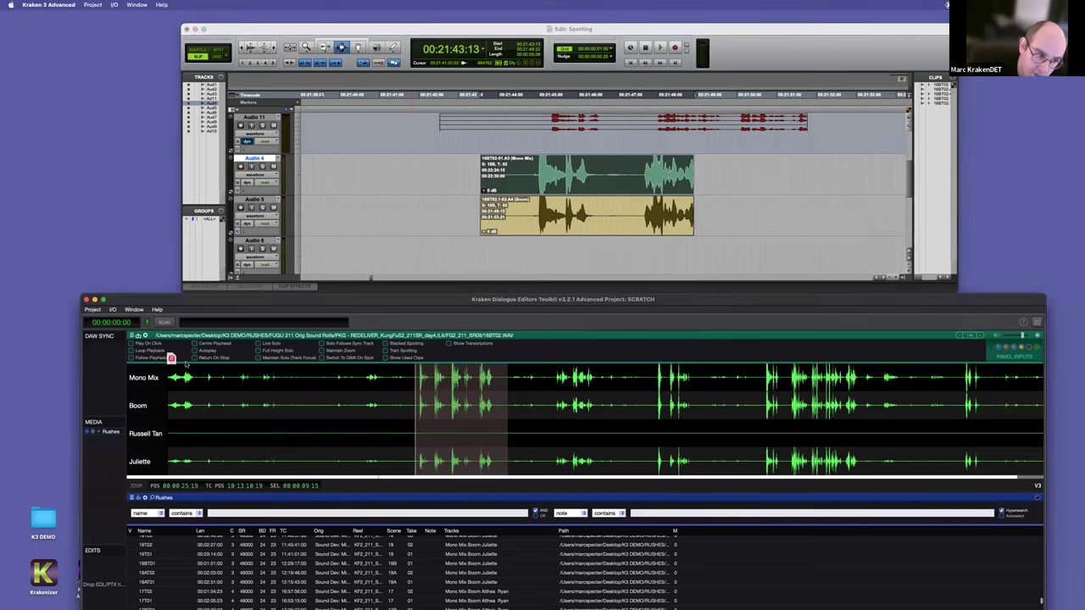
pyautogui.click(935, 180)
# Step: Choose the matching 16BT02-02.A3 (Mono Mix) channel for the Audio 4 clip, and swap it for 16BT02-01.A6
pyautogui.rightClick(593, 161)
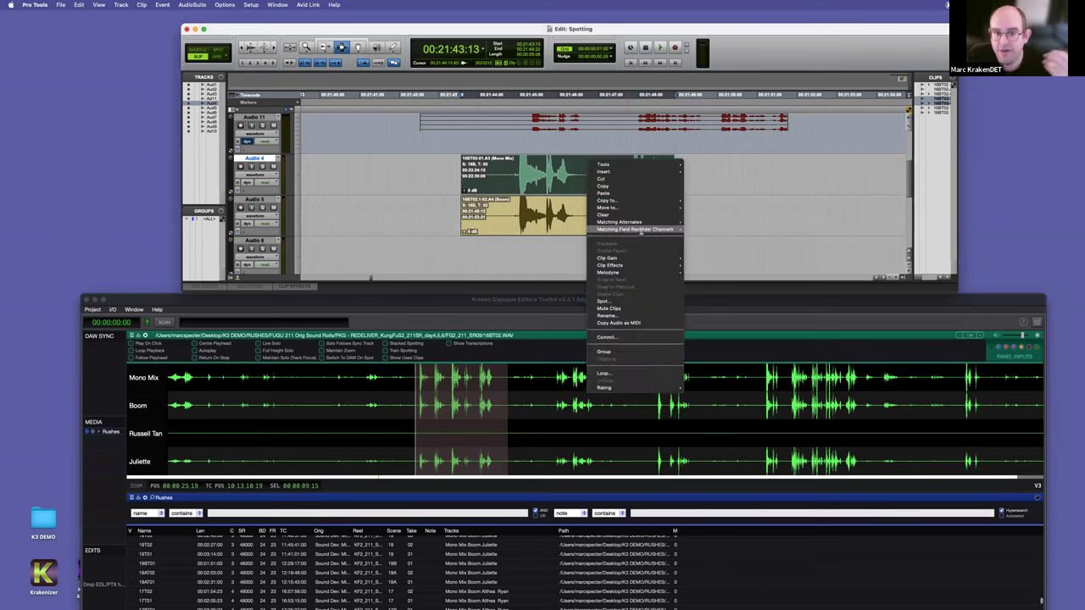
pyautogui.moveTo(641, 230)
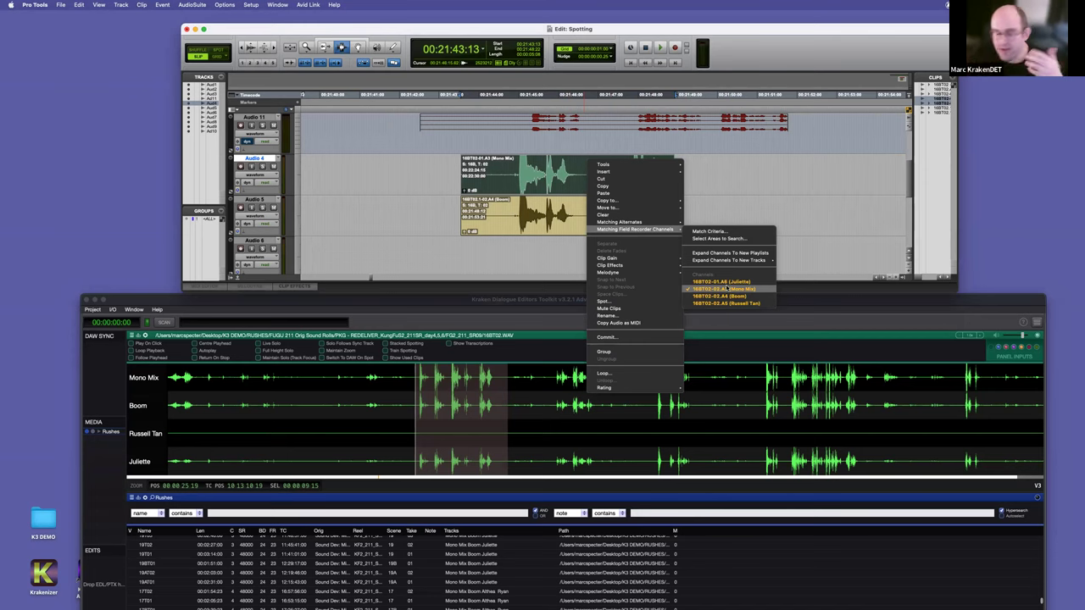
pyautogui.click(729, 289)
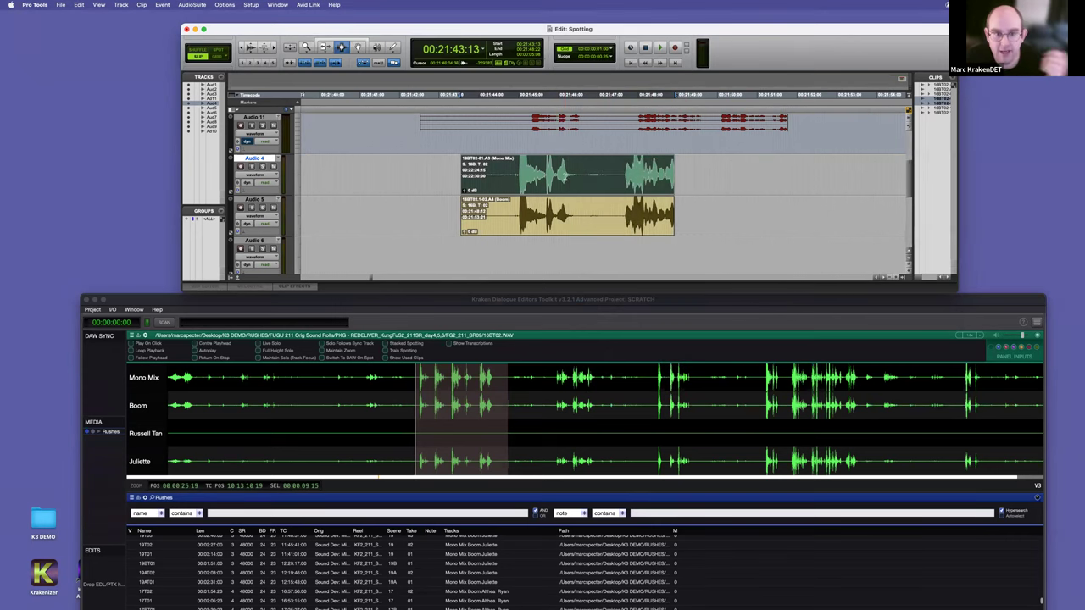
pyautogui.rightClick(565, 178)
pyautogui.click(504, 215)
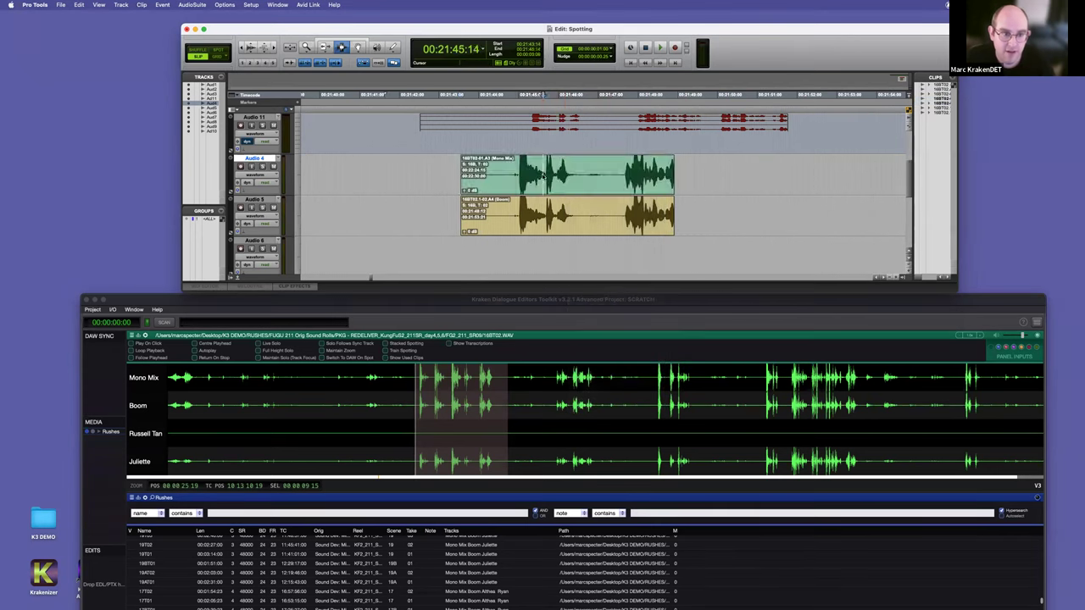
pyautogui.rightClick(502, 175)
pyautogui.moveTo(556, 244)
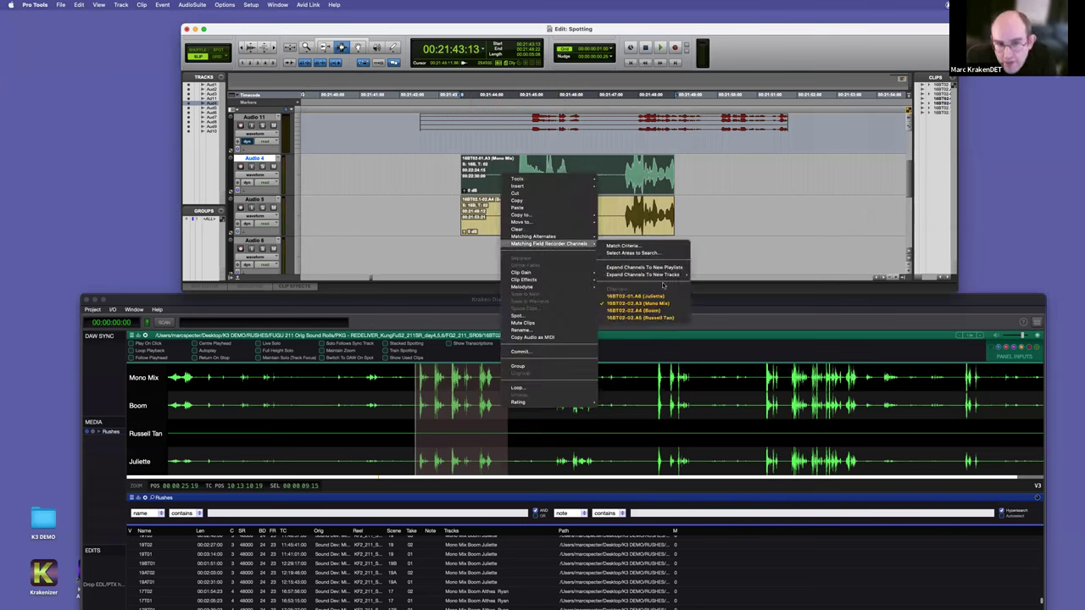
pyautogui.click(635, 295)
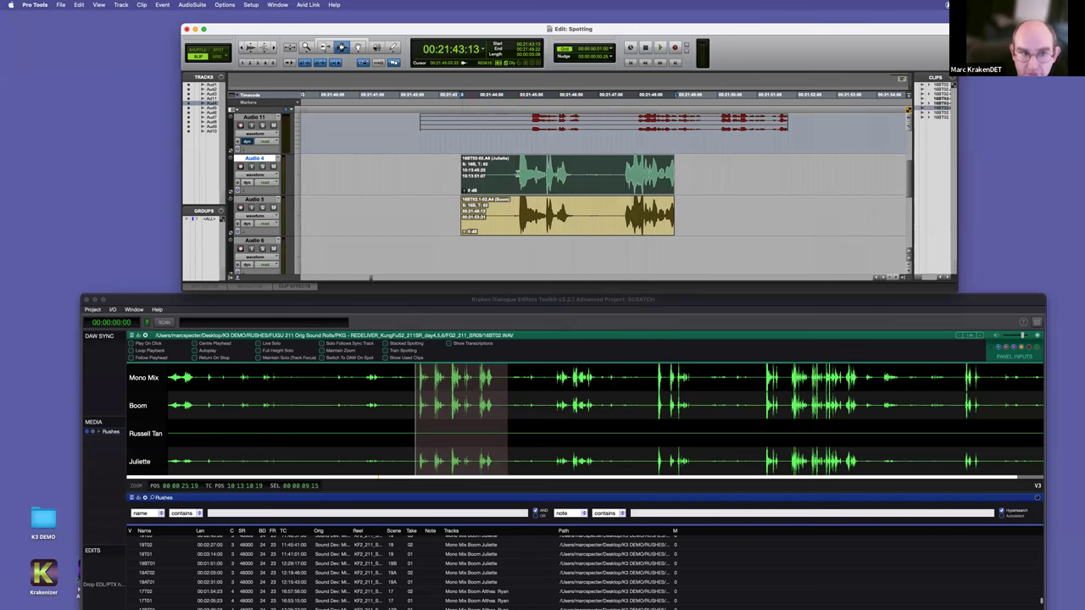
# Step: Return the Audio 4 clip to the matching Mono Mix channel, and swap it for the matching Boom channel, 16BT02-02.A4
pyautogui.rightClick(525, 172)
pyautogui.moveTo(584, 241)
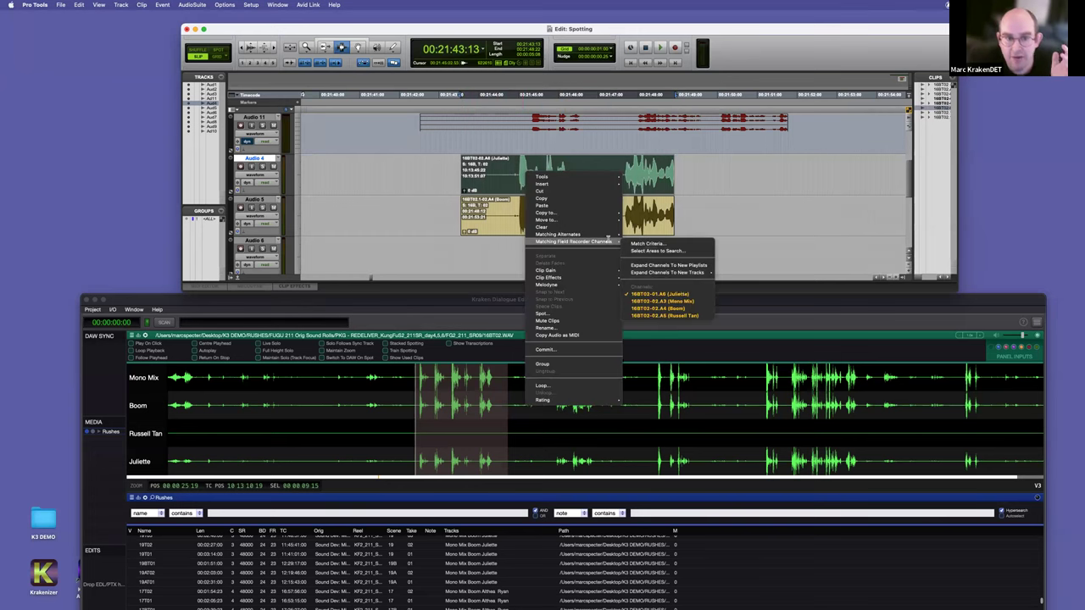
pyautogui.click(679, 300)
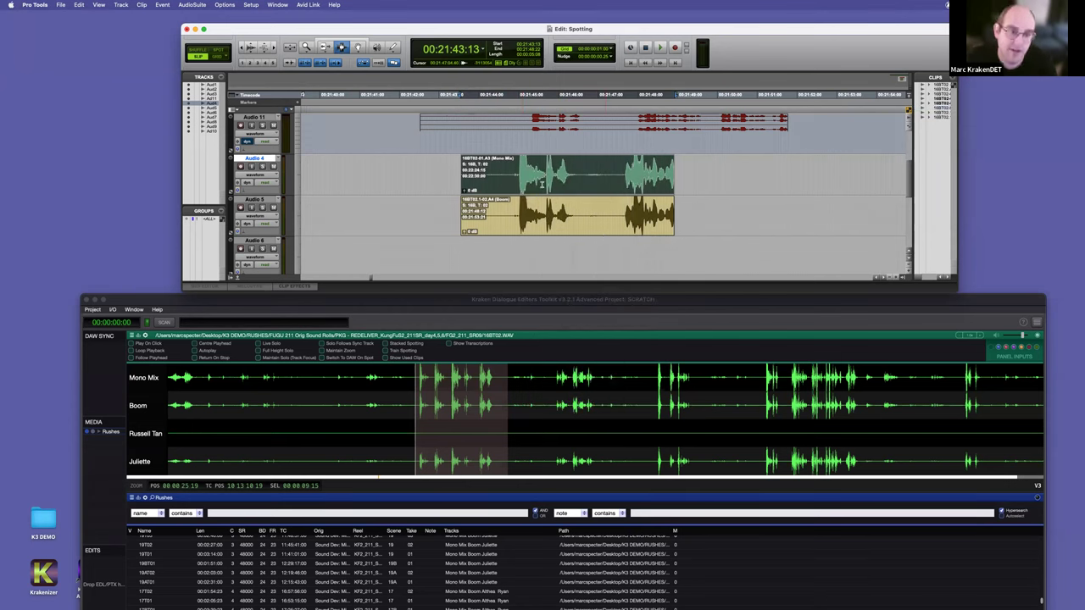
pyautogui.rightClick(540, 182)
pyautogui.moveTo(593, 248)
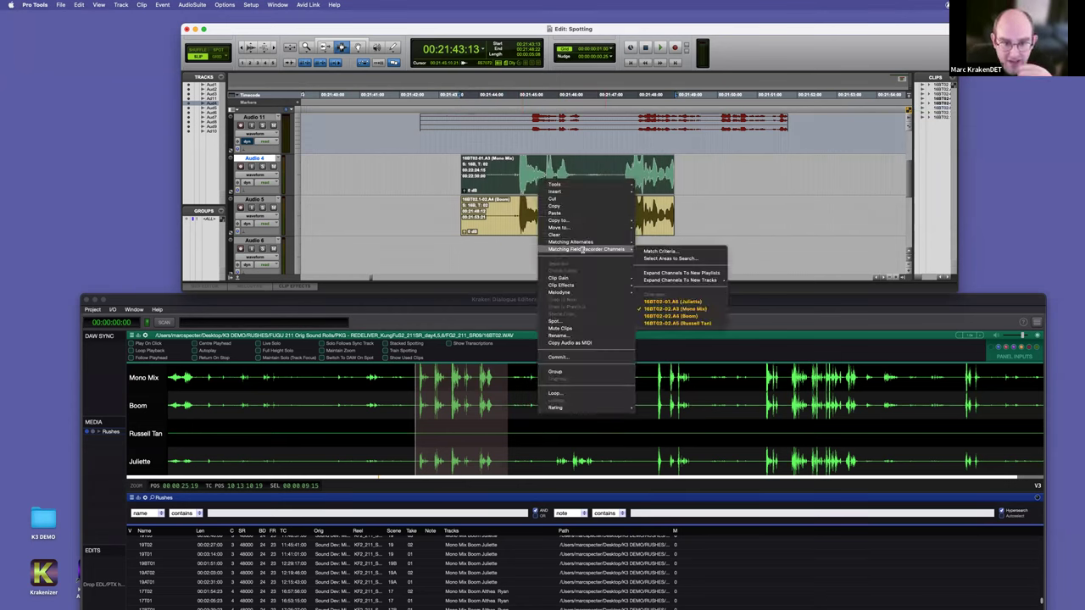
pyautogui.click(702, 318)
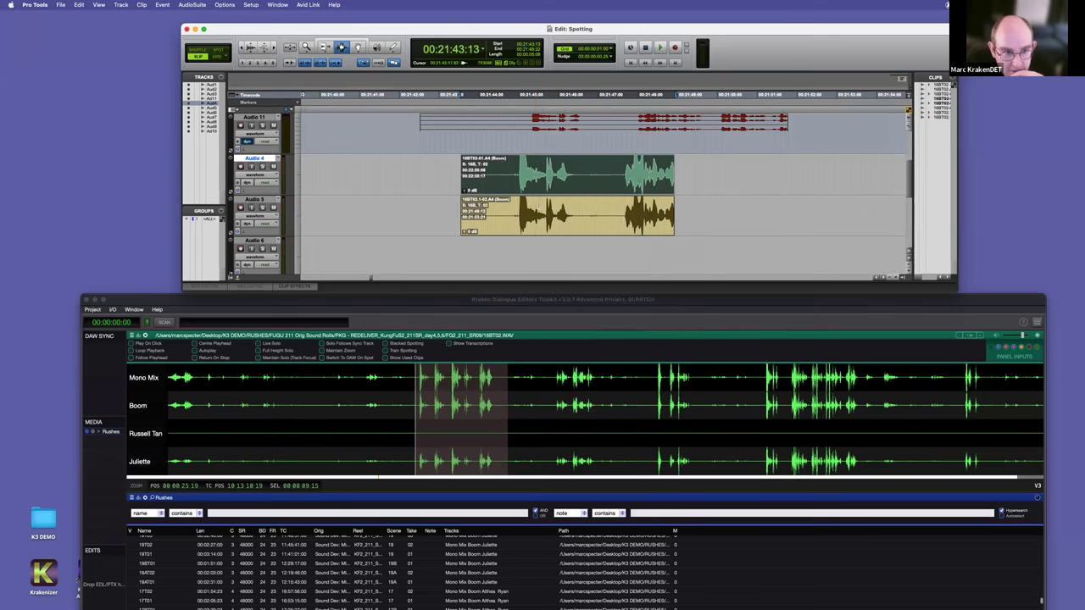
# Step: Swap the Audio 4 clip for the matching field recorder channel 16BT02-02.A5
pyautogui.rightClick(528, 185)
pyautogui.moveTo(602, 255)
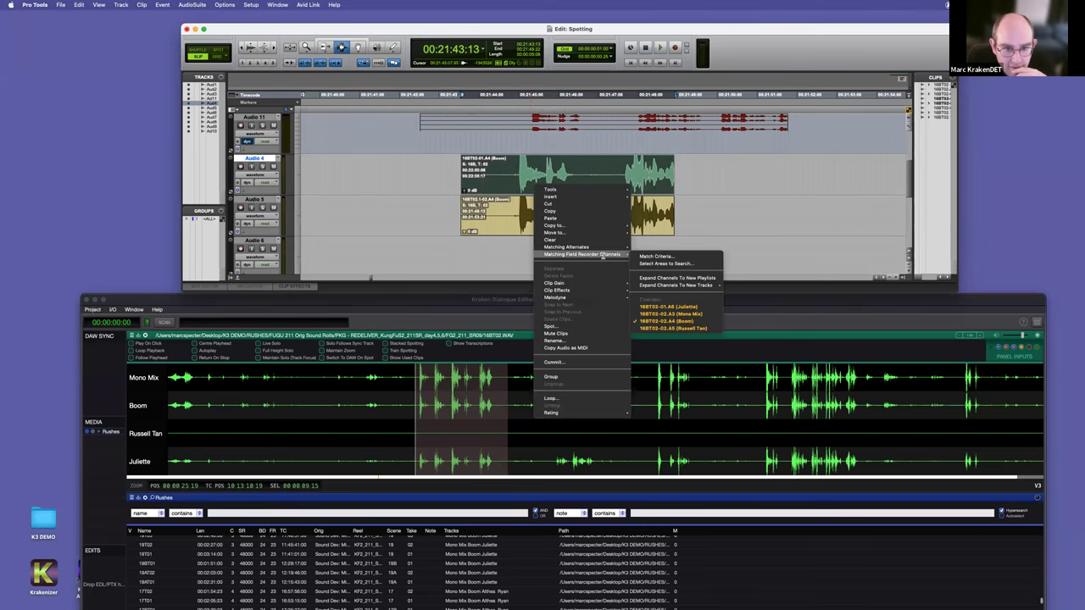
pyautogui.click(677, 329)
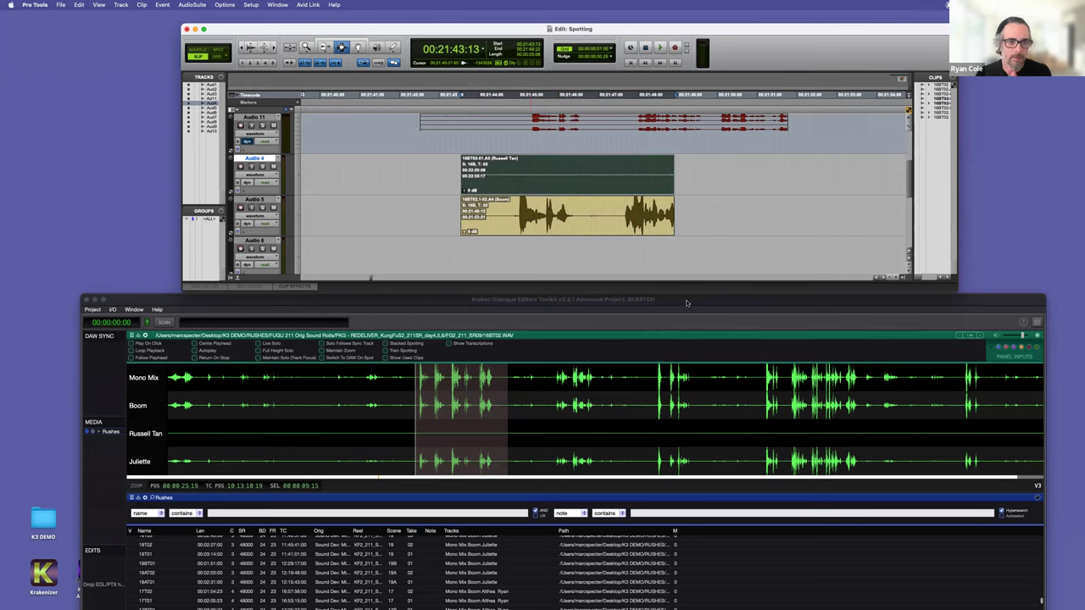
# Step: Enlarge the Edit window and widen its clip list so the full clip names fit
pyautogui.scroll(-1, 639, 222)
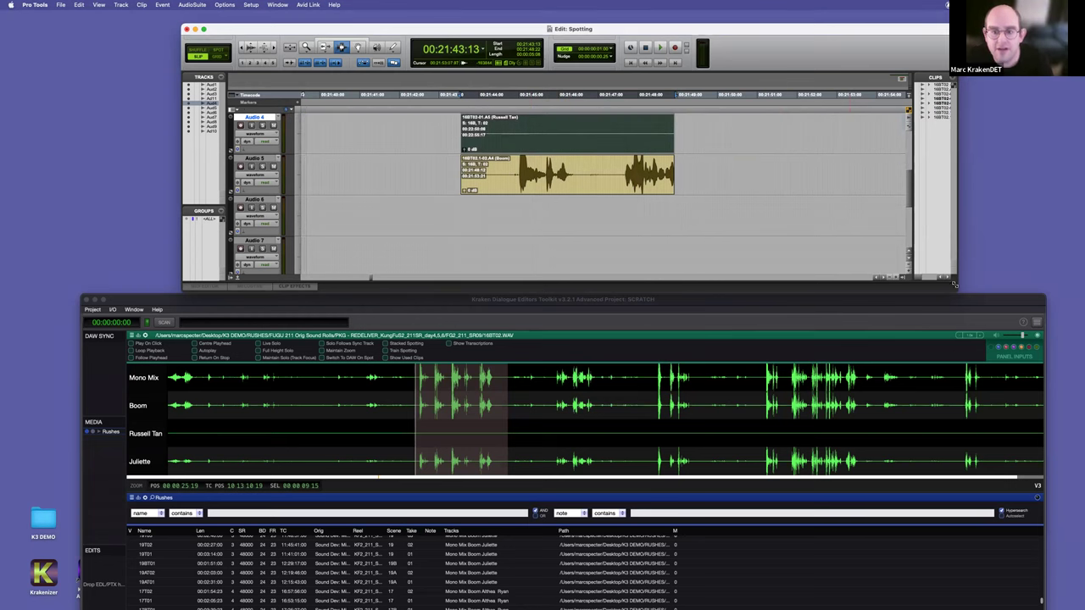
pyautogui.moveTo(954, 284); pyautogui.dragTo(1017, 288)
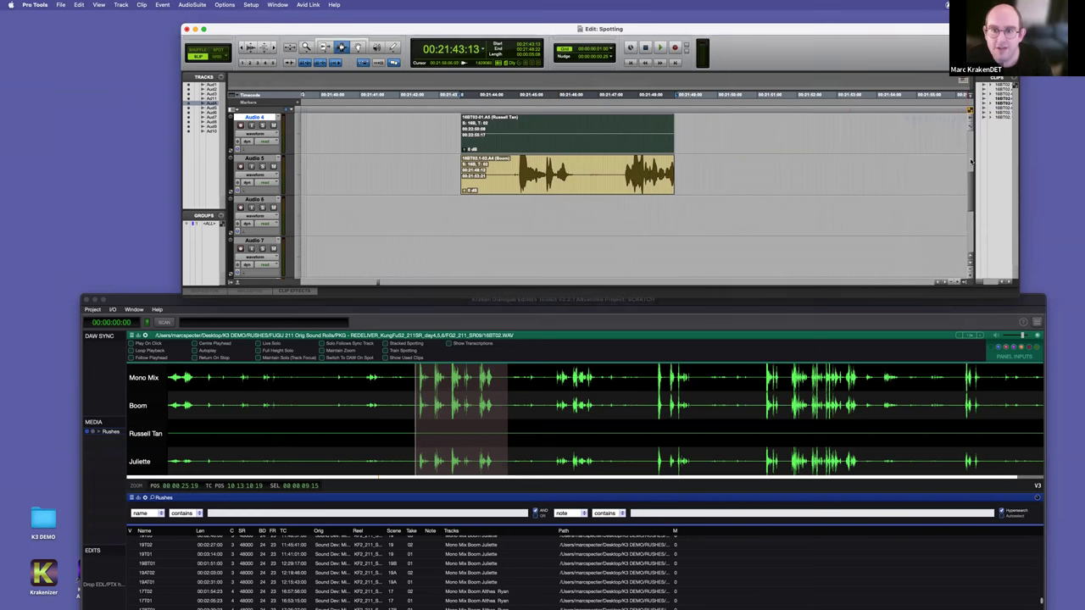
pyautogui.moveTo(879, 157); pyautogui.dragTo(868, 157)
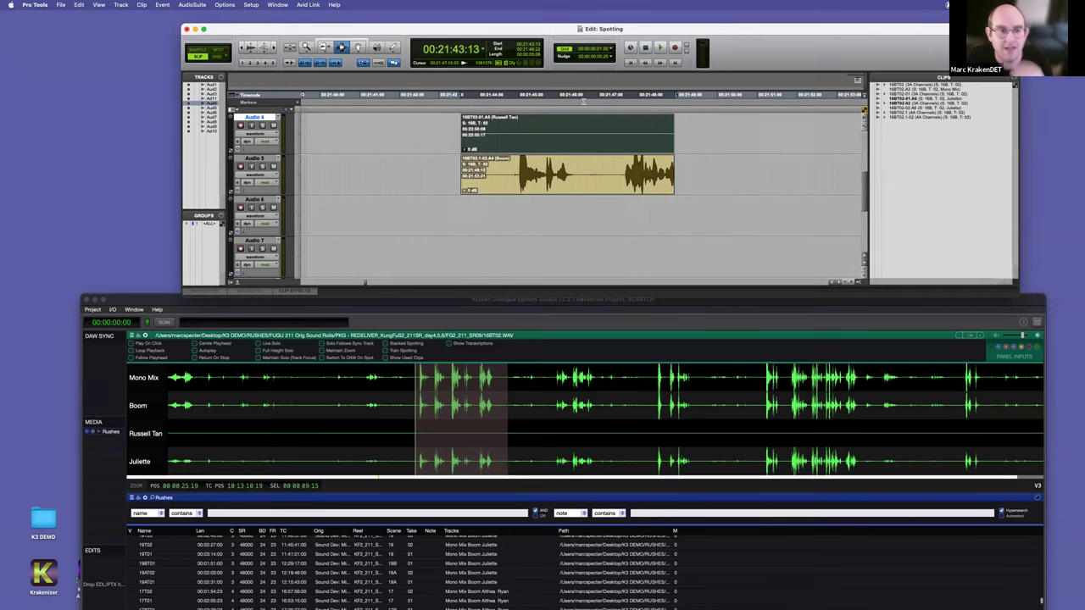
# Step: Swap the Audio 4 clip for the matching field recorder channel 16BT02-01.A6
pyautogui.rightClick(526, 127)
pyautogui.moveTo(552, 176)
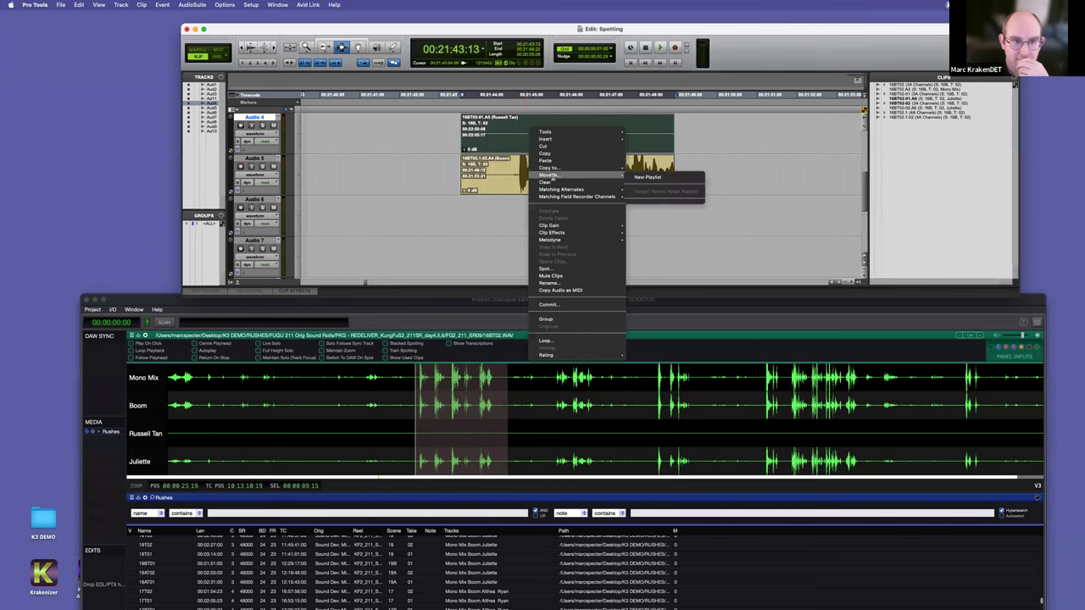
pyautogui.moveTo(585, 197)
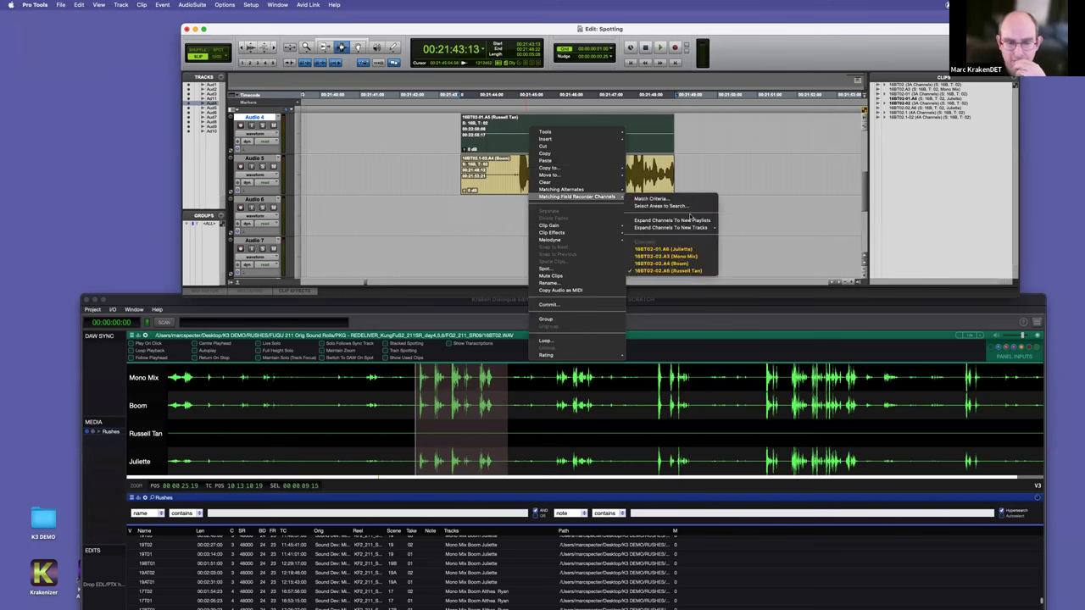
pyautogui.click(661, 249)
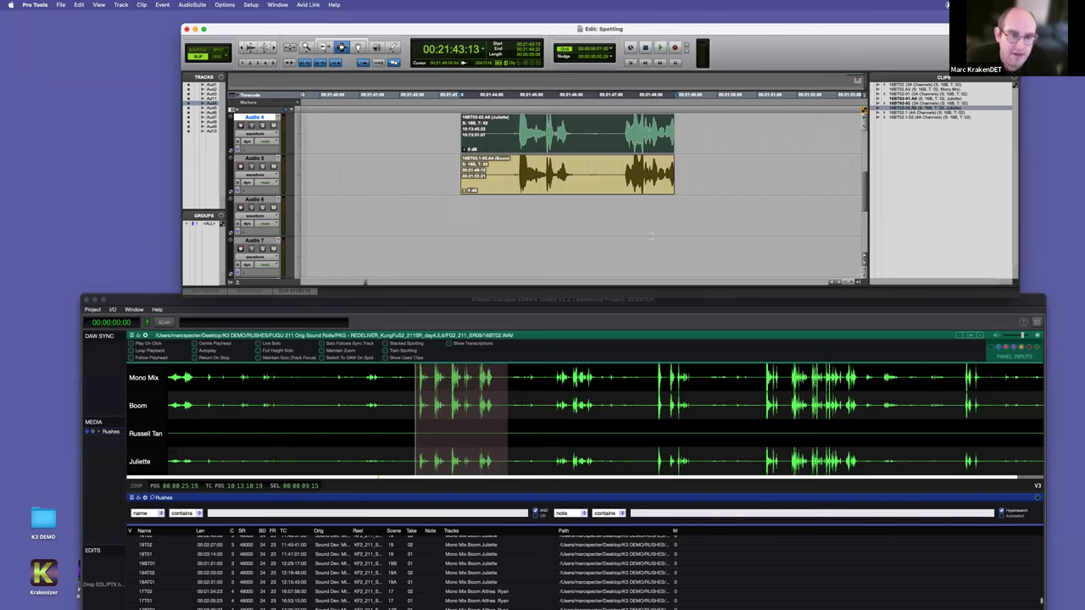
# Step: Check which matching field recorder channel is active for the Audio 4 clip, and deselect the clip
pyautogui.rightClick(555, 140)
pyautogui.moveTo(606, 210)
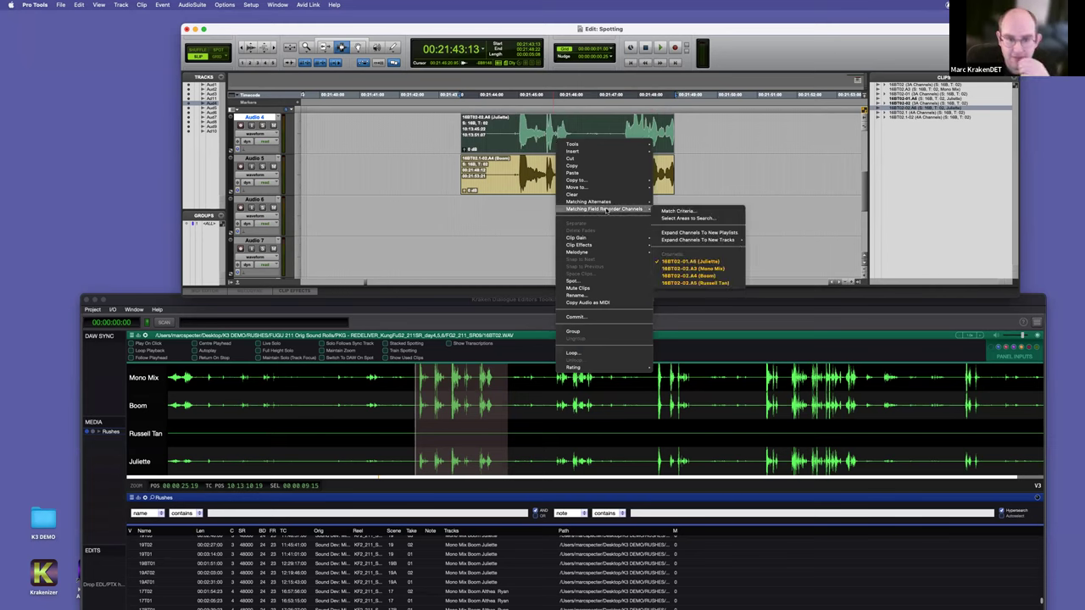
pyautogui.click(811, 174)
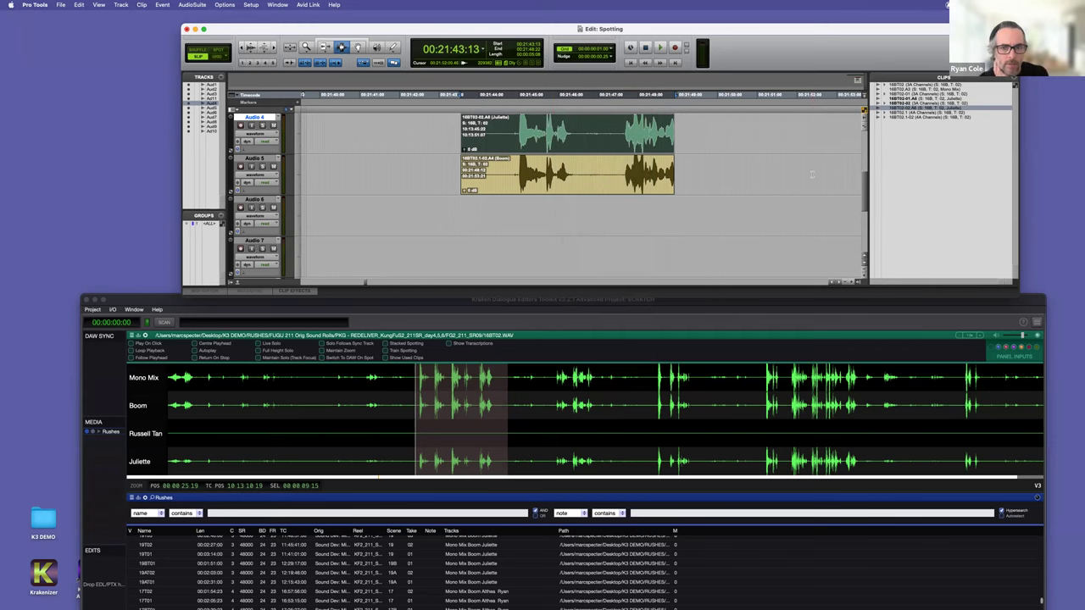
pyautogui.click(811, 174)
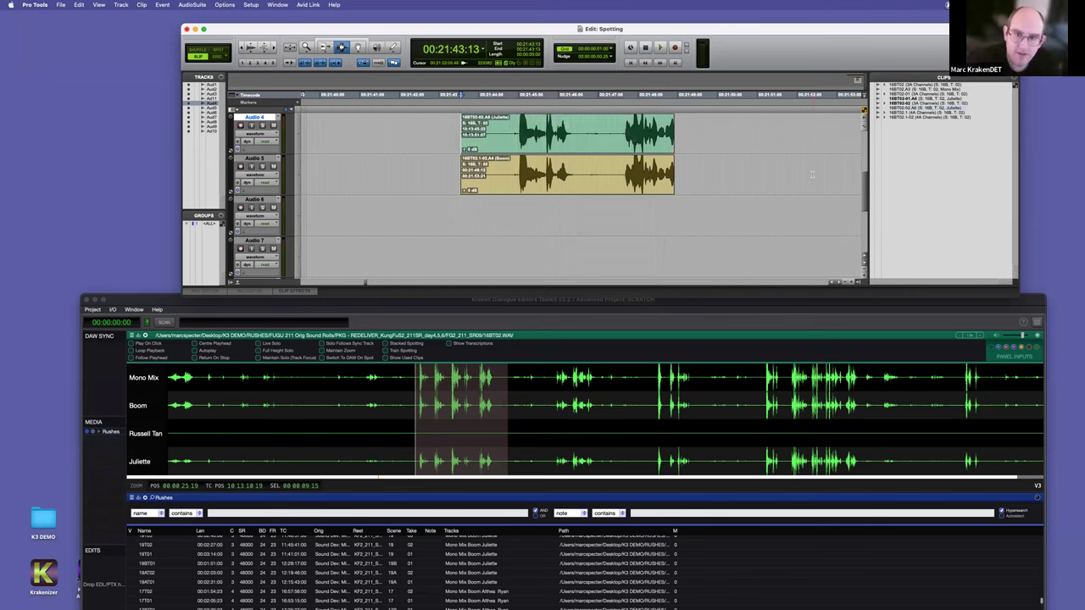
# Step: Delete the multichannel clip from the Audio 11 track
pyautogui.scroll(-1, 811, 173)
pyautogui.scroll(2, 713, 159)
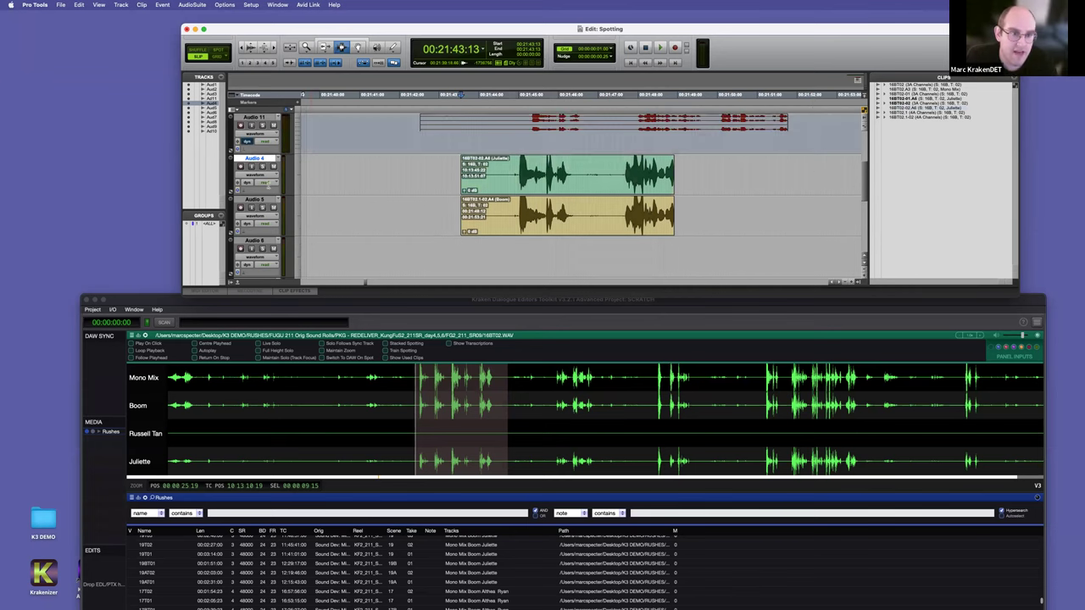
pyautogui.click(575, 125)
pyautogui.press('BackSpace')
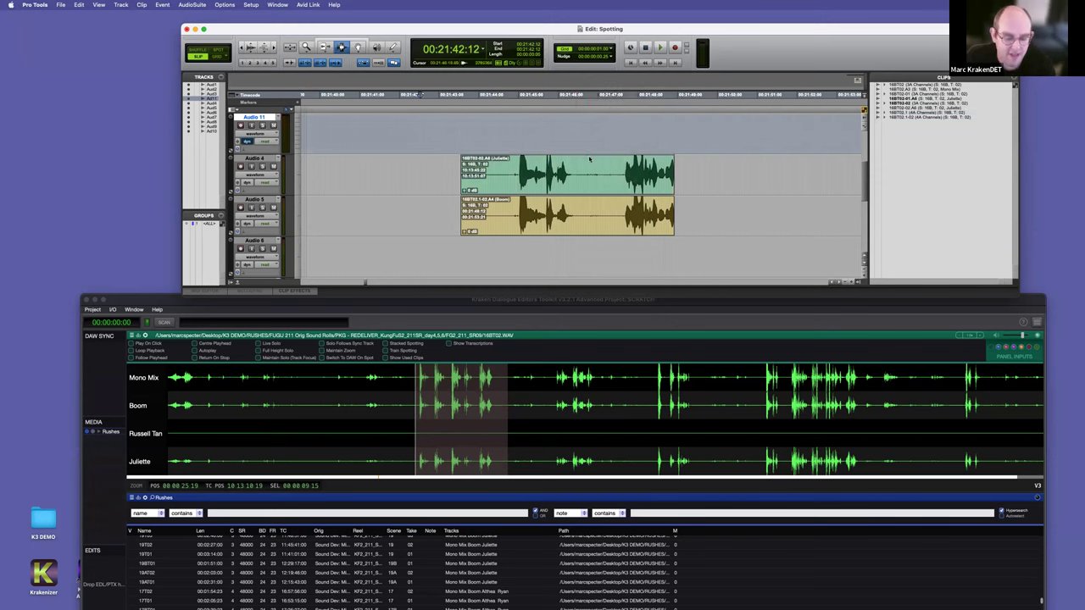
# Step: Swap the Audio 4 clip for the matching 16BT02-02.A3 (Mono Mix) channel, and undo the swap
pyautogui.doubleClick(583, 178)
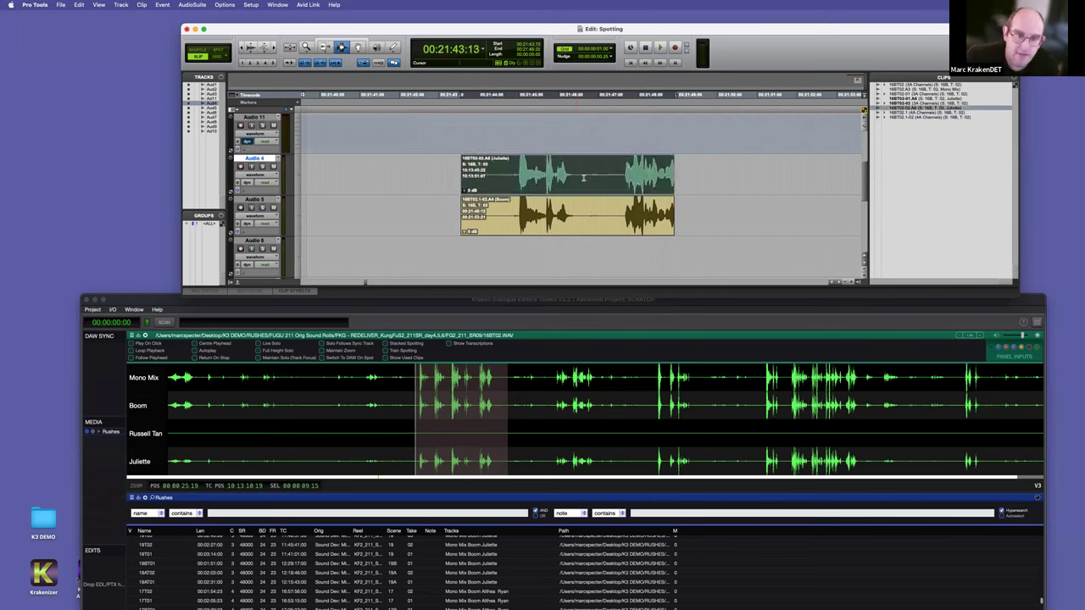
pyautogui.rightClick(583, 178)
pyautogui.moveTo(644, 248)
pyautogui.moveTo(741, 280)
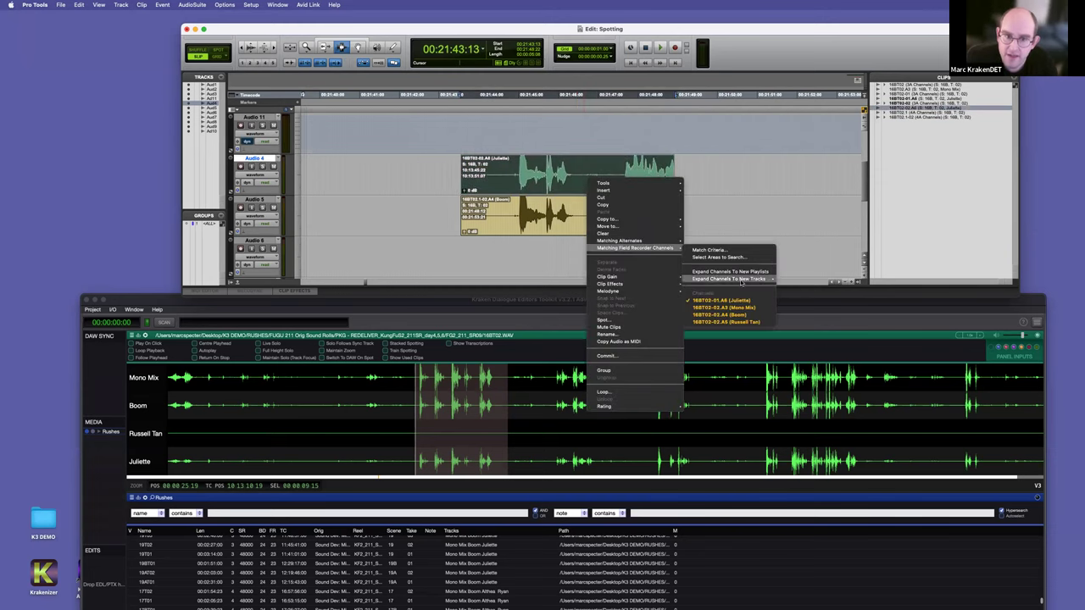
pyautogui.click(724, 308)
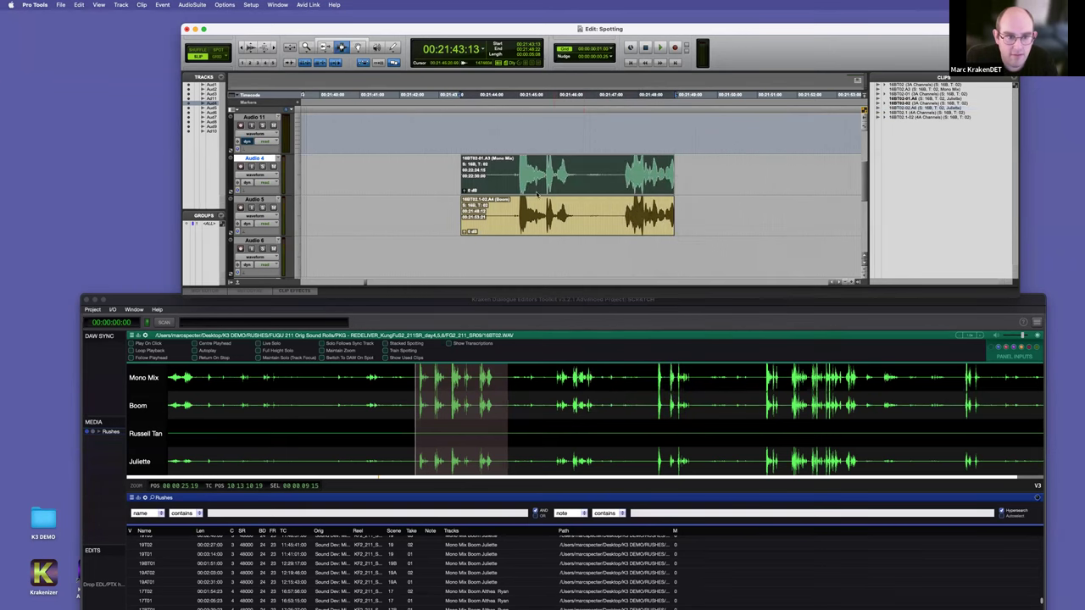
pyautogui.press('super+z')
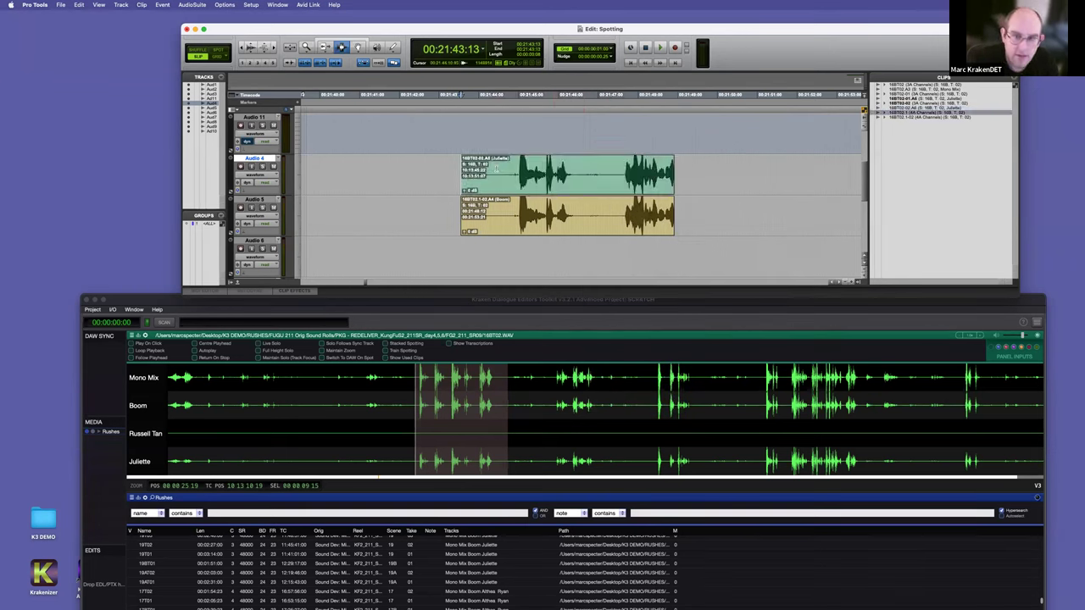
# Step: Clear the 16BT02.1 multichannel clip from the session's clip list, agreeing to remove it even if in use
pyautogui.press('super+shift+b')
pyautogui.press('Return')
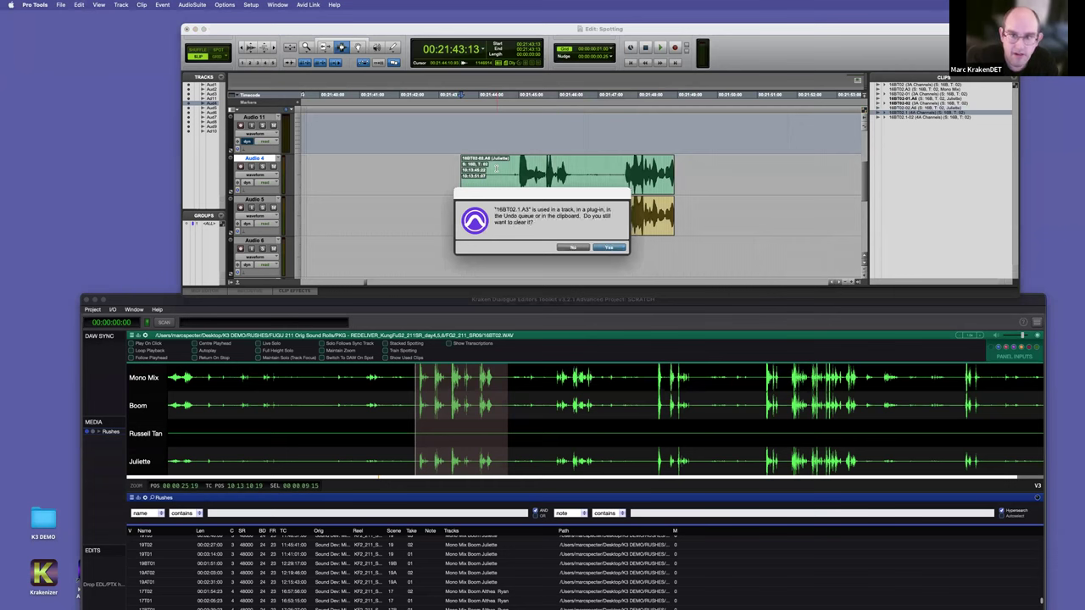
pyautogui.click(610, 247)
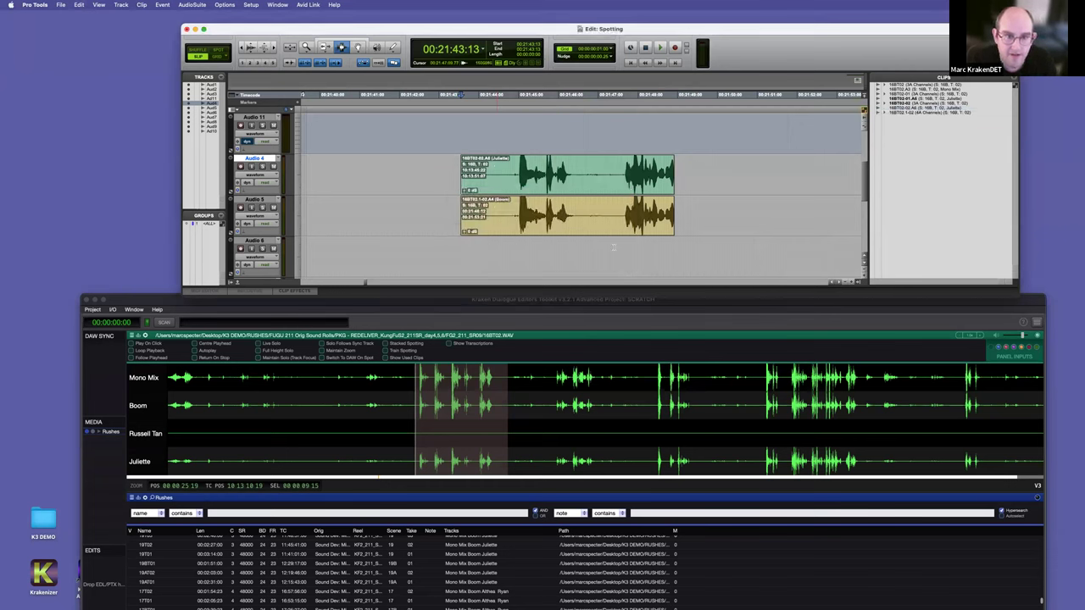
# Step: Retry the Mono Mix channel swap on the Audio 4 clip without 16BT02.1 in the clip list, and undo it
pyautogui.rightClick(548, 169)
pyautogui.moveTo(603, 240)
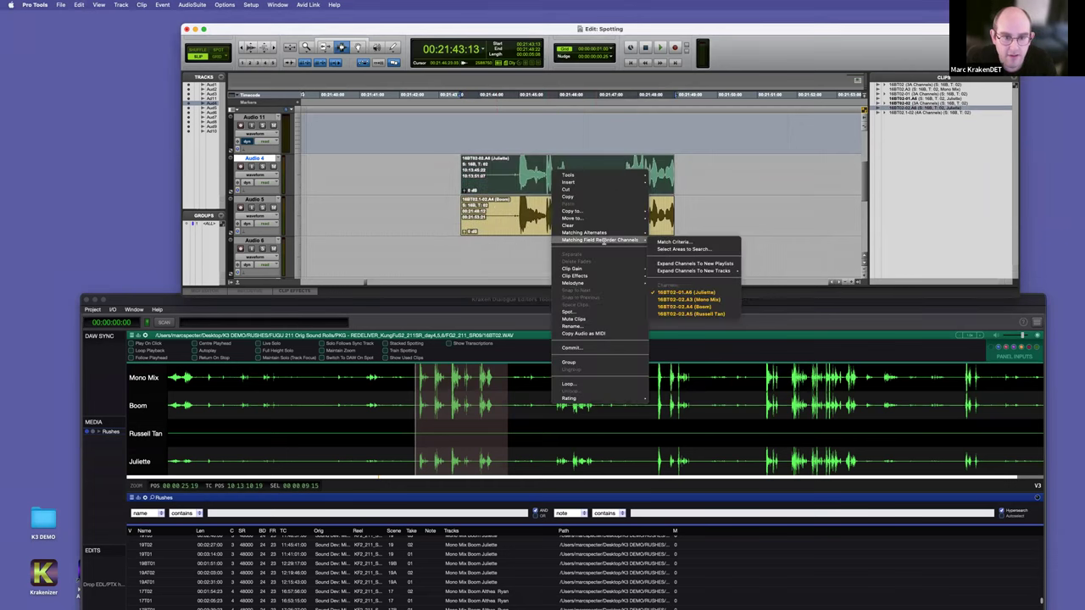
pyautogui.click(716, 300)
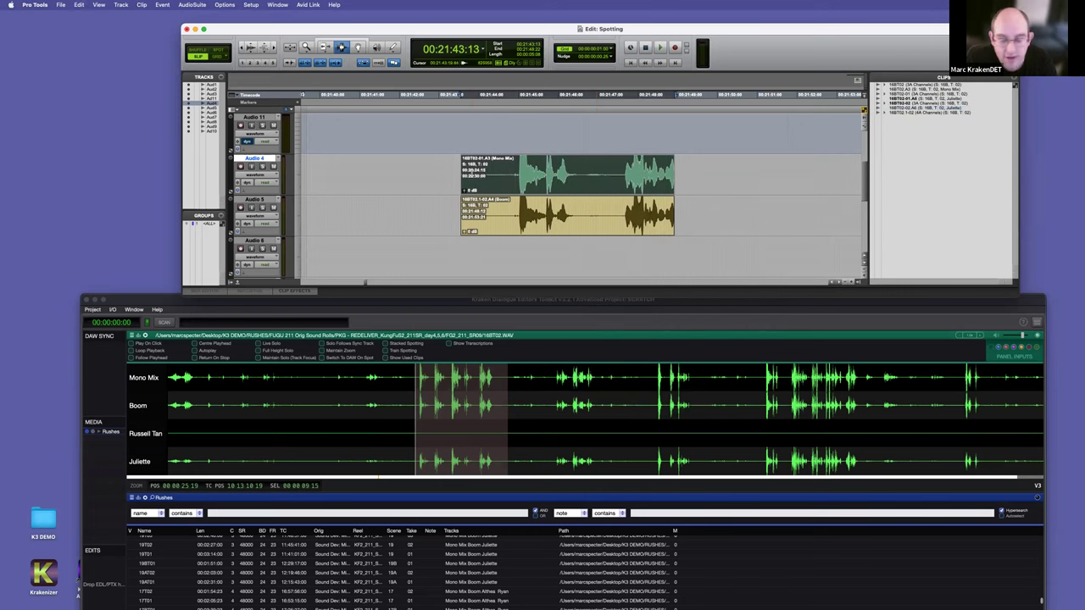
pyautogui.press('super+z')
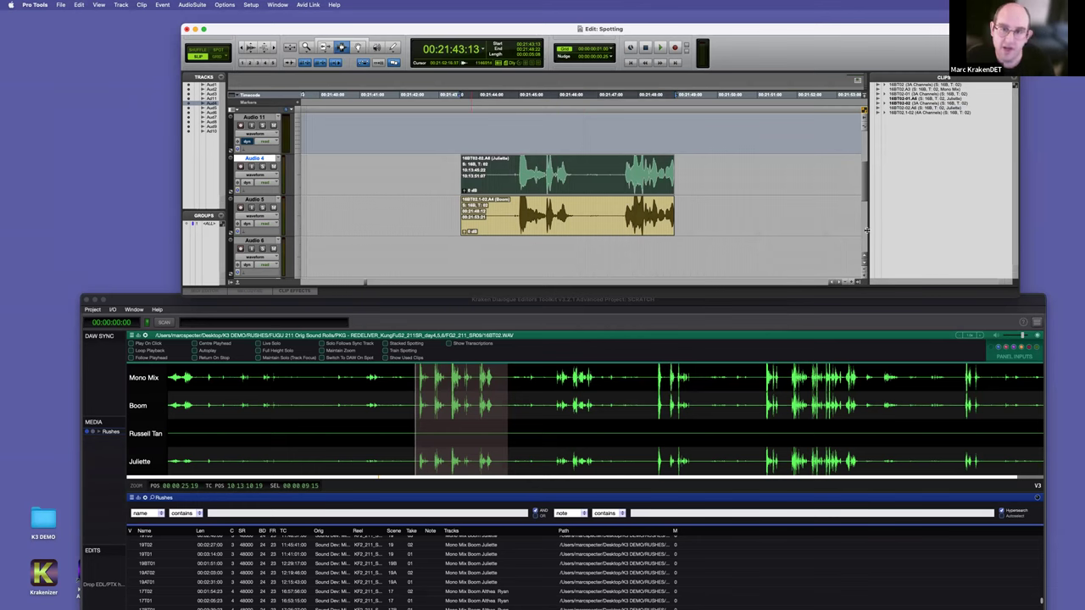
# Step: Try the matching 16BT02-02.A5 channel for the Audio 4 clip, and undo back to the A6 clip
pyautogui.scroll(2, 720, 183)
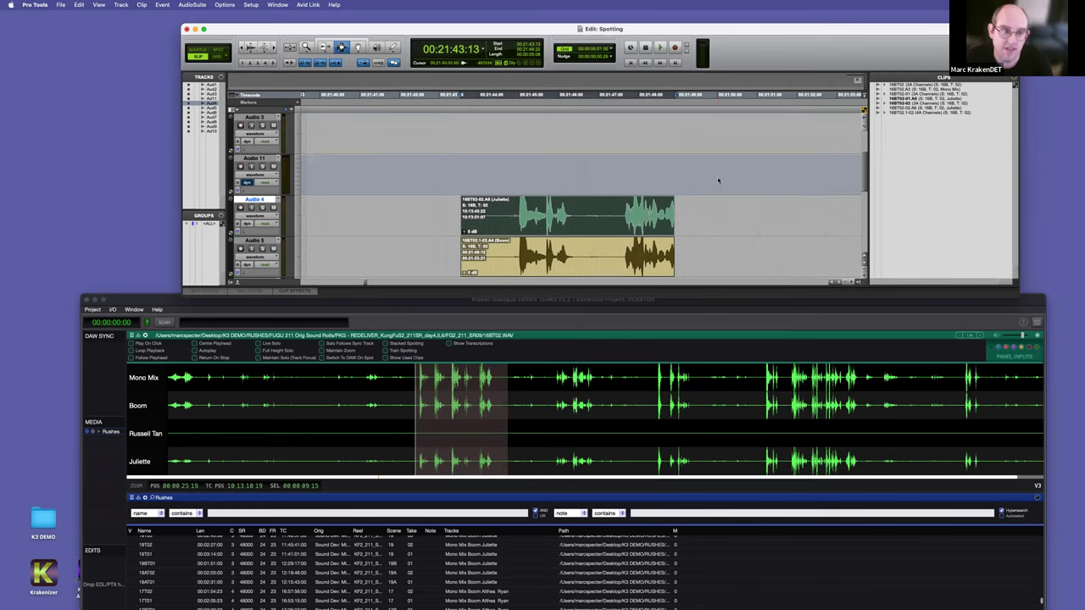
pyautogui.scroll(-2, 718, 180)
pyautogui.rightClick(593, 178)
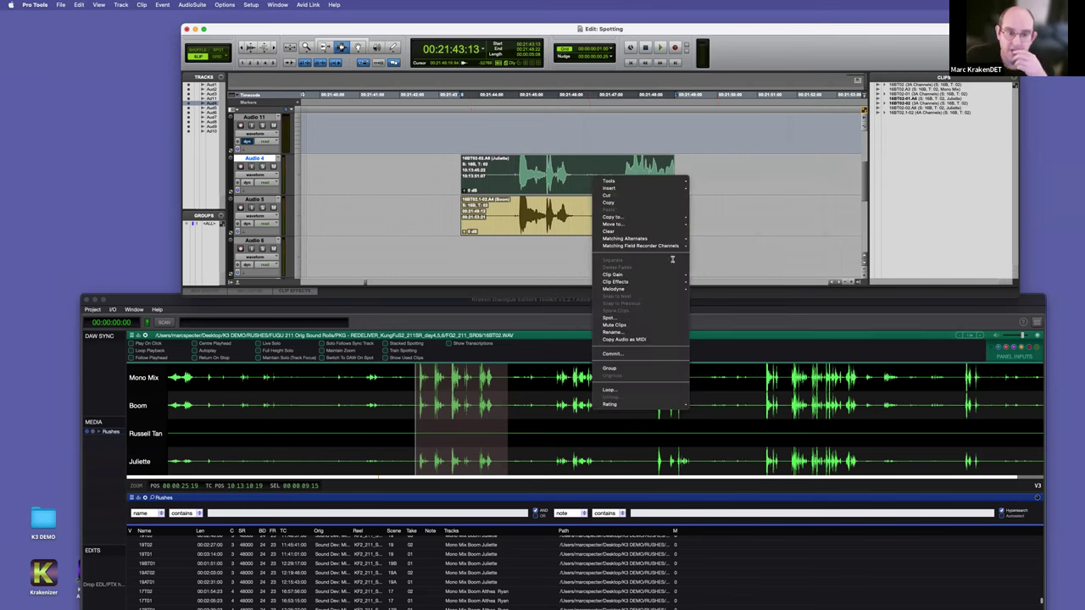
pyautogui.moveTo(666, 244)
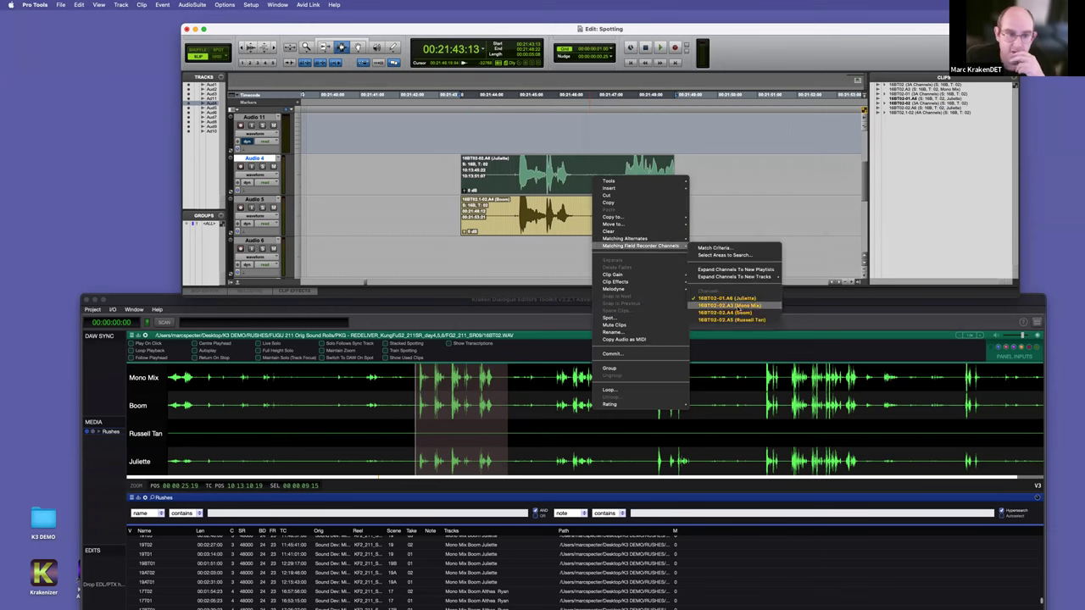
pyautogui.click(731, 320)
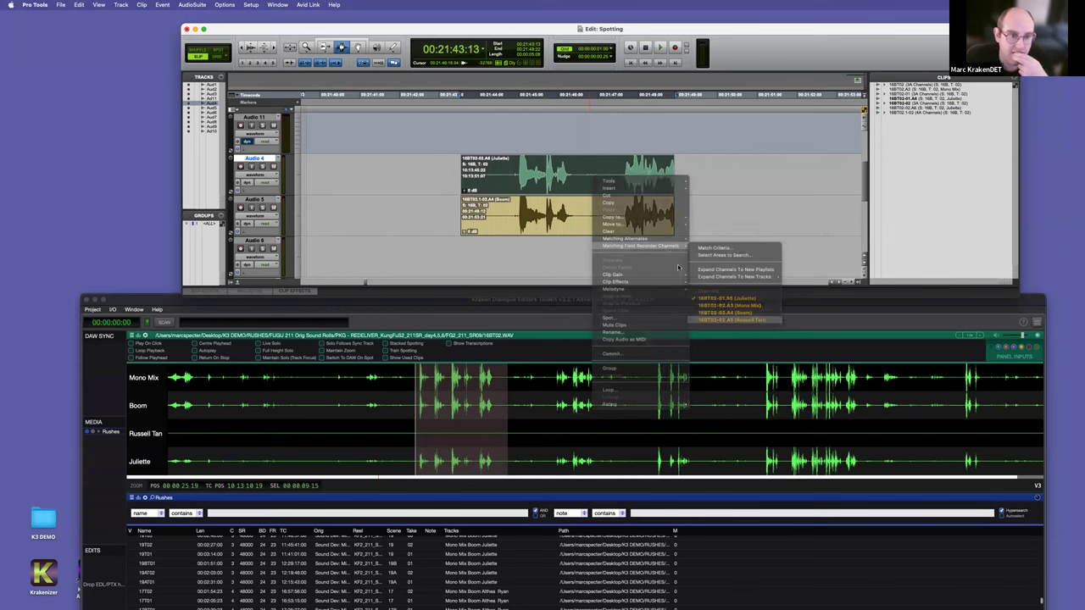
pyautogui.press('super+z')
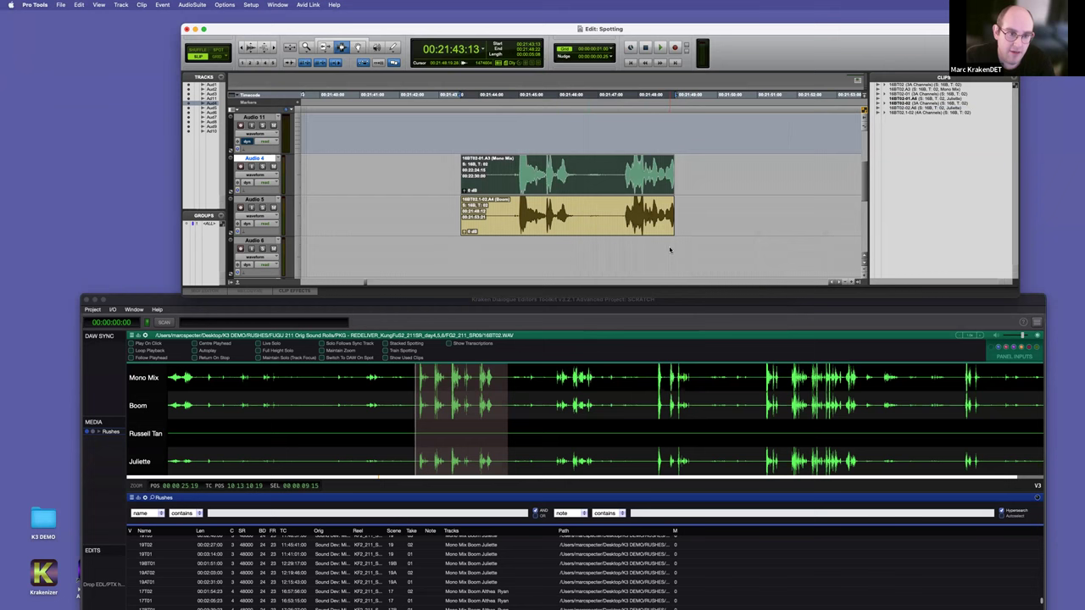
pyautogui.press('super+z')
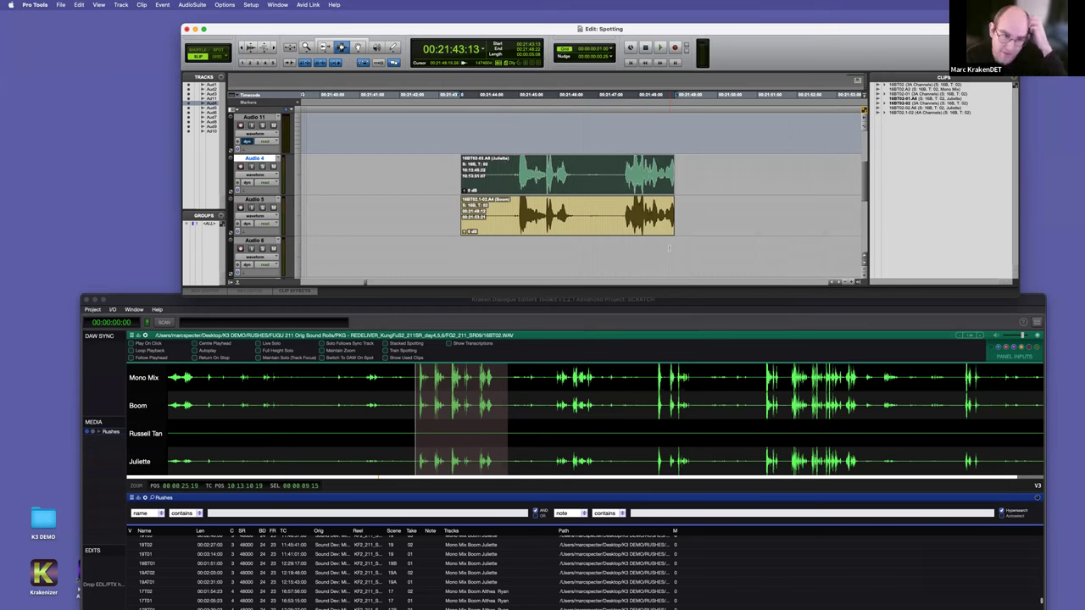
# Step: Widen the Edit window further, and switch to Kraken
pyautogui.moveTo(183, 168); pyautogui.dragTo(77, 168)
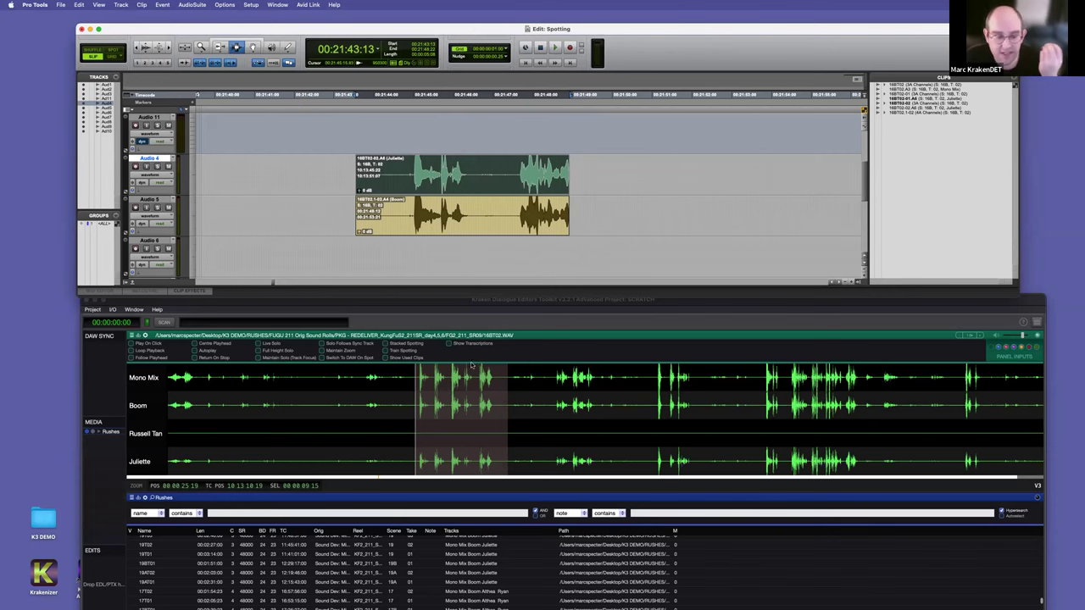
pyautogui.click(318, 308)
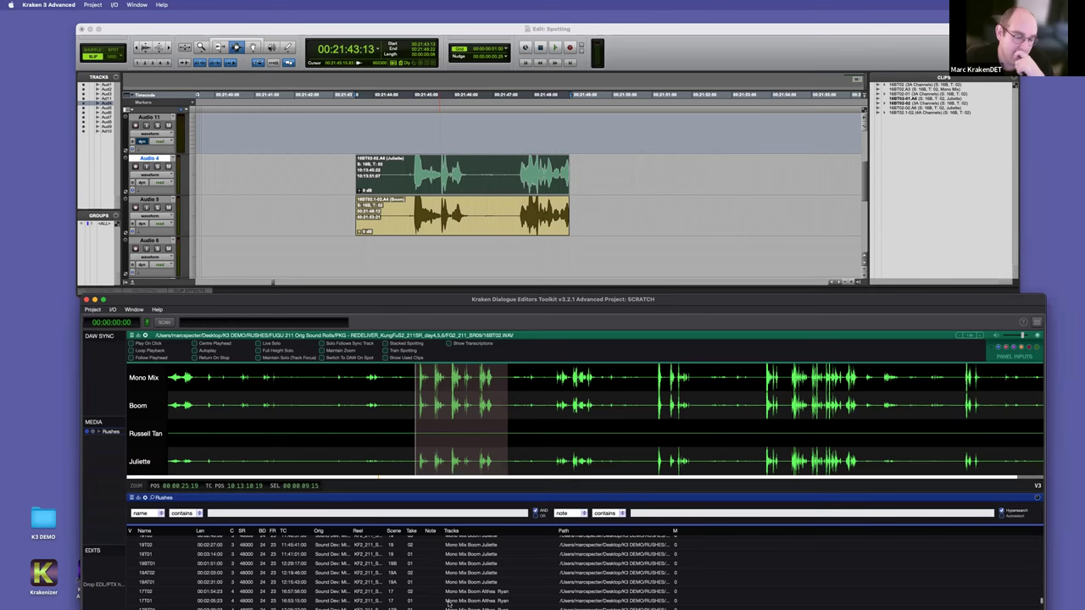
pyautogui.moveTo(424, 604)
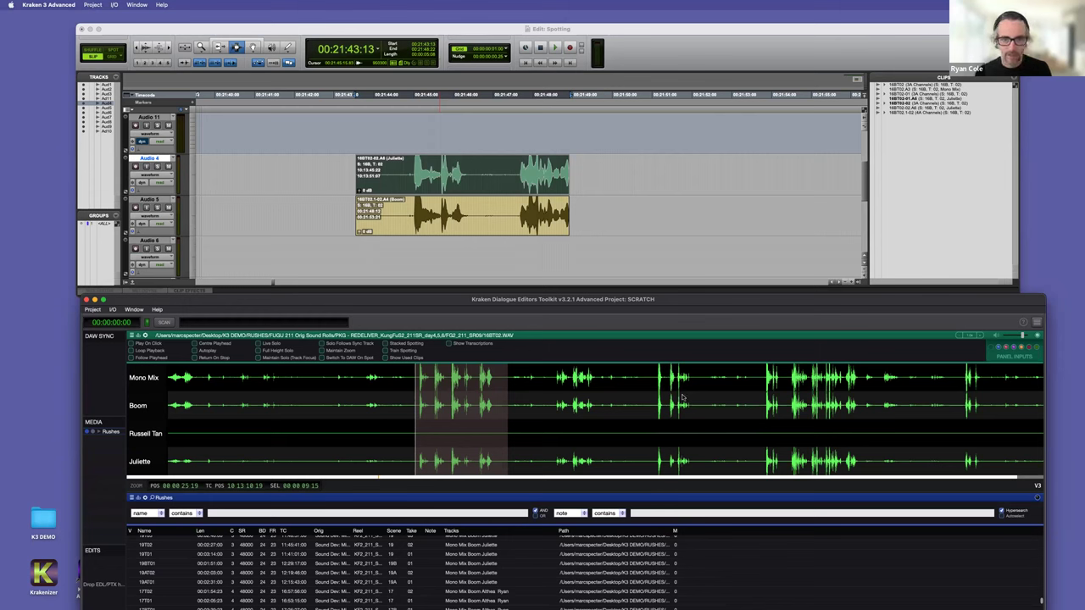
# Step: Switch back to Pro Tools, choose the Grabber tool, and place the edit cursor on Audio 6 at 00:21:48:10
pyautogui.click(552, 259)
pyautogui.press('F8')
pyautogui.click(552, 259)
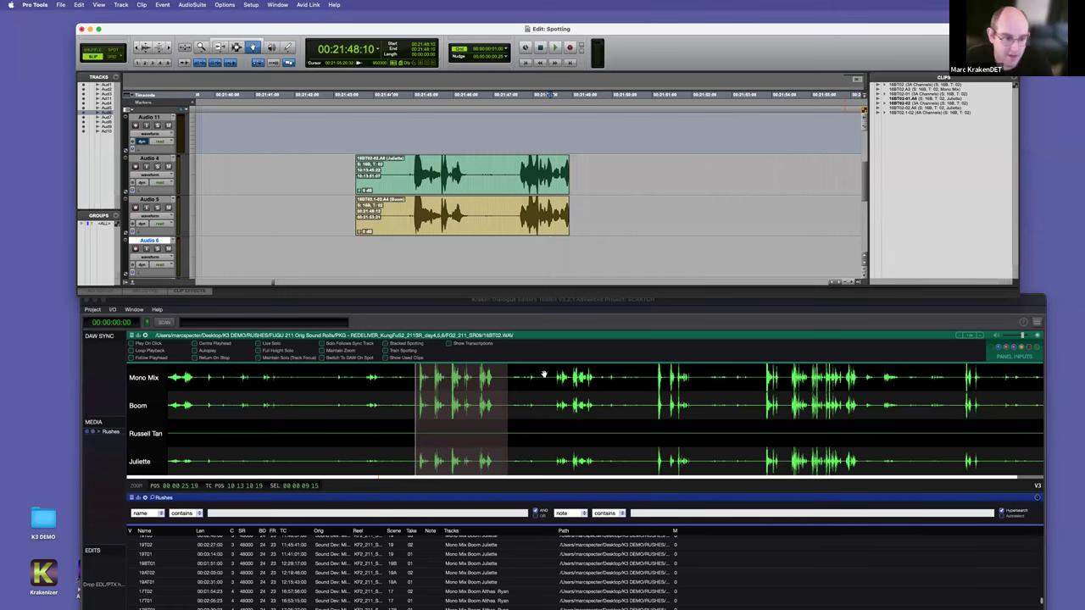
pyautogui.moveTo(209, 306); pyautogui.dragTo(184, 293)
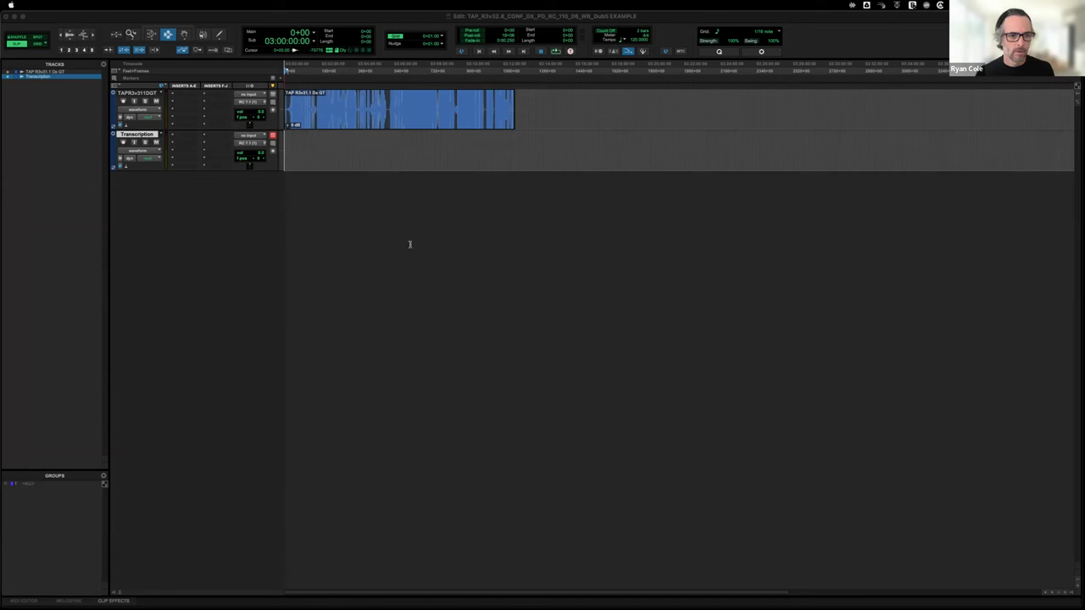
# Step: Zoom in on the TAP R3v31.1 Dx GT clip around 03:00:51:22, and switch to the KRAKEN folder in Finder
pyautogui.click(301, 117)
pyautogui.press('t')
pyautogui.press('t')
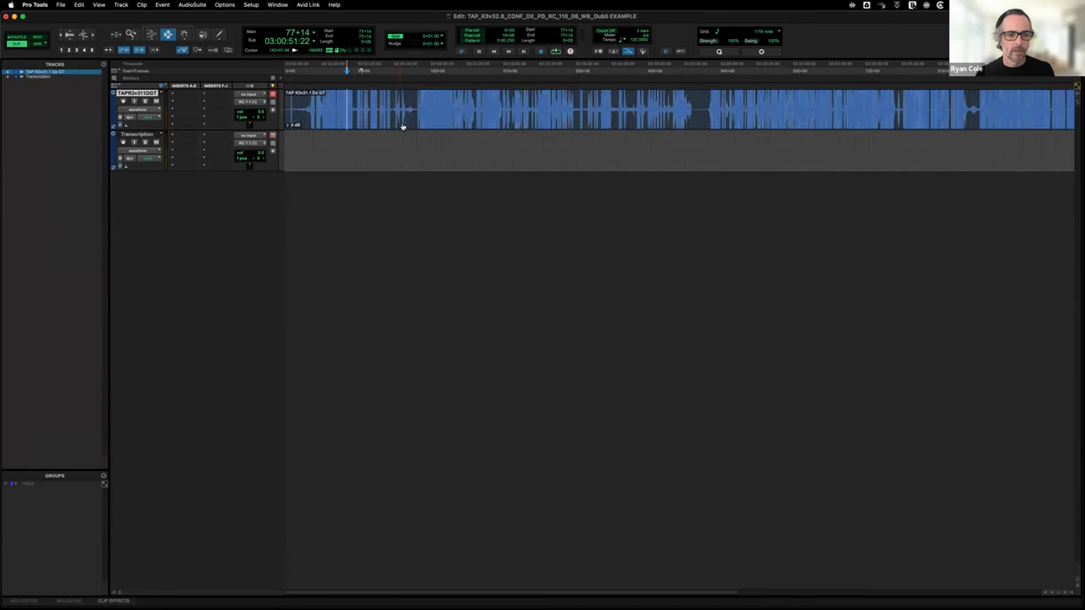
pyautogui.press('super+Tab')
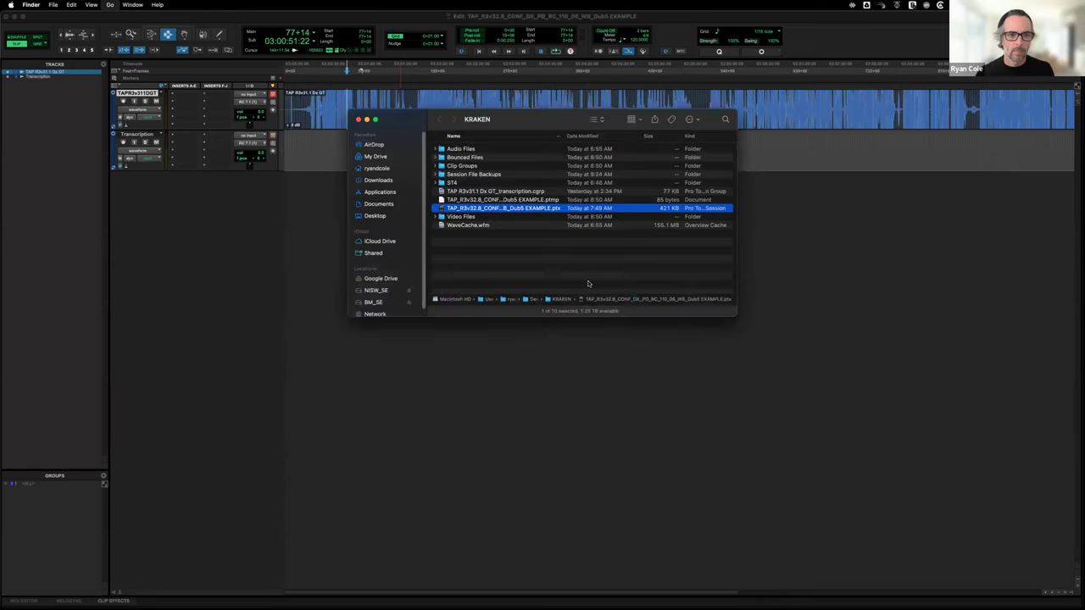
# Step: Find Krakenizer in the Applications folder and launch it
pyautogui.press('super+shift+a')
pyautogui.scroll(-2, 505, 246)
pyautogui.scroll(-1, 506, 246)
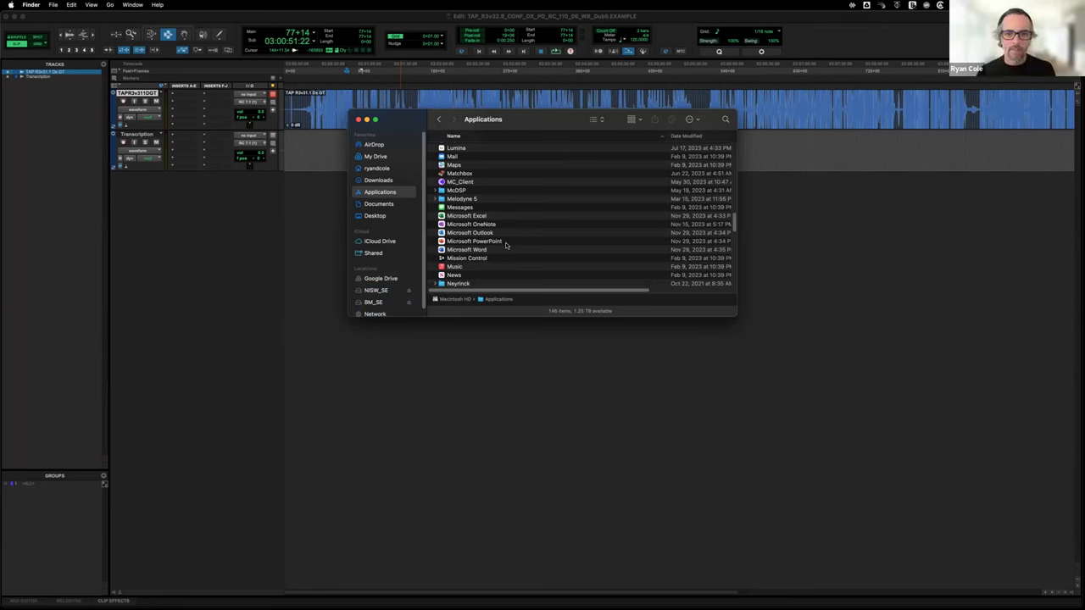
pyautogui.scroll(-6, 505, 245)
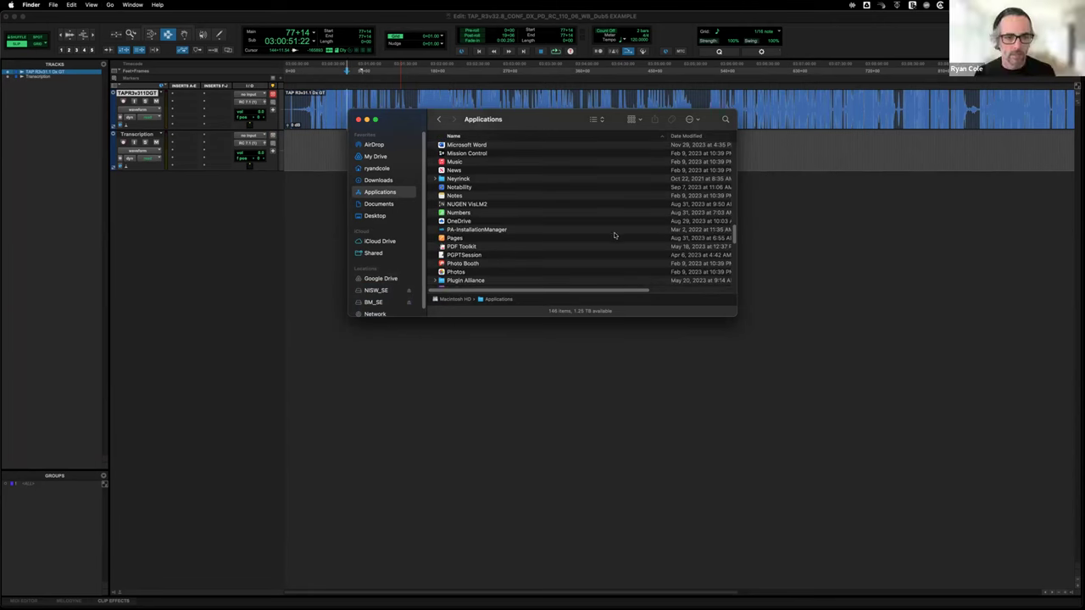
pyautogui.scroll(5, 568, 237)
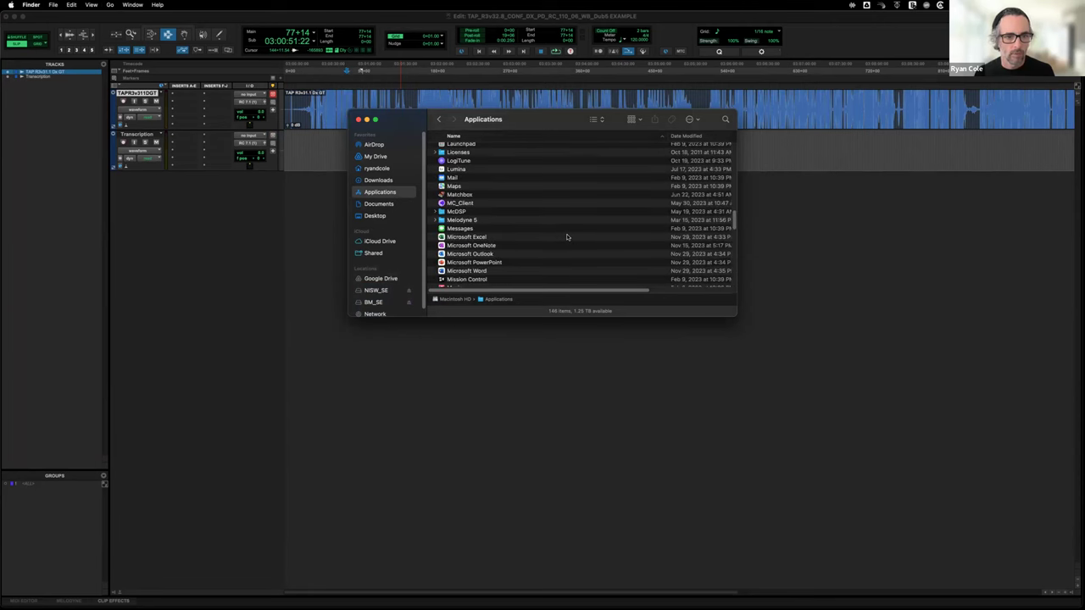
pyautogui.scroll(10, 568, 238)
pyautogui.scroll(-8, 567, 238)
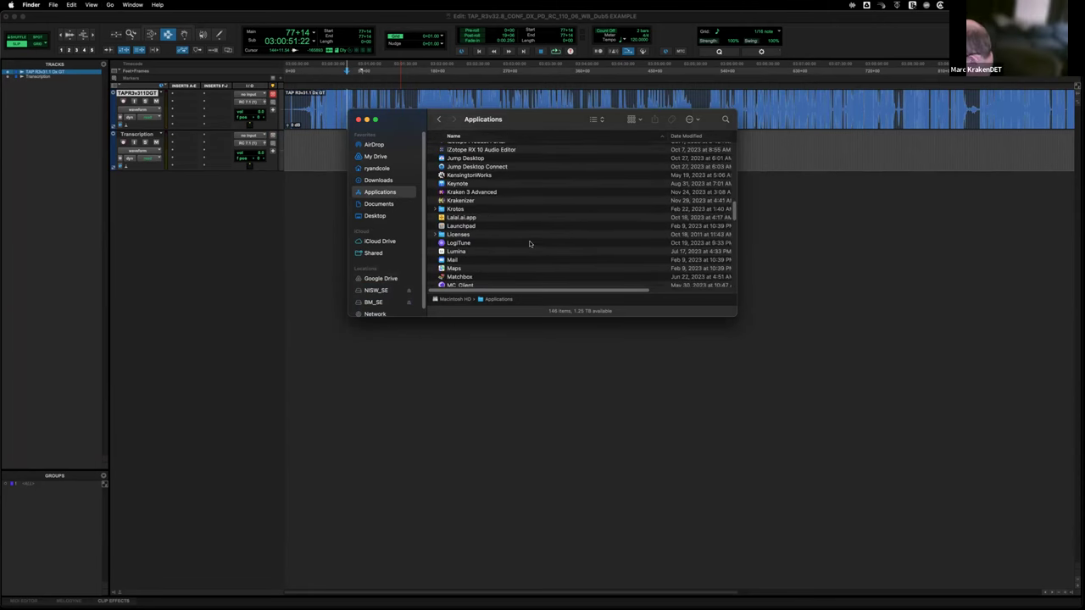
pyautogui.click(503, 200)
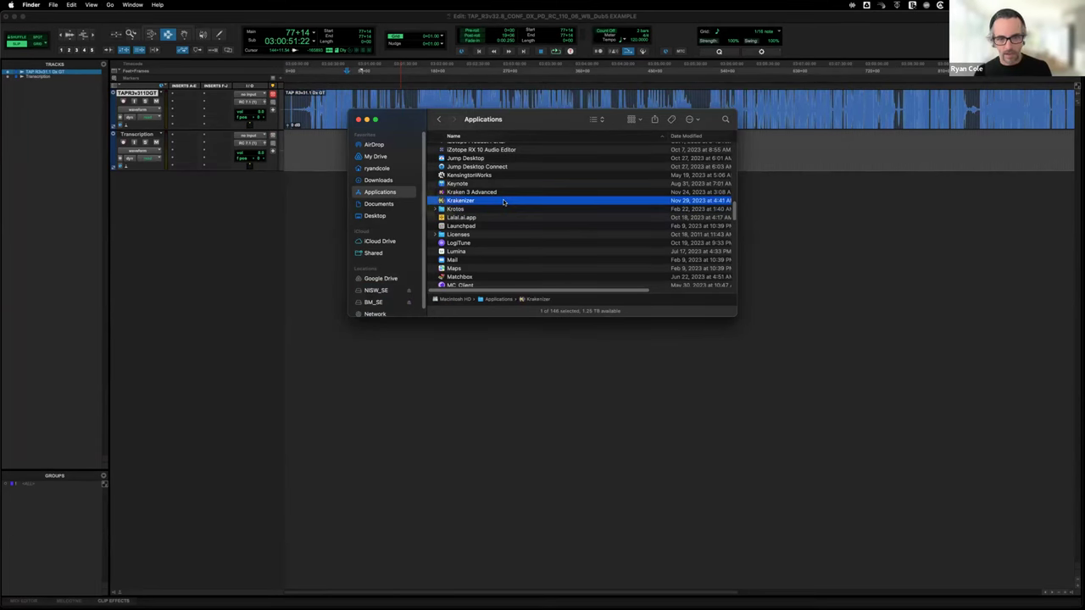
pyautogui.doubleClick(504, 201)
# Step: Load the KrakenizerModelA_English.bin model for English on channel 1, and move the Krakenizer window aside
pyautogui.click(528, 294)
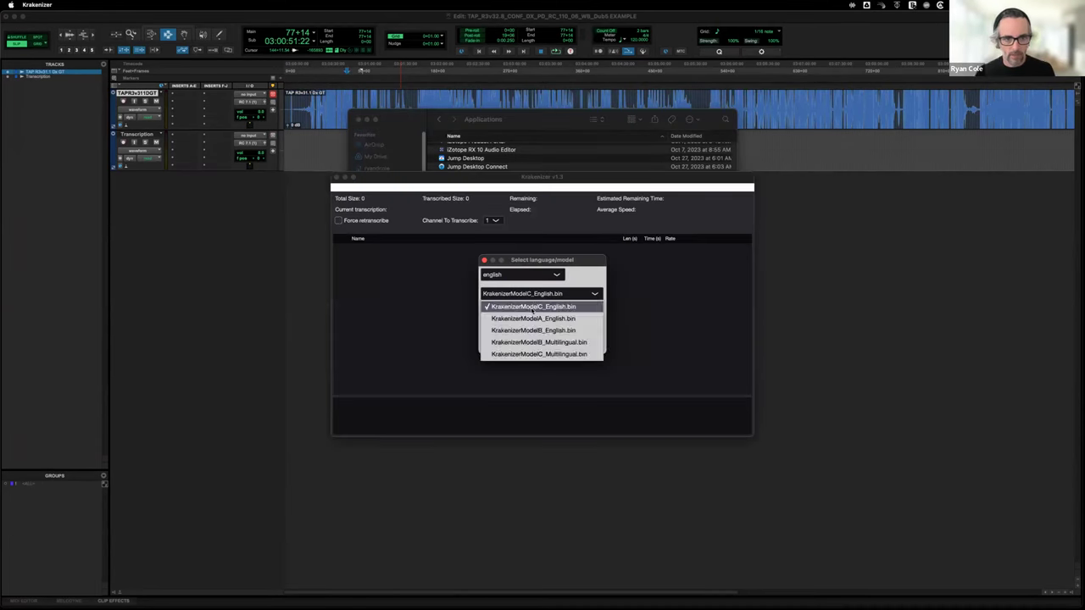
pyautogui.click(537, 319)
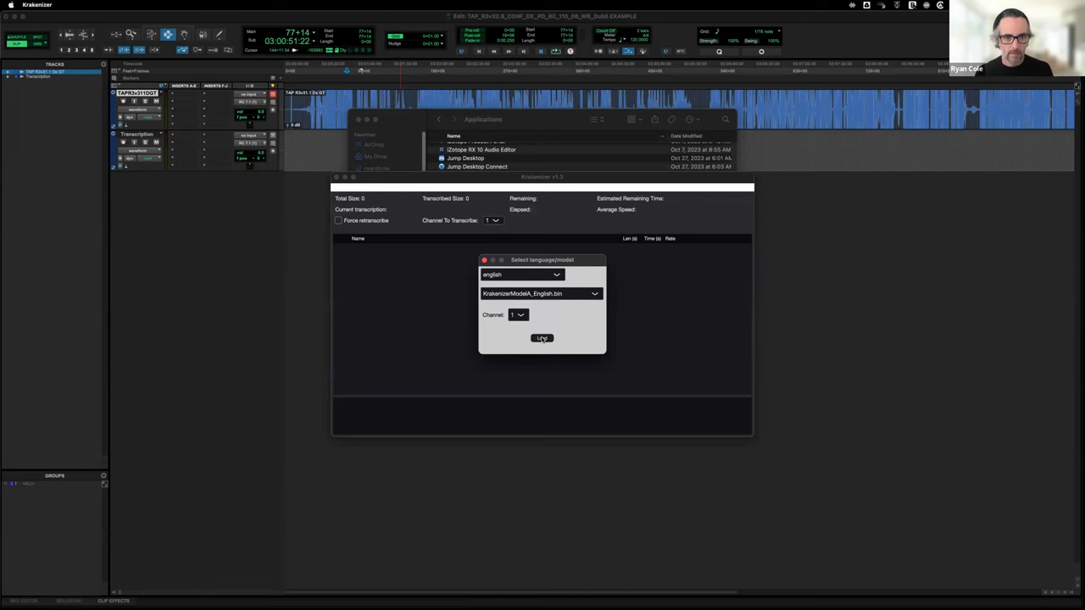
pyautogui.click(541, 337)
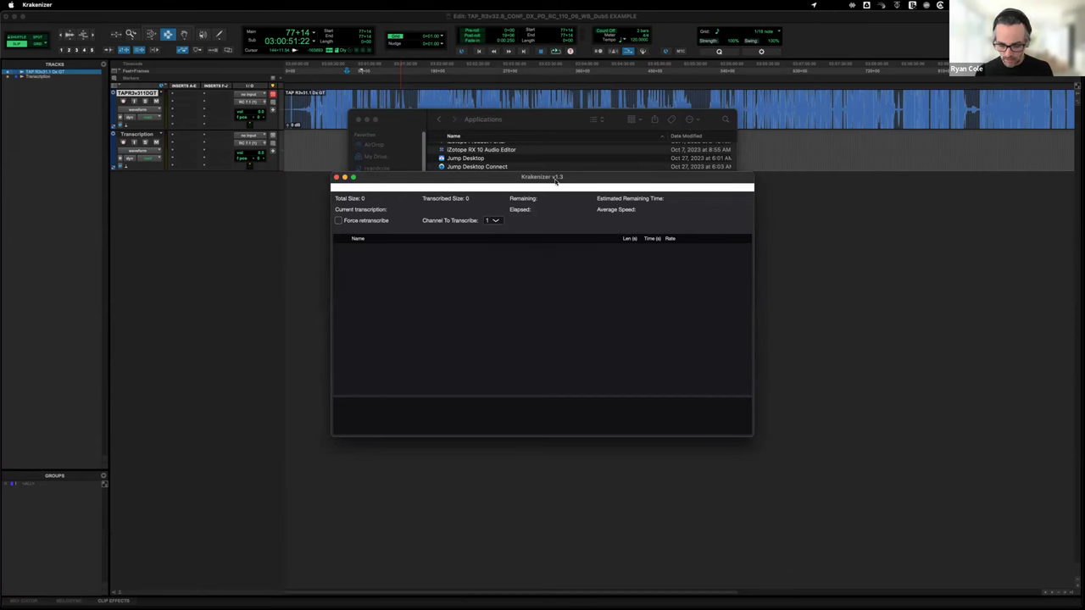
pyautogui.moveTo(555, 180); pyautogui.dragTo(388, 146)
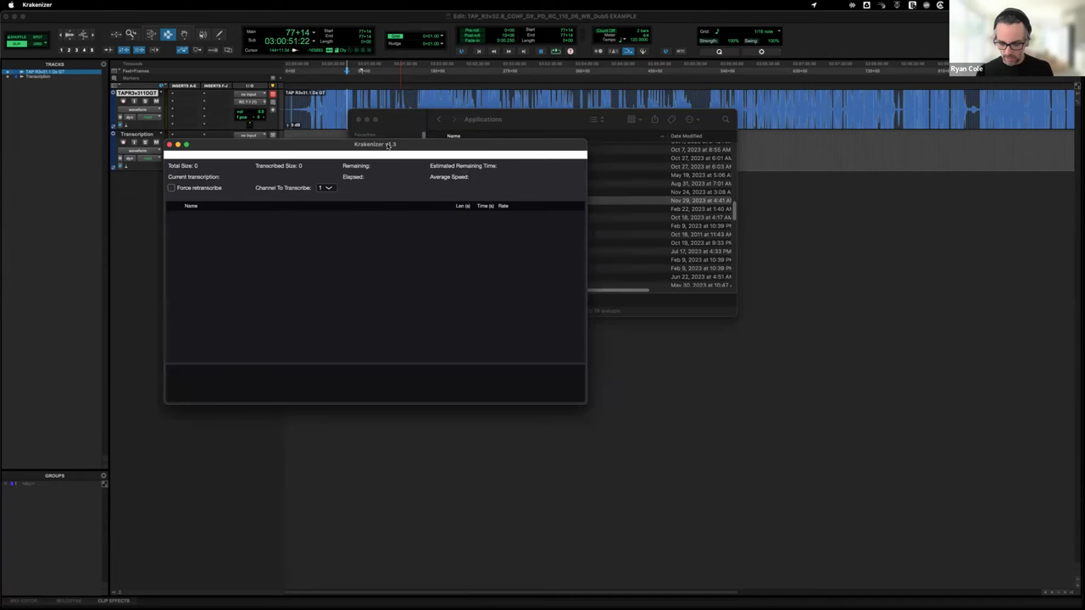
# Step: Add TAP R3v31.1 Dx GT.wav from the Audio Files folder inside the desktop KRAKEN folder to Krakenizer for transcription
pyautogui.click(456, 122)
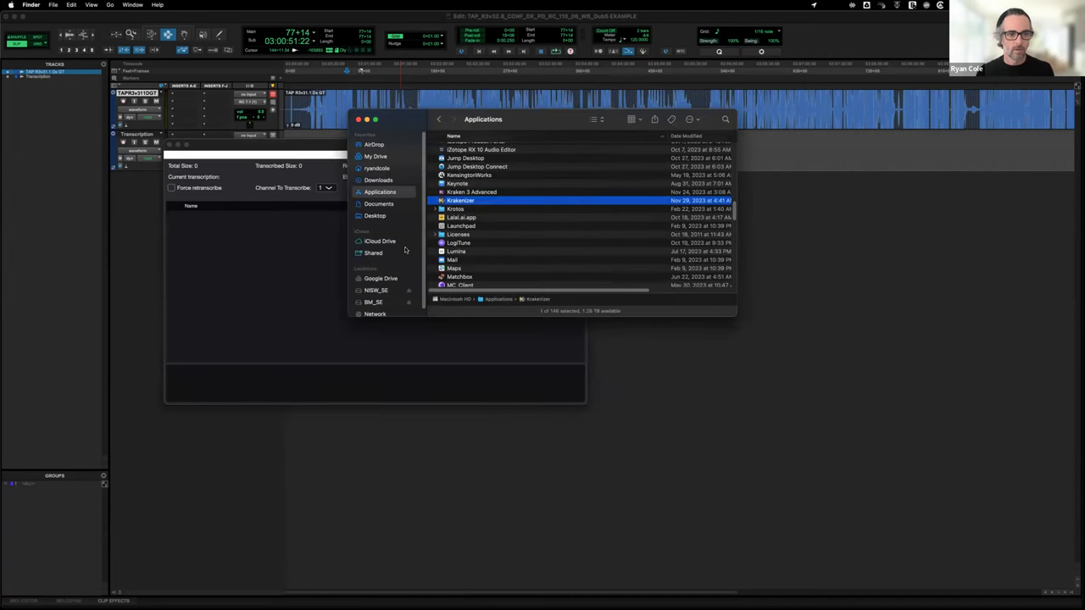
pyautogui.click(378, 218)
pyautogui.scroll(-5, 448, 248)
pyautogui.doubleClick(456, 244)
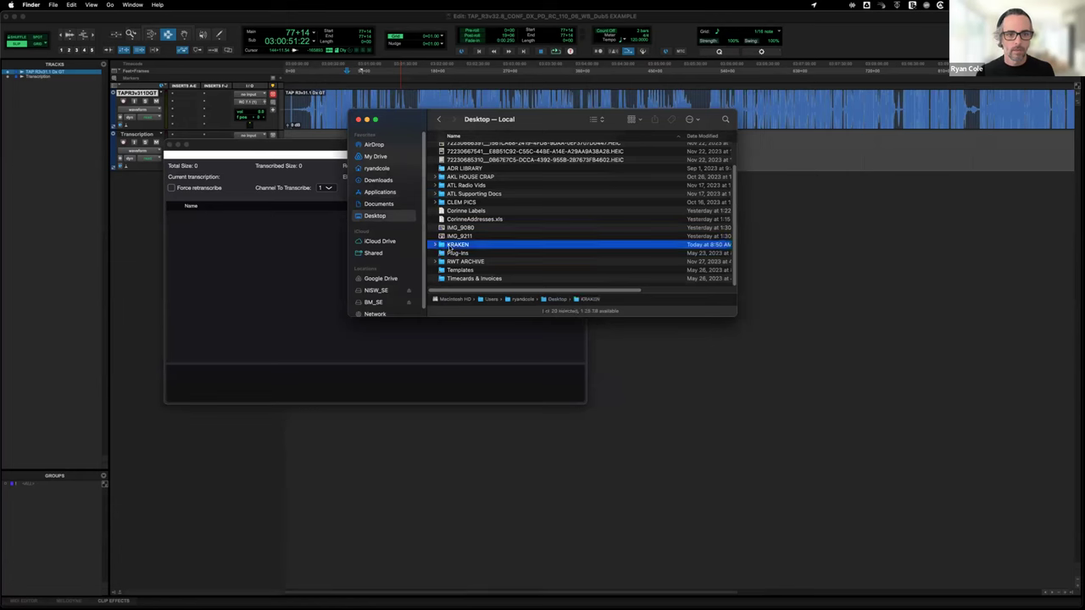
pyautogui.doubleClick(463, 150)
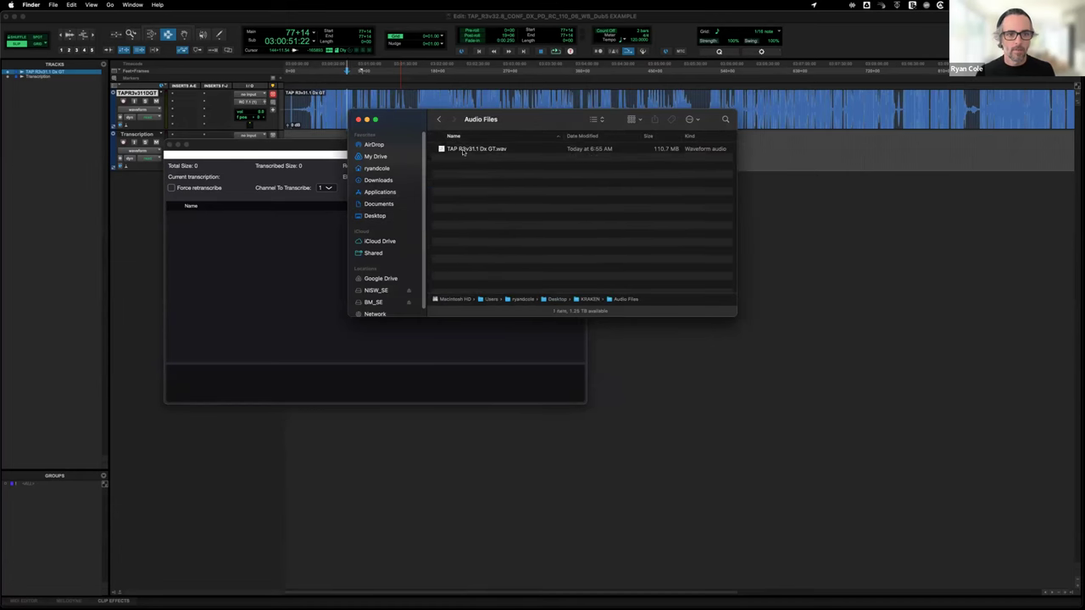
pyautogui.moveTo(458, 150); pyautogui.dragTo(271, 269)
pyautogui.click(271, 238)
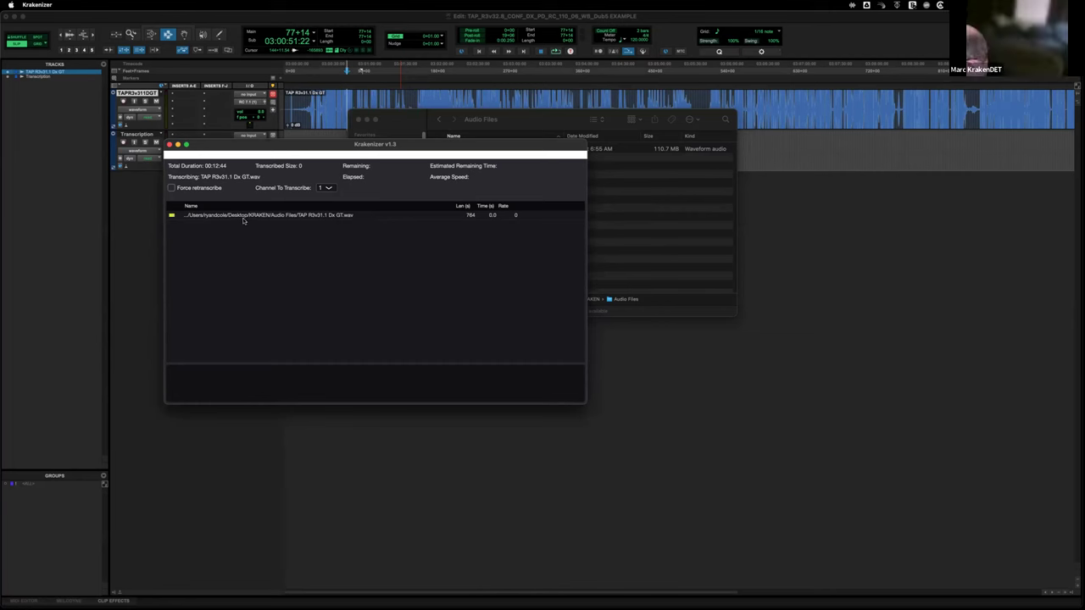
# Step: Return to the KRAKEN folder in Finder, check the transcription progress in Krakenizer, and select the Audio Files folder
pyautogui.click(625, 210)
pyautogui.click(439, 123)
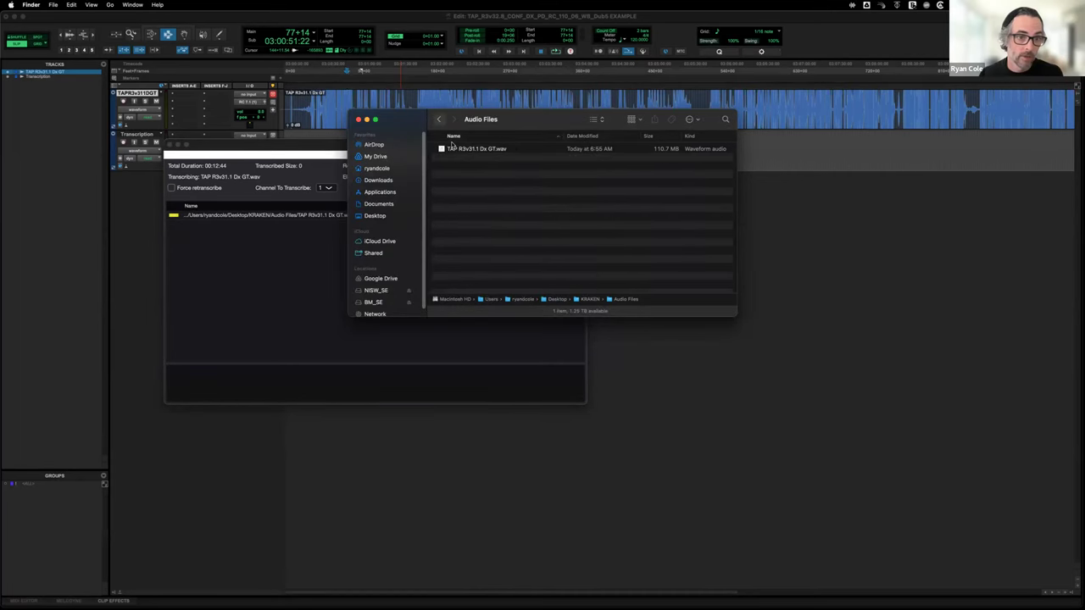
pyautogui.click(256, 265)
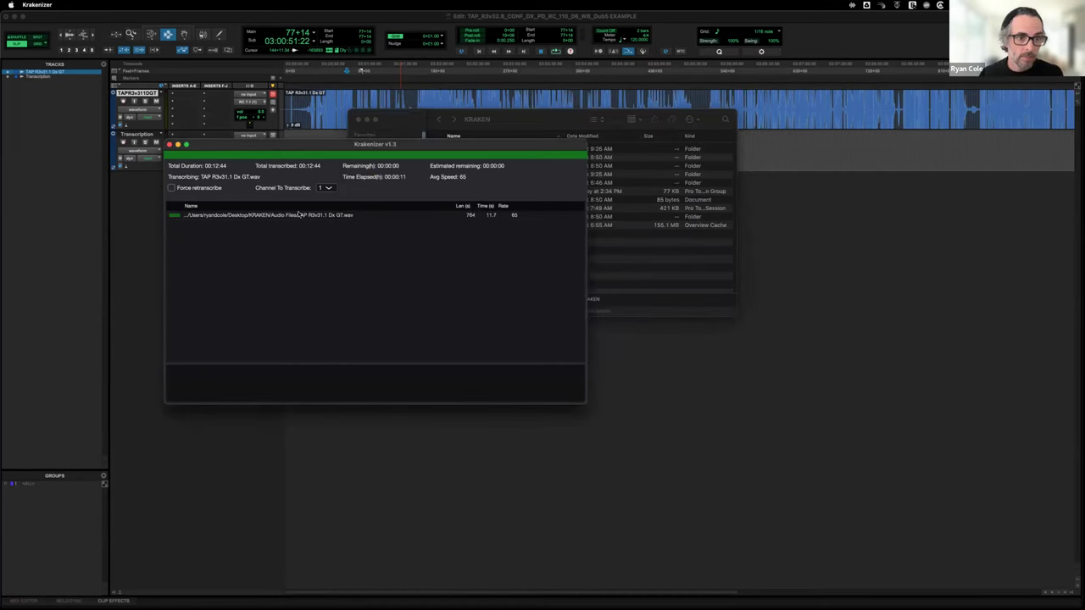
pyautogui.click(675, 269)
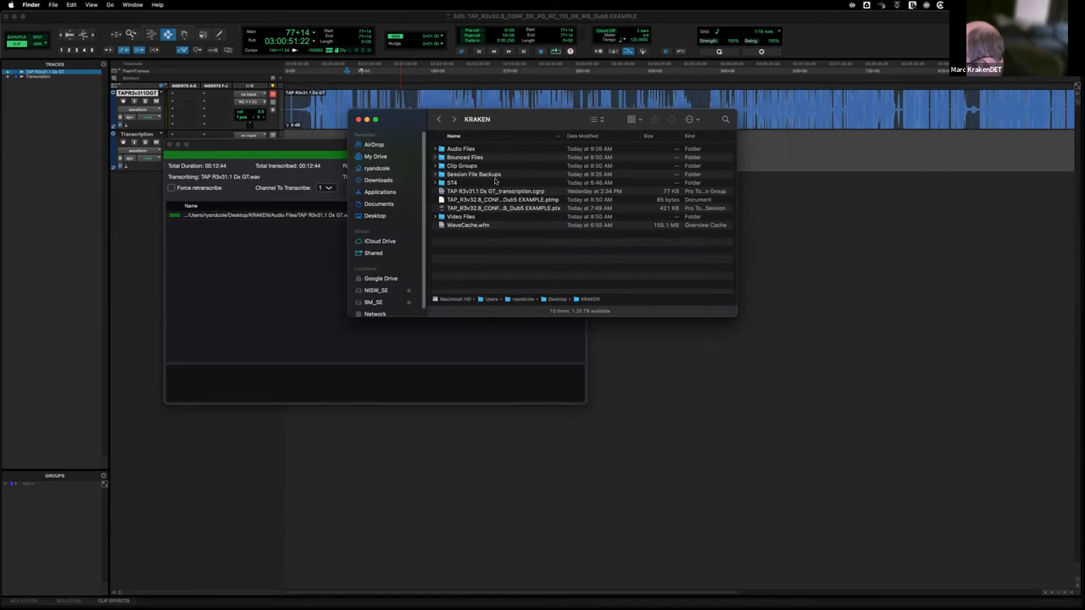
pyautogui.click(465, 149)
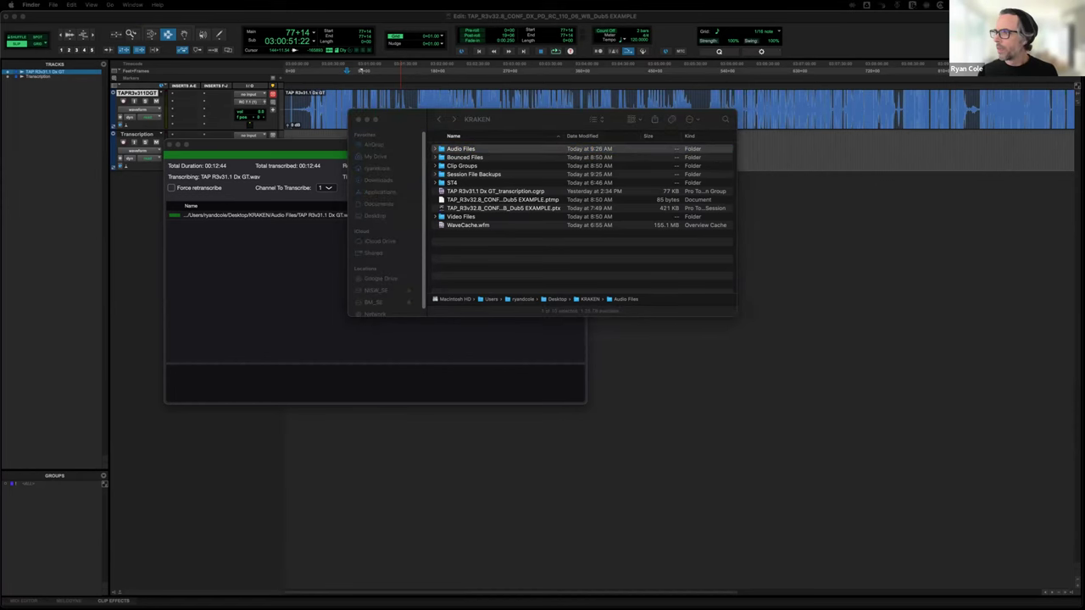
# Step: Switch to Kraken, bring its window fully into view, and open the TAP project
pyautogui.moveTo(900, 58); pyautogui.dragTo(652, 53)
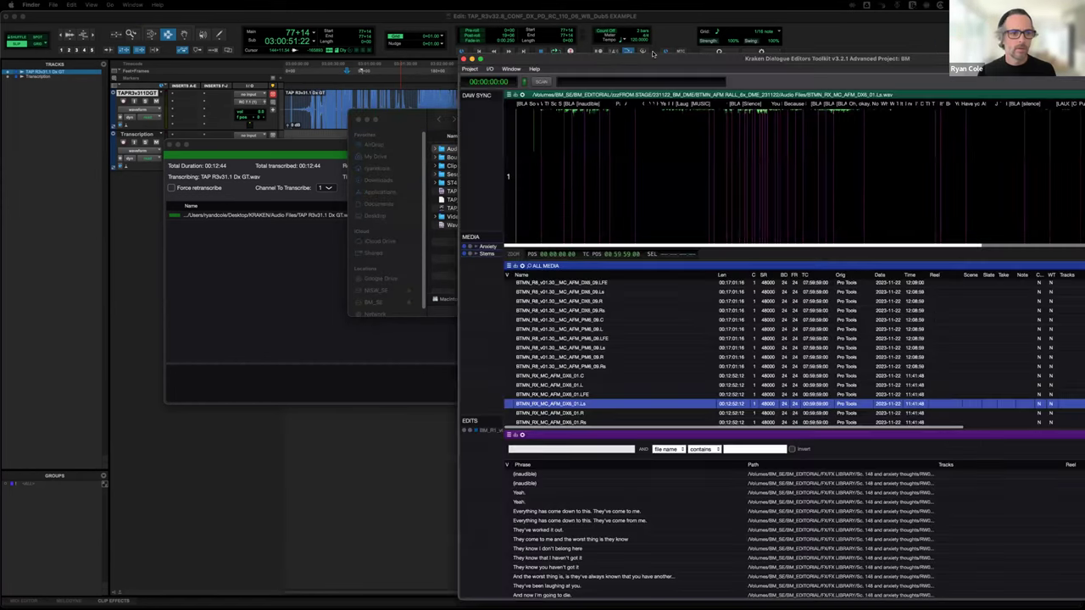
pyautogui.doubleClick(549, 60)
pyautogui.click(323, 53)
pyautogui.moveTo(341, 88)
pyautogui.click(415, 85)
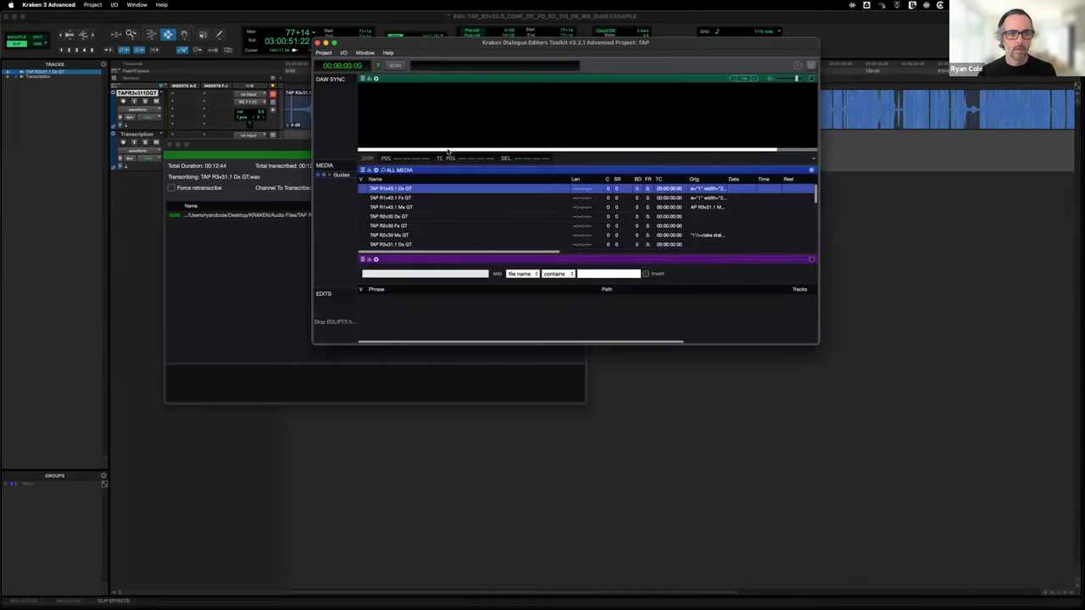
# Step: Check the existing guide track media, and remove the Guides group from the TAP project
pyautogui.click(411, 224)
pyautogui.scroll(-2, 411, 214)
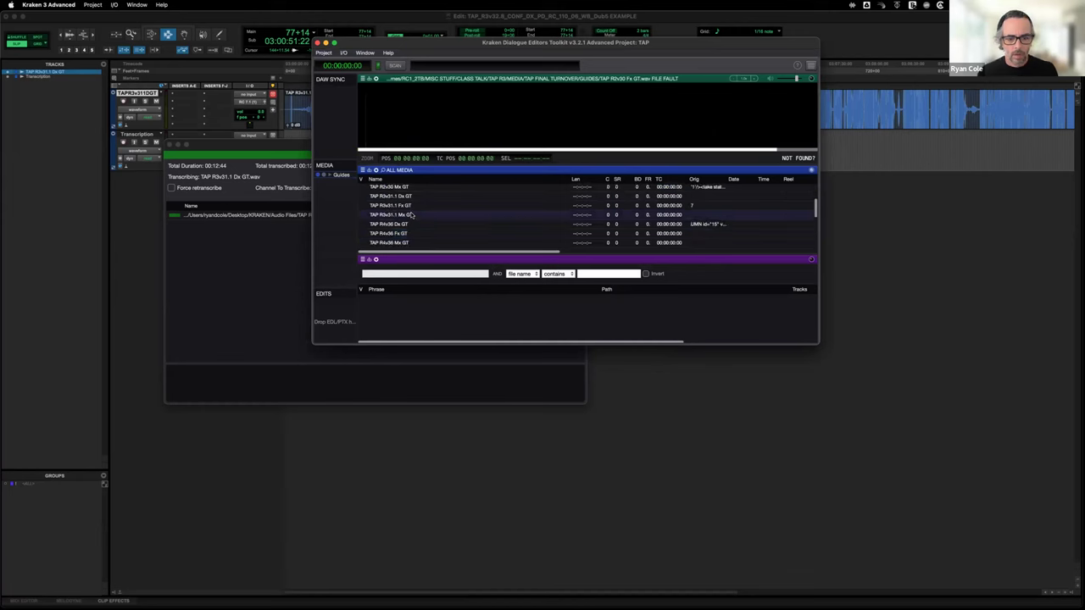
pyautogui.rightClick(341, 175)
pyautogui.click(347, 183)
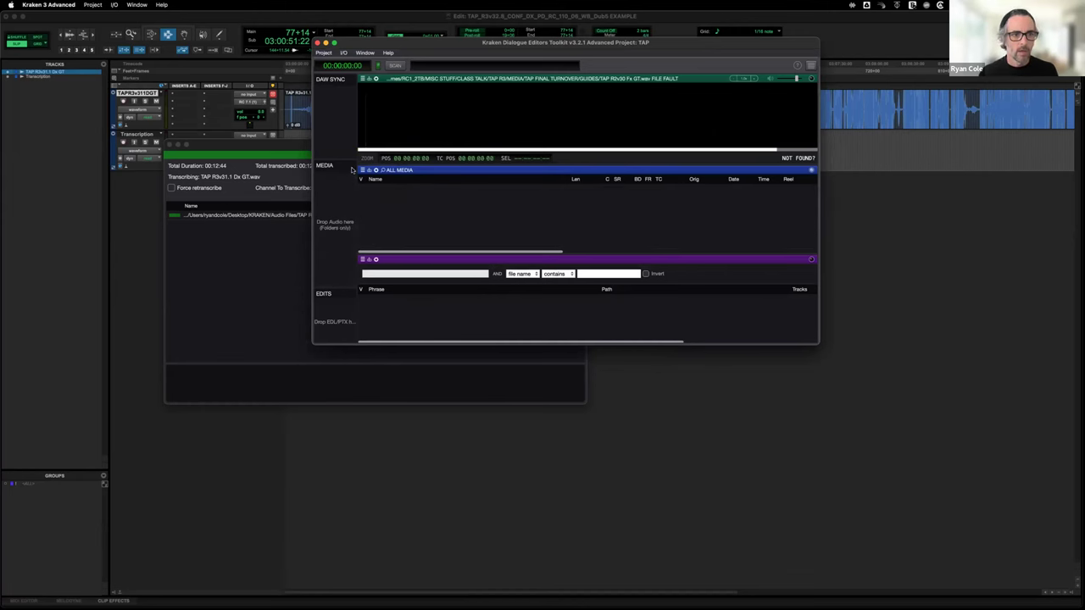
# Step: Add the Audio Files folder from Finder to Kraken as a new Production Sound media group named Guides
pyautogui.press('super+Tab')
pyautogui.click(345, 305)
pyautogui.moveTo(450, 149); pyautogui.dragTo(369, 231)
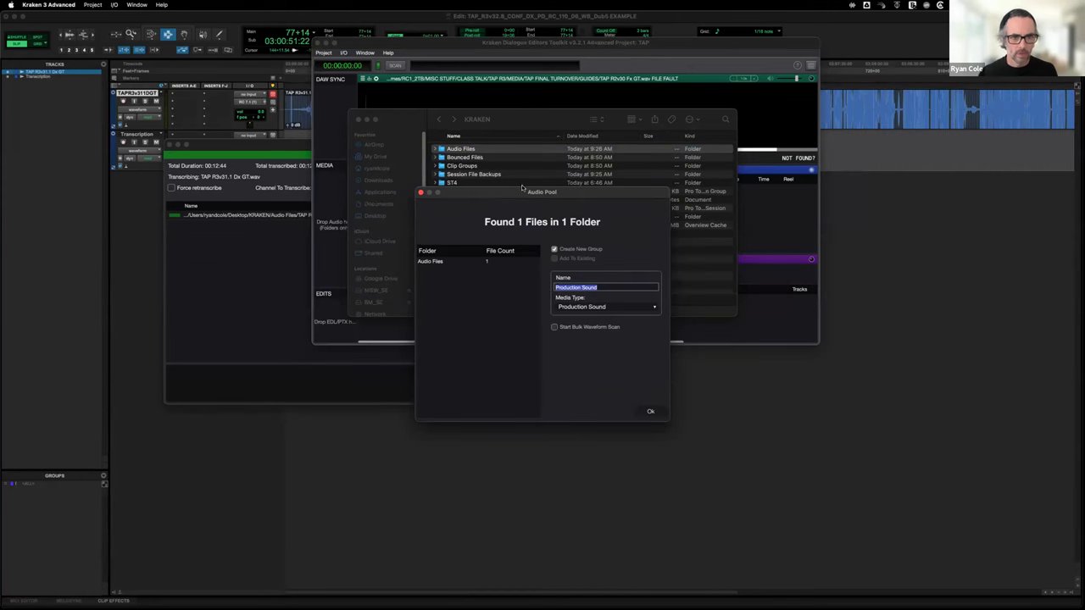
pyautogui.write('Guides')
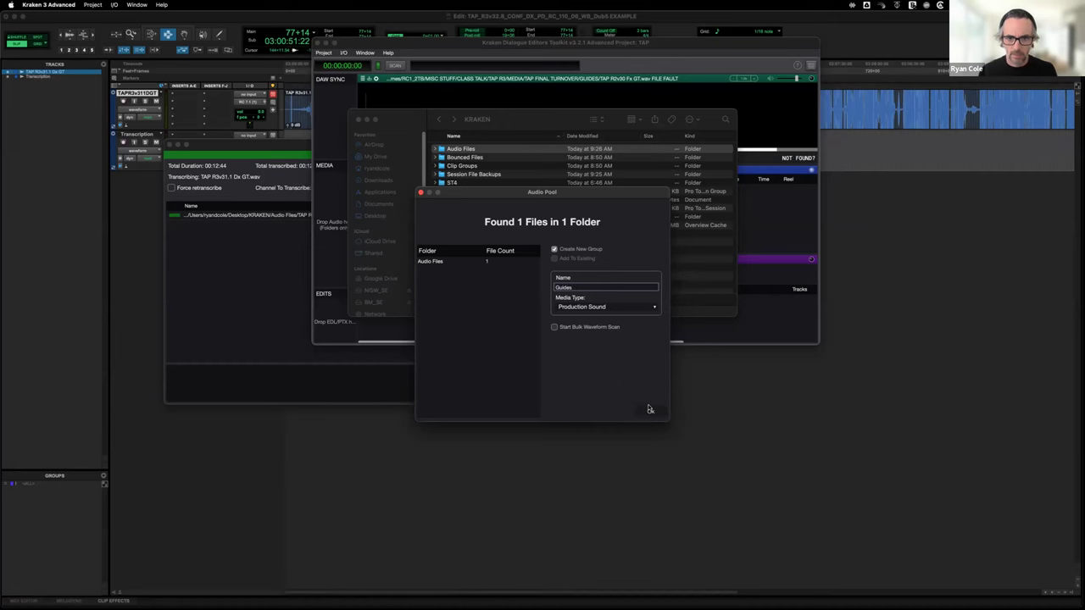
pyautogui.click(650, 409)
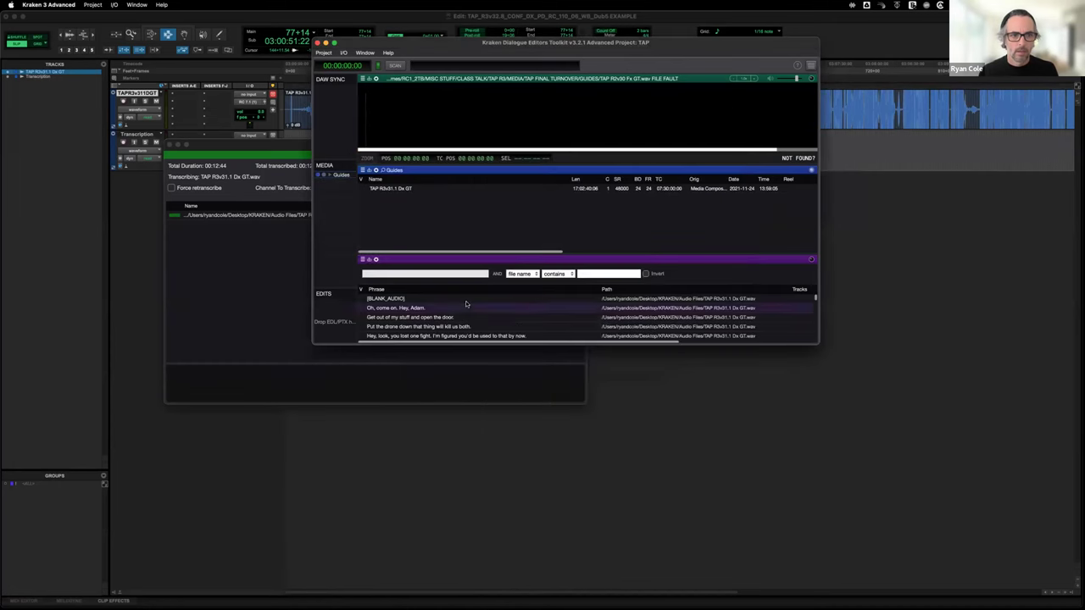
# Step: Load TAP R3v31.1 Dx GT, look through its transcribed phrases, and enlarge the Kraken window
pyautogui.click(397, 189)
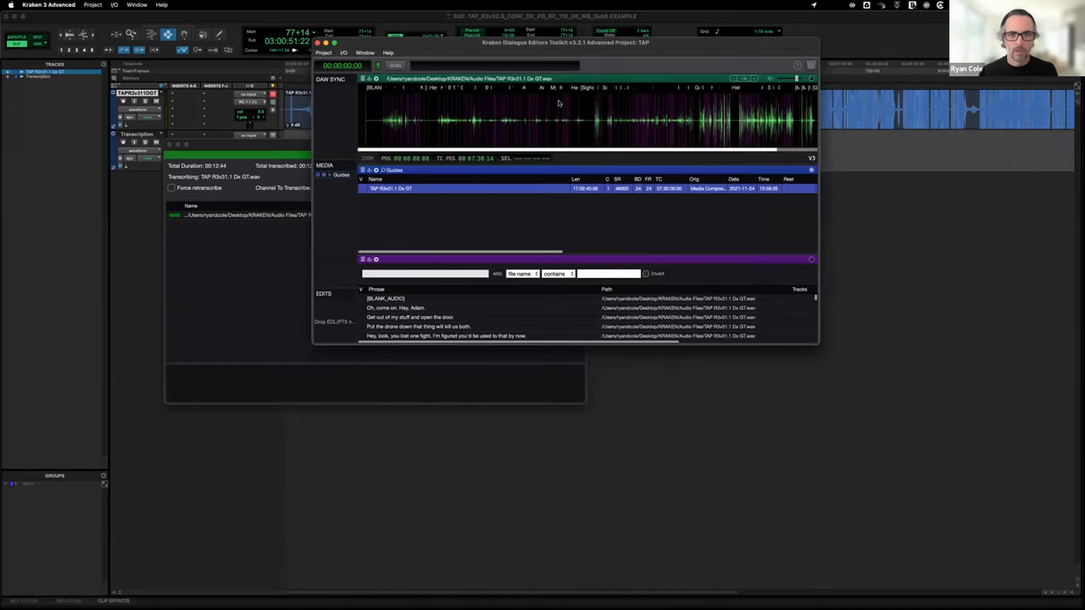
pyautogui.click(448, 131)
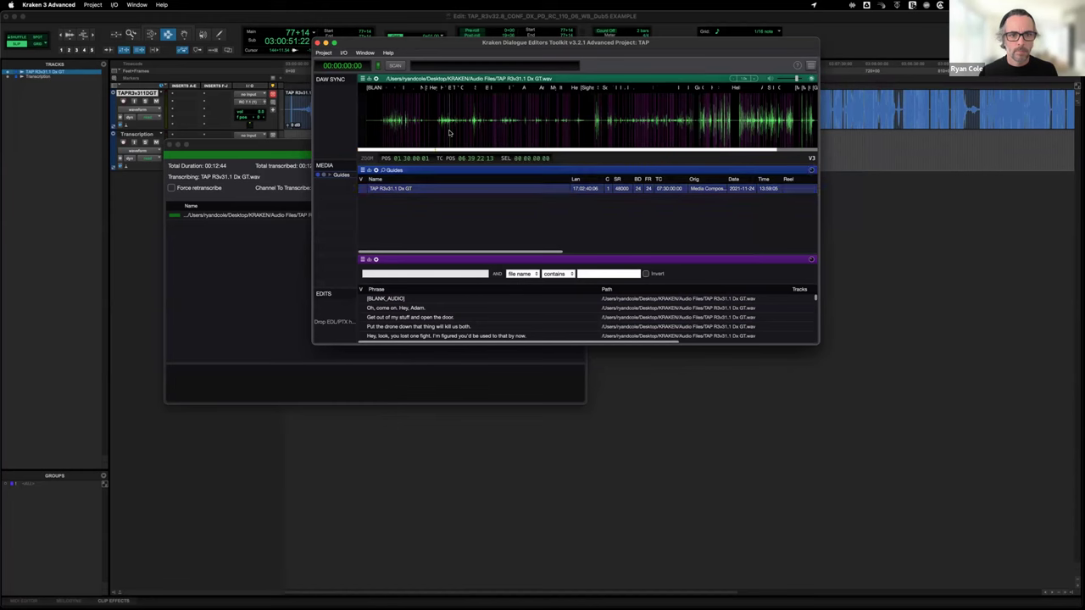
pyautogui.scroll(-10, 433, 304)
pyautogui.scroll(-5, 433, 305)
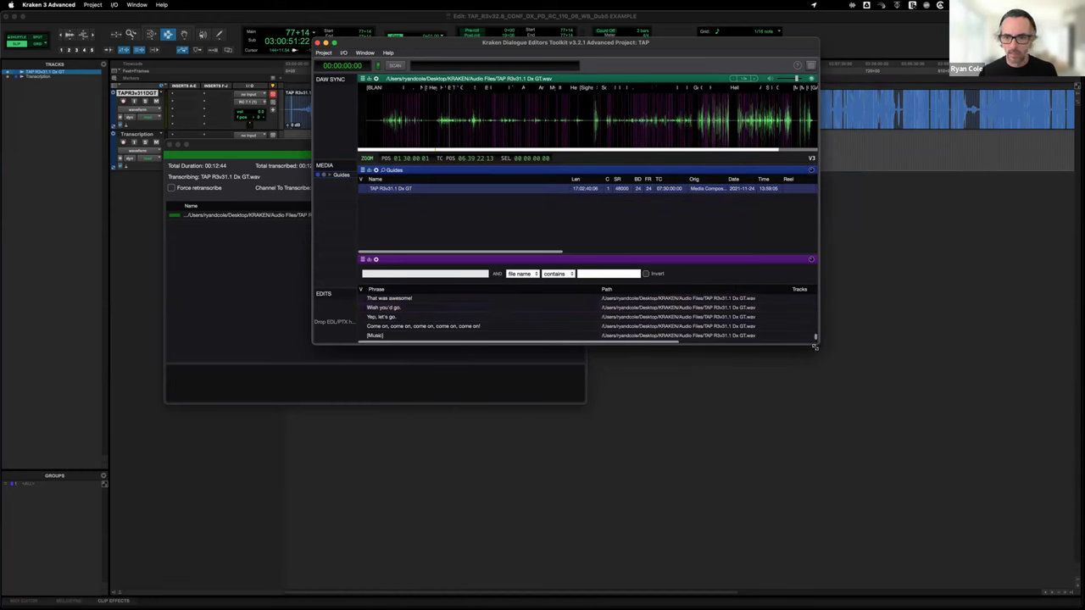
pyautogui.moveTo(817, 347); pyautogui.dragTo(976, 531)
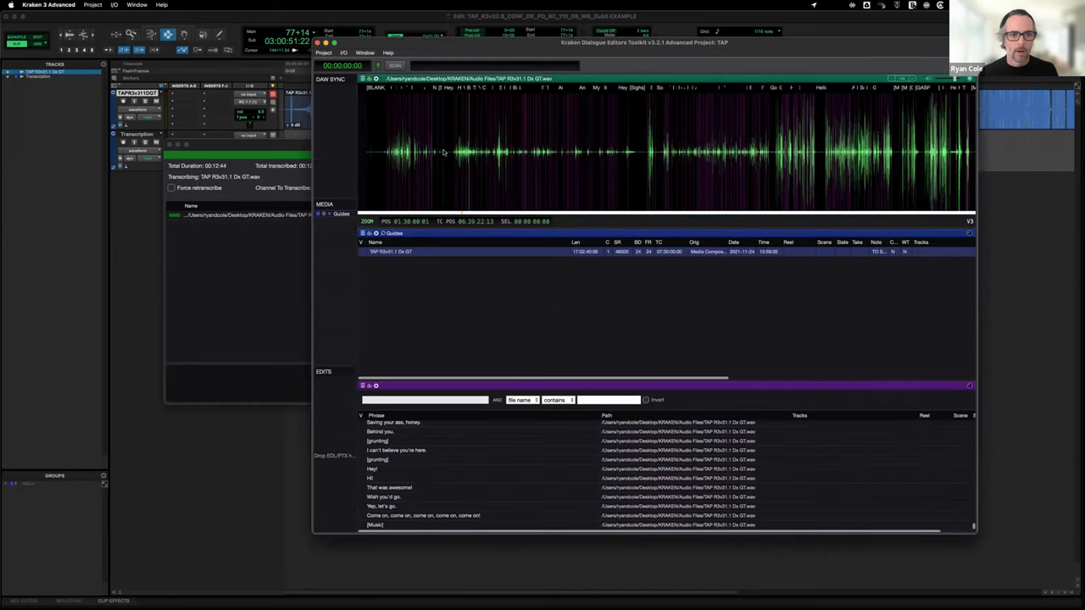
# Step: Export the transcriptions track of TAP R3v31.1 Dx GT to the KRAKEN folder on the desktop
pyautogui.click(448, 154)
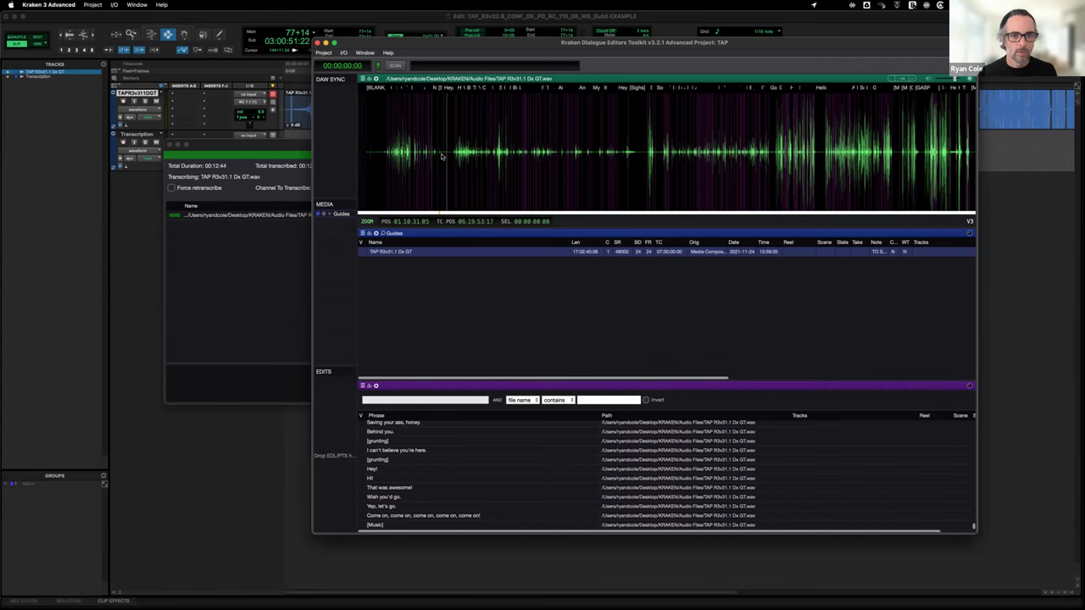
pyautogui.rightClick(442, 156)
pyautogui.moveTo(484, 172)
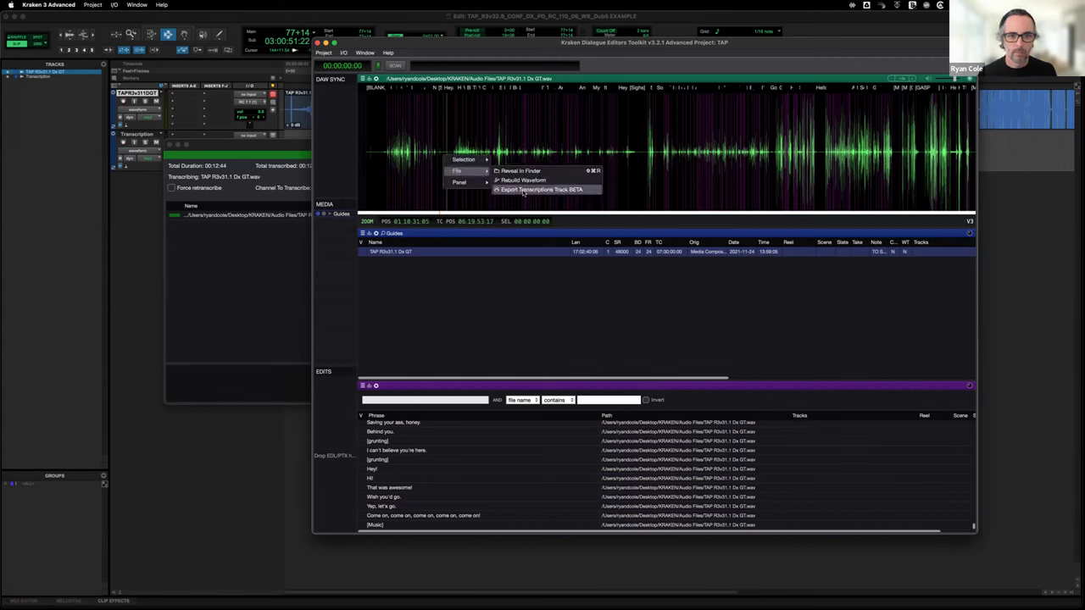
pyautogui.click(571, 189)
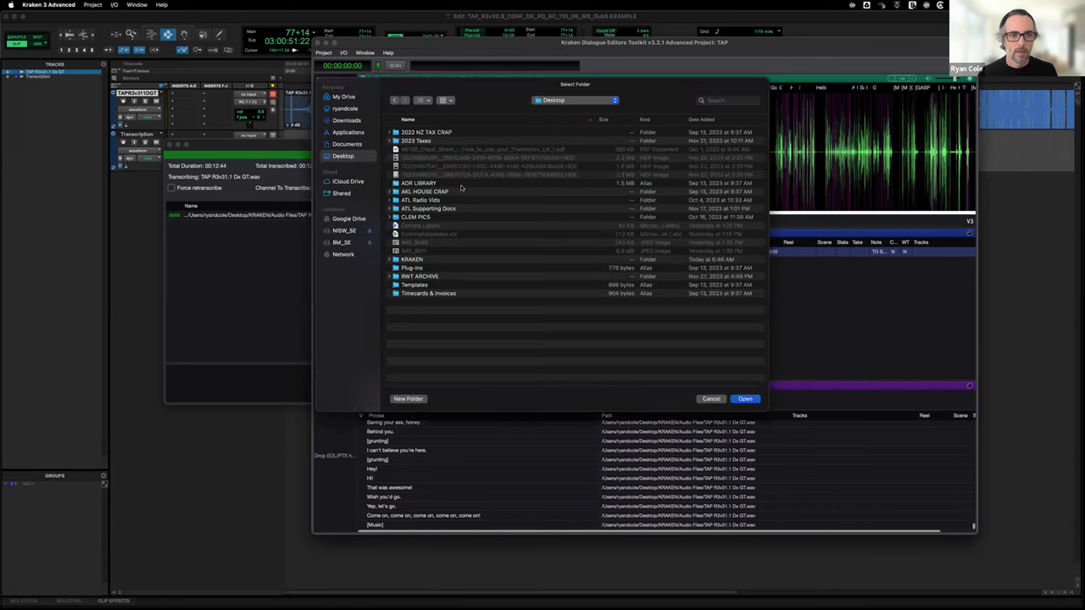
pyautogui.doubleClick(413, 259)
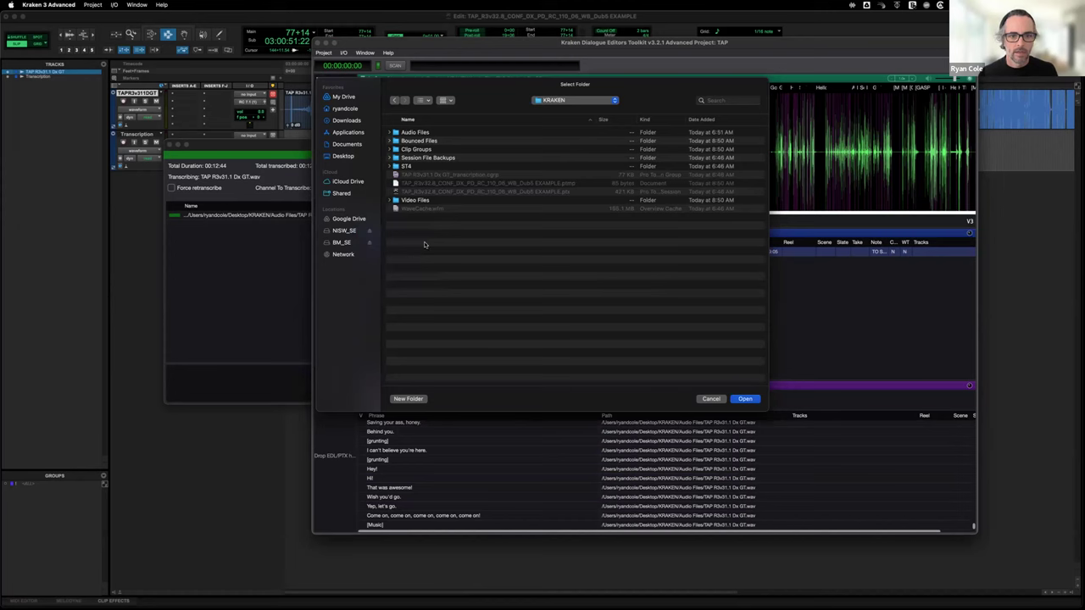
pyautogui.press('Return')
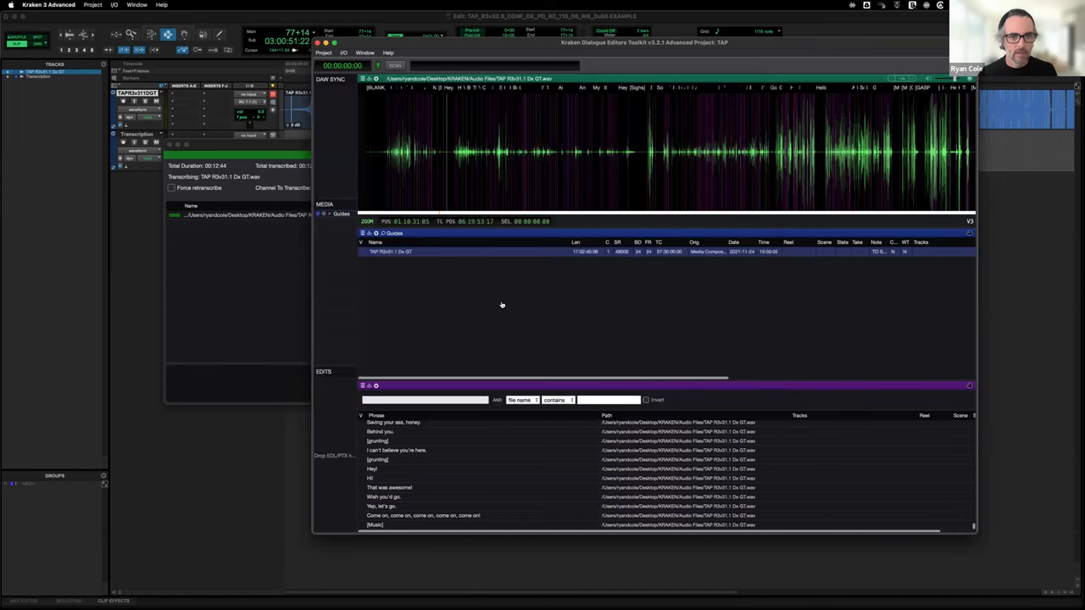
# Step: Import TAP R3v31.1 Dx GT_transcription.cgrp from the KRAKEN folder in Finder into the Pro Tools session as a new track
pyautogui.press('super+Tab')
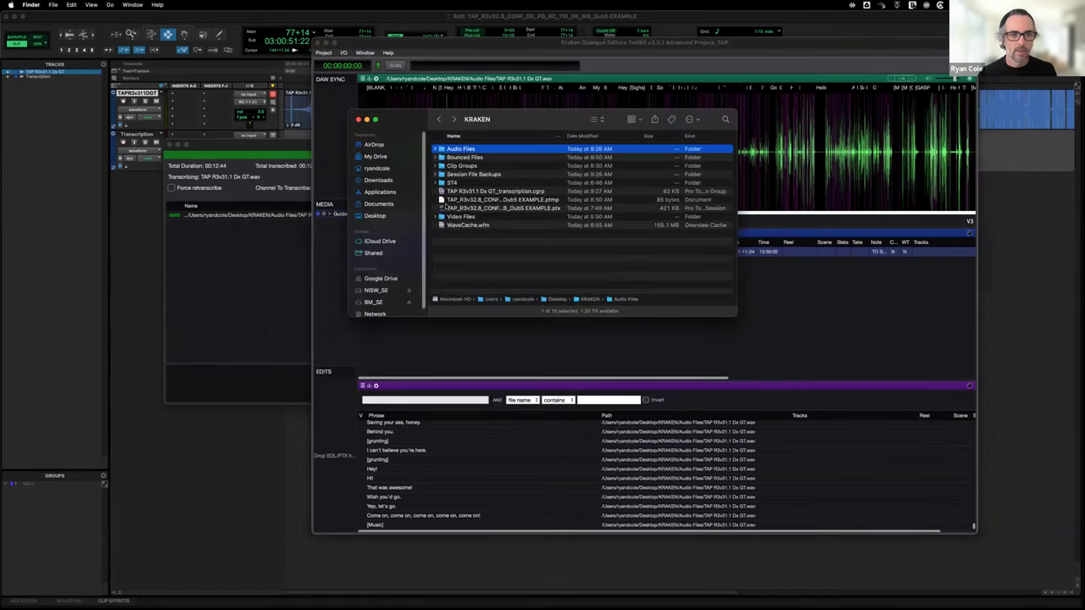
pyautogui.click(485, 193)
pyautogui.moveTo(485, 193); pyautogui.dragTo(51, 186)
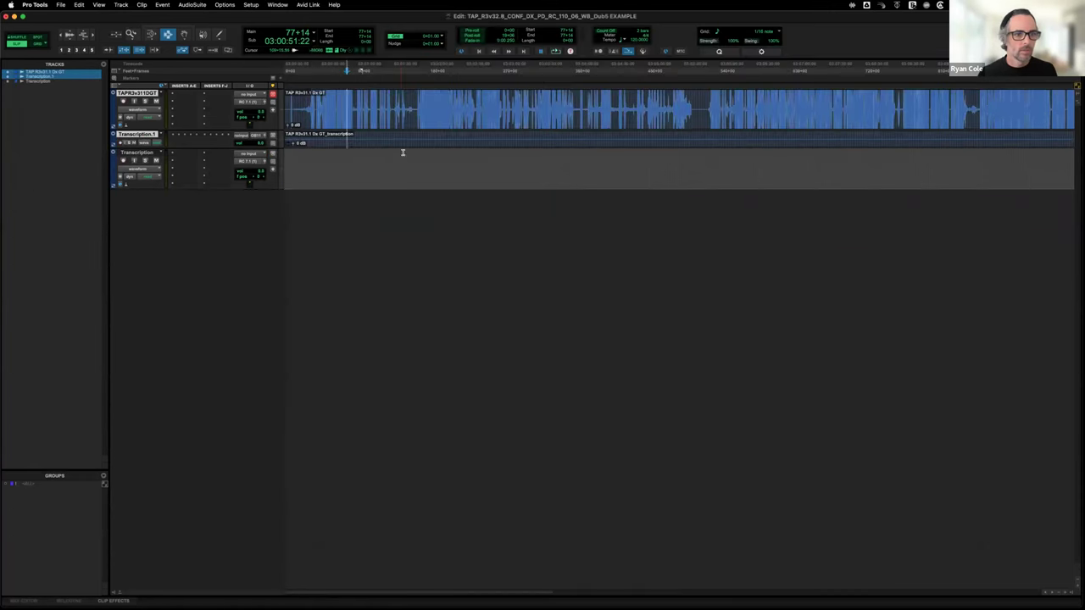
# Step: Move the transcription clip group down onto the Transcription audio track and delete the emptied Transcription.1 track
pyautogui.moveTo(375, 142)
pyautogui.mouseDown()
pyautogui.moveTo(376, 167)
pyautogui.moveTo(374, 154)
pyautogui.mouseUp()
pyautogui.click(372, 142)
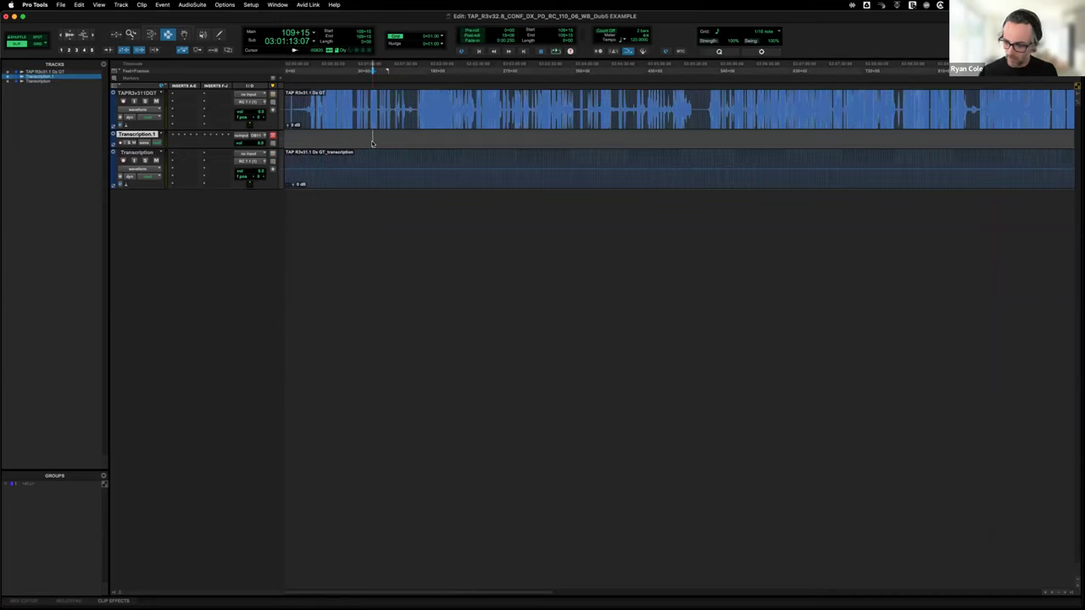
pyautogui.press('super+Delete')
# Step: Ungroup the TAP R3v31.1 Dx GT_transcription clip group into its individual phrase clips
pyautogui.press('F8')
pyautogui.click(366, 149)
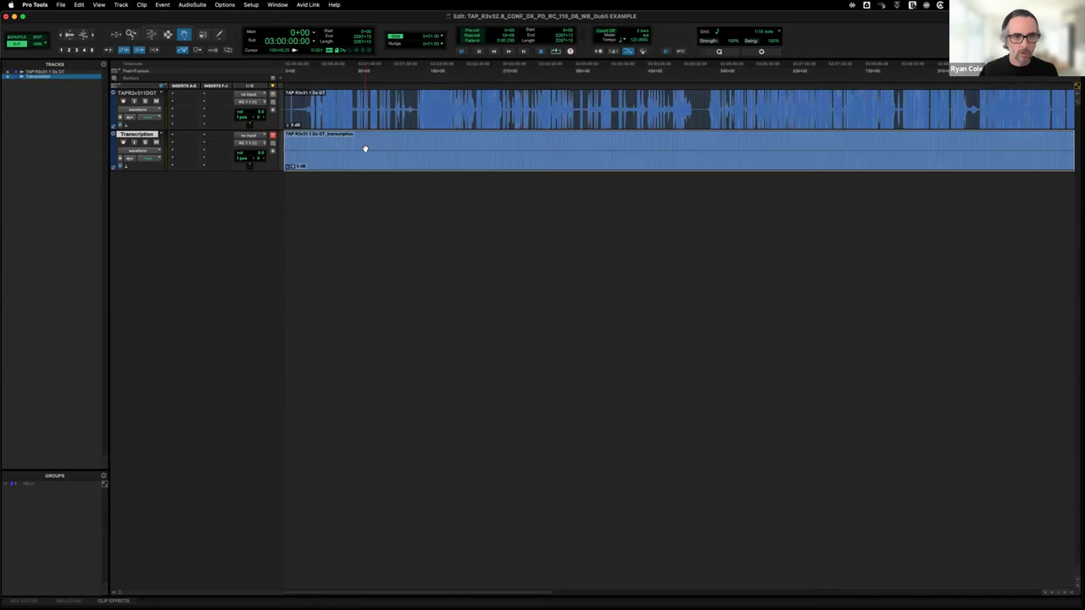
pyautogui.press('super+alt+u')
pyautogui.press('super+7')
# Step: Examine the opening phrase clips on the Transcription track against the guide track's waveform
pyautogui.click(319, 147)
pyautogui.press('t')
pyautogui.press('t')
pyautogui.press('t')
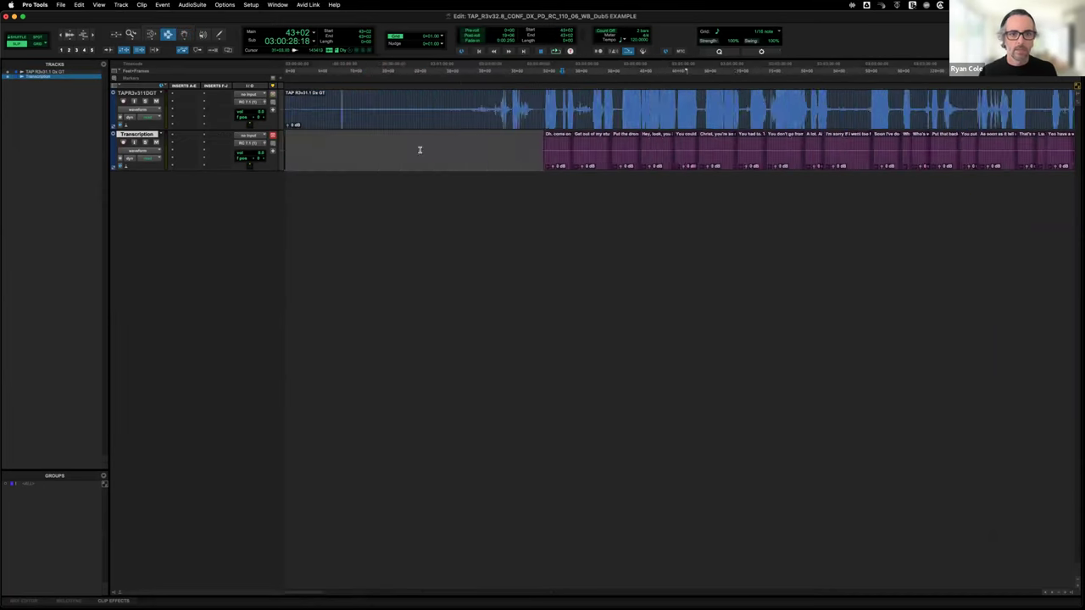
pyautogui.press('t')
pyautogui.click(671, 143)
pyautogui.press('t')
pyautogui.press('t')
pyautogui.press('r')
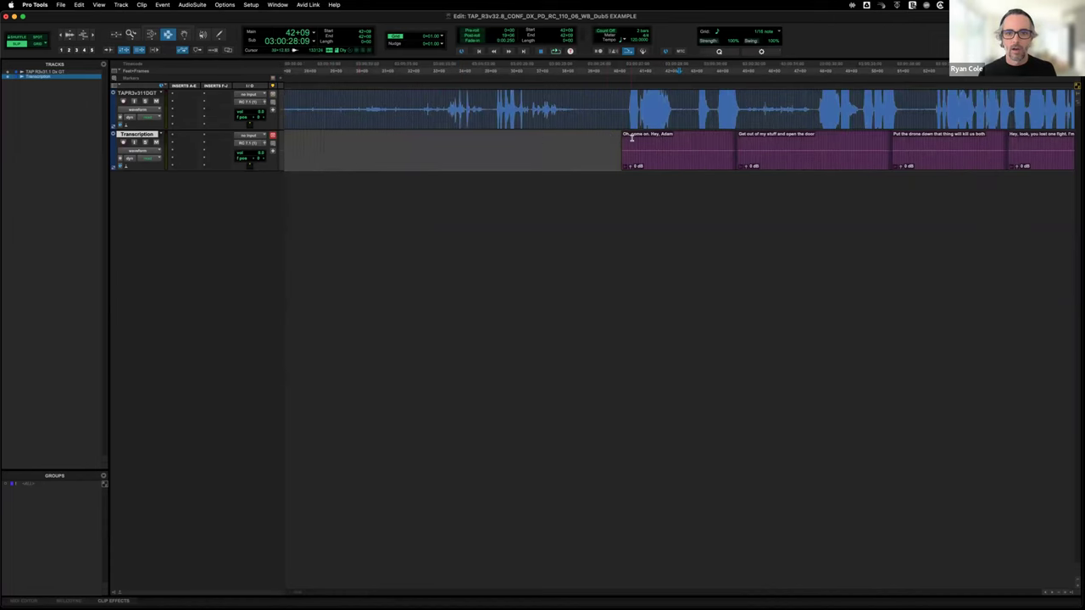
pyautogui.hscroll(5, 632, 137)
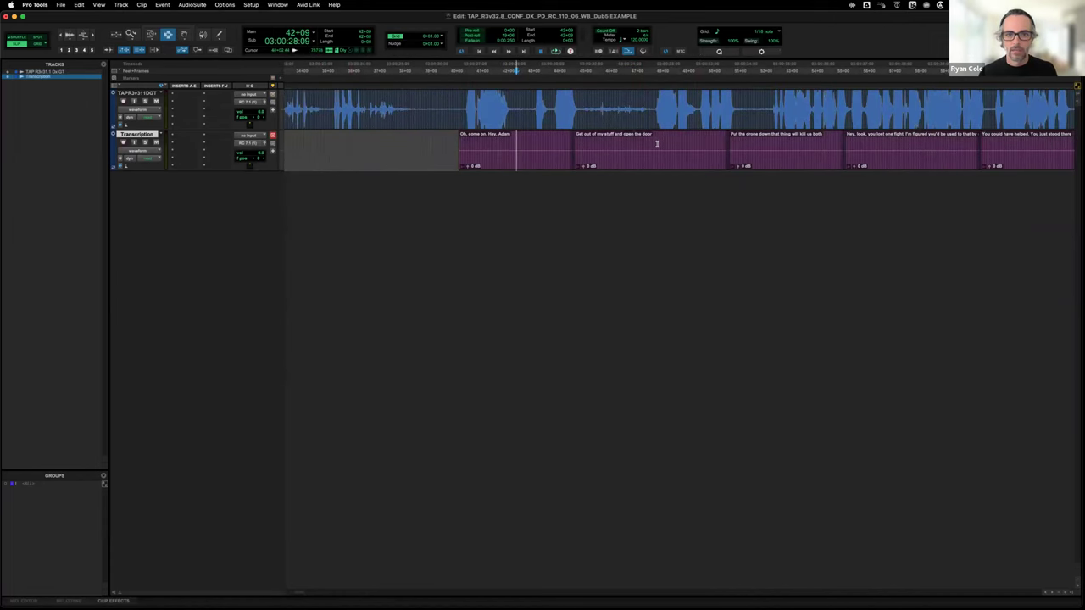
pyautogui.hscroll(15, 657, 144)
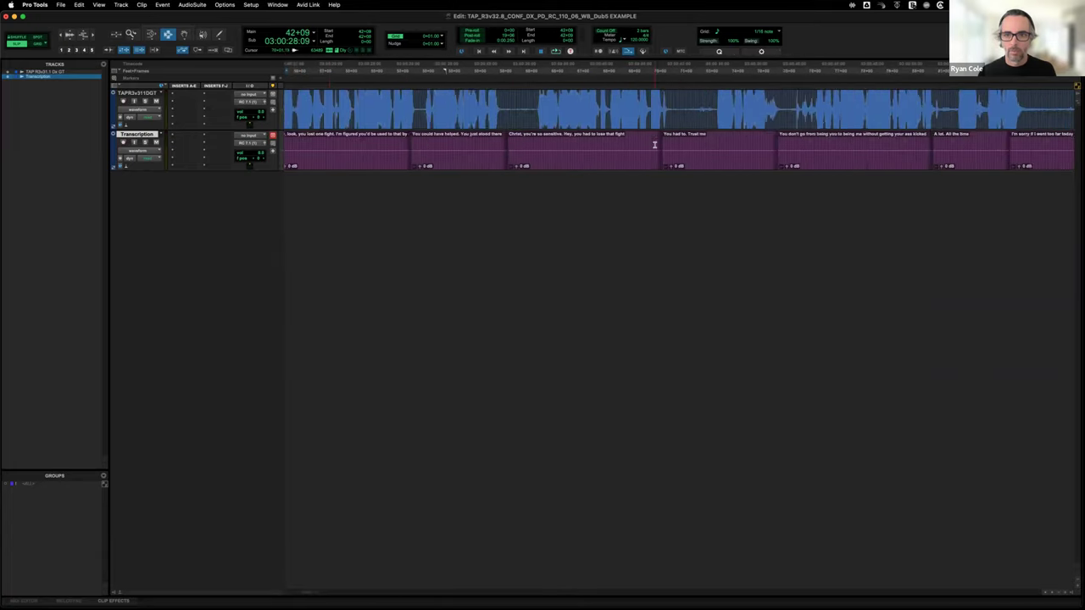
# Step: Look through the phrase clips farther along the Transcription track, around the middle of the reel
pyautogui.press('r')
pyautogui.press('r')
pyautogui.hscroll(7, 690, 139)
pyautogui.press('r')
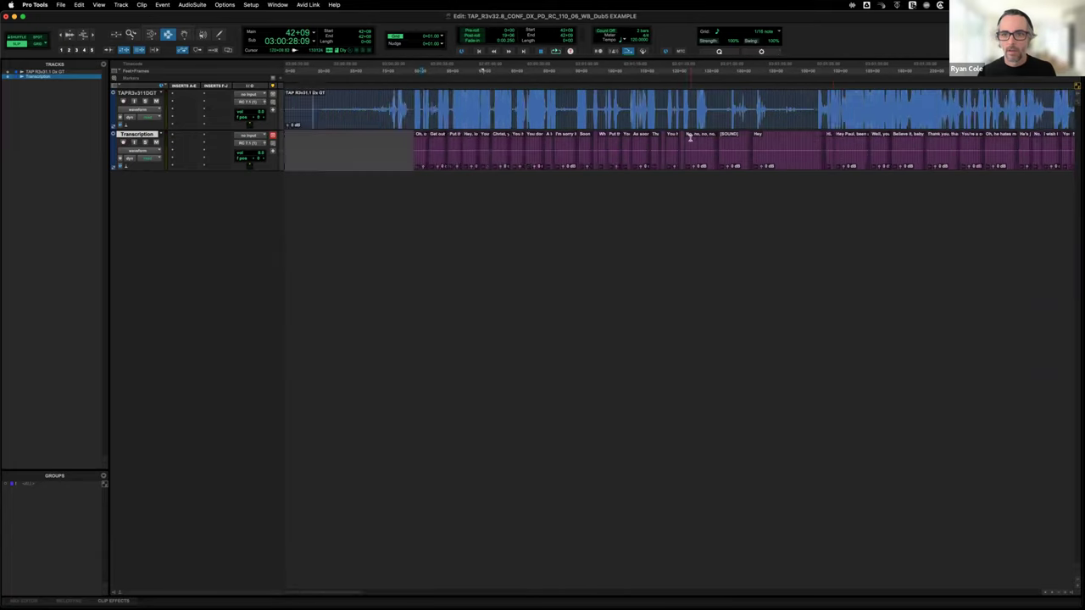
pyautogui.hscroll(15, 690, 140)
pyautogui.click(703, 155)
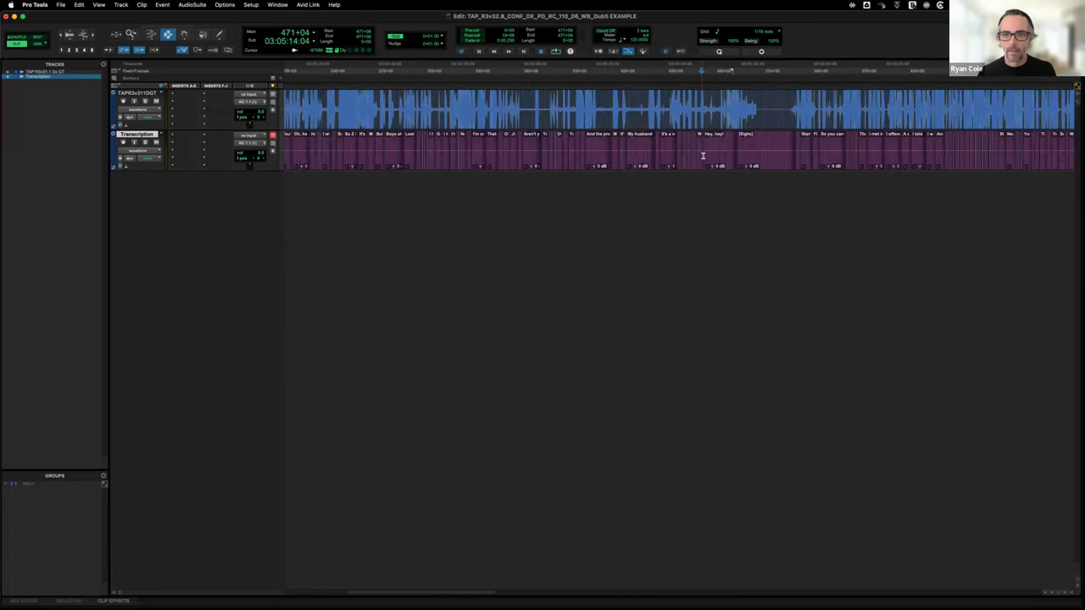
pyautogui.press('super+bracketright')
pyautogui.press('super+bracketright')
pyautogui.press('super+bracketright')
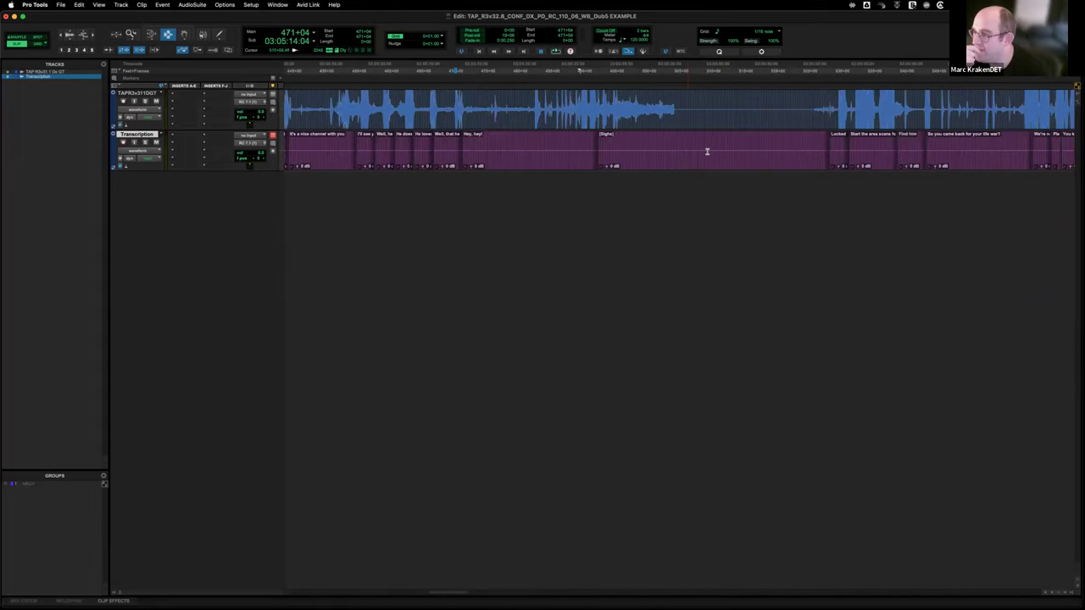
# Step: Compare the phrase clips around "Hey, hey!" with the guide dialogue, with the waveforms rescaled
pyautogui.click(467, 147)
pyautogui.press('t')
pyautogui.press('t')
pyautogui.press('t')
pyautogui.press('super+bracketleft')
pyautogui.press('super+bracketleft')
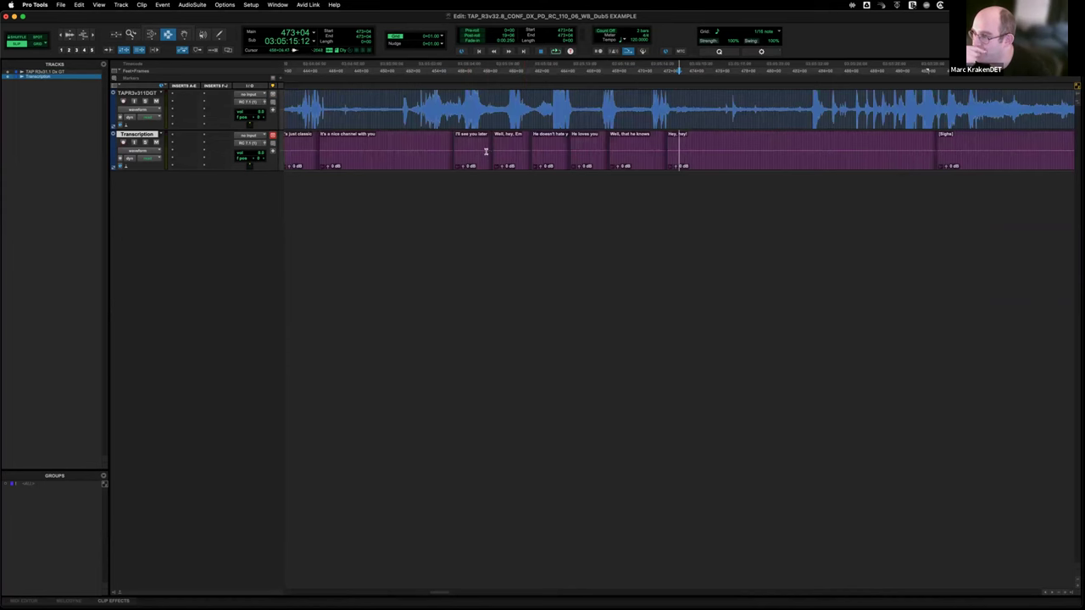
pyautogui.press('super+bracketleft')
pyautogui.press('super+2')
pyautogui.press('super+2')
pyautogui.press('super+bracketleft')
pyautogui.press('super+bracketleft')
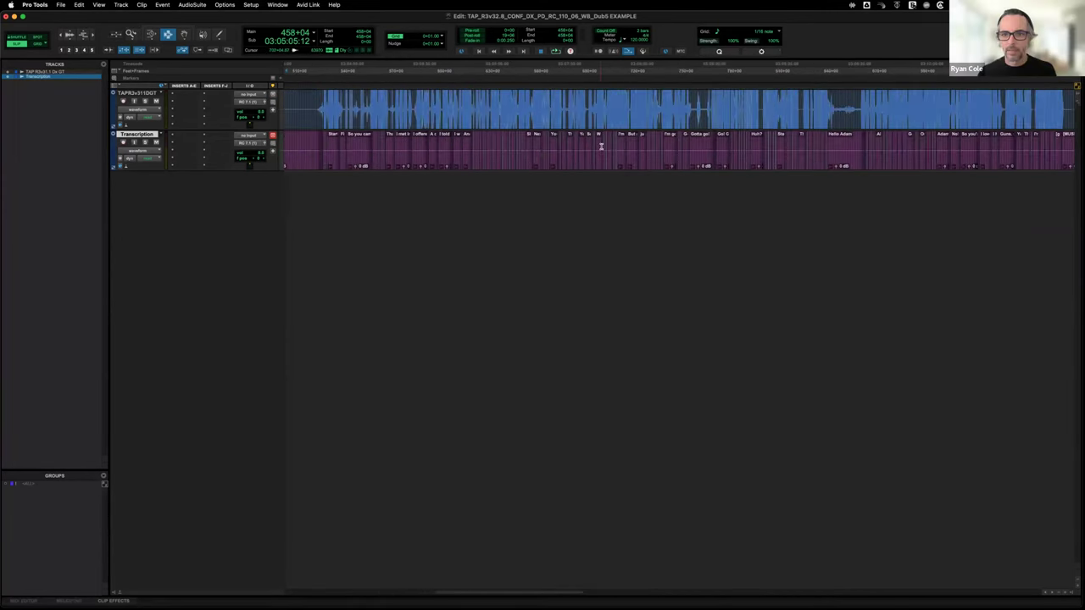
# Step: Delete the long [Music] clip that runs past the end of the guide from the Transcription track
pyautogui.press('super+bracketleft')
pyautogui.click(729, 147)
pyautogui.press('r')
pyautogui.press('r')
pyautogui.press('r')
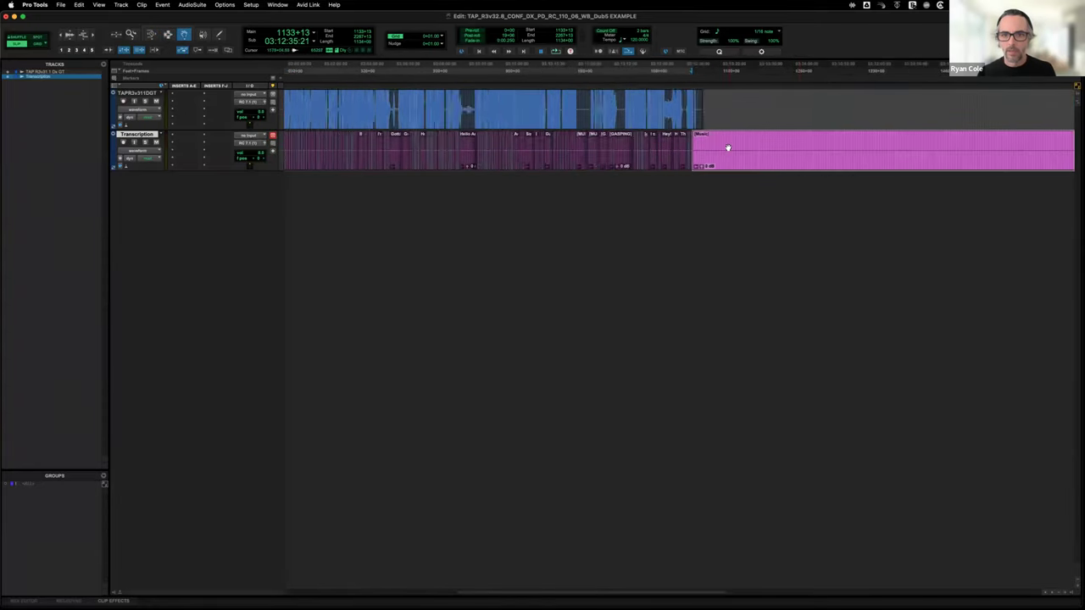
pyautogui.press('F7')
pyautogui.click(568, 128)
pyautogui.press('t')
pyautogui.scroll(3, 559, 144)
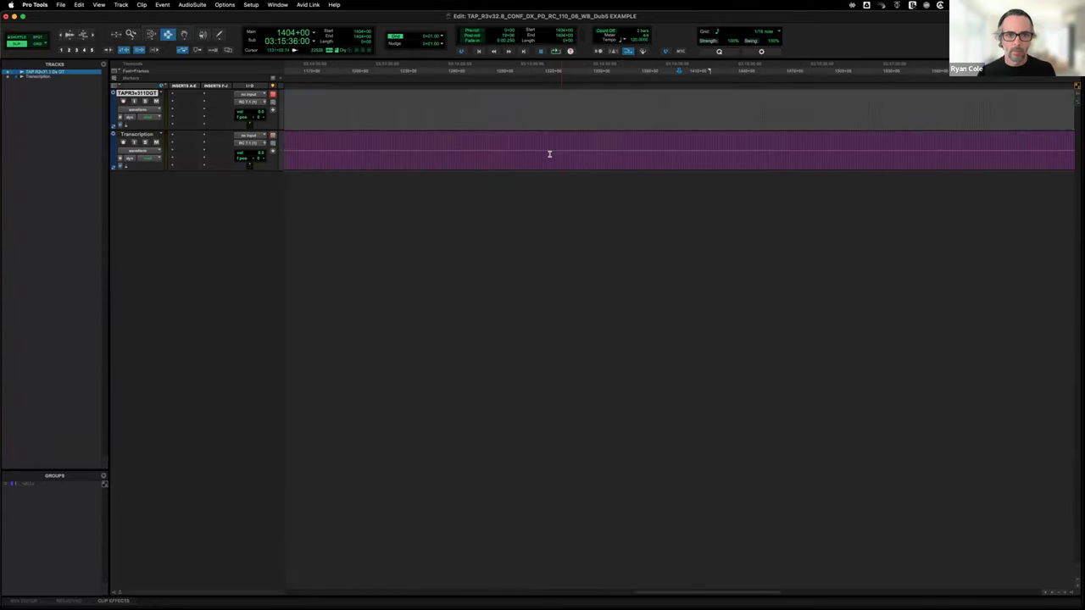
pyautogui.press('F8')
pyautogui.click(485, 152)
pyautogui.press('Delete')
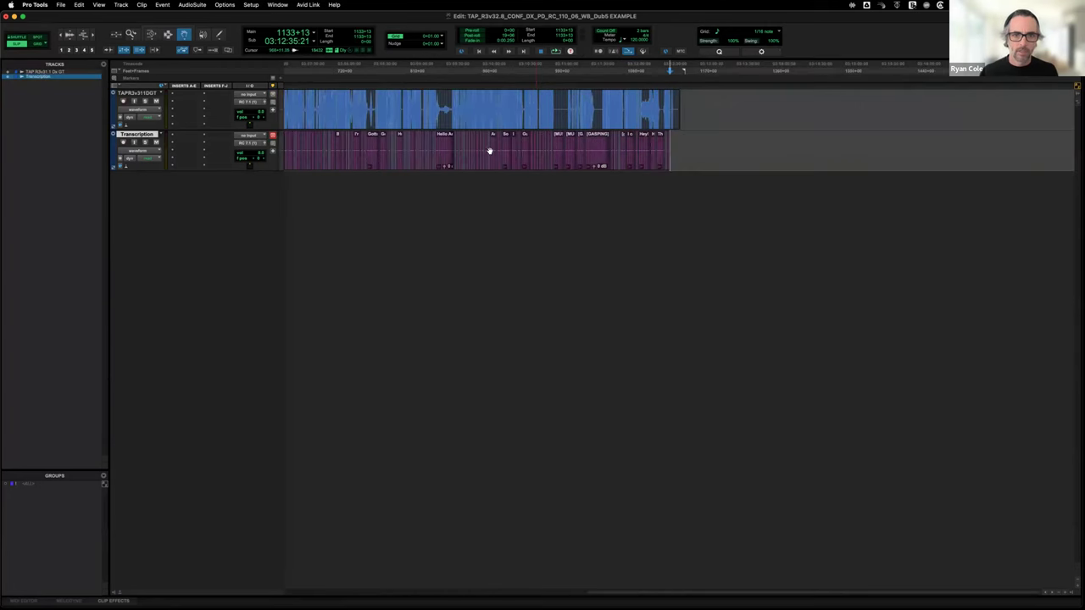
# Step: Review the remaining phrase clips near the end of the reel against the guide waveform
pyautogui.press('F7')
pyautogui.scroll(3, 640, 141)
pyautogui.hscroll(-15, 763, 146)
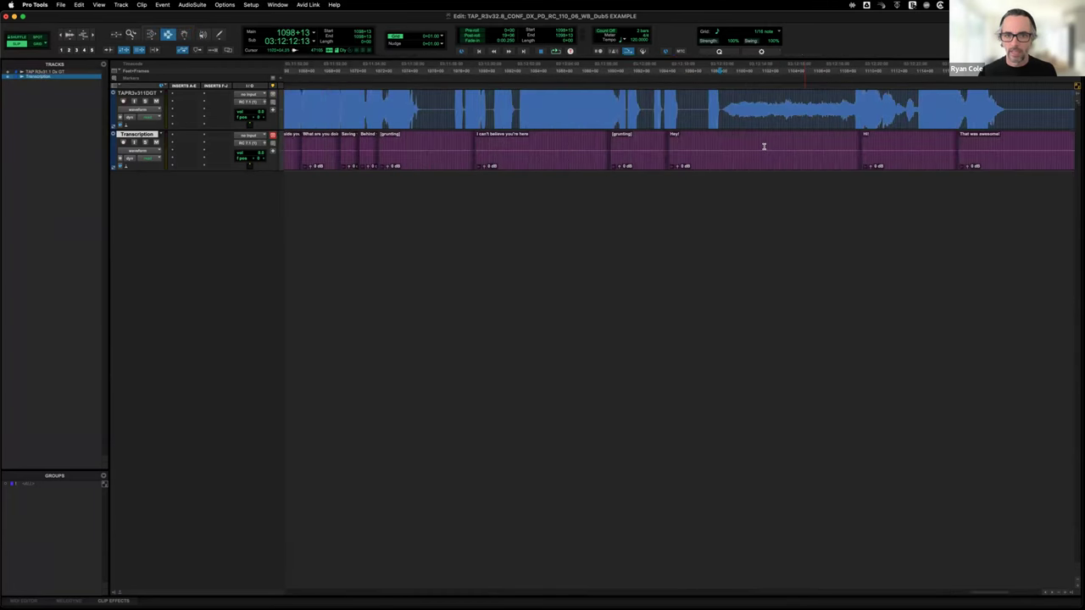
pyautogui.hscroll(-3, 576, 265)
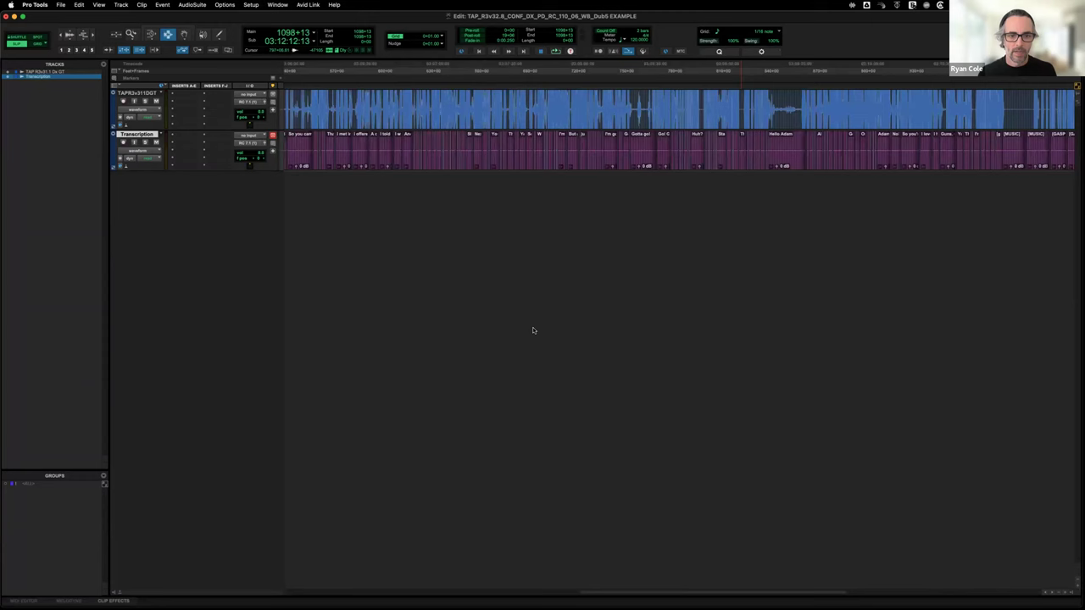
# Step: Switch to Kraken, search the transcribed phrases for "Adam", and locate each matching phrase in the waveform
pyautogui.press('super+Tab')
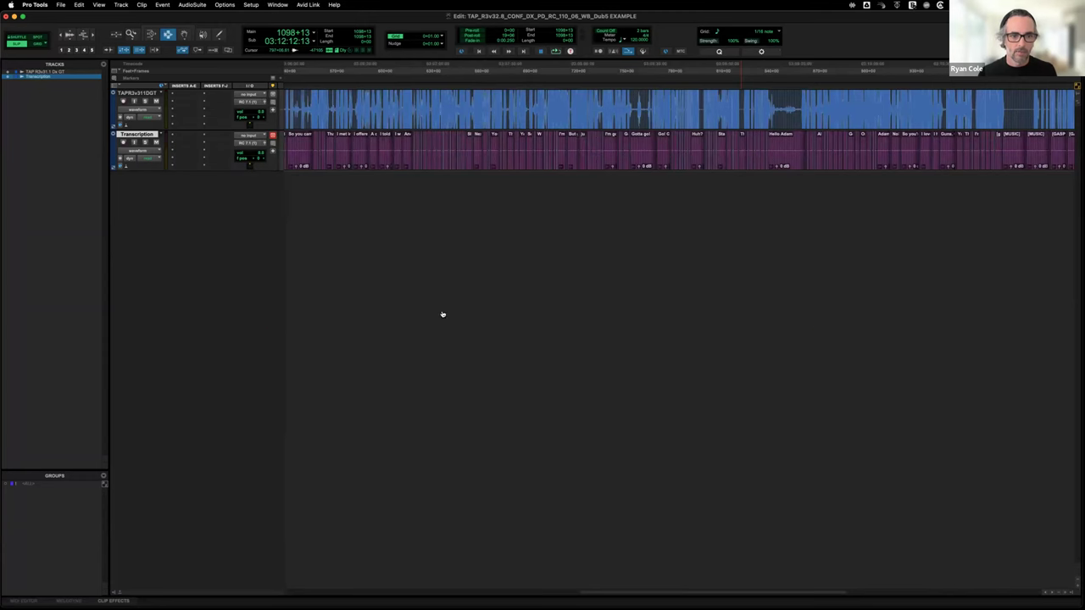
pyautogui.press('super+Tab')
pyautogui.press('super+Tab')
pyautogui.press('super+Tab')
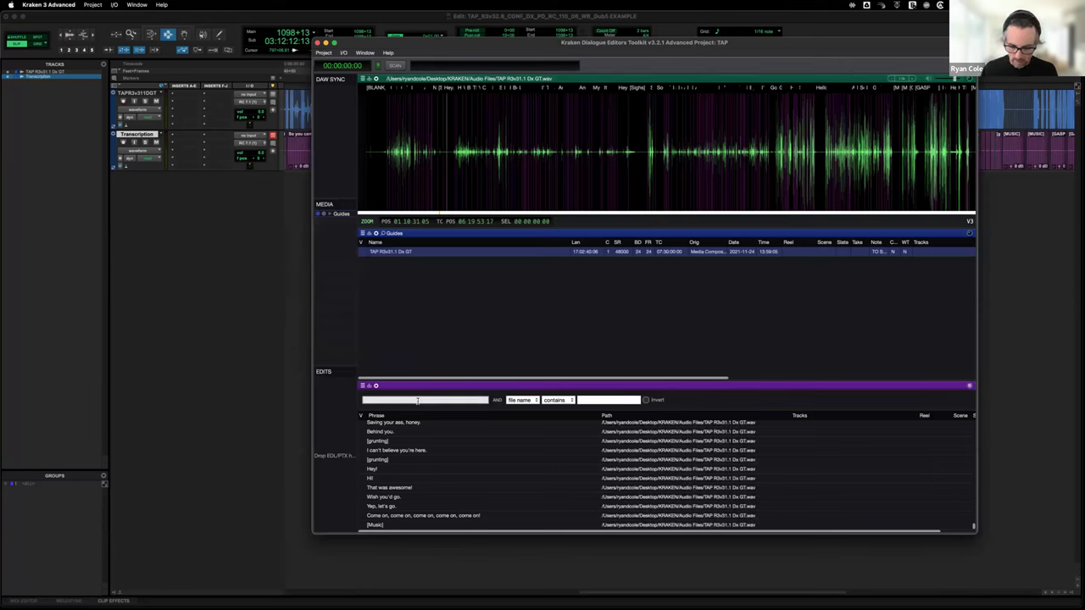
pyautogui.click(417, 400)
pyautogui.write('Adam')
pyautogui.click(415, 425)
pyautogui.click(414, 443)
pyautogui.click(414, 453)
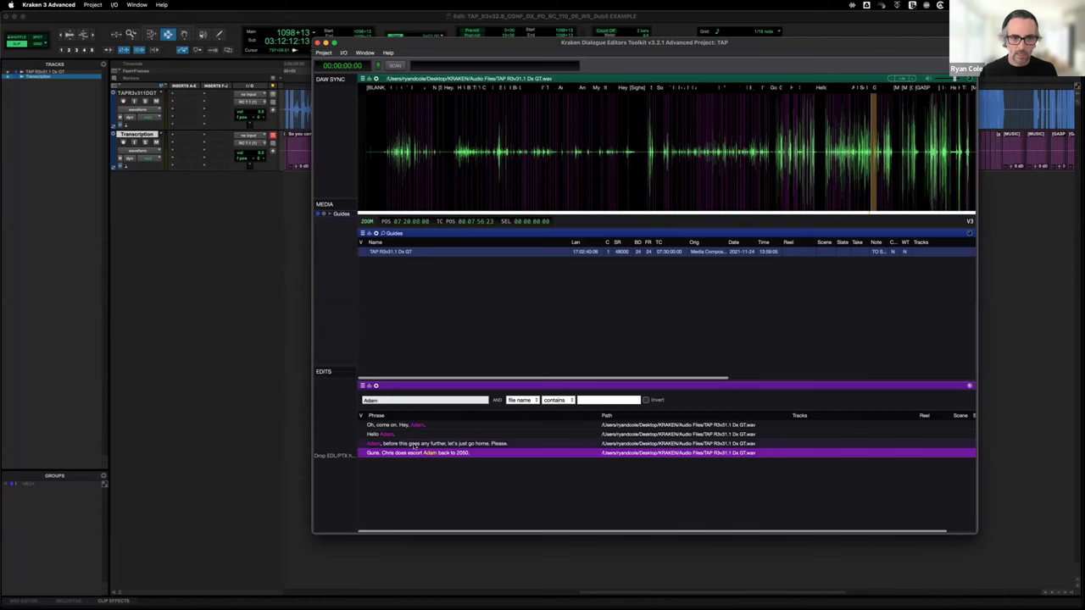
pyautogui.click(415, 444)
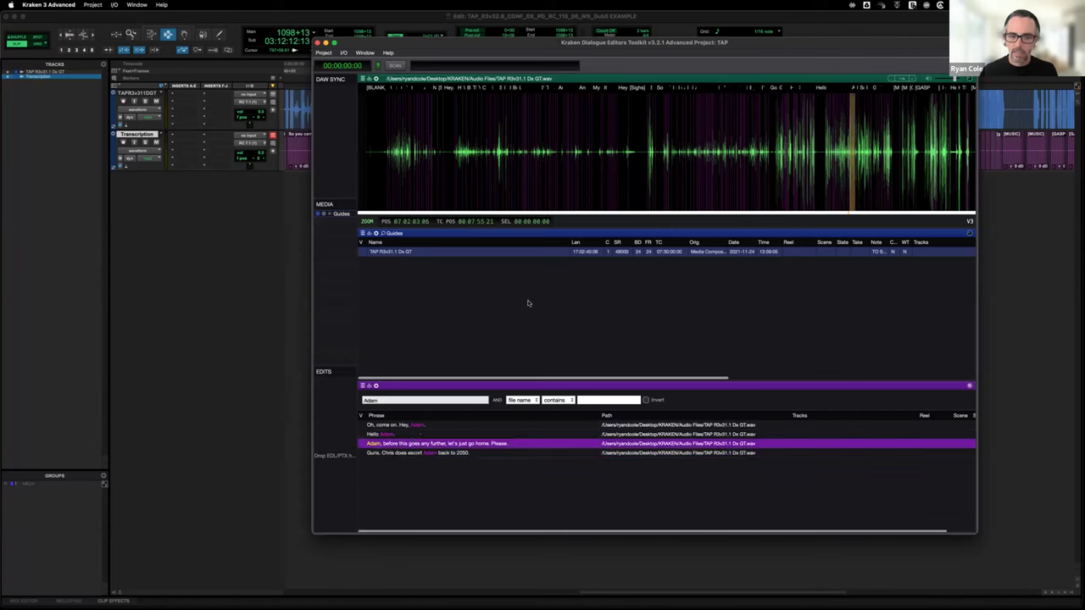
pyautogui.click(445, 425)
pyautogui.click(441, 433)
# Step: Search the transcribed phrases for "awesome" and locate the match in the waveform
pyautogui.doubleClick(437, 400)
pyautogui.write('awesome')
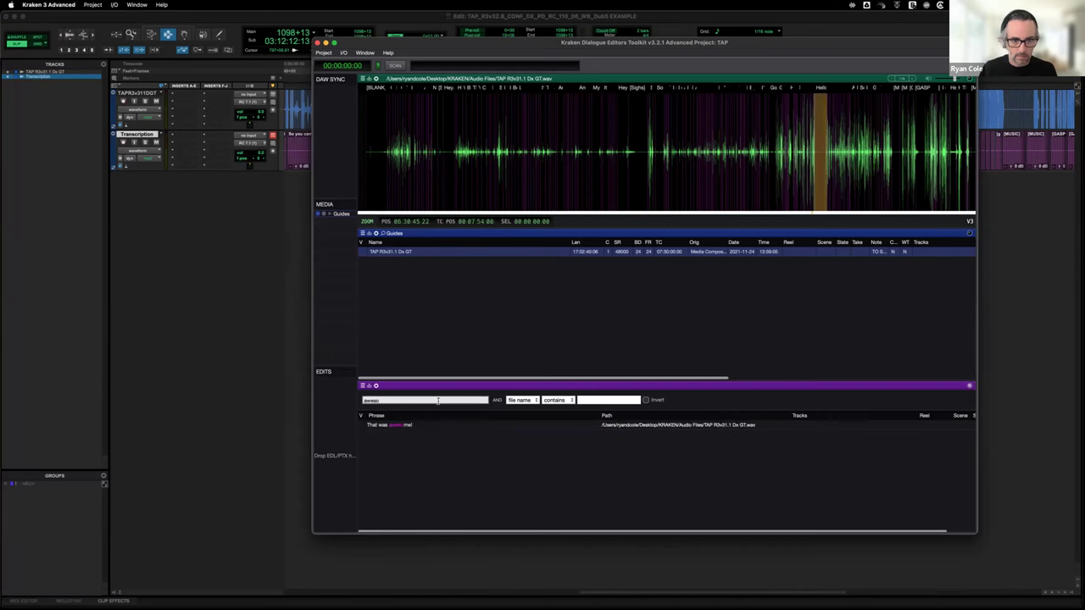
pyautogui.click(390, 425)
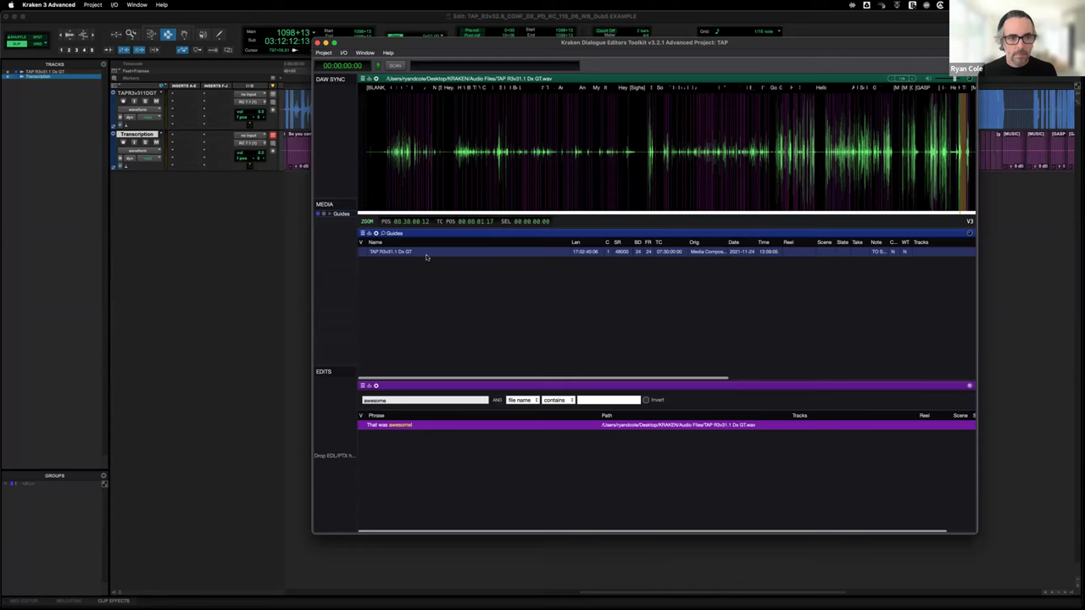
# Step: Switch back to Pro Tools and examine the beginning of the Transcription track
pyautogui.click(266, 225)
pyautogui.click(341, 141)
pyautogui.press('r')
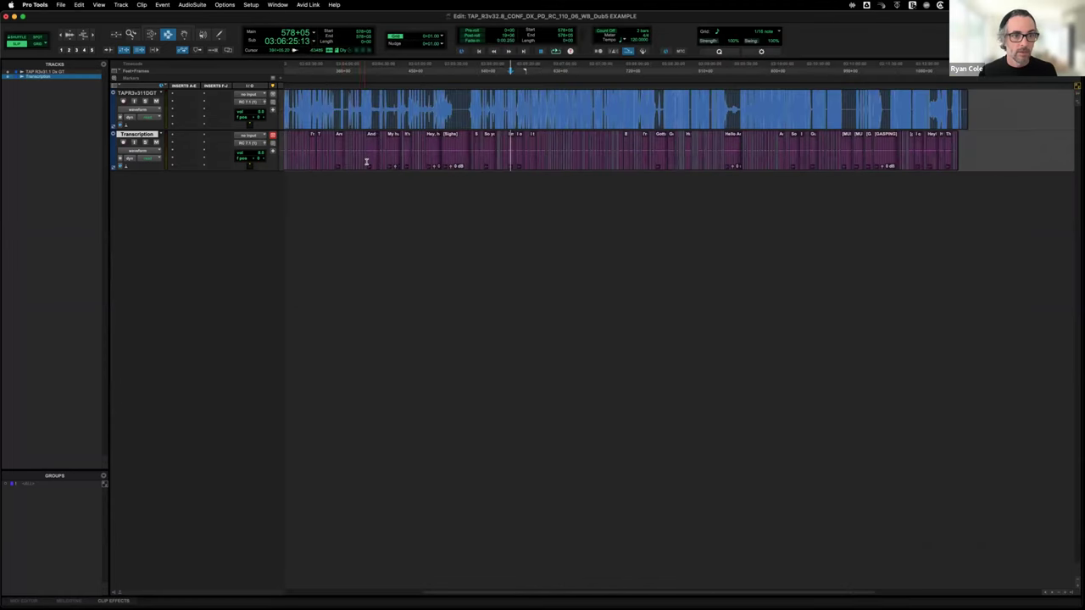
pyautogui.press('r')
pyautogui.click(297, 137)
pyautogui.press('t')
pyautogui.press('t')
pyautogui.press('t')
pyautogui.press('t')
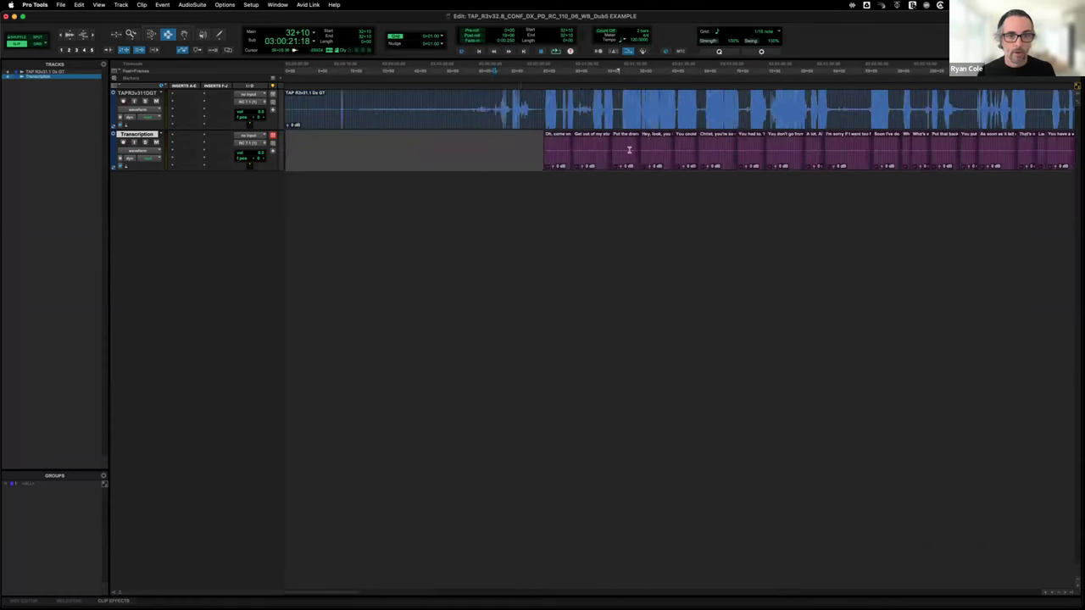
pyautogui.press('t')
# Step: View the name and clip info of the first phrase clip, "Oh, come on. Hey, Adam", without changing them
pyautogui.click(760, 146)
pyautogui.press('t')
pyautogui.press('t')
pyautogui.click(796, 149)
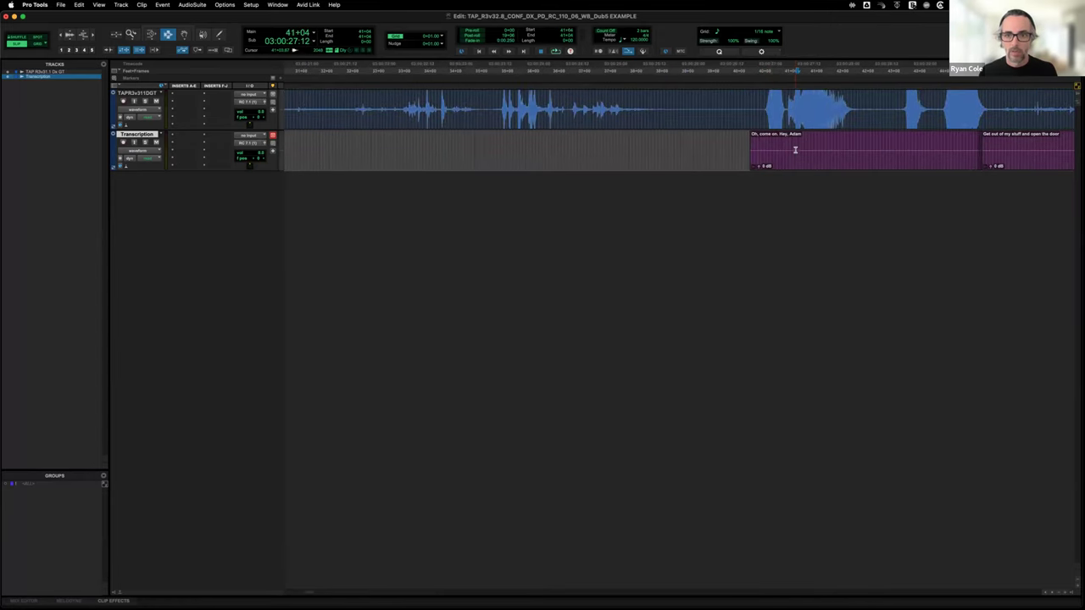
pyautogui.hscroll(3, 806, 138)
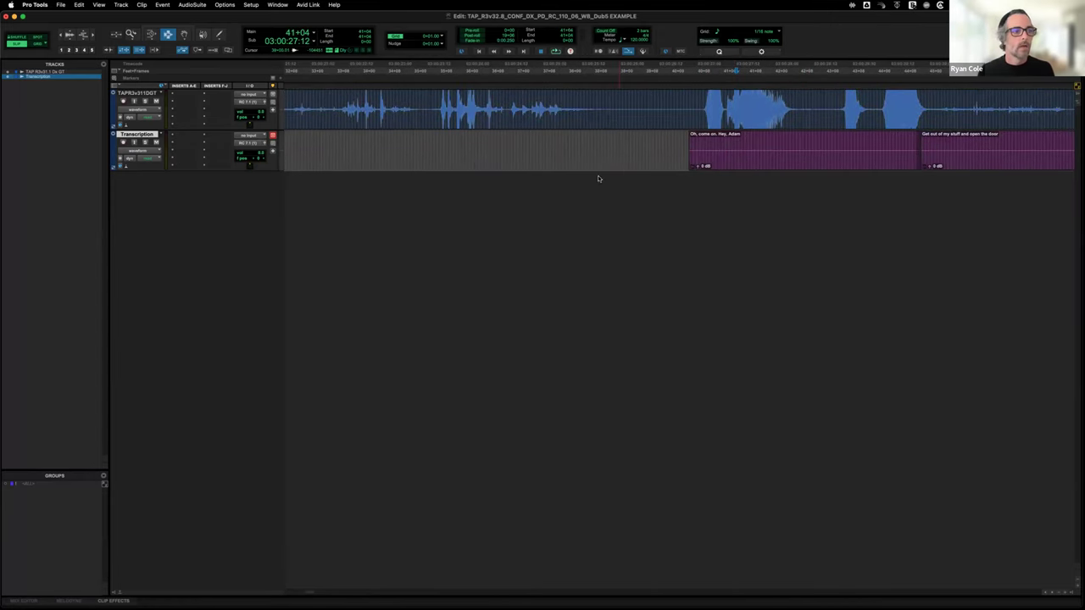
pyautogui.press('super+bracketleft')
pyautogui.doubleClick(697, 151)
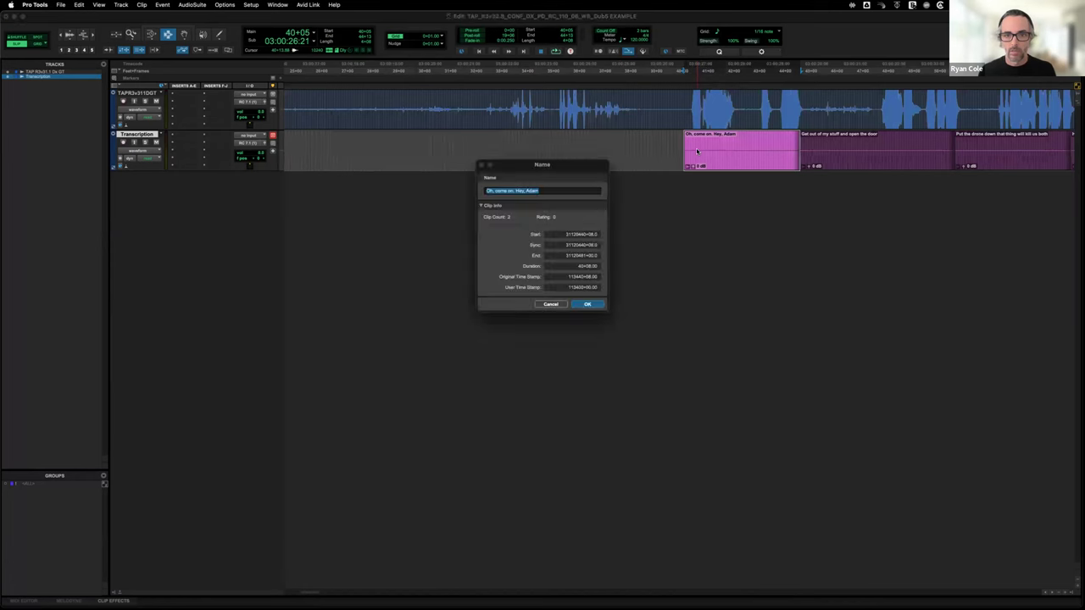
pyautogui.click(551, 304)
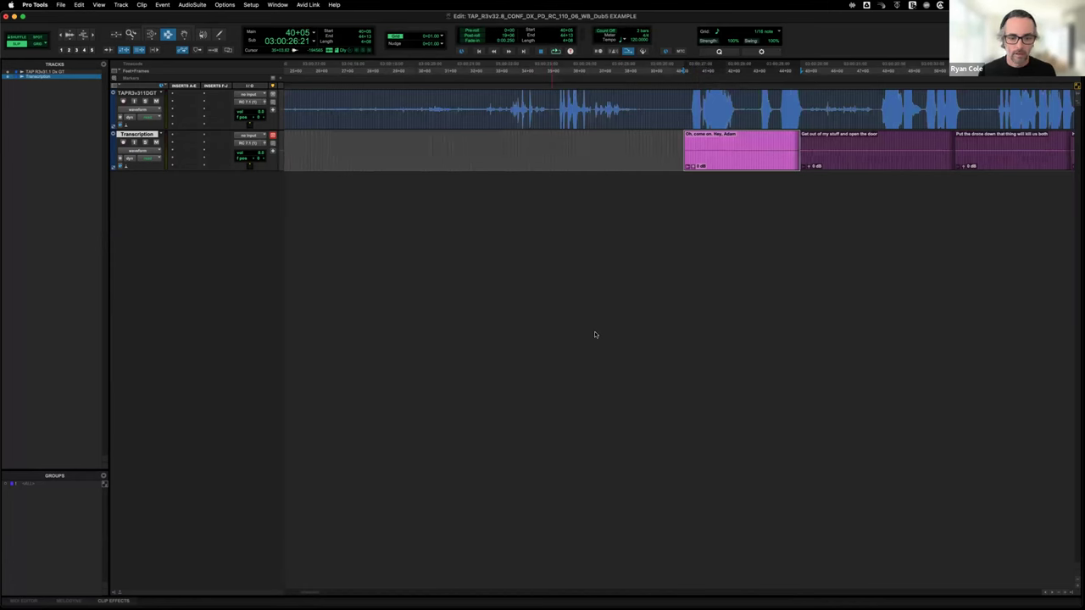
# Step: Show the clip list beside the timeline and widen it so the phrase names can be read
pyautogui.click(841, 137)
pyautogui.press('super+bracketleft')
pyautogui.press('super+bracketleft')
pyautogui.press('super+bracketleft')
pyautogui.press('super+bracketleft')
pyautogui.press('super+bracketleft')
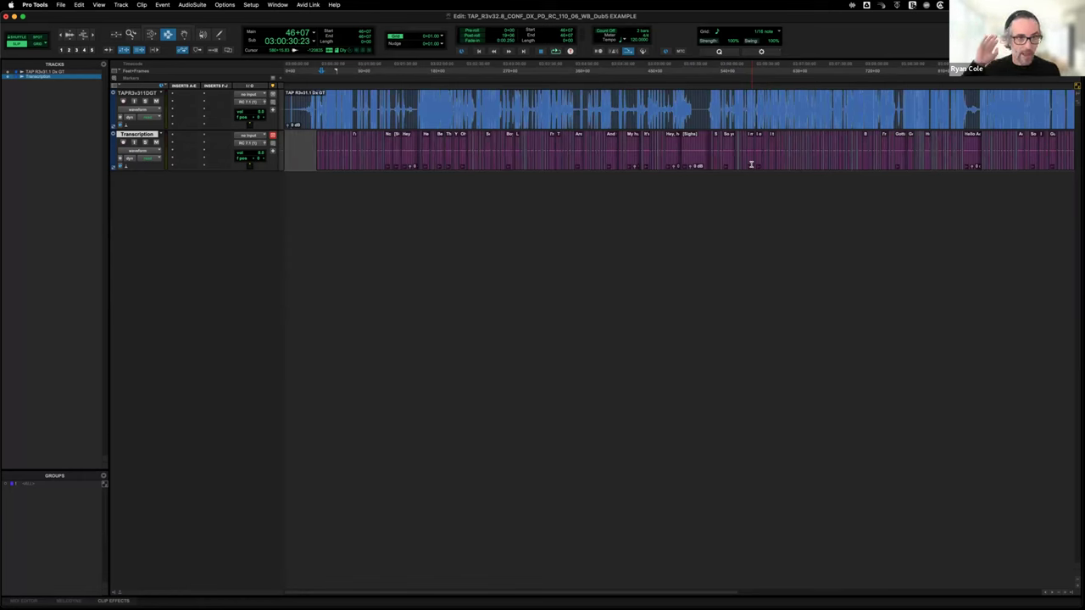
pyautogui.click(1072, 593)
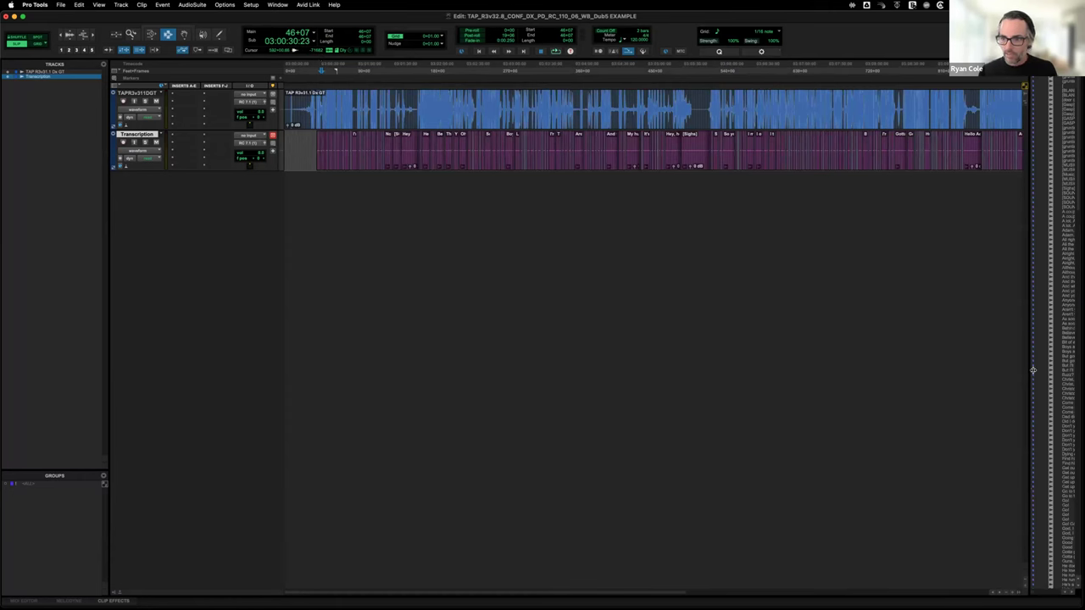
pyautogui.moveTo(1032, 371); pyautogui.dragTo(941, 368)
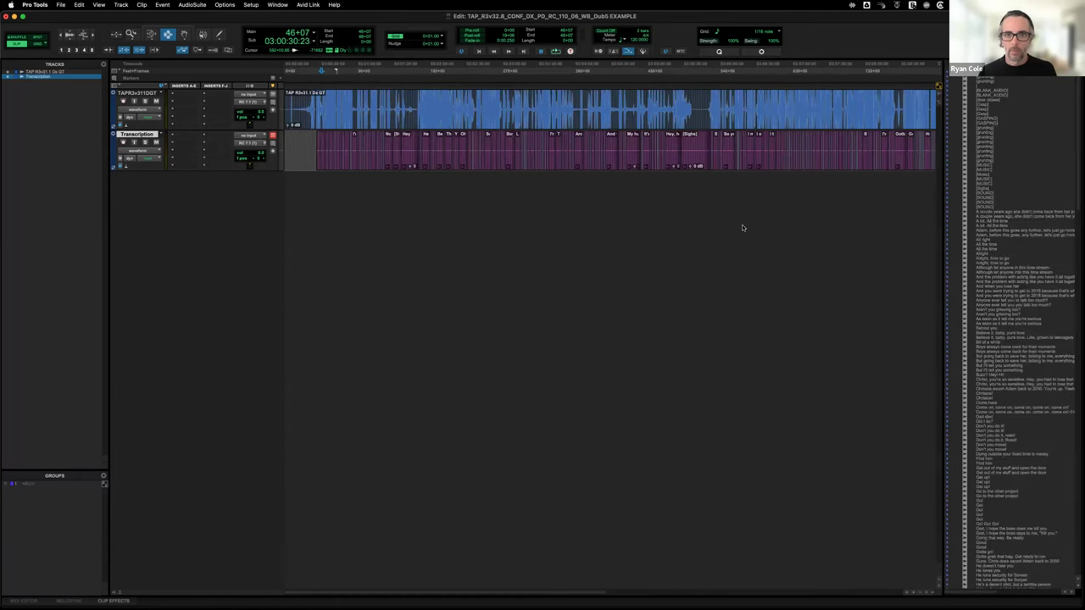
# Step: Find clips by the name "adam" in the clip list
pyautogui.press('super+shift+f')
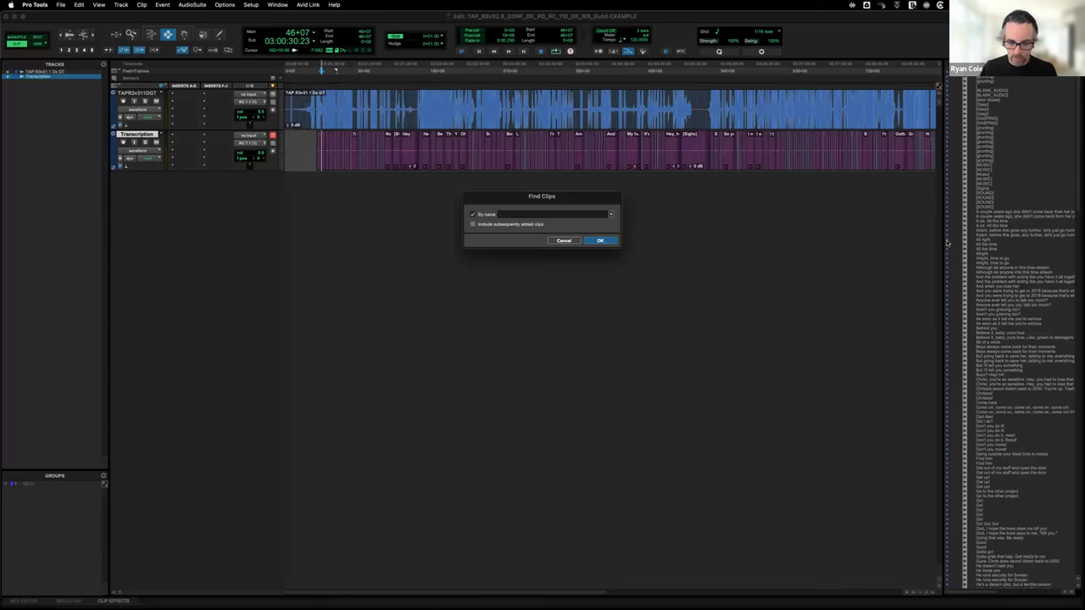
pyautogui.write('adam')
pyautogui.press('Return')
# Step: Select the "Hello Adam" entries in the clip list to locate them on the timeline
pyautogui.click(988, 90)
pyautogui.press('t')
pyautogui.press('t')
pyautogui.press('t')
pyautogui.click(997, 94)
pyautogui.press('r')
pyautogui.press('r')
pyautogui.press('r')
pyautogui.press('r')
# Step: Select the "Guns. Chris does escort Adam back to 2050" clip from the list and view its place in the whole reel
pyautogui.click(1000, 85)
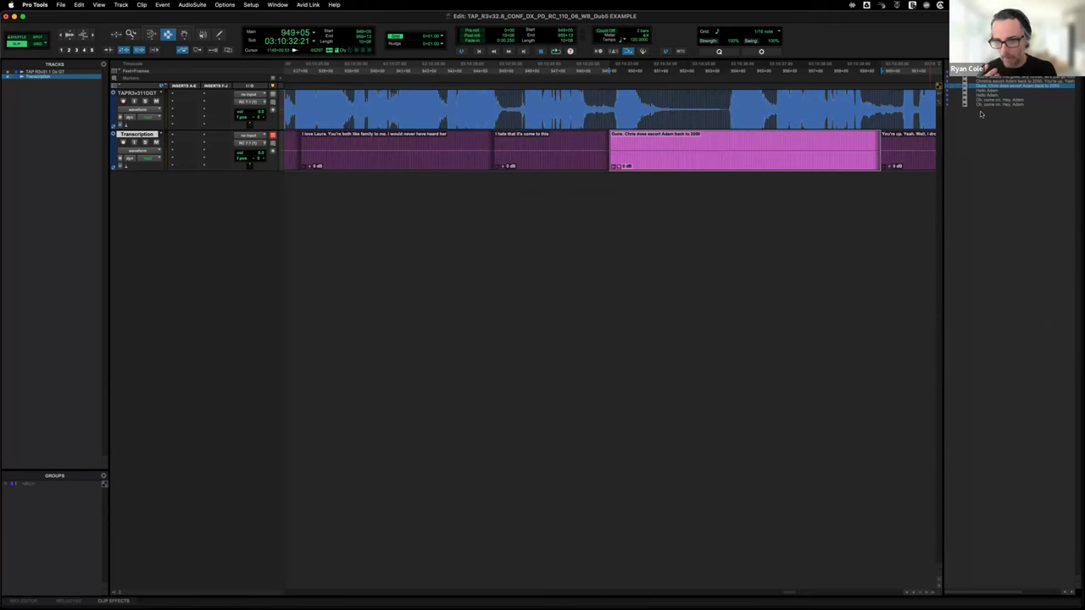
pyautogui.press('r')
pyautogui.press('r')
pyautogui.press('r')
pyautogui.press('r')
pyautogui.press('r')
pyautogui.press('r')
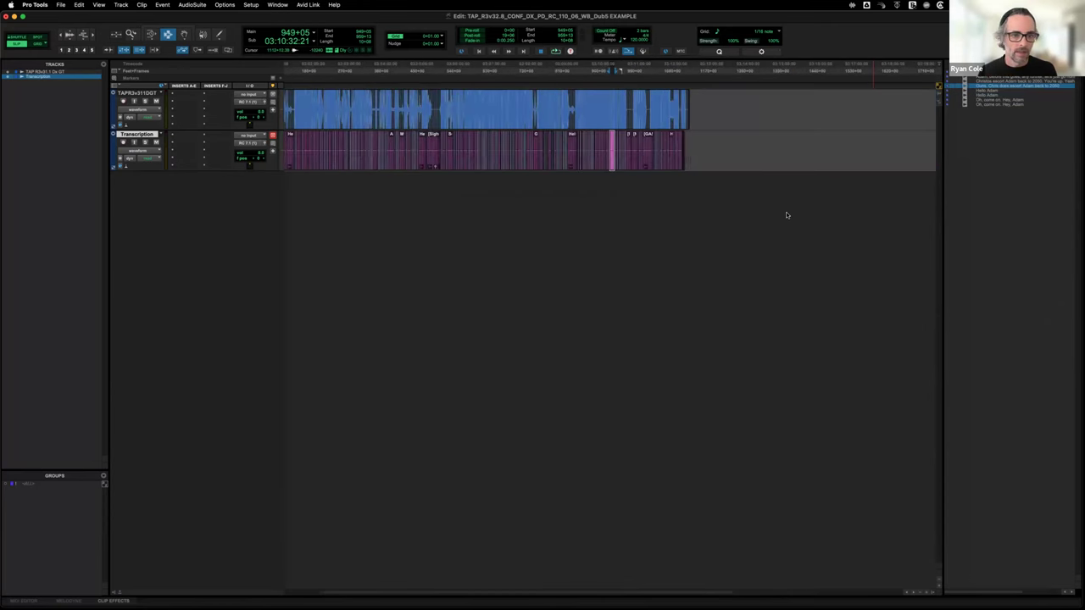
pyautogui.press('t')
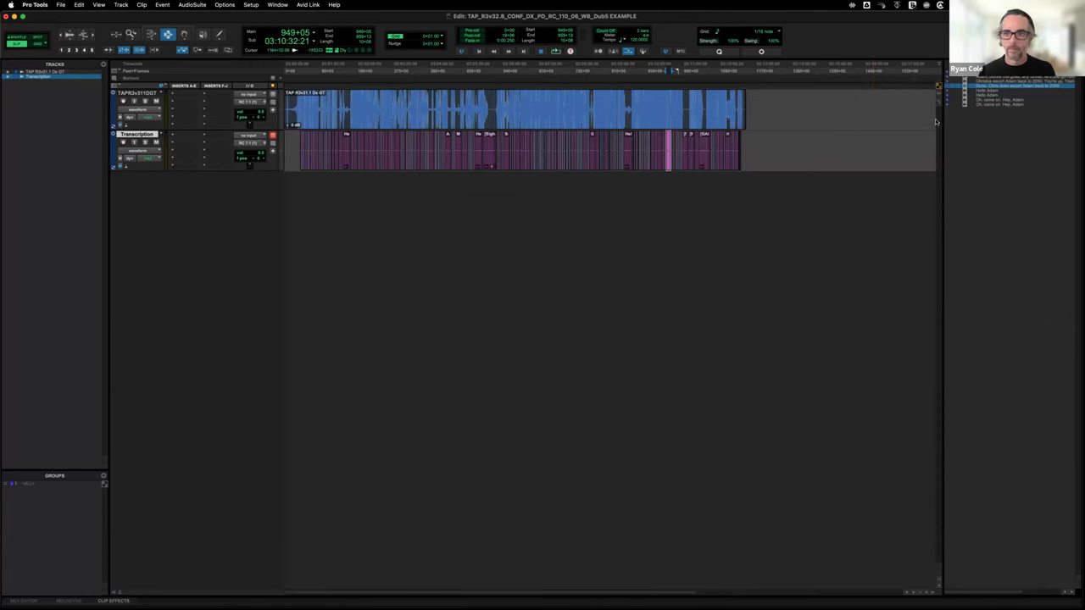
# Step: Zoom in on the opening phrases of the Transcription track, just after the start of the reel
pyautogui.click(343, 147)
pyautogui.press('t')
pyautogui.press('t')
pyautogui.press('t')
pyautogui.press('t')
pyautogui.hscroll(-10, 543, 156)
pyautogui.click(545, 156)
pyautogui.press('r')
# Step: Switch to Kraken and show the "That was awesome!" phrase in the guide track's waveform
pyautogui.press('super+Tab')
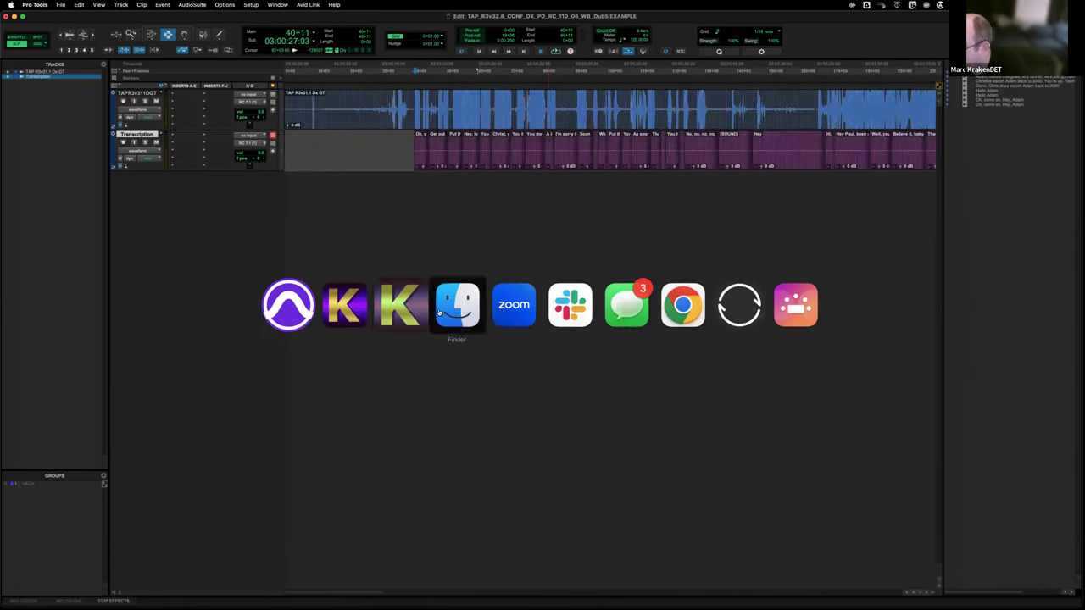
pyautogui.press('super+Tab')
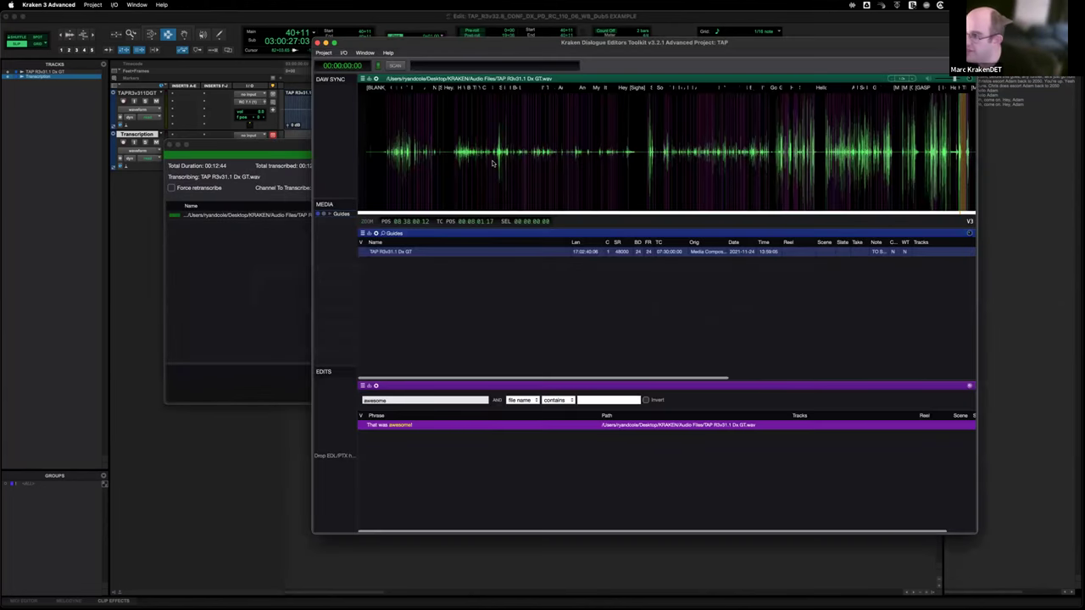
pyautogui.click(500, 144)
pyautogui.press('t')
pyautogui.press('t')
pyautogui.press('t')
pyautogui.press('t')
pyautogui.click(627, 144)
pyautogui.click(463, 426)
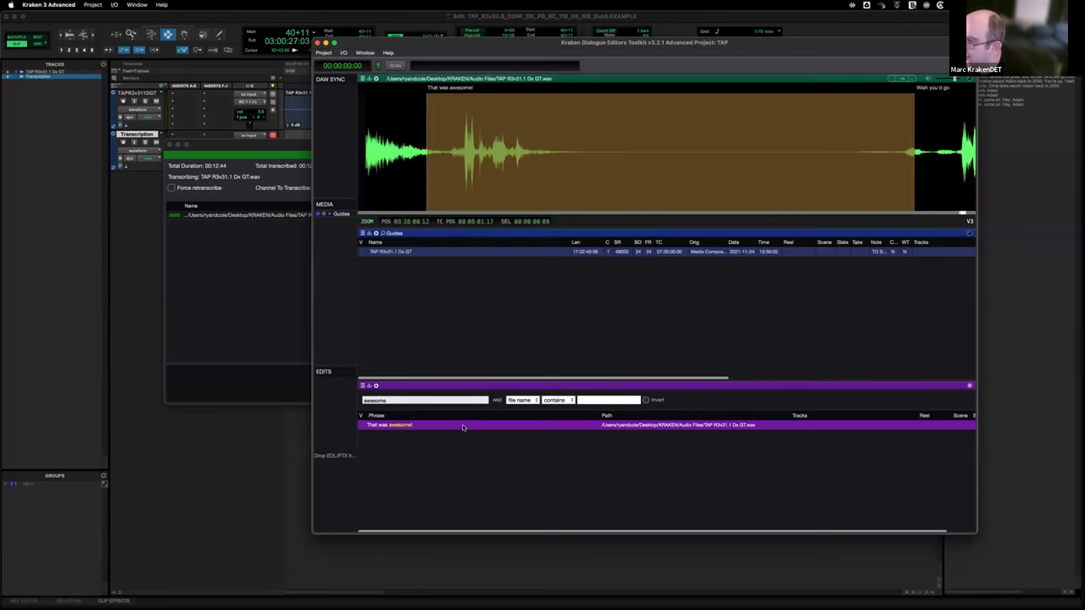
# Step: Search the transcribed phrases for "That" and for "Hey," by picking each word from the transcript above the waveform
pyautogui.click(463, 160)
pyautogui.click(461, 176)
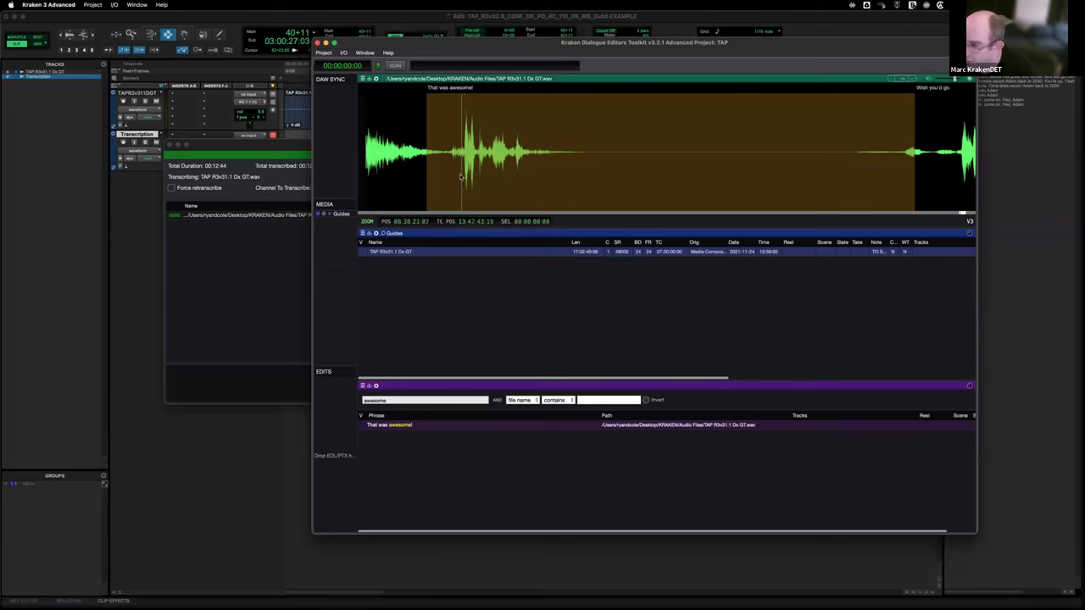
pyautogui.click(454, 172)
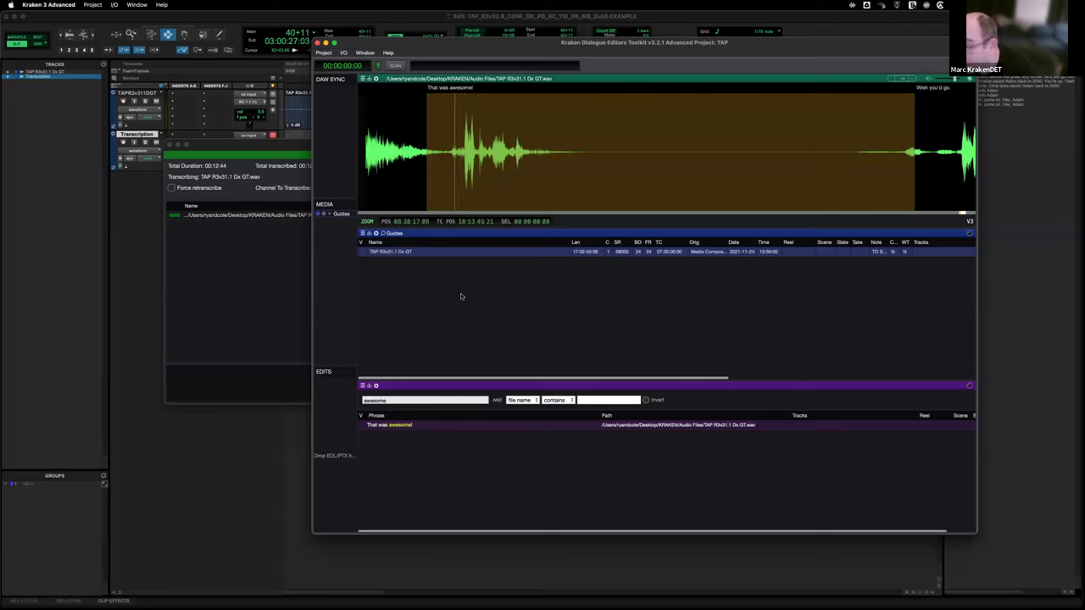
pyautogui.click(433, 93)
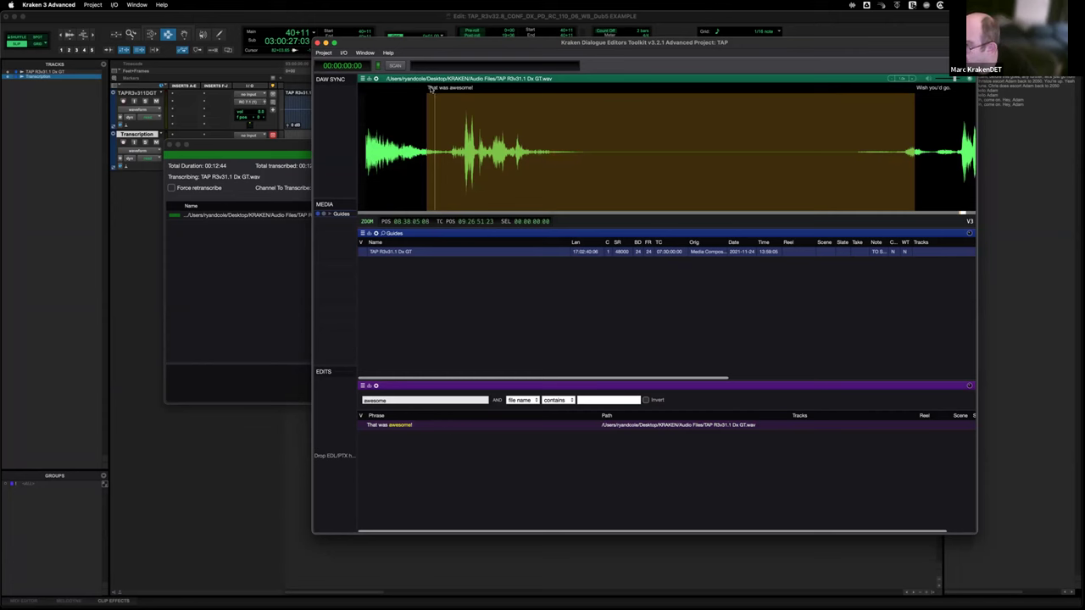
pyautogui.doubleClick(430, 90)
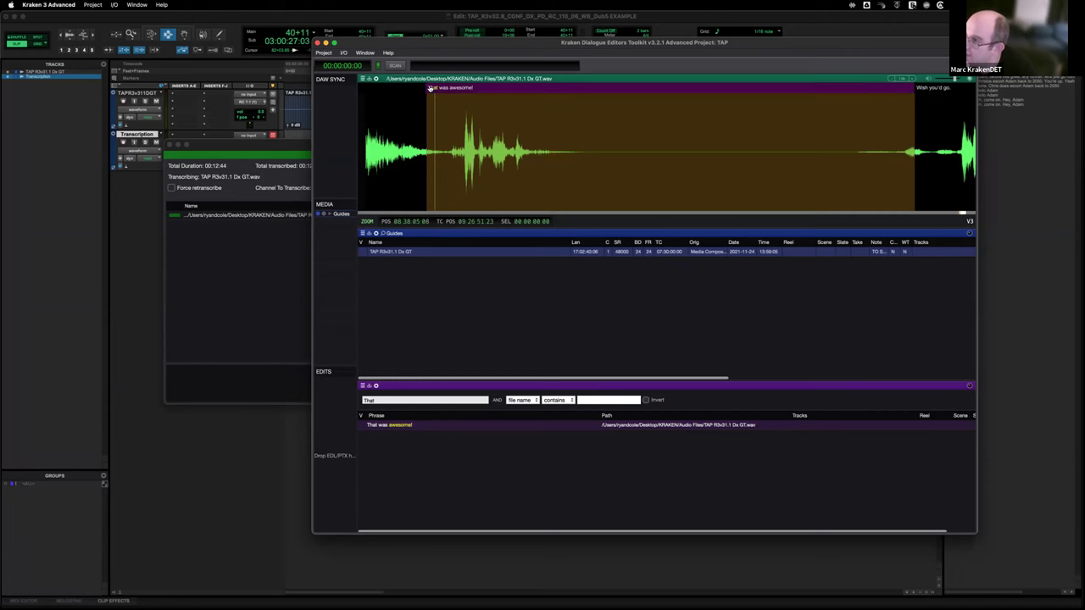
pyautogui.scroll(3, 697, 104)
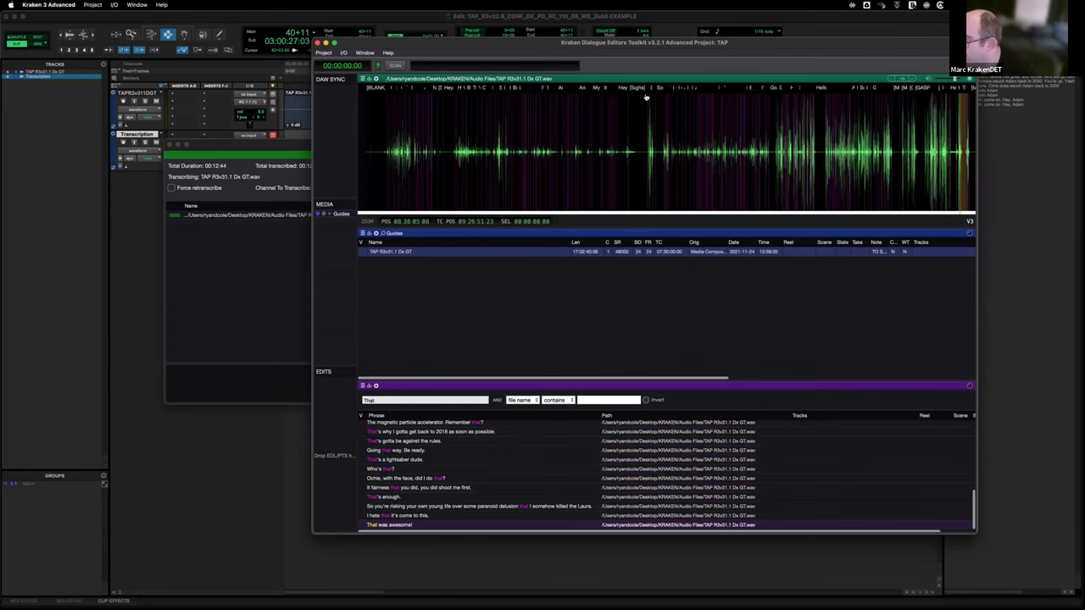
pyautogui.click(623, 88)
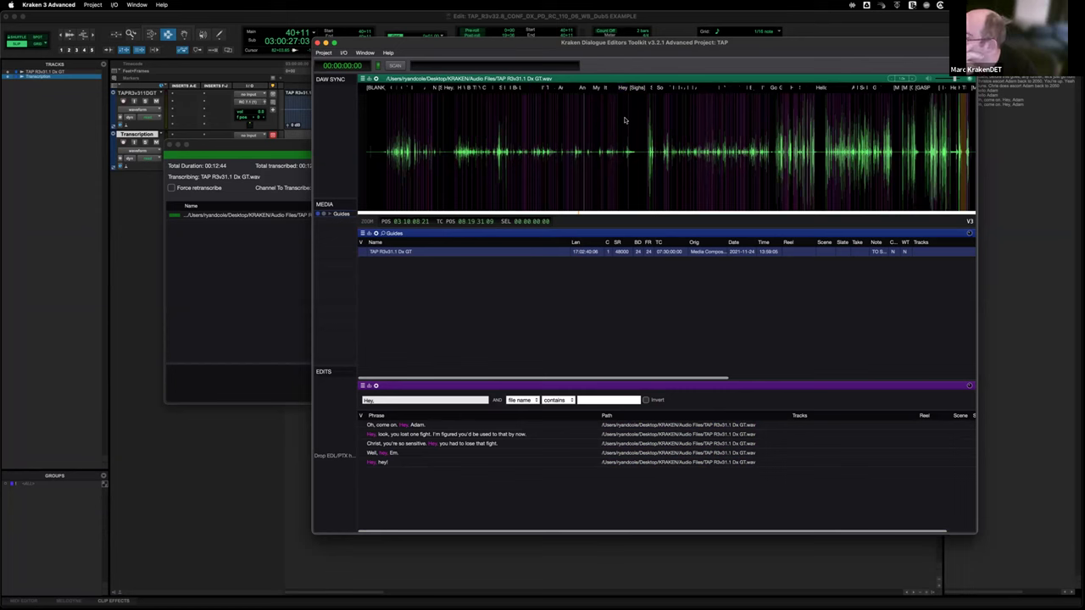
# Step: Search the phrases for "acting", "he", "needs" and "with", picking each word from the transcript lines near the reel's middle
pyautogui.scroll(-2, 624, 121)
pyautogui.scroll(5, 625, 121)
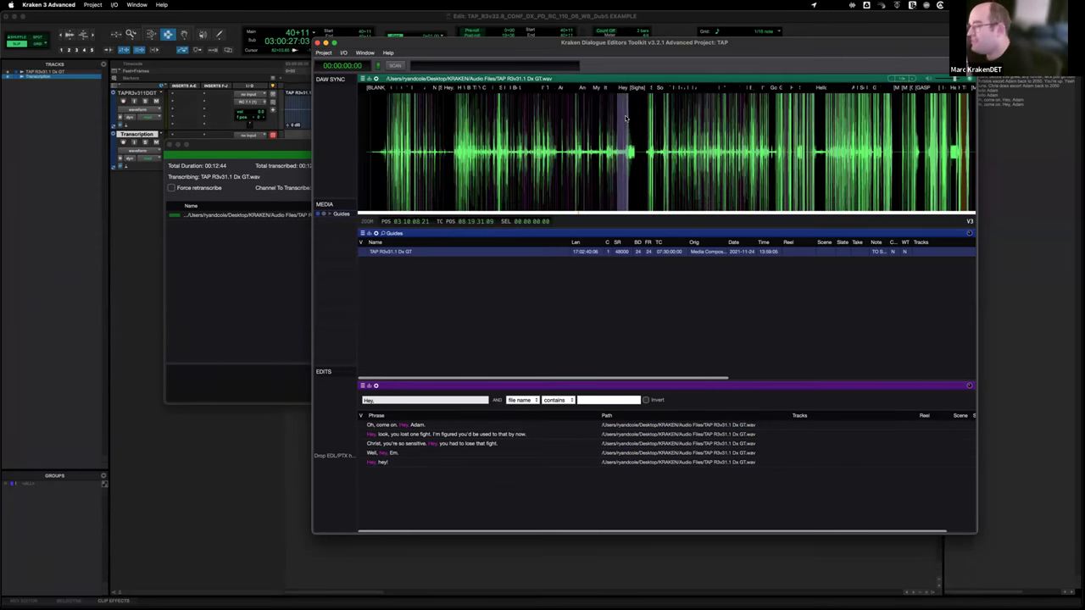
pyautogui.scroll(5, 625, 119)
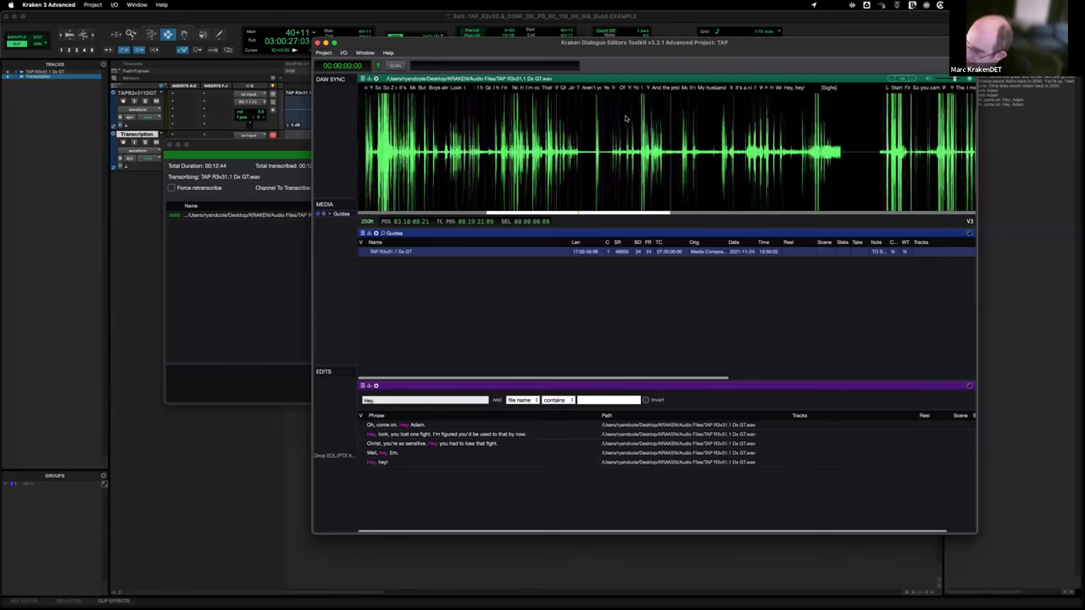
pyautogui.scroll(2, 608, 107)
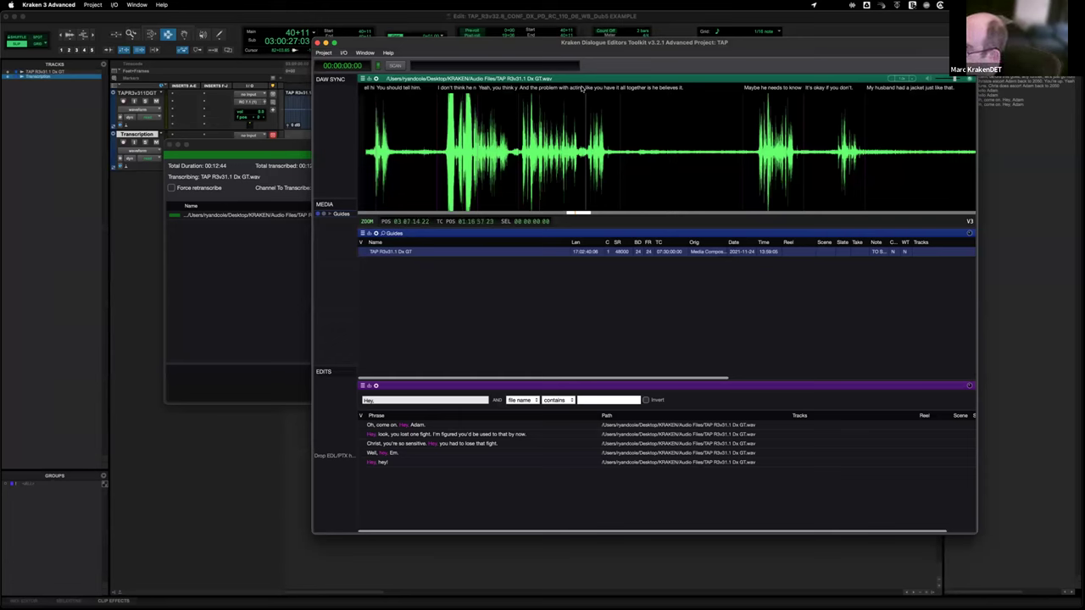
pyautogui.click(579, 89)
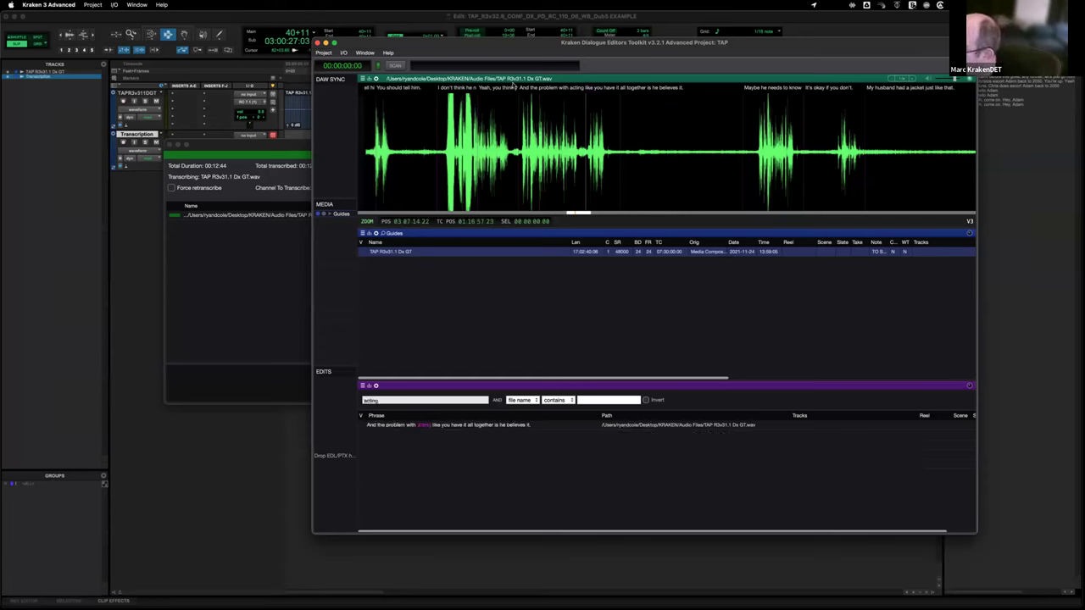
pyautogui.click(464, 88)
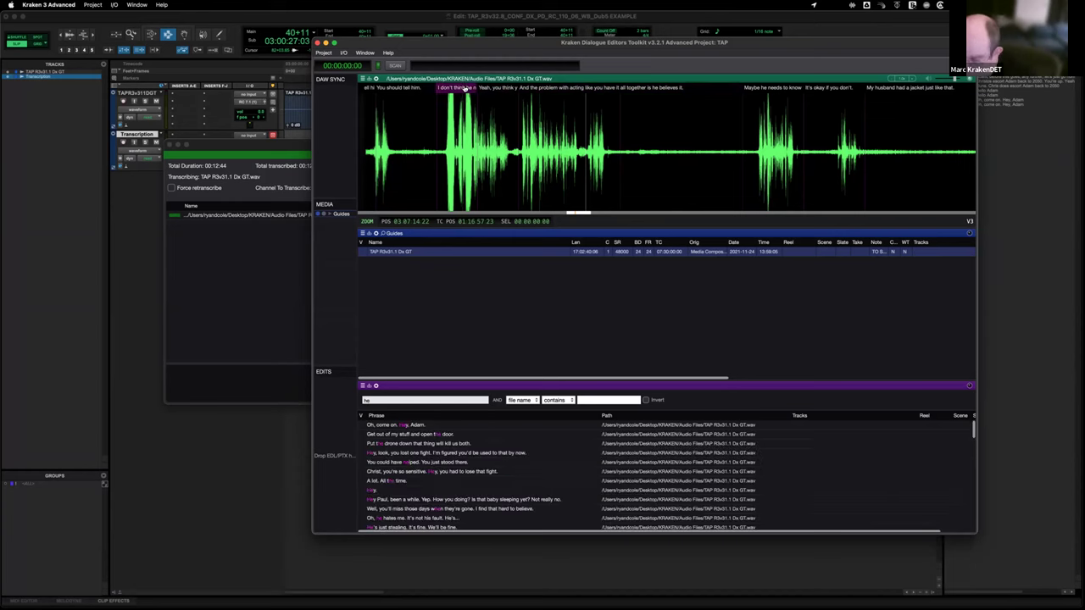
pyautogui.click(768, 89)
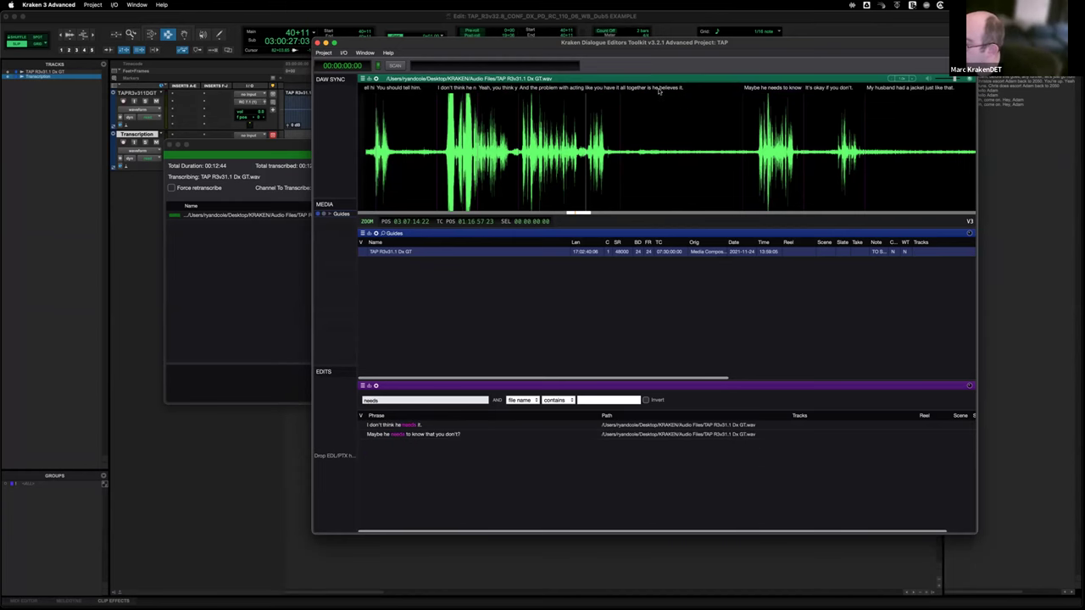
pyautogui.click(432, 91)
pyautogui.click(561, 92)
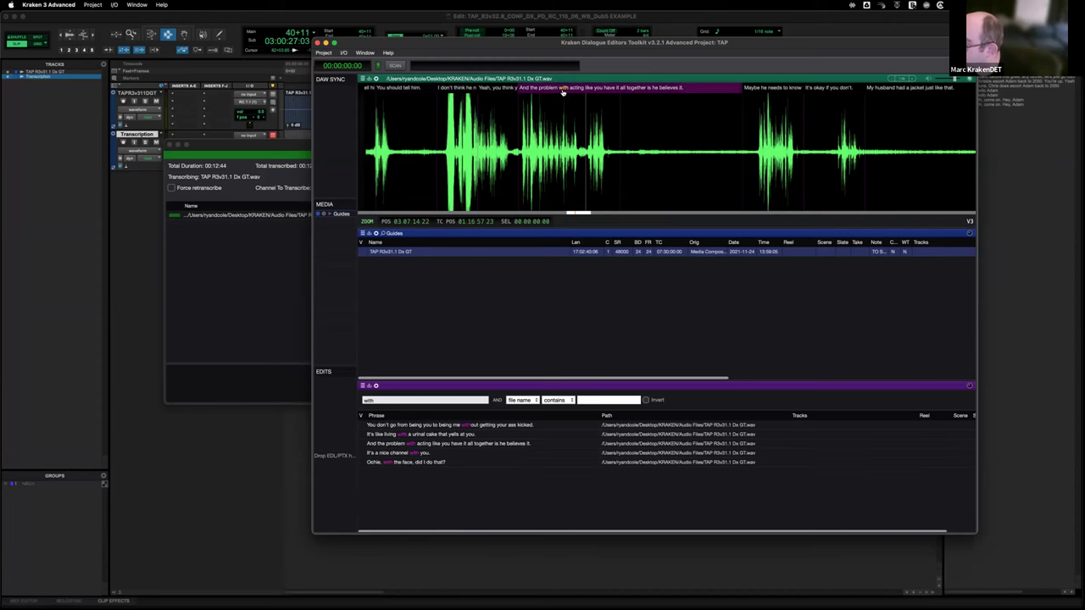
# Step: Search the phrases for "think" and for "problem", picking each word from its transcript line
pyautogui.click(522, 89)
pyautogui.click(514, 89)
pyautogui.click(508, 89)
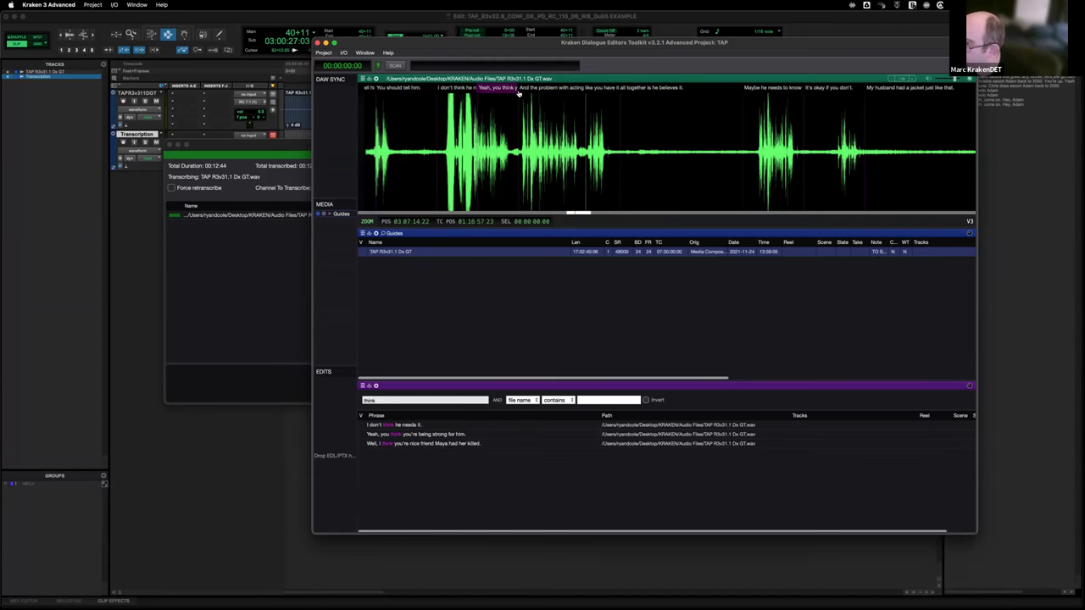
pyautogui.click(523, 89)
pyautogui.click(557, 89)
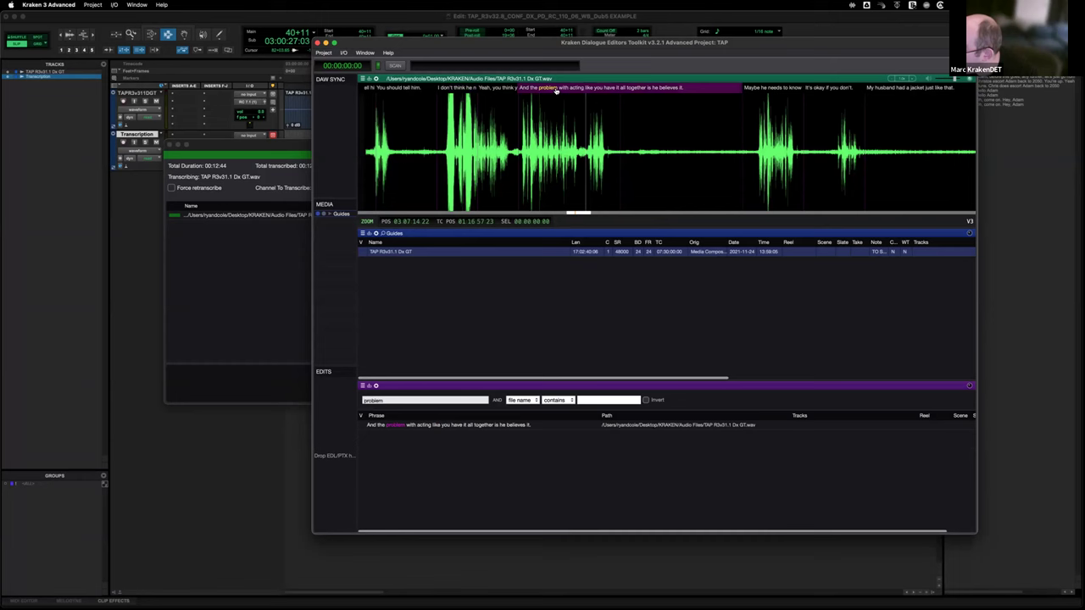
# Step: Try a multi-word phrase search, "don't. you if okay it's", gathered by sweeping across the transcript line
pyautogui.moveTo(585, 88); pyautogui.dragTo(808, 89)
pyautogui.click(814, 89)
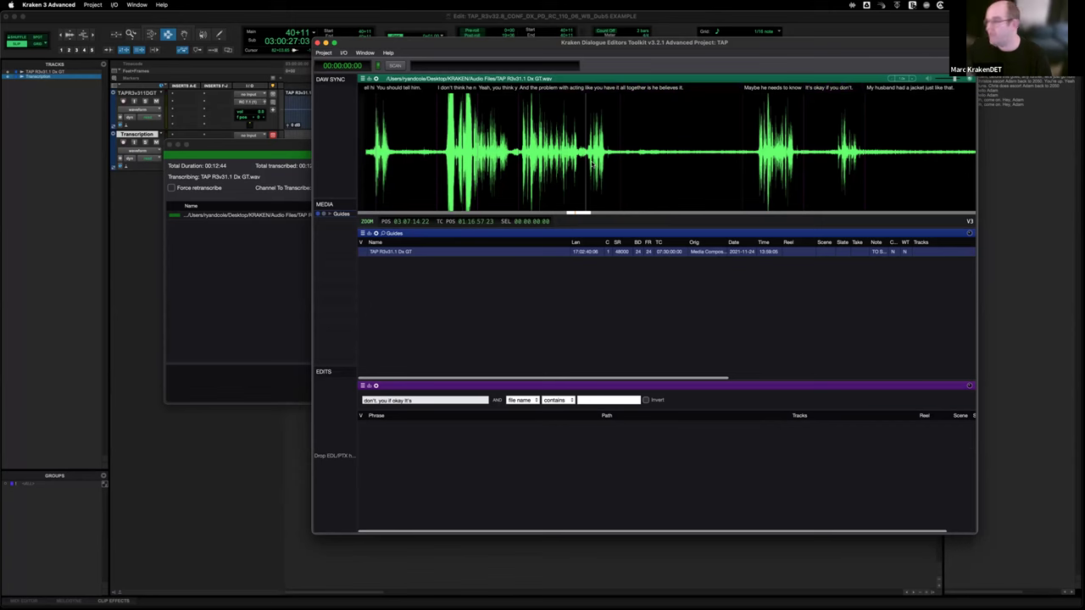
pyautogui.scroll(-10, 592, 165)
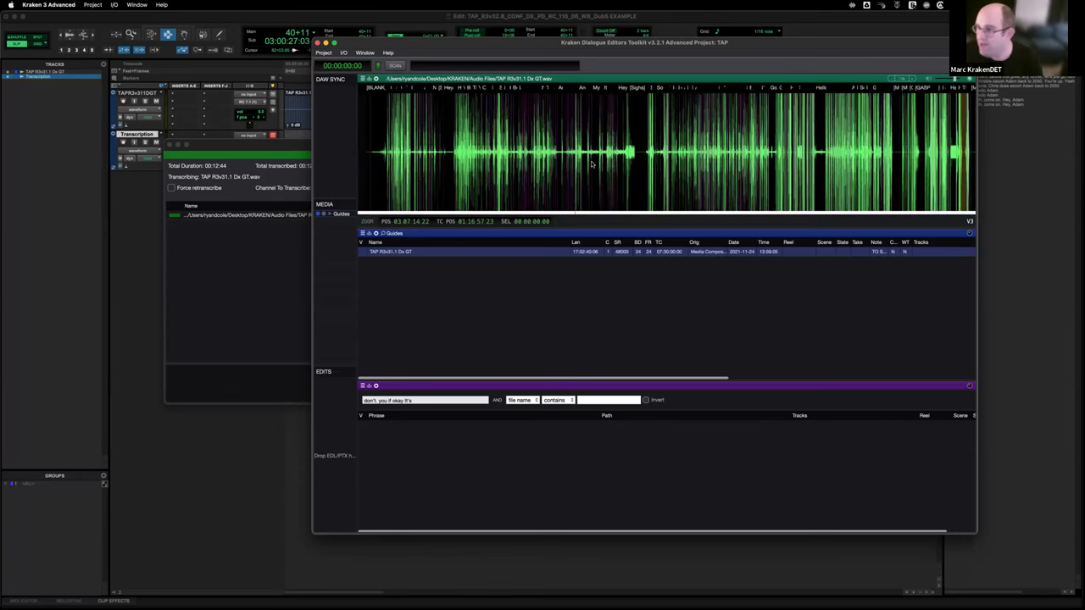
pyautogui.scroll(3, 592, 164)
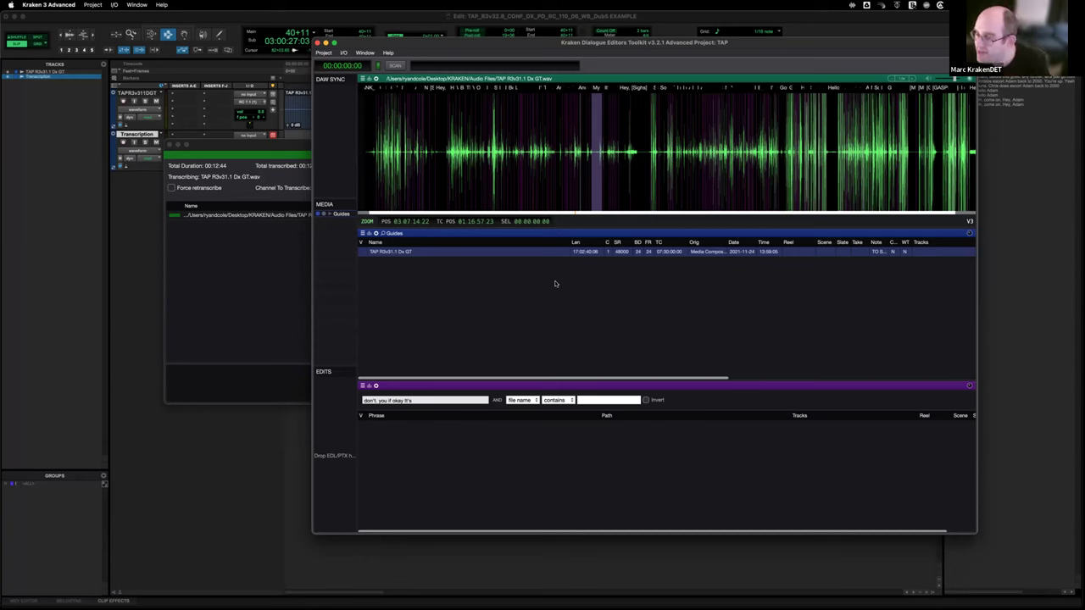
# Step: Clear the phrase search, view the "Oh, come on" phrase in the waveform and return to the whole reel
pyautogui.moveTo(598, 599)
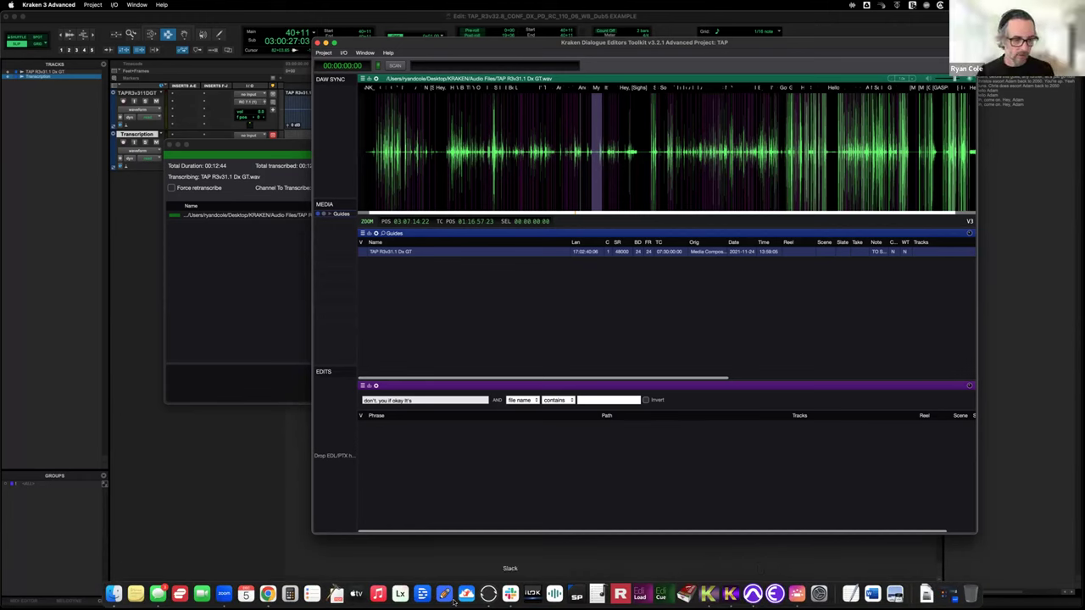
pyautogui.tripleClick(446, 399)
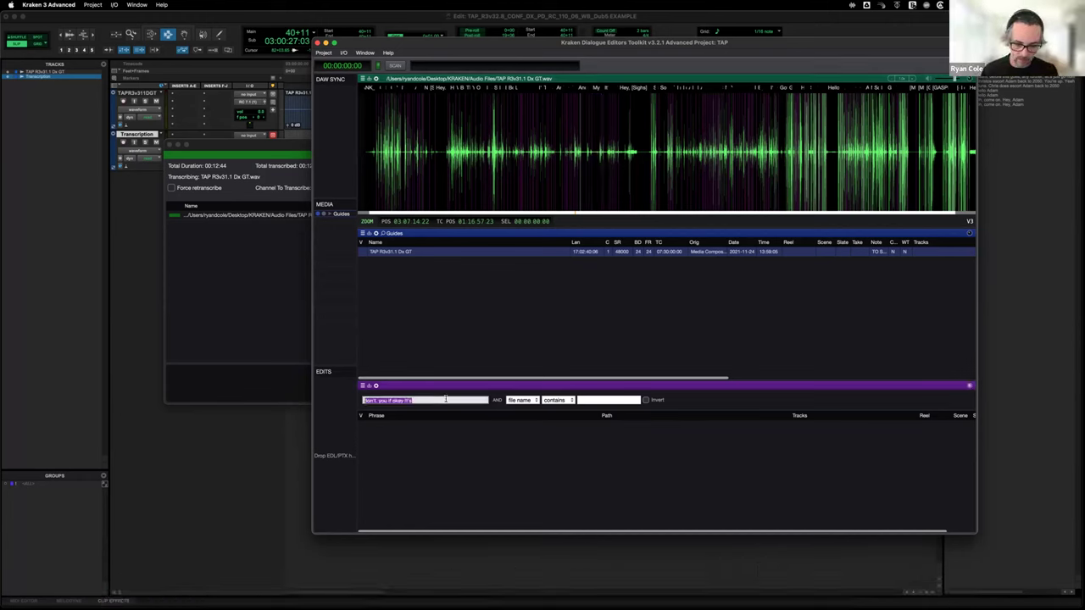
pyautogui.press('BackSpace')
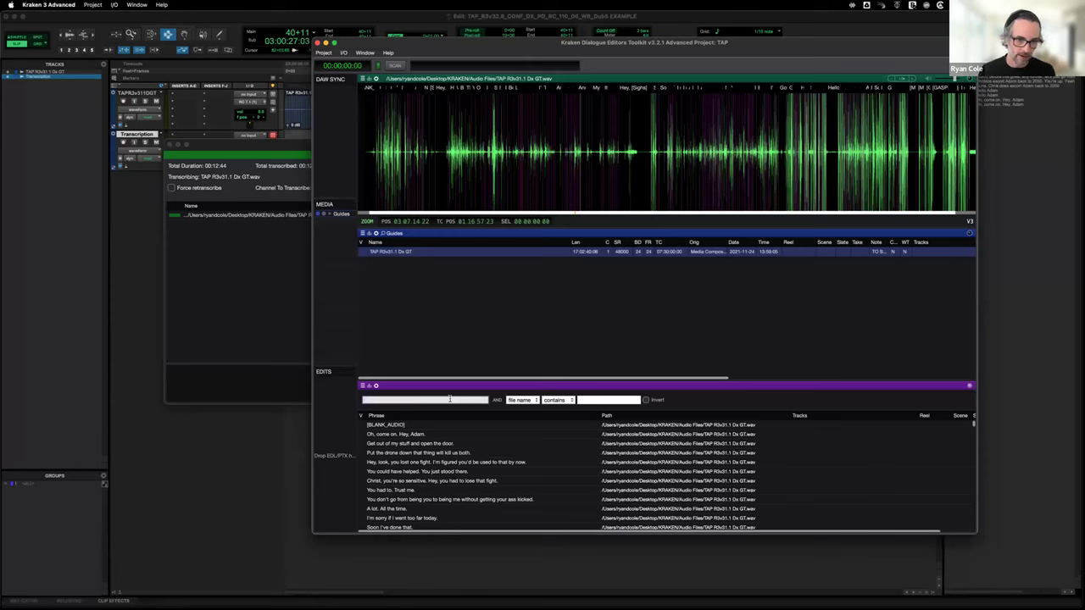
pyautogui.click(414, 434)
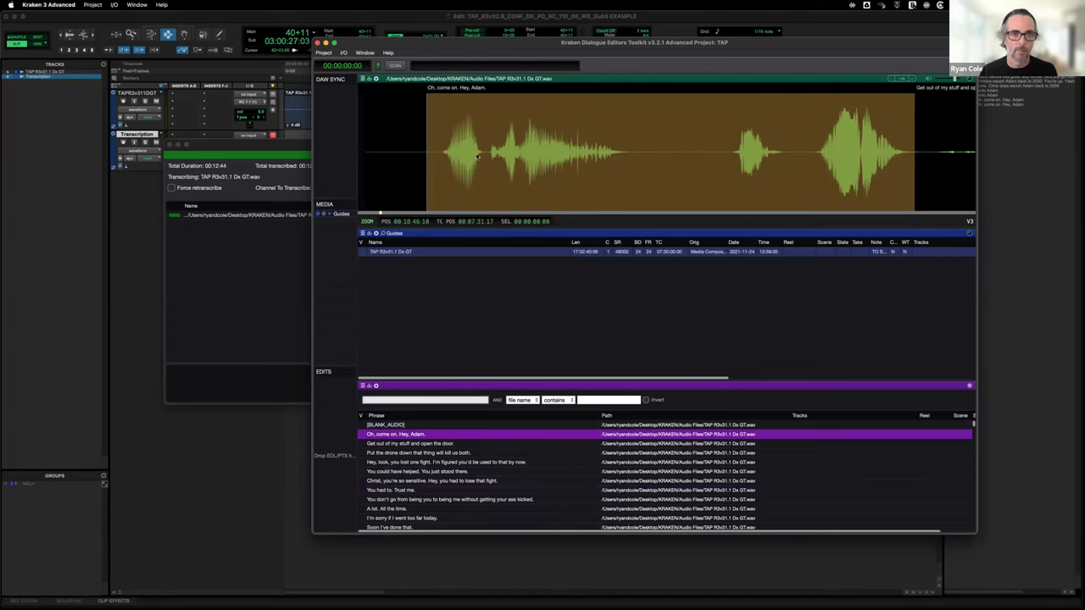
pyautogui.scroll(4, 537, 156)
pyautogui.scroll(-10, 536, 156)
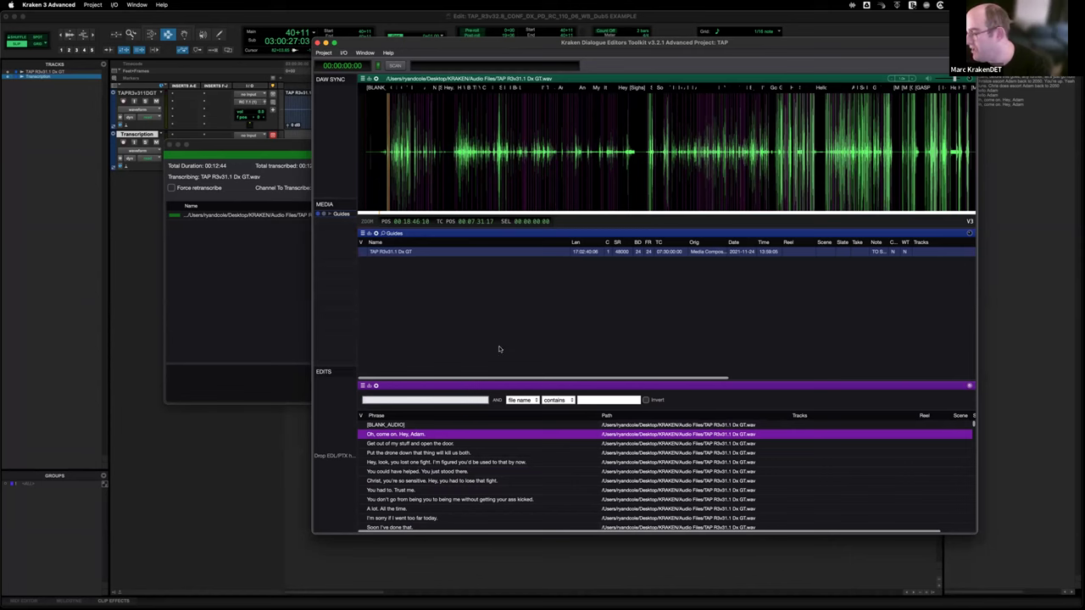
pyautogui.press('super+Tab')
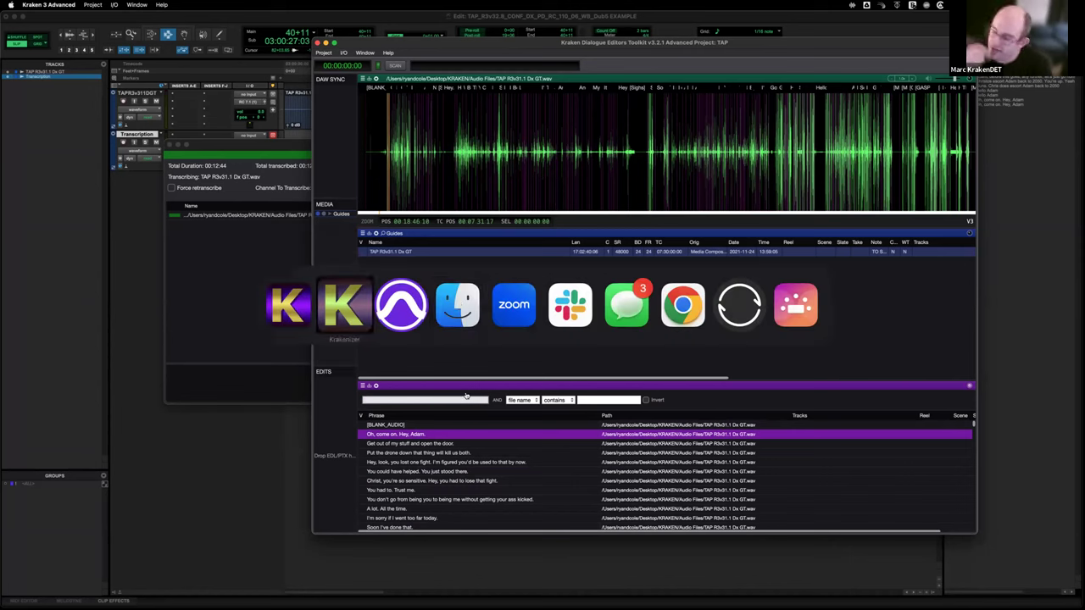
pyautogui.click(525, 309)
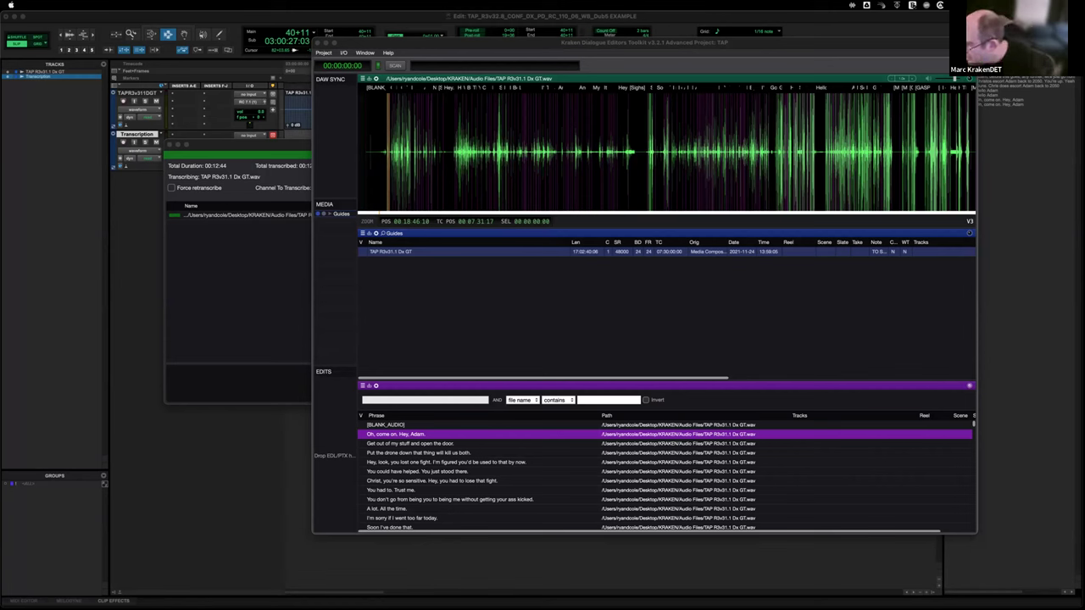
# Step: Move the Kraken window clear of the webcam picture and widen the Note column in the Guides list
pyautogui.moveTo(908, 45); pyautogui.dragTo(811, 72)
pyautogui.hscroll(4, 666, 334)
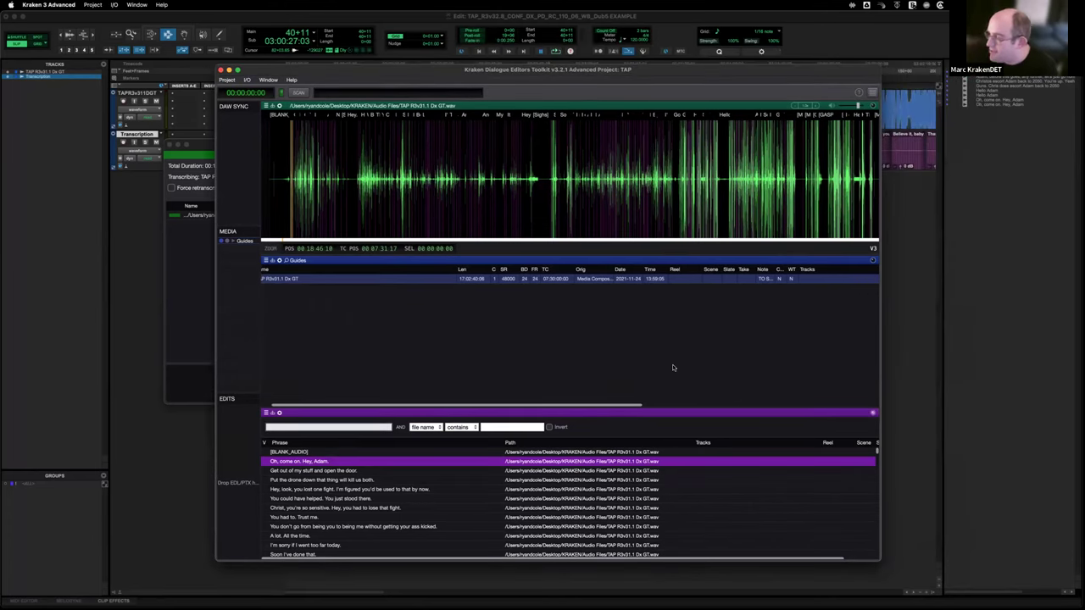
pyautogui.hscroll(3, 674, 370)
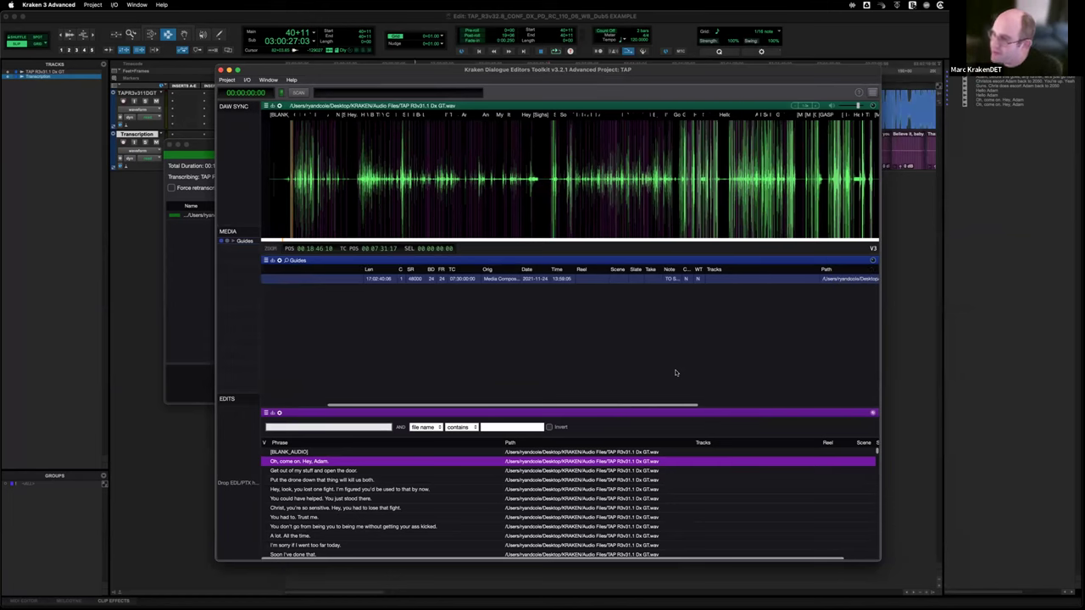
pyautogui.hscroll(-5, 686, 352)
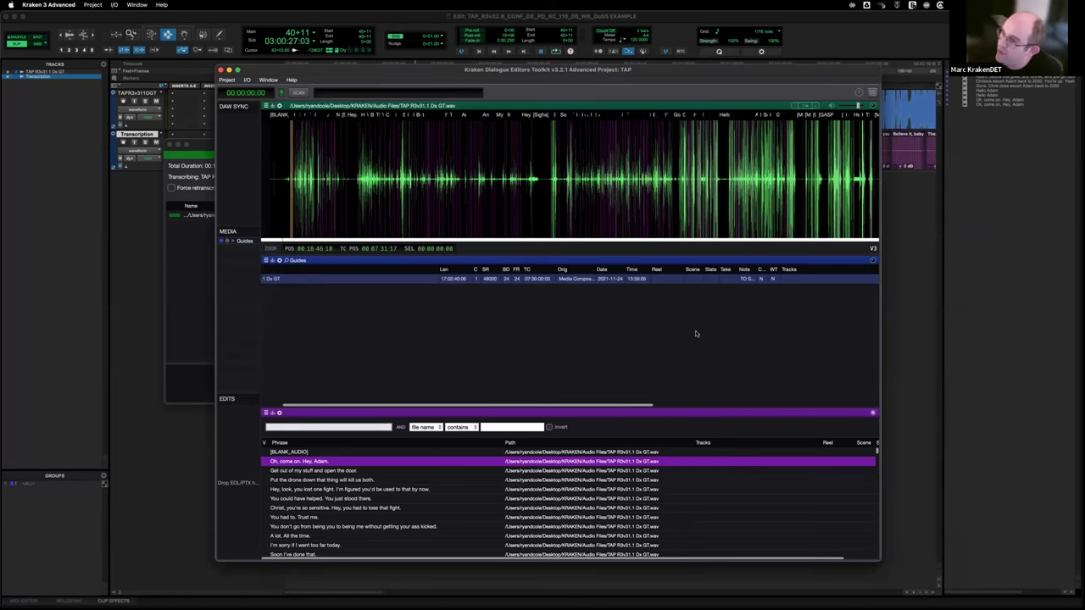
pyautogui.hscroll(2, 696, 333)
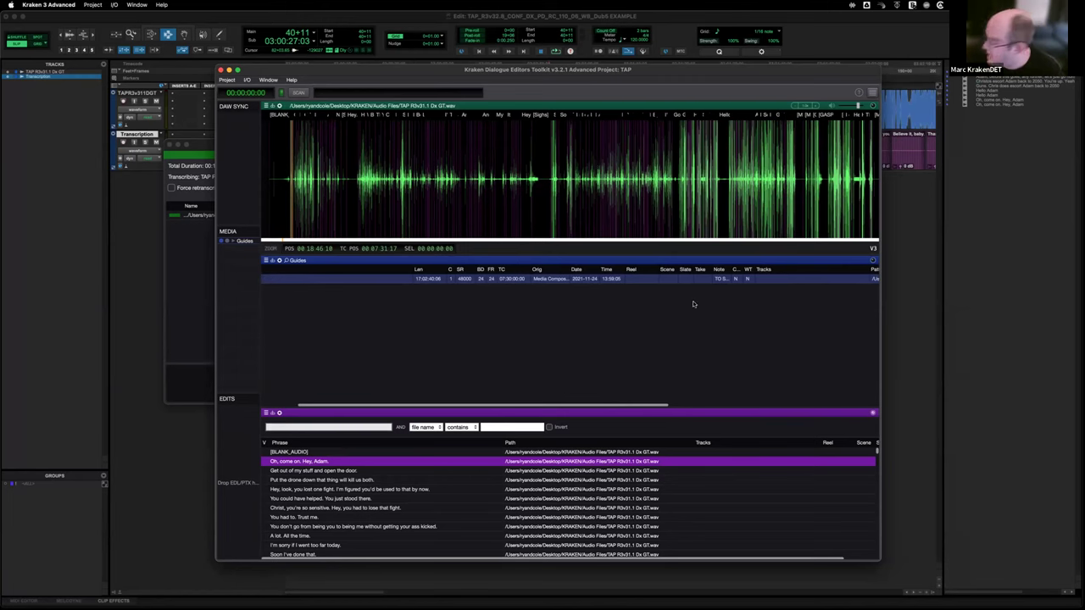
pyautogui.moveTo(729, 268); pyautogui.dragTo(782, 271)
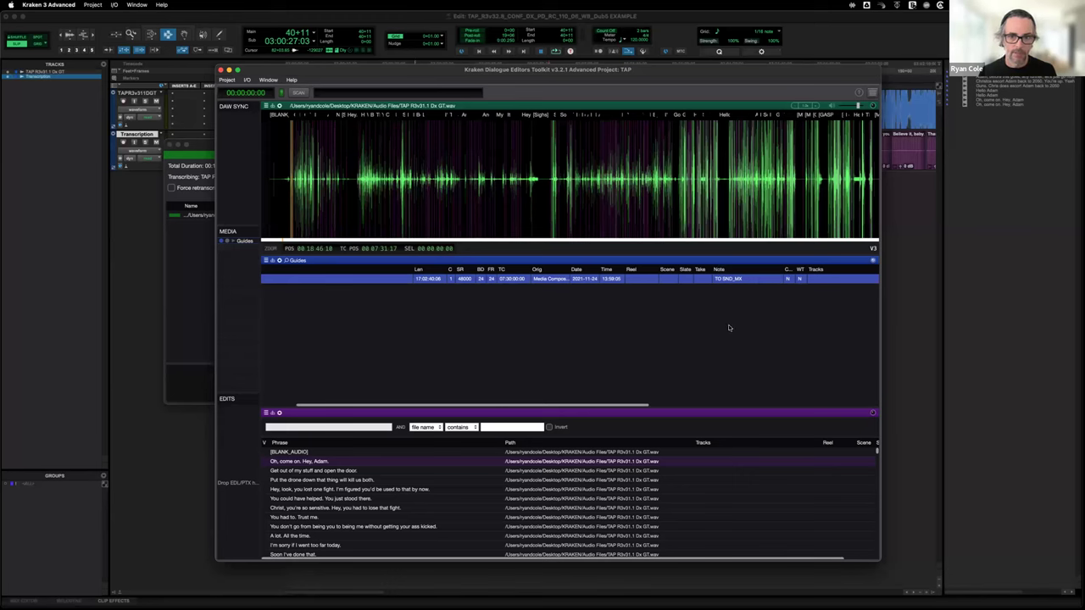
pyautogui.click(498, 427)
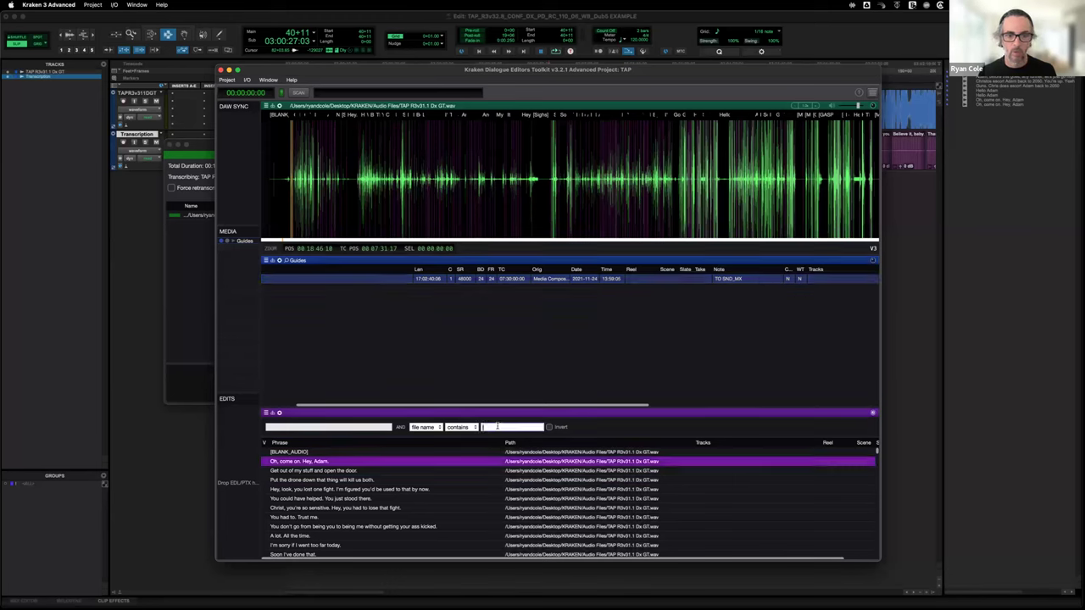
pyautogui.click(539, 382)
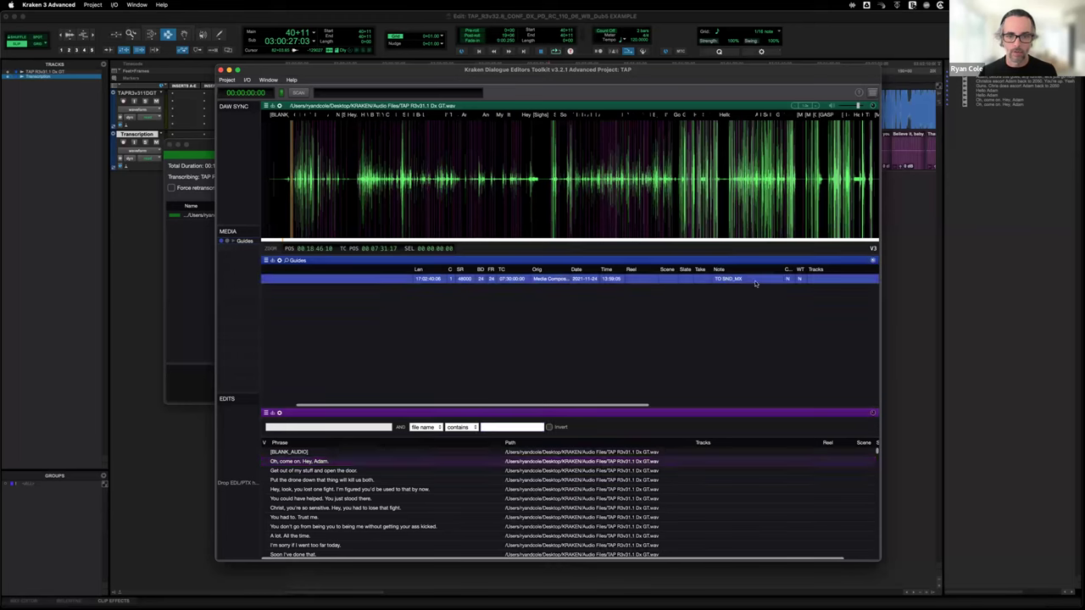
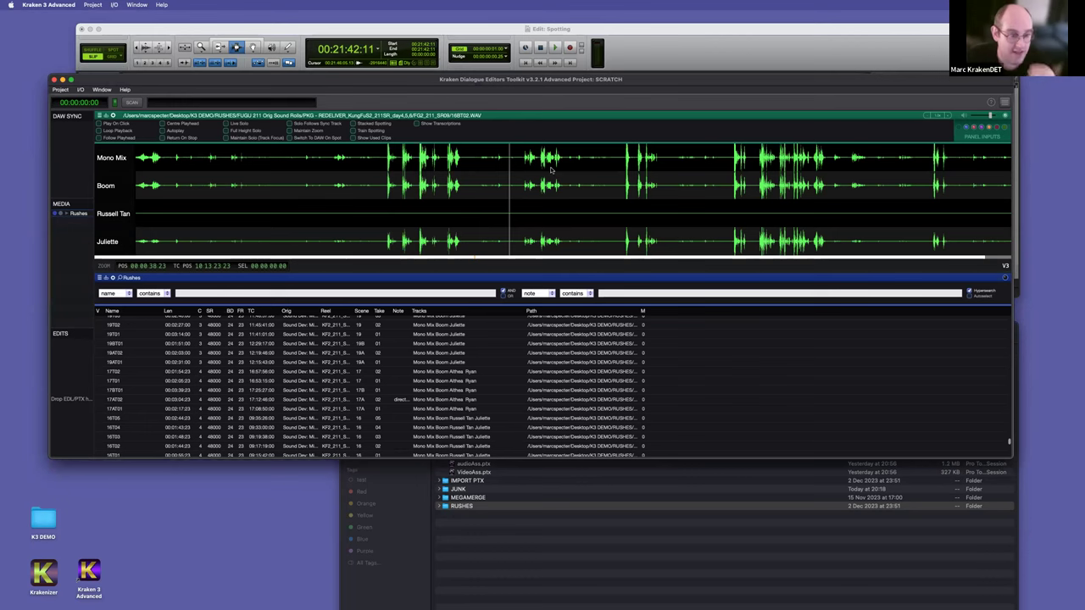
# Step: Move the Kraken window down to uncover the Pro Tools timeline and place the playhead in the 16BT02 waveform
pyautogui.moveTo(112, 82); pyautogui.dragTo(159, 215)
pyautogui.click(312, 170)
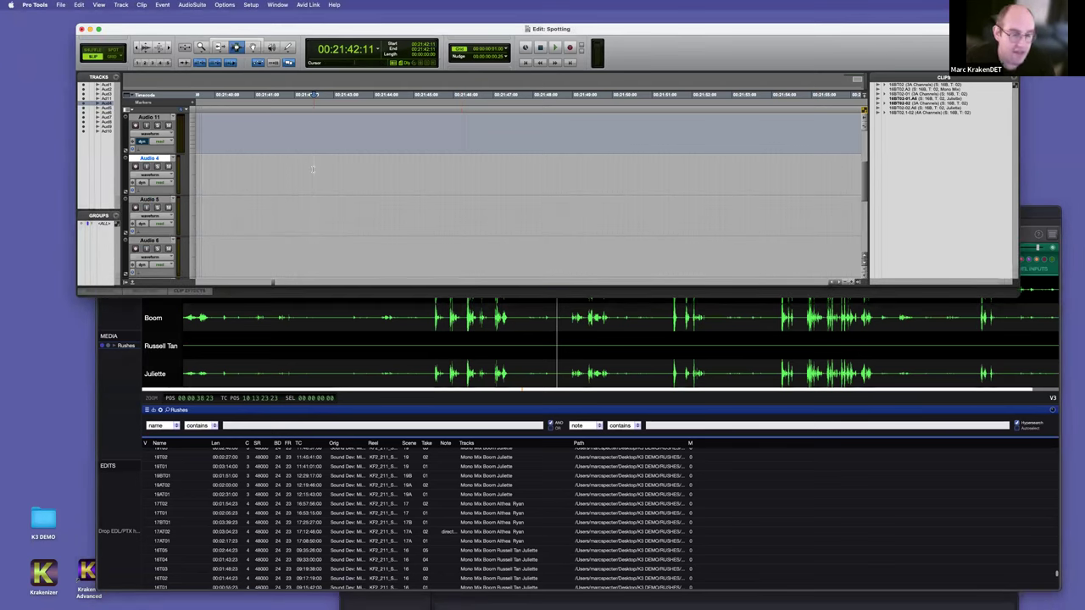
pyautogui.click(437, 341)
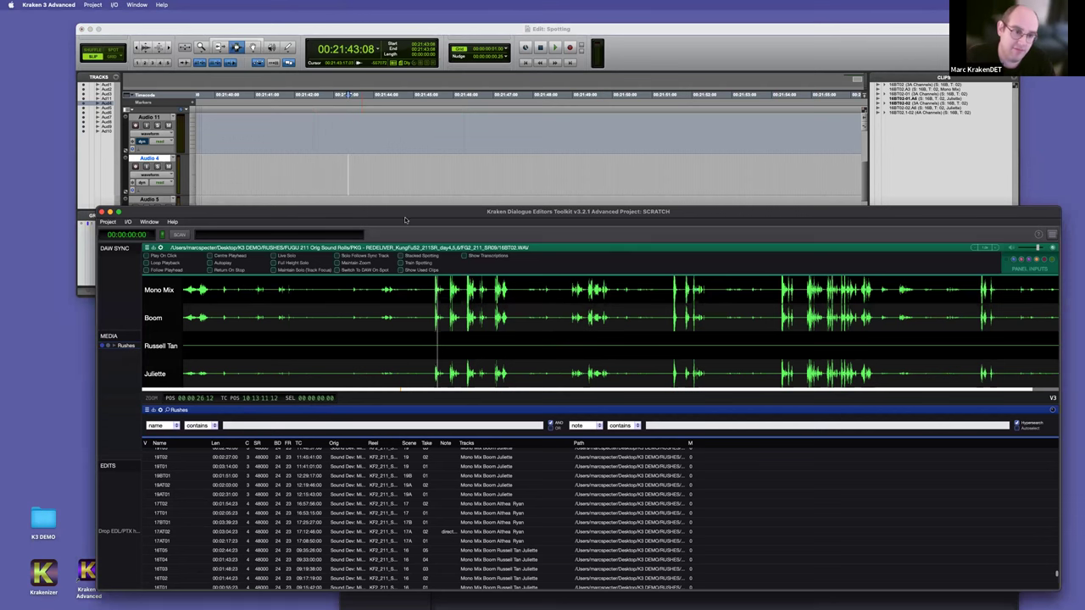
pyautogui.moveTo(405, 211); pyautogui.dragTo(406, 268)
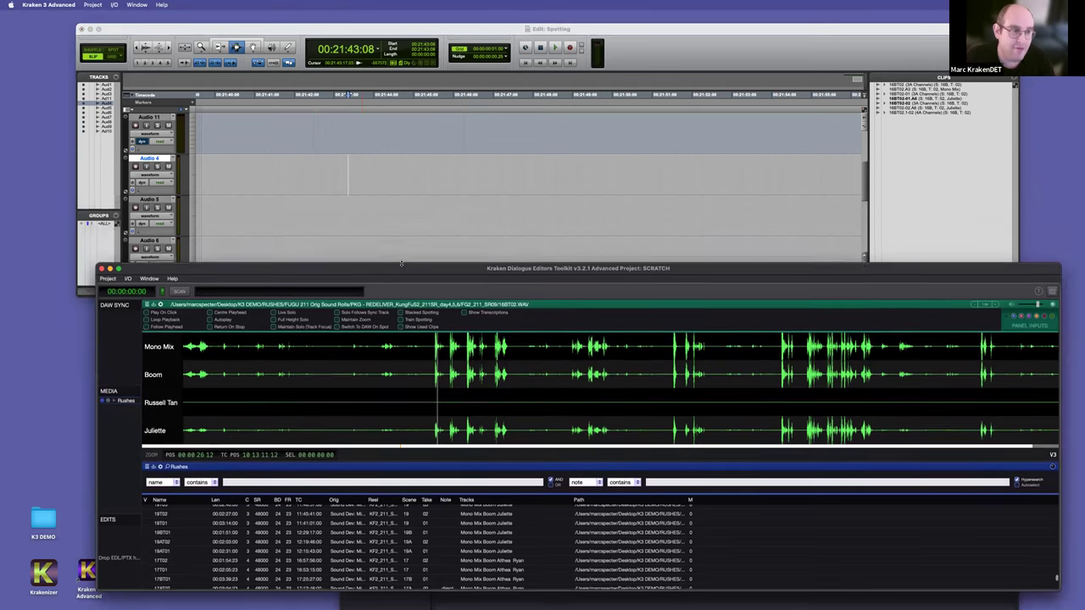
pyautogui.click(523, 258)
pyautogui.click(375, 301)
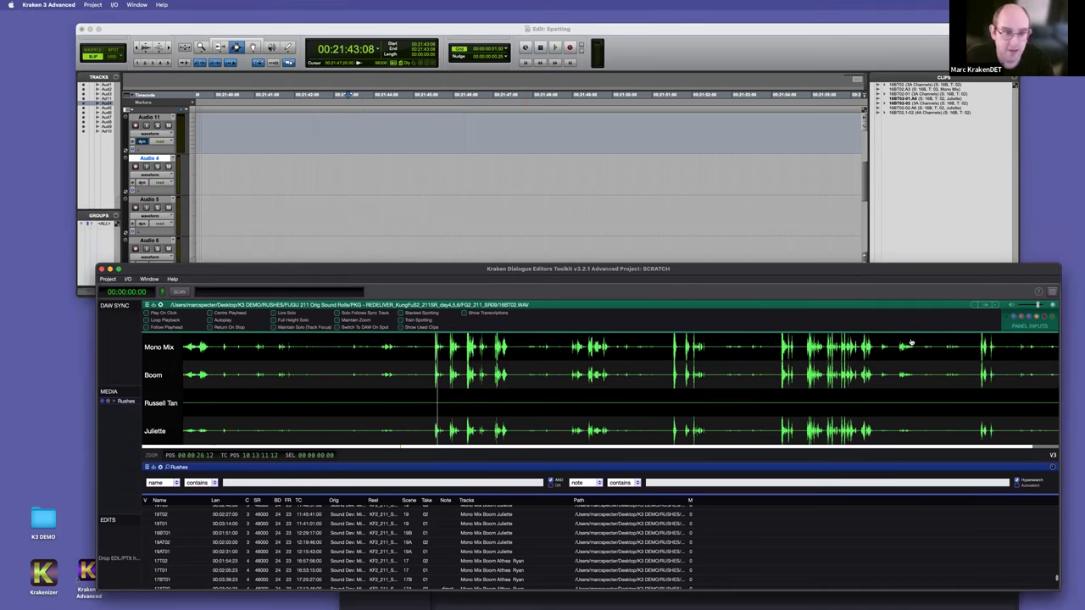
pyautogui.click(556, 239)
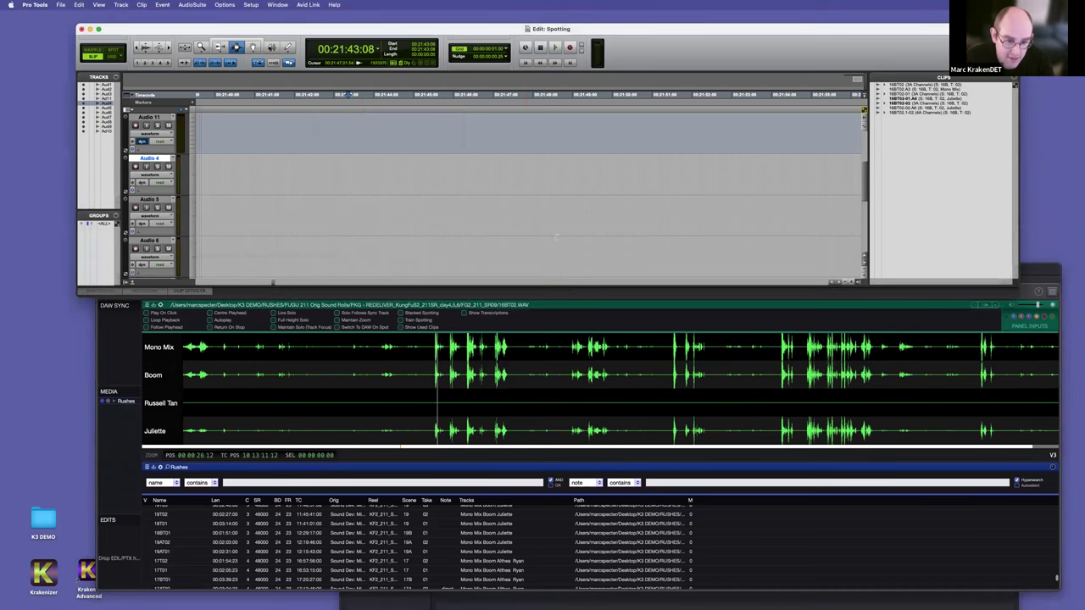
# Step: Switch to the K3 DEMO folder in Finder and add "FG211_LC_220315 Start TC.edl" to Kraken's Edits area
pyautogui.click(593, 604)
pyautogui.moveTo(534, 315); pyautogui.dragTo(558, 82)
pyautogui.click(534, 196)
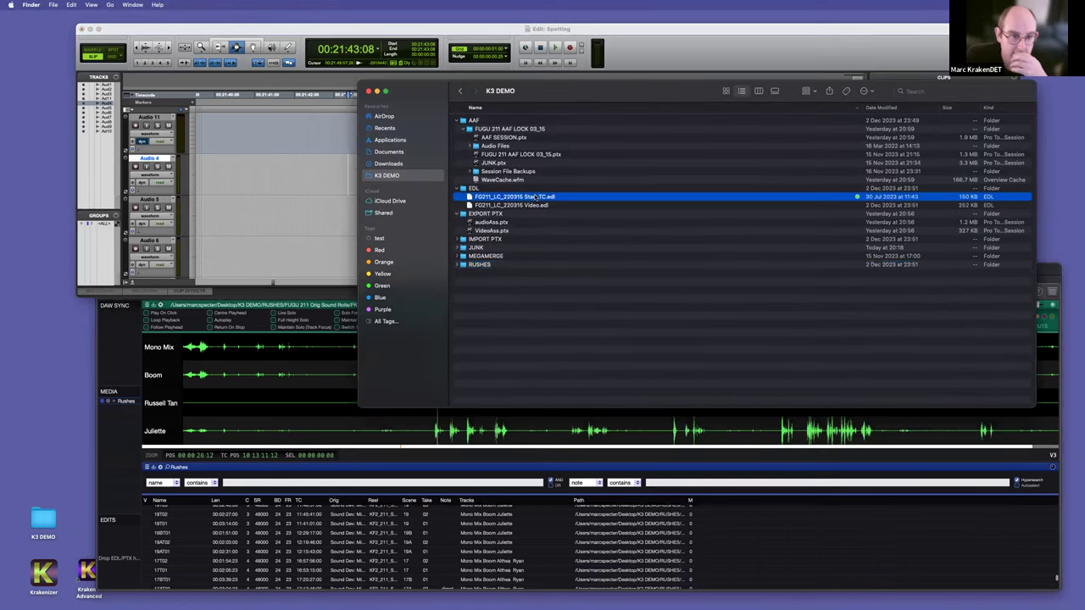
pyautogui.moveTo(534, 197); pyautogui.dragTo(114, 566)
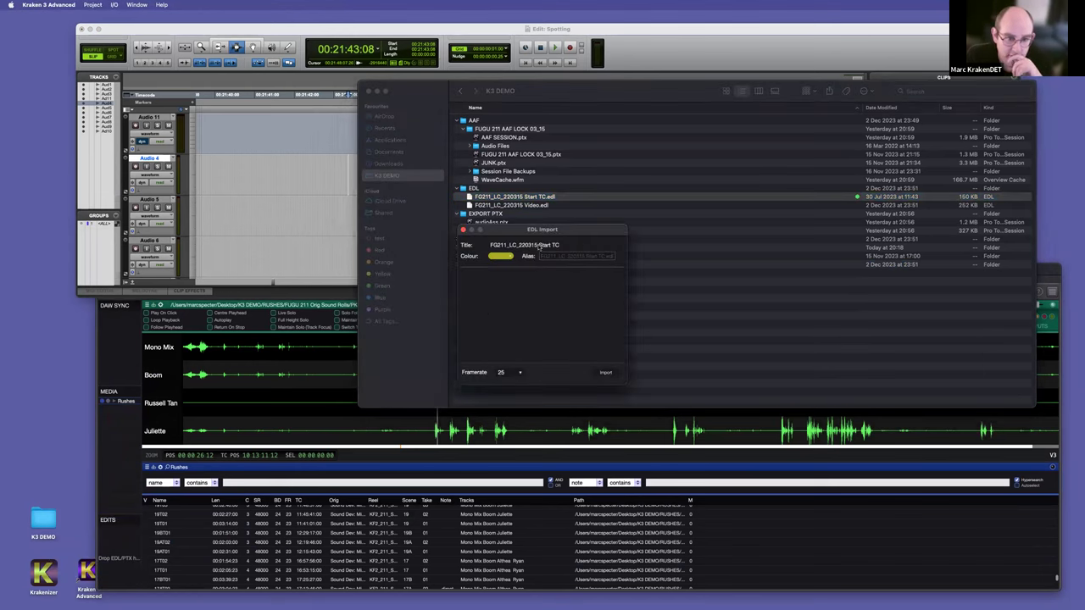
# Step: Import the Start TC EDL with a light blue colour, the alias AUD and a 23.976 framerate
pyautogui.click(500, 256)
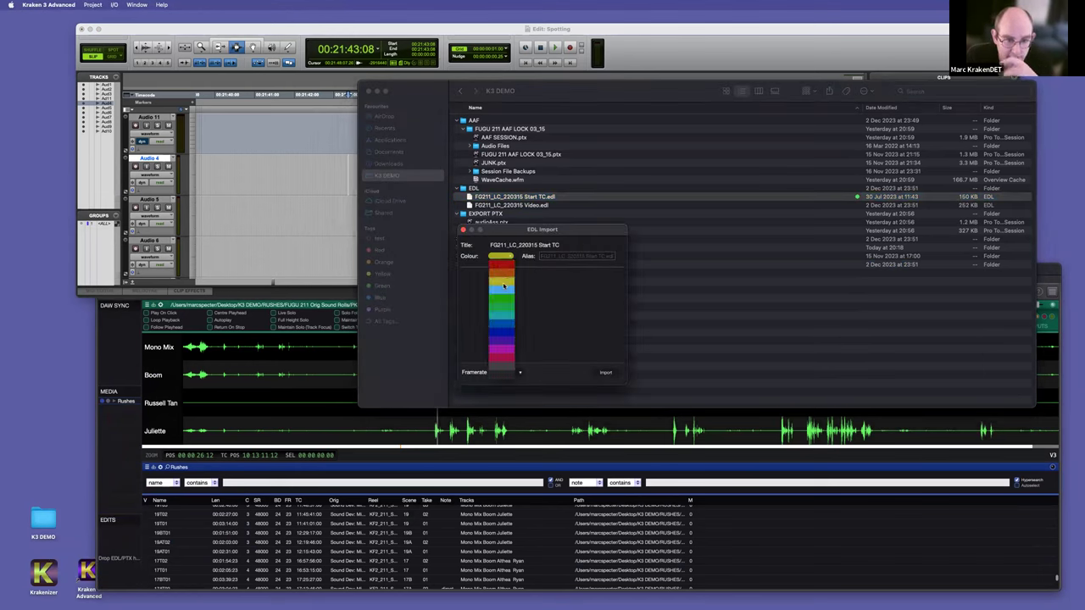
pyautogui.click(501, 289)
pyautogui.click(568, 257)
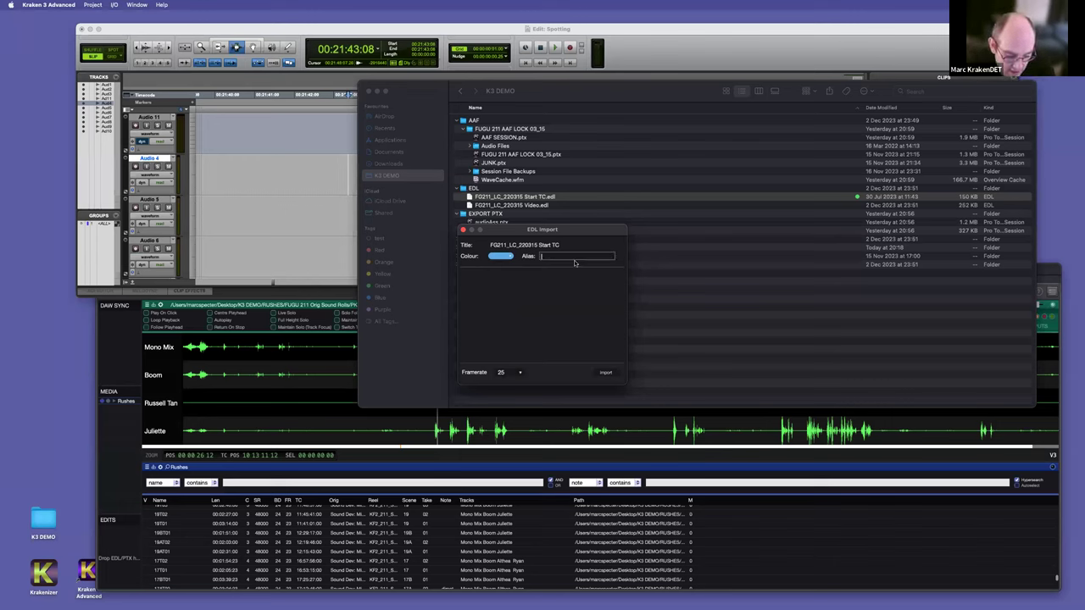
pyautogui.write('AUD')
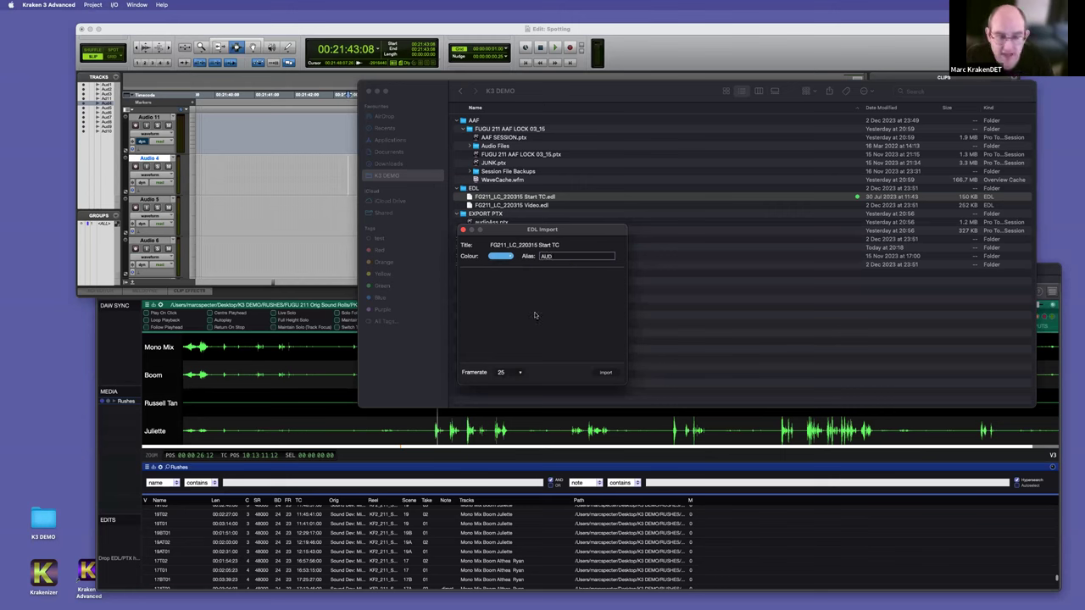
pyautogui.click(504, 377)
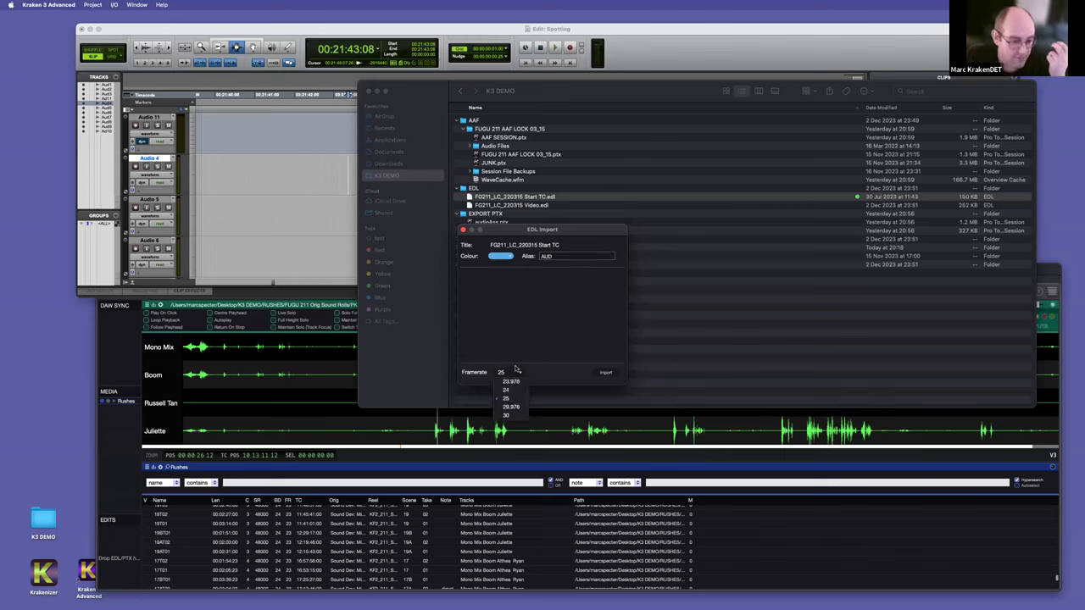
pyautogui.click(527, 352)
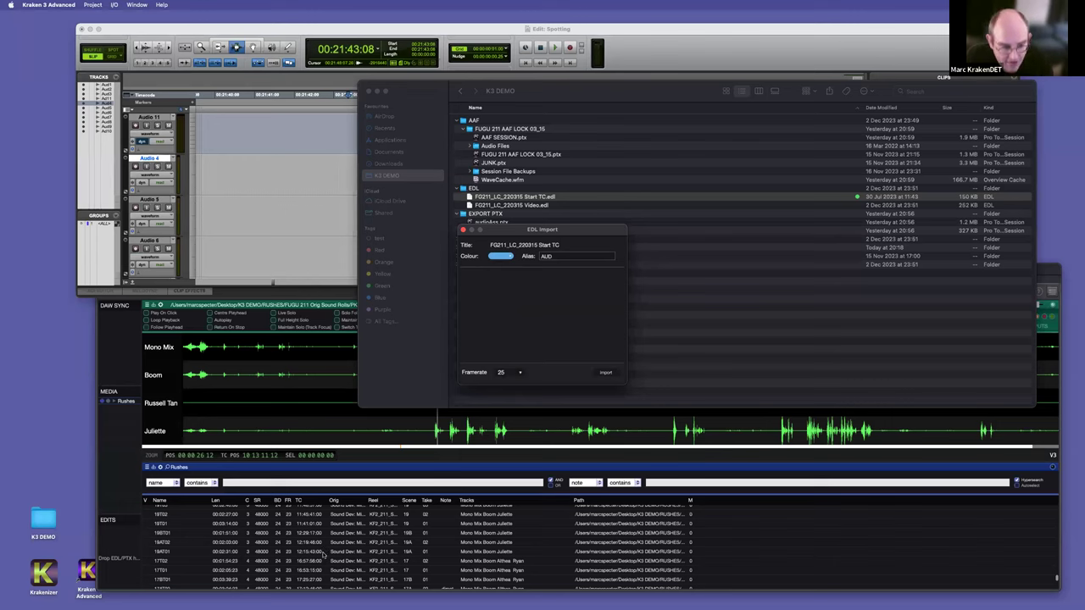
pyautogui.click(508, 374)
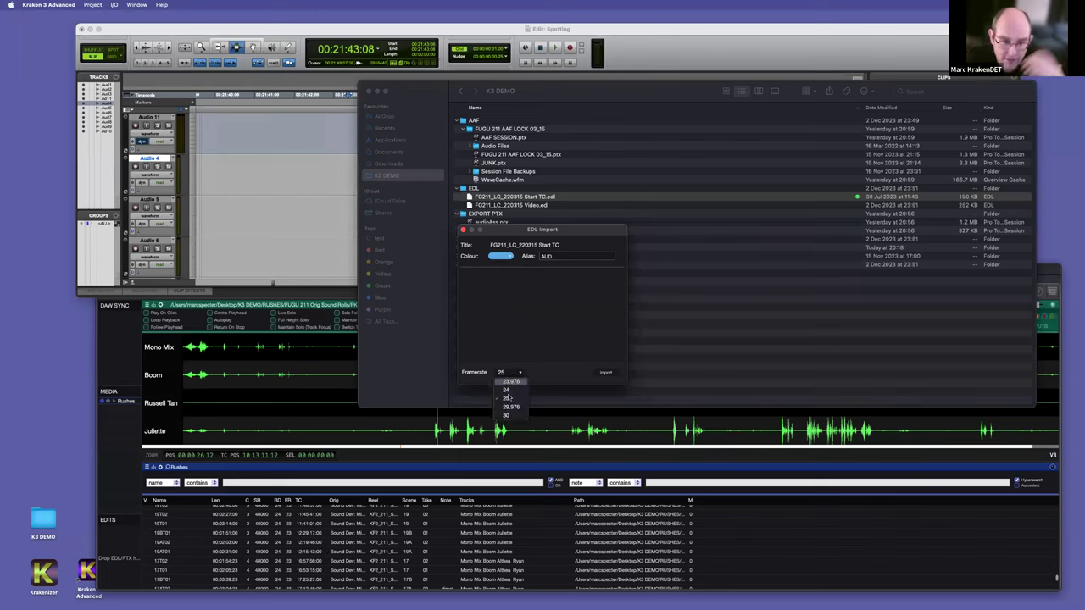
pyautogui.click(511, 382)
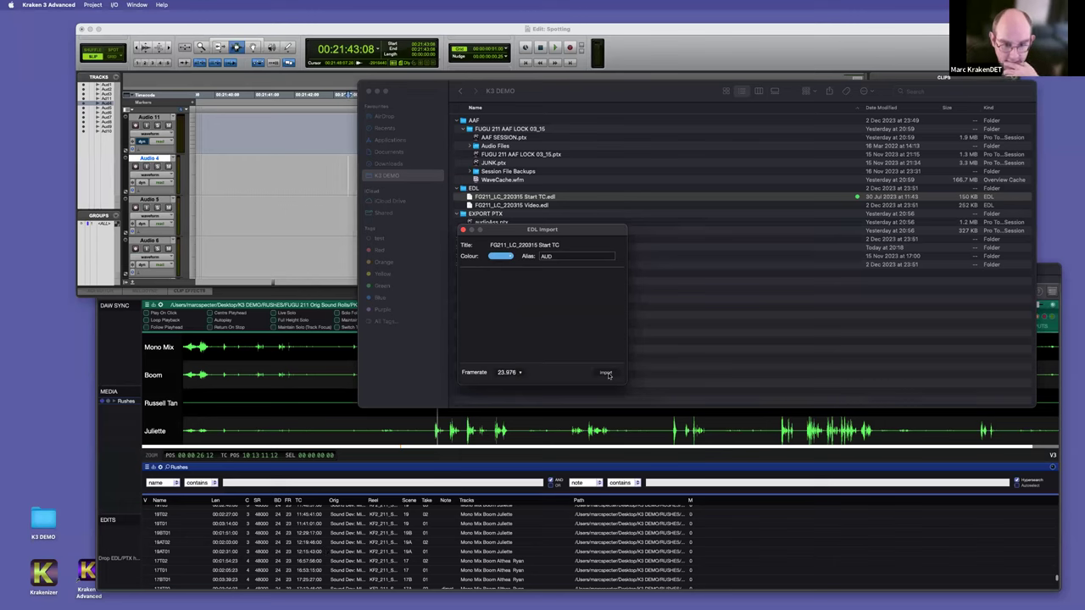
pyautogui.click(605, 373)
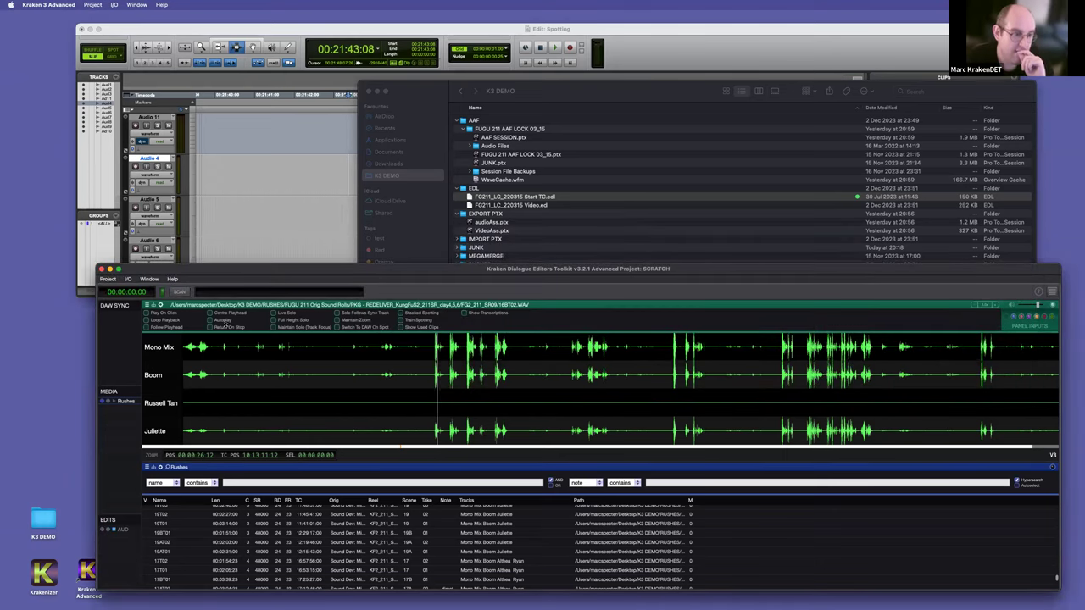
# Step: Enlarge the Kraken window upwards and show the AUD edit list below the rushes
pyautogui.moveTo(234, 264); pyautogui.dragTo(324, 74)
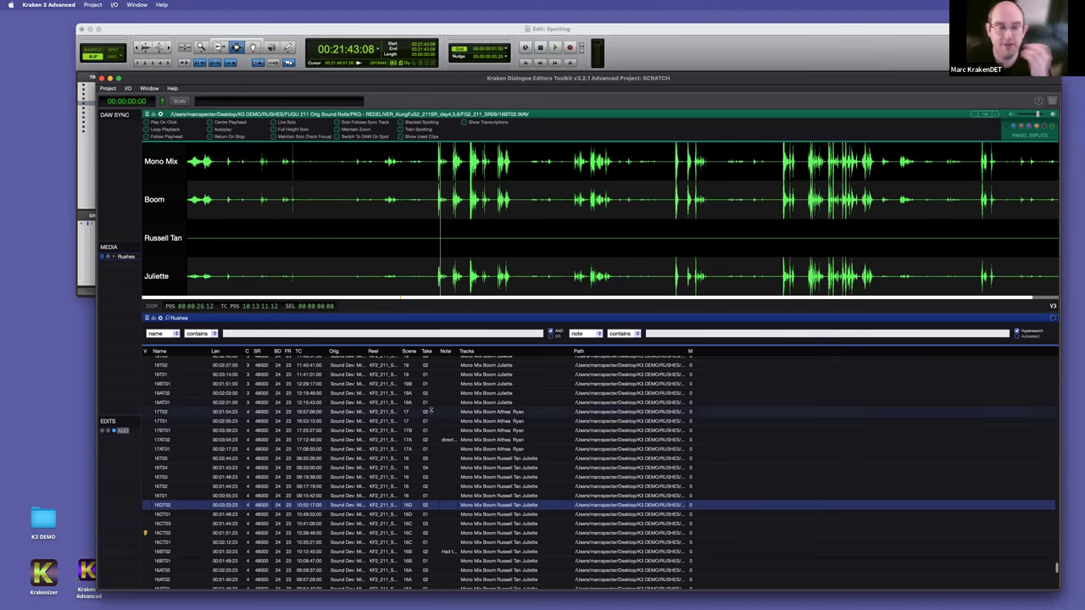
pyautogui.click(103, 431)
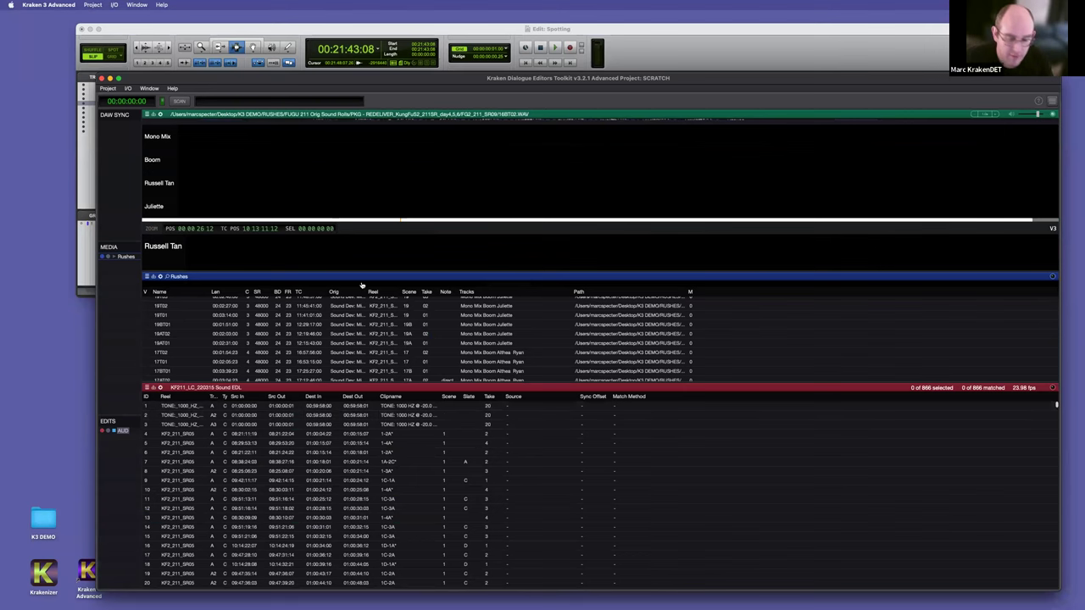
# Step: Import "FG211_LC_220315 Video.edl" from Finder into Kraken's Edits with the alias VID and a 23.976 framerate
pyautogui.press('super+Tab')
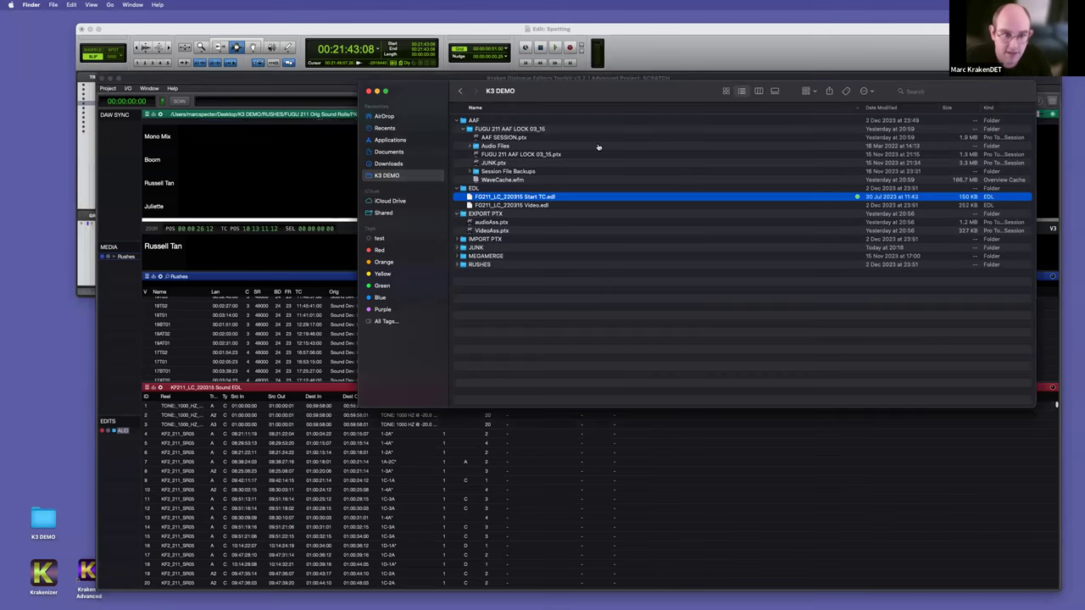
pyautogui.click(524, 209)
pyautogui.moveTo(525, 210); pyautogui.dragTo(124, 472)
pyautogui.click(506, 375)
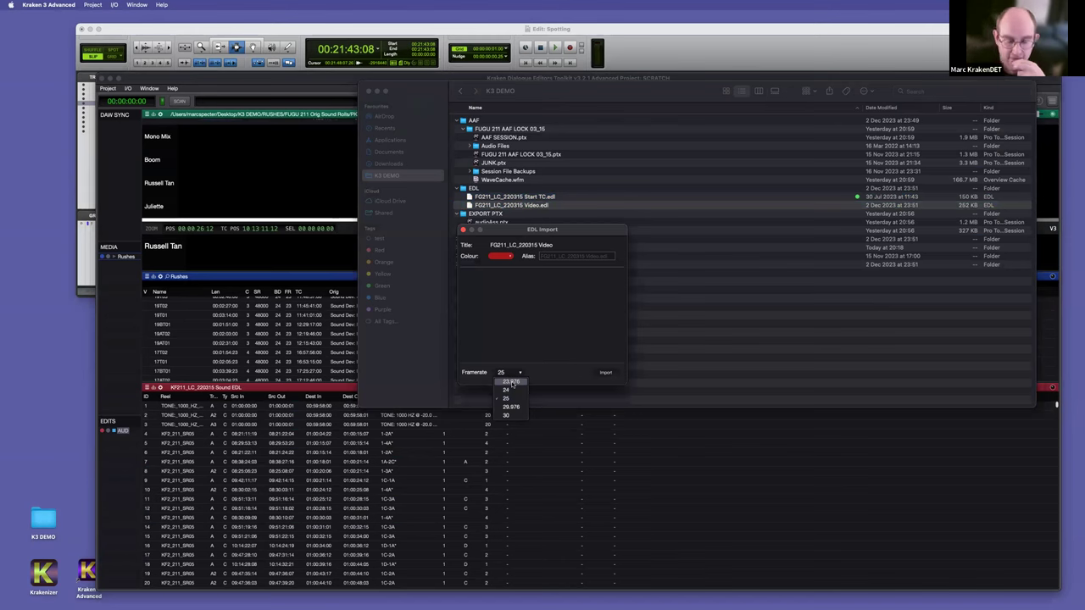
pyautogui.click(511, 382)
pyautogui.click(574, 257)
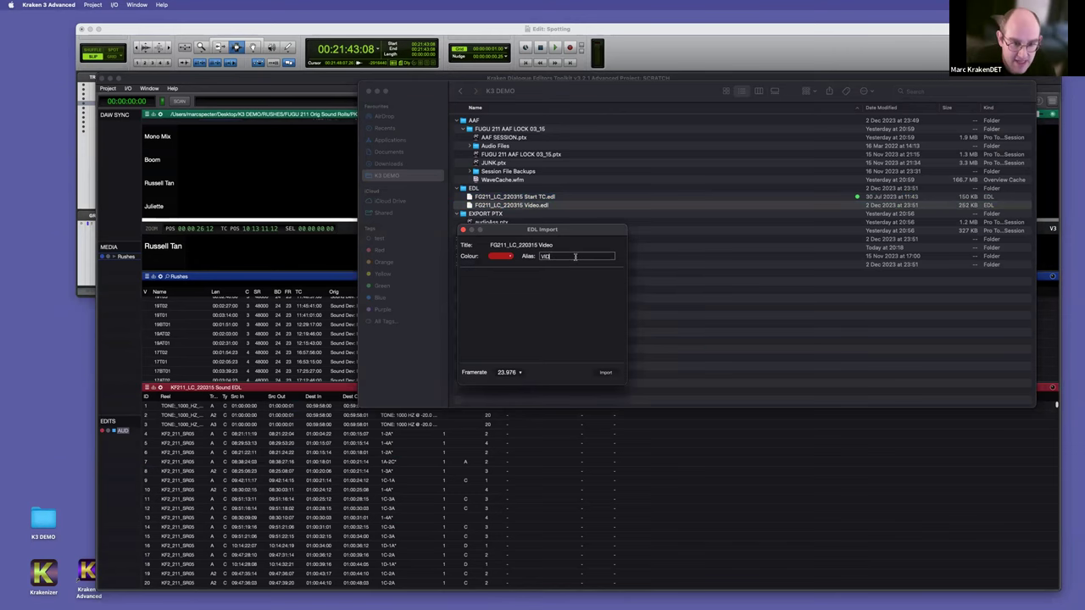
pyautogui.click(605, 373)
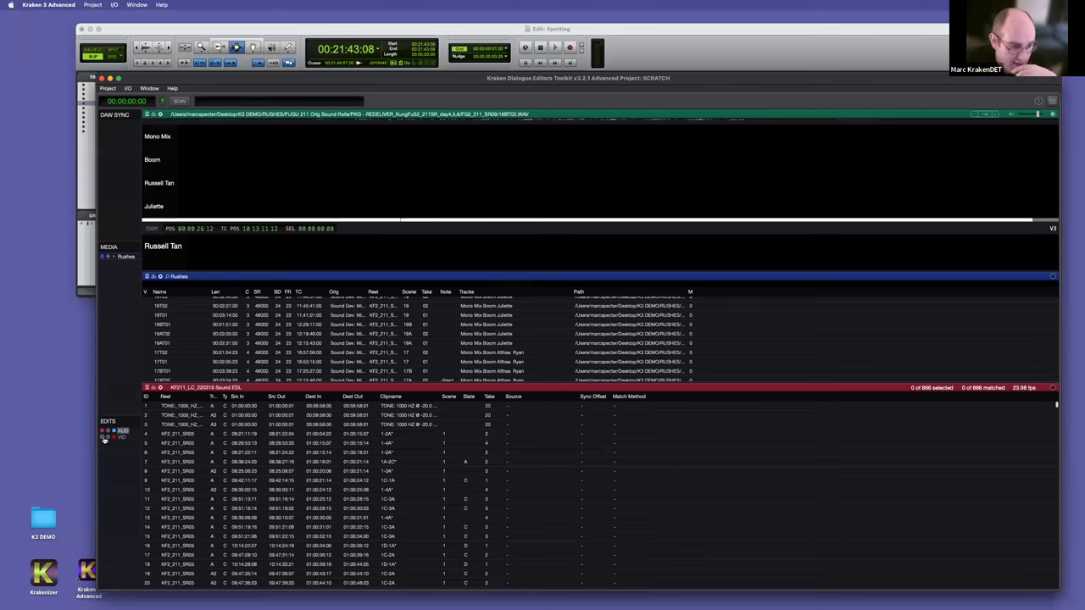
# Step: Switch back and forth between the VID and AUD edit lists to compare them, ending on AUD
pyautogui.click(104, 437)
pyautogui.click(103, 431)
pyautogui.click(102, 438)
pyautogui.click(102, 430)
pyautogui.click(103, 437)
pyautogui.click(102, 430)
pyautogui.click(103, 438)
pyautogui.click(104, 430)
# Step: Shrink the Rushes panel to give the sound EDL more room and look through its events
pyautogui.moveTo(315, 381); pyautogui.dragTo(347, 273)
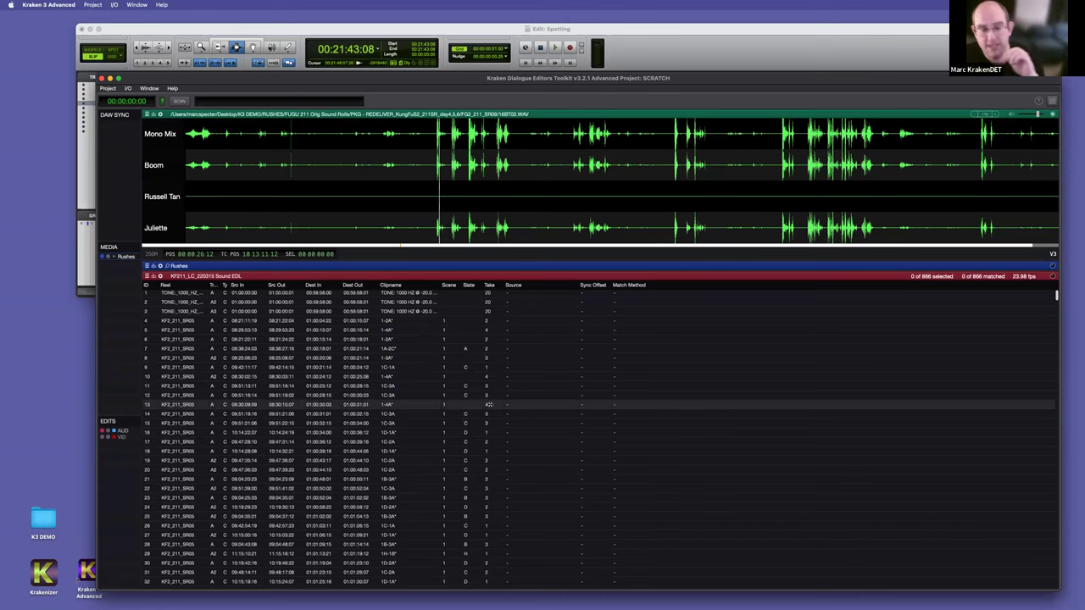
pyautogui.scroll(-1, 483, 409)
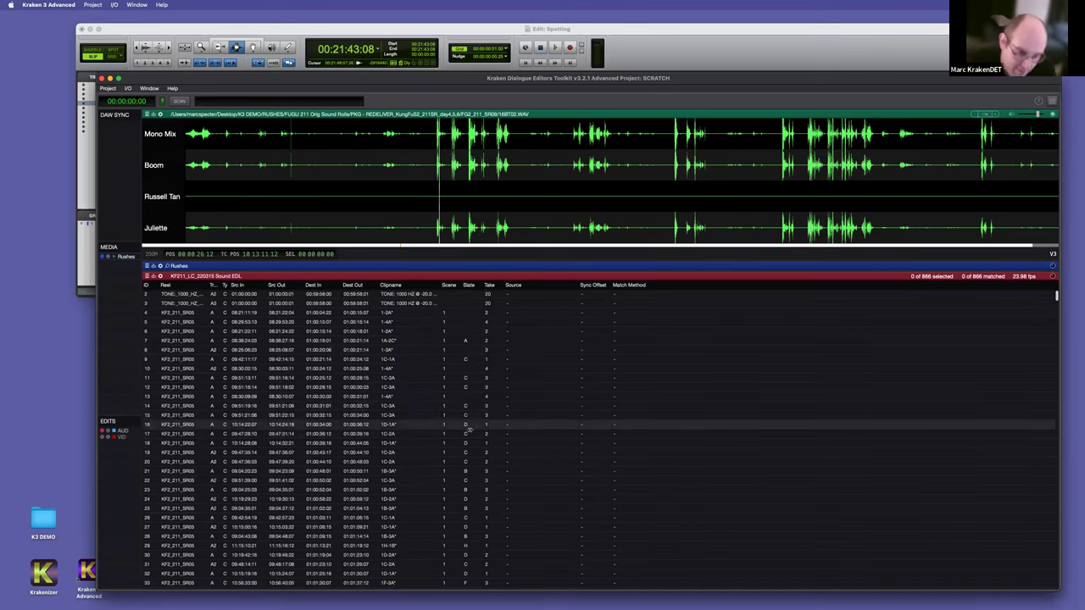
pyautogui.scroll(-4, 472, 416)
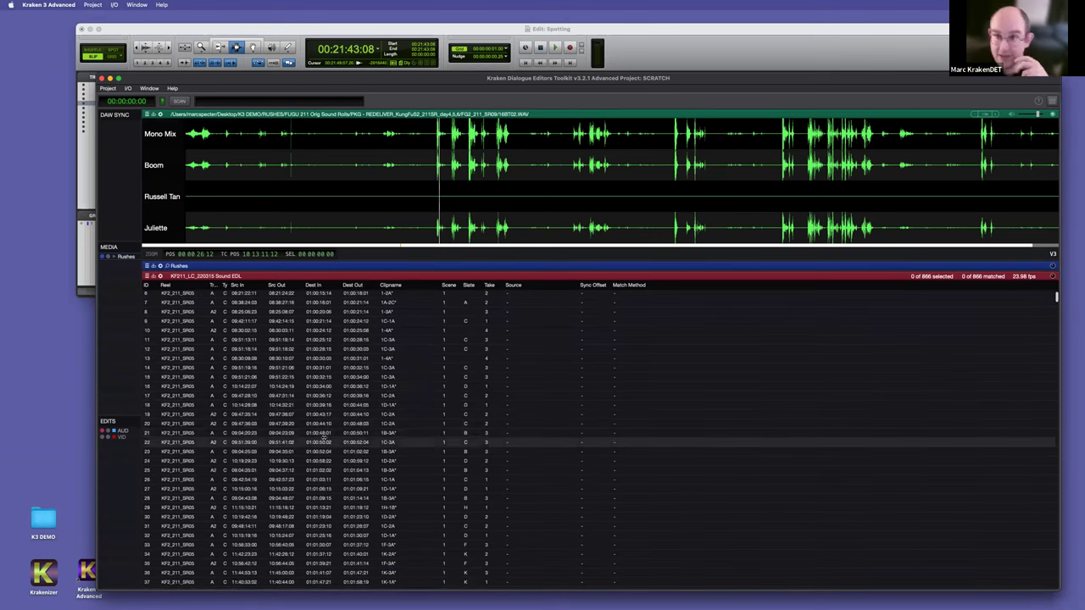
pyautogui.scroll(-1, 310, 434)
# Step: Review the matching options for the sound EDL and run Find Matches against the rushes
pyautogui.rightClick(203, 406)
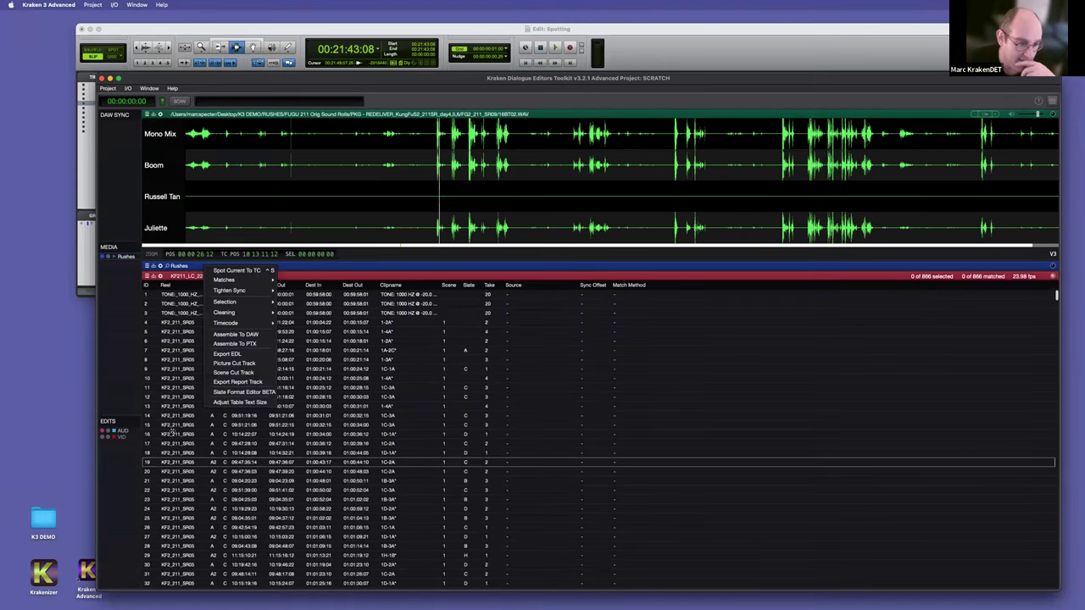
pyautogui.rightClick(236, 469)
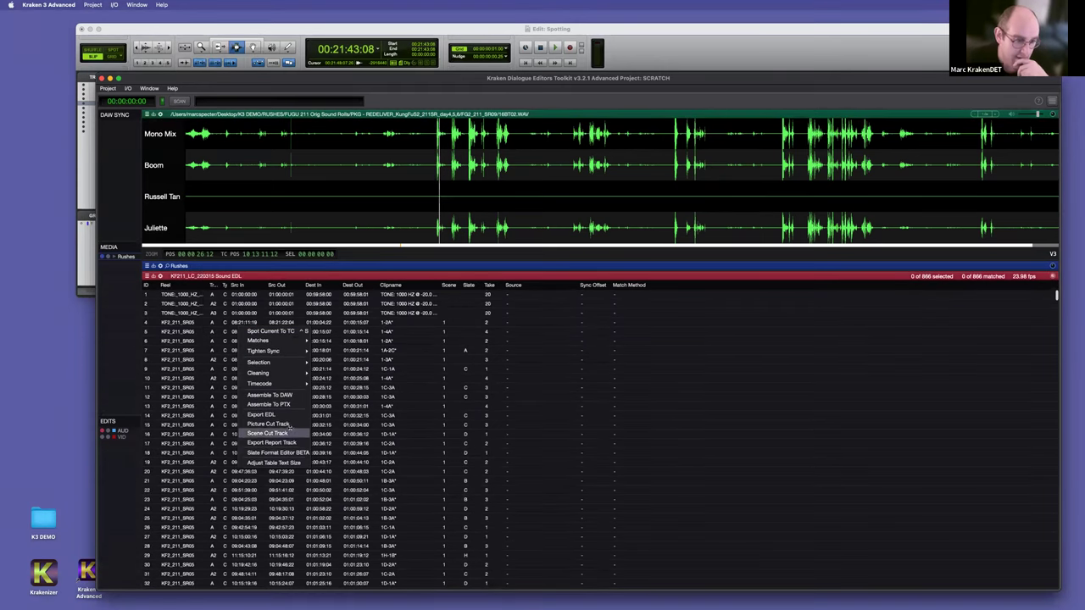
pyautogui.moveTo(296, 340)
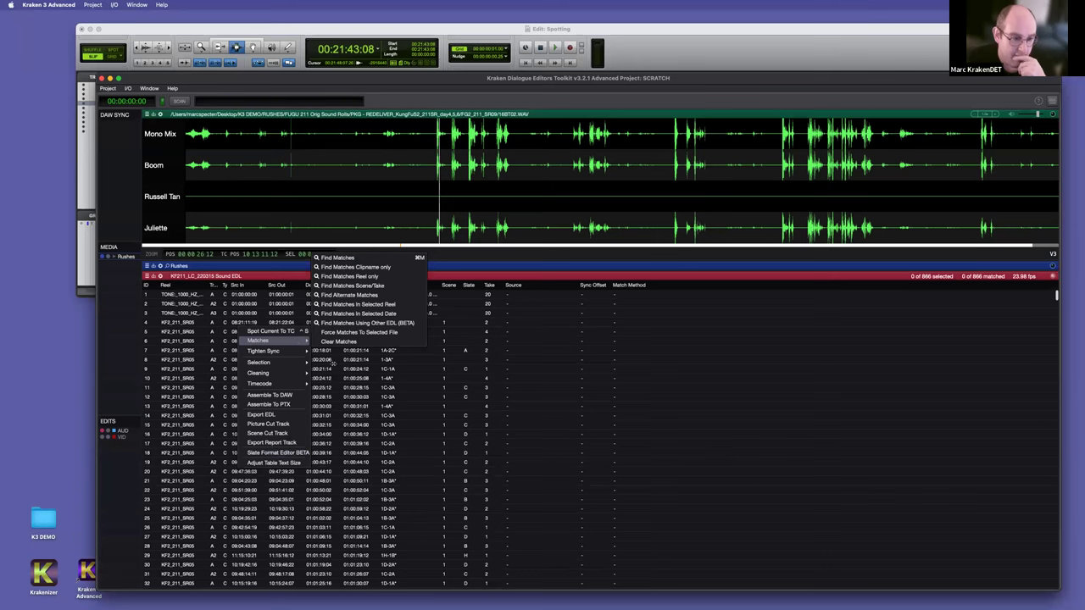
pyautogui.click(423, 433)
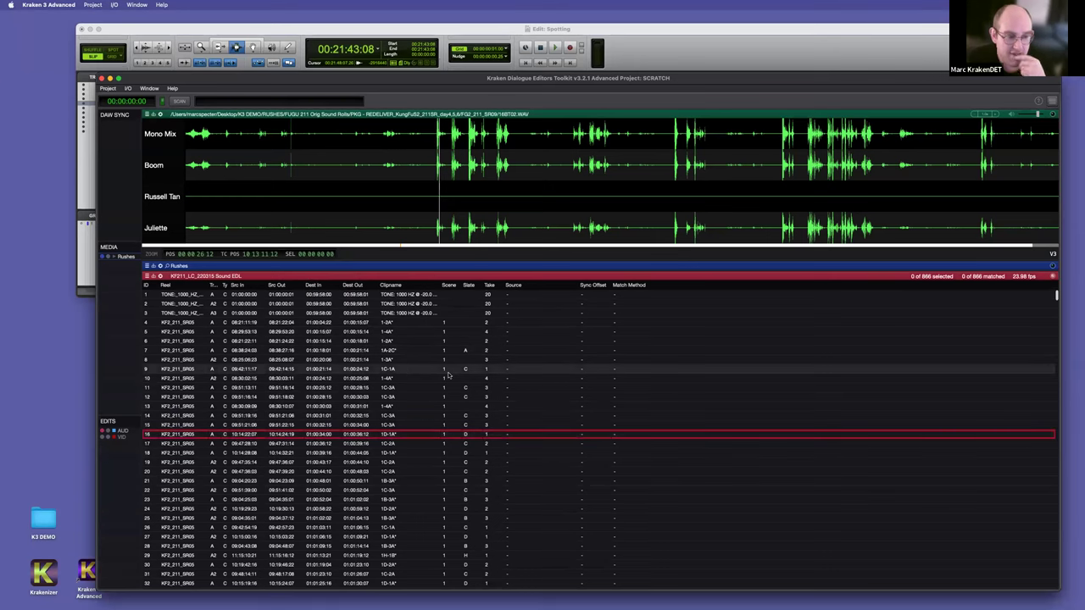
pyautogui.rightClick(344, 373)
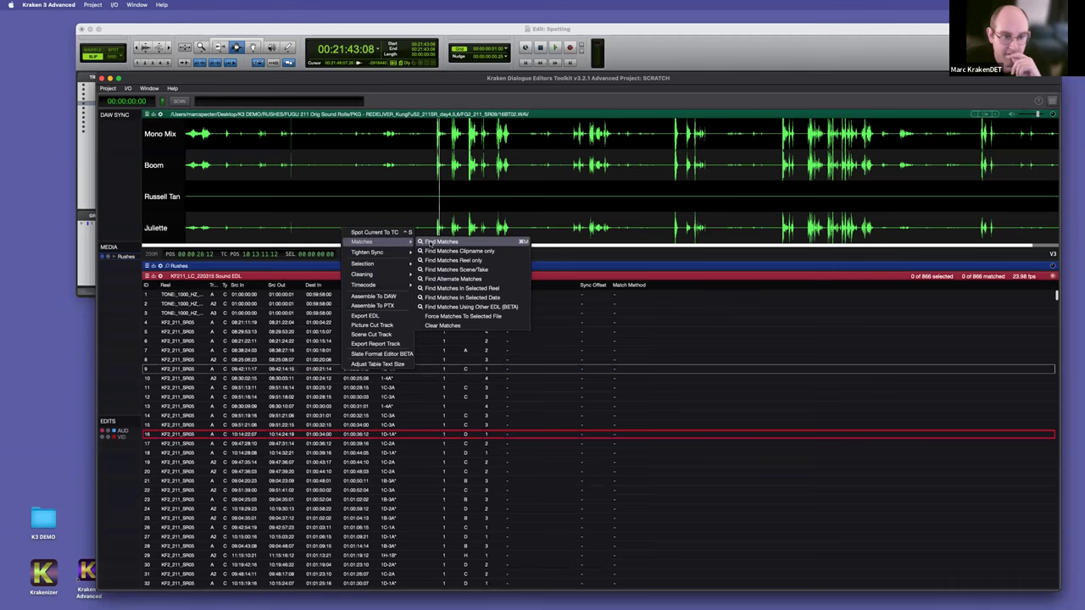
pyautogui.click(430, 242)
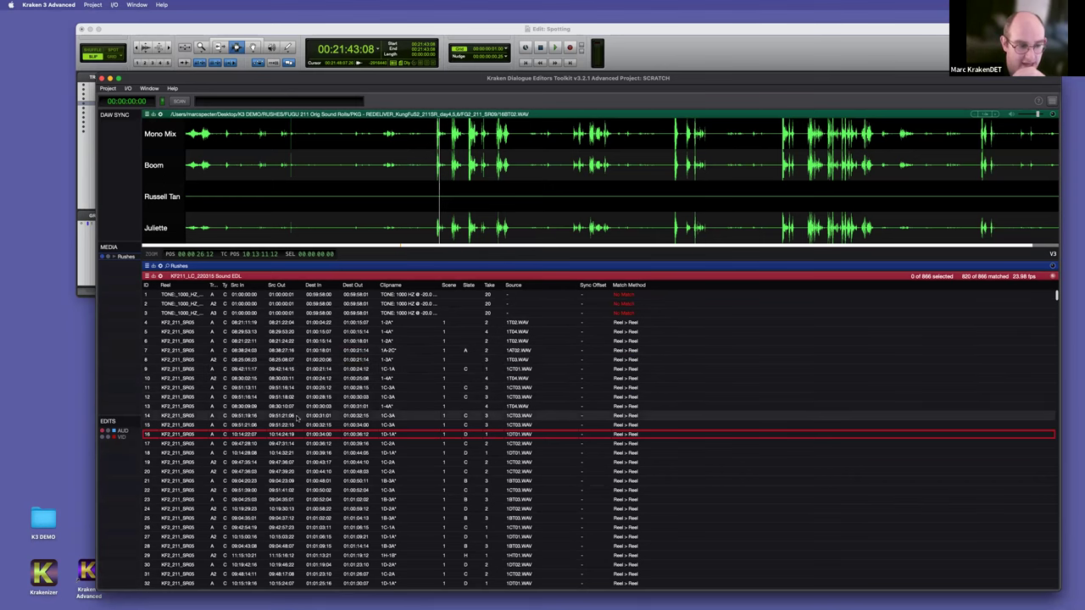
# Step: Look through the matched events and load the source sections of events 20 and 18 in the waveform
pyautogui.scroll(-2, 464, 364)
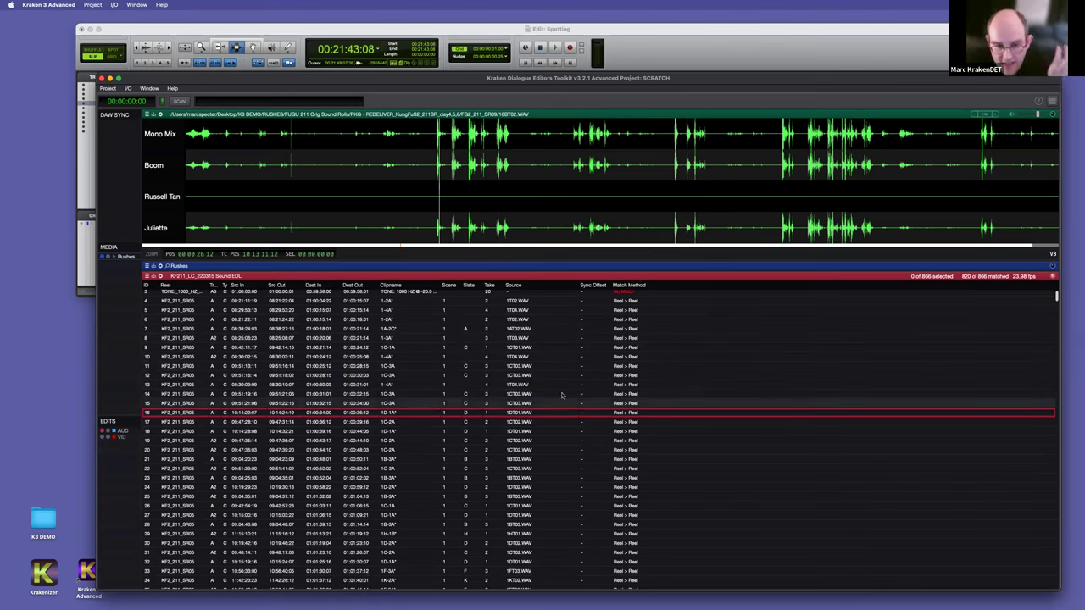
pyautogui.scroll(-3, 561, 396)
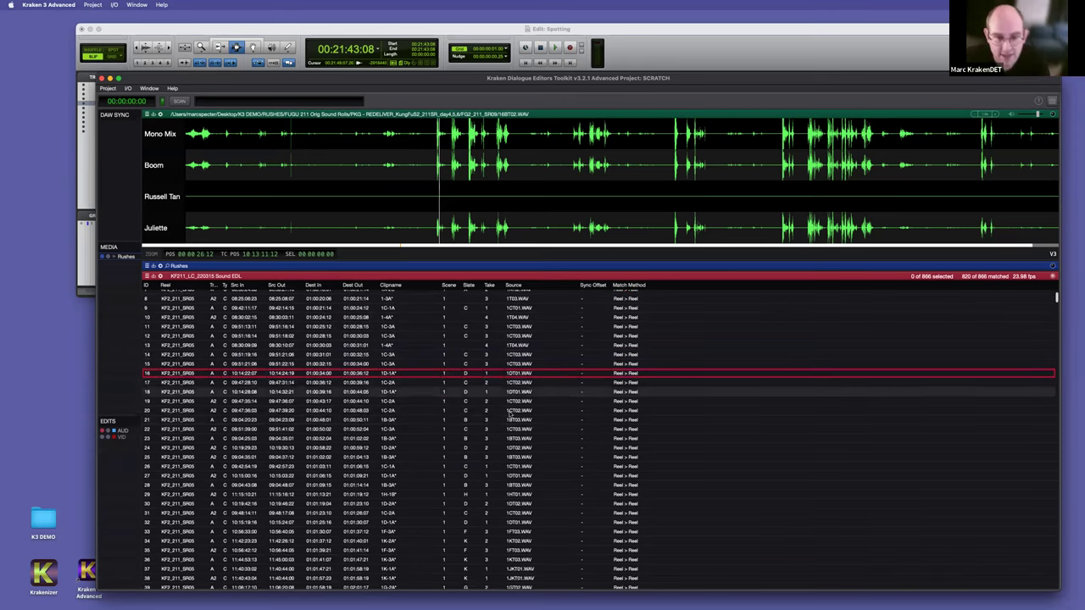
pyautogui.click(546, 413)
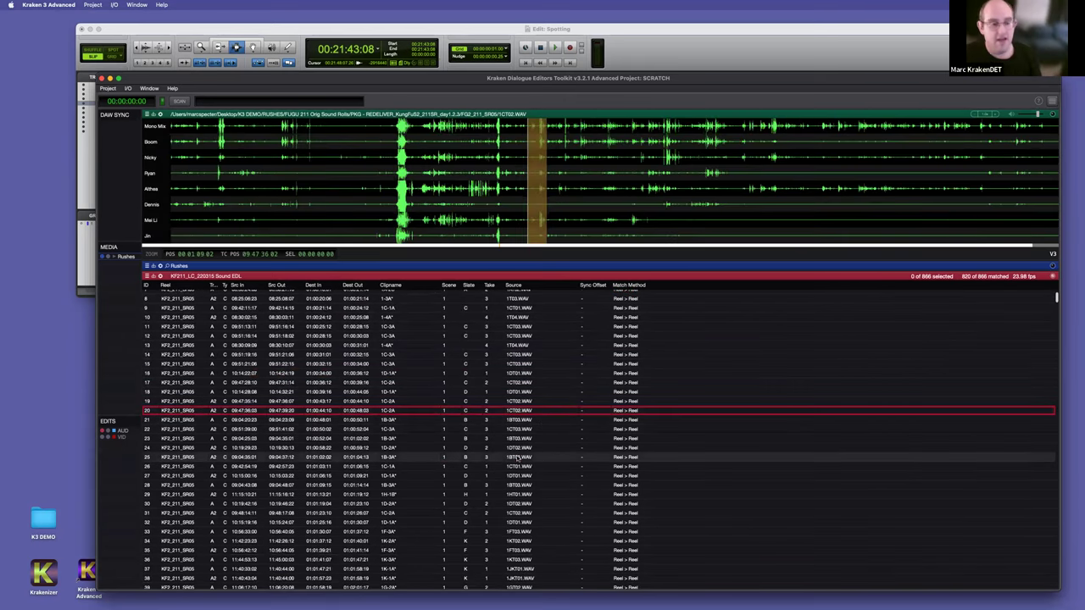
pyautogui.click(526, 394)
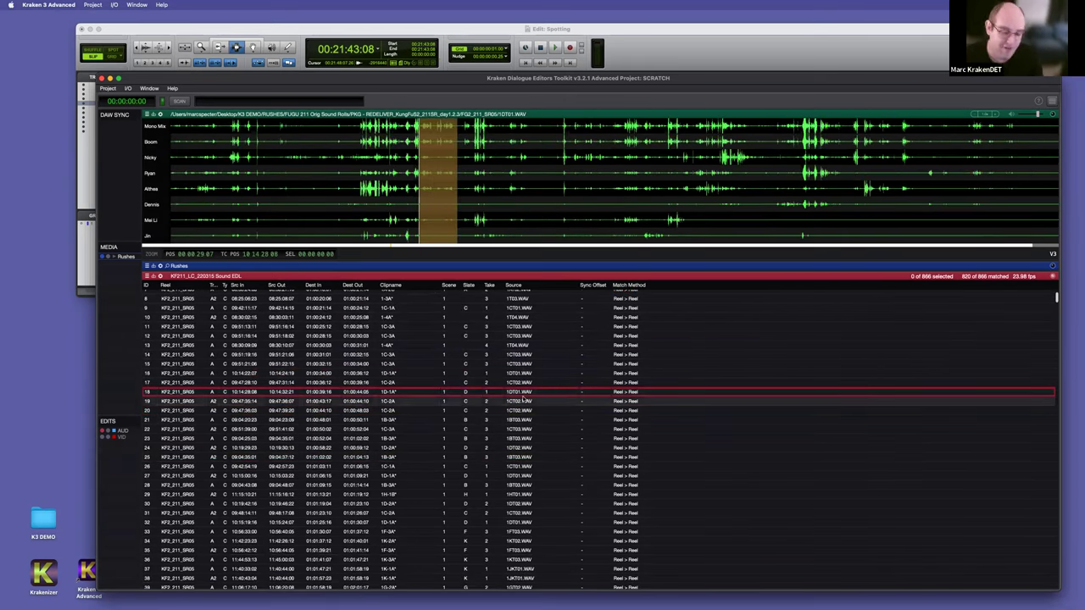
# Step: Load the source sections of matched sound EDL events 21, 16, 28, 19 and 23 in the waveform in turn
pyautogui.click(525, 419)
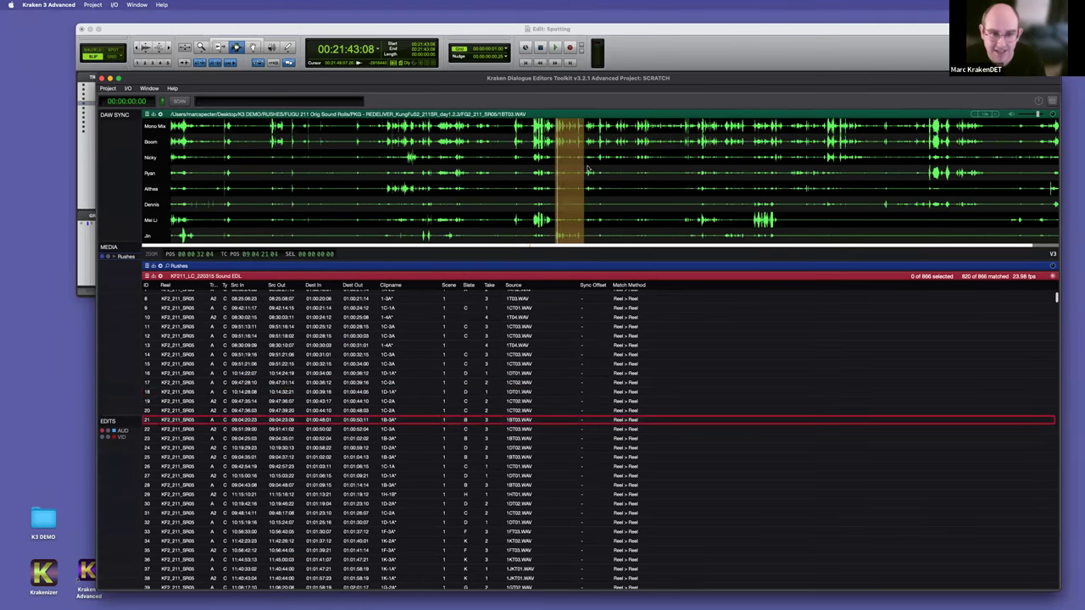
pyautogui.click(521, 374)
pyautogui.click(520, 485)
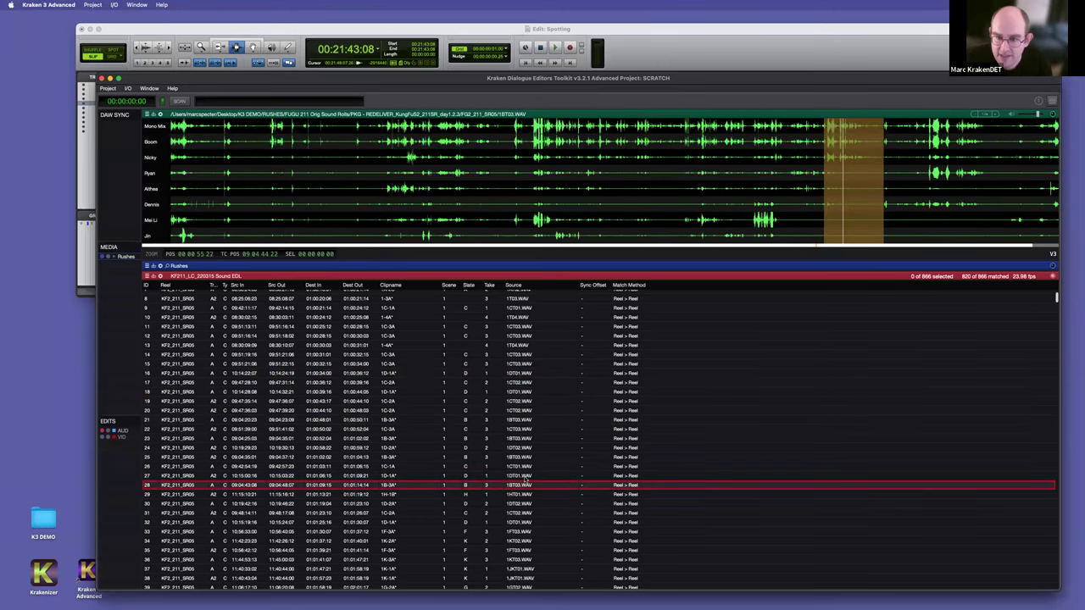
pyautogui.click(552, 402)
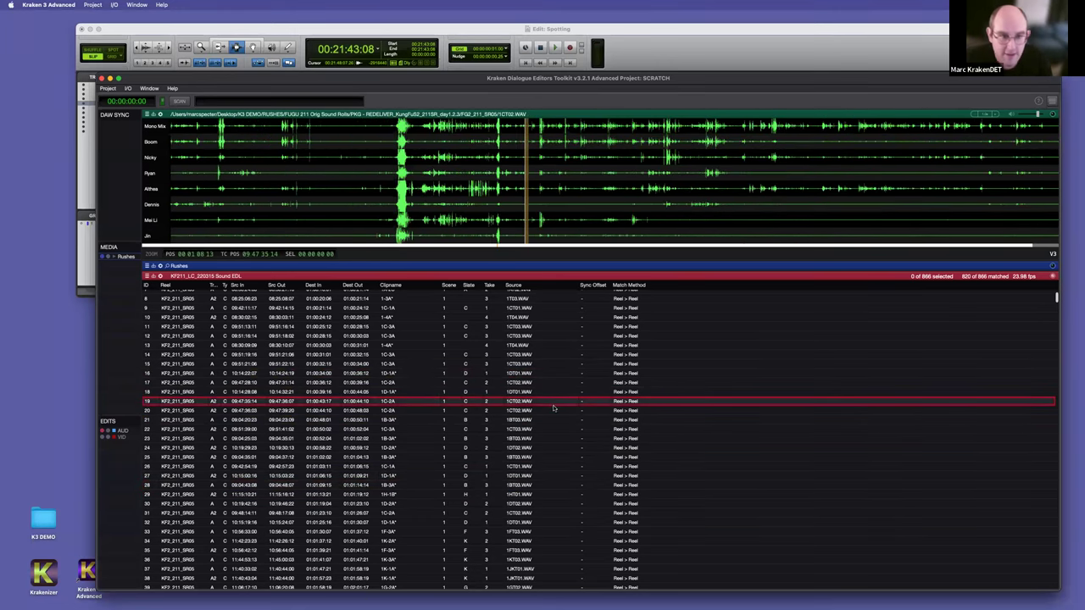
pyautogui.click(540, 439)
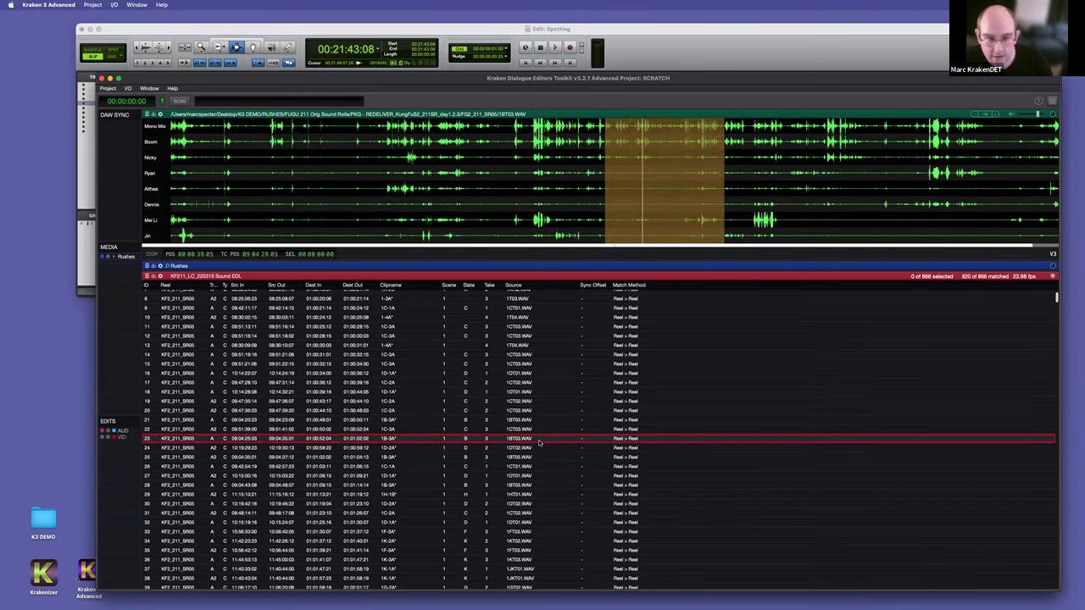
# Step: Look through the sound EDL from the first events to those around 780, checking each event's source file and match method
pyautogui.scroll(4, 604, 338)
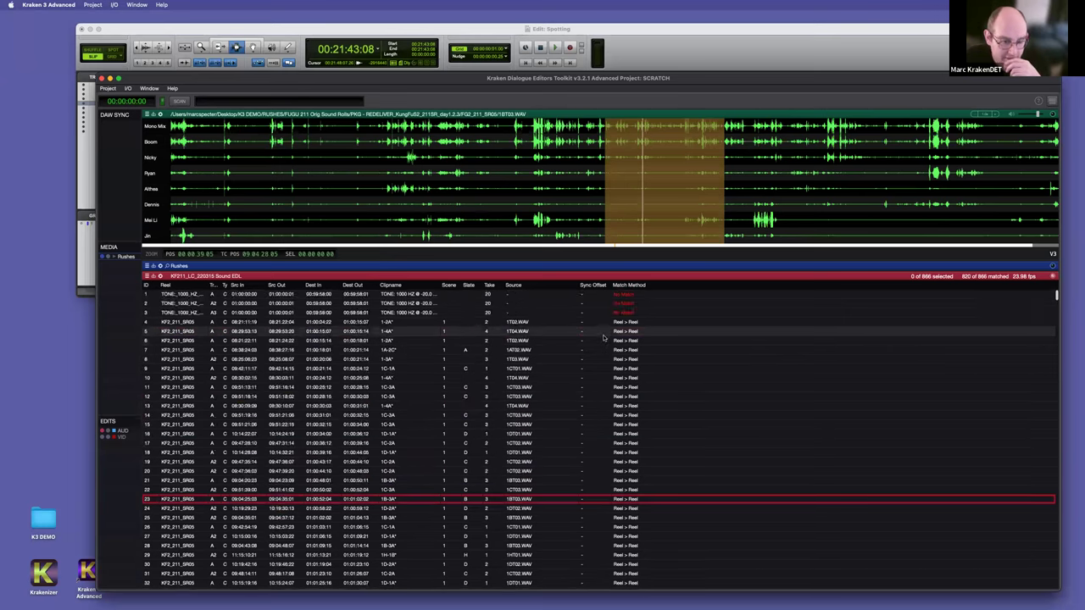
pyautogui.scroll(-10, 627, 436)
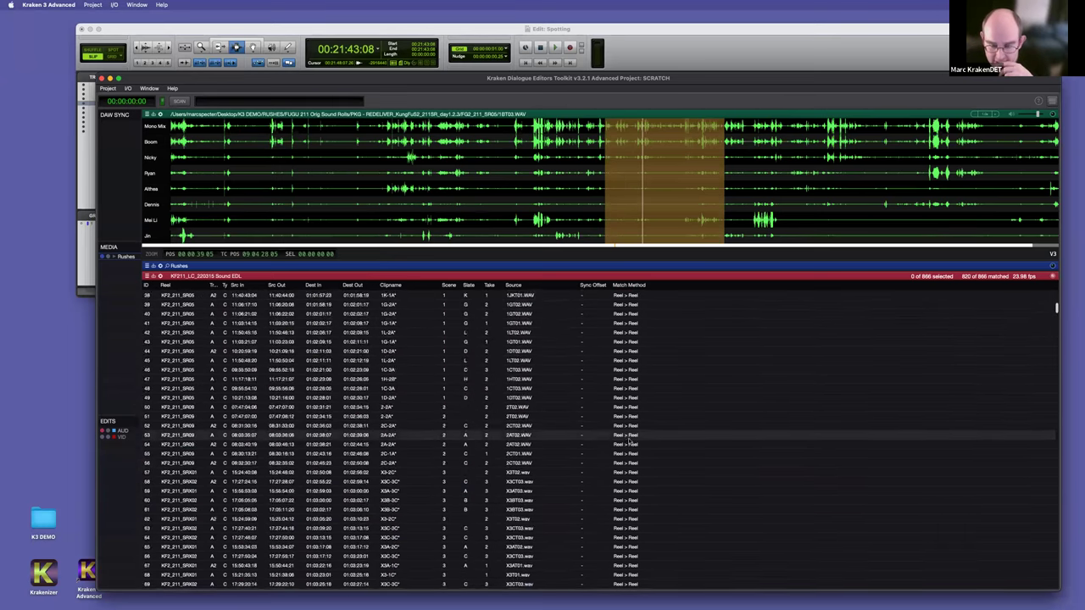
pyautogui.scroll(-15, 630, 439)
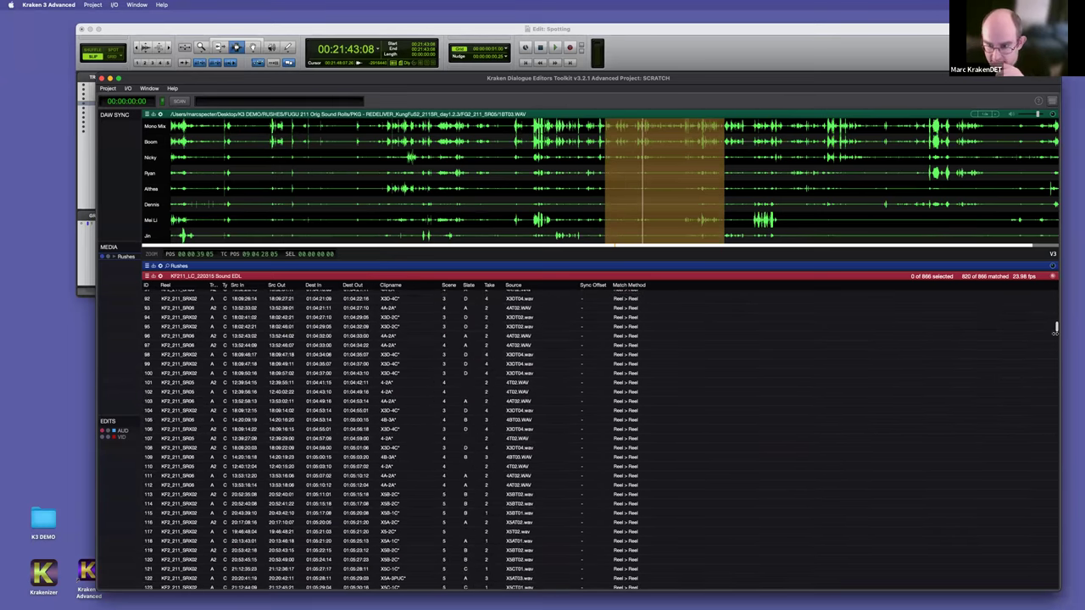
pyautogui.scroll(-20, 1056, 326)
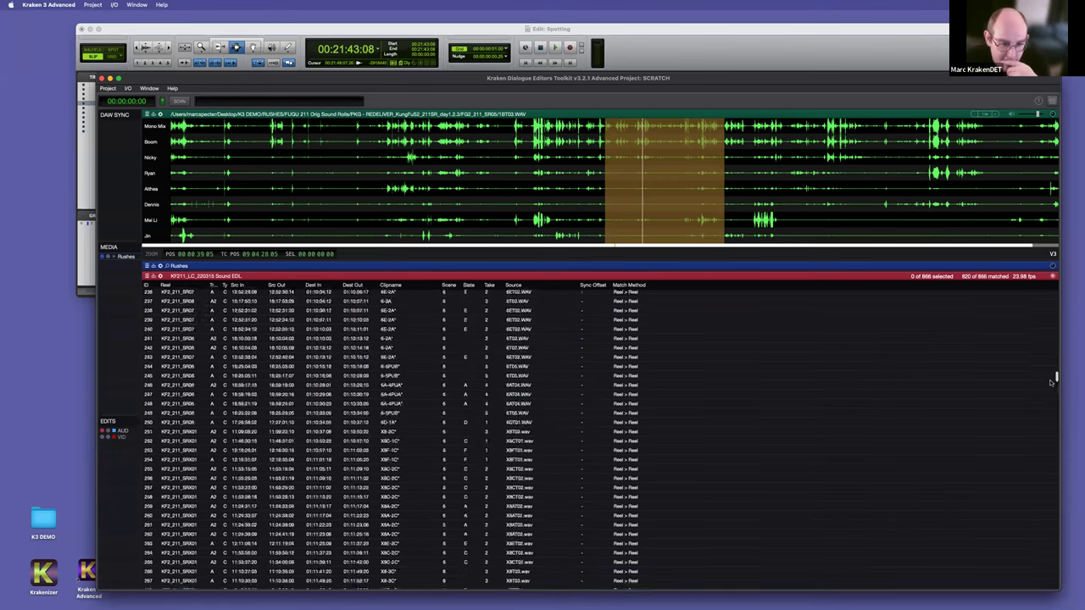
pyautogui.moveTo(1048, 485); pyautogui.dragTo(1063, 560)
pyautogui.scroll(2, 627, 387)
pyautogui.scroll(-3, 627, 387)
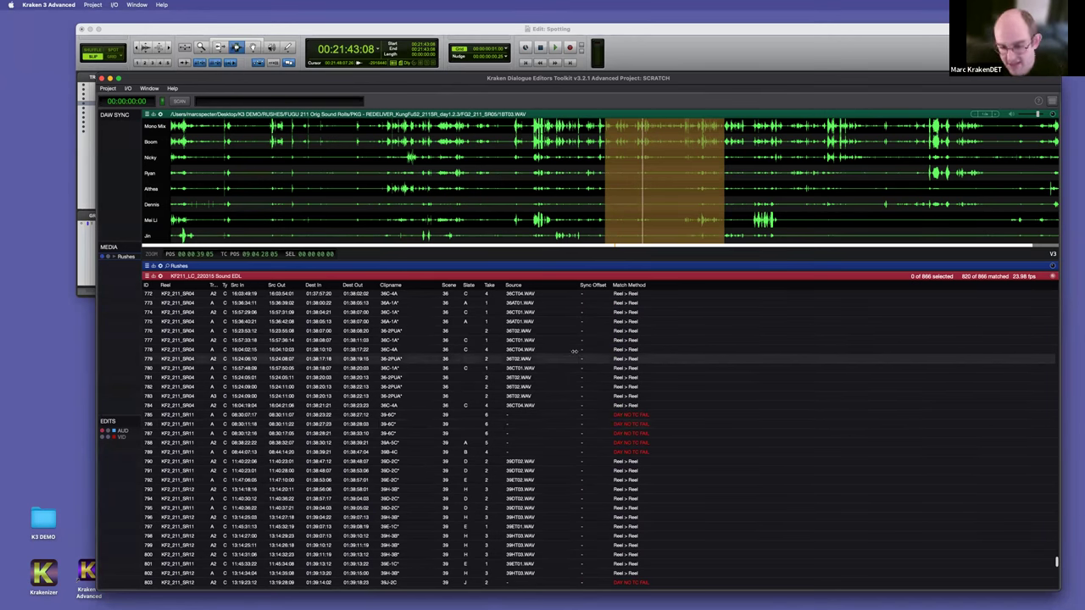
# Step: Load the source section of event 779 in the waveform, followed by those from event 776 back to 773
pyautogui.scroll(2, 546, 404)
pyautogui.click(533, 376)
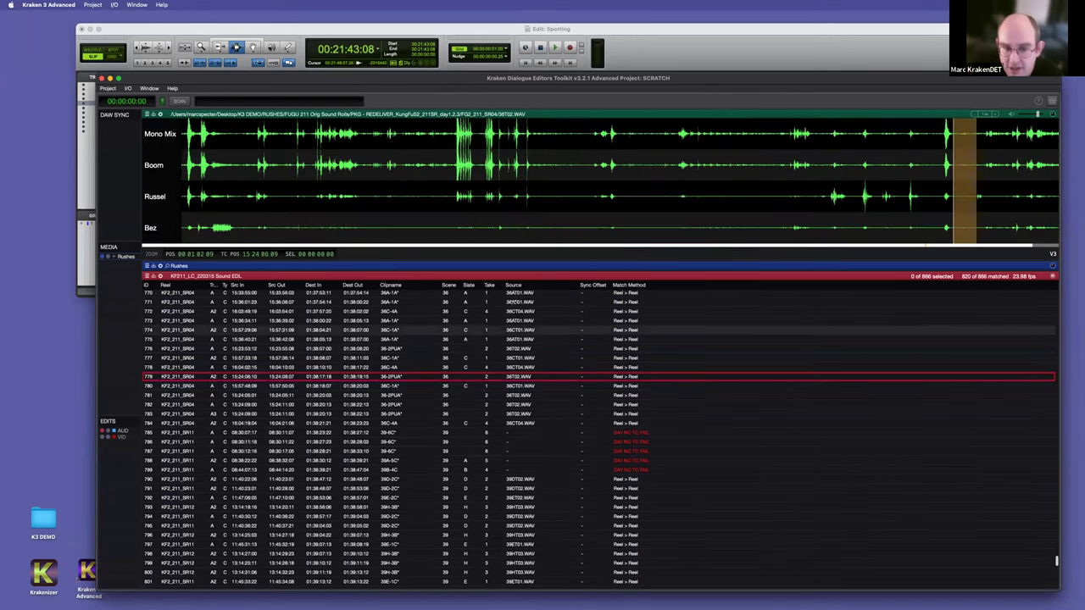
pyautogui.click(515, 348)
pyautogui.press('Up')
pyautogui.press('Up')
pyautogui.press('Up')
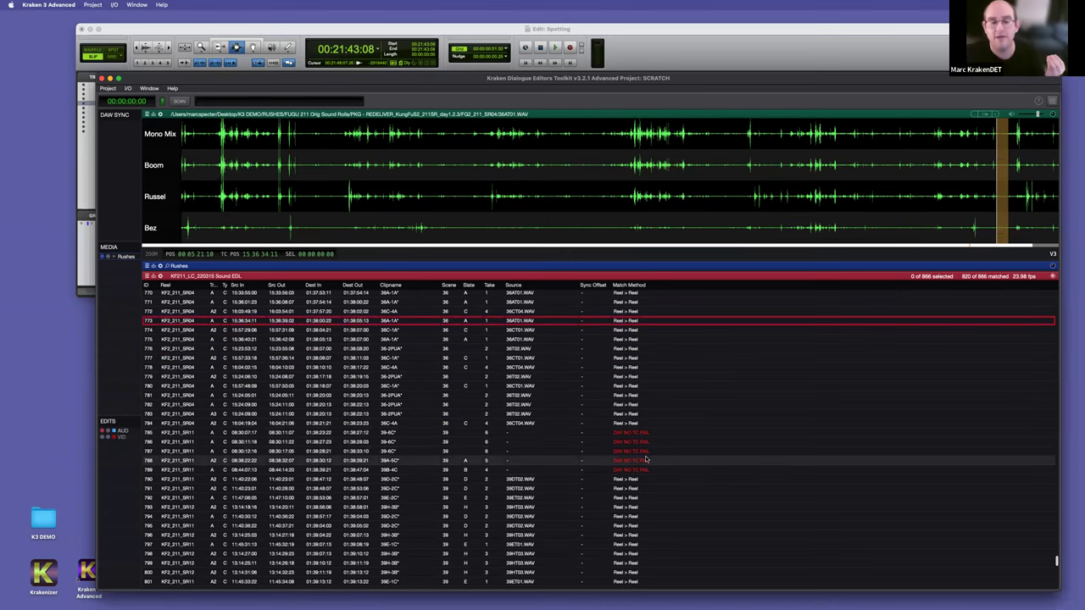
# Step: Look back through the sound EDL to the events around 682 to 705 and examine their match methods for failures
pyautogui.scroll(6, 657, 454)
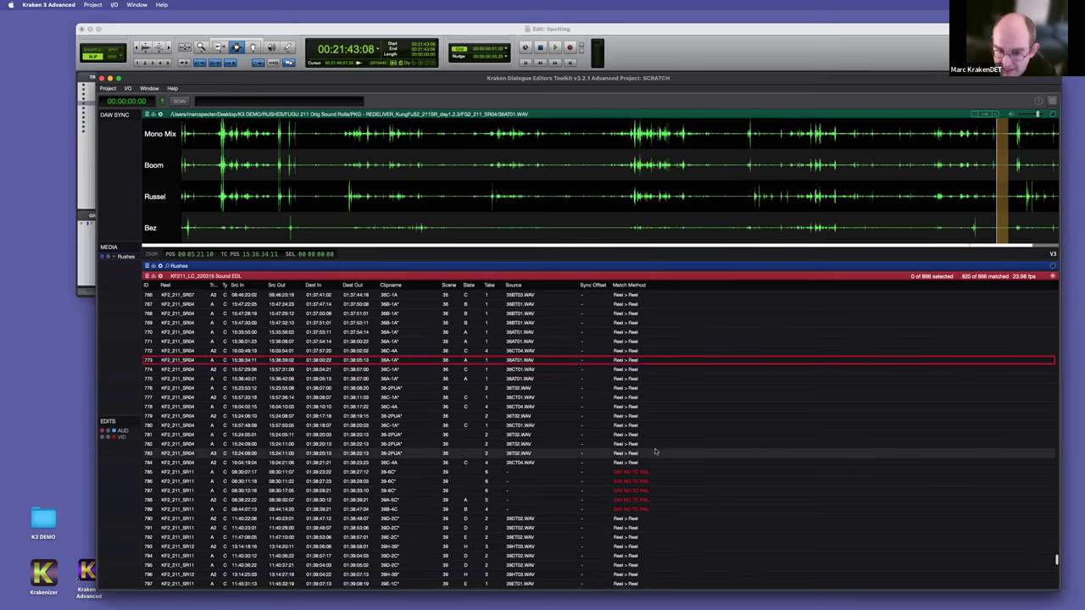
pyautogui.scroll(8, 636, 456)
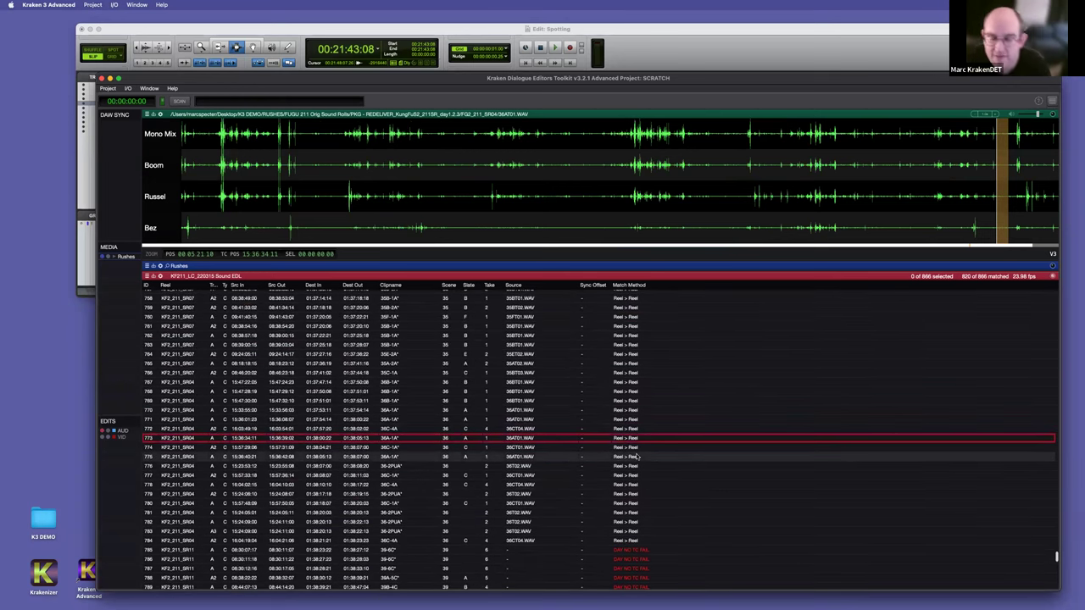
pyautogui.scroll(20, 636, 456)
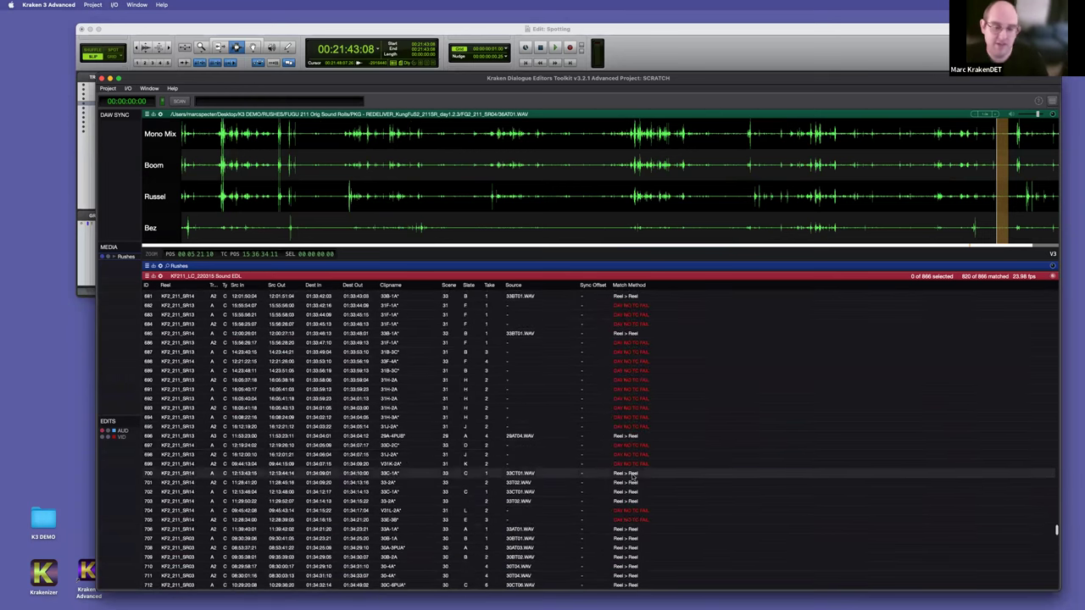
# Step: Examine the matched events above the failed ones in the sound EDL, loading several of them to view their rushes waveforms
pyautogui.scroll(9, 626, 450)
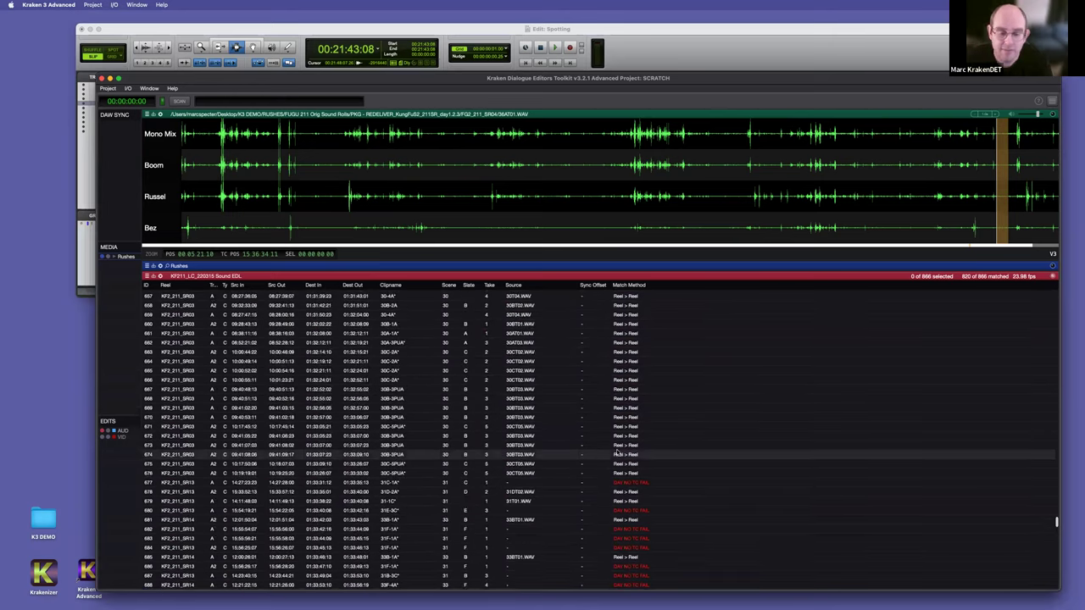
pyautogui.scroll(5, 593, 456)
pyautogui.click(428, 390)
pyautogui.click(411, 428)
pyautogui.click(416, 372)
pyautogui.click(458, 474)
pyautogui.scroll(15, 481, 459)
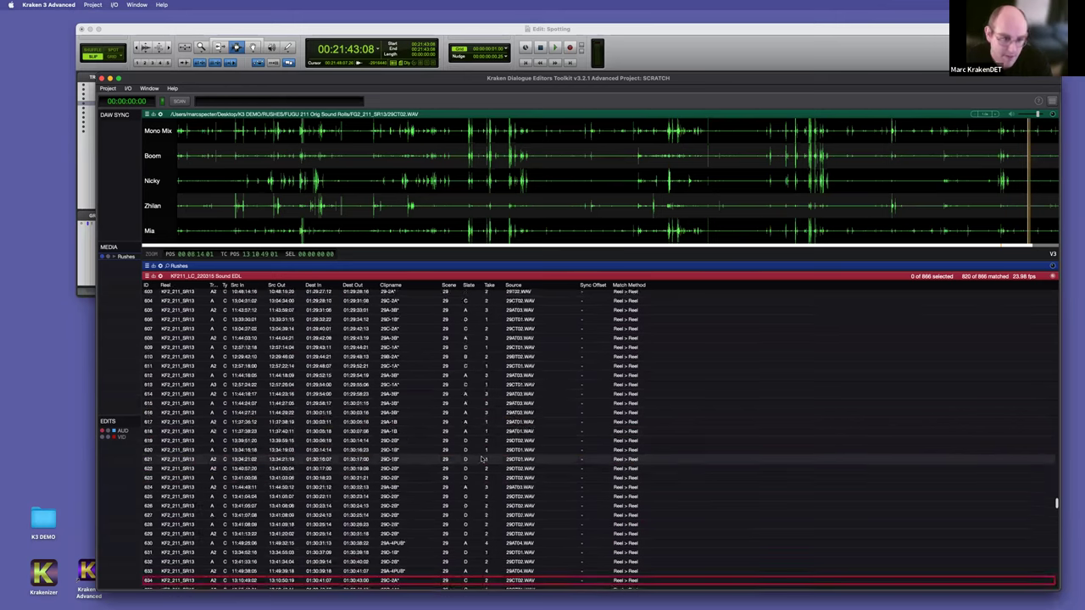
pyautogui.scroll(20, 481, 458)
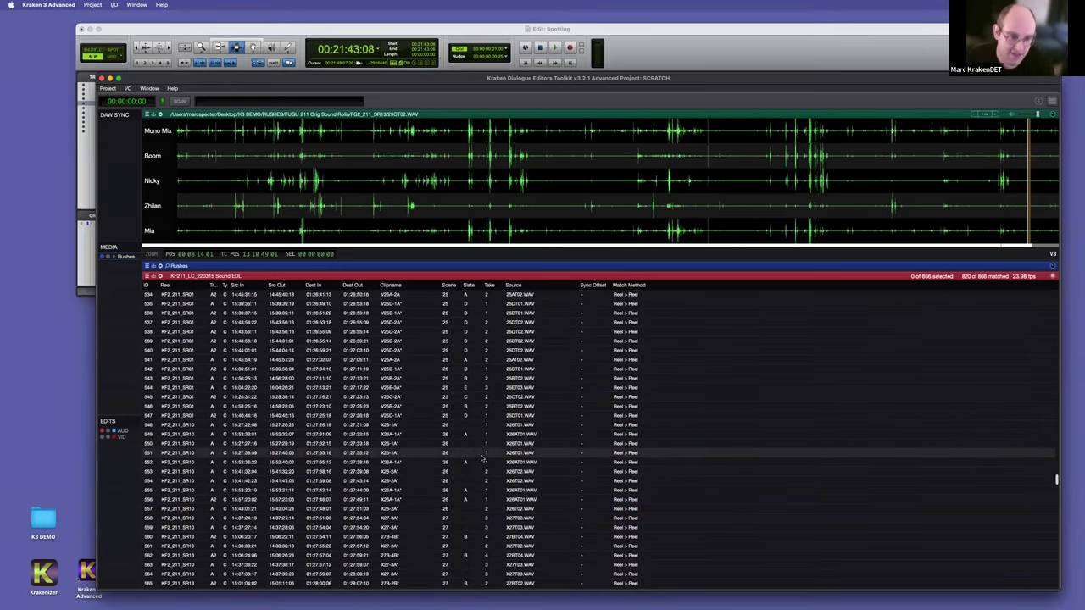
pyautogui.scroll(19, 479, 452)
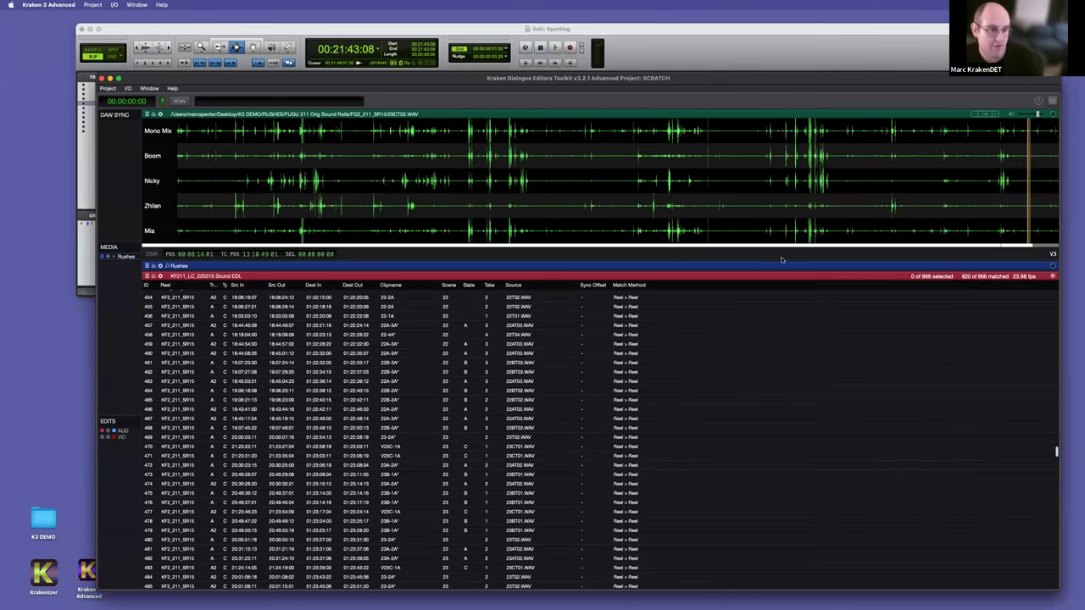
# Step: Enable Show Source Metadata for the sound EDL, load event 459, and place the Clipname column beside Source
pyautogui.click(160, 278)
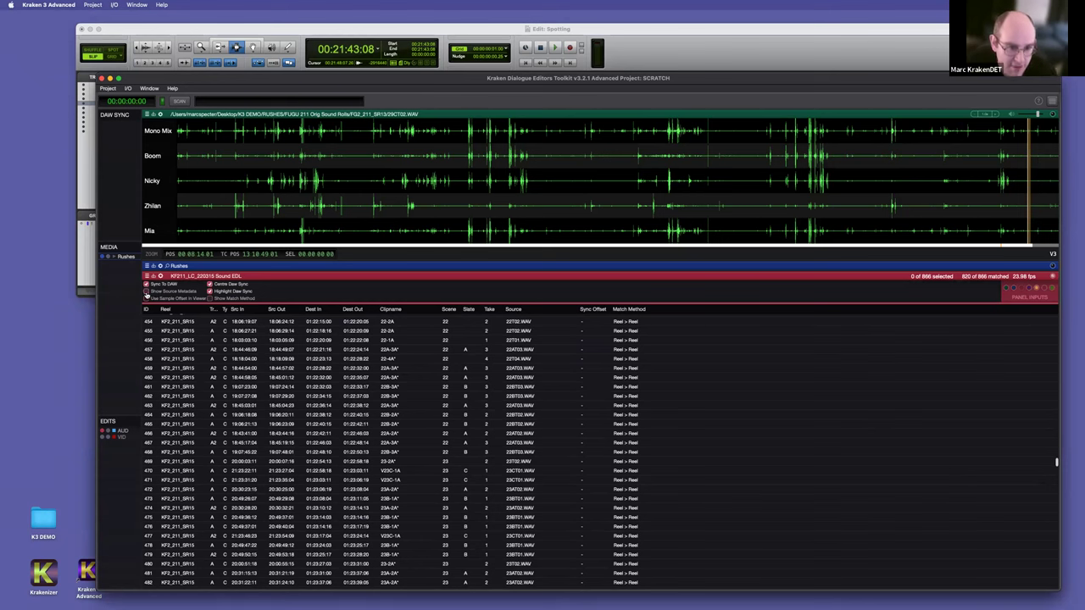
pyautogui.click(520, 369)
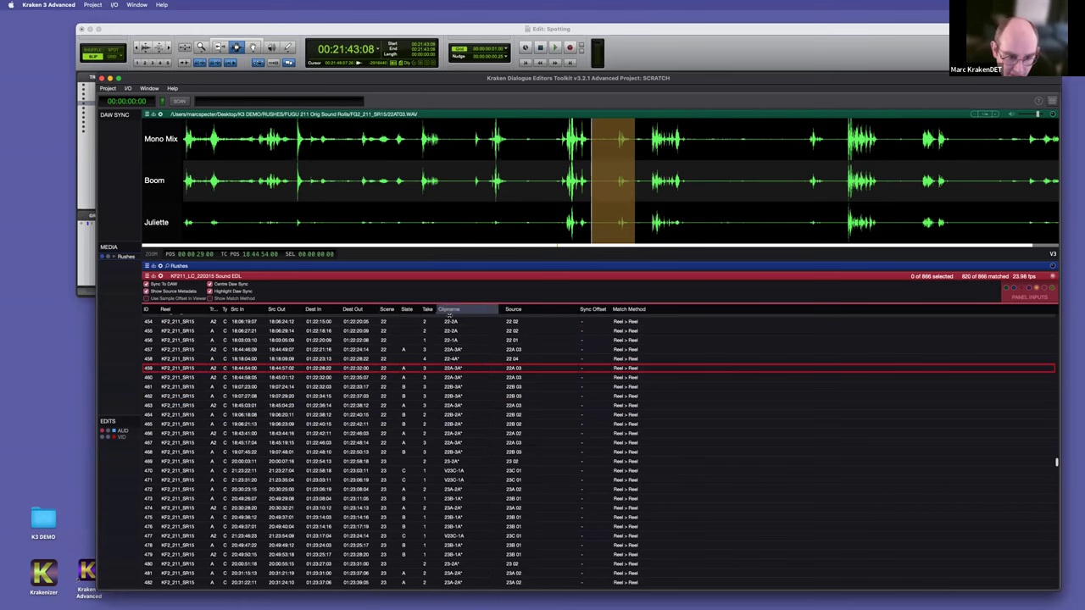
pyautogui.moveTo(480, 318); pyautogui.dragTo(482, 346)
# Step: Compare clip names with their matched sources for scenes 22 and 23, loading several events including 471 and 478
pyautogui.scroll(-1, 540, 468)
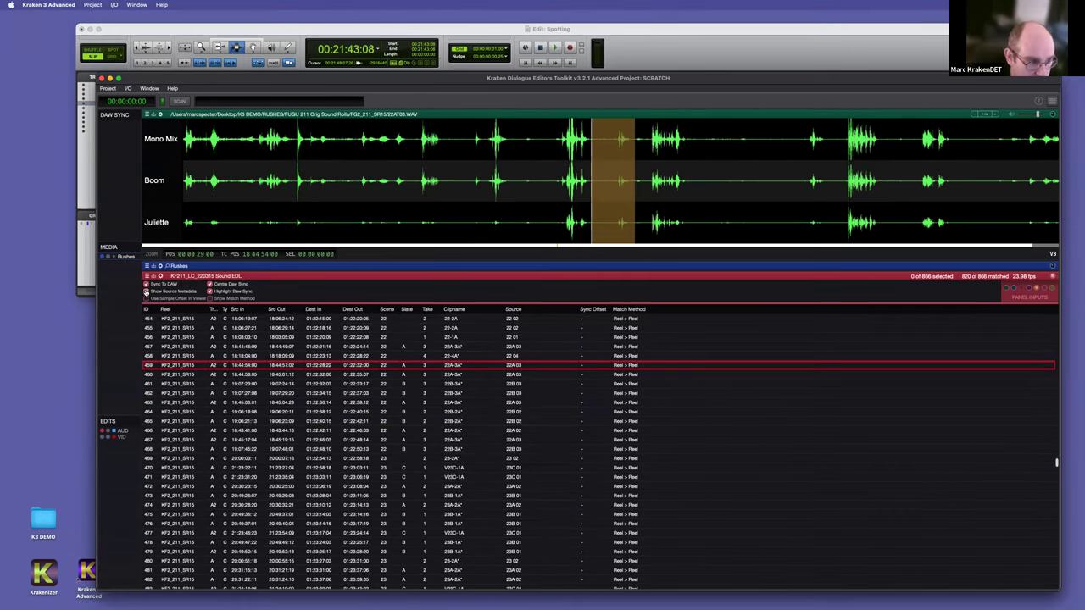
pyautogui.scroll(-1, 475, 436)
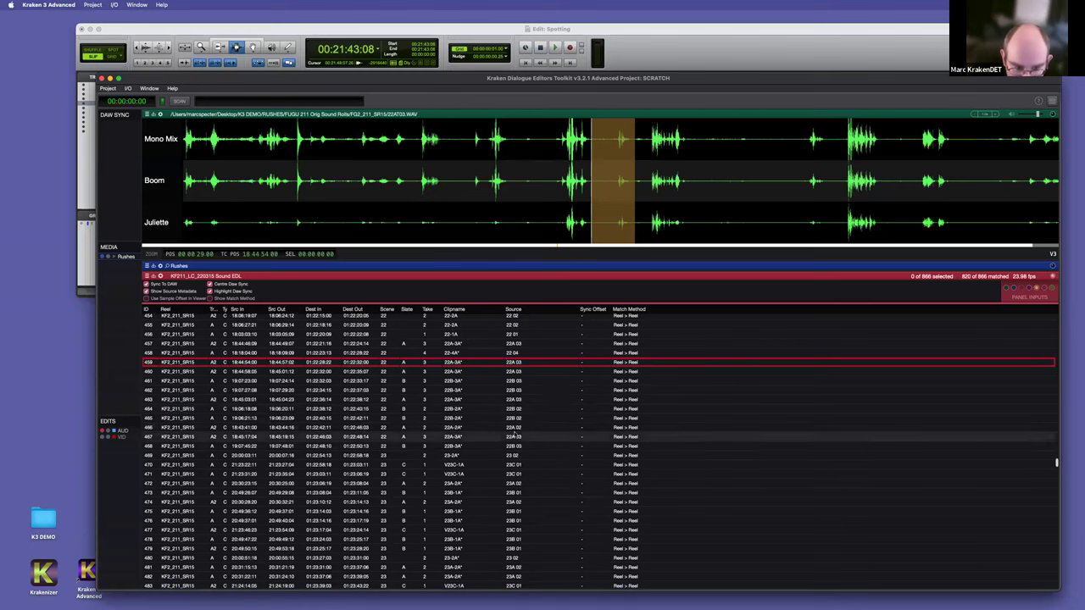
pyautogui.scroll(-3, 469, 445)
pyautogui.scroll(-1, 469, 445)
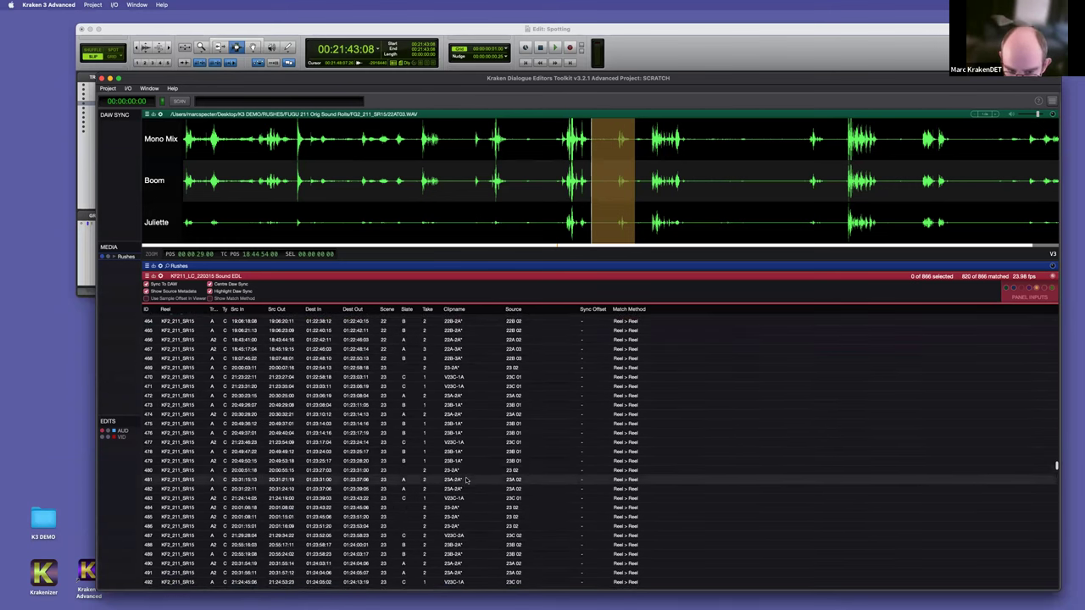
pyautogui.click(479, 405)
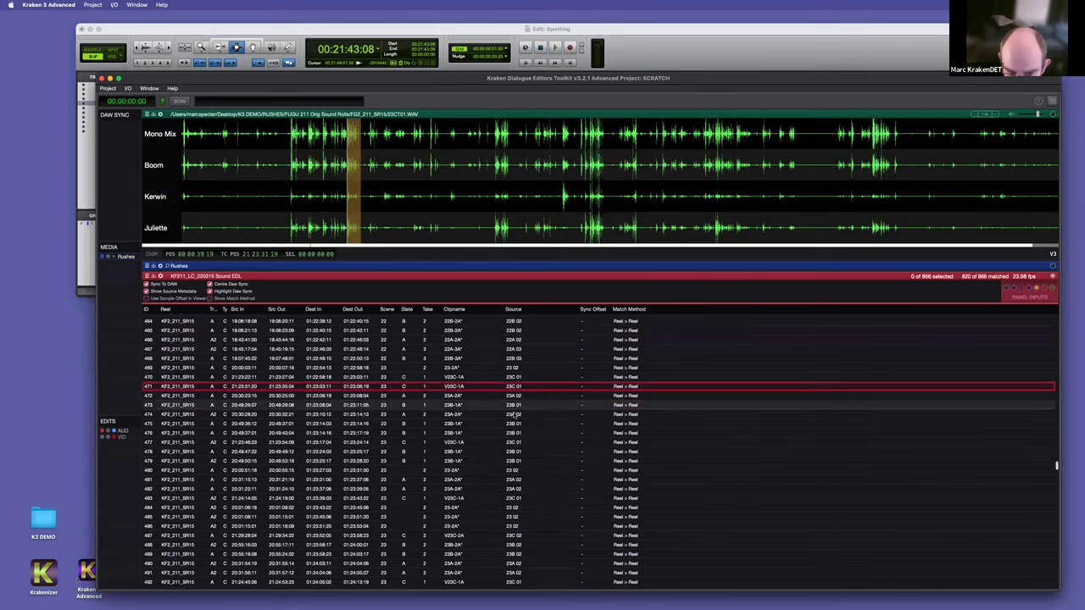
pyautogui.click(449, 451)
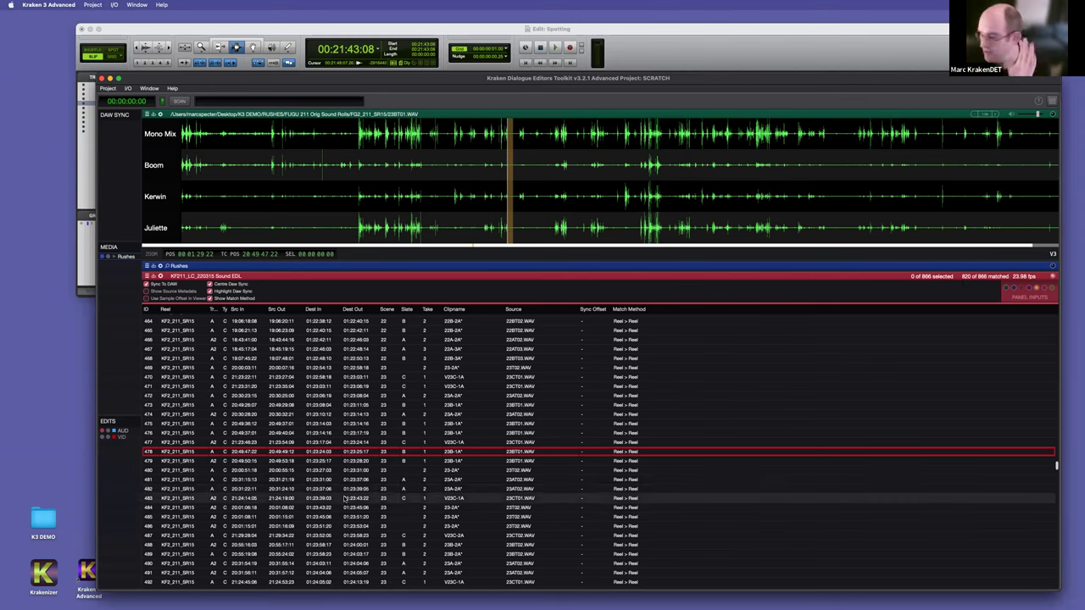
# Step: Go back to the earlier scenes of the EDL and load several scene 8 events to inspect their matched recordings
pyautogui.scroll(5, 345, 498)
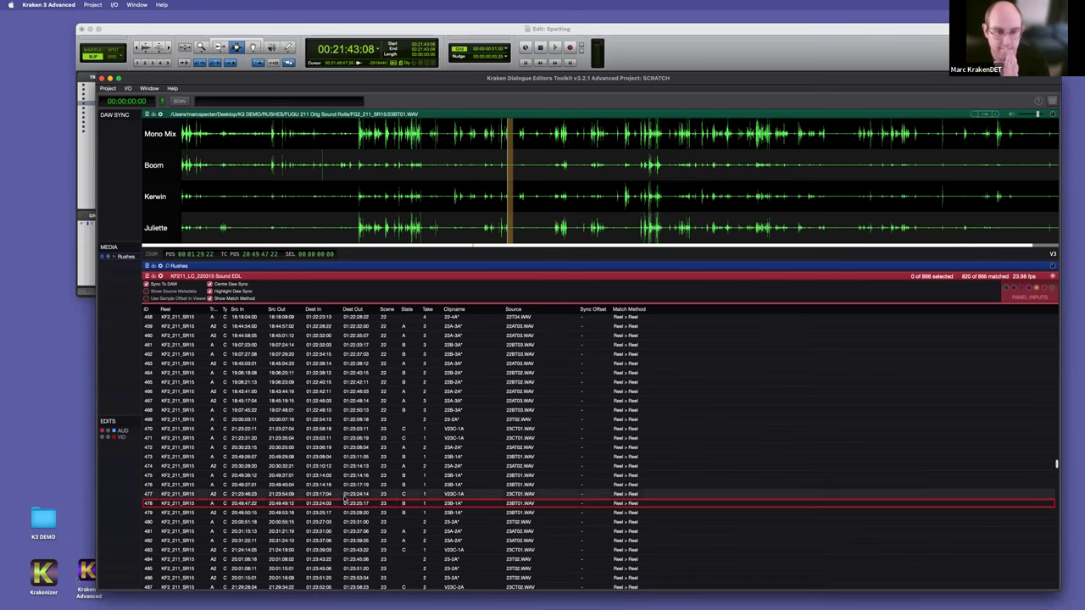
pyautogui.scroll(2, 345, 498)
pyautogui.scroll(20, 345, 498)
pyautogui.scroll(20, 351, 491)
pyautogui.scroll(15, 353, 490)
pyautogui.click(308, 413)
pyautogui.click(306, 460)
pyautogui.click(307, 498)
pyautogui.click(317, 450)
pyautogui.click(342, 422)
pyautogui.click(348, 386)
# Step: Step back and forth through the scene 8 events on reel KF2_211_SRX01, checking each one's position in its source waveform
pyautogui.press('Down')
pyautogui.press('Down')
pyautogui.press('Down')
pyautogui.press('Down')
pyautogui.press('Down')
pyautogui.press('Down')
pyautogui.press('Down')
pyautogui.press('Down')
pyautogui.press('Down')
pyautogui.press('Down')
pyautogui.press('Down')
pyautogui.press('Up')
pyautogui.press('Up')
pyautogui.press('Up')
pyautogui.press('Up')
pyautogui.press('Up')
pyautogui.press('Up')
pyautogui.press('Up')
pyautogui.press('Up')
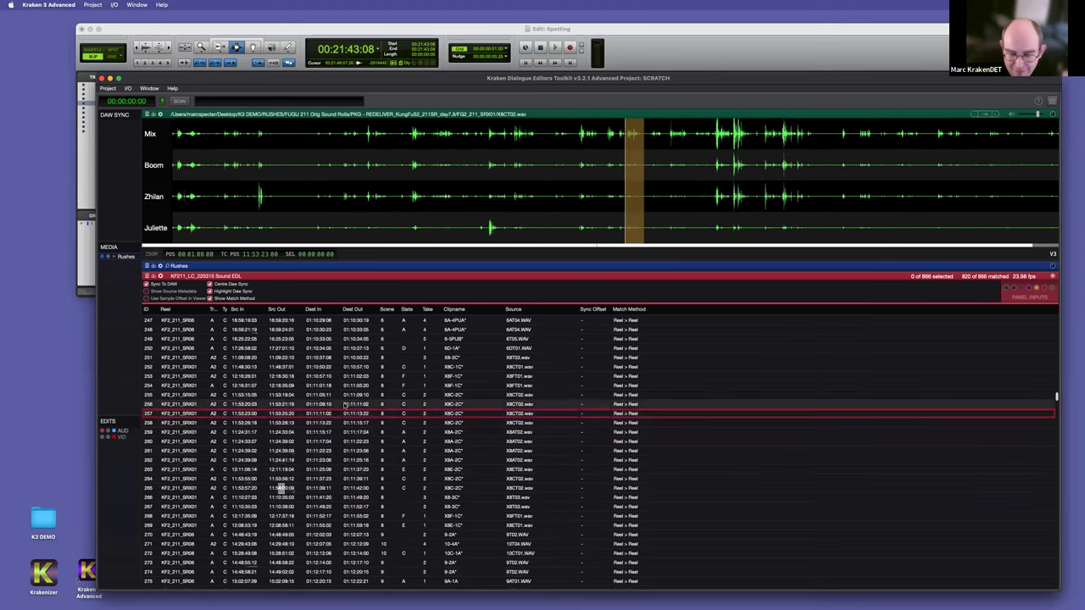
pyautogui.press('Up')
pyautogui.press('Down')
pyautogui.press('Down')
pyautogui.press('Down')
pyautogui.press('Down')
pyautogui.press('Down')
pyautogui.press('Down')
pyautogui.press('Down')
pyautogui.press('Up')
pyautogui.press('Up')
pyautogui.press('Up')
pyautogui.press('Up')
pyautogui.press('Up')
pyautogui.press('Up')
pyautogui.press('Up')
pyautogui.press('Up')
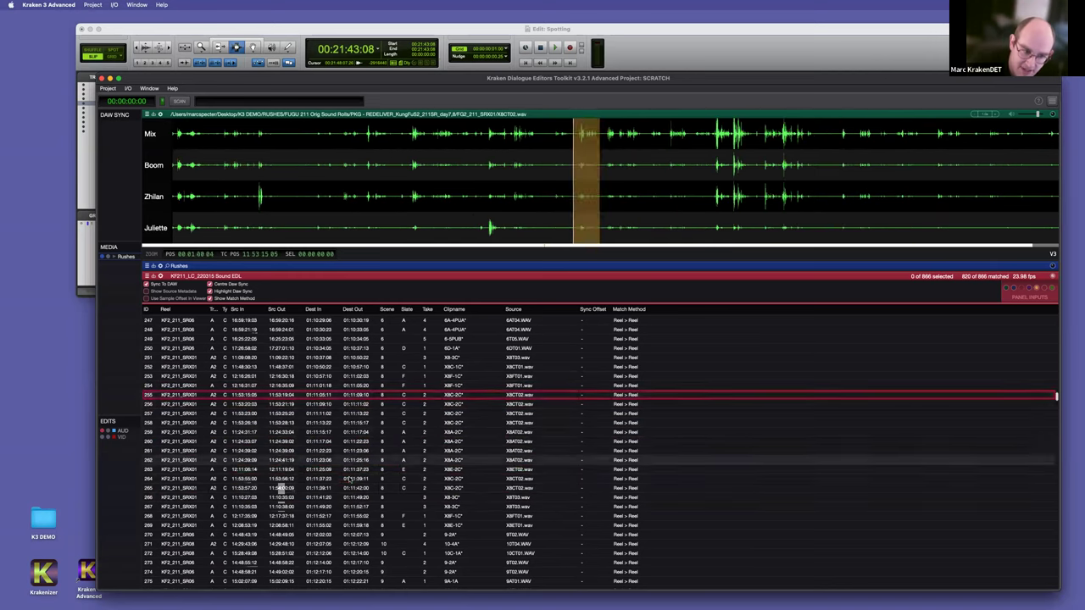
pyautogui.press('Down')
pyautogui.press('Down')
pyautogui.press('Down')
pyautogui.press('Down')
pyautogui.press('Down')
pyautogui.press('Down')
pyautogui.press('Down')
pyautogui.press('Down')
pyautogui.press('Down')
pyautogui.press('Down')
pyautogui.press('Down')
pyautogui.press('Down')
pyautogui.press('Down')
pyautogui.press('Down')
pyautogui.press('Up')
pyautogui.press('Up')
pyautogui.press('Up')
pyautogui.press('Up')
pyautogui.press('Up')
pyautogui.press('Up')
pyautogui.press('Up')
pyautogui.press('Up')
pyautogui.press('Up')
pyautogui.press('Up')
pyautogui.press('Up')
pyautogui.press('Up')
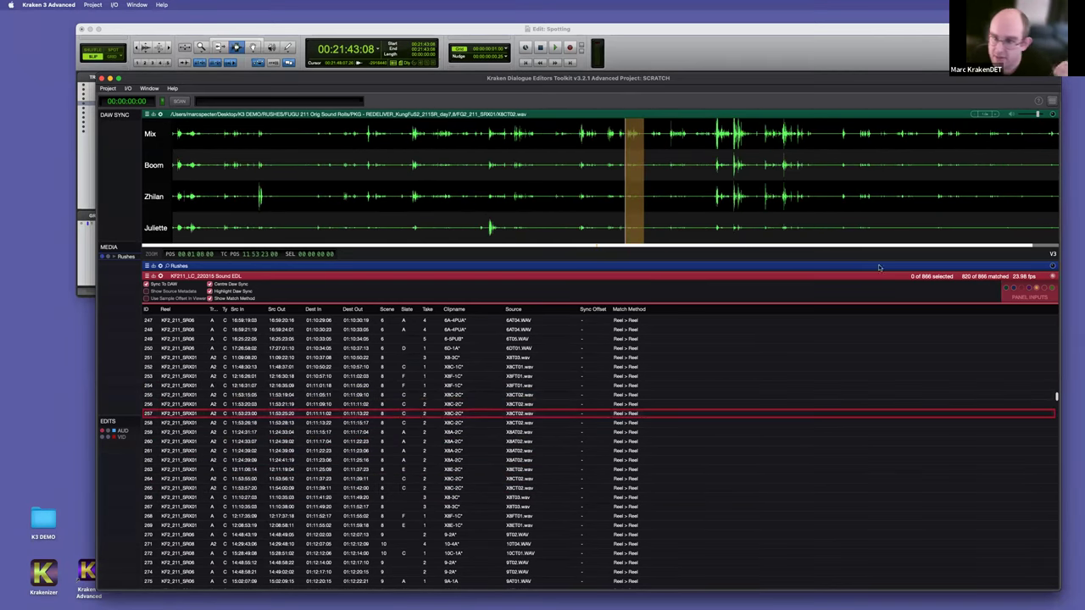
pyautogui.press('Up')
pyautogui.press('Up')
pyautogui.press('Up')
pyautogui.press('Up')
pyautogui.press('Up')
pyautogui.press('Up')
pyautogui.press('Up')
pyautogui.press('Down')
pyautogui.press('Down')
pyautogui.press('Down')
pyautogui.press('Down')
pyautogui.press('Down')
pyautogui.press('Down')
pyautogui.press('Down')
pyautogui.press('Down')
pyautogui.press('Down')
pyautogui.press('Down')
pyautogui.press('Down')
pyautogui.press('Down')
pyautogui.press('Down')
pyautogui.press('Down')
pyautogui.press('Down')
pyautogui.press('Down')
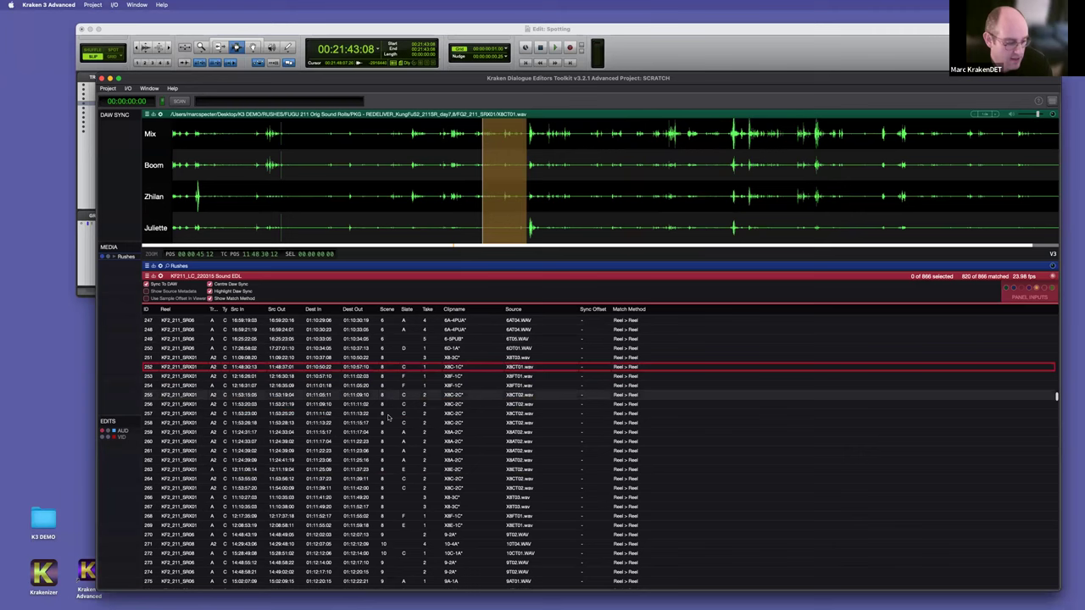
pyautogui.press('Up')
pyautogui.press('Up')
pyautogui.press('Up')
pyautogui.press('Up')
pyautogui.press('Up')
pyautogui.press('Up')
pyautogui.press('Up')
pyautogui.click(378, 376)
pyautogui.click(369, 441)
pyautogui.click(377, 395)
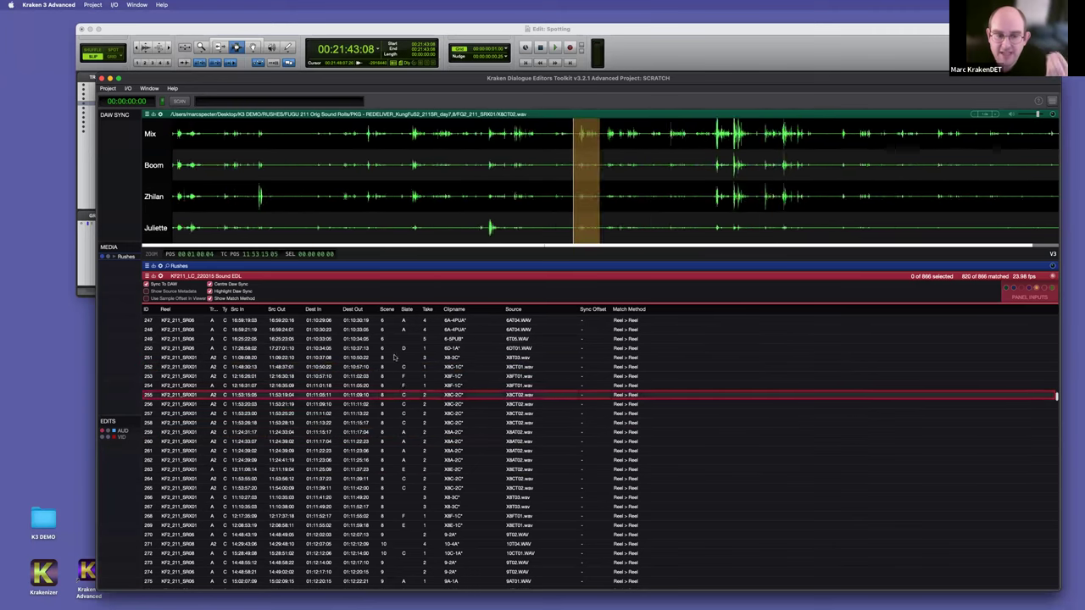
pyautogui.click(379, 357)
pyautogui.click(382, 414)
# Step: Clear the source matches from the events in the sound EDL
pyautogui.scroll(2, 387, 438)
pyautogui.scroll(5, 386, 437)
pyautogui.rightClick(396, 405)
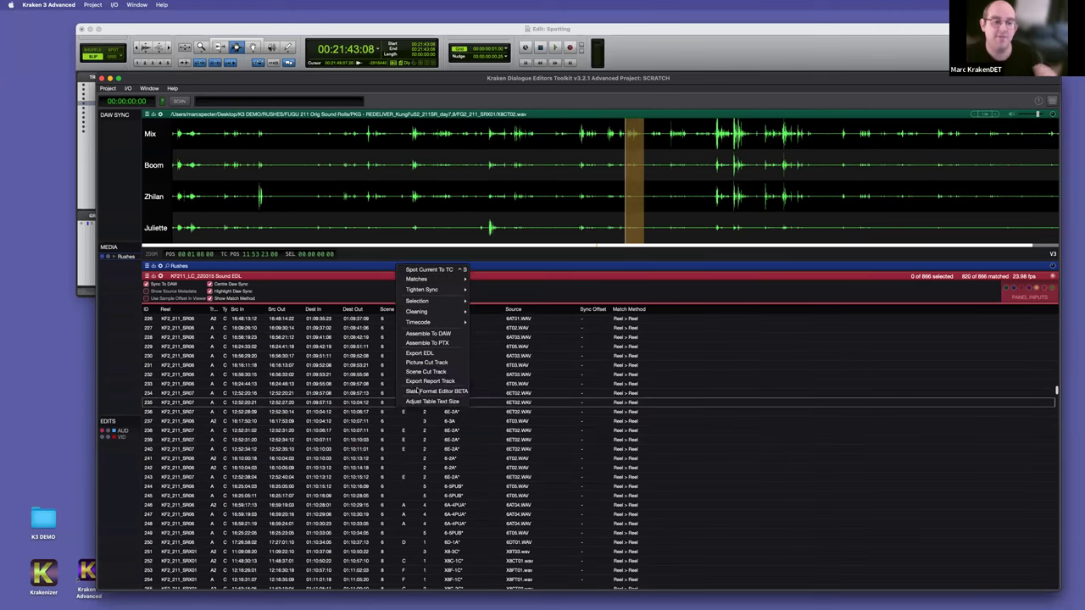
pyautogui.moveTo(452, 280)
pyautogui.click(498, 362)
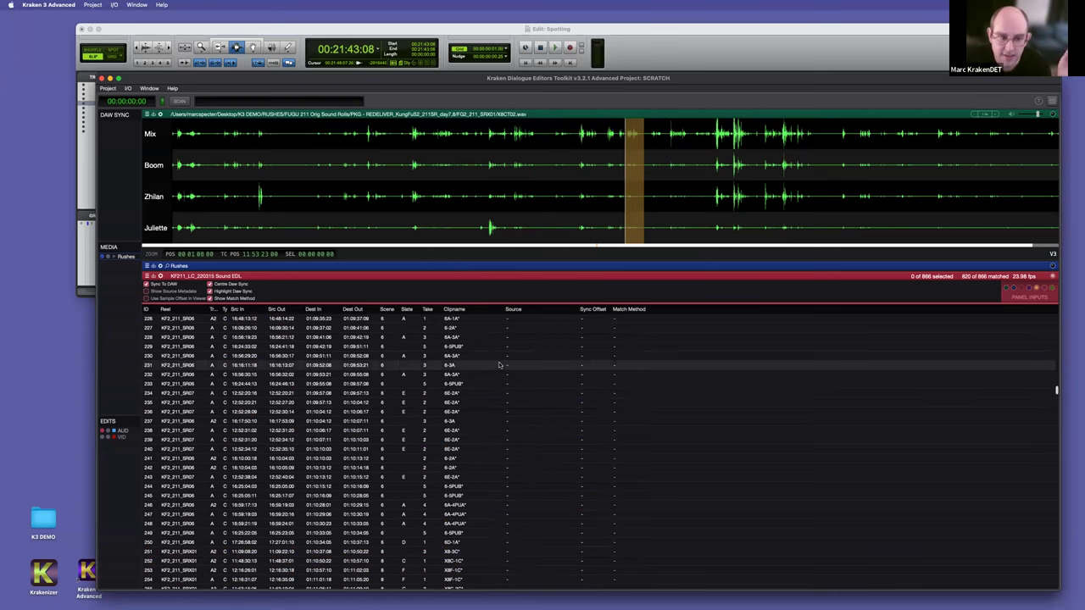
# Step: Select the scene 5 events 166 to 172 in the EDL and extend the selection to cover events 159 to 175
pyautogui.scroll(10, 441, 407)
pyautogui.scroll(1, 416, 424)
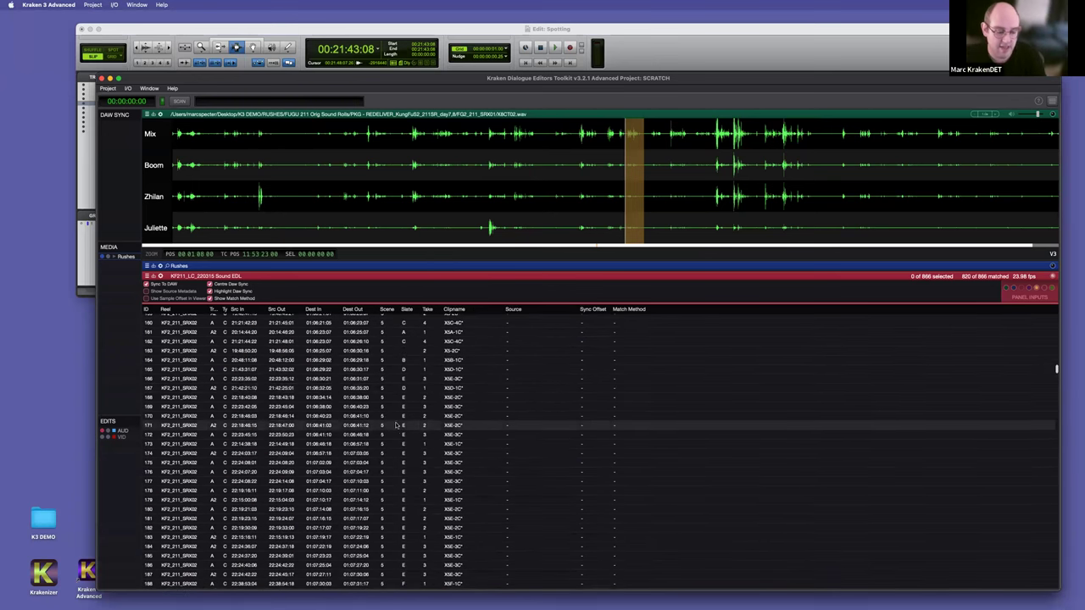
pyautogui.moveTo(350, 379); pyautogui.dragTo(360, 434)
pyautogui.scroll(1, 441, 483)
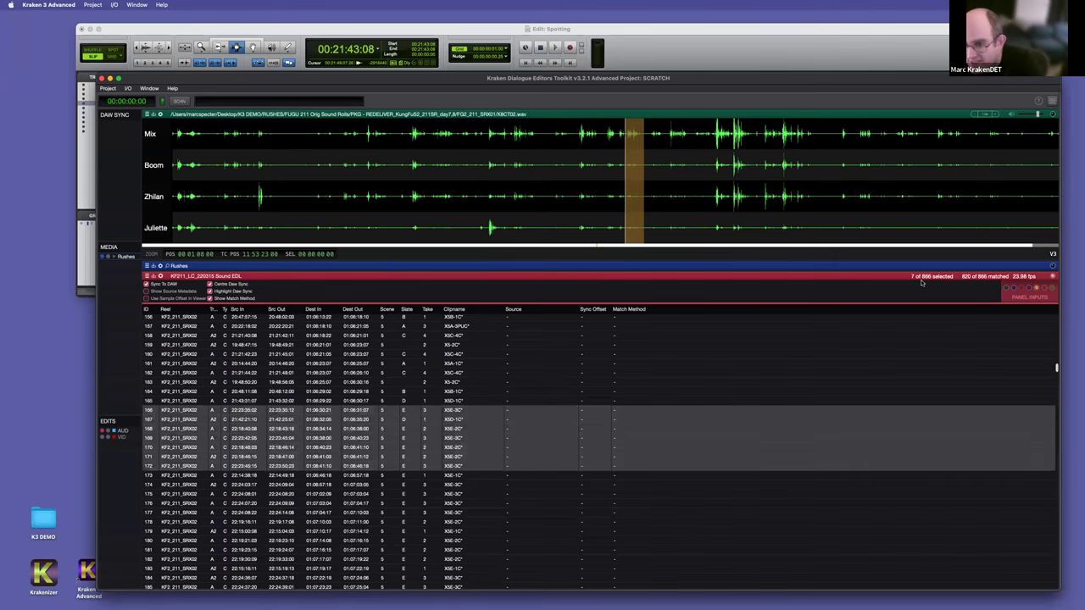
pyautogui.scroll(1, 355, 500)
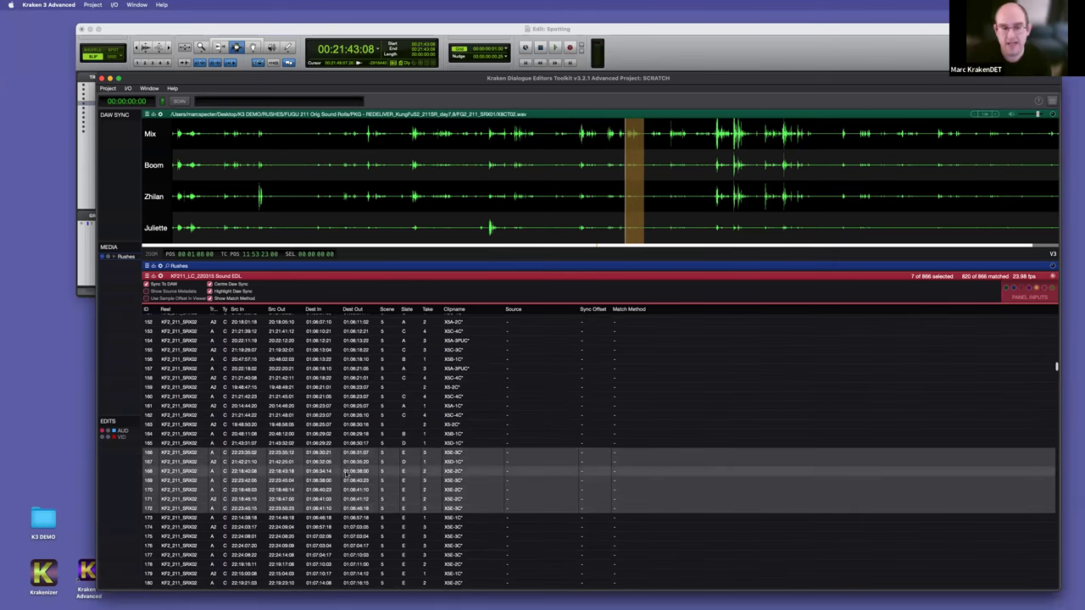
pyautogui.moveTo(362, 387); pyautogui.dragTo(361, 453)
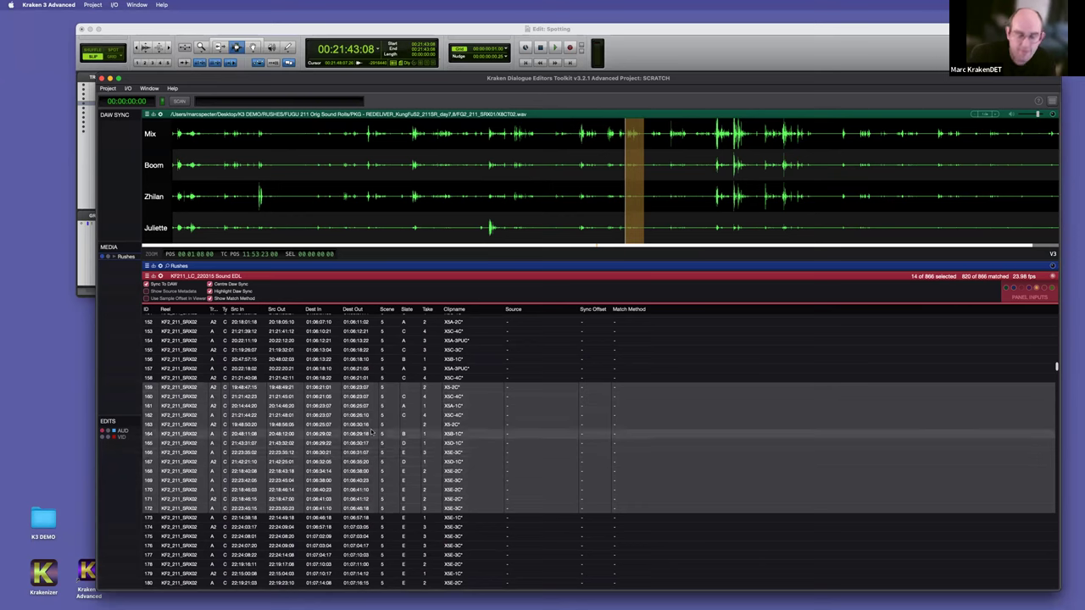
pyautogui.scroll(-1, 366, 466)
pyautogui.keyDown('shift'); pyautogui.click(352, 518); pyautogui.keyUp('shift')
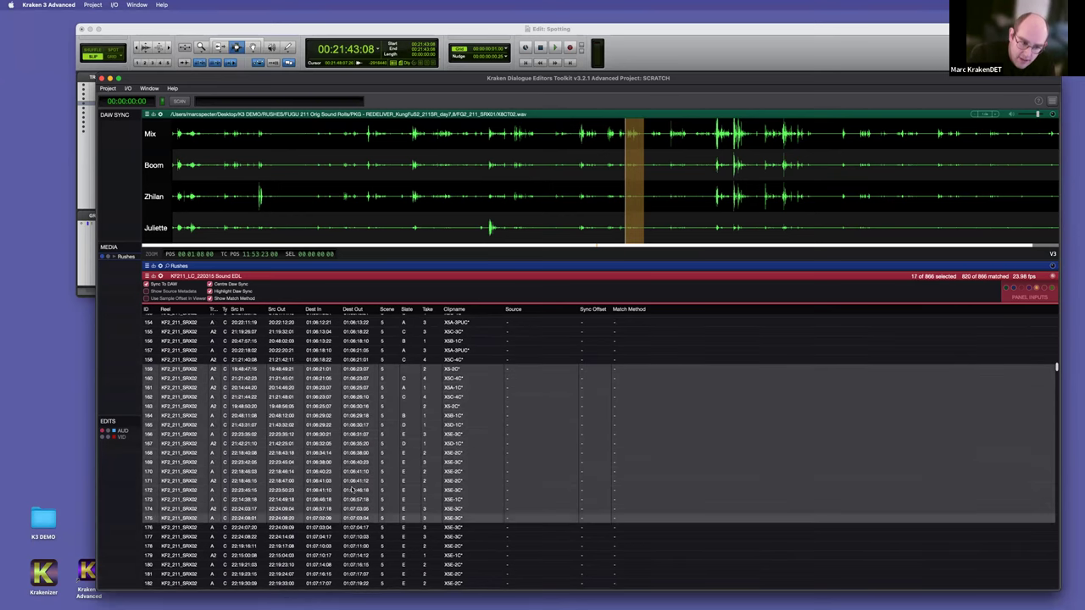
# Step: Remove events 166 to 170 from the selection one by one, and add them back as a continuous range
pyautogui.keyDown('super'); pyautogui.click(362, 434); pyautogui.keyUp('super')
pyautogui.keyDown('super'); pyautogui.click(362, 443); pyautogui.keyUp('super')
pyautogui.keyDown('super'); pyautogui.click(363, 453); pyautogui.keyUp('super')
pyautogui.keyDown('super'); pyautogui.click(363, 462); pyautogui.keyUp('super')
pyautogui.keyDown('super'); pyautogui.click(362, 471); pyautogui.keyUp('super')
pyautogui.rightClick(361, 471)
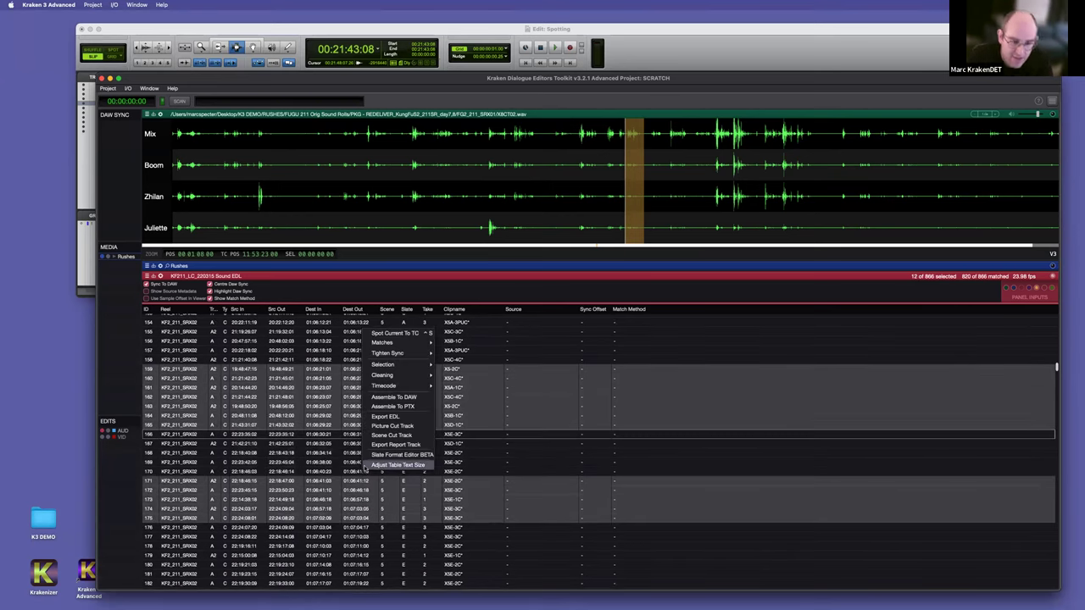
pyautogui.click(300, 467)
pyautogui.moveTo(332, 471); pyautogui.dragTo(335, 434)
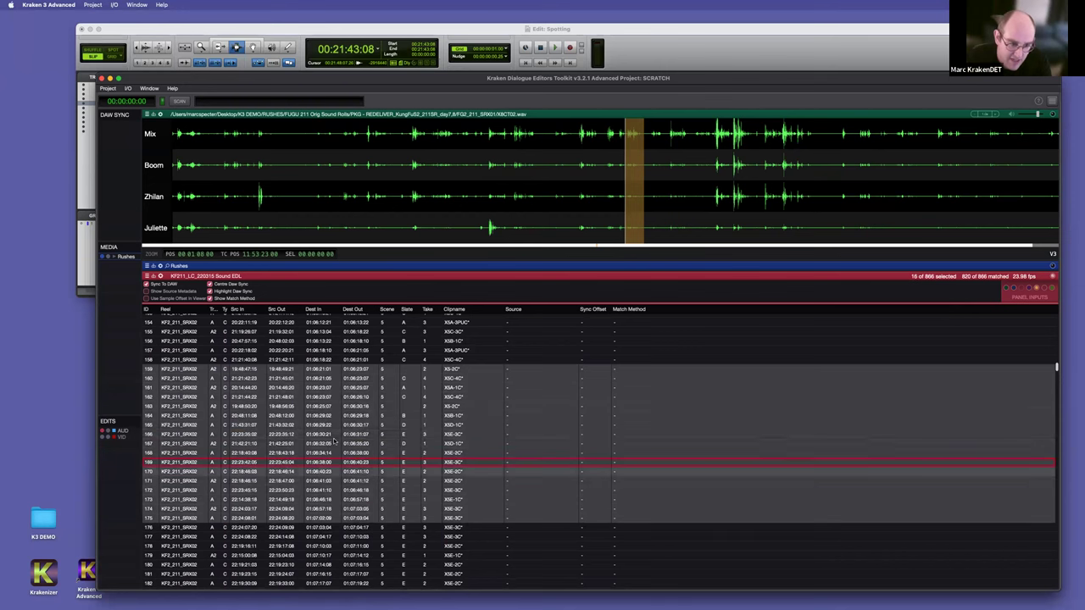
# Step: Move the row cursor back and forth through the selected scene 5 events in the sound EDL, ending on event 164
pyautogui.scroll(-1, 338, 439)
pyautogui.scroll(1, 338, 439)
pyautogui.rightClick(367, 482)
pyautogui.press('Down')
pyautogui.press('Down')
pyautogui.press('Down')
pyautogui.press('Down')
pyautogui.press('Up')
pyautogui.press('Up')
pyautogui.press('Up')
pyautogui.press('Up')
pyautogui.press('Up')
pyautogui.press('Up')
pyautogui.press('Up')
pyautogui.press('Up')
pyautogui.press('Up')
pyautogui.press('Up')
pyautogui.press('Up')
pyautogui.press('Up')
pyautogui.press('Down')
pyautogui.press('Down')
pyautogui.press('Down')
pyautogui.press('Down')
pyautogui.press('Down')
pyautogui.press('Down')
pyautogui.press('Down')
pyautogui.press('Down')
pyautogui.press('Down')
pyautogui.press('Down')
pyautogui.press('Down')
pyautogui.press('Down')
pyautogui.press('Down')
pyautogui.press('Down')
pyautogui.press('Up')
pyautogui.press('Up')
pyautogui.press('Up')
pyautogui.press('Up')
pyautogui.press('Up')
pyautogui.press('Up')
pyautogui.press('Up')
pyautogui.press('Up')
pyautogui.press('Up')
pyautogui.press('Up')
pyautogui.press('Up')
pyautogui.press('Up')
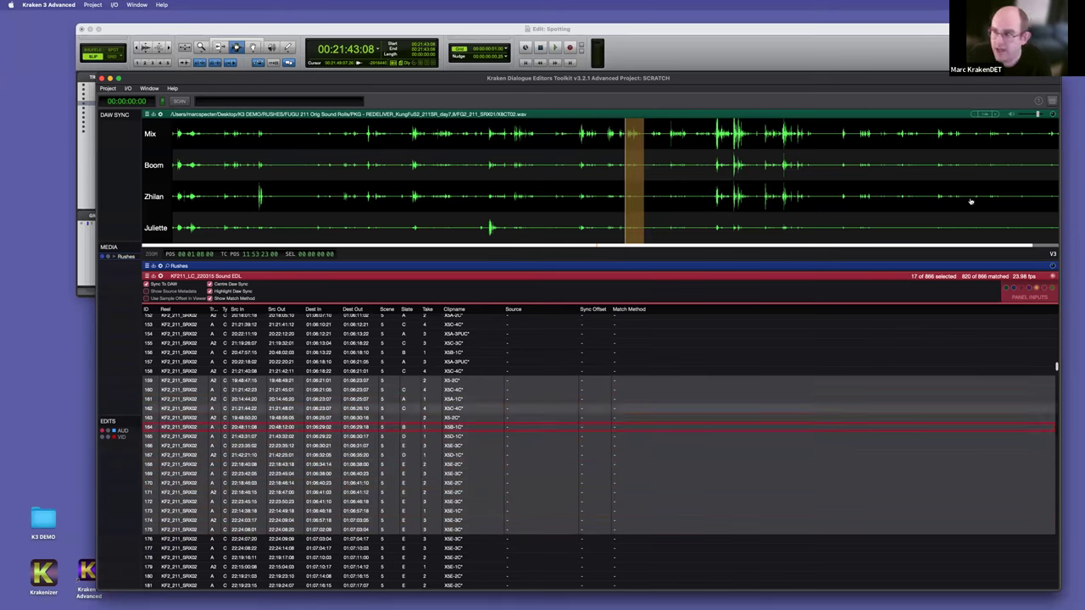
# Step: Switch to the K3 DEMO Finder window and expand the Audio Files folder of the AAF
pyautogui.press('super+Tab')
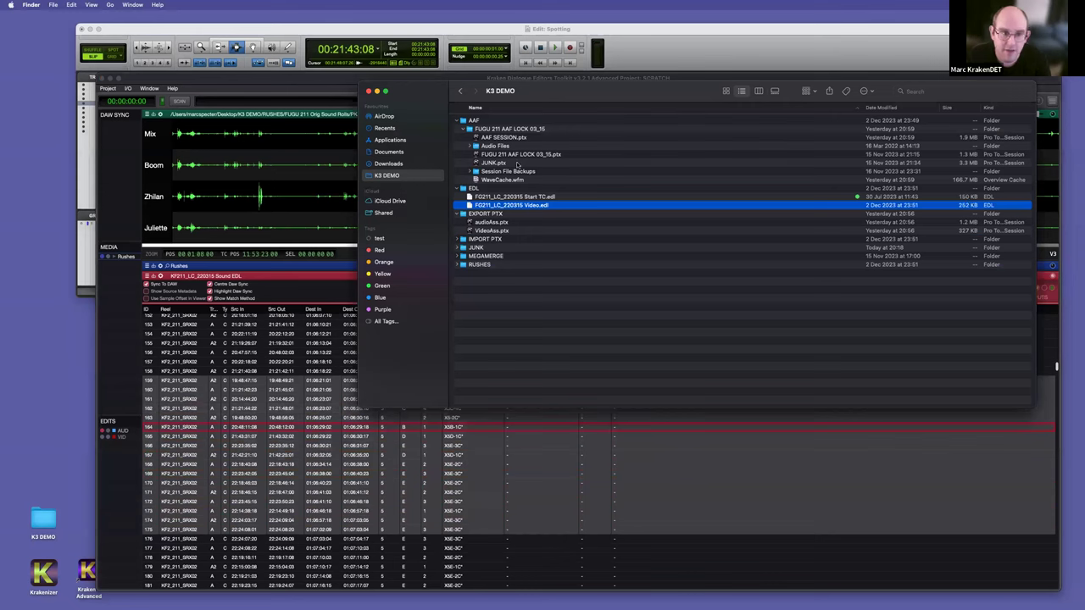
pyautogui.click(517, 163)
pyautogui.click(471, 146)
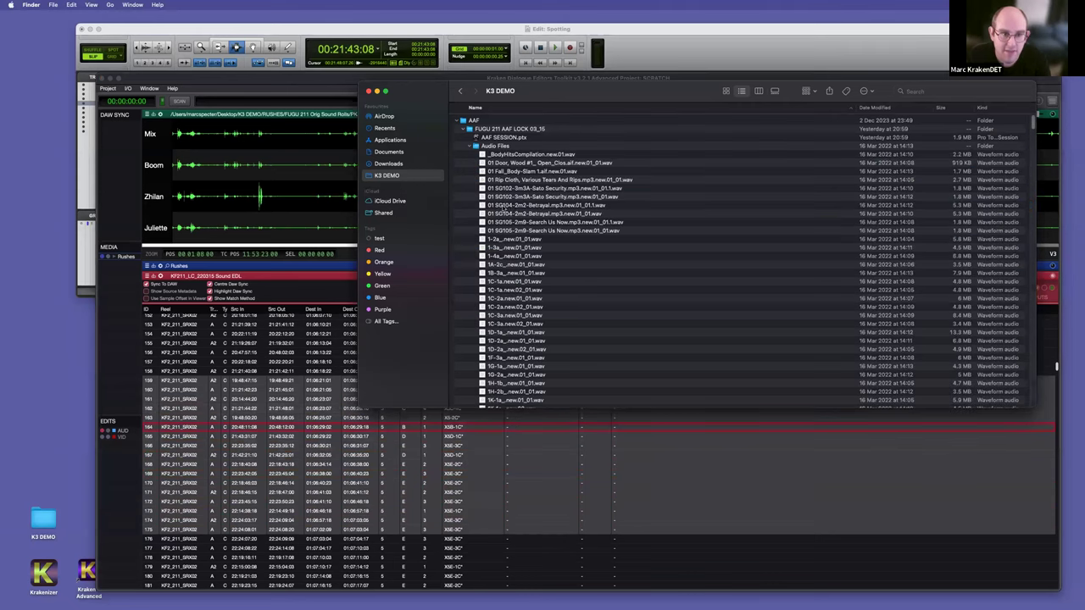
# Step: Select a range of wav files down to 1H-2b, and replace it with only the 02 Cloth Whoosh file
pyautogui.keyDown('shift'); pyautogui.click(523, 312); pyautogui.keyUp('shift')
pyautogui.moveTo(523, 312); pyautogui.dragTo(523, 391)
pyautogui.scroll(-1, 523, 384)
pyautogui.scroll(-5, 524, 373)
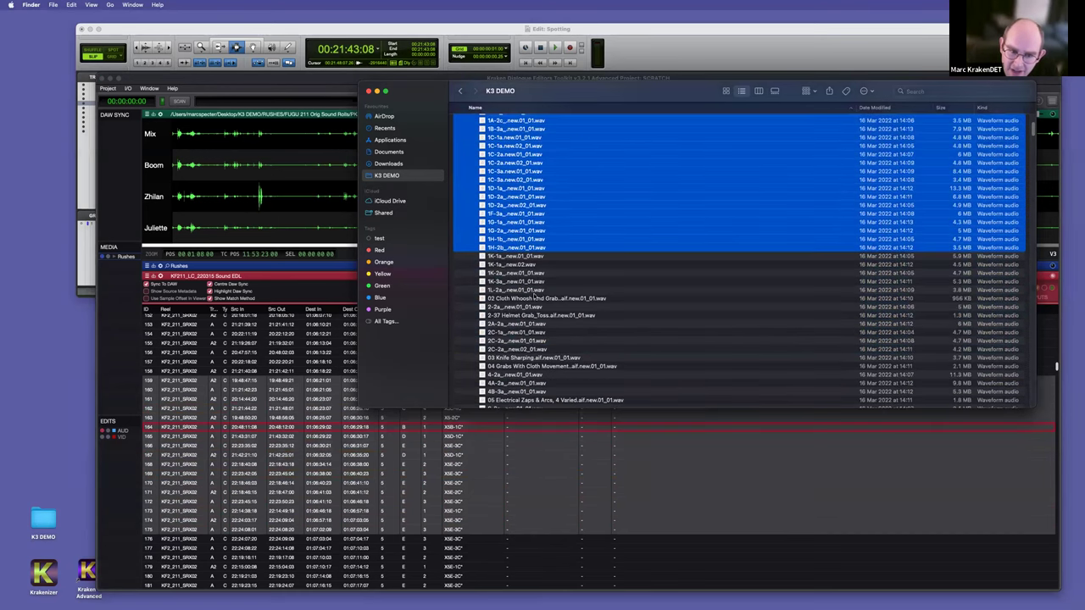
pyautogui.click(534, 298)
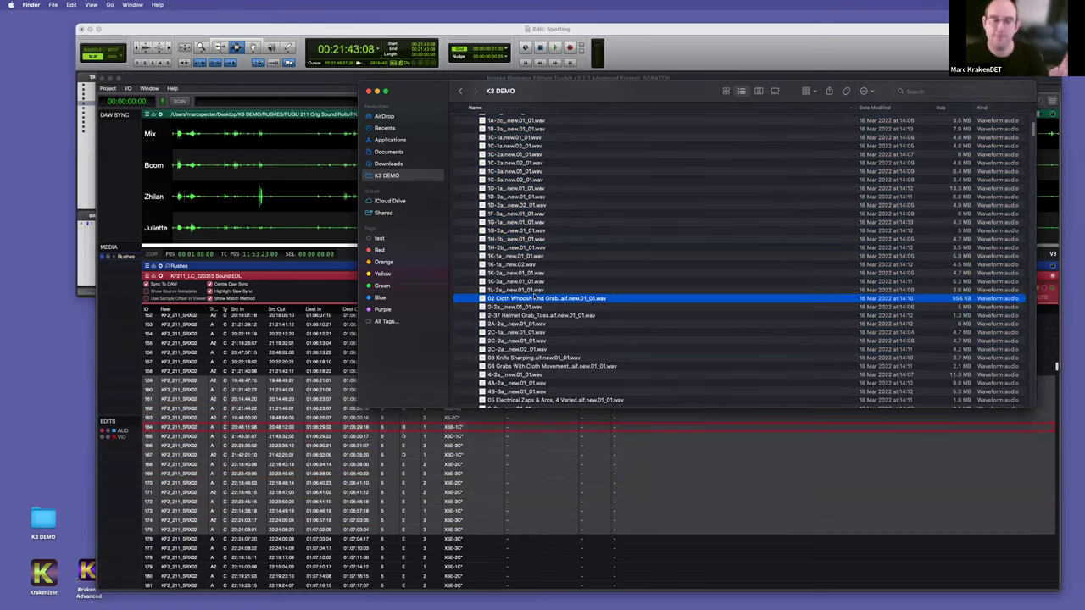
# Step: Switch back to Kraken and remove events 170, 167 and 165 from the selection, and add the same three events back
pyautogui.click(333, 473)
pyautogui.click(367, 502)
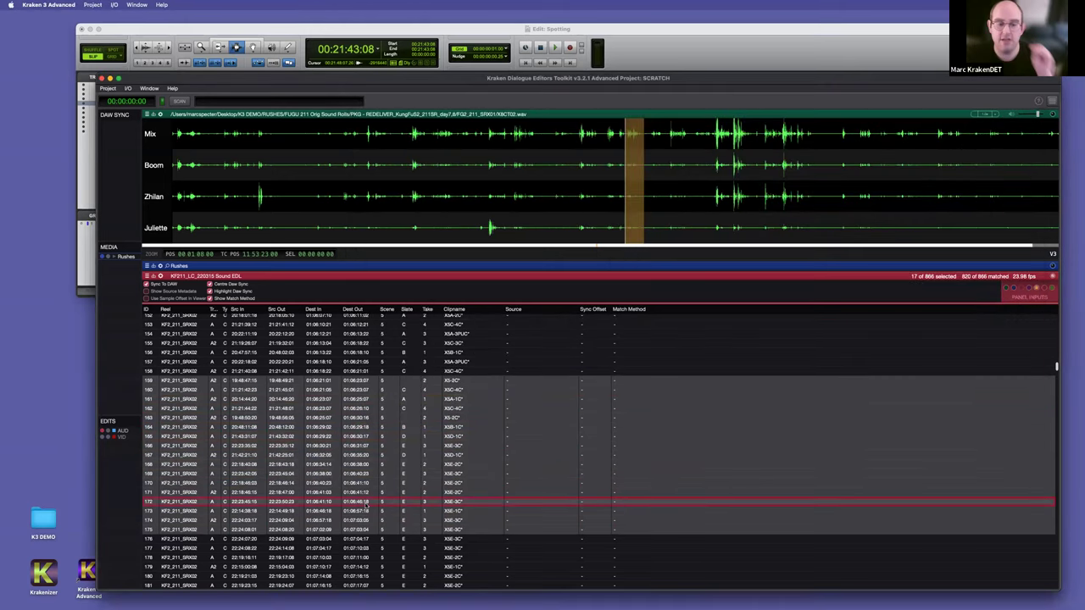
pyautogui.keyDown('super'); pyautogui.click(366, 483); pyautogui.keyUp('super')
pyautogui.keyDown('super'); pyautogui.click(366, 455); pyautogui.keyUp('super')
pyautogui.keyDown('super'); pyautogui.click(366, 437); pyautogui.keyUp('super')
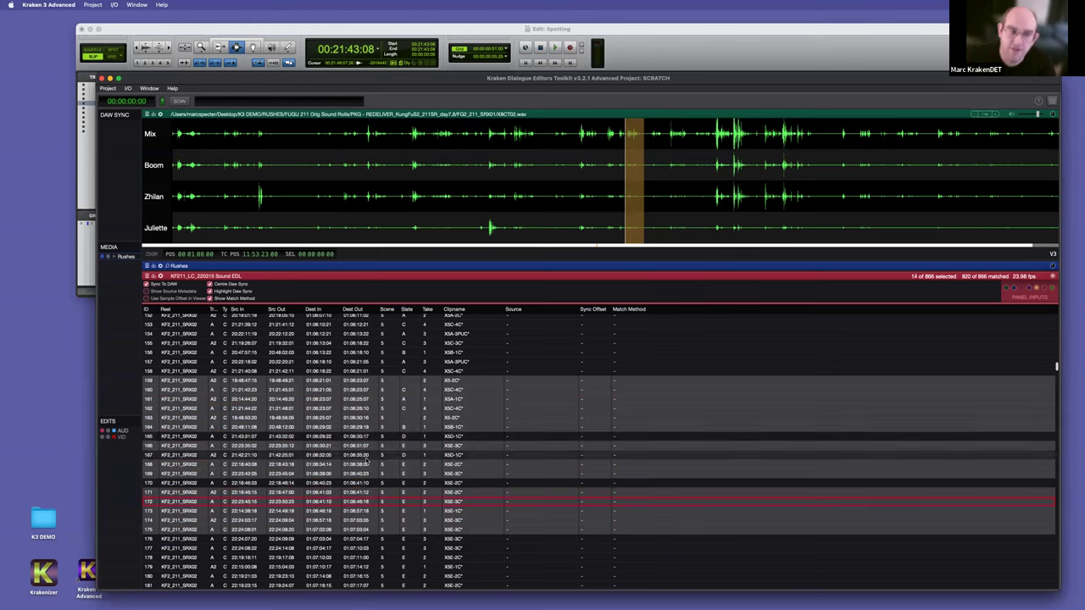
pyautogui.keyDown('super'); pyautogui.click(362, 436); pyautogui.keyUp('super')
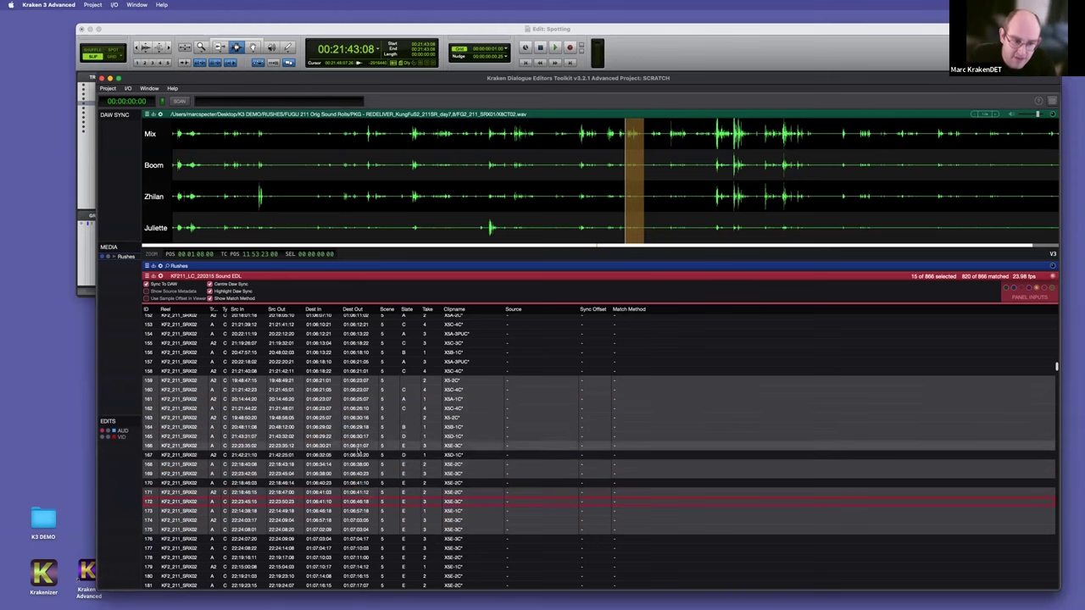
pyautogui.keyDown('super'); pyautogui.click(357, 456); pyautogui.keyUp('super')
pyautogui.keyDown('super'); pyautogui.click(359, 491); pyautogui.keyUp('super')
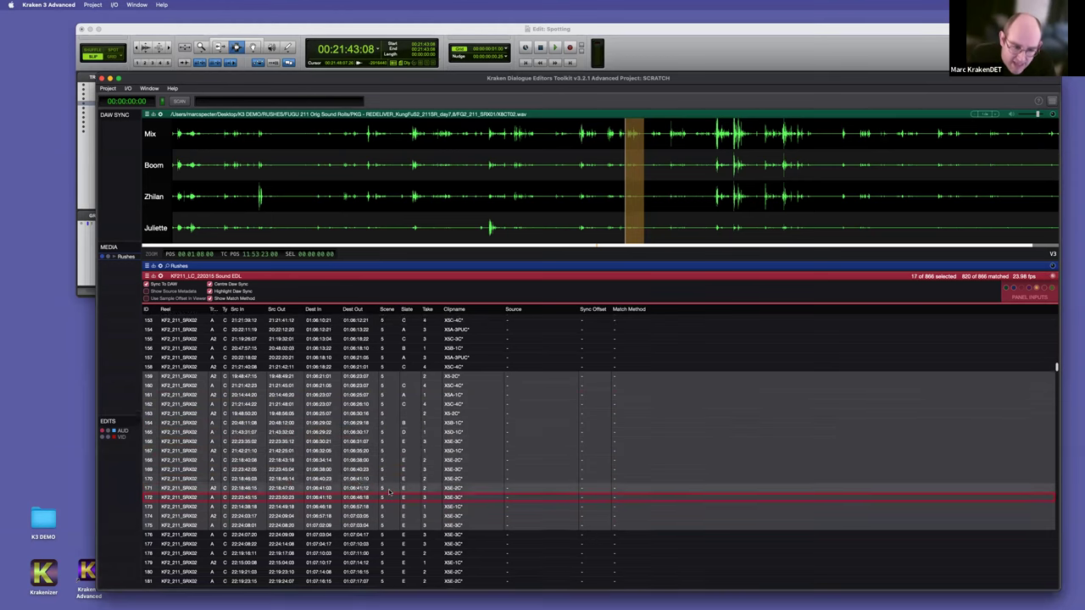
# Step: Add events 177 to 181 to the existing selection, along with the separate events 184 and 190
pyautogui.scroll(-3, 373, 500)
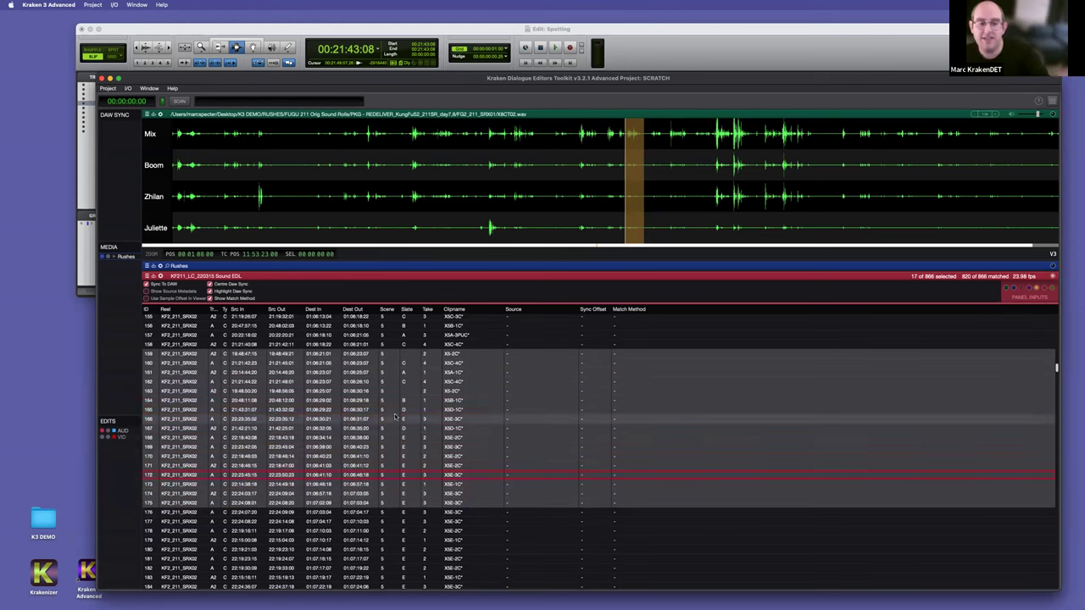
pyautogui.scroll(5, 386, 423)
pyautogui.scroll(-2, 398, 500)
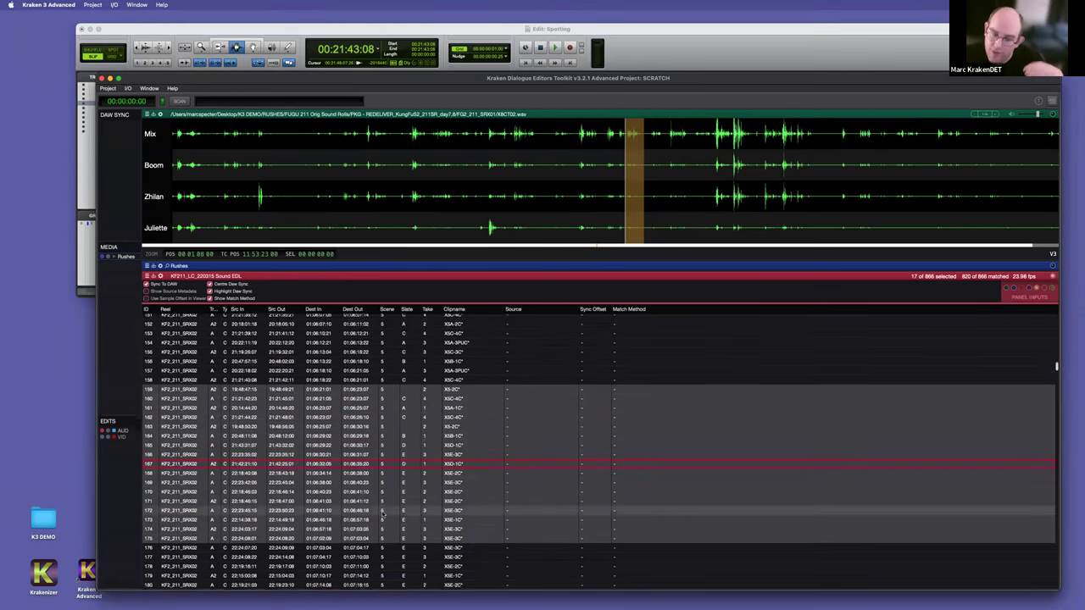
pyautogui.scroll(6, 407, 453)
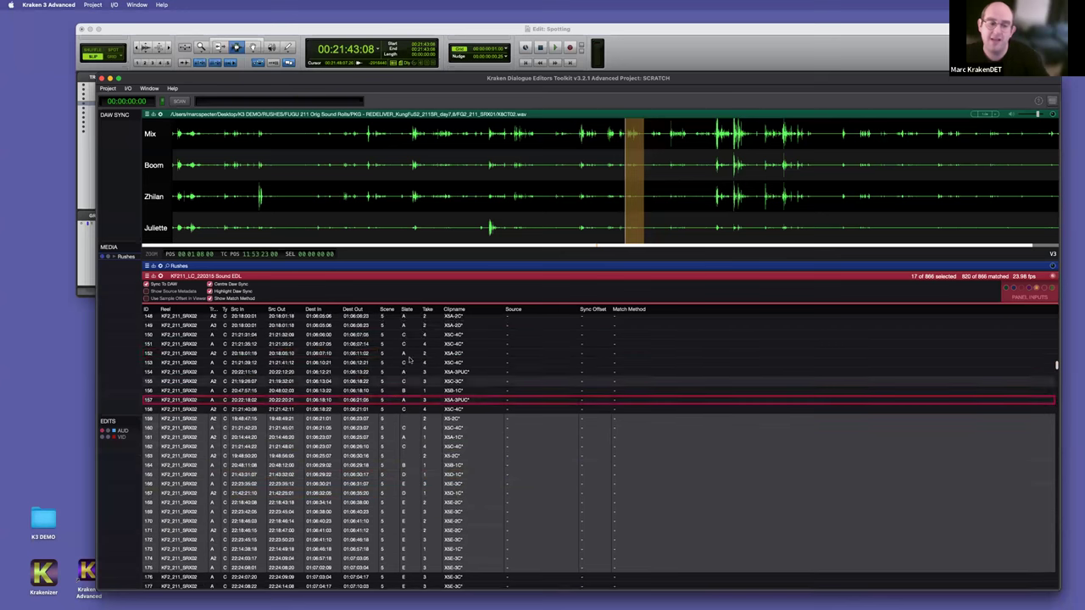
pyautogui.scroll(-9, 404, 368)
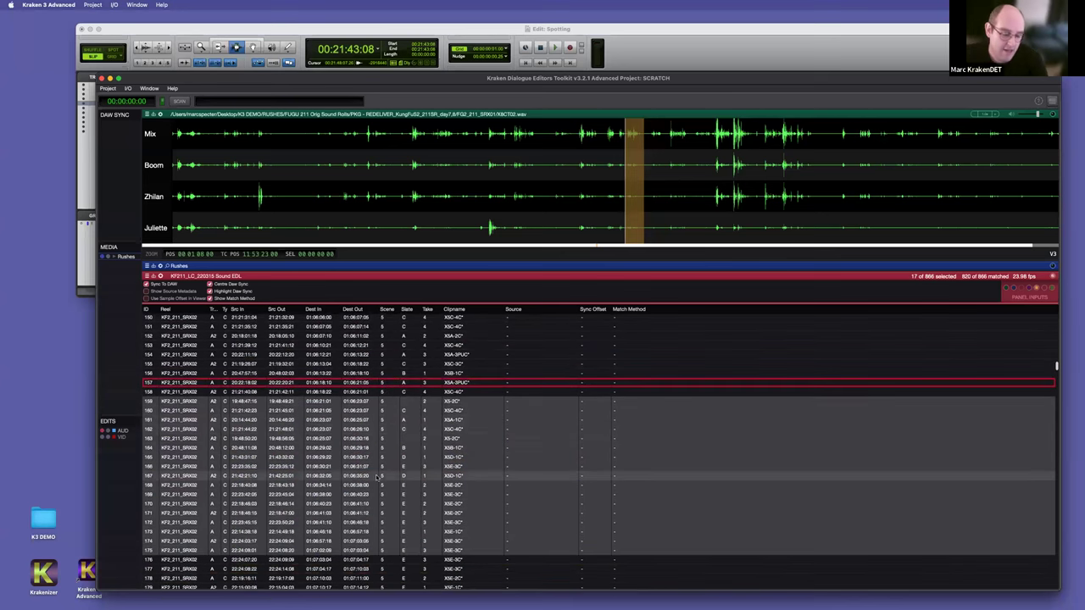
pyautogui.moveTo(354, 489); pyautogui.dragTo(346, 526)
pyautogui.scroll(-5, 350, 509)
pyautogui.keyDown('super'); pyautogui.click(352, 459); pyautogui.keyUp('super')
pyautogui.keyDown('super'); pyautogui.click(362, 514); pyautogui.keyUp('super')
pyautogui.scroll(-3, 365, 514)
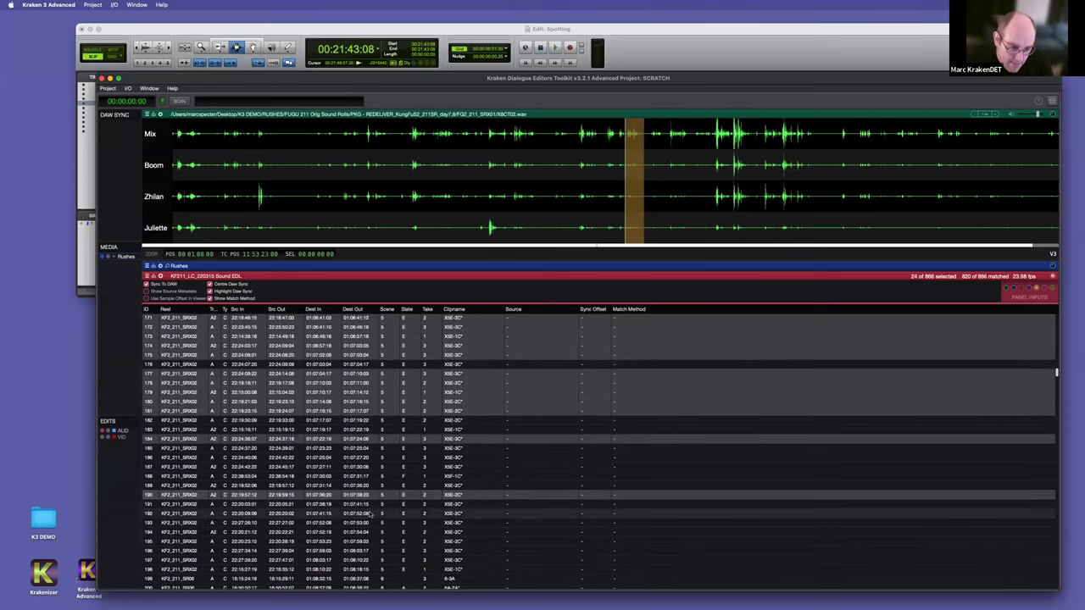
# Step: Add the non-adjacent events 193, 198, 202 and 208 to the selection
pyautogui.keyDown('super'); pyautogui.click(360, 479); pyautogui.keyUp('super')
pyautogui.keyDown('super'); pyautogui.click(381, 526); pyautogui.keyUp('super')
pyautogui.scroll(-5, 386, 538)
pyautogui.keyDown('super'); pyautogui.click(368, 460); pyautogui.keyUp('super')
pyautogui.keyDown('super'); pyautogui.click(363, 516); pyautogui.keyUp('super')
pyautogui.scroll(-5, 366, 513)
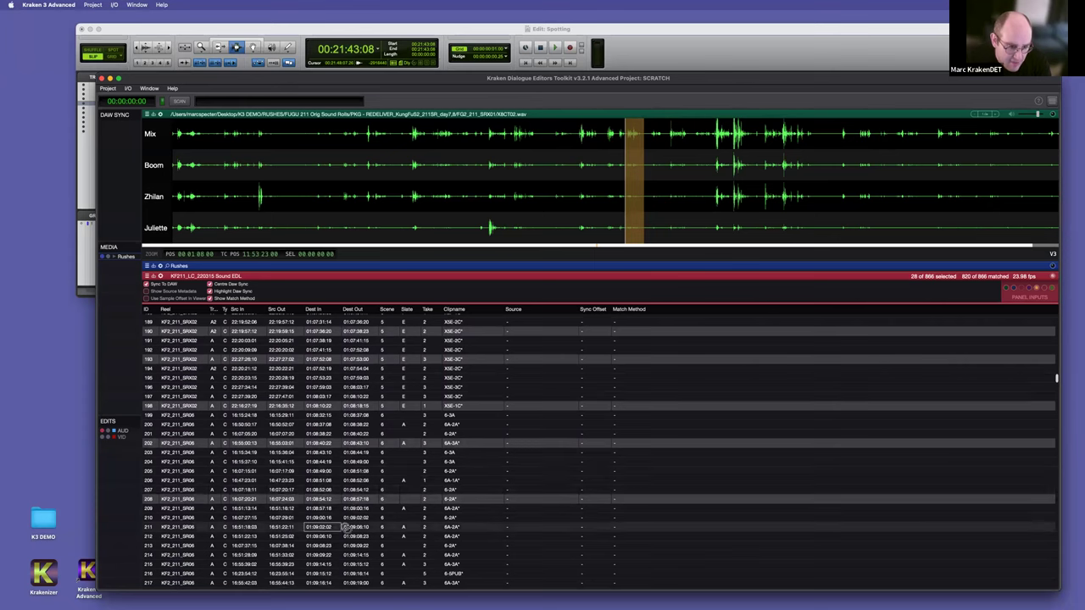
# Step: Replace the selection with only event 220, and move the row cursor to event 195 and on to event 184
pyautogui.click(344, 541)
pyautogui.scroll(4, 344, 509)
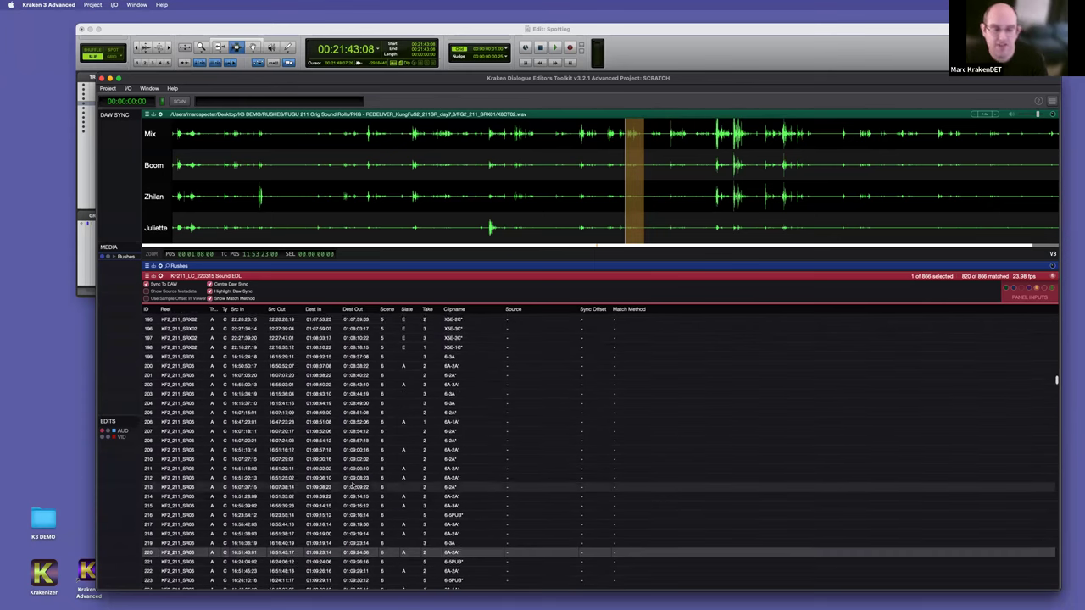
pyautogui.click(346, 395)
pyautogui.rightClick(347, 396)
pyautogui.click(334, 474)
pyautogui.click(326, 419)
pyautogui.click(327, 385)
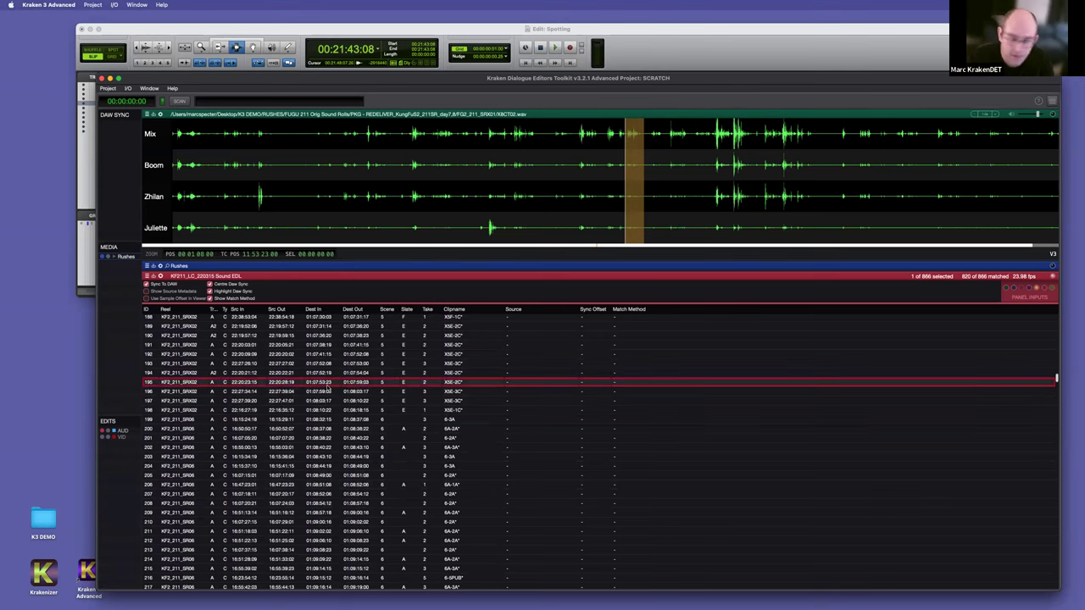
pyautogui.scroll(5, 327, 390)
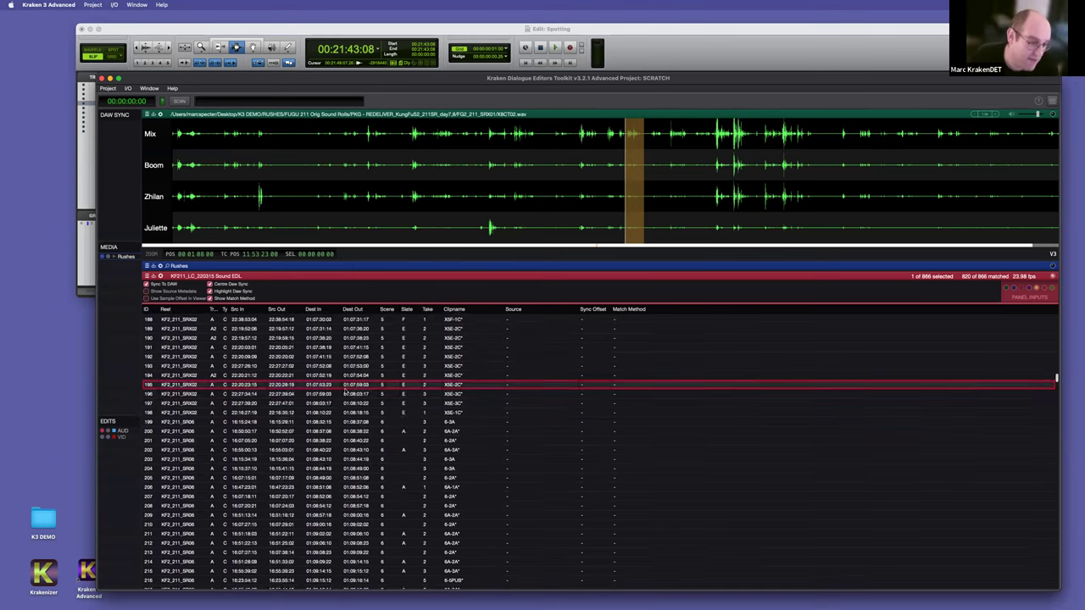
pyautogui.scroll(-9, 327, 410)
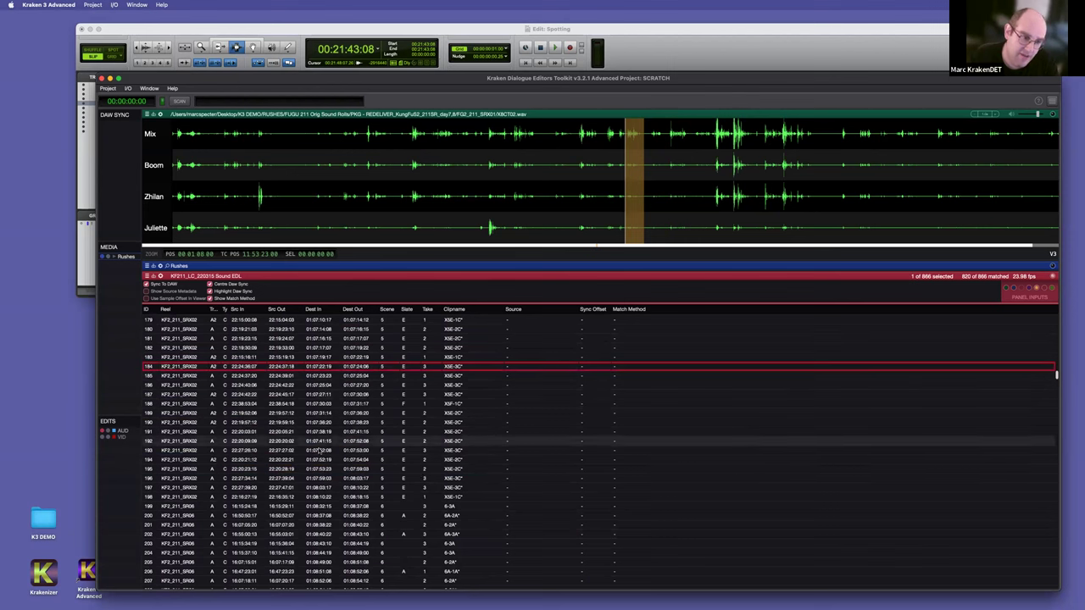
pyautogui.scroll(4, 327, 475)
# Step: Select the scene 6 events 199 to 206 and extend the selection upwards to event 192
pyautogui.moveTo(327, 412); pyautogui.dragTo(329, 479)
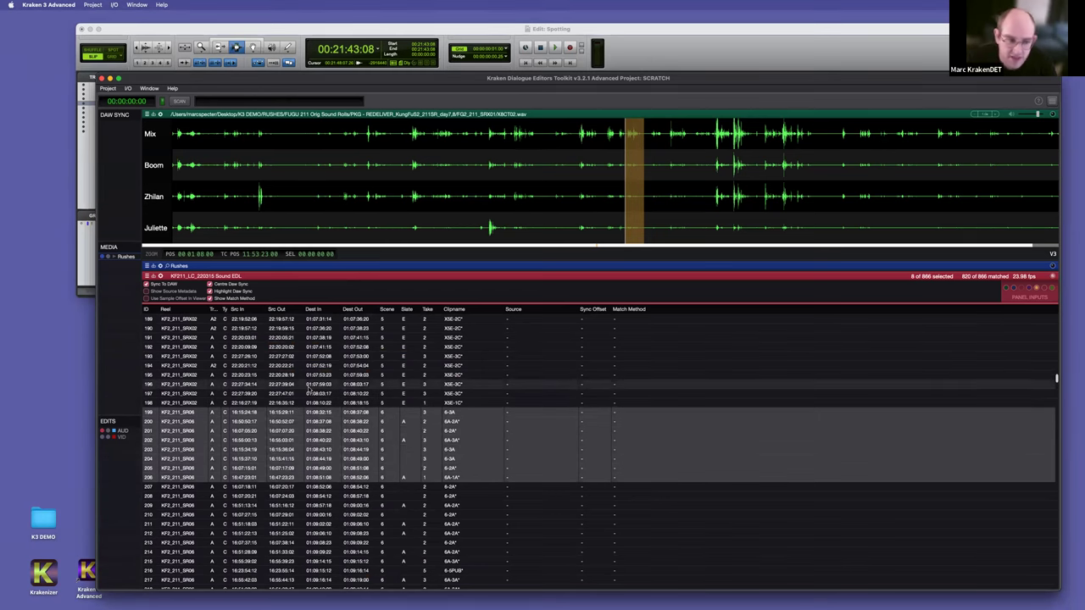
pyautogui.scroll(2, 308, 388)
pyautogui.keyDown('shift'); pyautogui.click(309, 384); pyautogui.keyUp('shift')
pyautogui.scroll(3, 321, 392)
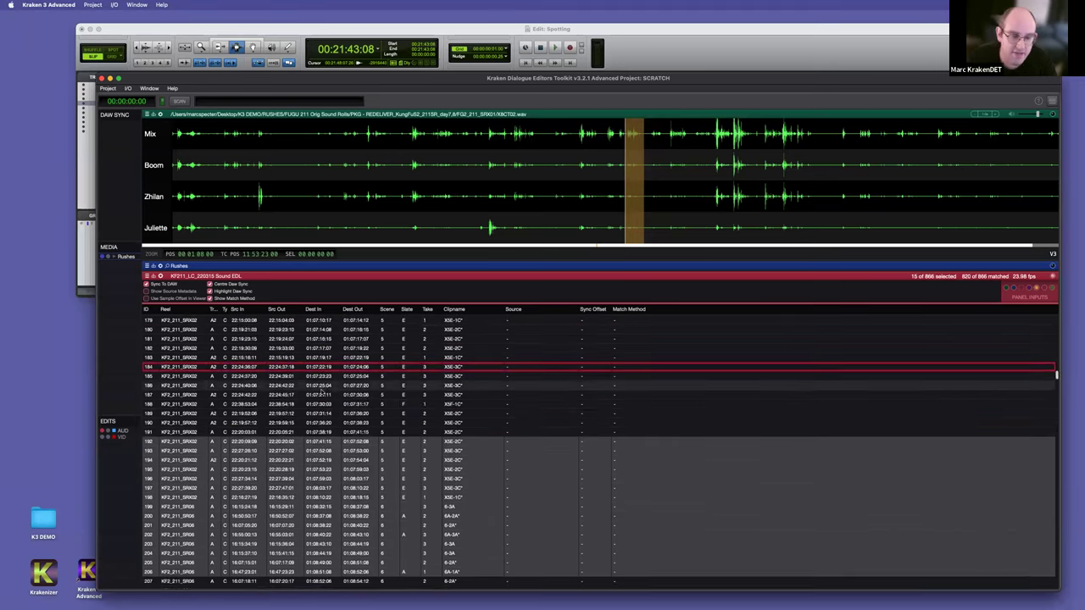
pyautogui.scroll(1, 321, 392)
# Step: Select all events on track A2 by their matching track value, and replace the selection with only event 158
pyautogui.moveTo(467, 414)
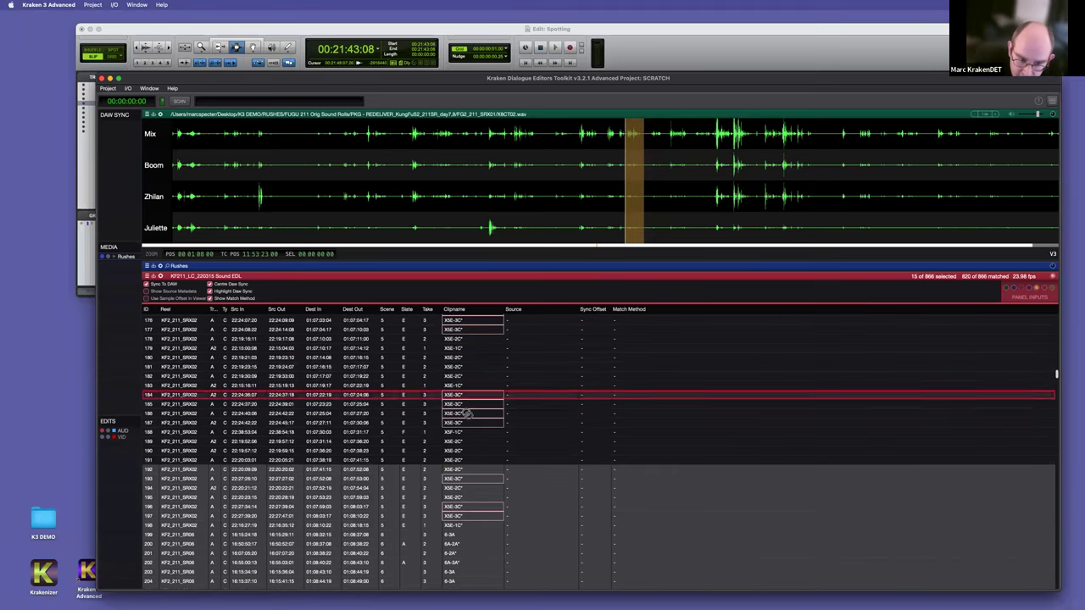
pyautogui.scroll(8, 462, 414)
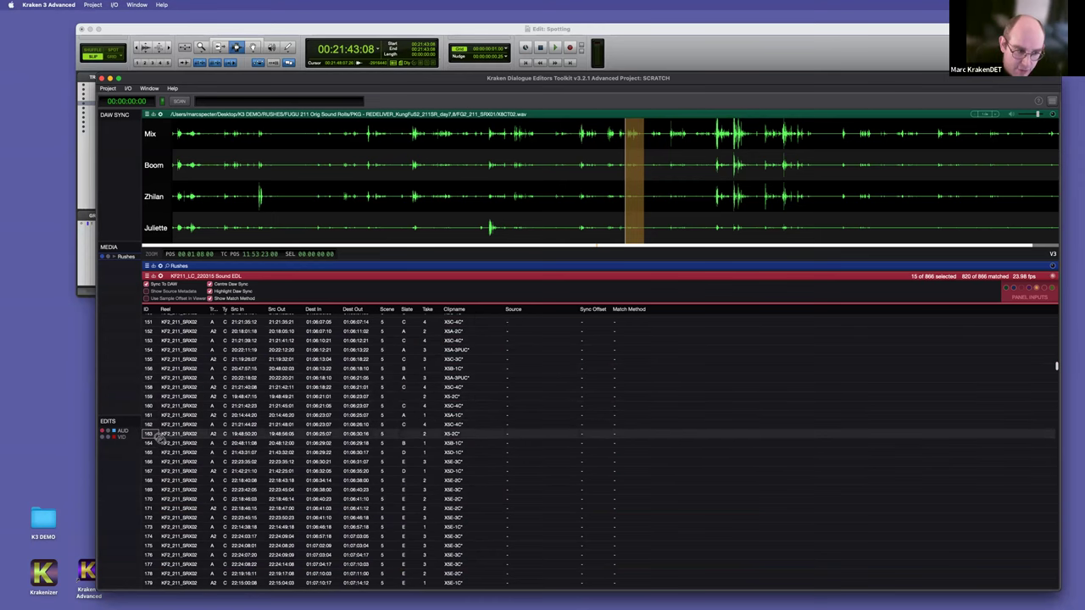
pyautogui.click(216, 434)
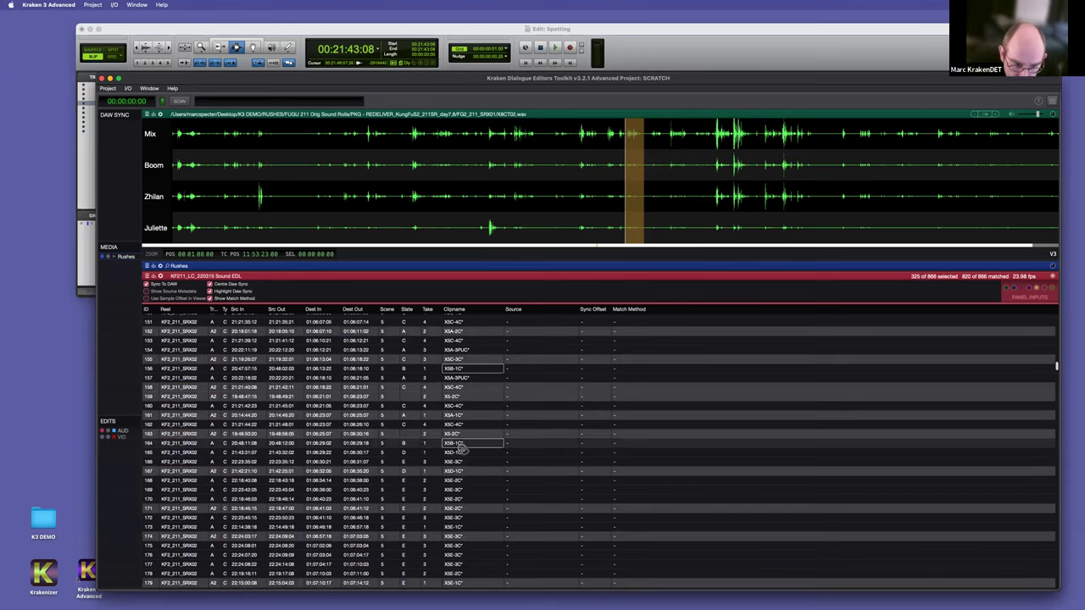
pyautogui.click(404, 368)
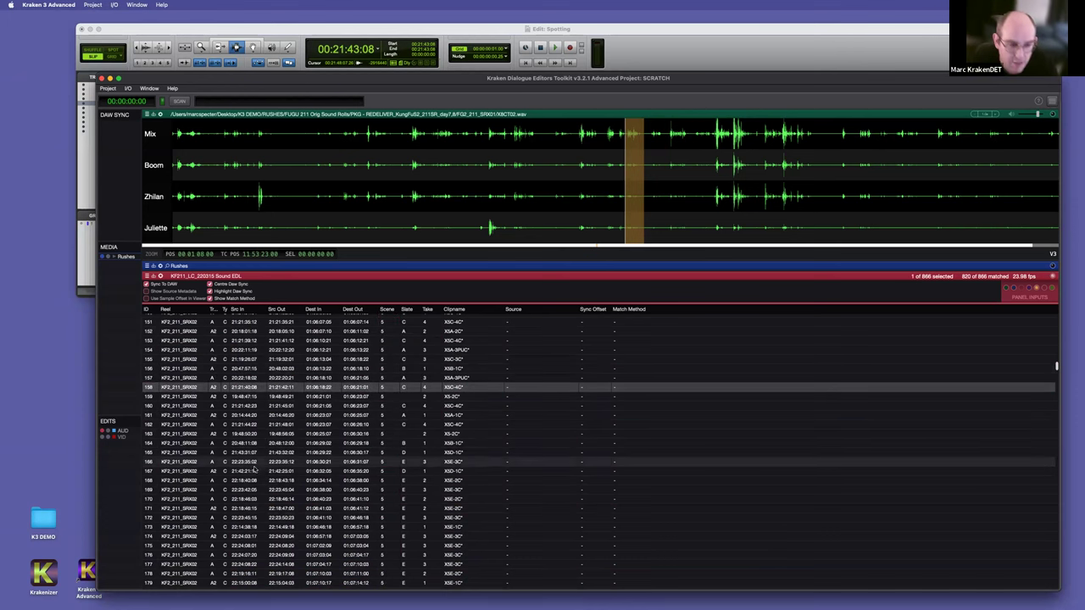
# Step: Select all events from reel KF2_211_SRX02, and replace the selection with the events matching clip name 4A-2A*
pyautogui.click(190, 415)
pyautogui.scroll(10, 391, 384)
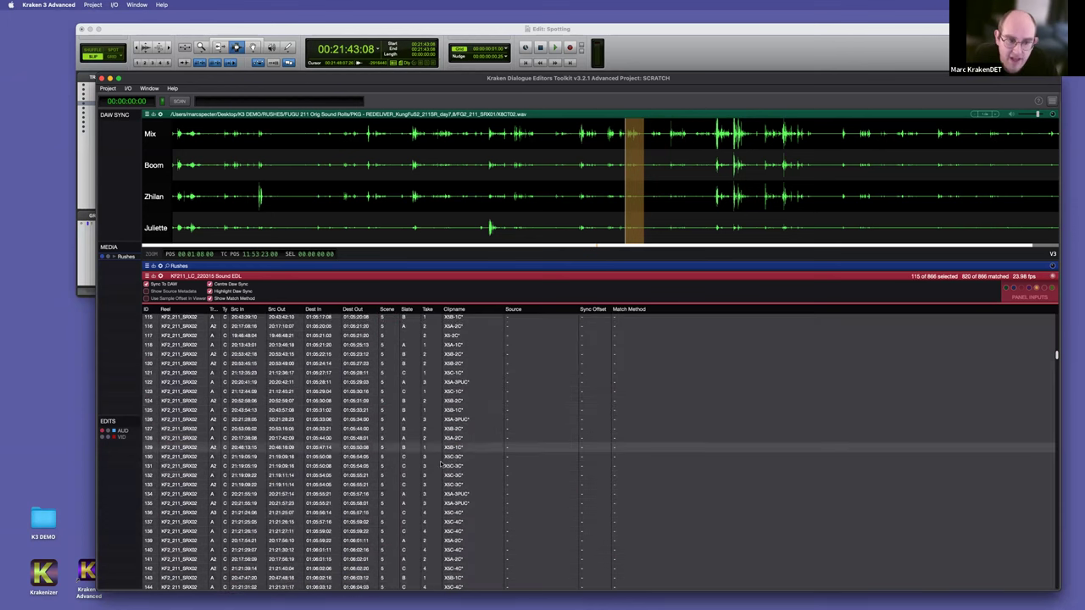
pyautogui.click(391, 384)
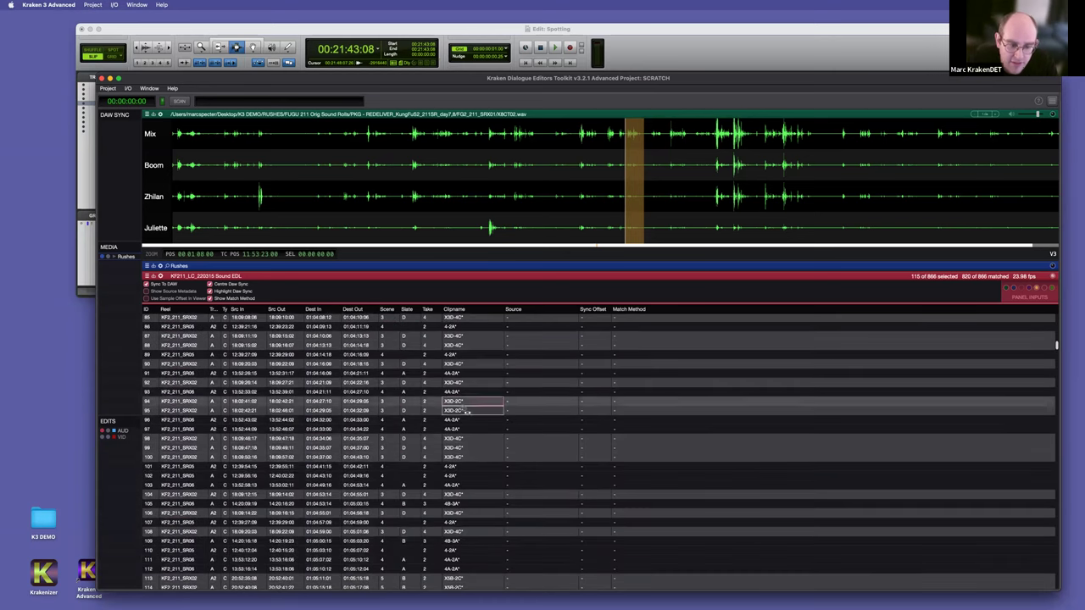
pyautogui.scroll(3, 458, 433)
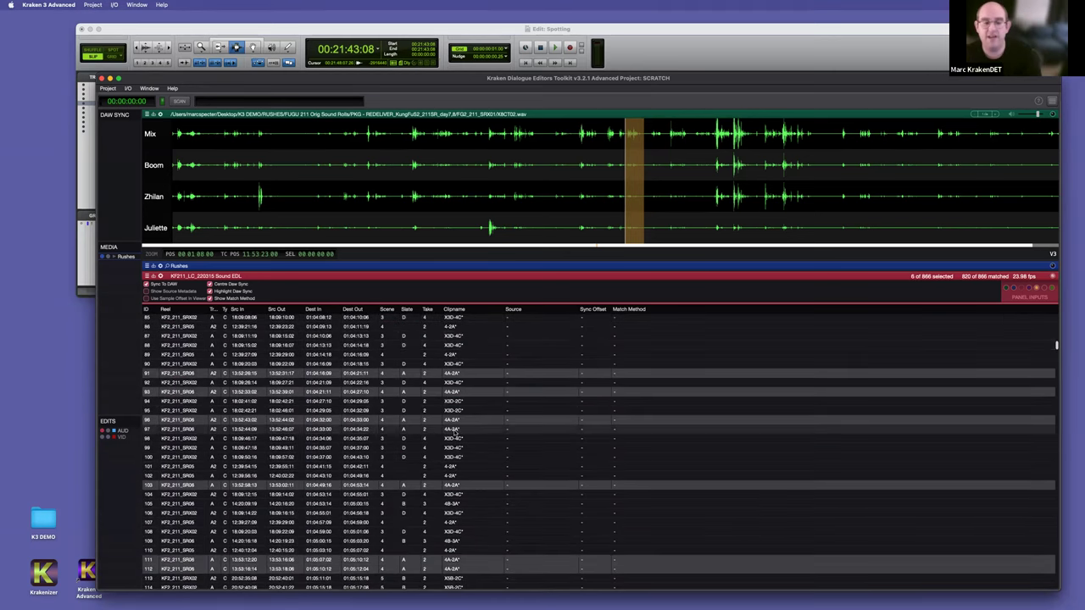
pyautogui.scroll(-2, 457, 432)
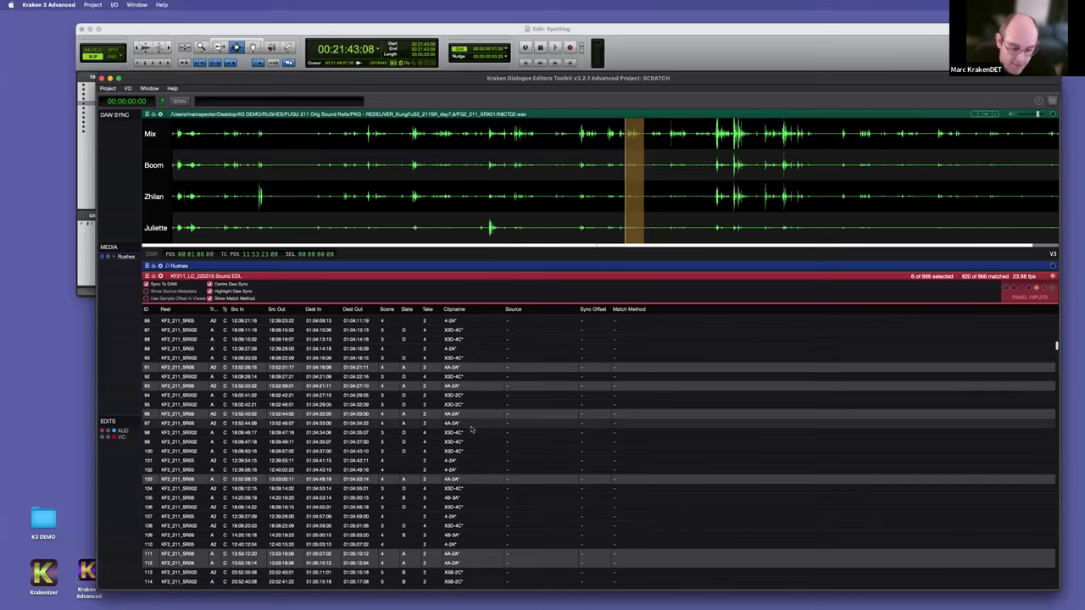
pyautogui.scroll(3, 471, 430)
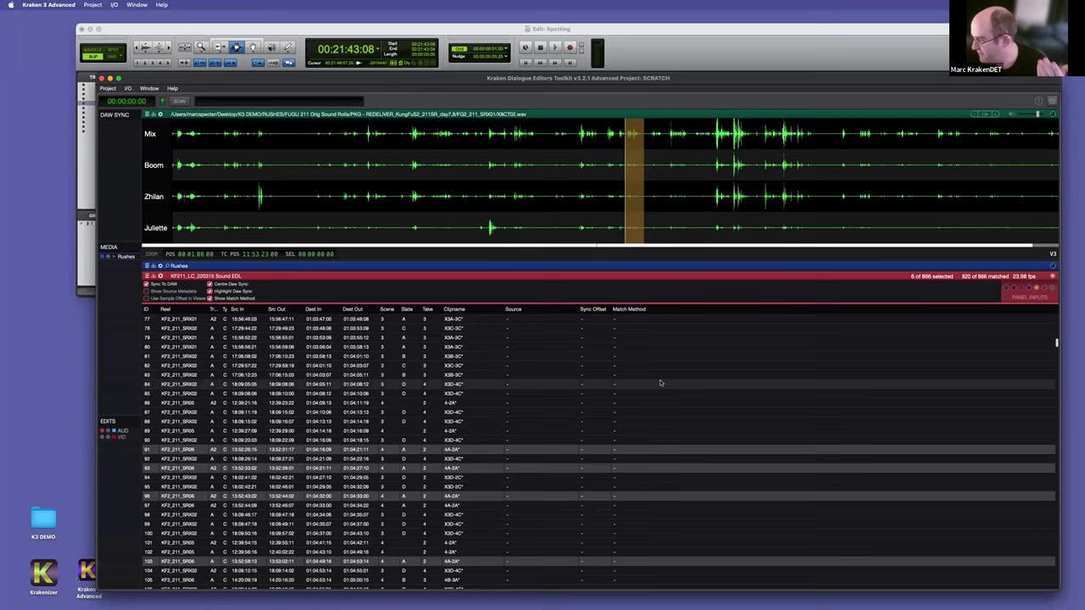
pyautogui.scroll(2, 649, 393)
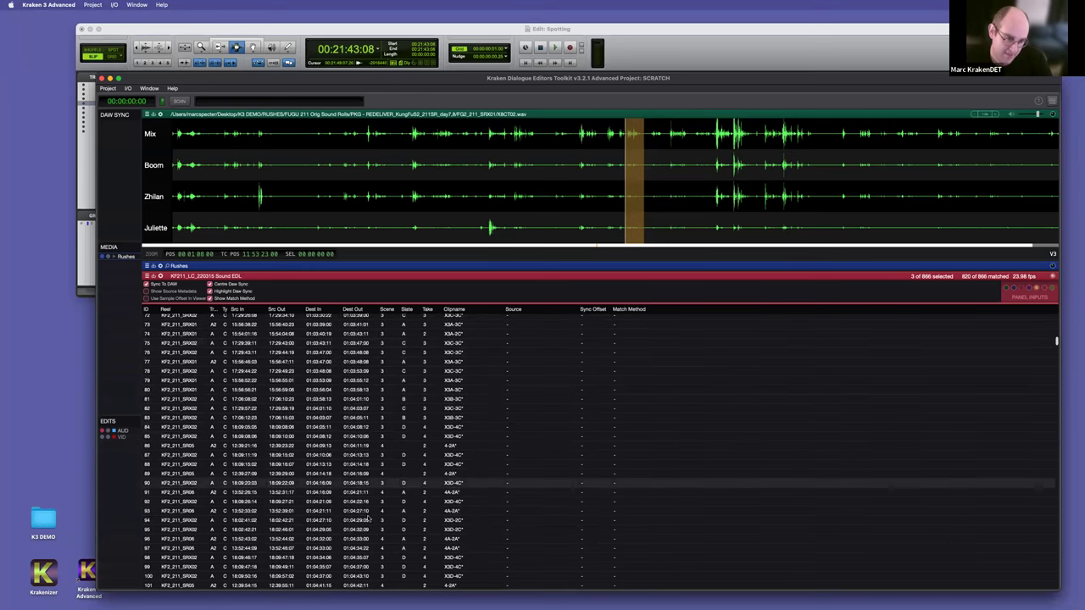
# Step: Move the row cursor to event 82 and select only event 96
pyautogui.click(373, 407)
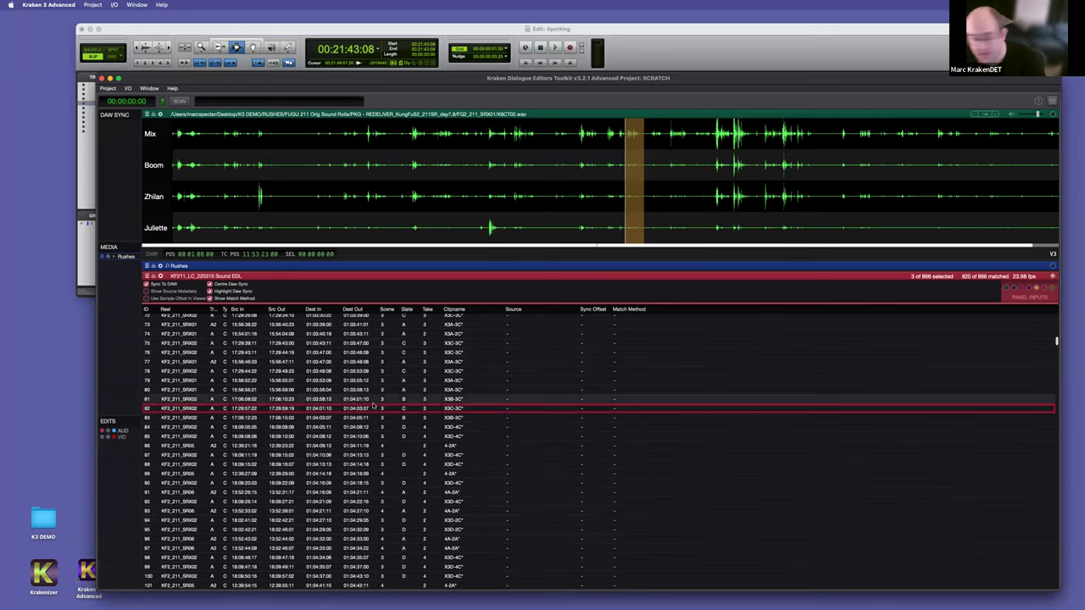
pyautogui.scroll(2, 373, 407)
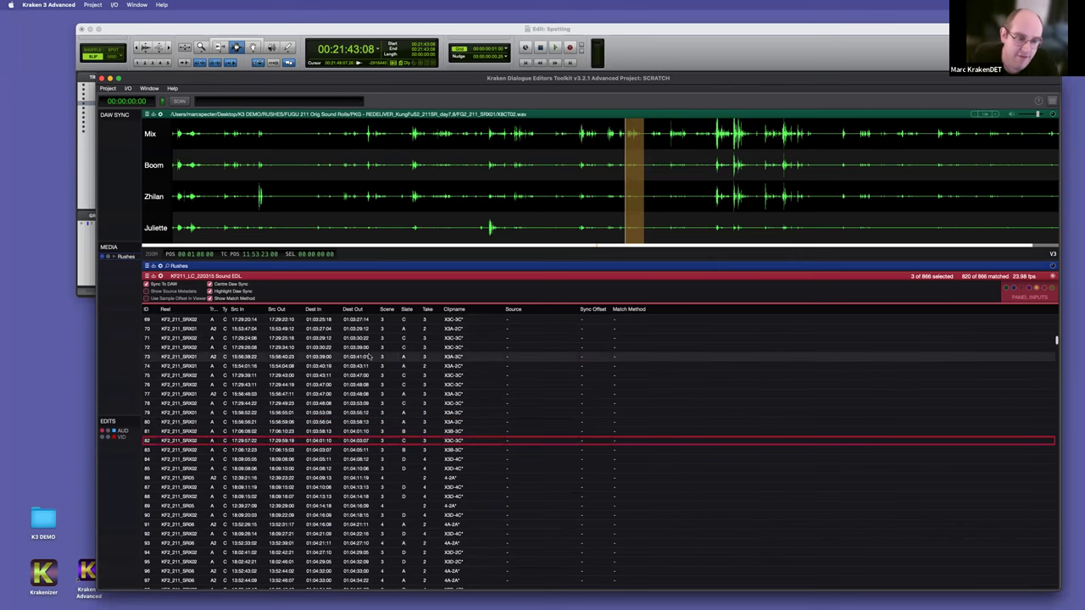
pyautogui.click(360, 572)
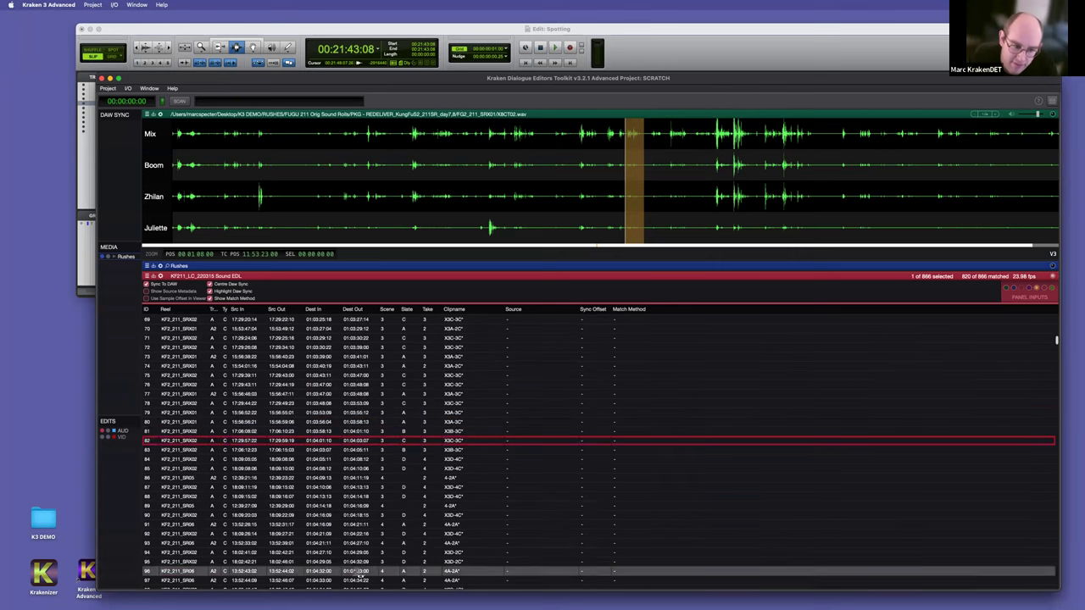
# Step: Select all events in the sound EDL and remove individual scene 3 events from the selection
pyautogui.click(395, 365)
pyautogui.press('super+a')
pyautogui.keyDown('super'); pyautogui.click(398, 347); pyautogui.keyUp('super')
pyautogui.scroll(20, 484, 470)
pyautogui.scroll(-5, 484, 463)
pyautogui.scroll(-20, 389, 458)
pyautogui.scroll(-15, 394, 455)
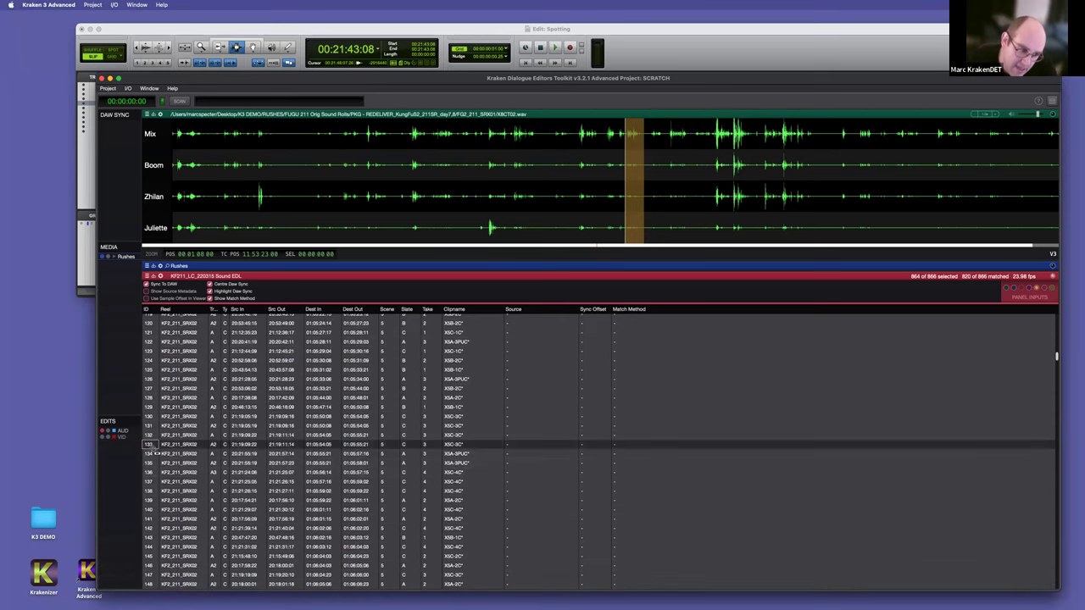
# Step: Select only event 126, and replace the selection with the events matching clip name X5B-2C*
pyautogui.click(148, 444)
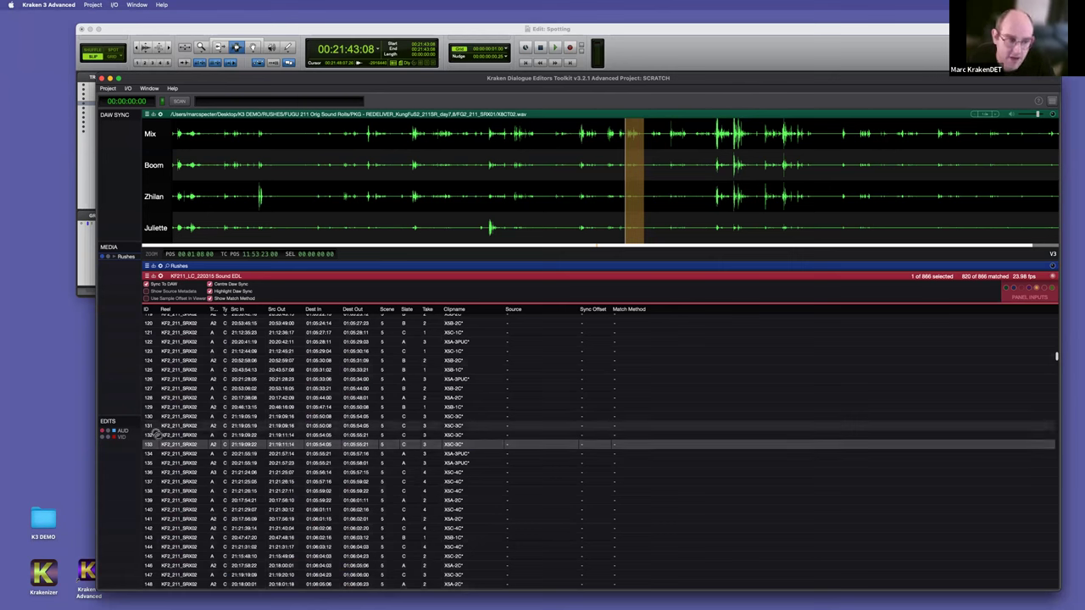
pyautogui.click(148, 380)
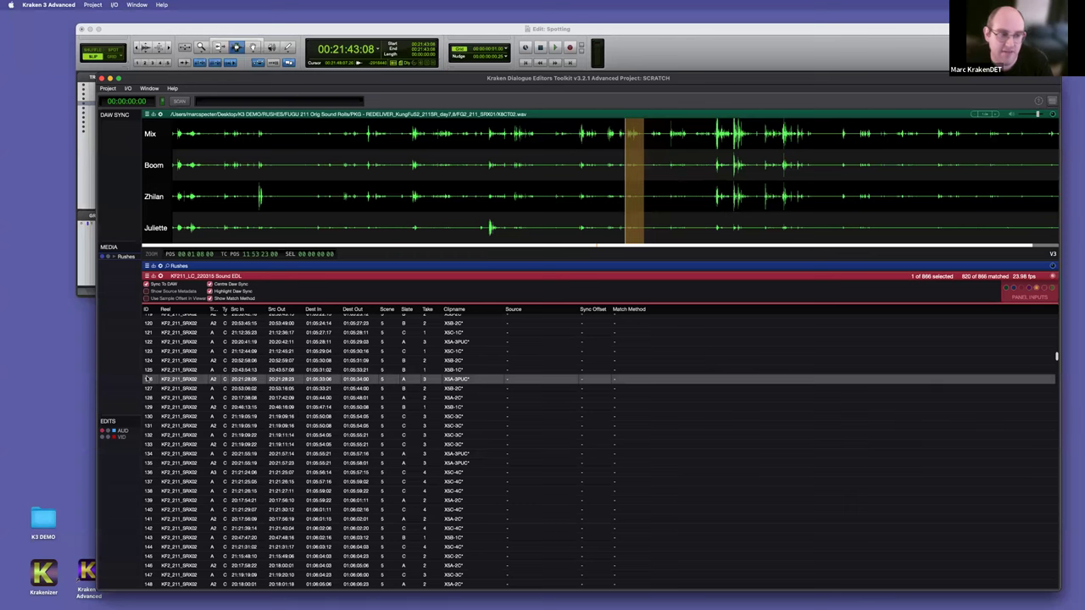
pyautogui.scroll(3, 354, 456)
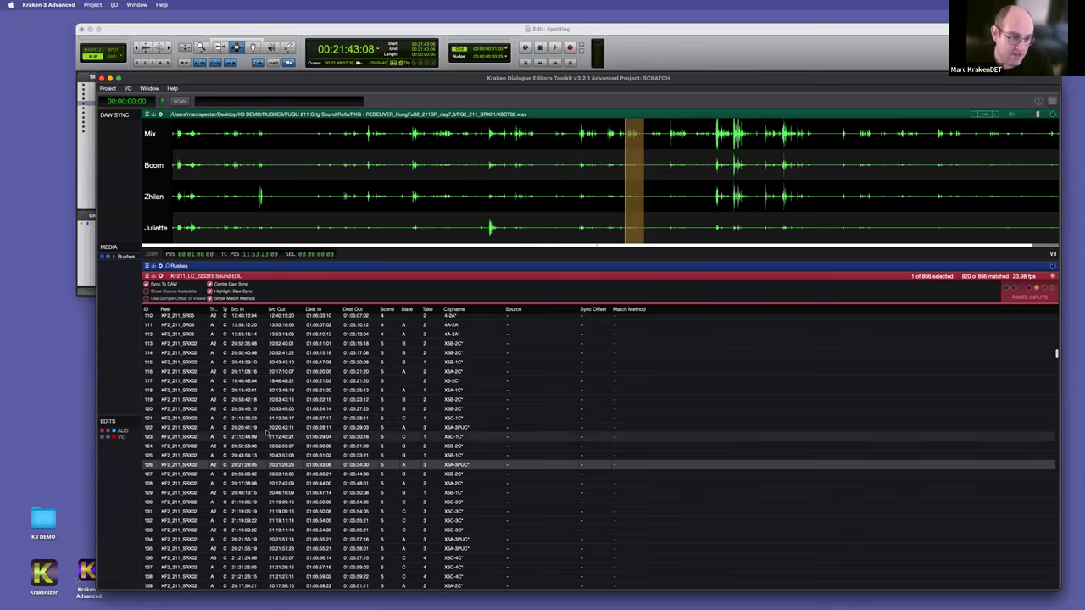
pyautogui.press('alt')
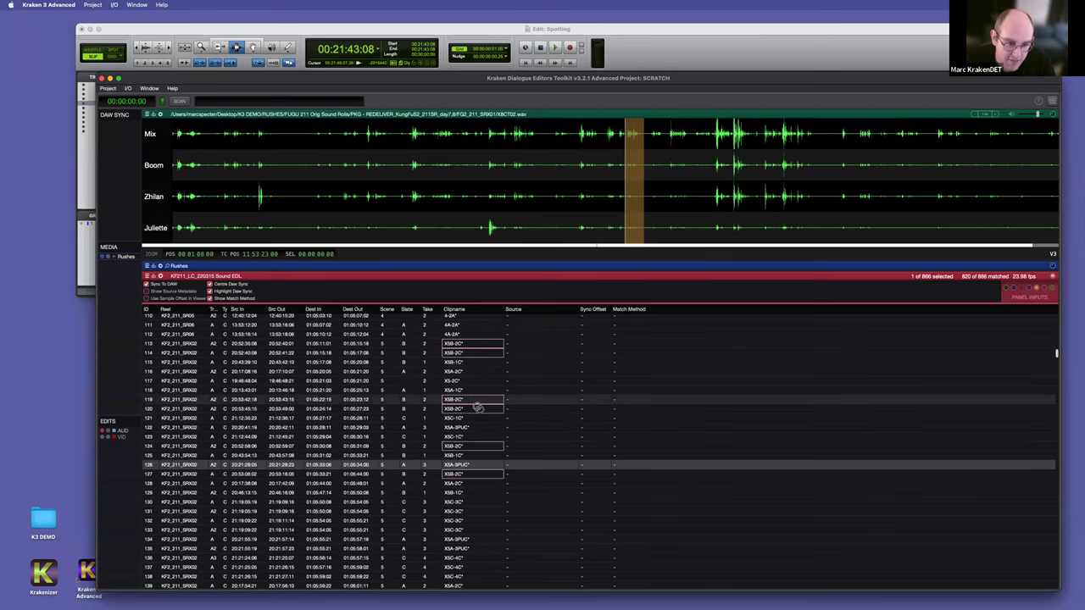
pyautogui.click(468, 405)
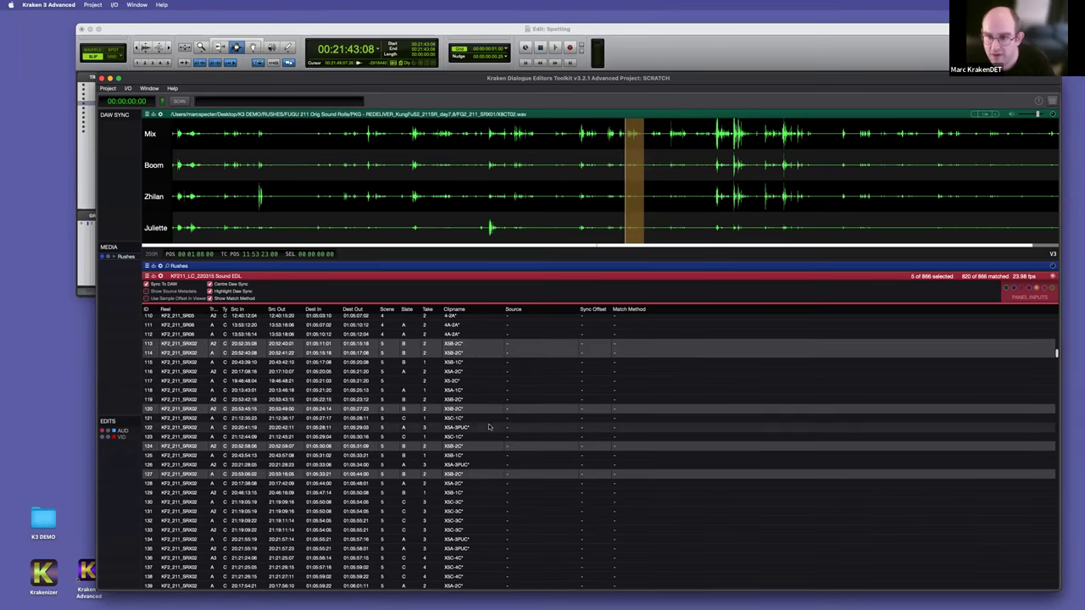
# Step: Match only the selected X5B-2C* events in the sound EDL to their source rushes
pyautogui.scroll(1, 480, 384)
pyautogui.rightClick(472, 389)
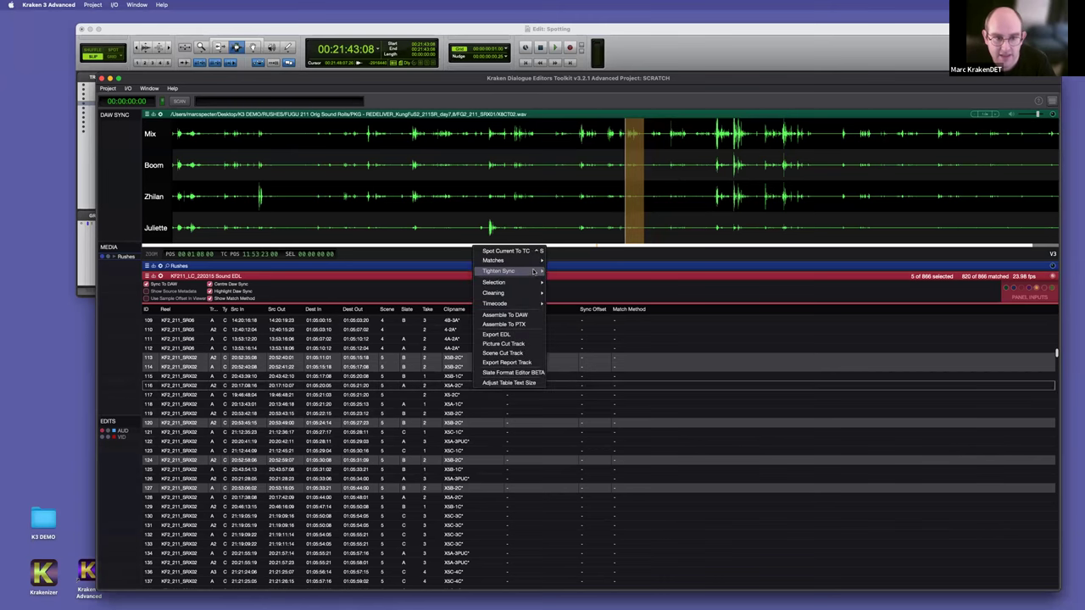
pyautogui.moveTo(513, 260)
pyautogui.click(568, 261)
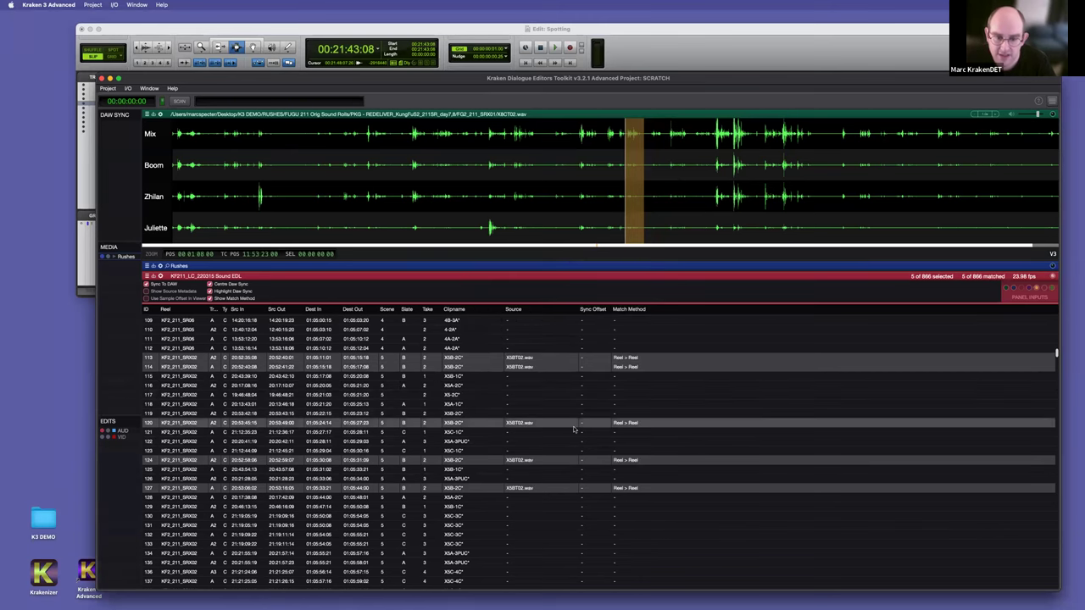
pyautogui.scroll(-1, 625, 397)
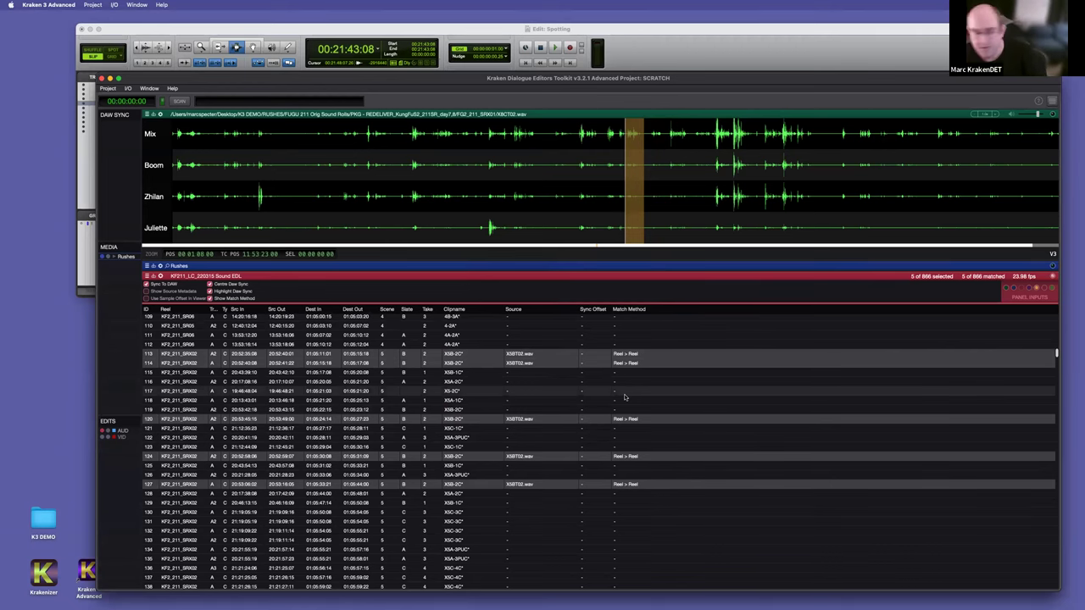
pyautogui.scroll(-1, 464, 482)
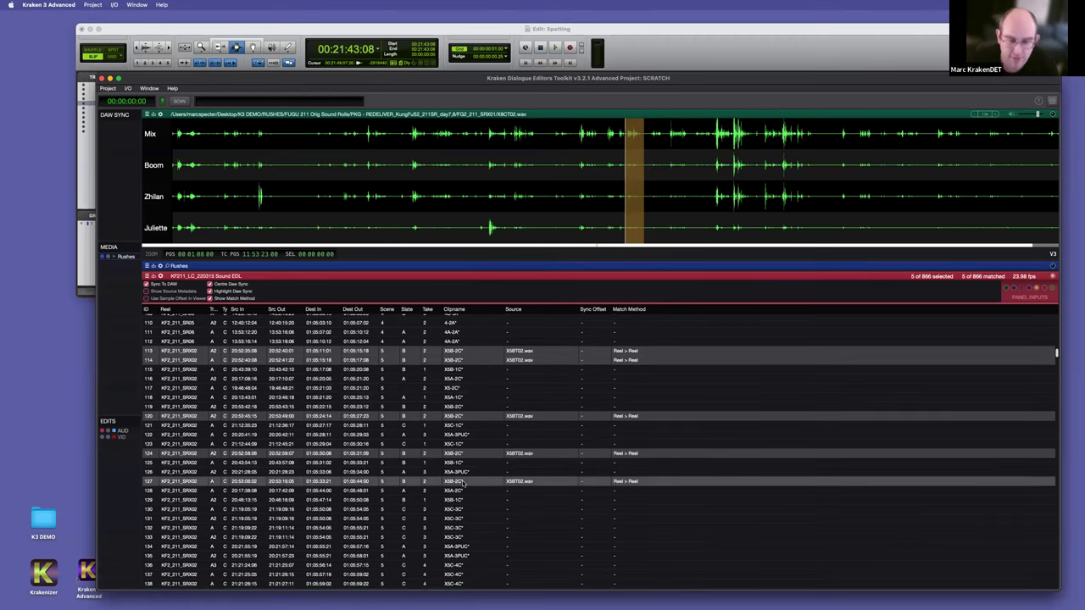
# Step: Add events 124 through 147 to the selection and match the selected events to their source rushes
pyautogui.scroll(-10, 463, 483)
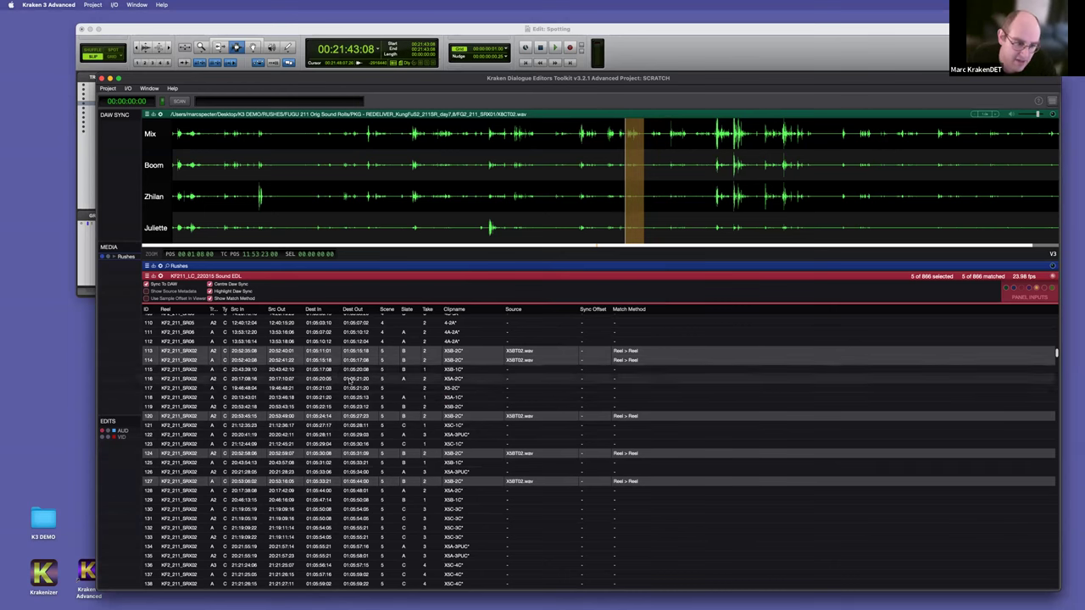
pyautogui.moveTo(356, 390)
pyautogui.mouseDown()
pyautogui.moveTo(313, 552)
pyautogui.moveTo(362, 353)
pyautogui.moveTo(376, 392)
pyautogui.mouseUp()
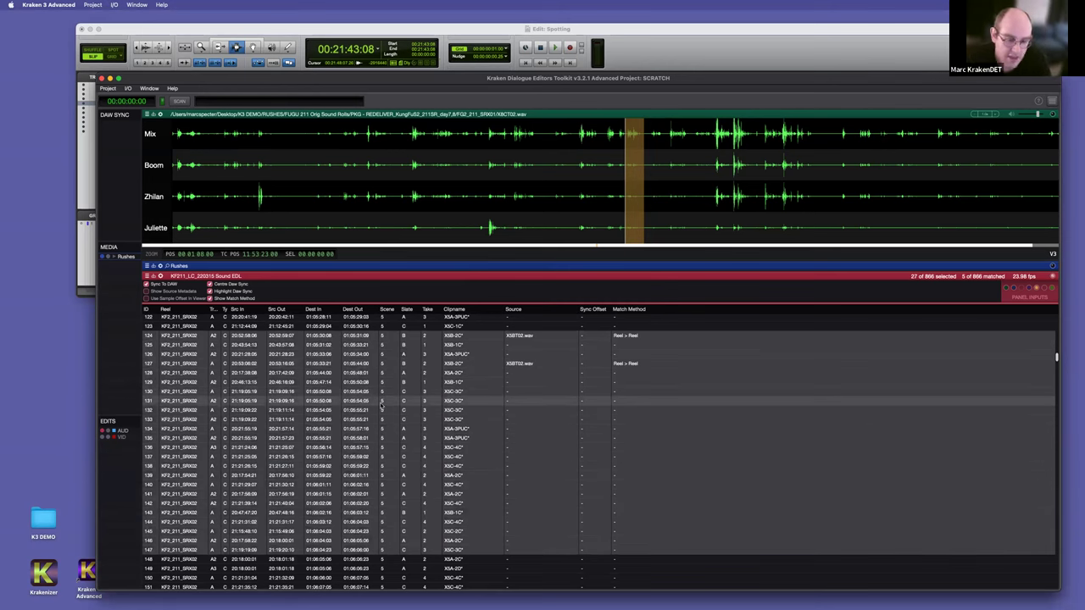
pyautogui.scroll(4, 414, 416)
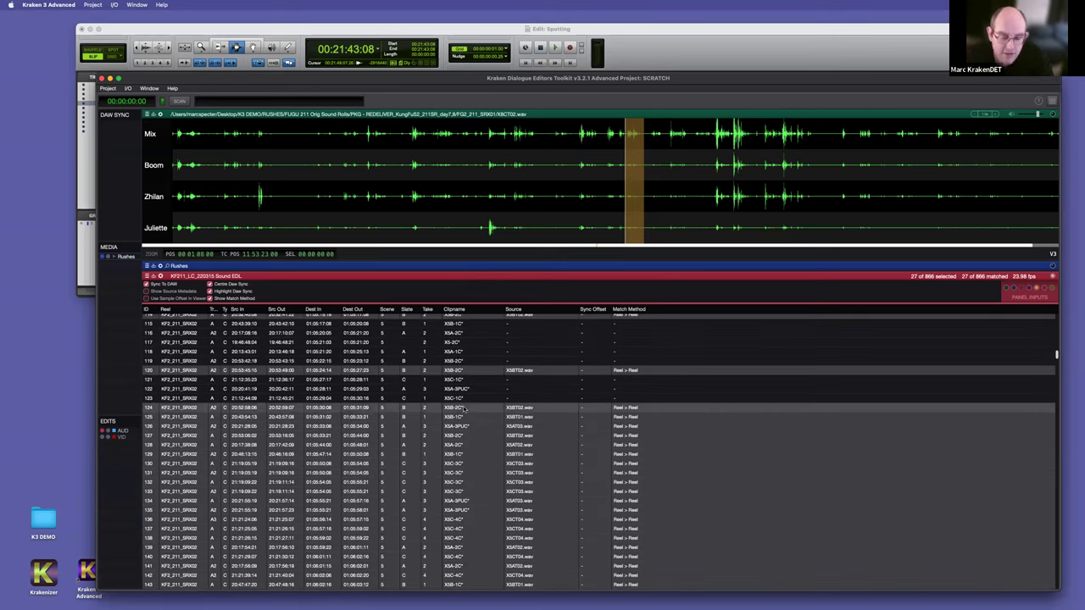
pyautogui.scroll(-2, 464, 406)
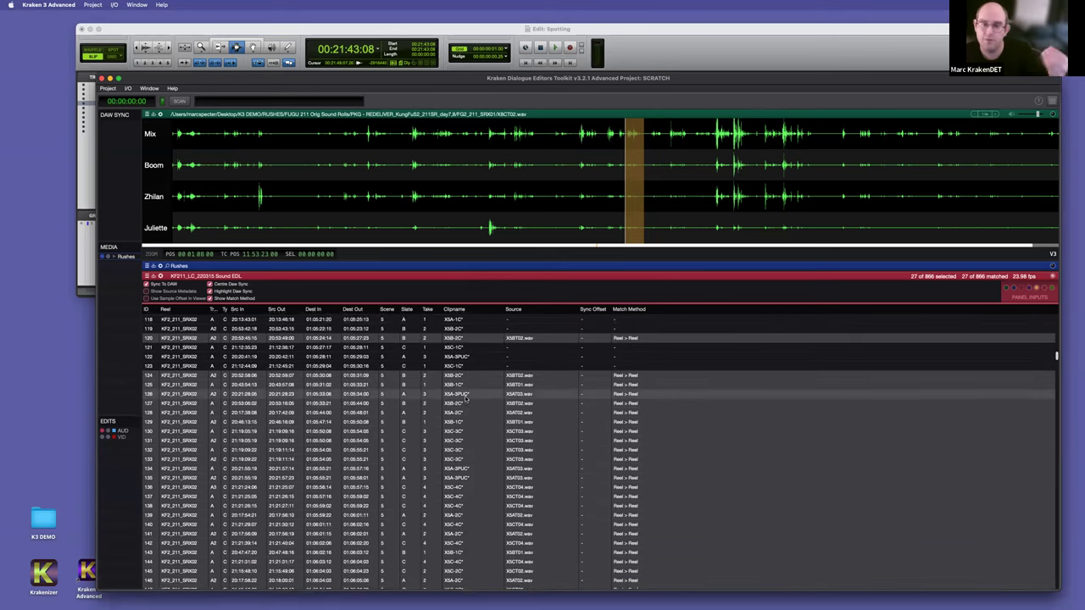
pyautogui.scroll(-2, 465, 398)
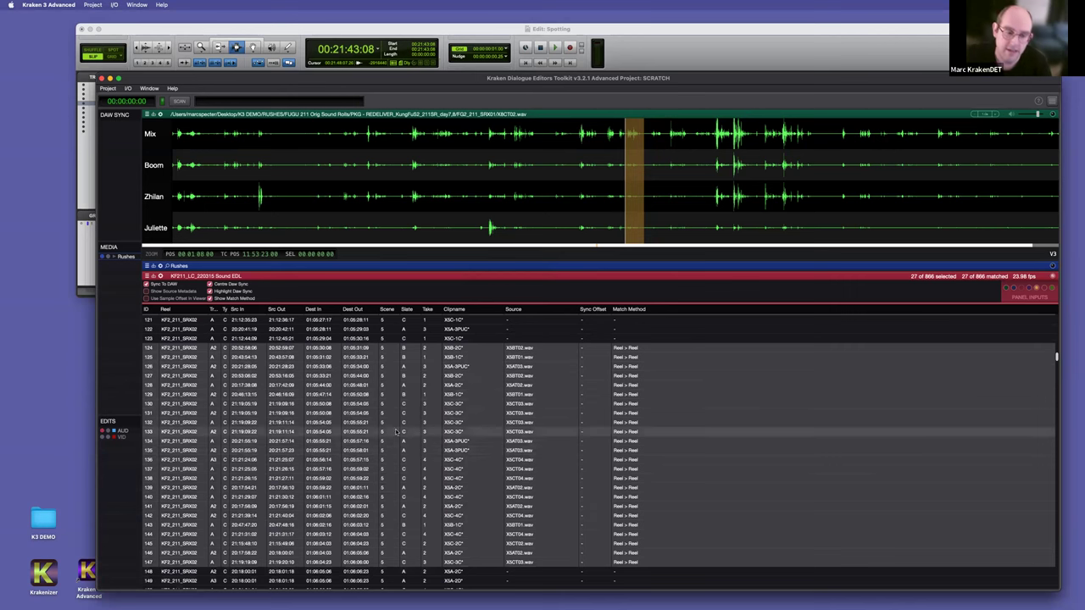
# Step: Load the source of event 133 in the waveform view, and clear the sound EDL's event selection
pyautogui.rightClick(395, 430)
pyautogui.click(298, 431)
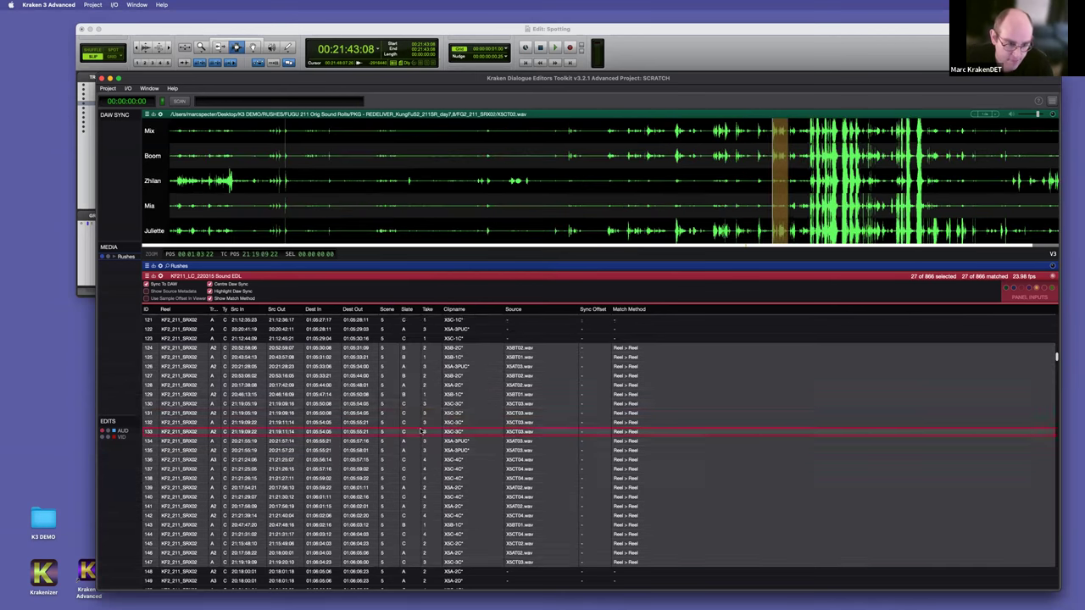
pyautogui.scroll(1, 446, 430)
pyautogui.scroll(3, 448, 431)
pyautogui.rightClick(444, 285)
pyautogui.moveTo(480, 297)
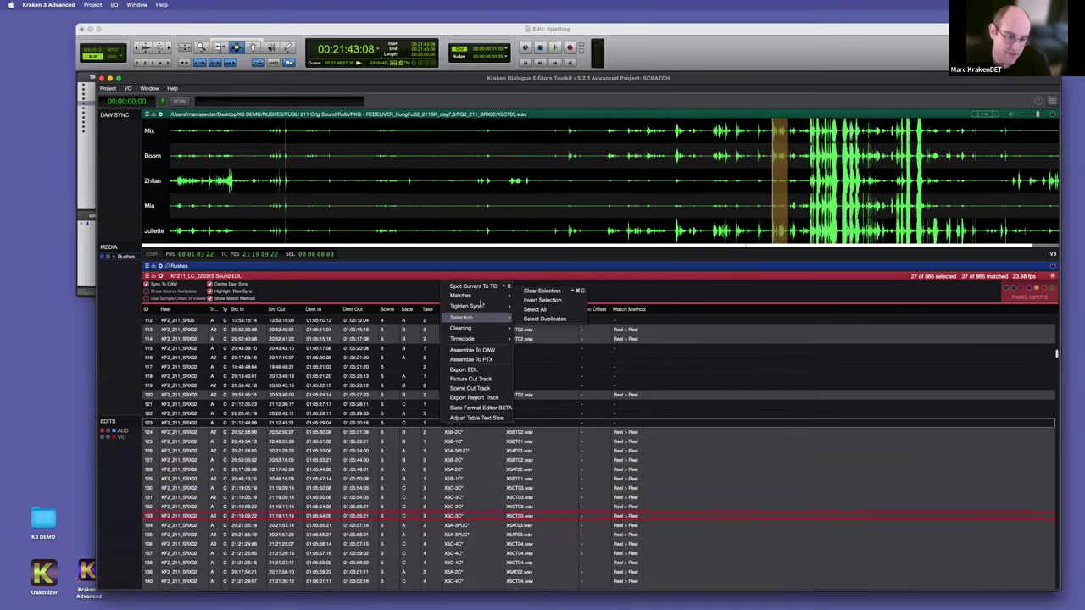
pyautogui.moveTo(472, 322)
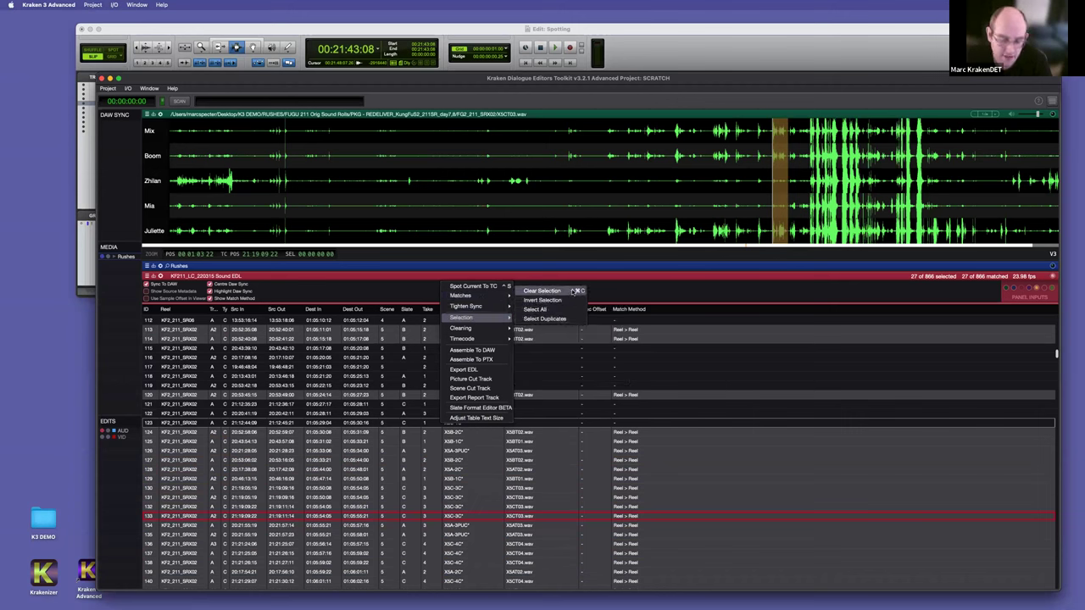
pyautogui.click(601, 435)
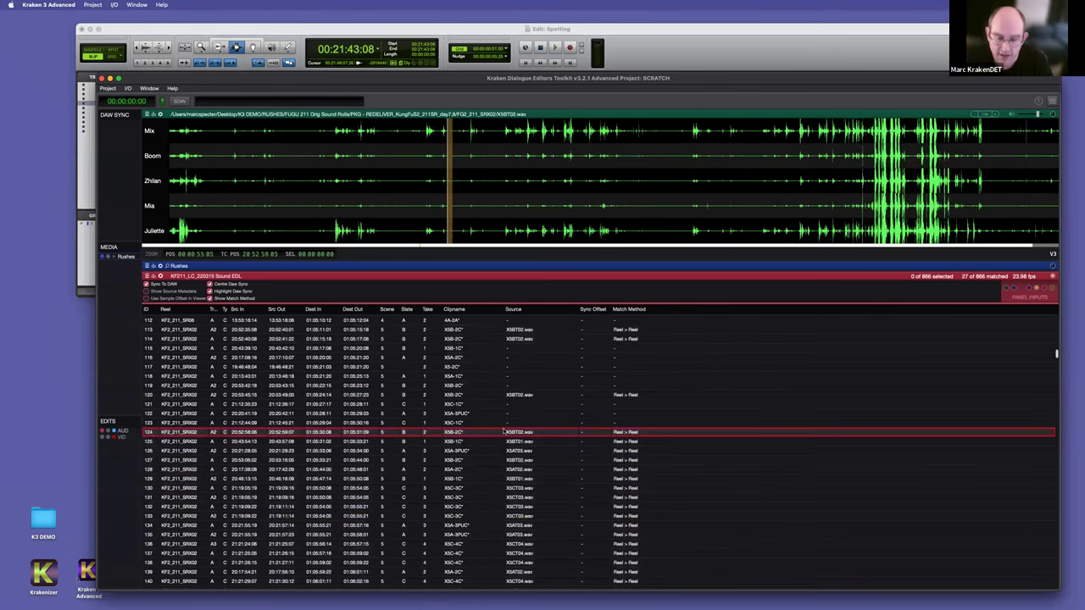
# Step: Match the entire sound EDL to the rushes with no events selected
pyautogui.scroll(5, 503, 432)
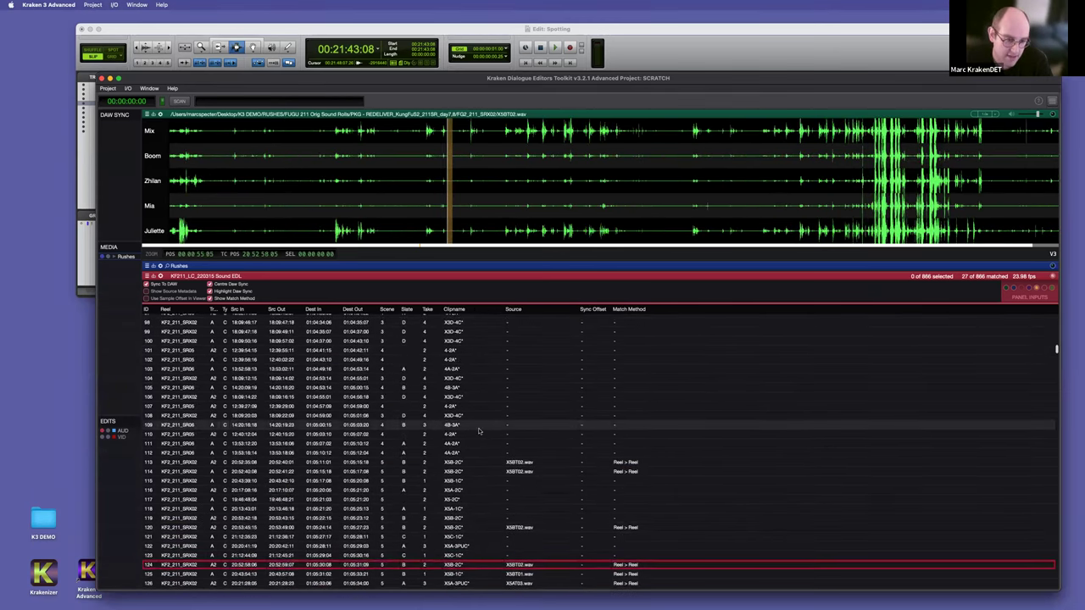
pyautogui.scroll(10, 479, 432)
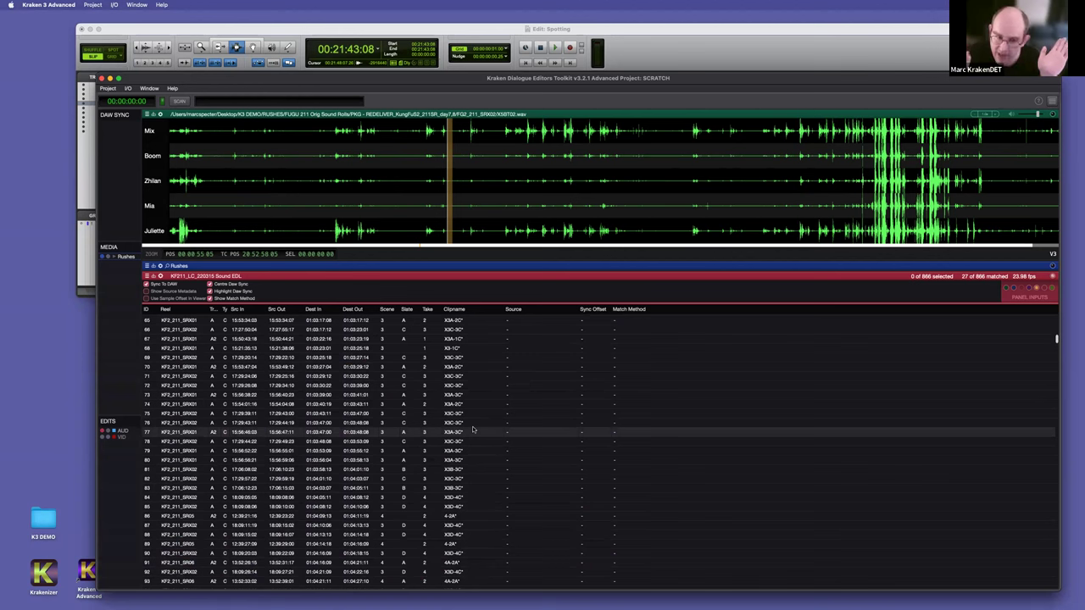
pyautogui.rightClick(471, 423)
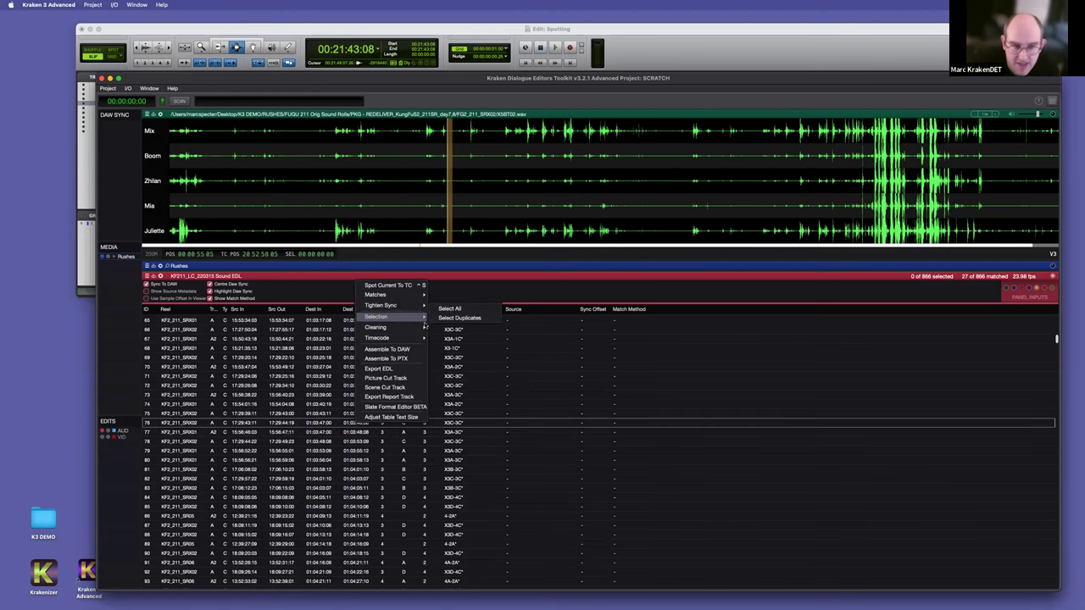
pyautogui.click(473, 505)
pyautogui.scroll(6, 482, 430)
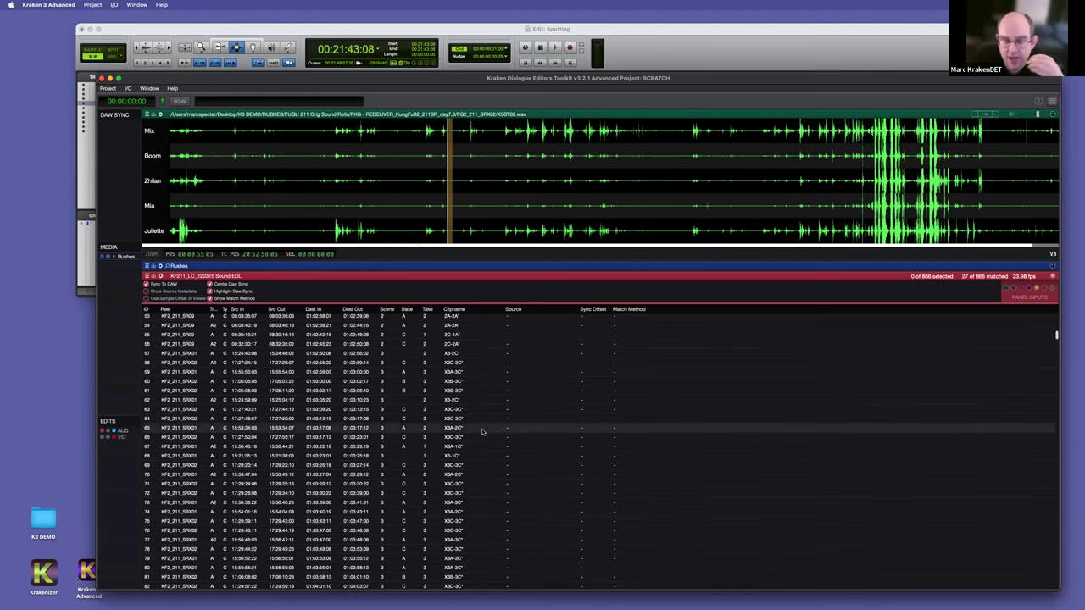
pyautogui.scroll(2, 479, 433)
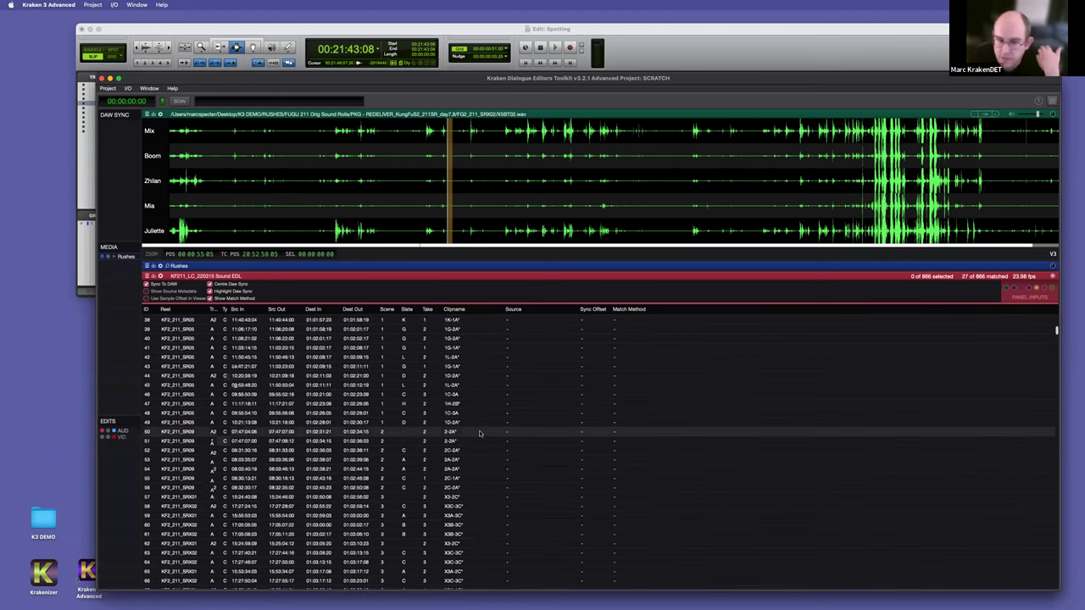
pyautogui.scroll(7, 479, 433)
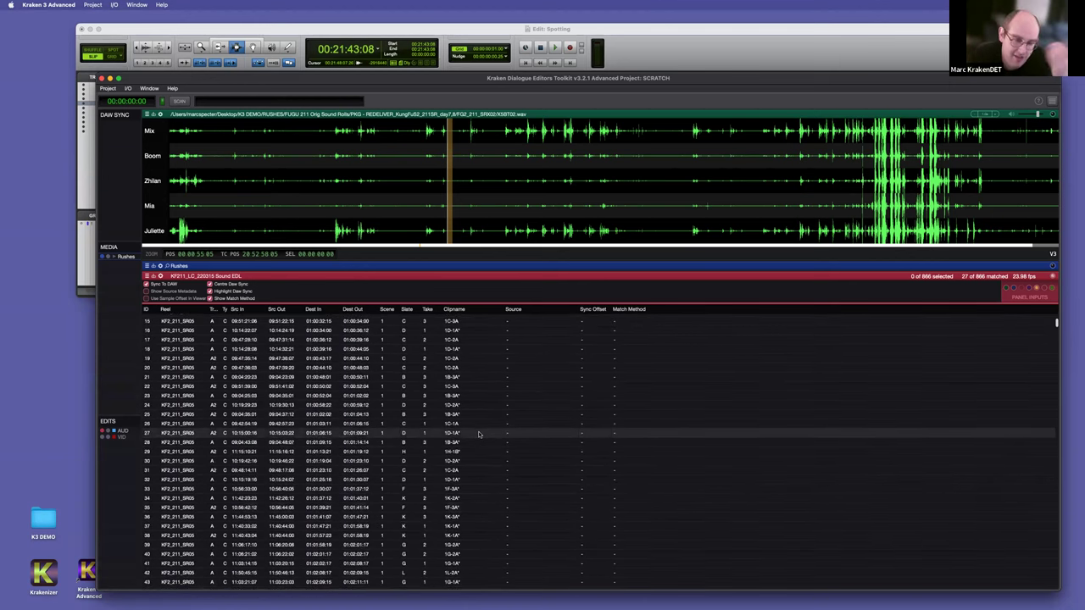
pyautogui.scroll(5, 479, 433)
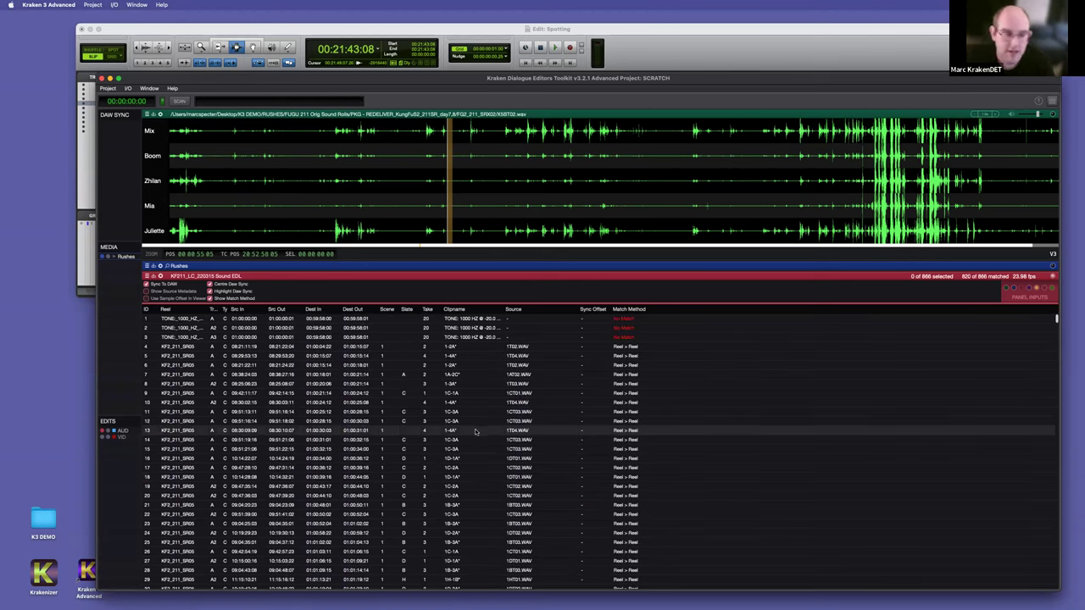
# Step: Try to assemble the matched sound EDL to the DAW
pyautogui.rightClick(423, 402)
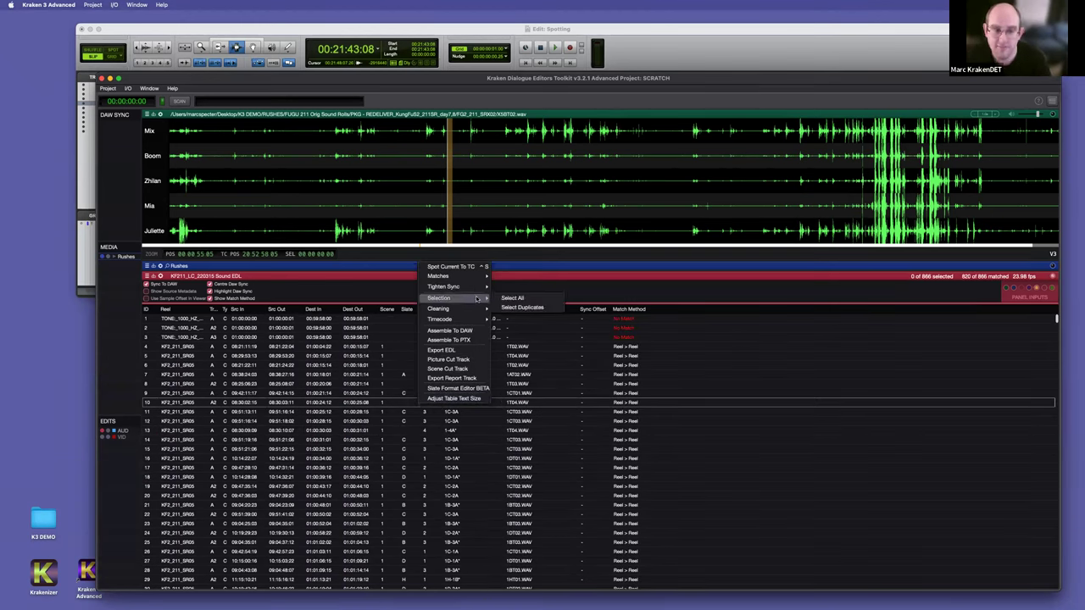
pyautogui.click(449, 331)
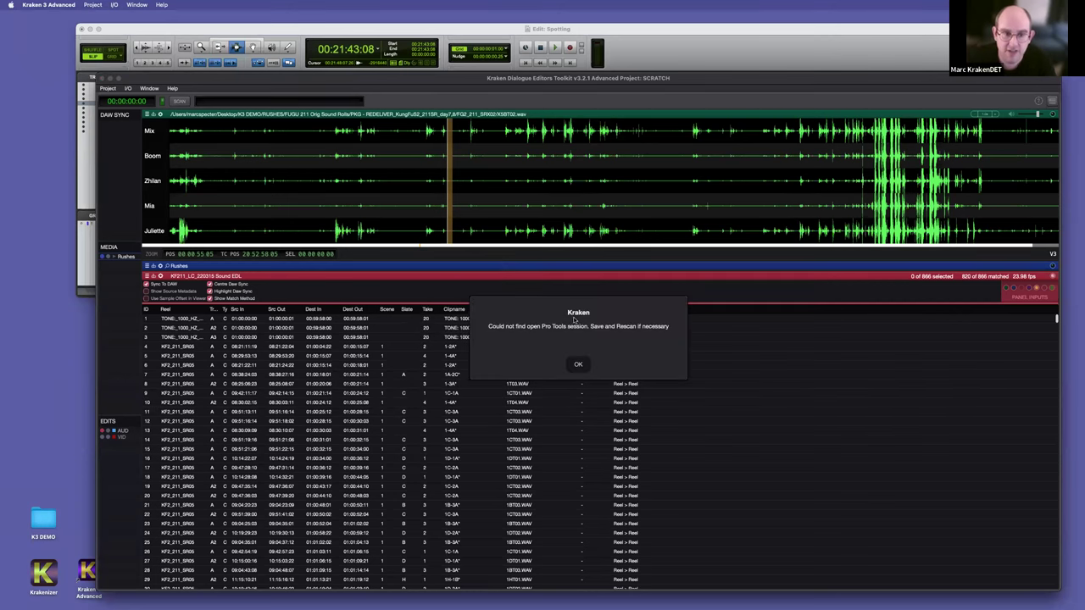
pyautogui.click(575, 366)
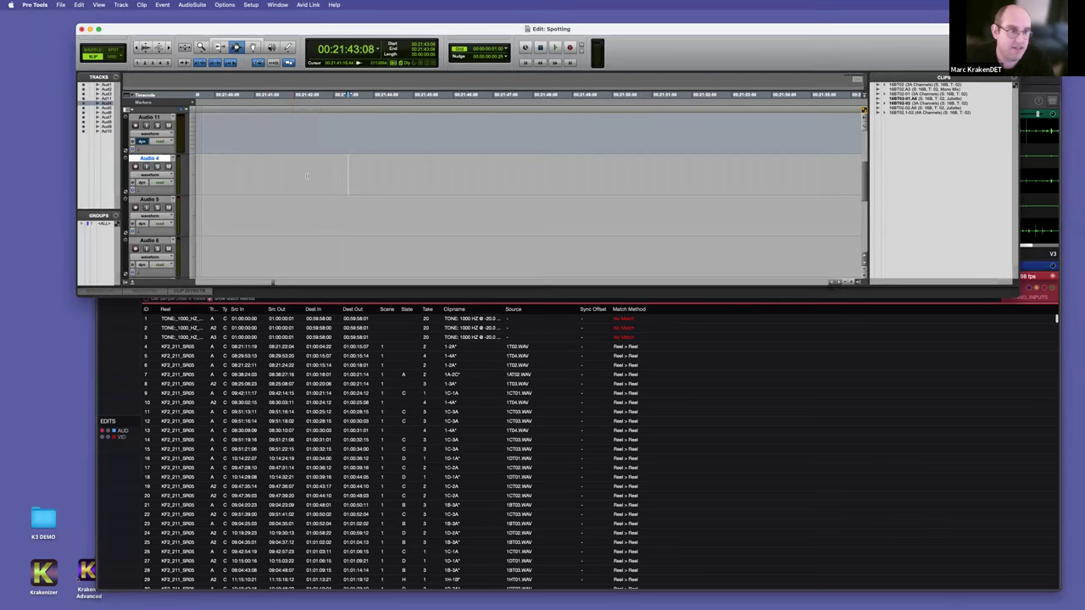
# Step: Rescan for the open Pro Tools session Spotting.ptx and assemble the sound EDL to the DAW, opening the Spotter Controller
pyautogui.click(312, 176)
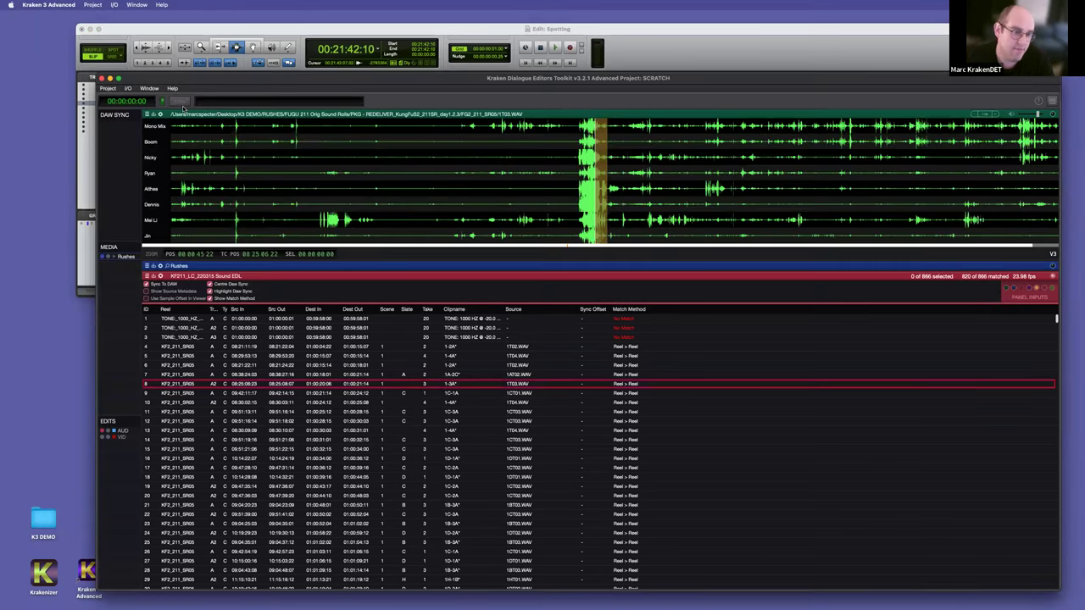
pyautogui.click(583, 206)
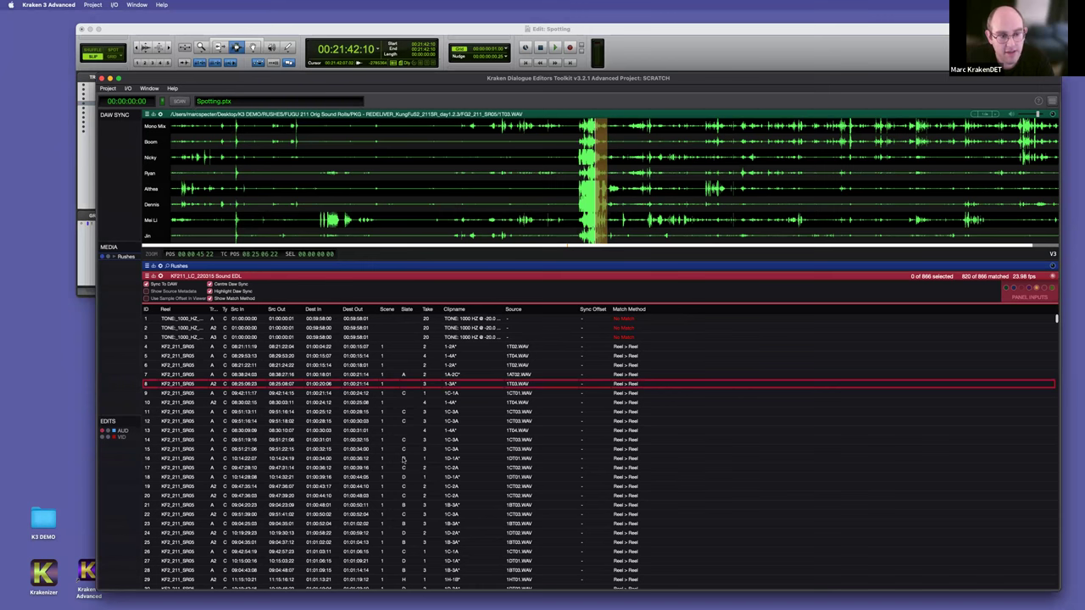
pyautogui.rightClick(370, 430)
pyautogui.click(415, 365)
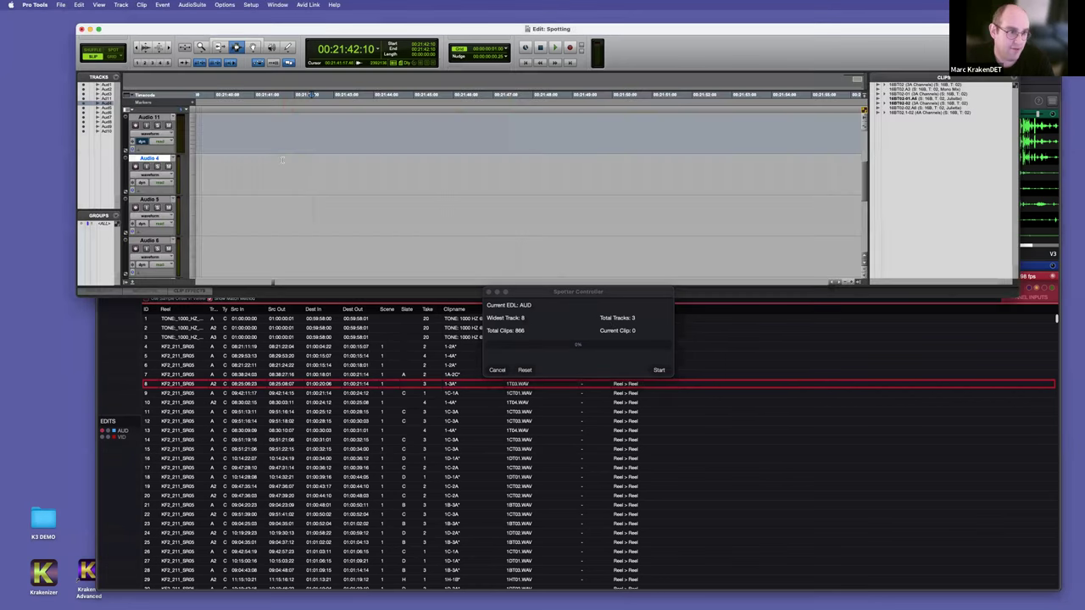
# Step: Switch to Pro Tools, place the edit cursor at 00:00:00:00 on track Audio 4, and start spotting the EDL's clips
pyautogui.click(259, 174)
pyautogui.press('Return')
pyautogui.press('r')
pyautogui.press('r')
pyautogui.press('super+bracketleft')
pyautogui.press('super+bracketleft')
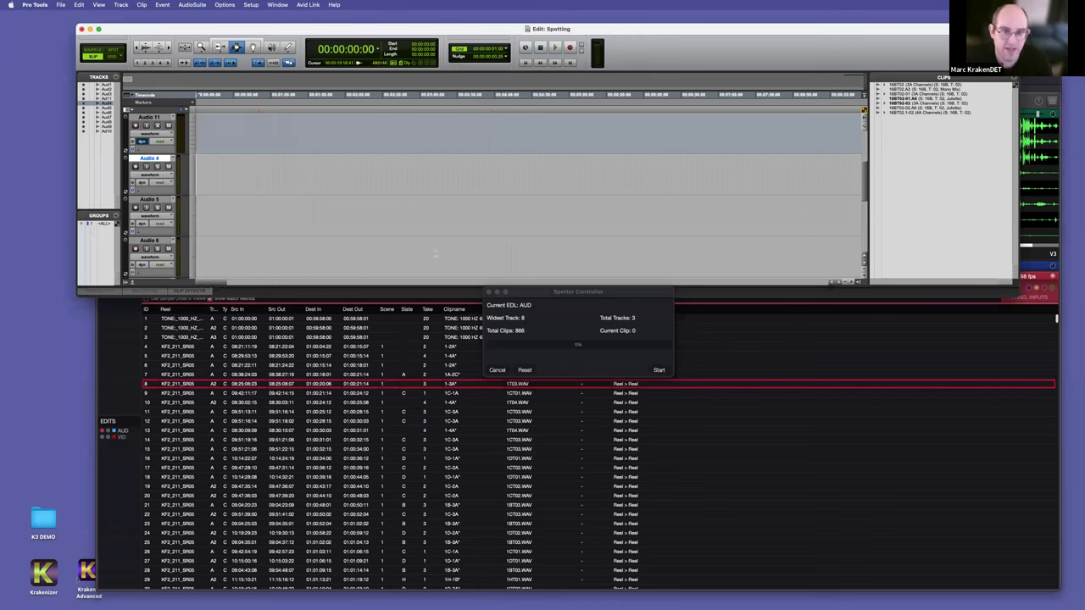
pyautogui.moveTo(544, 299); pyautogui.dragTo(567, 335)
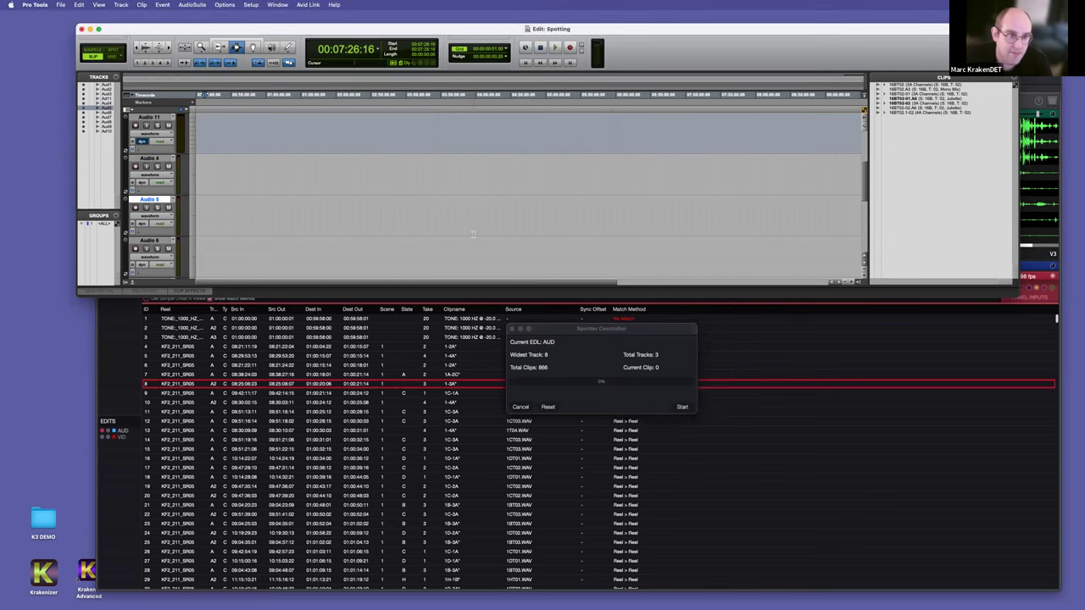
pyautogui.click(332, 183)
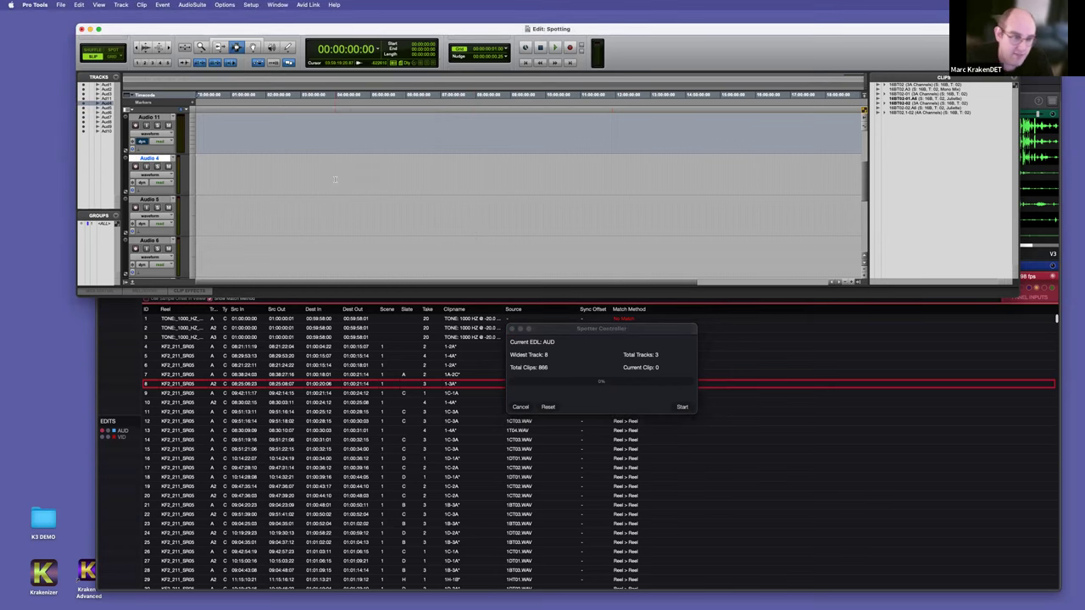
pyautogui.click(681, 406)
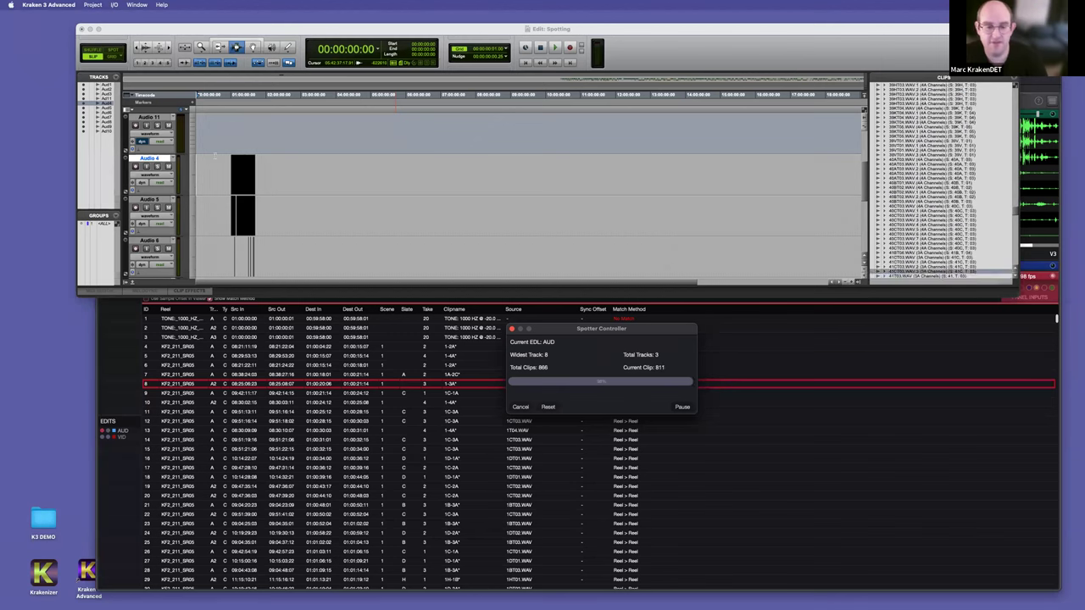
# Step: Close the Spotter Controller and inspect the assembled clips on Audio 4 and Audio 5 in Pro Tools
pyautogui.click(515, 329)
pyautogui.press('super+Tab')
pyautogui.click(244, 201)
pyautogui.press('t')
pyautogui.press('t')
pyautogui.press('t')
pyautogui.press('t')
pyautogui.press('t')
pyautogui.press('t')
pyautogui.press('t')
pyautogui.press('t')
pyautogui.press('t')
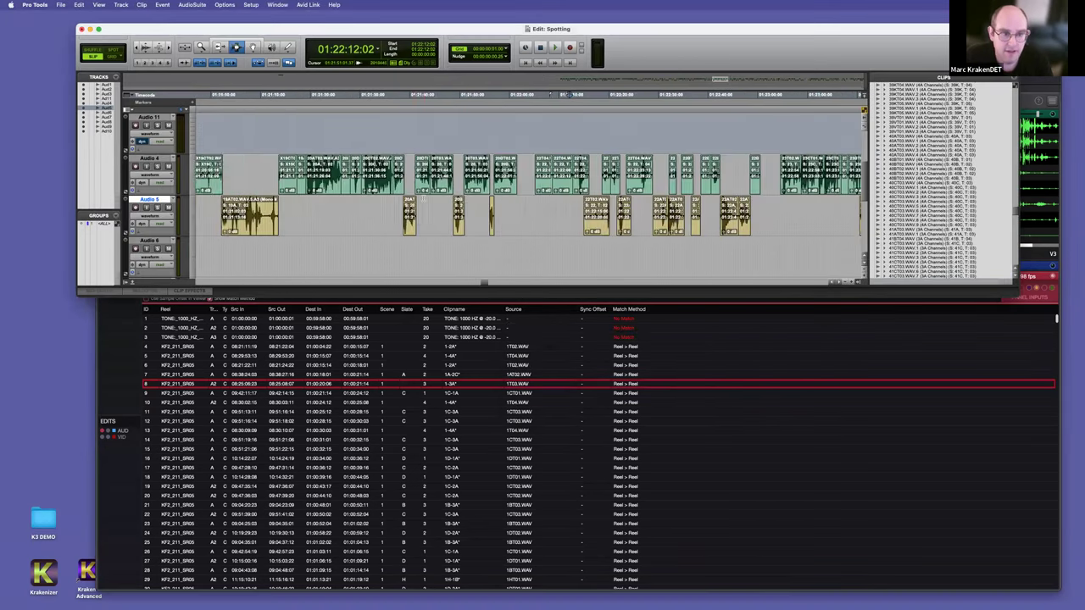
pyautogui.hscroll(-5, 427, 200)
pyautogui.click(349, 220)
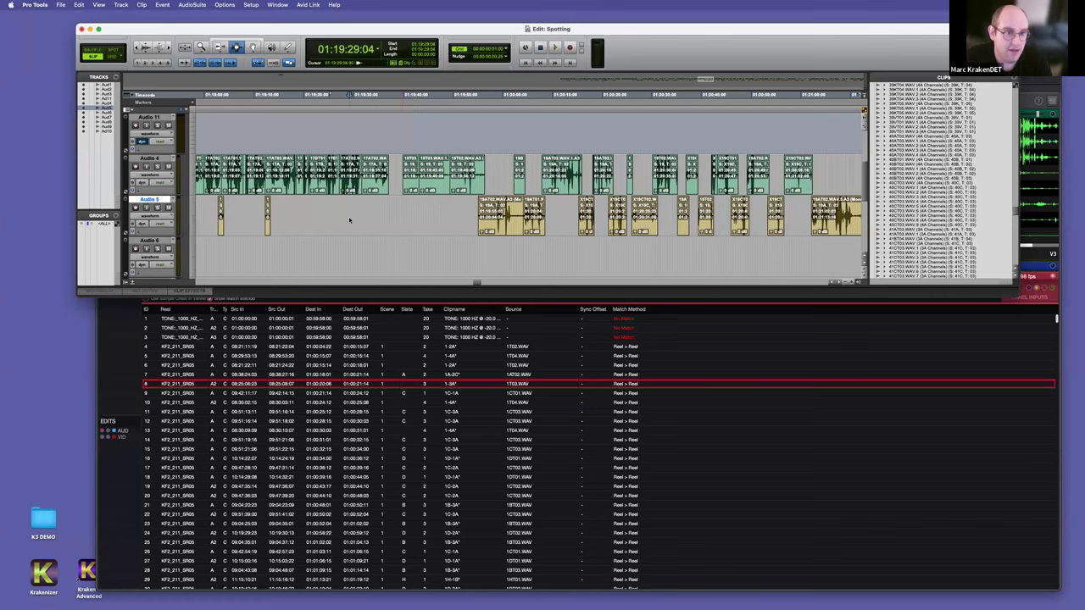
pyautogui.press('t')
pyautogui.press('t')
# Step: Select the Audio 4 clip at 01:19:27:04 and look up its Matching Field Recorder Channels option
pyautogui.doubleClick(501, 179)
pyautogui.rightClick(520, 172)
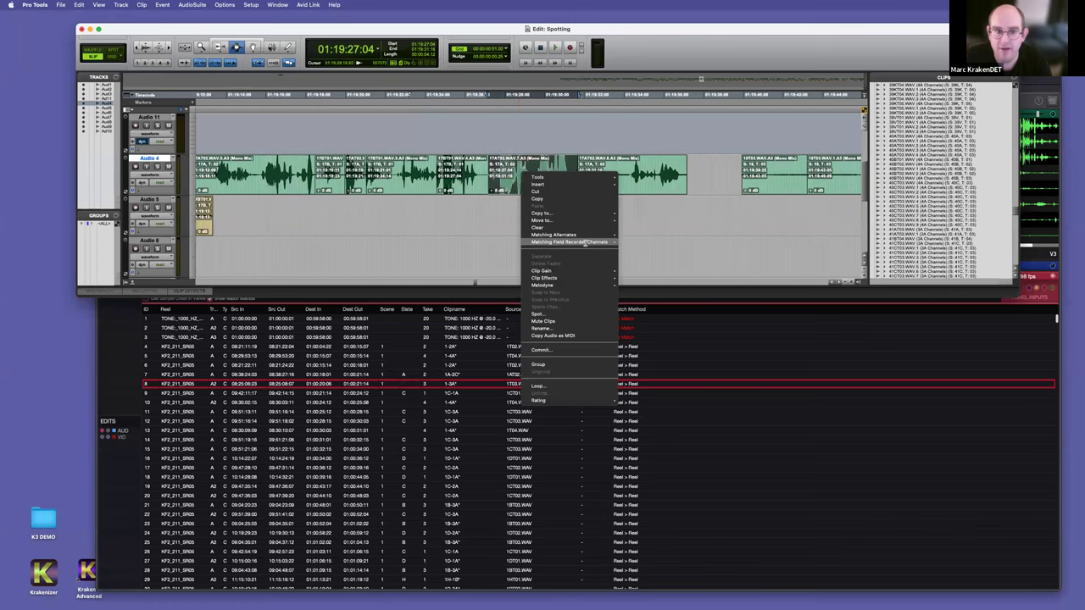
pyautogui.moveTo(585, 242)
pyautogui.press('Escape')
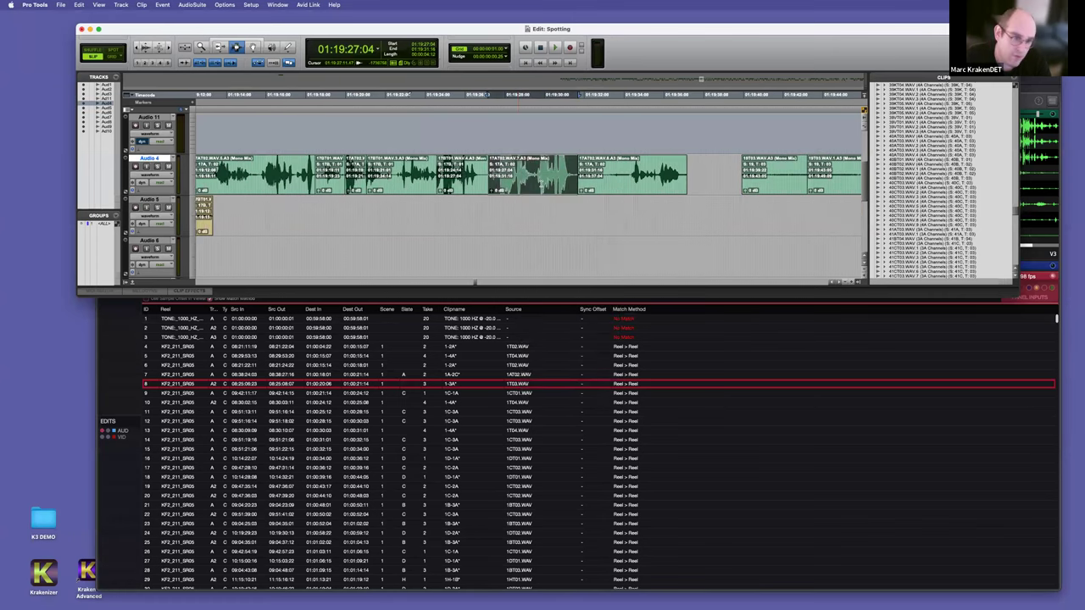
pyautogui.press('r')
pyautogui.press('r')
pyautogui.press('r')
pyautogui.press('r')
pyautogui.press('r')
pyautogui.press('r')
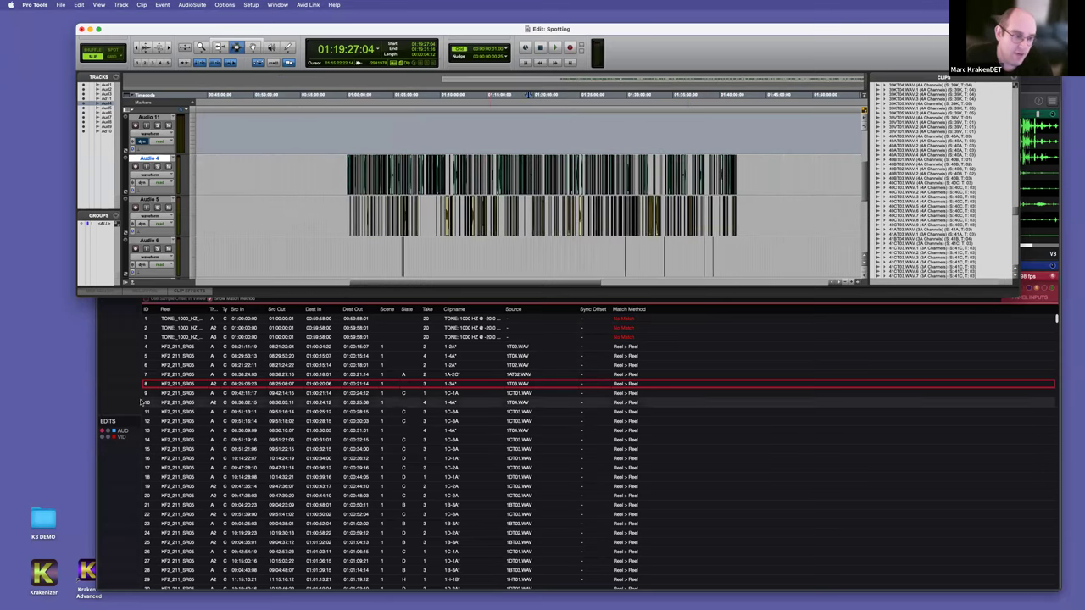
# Step: Switch to Kraken, expand the Rushes list, and search it for names containing WL
pyautogui.click(162, 356)
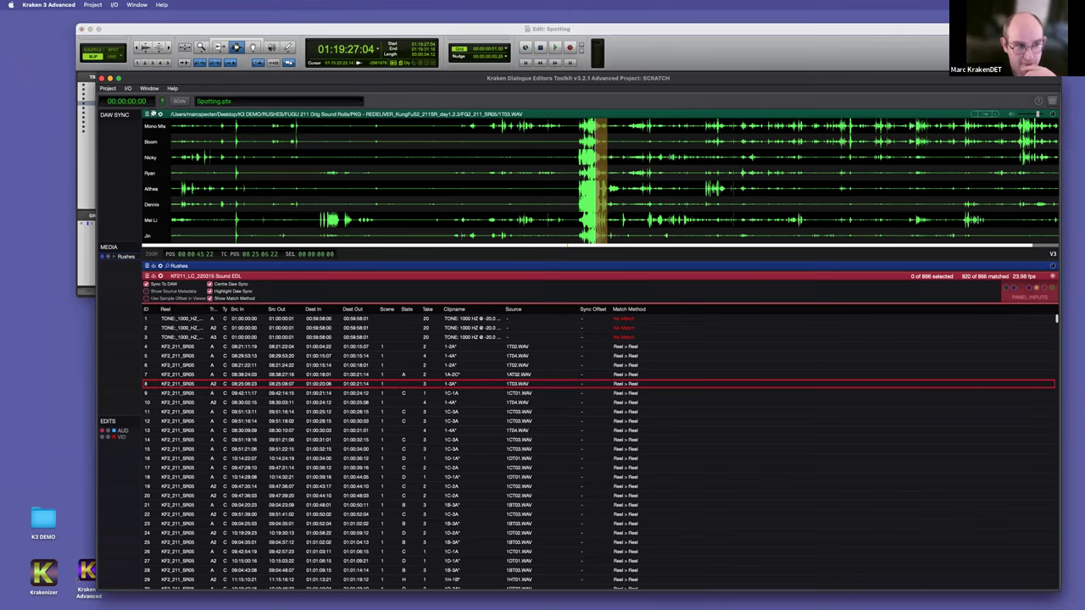
pyautogui.click(222, 269)
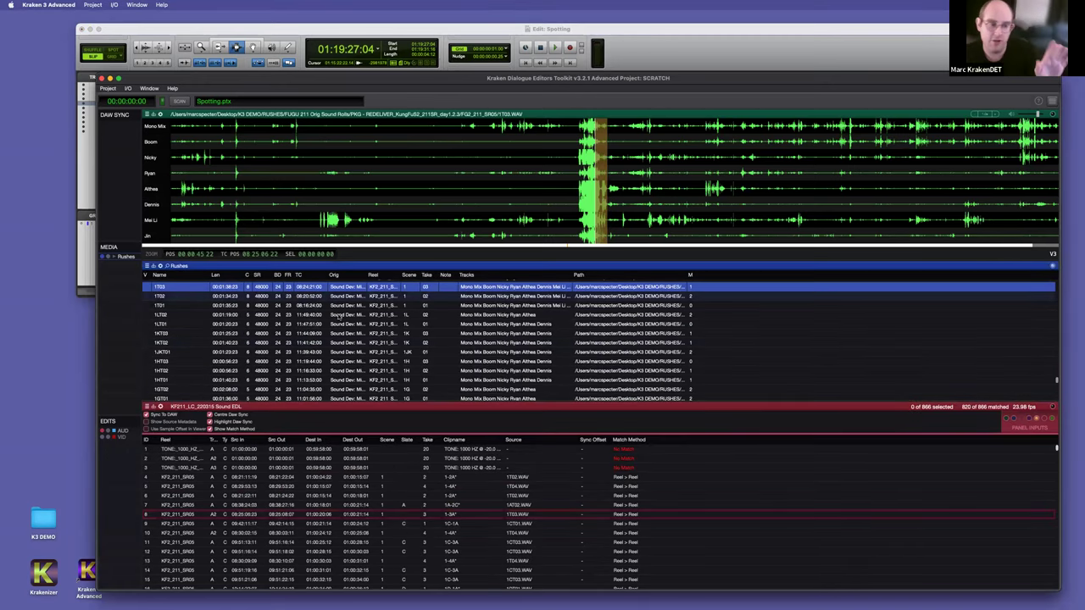
pyautogui.click(169, 266)
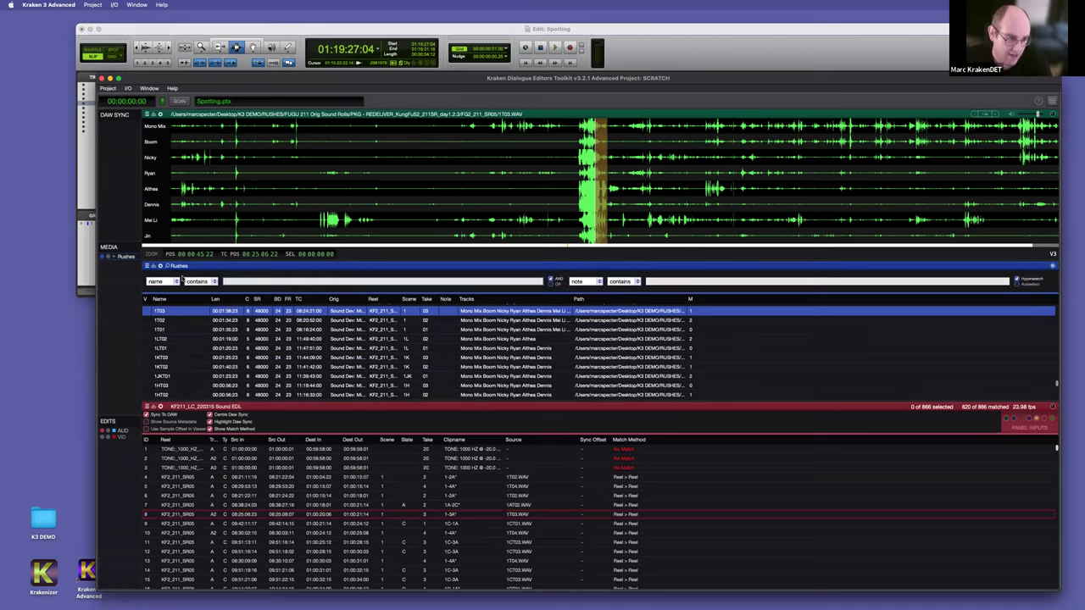
pyautogui.write('WT')
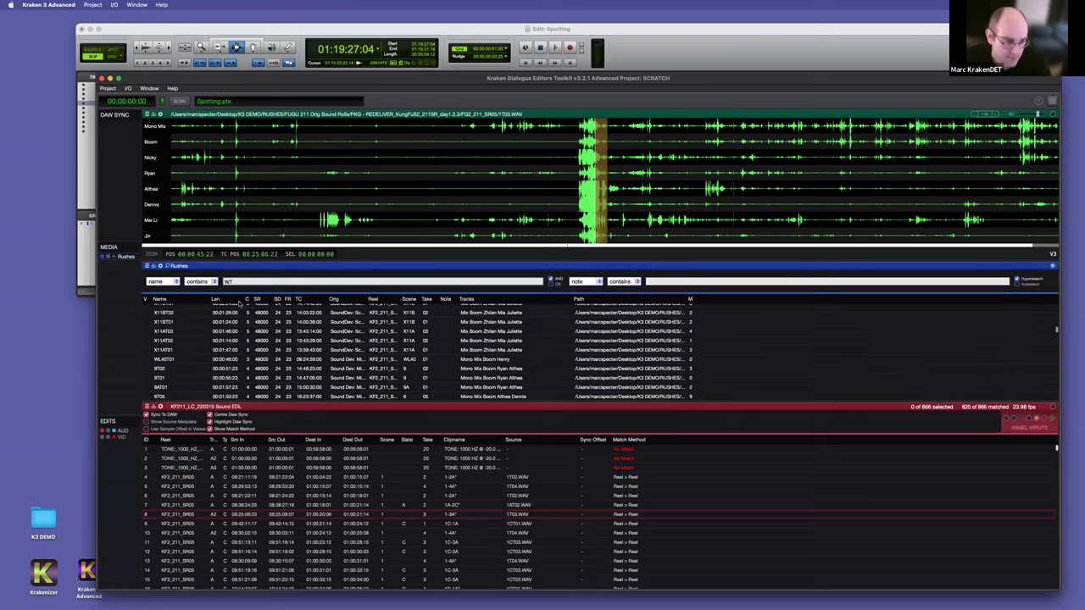
pyautogui.press('BackSpace')
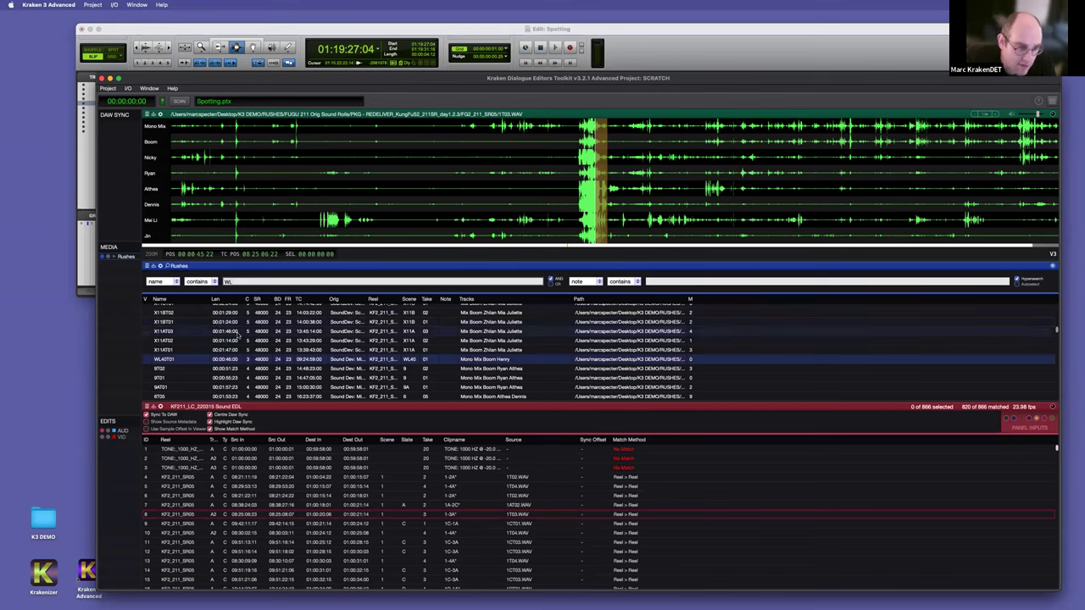
# Step: Turn off Hypersearch so the Rushes list is filtered by the name search
pyautogui.scroll(4, 189, 331)
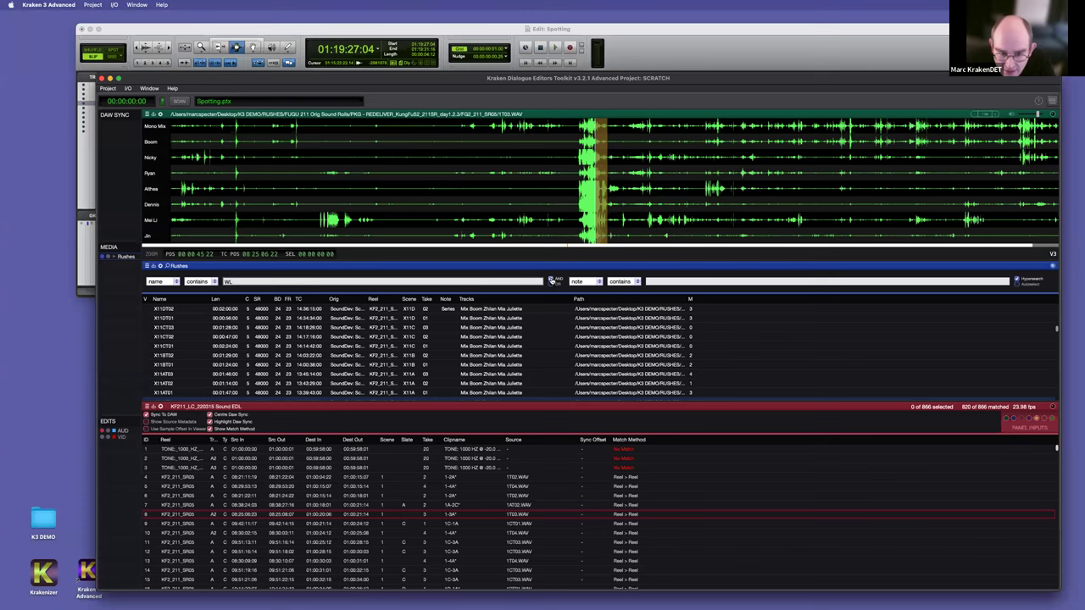
pyautogui.click(552, 280)
pyautogui.scroll(-2, 234, 351)
pyautogui.scroll(-2, 234, 351)
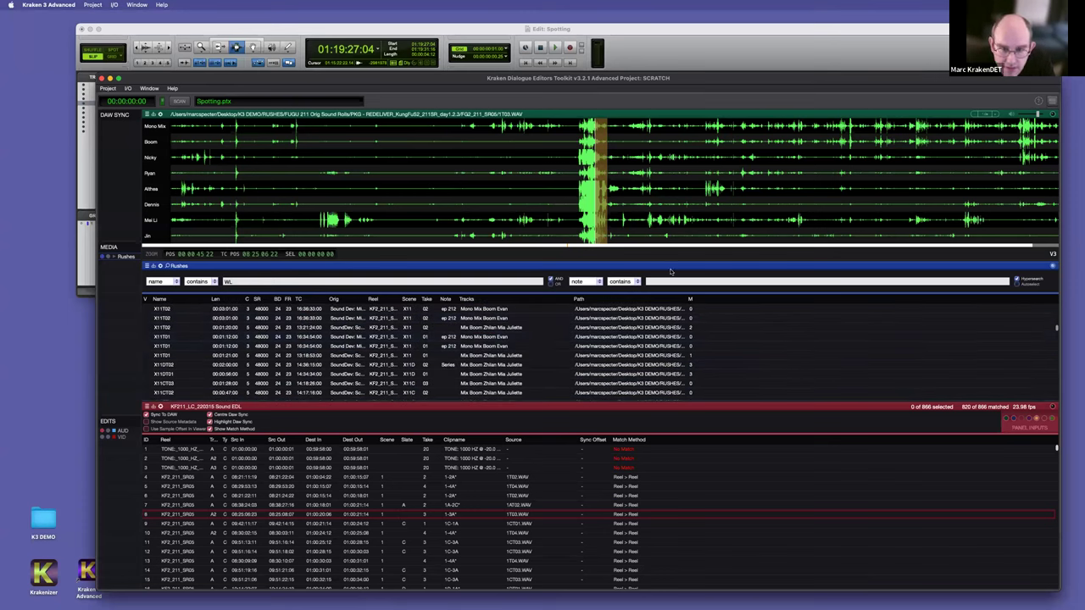
pyautogui.click(1017, 280)
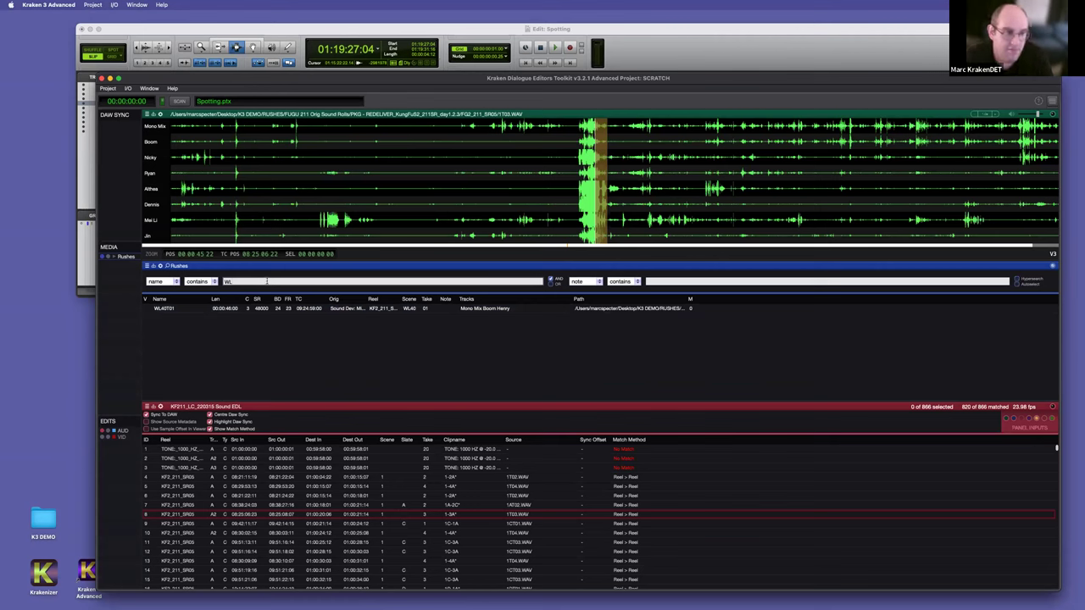
# Step: Collapse the Rushes list and transfer the sound EDL's matched source files to the Pro Tools clip list
pyautogui.moveTo(152, 266); pyautogui.dragTo(284, 359)
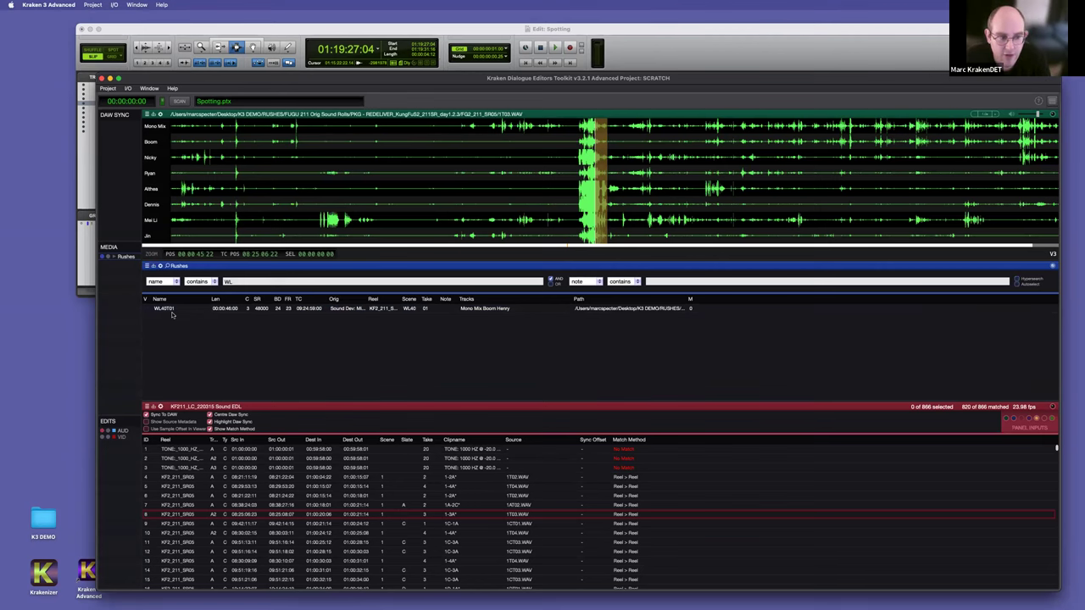
pyautogui.click(287, 404)
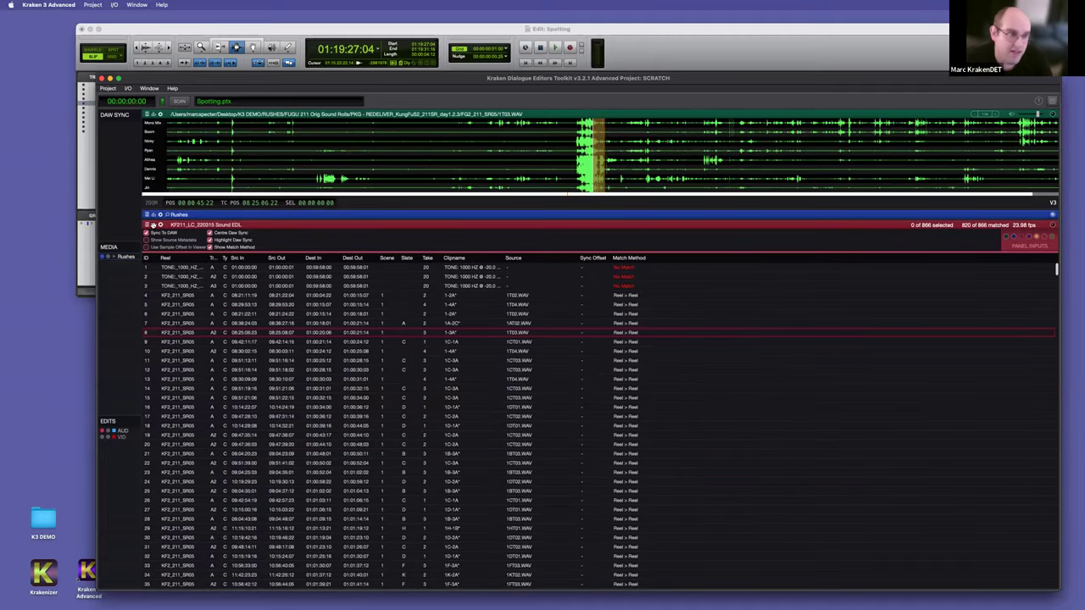
pyautogui.moveTo(157, 231); pyautogui.dragTo(931, 151)
pyautogui.press('super+Tab')
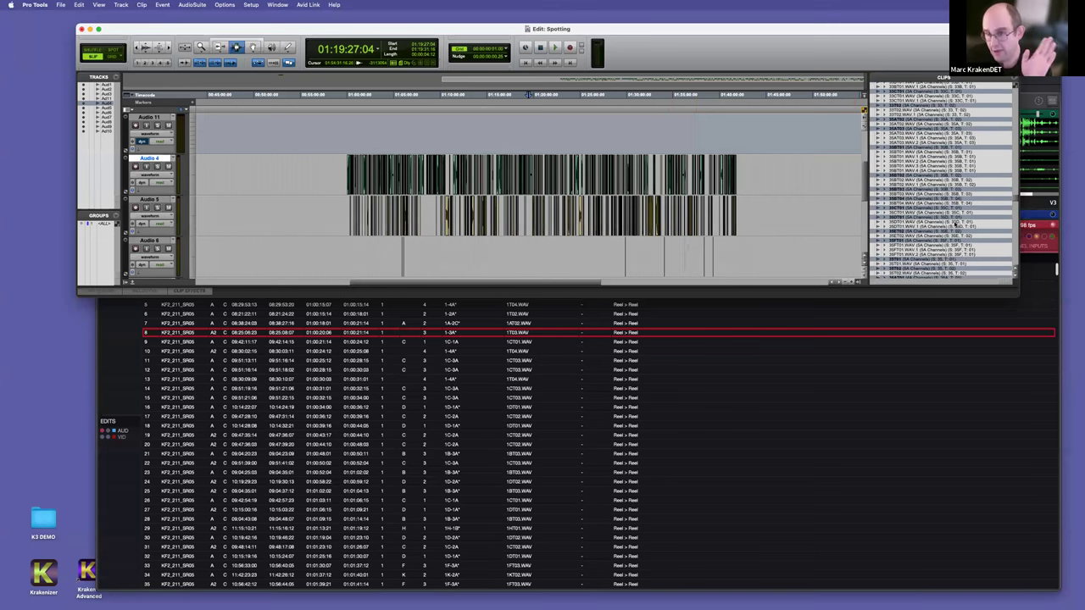
# Step: Check the matching field recorder channels available for the Audio 4 clip at 01:14:20:01
pyautogui.click(493, 213)
pyautogui.press('t')
pyautogui.press('t')
pyautogui.press('t')
pyautogui.press('t')
pyautogui.press('t')
pyautogui.press('t')
pyautogui.press('t')
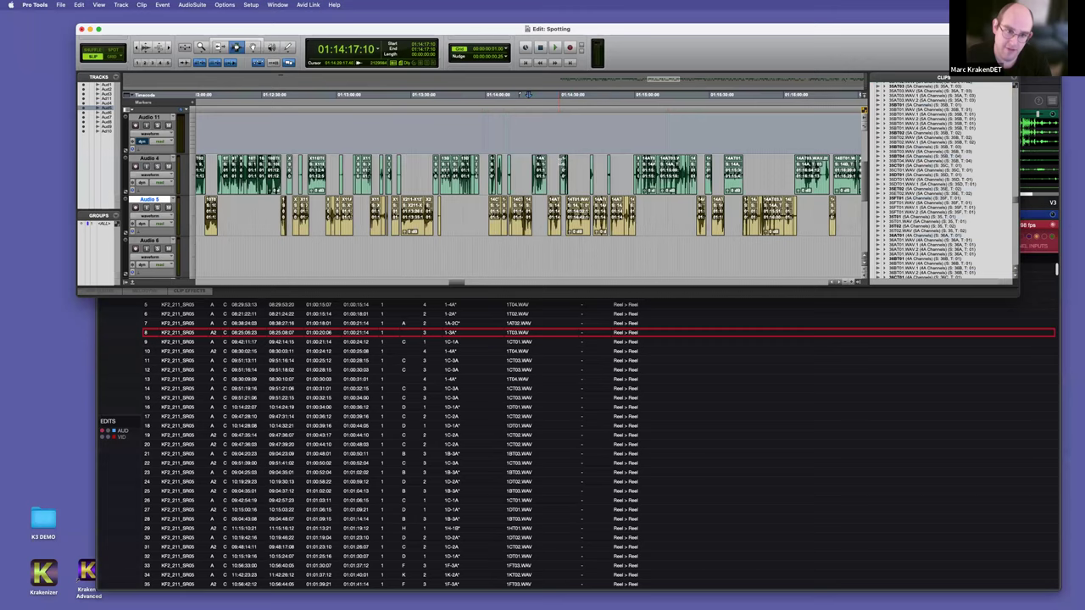
pyautogui.rightClick(494, 165)
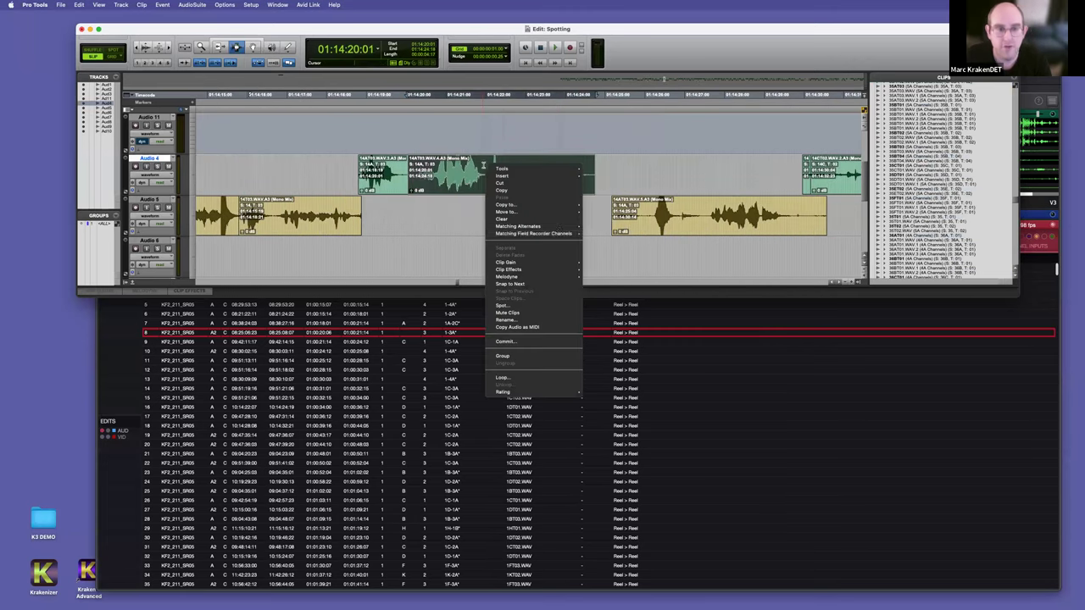
pyautogui.moveTo(542, 233)
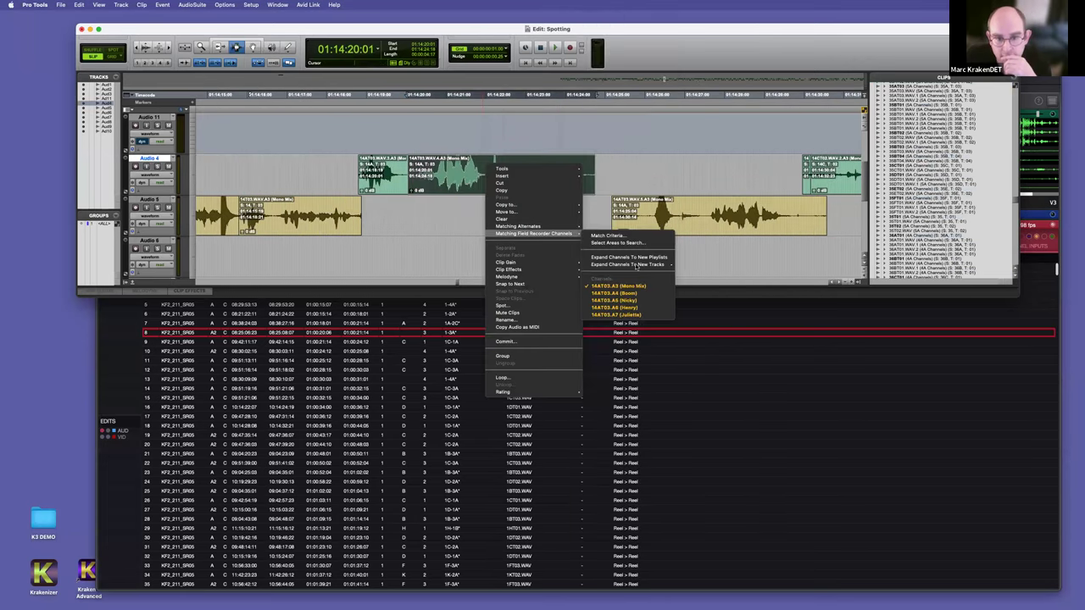
pyautogui.click(458, 226)
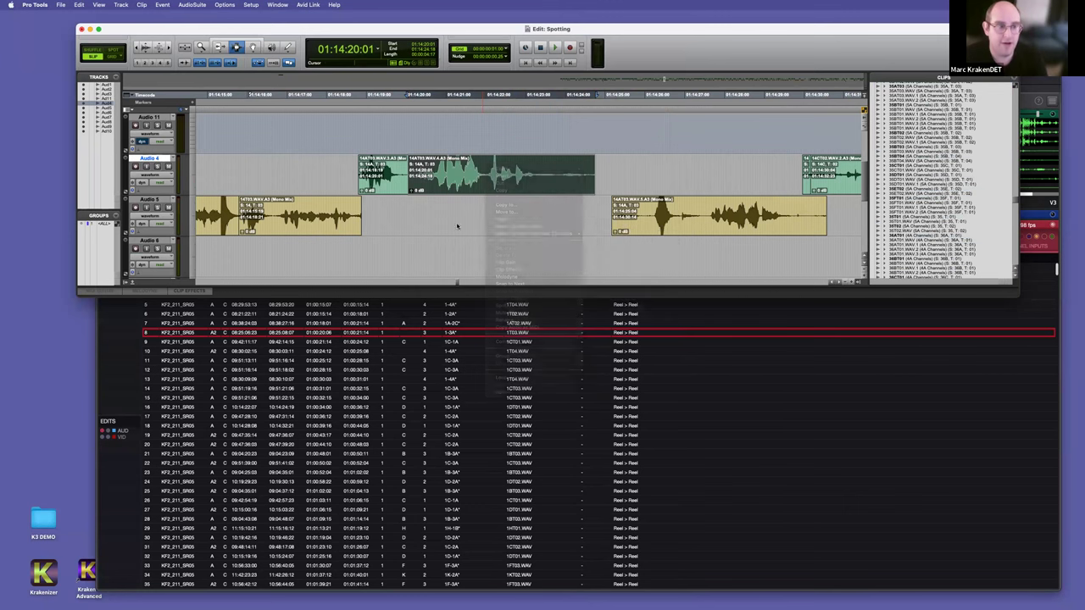
# Step: Examine the overall placement of the assembled clips along the whole Pro Tools timeline
pyautogui.press('r')
pyautogui.press('r')
pyautogui.press('r')
pyautogui.press('r')
pyautogui.press('r')
pyautogui.press('r')
pyautogui.press('r')
pyautogui.press('r')
pyautogui.press('r')
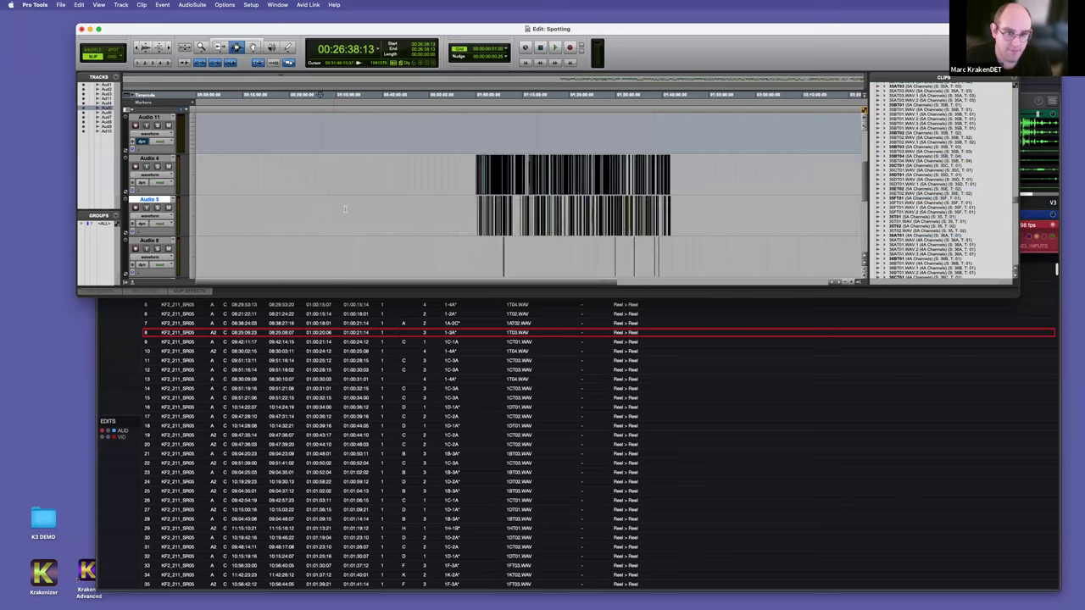
pyautogui.press('r')
pyautogui.click(346, 212)
pyautogui.press('t')
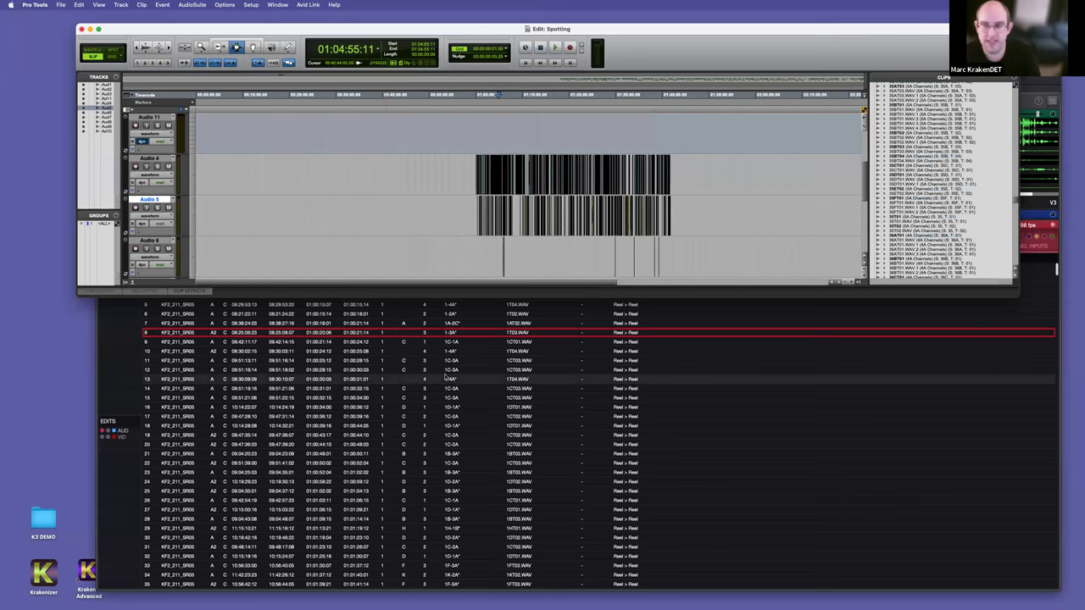
pyautogui.click(446, 377)
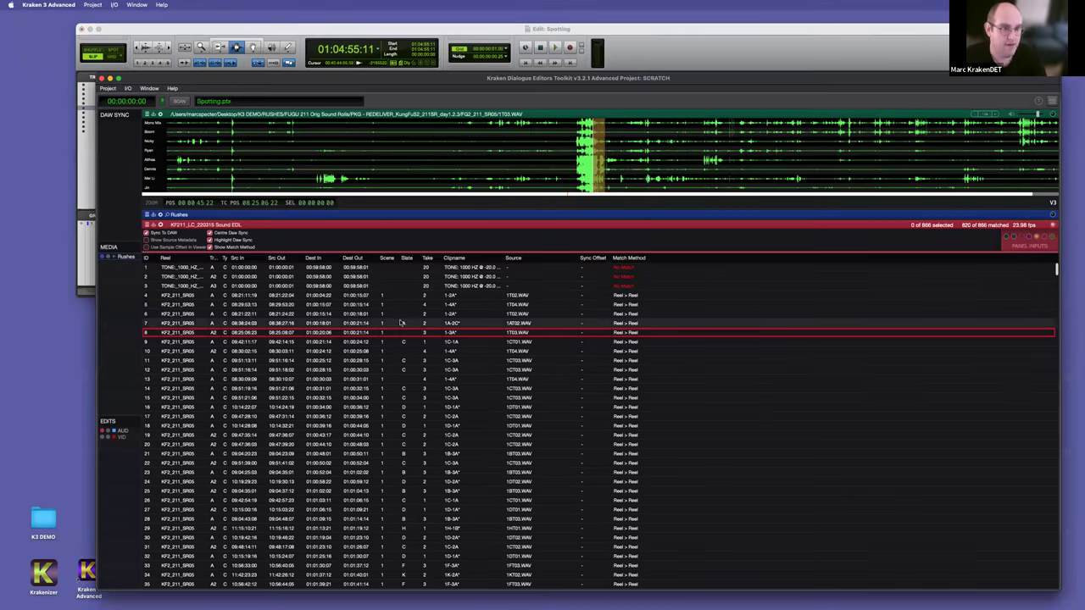
pyautogui.press('super+Tab')
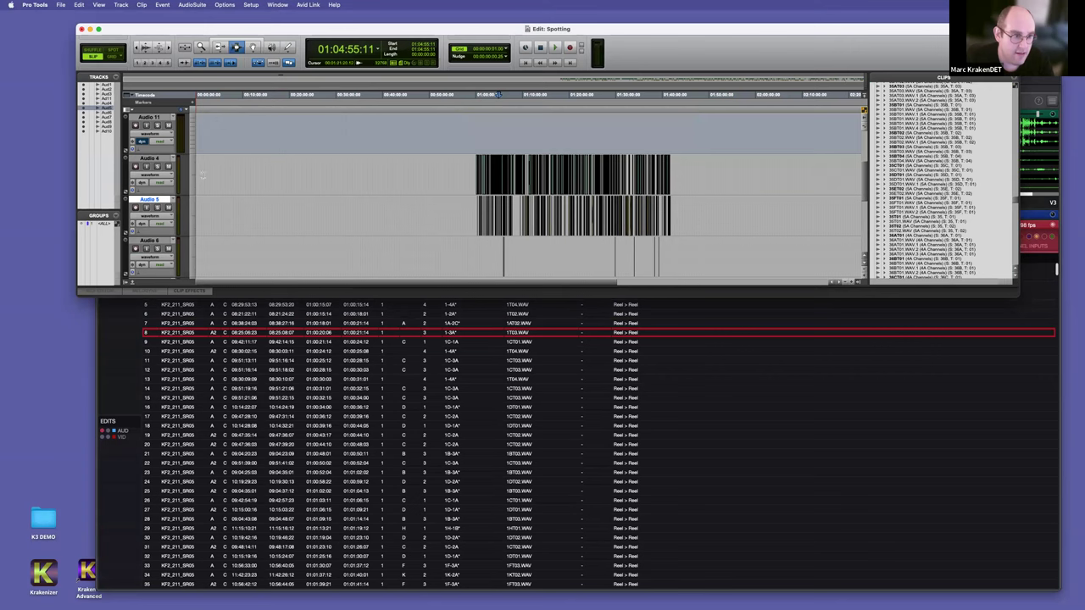
# Step: Group the Audio 4 range from 00:01:43:15 to 00:07:43:17 and name the clip group Kraken
pyautogui.moveTo(203, 175); pyautogui.dragTo(231, 176)
pyautogui.press('super+alt+g')
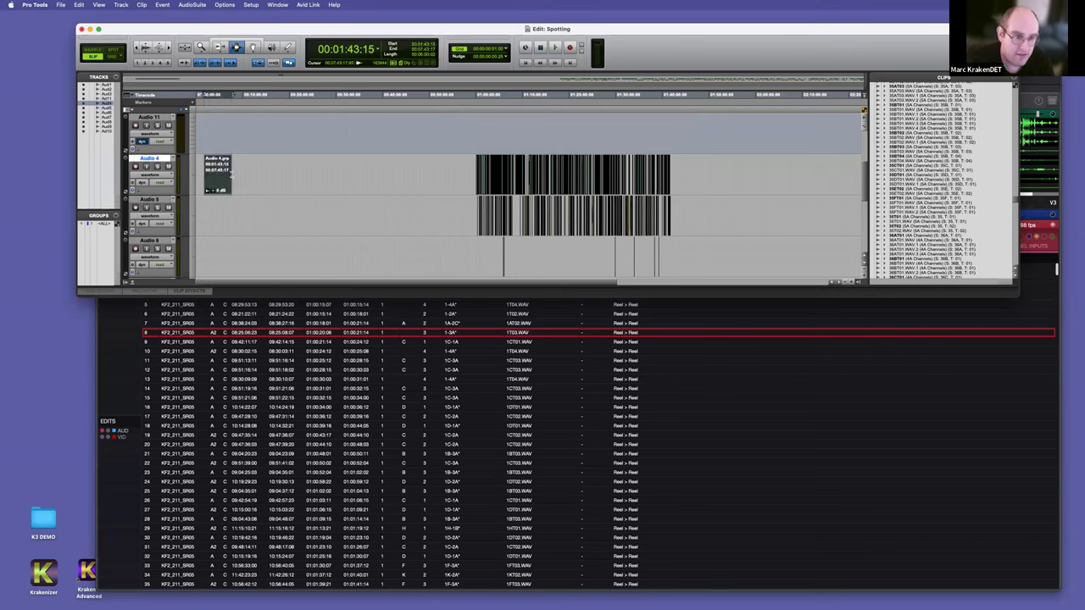
pyautogui.press('super+shift+r')
pyautogui.write('Kra')
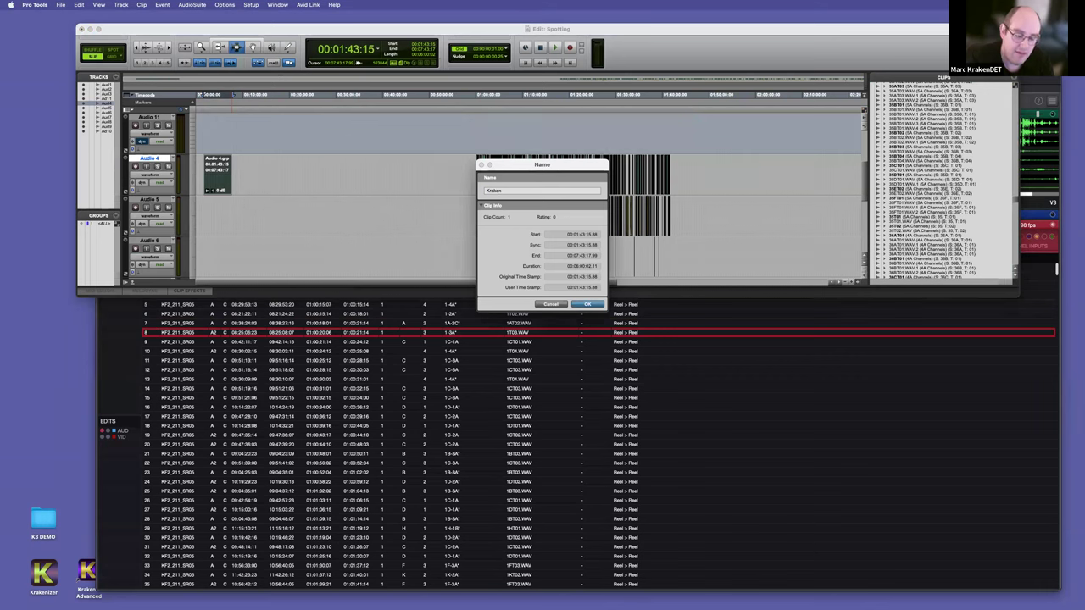
pyautogui.press('Return')
# Step: Place copies of the Kraken clip group at the same timecode on Audio 5 and Audio 6
pyautogui.press('t')
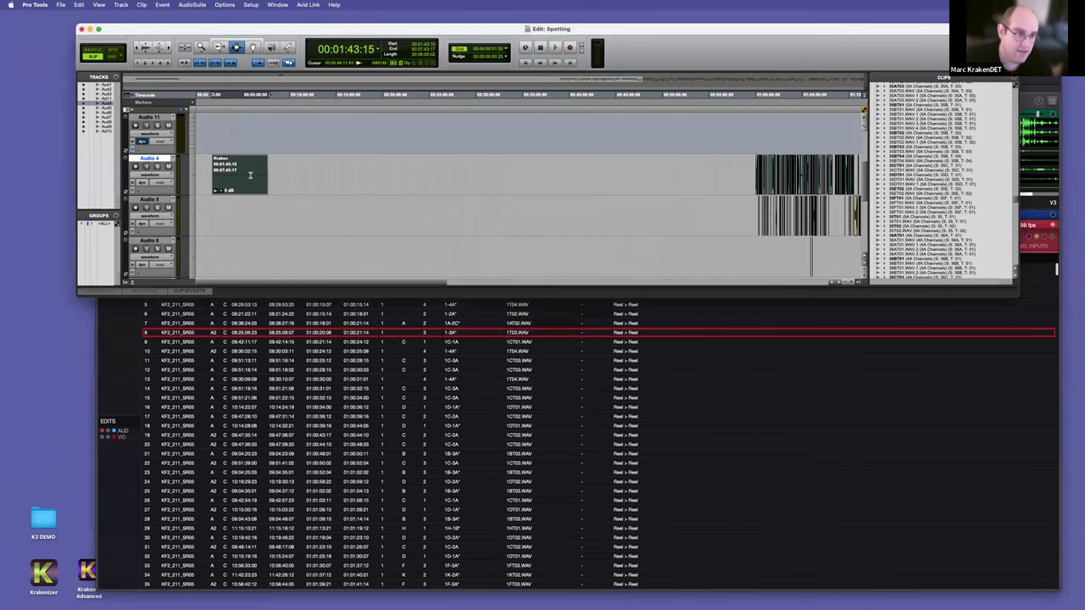
pyautogui.press('super+shift+r')
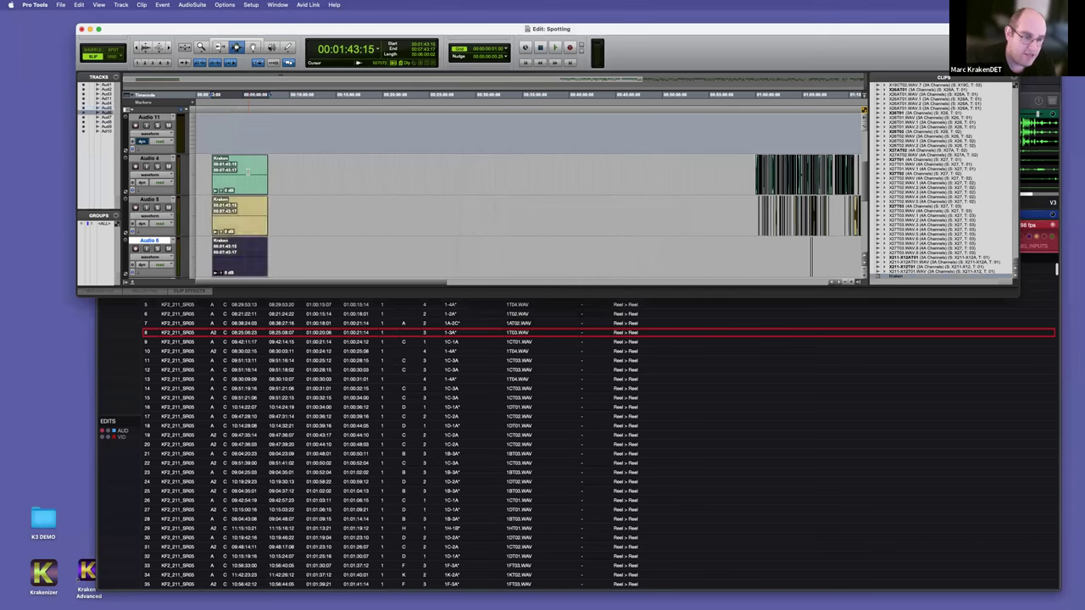
pyautogui.click(248, 172)
pyautogui.press('r')
pyautogui.click(225, 173)
pyautogui.press('t')
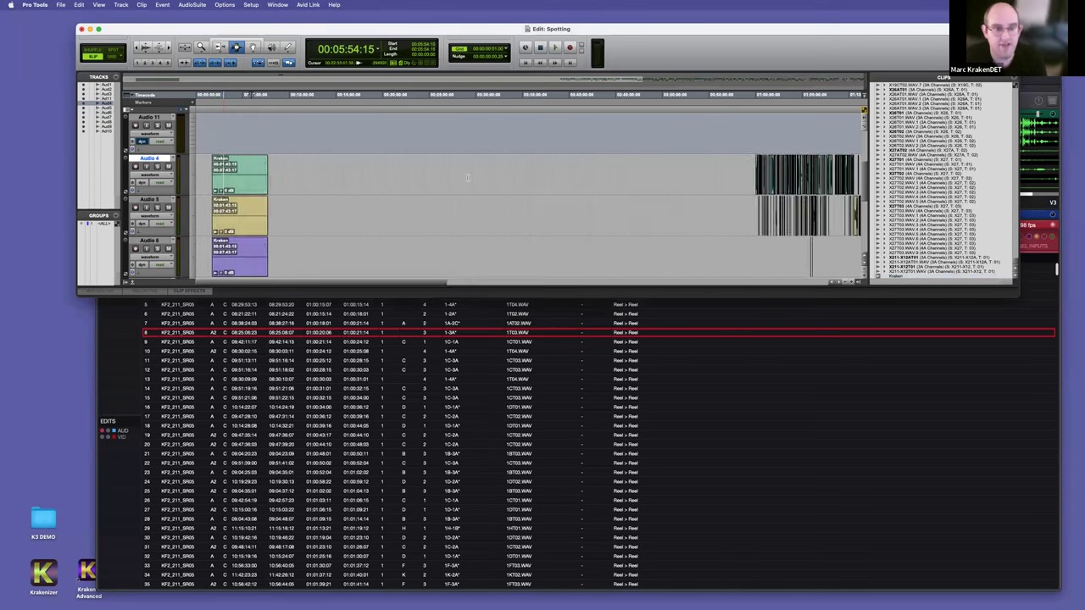
pyautogui.press('r')
pyautogui.press('r')
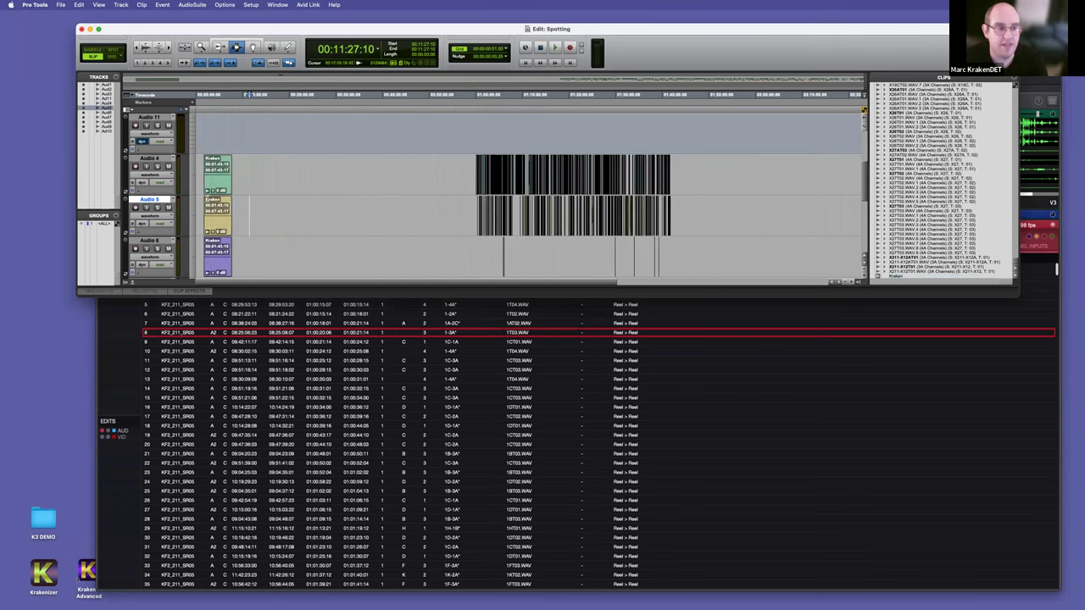
# Step: Rename tracks Audio 4, Audio 5 and Audio 6 as DX 1, DX 2 and DX 3
pyautogui.doubleClick(140, 159)
pyautogui.write('DX')
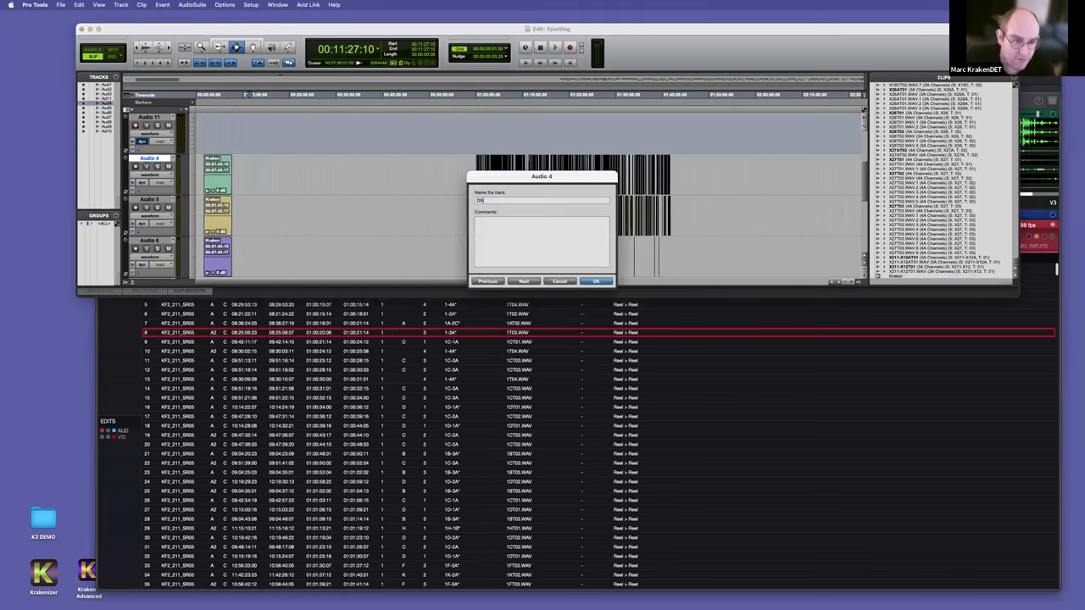
pyautogui.write(' 1')
pyautogui.press('super+Right')
pyautogui.press('super+Right')
pyautogui.write('DX 3')
pyautogui.press('Return')
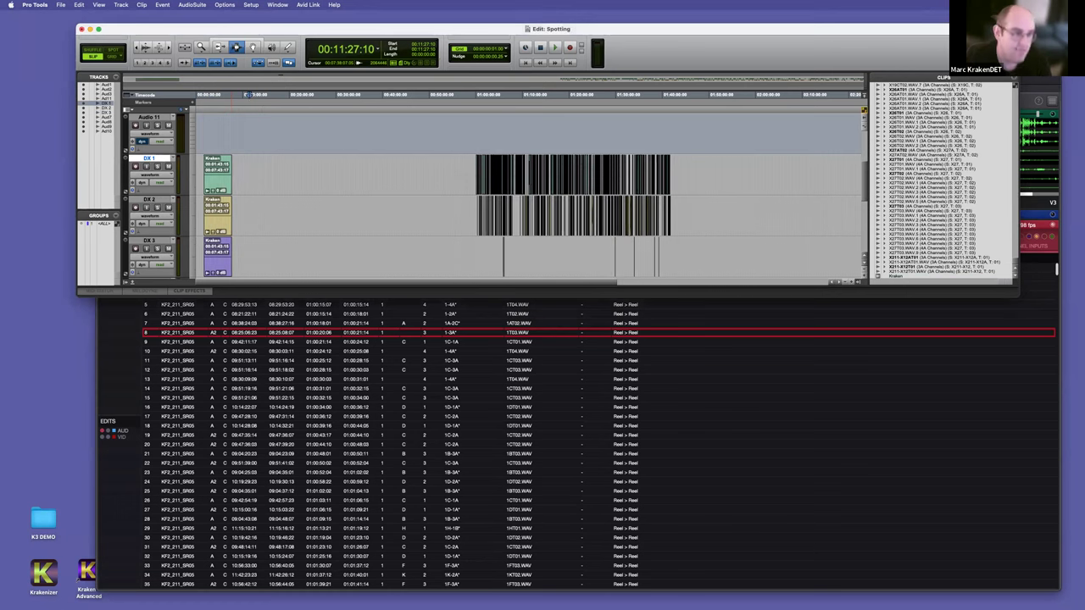
pyautogui.moveTo(209, 170); pyautogui.dragTo(232, 254)
pyautogui.click(366, 216)
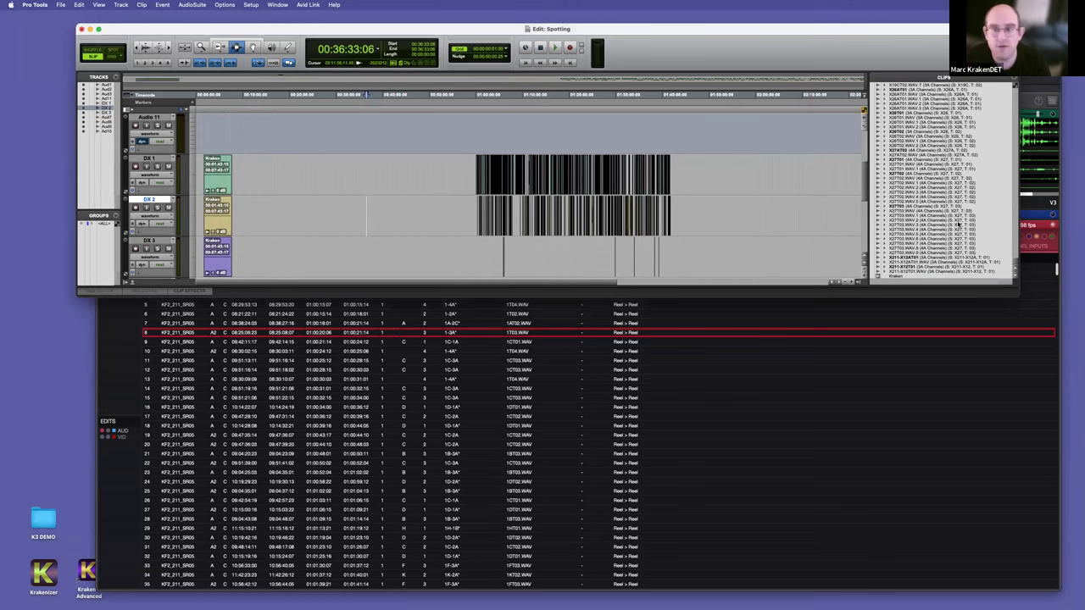
# Step: Resize and move the Pro Tools and Kraken windows so they sit side by side
pyautogui.moveTo(1012, 296); pyautogui.dragTo(651, 592)
pyautogui.moveTo(530, 32); pyautogui.dragTo(454, 19)
pyautogui.moveTo(646, 78); pyautogui.dragTo(672, 41)
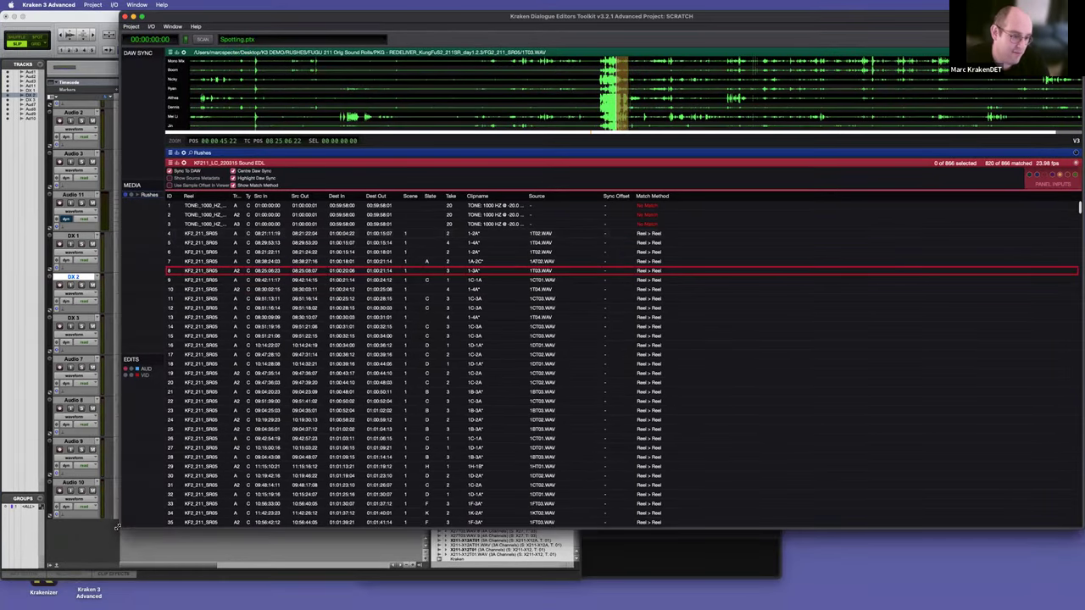
pyautogui.moveTo(428, 538); pyautogui.dragTo(582, 593)
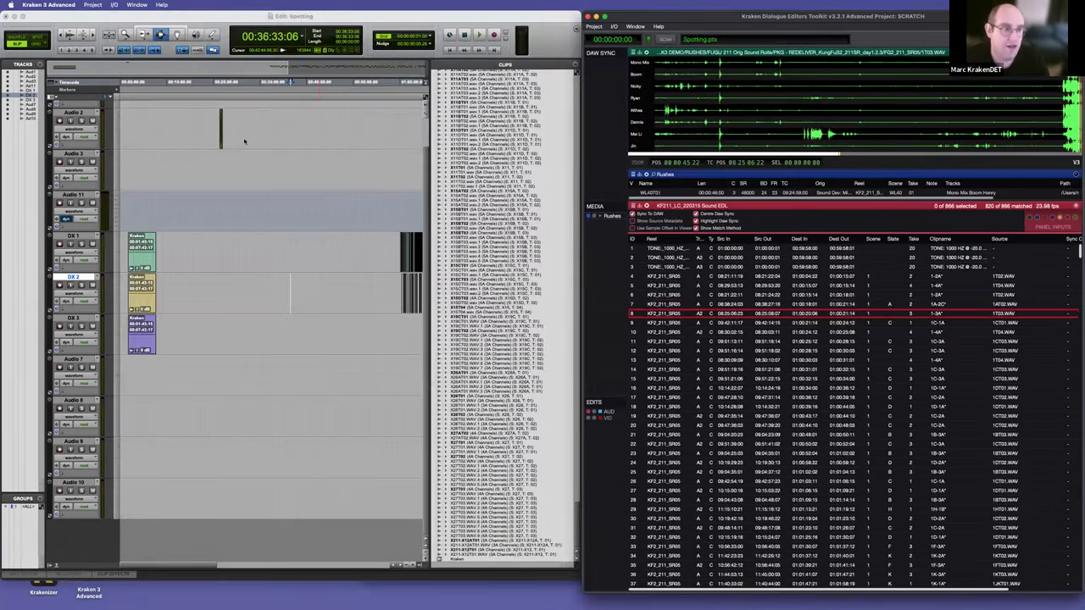
# Step: Go through the Edit window toolbar options and the Pro Tools Preferences to look for the synchronization settings
pyautogui.click(191, 21)
pyautogui.click(522, 43)
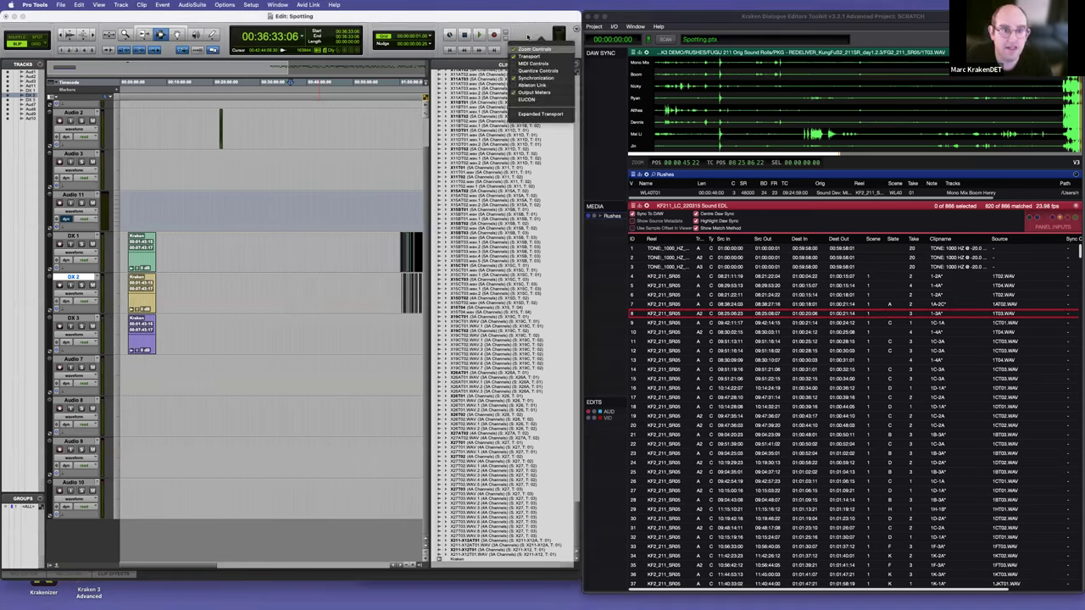
pyautogui.click(540, 49)
pyautogui.click(61, 4)
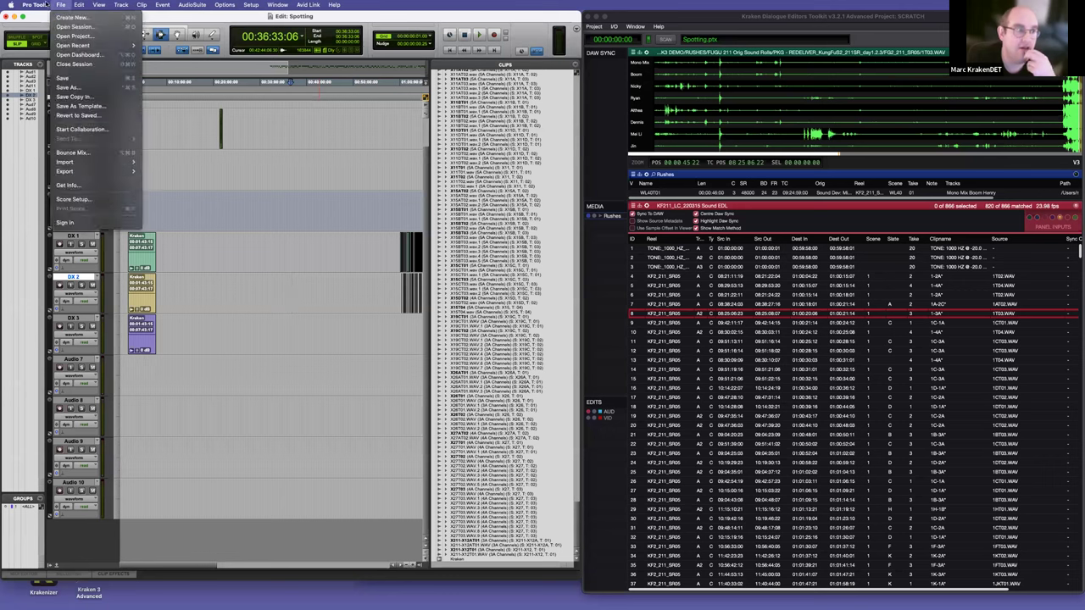
pyautogui.moveTo(34, 5)
pyautogui.click(42, 32)
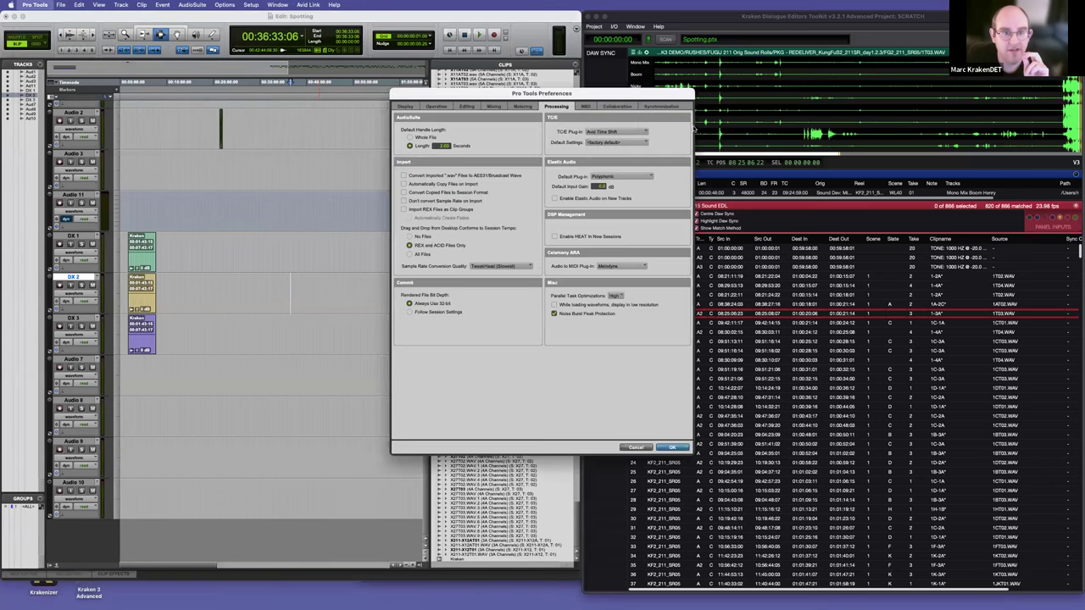
pyautogui.click(661, 106)
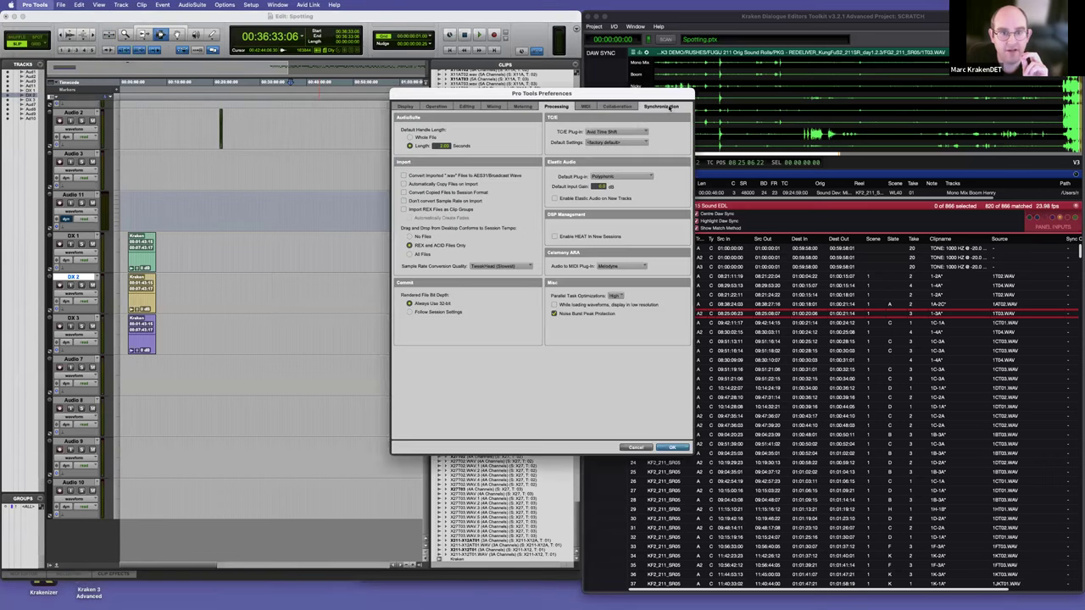
pyautogui.click(672, 447)
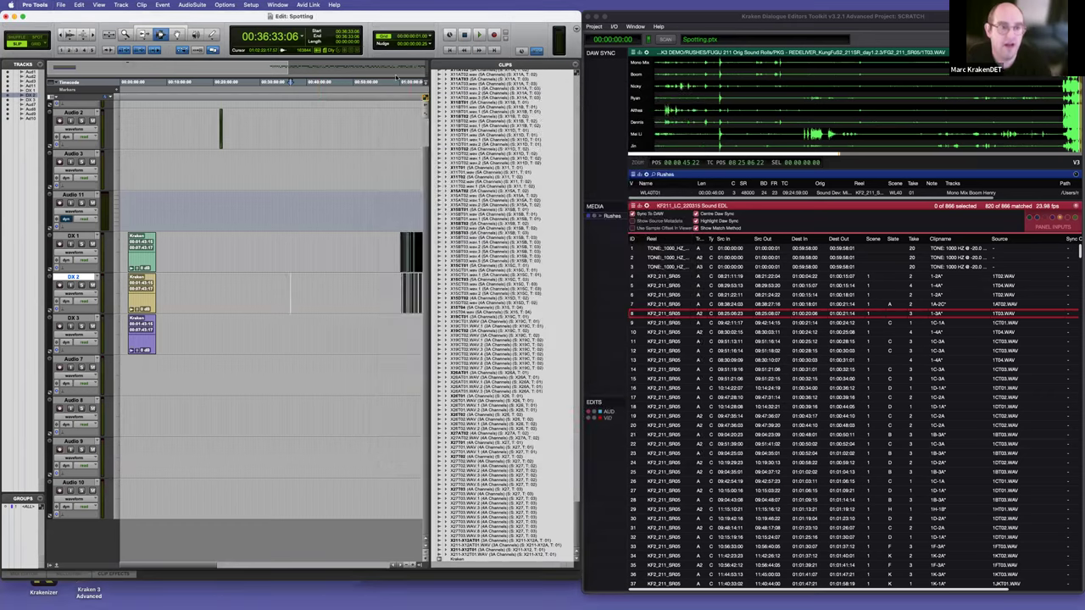
# Step: Enable MIDI machine control and choose its port in the Peripherals settings
pyautogui.click(223, 5)
pyautogui.moveTo(251, 5)
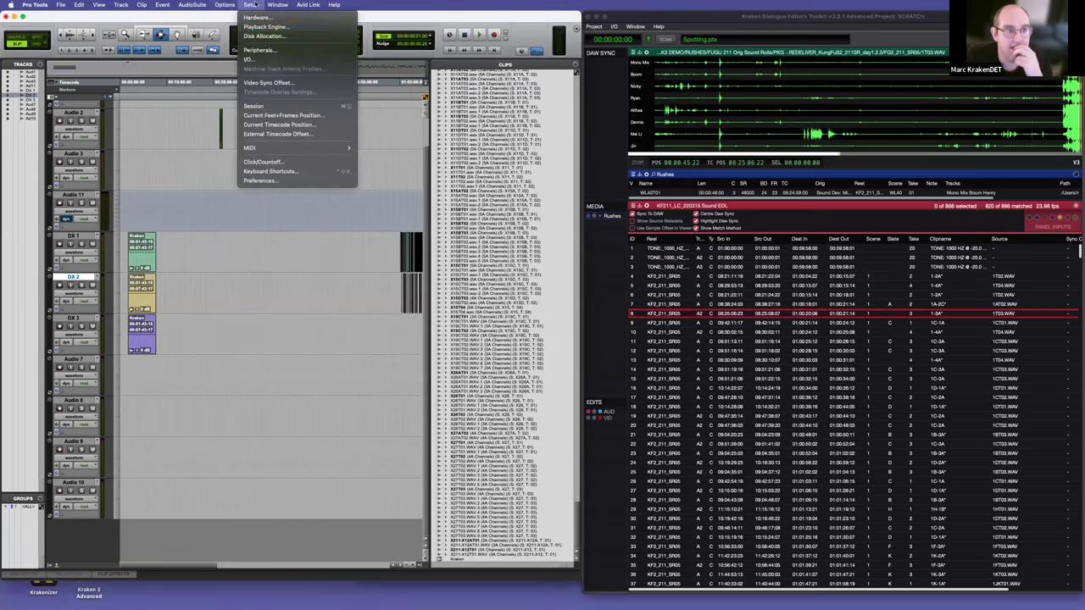
pyautogui.click(269, 51)
pyautogui.click(433, 162)
pyautogui.click(462, 189)
pyautogui.click(513, 189)
pyautogui.moveTo(517, 196)
pyautogui.click(573, 207)
pyautogui.click(387, 162)
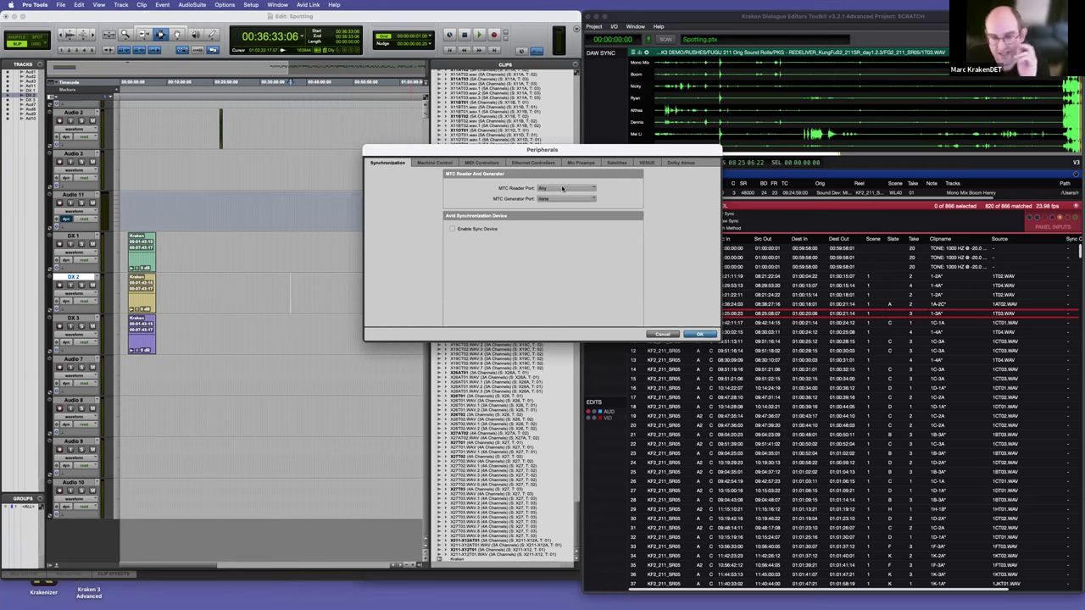
# Step: Set the MTC Generator Port to Kraken MIDI In and accept the Peripherals settings
pyautogui.click(550, 199)
pyautogui.moveTo(560, 220)
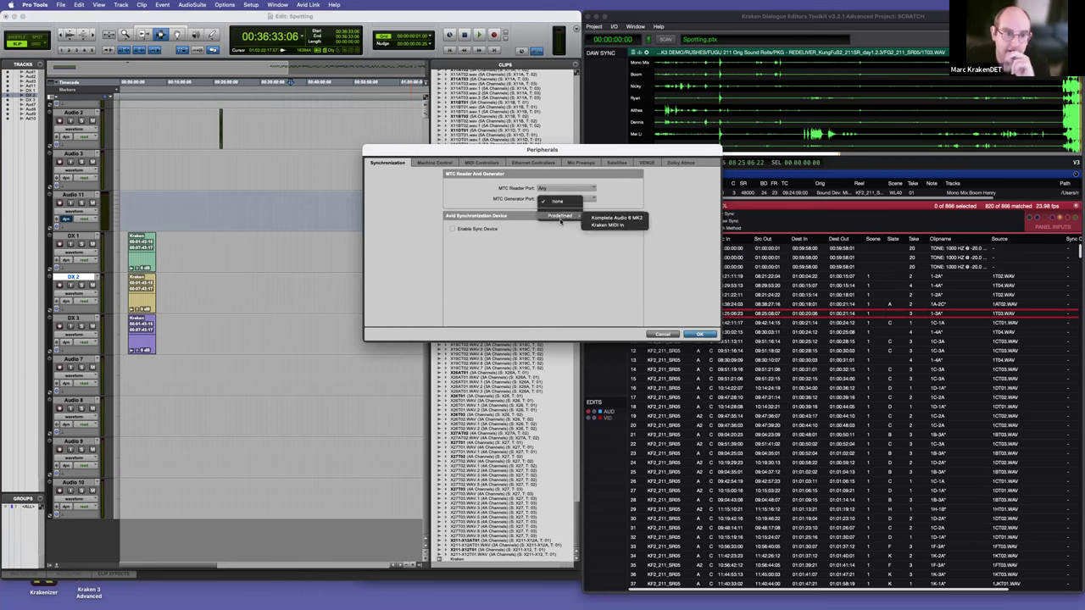
pyautogui.click(609, 225)
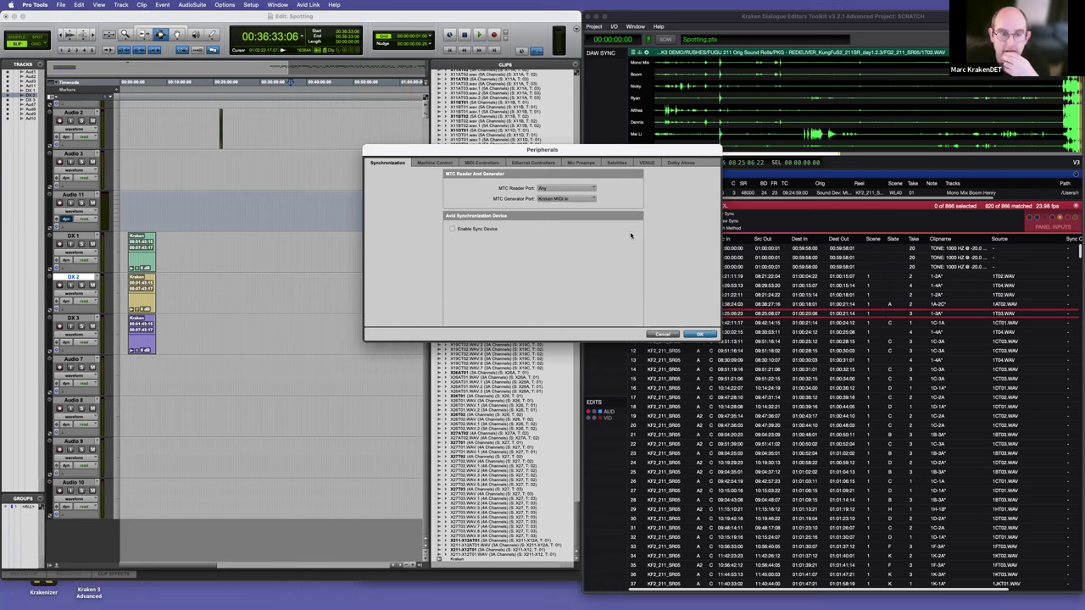
pyautogui.click(699, 333)
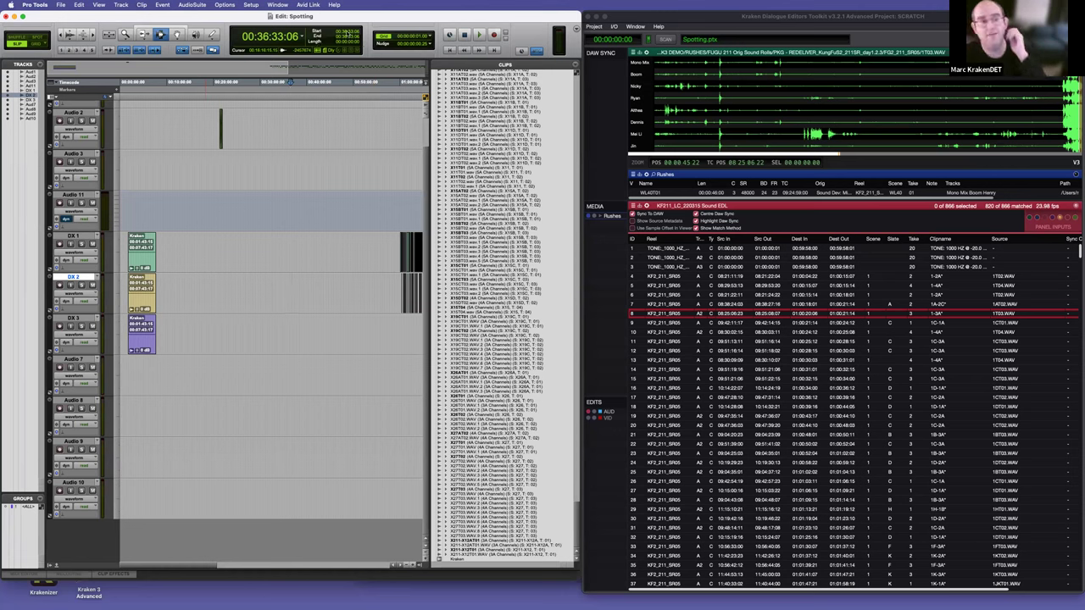
# Step: Locate to several timeline positions and run playback to check whether the Kraken timecode follows Pro Tools
pyautogui.moveTo(296, 154); pyautogui.dragTo(285, 154)
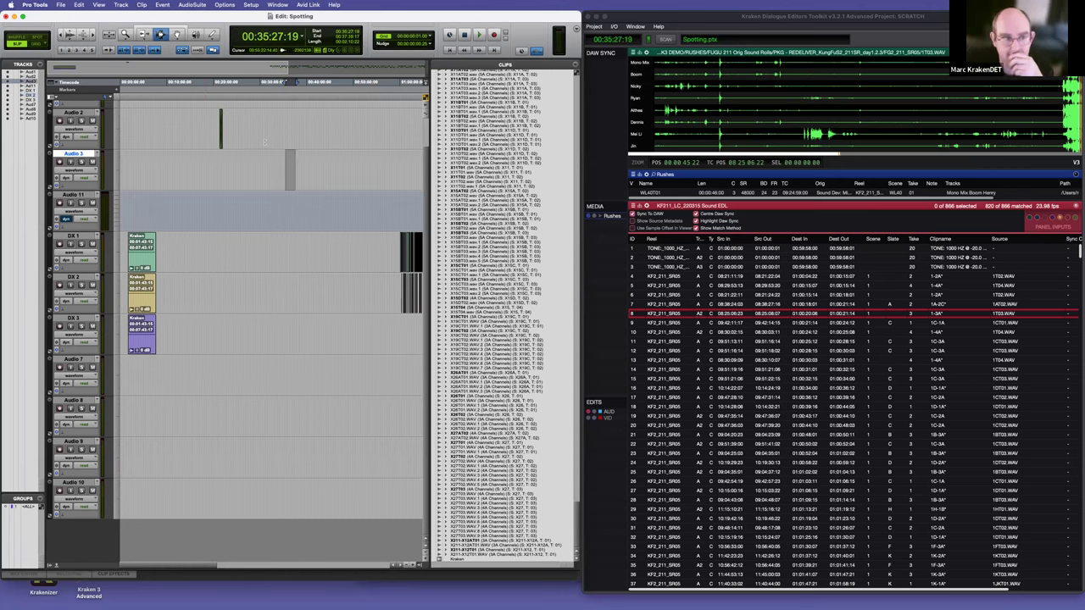
pyautogui.moveTo(240, 224)
pyautogui.mouseDown()
pyautogui.moveTo(318, 212)
pyautogui.moveTo(280, 210)
pyautogui.moveTo(297, 211)
pyautogui.mouseUp()
pyautogui.click(269, 211)
pyautogui.press('space')
pyautogui.click(279, 211)
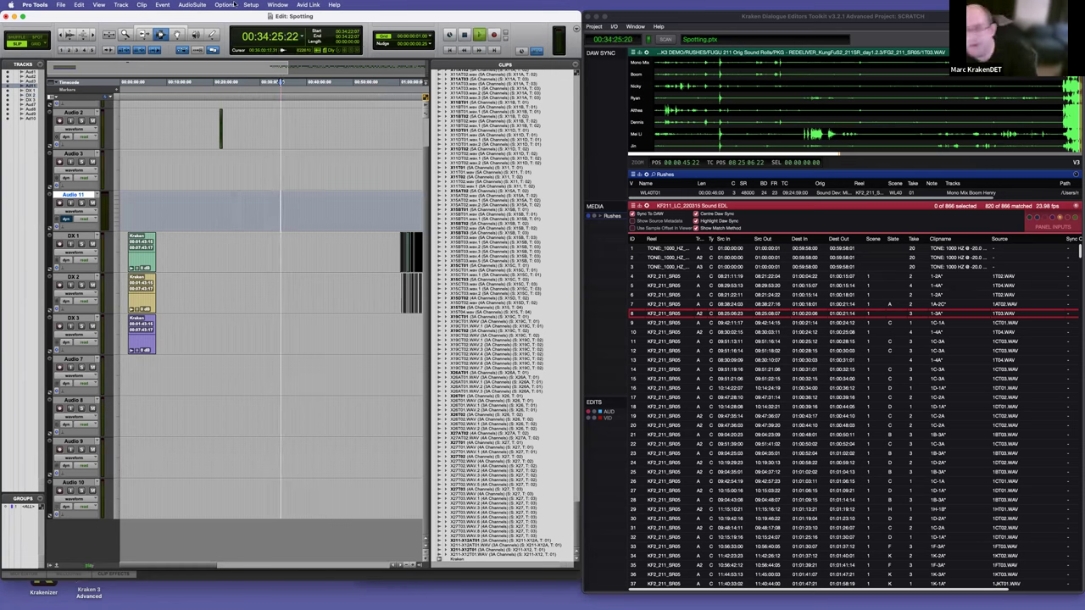
pyautogui.click(267, 269)
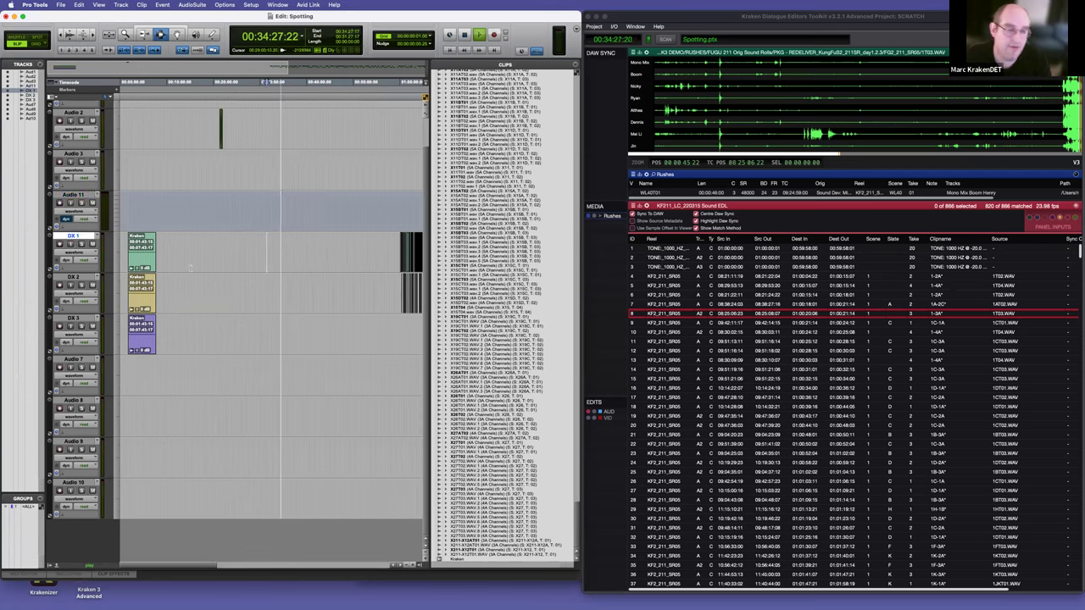
pyautogui.click(236, 210)
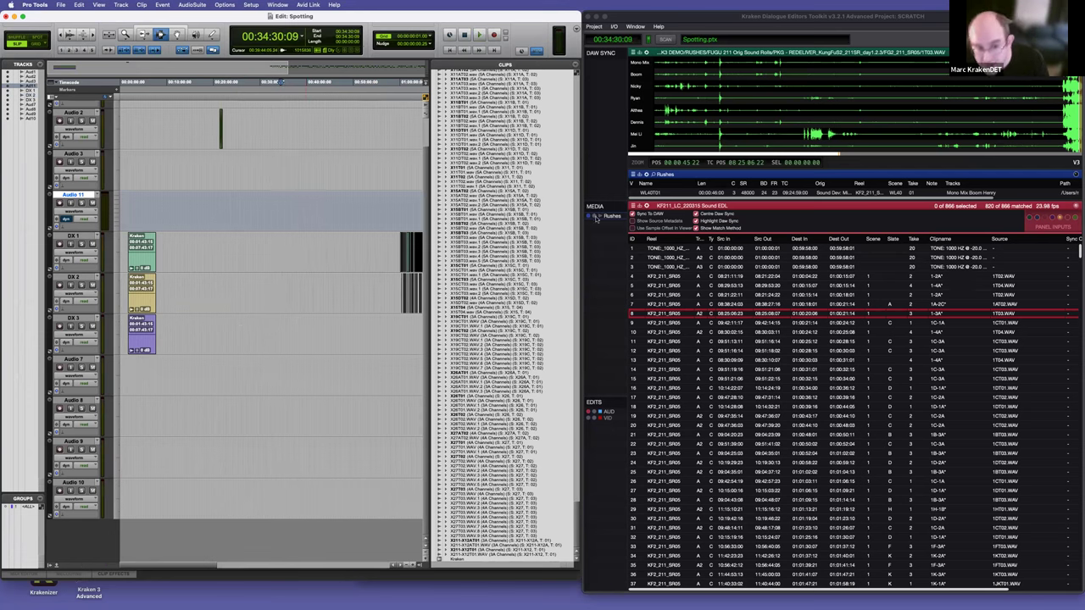
pyautogui.click(346, 238)
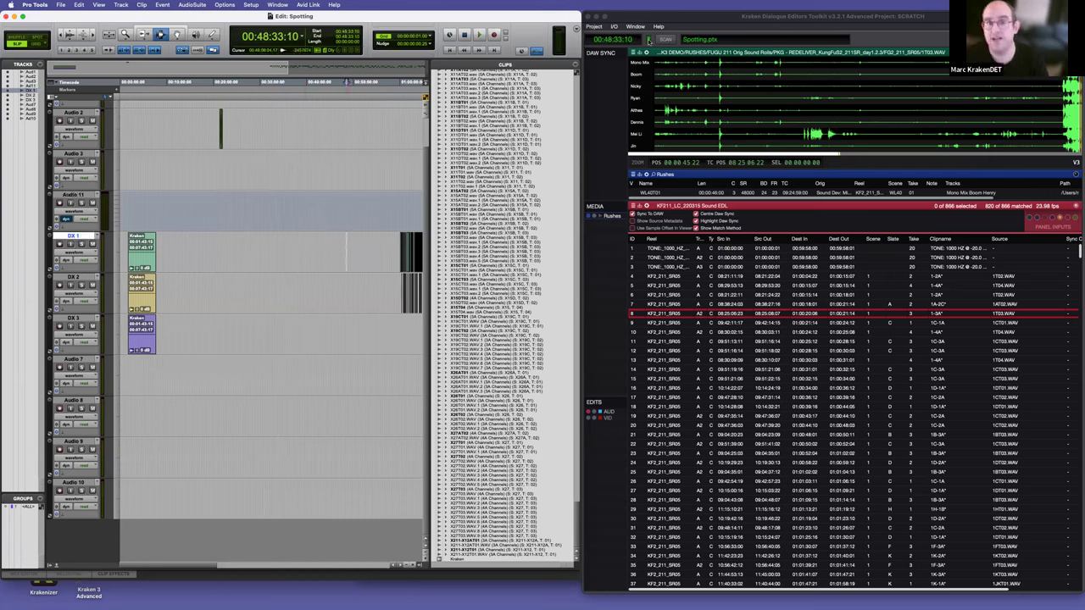
# Step: Scan Spotting.ptx in Kraken to load the DX tracks into DAW Sync, and locate the session at 01:20:33:13
pyautogui.click(666, 40)
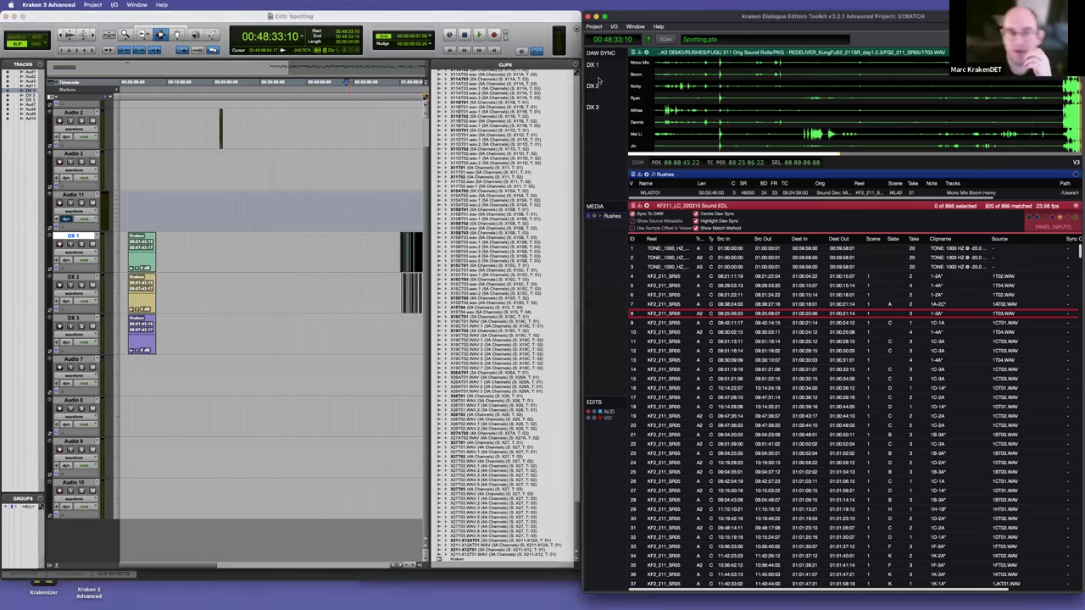
pyautogui.click(357, 285)
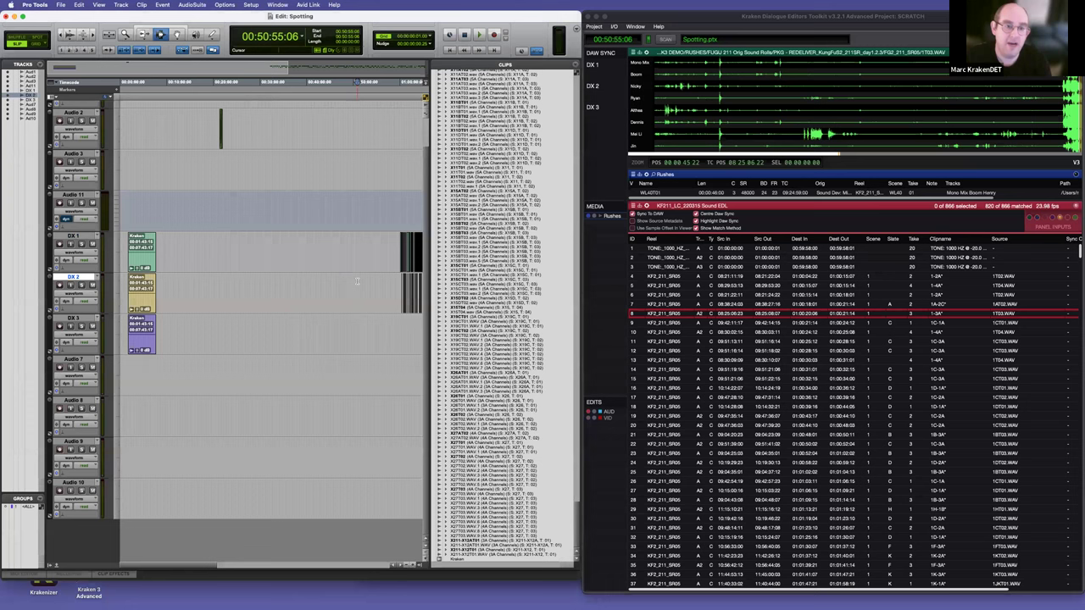
pyautogui.hscroll(5, 357, 287)
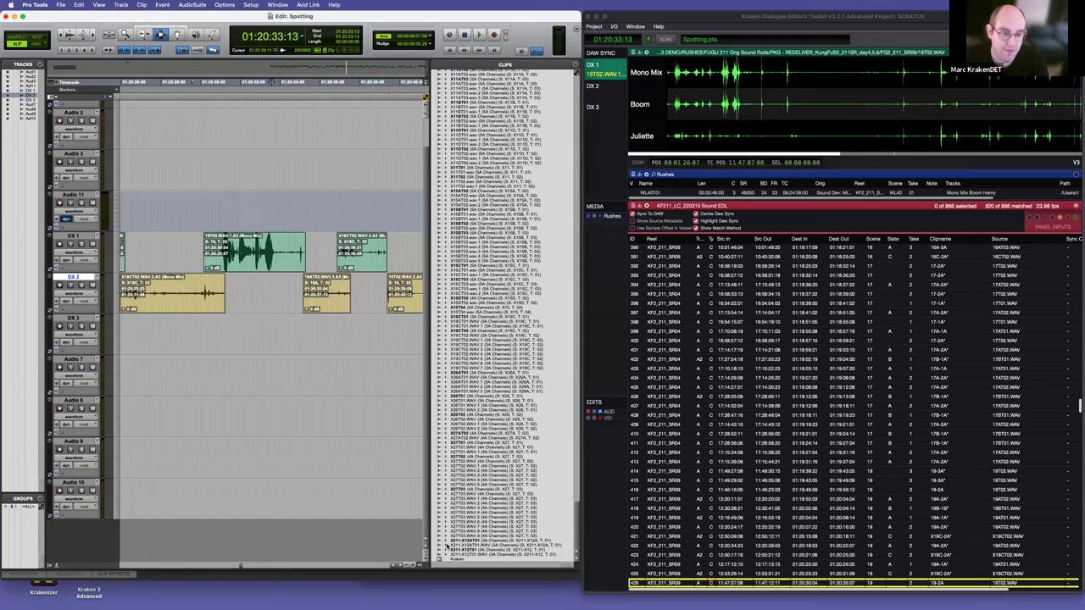
# Step: Hide the clip list and show the I/O column in the Edit window
pyautogui.click(420, 566)
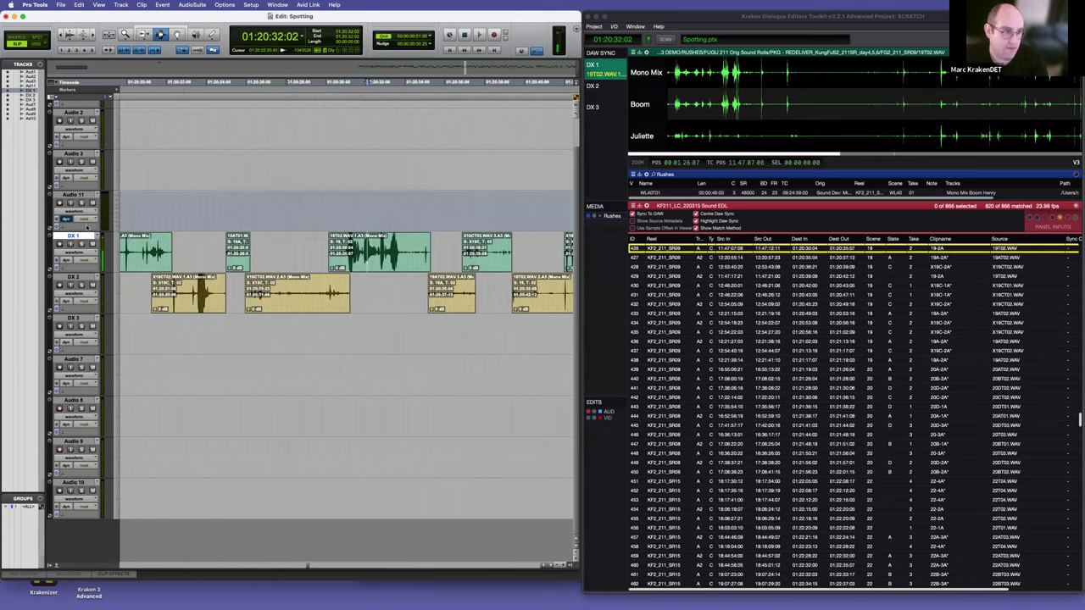
pyautogui.click(58, 102)
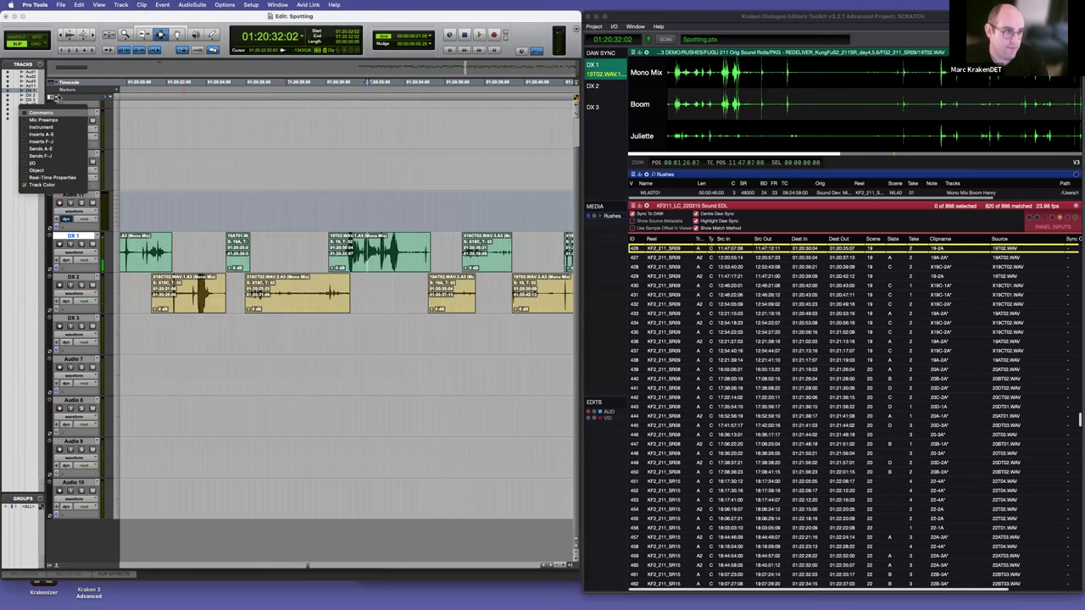
pyautogui.click(51, 167)
# Step: Assign the track outputs to Output 1-2 (Stereo) and accept the output width notice
pyautogui.click(140, 245)
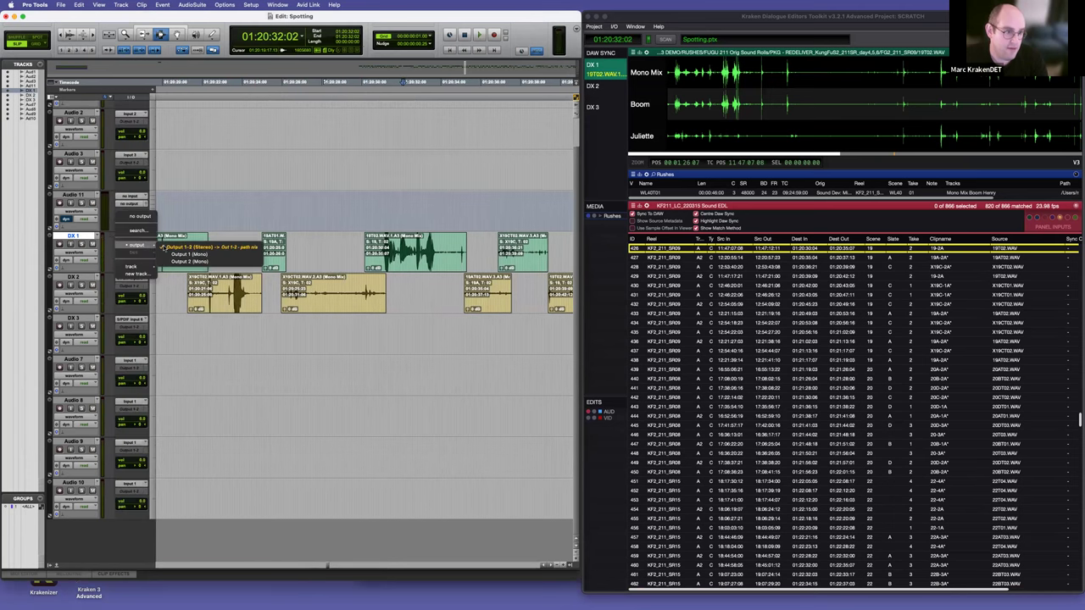
pyautogui.click(166, 247)
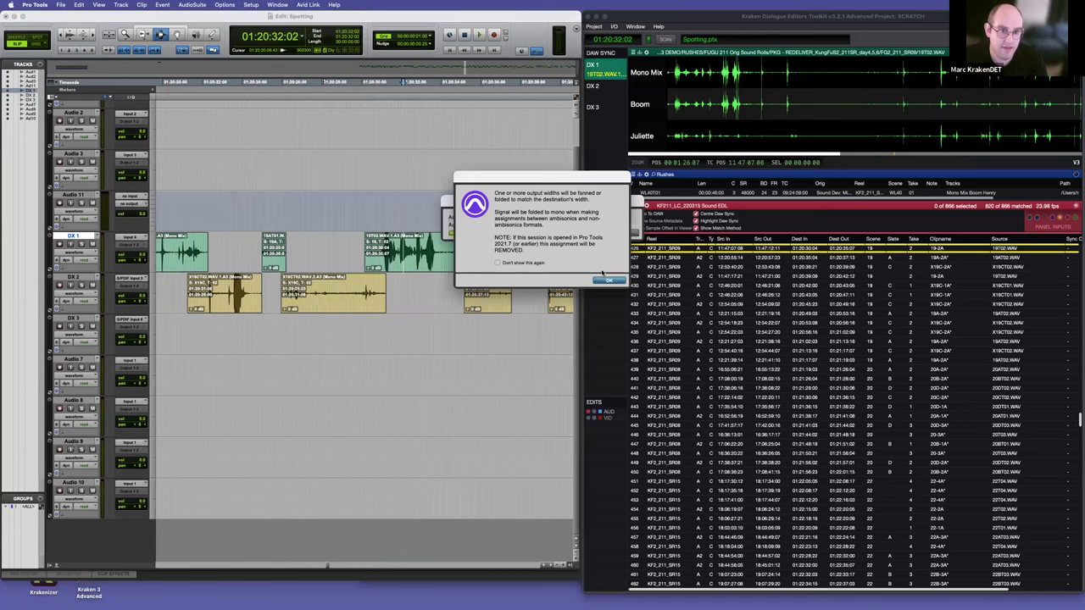
pyautogui.click(615, 280)
# Step: In I/O Setup, map the Output 1-2 bus to LRC.Stereo
pyautogui.click(277, 4)
pyautogui.click(252, 58)
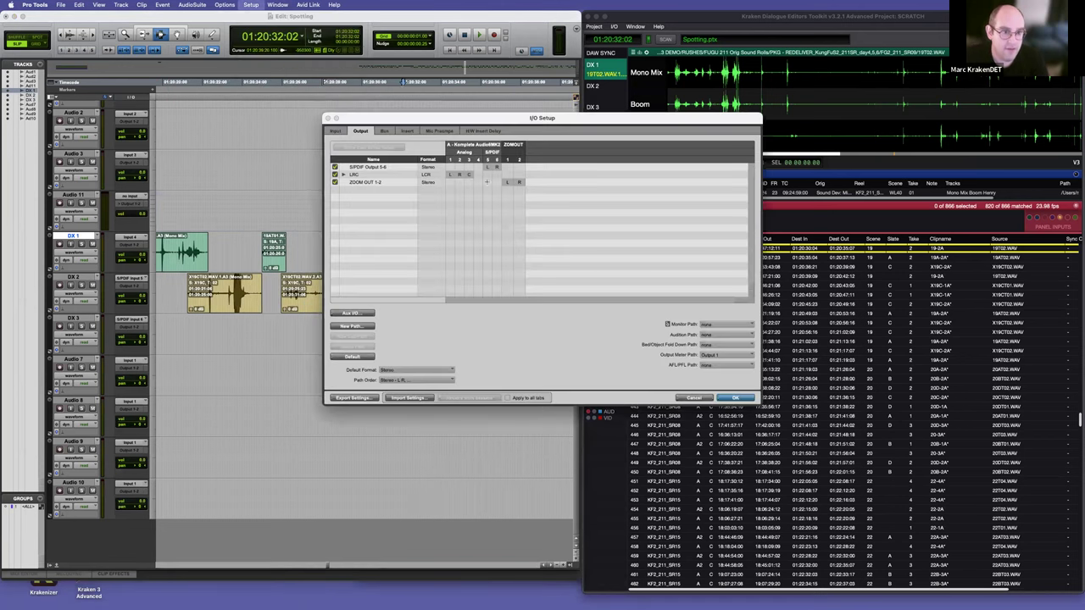
pyautogui.click(386, 131)
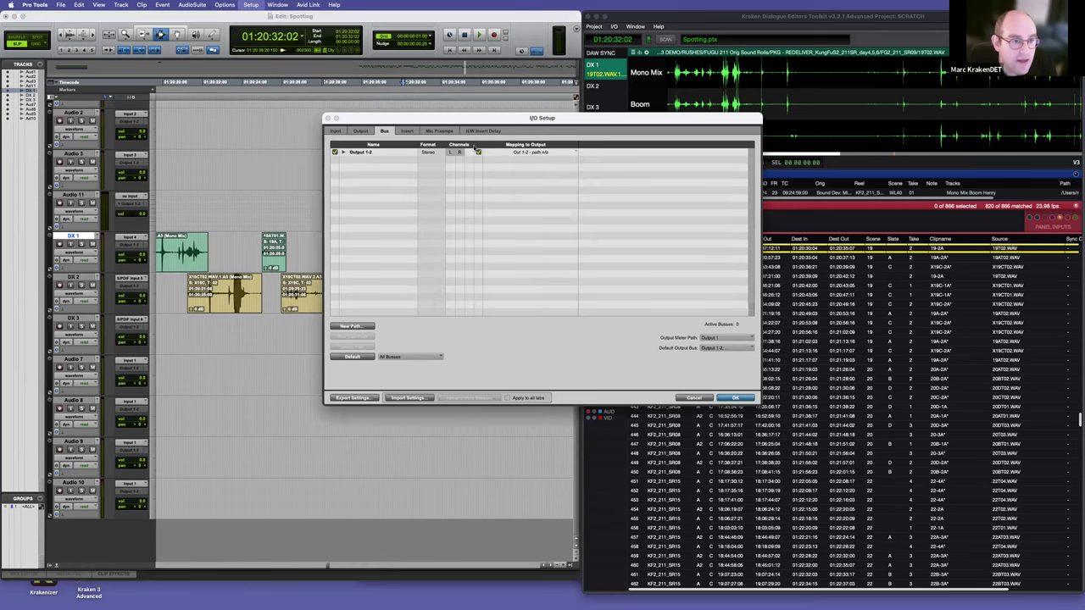
pyautogui.click(533, 154)
pyautogui.click(516, 183)
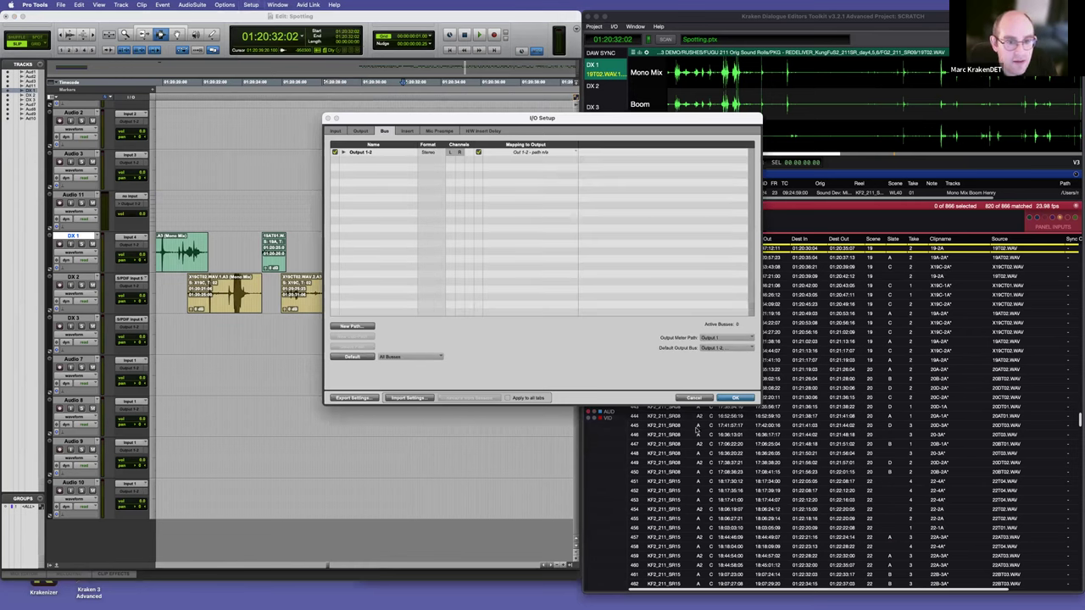
pyautogui.click(515, 153)
pyautogui.click(515, 154)
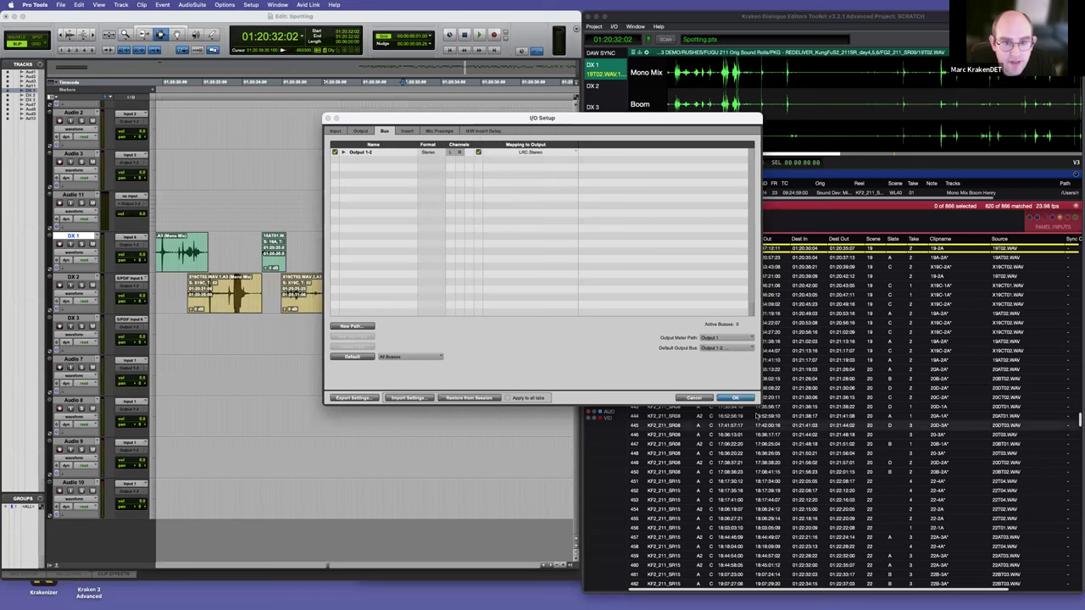
pyautogui.click(734, 398)
# Step: Play the clip on DX 2 from about 01:20:23 to check the audio output and the Kraken sync
pyautogui.click(233, 292)
pyautogui.press('space')
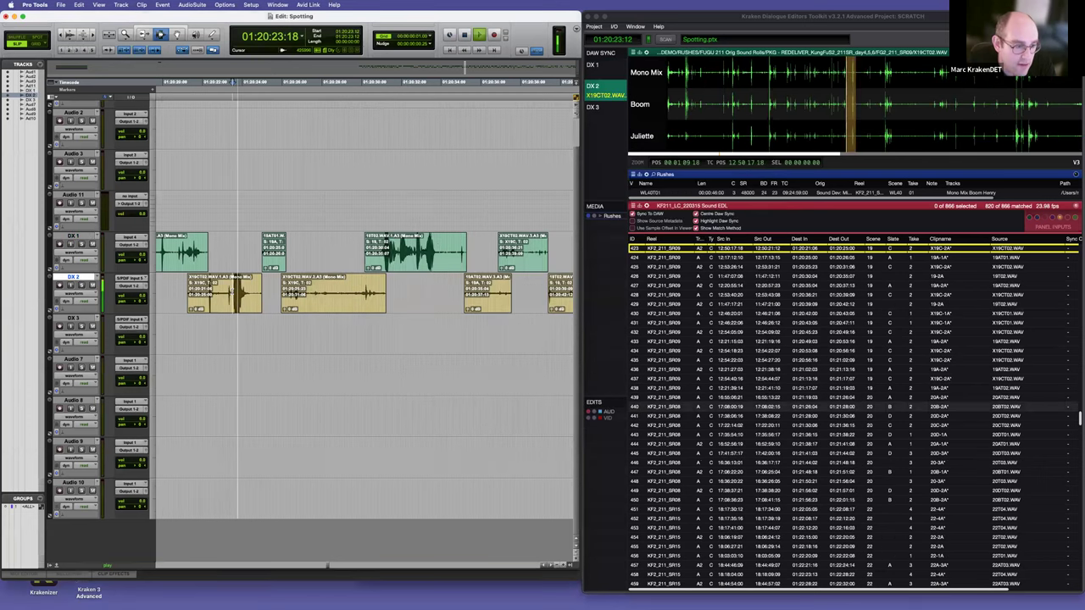
pyautogui.press('space')
# Step: Zoom in on the 19T02.WAV clip on DX 1 and play it from near its start
pyautogui.click(379, 258)
pyautogui.press('t')
pyautogui.press('space')
pyautogui.press('t')
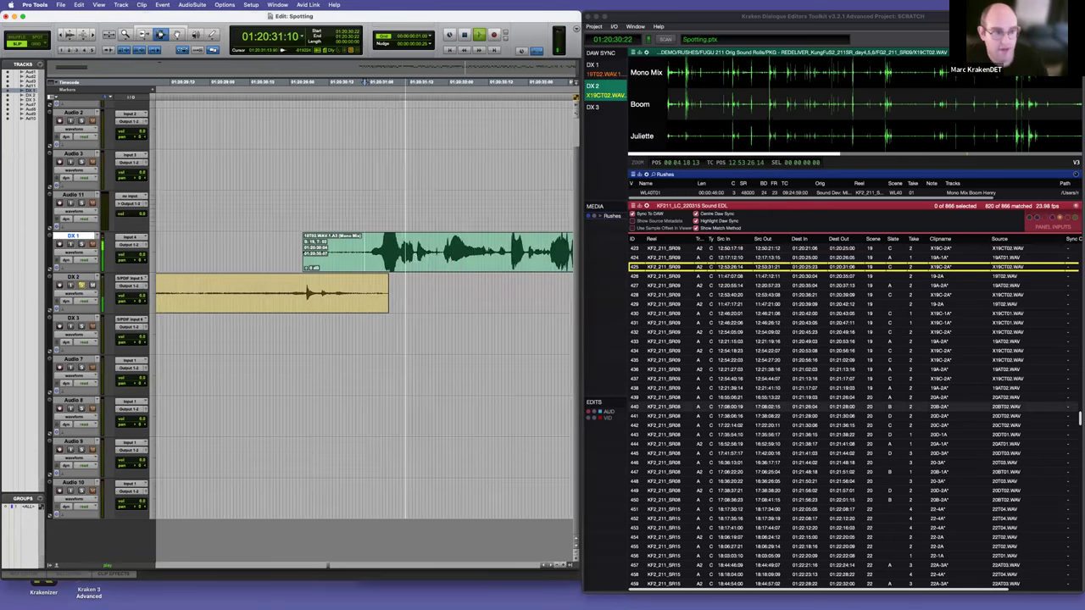
pyautogui.press('space')
pyautogui.click(322, 255)
pyautogui.press('space')
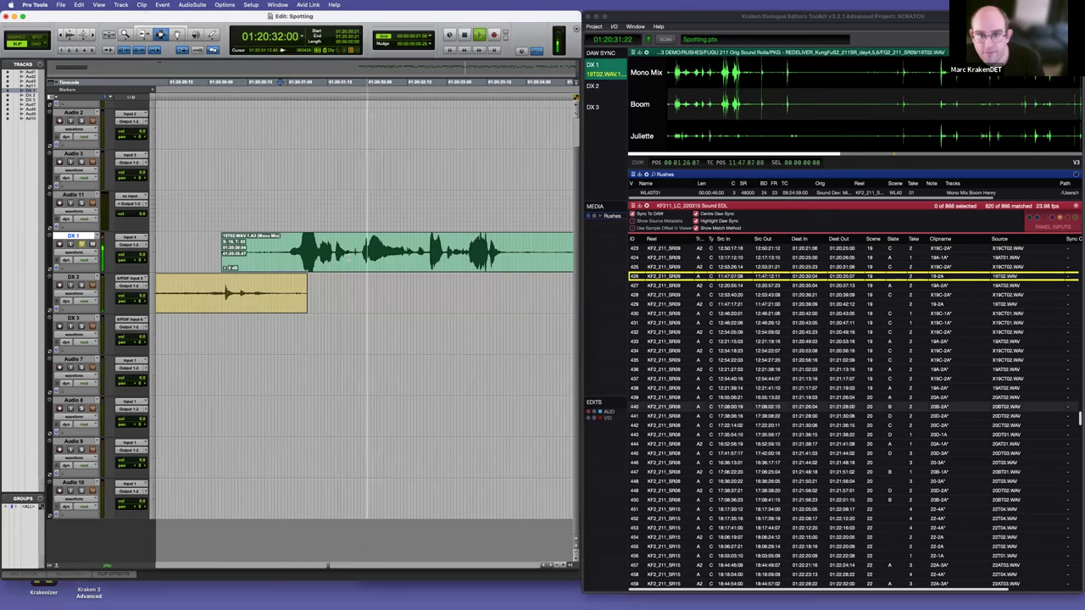
pyautogui.press('space')
# Step: Select the end of the 19T02.WAV clip on DX 1, starting at 01:20:33:19
pyautogui.click(412, 208)
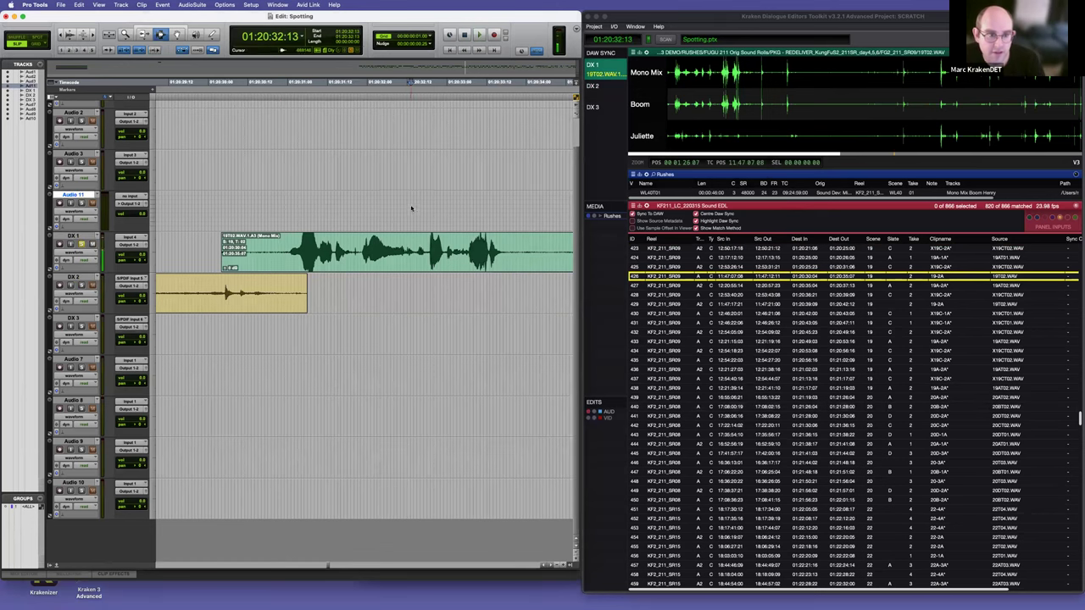
pyautogui.press('r')
pyautogui.press('r')
pyautogui.moveTo(430, 258); pyautogui.dragTo(401, 257)
# Step: Move the Kraken window clear of the webcam area and zoom its 19T02.WAV waveform in on the highlighted clip range
pyautogui.moveTo(832, 31); pyautogui.dragTo(754, 31)
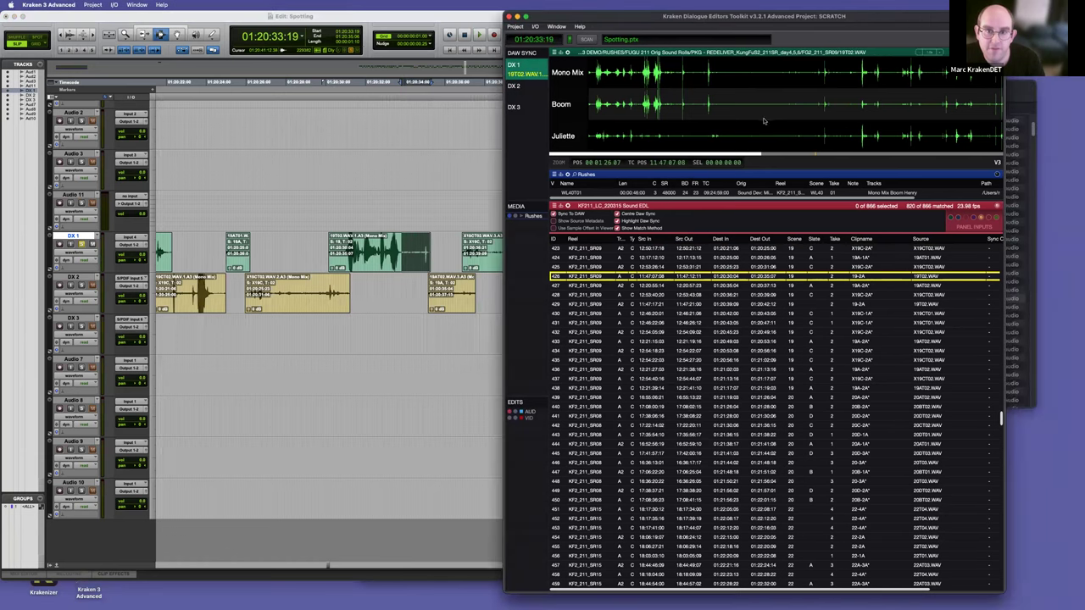
pyautogui.scroll(5, 764, 121)
pyautogui.scroll(-5, 764, 121)
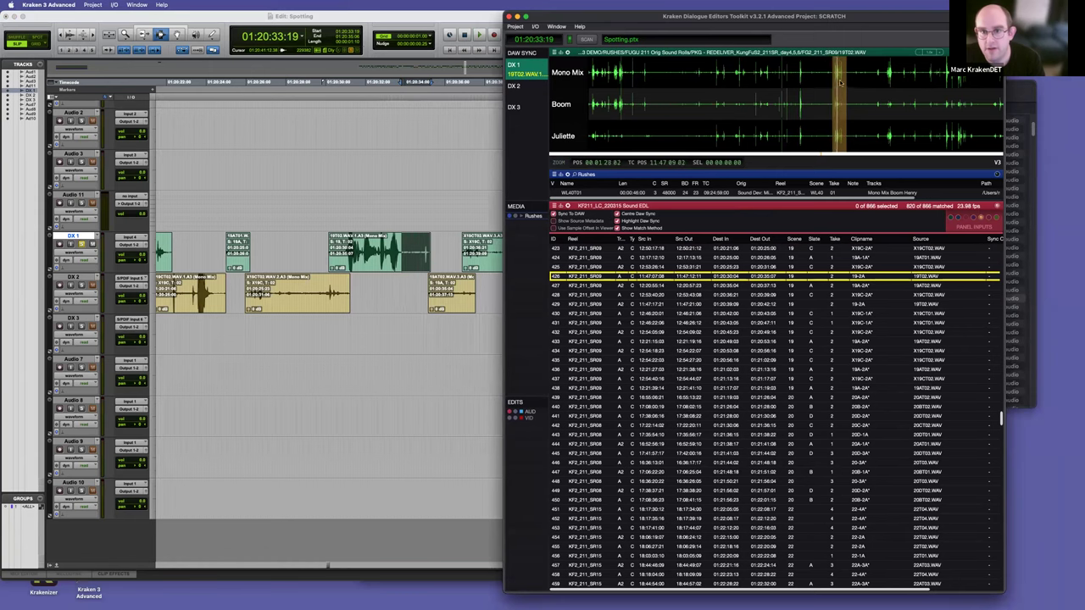
pyautogui.scroll(4, 838, 85)
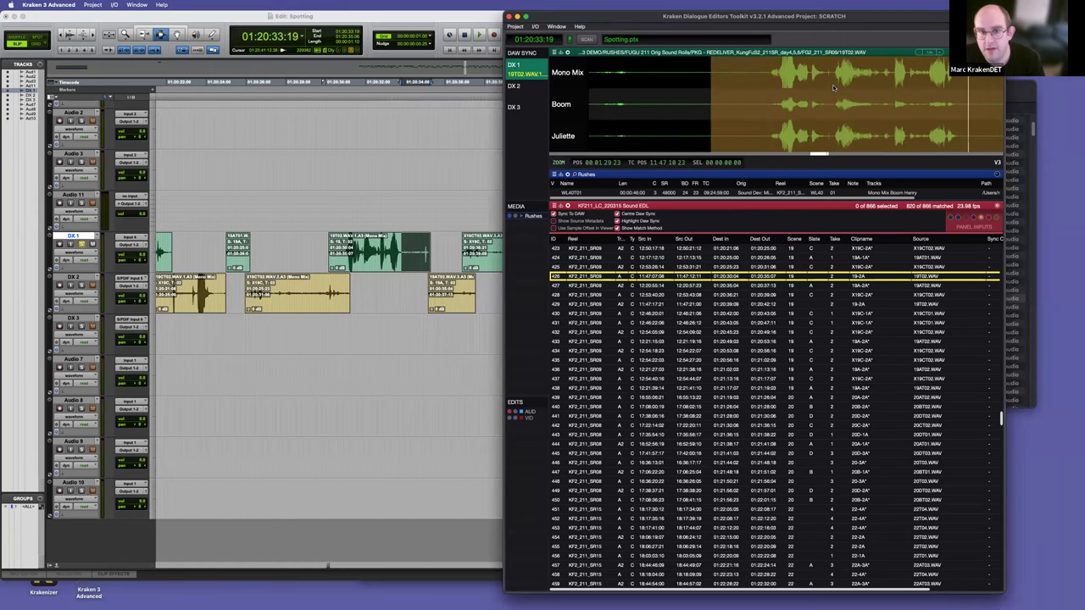
# Step: Place the edit cursor at 01:20:32:23 on DX 2, zoom out, and locate the 19T02.WAV waveform at 00:01:15:06 in Kraken
pyautogui.click(351, 296)
pyautogui.scroll(-3, 794, 95)
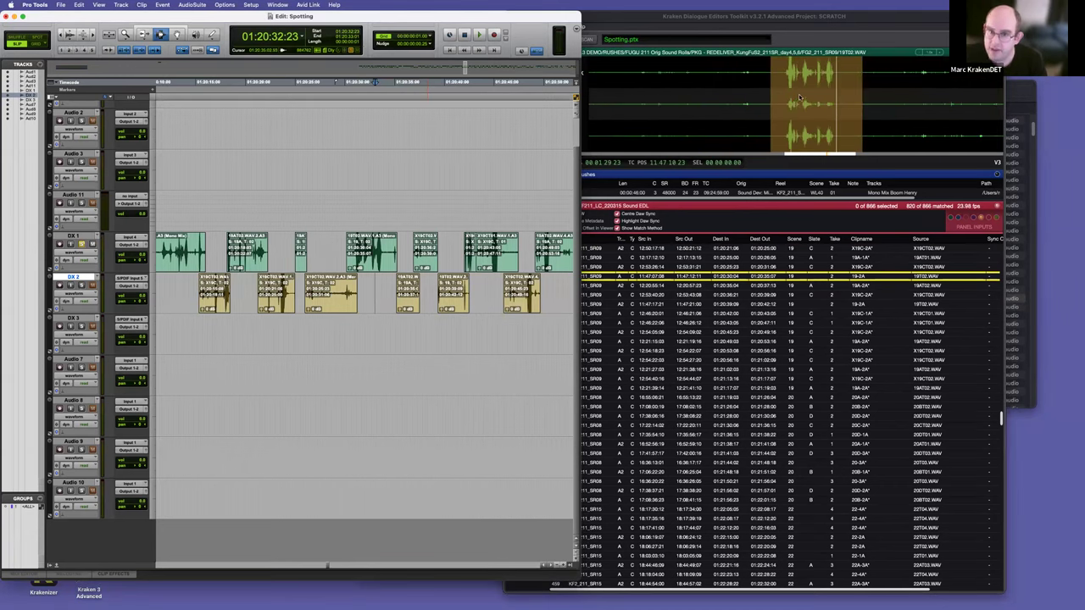
pyautogui.click(606, 108)
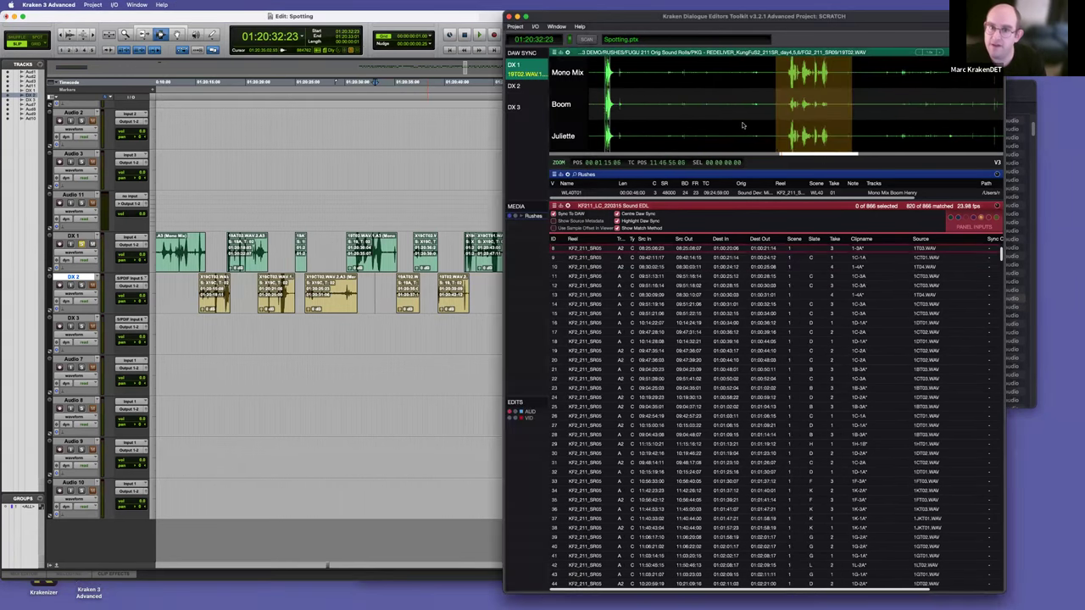
# Step: Enlarge the Rushes list, show its search filters and clear the "WL" name filter
pyautogui.scroll(-3, 743, 126)
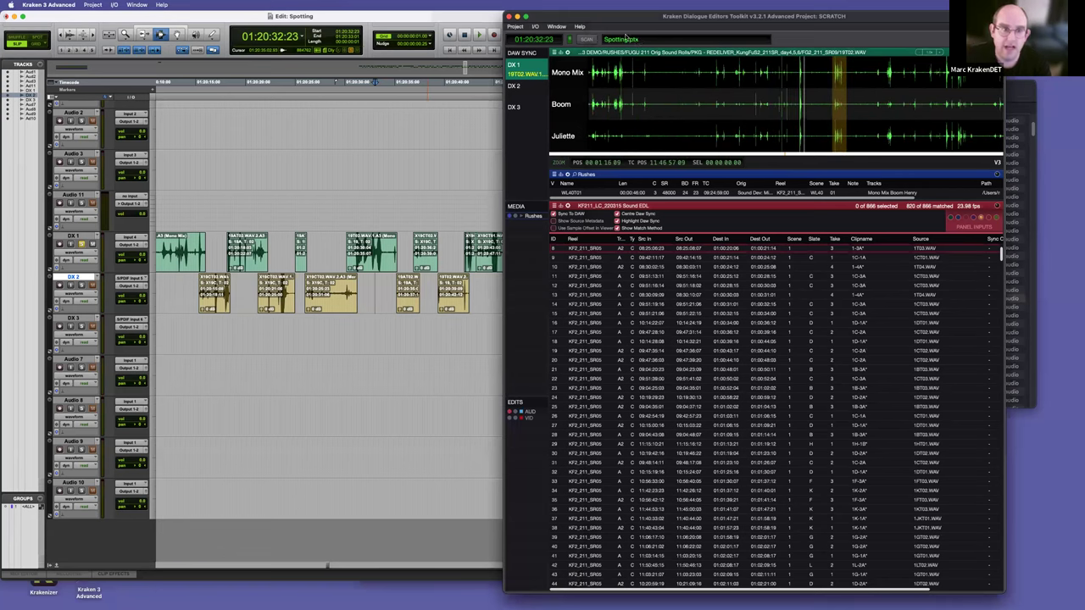
pyautogui.scroll(3, 632, 296)
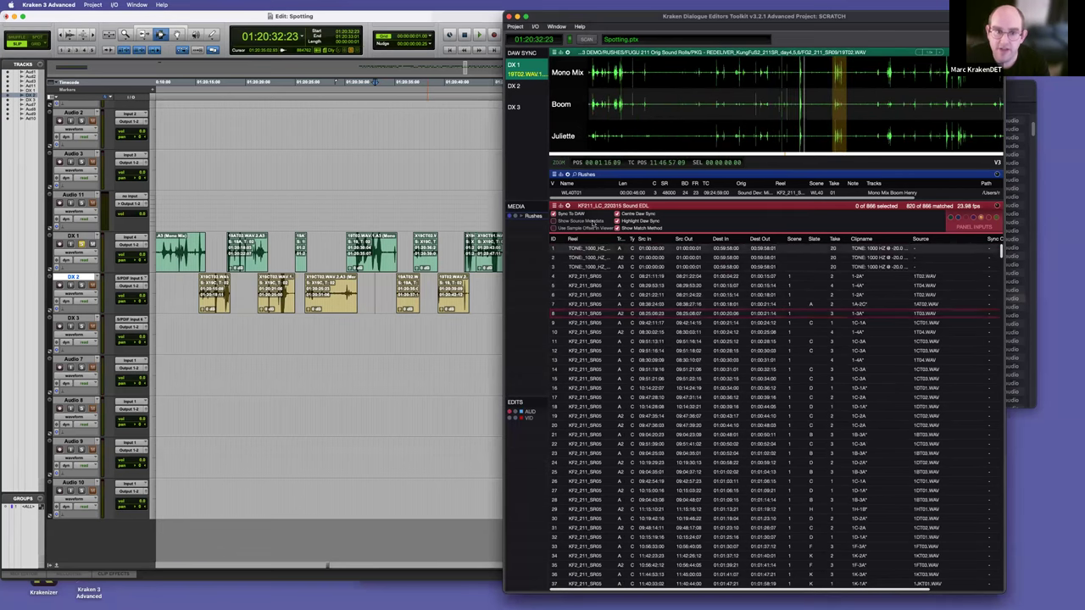
pyautogui.moveTo(596, 203); pyautogui.dragTo(595, 420)
pyautogui.click(576, 175)
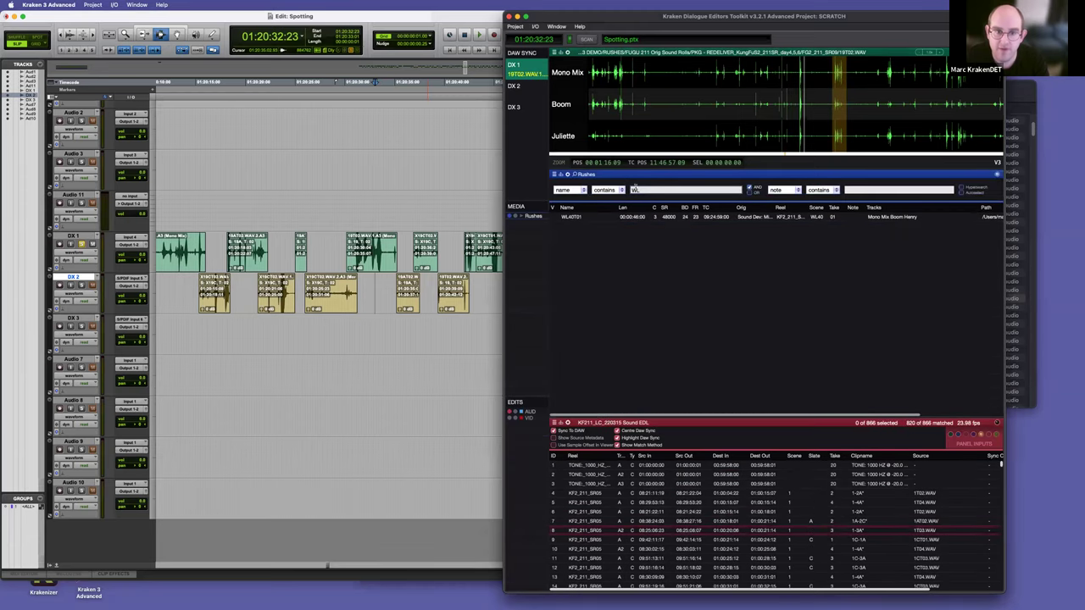
pyautogui.press('BackSpace')
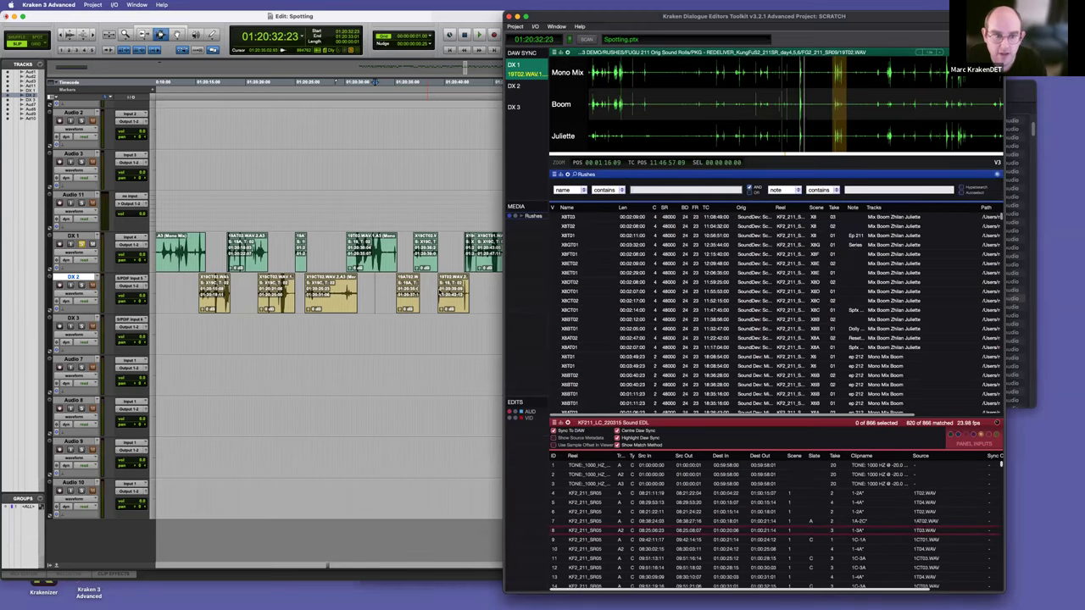
# Step: Switch to Pro Tools and place the edit cursor at 01:21:30:12 on DX 3, among the scene 20 clips
pyautogui.click(409, 331)
pyautogui.press('r')
pyautogui.press('r')
pyautogui.press('r')
pyautogui.moveTo(408, 331); pyautogui.dragTo(448, 329)
pyautogui.click(437, 346)
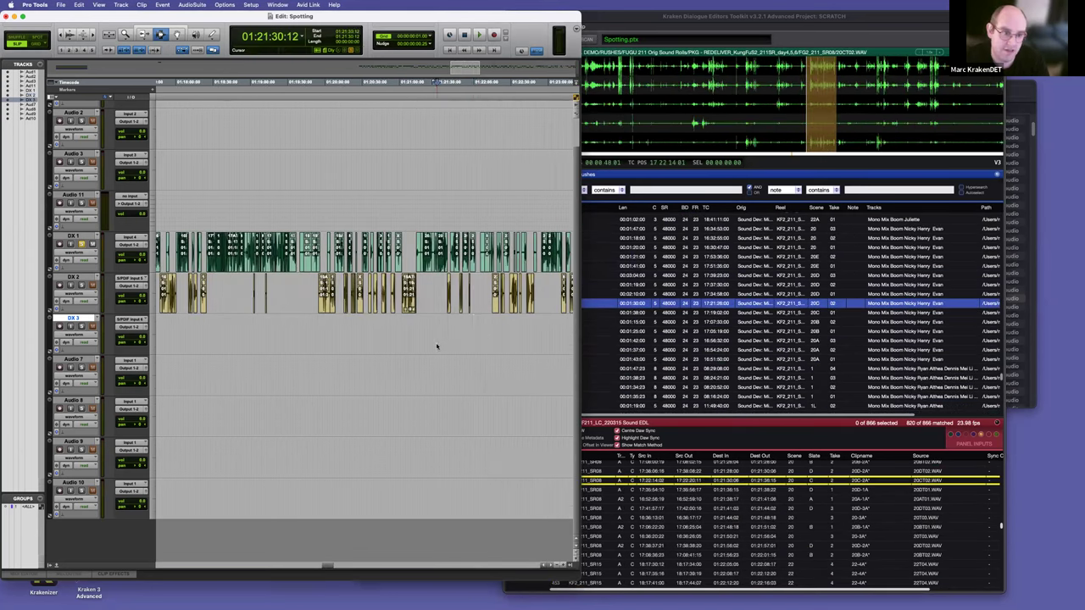
# Step: Zoom in on the scene 20 clips and place the edit cursor at 01:21:29:00 on DX 2, below the 20DT02.WAV clip
pyautogui.press('t')
pyautogui.press('t')
pyautogui.press('t')
pyautogui.press('t')
pyautogui.press('t')
pyautogui.click(369, 289)
pyautogui.press('space')
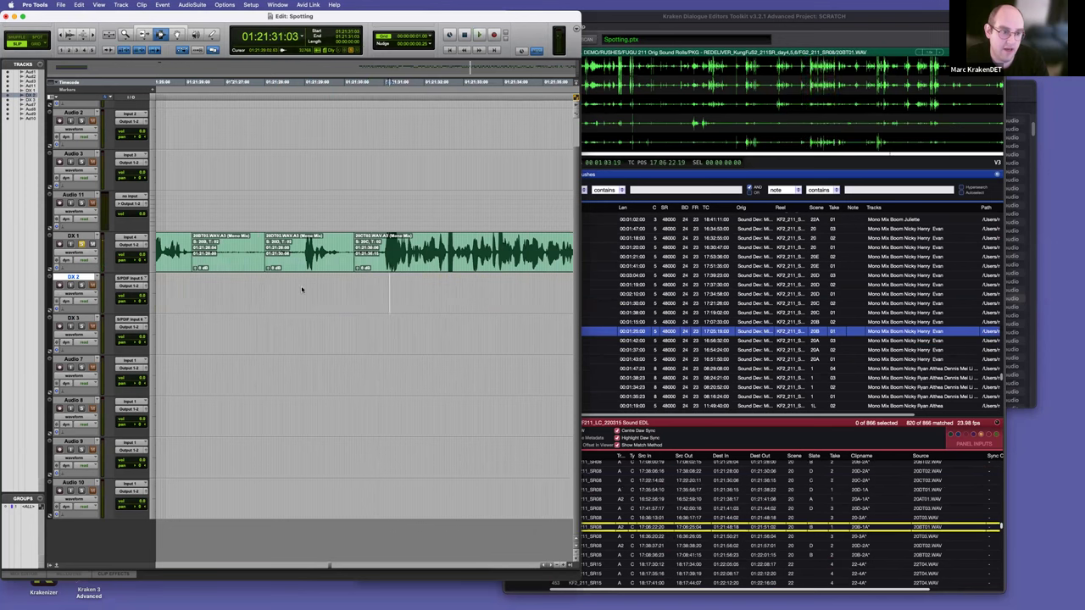
pyautogui.click(303, 288)
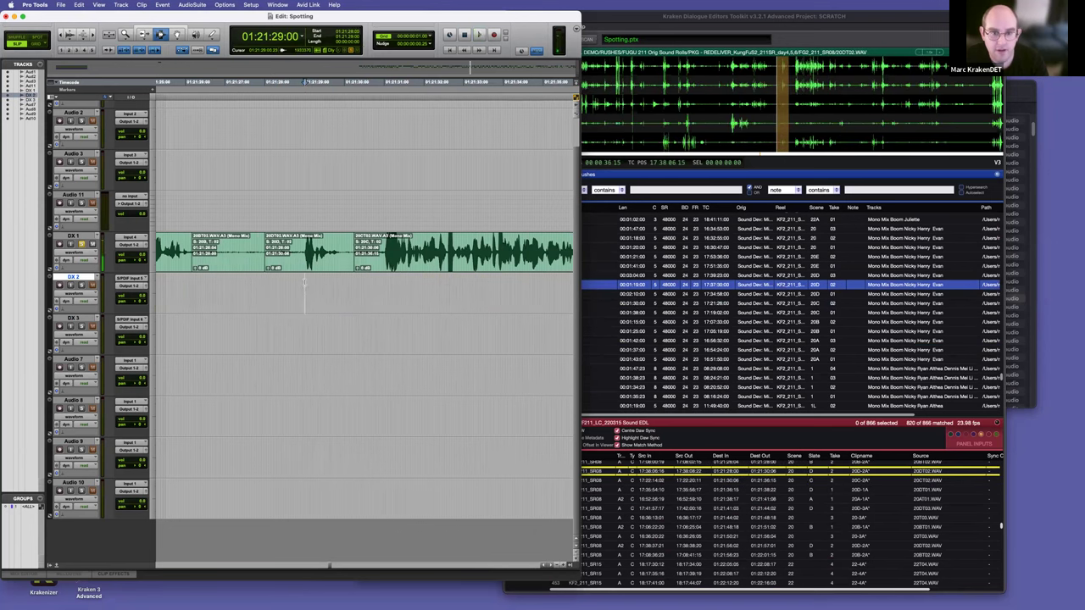
# Step: Play the opening of the 20CT02.WAV clip on DX 1 and move the Kraken window clear of the Edit window
pyautogui.click(375, 299)
pyautogui.press('space')
pyautogui.hscroll(1, 381, 300)
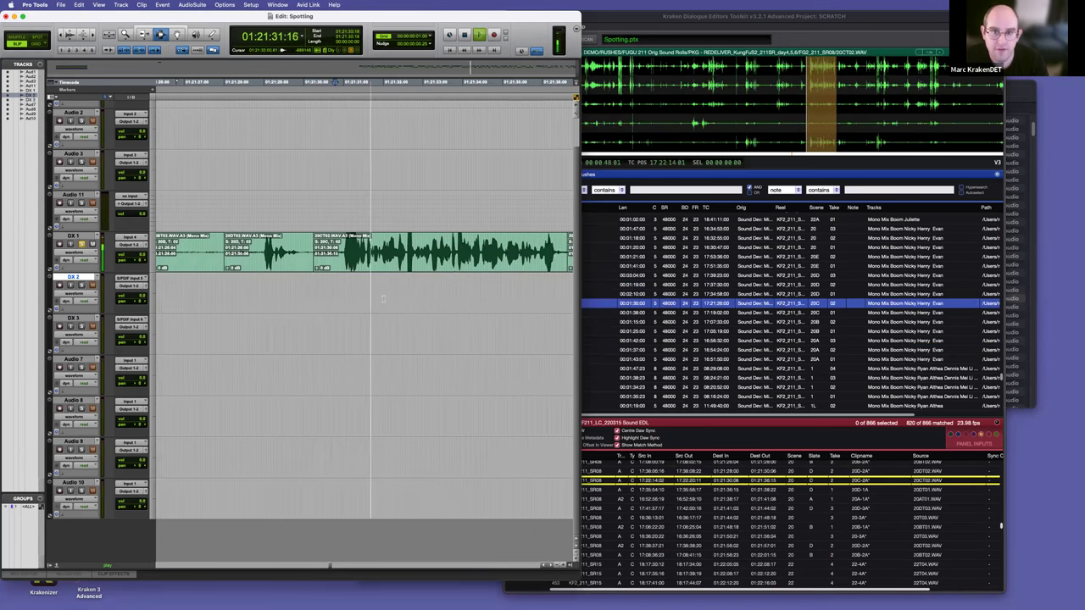
pyautogui.doubleClick(713, 16)
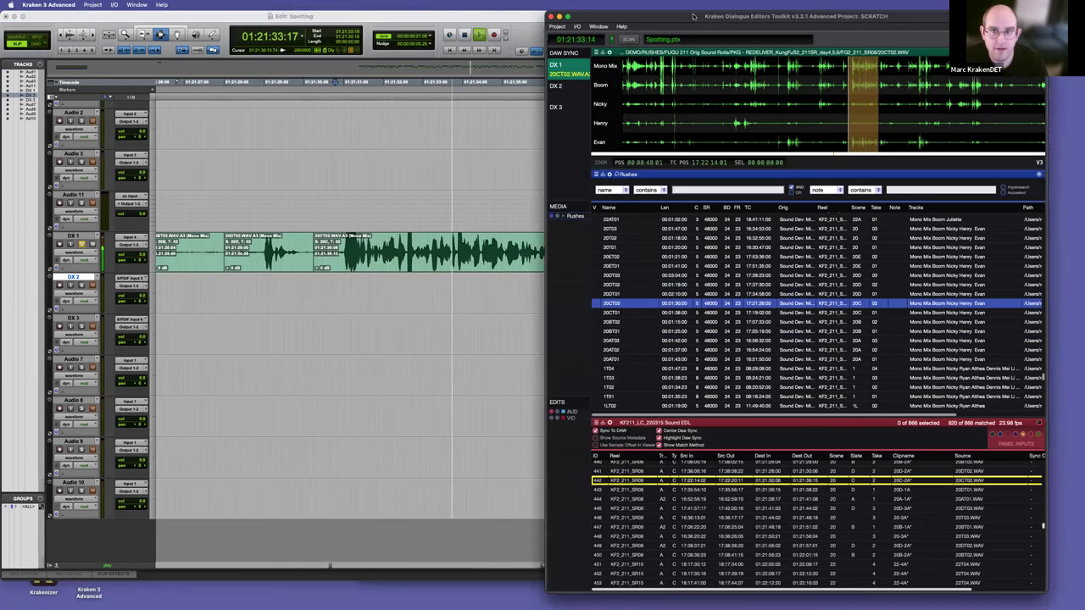
# Step: Replay the start of the 20CT02.WAV clip and activate the name search field of the Rushes list in Kraken
pyautogui.click(360, 288)
pyautogui.press('space')
pyautogui.click(349, 284)
pyautogui.press('space')
pyautogui.press('space')
pyautogui.click(727, 189)
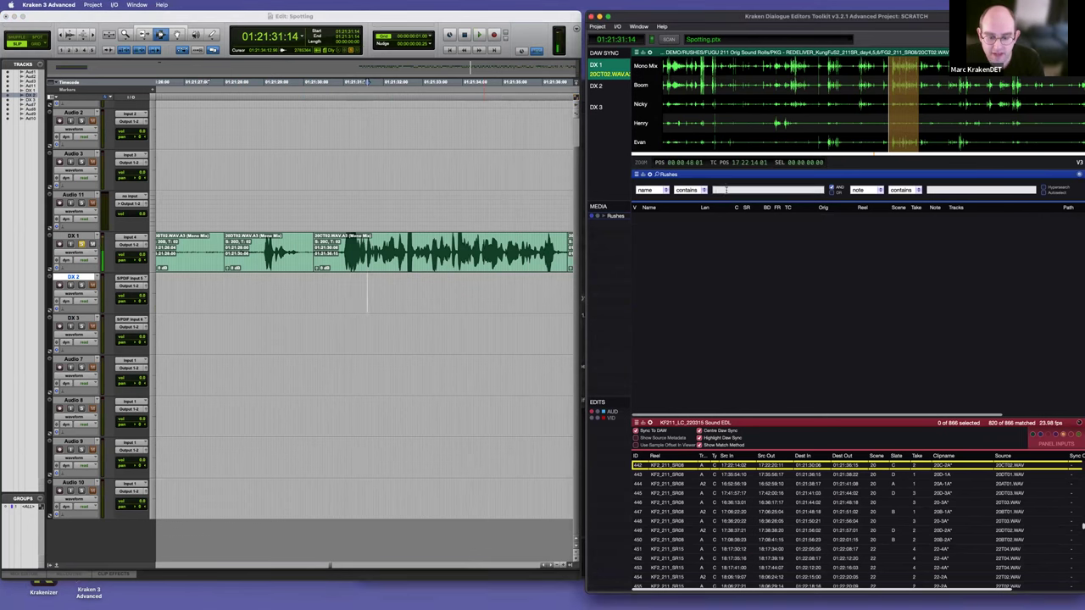
# Step: Play the opening line of 20CT02.WAV again and load take 20CT01 in Kraken at 00:00:53:08 to compare it
pyautogui.click(347, 308)
pyautogui.press('space')
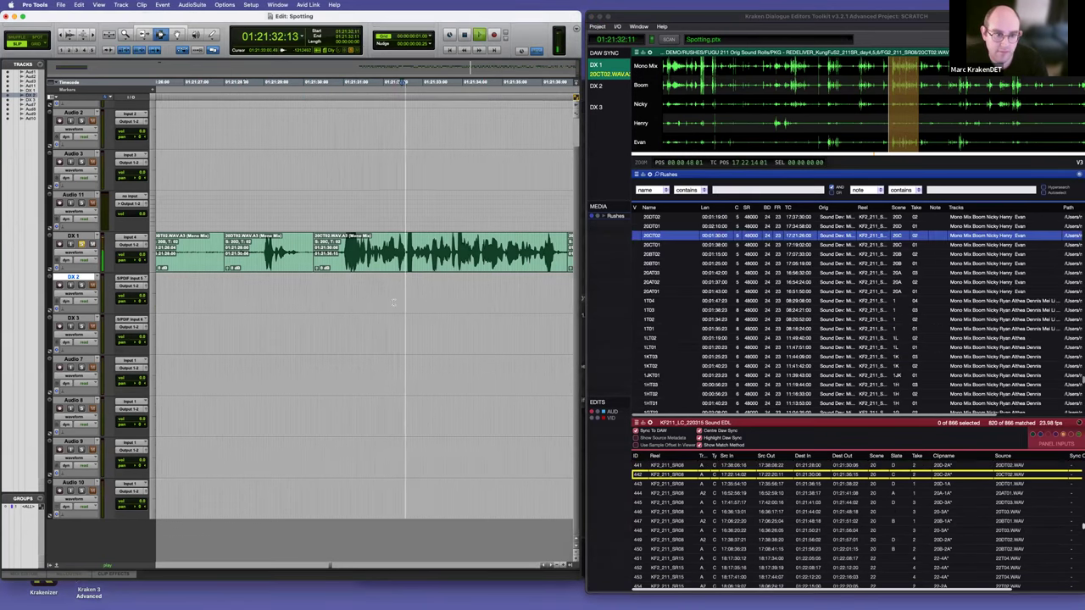
pyautogui.press('space')
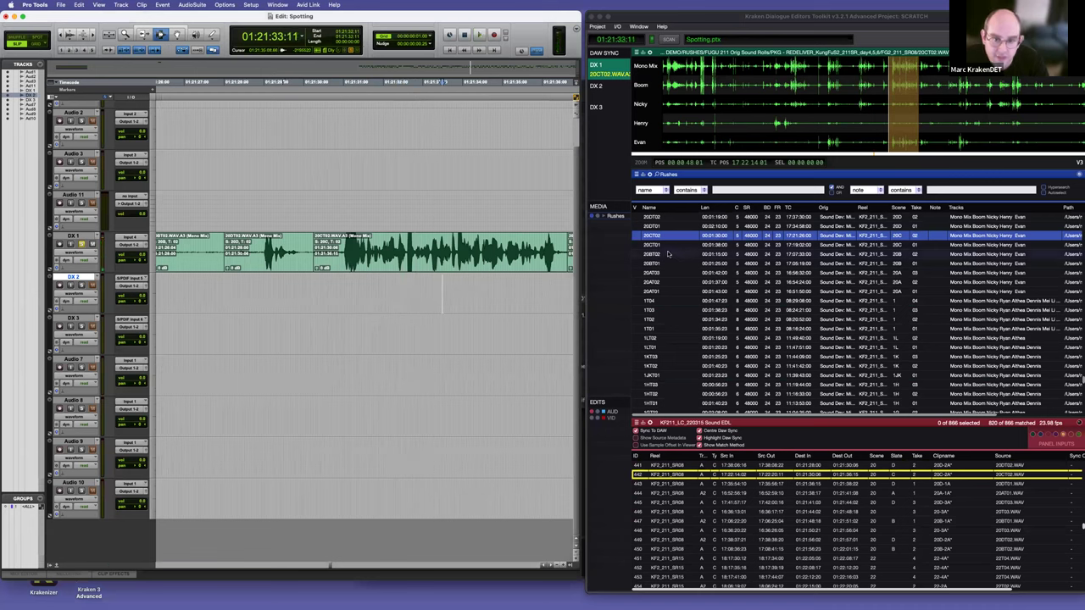
pyautogui.click(668, 245)
pyautogui.click(881, 81)
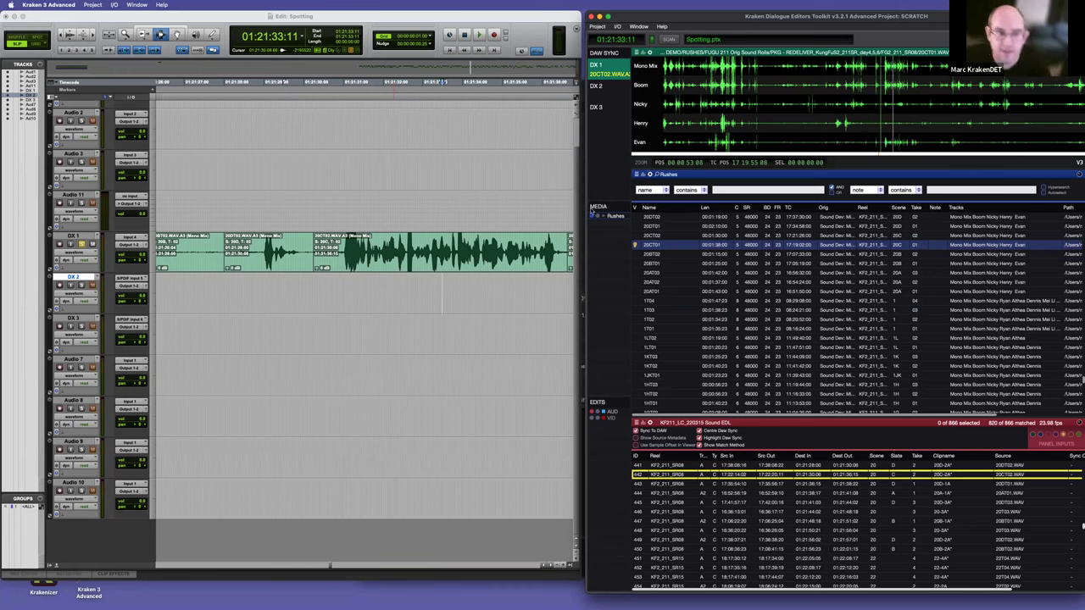
# Step: Return to Pro Tools and place the edit cursor at 01:22:35:11 on DX 2 to load the matching scene 22 take in Kraken
pyautogui.click(332, 336)
pyautogui.press('r')
pyautogui.press('r')
pyautogui.press('r')
pyautogui.press('r')
pyautogui.moveTo(398, 293); pyautogui.dragTo(347, 284)
pyautogui.hscroll(3, 355, 289)
pyautogui.hscroll(2, 346, 285)
pyautogui.click(391, 280)
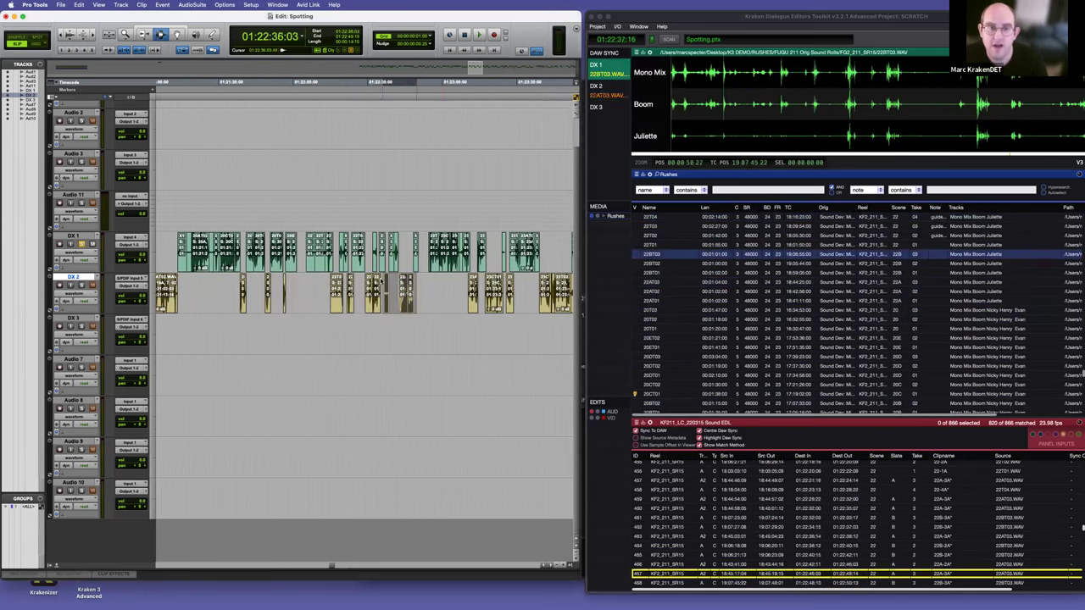
pyautogui.moveTo(382, 280); pyautogui.dragTo(381, 279)
# Step: Display the viewer options and speech transcript for 22BT03.WAV, and enlarge the Sound EDL list
pyautogui.click(650, 53)
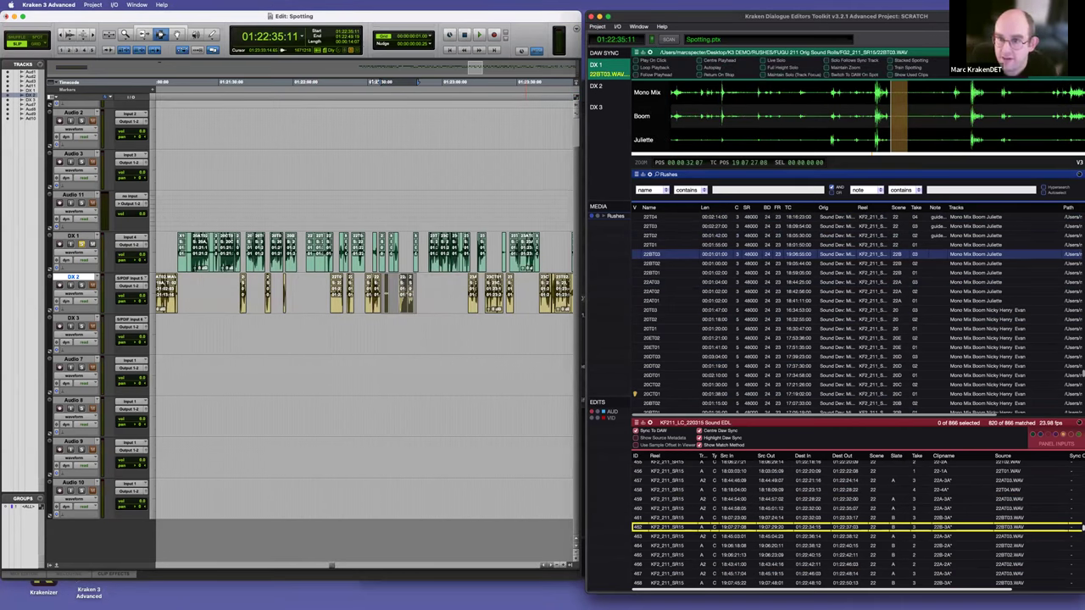
pyautogui.press('t')
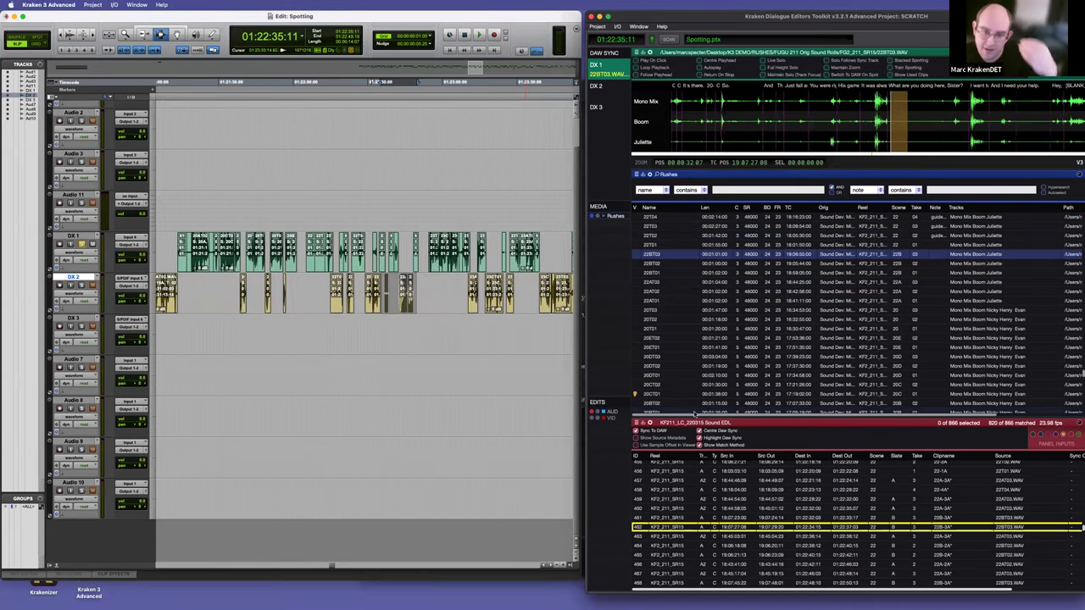
pyautogui.moveTo(690, 393); pyautogui.dragTo(691, 314)
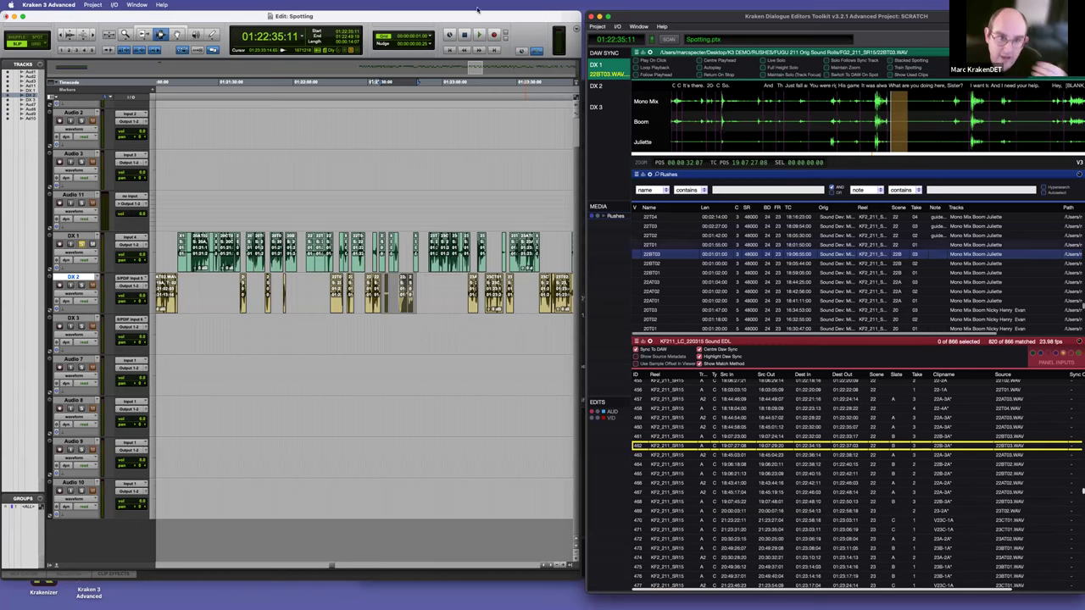
# Step: Show the Speech View in Kraken and reduce its height to give the Sound EDL list more room
pyautogui.click(638, 27)
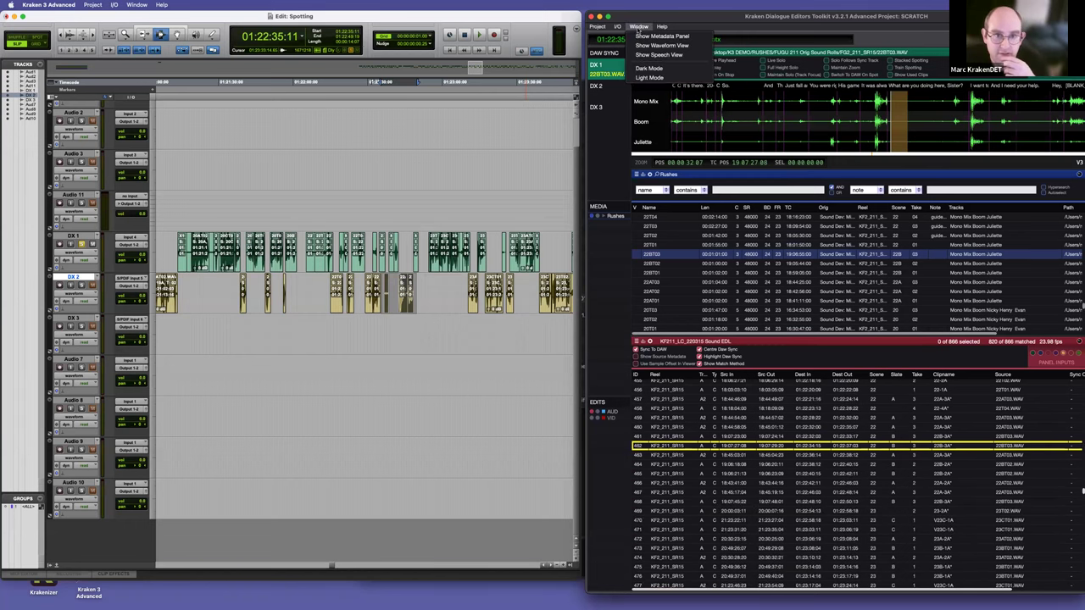
pyautogui.click(672, 55)
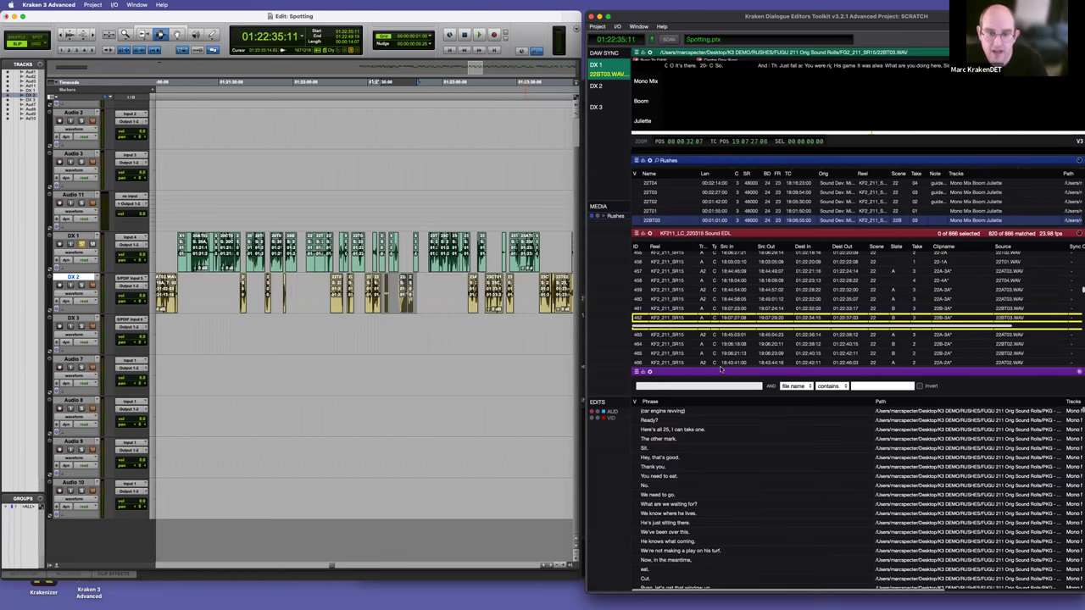
pyautogui.moveTo(721, 370); pyautogui.dragTo(721, 424)
# Step: Move to scene 23 in Pro Tools, place the edit cursor at 01:24:07:00 on DX 3 and zoom in
pyautogui.click(417, 338)
pyautogui.hscroll(3, 418, 349)
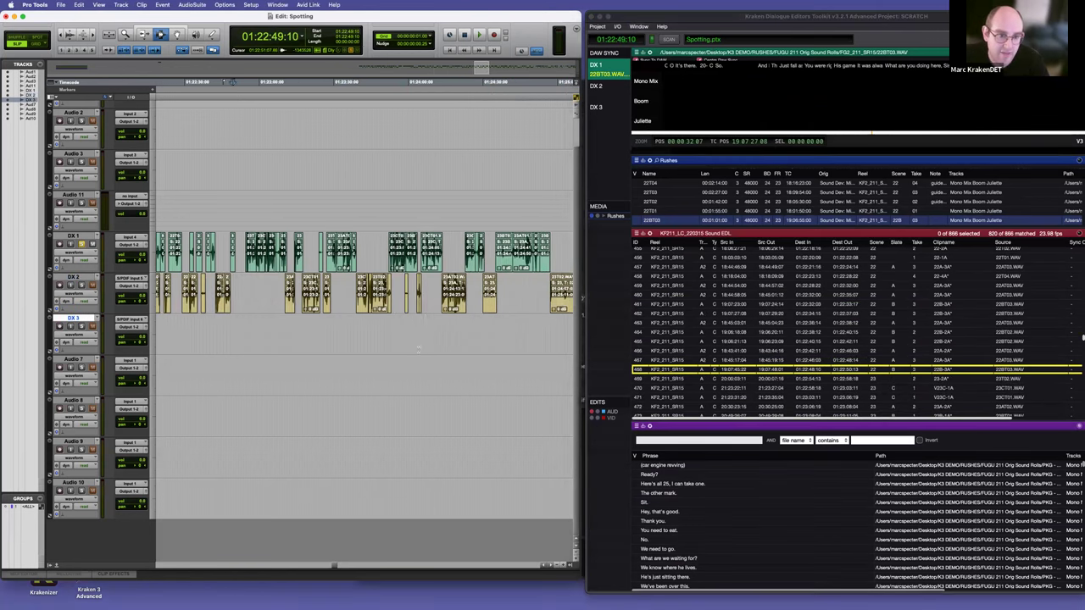
pyautogui.click(425, 339)
pyautogui.press('t')
pyautogui.press('t')
pyautogui.press('t')
pyautogui.press('t')
pyautogui.hscroll(3, 417, 330)
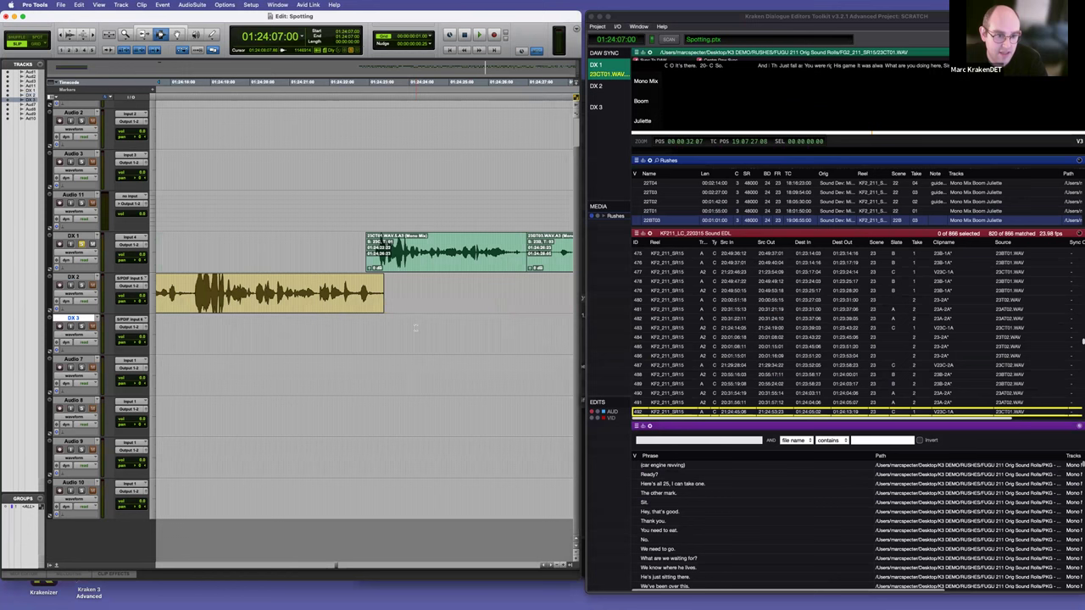
# Step: Play the DX 1 clip 23CT01.WAV from near its start and extend the edit selection to DX 2
pyautogui.press('r')
pyautogui.click(378, 252)
pyautogui.press('space')
pyautogui.hotkey('shift', ';')
pyautogui.press('t')
pyautogui.press('t')
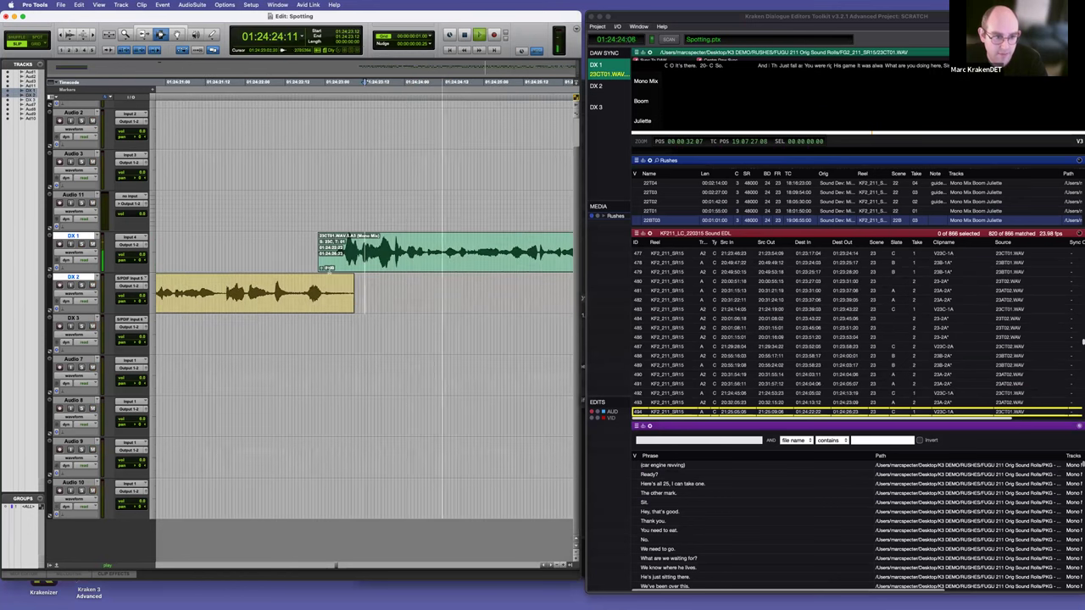
# Step: Replay the 23CT01.WAV clip on DX 1 from its beginning and return to the Kraken viewer
pyautogui.click(334, 268)
pyautogui.press('space')
pyautogui.press('space')
pyautogui.hscroll(3, 338, 267)
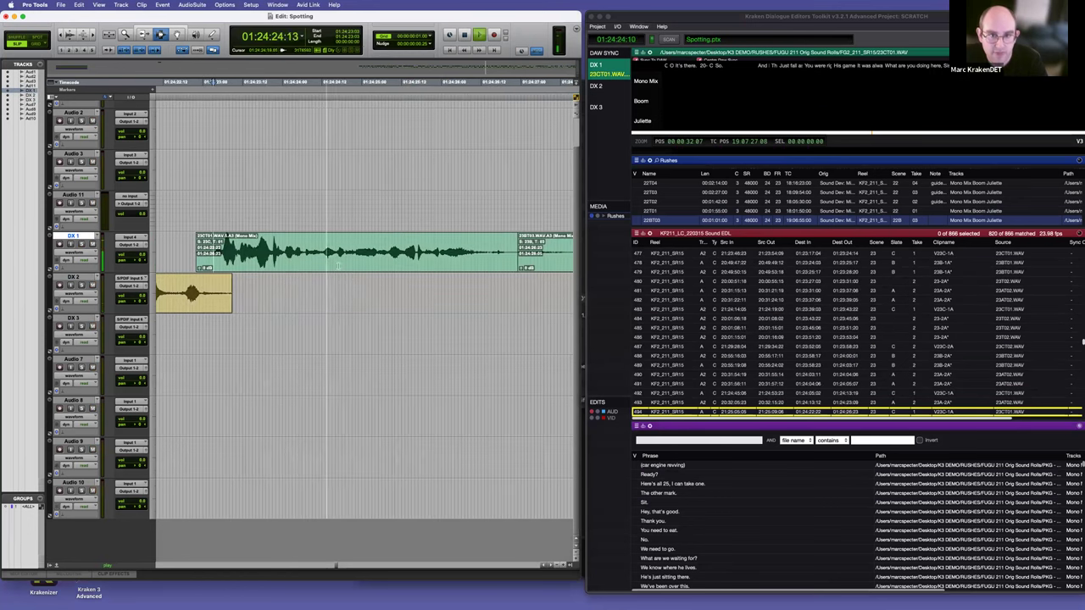
pyautogui.click(805, 102)
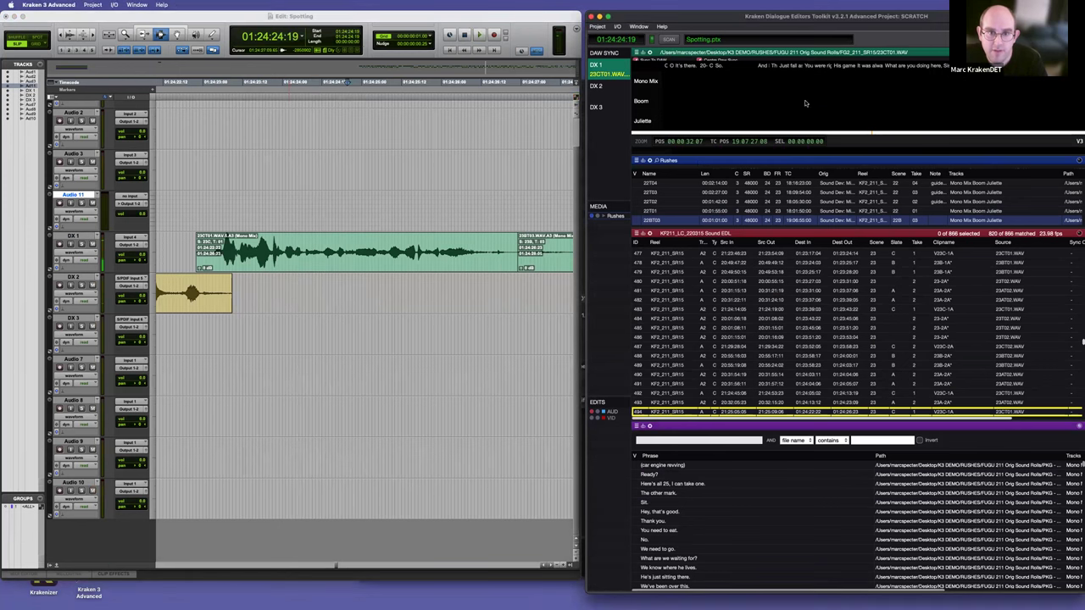
# Step: Place the edit cursor at 01:24:32:10 on DX 2 and zoom out to see the surrounding scene 23 clips
pyautogui.click(498, 331)
pyautogui.press('r')
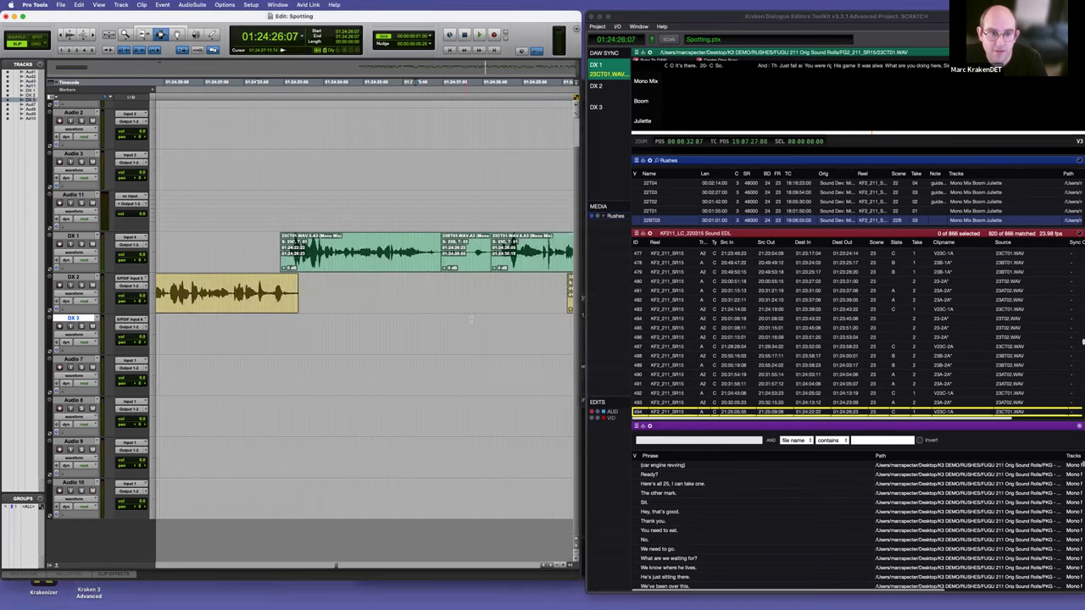
pyautogui.press('r')
pyautogui.press('p')
pyautogui.keyDown('shift'); pyautogui.click(505, 296); pyautogui.keyUp('shift')
pyautogui.click(513, 296)
pyautogui.press('r')
pyautogui.press('r')
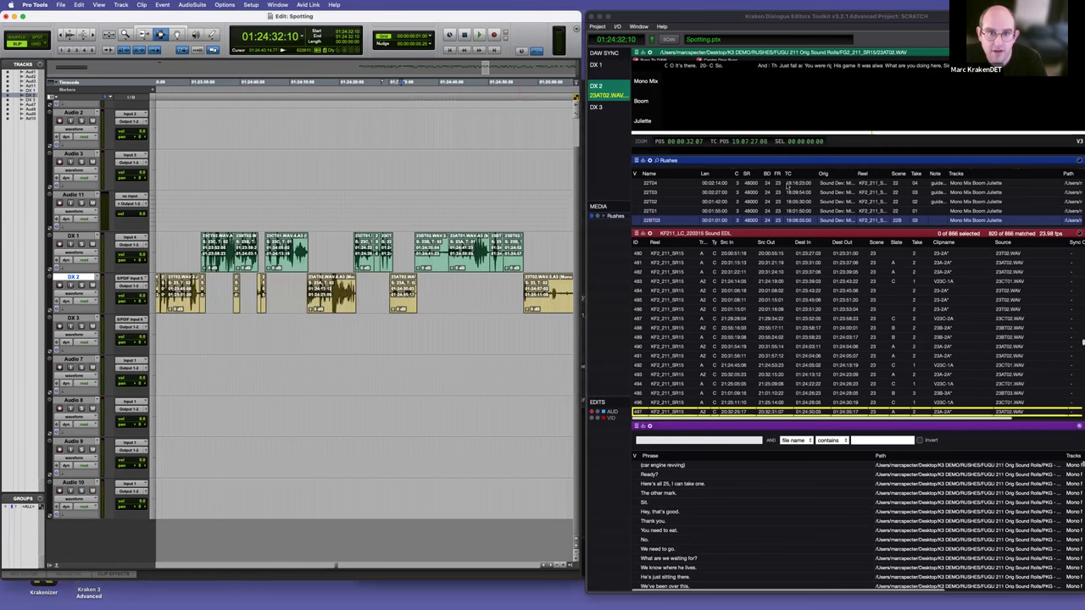
pyautogui.click(823, 206)
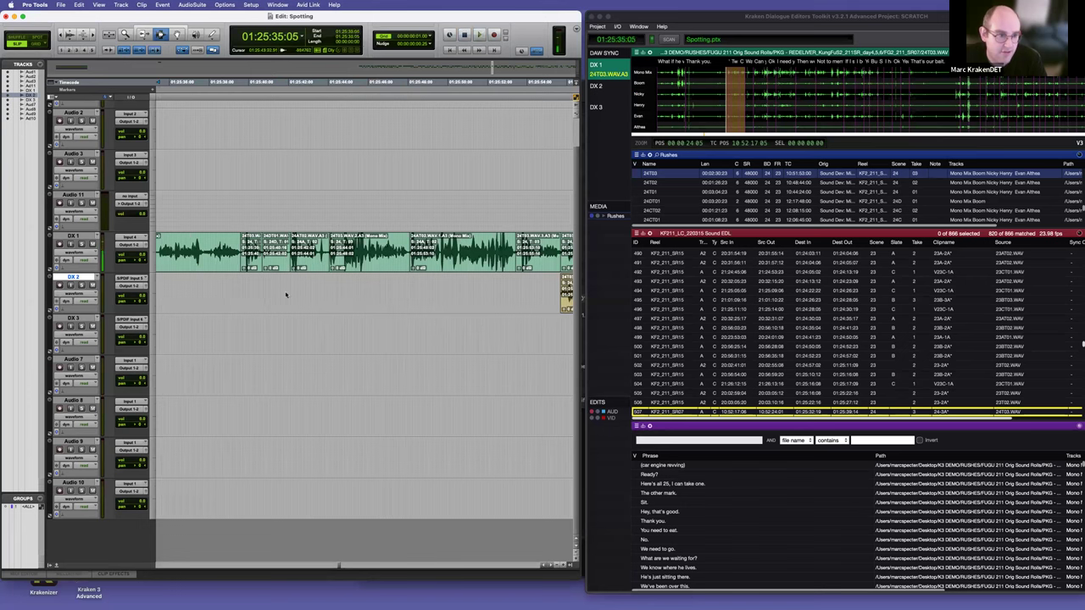
# Step: Set the clip time display to No Time in the Pro Tools Edit window
pyautogui.click(77, 4)
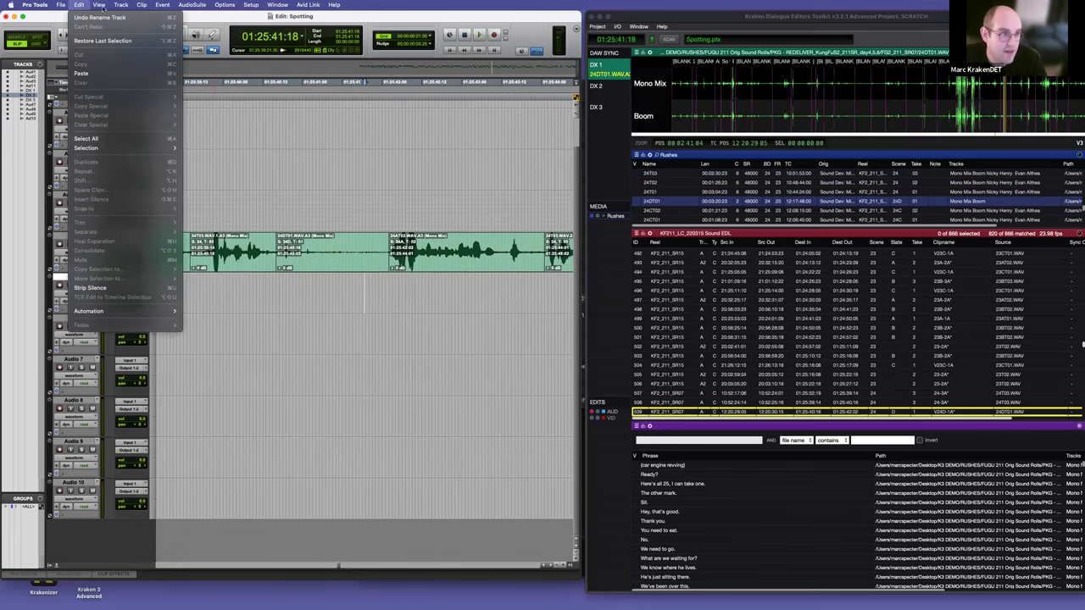
pyautogui.moveTo(102, 5)
pyautogui.moveTo(118, 68)
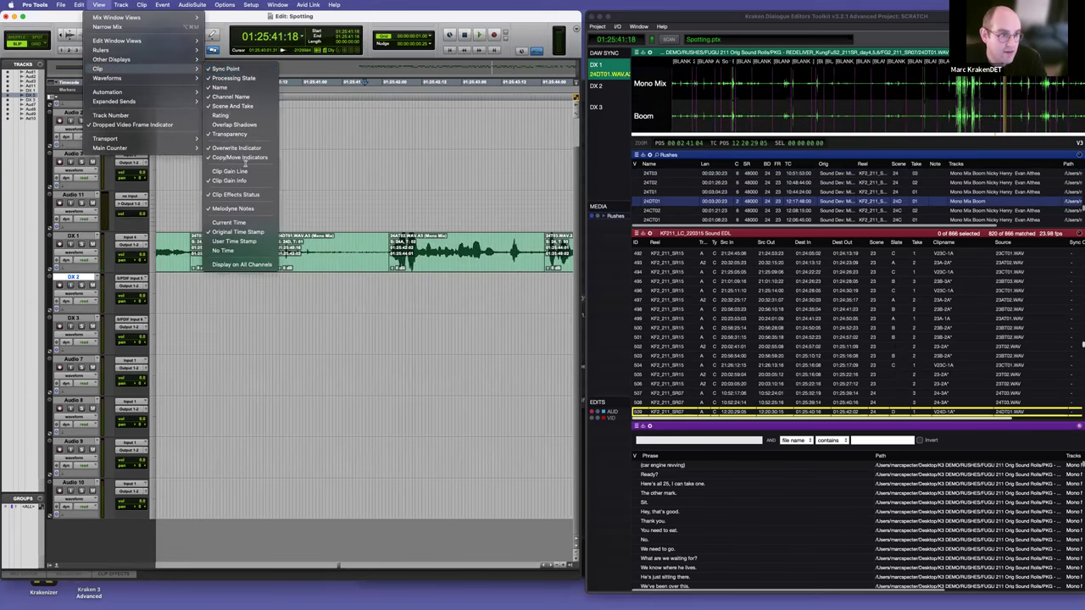
pyautogui.click(239, 251)
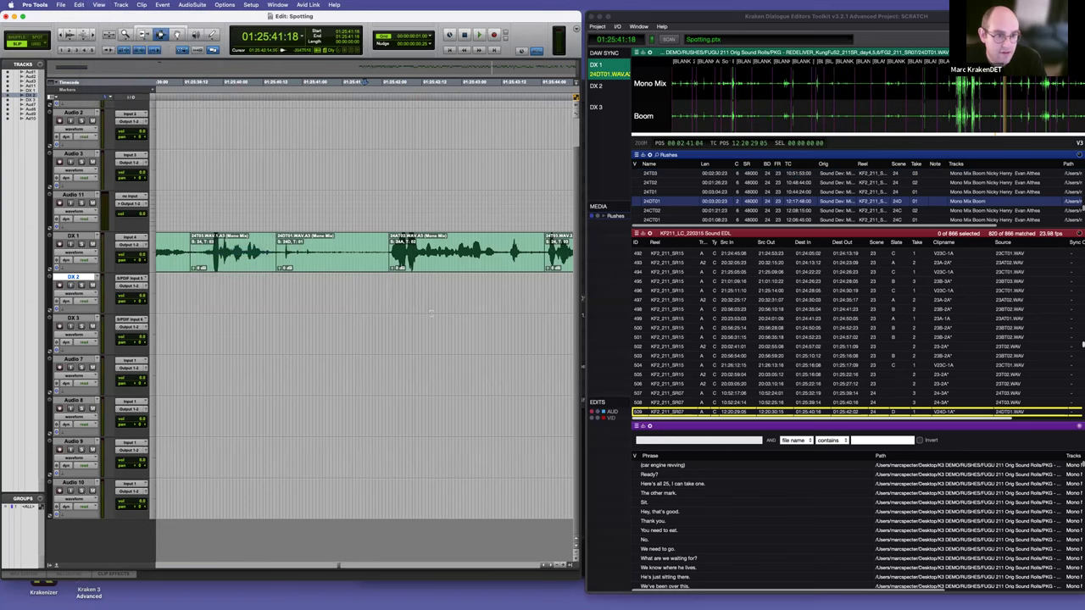
# Step: Play the 24AT02.WAV clip on DX 1 from its start, and stop at 01:25:43:04
pyautogui.press('space')
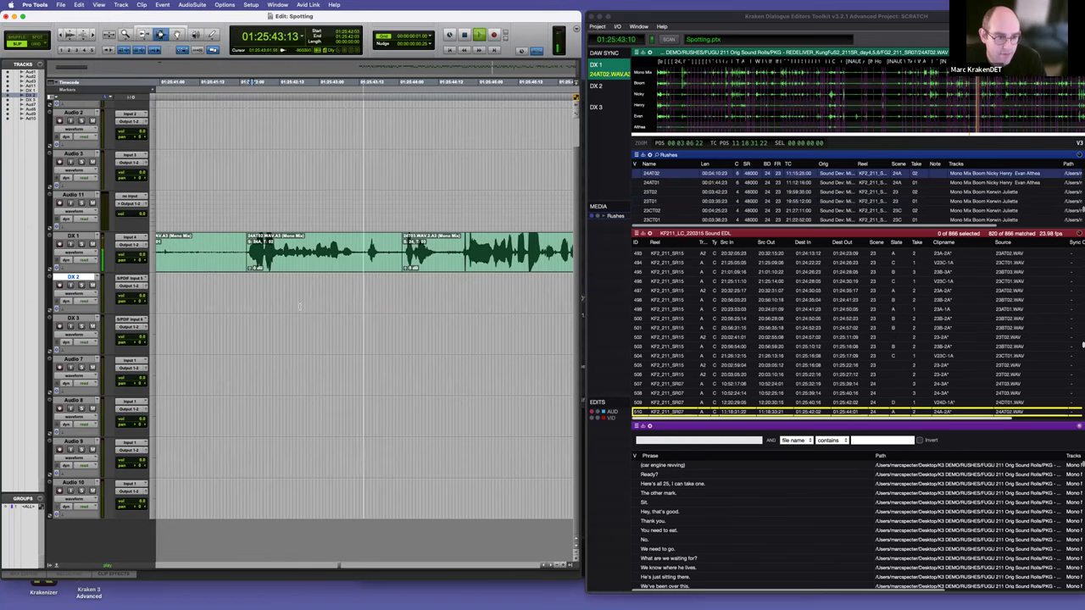
pyautogui.click(266, 294)
pyautogui.press('space')
pyautogui.press('space')
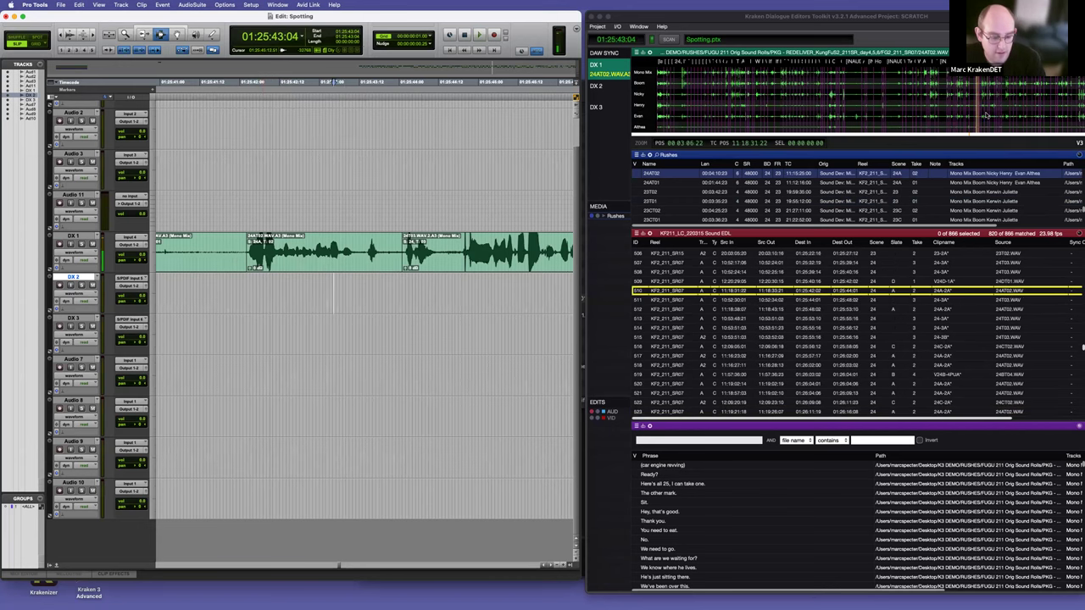
# Step: Search the speech transcripts for "access to this camera's" from the 24AT02.WAV viewer and load the first matching phrase
pyautogui.click(789, 89)
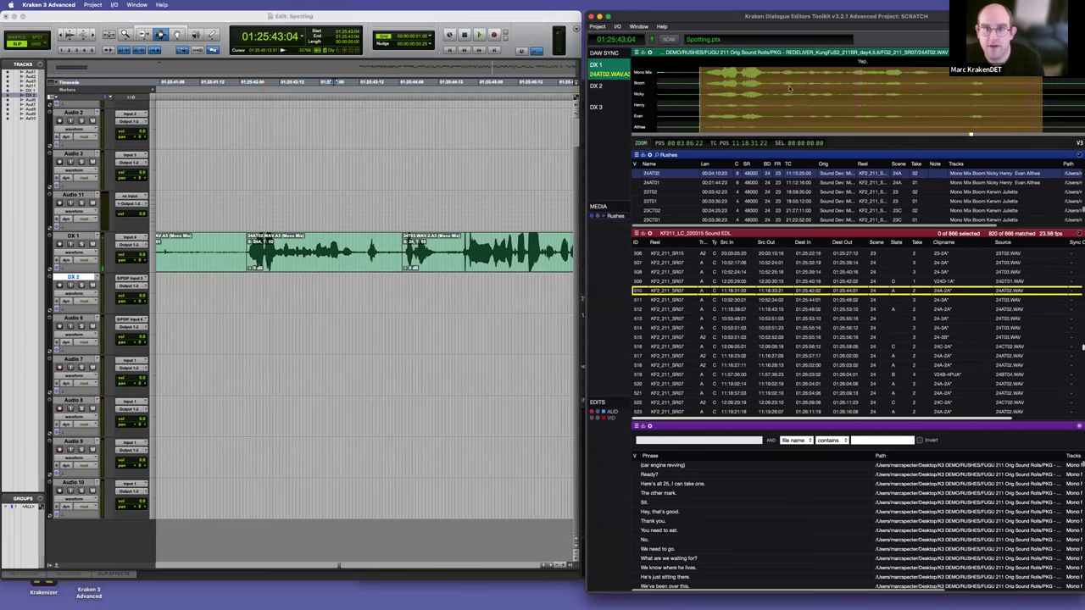
pyautogui.moveTo(752, 100); pyautogui.dragTo(734, 63)
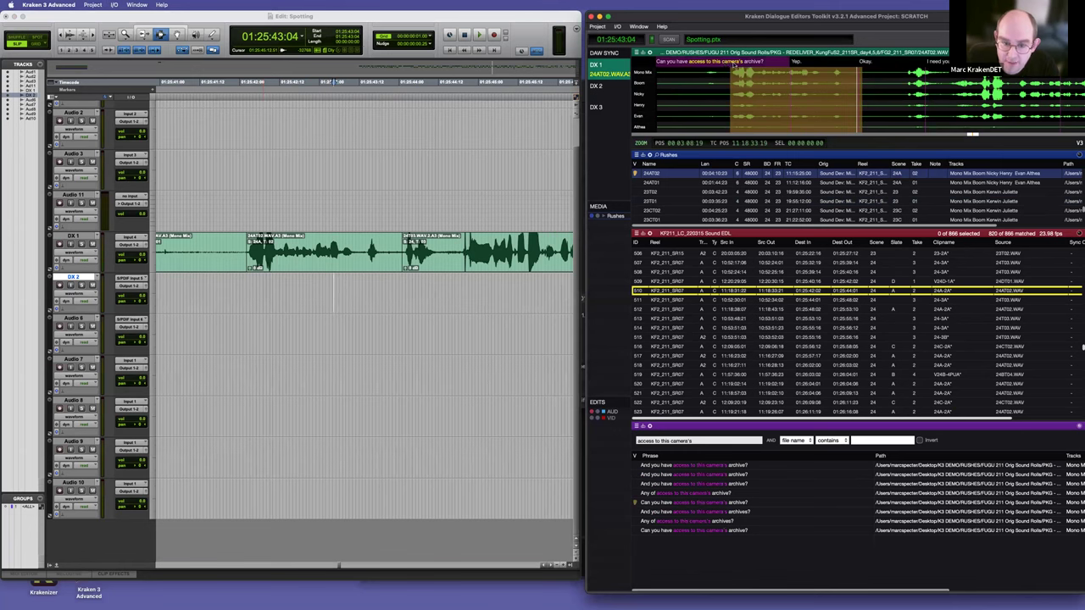
pyautogui.click(714, 466)
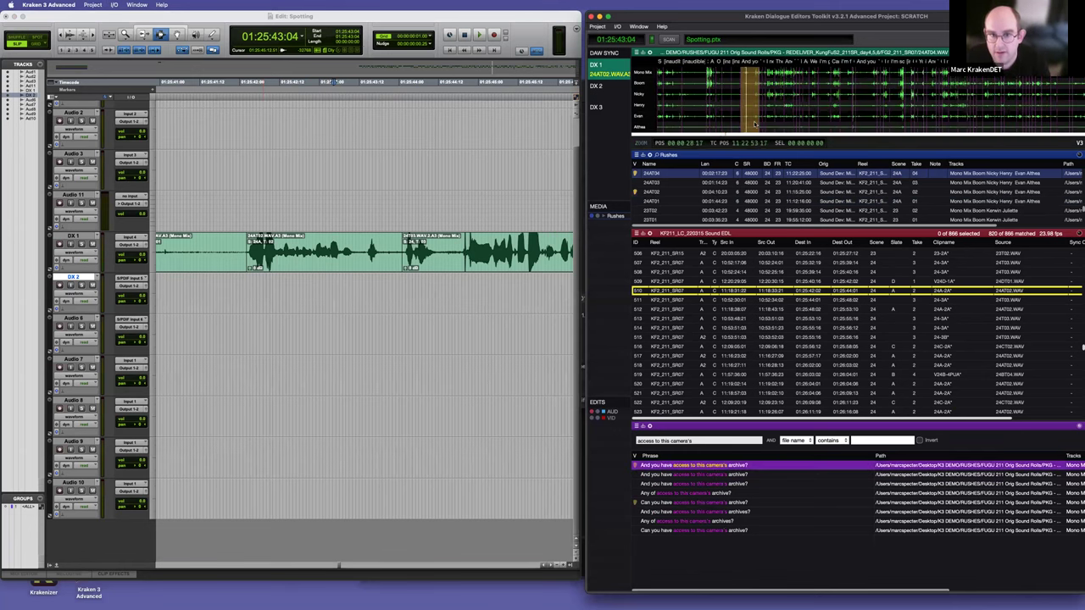
# Step: Audition the first three "And you have access to this camera's archive?" matches from the transcript search results
pyautogui.scroll(8, 751, 116)
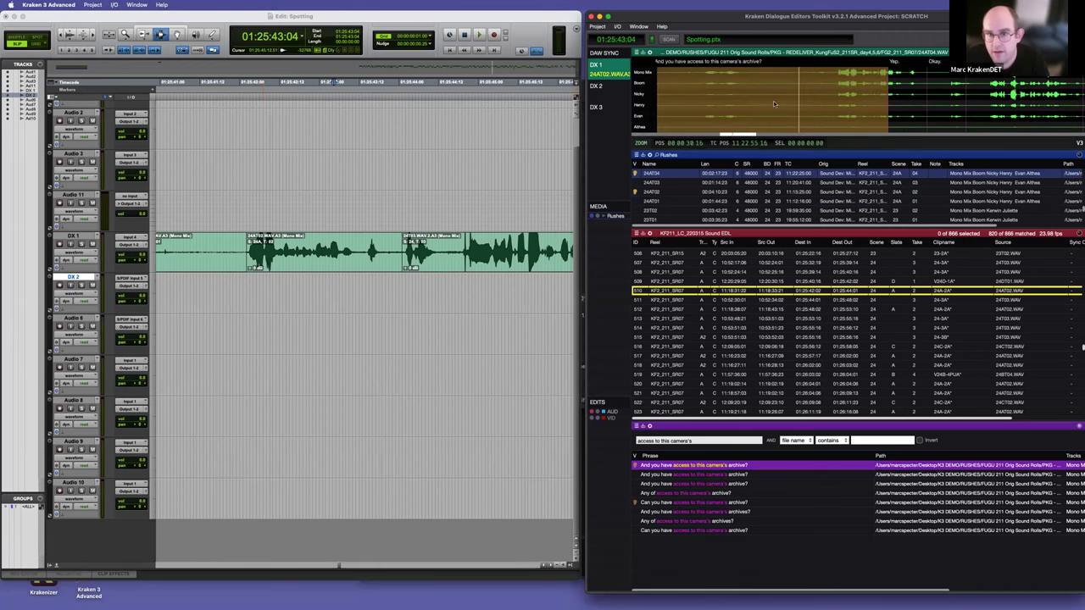
pyautogui.click(830, 88)
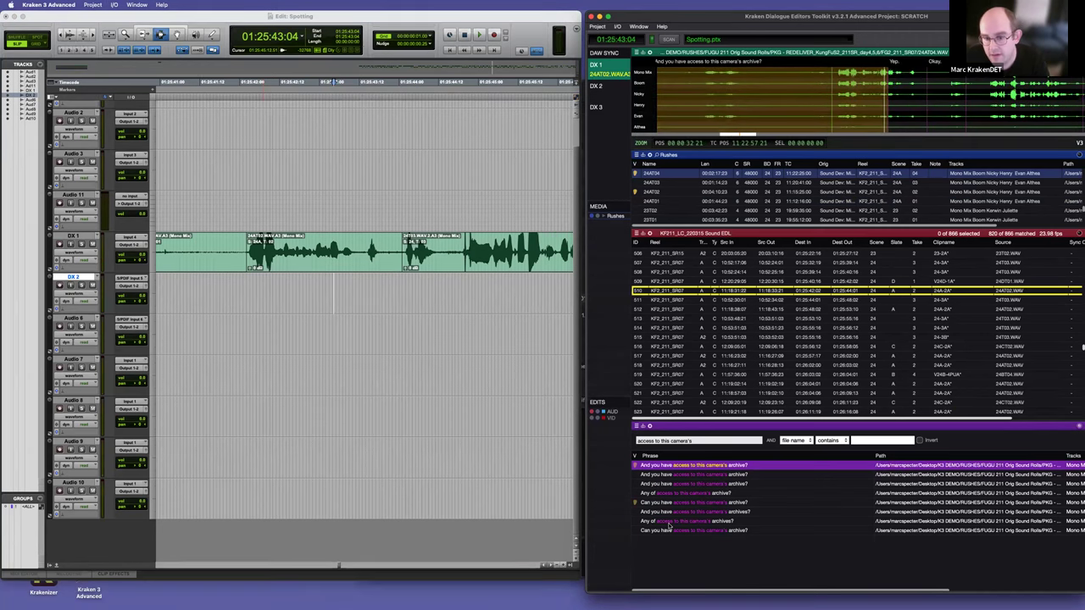
pyautogui.click(690, 477)
pyautogui.click(968, 102)
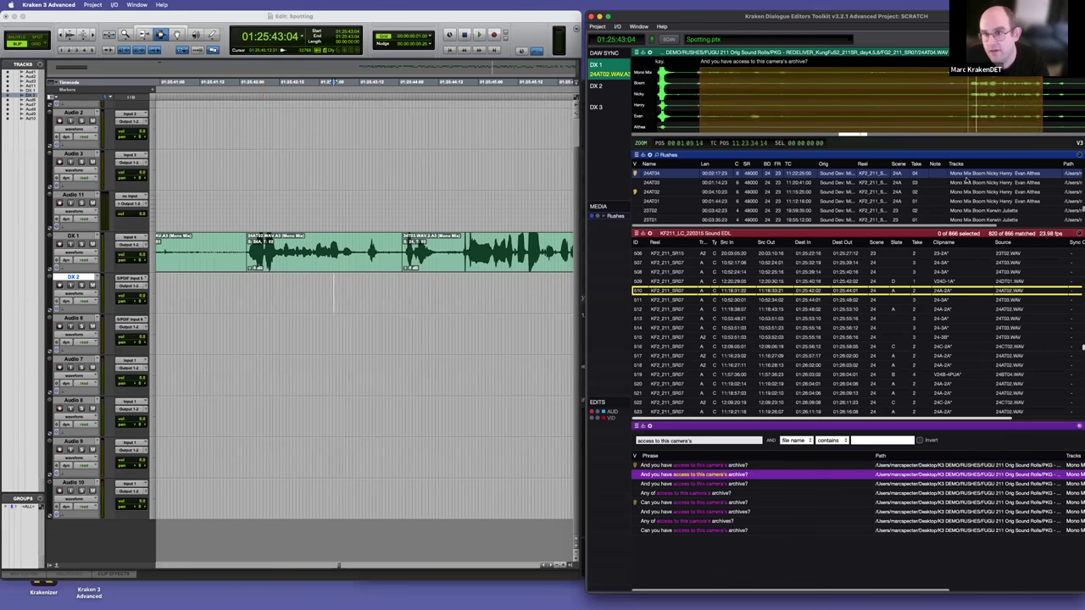
pyautogui.click(690, 485)
pyautogui.click(869, 98)
# Step: Audition the alternative "access to this camera's archive" and "archives" readings in takes 24AT02, 24T01 and 24T02
pyautogui.click(696, 494)
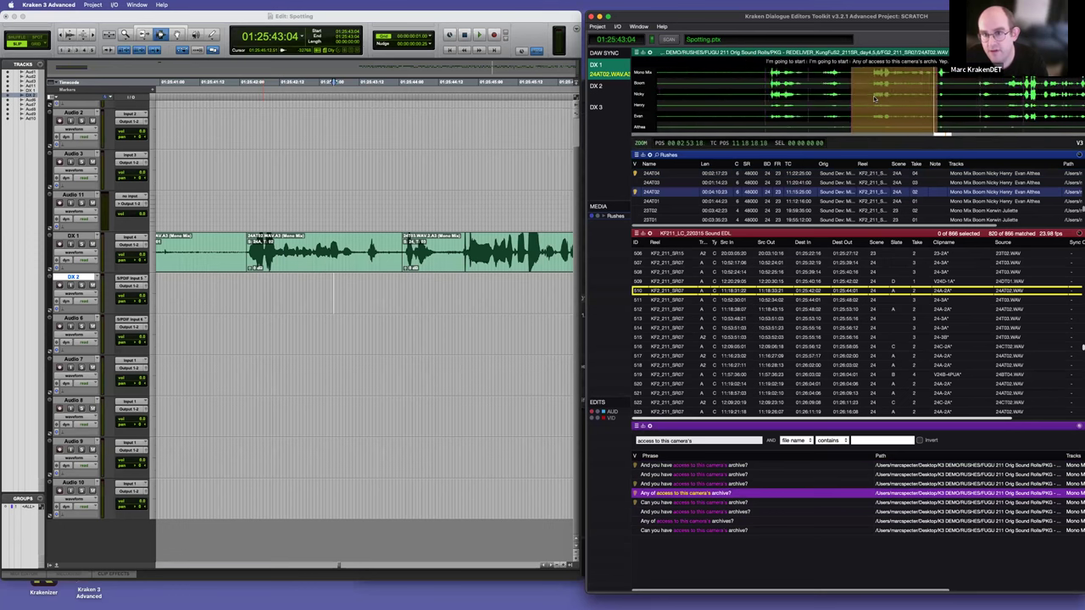
pyautogui.click(704, 502)
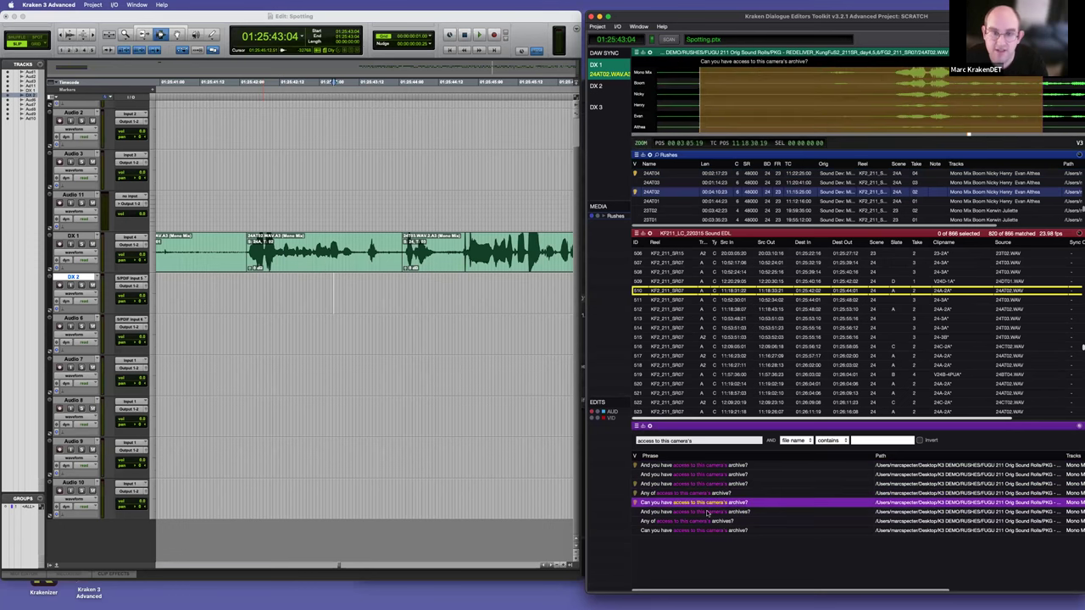
pyautogui.click(891, 96)
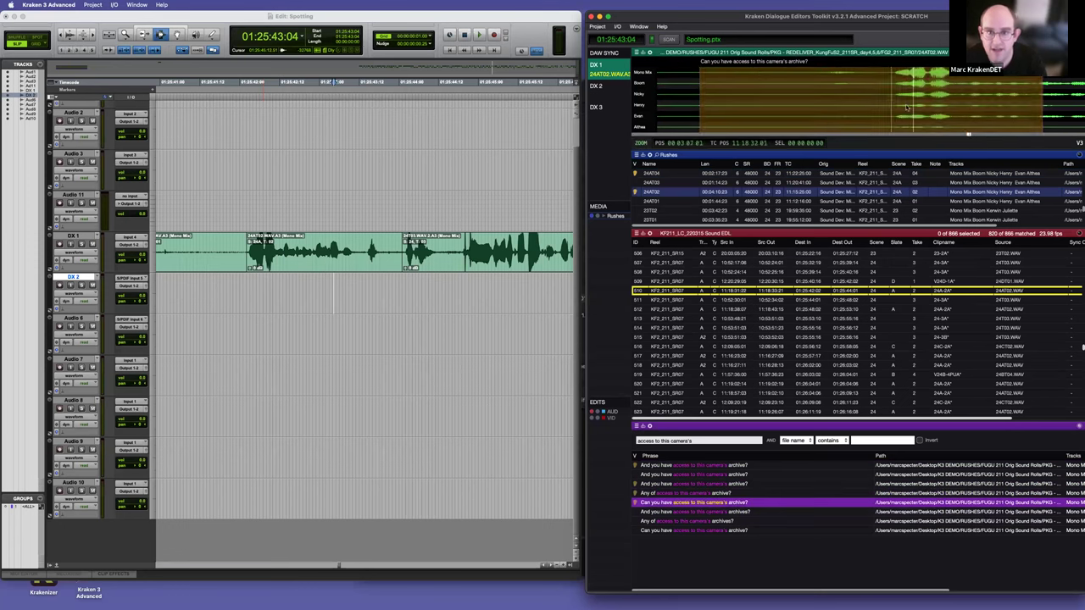
pyautogui.click(697, 512)
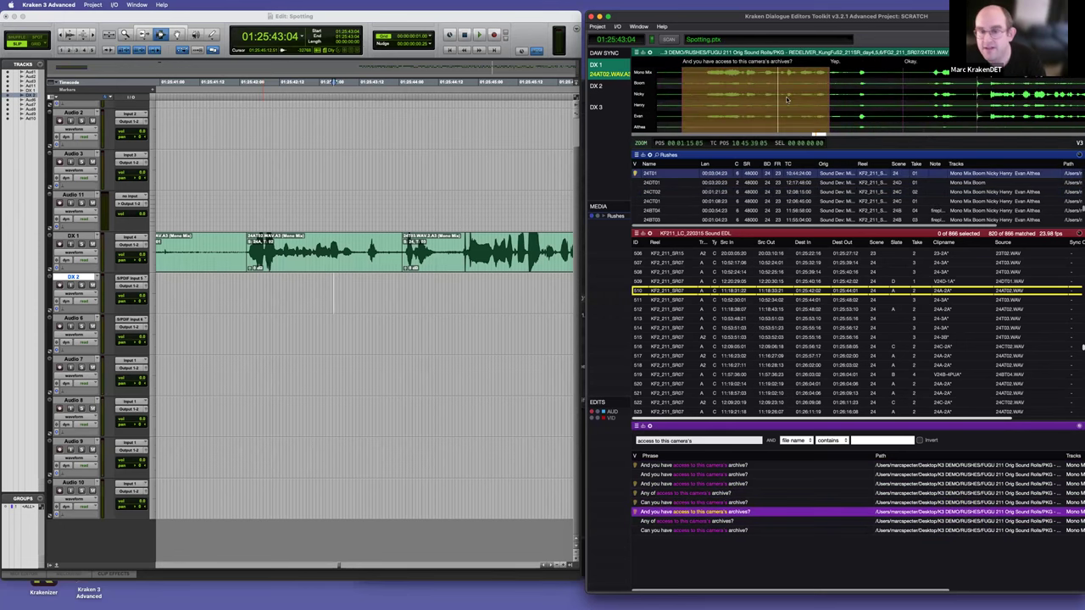
pyautogui.click(701, 521)
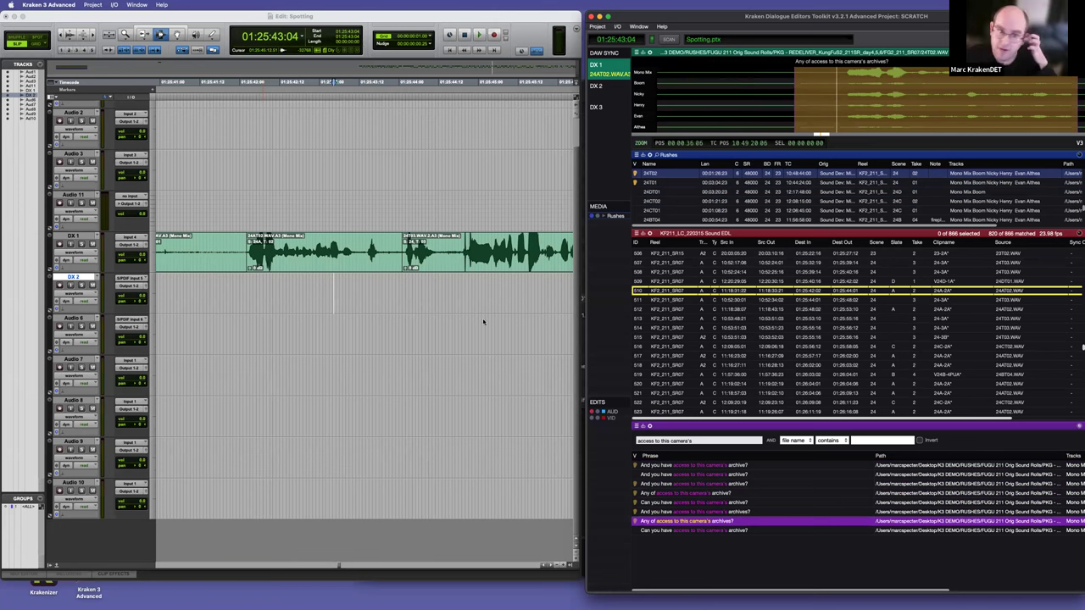
# Step: Place the Pro Tools edit cursor at 01:25:44:01, and search the speech transcripts for "scared of her" from the synced 24T03.WAV viewer
pyautogui.click(404, 298)
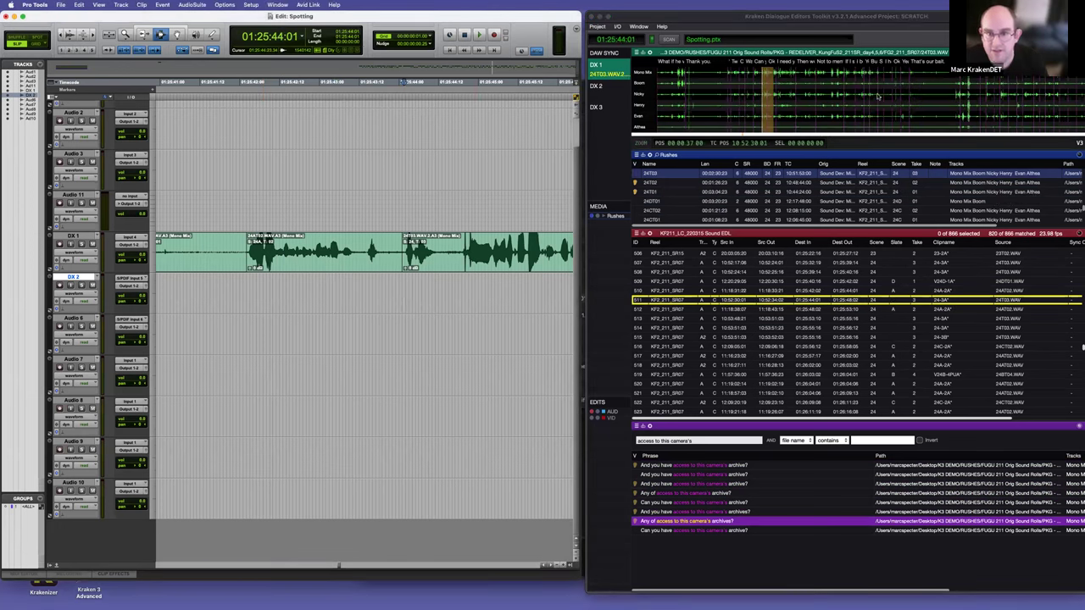
pyautogui.scroll(5, 862, 96)
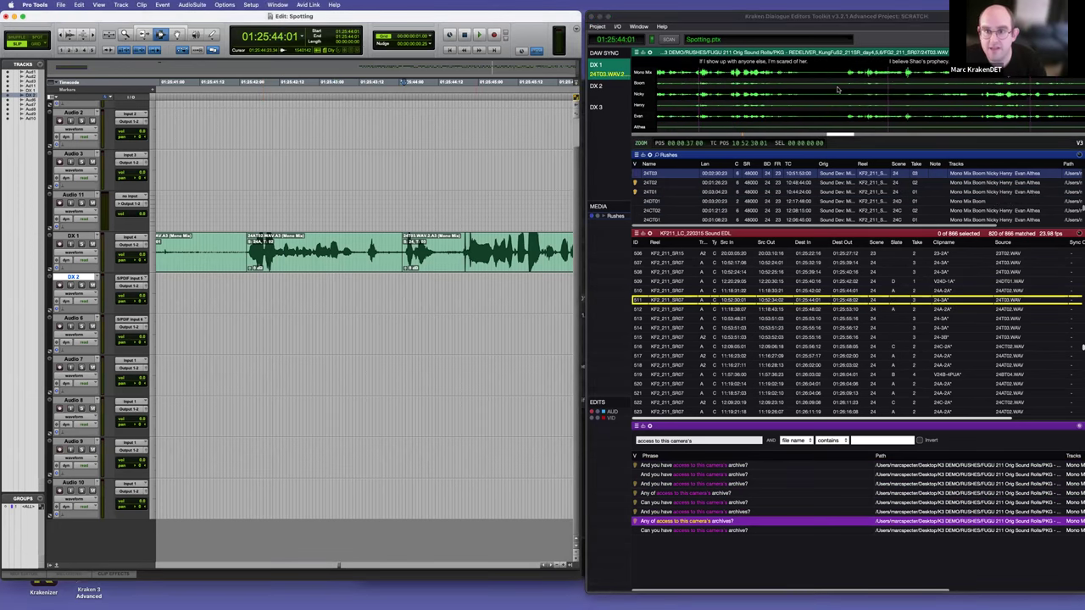
pyautogui.click(786, 63)
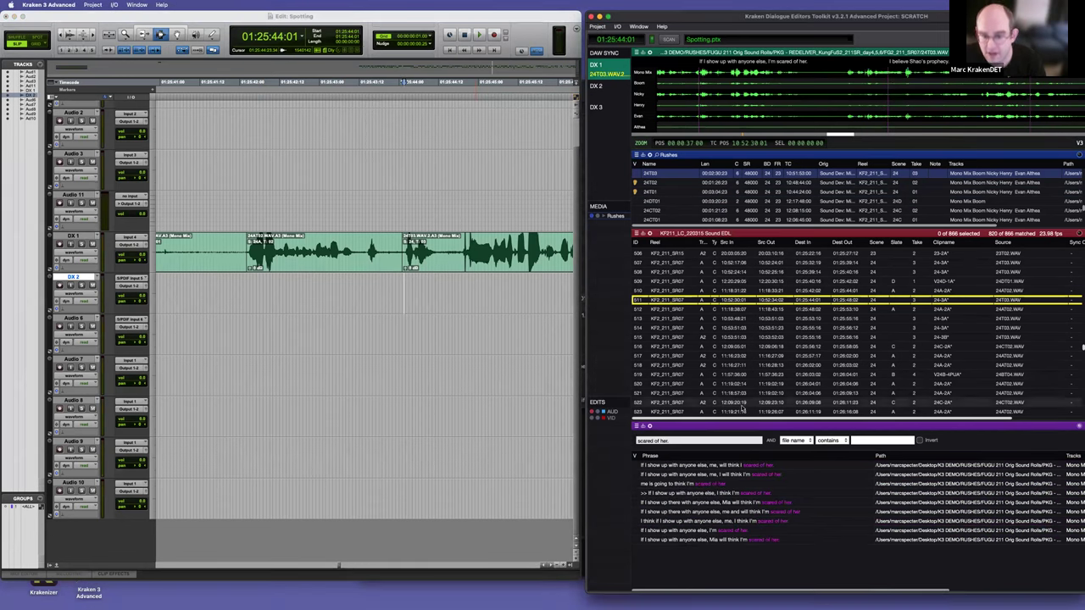
# Step: Audition the "scared of her" readings in takes 24AT02, 24BT01, 24T02 and 24T03
pyautogui.click(745, 475)
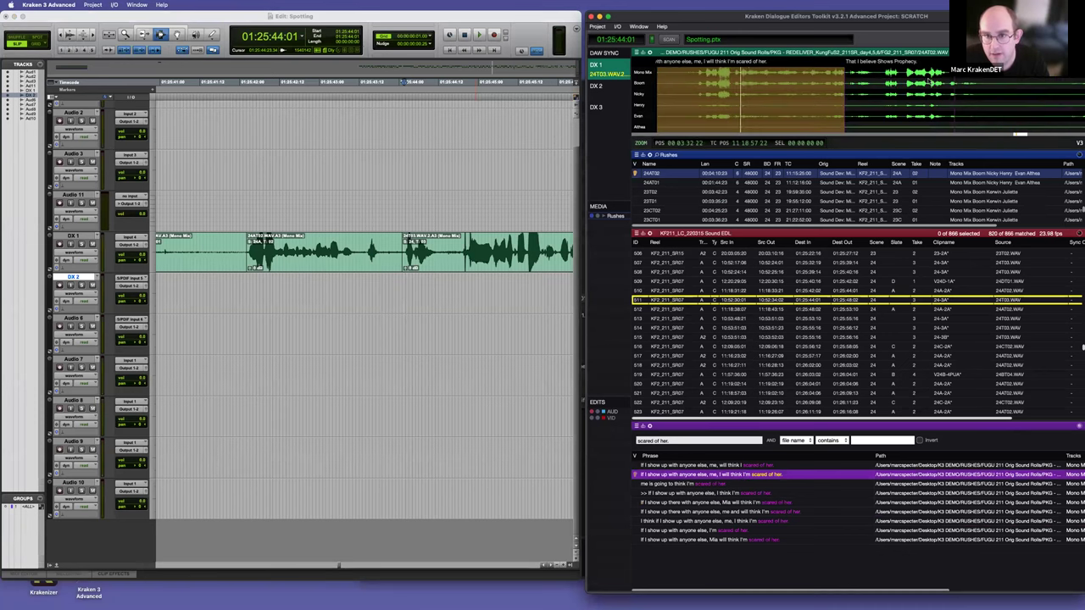
pyautogui.click(723, 503)
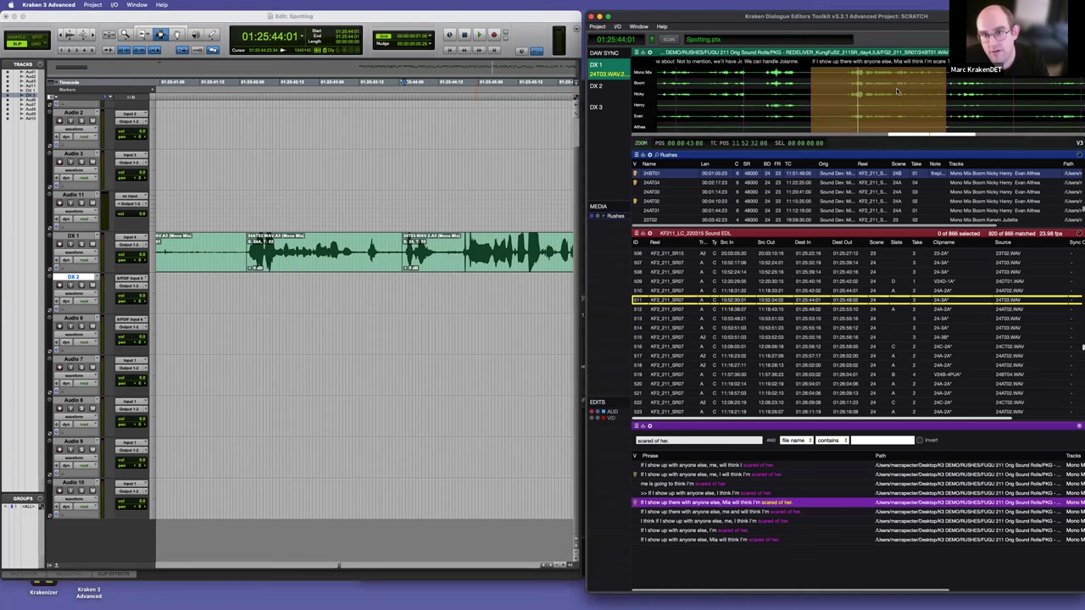
pyautogui.click(747, 522)
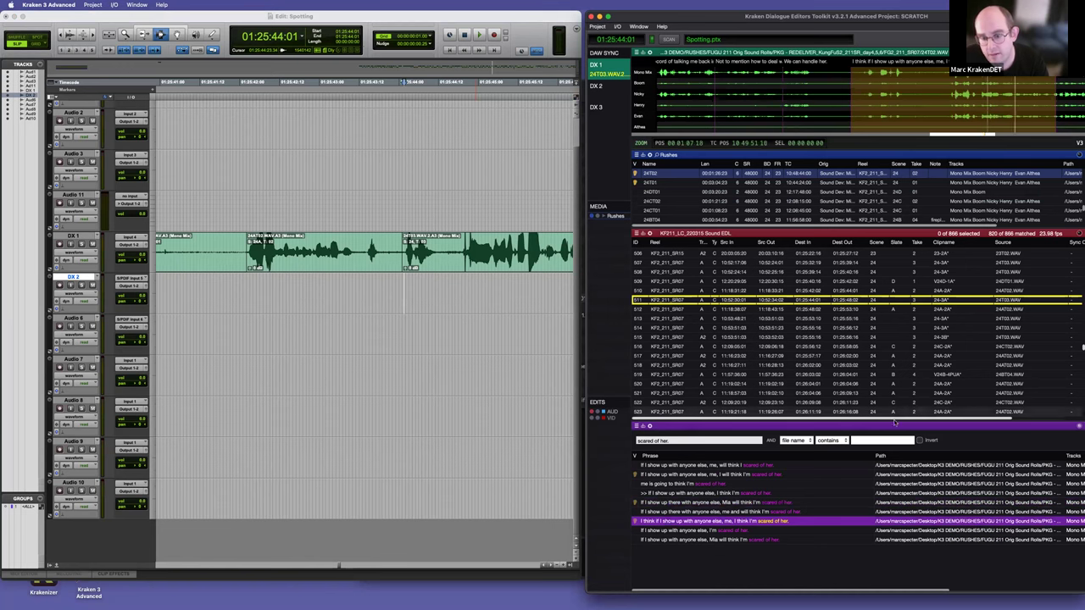
pyautogui.click(750, 540)
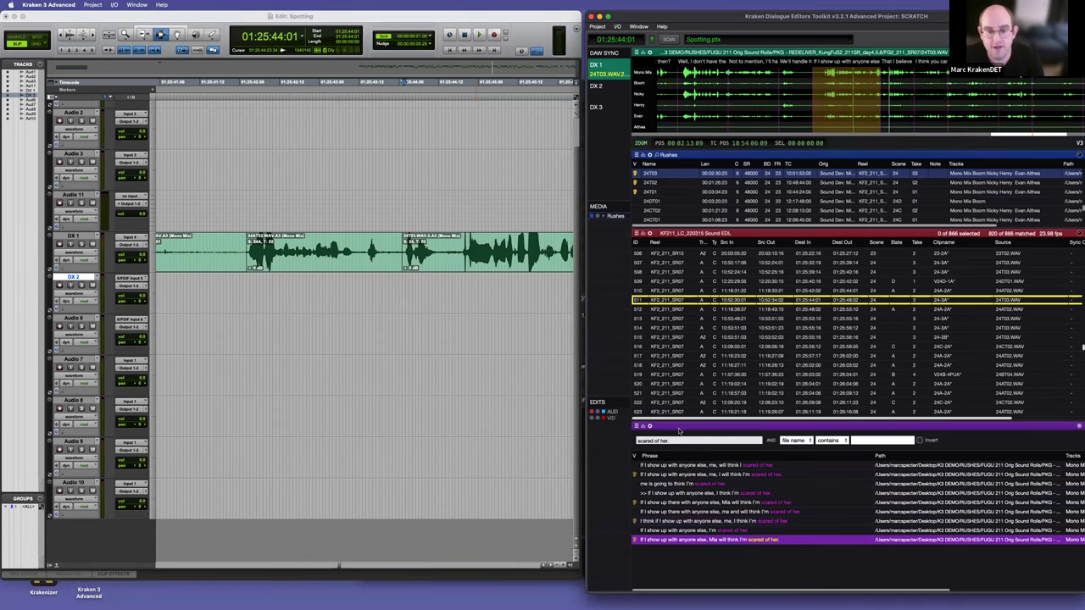
# Step: Enlarge the transcript search area and widen the Kraken window to show more result columns
pyautogui.moveTo(680, 425); pyautogui.dragTo(731, 342)
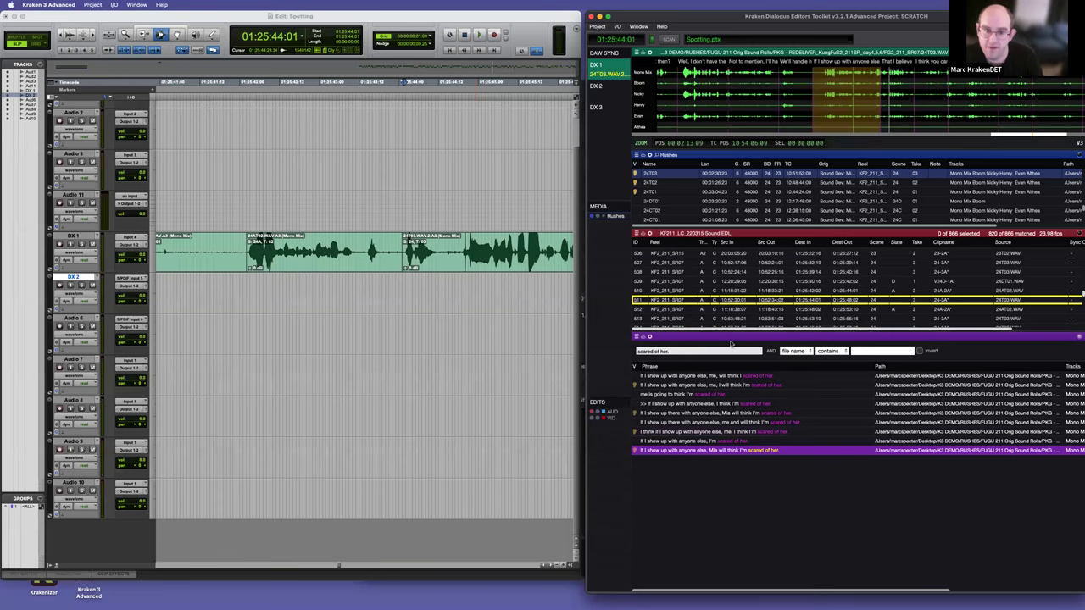
pyautogui.click(796, 351)
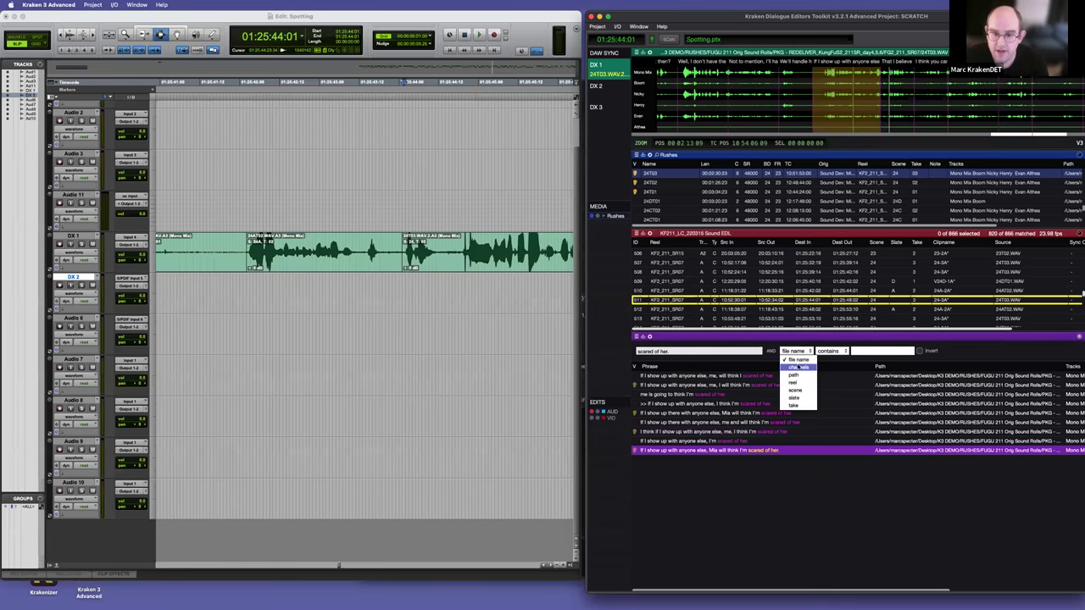
pyautogui.click(687, 452)
pyautogui.moveTo(584, 376); pyautogui.dragTo(462, 377)
# Step: Filter the "scared of her" phrases to files whose channels contain "EVAN"
pyautogui.click(670, 351)
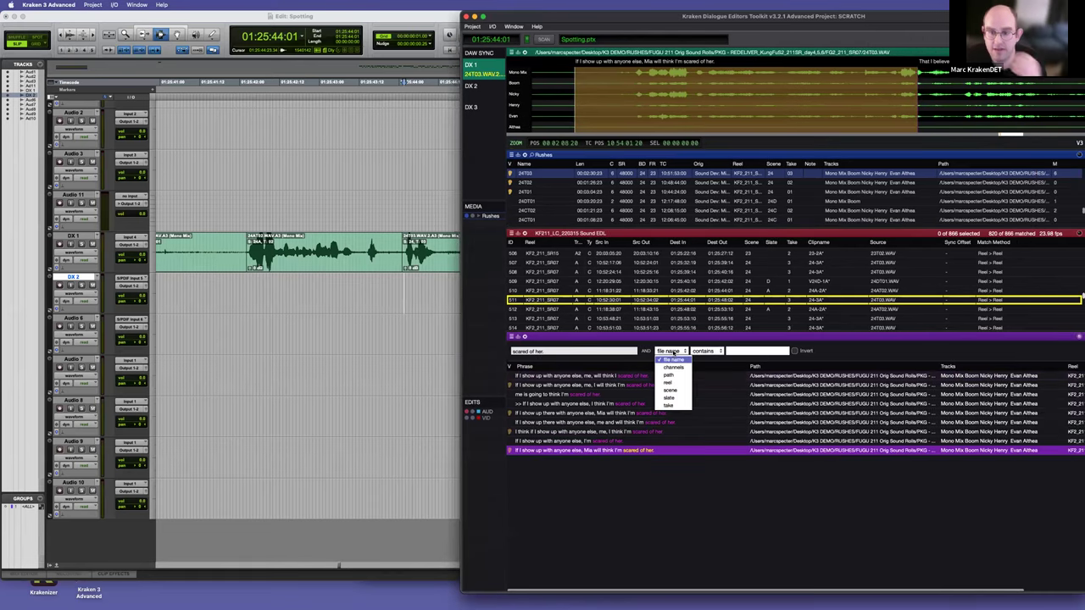
pyautogui.click(673, 367)
pyautogui.click(709, 354)
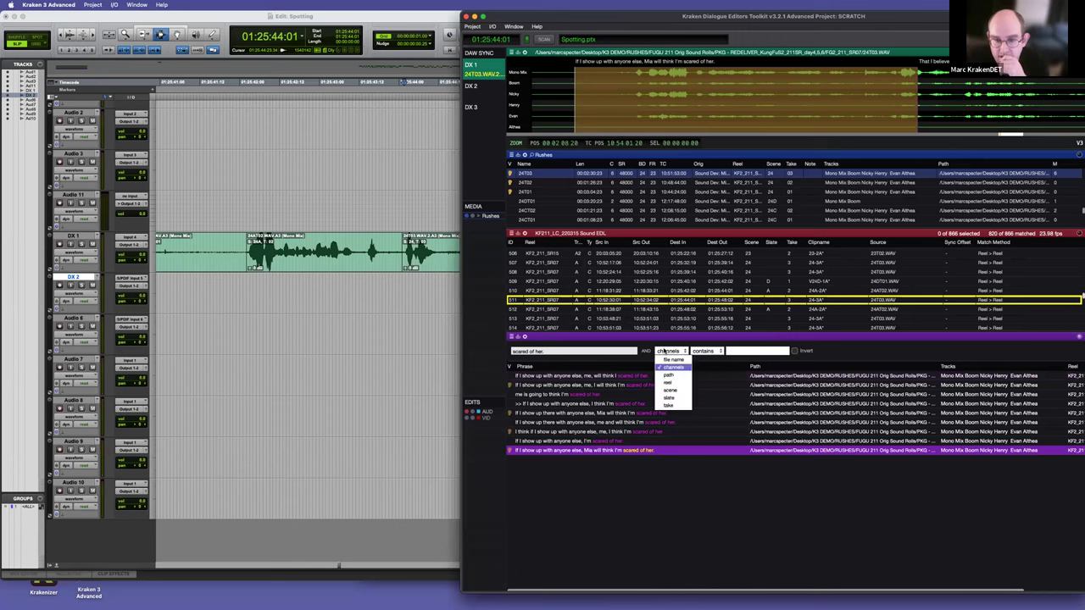
pyautogui.click(739, 350)
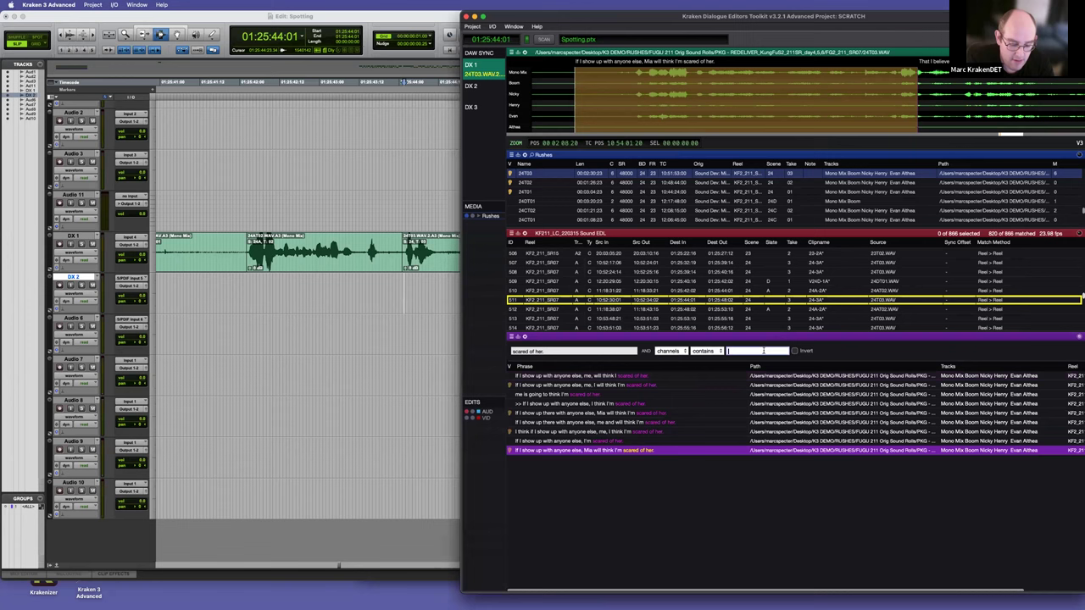
pyautogui.write('EV')
pyautogui.press('BackSpace')
pyautogui.write('E')
pyautogui.press('BackSpace')
pyautogui.press('BackSpace')
pyautogui.press('BackSpace')
pyautogui.write('EVAN')
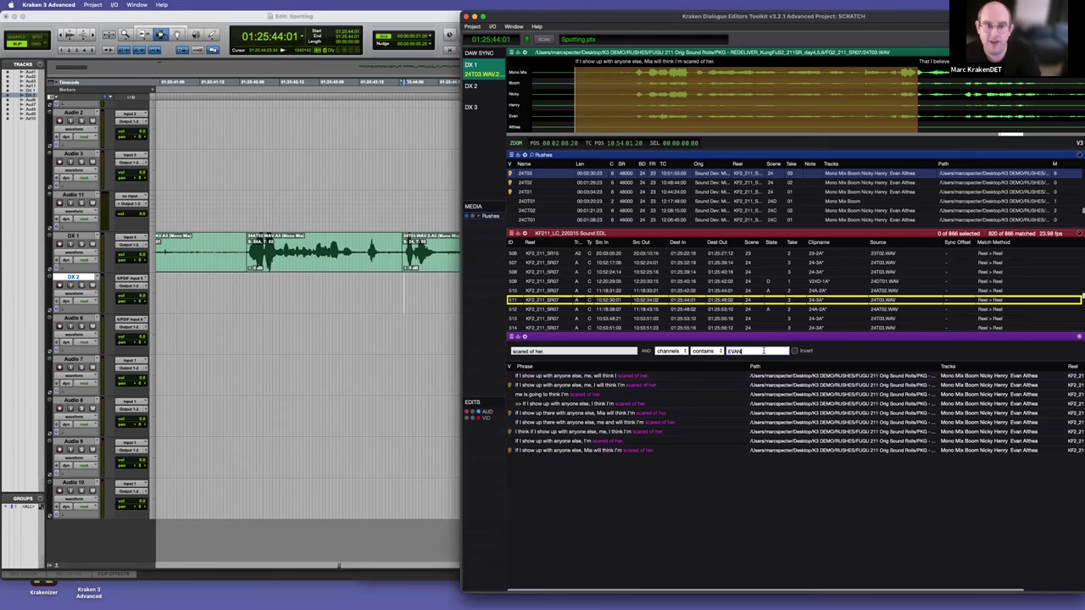
# Step: Switch to Pro Tools, zoom out to see more scenes and place the edit cursor at 01:27:10:21 on DX 2
pyautogui.click(305, 293)
pyautogui.press('r')
pyautogui.press('r')
pyautogui.hscroll(2, 403, 310)
pyautogui.click(478, 291)
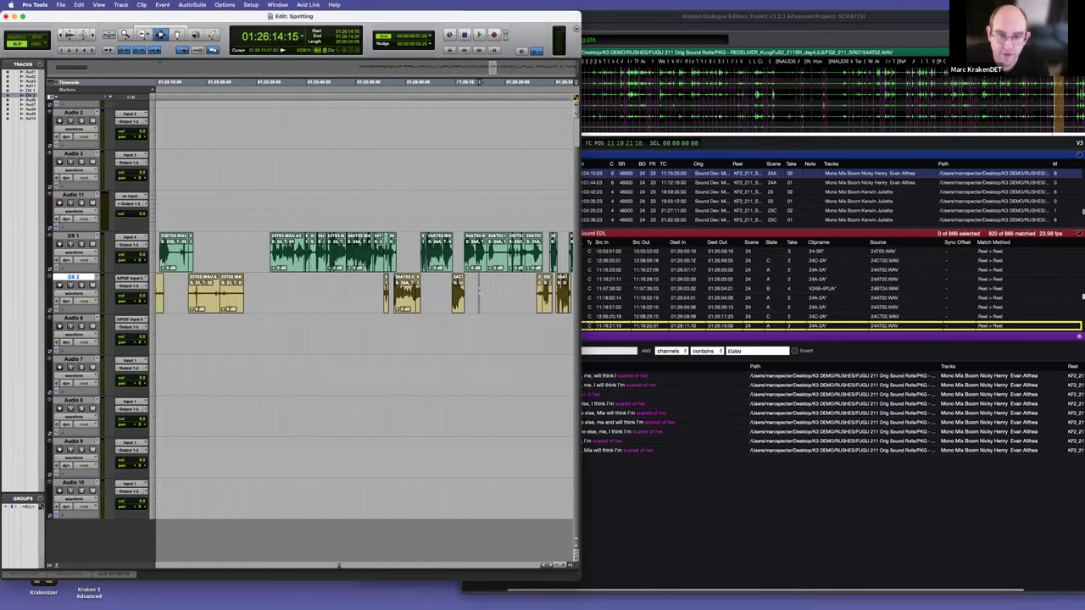
pyautogui.click(501, 291)
pyautogui.hscroll(3, 502, 292)
pyautogui.click(452, 292)
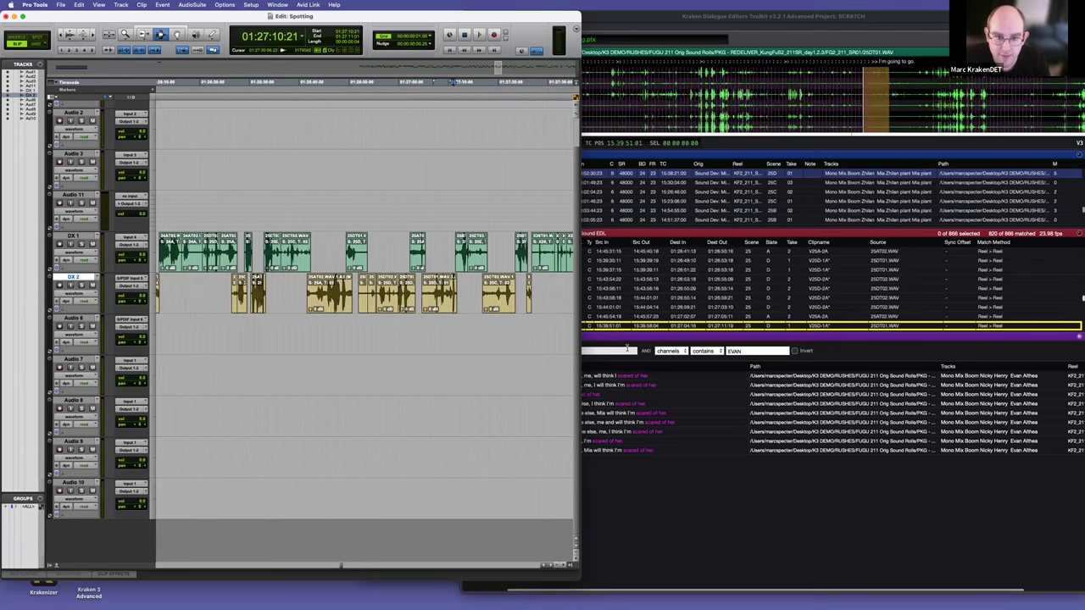
# Step: Search the transcripts in Kraken for "helic" with the EVAN channel filter applied
pyautogui.click(627, 347)
pyautogui.press('super+a')
pyautogui.write('hel')
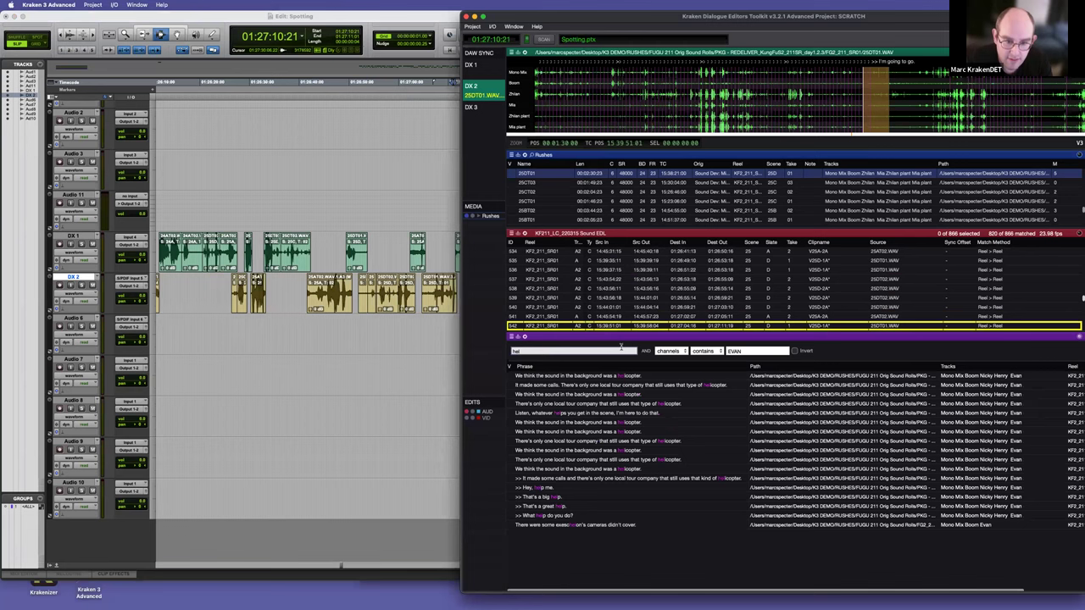
pyautogui.write('lic')
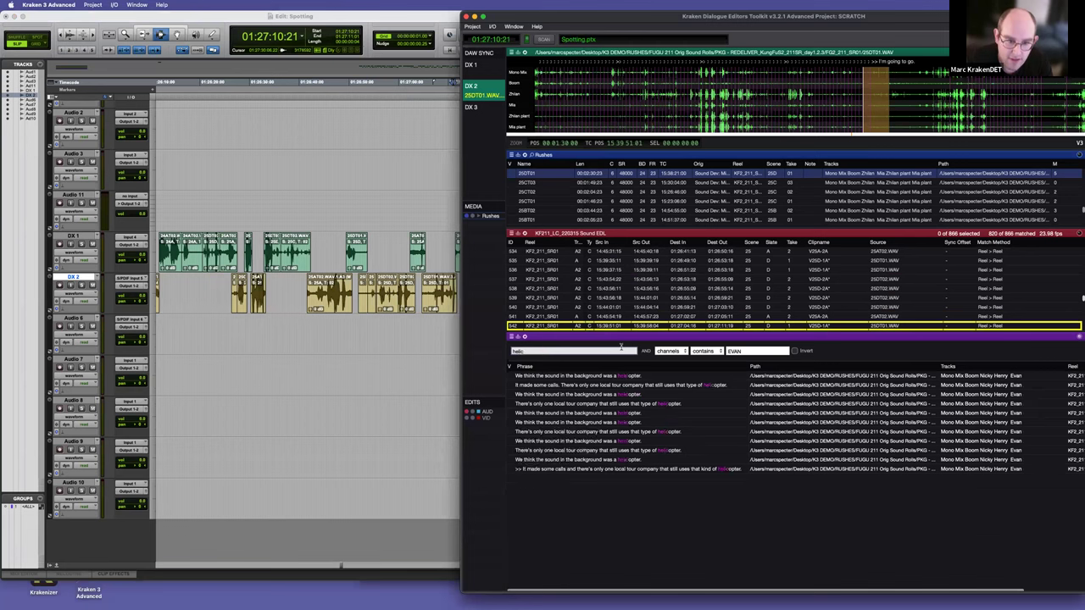
# Step: Clear the channel filter text, extend the transcript search to "helicopter" and load the matching phrase in 6ET02.WAV
pyautogui.doubleClick(526, 350)
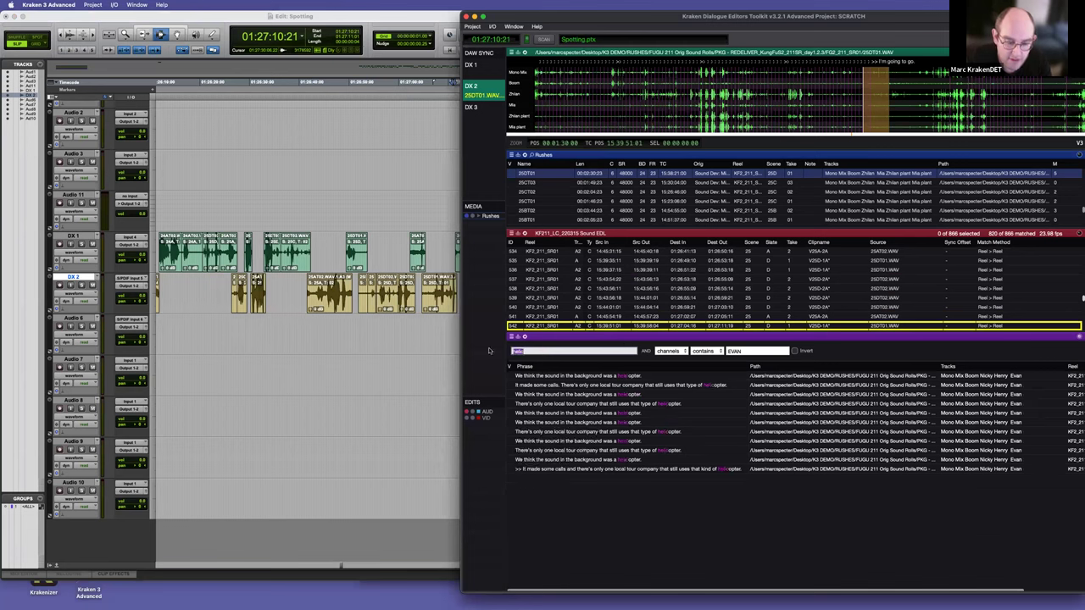
pyautogui.doubleClick(741, 351)
pyautogui.write('j')
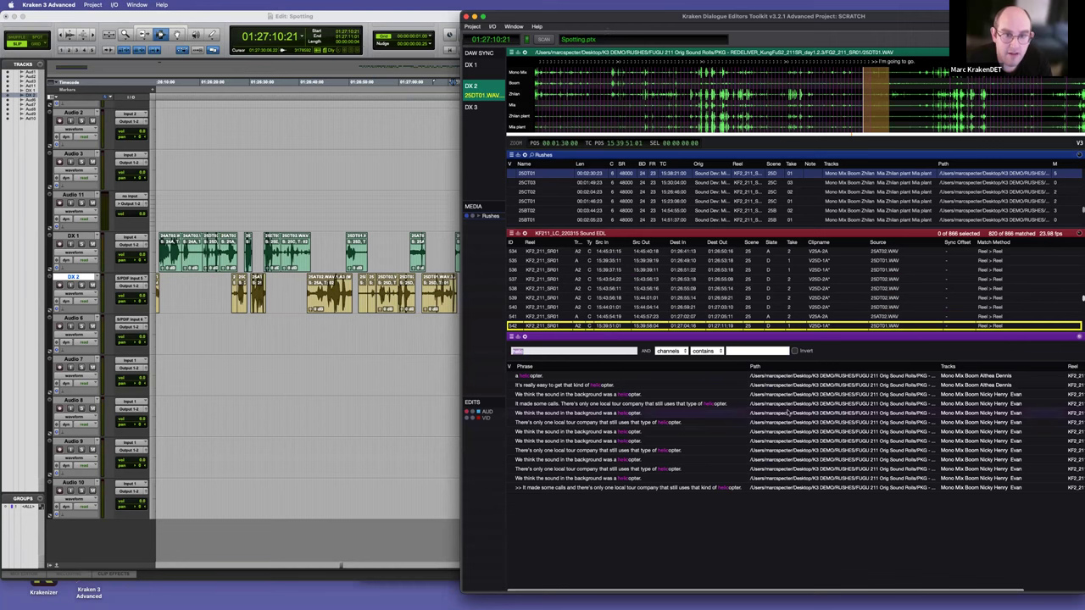
pyautogui.click(568, 354)
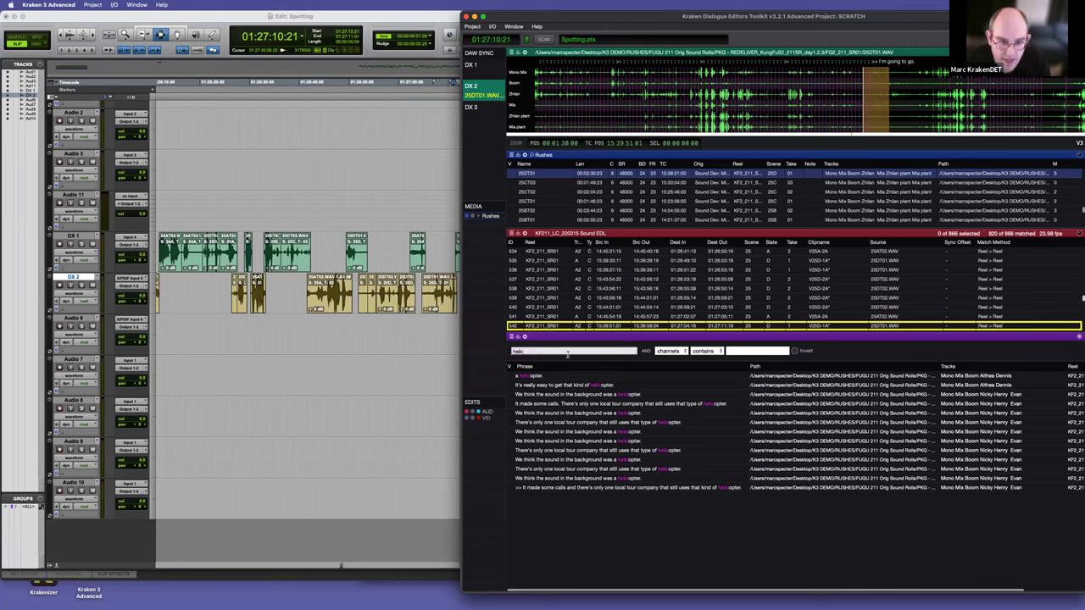
pyautogui.write('opter')
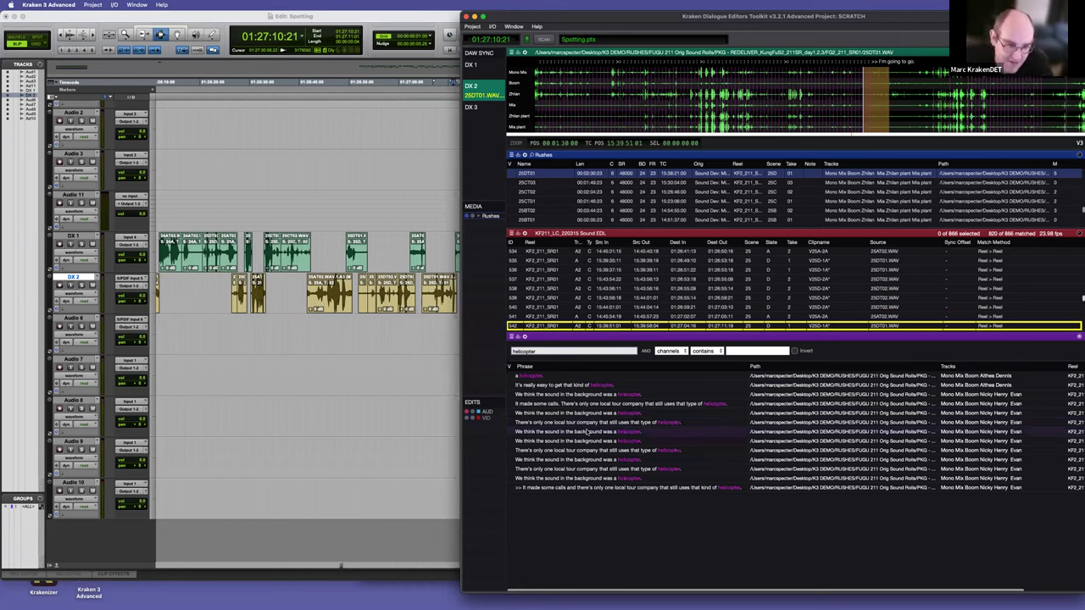
pyautogui.click(611, 439)
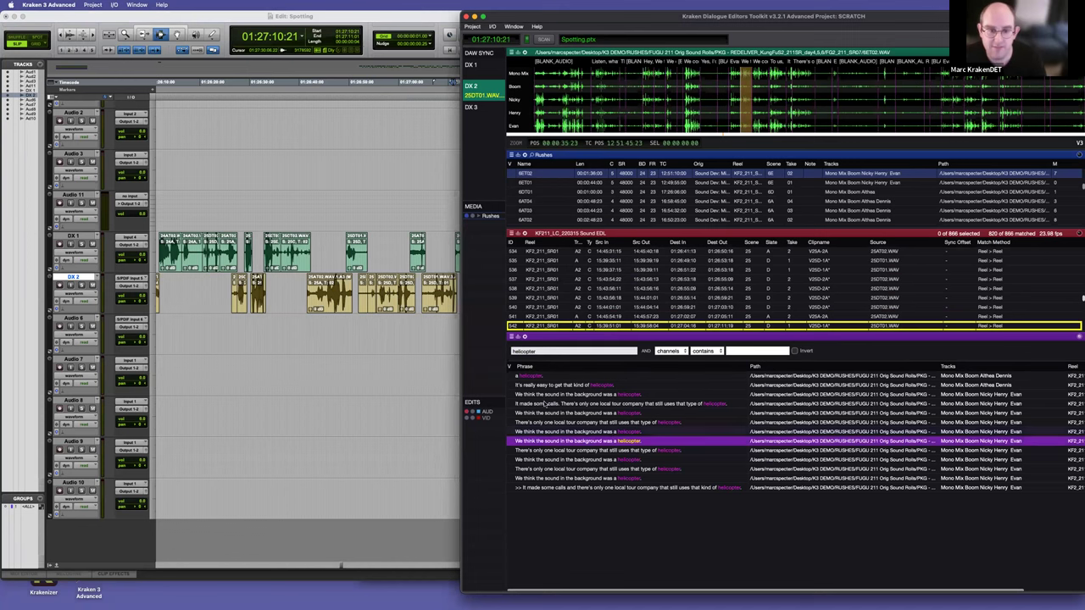
# Step: Place the Pro Tools edit cursor at 01:27:30:20 on Audio 6 and zoom out to see many more dialogue clips
pyautogui.click(419, 336)
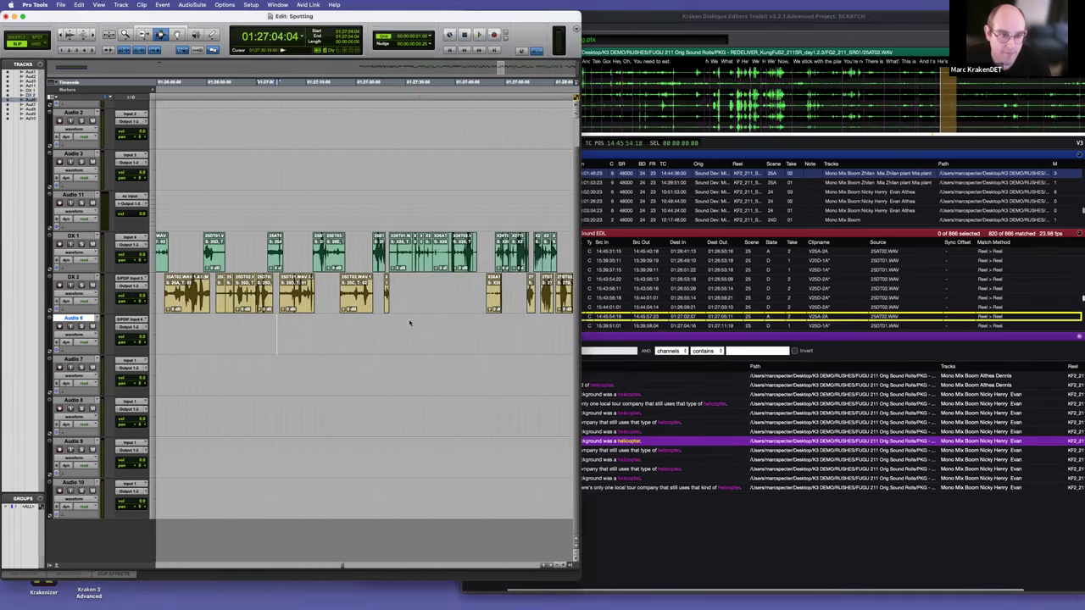
pyautogui.press('r')
pyautogui.hscroll(1, 432, 337)
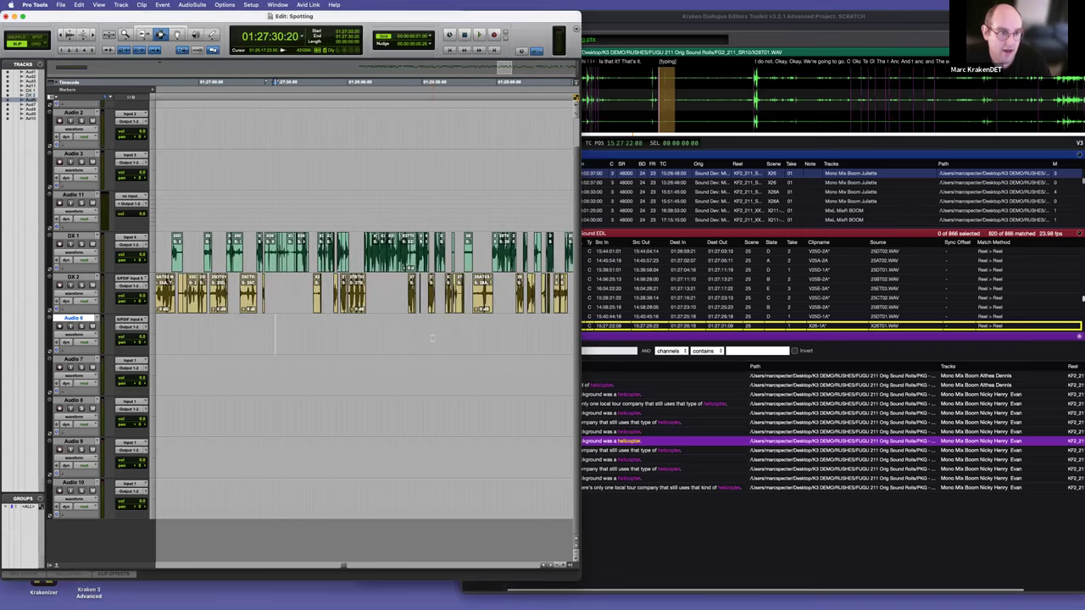
pyautogui.press('r')
pyautogui.press('r')
pyautogui.press('r')
pyautogui.hscroll(1, 433, 336)
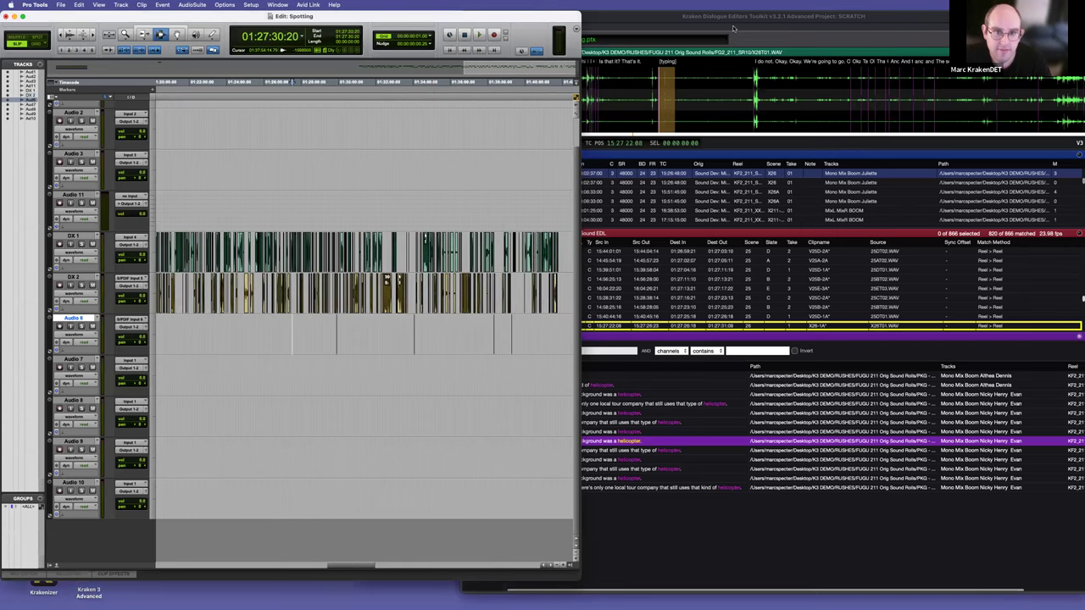
# Step: Place the edit cursor at 01:28:04:00 on DX 2 and zoom out to show the entire conformed timeline
pyautogui.click(640, 20)
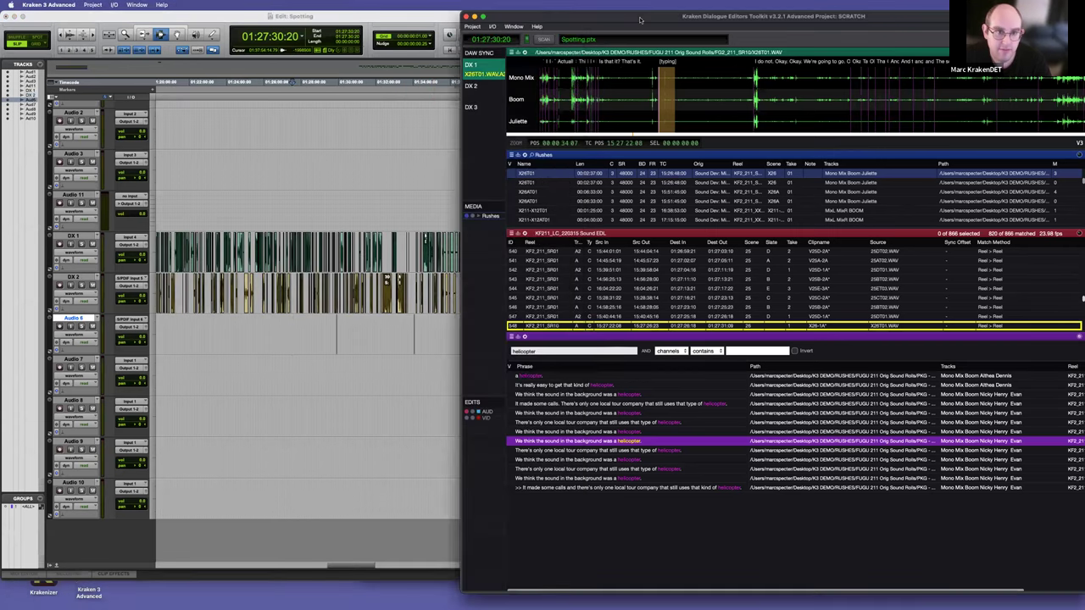
pyautogui.click(302, 312)
pyautogui.press('r')
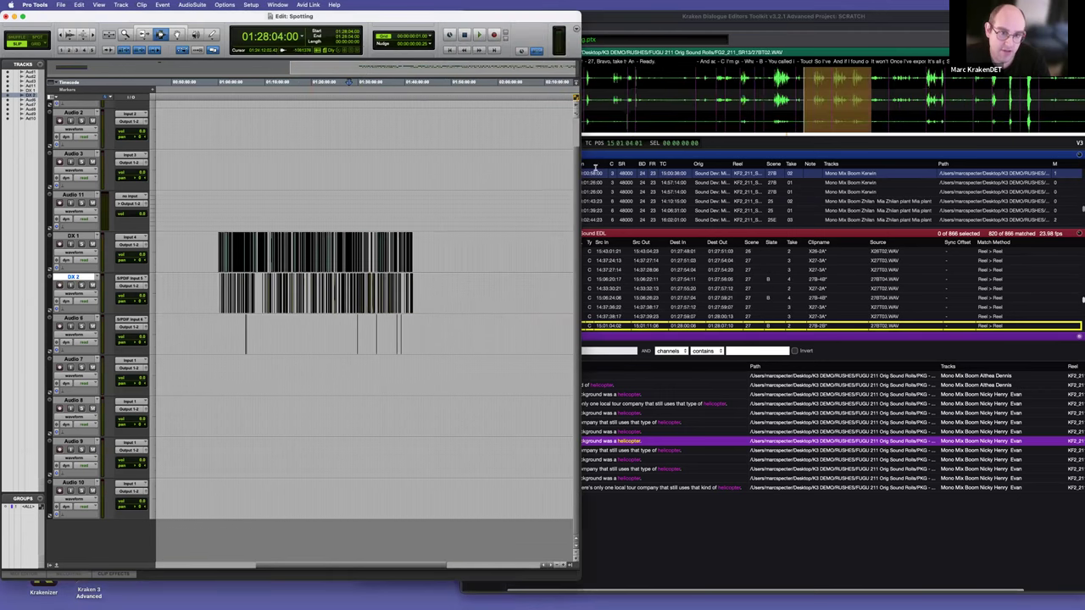
# Step: Arrange the Kraken and Pro Tools windows side by side without overlap, and place the edit cursor at 01:32:06:19 on DX 2
pyautogui.click(688, 18)
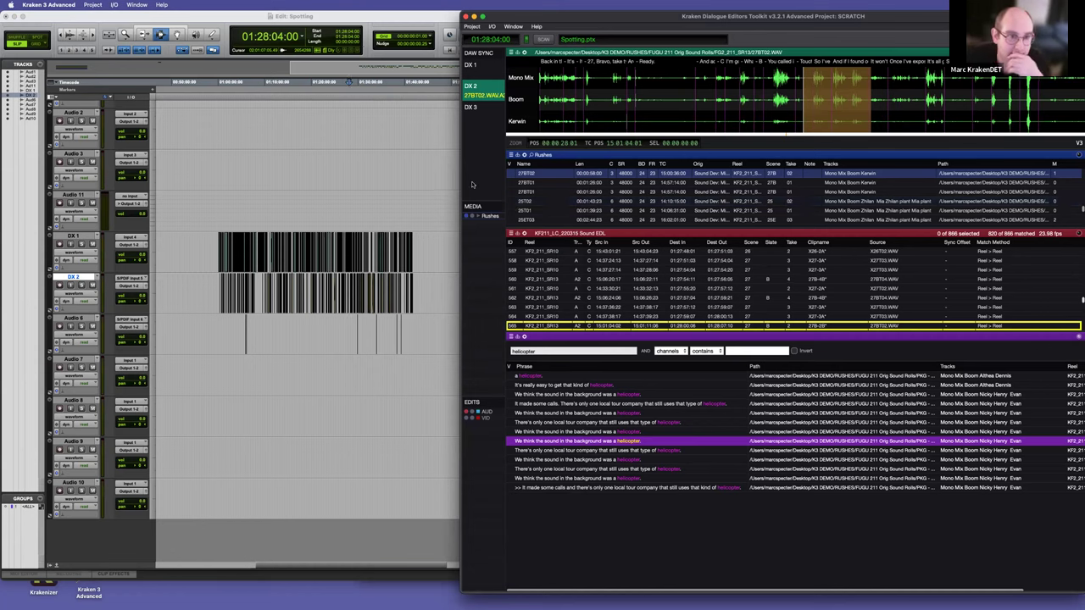
pyautogui.moveTo(458, 169); pyautogui.dragTo(581, 163)
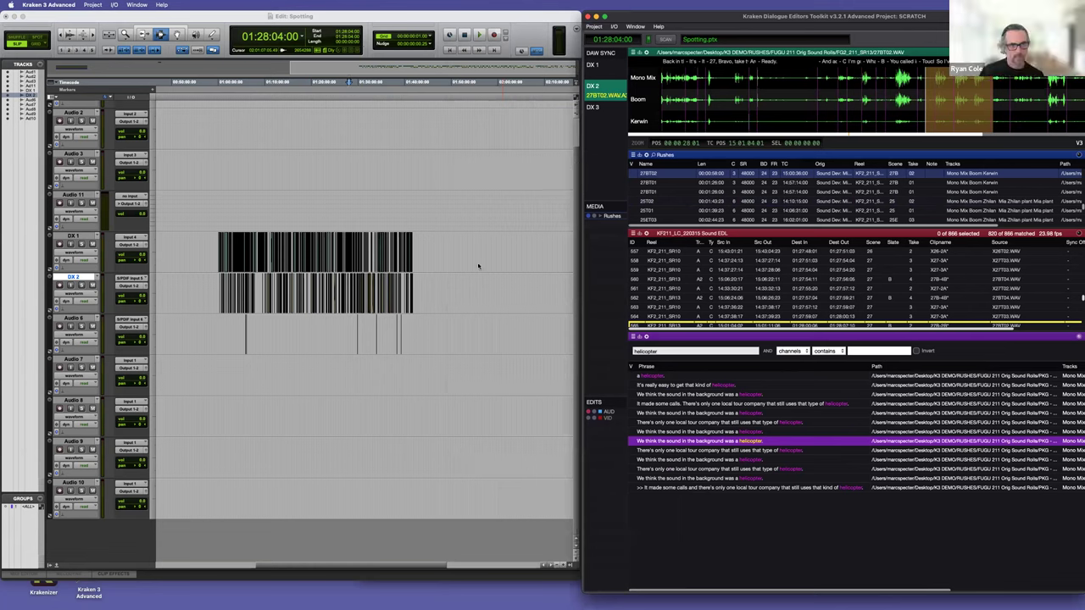
pyautogui.click(364, 312)
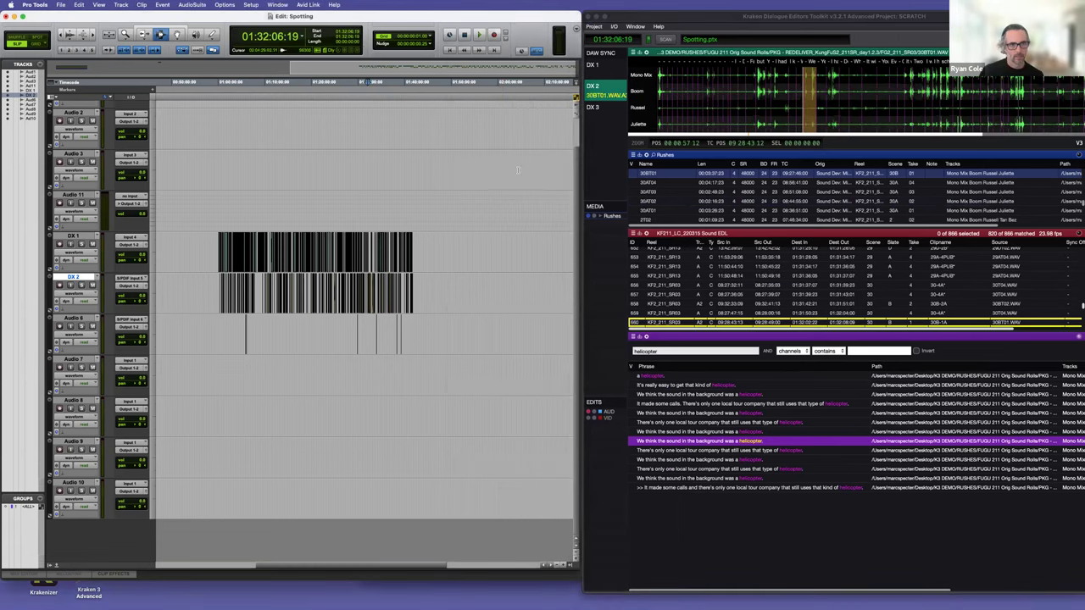
pyautogui.moveTo(580, 168); pyautogui.dragTo(512, 168)
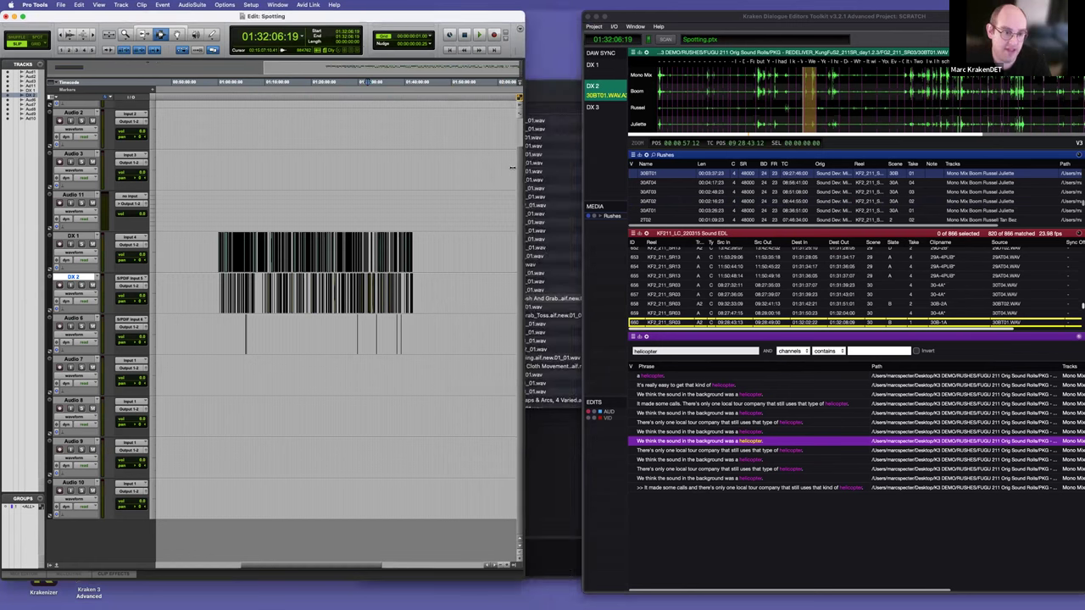
pyautogui.click(582, 188)
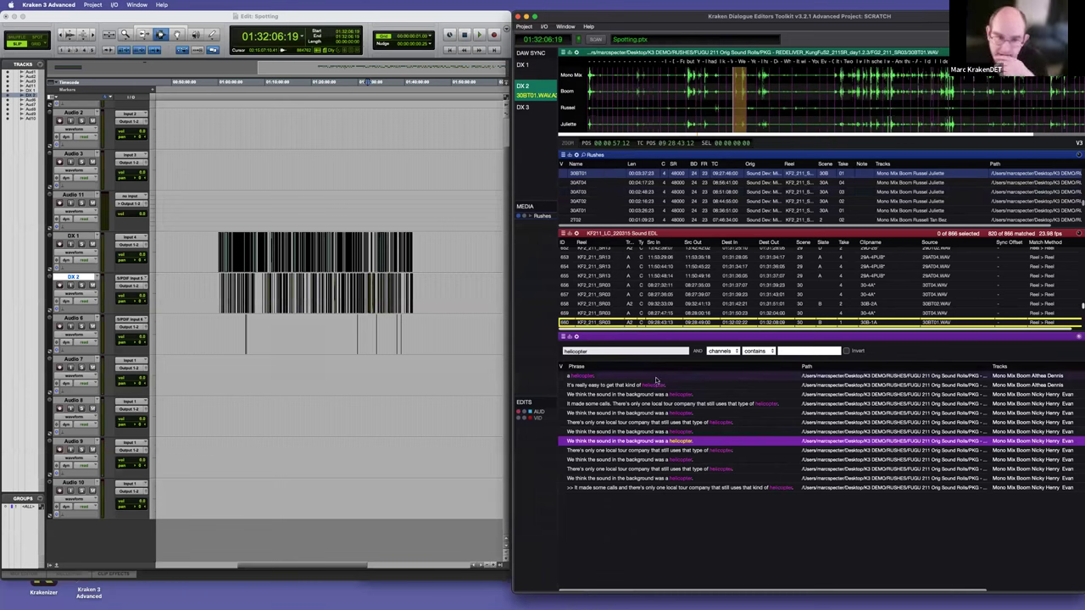
# Step: Clear the "helicopter" search, try the bracketed term "[br", and search the transcripts for "breath" instead
pyautogui.doubleClick(605, 351)
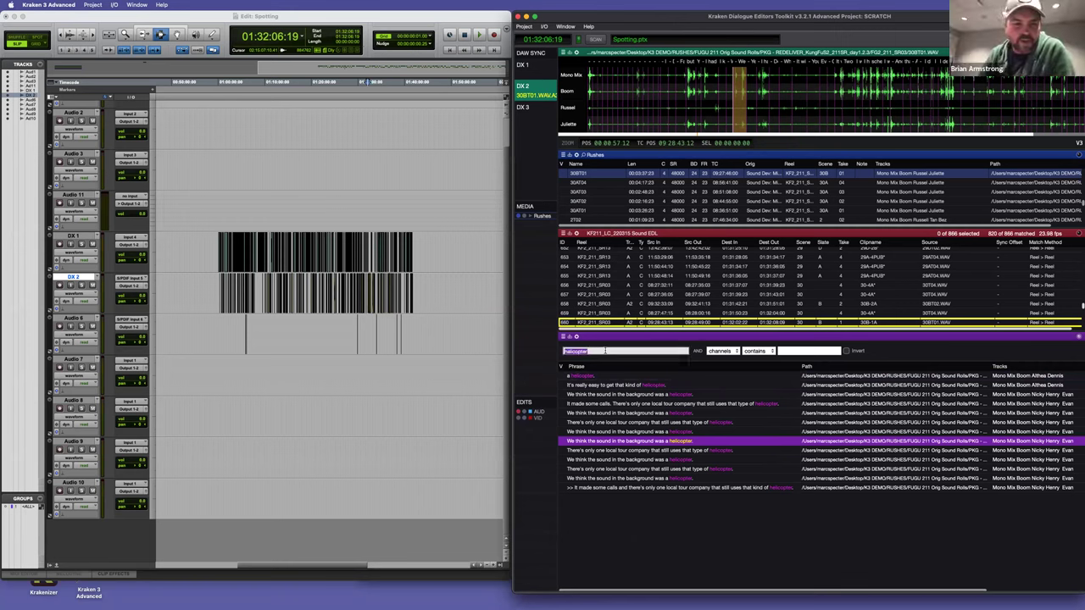
pyautogui.press('BackSpace')
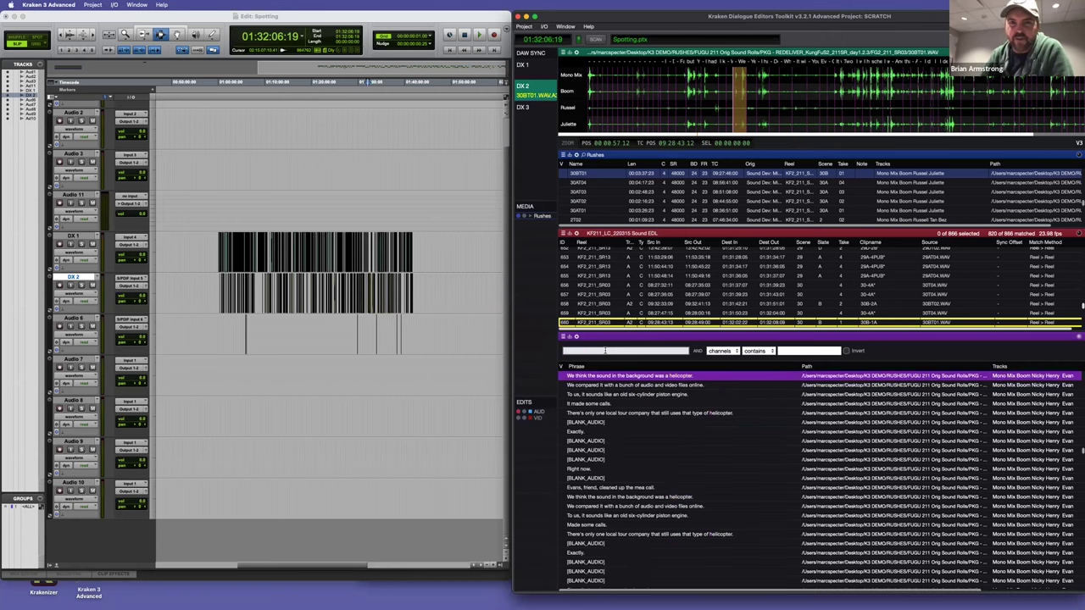
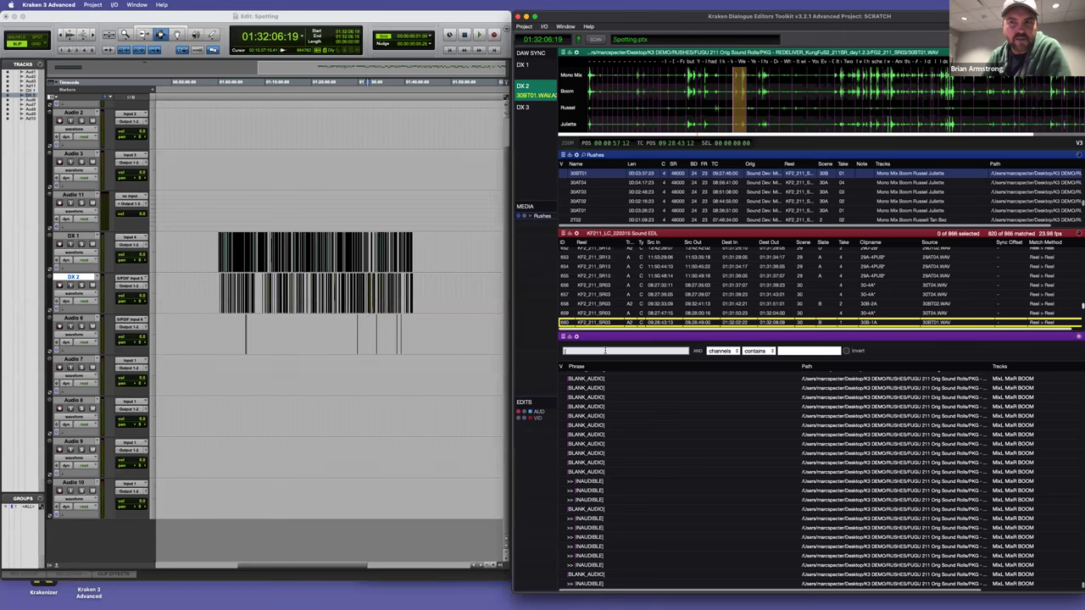
pyautogui.write('br')
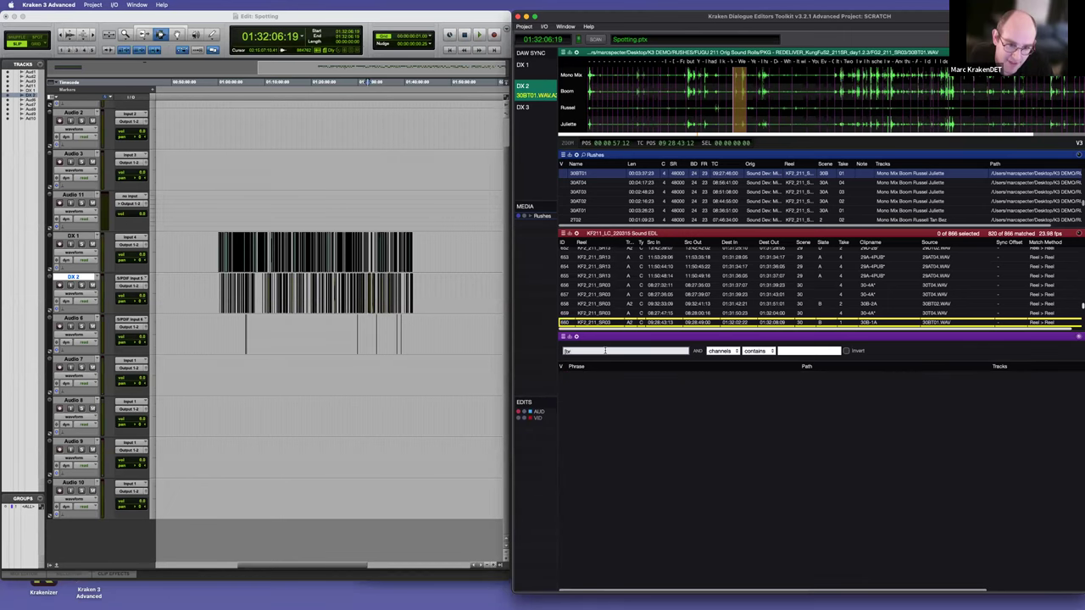
pyautogui.press('BackSpace')
pyautogui.press('BackSpace')
pyautogui.press('BackSpace')
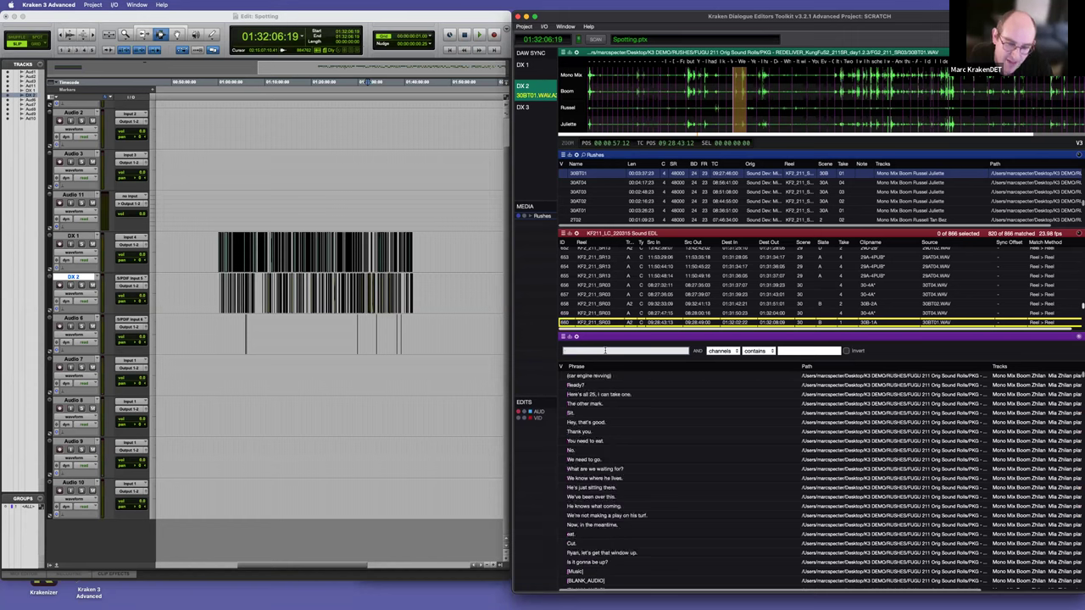
pyautogui.write('brea')
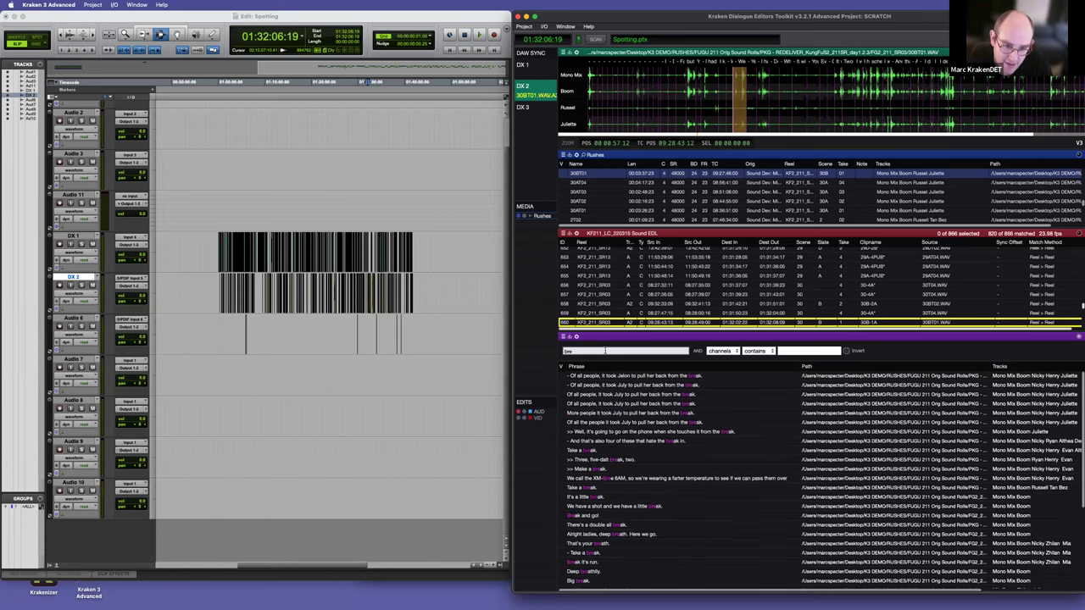
pyautogui.write('th')
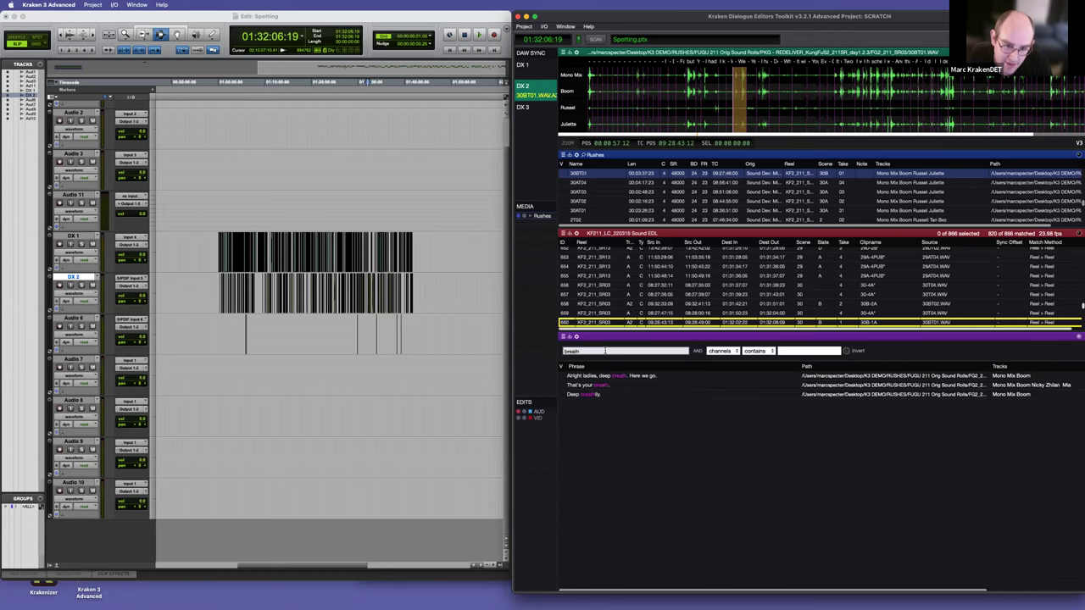
# Step: Replace the transcript search with "[sigh]" and broaden it to "[sigh" without the closing bracket
pyautogui.press('BackSpace')
pyautogui.press('BackSpace')
pyautogui.press('BackSpace')
pyautogui.press('BackSpace')
pyautogui.press('BackSpace')
pyautogui.press('BackSpace')
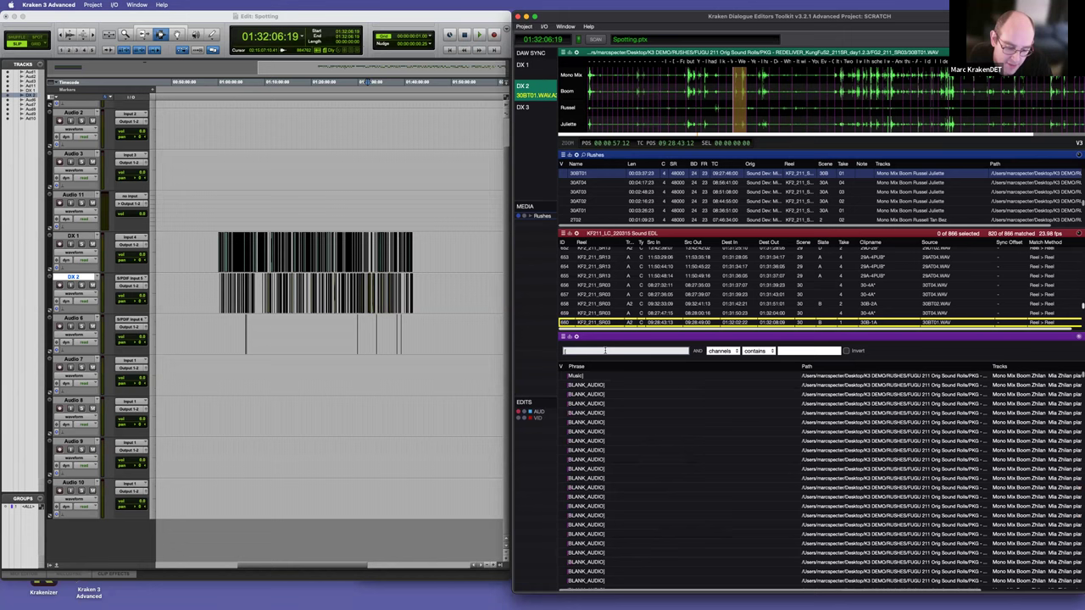
pyautogui.write('[sigh]')
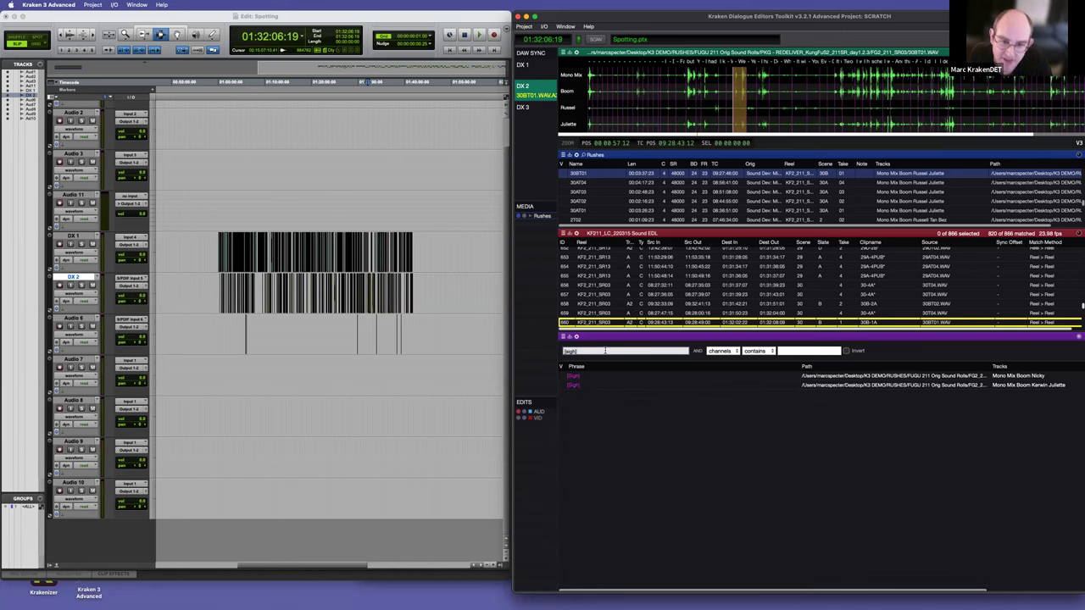
pyautogui.press('BackSpace')
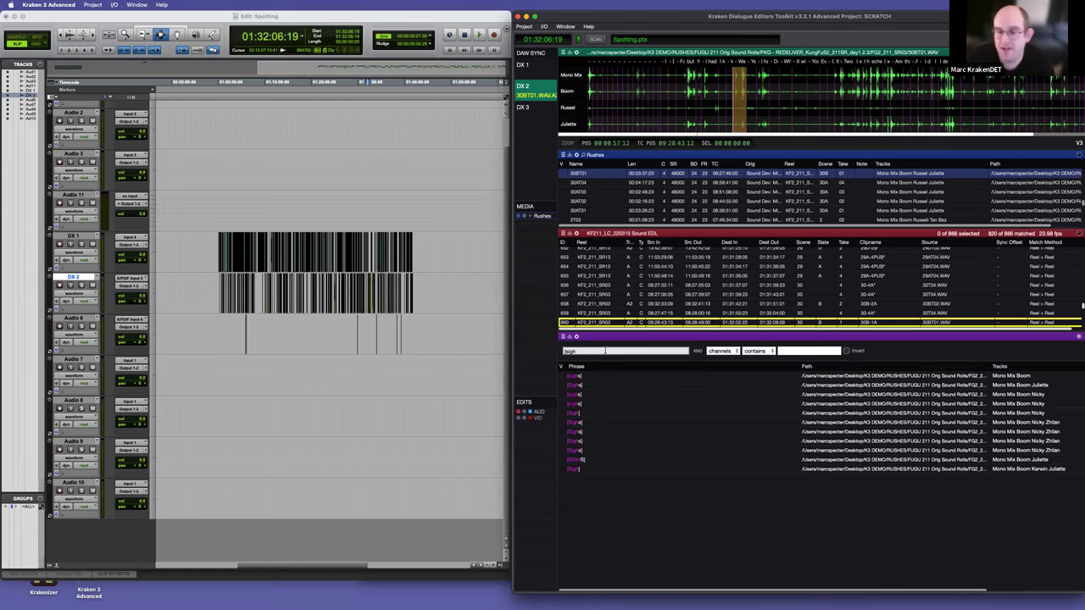
# Step: In Pro Tools, place the edit cursor at 01:33:17:17 on DX 2 and zoom in to the individual dialogue clips
pyautogui.scroll(2, 368, 296)
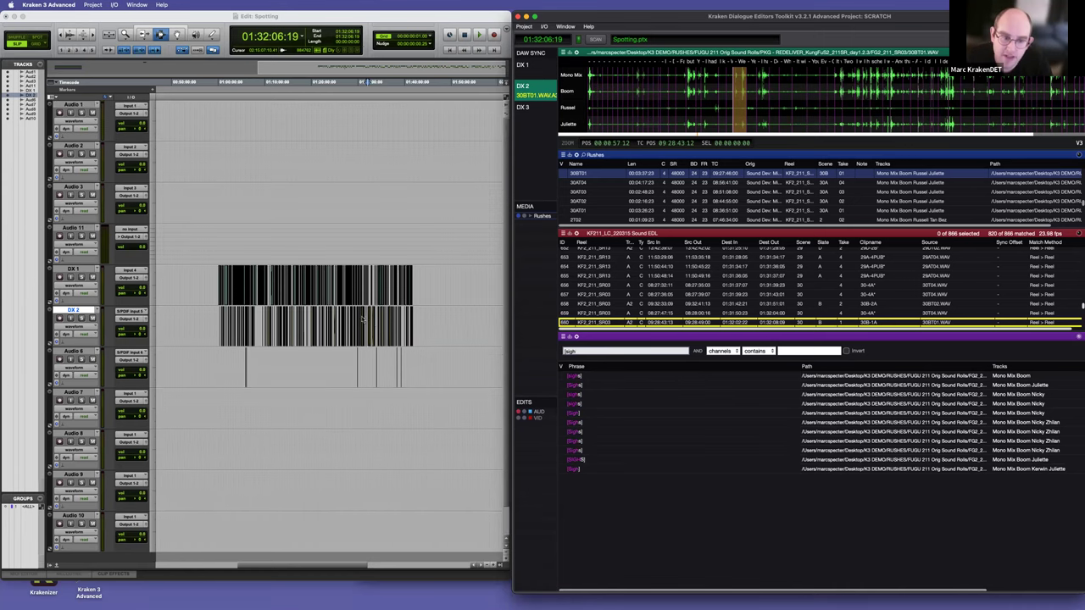
pyautogui.click(372, 328)
pyautogui.press('t')
pyautogui.press('t')
pyautogui.press('t')
pyautogui.press('t')
pyautogui.press('t')
pyautogui.press('t')
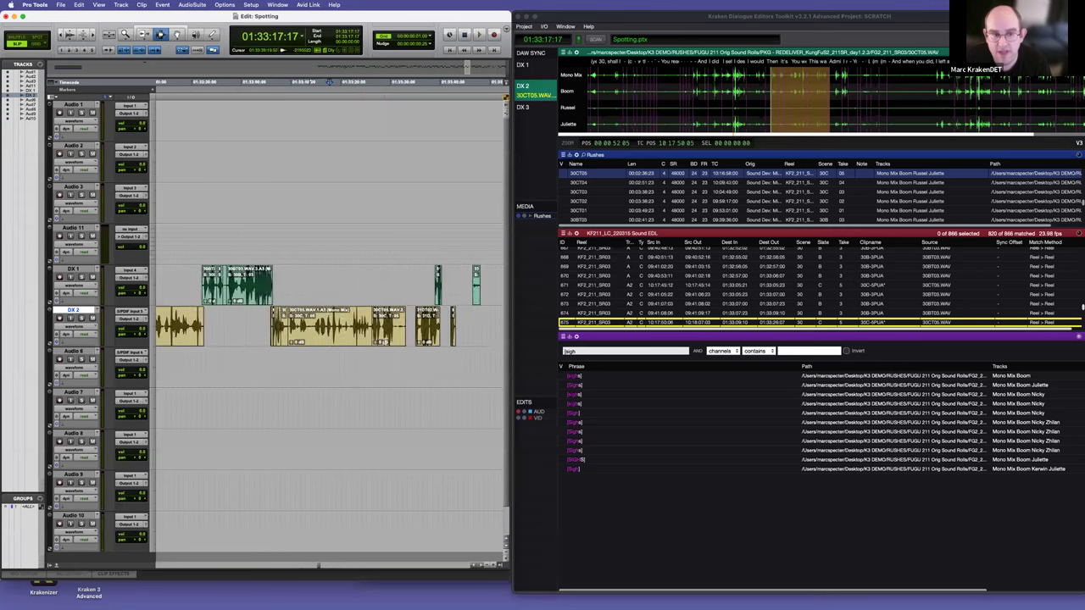
# Step: In Kraken, audition the sigh matches in X26AT01.WAV, 33T02.WAV and 40BT03.WAV
pyautogui.click(591, 385)
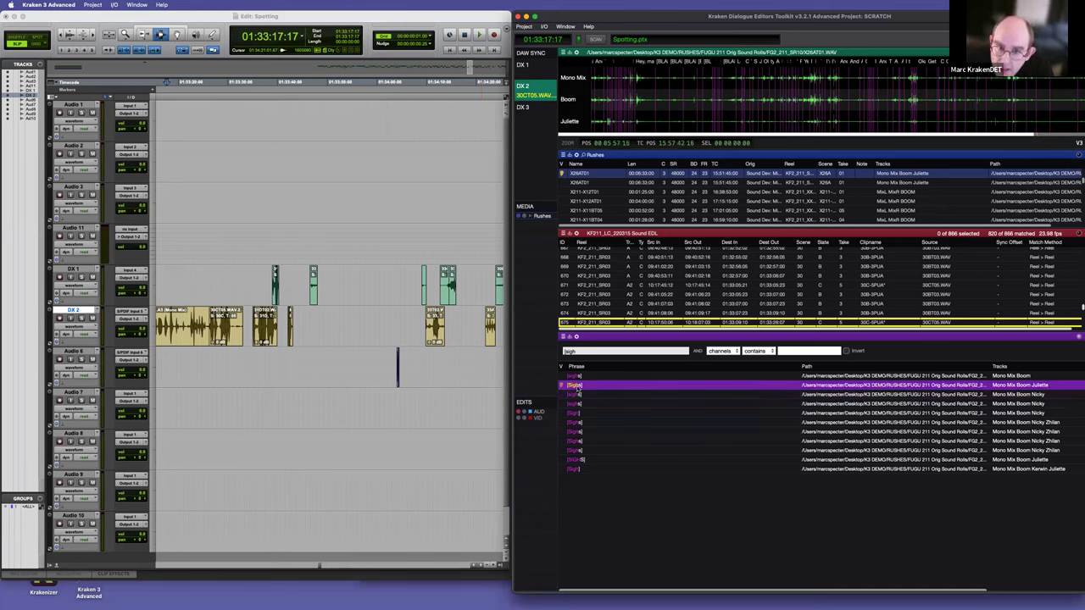
pyautogui.click(578, 395)
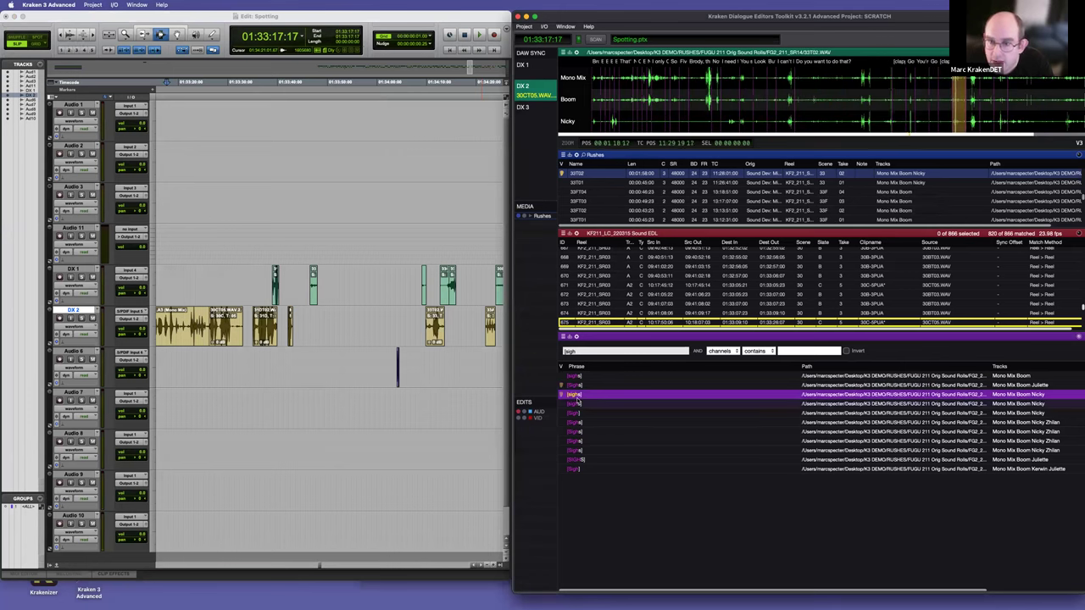
pyautogui.click(581, 404)
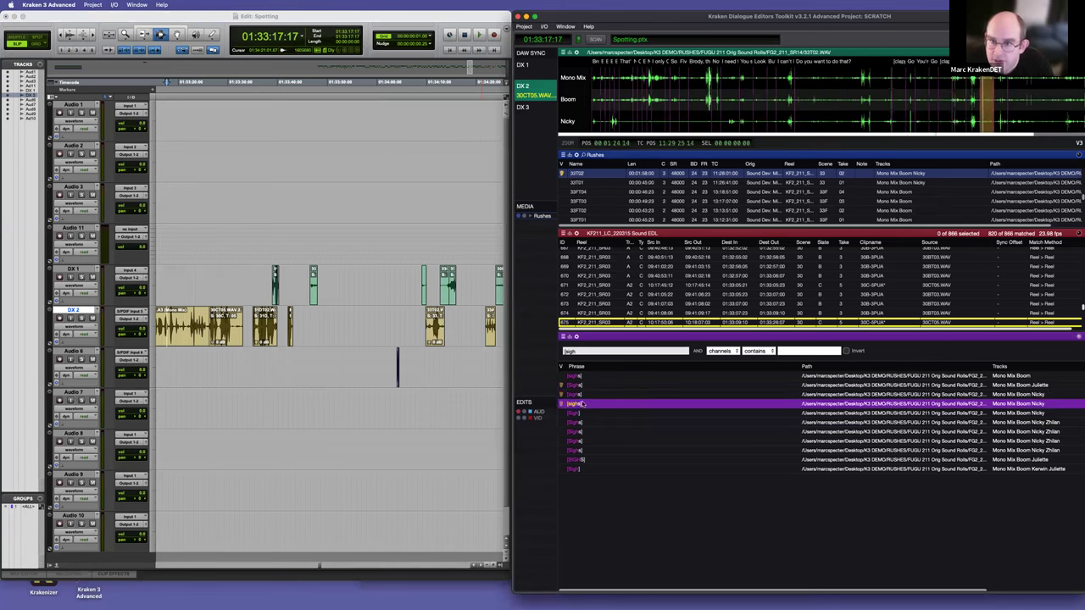
pyautogui.click(593, 422)
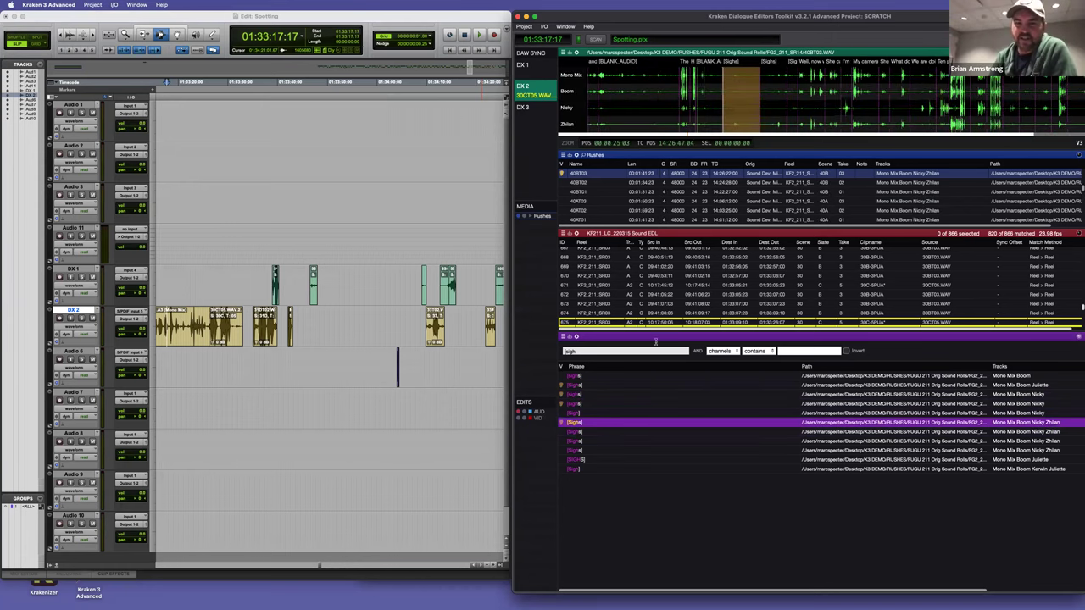
# Step: Search the transcripts for "[laugh" and audition the matches in 24CT02.WAV, 2AT02.WAV and 31BT01.WAV
pyautogui.doubleClick(569, 351)
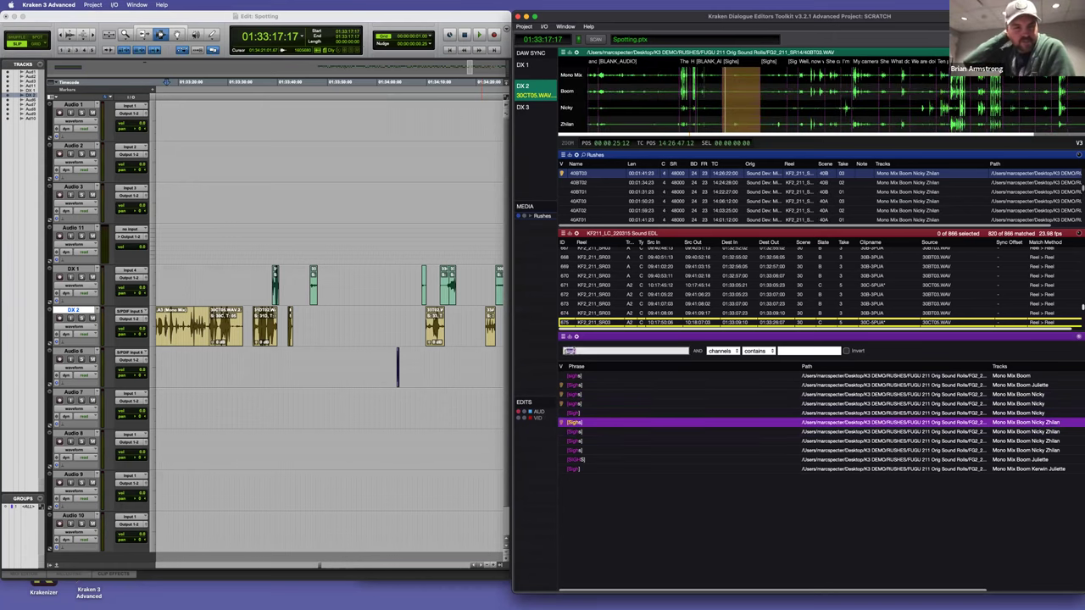
pyautogui.write('laugh')
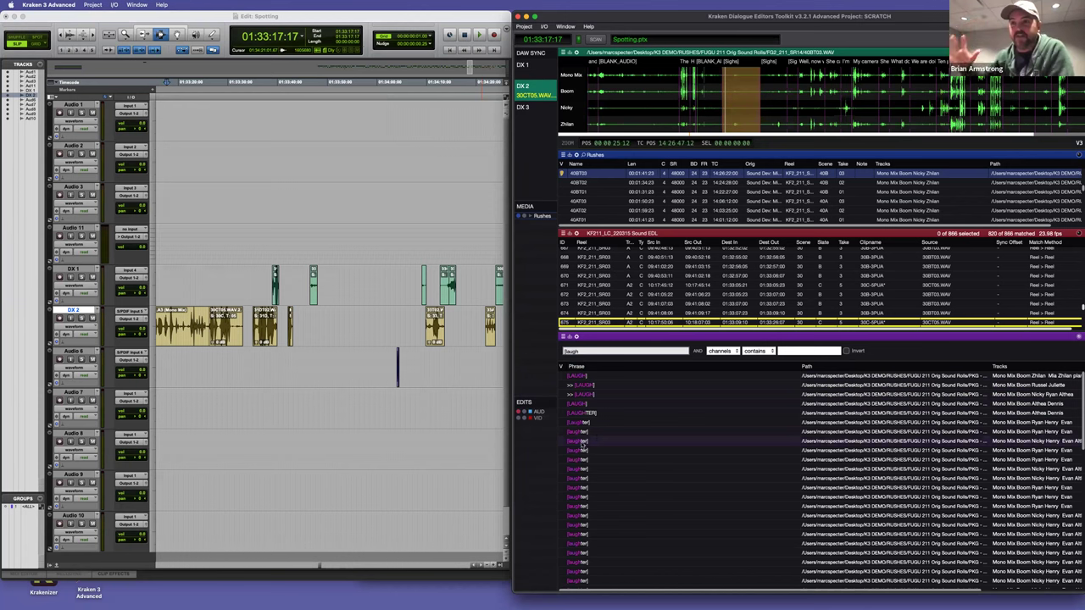
pyautogui.click(583, 468)
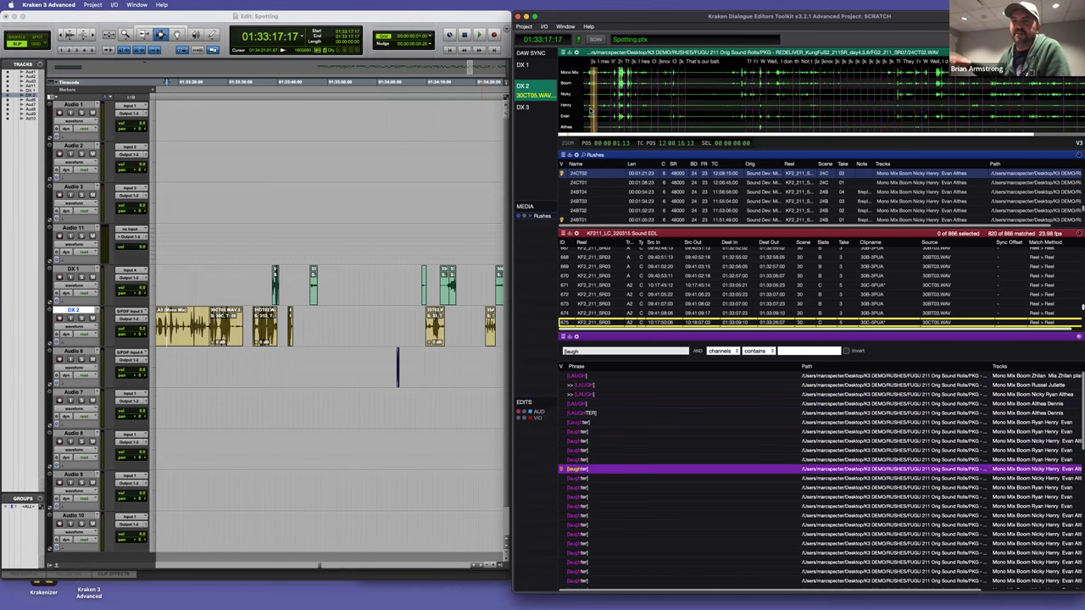
pyautogui.scroll(-5, 639, 465)
pyautogui.click(596, 476)
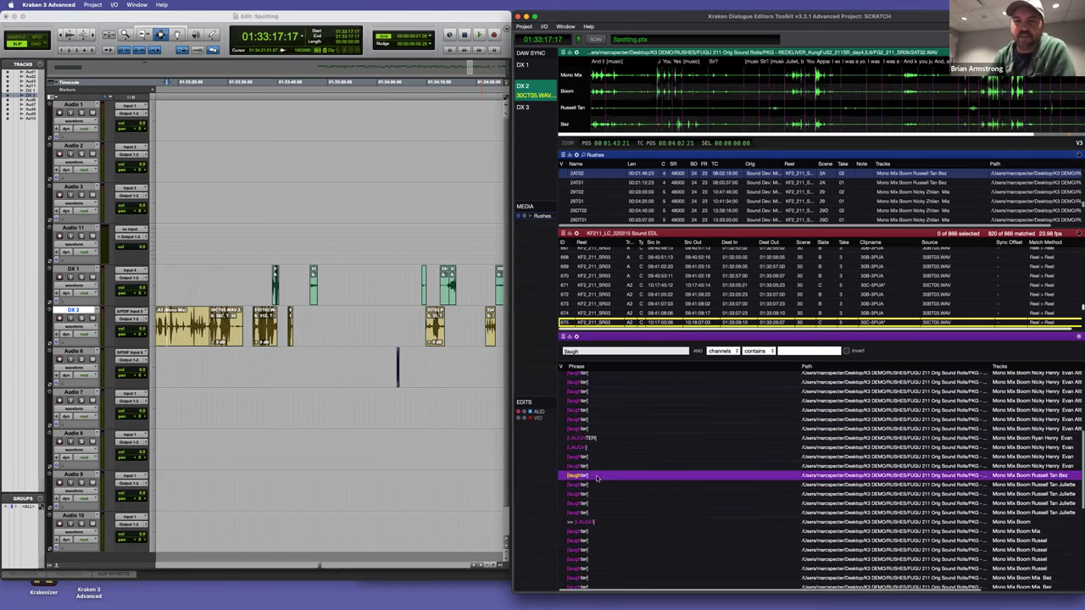
pyautogui.scroll(-4, 602, 462)
pyautogui.click(608, 437)
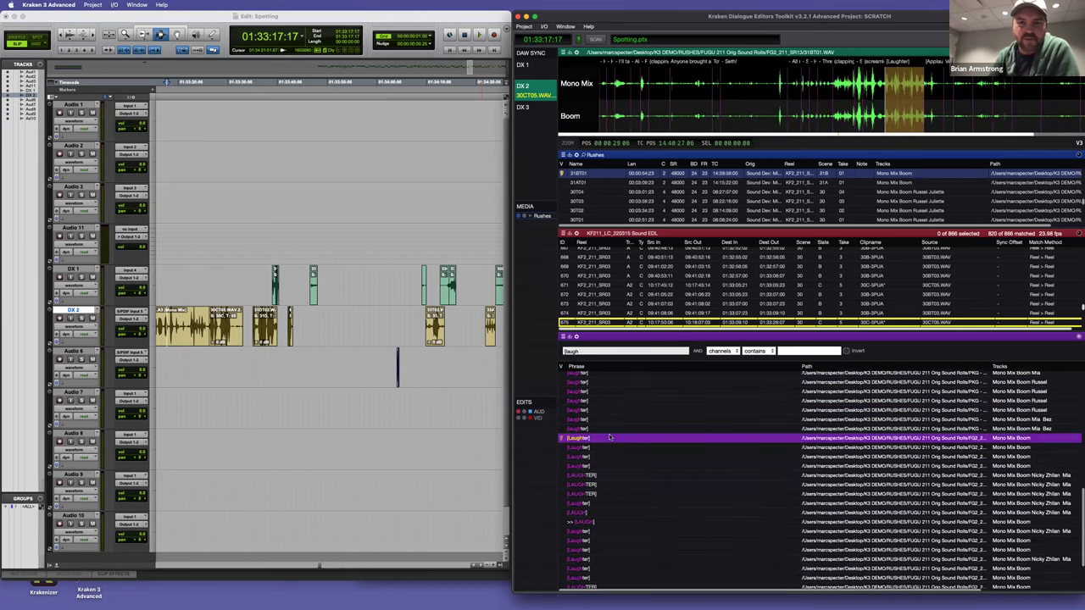
# Step: Audition further laughter matches in 31CT01.WAV and 33ET02.WAV
pyautogui.scroll(-2, 615, 474)
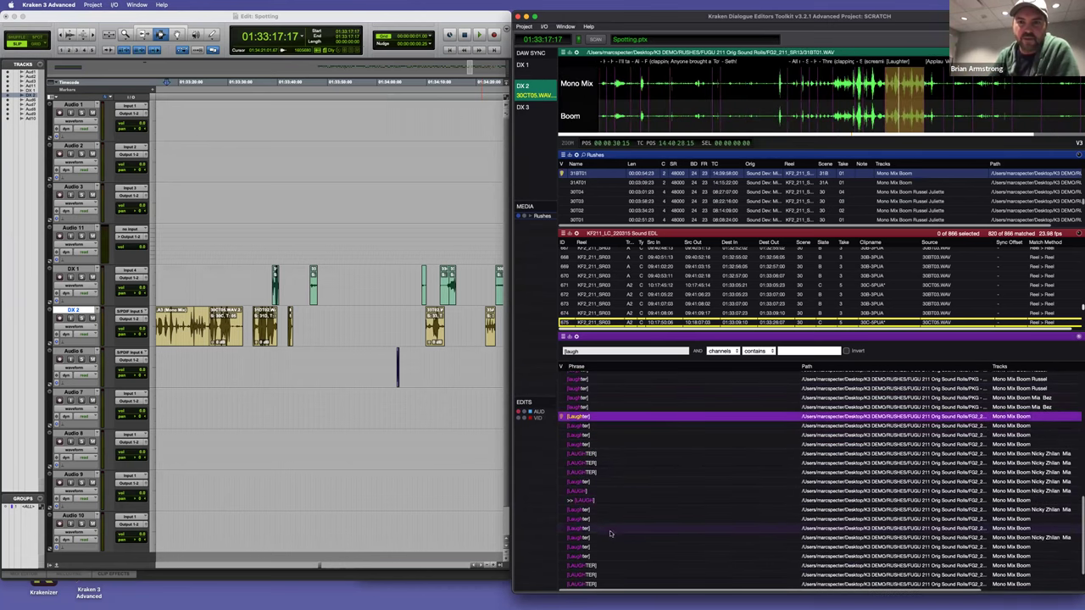
pyautogui.click(608, 519)
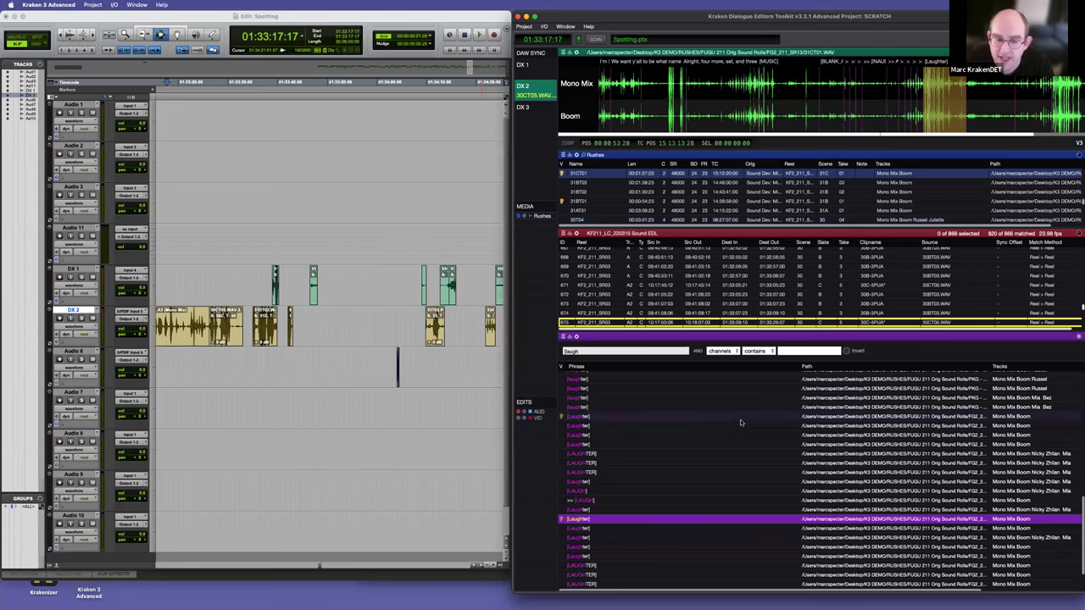
pyautogui.scroll(-4, 729, 432)
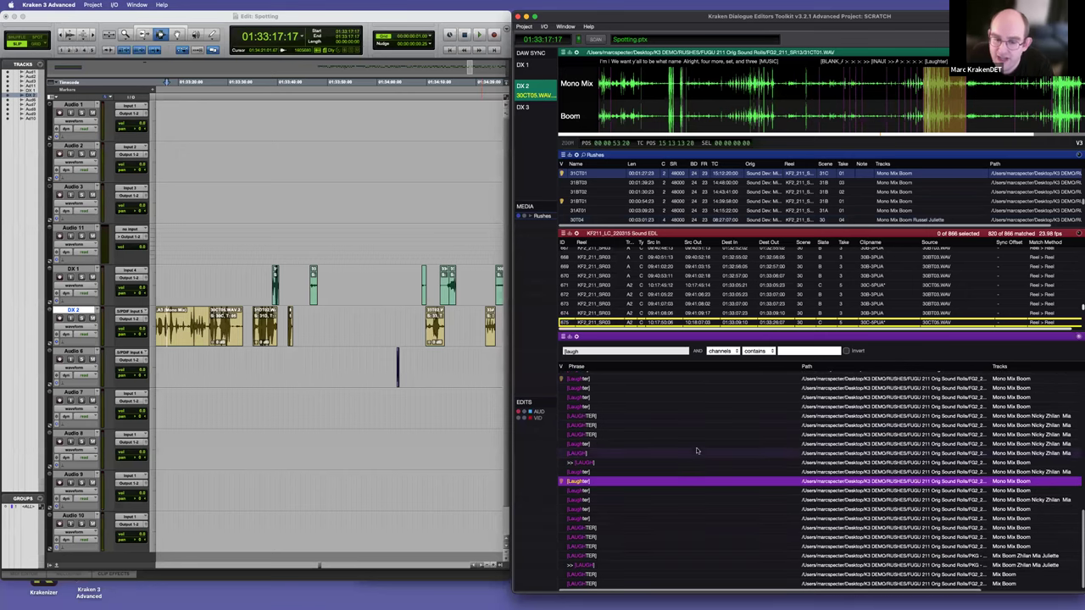
pyautogui.click(629, 538)
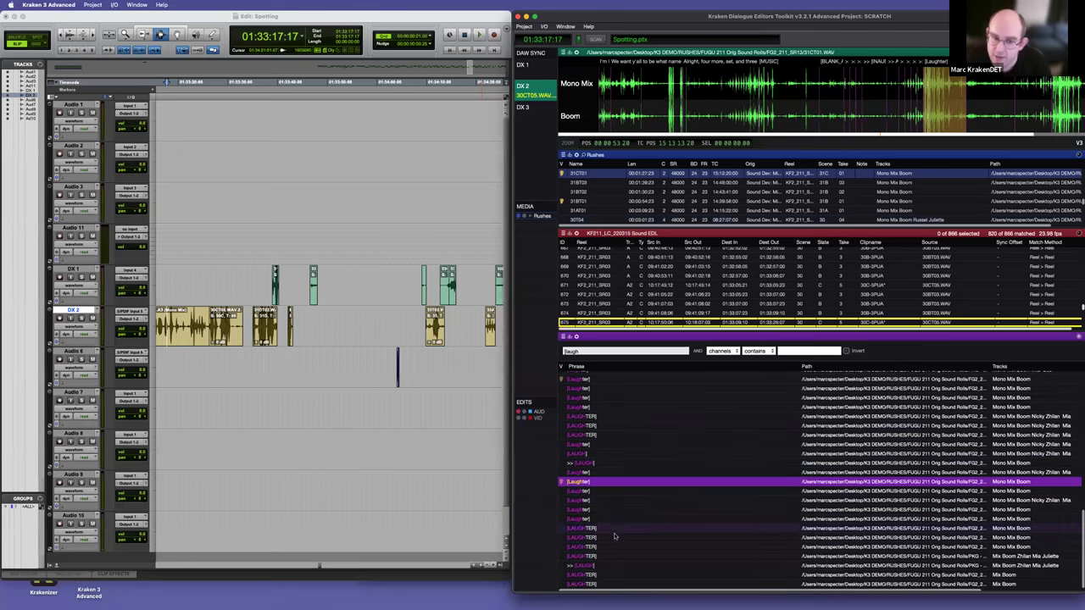
pyautogui.scroll(1, 657, 479)
pyautogui.scroll(4, 663, 453)
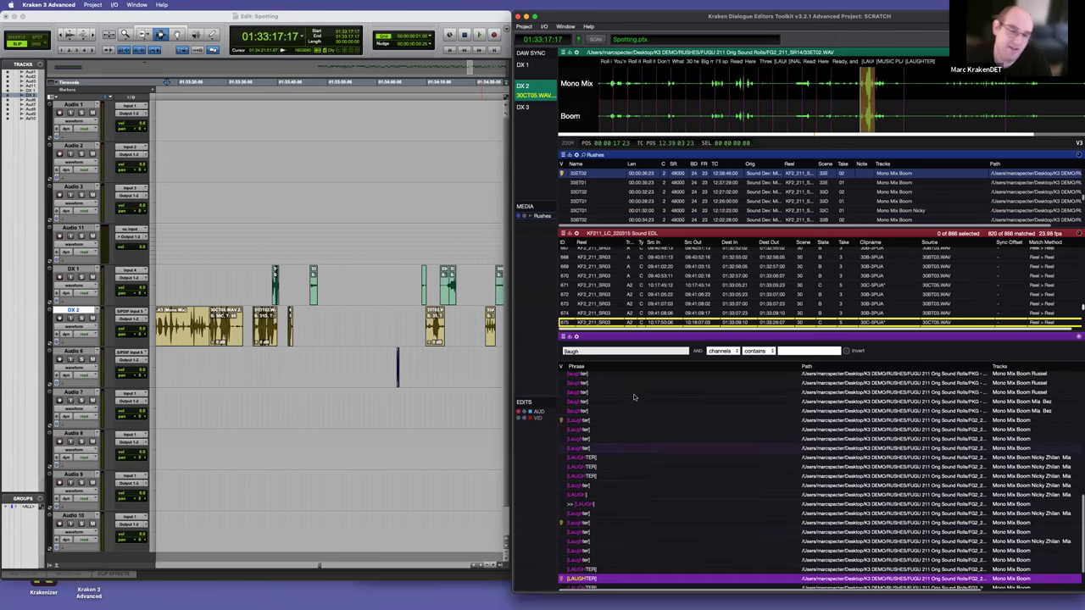
# Step: Search the transcripts for "[footsteps" and load the sixth matching phrase
pyautogui.click(577, 351)
pyautogui.doubleClick(572, 351)
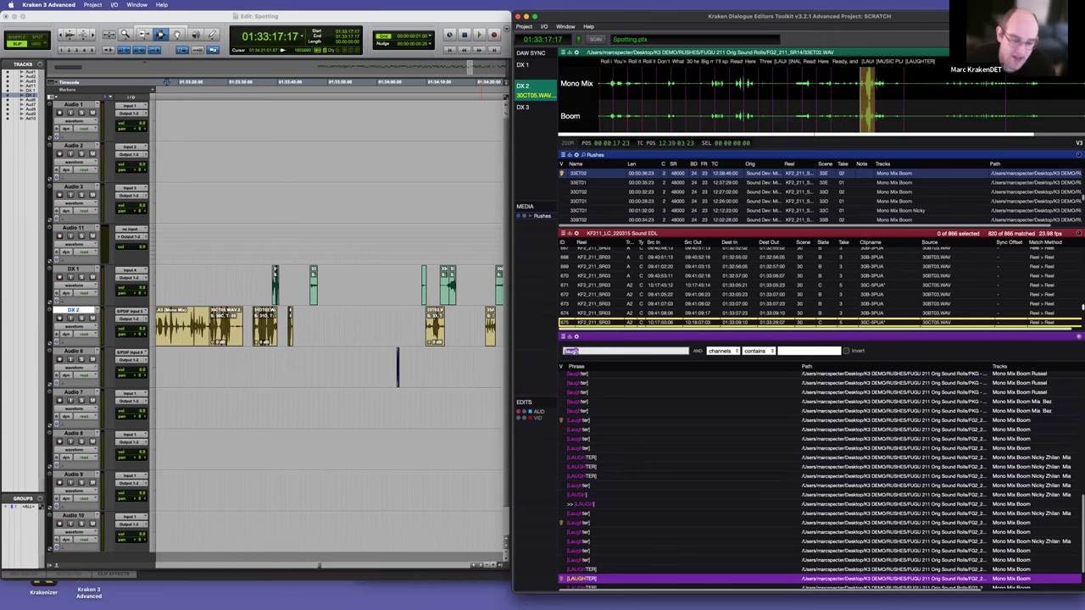
pyautogui.write('foot')
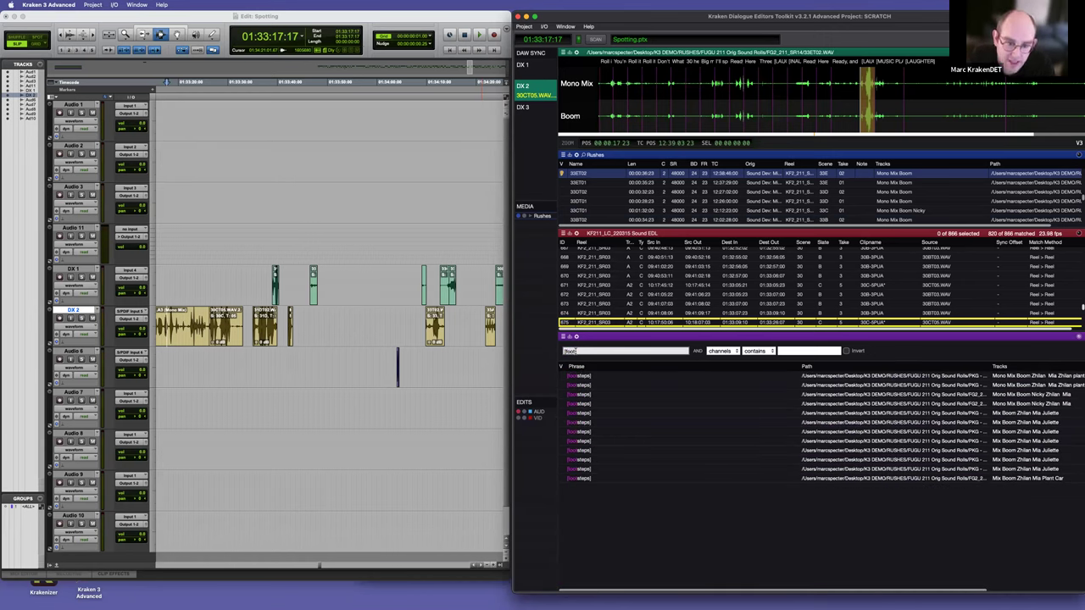
pyautogui.write('steps')
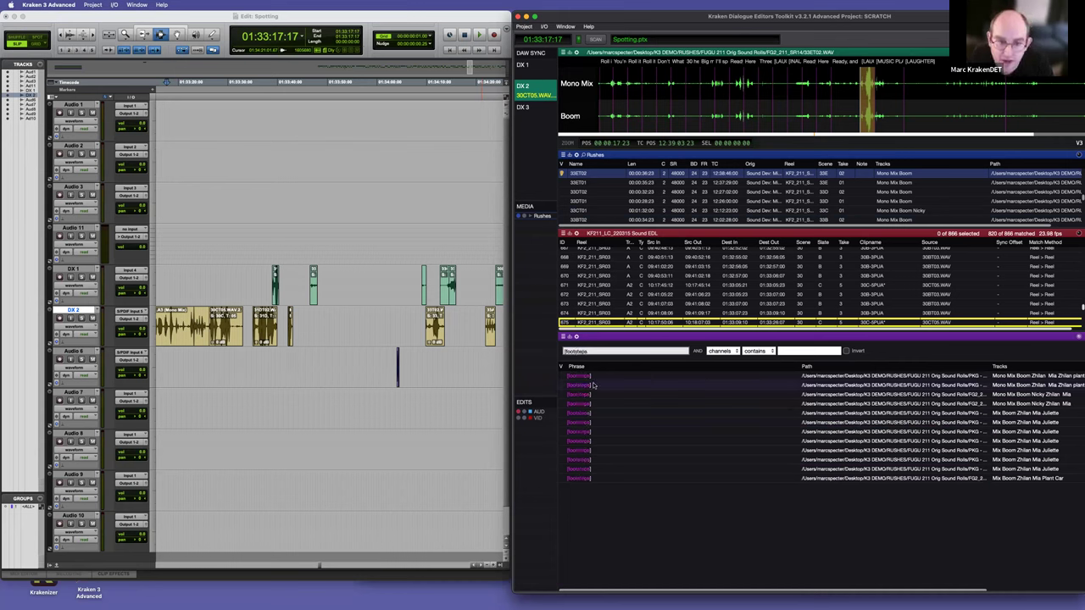
pyautogui.click(610, 422)
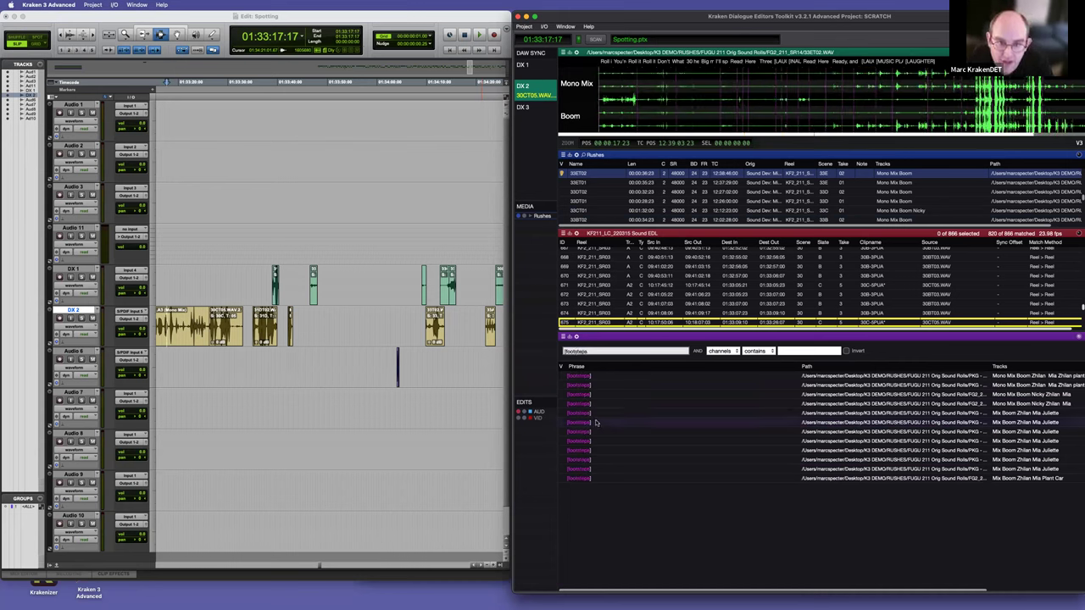
# Step: Audition further footsteps matches in the transcript results, including those in 29BT01.WAV and X5CT03.wav
pyautogui.click(655, 459)
pyautogui.click(616, 403)
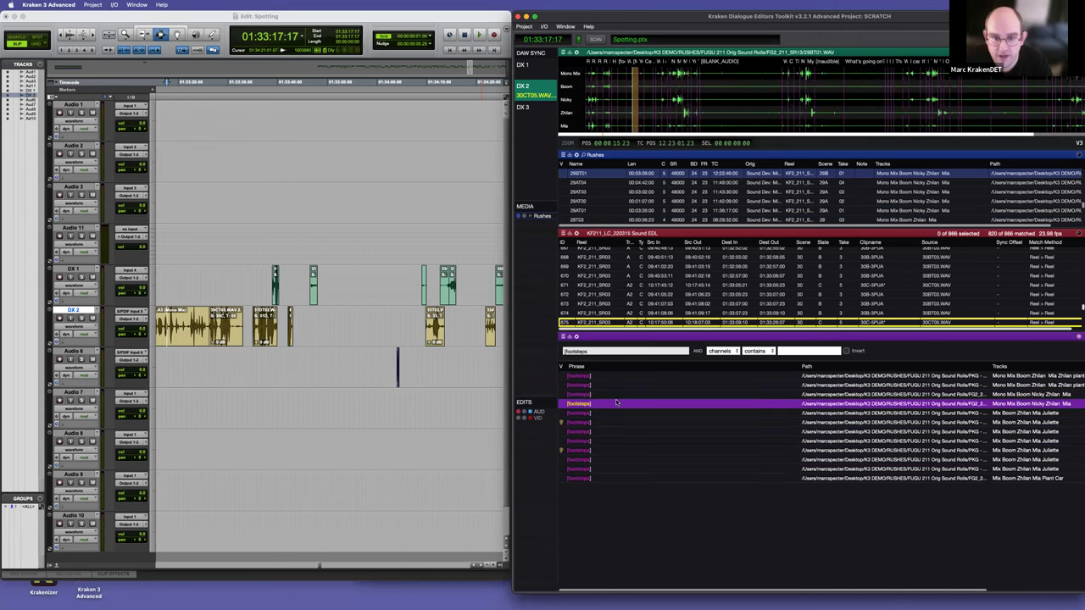
pyautogui.hscroll(2, 611, 440)
pyautogui.hscroll(-2, 604, 447)
pyautogui.click(601, 467)
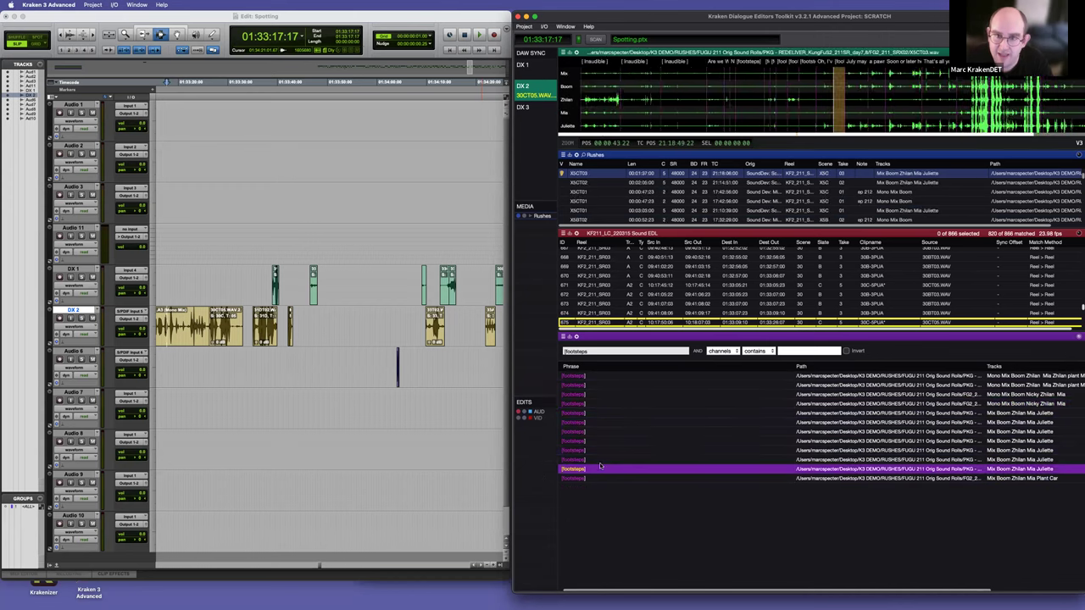
pyautogui.click(603, 404)
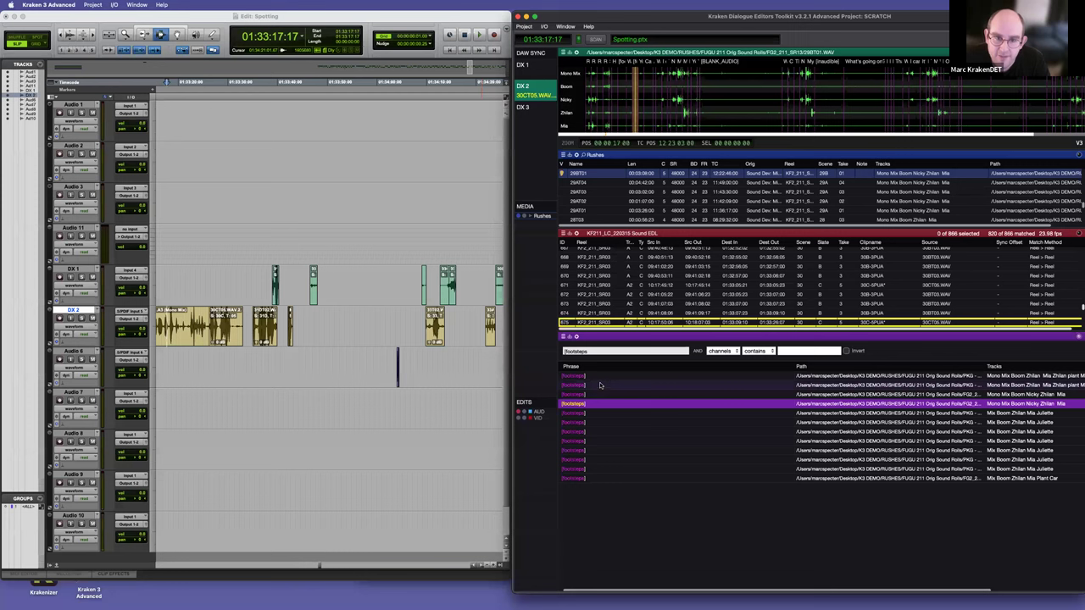
# Step: Clear the transcript search text and audition a "[Sexy music]" phrase from the full phrase list
pyautogui.doubleClick(576, 350)
pyautogui.press('BackSpace')
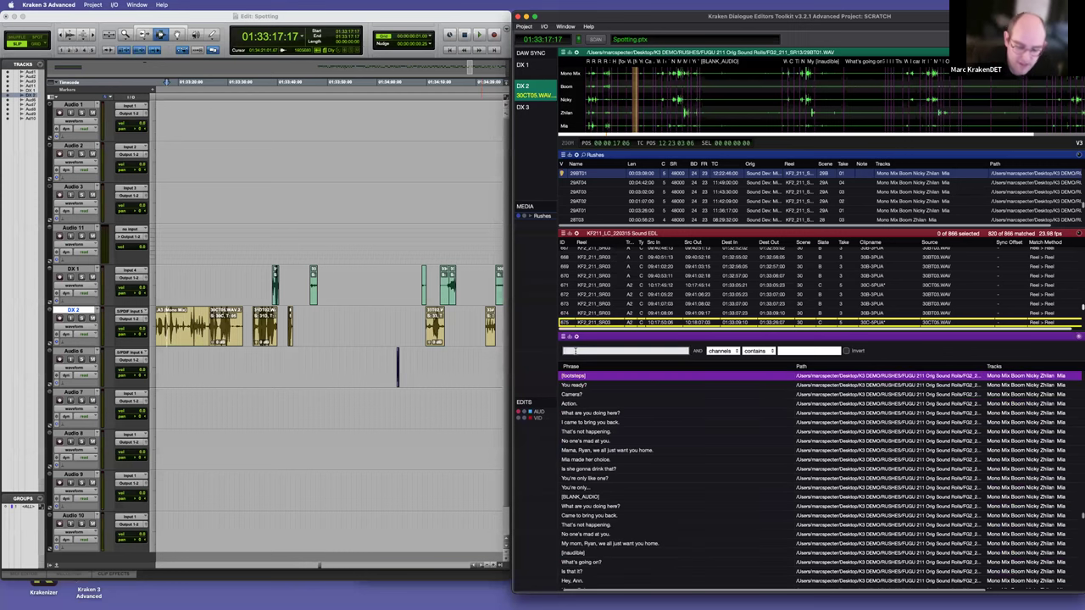
pyautogui.scroll(-5, 636, 434)
pyautogui.scroll(-10, 639, 434)
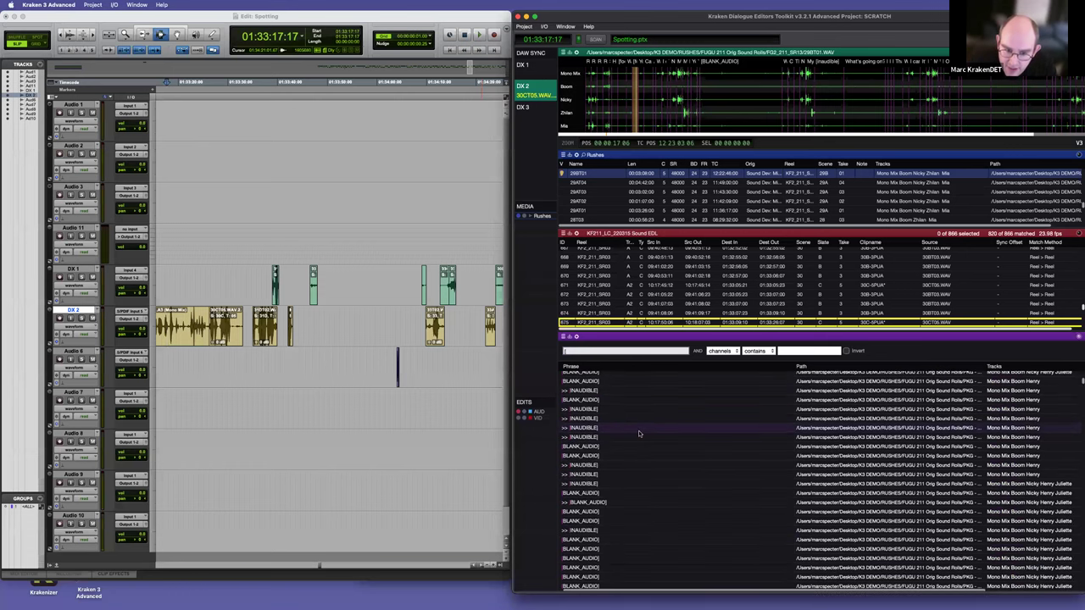
pyautogui.scroll(-10, 640, 433)
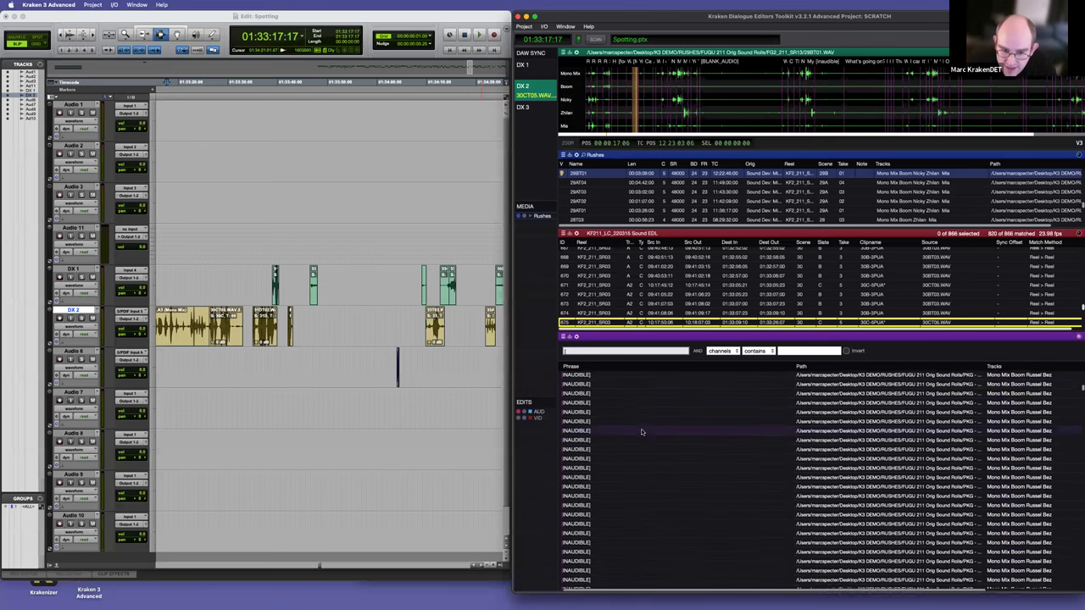
pyautogui.moveTo(1081, 393); pyautogui.dragTo(1081, 416)
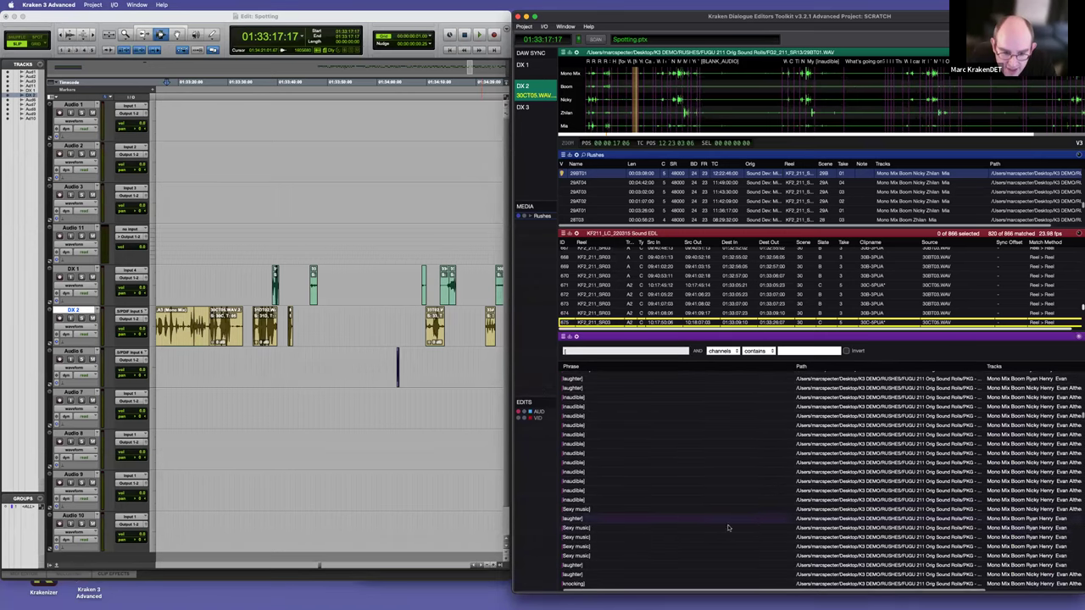
pyautogui.click(585, 529)
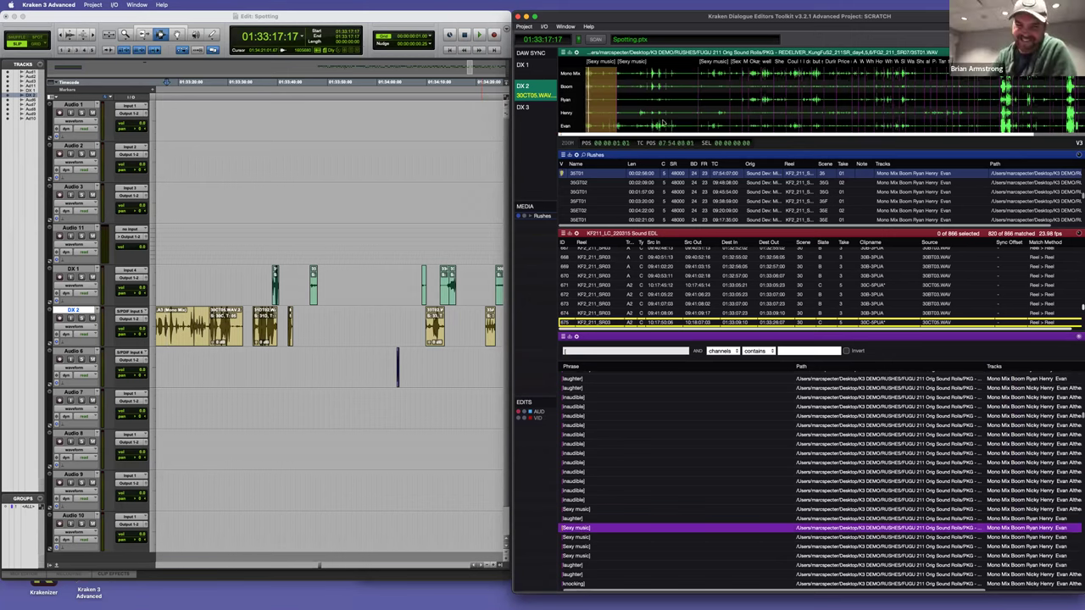
# Step: Find the "[BELL RINGING]" phrases in the transcript list and audition the ones in 2CT01.WAV
pyautogui.scroll(-4, 759, 522)
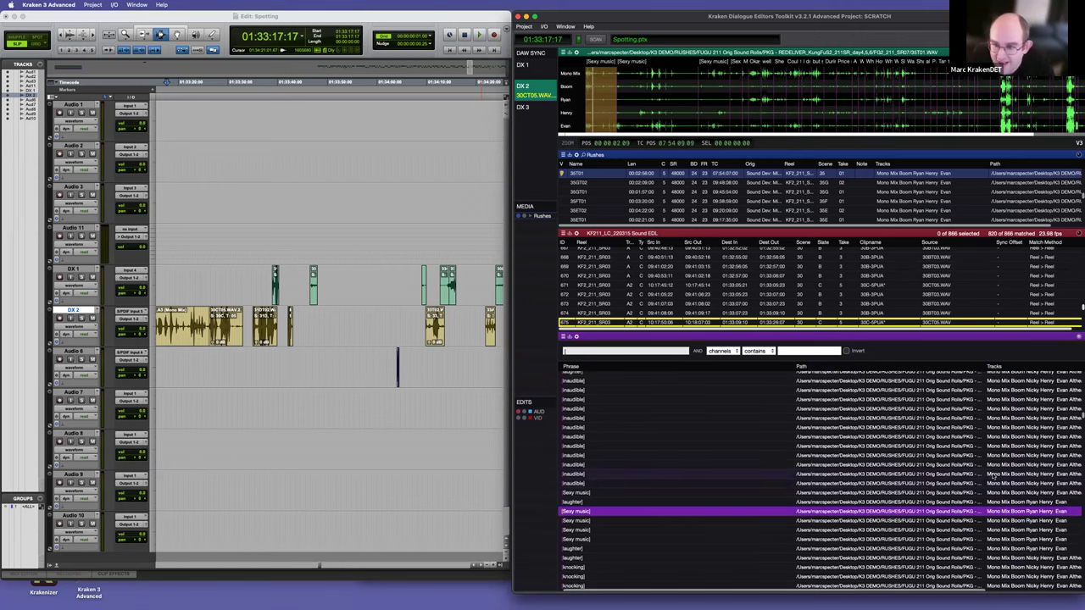
pyautogui.moveTo(1081, 414); pyautogui.dragTo(1080, 445)
pyautogui.click(604, 462)
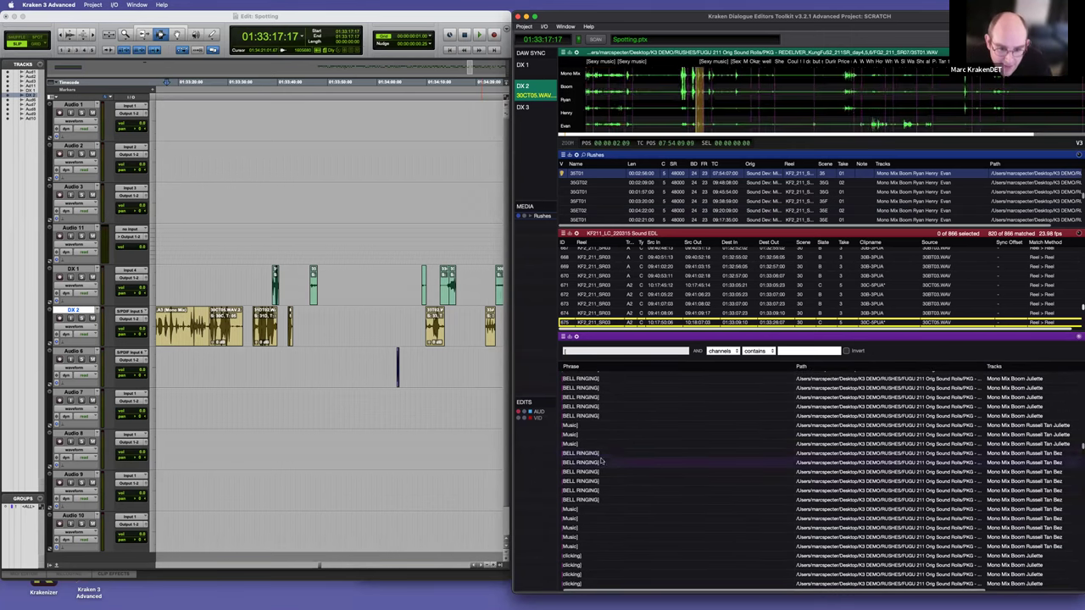
pyautogui.click(597, 491)
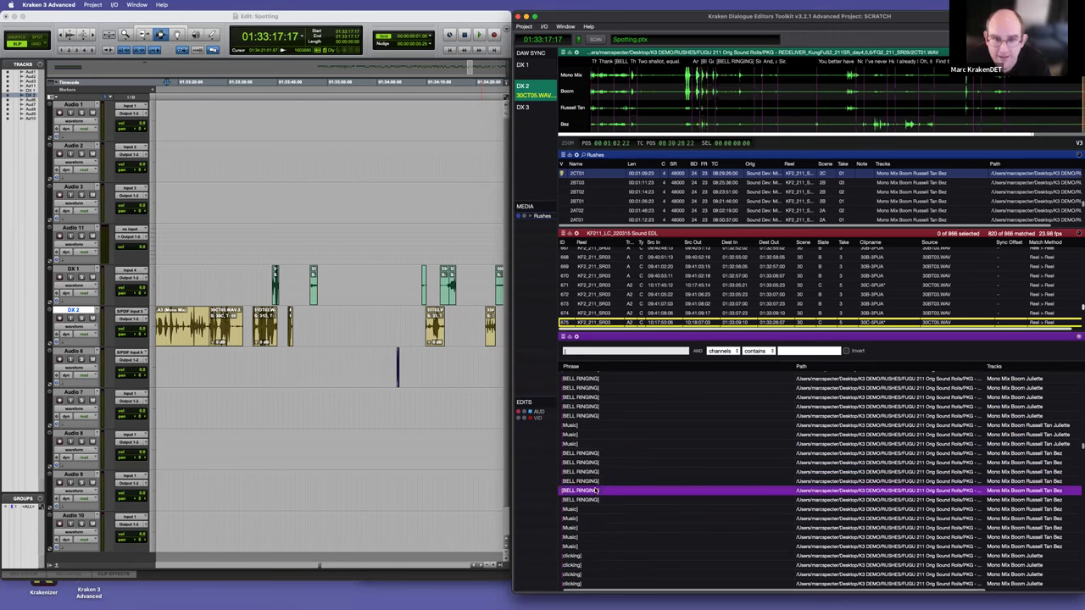
pyautogui.click(596, 500)
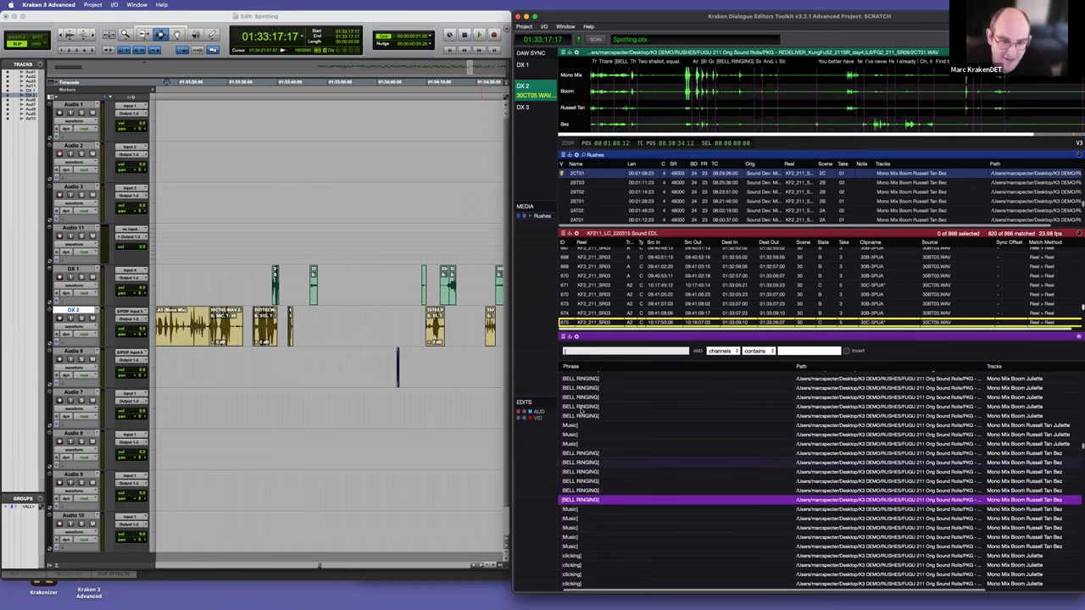
# Step: Switch to Pro Tools, place the edit cursor at 01:34:14:20 on the track below DX 2, and zoom out the timeline
pyautogui.click(450, 369)
pyautogui.press('r')
pyautogui.press('r')
pyautogui.press('r')
pyautogui.press('r')
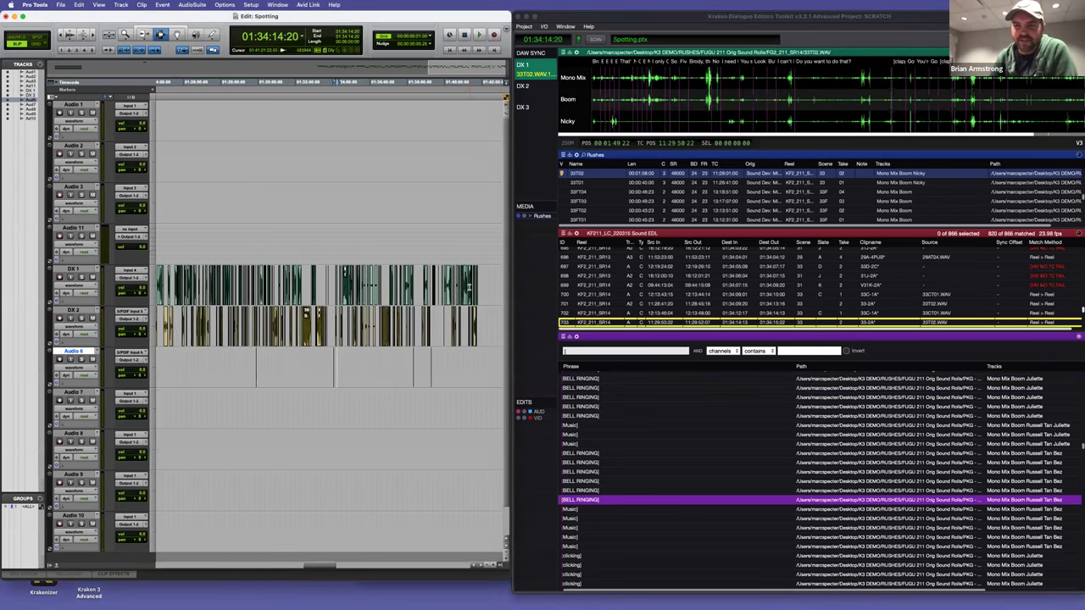
pyautogui.hscroll(2, 468, 369)
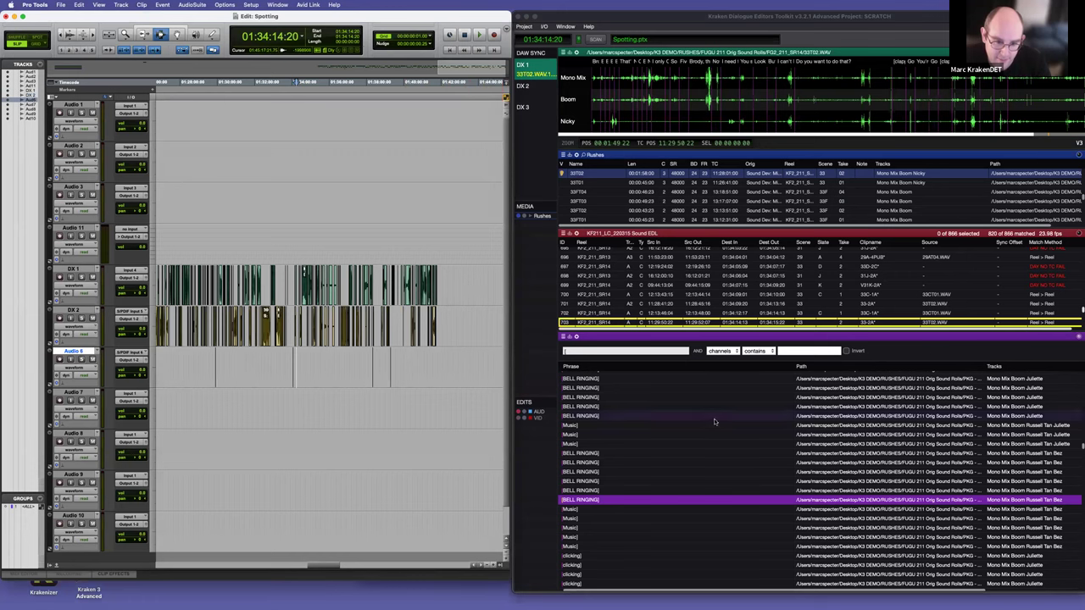
# Step: Place the Pro Tools edit cursor at 01:20:12:02 and zoom out the timeline until all the DX clips fit
pyautogui.scroll(3, 665, 417)
pyautogui.scroll(4, 664, 417)
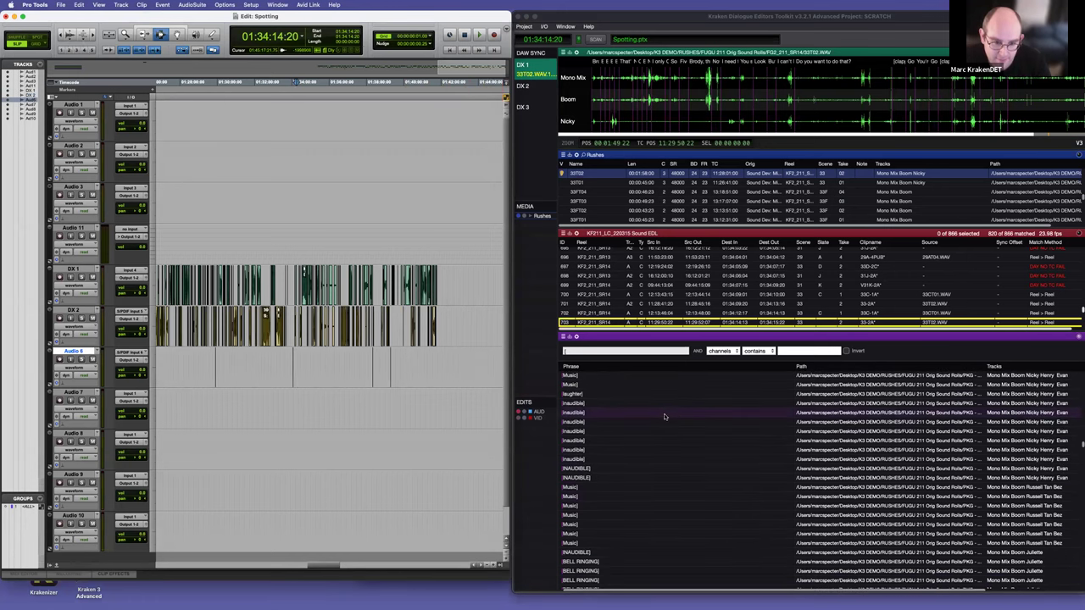
pyautogui.click(418, 339)
pyautogui.press('r')
pyautogui.press('r')
pyautogui.press('r')
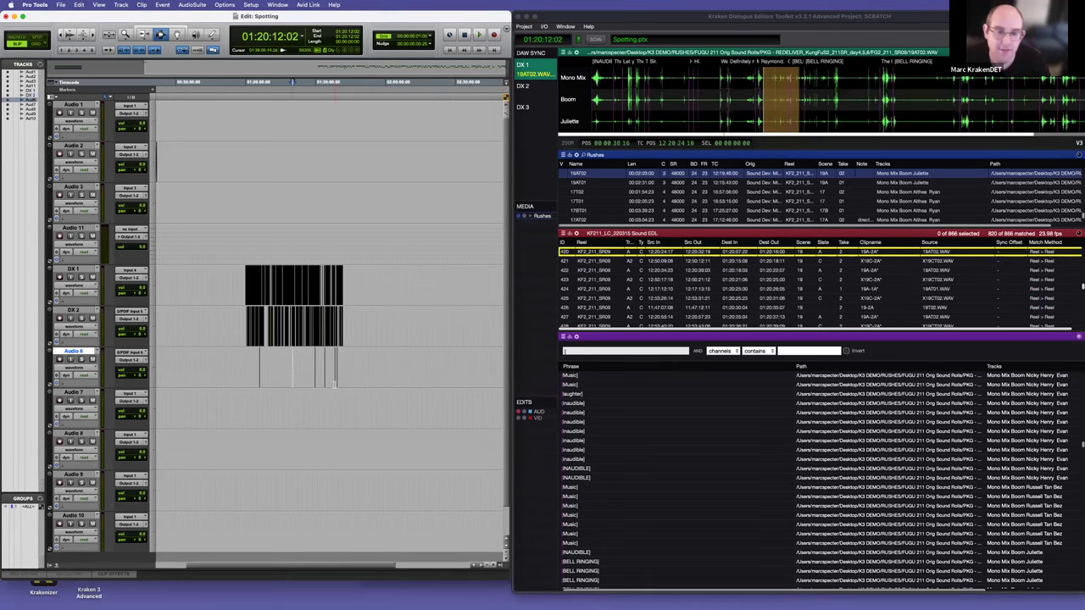
# Step: In Kraken, enlarge the Sound EDL section by shrinking the transcript list, and make the Rushes list slightly taller
pyautogui.click(689, 332)
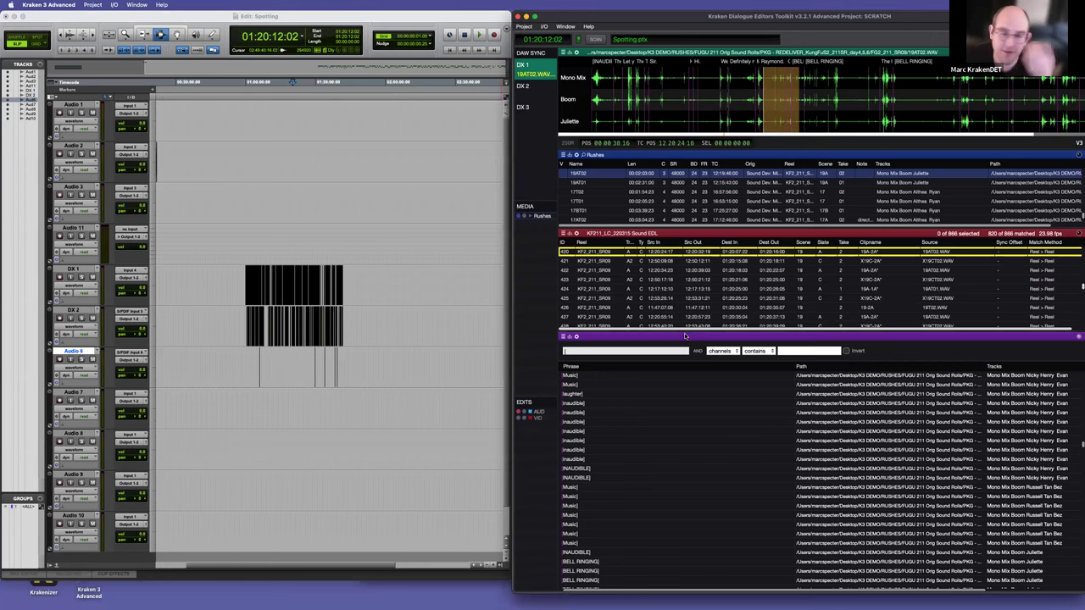
pyautogui.moveTo(685, 332); pyautogui.dragTo(684, 400)
pyautogui.moveTo(677, 238); pyautogui.dragTo(678, 246)
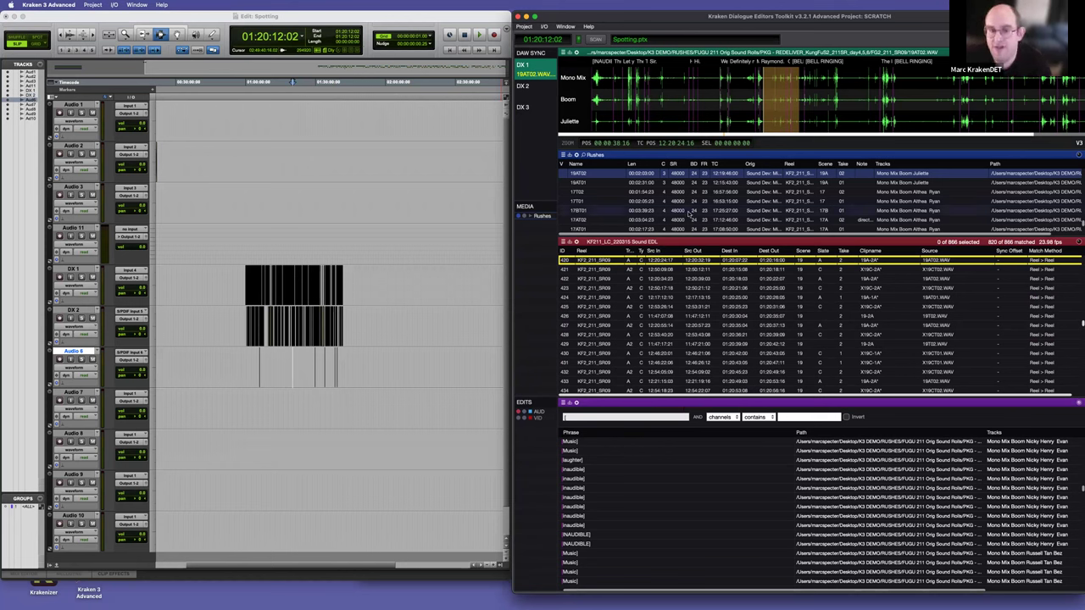
# Step: Load 17BT01 from the Rushes list, play it from near its start, and fit the whole take in the waveform display
pyautogui.click(631, 210)
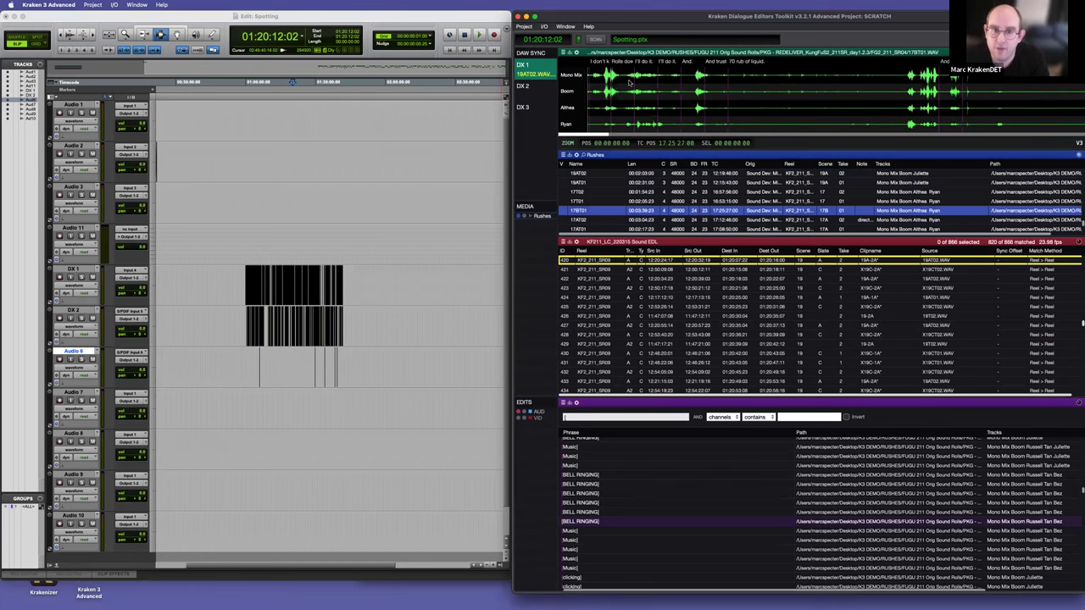
pyautogui.click(604, 83)
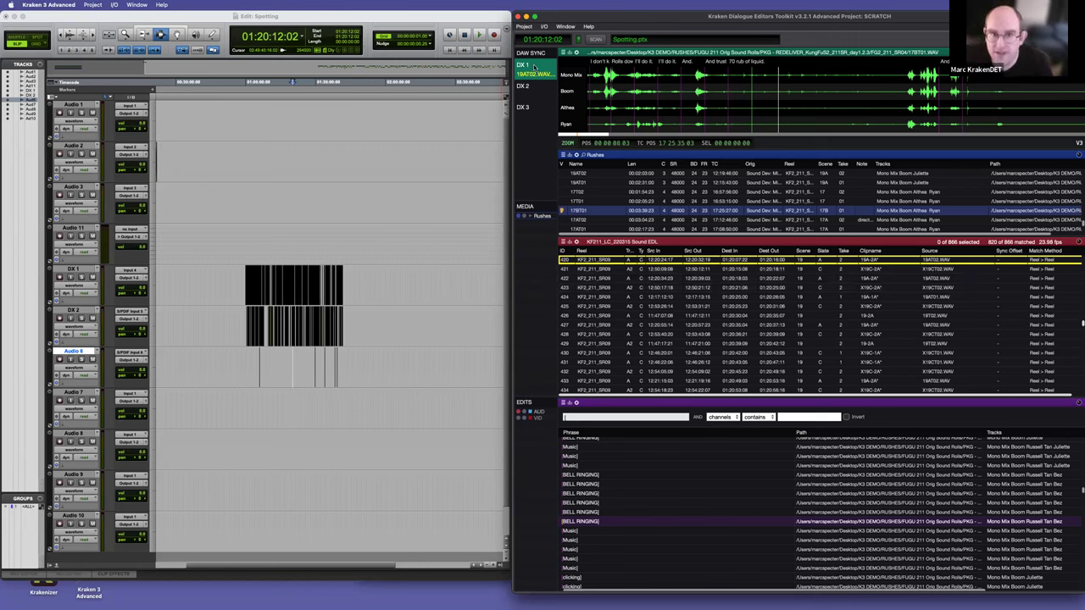
pyautogui.scroll(1, 842, 100)
pyautogui.scroll(-3, 842, 100)
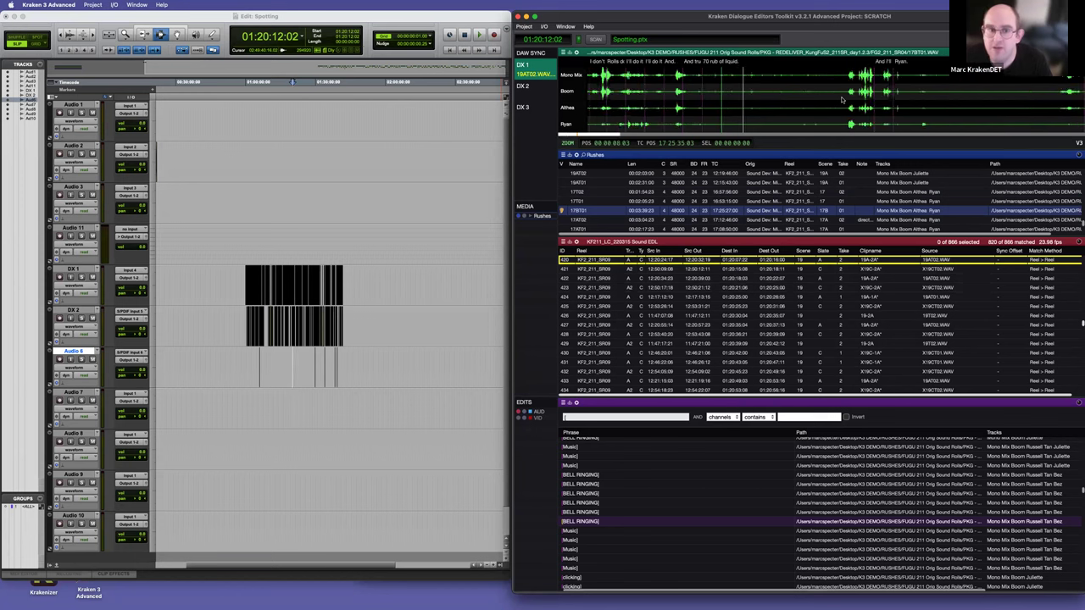
pyautogui.scroll(-5, 781, 108)
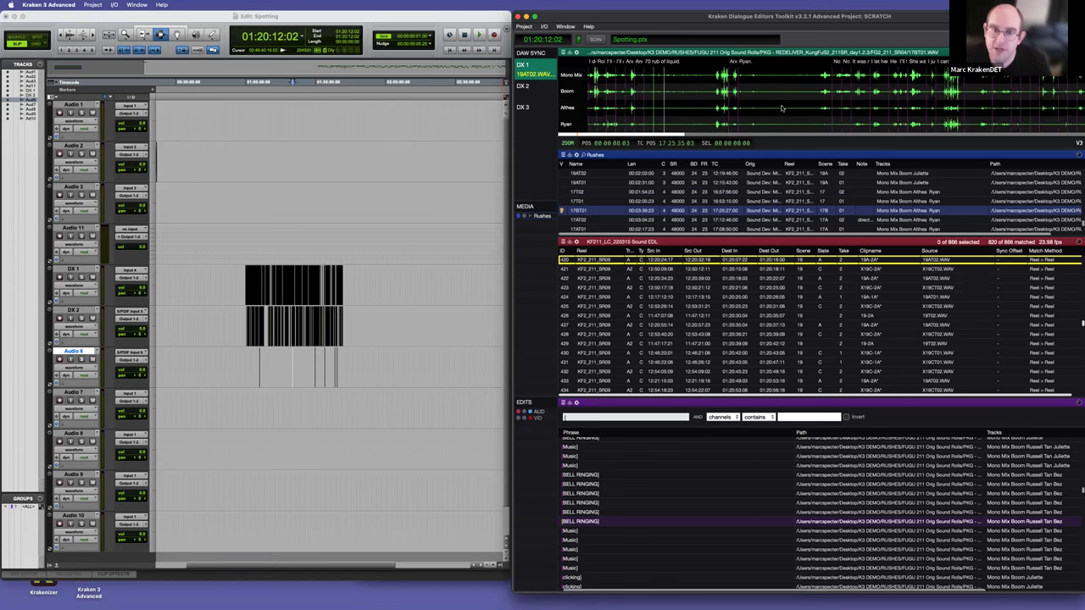
pyautogui.scroll(-4, 780, 108)
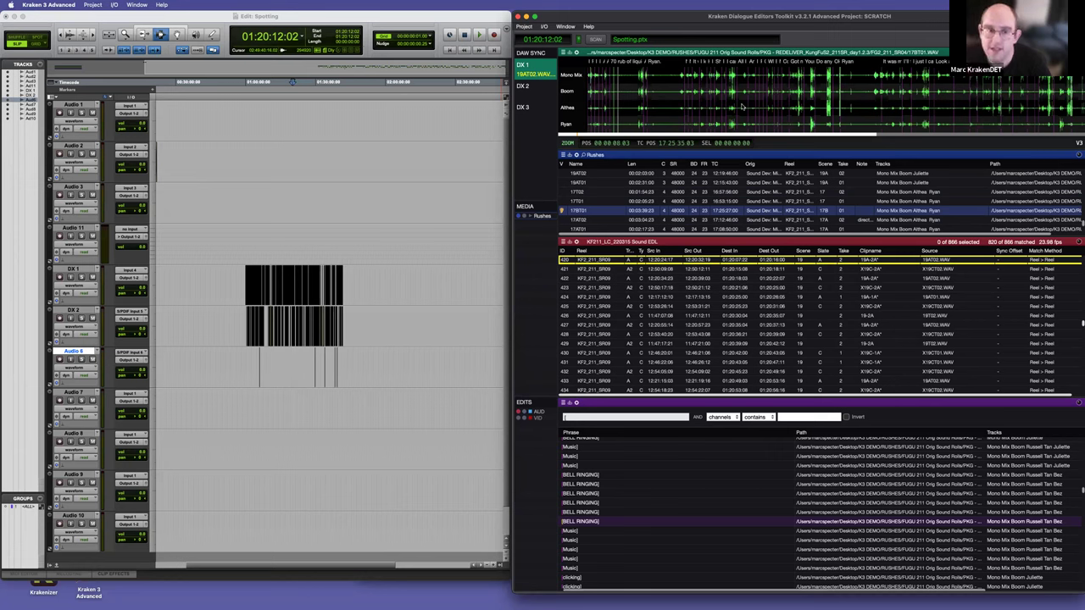
pyautogui.scroll(-4, 734, 103)
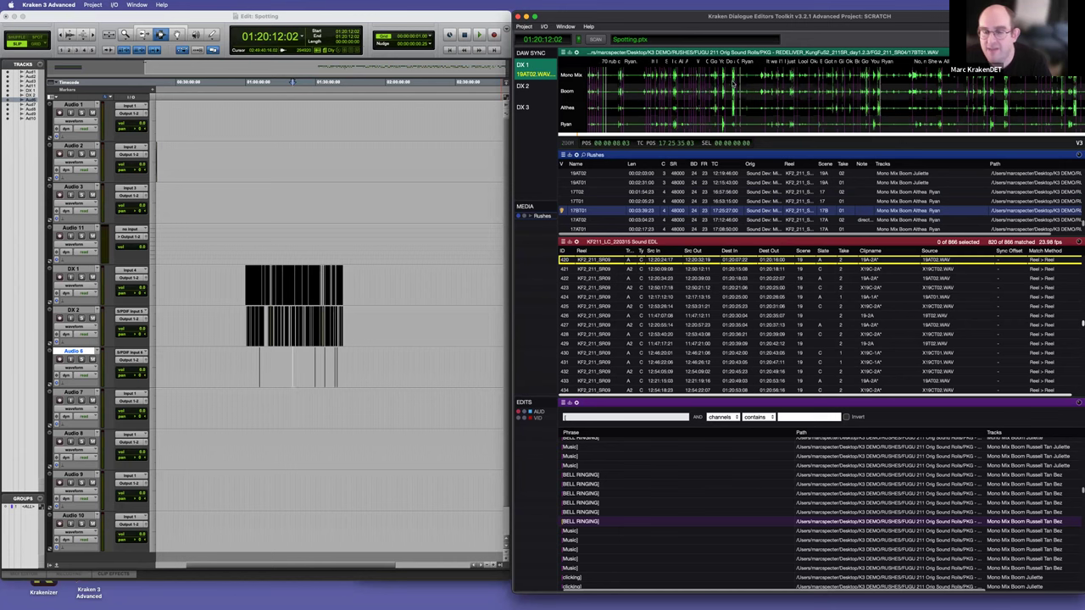
# Step: Examine the transcript phrases along the 17BT01 waveform, both close up and zoomed out, across different parts of the take
pyautogui.scroll(3, 710, 95)
pyautogui.scroll(5, 710, 95)
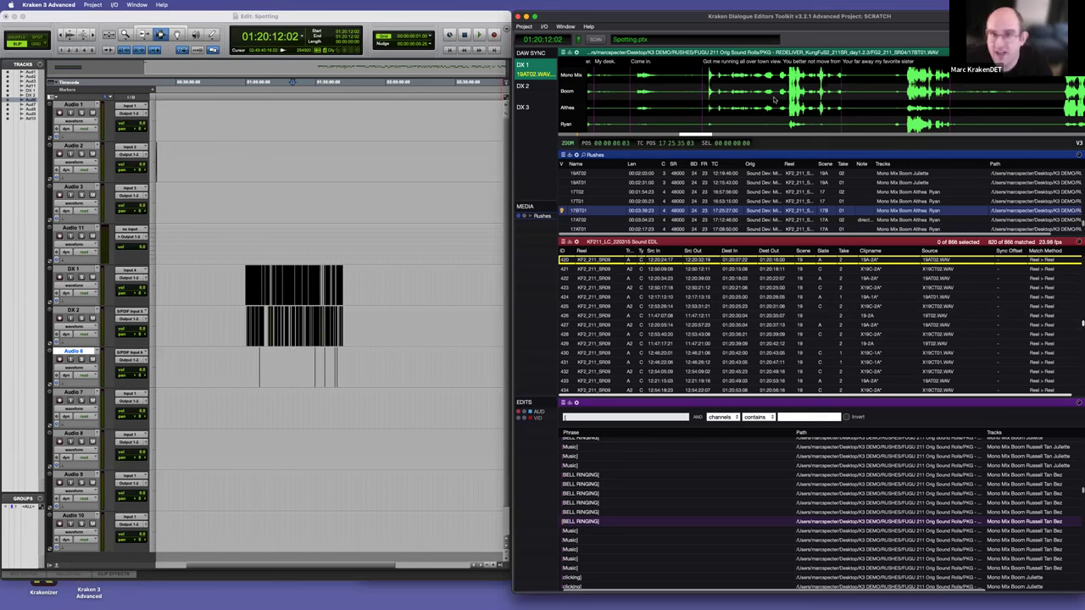
pyautogui.hscroll(3, 773, 100)
pyautogui.scroll(2, 775, 92)
pyautogui.scroll(-5, 776, 90)
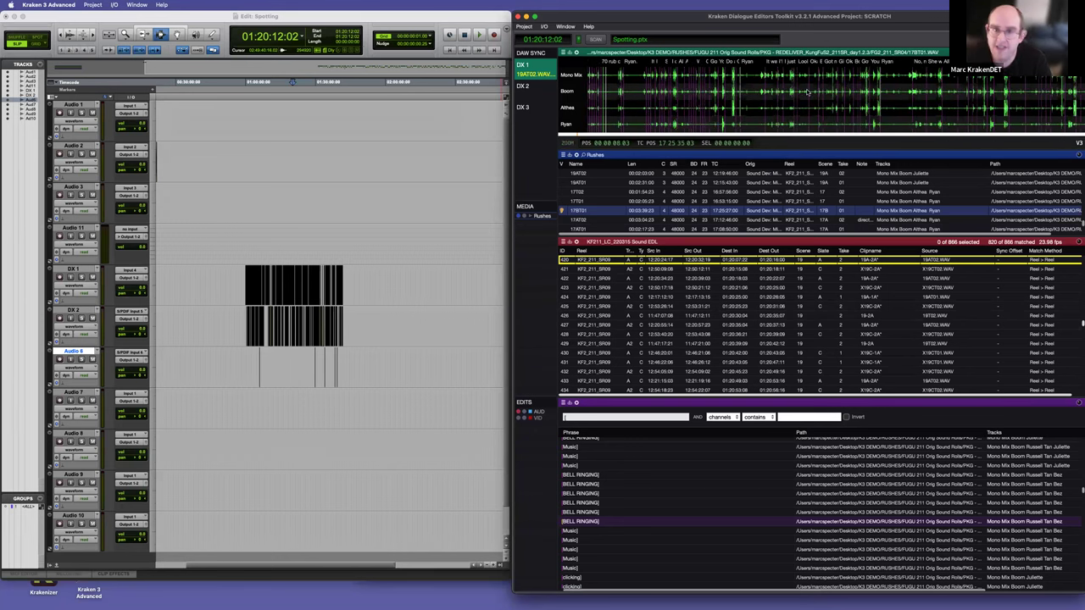
pyautogui.scroll(3, 807, 91)
pyautogui.scroll(3, 721, 100)
pyautogui.scroll(3, 722, 100)
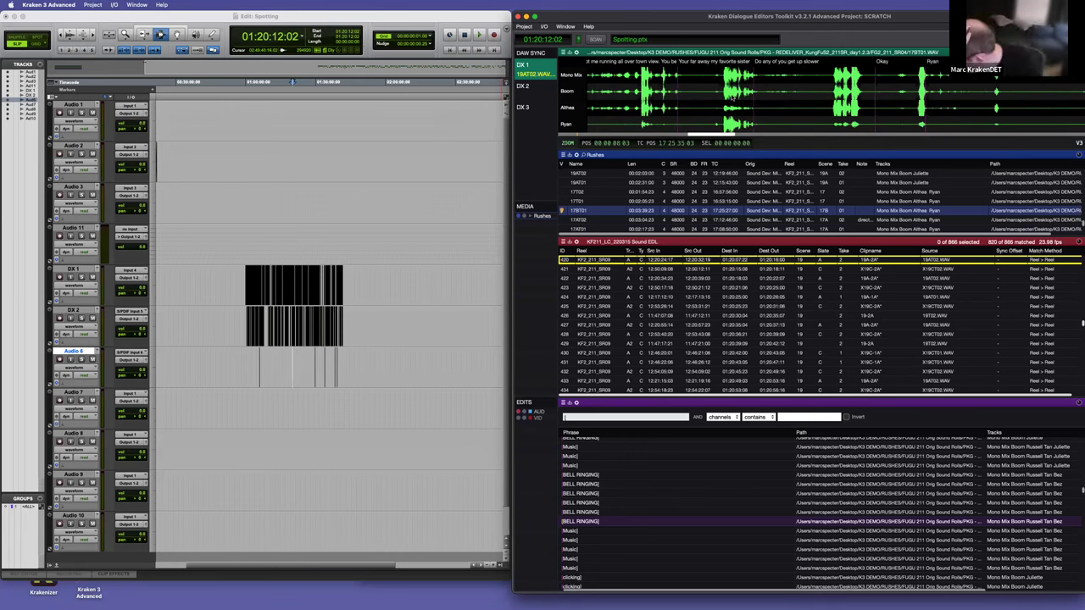
pyautogui.scroll(-3, 746, 114)
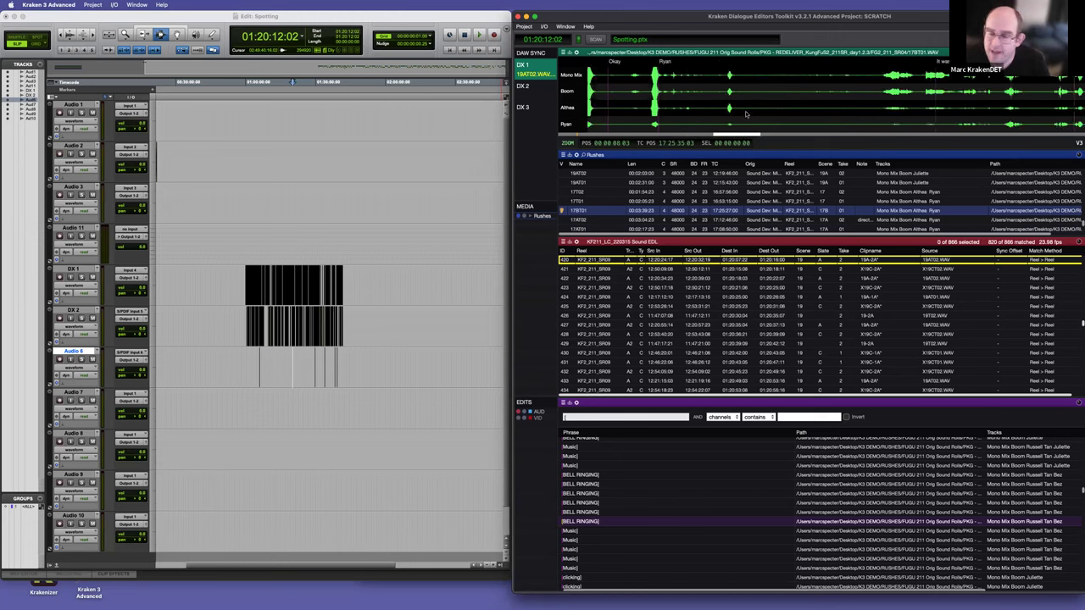
pyautogui.scroll(-4, 779, 108)
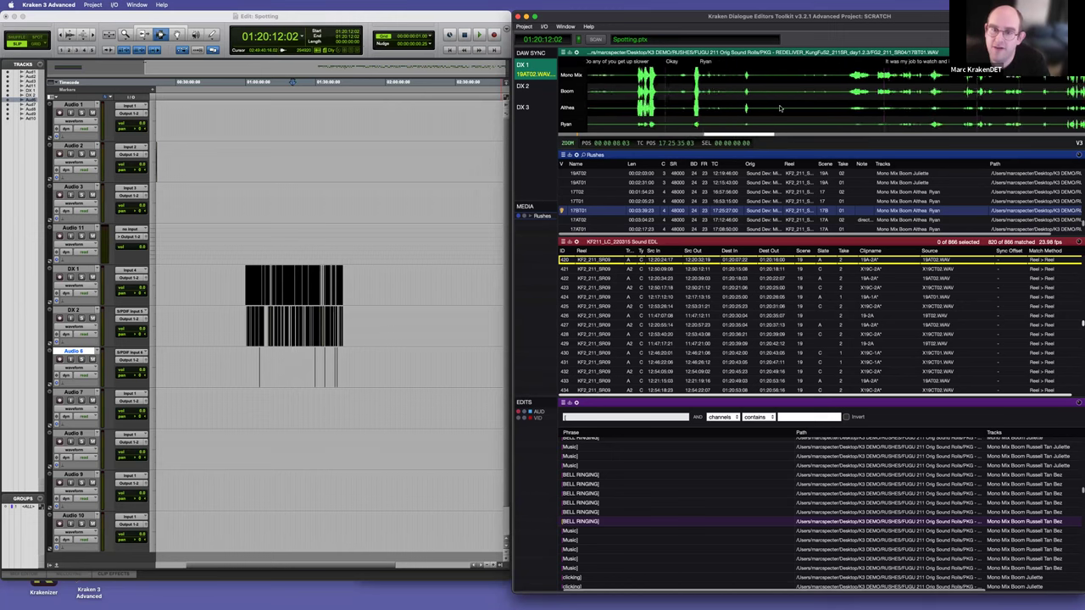
pyautogui.scroll(-3, 780, 107)
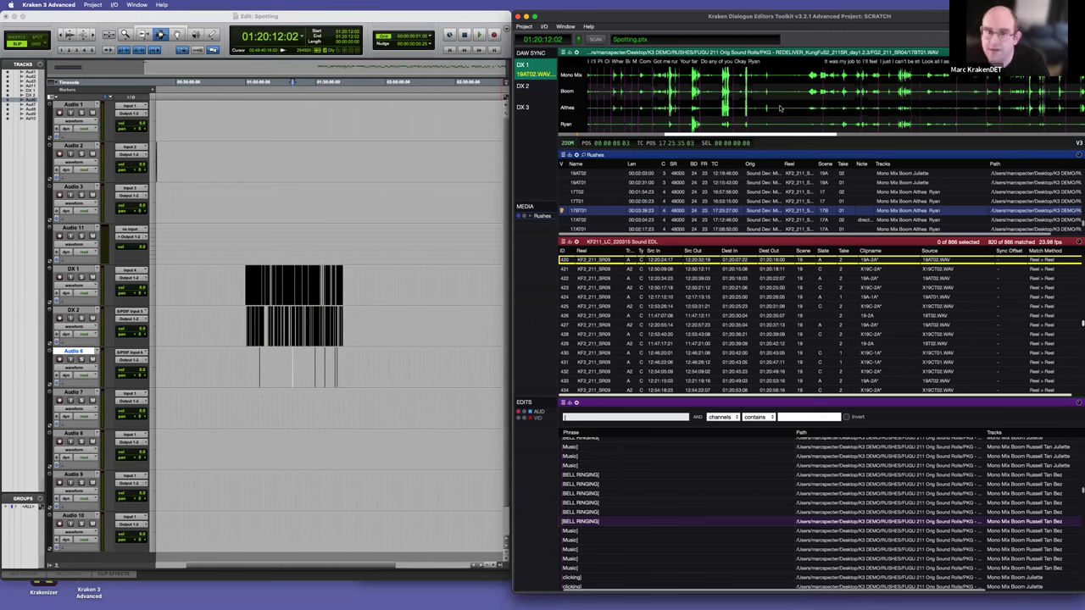
pyautogui.scroll(3, 813, 100)
pyautogui.scroll(5, 837, 96)
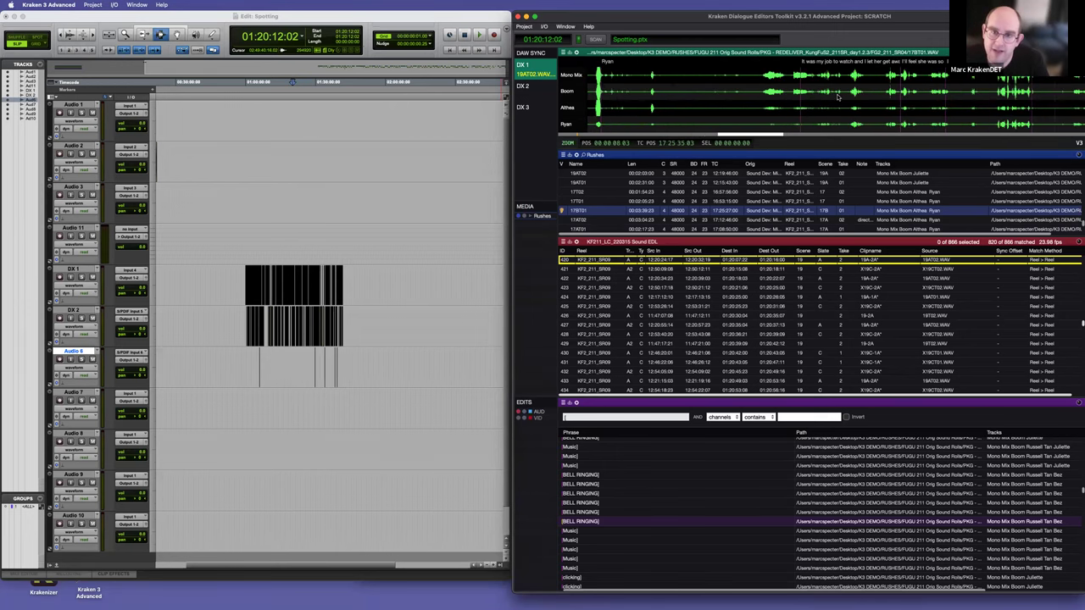
pyautogui.scroll(-4, 837, 97)
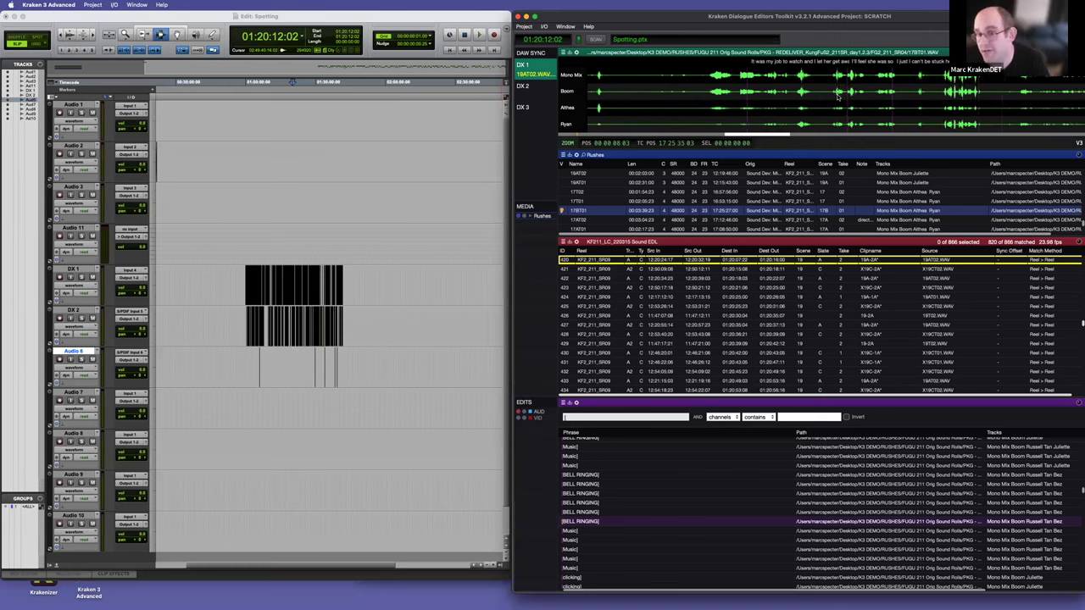
pyautogui.hscroll(3, 837, 97)
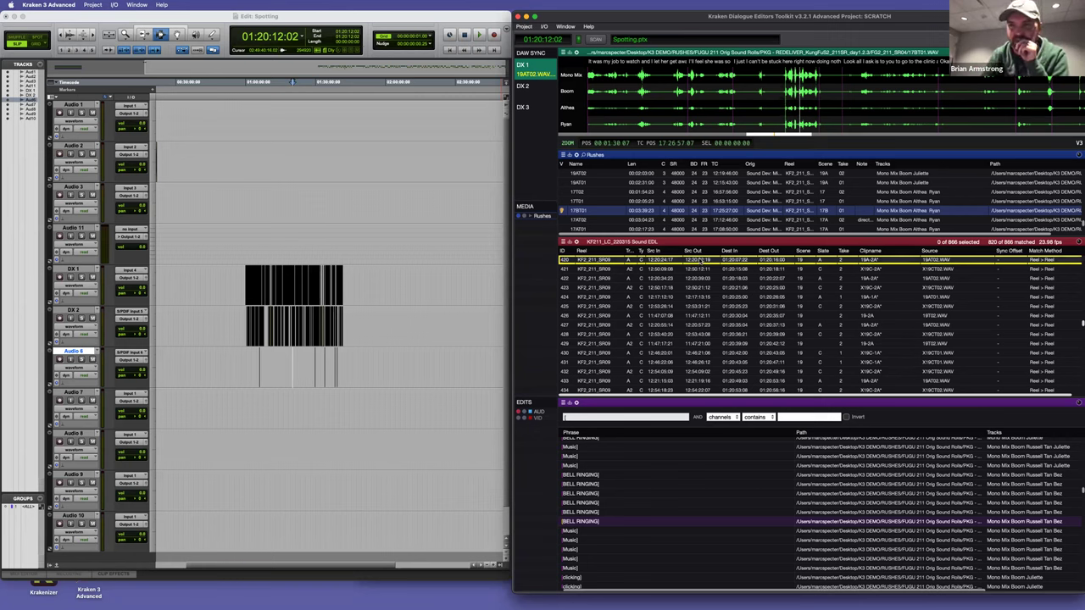
pyautogui.hscroll(5, 788, 110)
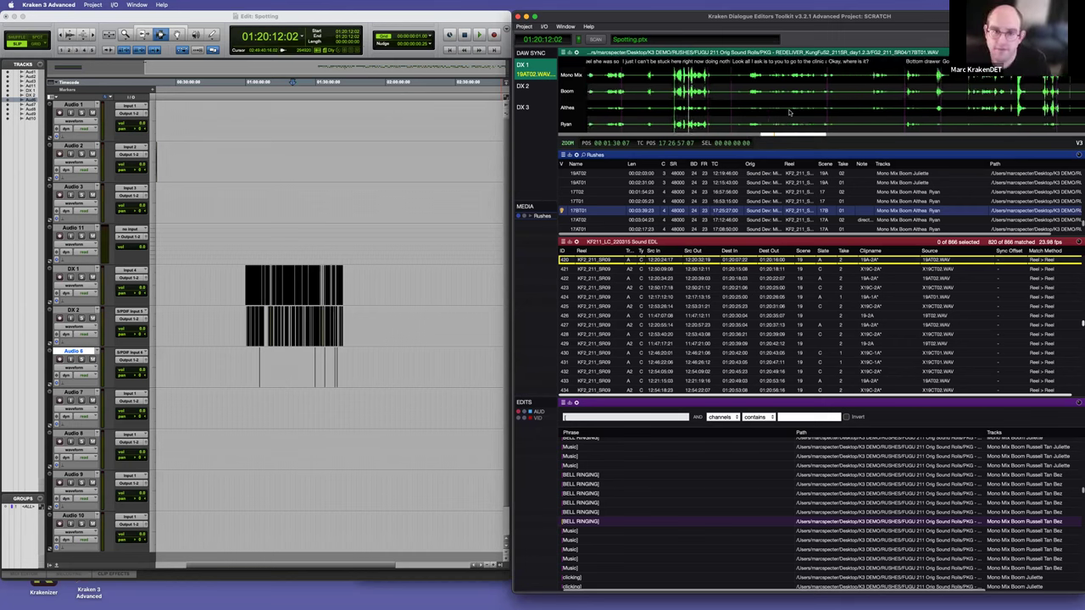
pyautogui.scroll(-1, 788, 112)
pyautogui.scroll(-2, 789, 111)
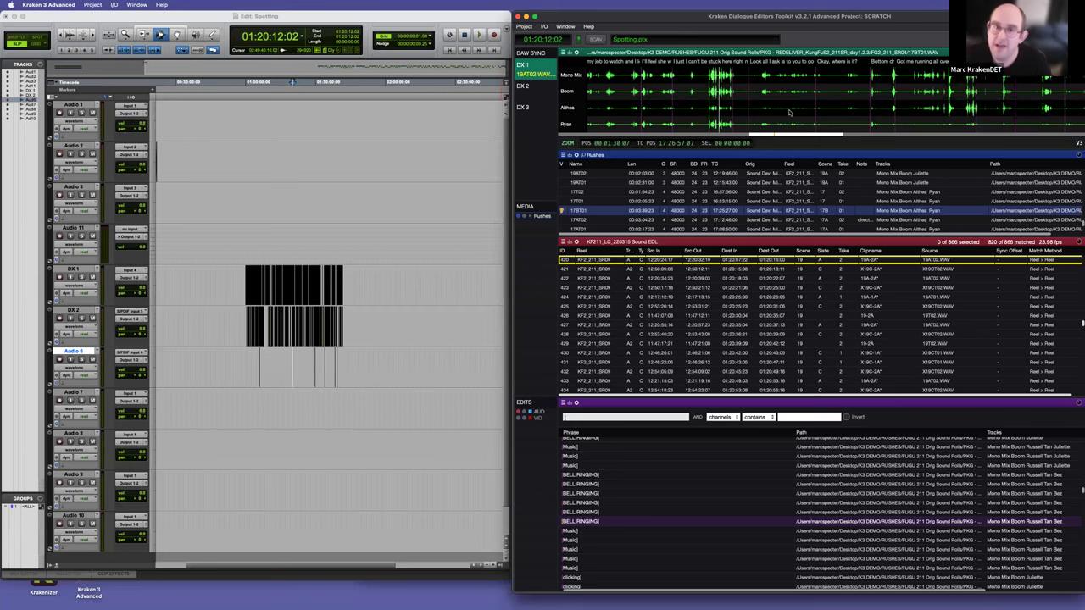
# Step: Compare the phrase labels of 17BT01 across the whole take with the later dialogue lines on its track waveforms
pyautogui.scroll(-5, 789, 113)
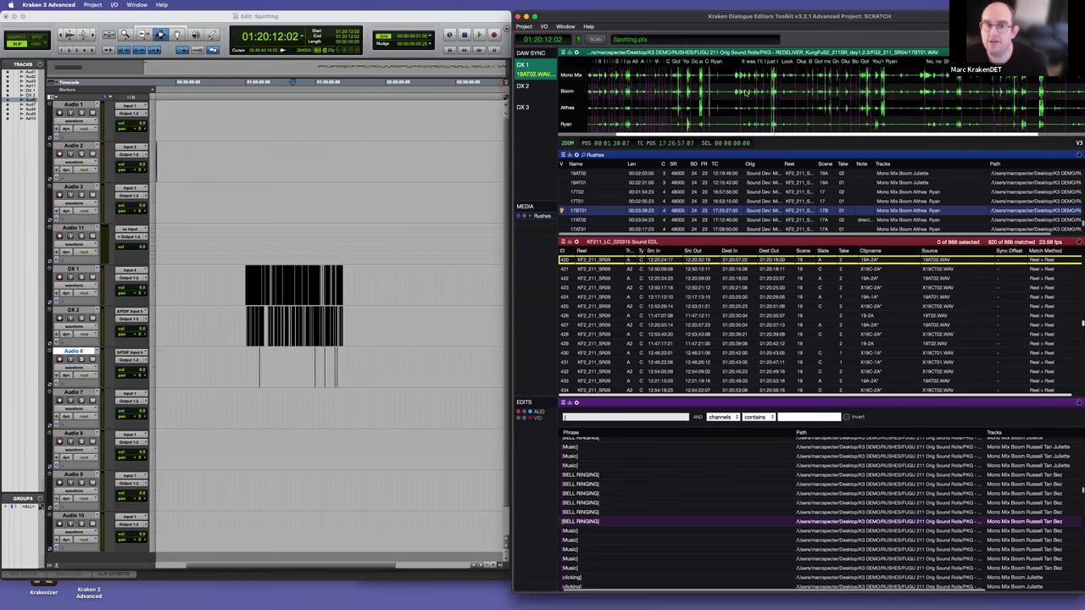
pyautogui.scroll(-1, 745, 92)
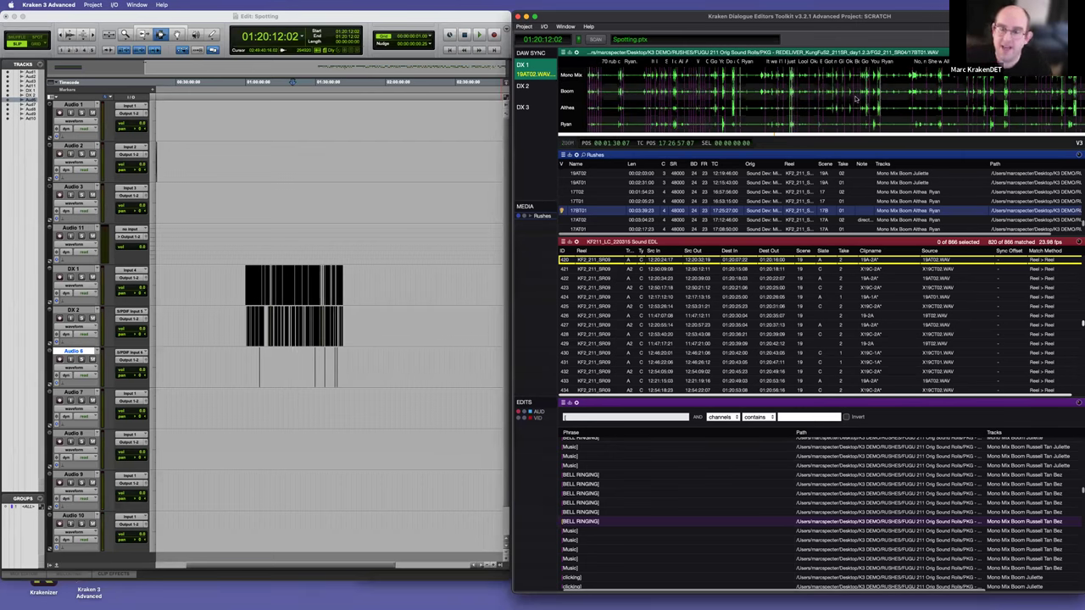
pyautogui.scroll(4, 855, 99)
pyautogui.scroll(2, 856, 99)
pyautogui.scroll(-4, 856, 99)
pyautogui.scroll(2, 856, 99)
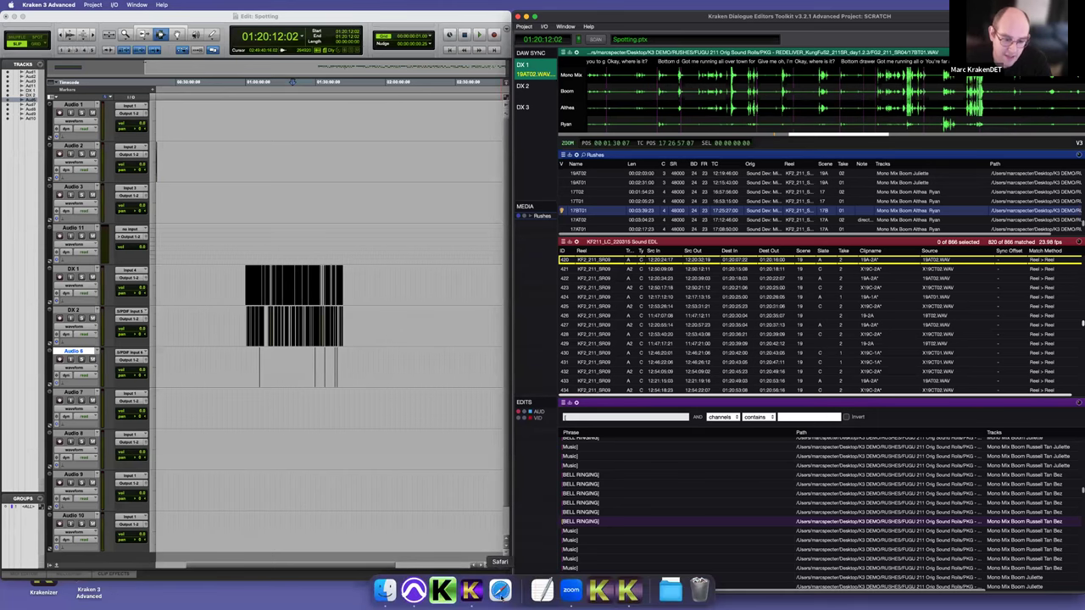
# Step: Switch to Safari and open the website krakensoftware.co.uk
pyautogui.click(500, 591)
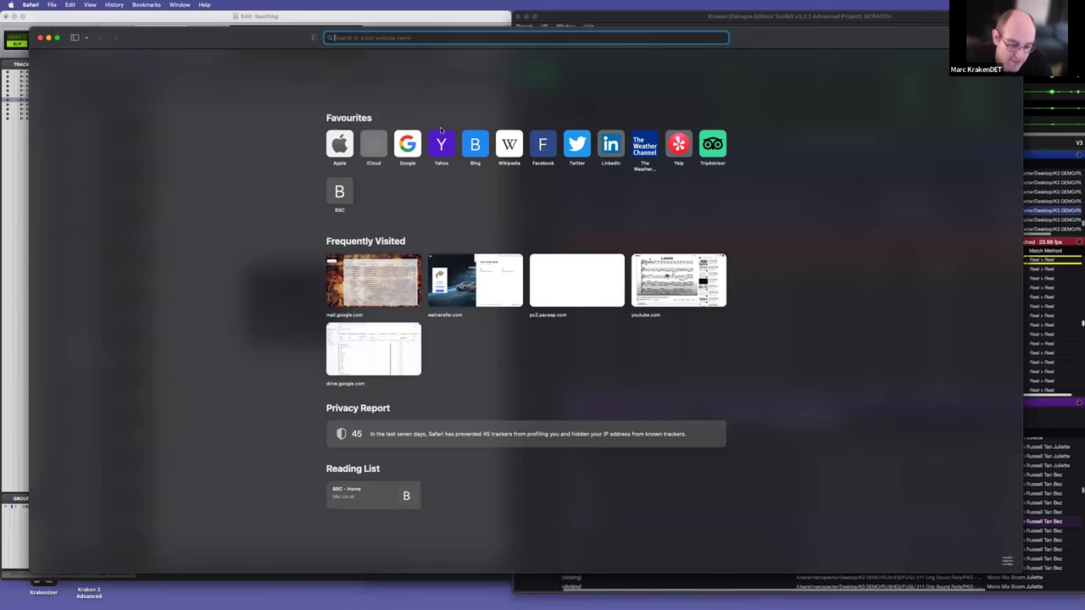
pyautogui.write('krakensoftware.co.uk')
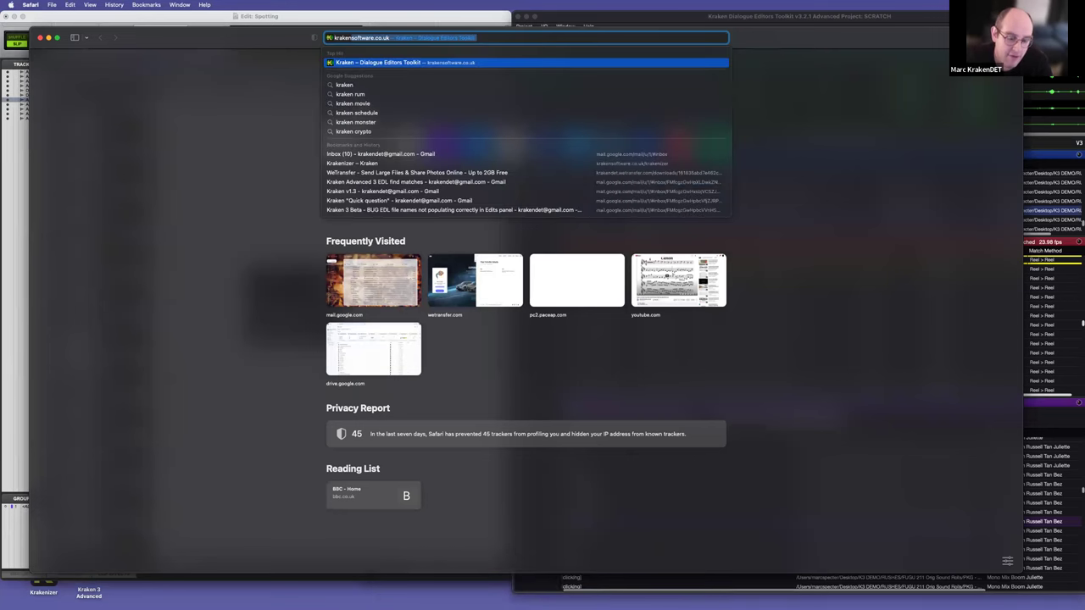
pyautogui.press('Return')
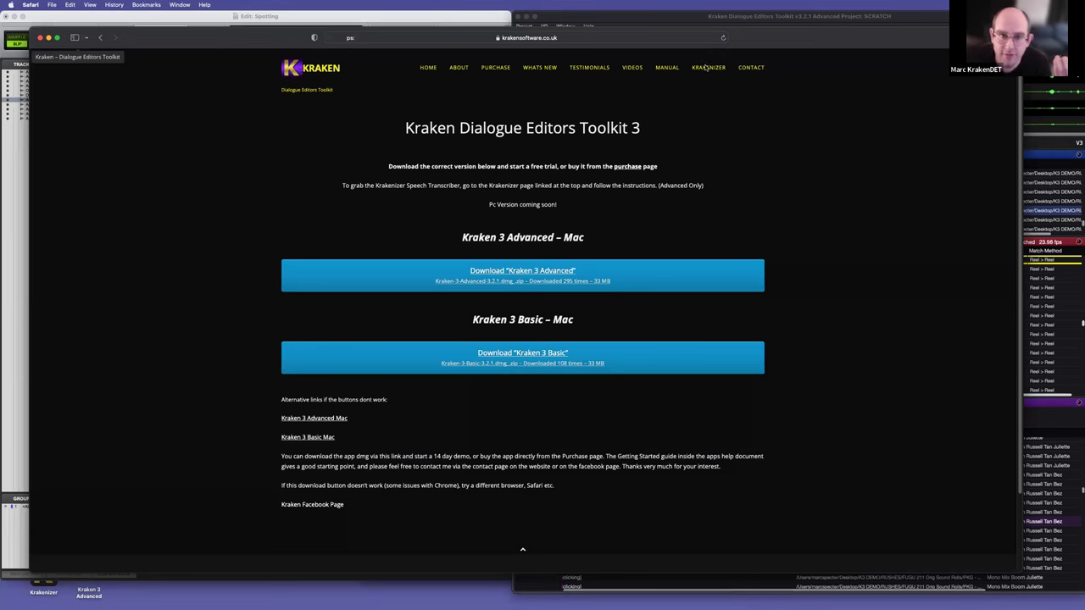
# Step: Read the downloads, instructions and English and multilingual speech models on the site's Krakenizer page, and return to the Toolkit 3 download page
pyautogui.scroll(-5, 576, 315)
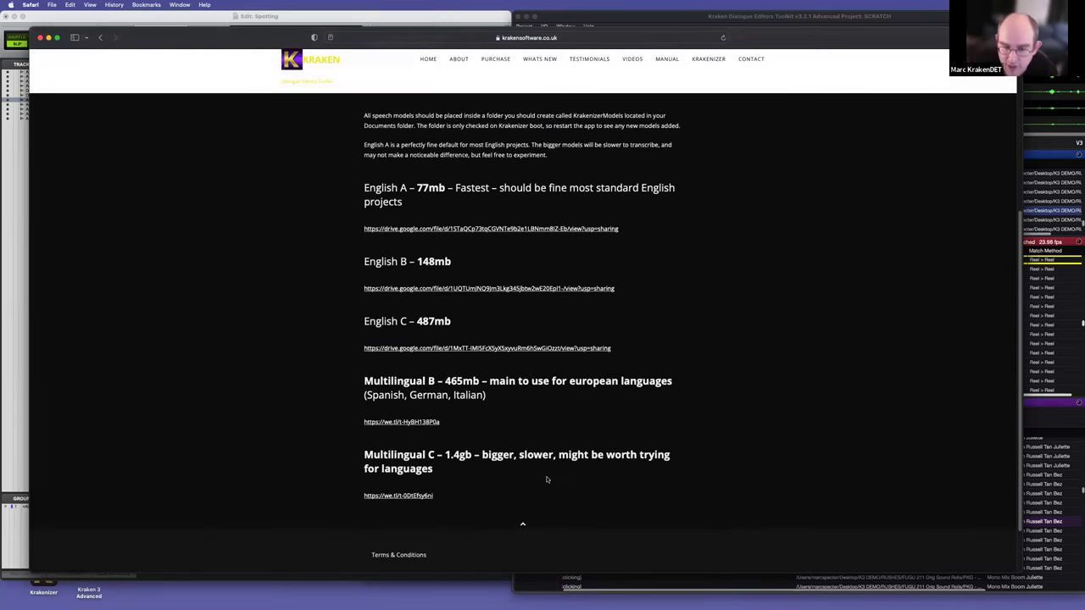
pyautogui.scroll(1, 547, 480)
pyautogui.scroll(2, 547, 480)
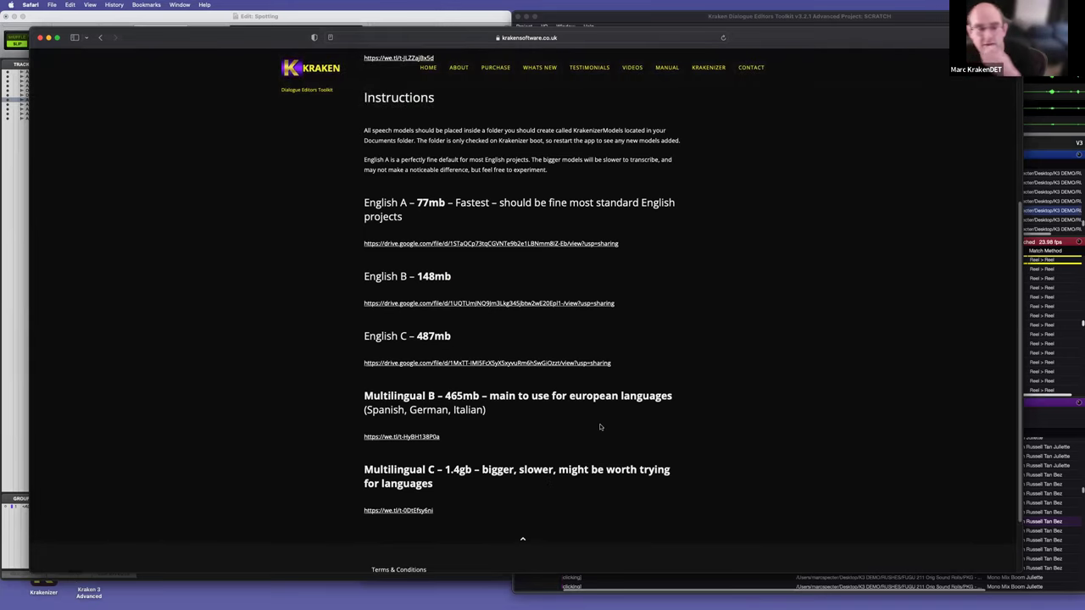
pyautogui.scroll(5, 602, 415)
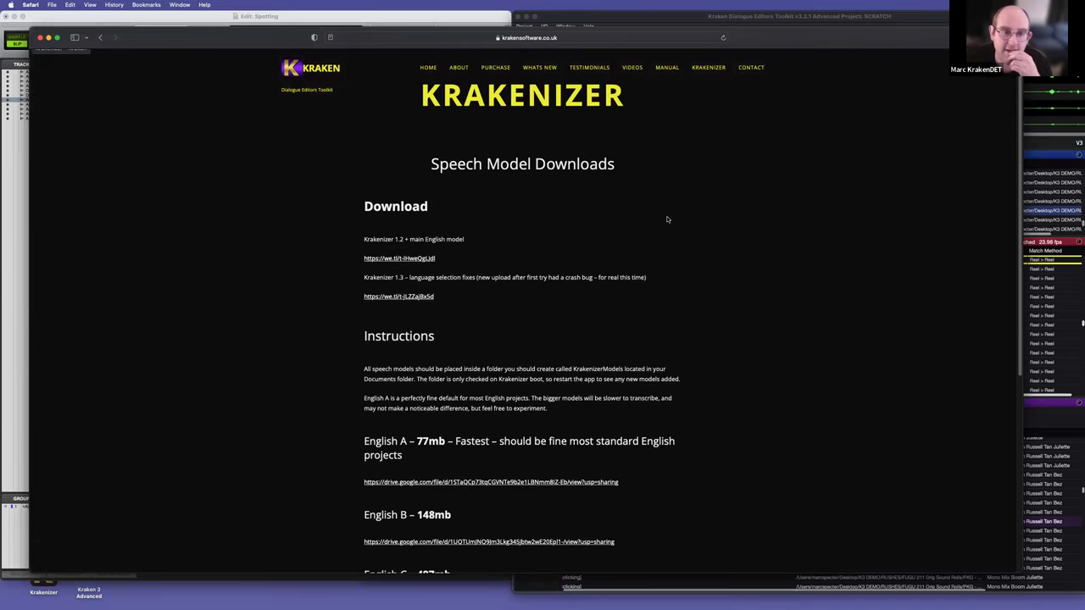
pyautogui.scroll(-5, 641, 264)
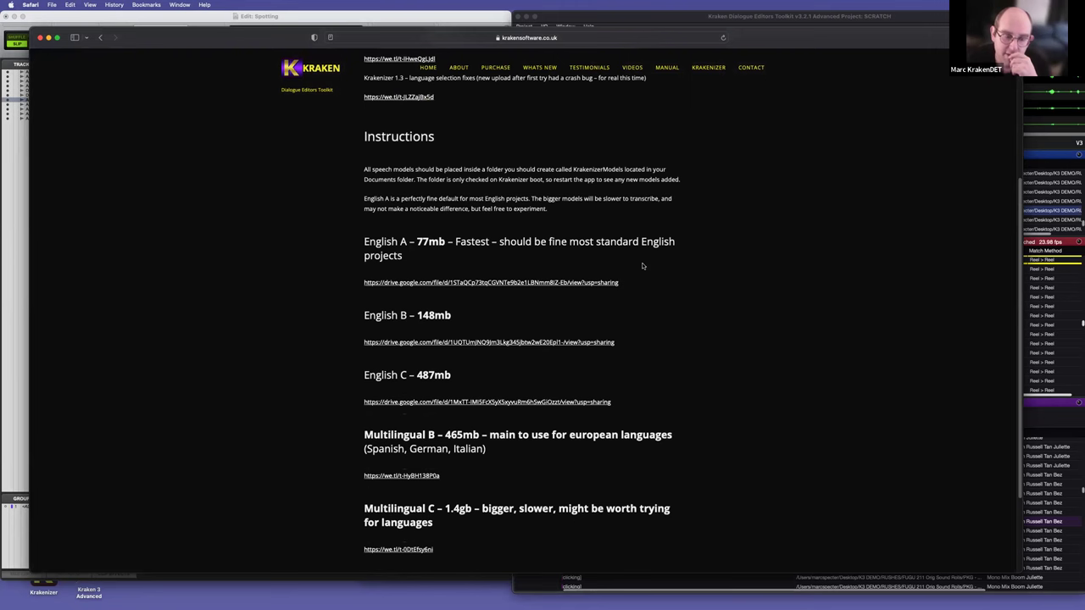
pyautogui.scroll(-1, 450, 487)
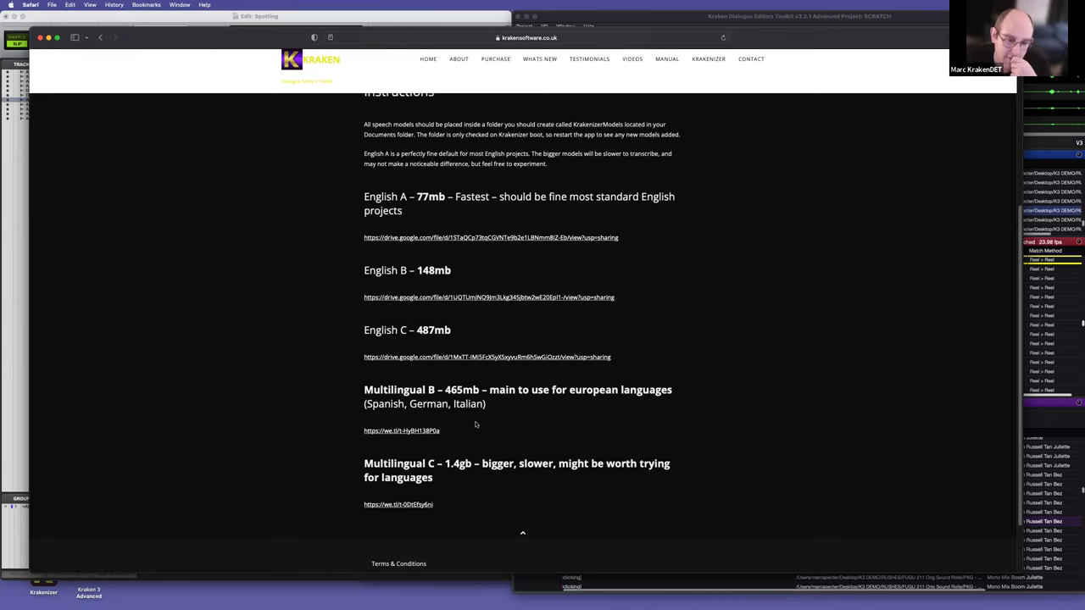
pyautogui.scroll(-1, 475, 423)
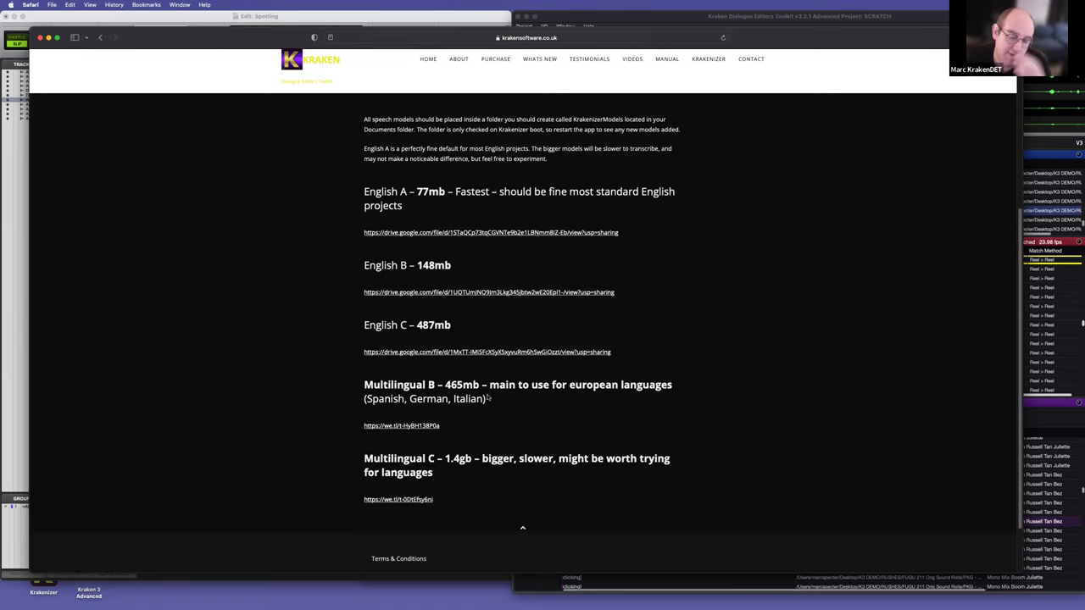
pyautogui.scroll(-4, 512, 369)
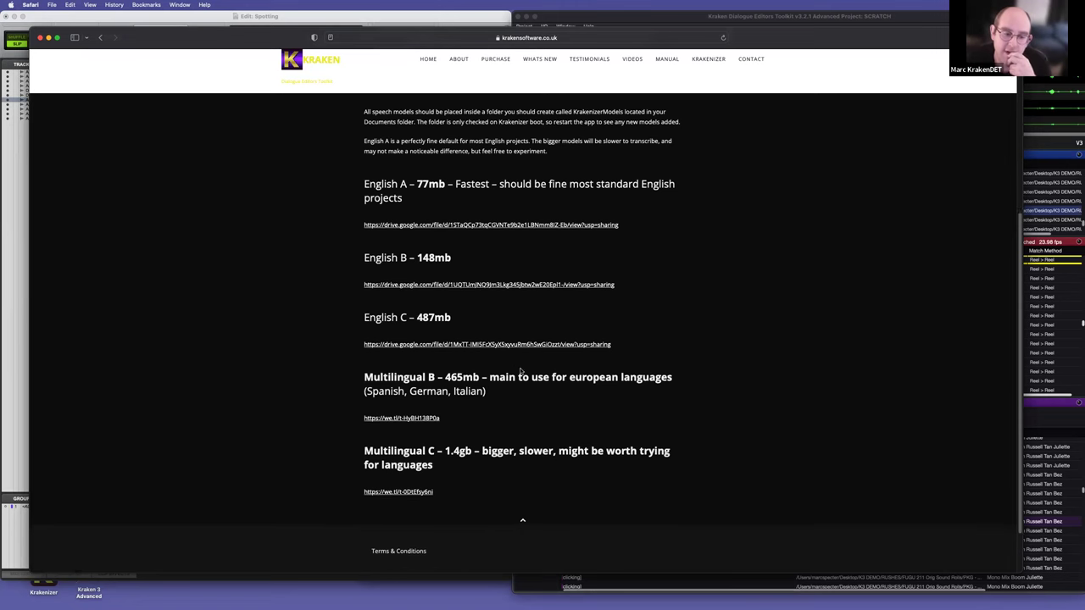
pyautogui.scroll(15, 623, 371)
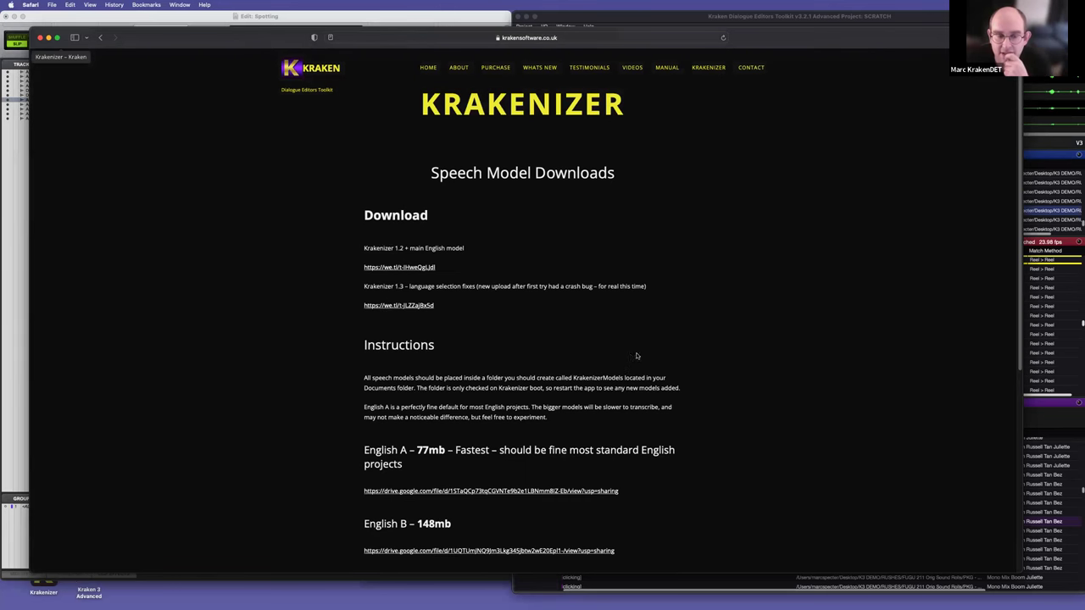
pyautogui.scroll(-15, 636, 353)
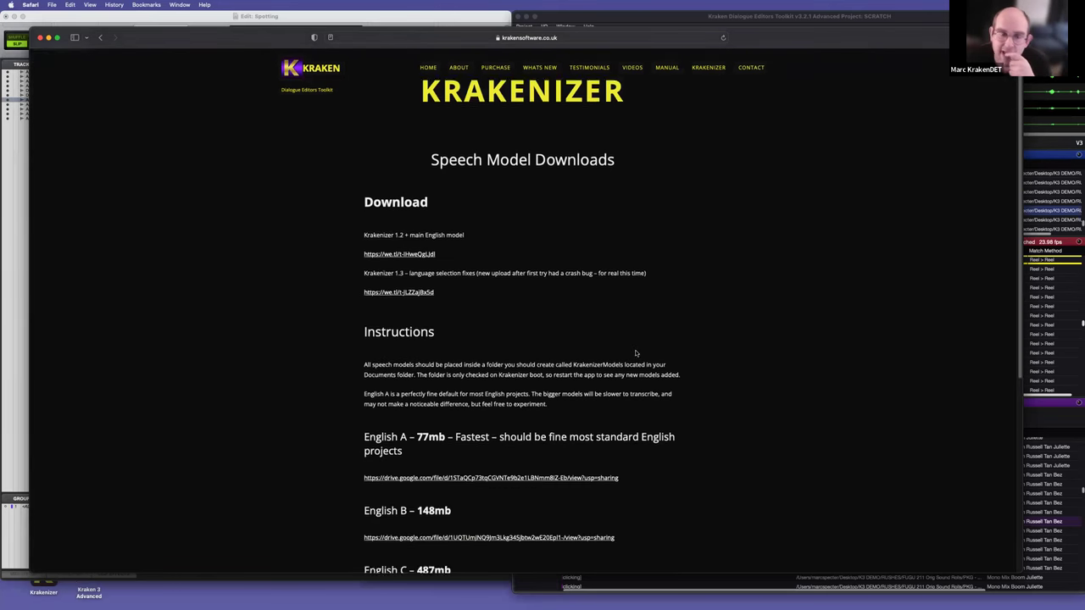
pyautogui.scroll(6, 635, 353)
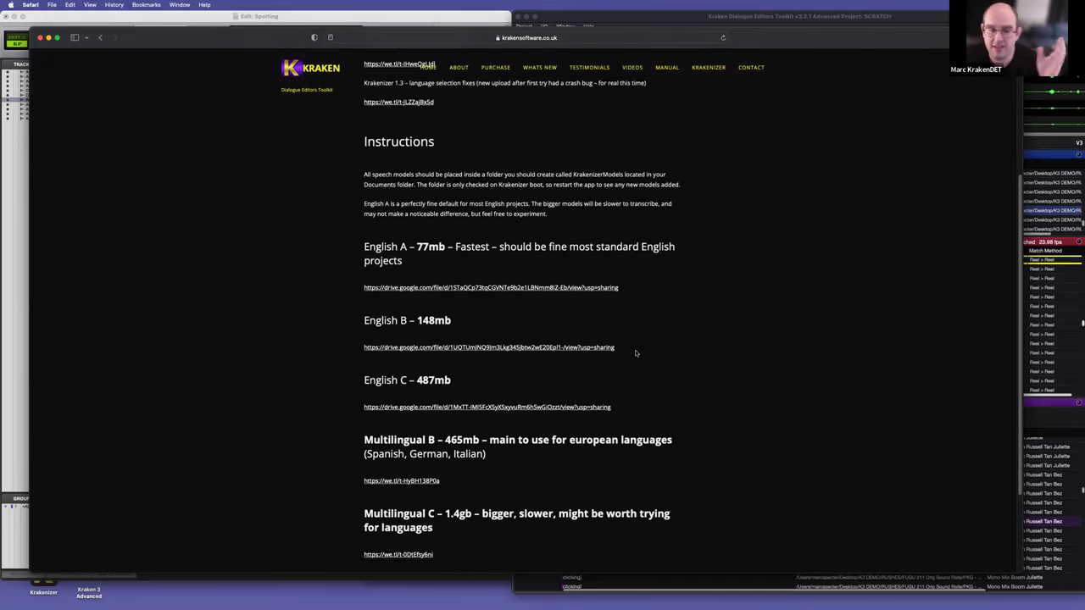
pyautogui.scroll(10, 640, 343)
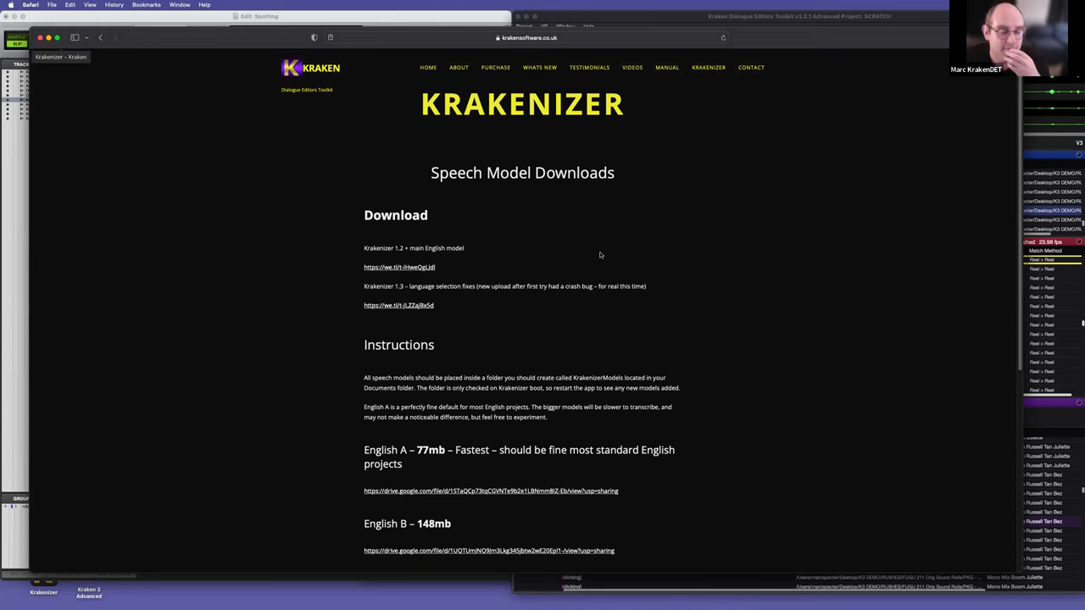
pyautogui.scroll(-2, 600, 250)
pyautogui.scroll(-2, 598, 245)
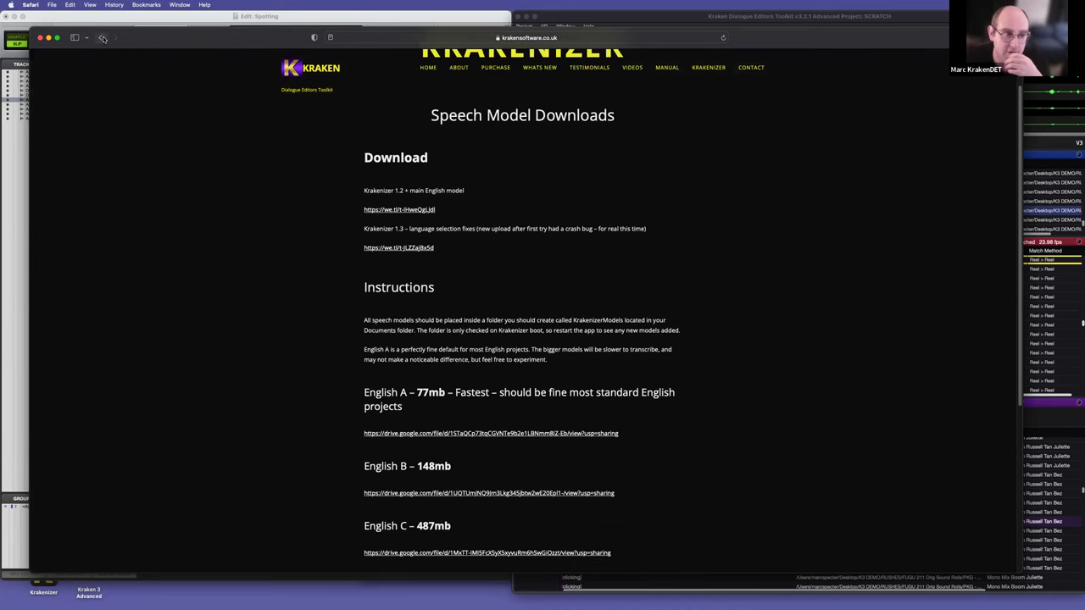
pyautogui.click(102, 38)
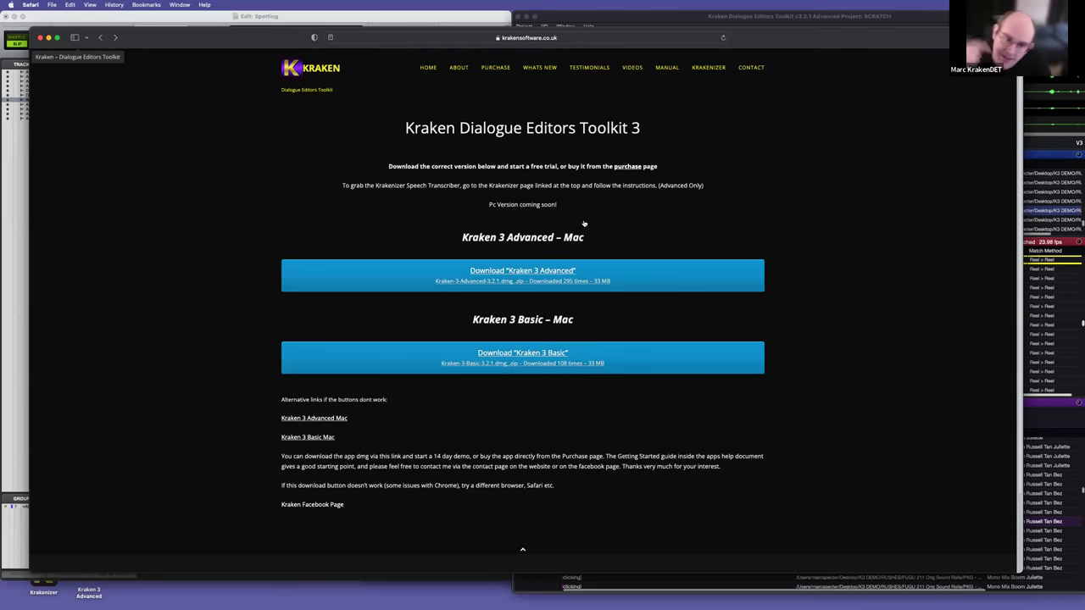
# Step: Switch back to Kraken, shift its window slightly left, and look at the Sound EDL events preceding event 420
pyautogui.press('super+Tab')
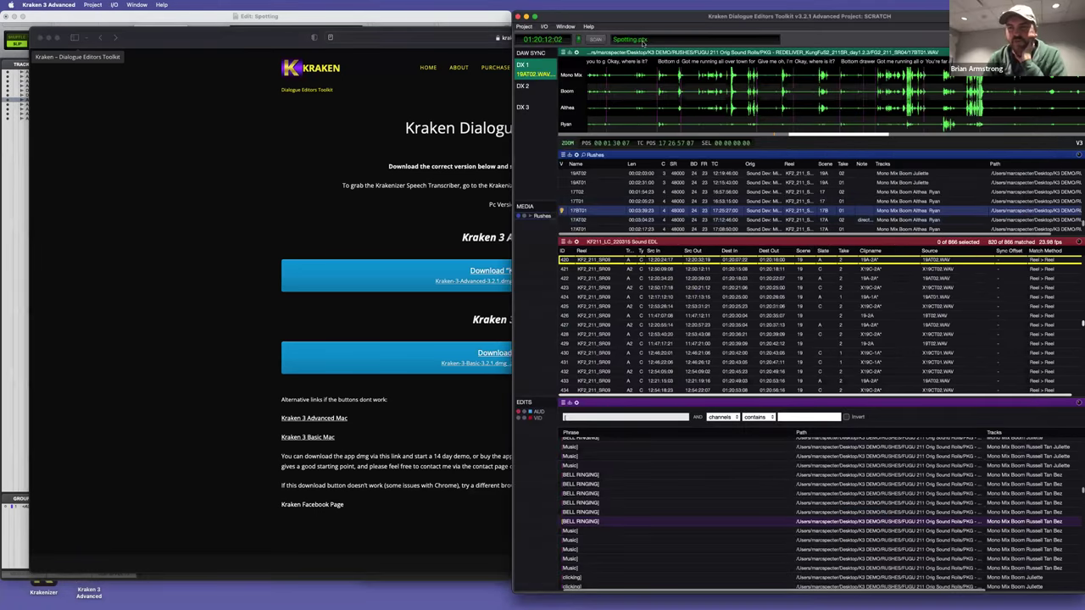
pyautogui.moveTo(628, 15)
pyautogui.mouseDown()
pyautogui.moveTo(591, 13)
pyautogui.moveTo(619, 13)
pyautogui.mouseUp()
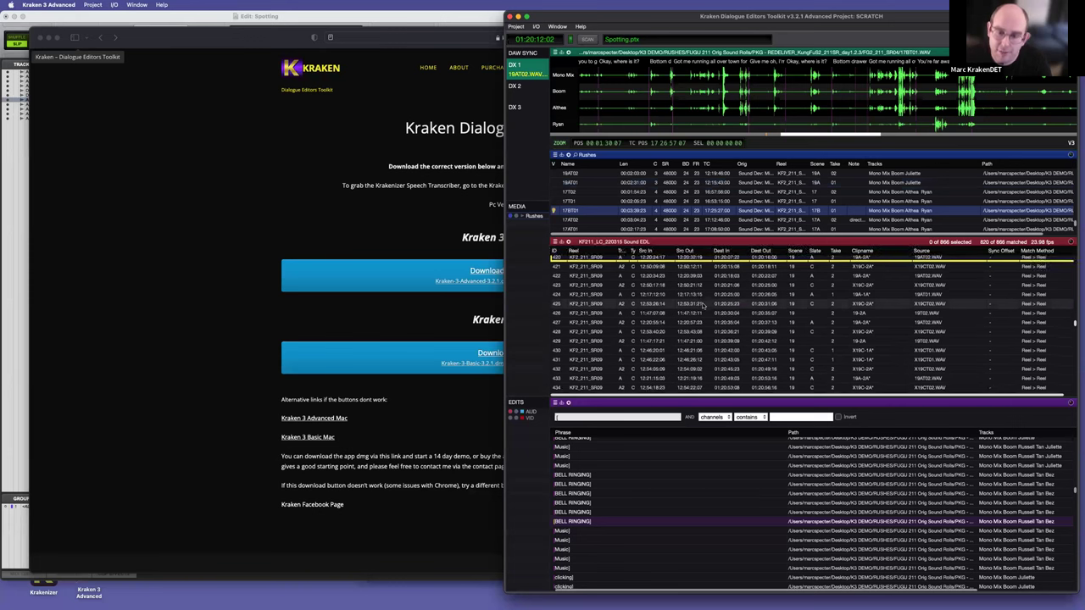
pyautogui.scroll(3, 712, 301)
pyautogui.scroll(1, 721, 299)
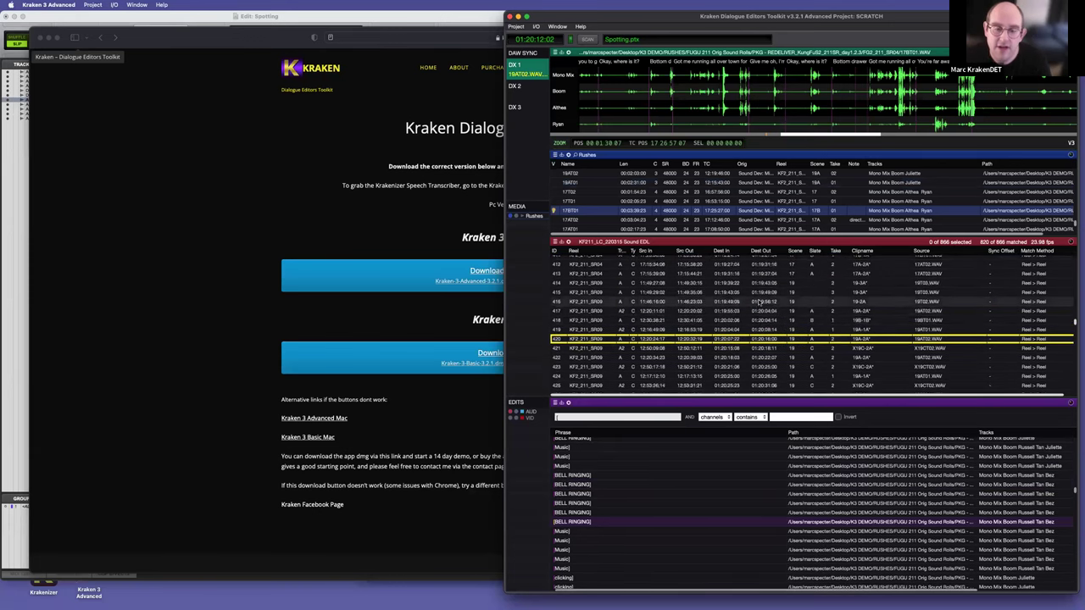
# Step: Switch to Pro Tools and bring the Edit window of the Spotting session to the front
pyautogui.press('super+Tab')
pyautogui.press('super+Tab')
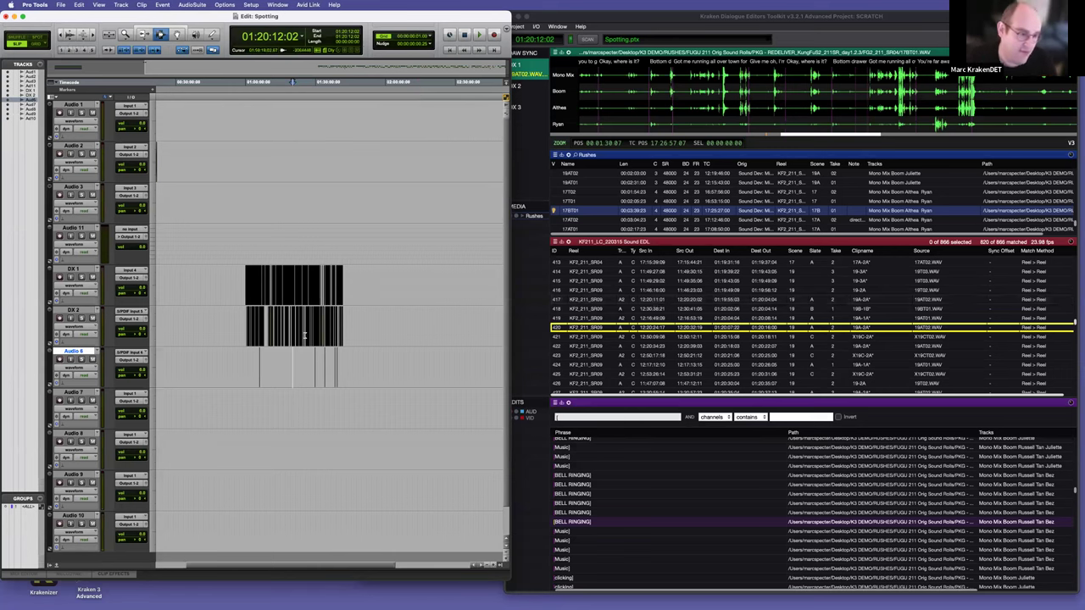
# Step: Place the Pro Tools edit cursor at 01:16:33:20 on the DX 2 track and narrow the Edit window to uncover Kraken
pyautogui.click(284, 333)
pyautogui.press('r')
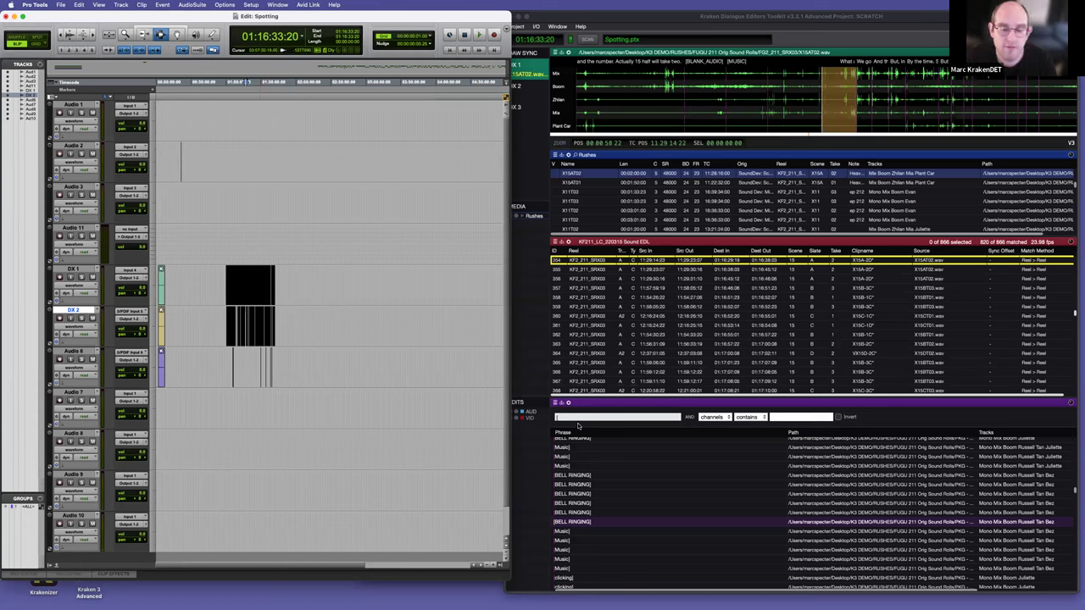
pyautogui.moveTo(510, 375); pyautogui.dragTo(470, 362)
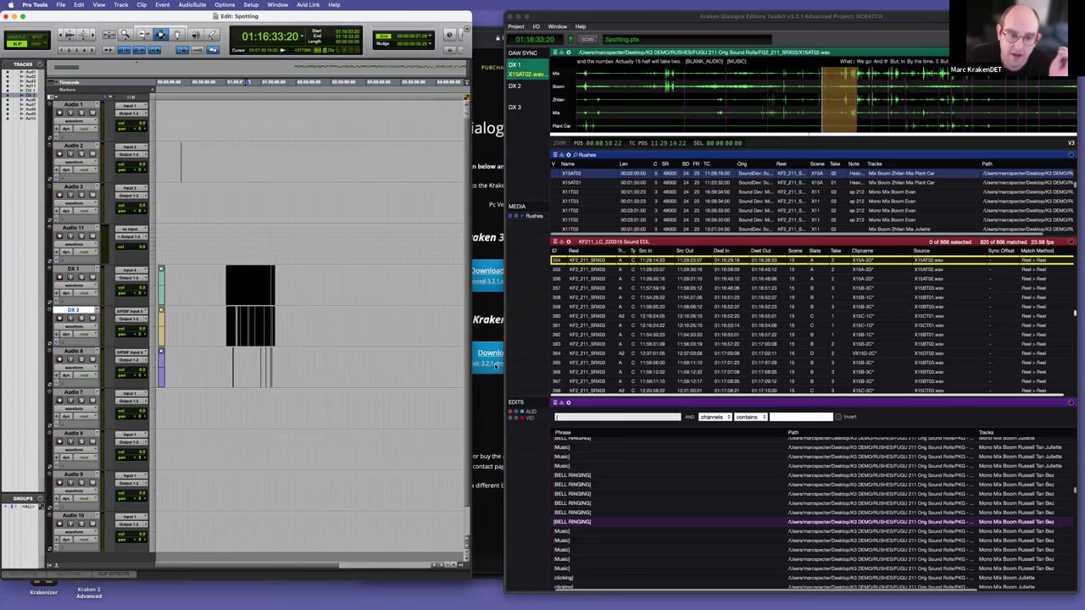
pyautogui.click(506, 358)
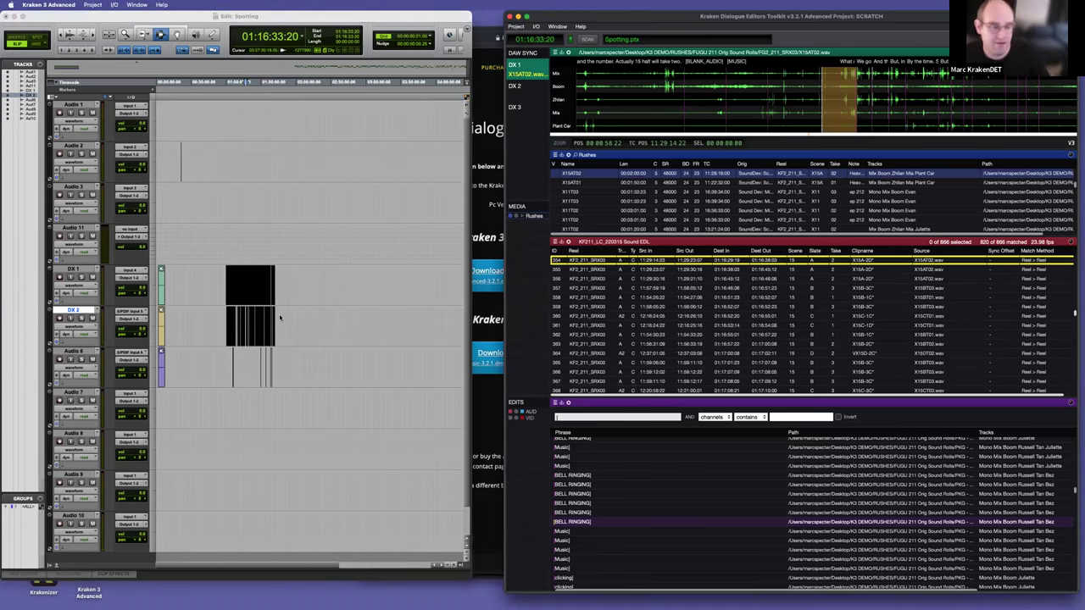
pyautogui.scroll(-2, 281, 315)
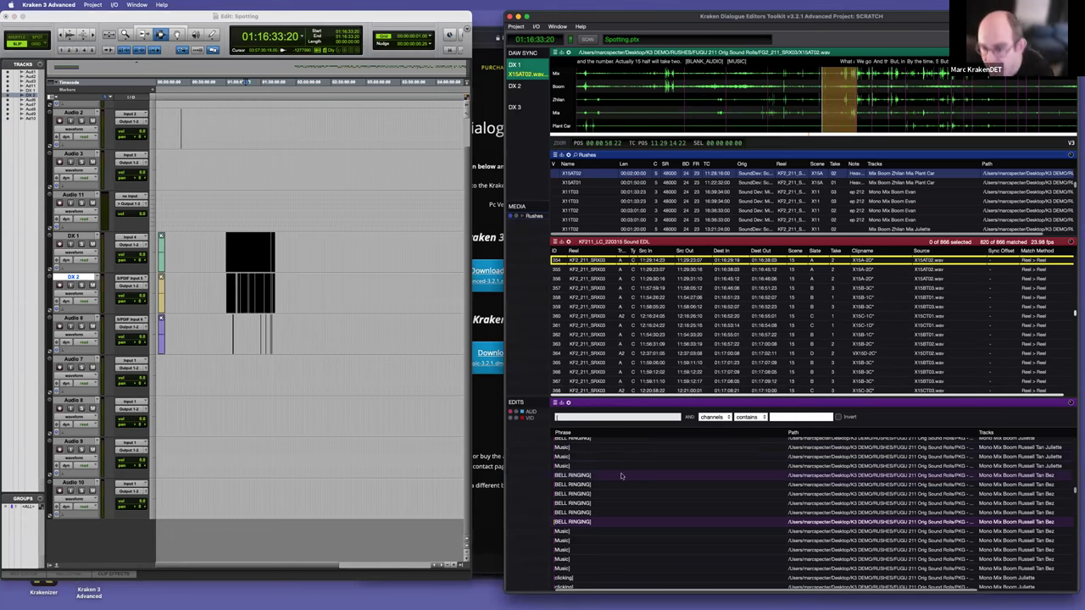
# Step: Remove the phrase search panel and open Assemble To PTX for the sound EDL, with its window moved clear of the source tracks
pyautogui.click(556, 404)
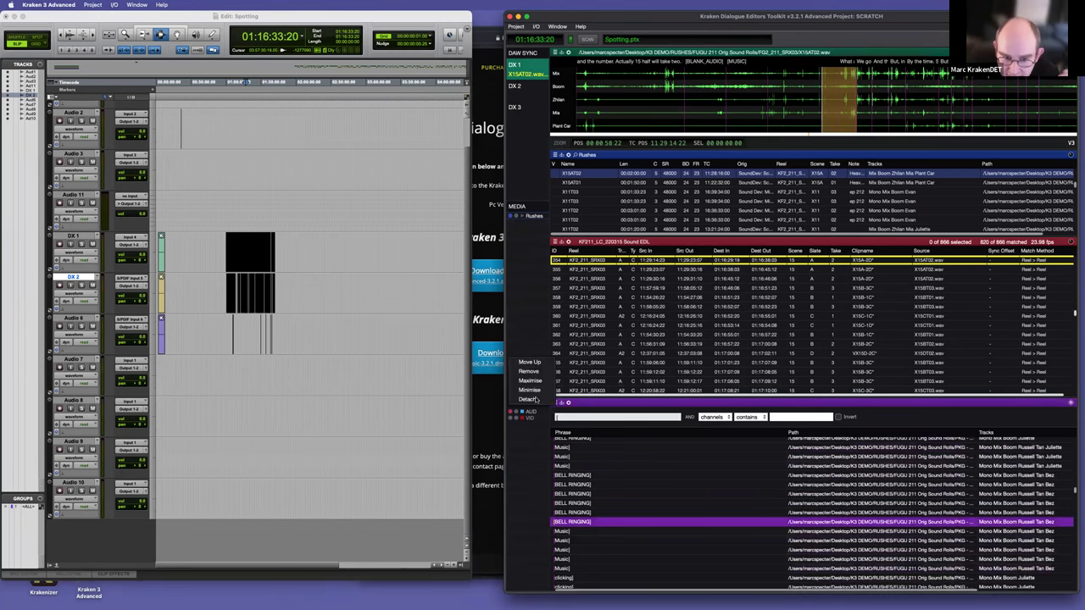
pyautogui.click(528, 372)
pyautogui.rightClick(690, 302)
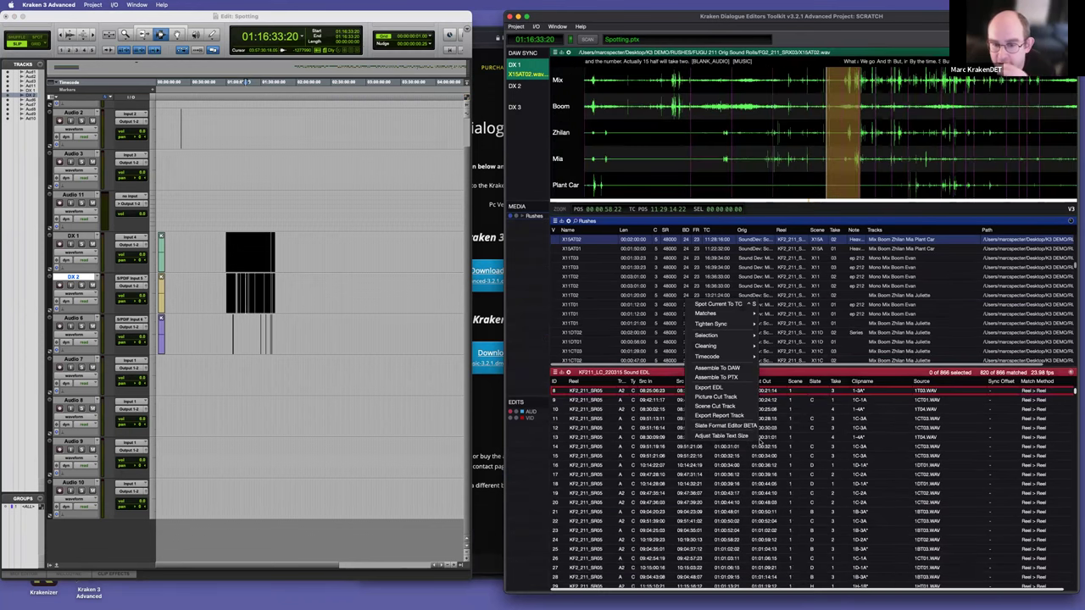
pyautogui.click(720, 377)
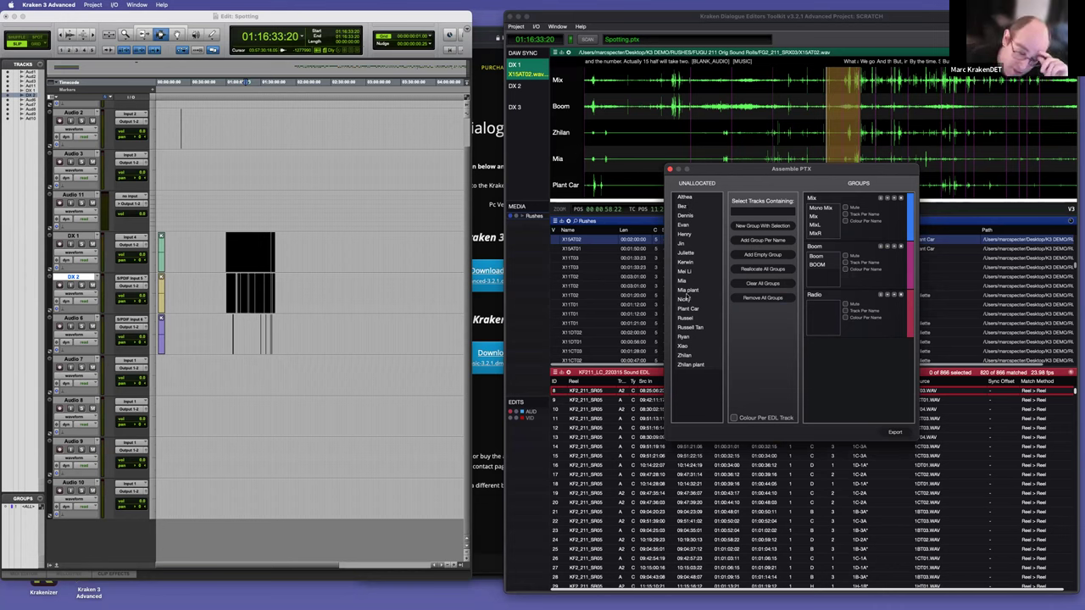
pyautogui.moveTo(790, 173); pyautogui.dragTo(662, 177)
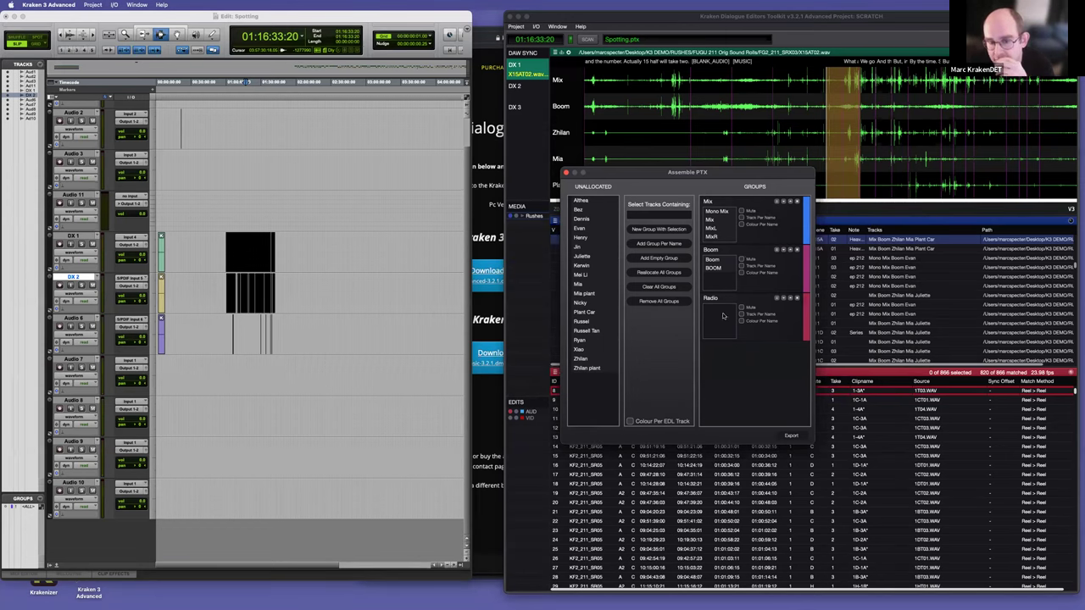
# Step: Allocate all the unallocated tracks to the Radio group
pyautogui.click(585, 201)
pyautogui.keyDown('shift'); pyautogui.click(591, 368); pyautogui.keyUp('shift')
pyautogui.moveTo(587, 345); pyautogui.dragTo(711, 388)
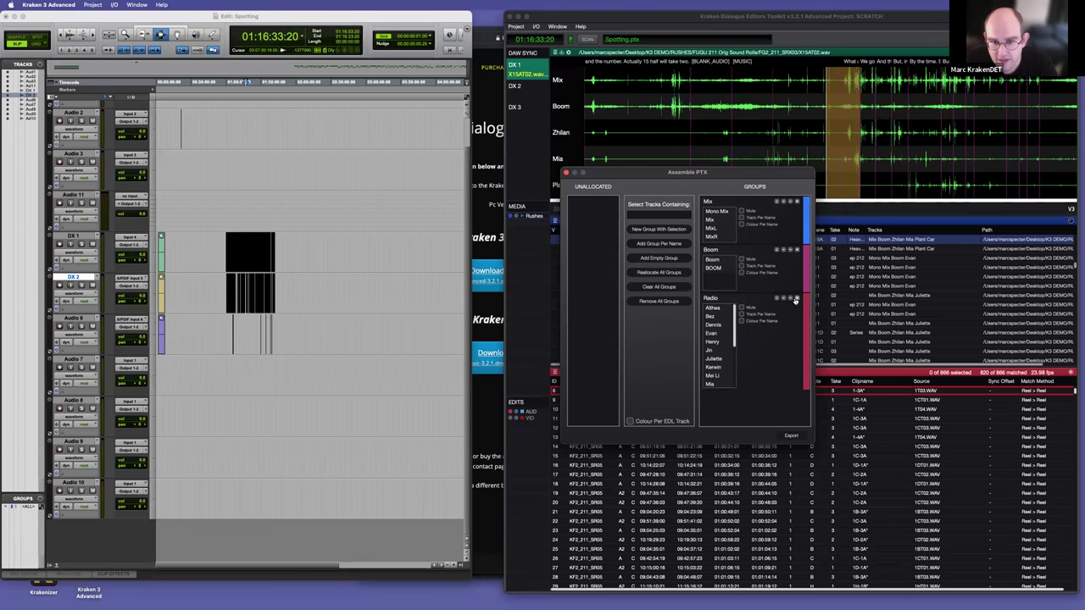
# Step: Delete the existing Radio, Boom and Mix groups so every track is unallocated
pyautogui.click(797, 300)
pyautogui.click(796, 250)
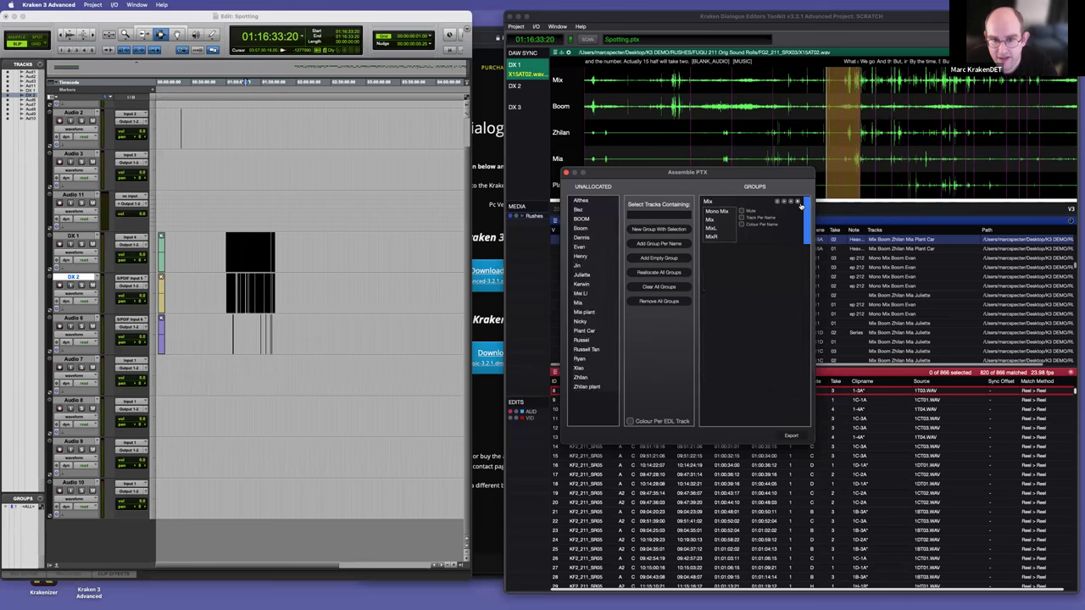
pyautogui.click(798, 203)
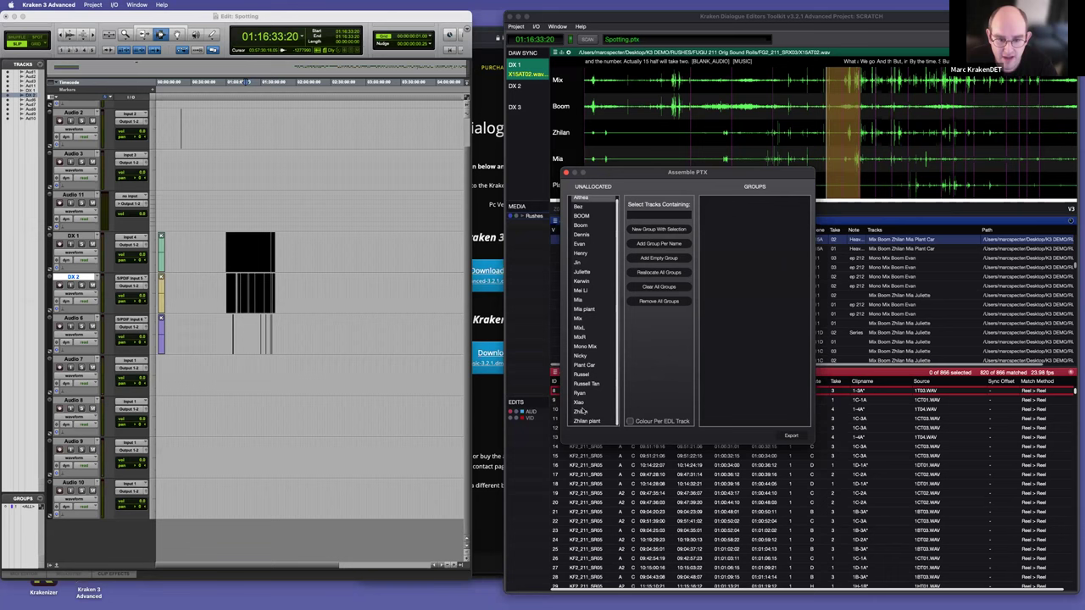
# Step: Put every unallocated track into one new group and delete that group again
pyautogui.keyDown('shift'); pyautogui.click(580, 420); pyautogui.keyUp('shift')
pyautogui.moveTo(582, 420); pyautogui.dragTo(773, 371)
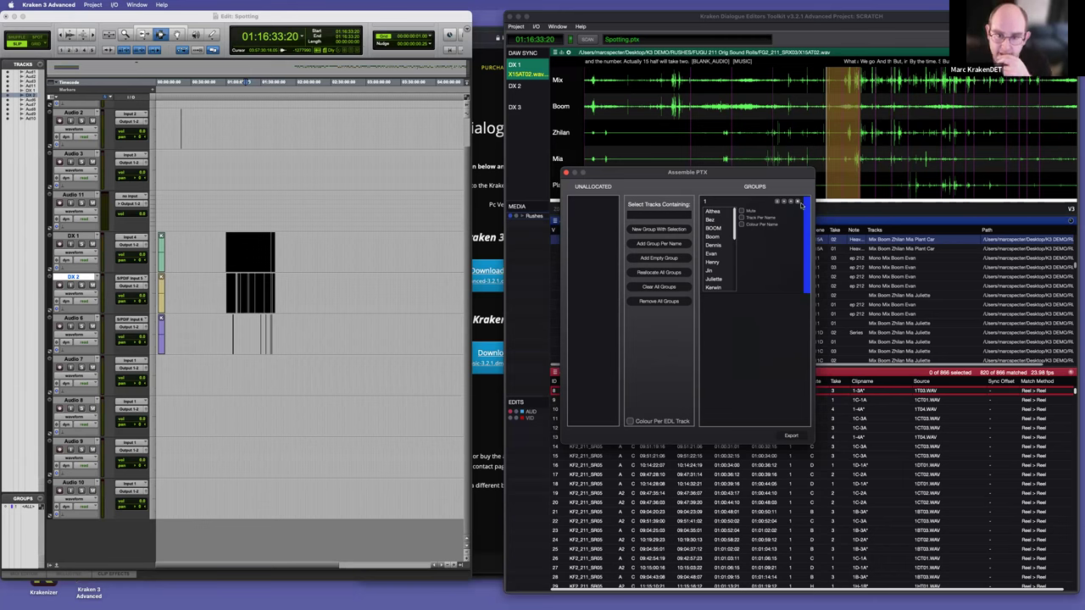
pyautogui.click(796, 201)
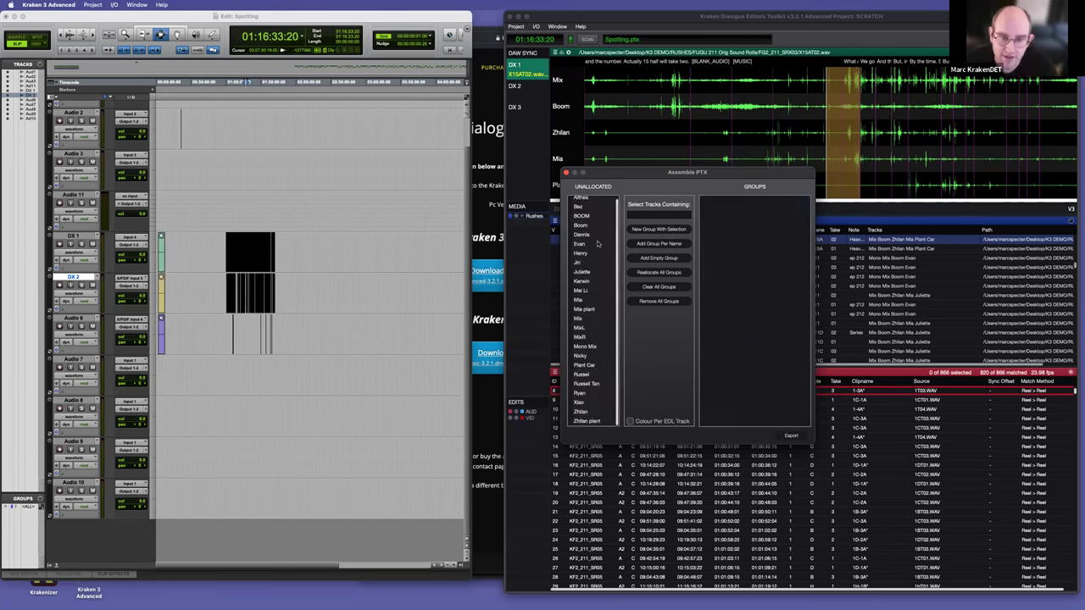
# Step: Create a group from the tracks containing "Boom" and delete it again
pyautogui.click(644, 214)
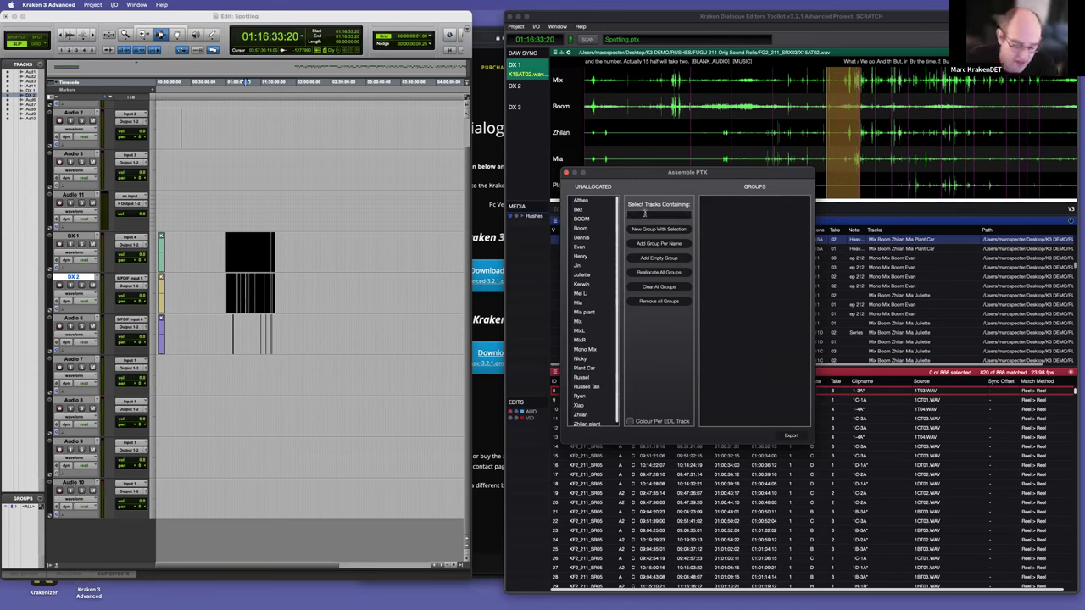
pyautogui.write('Boom')
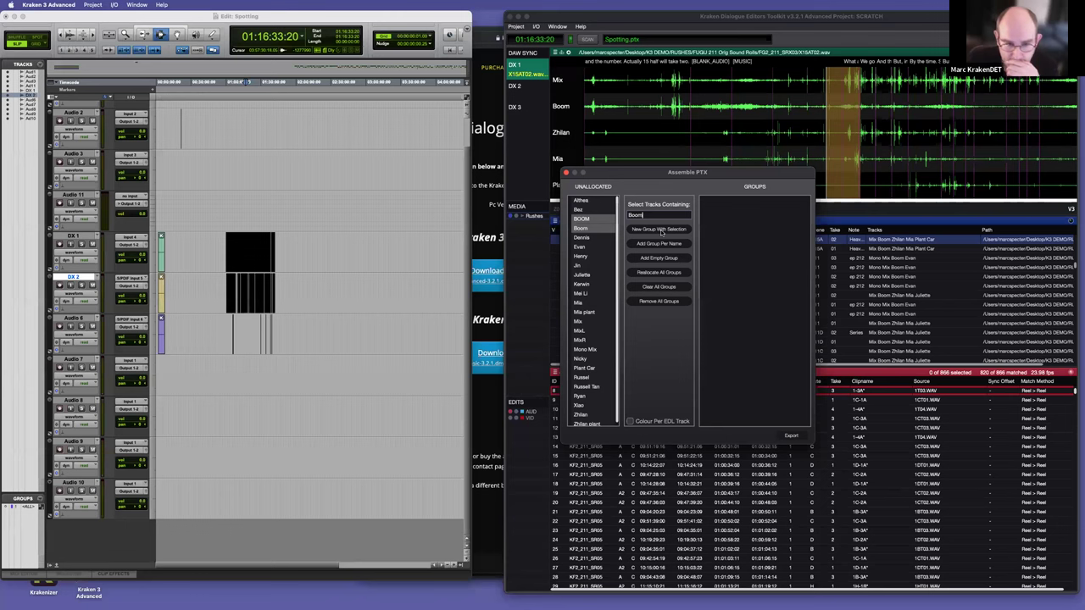
pyautogui.click(660, 230)
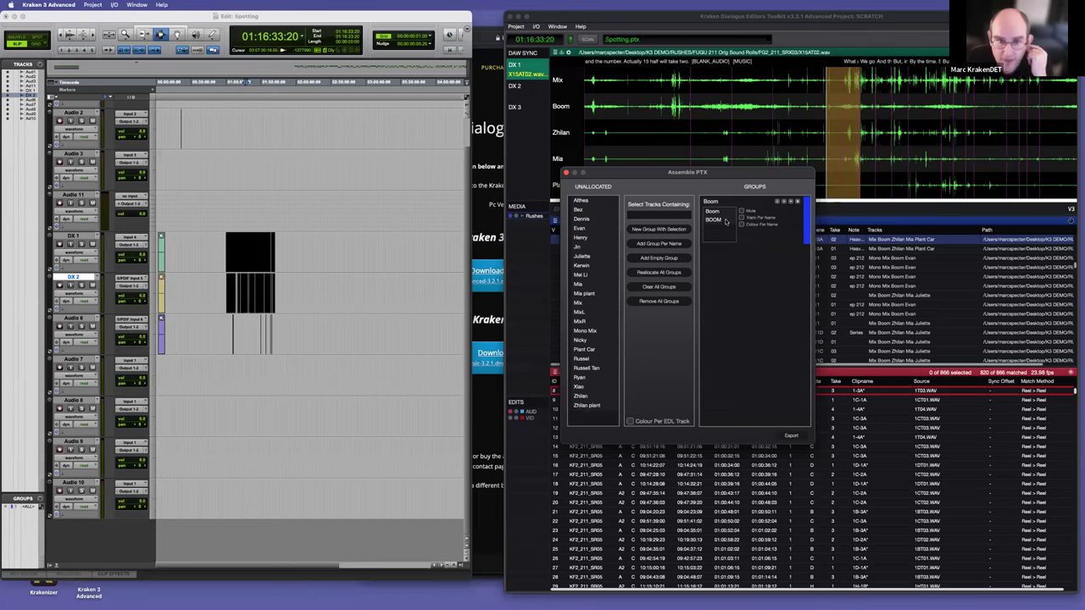
pyautogui.click(797, 203)
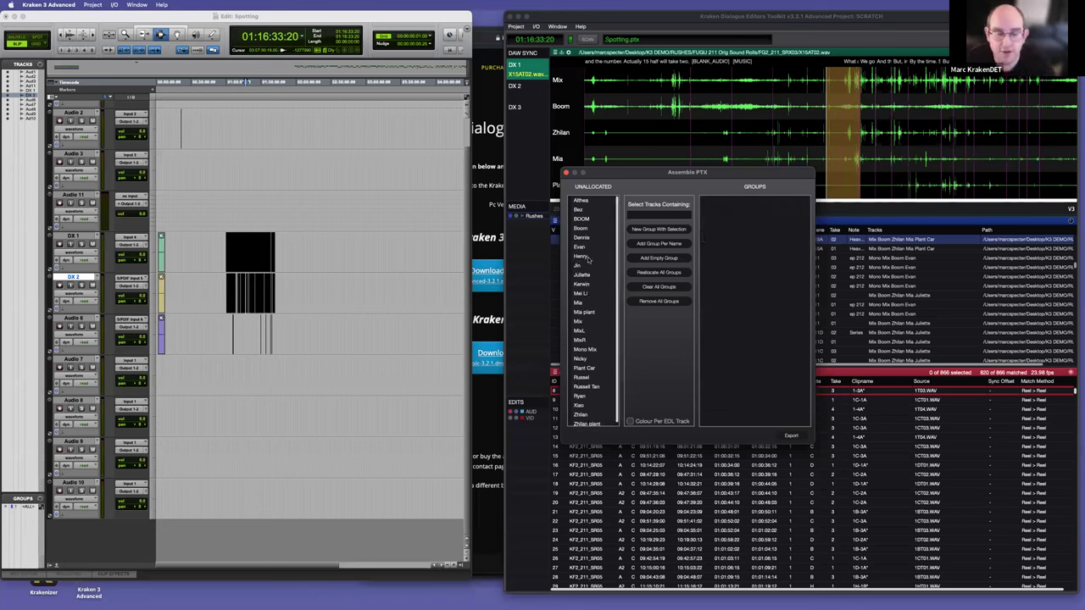
# Step: Create one group from the tracks containing "mix" and a second from those containing "boom"
pyautogui.click(647, 215)
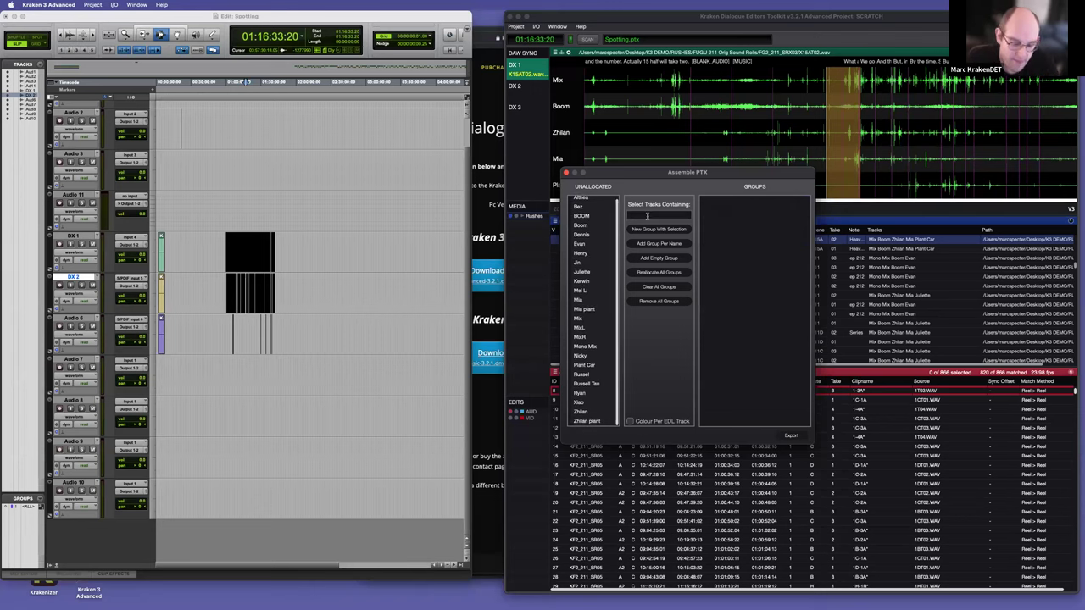
pyautogui.write('mix')
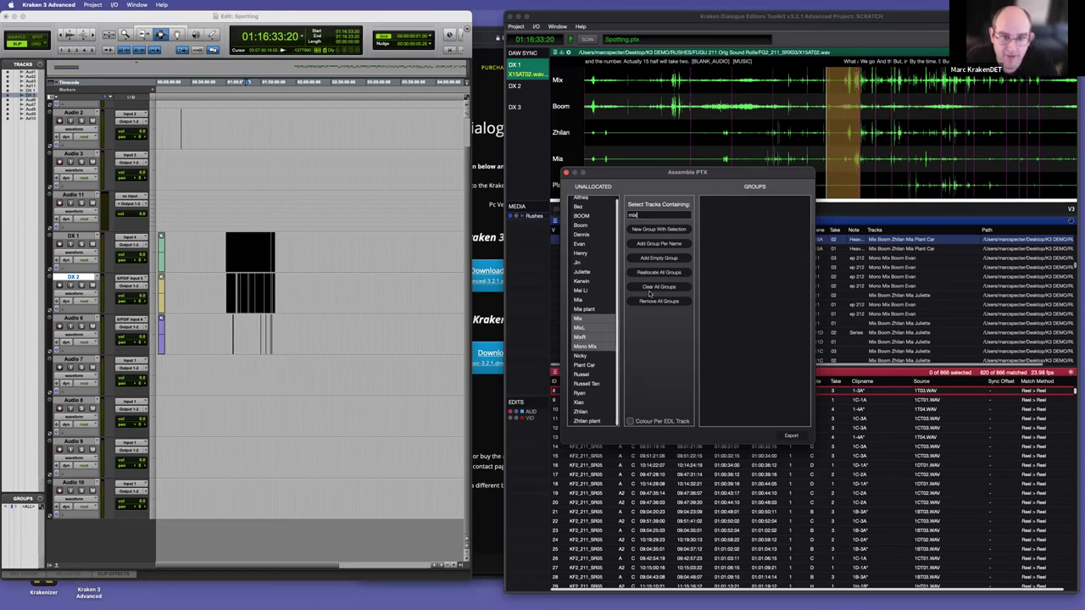
pyautogui.click(668, 226)
pyautogui.click(661, 216)
pyautogui.write('boom')
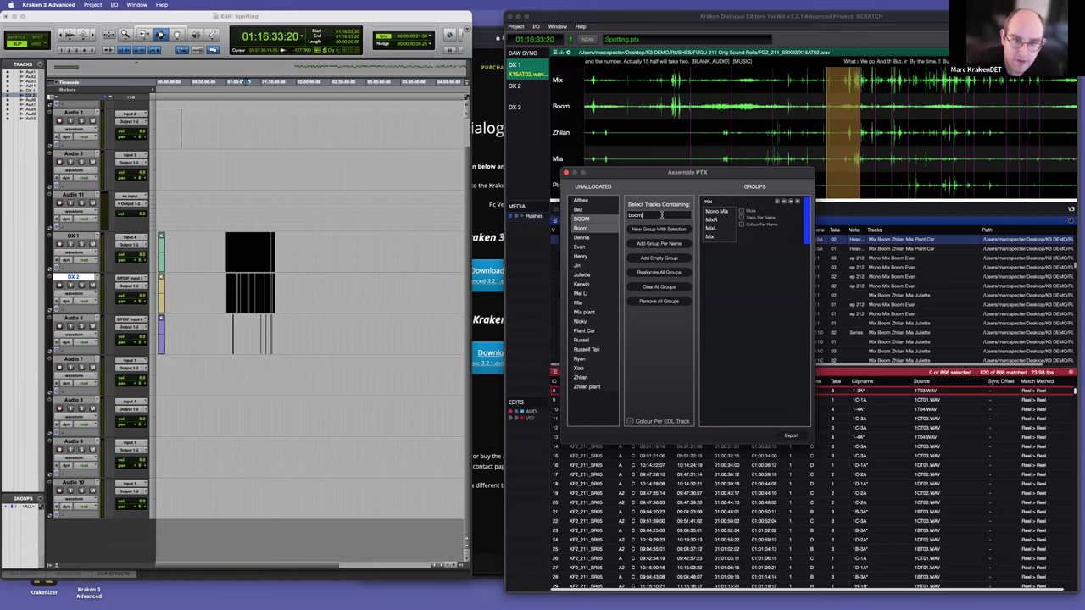
pyautogui.click(658, 229)
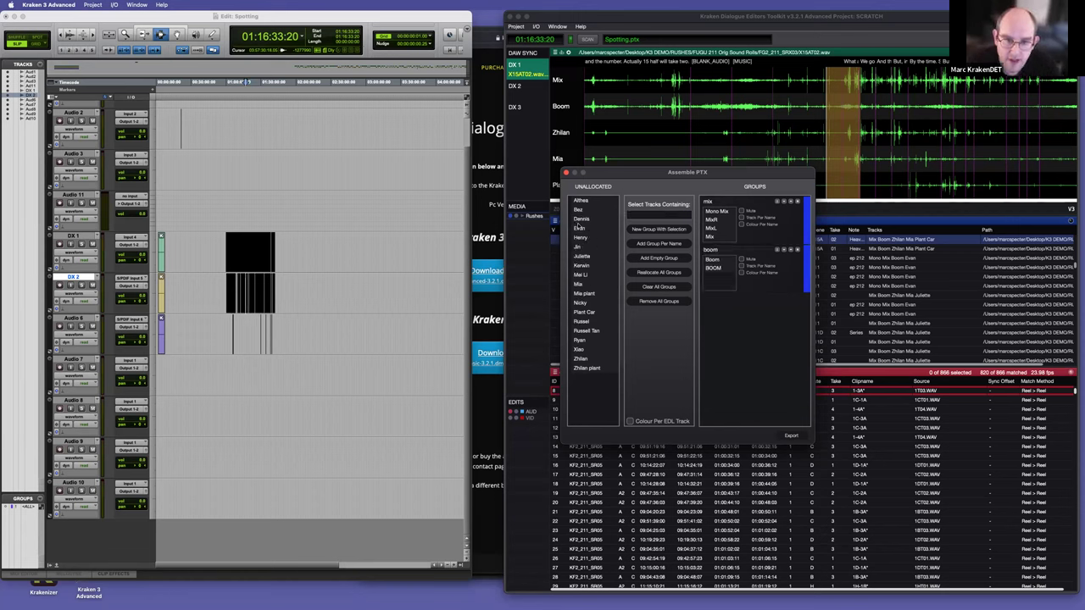
# Step: Put all the remaining unallocated tracks into a third group and delete that group again
pyautogui.click(578, 200)
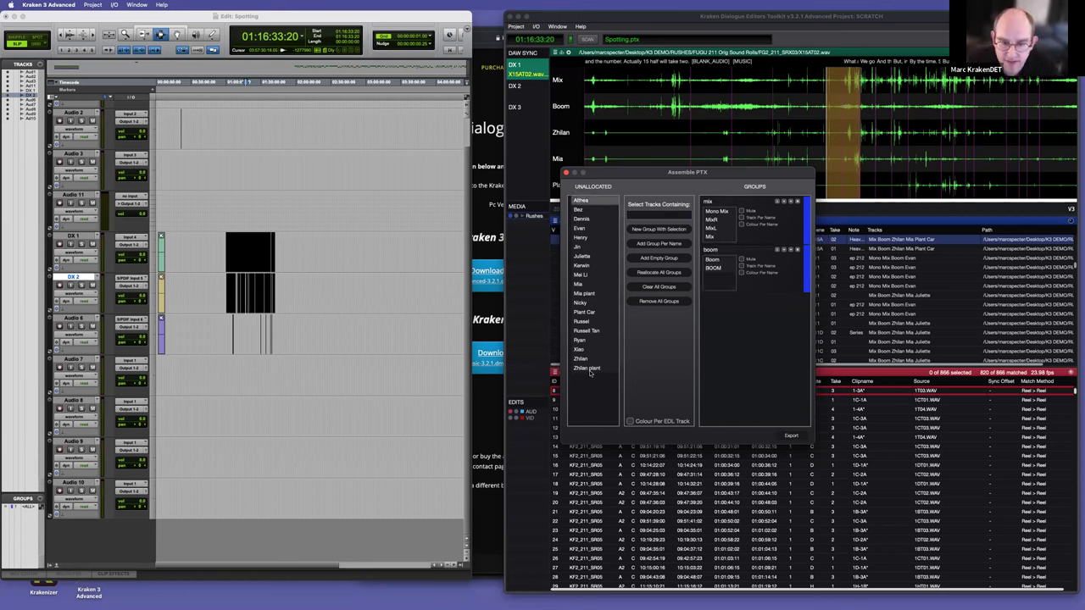
pyautogui.keyDown('shift'); pyautogui.click(585, 368); pyautogui.keyUp('shift')
pyautogui.moveTo(582, 322); pyautogui.dragTo(752, 356)
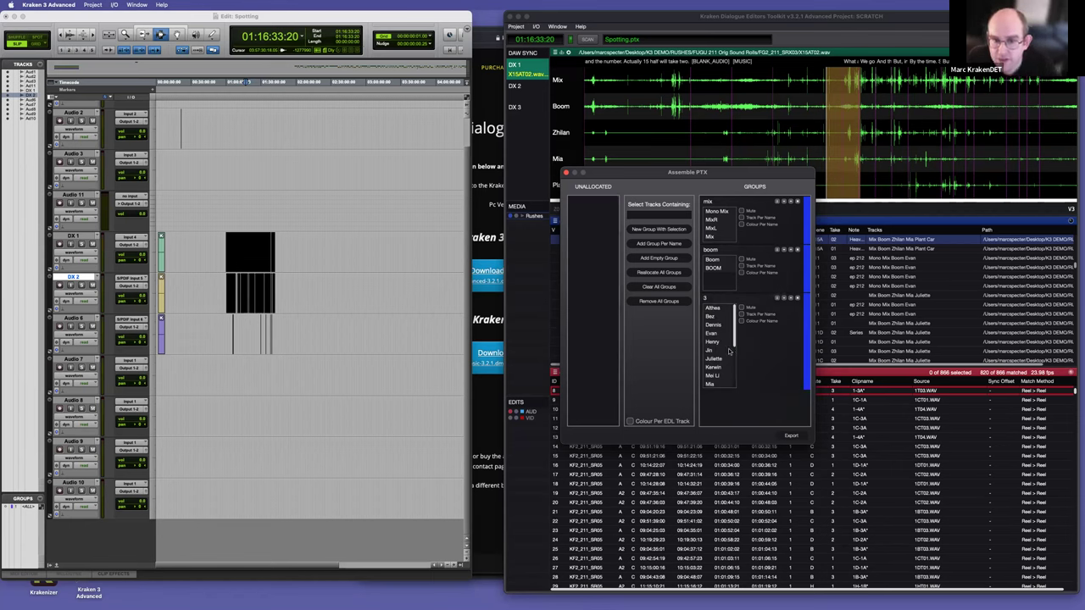
pyautogui.click(797, 298)
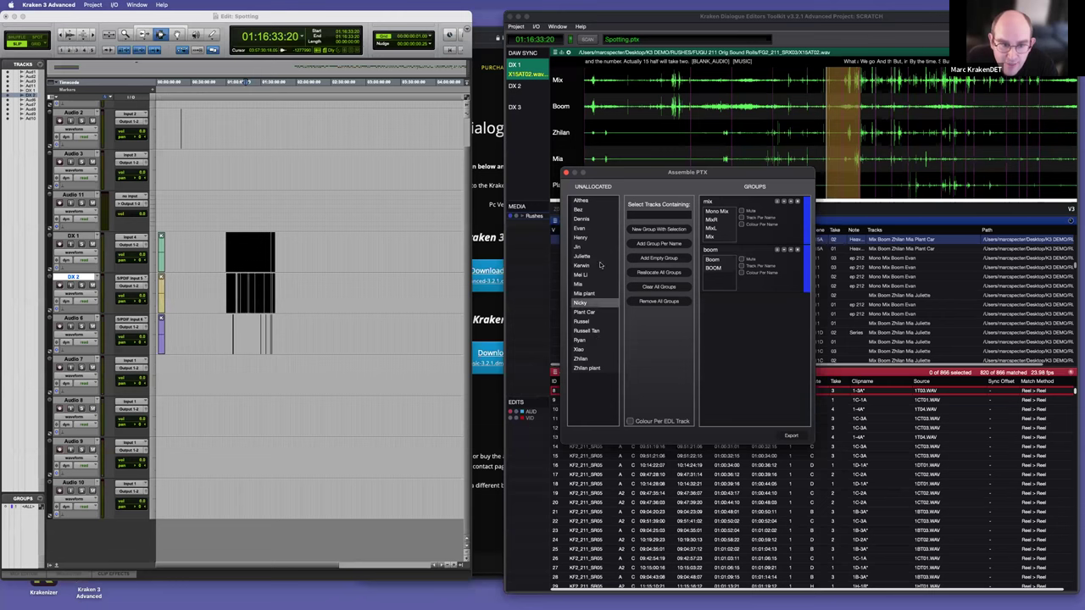
# Step: Create a third group from the remaining tracks, leaving the three tracks with "plant" in their names unallocated
pyautogui.click(592, 313)
pyautogui.click(589, 303)
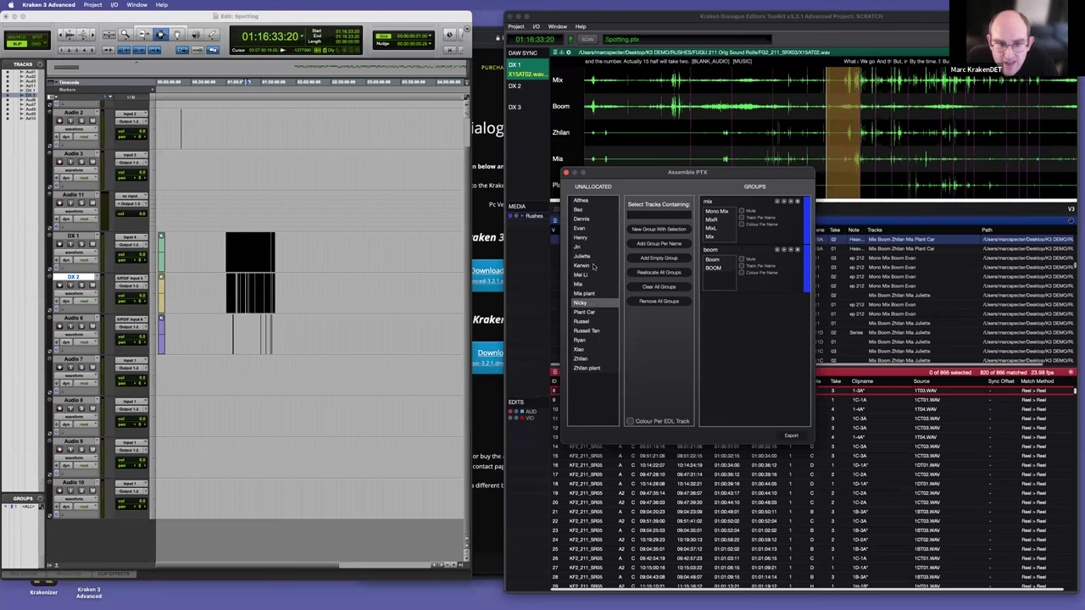
pyautogui.moveTo(590, 204); pyautogui.dragTo(590, 371)
pyautogui.keyDown('super'); pyautogui.click(590, 313); pyautogui.keyUp('super')
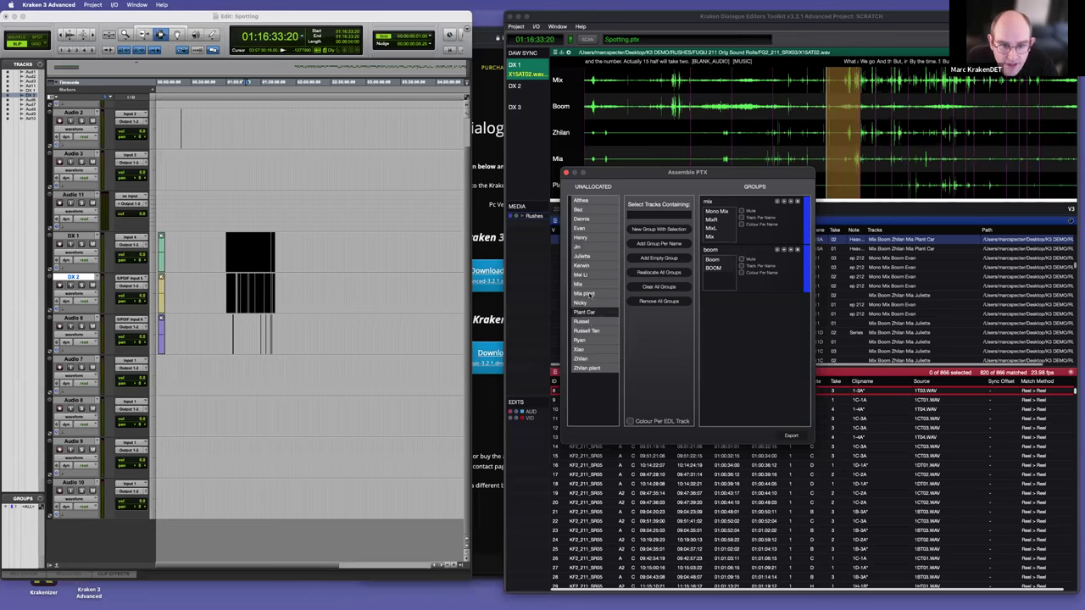
pyautogui.keyDown('super'); pyautogui.click(589, 294); pyautogui.keyUp('super')
pyautogui.keyDown('super'); pyautogui.click(595, 370); pyautogui.keyUp('super')
pyautogui.moveTo(594, 360); pyautogui.dragTo(758, 377)
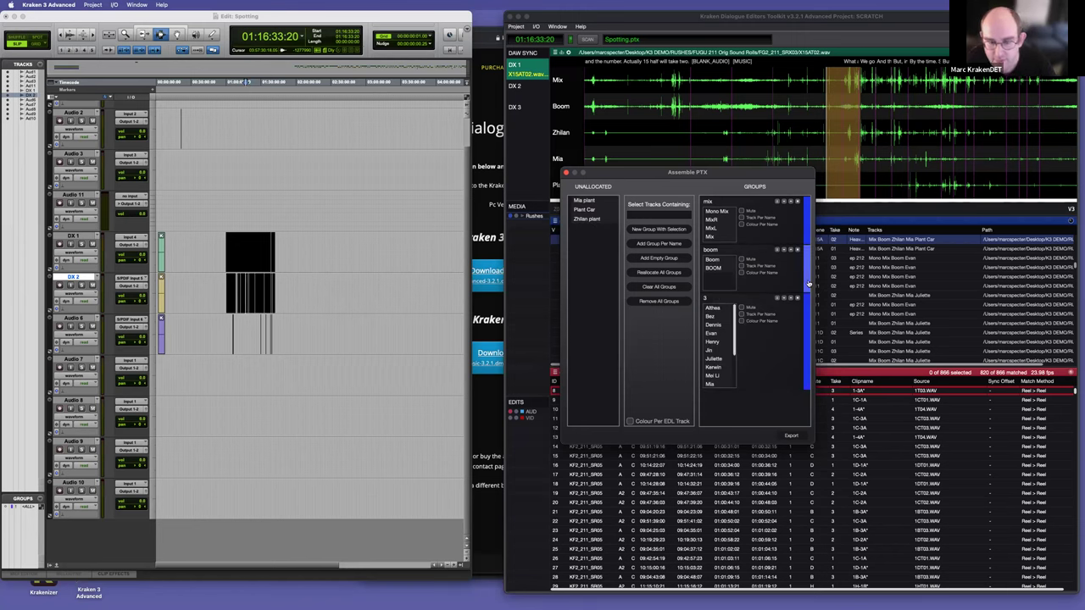
# Step: Colour the mix group yellow and the boom group green
pyautogui.click(807, 202)
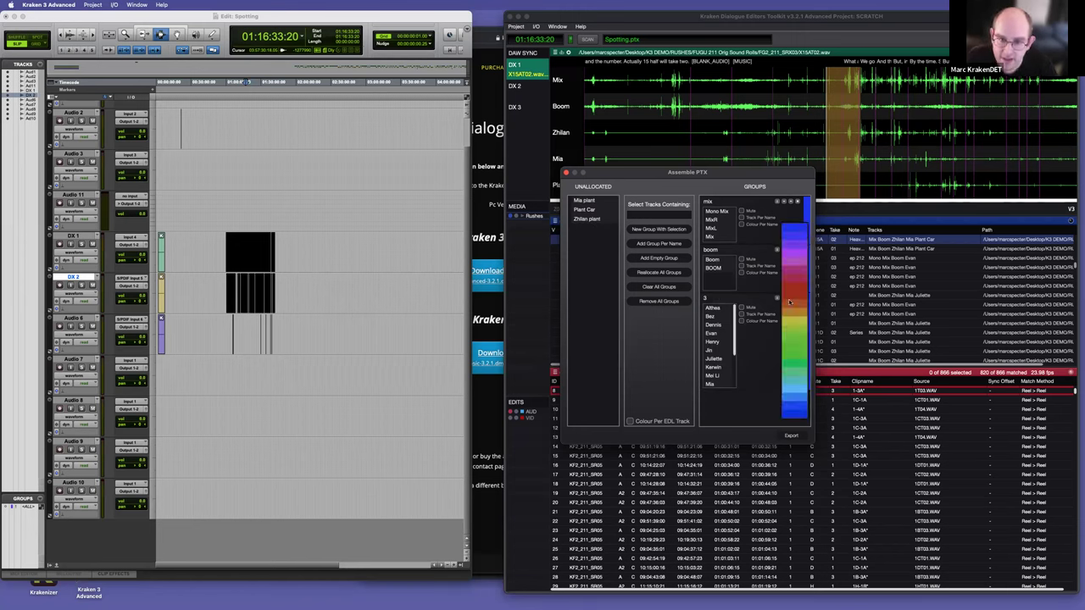
pyautogui.click(794, 326)
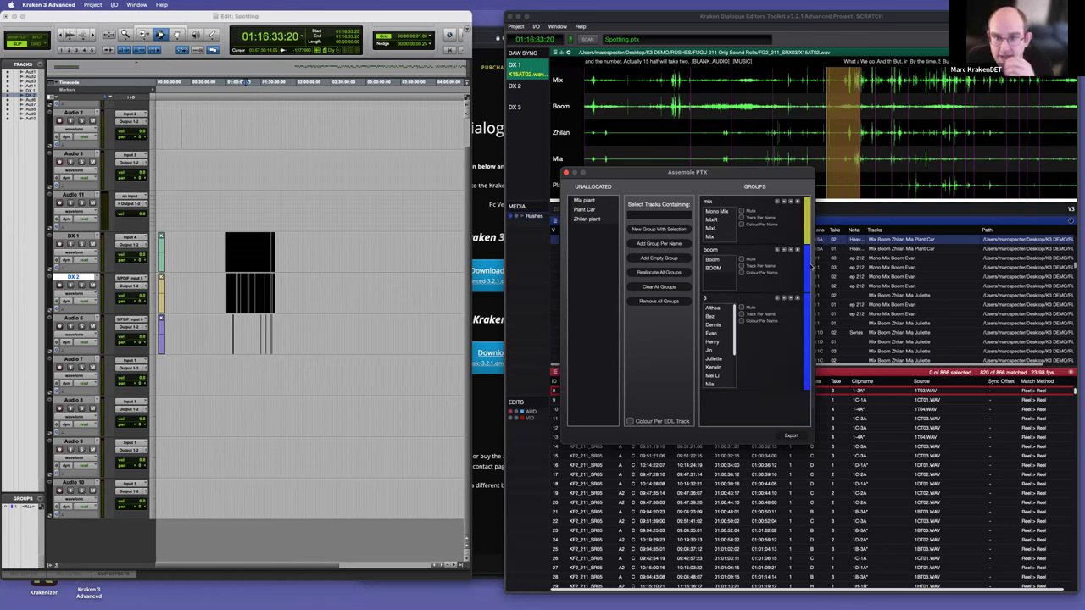
pyautogui.click(807, 264)
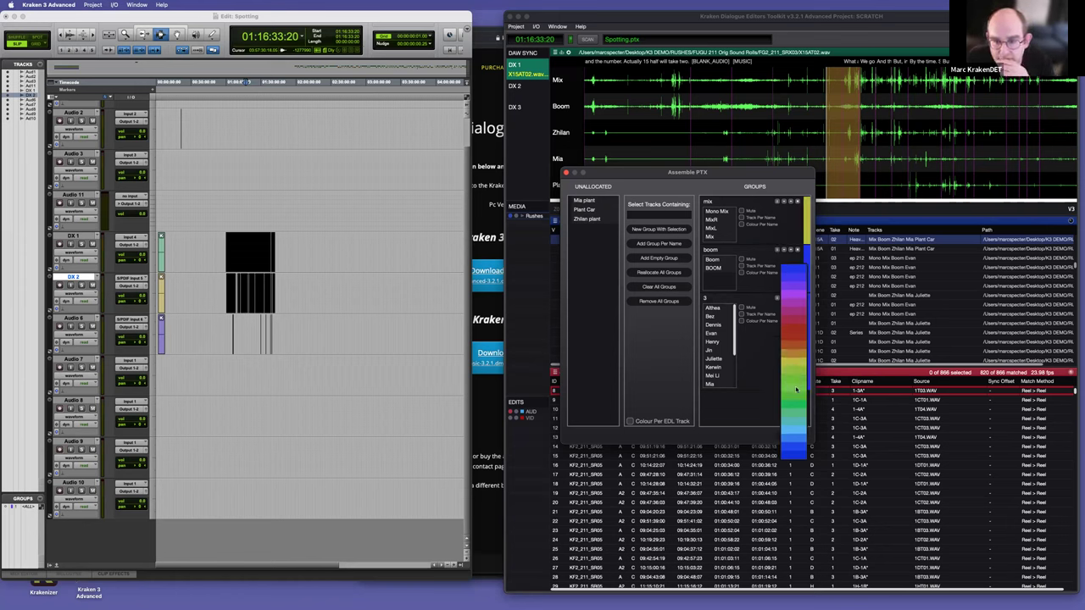
pyautogui.click(794, 381)
pyautogui.click(805, 326)
pyautogui.click(805, 325)
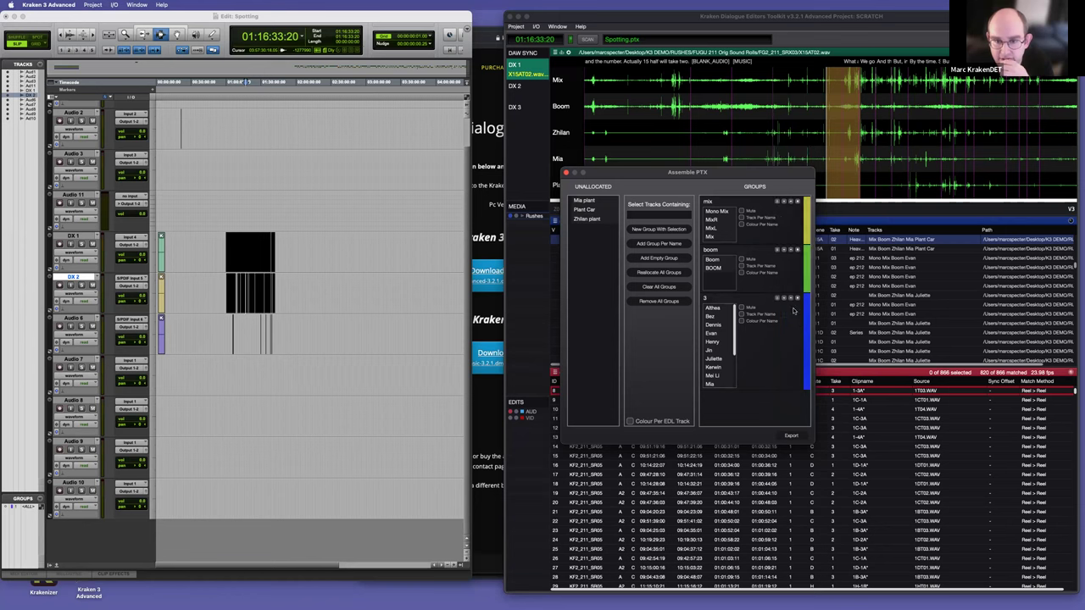
# Step: Mute the mix group and turn on Colour Per Name for the third group
pyautogui.click(741, 211)
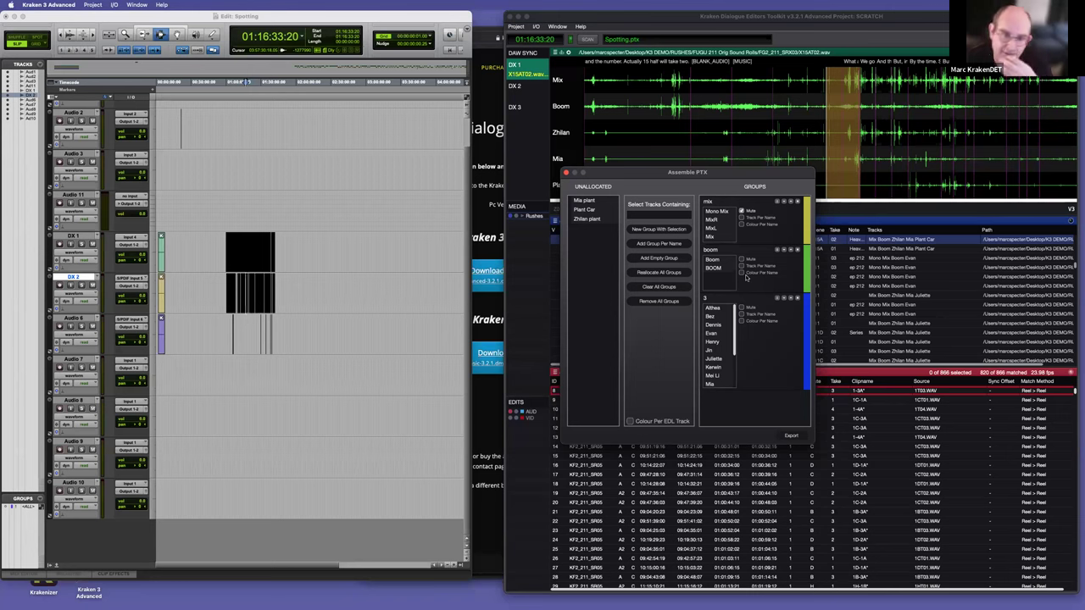
pyautogui.click(743, 321)
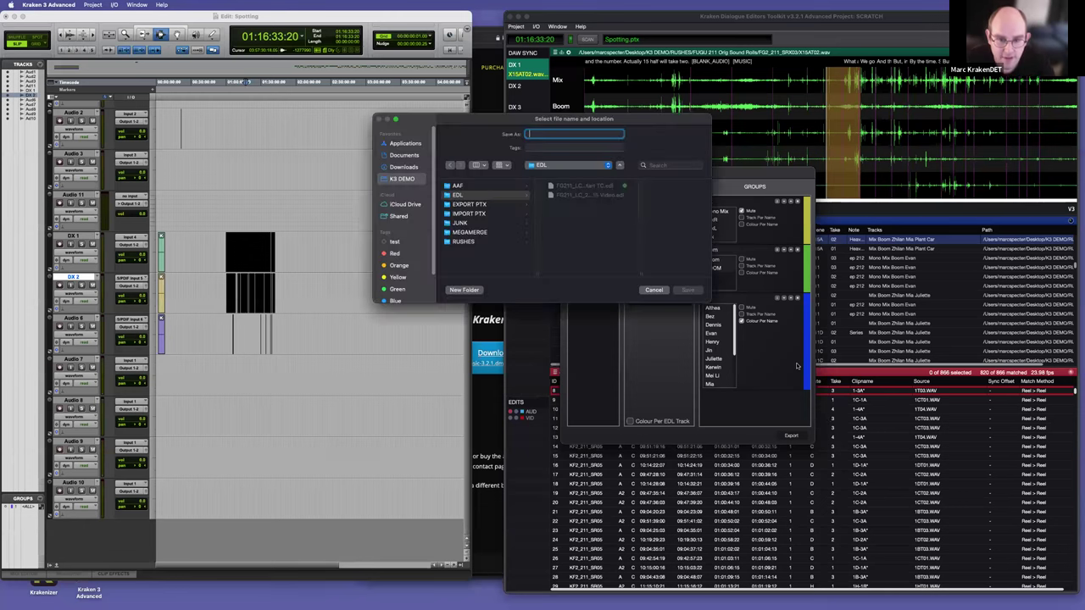
# Step: Save the PTX export as "basic" in a new folder named "basic" inside the EXPORT PTX folder
pyautogui.click(481, 204)
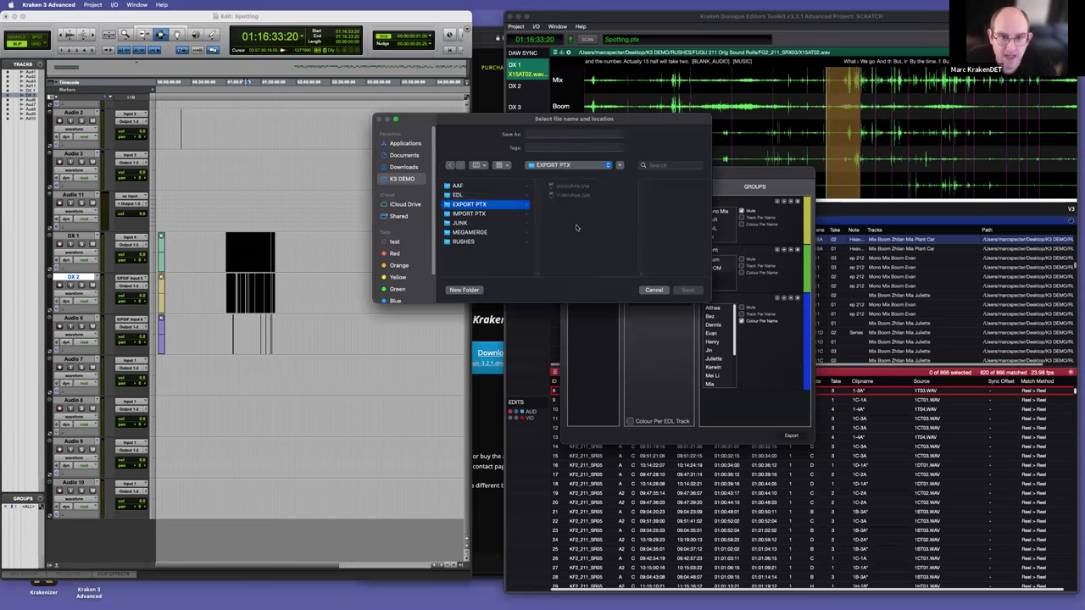
pyautogui.click(475, 292)
pyautogui.write('bas')
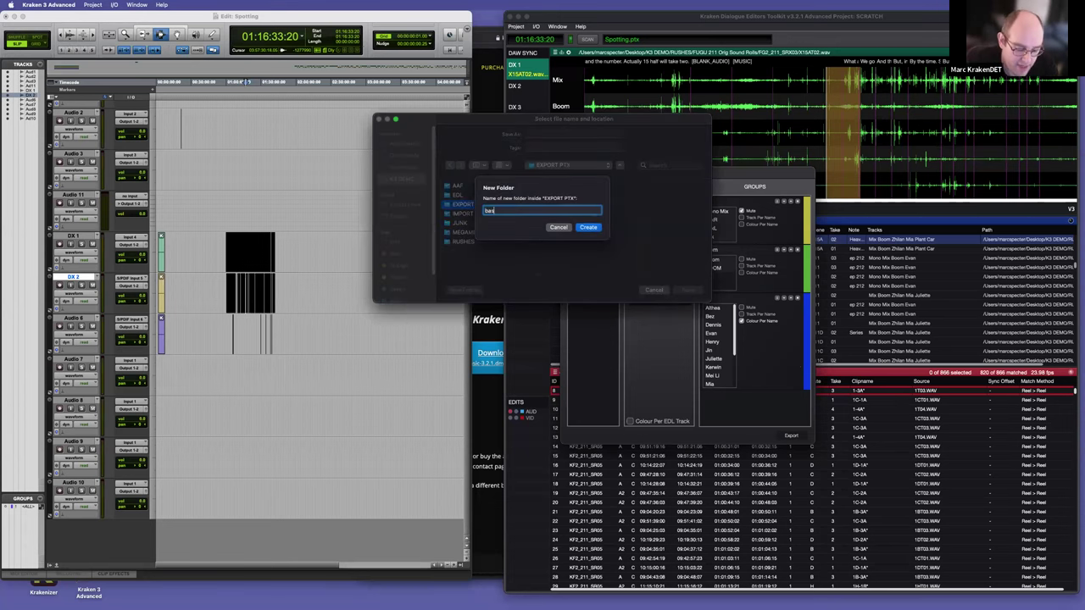
pyautogui.write('ic')
pyautogui.press('Return')
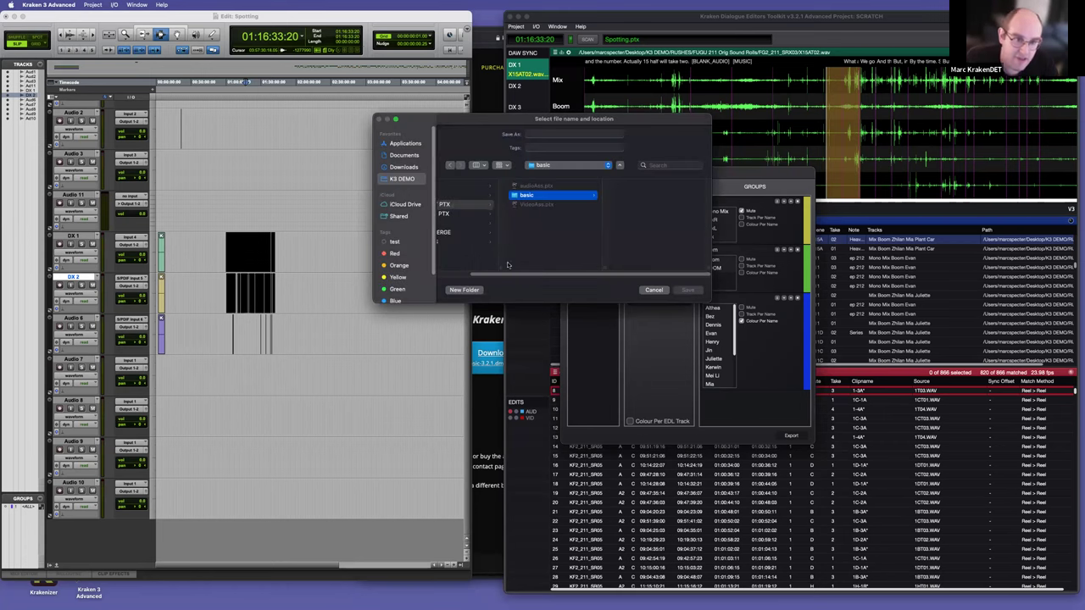
pyautogui.write('basic')
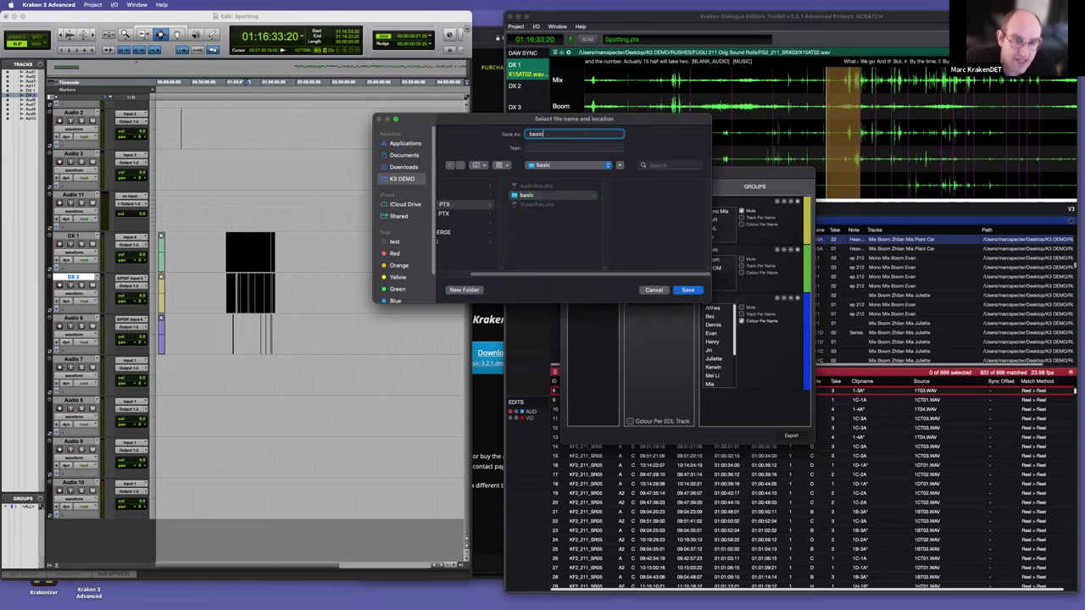
pyautogui.press('Return')
# Step: Switch to Finder, show K3 DEMO in column view and open the basic folder inside EXPORT PTX
pyautogui.press('super+Tab')
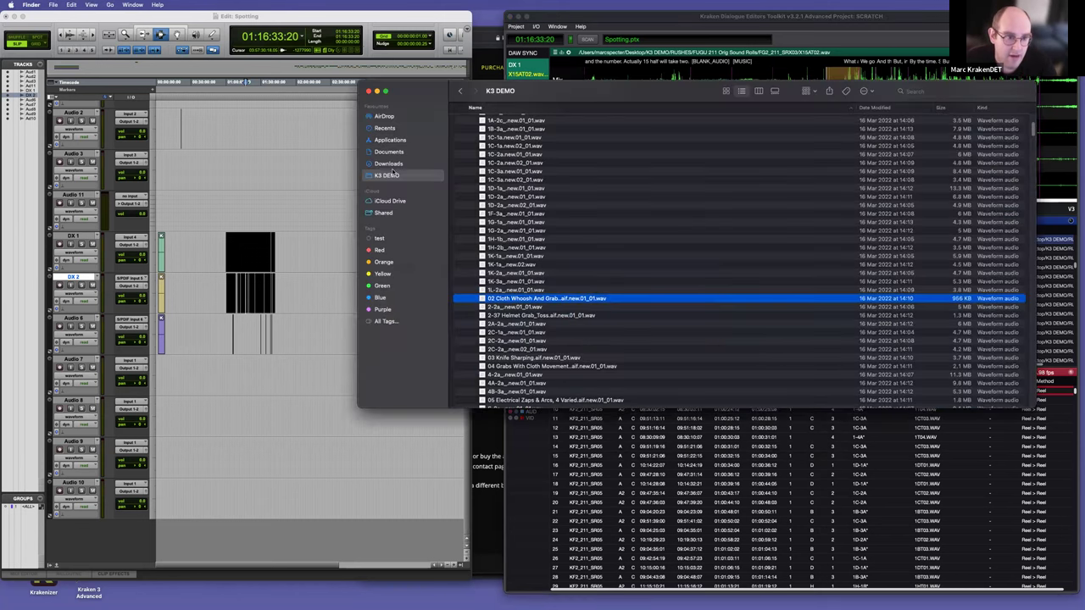
pyautogui.scroll(5, 600, 199)
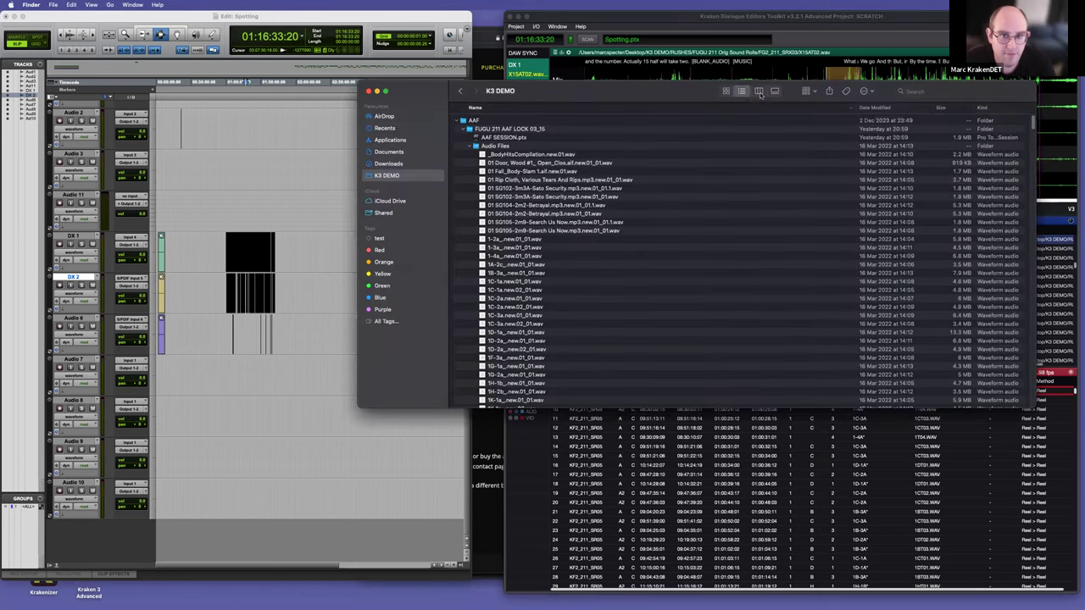
pyautogui.click(758, 90)
pyautogui.click(480, 127)
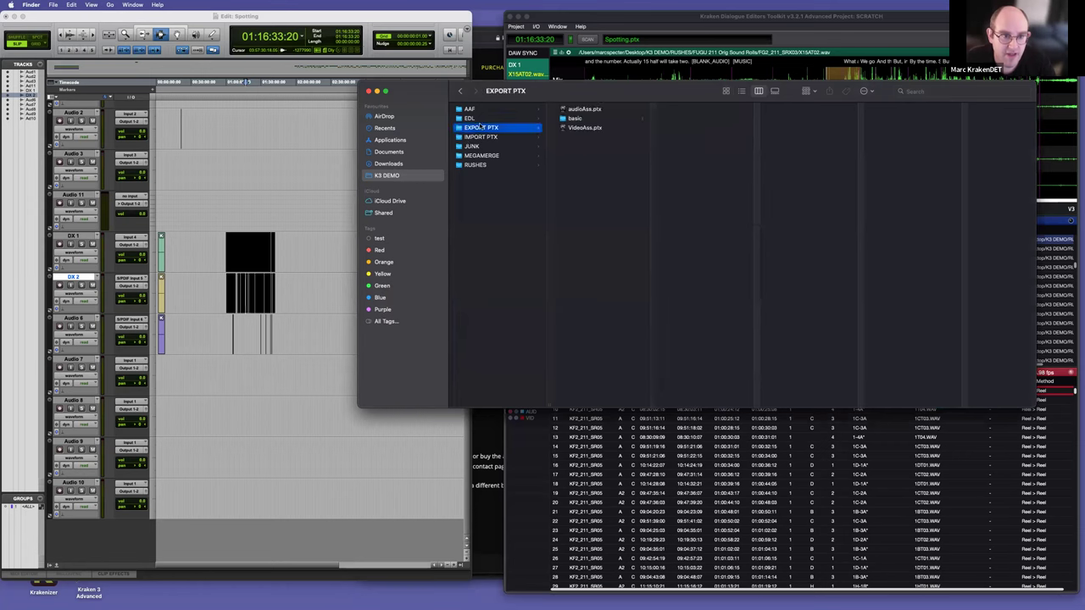
pyautogui.click(583, 118)
# Step: Import all tracks from basic.ptx into the open Spotting session in Pro Tools
pyautogui.moveTo(689, 113); pyautogui.dragTo(275, 540)
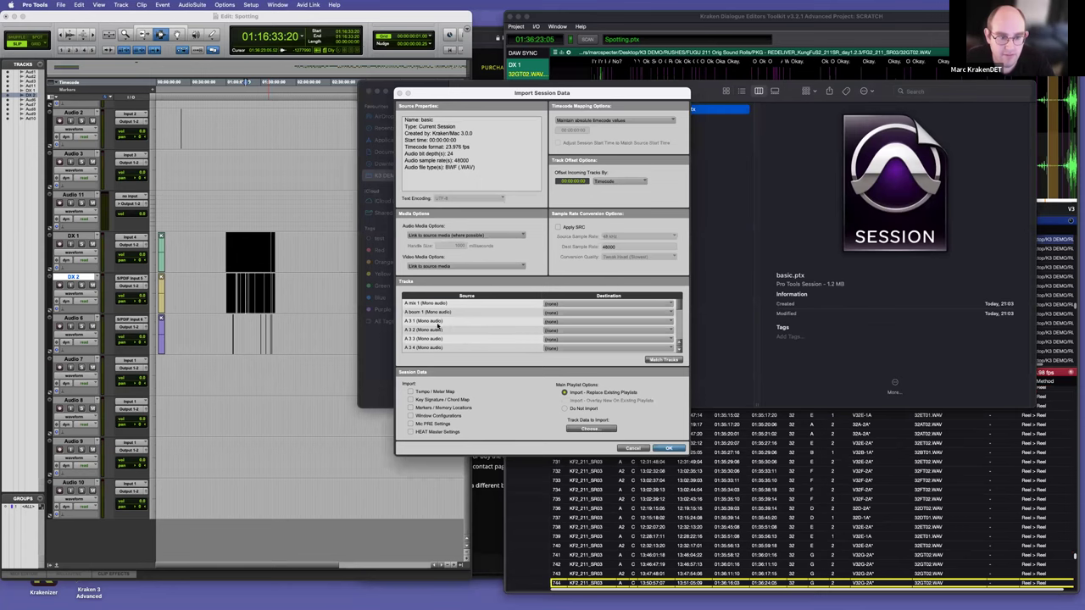
pyautogui.keyDown('alt'); pyautogui.click(437, 324); pyautogui.keyUp('alt')
pyautogui.scroll(-5, 437, 324)
pyautogui.press('Return')
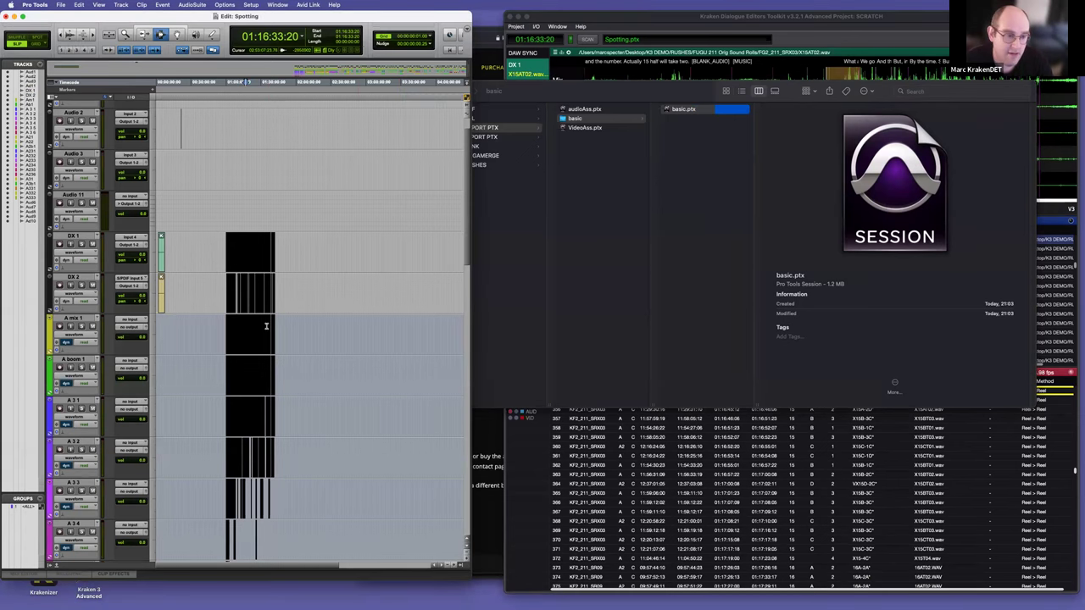
# Step: Widen the Edit window and look over the imported mix, boom and third-group tracks below DX 2
pyautogui.moveTo(465, 579); pyautogui.dragTo(737, 555)
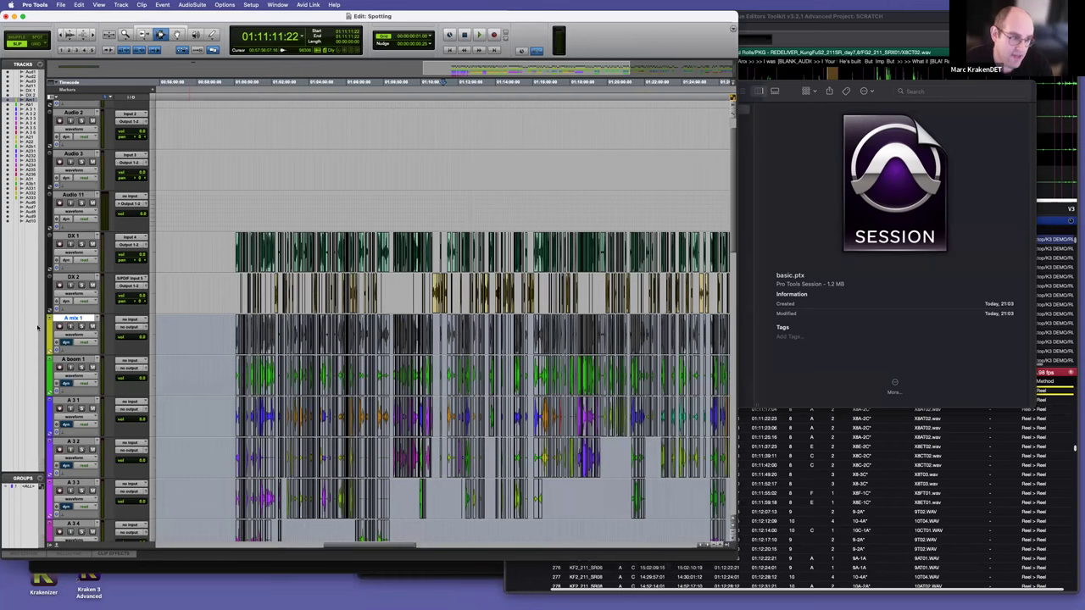
pyautogui.scroll(-1, 75, 432)
pyautogui.scroll(-5, 75, 441)
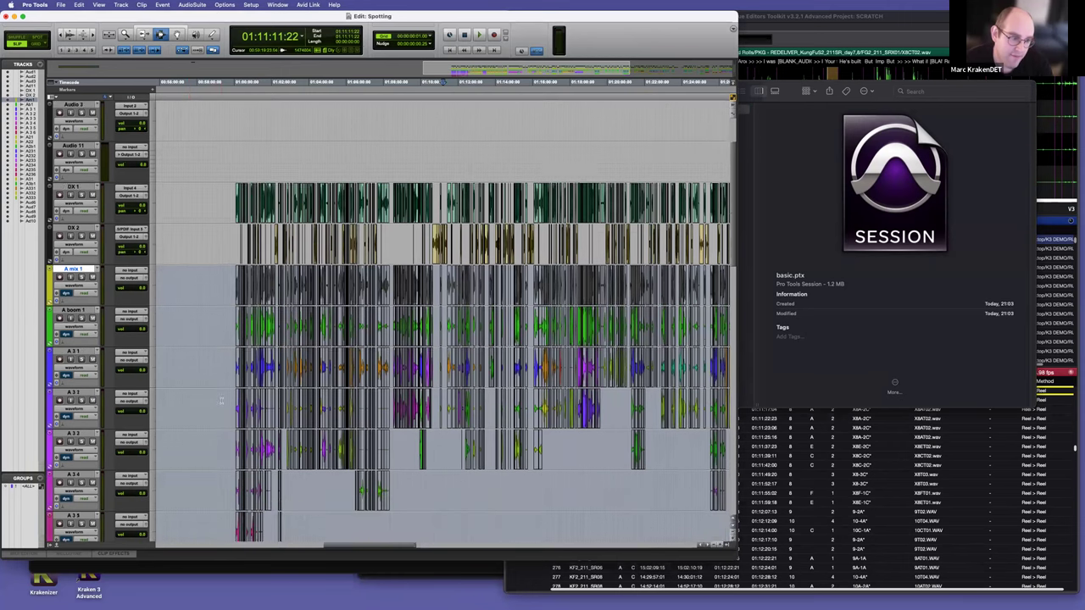
pyautogui.scroll(-2, 144, 388)
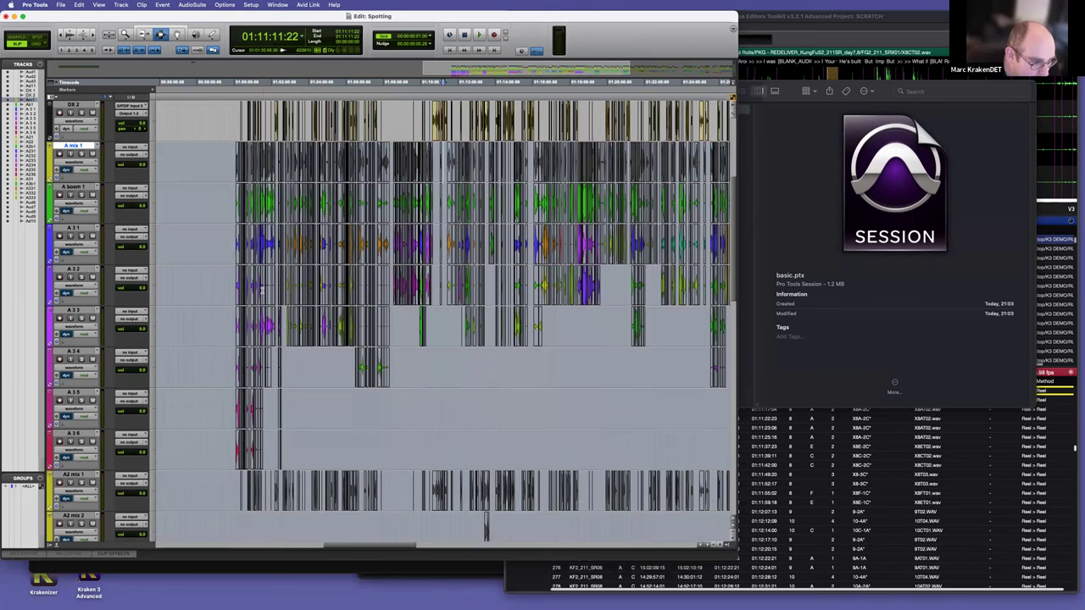
pyautogui.click(262, 295)
pyautogui.press('t')
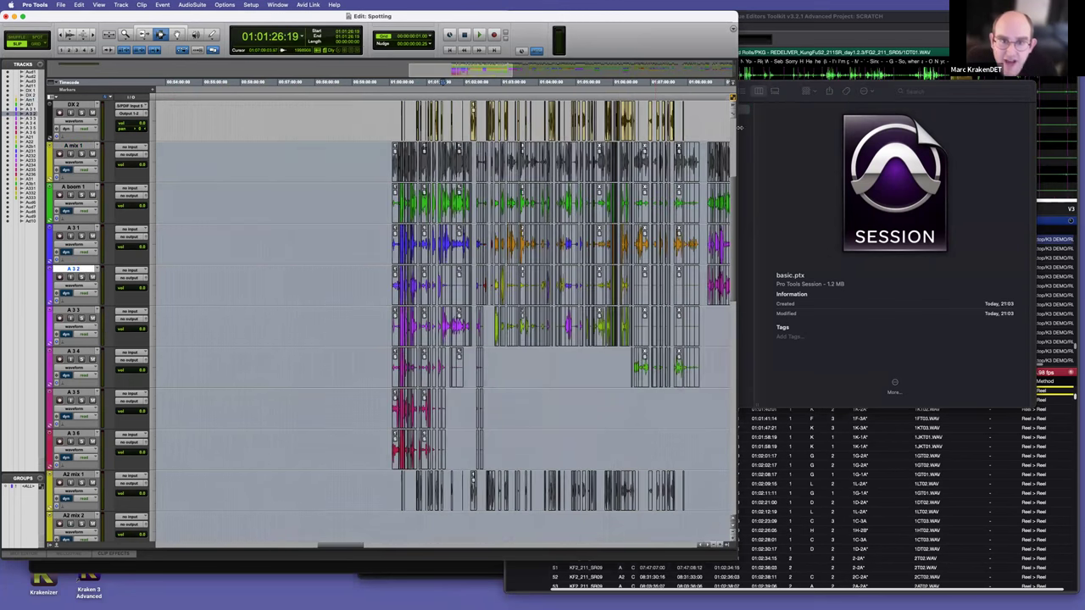
pyautogui.moveTo(740, 127); pyautogui.dragTo(864, 127)
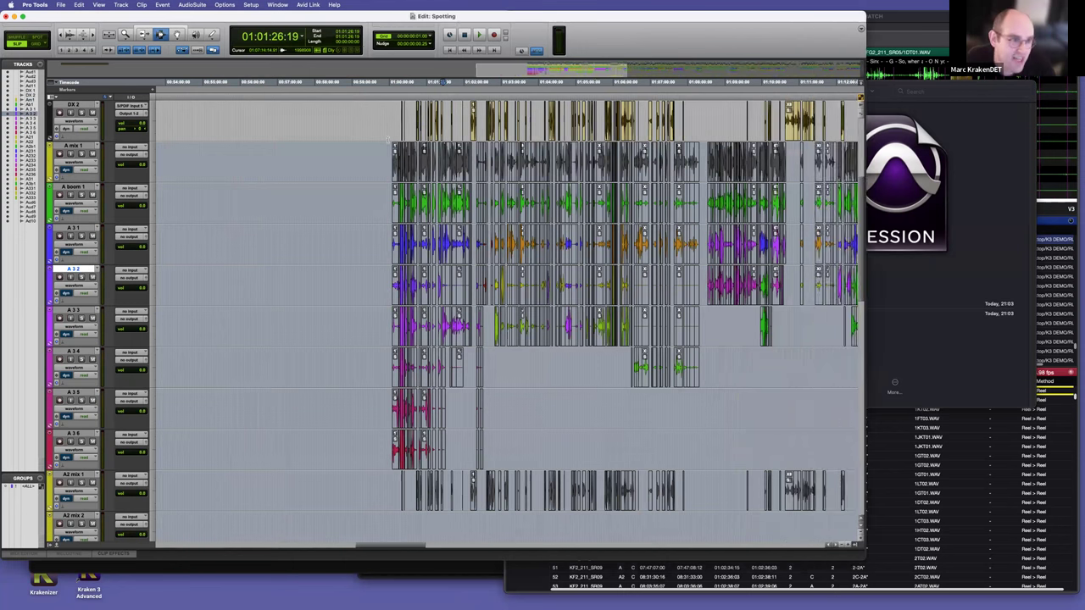
# Step: Route the imported tracks to the stereo Output 1-2
pyautogui.click(134, 154)
pyautogui.moveTo(144, 155)
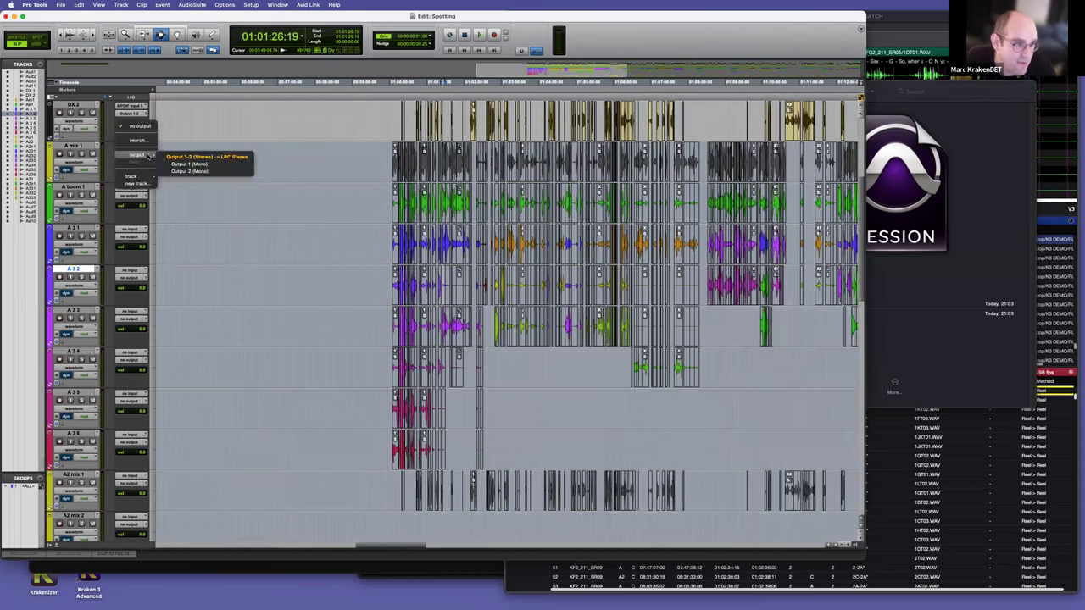
pyautogui.click(191, 155)
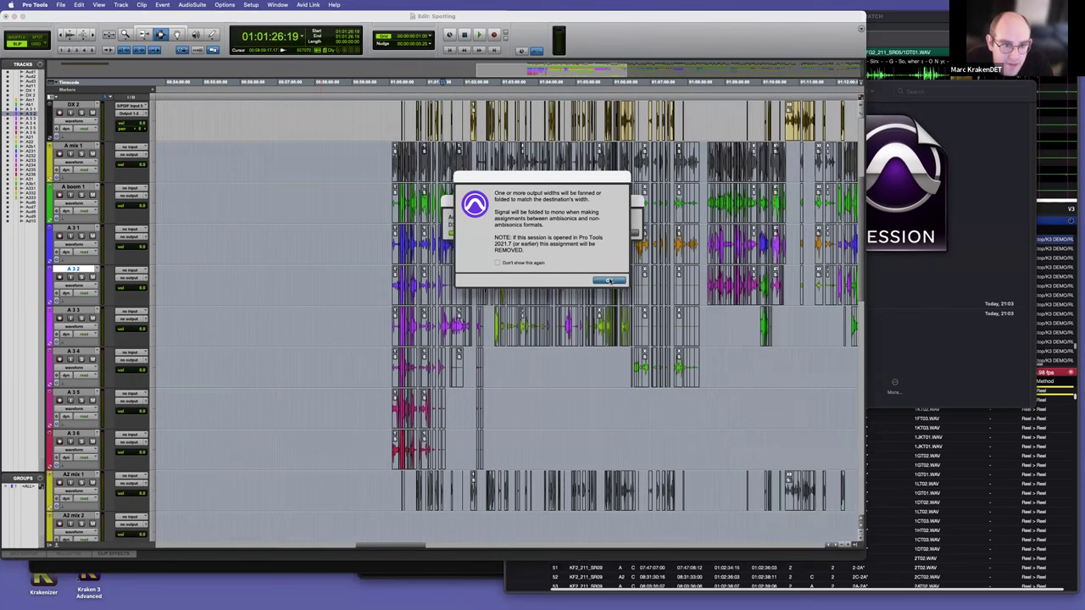
pyautogui.click(609, 280)
# Step: Delete the Audio 11 track from the session
pyautogui.scroll(4, 88, 250)
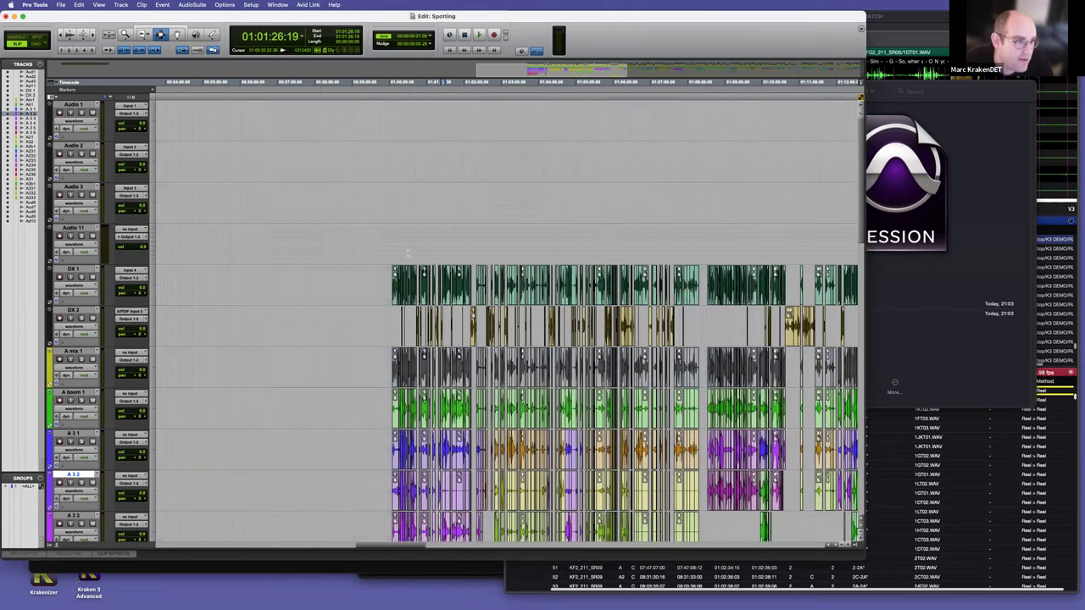
pyautogui.rightClick(64, 228)
pyautogui.click(94, 389)
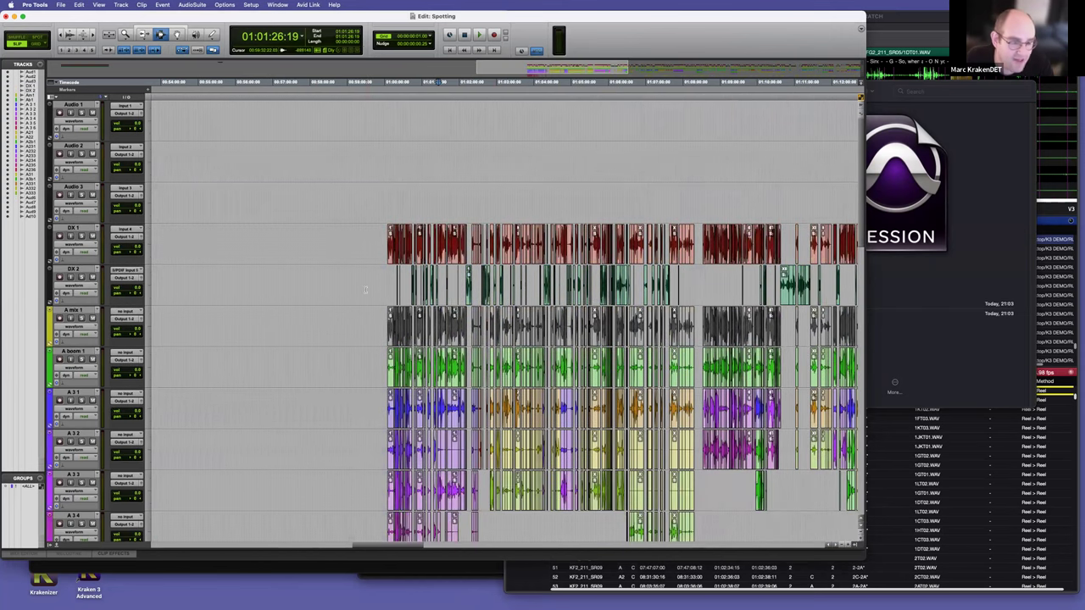
# Step: Examine the opening clips close up, comparing DX 1 and DX 2 with the imported mix, boom and third-group tracks
pyautogui.click(412, 259)
pyautogui.press('t')
pyautogui.press('t')
pyautogui.press('t')
pyautogui.press('t')
pyautogui.press('t')
pyautogui.hscroll(-2, 412, 258)
pyautogui.hscroll(-4, 510, 315)
pyautogui.scroll(-3, 510, 315)
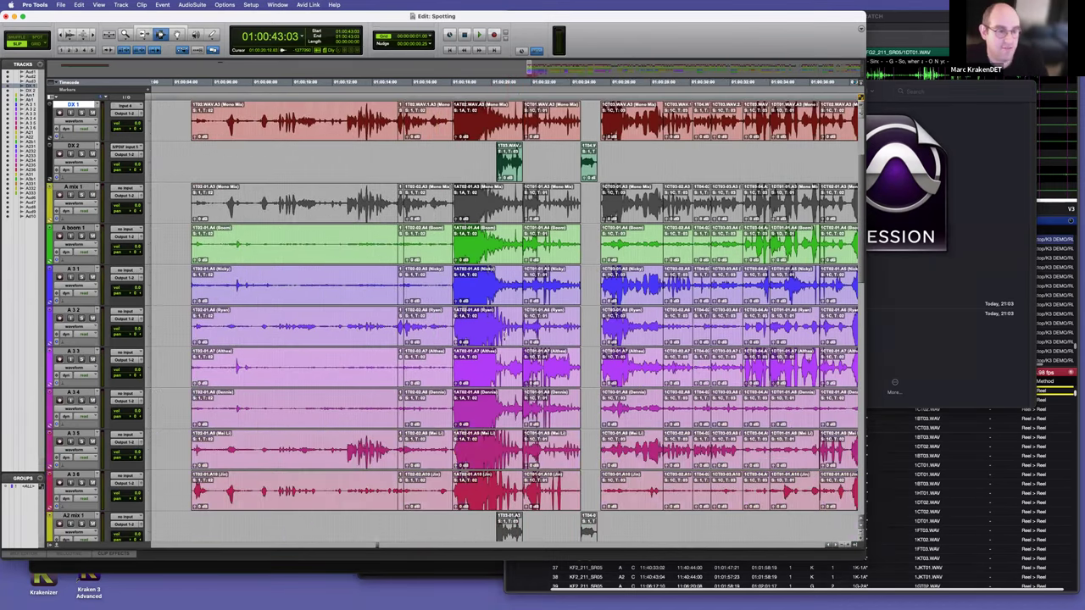
pyautogui.click(492, 295)
pyautogui.hscroll(1, 491, 295)
pyautogui.press('r')
pyautogui.scroll(3, 525, 283)
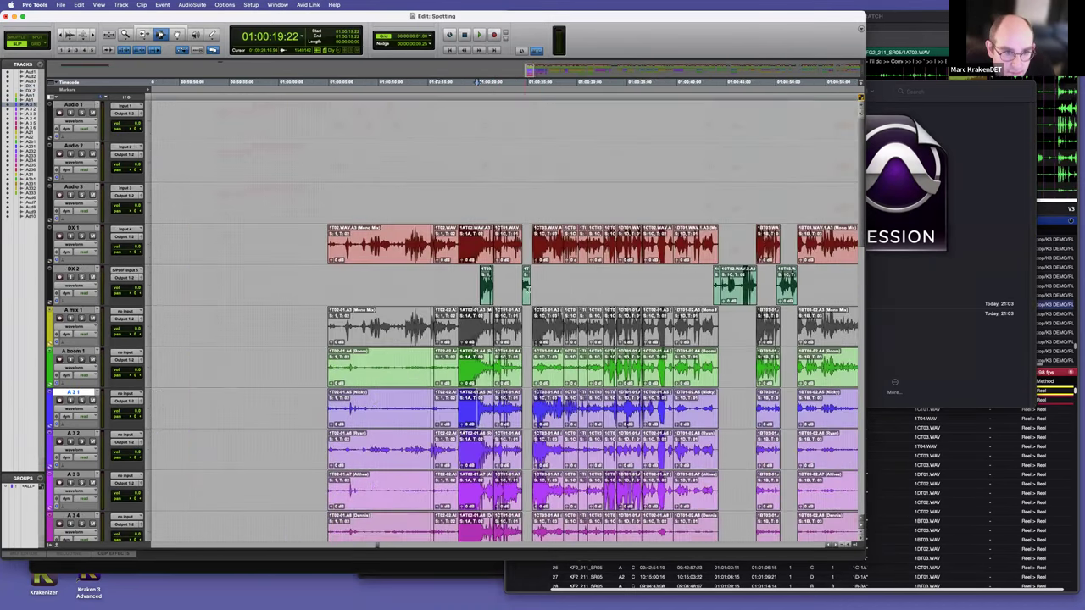
# Step: Compare the imported A mix 1 and A boom 1 clips with the DX edits across the first minutes
pyautogui.scroll(-5, 398, 81)
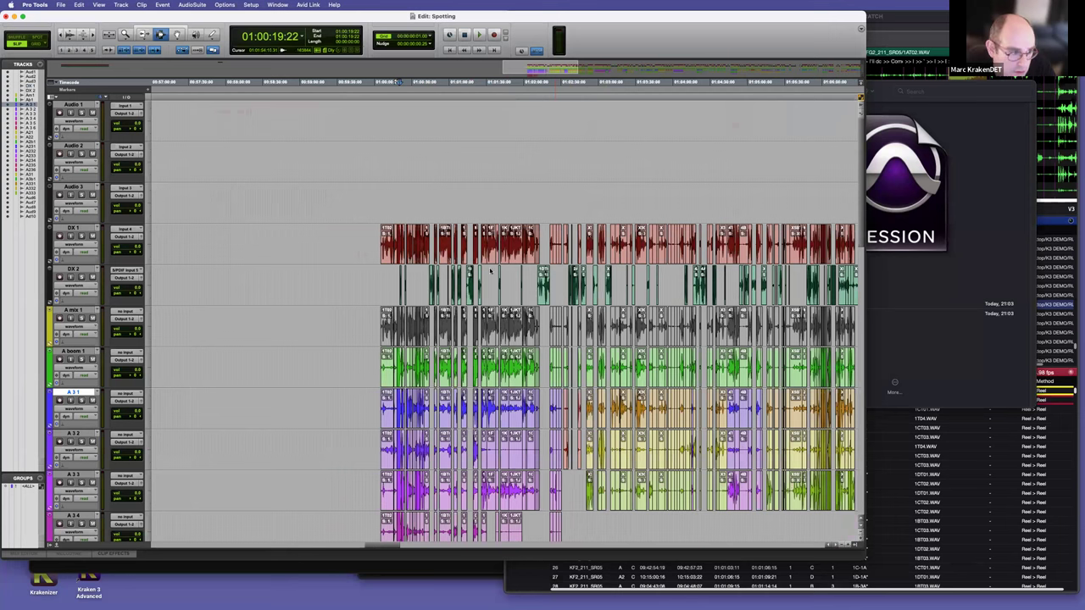
pyautogui.click(490, 270)
pyautogui.scroll(-1, 483, 280)
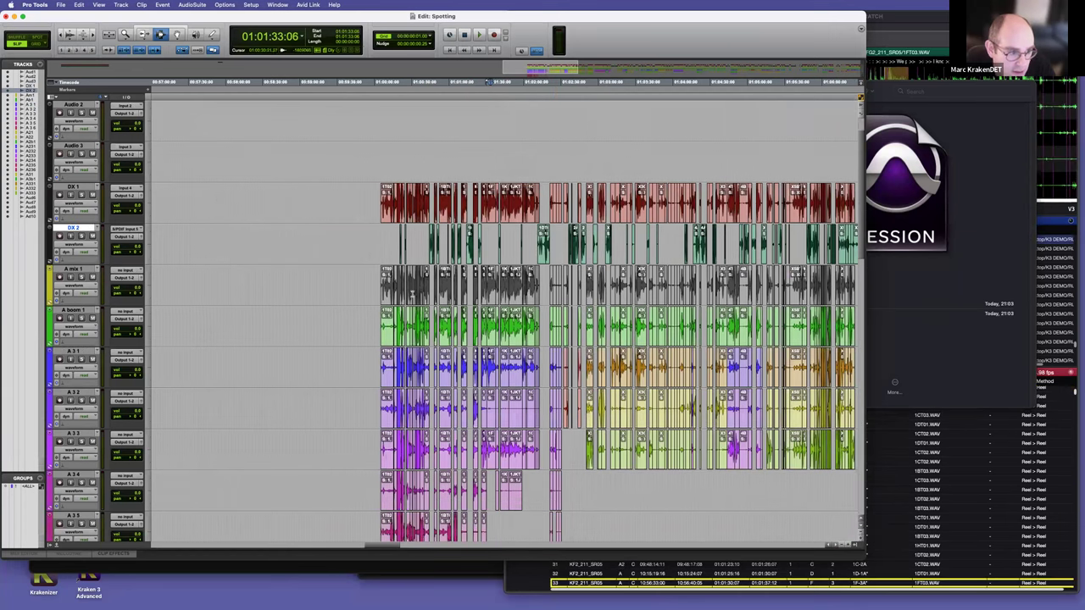
pyautogui.click(478, 289)
pyautogui.click(431, 289)
pyautogui.press('t')
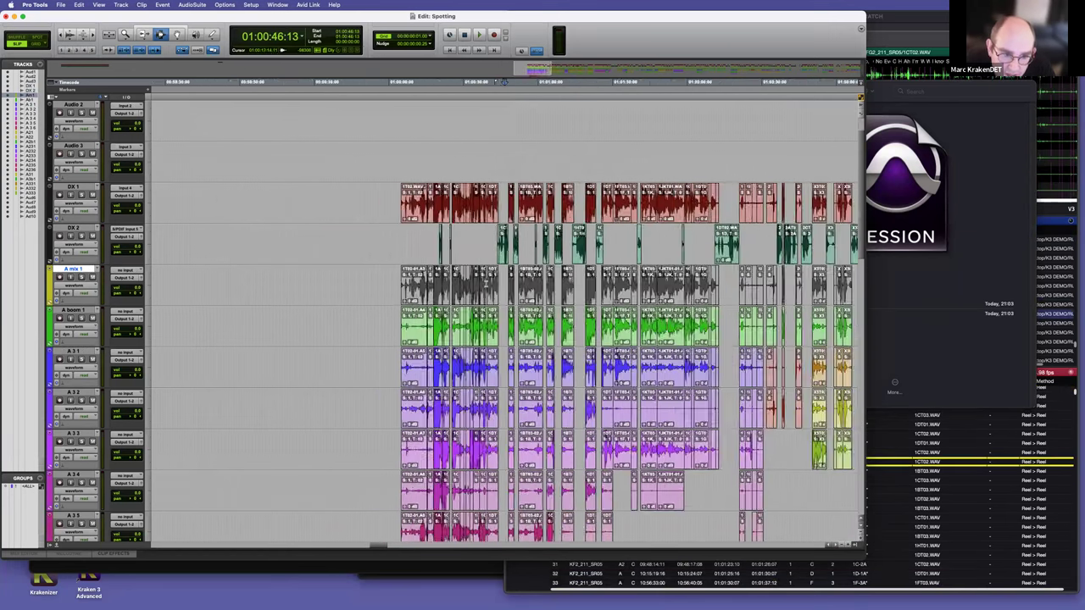
pyautogui.press('t')
pyautogui.press('t')
pyautogui.press('t')
pyautogui.click(698, 280)
pyautogui.press('r')
pyautogui.press('r')
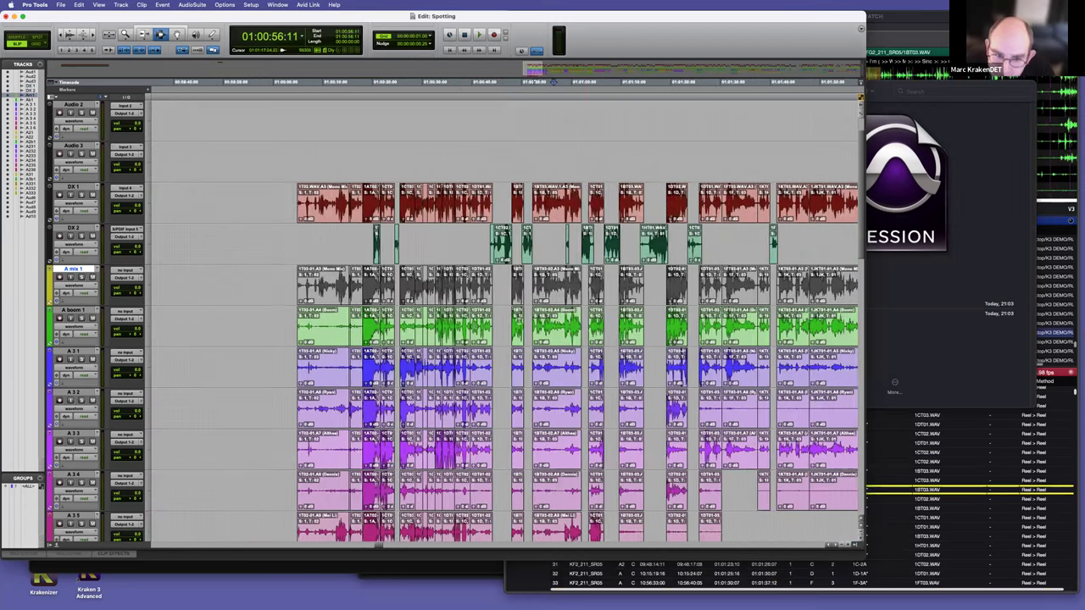
pyautogui.click(385, 322)
pyautogui.press('t')
pyautogui.press('r')
pyautogui.press('r')
pyautogui.press('r')
pyautogui.press('r')
pyautogui.press('r')
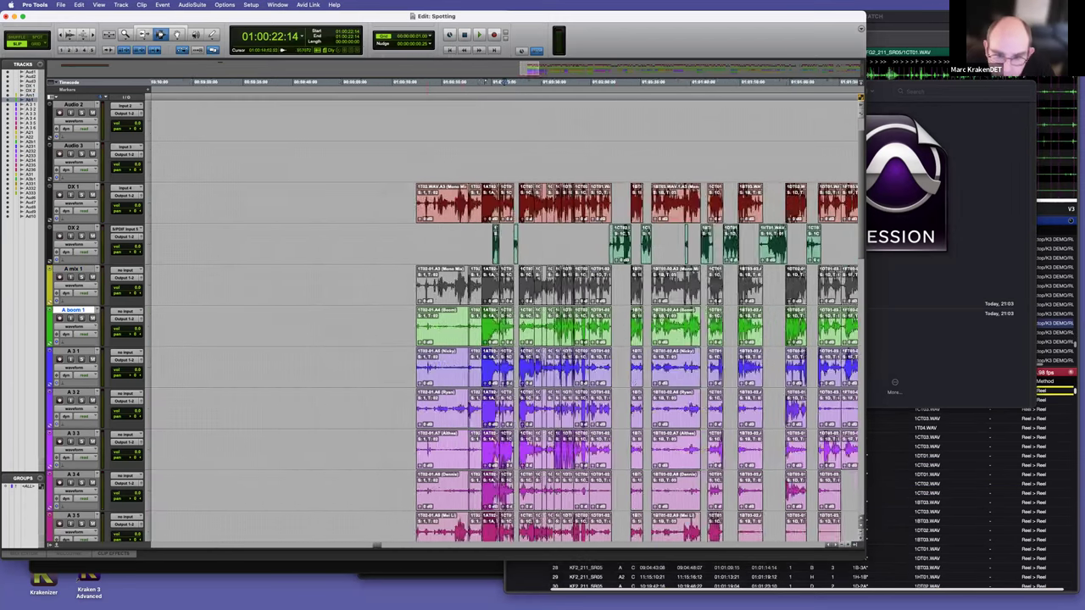
# Step: Inspect the name-based clip colours on the A 3 tracks around 01:04:17
pyautogui.hscroll(1, 634, 338)
pyautogui.click(537, 372)
pyautogui.press('t')
pyautogui.press('t')
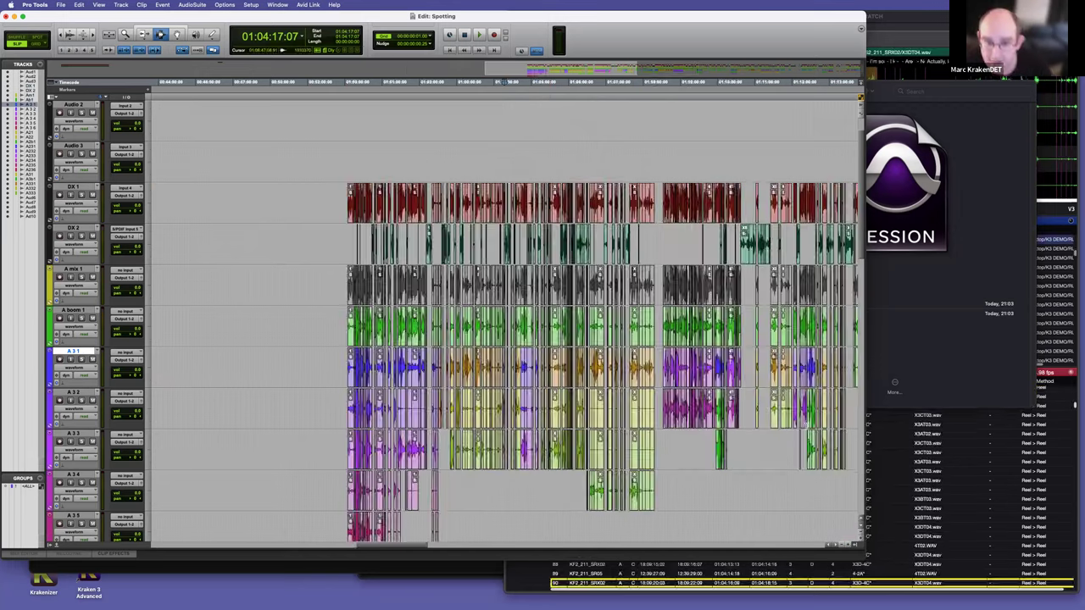
pyautogui.press('t')
pyautogui.press('t')
pyautogui.press('t')
pyautogui.press('t')
pyautogui.press('t')
pyautogui.hscroll(-3, 294, 359)
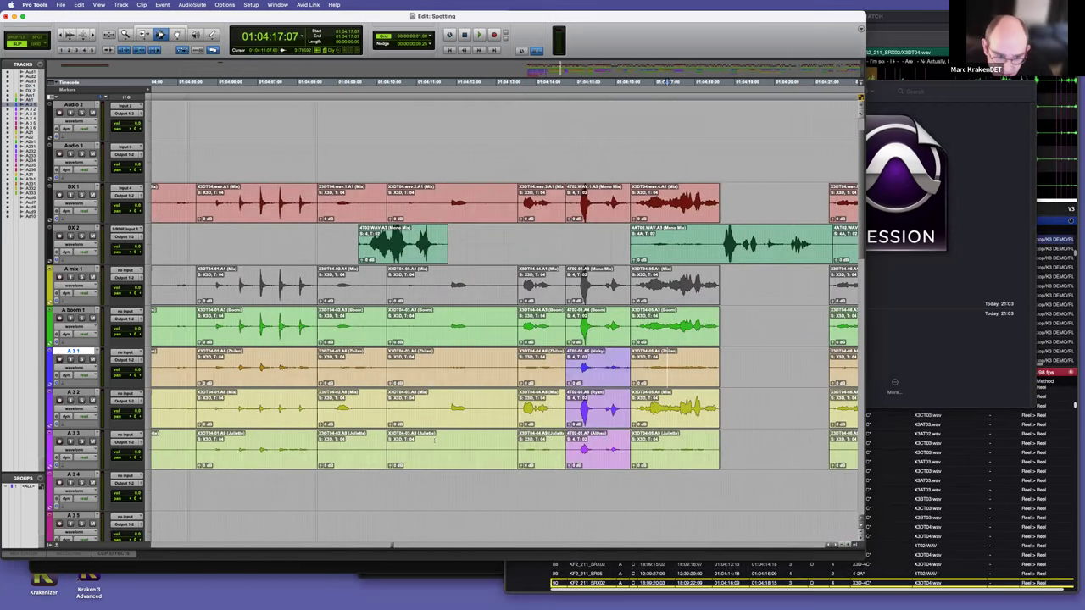
pyautogui.press('r')
pyautogui.press('r')
pyautogui.press('r')
pyautogui.hscroll(2, 549, 435)
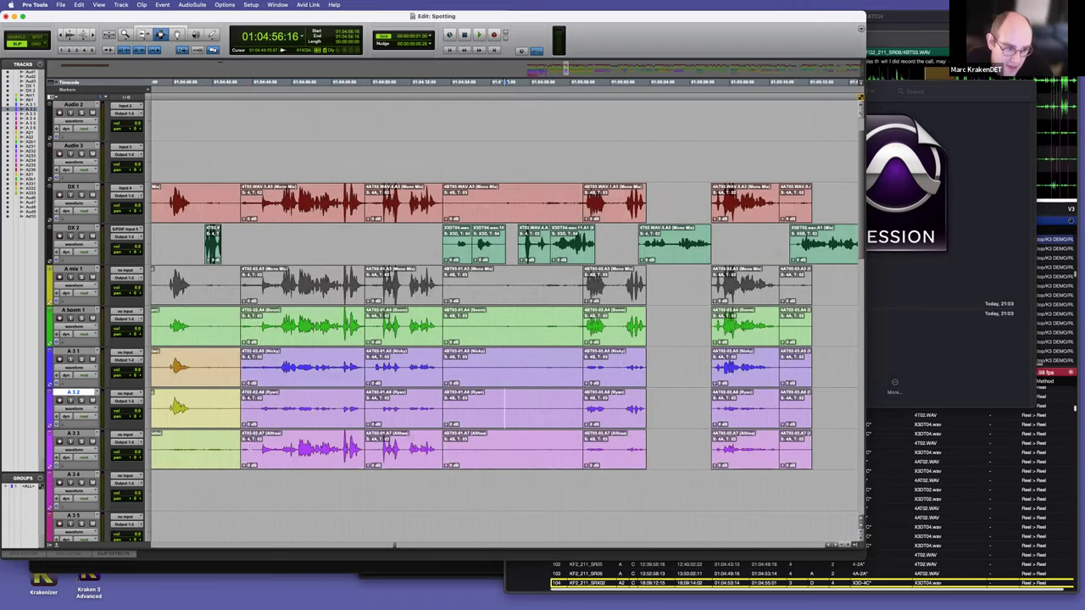
# Step: Check the take 4T02 clips on tracks A 3 1, A 3 2 and A 3 3 individually
pyautogui.doubleClick(285, 370)
pyautogui.doubleClick(346, 399)
pyautogui.click(296, 375)
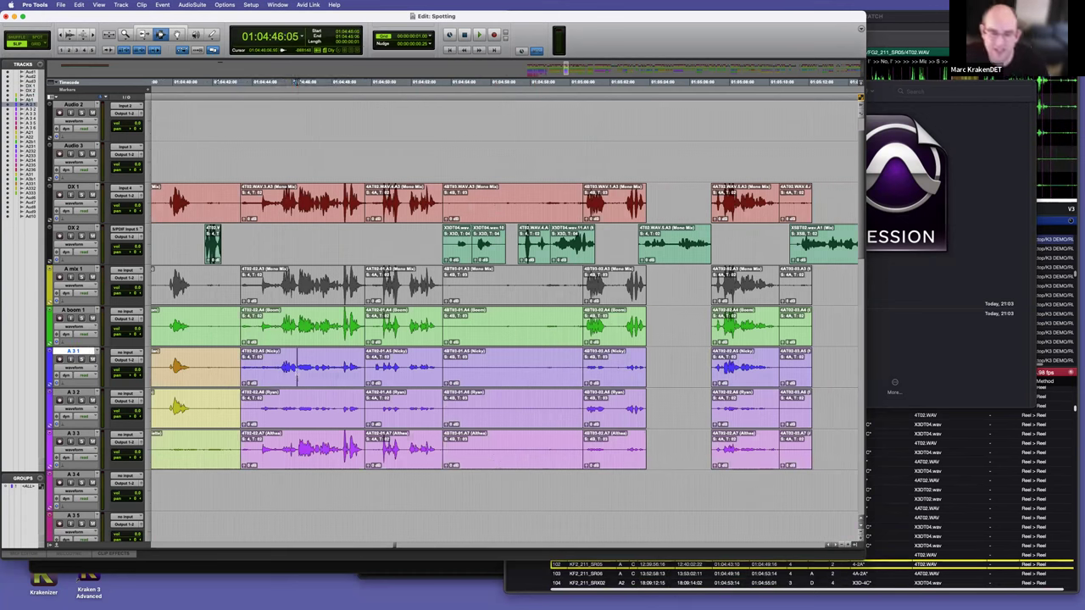
pyautogui.doubleClick(303, 414)
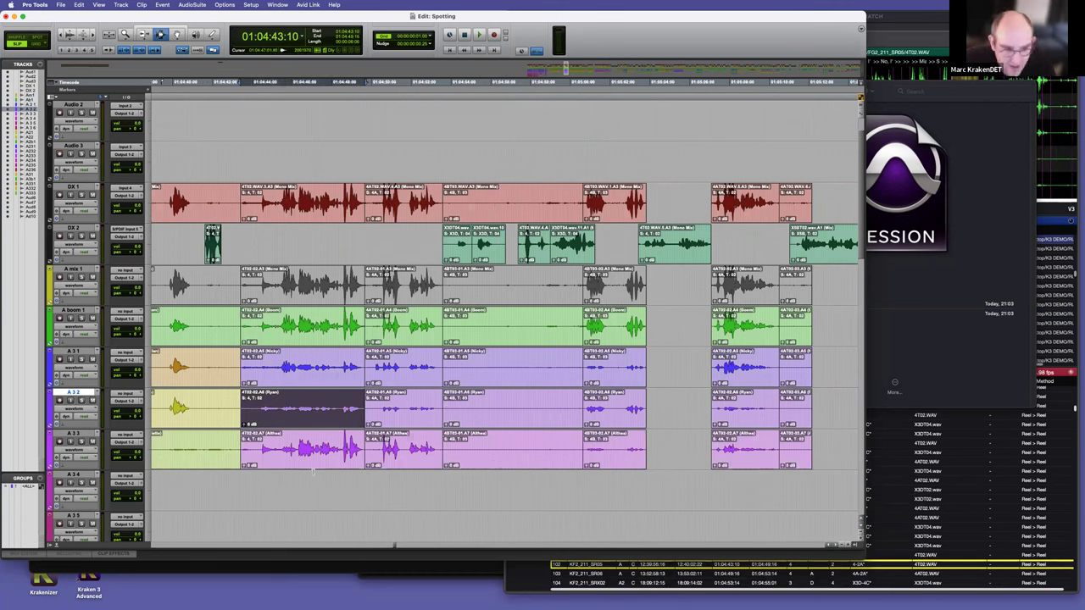
pyautogui.click(314, 461)
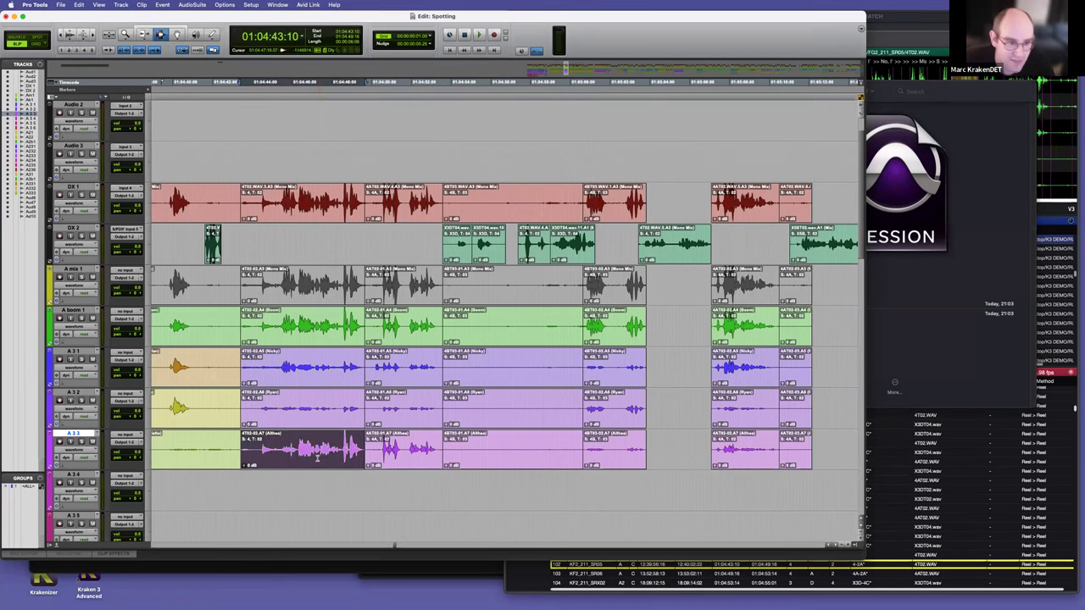
pyautogui.click(292, 457)
pyautogui.click(559, 455)
# Step: Review the remaining imported tracks down to the A3 tracks, and switch back to Kraken
pyautogui.press('r')
pyautogui.press('r')
pyautogui.press('r')
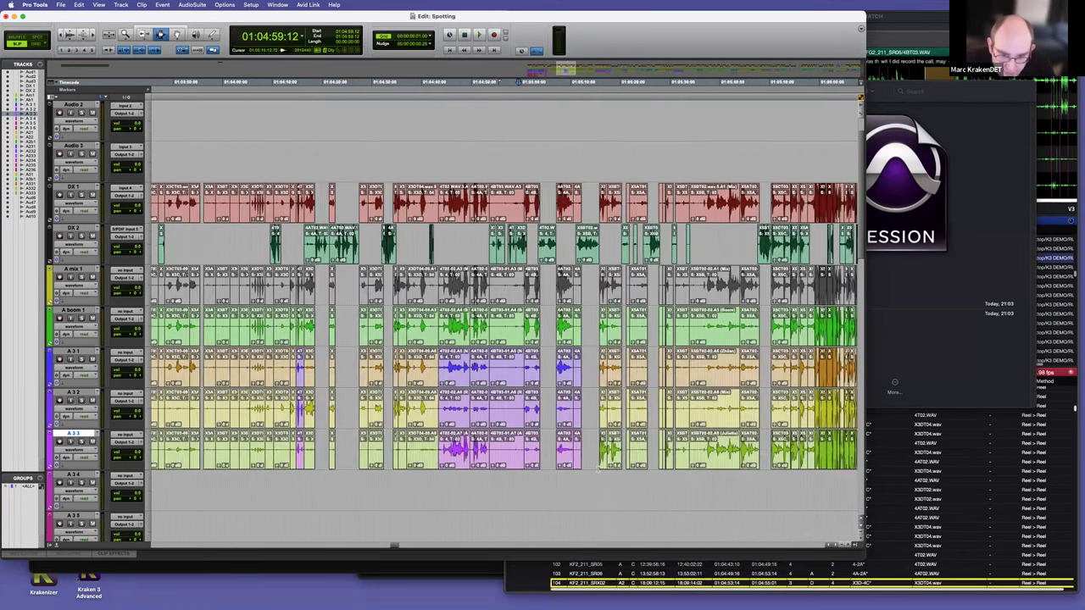
pyautogui.hscroll(3, 604, 457)
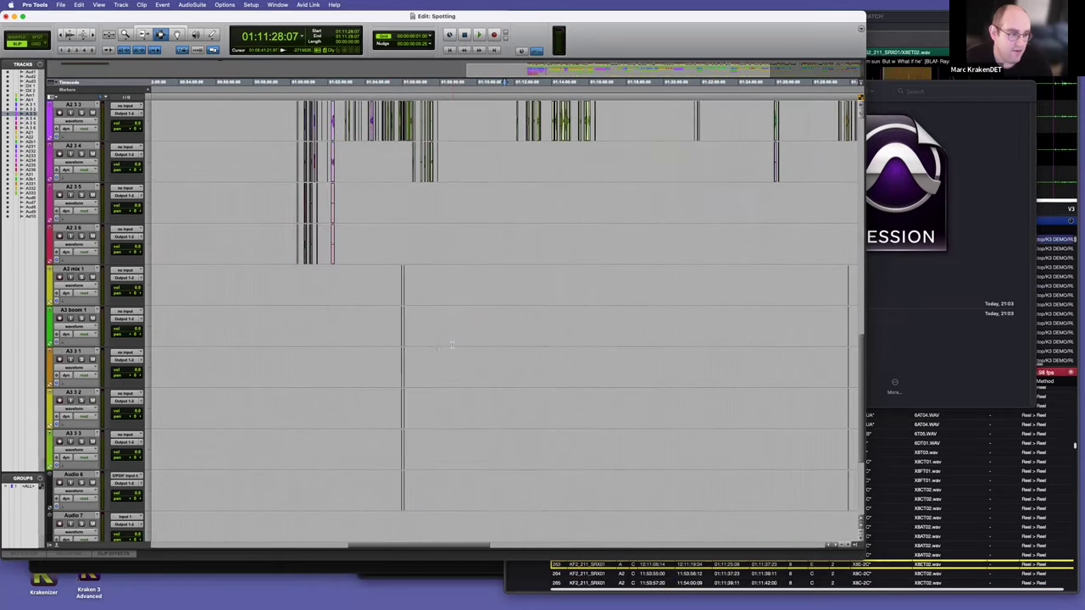
pyautogui.press('super+Tab')
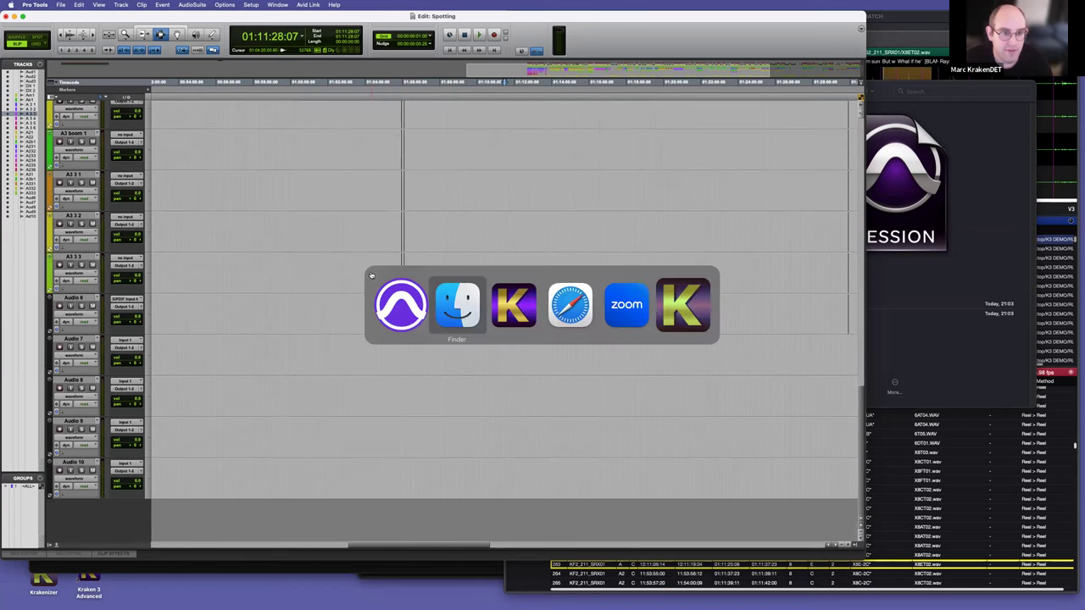
pyautogui.click(508, 310)
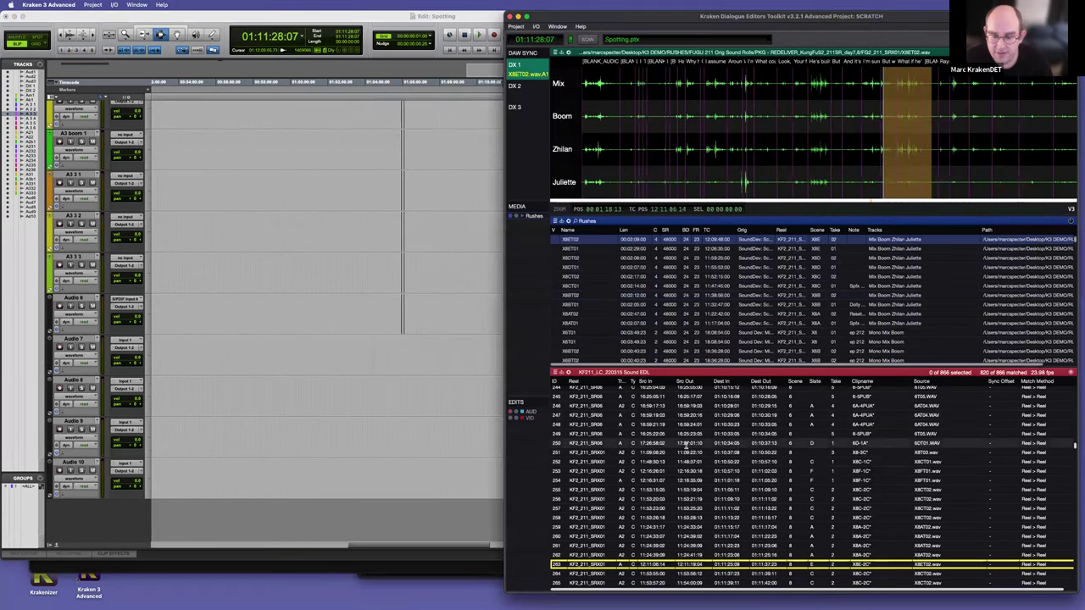
# Step: Start a PTX assembly of the EDL, remove the existing groups, put all unallocated tracks in one group and enable Colour Per EDL Track
pyautogui.rightClick(688, 444)
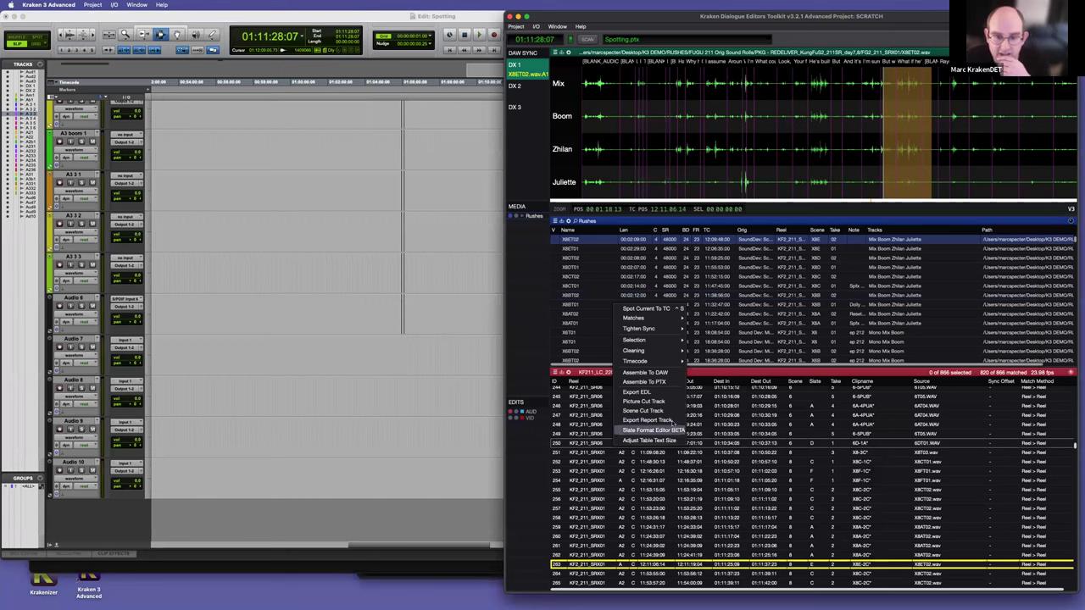
pyautogui.click(661, 378)
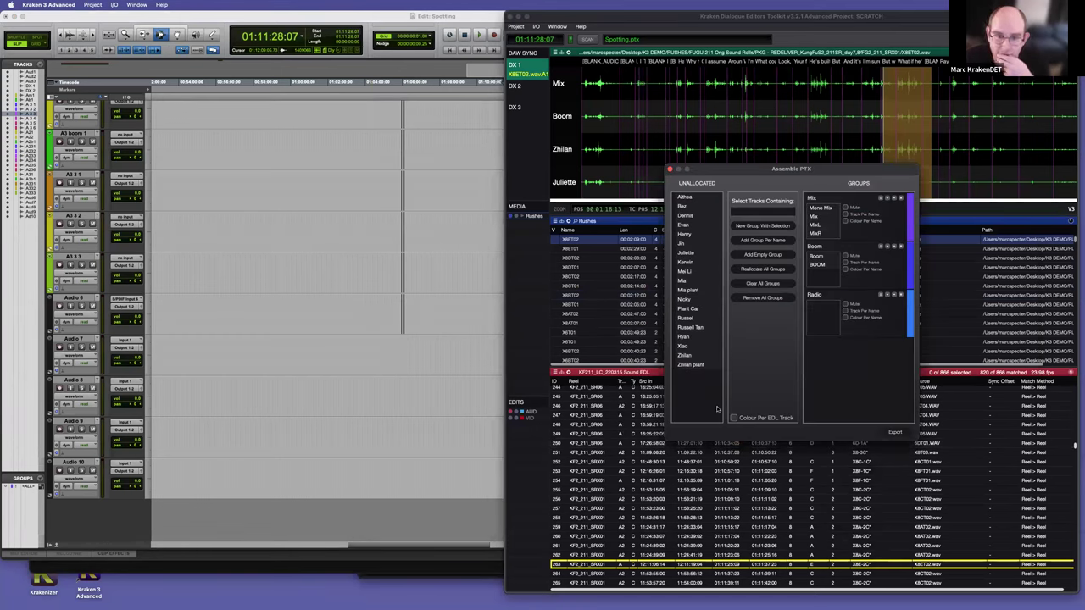
pyautogui.click(900, 199)
pyautogui.click(688, 200)
pyautogui.scroll(-1, 680, 405)
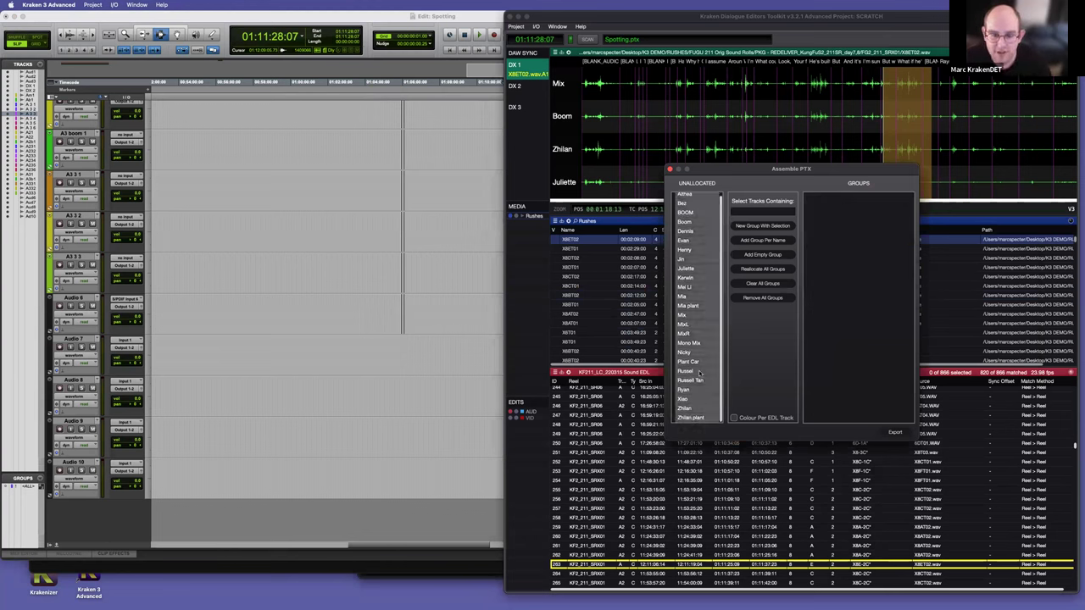
pyautogui.moveTo(695, 330); pyautogui.dragTo(871, 314)
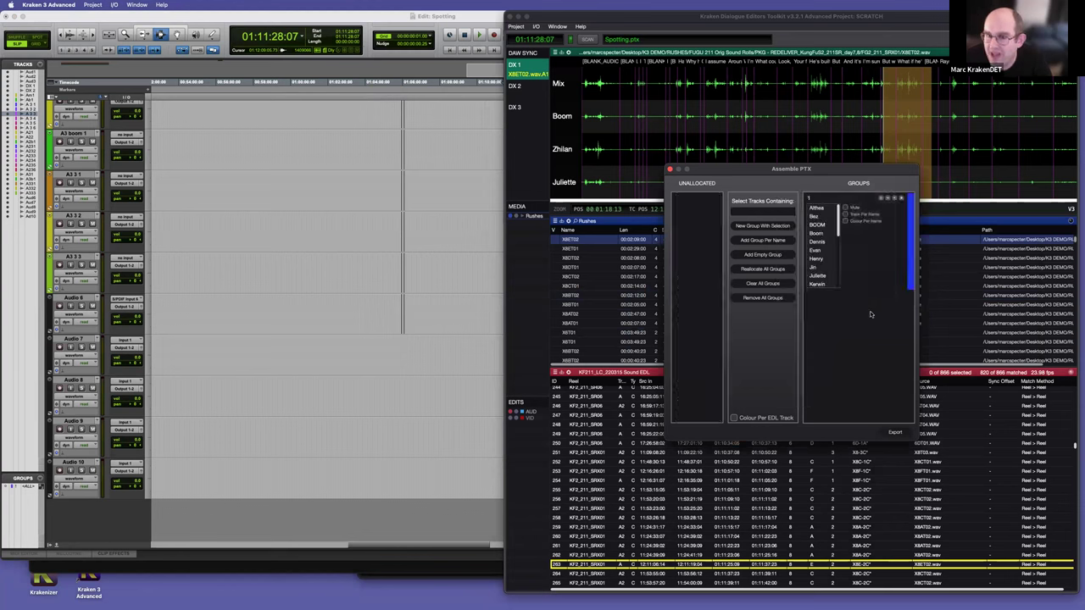
pyautogui.click(733, 418)
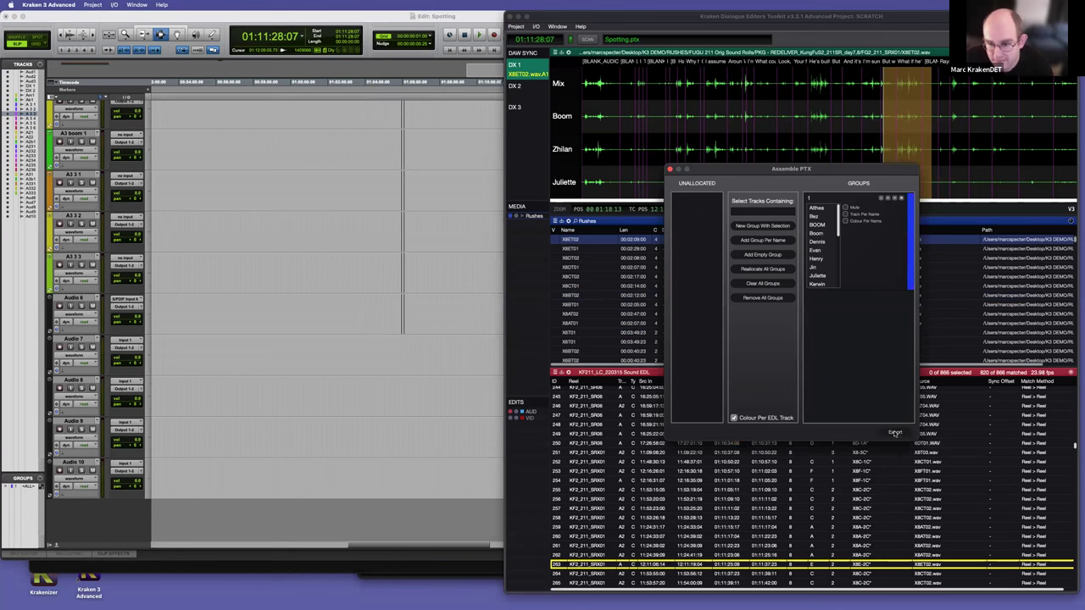
# Step: Export the PTX into a new folder inside EXPORT PTX, giving both folder and file the webinar guest's first name
pyautogui.click(894, 432)
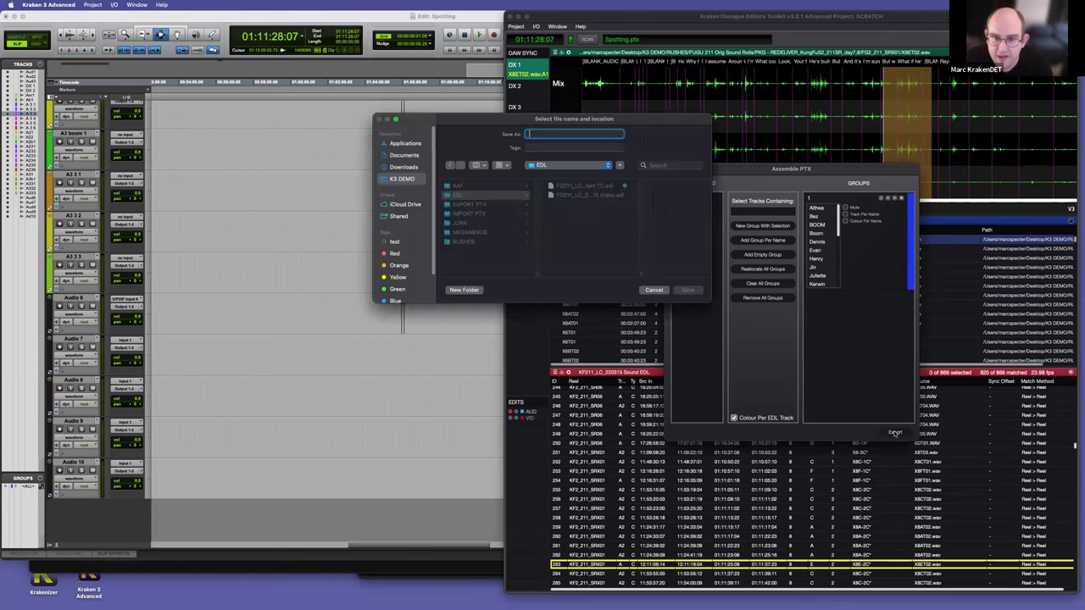
pyautogui.click(471, 205)
pyautogui.click(465, 290)
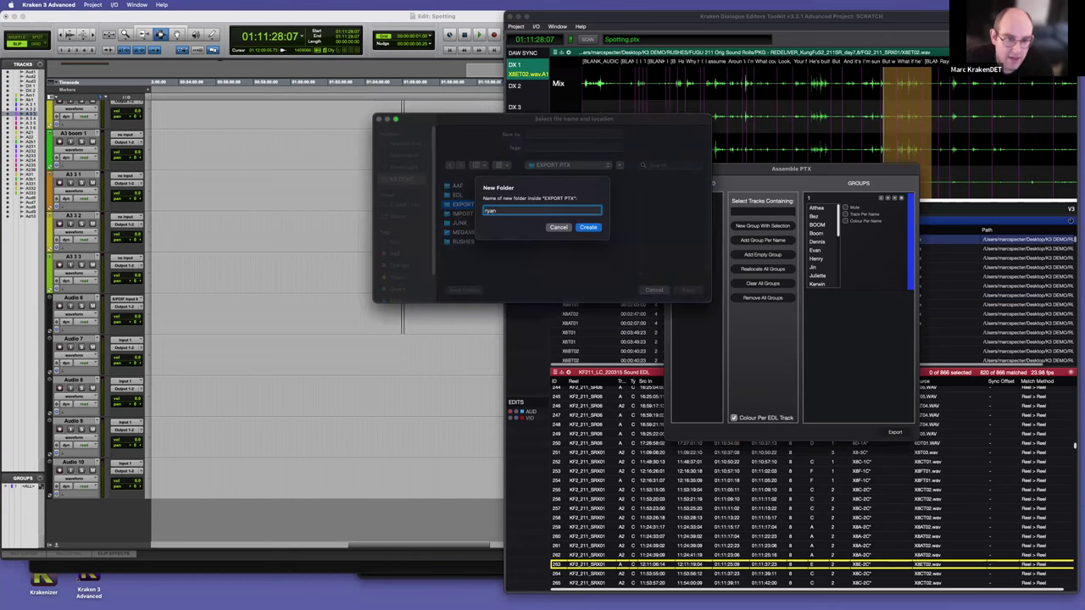
pyautogui.press('Return')
pyautogui.click(536, 132)
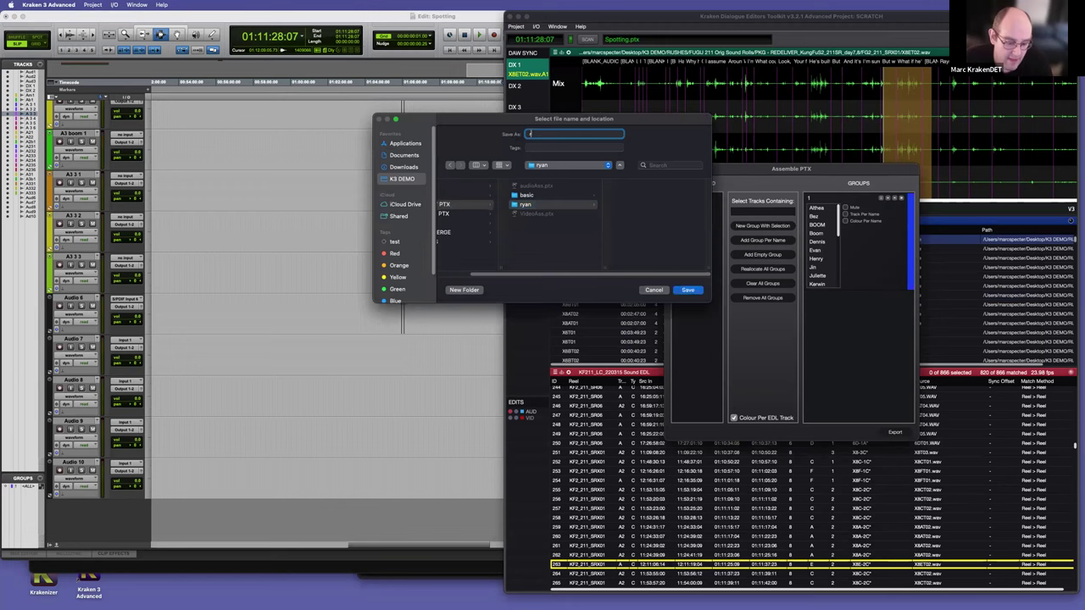
pyautogui.write('ryan')
pyautogui.press('Return')
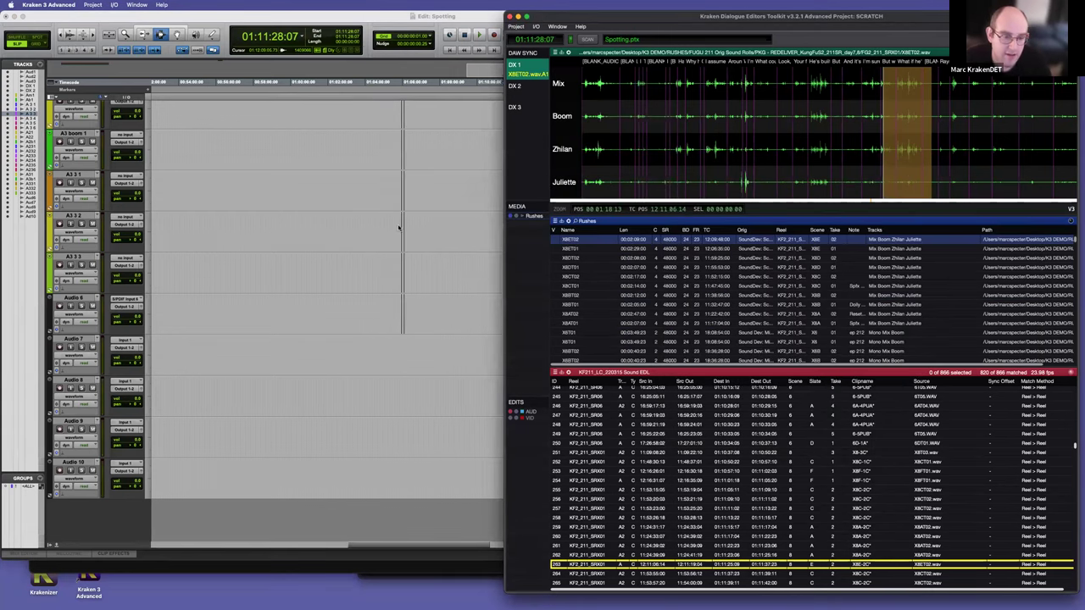
# Step: Switch to Finder and import all tracks of the newly exported PTX into the Pro Tools Spotting session
pyautogui.press('super+Tab')
pyautogui.press('super+Tab')
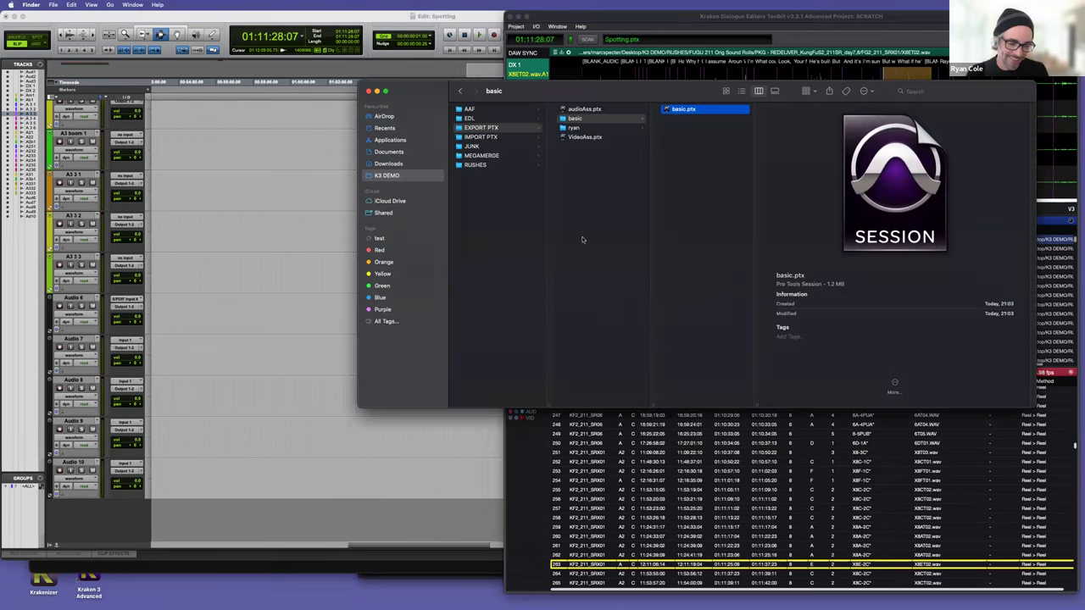
pyautogui.click(589, 128)
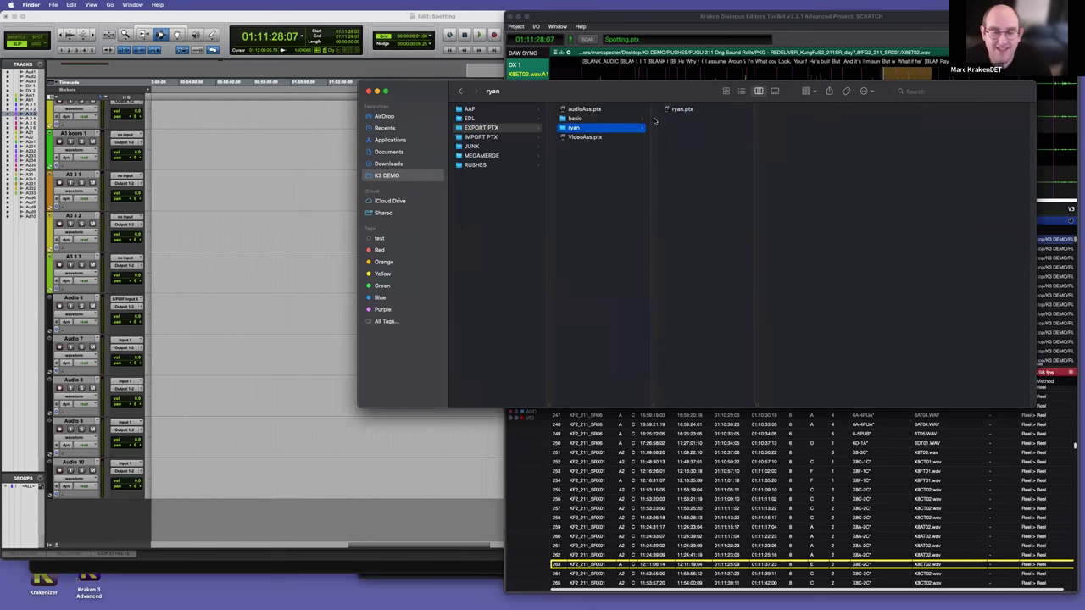
pyautogui.moveTo(683, 111); pyautogui.dragTo(268, 512)
pyautogui.press('super+Tab')
pyautogui.scroll(-10, 460, 312)
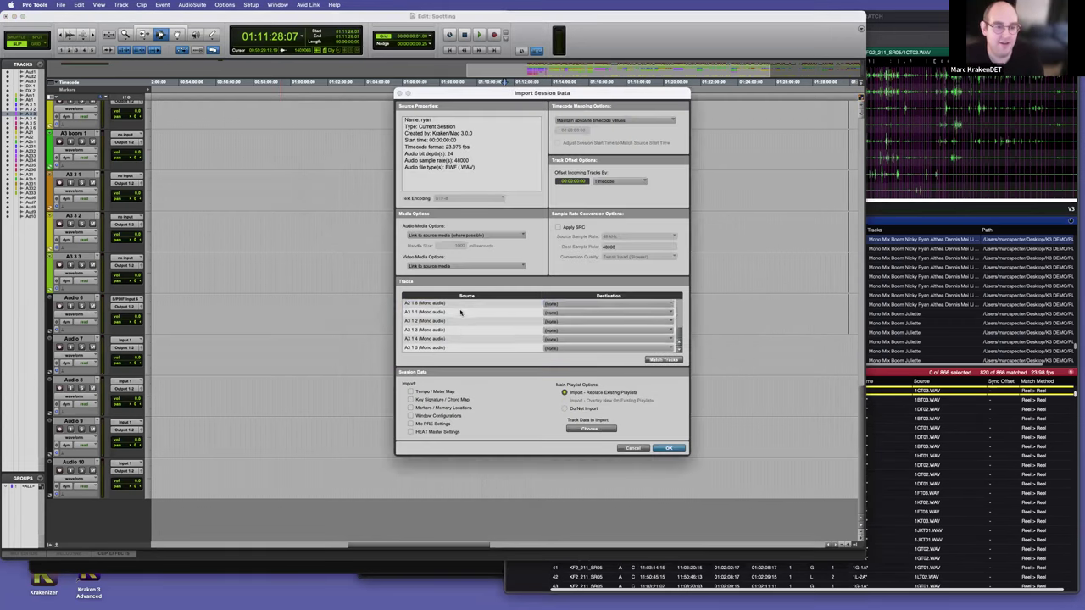
pyautogui.press('super+a')
pyautogui.press('Return')
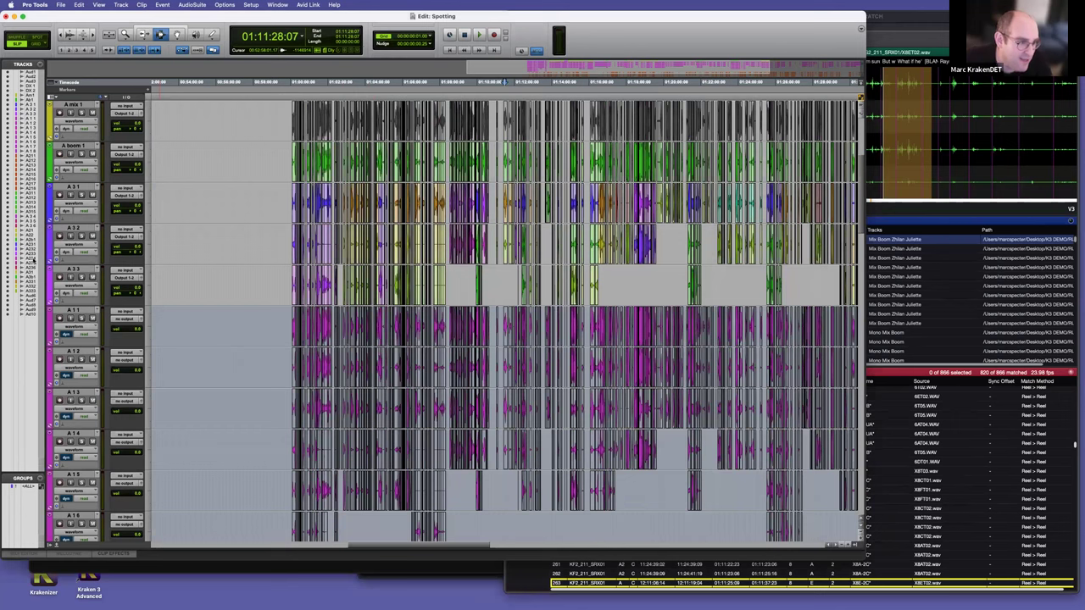
# Step: Hide the tracks from Audio 1 through A 3 3
pyautogui.click(75, 268)
pyautogui.scroll(5, 85, 169)
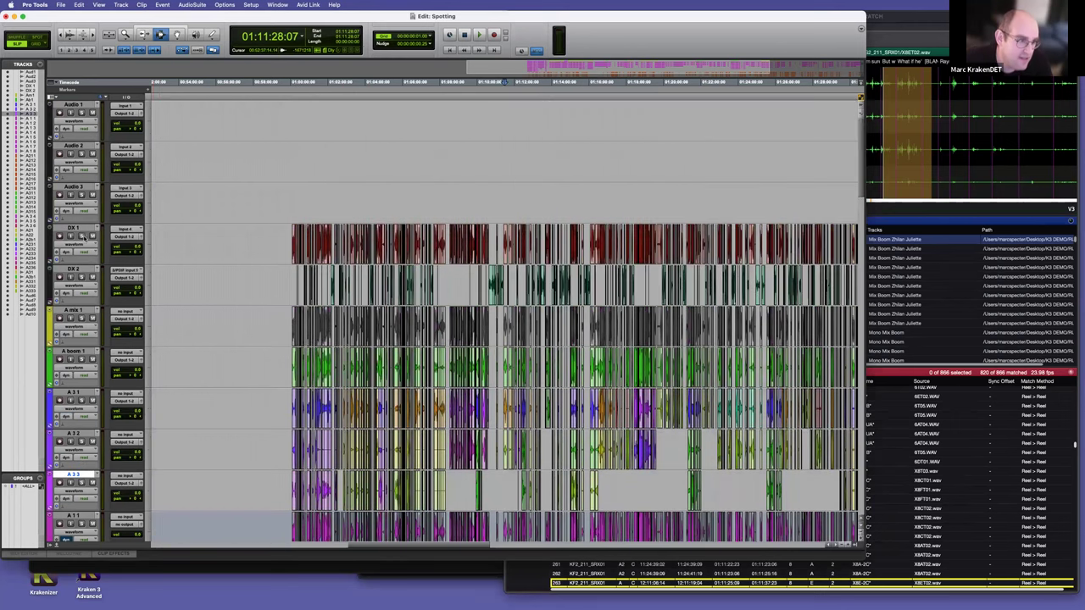
pyautogui.keyDown('shift'); pyautogui.click(66, 104); pyautogui.keyUp('shift')
pyautogui.rightClick(66, 105)
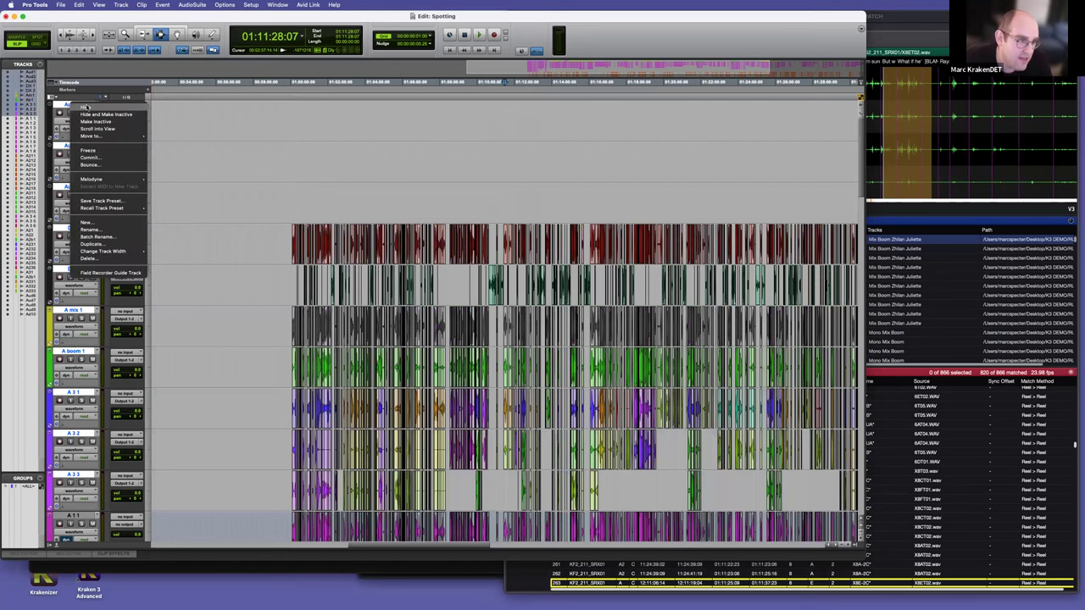
pyautogui.click(73, 108)
# Step: Assign Output 1-2 to the newly imported A 1 and A2 1 tracks
pyautogui.scroll(-10, 407, 254)
pyautogui.press('r')
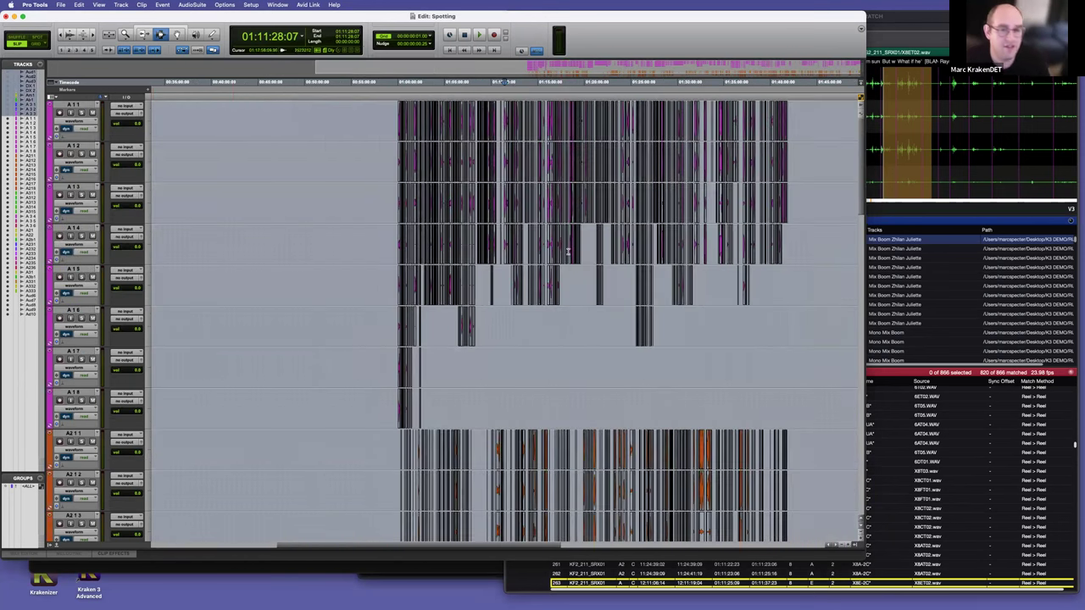
pyautogui.click(127, 195)
pyautogui.click(203, 197)
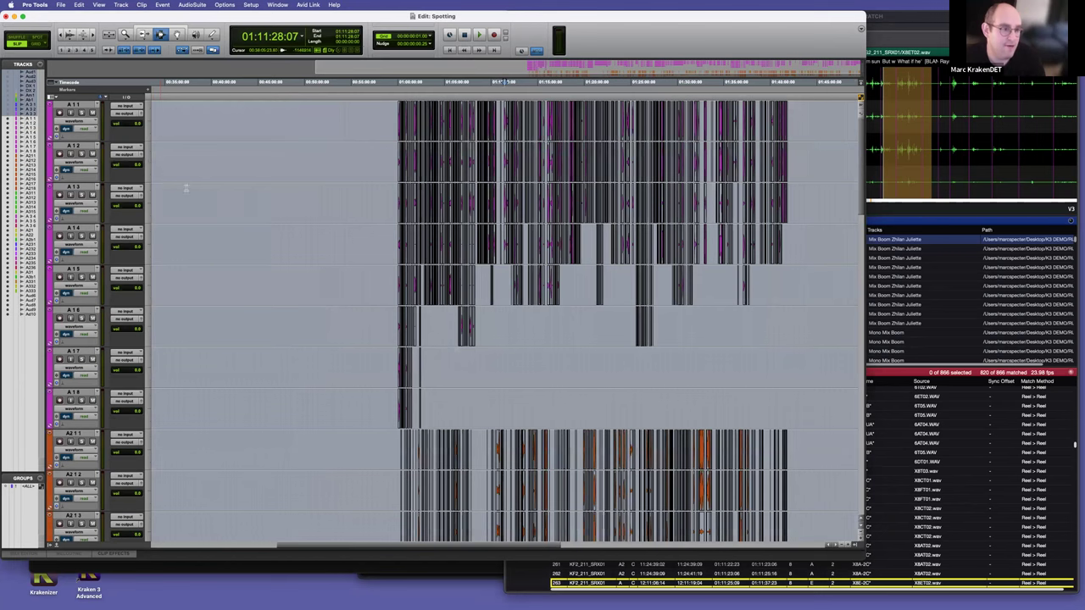
pyautogui.press('t')
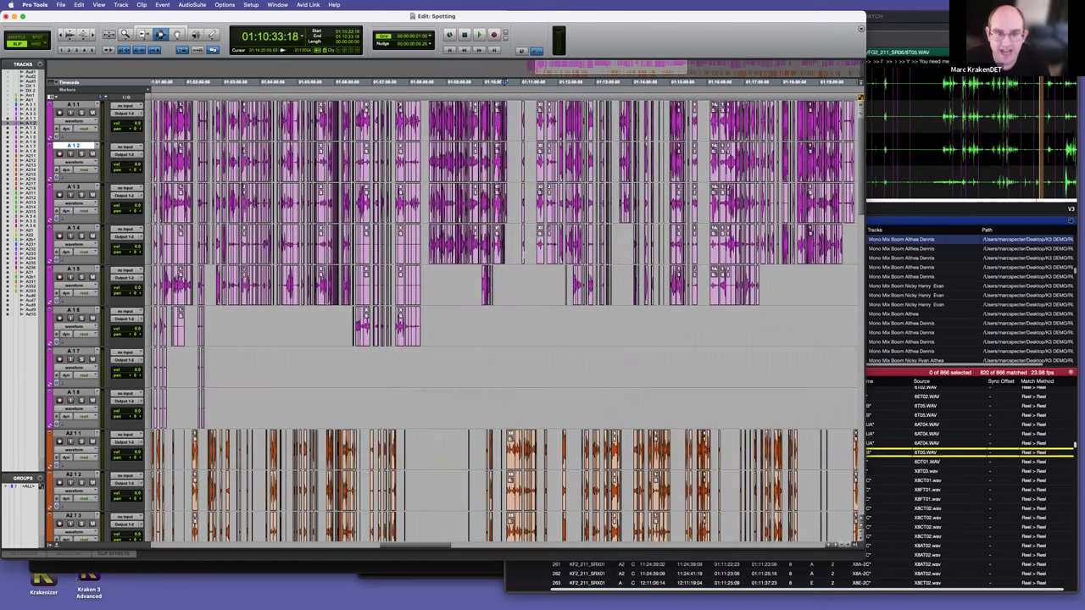
# Step: Examine how the clips fill tracks A 1 1 to A 1 8 across the first minutes of the timeline
pyautogui.press('r')
pyautogui.press('r')
pyautogui.moveTo(373, 119); pyautogui.dragTo(817, 407)
pyautogui.click(499, 271)
pyautogui.press('t')
pyautogui.press('t')
pyautogui.press('t')
pyautogui.press('t')
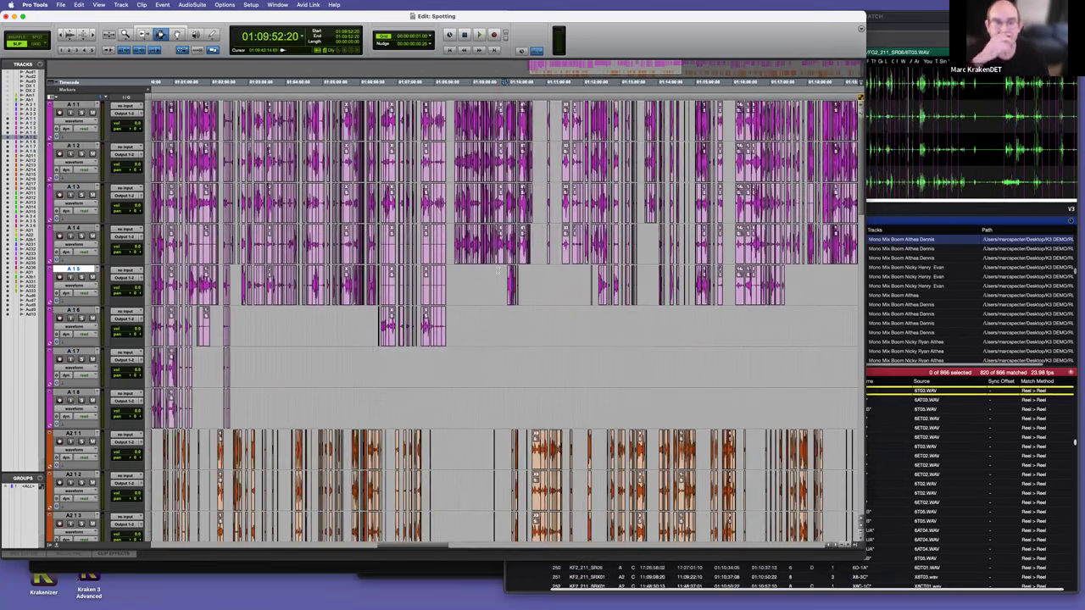
pyautogui.press('r')
pyautogui.press('r')
pyautogui.press('r')
pyautogui.hscroll(-3, 498, 270)
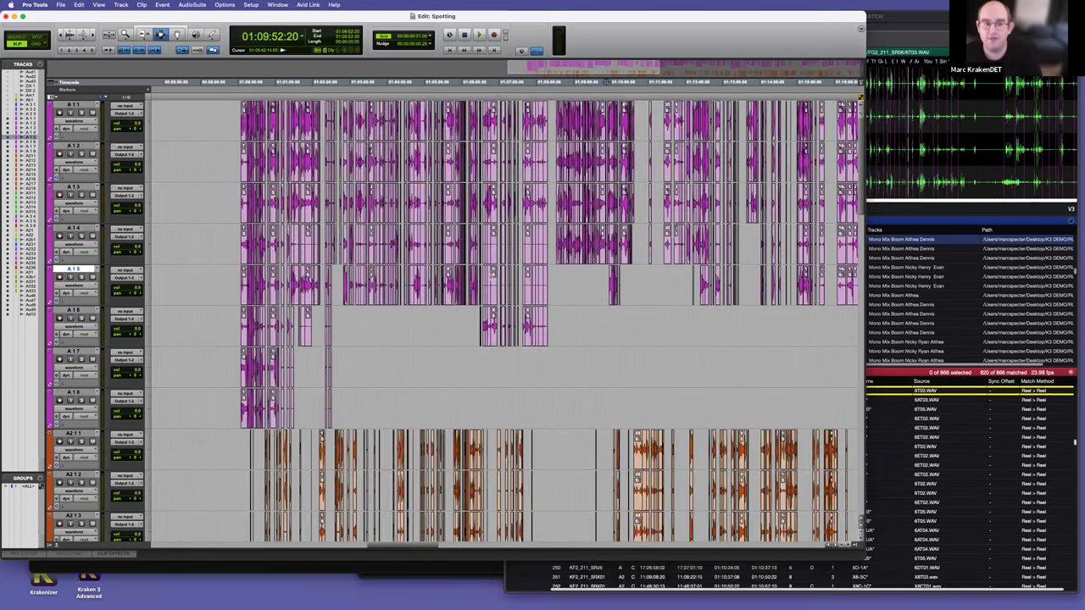
# Step: Inspect the stacked takes on tracks A 1 1 to A 1 5 around 01:03:00
pyautogui.click(492, 244)
pyautogui.press('t')
pyautogui.press('t')
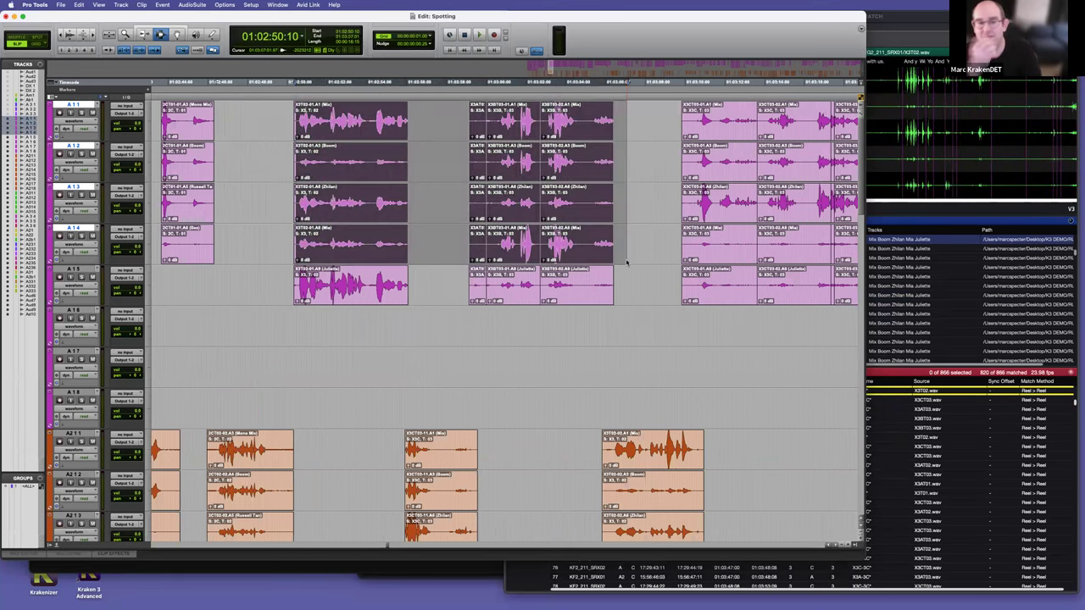
pyautogui.press('r')
pyautogui.press('t')
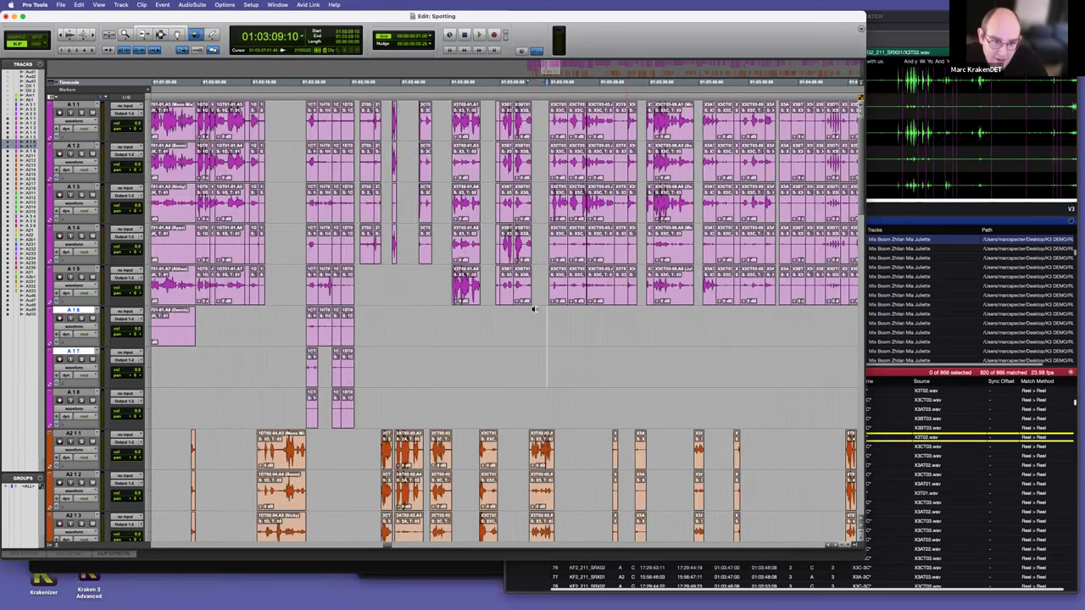
# Step: Try moving the X3CT03 clip near 01:03:10 from track A 1 5 to A 1 6, and undo the move
pyautogui.press('F8')
pyautogui.click(528, 317)
pyautogui.press('t')
pyautogui.press('t')
pyautogui.press('t')
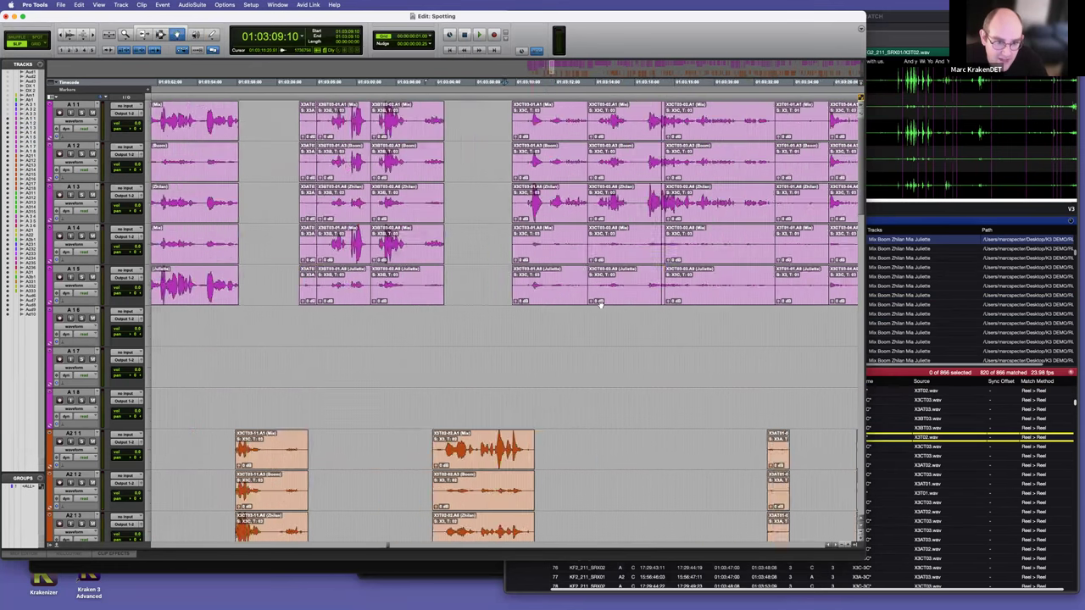
pyautogui.click(600, 298)
pyautogui.moveTo(603, 311); pyautogui.dragTo(600, 322)
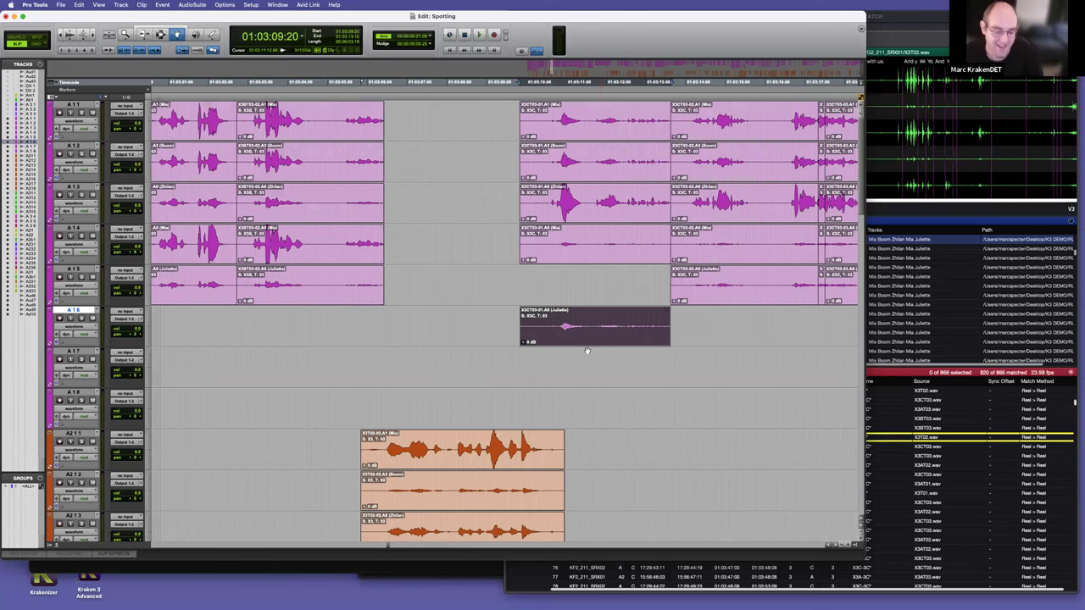
pyautogui.press('super+z')
pyautogui.press('F7')
pyautogui.click(524, 331)
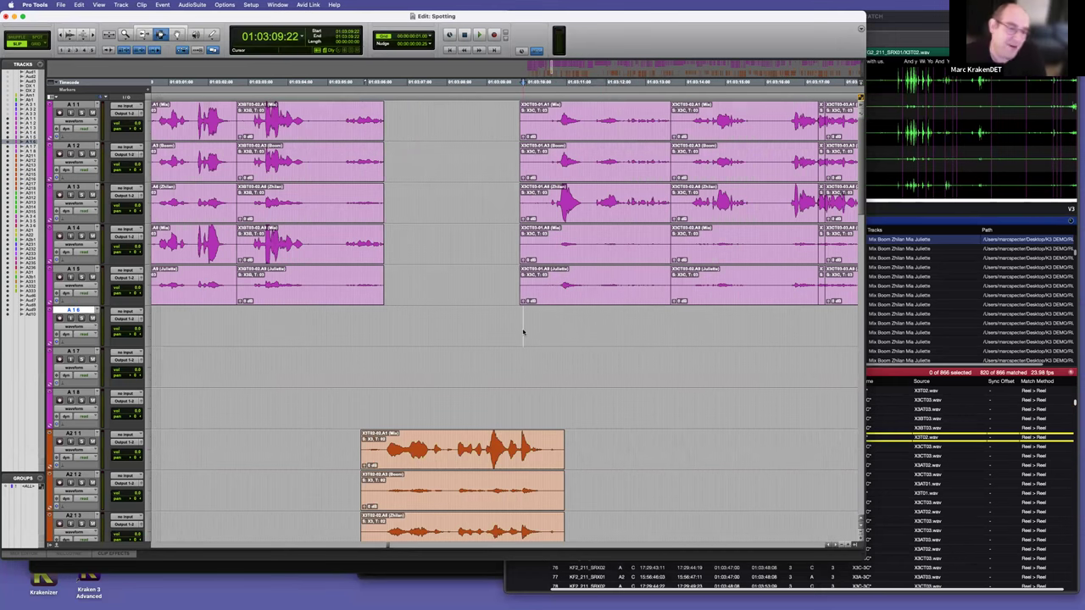
# Step: Inspect the clips on tracks A 1 1 to A 1 6 around 01:06:37
pyautogui.press('r')
pyautogui.press('r')
pyautogui.press('r')
pyautogui.press('r')
pyautogui.press('r')
pyautogui.press('r')
pyautogui.press('r')
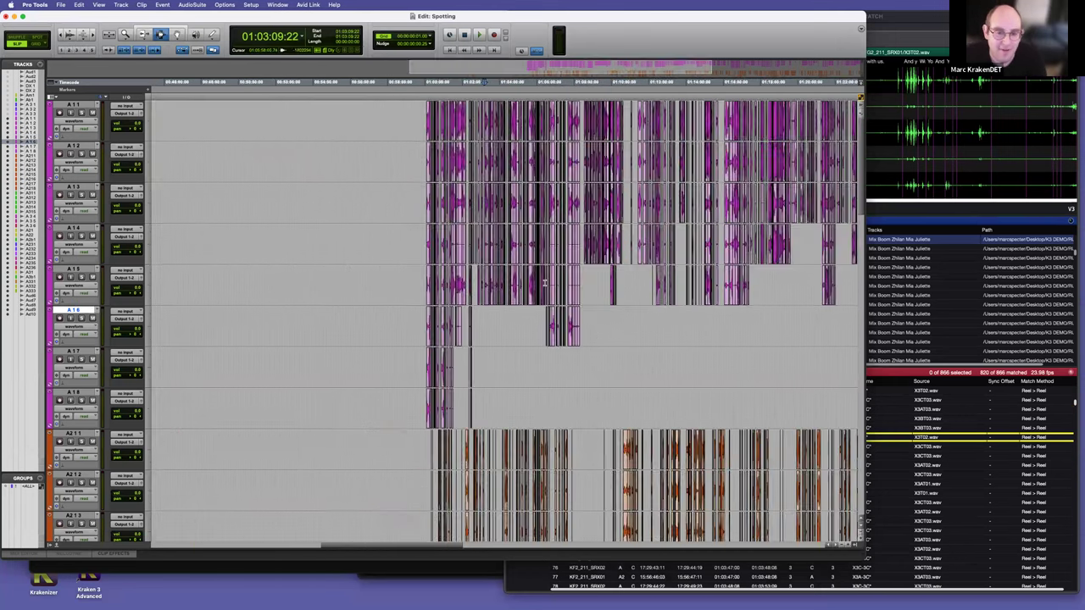
pyautogui.click(550, 276)
pyautogui.press('t')
pyautogui.press('t')
pyautogui.press('t')
pyautogui.press('t')
pyautogui.press('t')
pyautogui.press('t')
pyautogui.press('t')
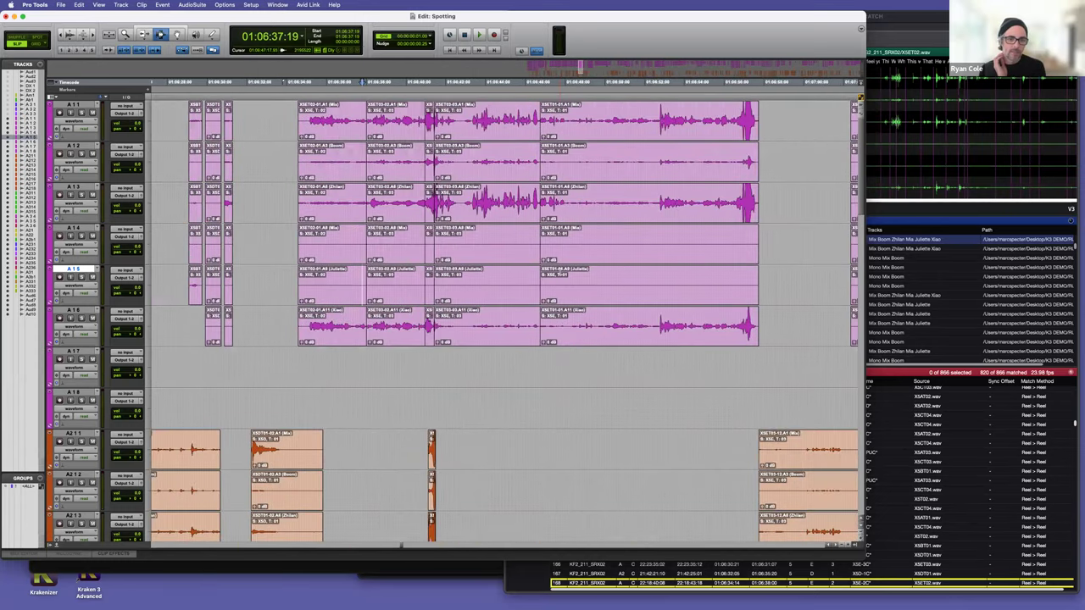
# Step: Shrink all visible tracks to a minimal height so the whole track list fits in view
pyautogui.press('r')
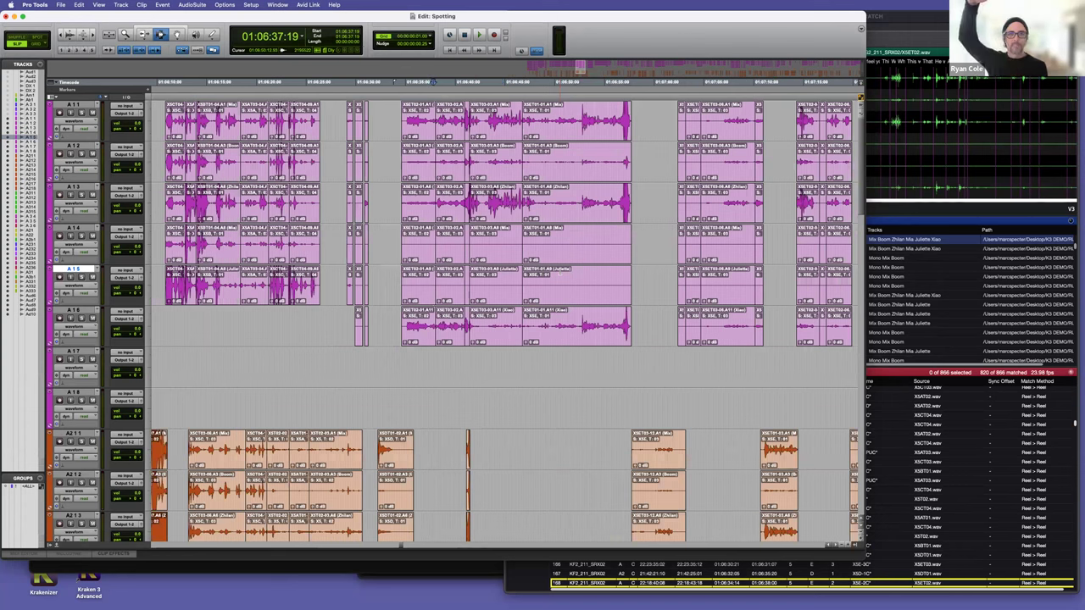
pyautogui.press('r')
pyautogui.press('r')
pyautogui.press('r')
pyautogui.press('r')
pyautogui.press('r')
pyautogui.press('r')
pyautogui.press('r')
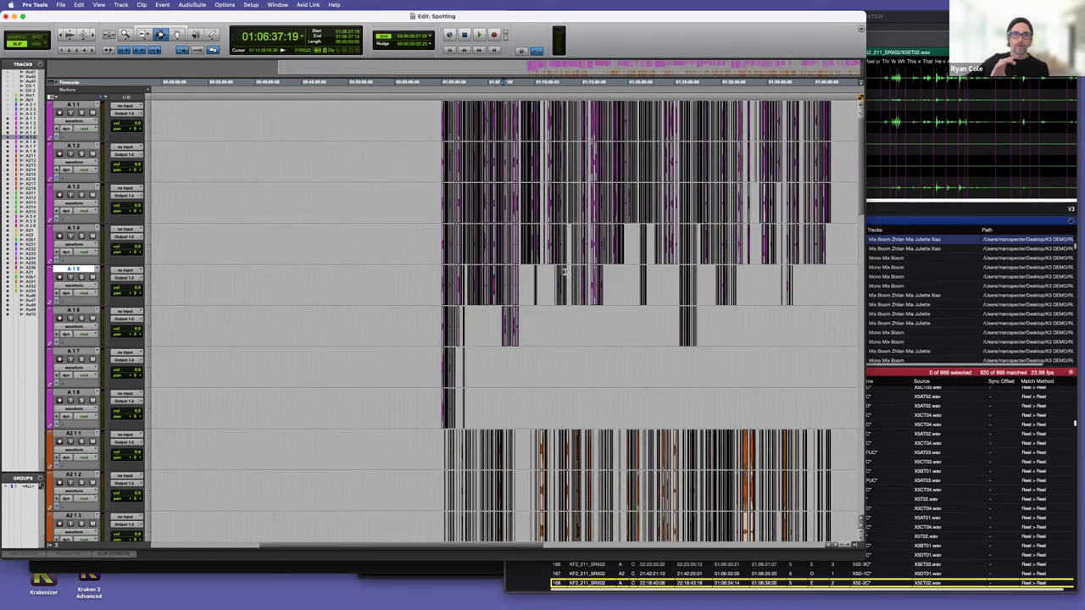
pyautogui.scroll(-5, 524, 297)
pyautogui.scroll(4, 524, 297)
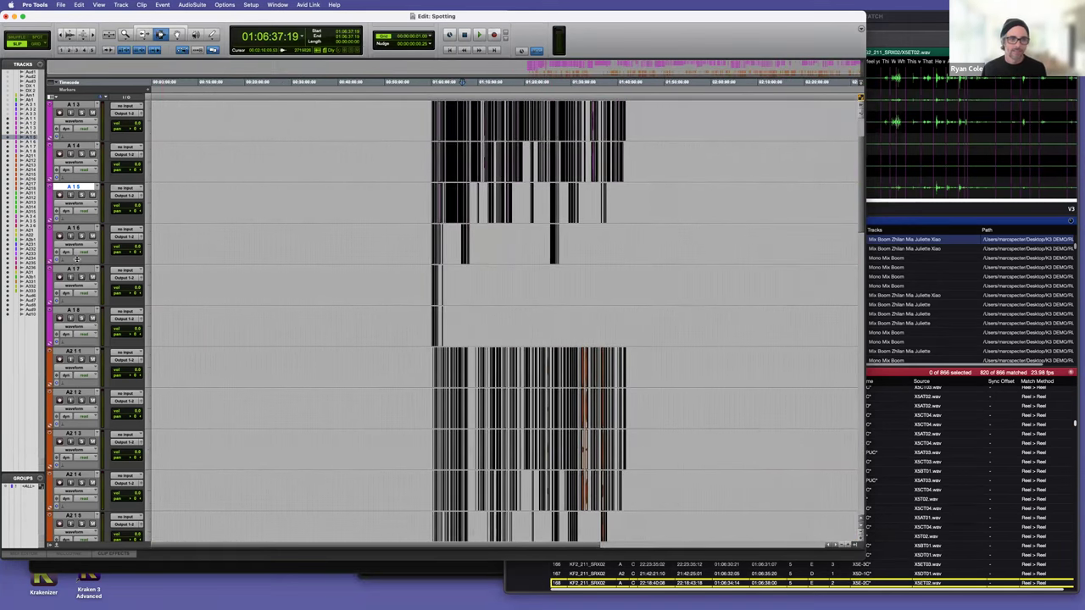
pyautogui.moveTo(74, 264); pyautogui.dragTo(96, 227)
pyautogui.hotkey('ctrl', 'alt', 'Down')
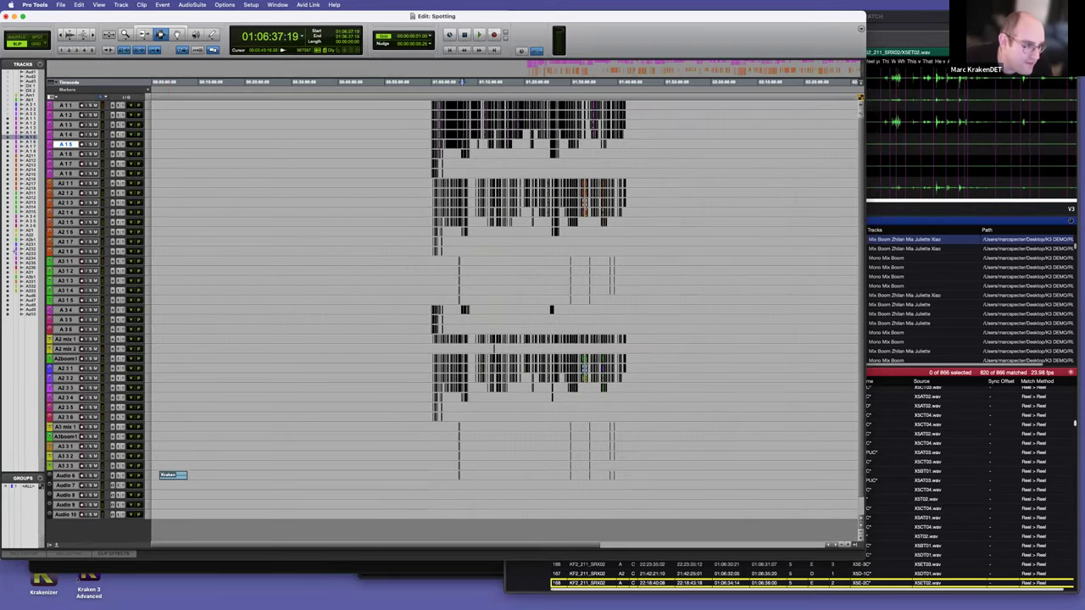
# Step: Hide the tracks from A2 mix 1 through Audio 10
pyautogui.click(68, 339)
pyautogui.keyDown('shift'); pyautogui.click(67, 515); pyautogui.keyUp('shift')
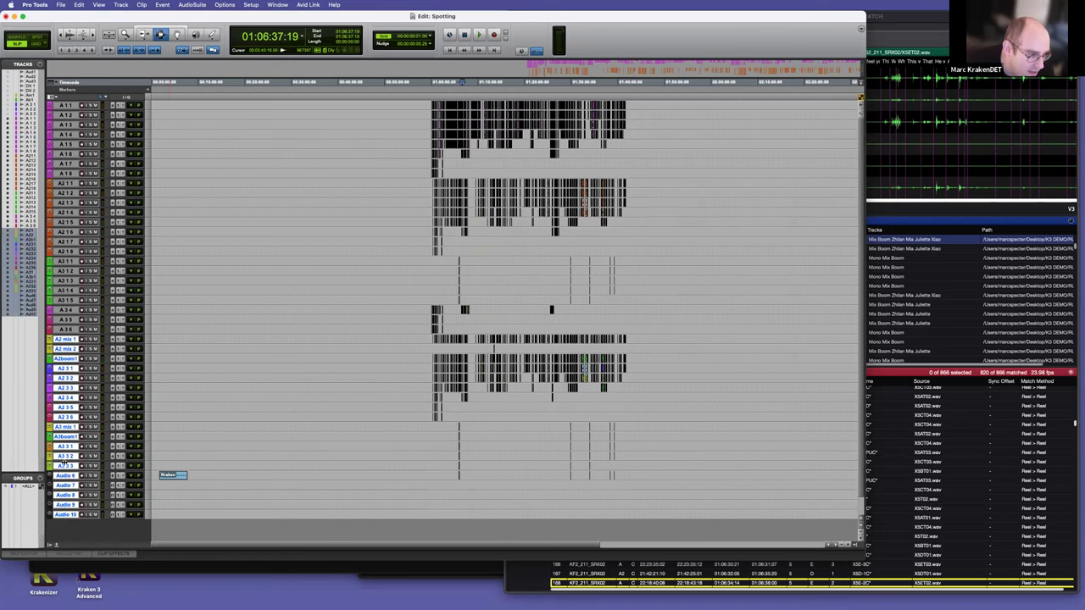
pyautogui.rightClick(25, 262)
pyautogui.click(61, 267)
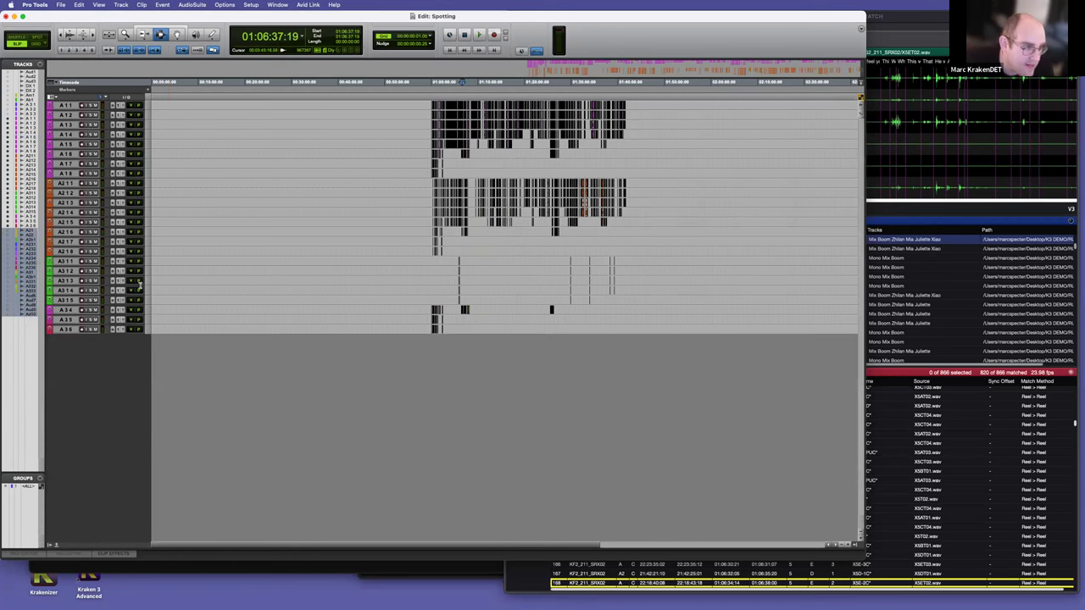
# Step: Examine the colour-per-EDL-track clips on the compact A 1, A2 1 and A3 1 tracks around 01:06:55 and 01:00:46
pyautogui.click(464, 203)
pyautogui.press('t')
pyautogui.press('t')
pyautogui.press('t')
pyautogui.press('t')
pyautogui.hscroll(-4, 464, 203)
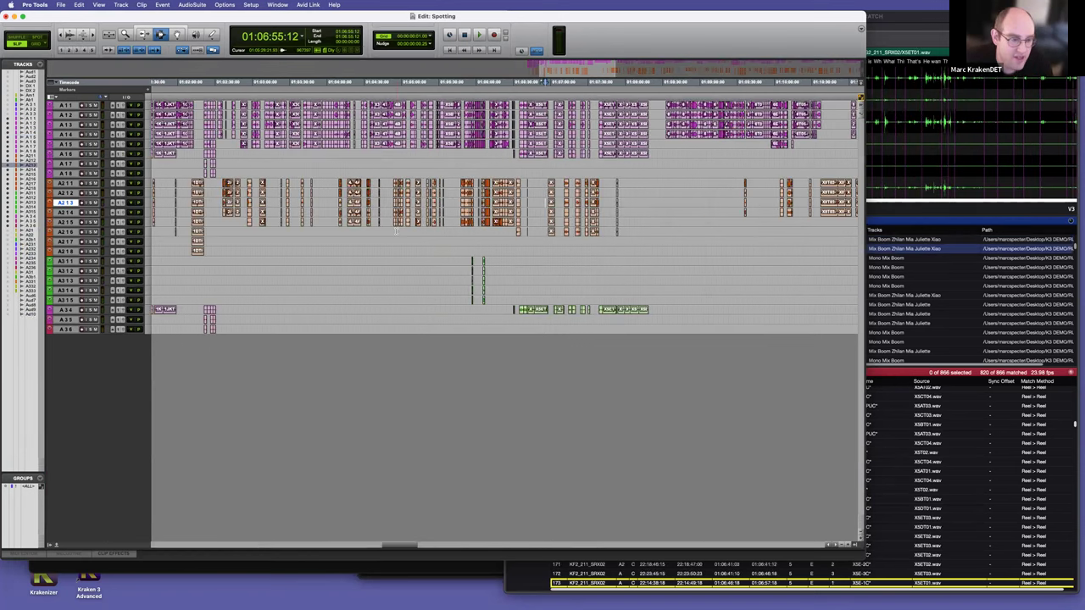
pyautogui.hscroll(-1, 421, 228)
pyautogui.click(363, 212)
pyautogui.press('t')
pyautogui.press('t')
pyautogui.press('t')
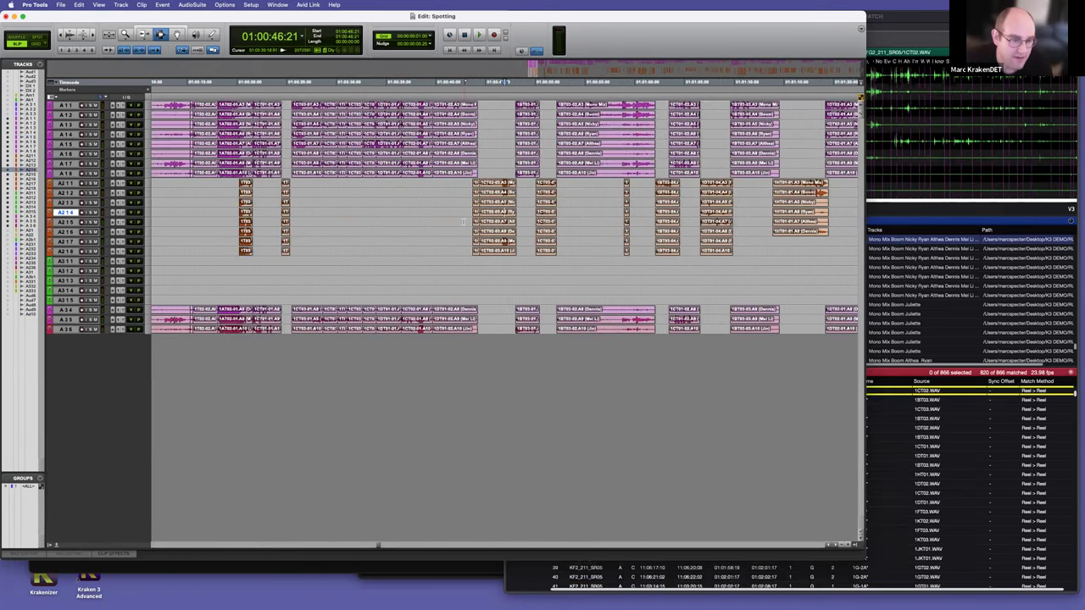
# Step: Enlarge the height of all visible tracks with the timeline view centred around 01:00:48
pyautogui.press('r')
pyautogui.press('r')
pyautogui.click(508, 164)
pyautogui.press('t')
pyautogui.press('t')
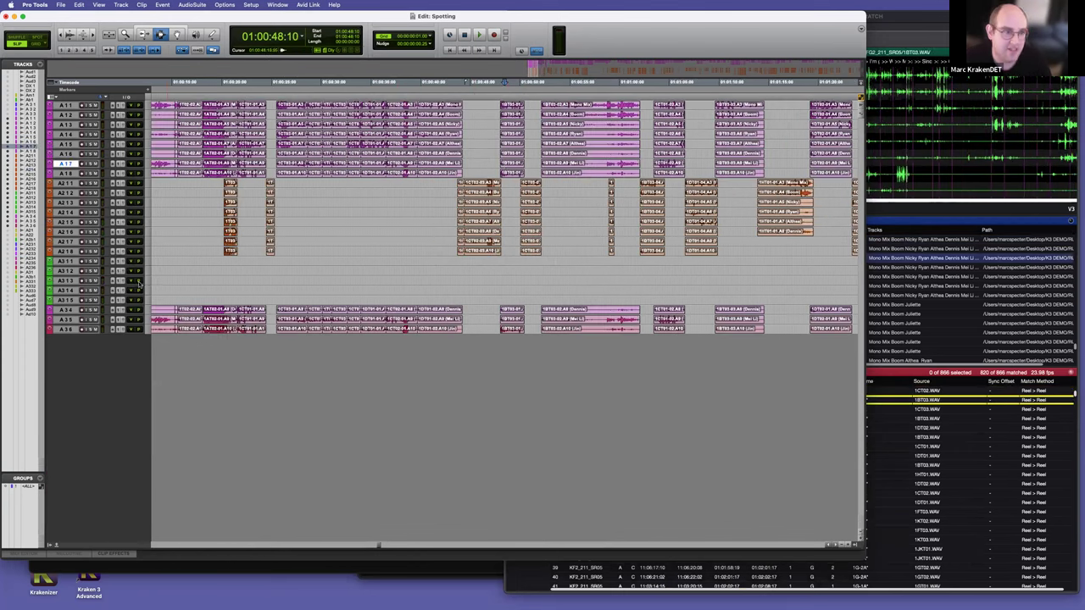
pyautogui.press('Up')
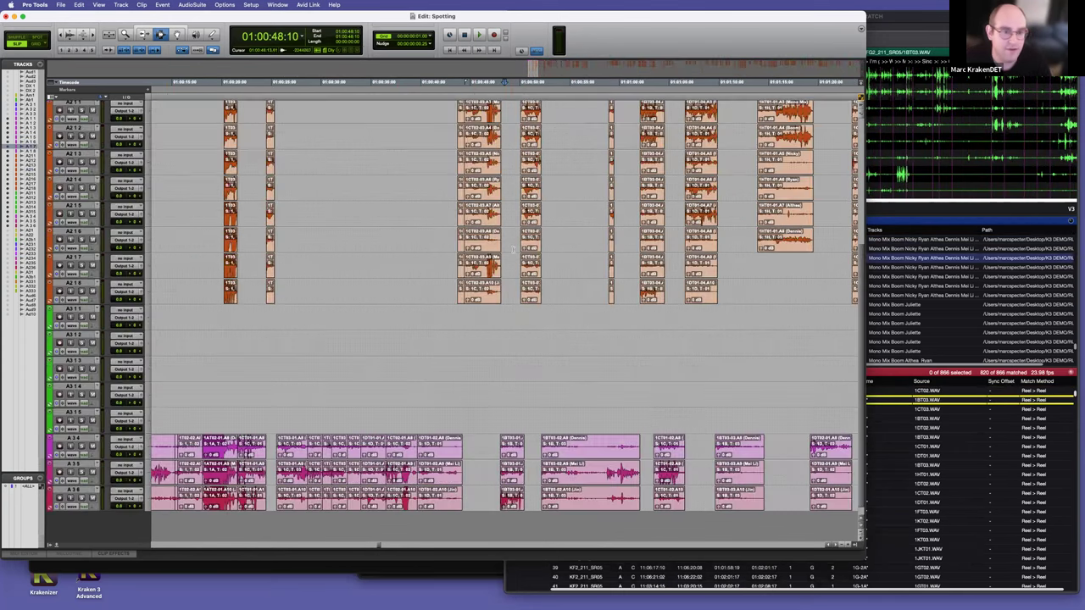
# Step: Compare the clips on tracks A2 1 1 to A2 1 8 around 01:00:43 with those on A 1 5 to A 1 8 around 01:00:30
pyautogui.moveTo(323, 238); pyautogui.dragTo(615, 434)
pyautogui.press('r')
pyautogui.press('r')
pyautogui.moveTo(386, 239); pyautogui.dragTo(561, 425)
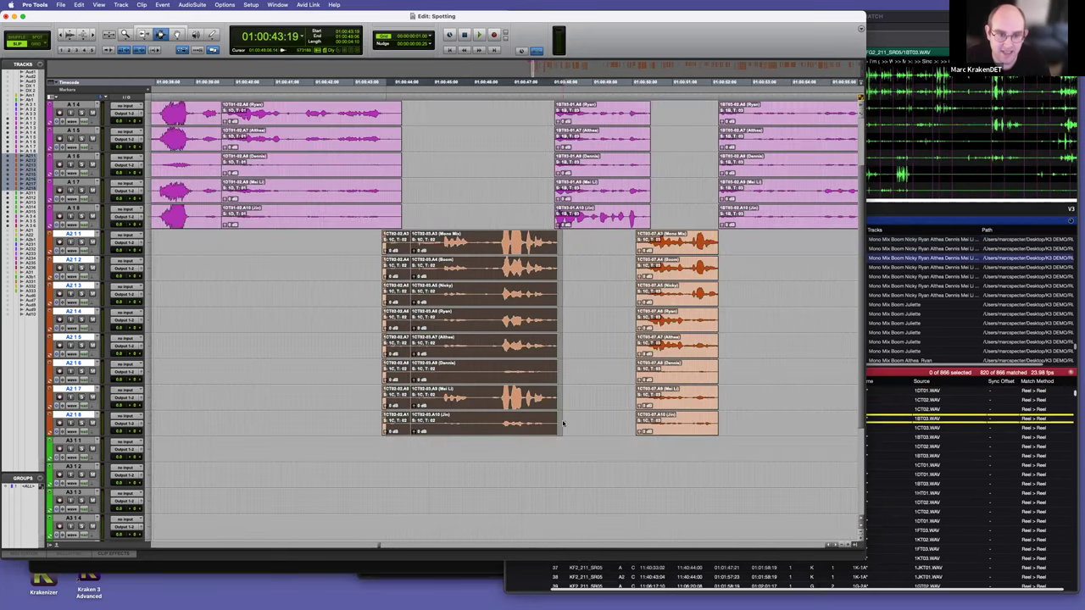
pyautogui.press('r')
pyautogui.press('r')
pyautogui.moveTo(345, 139); pyautogui.dragTo(487, 207)
pyautogui.keyDown('shift'); pyautogui.click(487, 206); pyautogui.keyUp('shift')
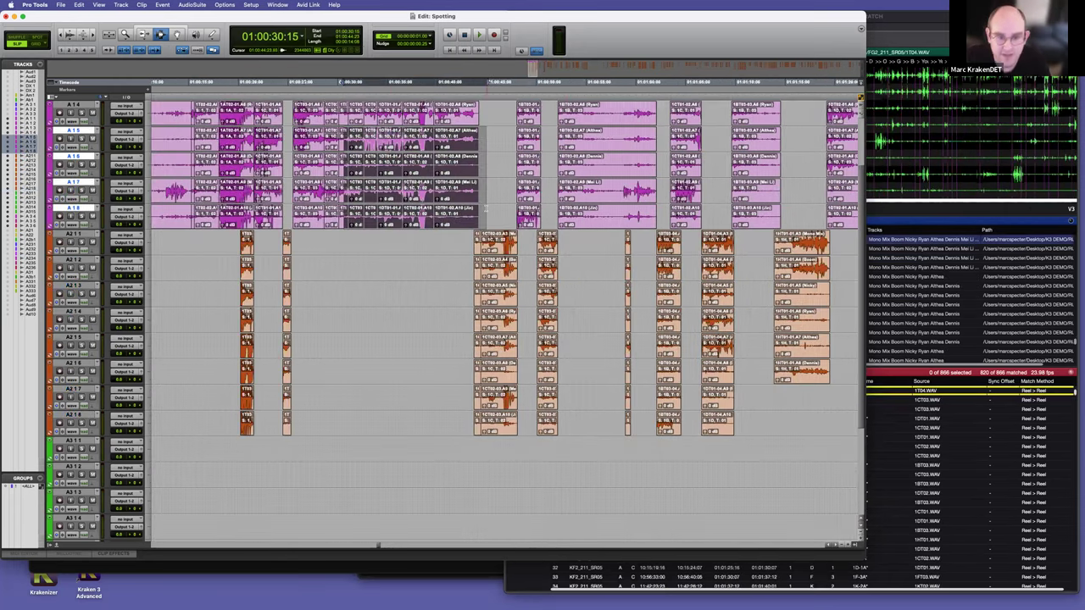
pyautogui.press('r')
pyautogui.press('r')
pyautogui.press('r')
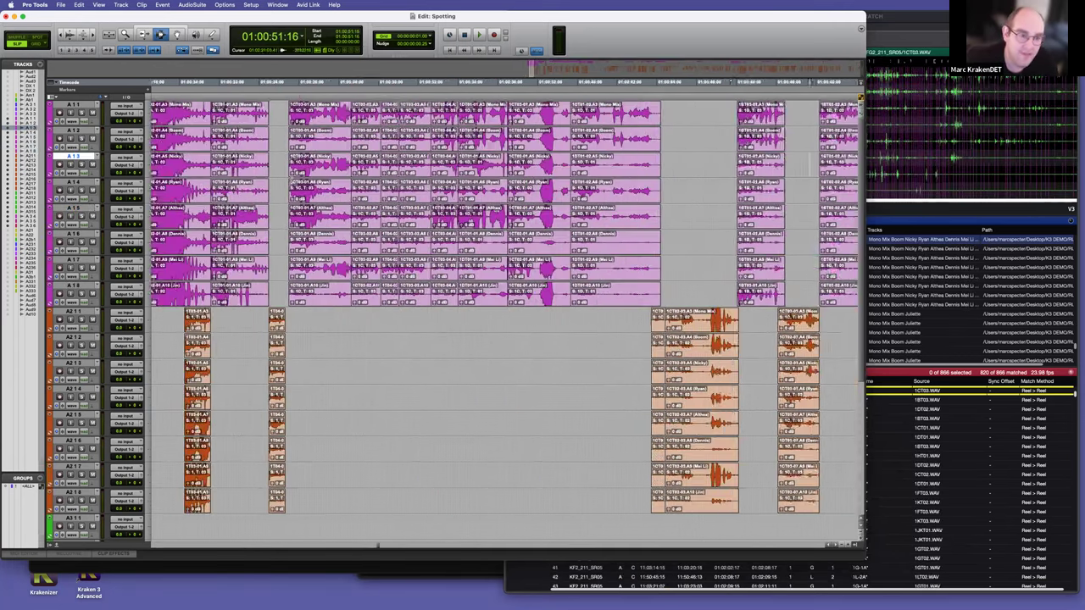
# Step: Switch the Field Recorder Guide Track setting for all tracks at once
pyautogui.keyDown('alt'); pyautogui.click(78, 132); pyautogui.keyUp('alt')
pyautogui.rightClick(78, 131)
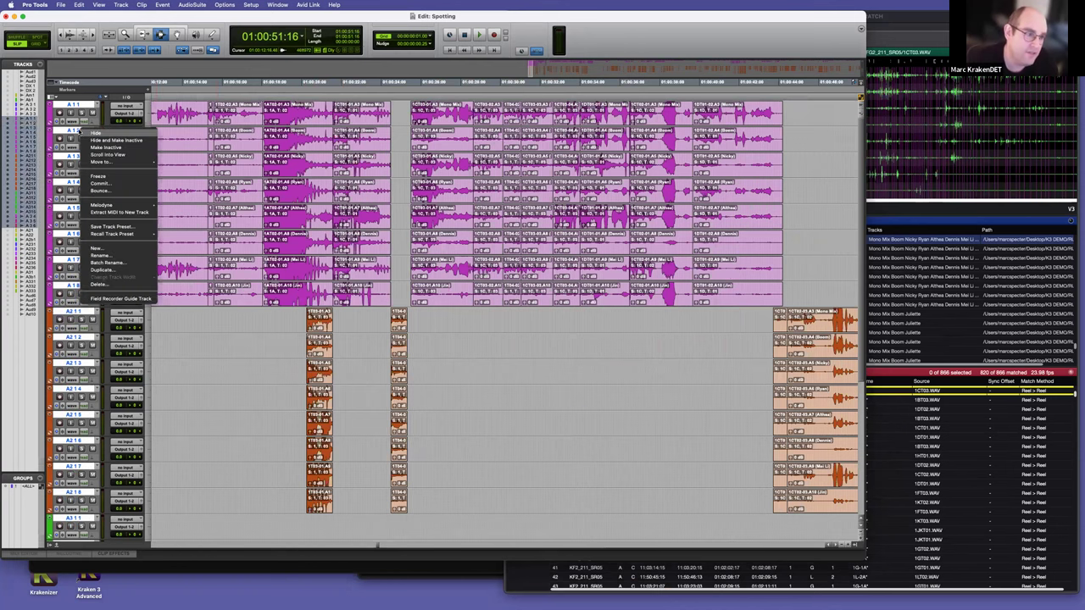
pyautogui.click(119, 303)
# Step: Try swapping the 1AT02 Boom clip on track A 1 2 for another matching field recorder channel and undo the swap
pyautogui.click(307, 165)
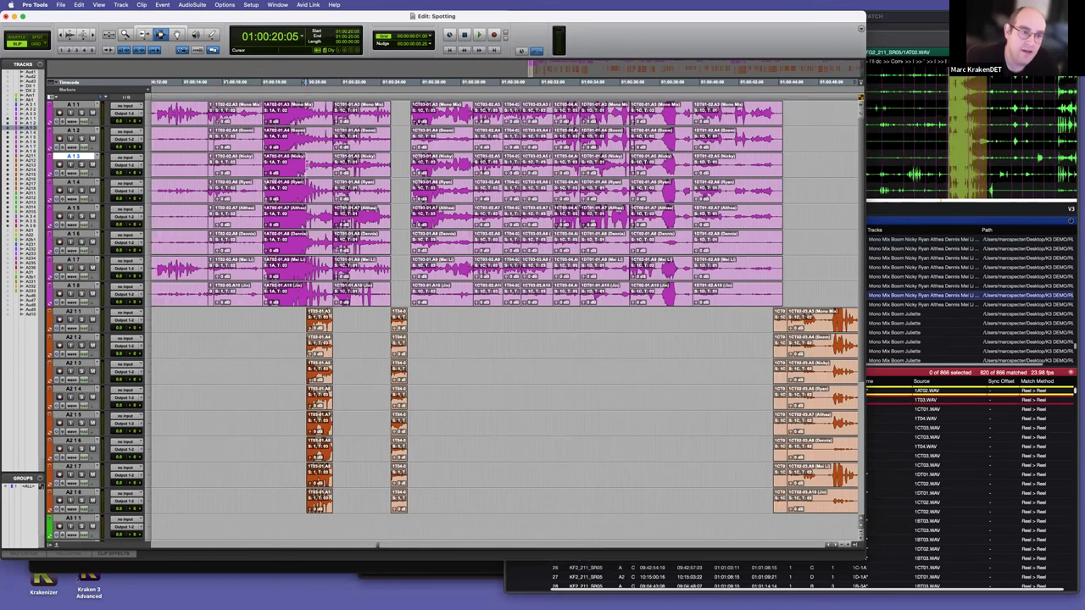
pyautogui.press('t')
pyautogui.press('t')
pyautogui.doubleClick(492, 140)
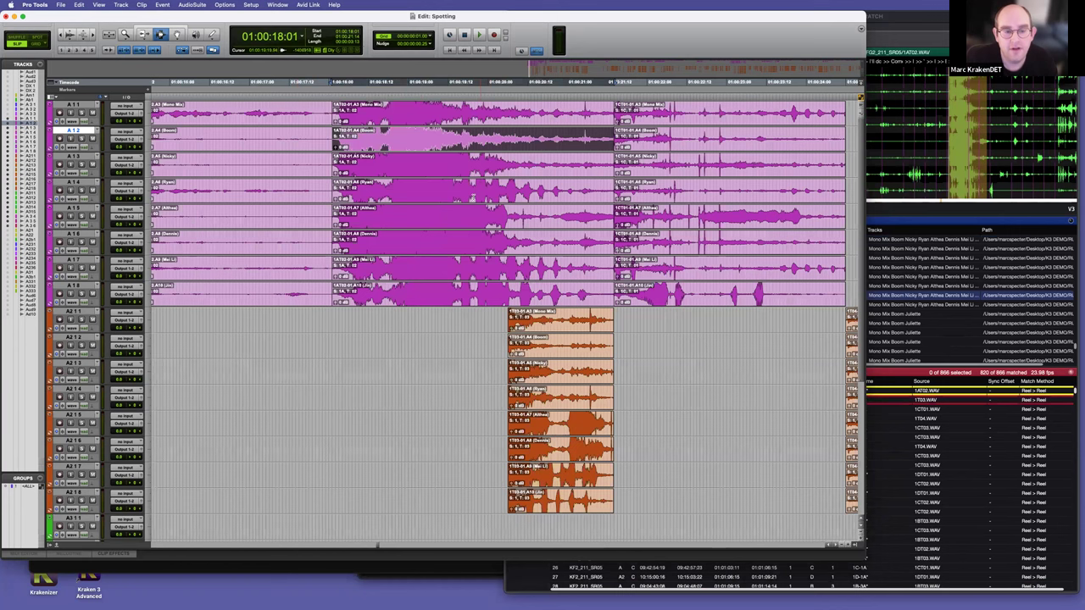
pyautogui.rightClick(448, 144)
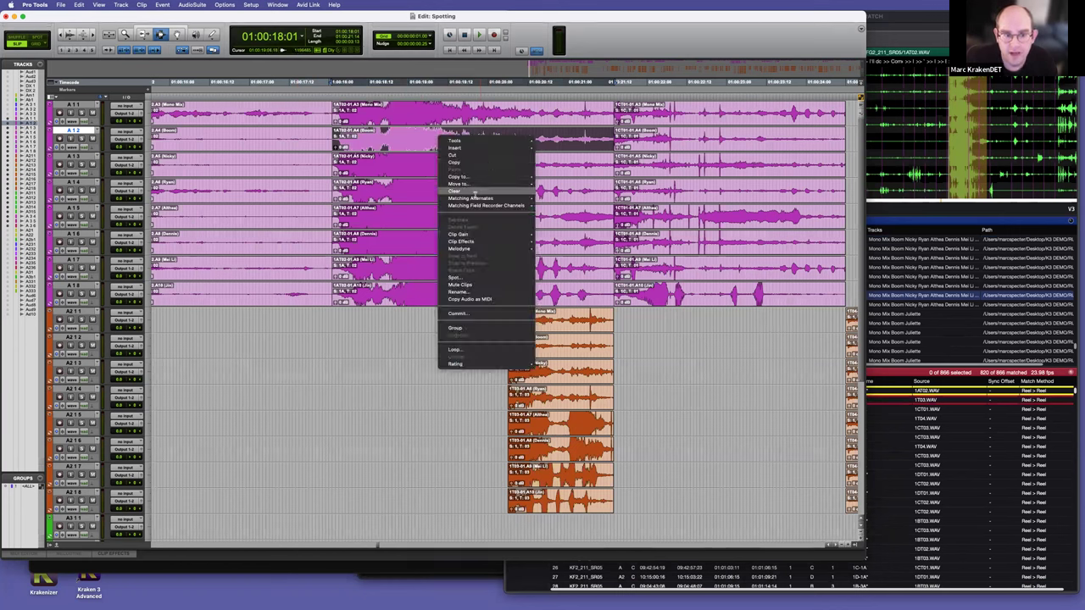
pyautogui.moveTo(481, 207)
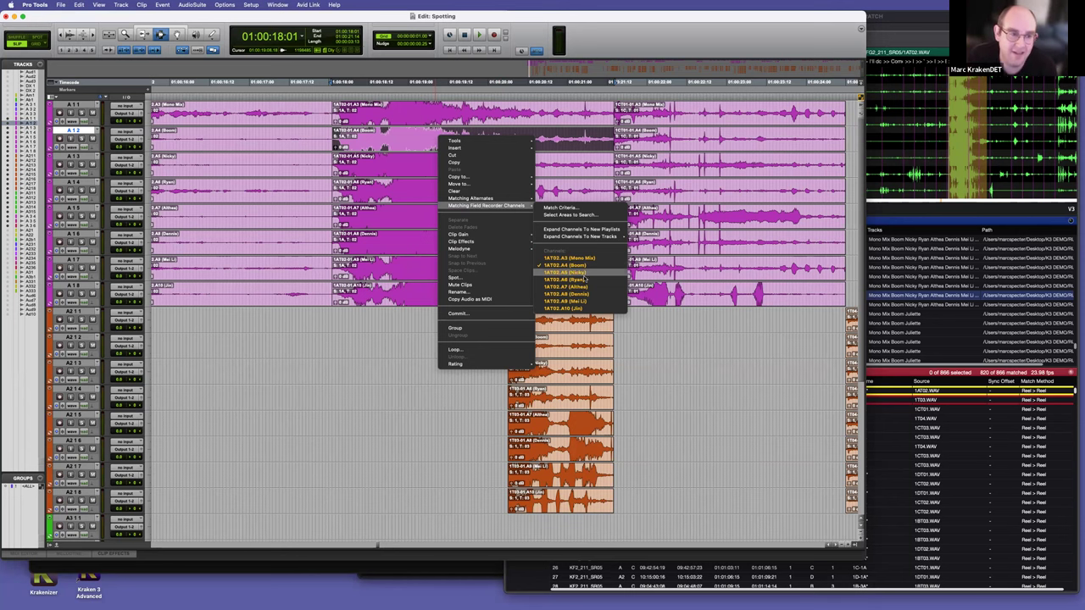
pyautogui.click(585, 279)
pyautogui.press('super+z')
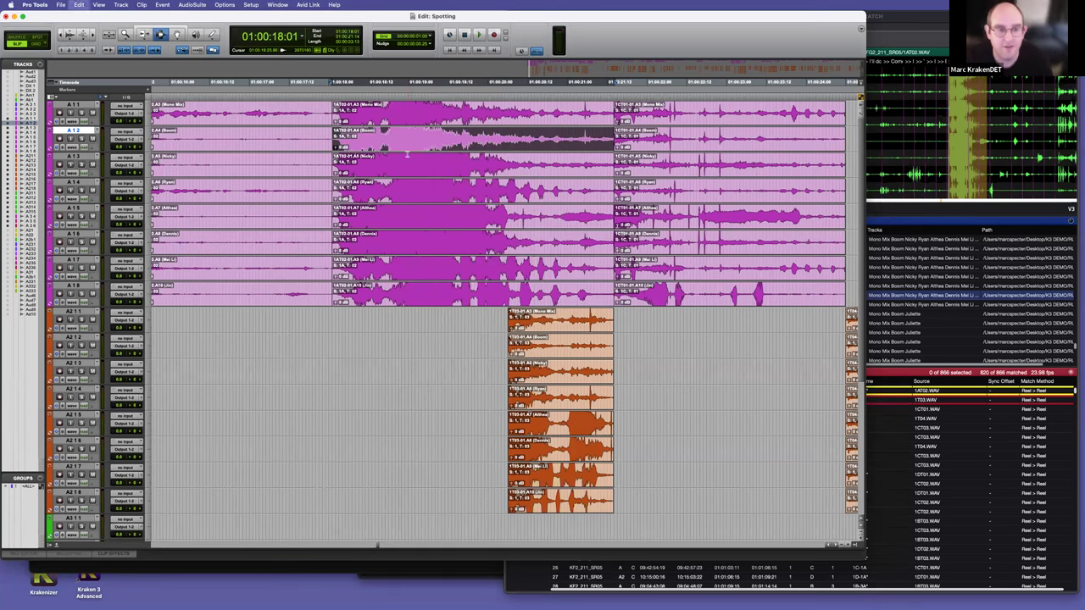
# Step: Review the matching field recorder channels offered for the 1CT02 clips on tracks A 1 4 and A 1 5 around 01:00:36
pyautogui.click(449, 185)
pyautogui.press('r')
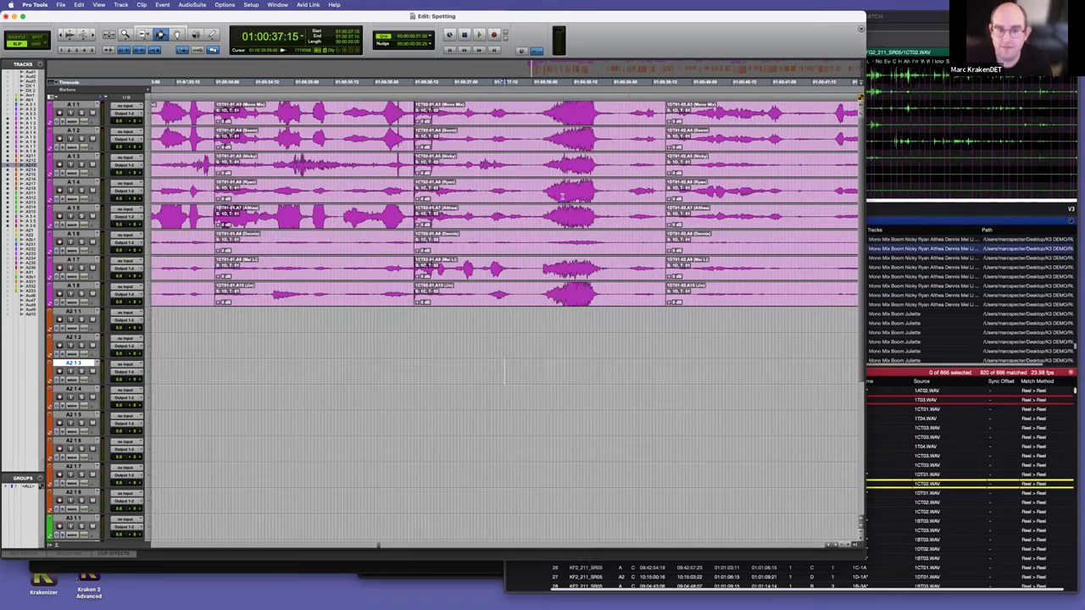
pyautogui.click(563, 196)
pyautogui.rightClick(563, 195)
pyautogui.moveTo(632, 264)
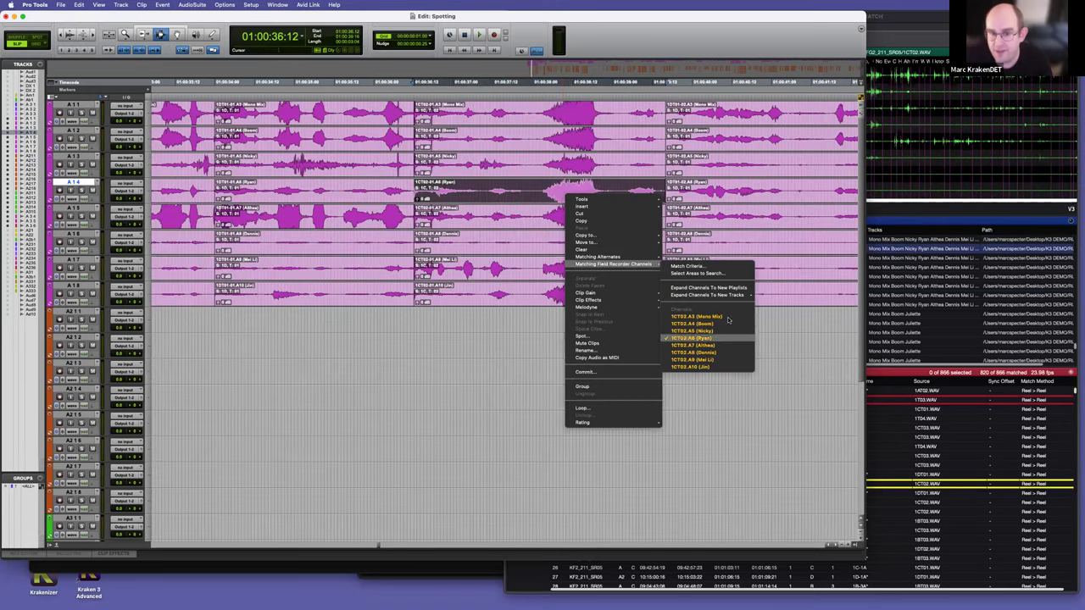
pyautogui.click(693, 345)
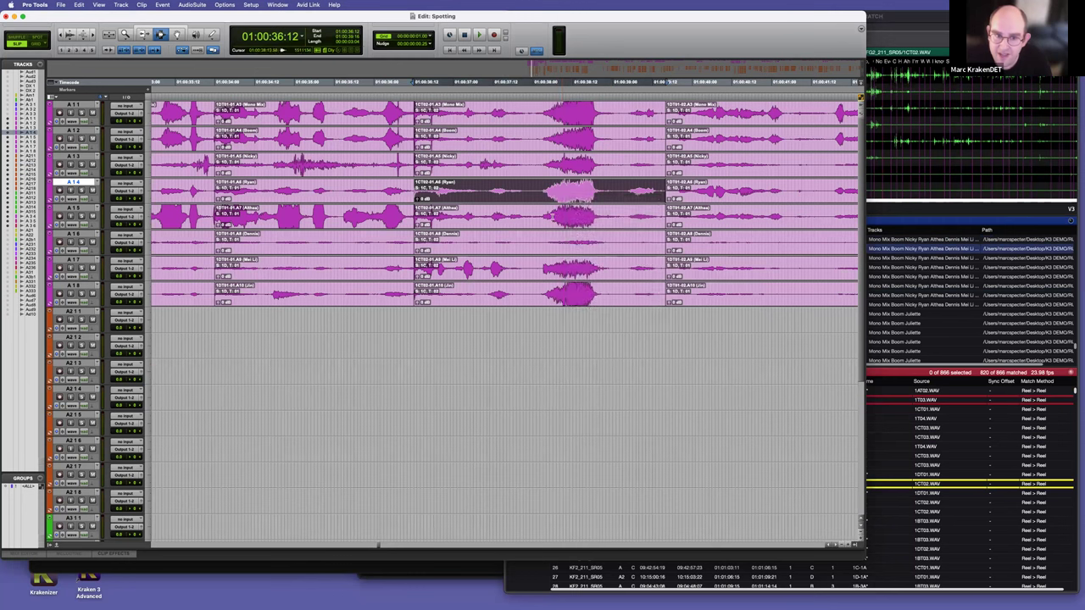
pyautogui.rightClick(561, 219)
pyautogui.moveTo(617, 288)
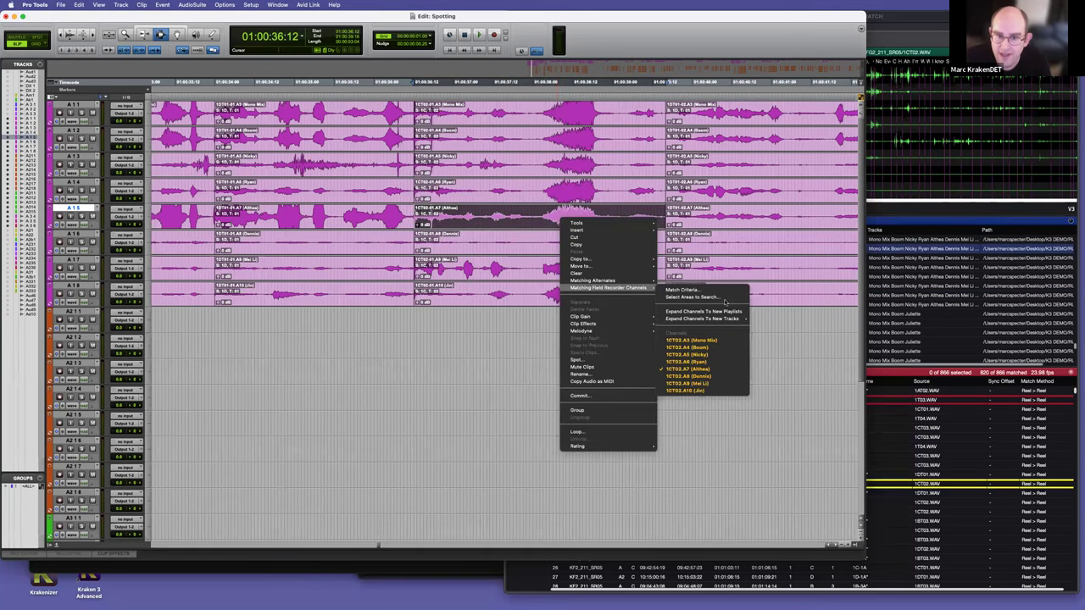
pyautogui.click(708, 448)
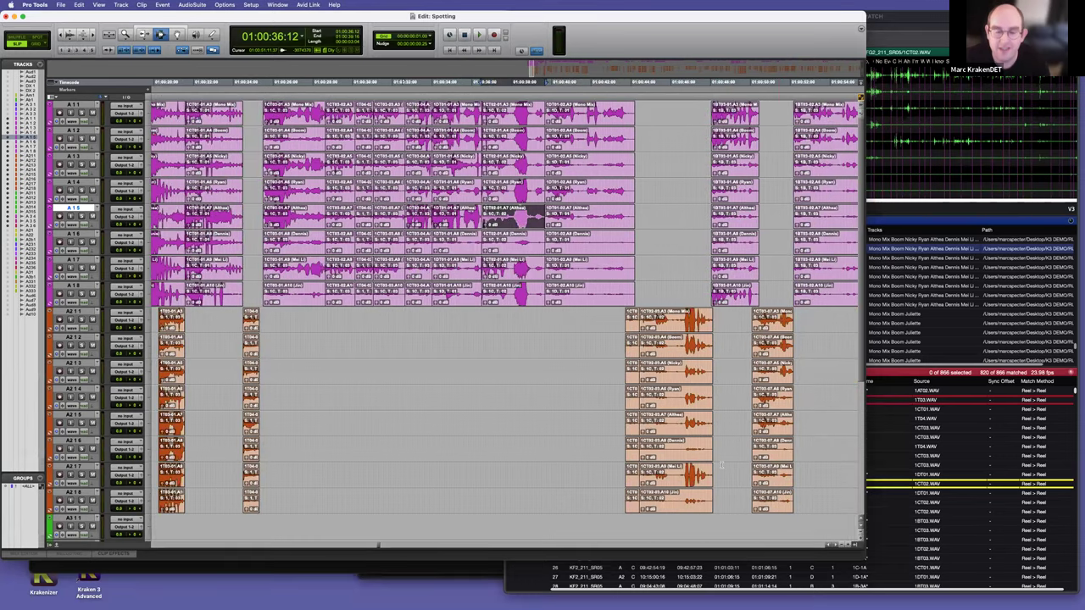
# Step: Examine the clip layout across the A 1 and A2 1 tracks around 01:01:11, both in overview and in detail
pyautogui.press('r')
pyautogui.press('r')
pyautogui.press('r')
pyautogui.press('r')
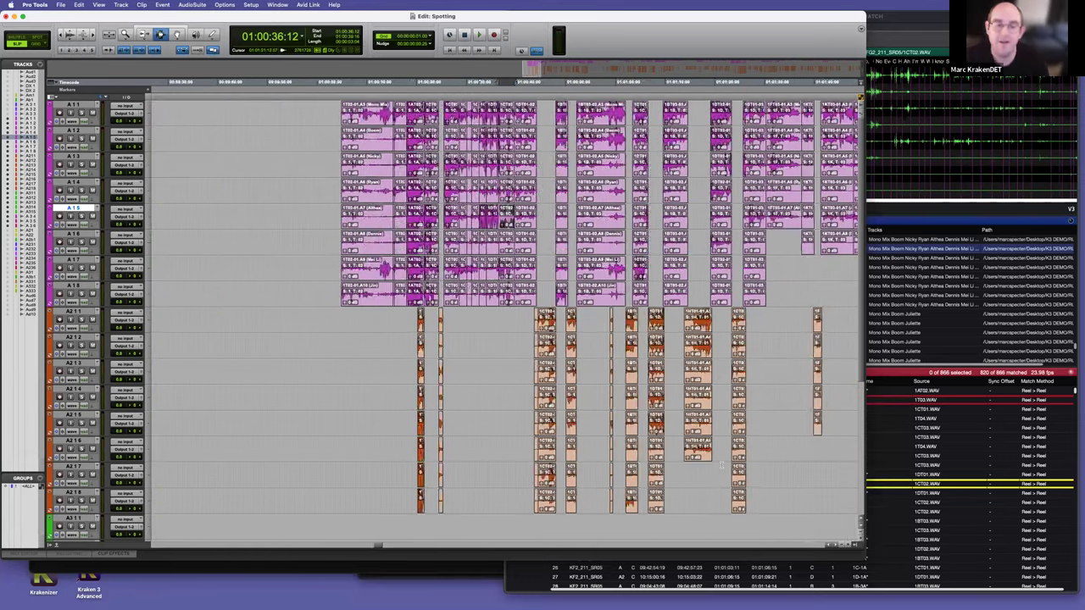
pyautogui.press('r')
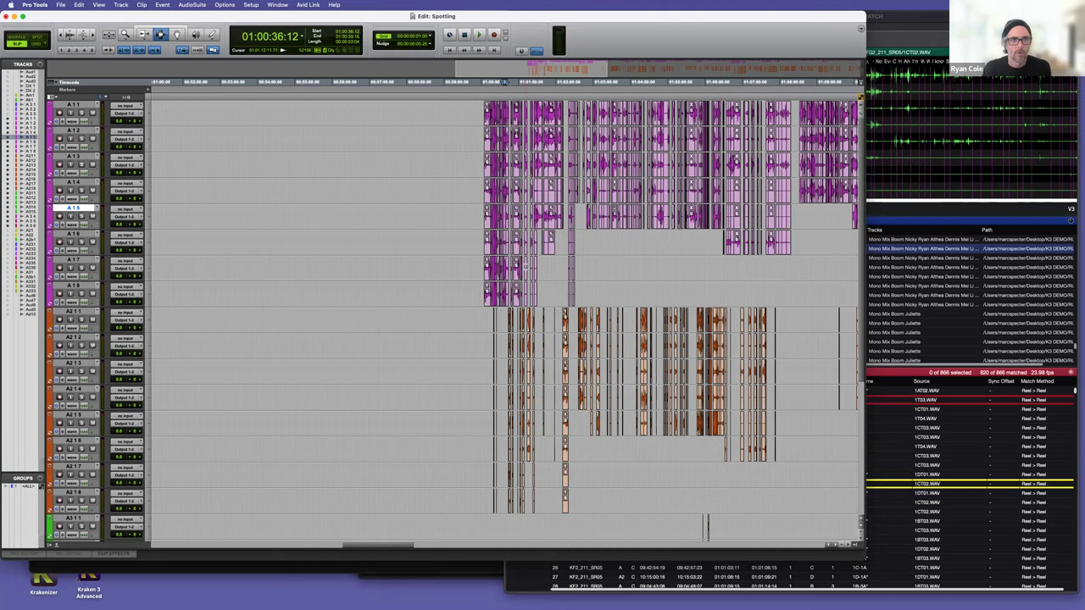
pyautogui.click(525, 266)
pyautogui.press('t')
pyautogui.press('t')
pyautogui.press('t')
pyautogui.press('t')
pyautogui.press('t')
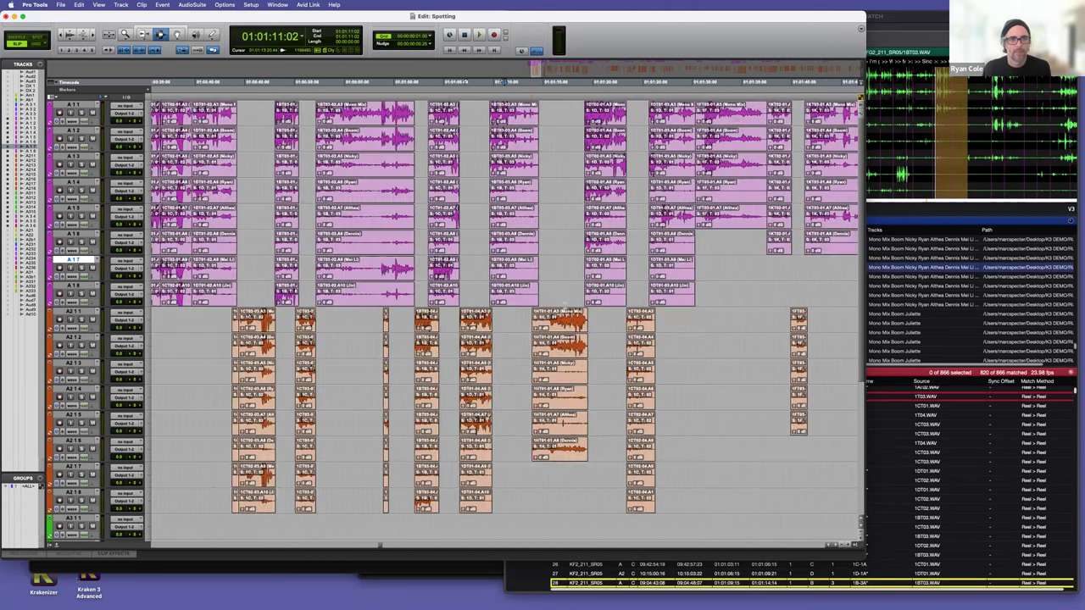
pyautogui.press('r')
pyautogui.press('super+bracketleft')
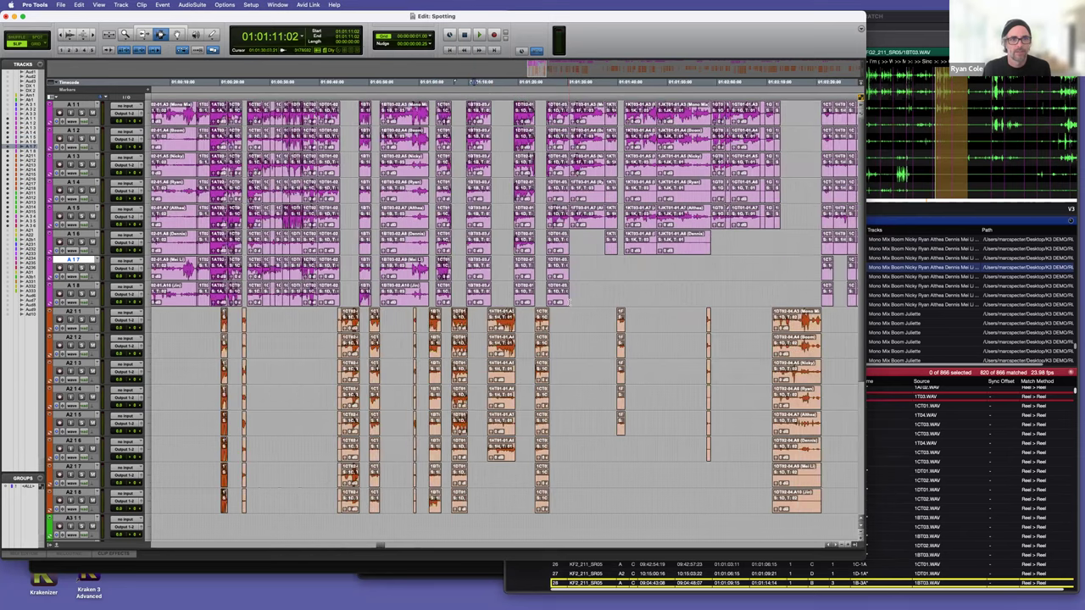
pyautogui.press('super+bracketleft')
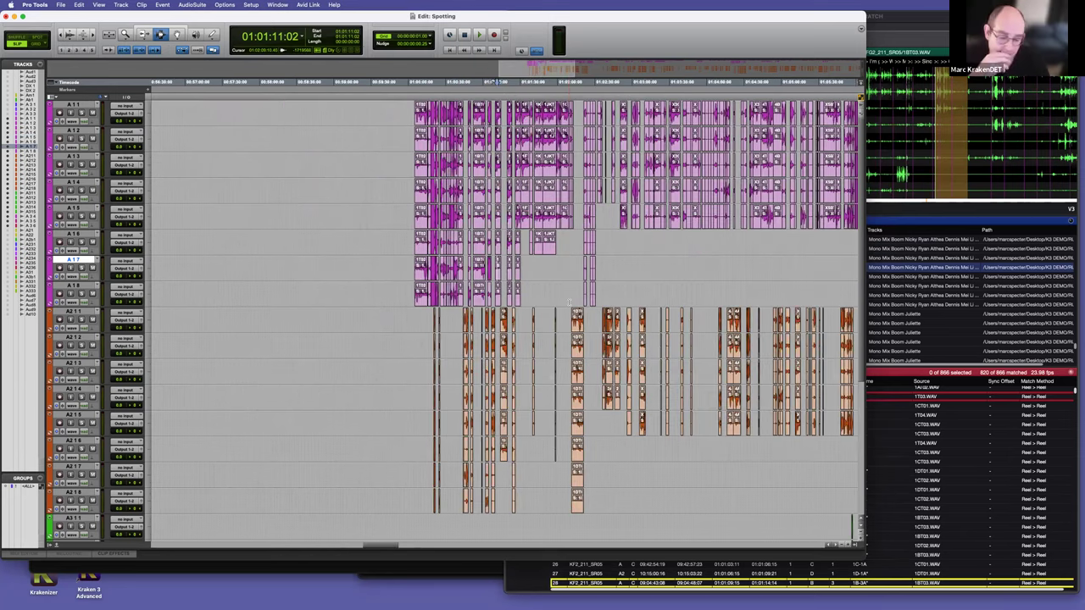
# Step: Examine how tracks A 1 6 to A 1 8 are filled around 01:01:50
pyautogui.click(568, 302)
pyautogui.press('super+bracketright')
pyautogui.press('super+bracketright')
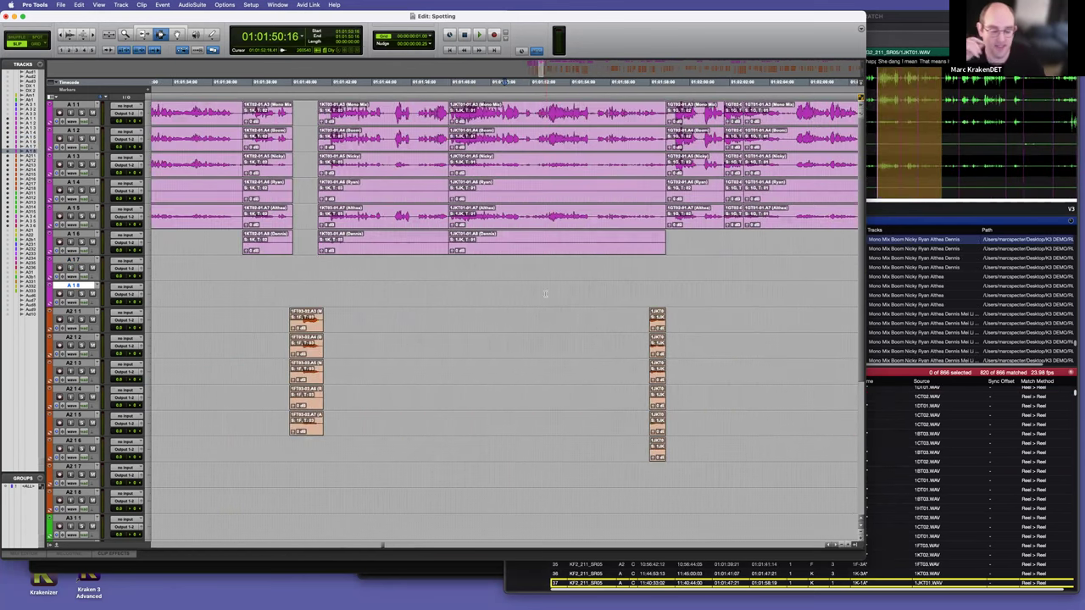
pyautogui.press('super+bracketleft')
pyautogui.press('super+bracketleft')
pyautogui.press('super+bracketleft')
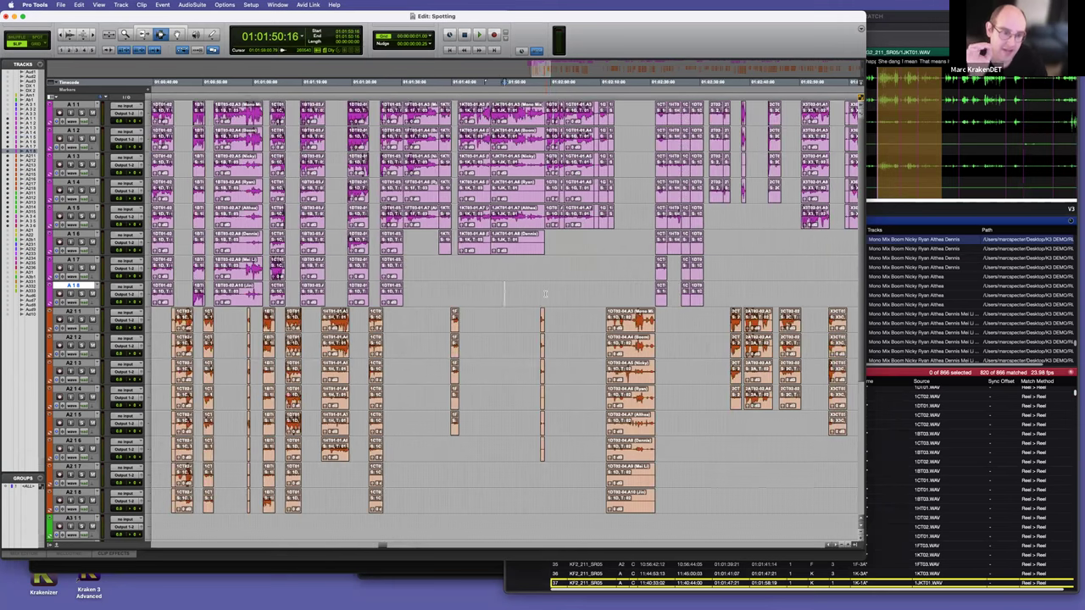
pyautogui.press('super+bracketleft')
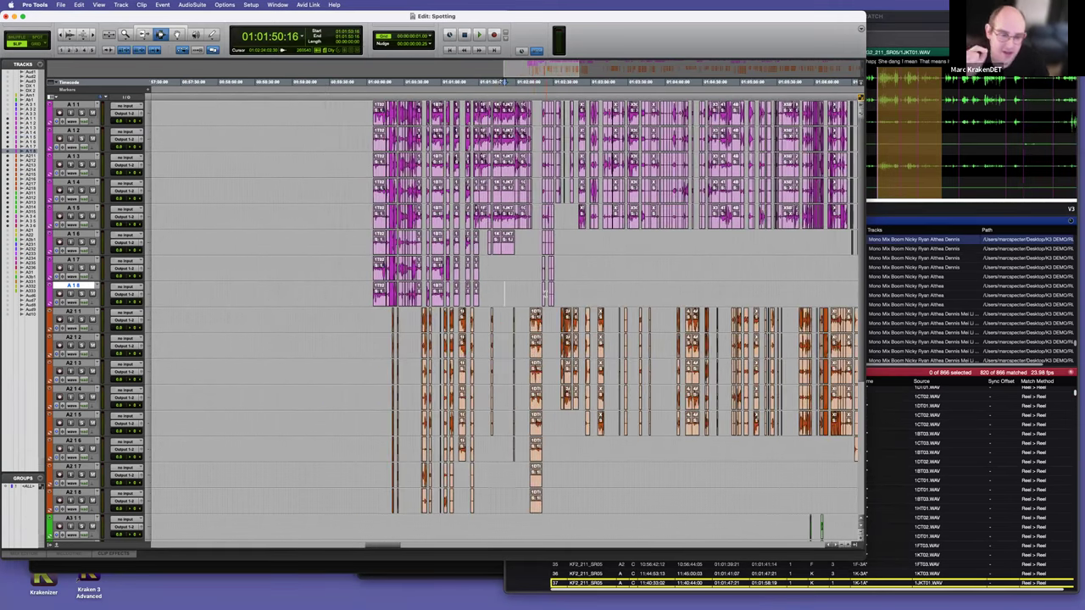
# Step: Examine the clips and gaps on tracks A 1 5 to A 1 8 around 01:02:45
pyautogui.click(573, 278)
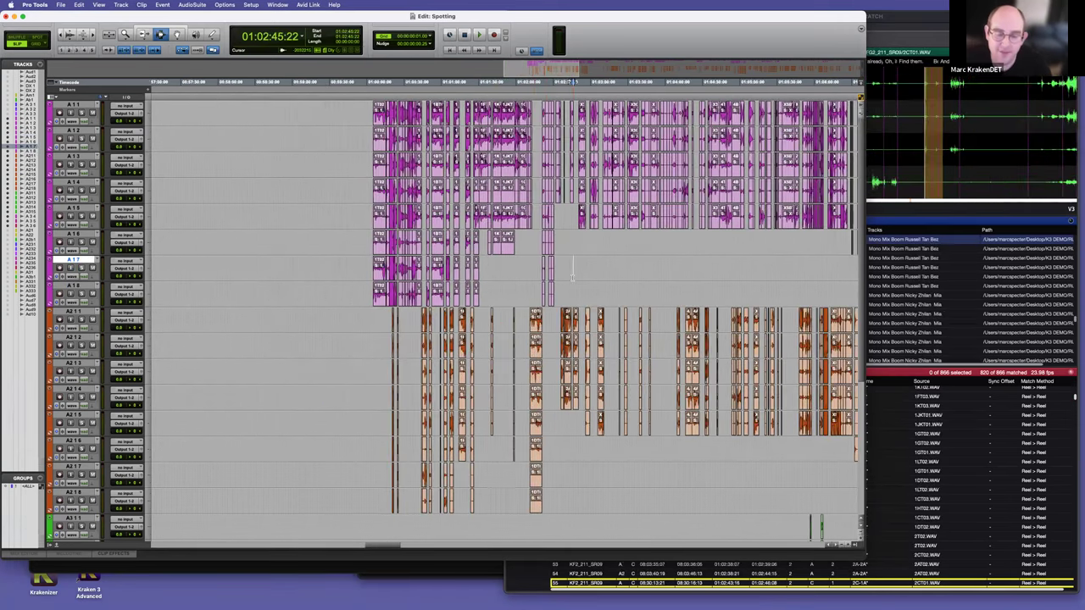
pyautogui.press('super+bracketright')
pyautogui.press('super+bracketright')
pyautogui.press('super+bracketright')
pyautogui.press('super+bracketright')
pyautogui.press('super+bracketright')
pyautogui.press('super+bracketleft')
pyautogui.press('super+bracketleft')
pyautogui.press('super+bracketleft')
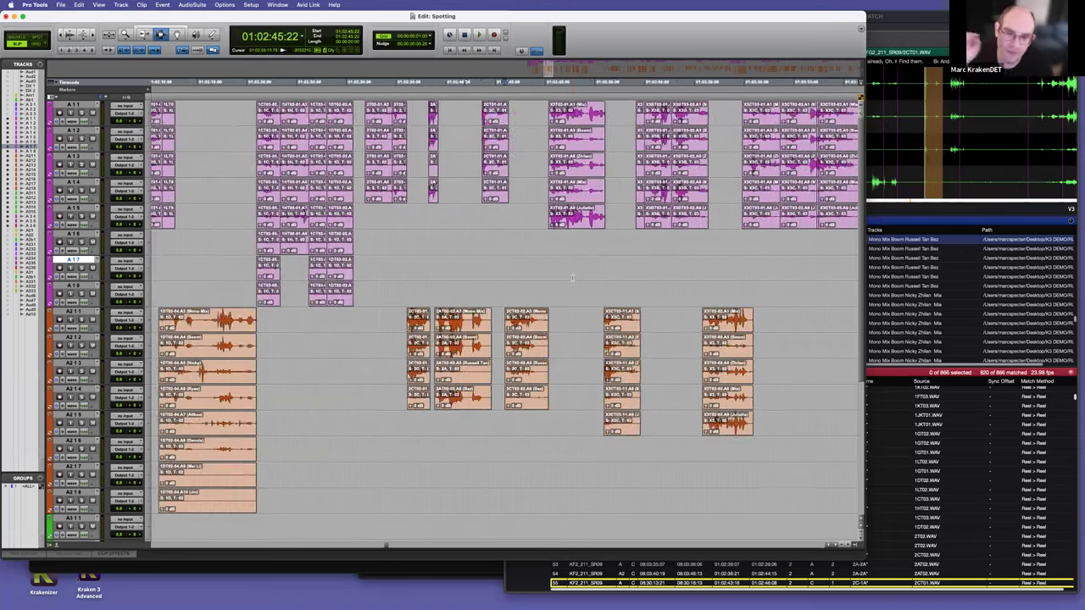
pyautogui.press('super+bracketleft')
pyautogui.press('super+bracketleft')
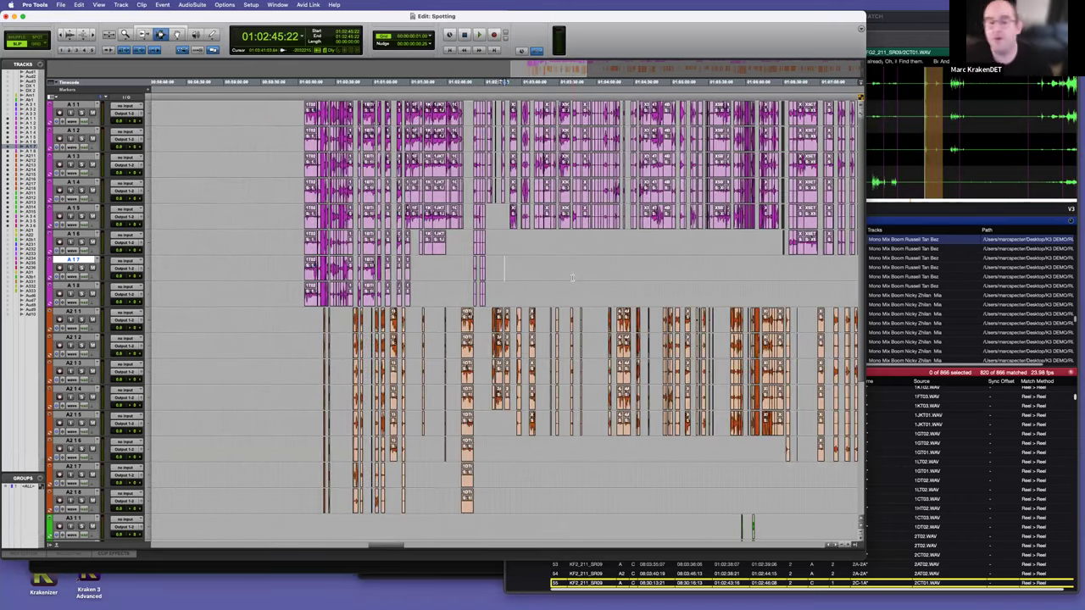
# Step: Check the use of the A 1 and A2 1 tracks around 01:09:11 and across the whole programme
pyautogui.press('super+bracketright')
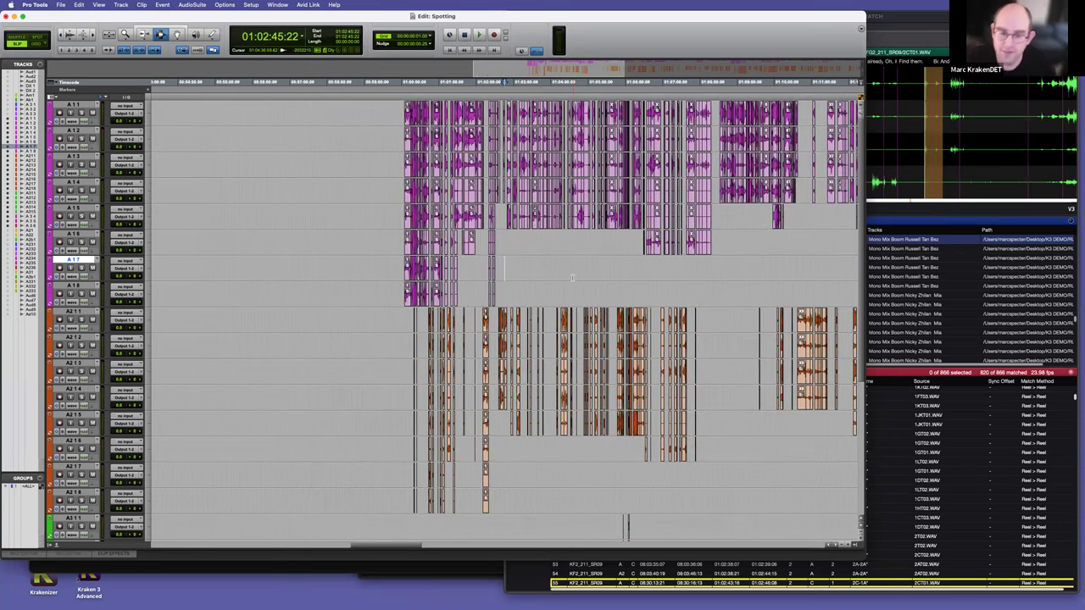
pyautogui.hscroll(2, 573, 278)
pyautogui.click(644, 274)
pyautogui.press('super+bracketright')
pyautogui.press('super+bracketright')
pyautogui.press('super+bracketright')
pyautogui.press('super+bracketleft')
pyautogui.press('super+bracketleft')
pyautogui.press('super+bracketleft')
pyautogui.press('super+bracketleft')
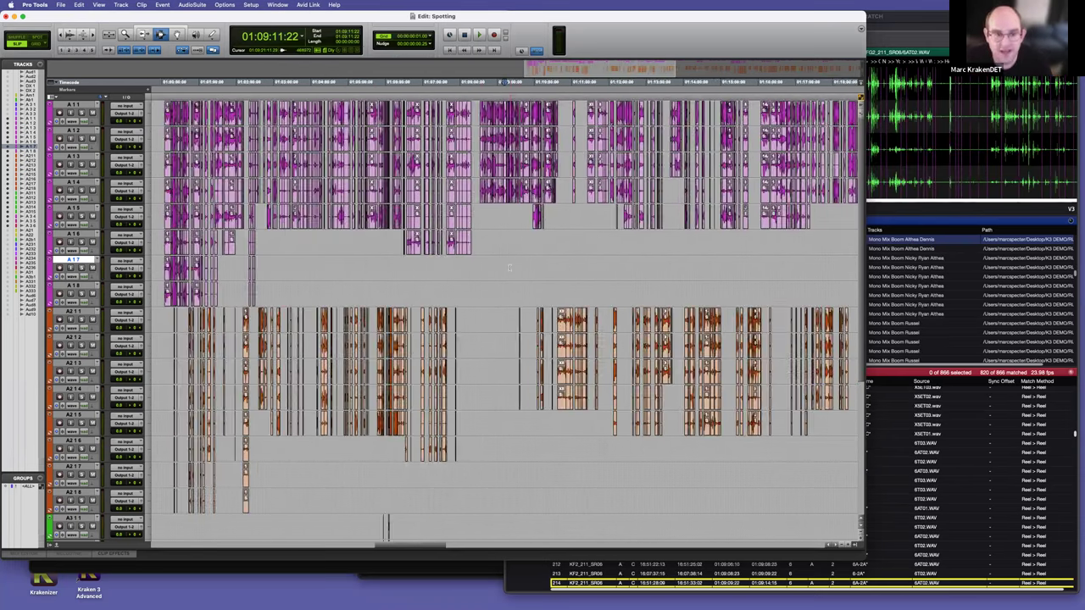
pyautogui.press('super+bracketleft')
pyautogui.press('super+bracketleft')
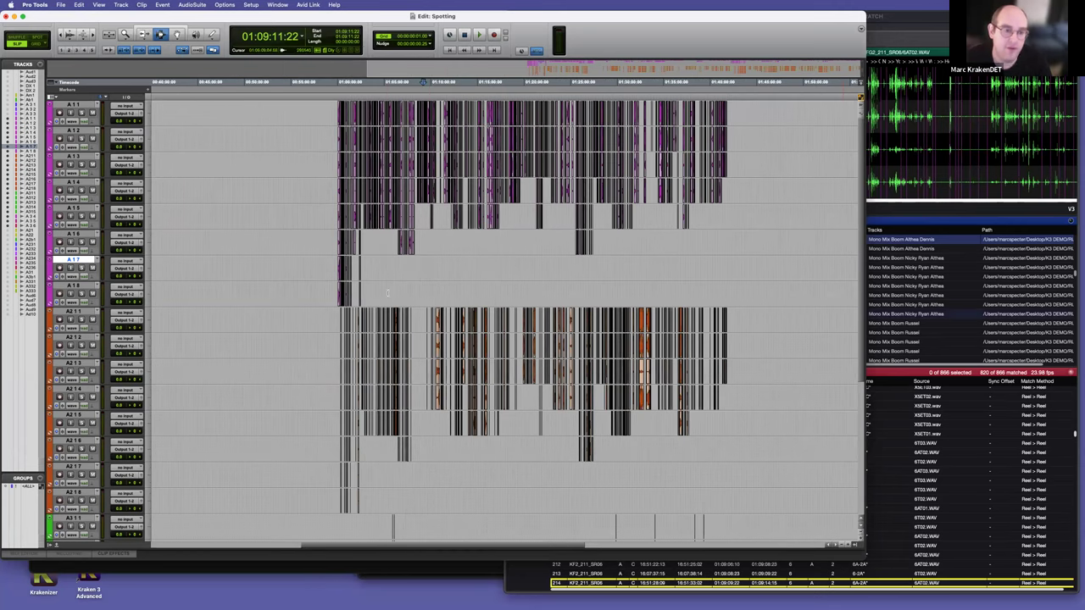
# Step: Inspect the empty stretch on track A 1 8 around 01:05:20 against the full-session overview
pyautogui.click(385, 289)
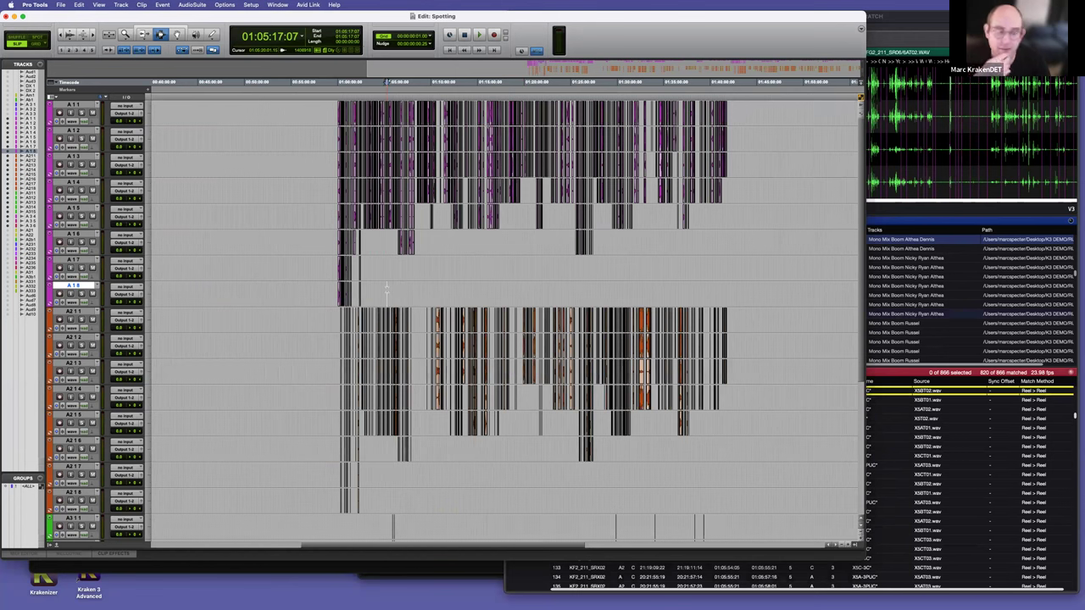
pyautogui.click(386, 289)
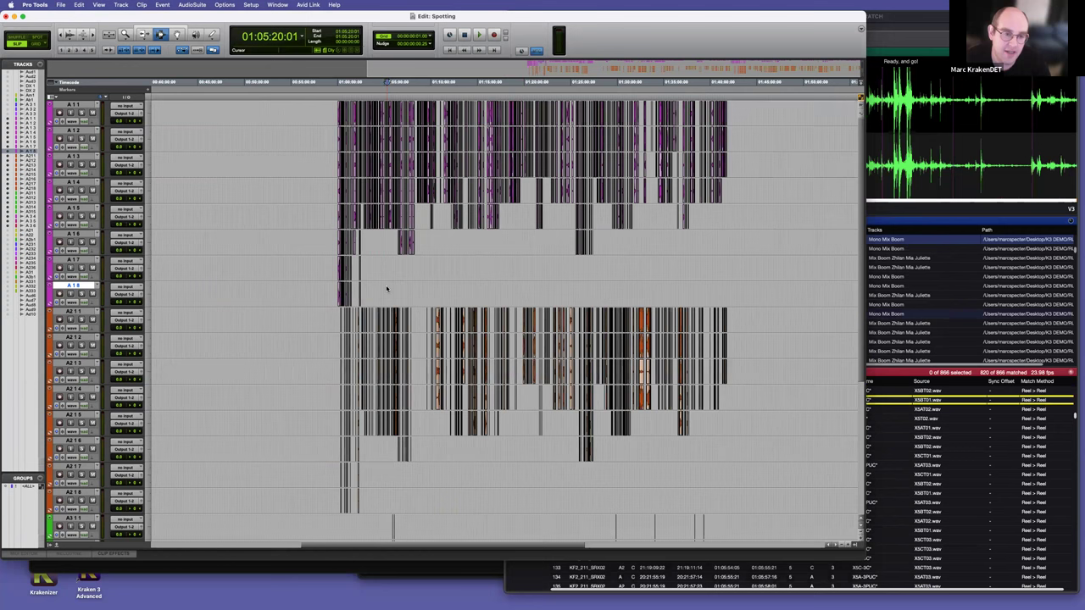
pyautogui.press('t')
pyautogui.press('t')
pyautogui.press('t')
pyautogui.hscroll(-1, 486, 267)
pyautogui.press('r')
pyautogui.press('r')
pyautogui.press('r')
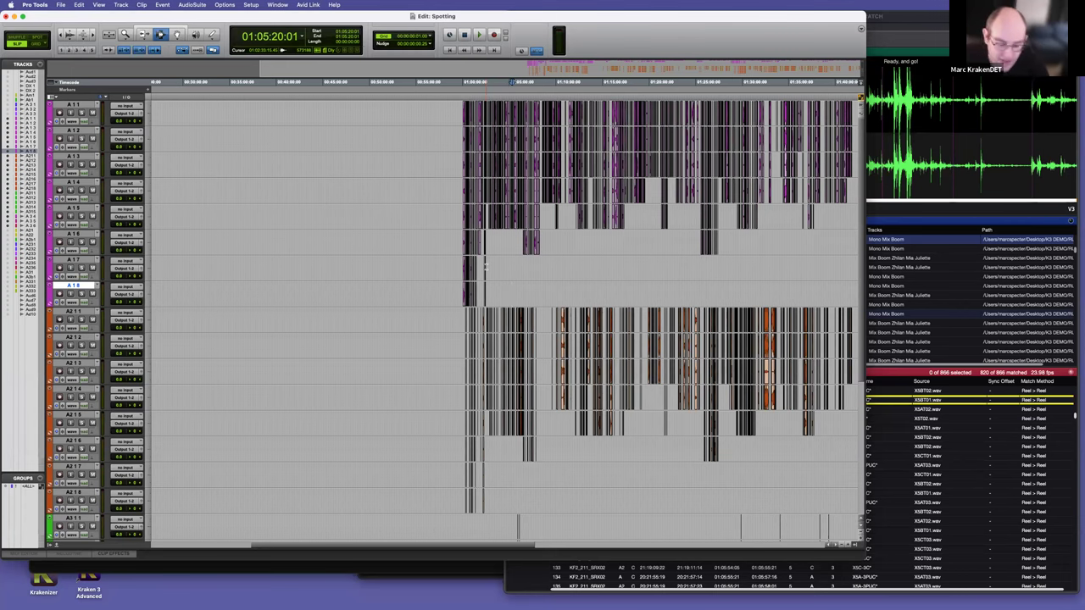
# Step: Examine the clips on track A 1 6 and its neighbouring tracks around 01:08:22
pyautogui.press('r')
pyautogui.press('r')
pyautogui.press('r')
pyautogui.click(232, 246)
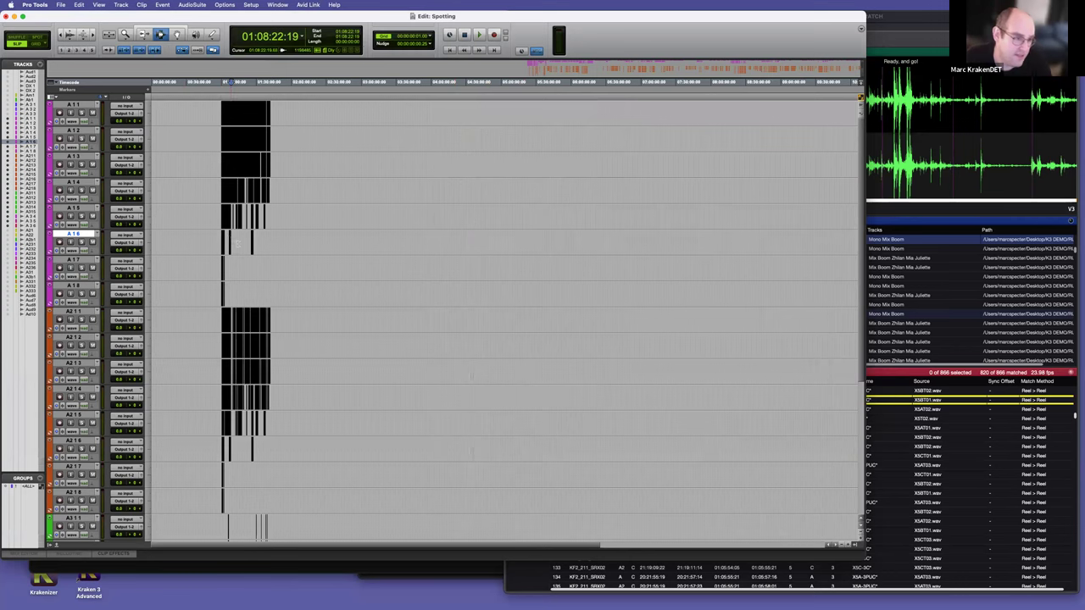
pyautogui.press('t')
pyautogui.press('t')
pyautogui.press('super+bracketright')
pyautogui.press('super+bracketright')
pyautogui.press('super+bracketright')
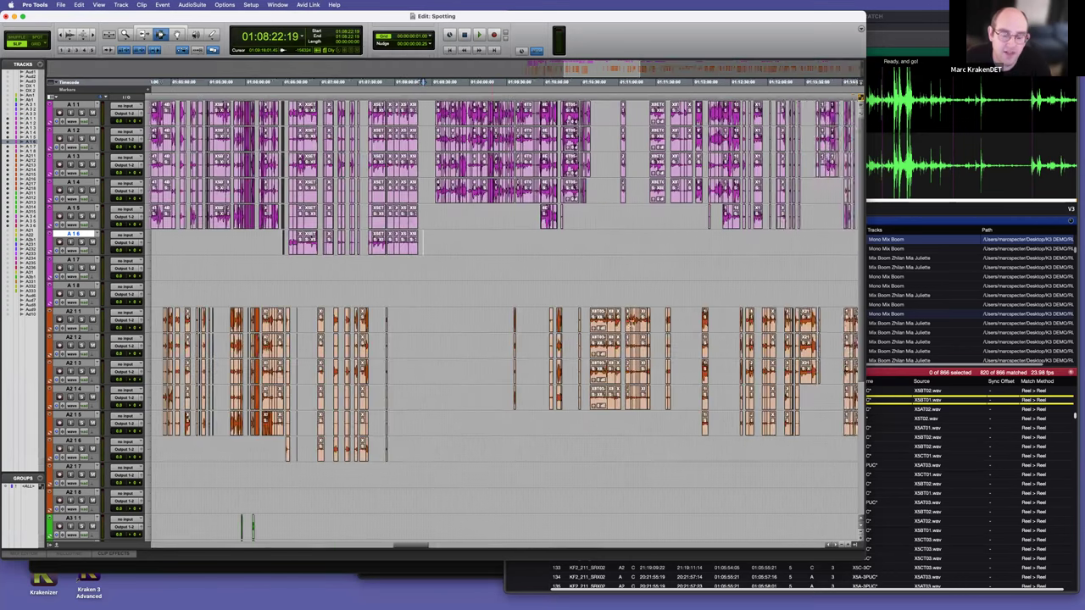
# Step: Examine the clips on the A 1 and A2 1 tracks around 01:15:46 and across the whole programme
pyautogui.click(609, 253)
pyautogui.press('r')
pyautogui.press('t')
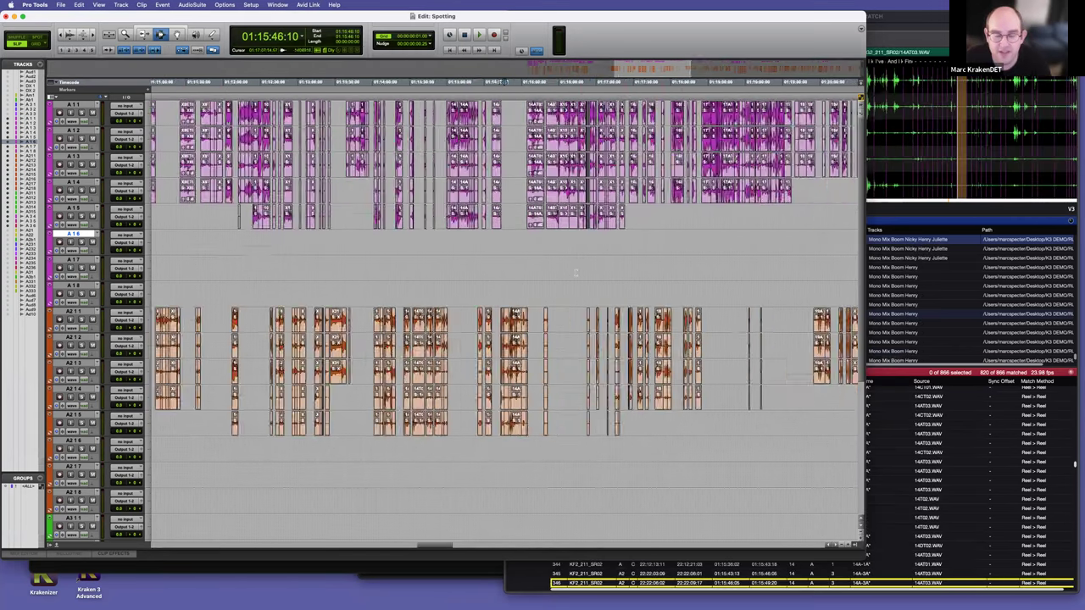
pyautogui.press('t')
pyautogui.press('t')
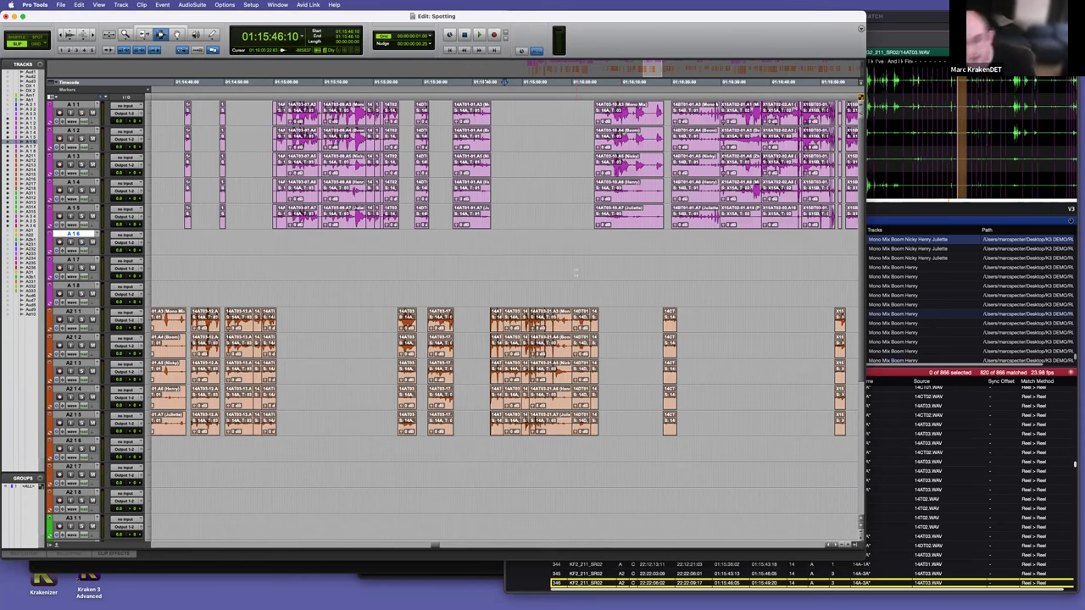
pyautogui.press('r')
pyautogui.press('r')
pyautogui.press('r')
pyautogui.press('r')
pyautogui.press('r')
pyautogui.press('r')
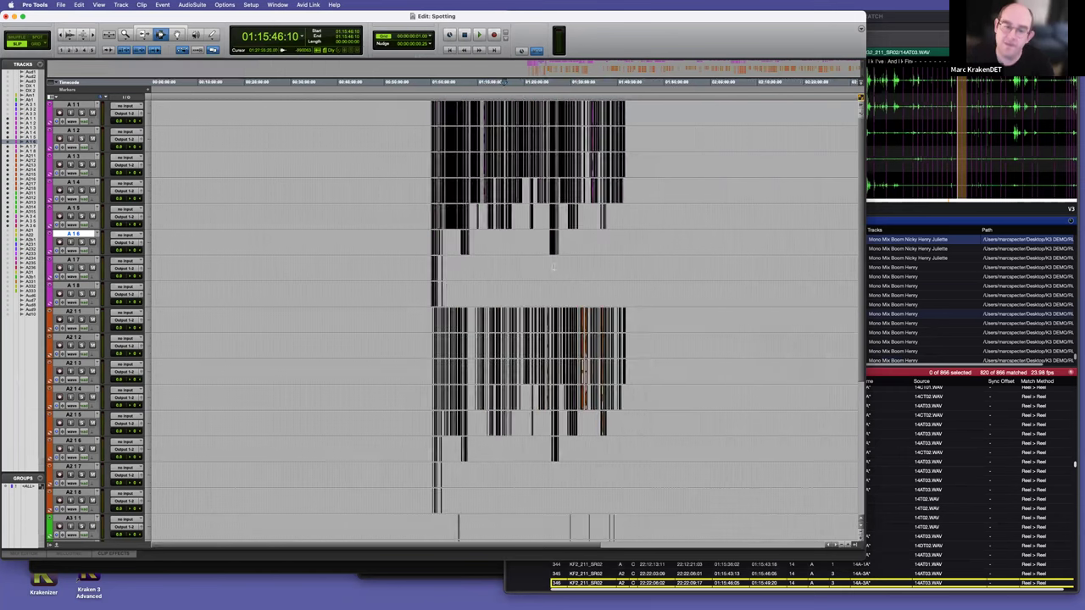
# Step: Inspect the empty stretch on track A 1 7 around 01:19:39 against the full-session overview
pyautogui.click(522, 278)
pyautogui.press('t')
pyautogui.press('t')
pyautogui.press('t')
pyautogui.press('t')
pyautogui.press('t')
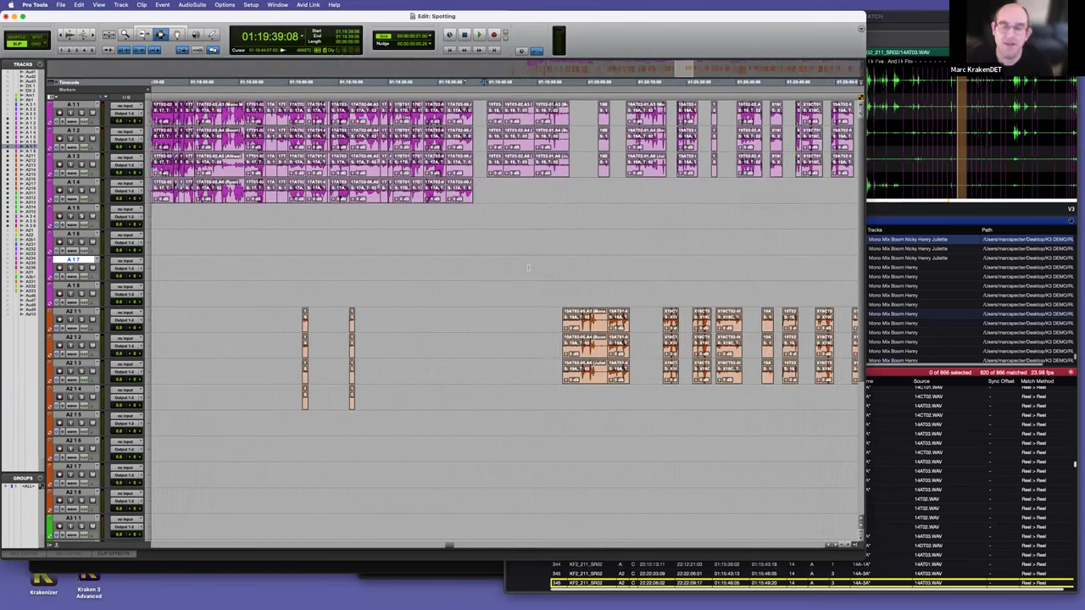
pyautogui.press('r')
pyautogui.press('r')
pyautogui.press('r')
pyautogui.press('r')
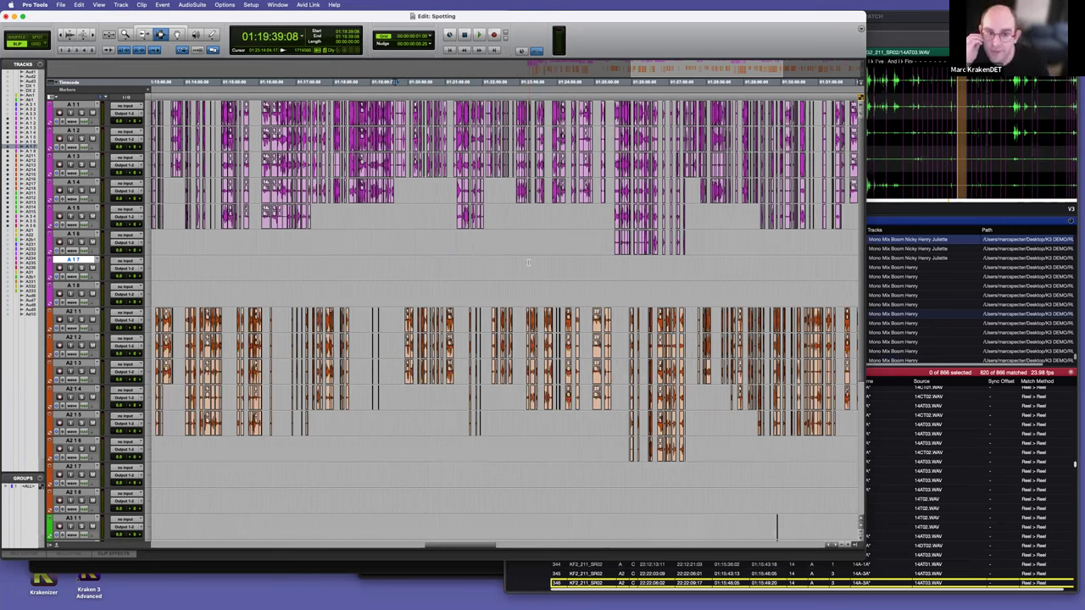
pyautogui.press('r')
pyautogui.press('r')
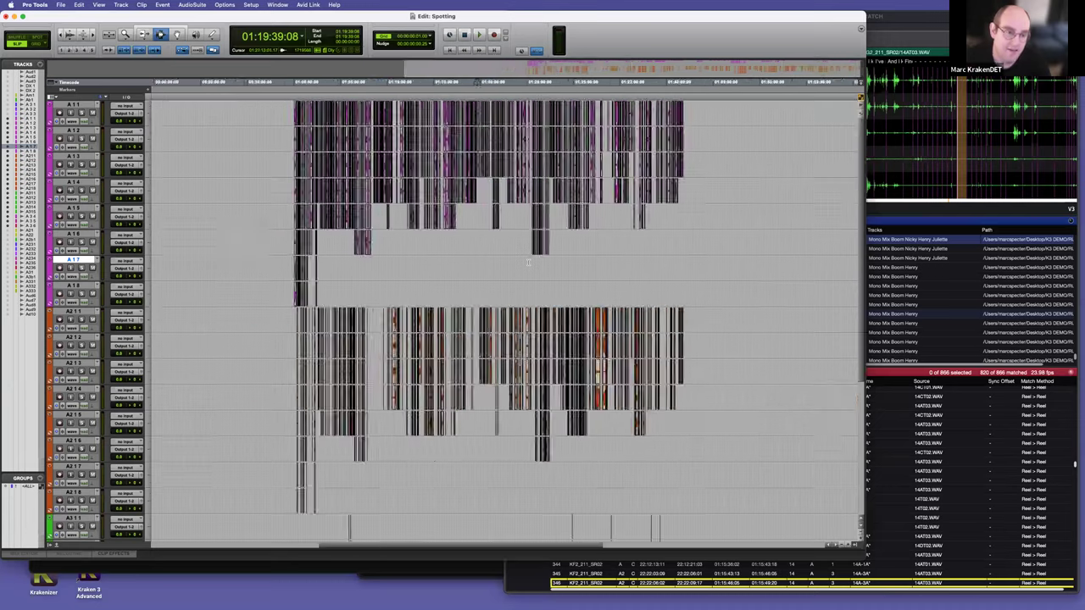
# Step: Examine the clips on track A 1 7 and its neighbouring tracks around 01:22:33
pyautogui.click(501, 281)
pyautogui.press('t')
pyautogui.press('t')
pyautogui.hscroll(5, 502, 281)
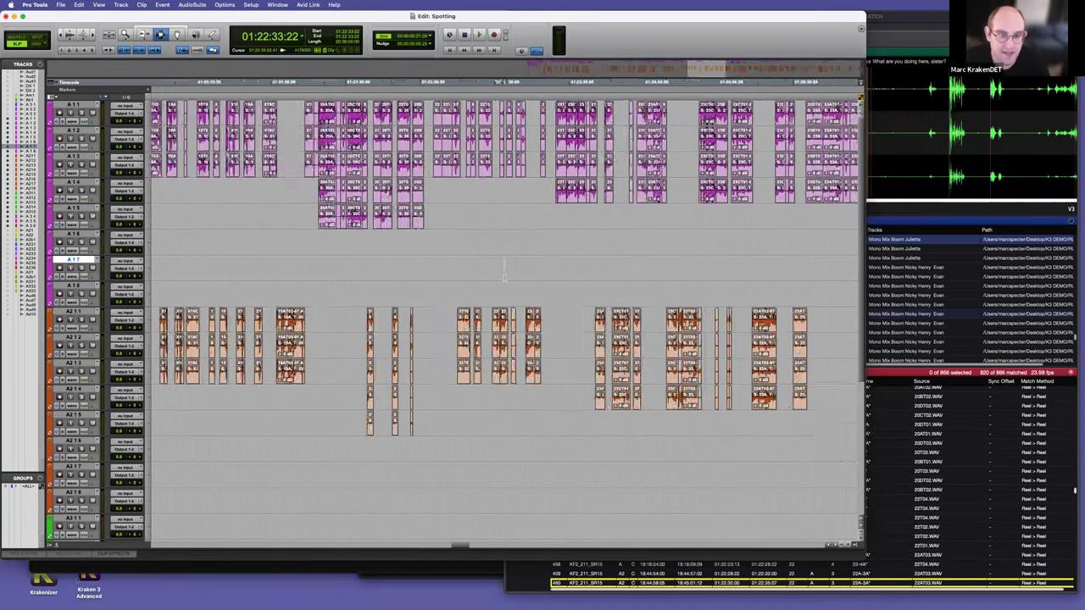
# Step: Compare the session positions 01:27:34 and 01:20:12 with the matching events of the sound EDL in Kraken 3 Advanced
pyautogui.press('super+Tab')
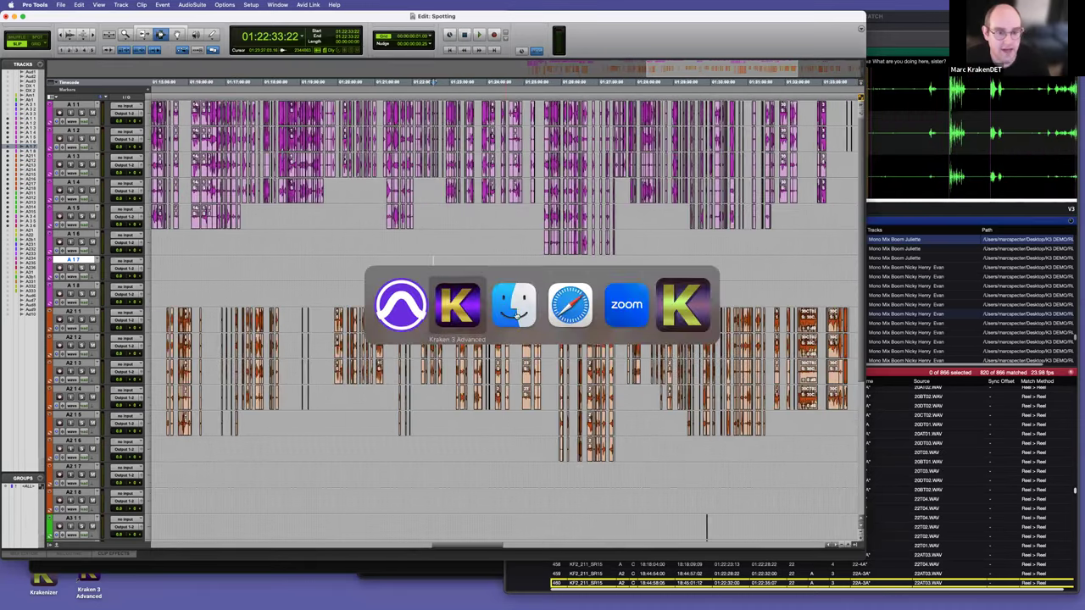
pyautogui.click(670, 318)
pyautogui.press('super+Tab')
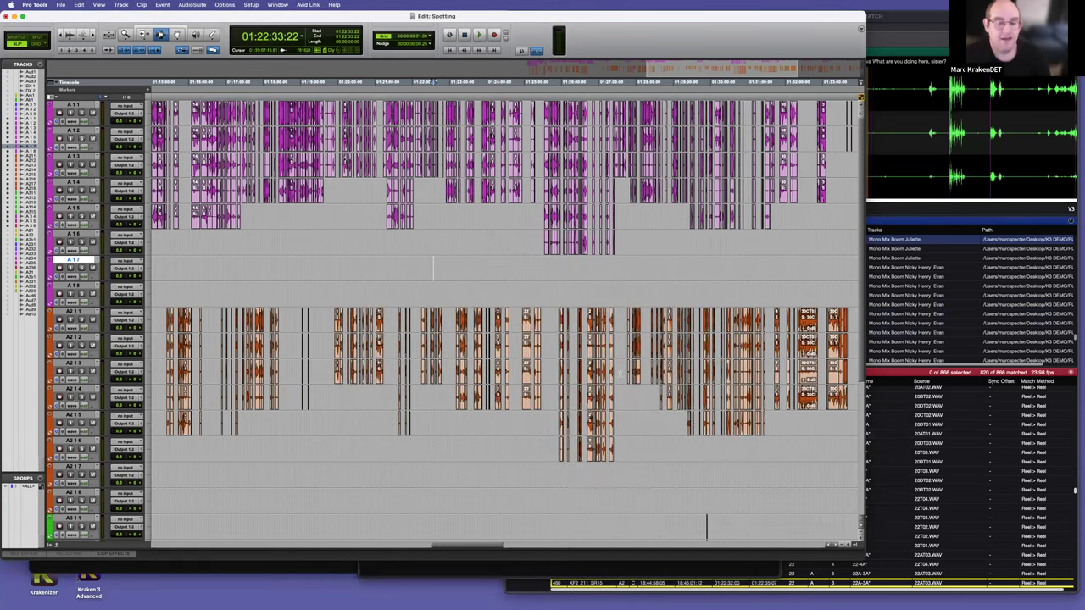
pyautogui.click(620, 362)
pyautogui.press('r')
pyautogui.click(973, 445)
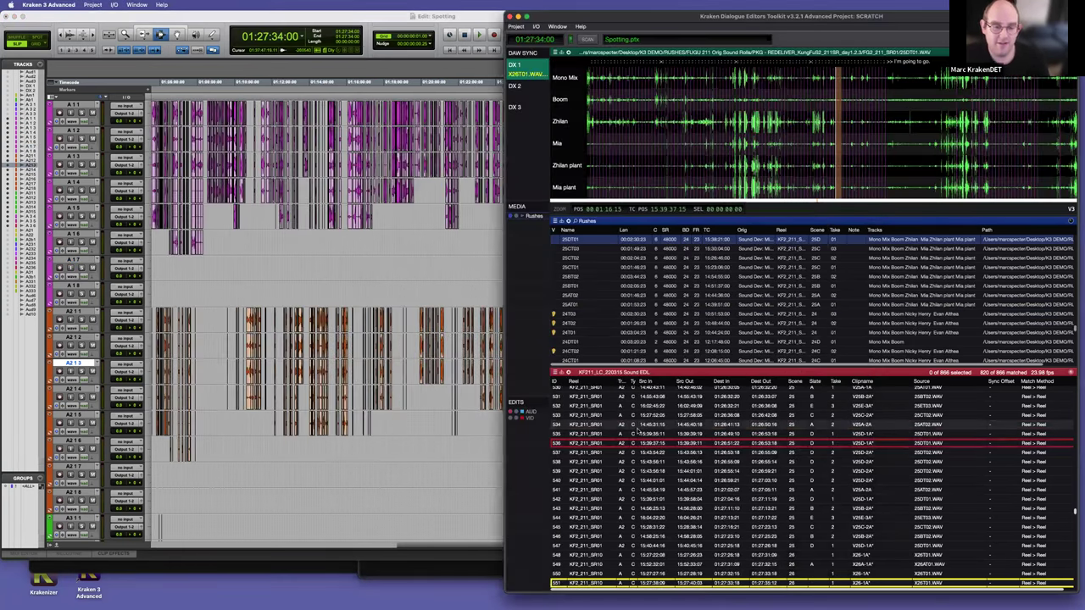
pyautogui.click(424, 269)
pyautogui.click(918, 481)
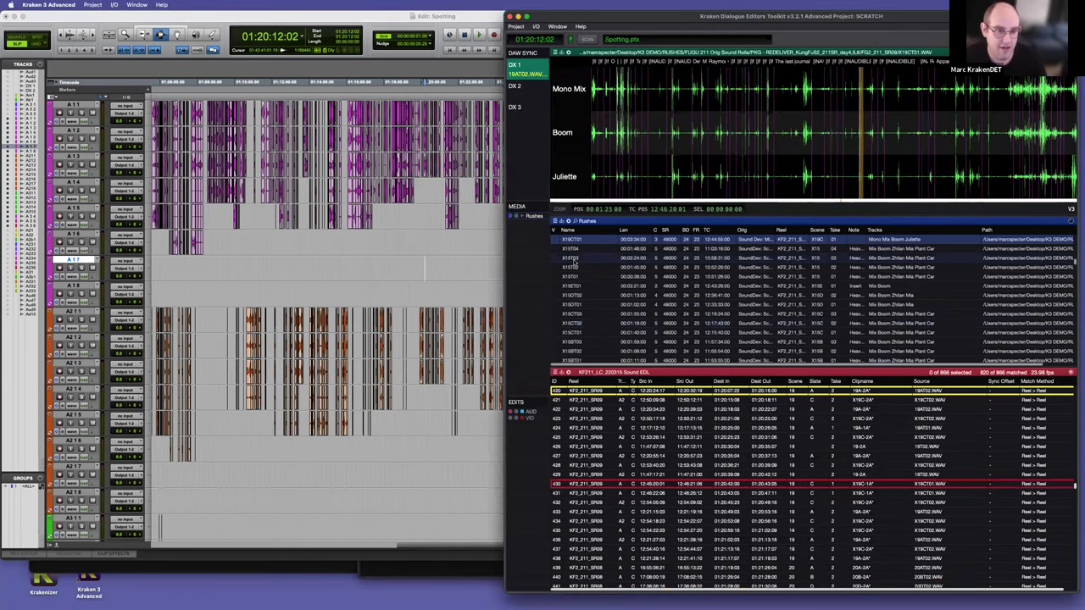
# Step: Switch to Finder and look in the EDL folder of K3 DEMO
pyautogui.press('super+Tab')
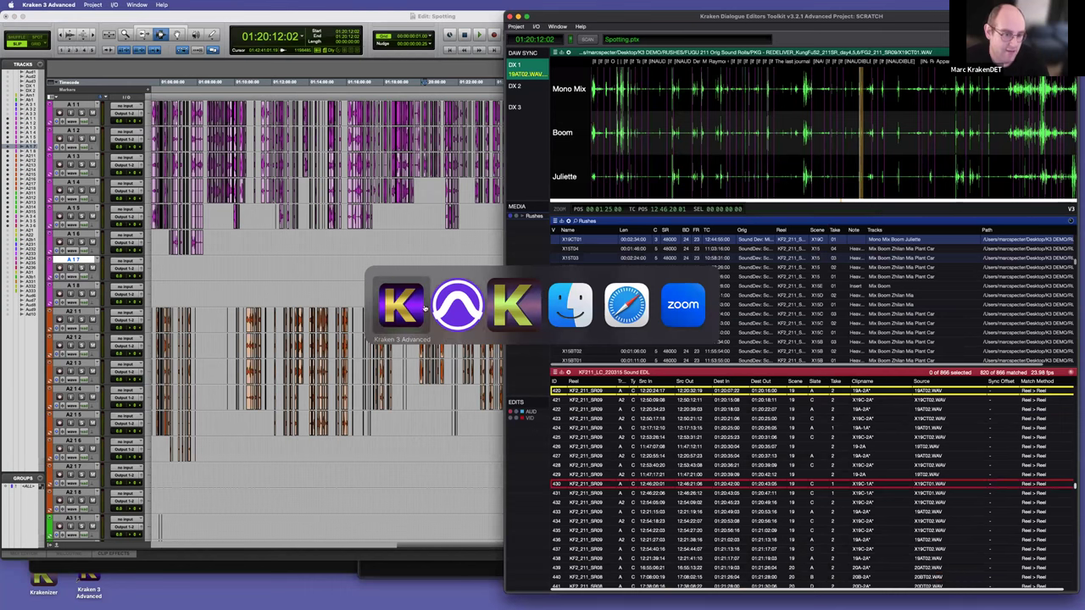
pyautogui.click(569, 310)
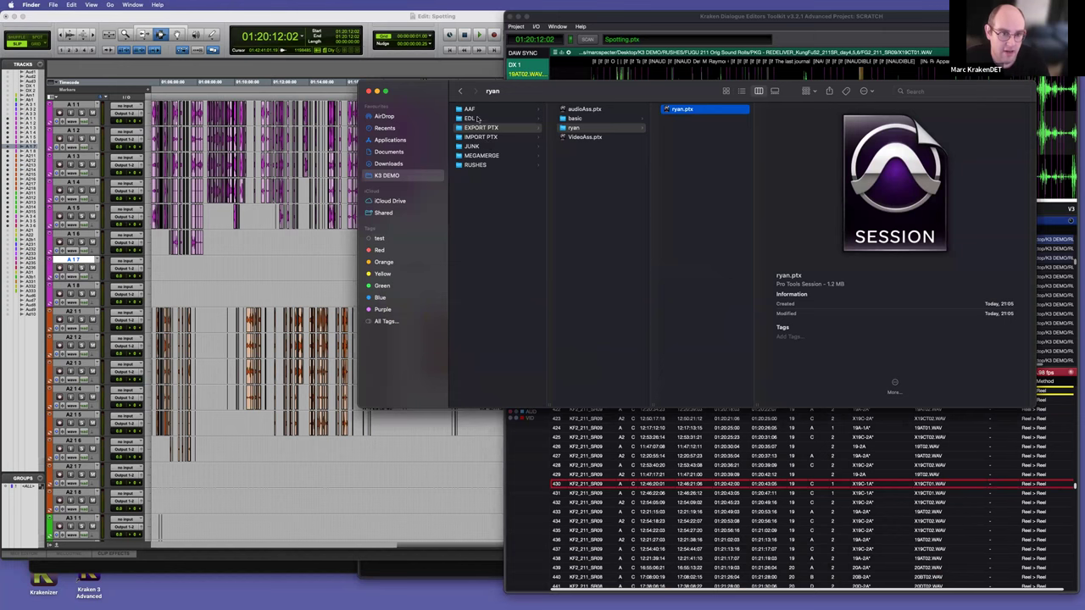
pyautogui.click(478, 118)
# Step: Return to Pro Tools and review the full-session overview around 01:20:28
pyautogui.click(421, 464)
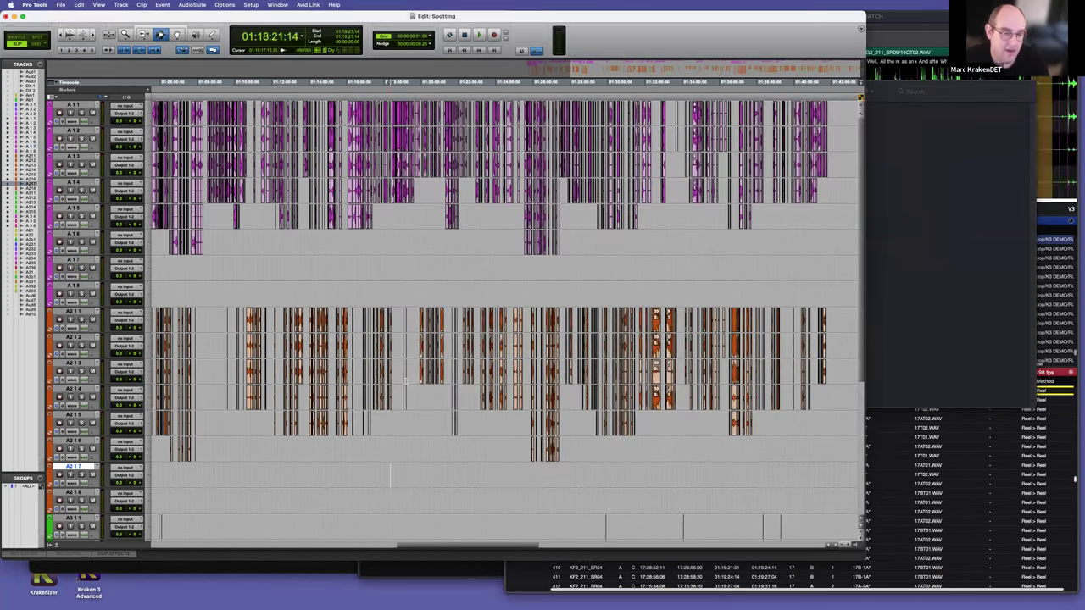
pyautogui.click(429, 348)
pyautogui.press('r')
pyautogui.press('r')
pyautogui.click(469, 347)
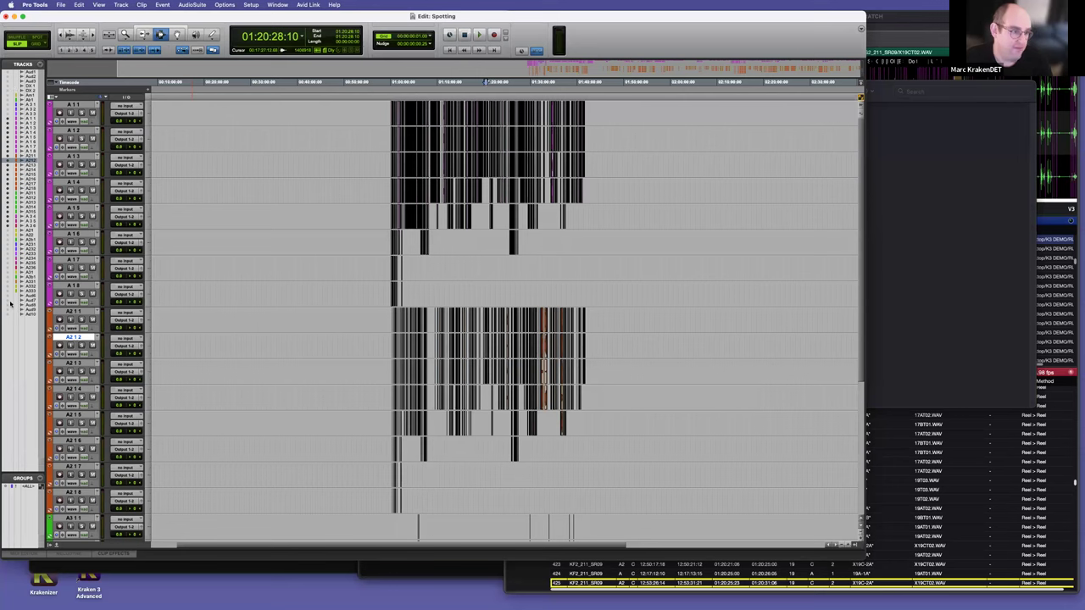
# Step: Delete all imported tracks from A mix 1 through the last one in the track list, including their active clips
pyautogui.scroll(10, 347, 295)
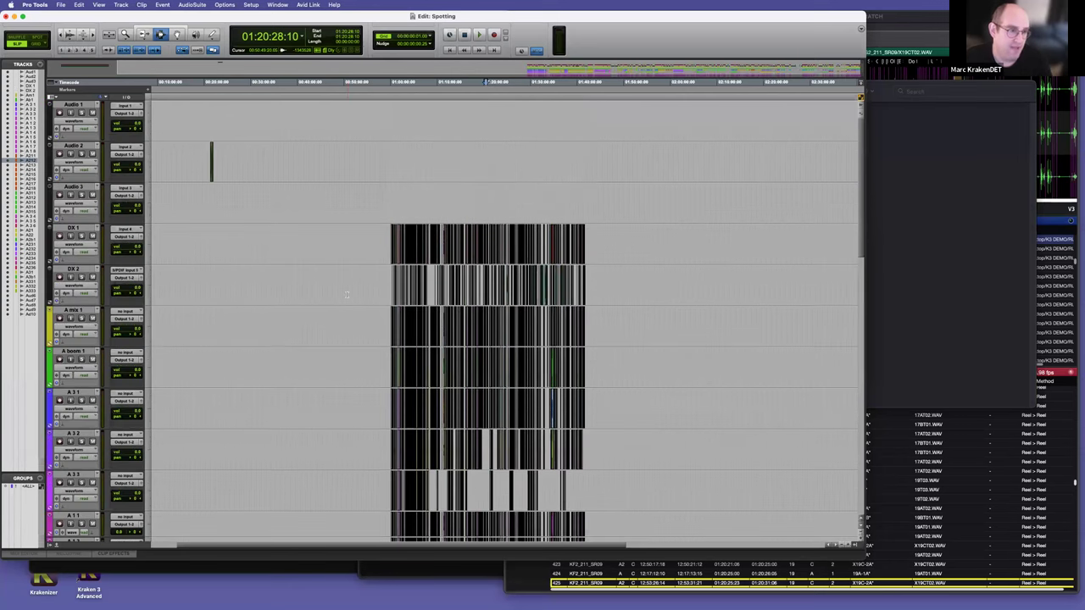
pyautogui.click(71, 314)
pyautogui.keyDown('shift'); pyautogui.click(32, 309); pyautogui.keyUp('shift')
pyautogui.keyDown('shift'); pyautogui.click(32, 315); pyautogui.keyUp('shift')
pyautogui.rightClick(34, 291)
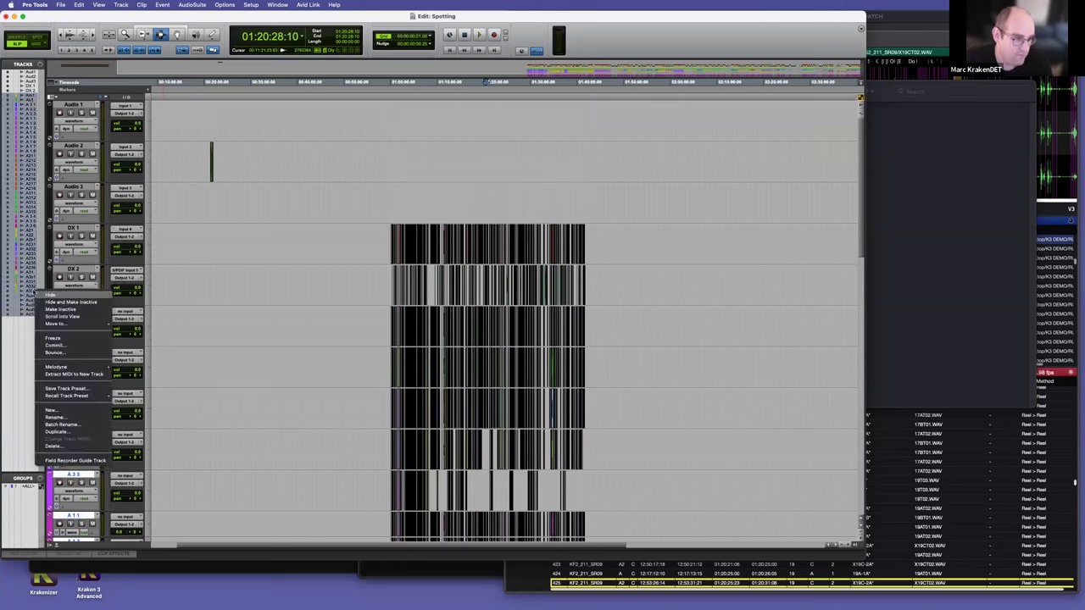
pyautogui.click(55, 446)
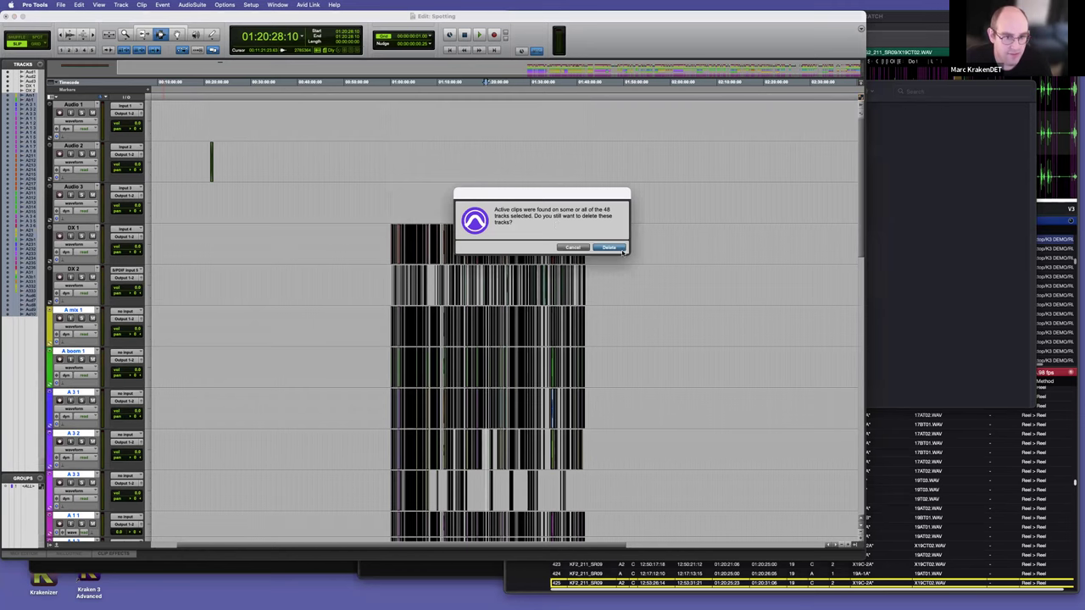
pyautogui.click(624, 253)
# Step: Delete the short clip at the start of track Audio 2
pyautogui.click(293, 180)
pyautogui.moveTo(197, 162); pyautogui.dragTo(236, 162)
pyautogui.press('BackSpace')
pyautogui.click(501, 176)
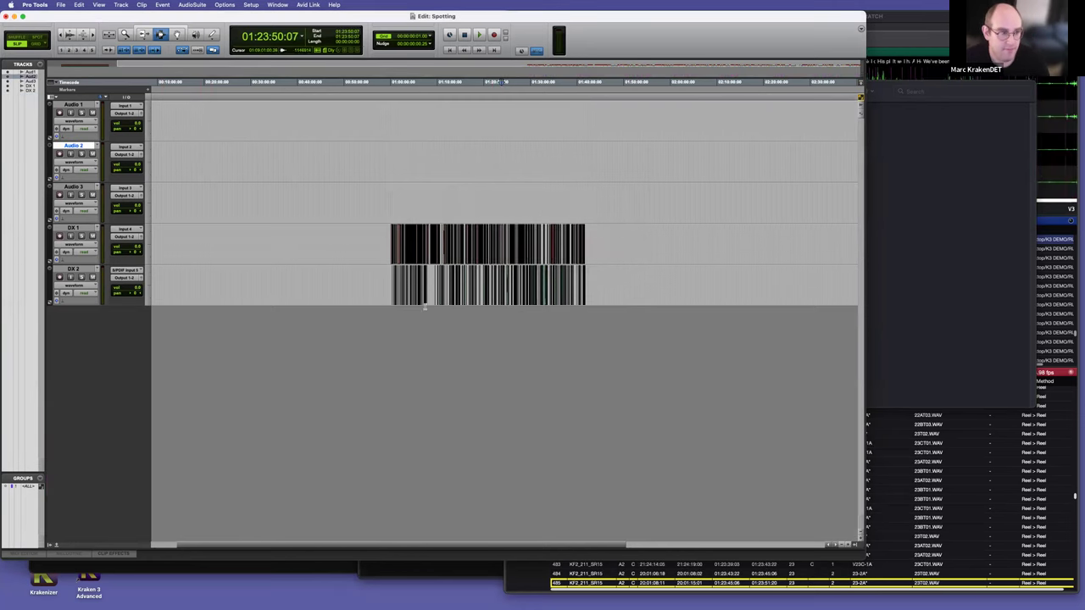
# Step: Switch to Finder and open the FUGU 211 AAF LOCK 03_15 folder inside AAF
pyautogui.press('super+Tab')
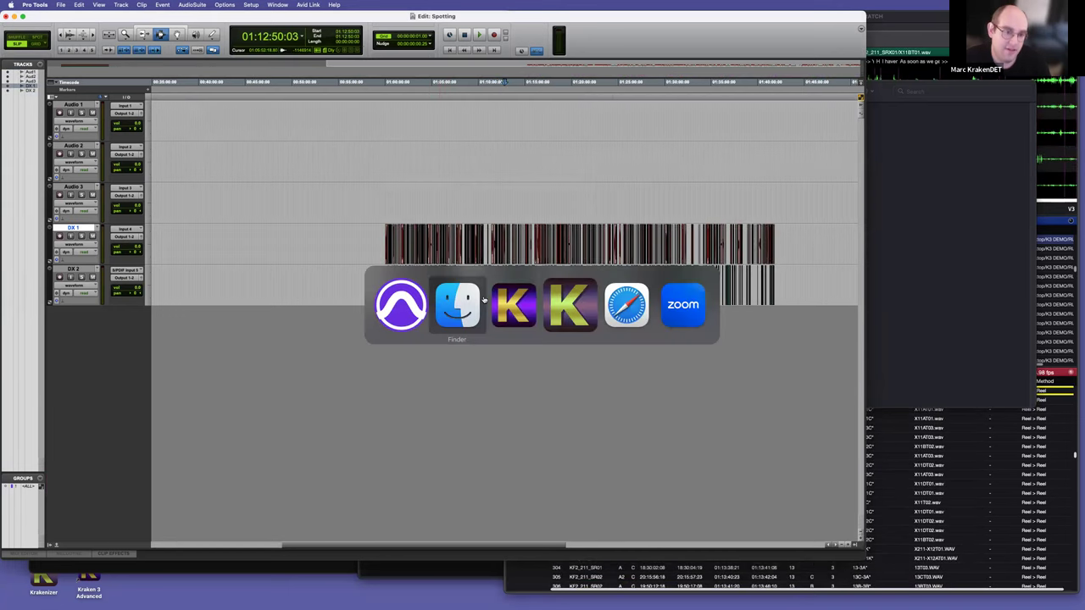
pyautogui.click(457, 299)
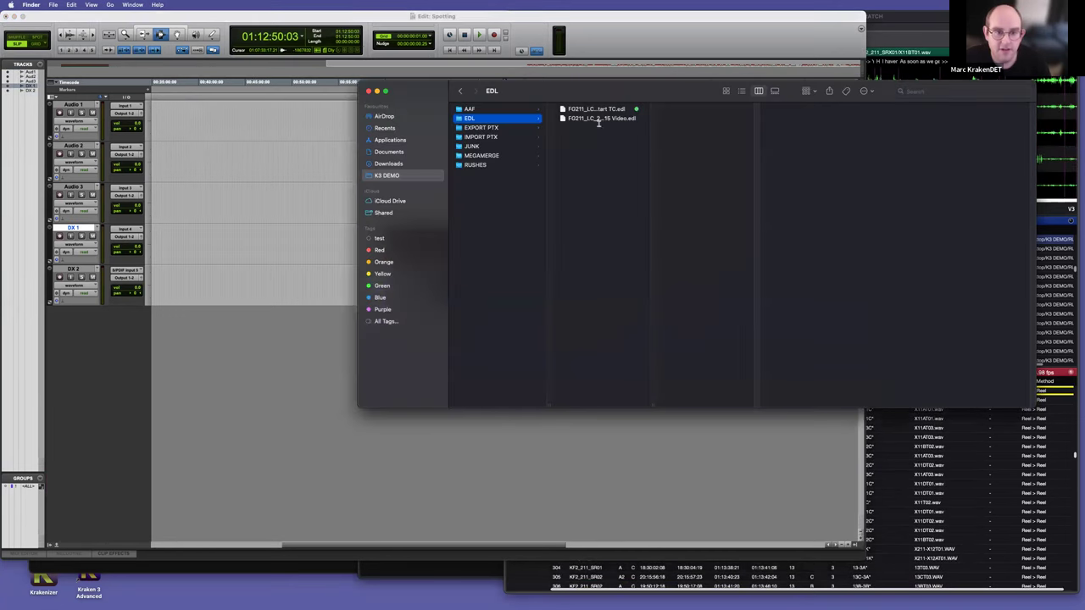
pyautogui.click(469, 109)
pyautogui.click(608, 110)
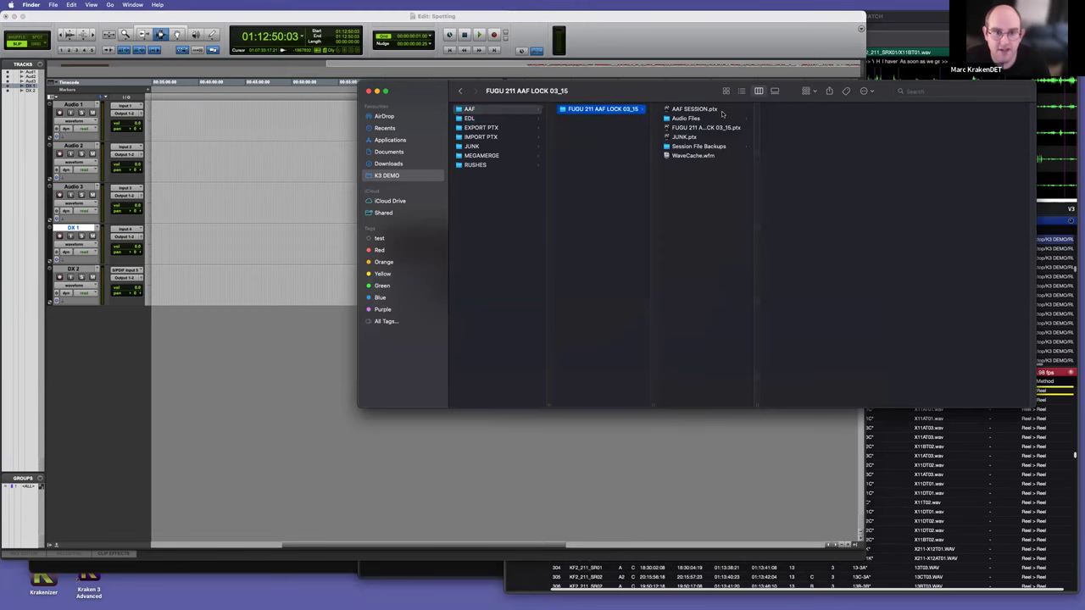
# Step: Open AAF SESSION.ptx, saving the changes to Spotting and skipping all missing files
pyautogui.doubleClick(694, 110)
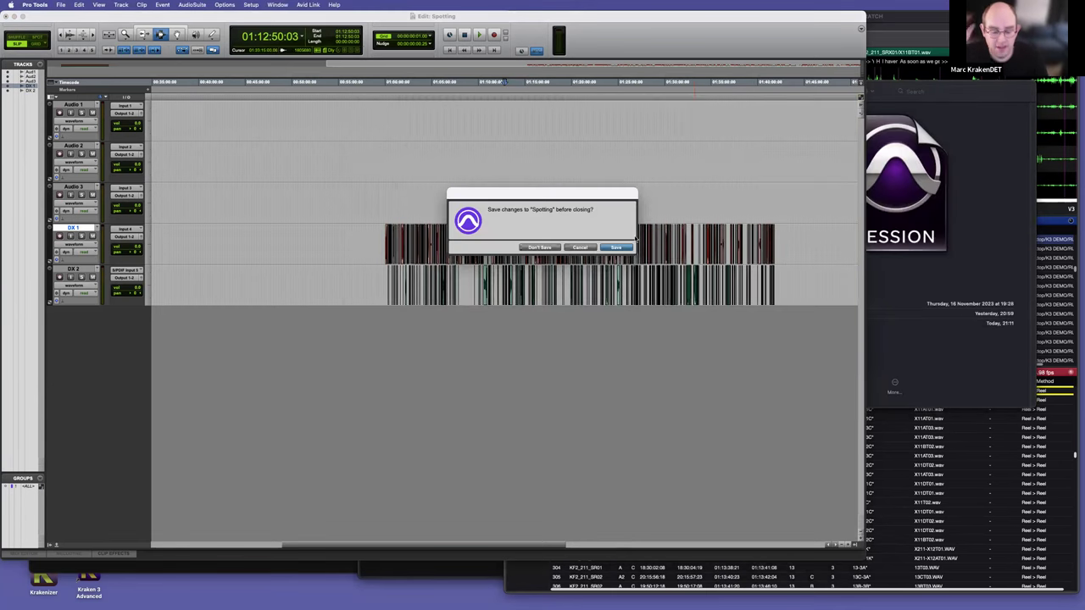
pyautogui.press('Return')
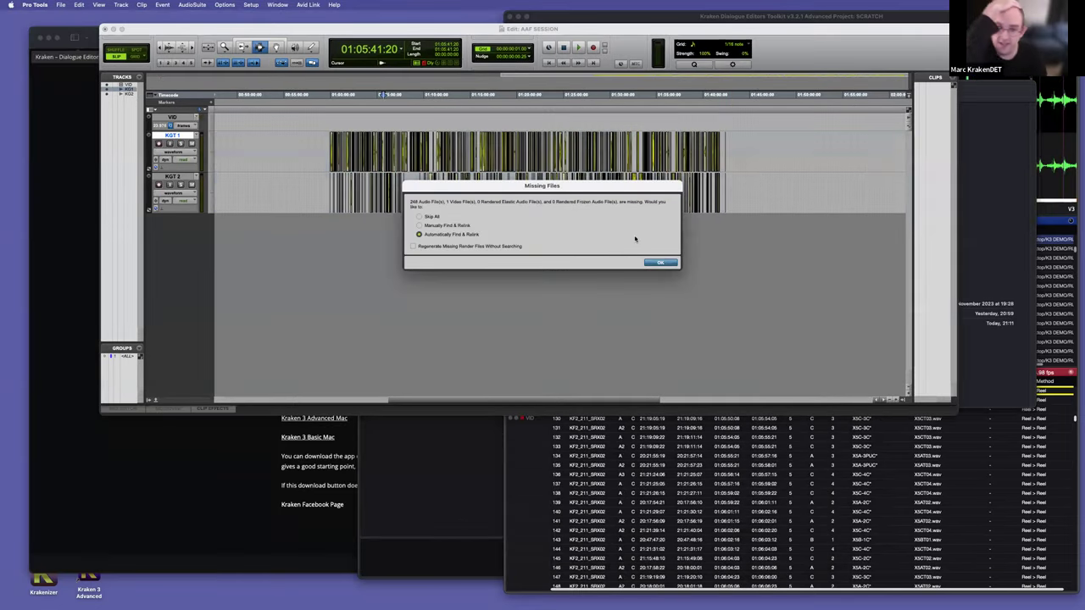
pyautogui.click(431, 216)
pyautogui.click(662, 263)
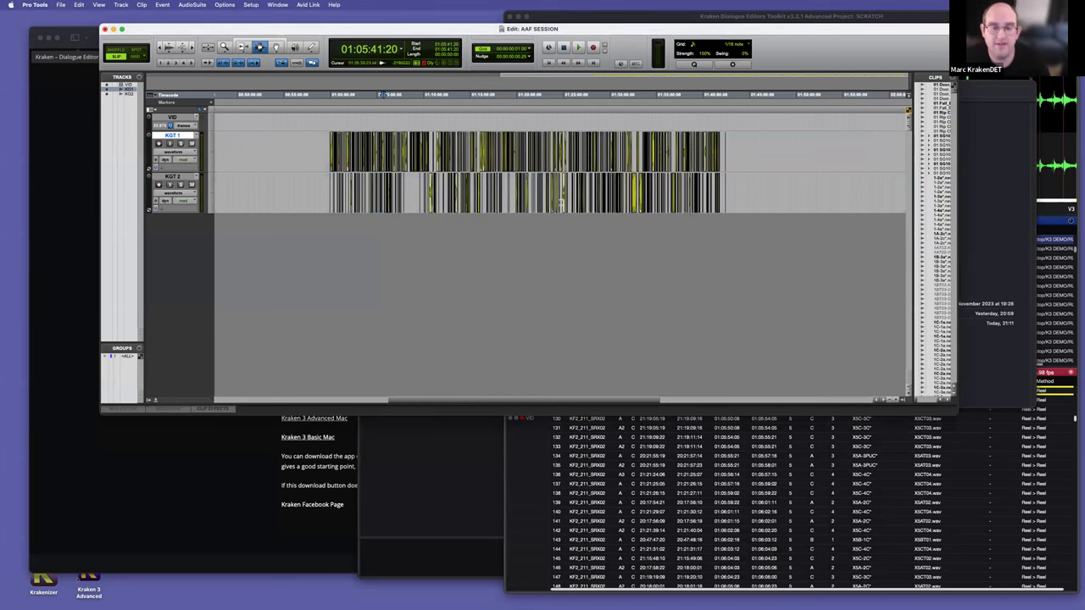
# Step: Examine the clips on tracks KGT 1 and KGT 2 around 01:19:47
pyautogui.press('t')
pyautogui.press('t')
pyautogui.press('t')
pyautogui.press('t')
pyautogui.press('t')
pyautogui.press('t')
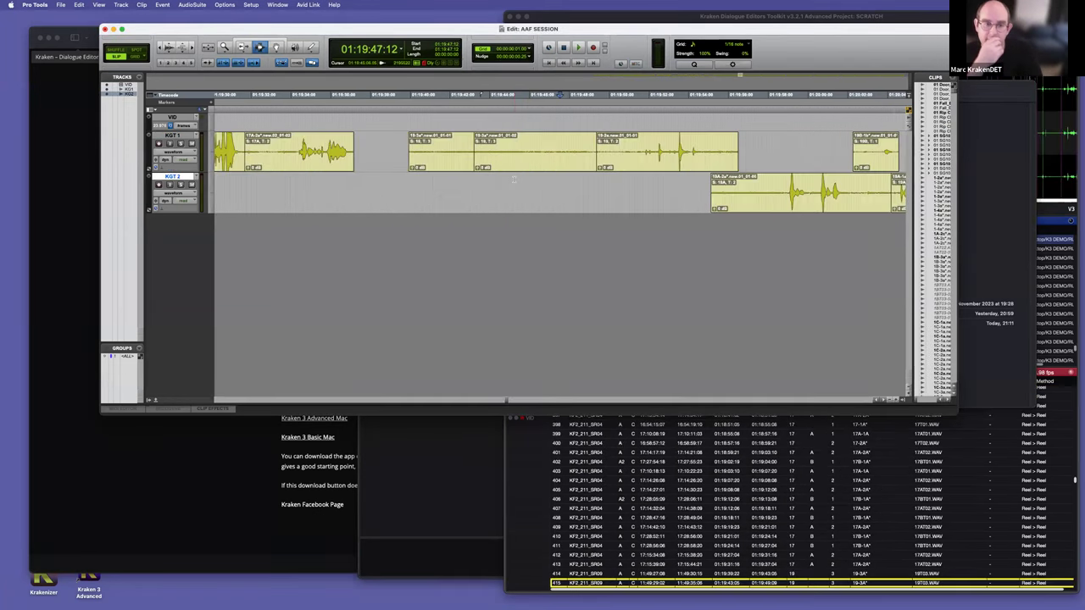
pyautogui.press('r')
pyautogui.press('super+bracketleft')
pyautogui.press('super+bracketleft')
pyautogui.press('super+bracketleft')
pyautogui.press('super+bracketleft')
pyautogui.press('super+bracketleft')
pyautogui.press('super+bracketleft')
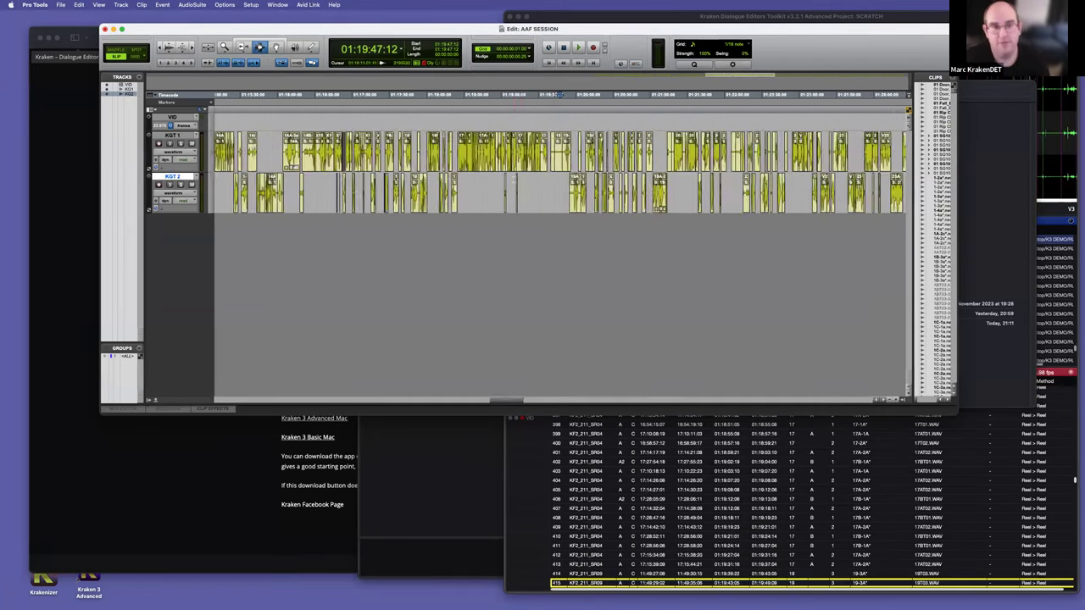
# Step: Enlarge the Edit window and examine the KGT 1 and KGT 2 clips around 01:11:32
pyautogui.moveTo(956, 414); pyautogui.dragTo(1046, 441)
pyautogui.click(406, 152)
pyautogui.press('t')
pyautogui.press('t')
pyautogui.press('t')
pyautogui.press('t')
pyautogui.press('t')
pyautogui.press('t')
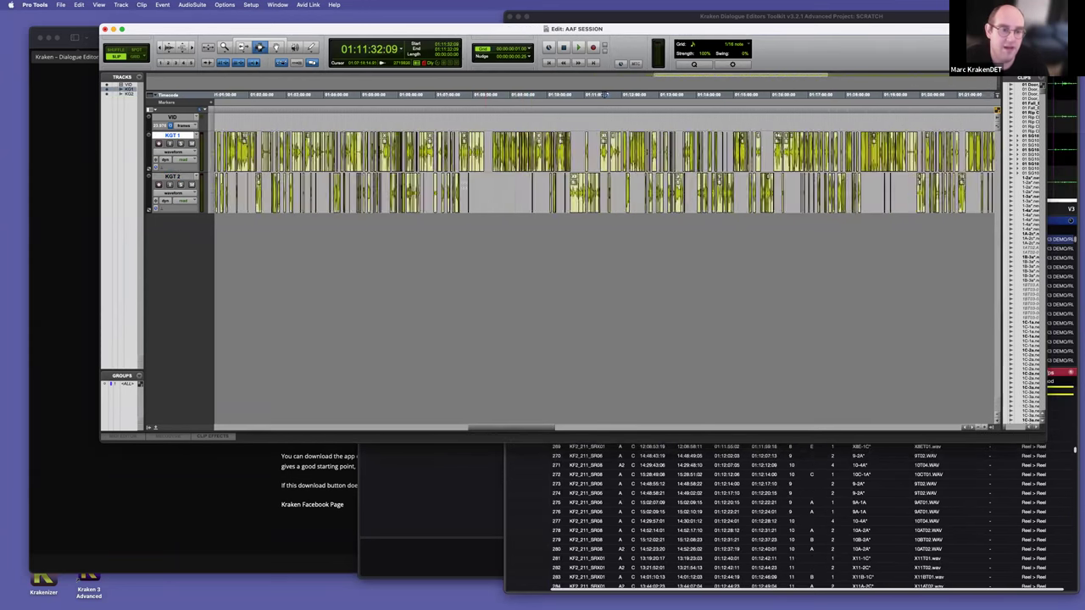
pyautogui.press('super+bracketleft')
pyautogui.press('super+bracketleft')
pyautogui.press('super+bracketleft')
pyautogui.press('super+bracketleft')
pyautogui.press('super+bracketleft')
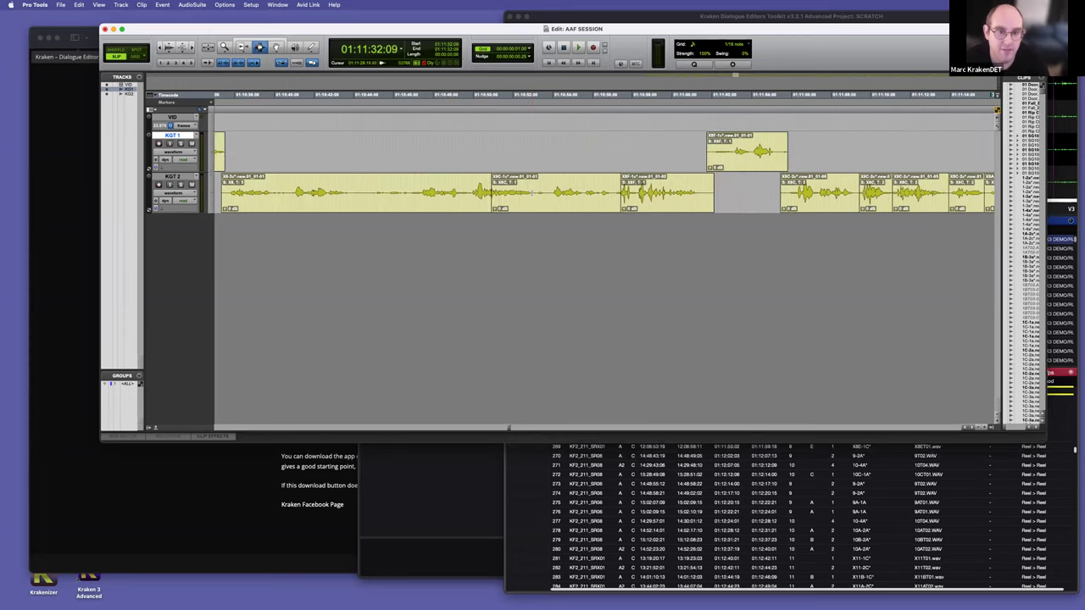
pyautogui.press('super+bracketleft')
pyautogui.press('super+bracketleft')
pyautogui.hscroll(2, 488, 185)
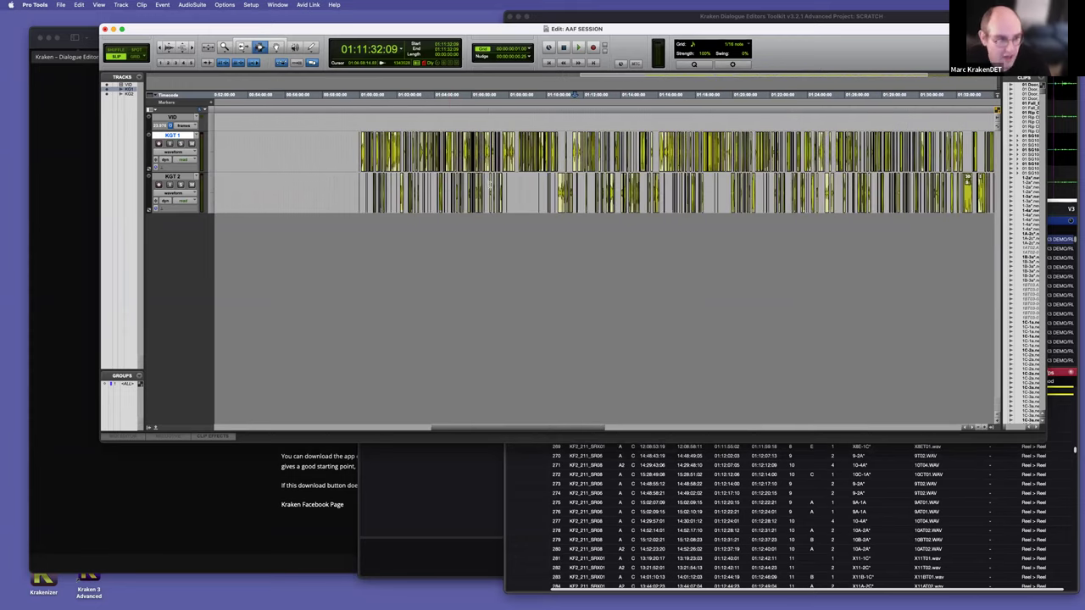
# Step: Inspect the gap on track KGT 2 around 01:06:54 against the surrounding clips
pyautogui.click(487, 184)
pyautogui.press('super+bracketright')
pyautogui.press('super+bracketright')
pyautogui.press('super+bracketright')
pyautogui.press('super+bracketright')
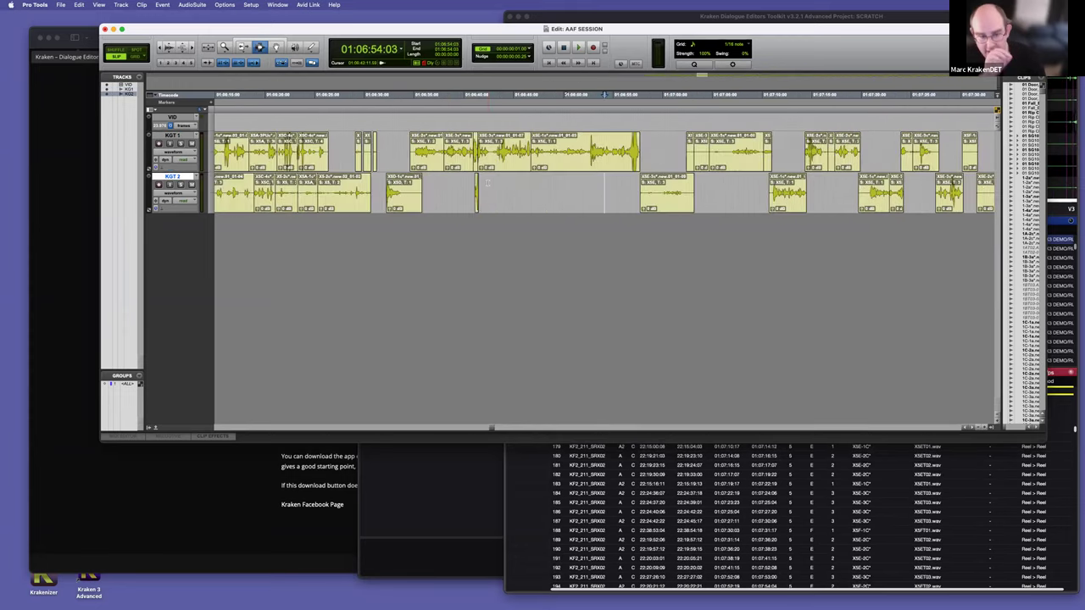
pyautogui.press('super+bracketleft')
pyautogui.press('super+bracketleft')
pyautogui.press('super+bracketleft')
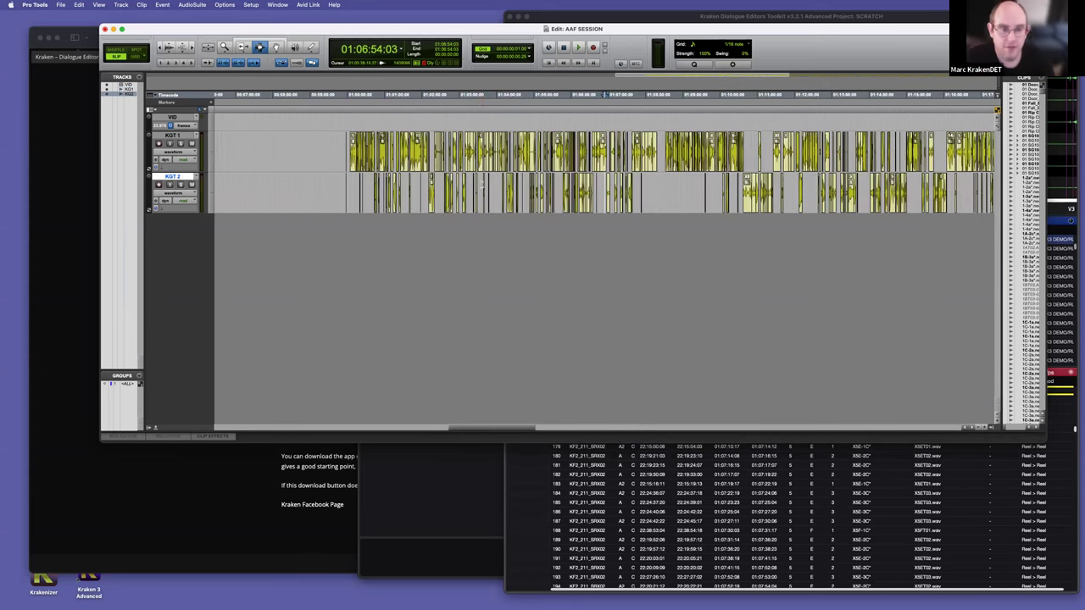
# Step: Examine how the clips are laid out on KGT 1 and KGT 2 around 01:02:15 and 01:01:37
pyautogui.click(431, 161)
pyautogui.press('t')
pyautogui.press('t')
pyautogui.press('t')
pyautogui.press('t')
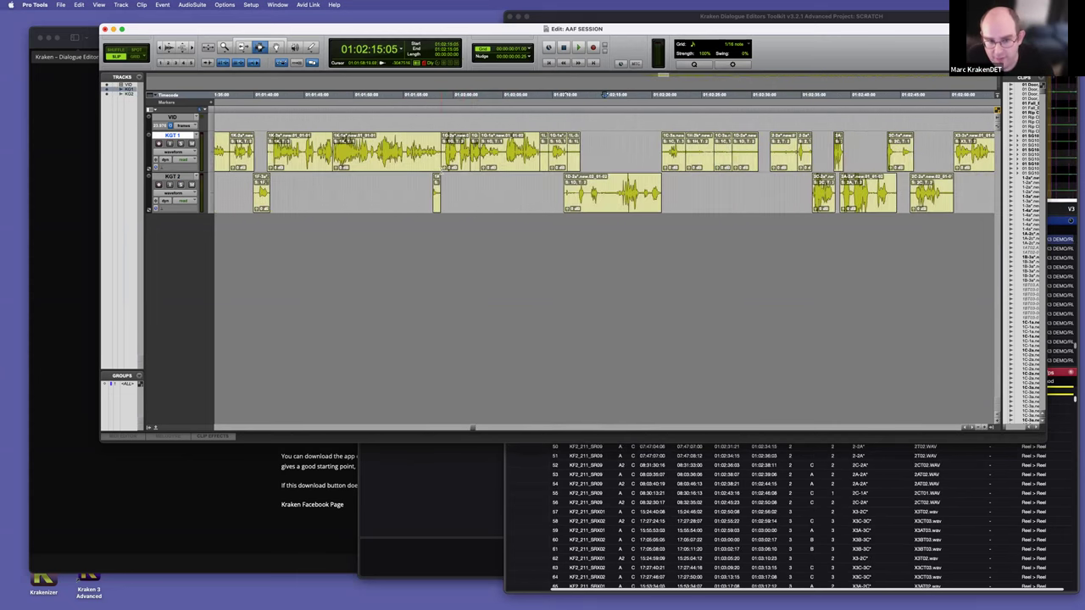
pyautogui.press('r')
pyautogui.press('r')
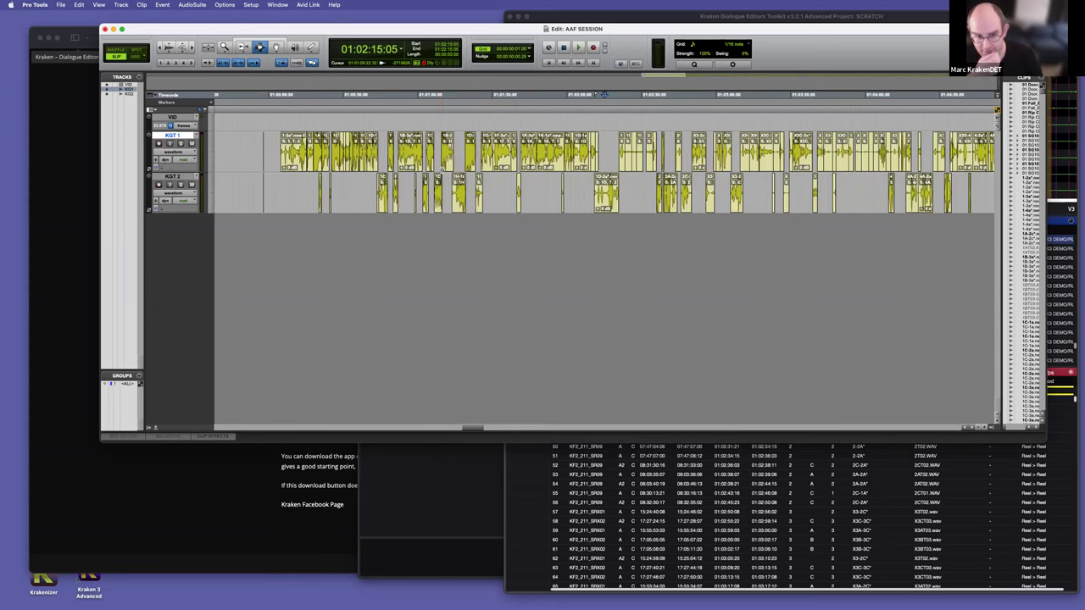
pyautogui.click(511, 188)
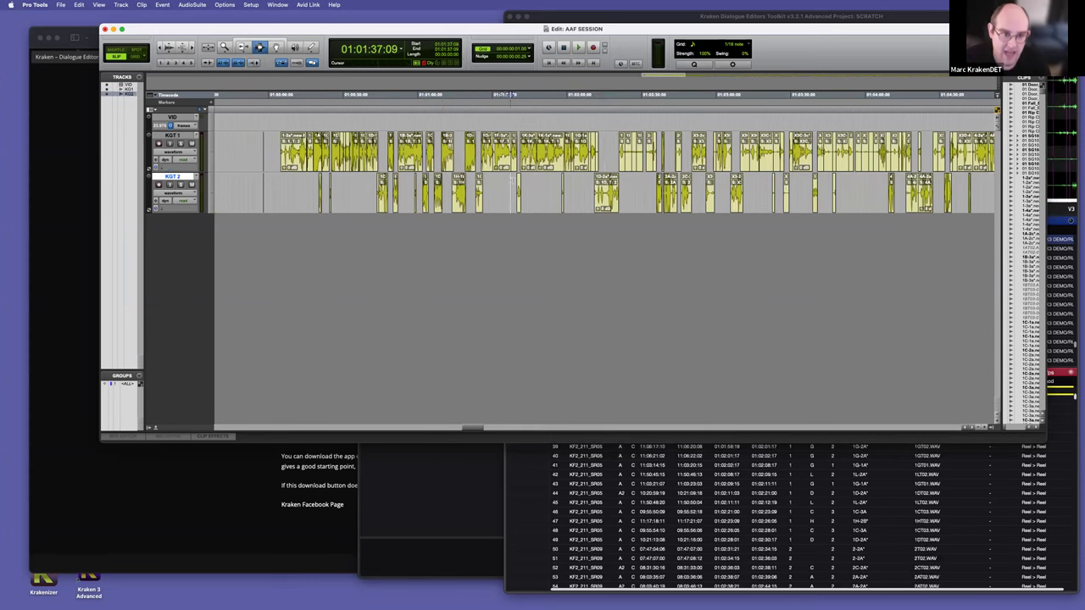
# Step: Examine the 1F-3A clip on KGT 1 around 01:01:30 against its neighbouring clips on KGT 1 and KGT 2
pyautogui.press('t')
pyautogui.press('t')
pyautogui.press('t')
pyautogui.press('t')
pyautogui.moveTo(314, 178); pyautogui.dragTo(568, 186)
pyautogui.click(626, 186)
pyautogui.click(427, 151)
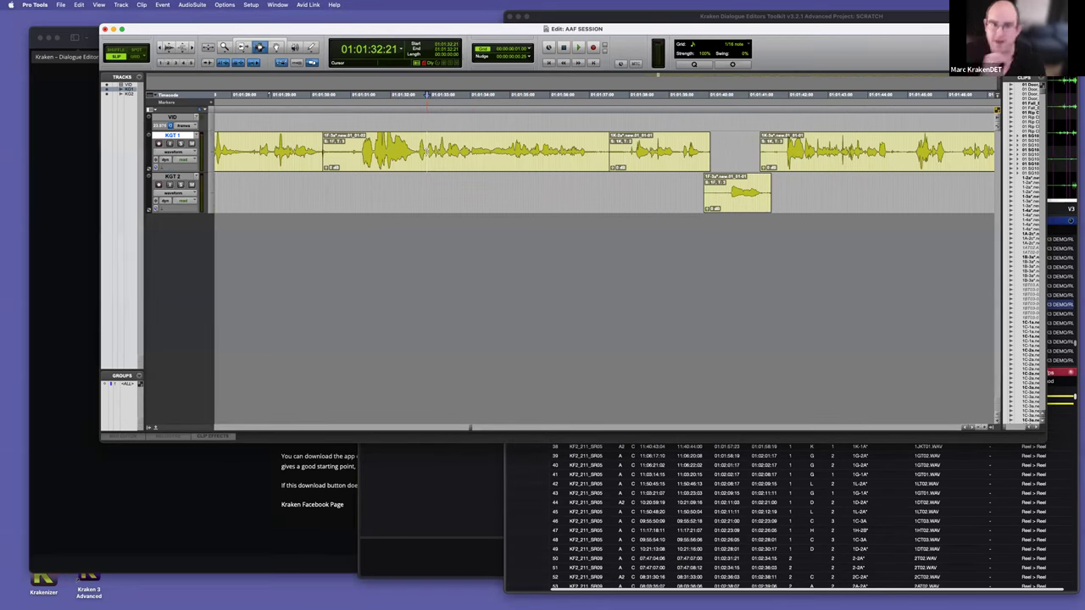
pyautogui.doubleClick(348, 159)
pyautogui.press('r')
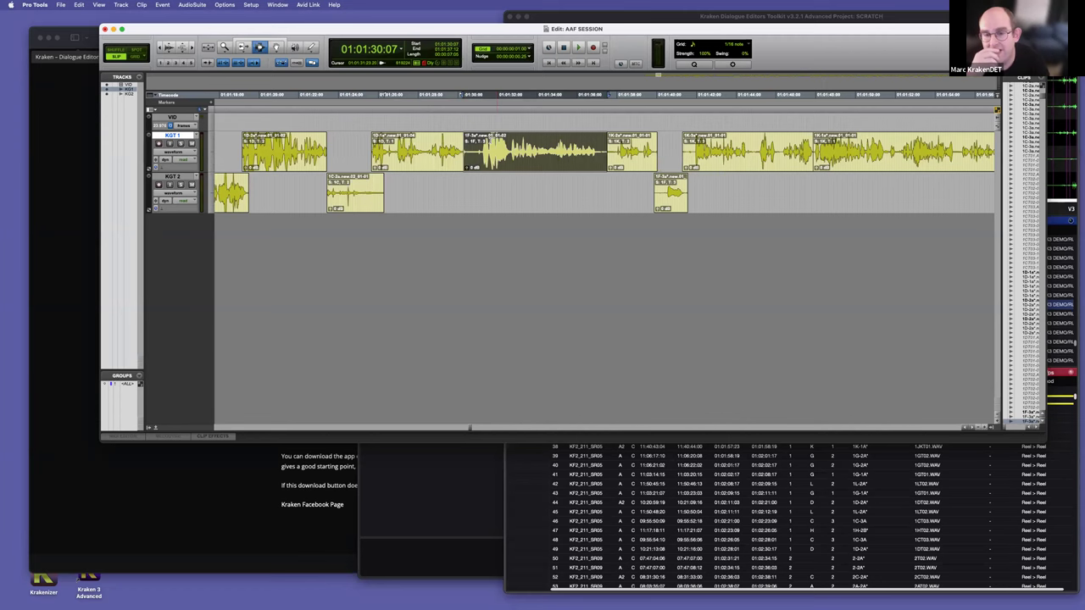
pyautogui.press('r')
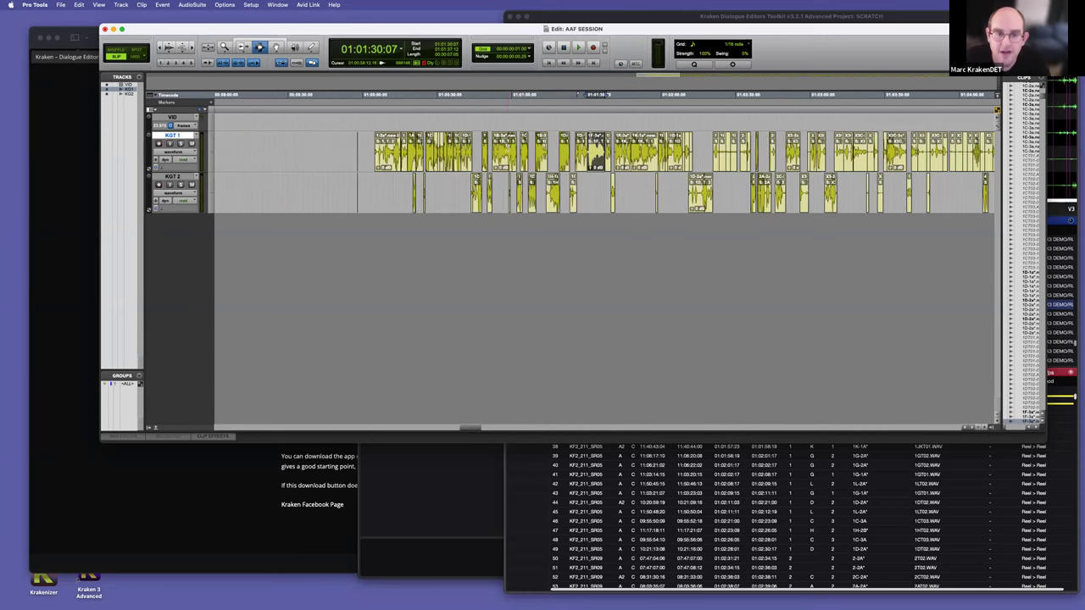
# Step: Review the full run of clips on KGT 1 and KGT 2 and the commands available for them, leaving the clips unedited
pyautogui.hscroll(2, 546, 182)
pyautogui.click(535, 194)
pyautogui.press('r')
pyautogui.press('r')
pyautogui.hscroll(3, 526, 194)
pyautogui.press('r')
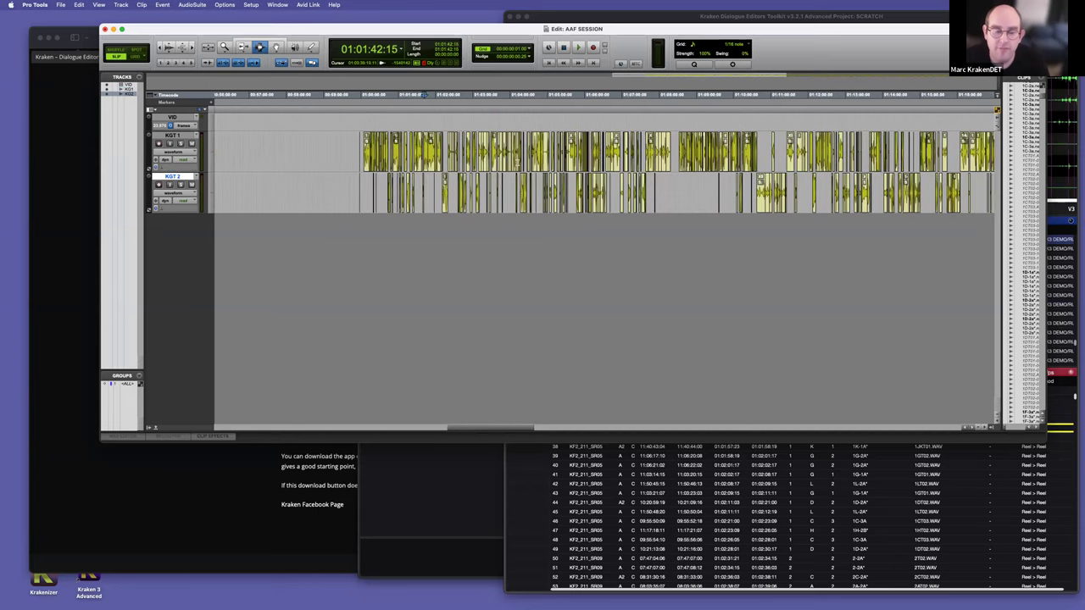
pyautogui.press('r')
pyautogui.moveTo(448, 154); pyautogui.dragTo(942, 191)
pyautogui.rightClick(661, 151)
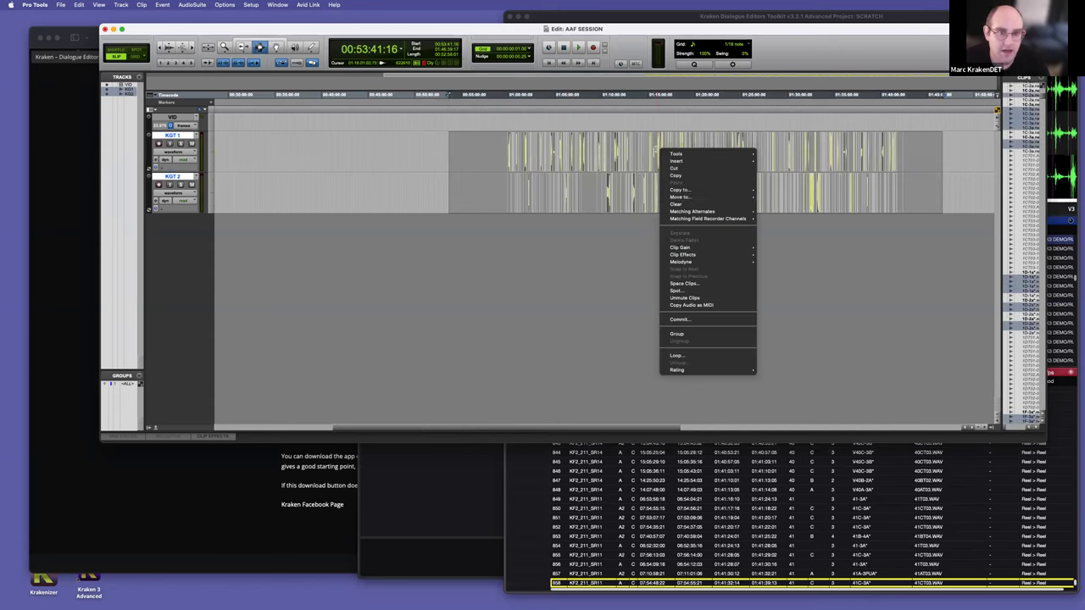
pyautogui.click(601, 171)
pyautogui.press('t')
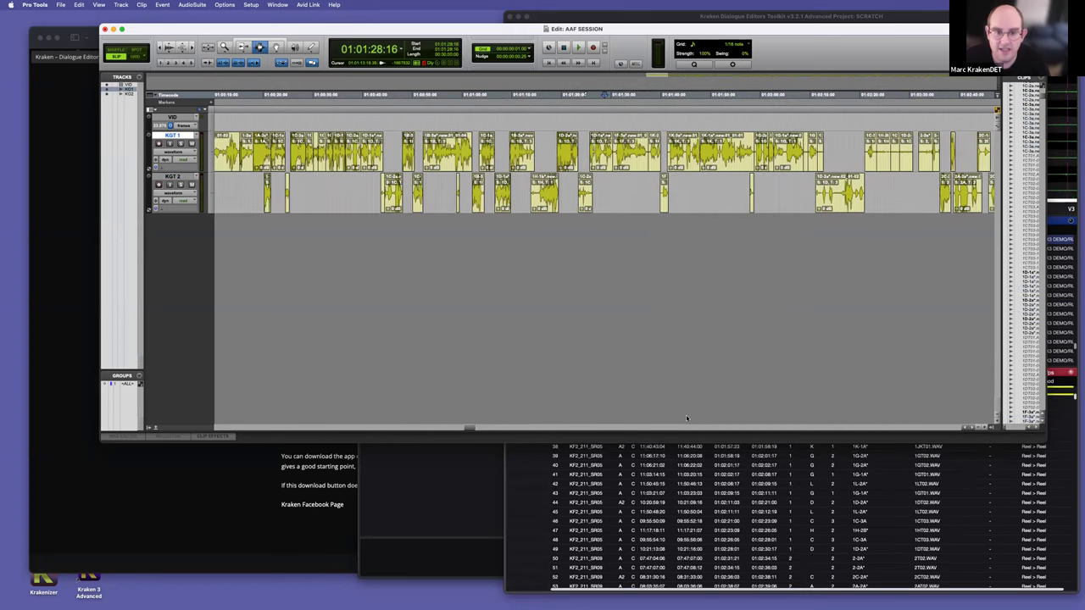
# Step: Switch to Kraken, arrange its window and panes so the Pro Tools tracks stay visible, and scan the open AAF SESSION
pyautogui.click(732, 477)
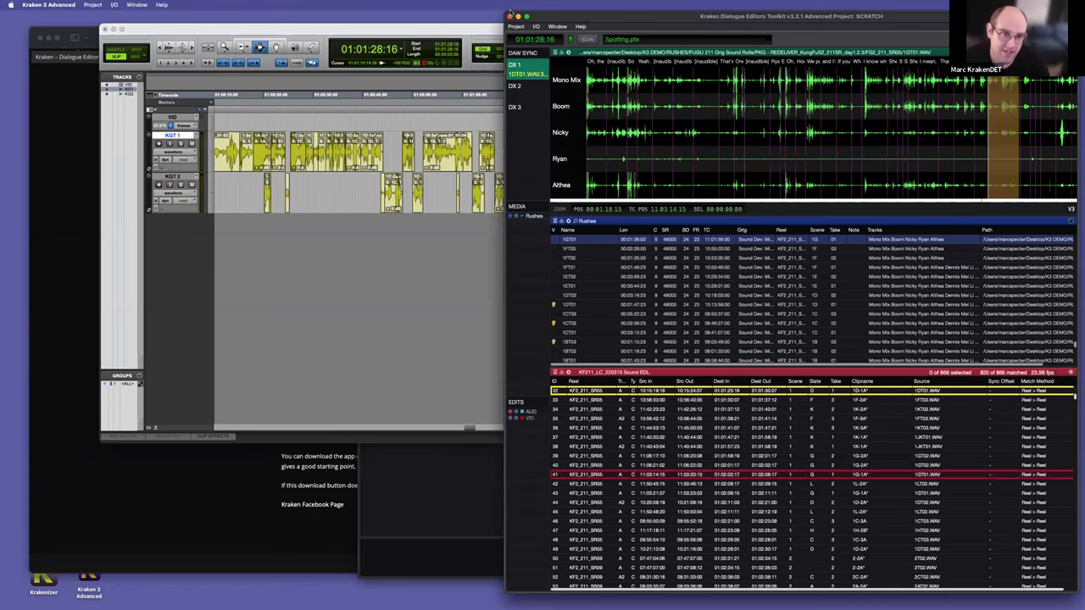
pyautogui.moveTo(506, 13); pyautogui.dragTo(136, 259)
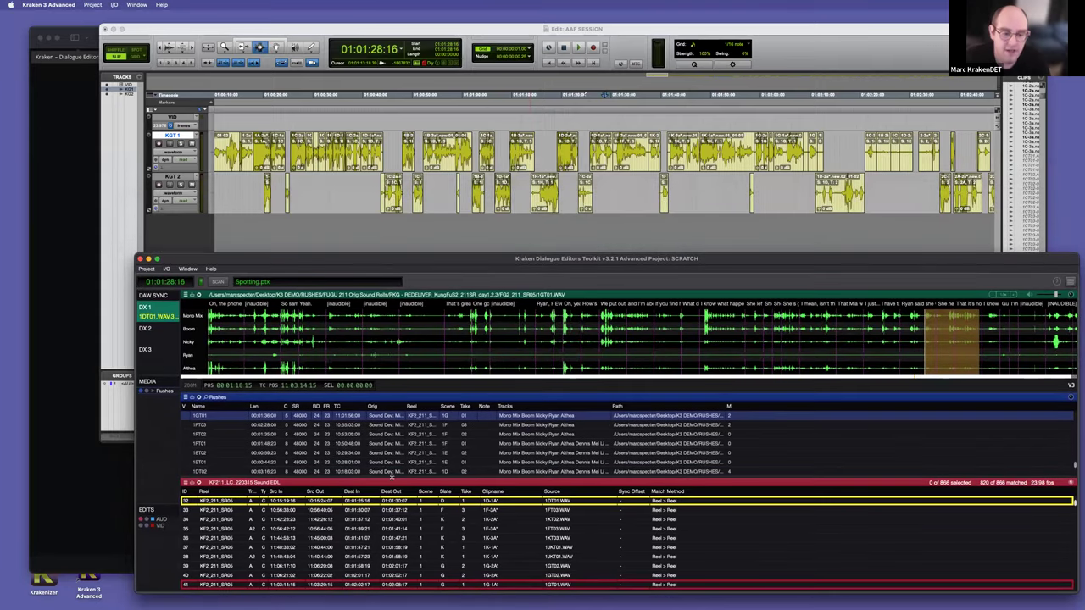
pyautogui.moveTo(398, 437); pyautogui.dragTo(400, 462)
pyautogui.moveTo(410, 396); pyautogui.dragTo(420, 350)
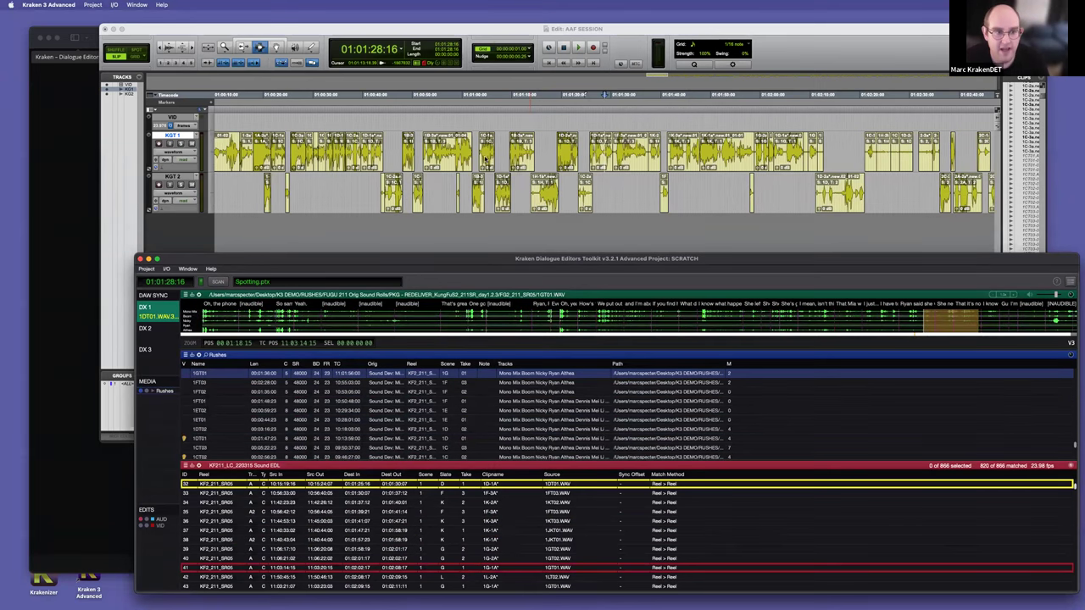
pyautogui.click(220, 284)
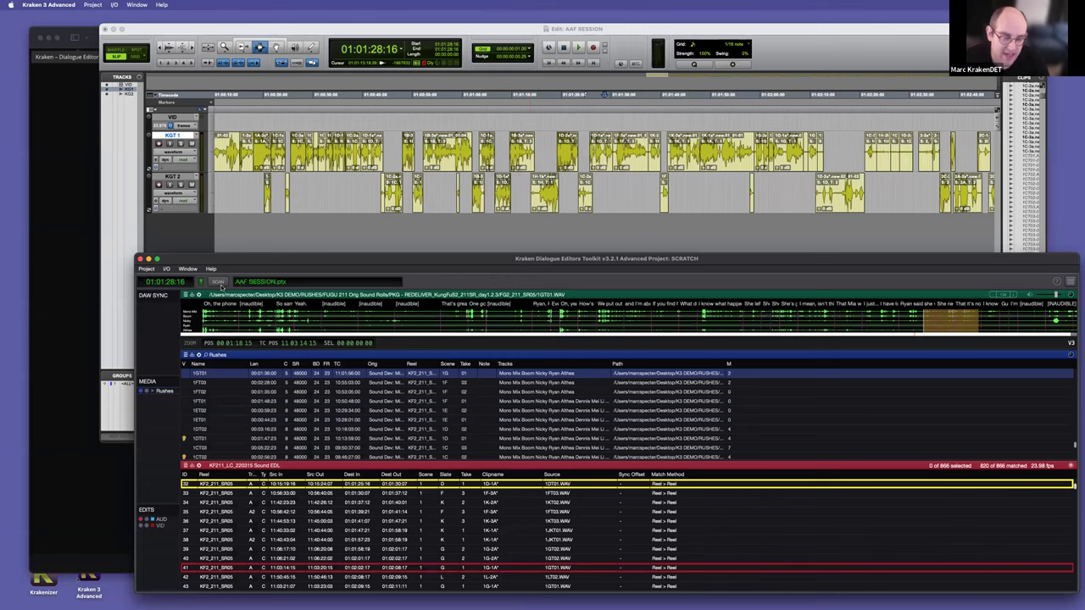
pyautogui.moveTo(416, 276); pyautogui.dragTo(399, 195)
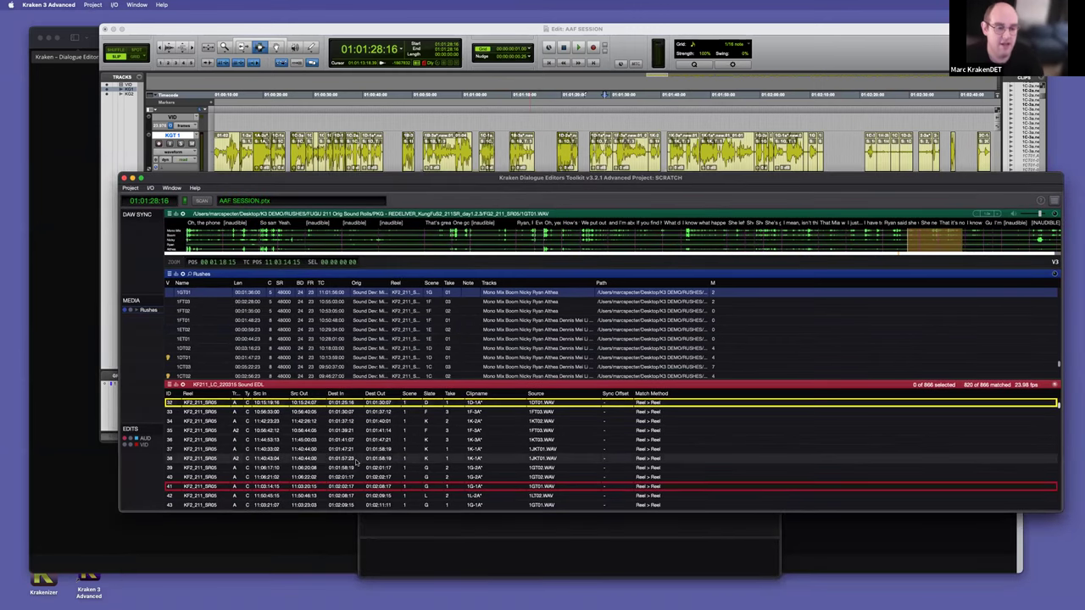
# Step: Open Tighten Sync for the Sound EDL and set its search range to 8 frames
pyautogui.scroll(-1, 360, 466)
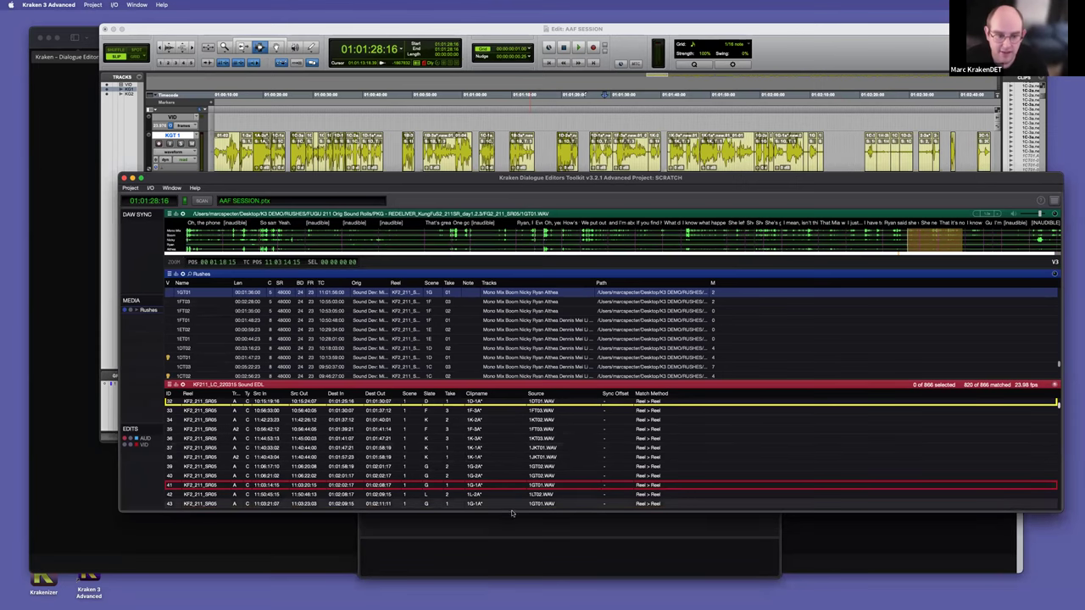
pyautogui.rightClick(478, 527)
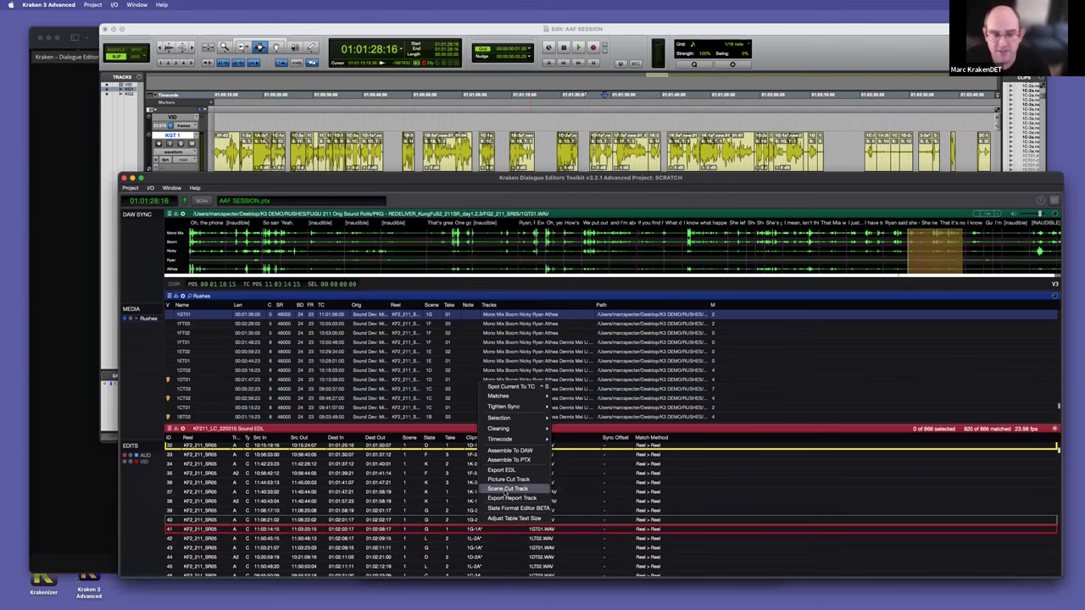
pyautogui.moveTo(521, 408)
pyautogui.click(577, 399)
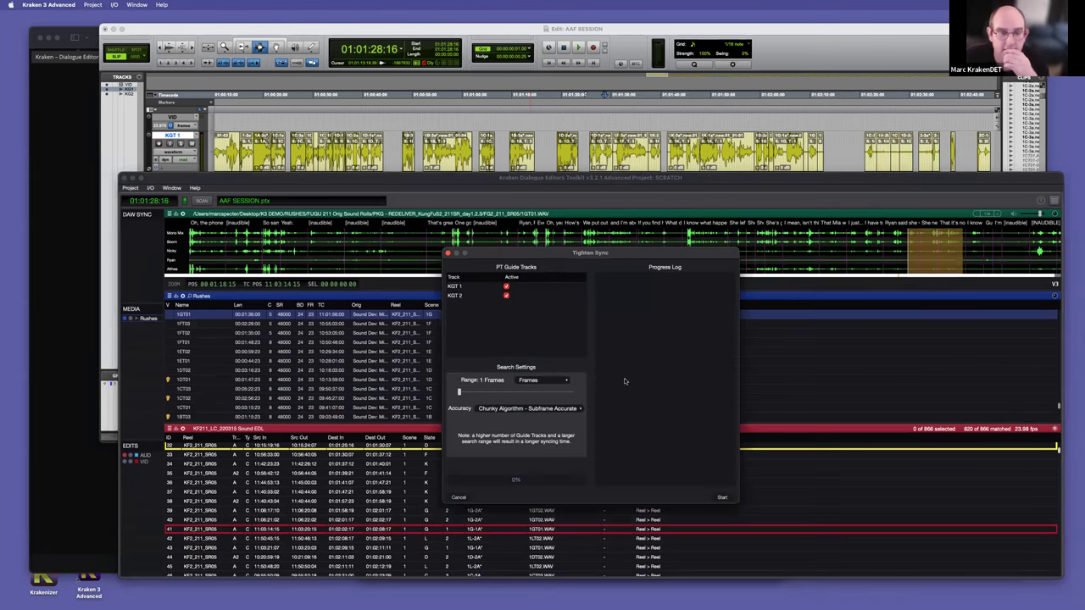
pyautogui.moveTo(516, 252); pyautogui.dragTo(649, 150)
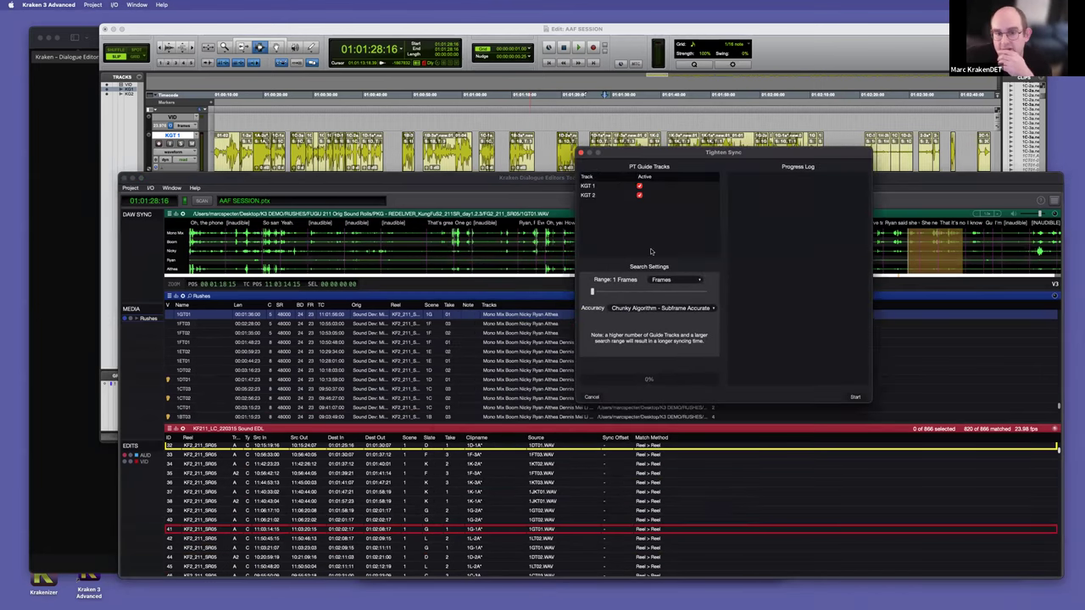
pyautogui.moveTo(602, 293); pyautogui.dragTo(604, 292)
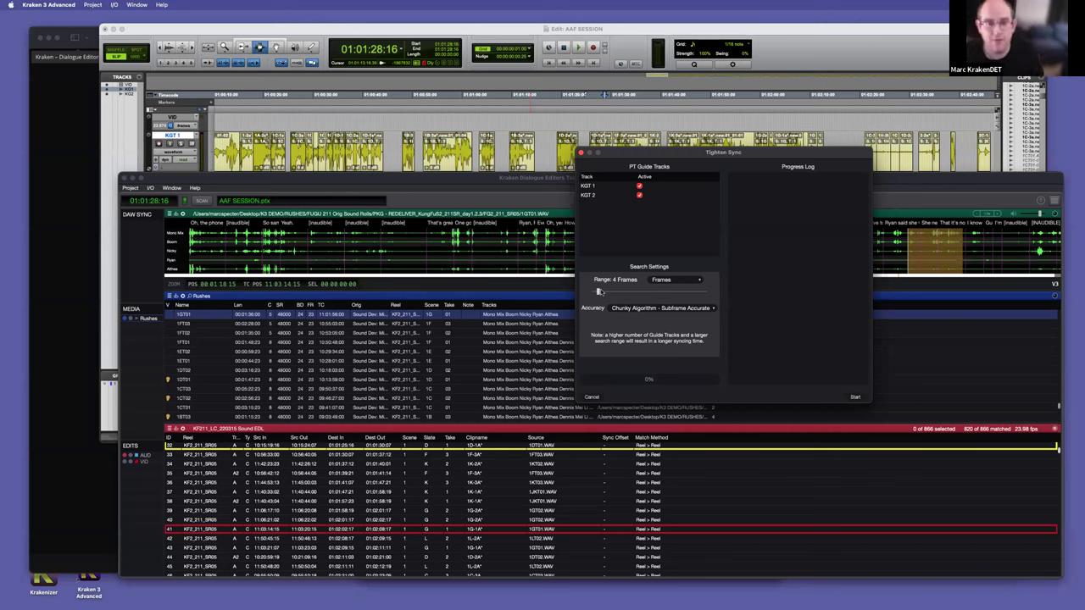
pyautogui.moveTo(597, 291); pyautogui.dragTo(605, 292)
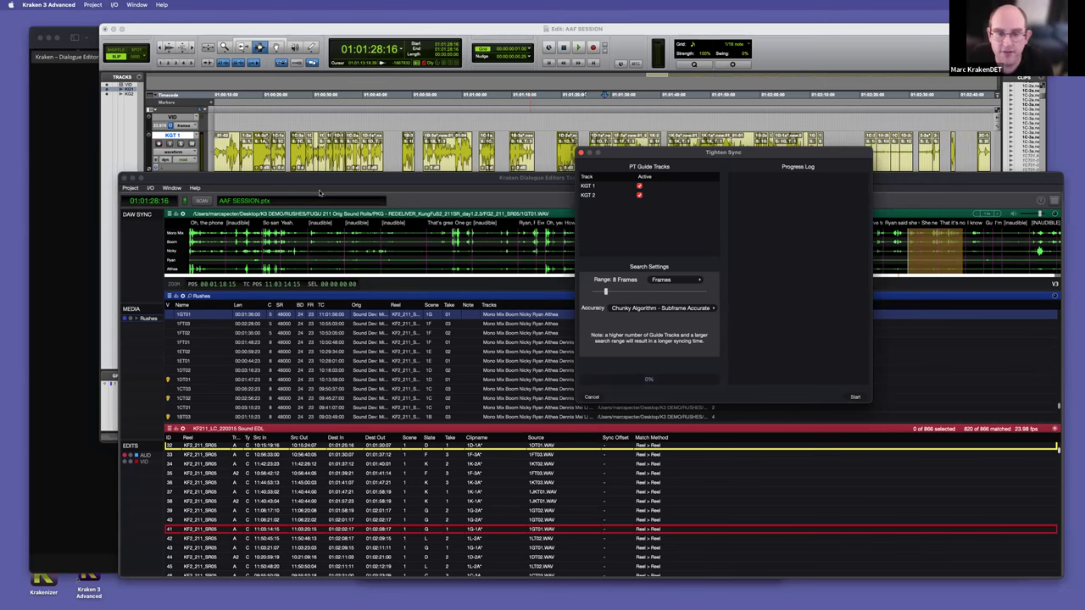
# Step: Run Tighten Sync with KGT 1 and KGT 2 active as guide tracks and review the progress log
pyautogui.moveTo(272, 182); pyautogui.dragTo(256, 255)
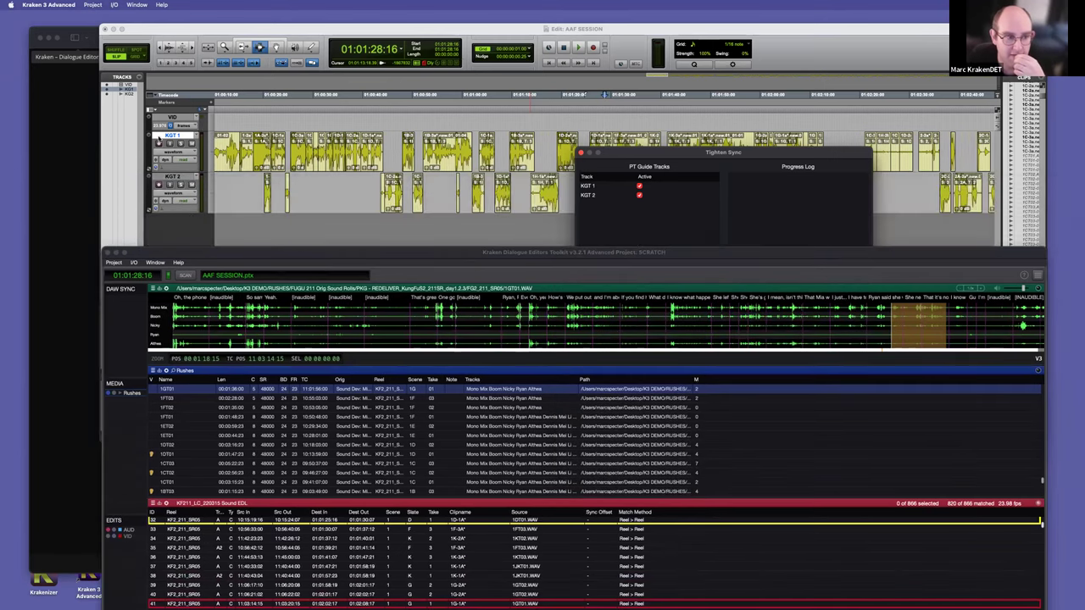
pyautogui.click(170, 136)
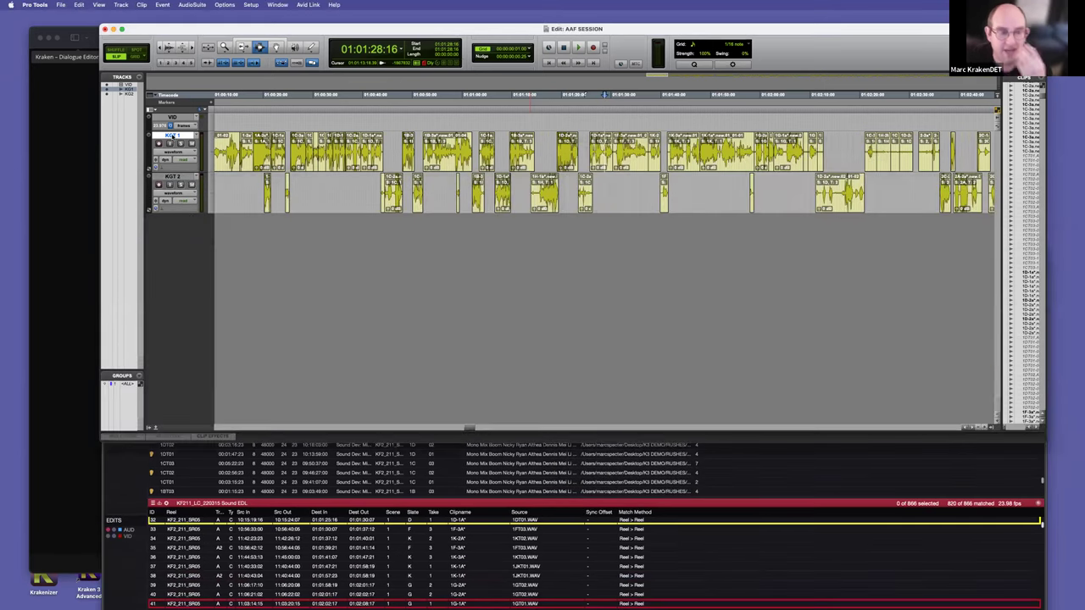
pyautogui.press('super+Tab')
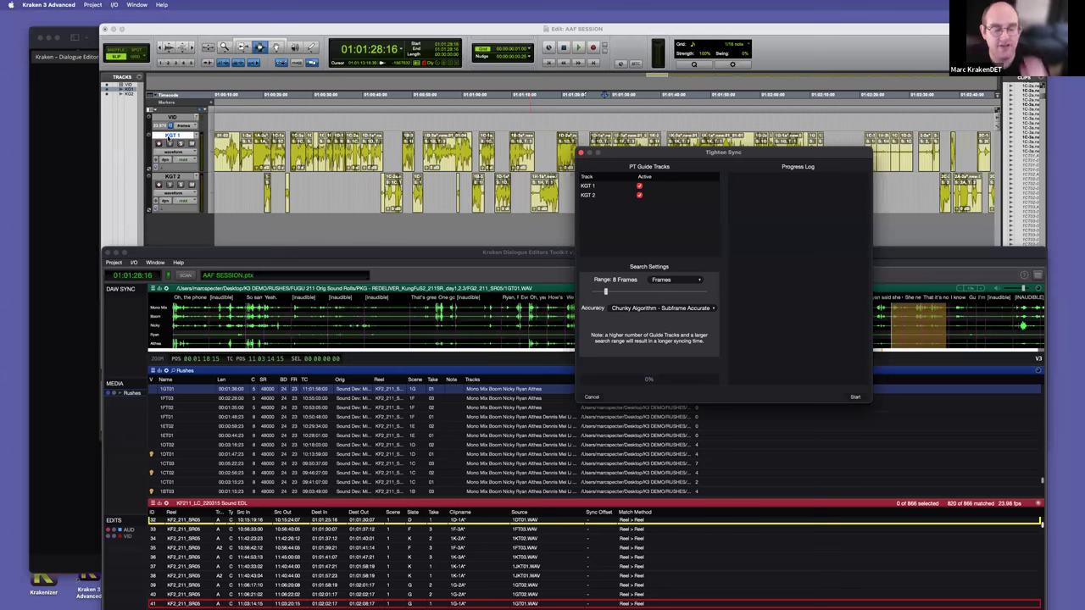
pyautogui.click(639, 186)
pyautogui.click(639, 186)
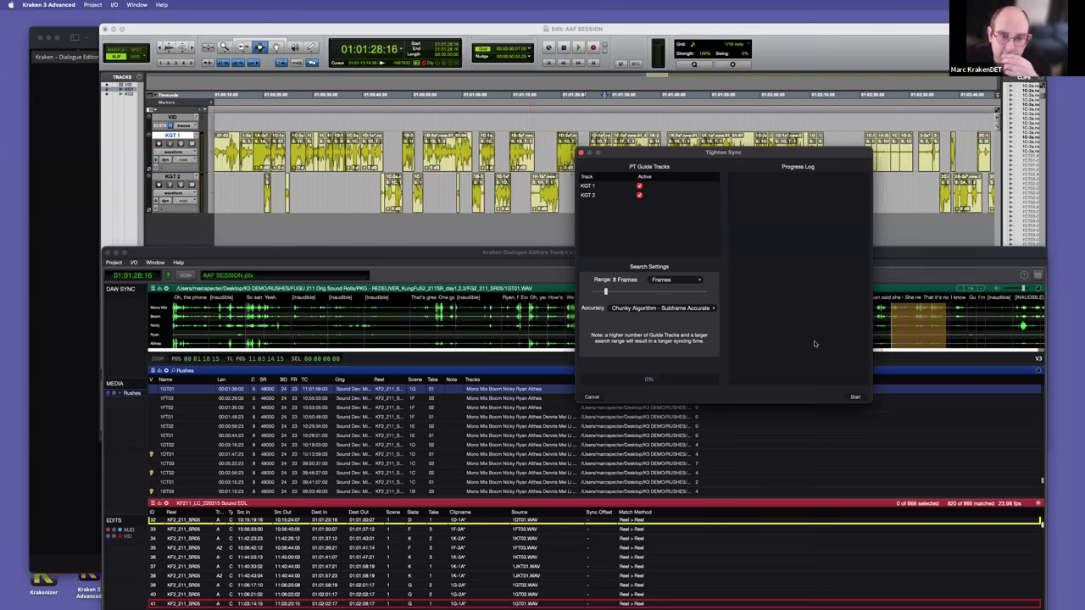
pyautogui.click(855, 397)
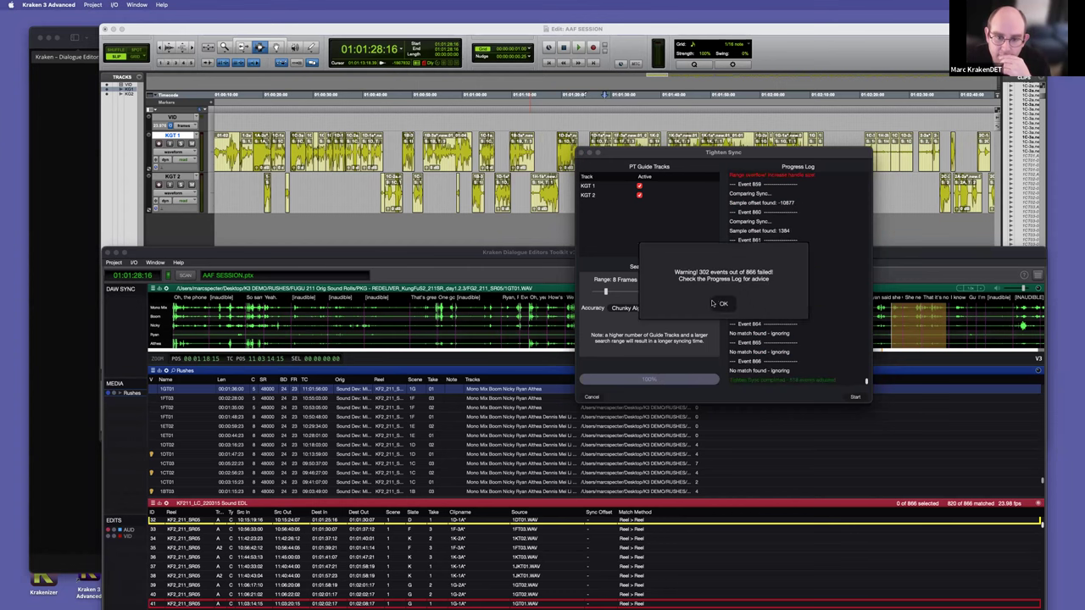
pyautogui.click(723, 304)
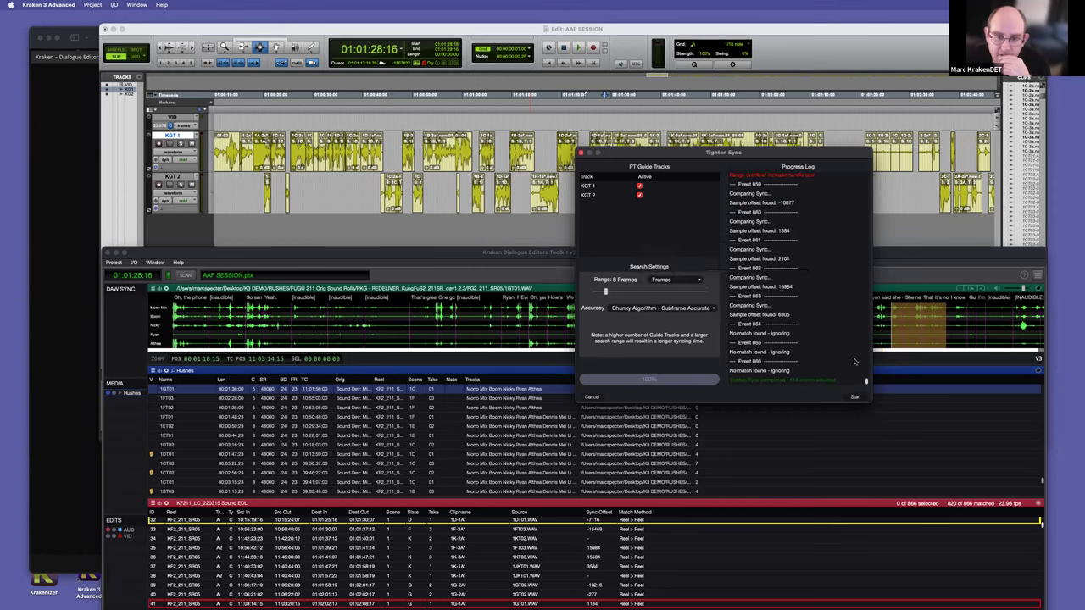
pyautogui.moveTo(866, 383); pyautogui.dragTo(866, 319)
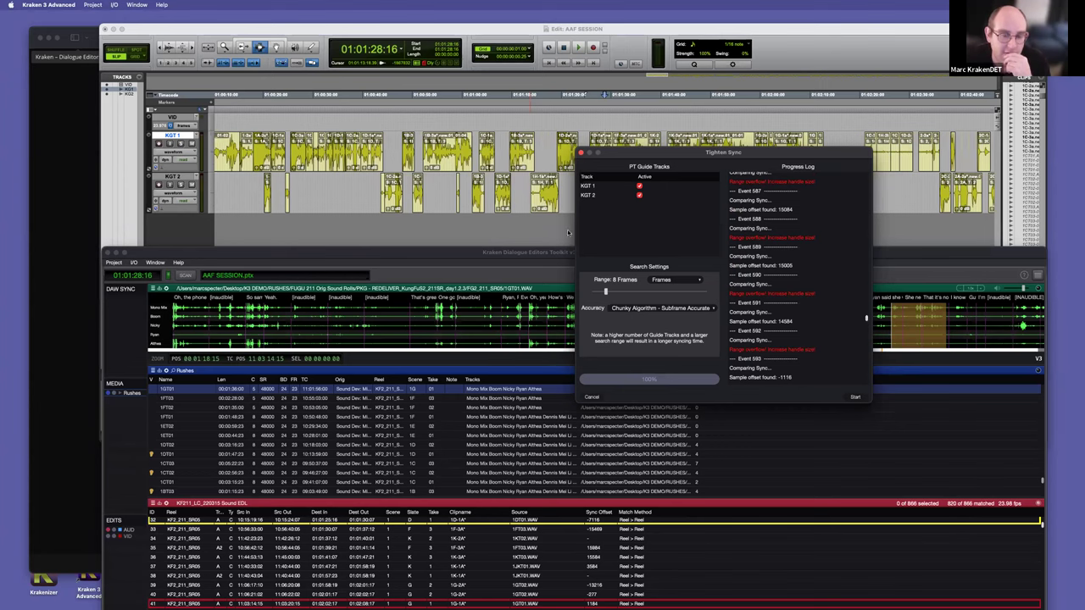
# Step: Return to Pro Tools and check the AAF session's timecode rate in the Session Setup
pyautogui.click(453, 178)
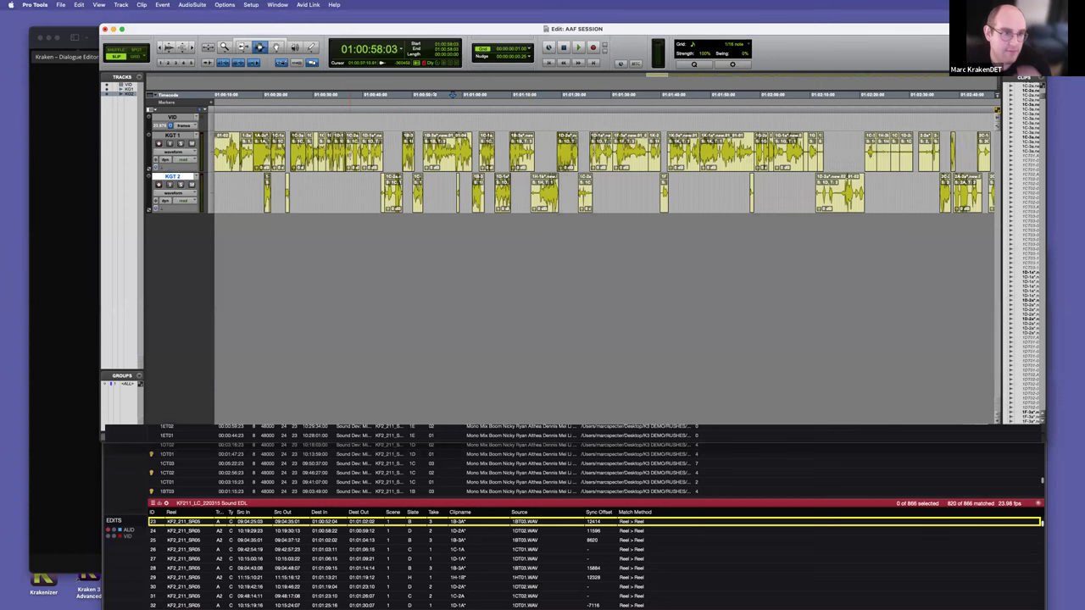
pyautogui.click(350, 155)
pyautogui.hotkey('alt', '6')
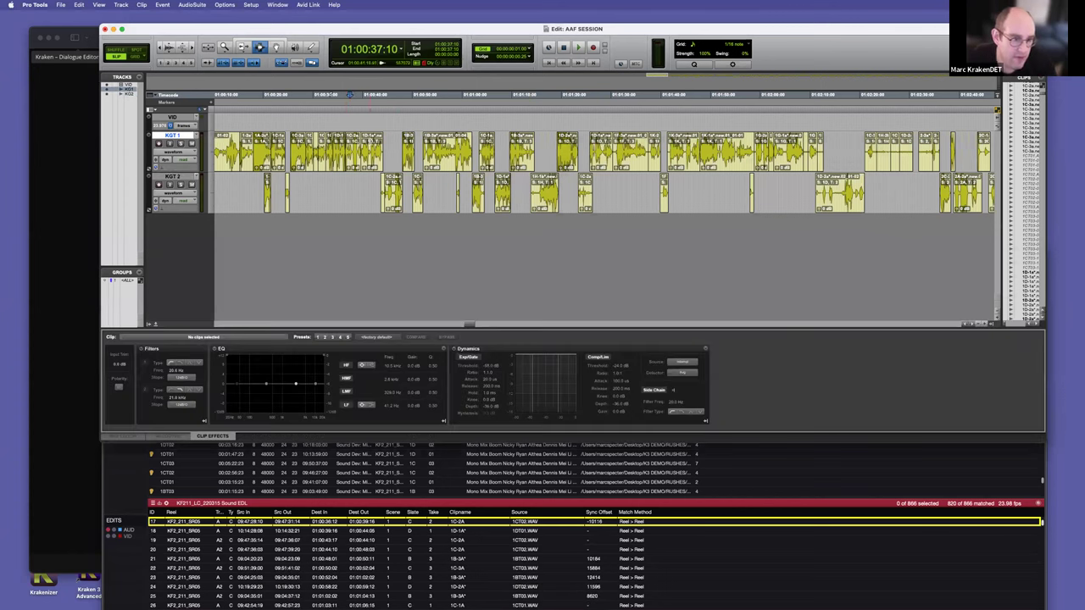
pyautogui.click(370, 139)
pyautogui.press('r')
pyautogui.click(251, 4)
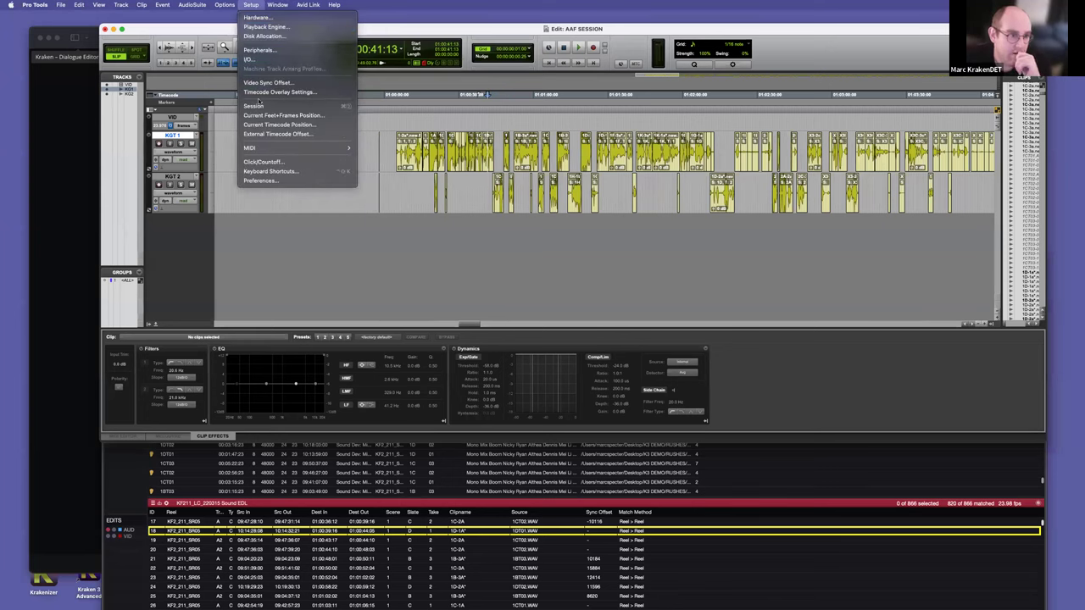
pyautogui.click(254, 105)
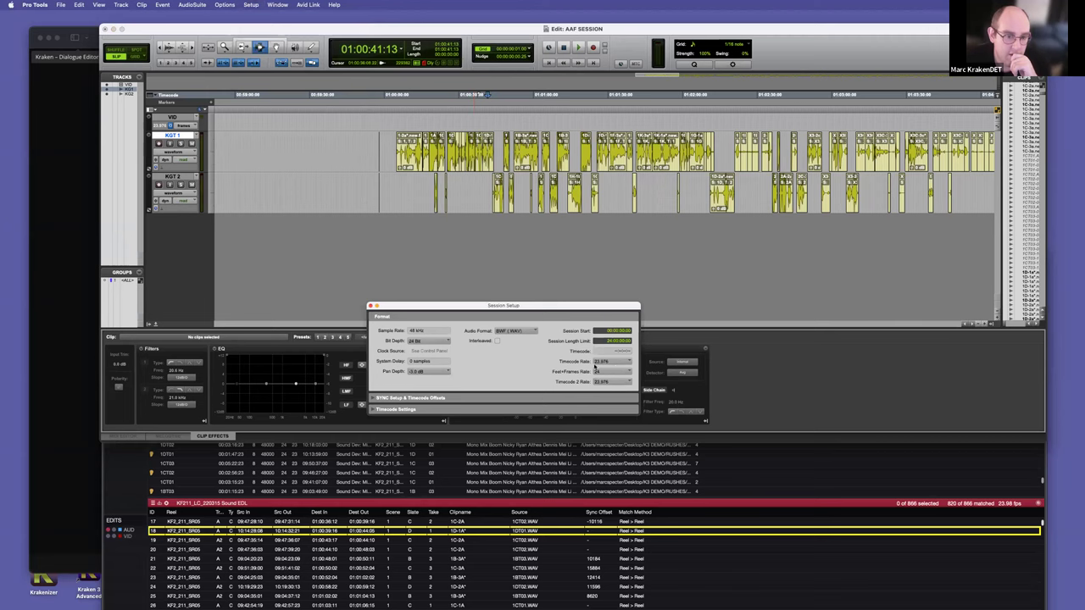
pyautogui.click(370, 305)
# Step: View the full extent of the clips on KGT 1 and KGT 2 along the timeline and save the session
pyautogui.click(423, 178)
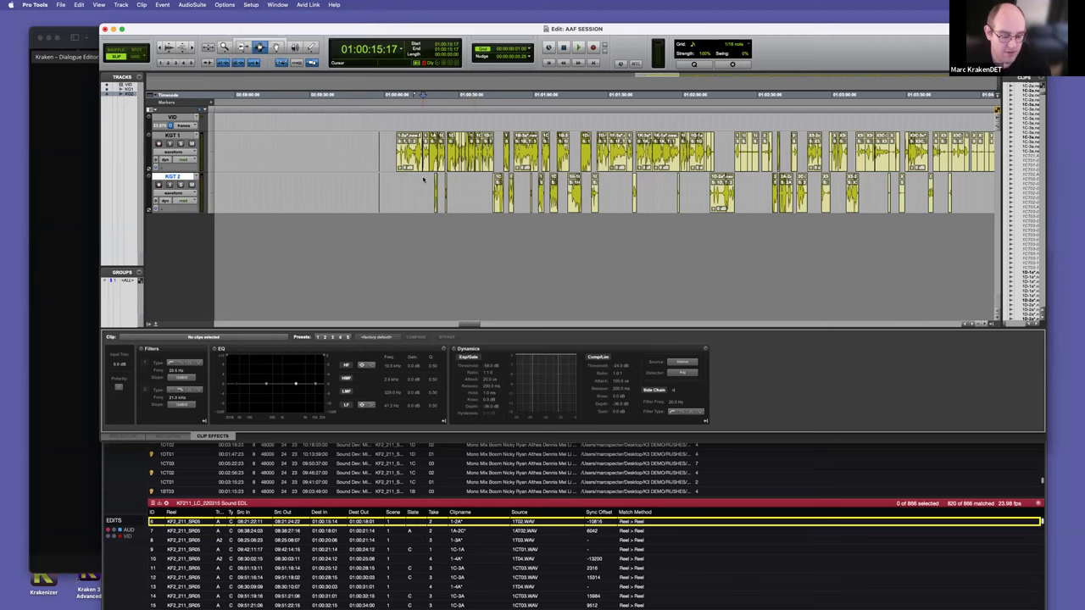
pyautogui.click(357, 166)
pyautogui.press('Return')
pyautogui.press('r')
pyautogui.press('r')
pyautogui.press('r')
pyautogui.press('r')
pyautogui.press('r')
pyautogui.press('r')
pyautogui.click(394, 198)
pyautogui.press('t')
pyautogui.press('t')
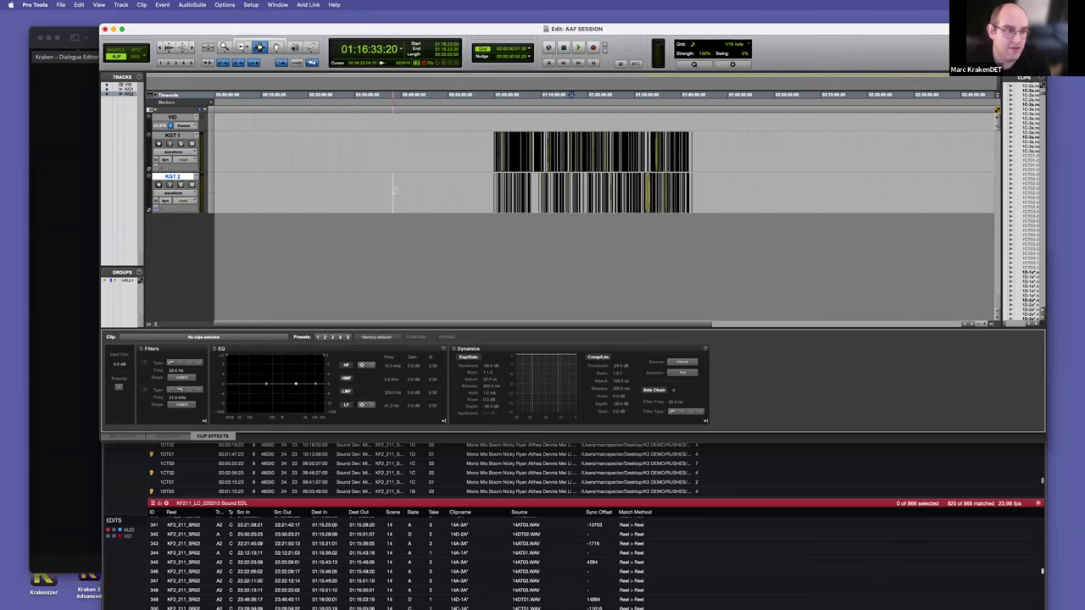
pyautogui.press('r')
pyautogui.press('super+s')
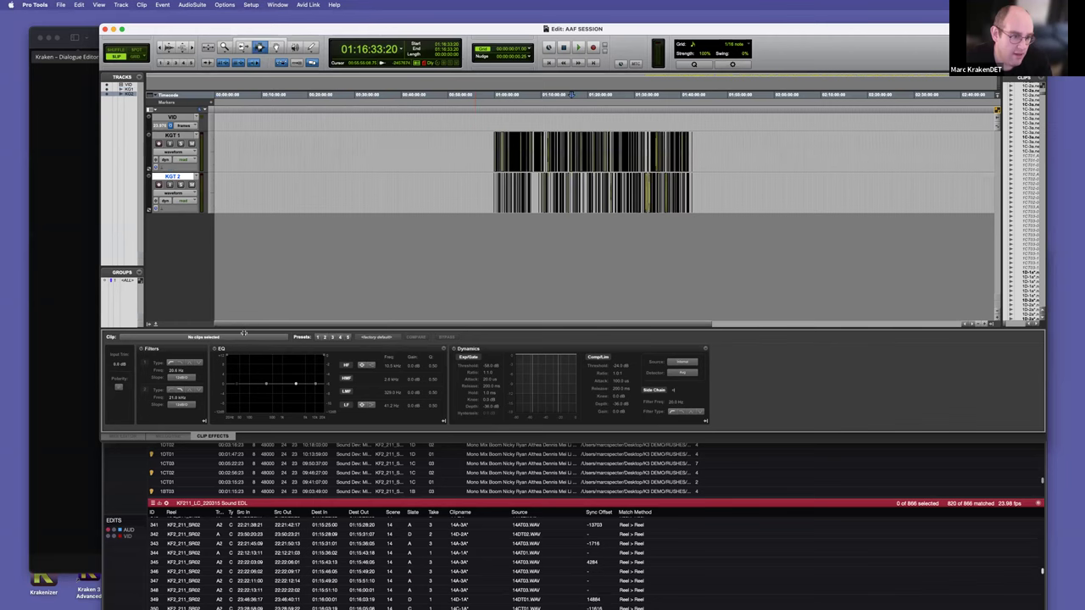
# Step: Hide the clip effects pane in the Edit window, return to Kraken and close Tighten Sync
pyautogui.click(257, 436)
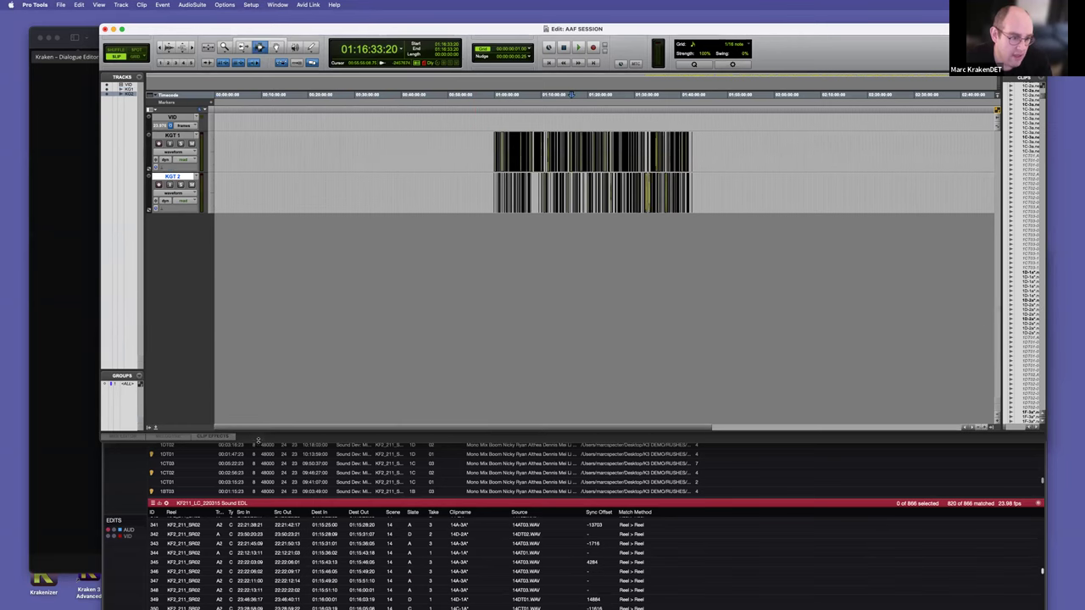
pyautogui.moveTo(258, 444); pyautogui.dragTo(286, 317)
pyautogui.click(261, 361)
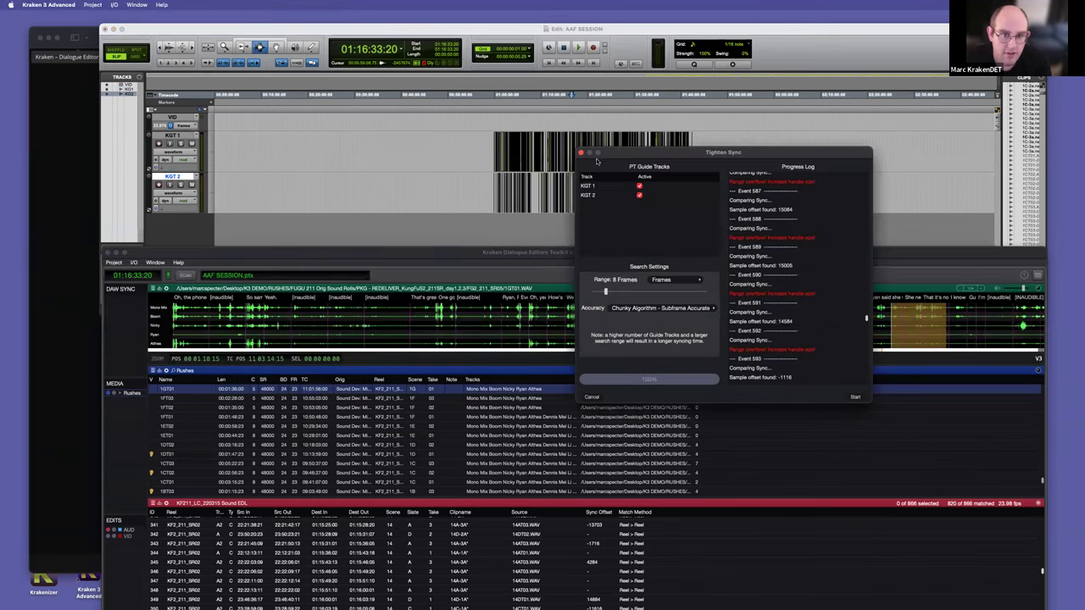
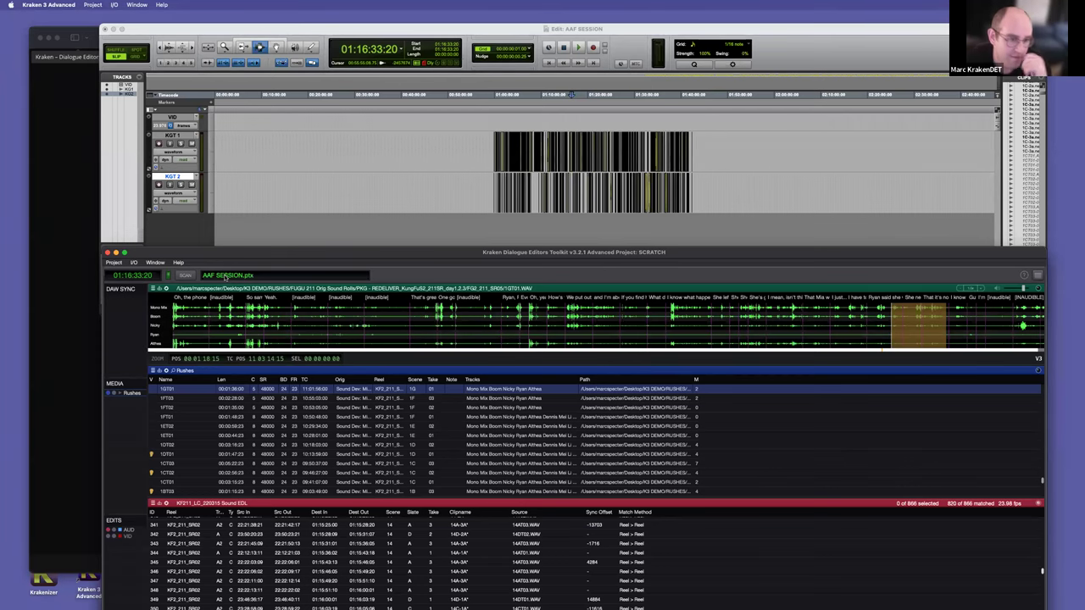
# Step: Browse the rushes to take 1DT01 to view its waveforms
pyautogui.click(408, 437)
pyautogui.press('Down')
pyautogui.press('Down')
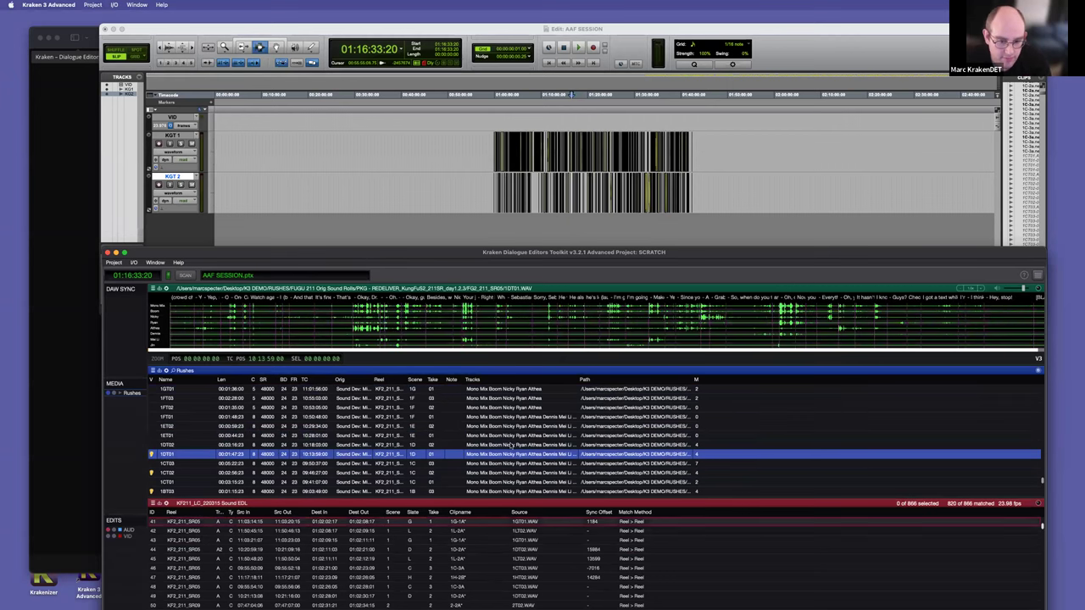
# Step: Switch to Pro Tools and zoom in on the start of the clips on KGT 1 and KGT 2
pyautogui.moveTo(384, 247); pyautogui.dragTo(378, 228)
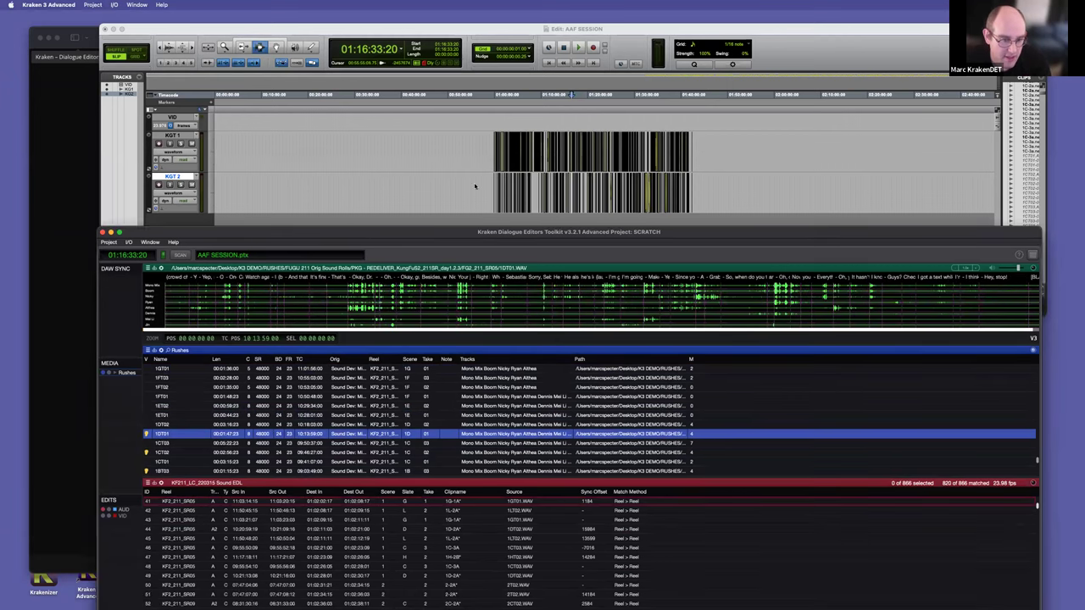
pyautogui.click(481, 179)
pyautogui.click(493, 176)
pyautogui.press('t')
pyautogui.press('t')
pyautogui.press('t')
pyautogui.press('t')
pyautogui.press('t')
pyautogui.press('t')
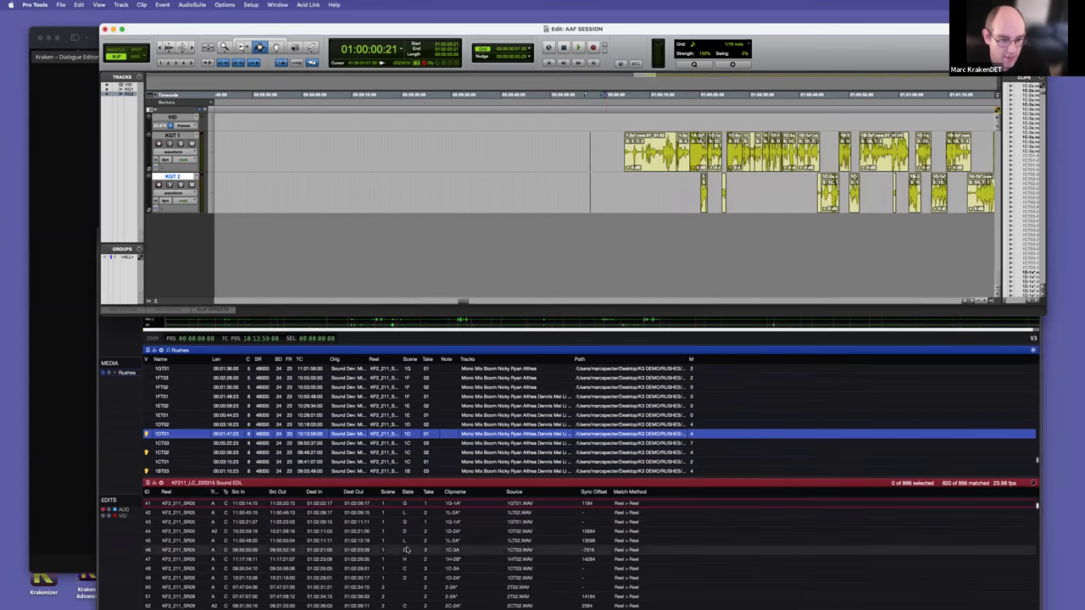
# Step: Run Tighten Sync on the Sound EDL in Kraken with KGT 1 and KGT 2 as guide tracks and a 17-frame range
pyautogui.rightClick(530, 539)
pyautogui.moveTo(559, 425)
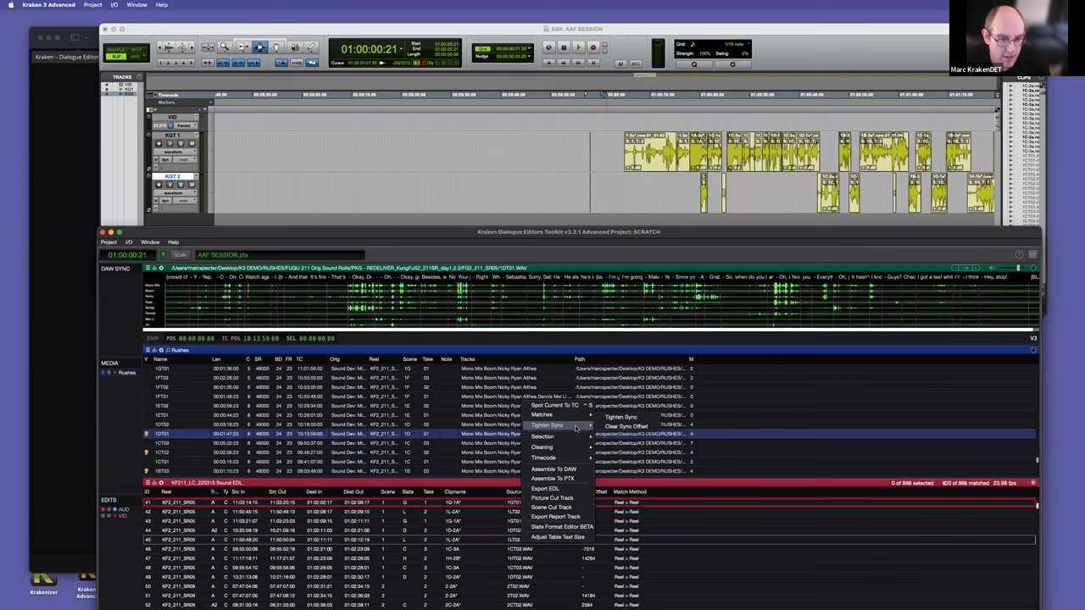
pyautogui.click(609, 425)
pyautogui.moveTo(420, 324); pyautogui.dragTo(440, 320)
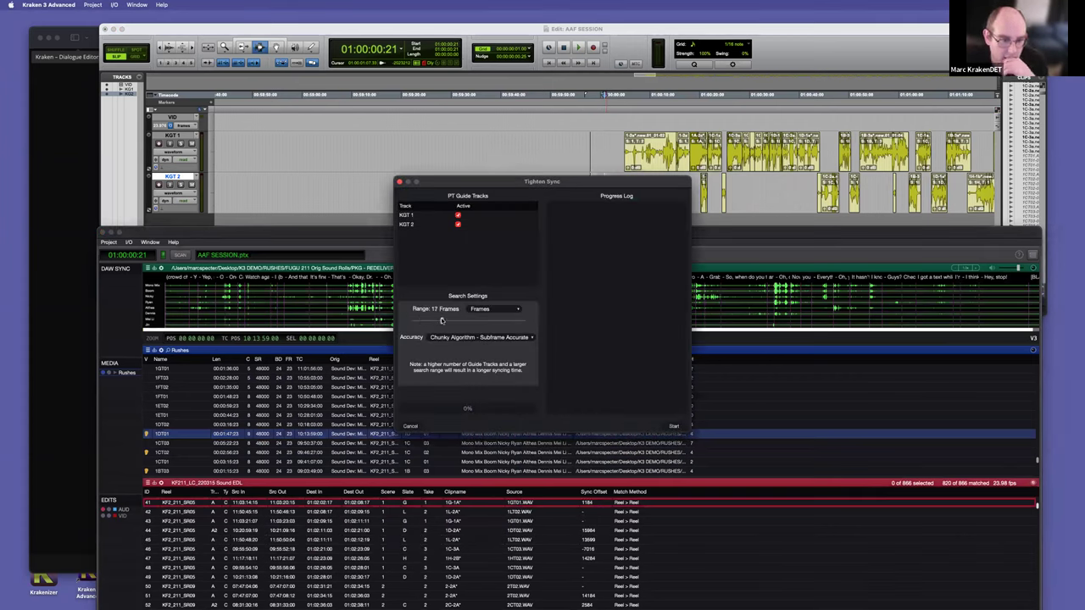
pyautogui.click(674, 426)
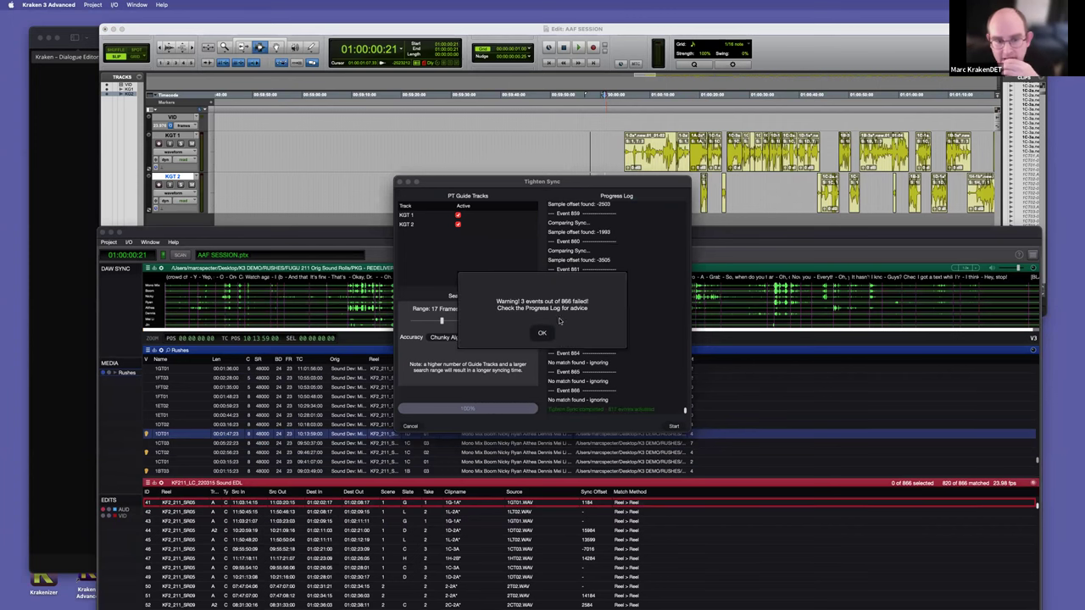
pyautogui.click(543, 332)
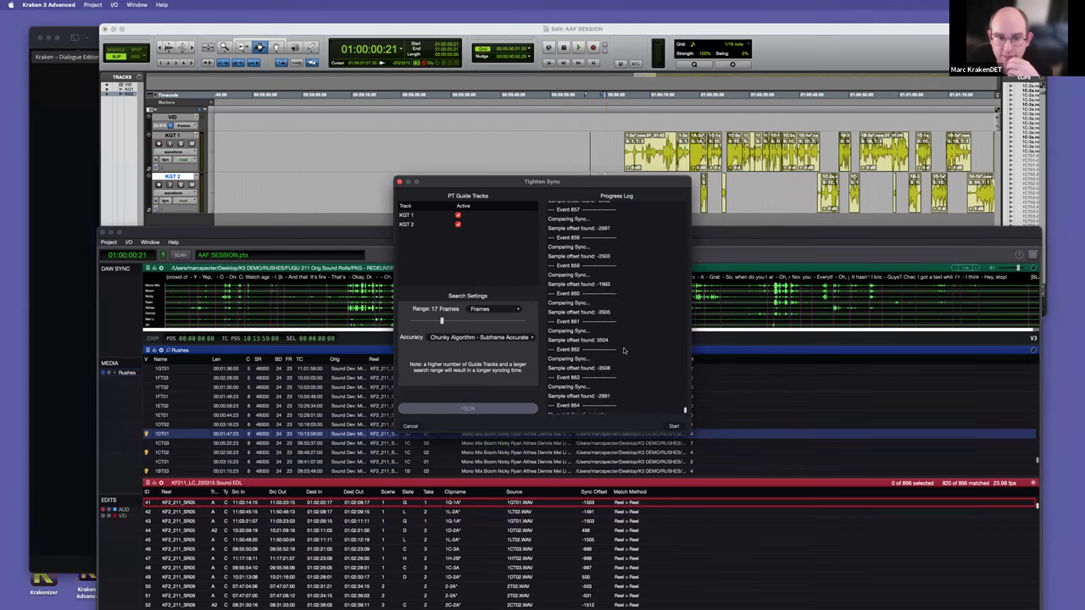
# Step: Review the sample offsets in the Progress Log from the last event back to the first, and close Tighten Sync
pyautogui.scroll(10, 623, 347)
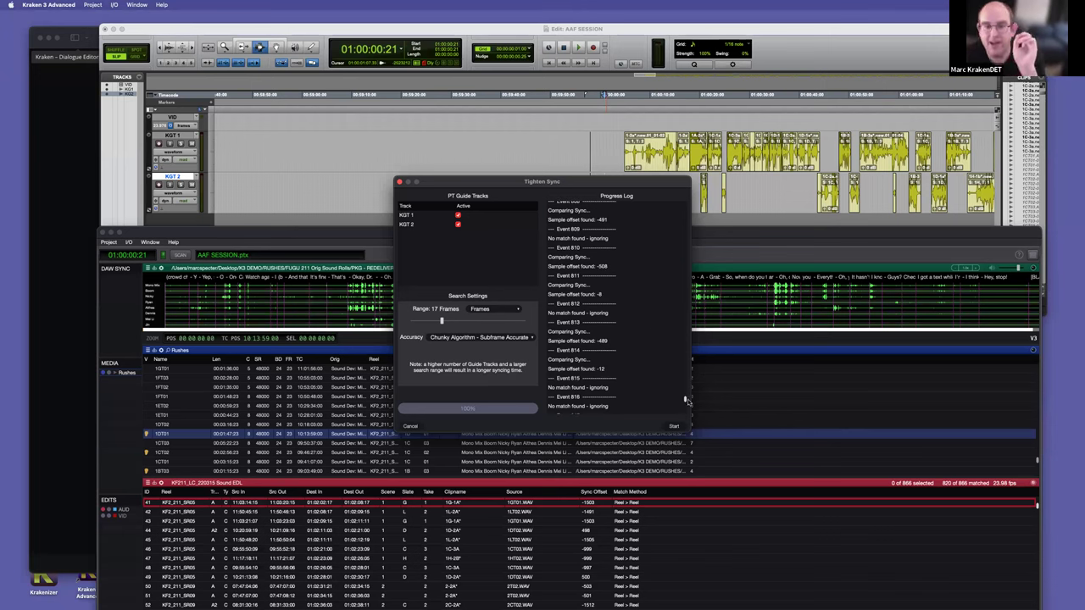
pyautogui.scroll(10, 684, 399)
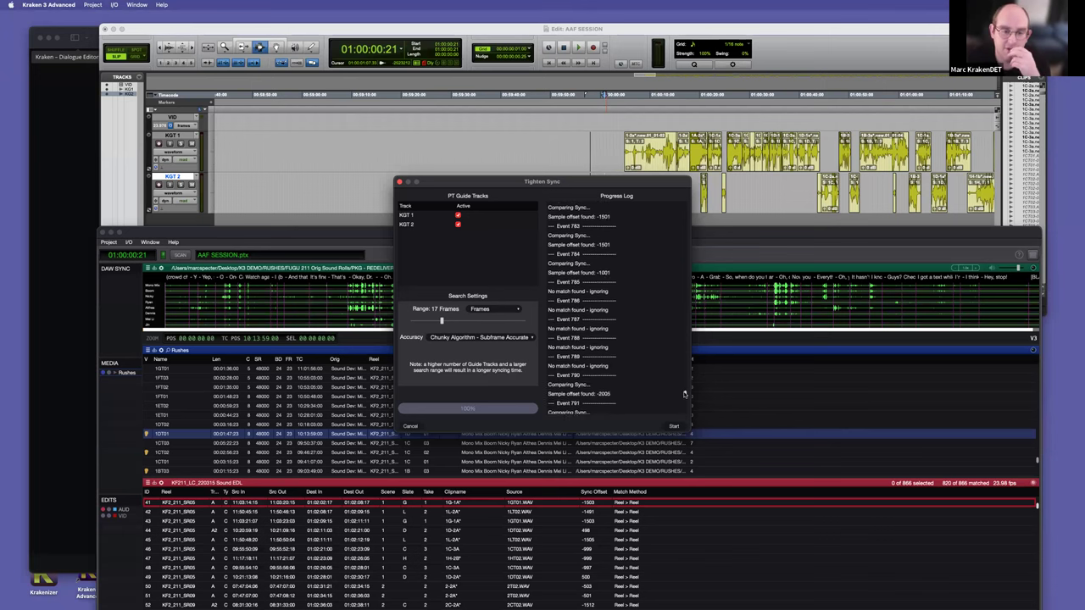
pyautogui.scroll(5, 642, 349)
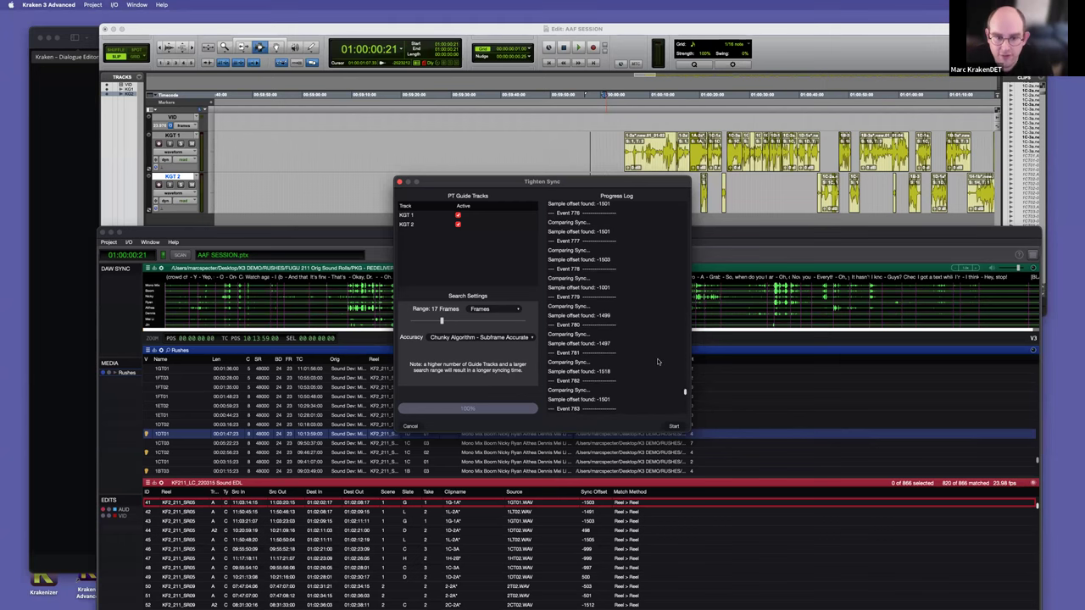
pyautogui.moveTo(684, 391); pyautogui.dragTo(685, 205)
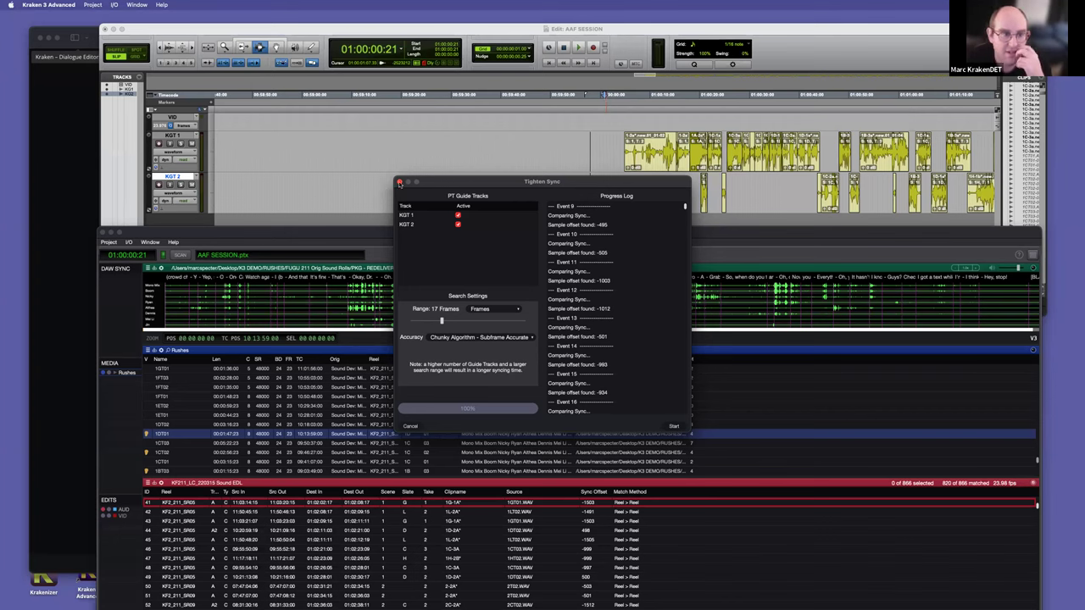
pyautogui.click(400, 182)
# Step: Enlarge the Sound EDL list and sort its events by Sync Offset, starting with the largest negative values
pyautogui.moveTo(407, 238); pyautogui.dragTo(396, 131)
pyautogui.moveTo(519, 369); pyautogui.dragTo(551, 198)
pyautogui.click(588, 215)
pyautogui.scroll(10, 624, 269)
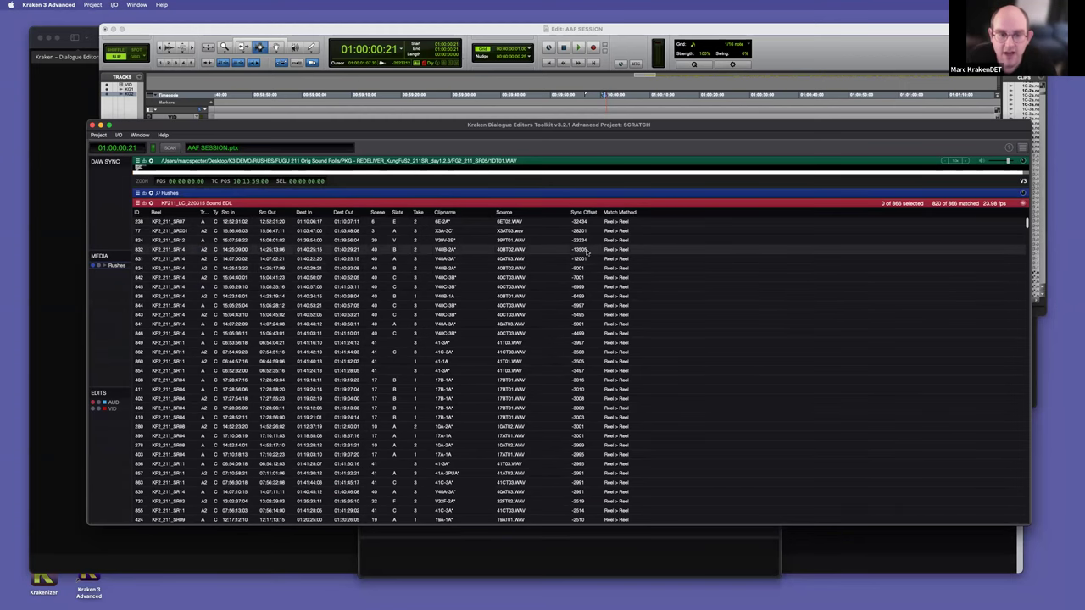
# Step: Select the five events with the largest negative offsets, check their source takes and clear their sync offsets
pyautogui.moveTo(578, 254); pyautogui.dragTo(573, 195)
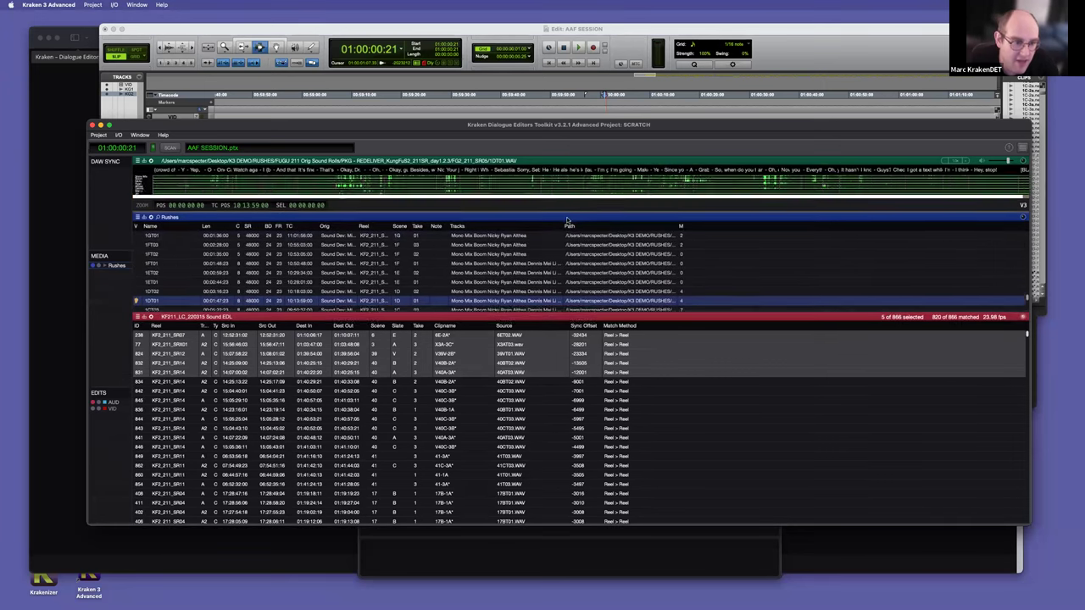
pyautogui.click(516, 337)
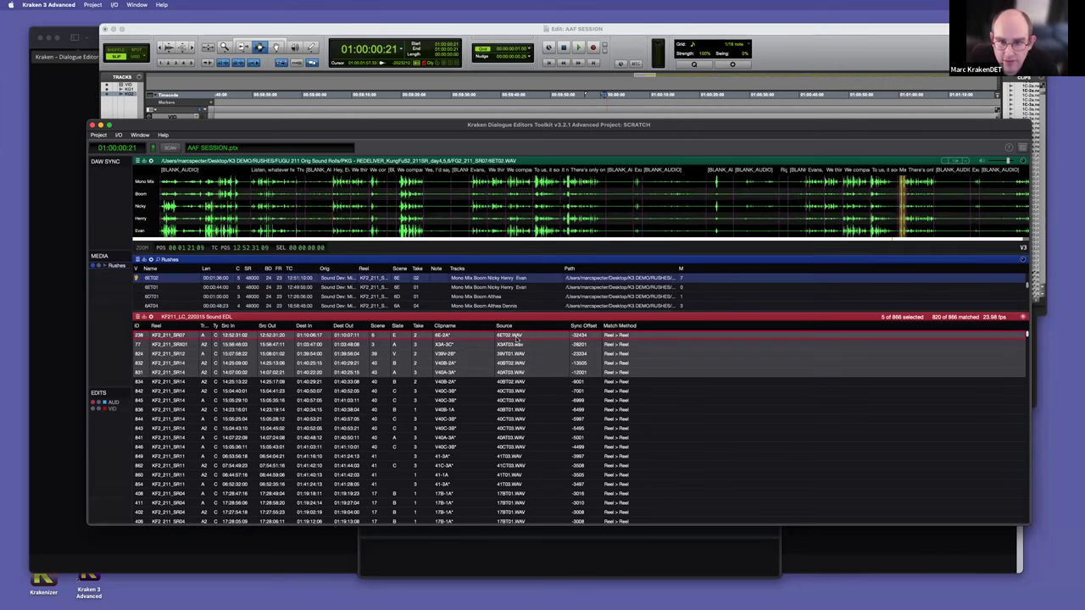
pyautogui.click(516, 345)
pyautogui.click(516, 354)
pyautogui.click(514, 362)
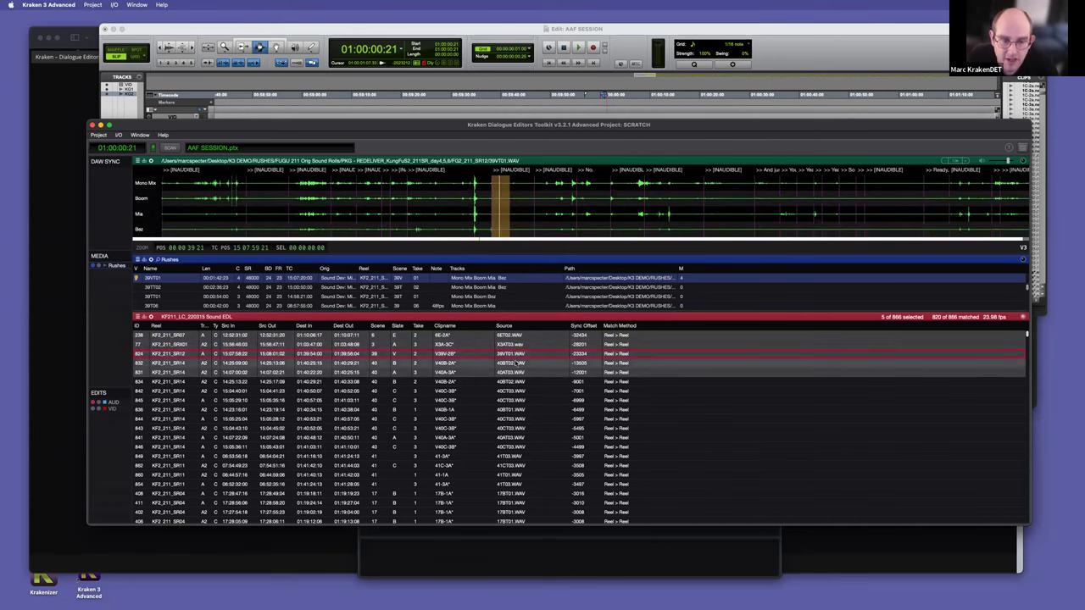
pyautogui.click(516, 364)
pyautogui.click(518, 372)
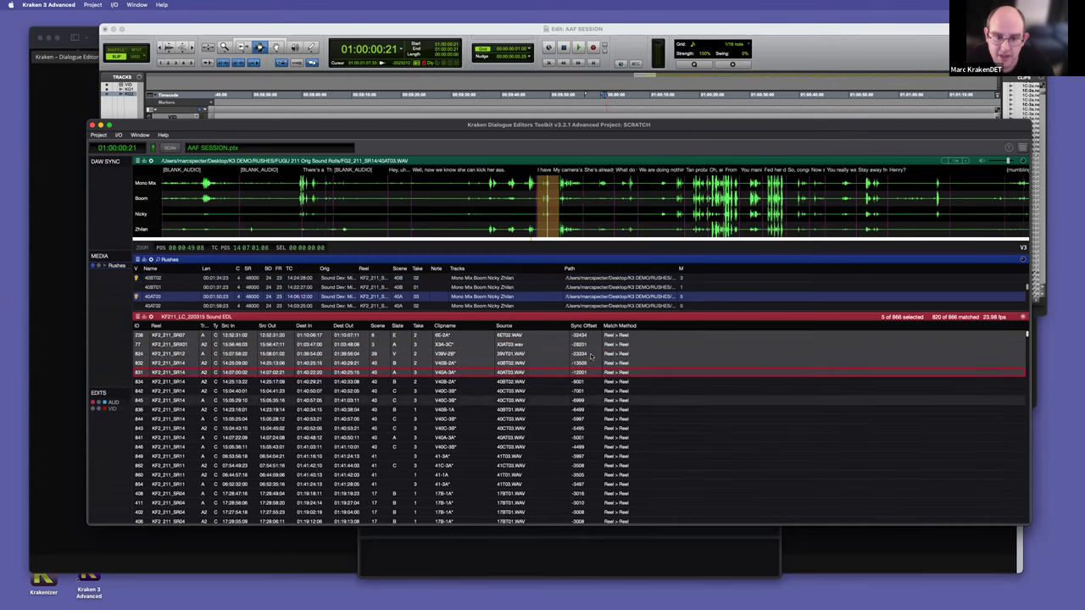
pyautogui.rightClick(515, 195)
pyautogui.moveTo(546, 230)
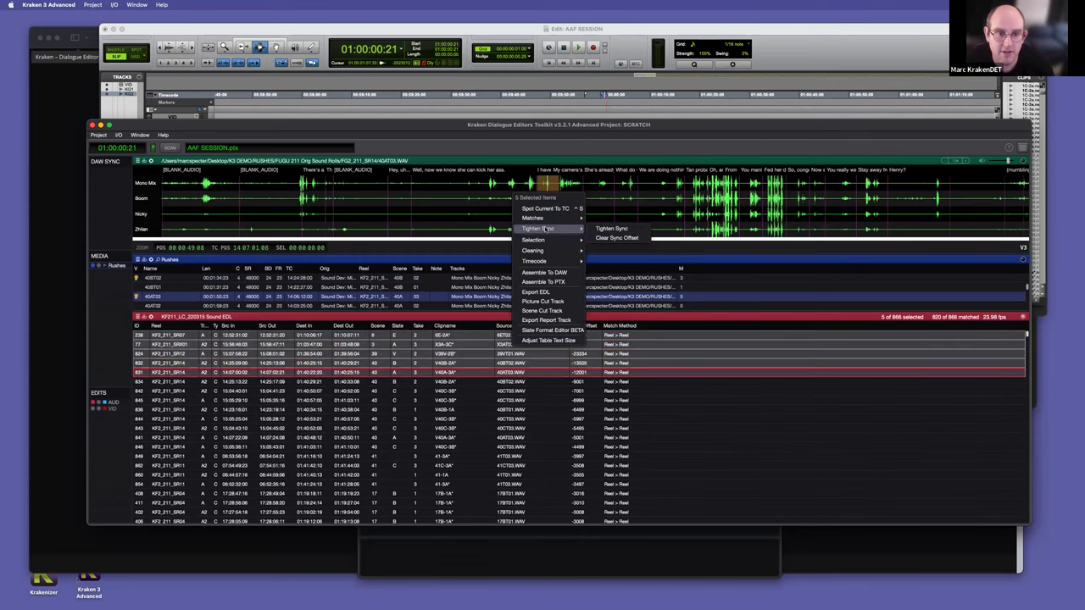
pyautogui.click(616, 238)
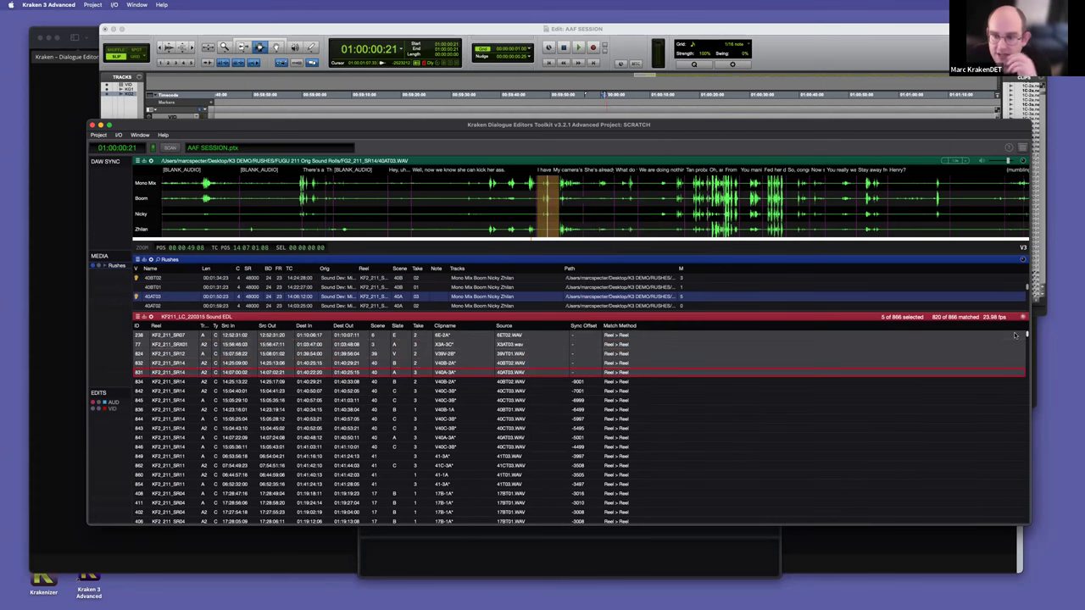
# Step: Clear the sync offsets of the events at the end of the EDL, from V40B-3A* with offset 10066 to the last one
pyautogui.moveTo(1028, 372); pyautogui.dragTo(1039, 413)
pyautogui.scroll(-3, 605, 382)
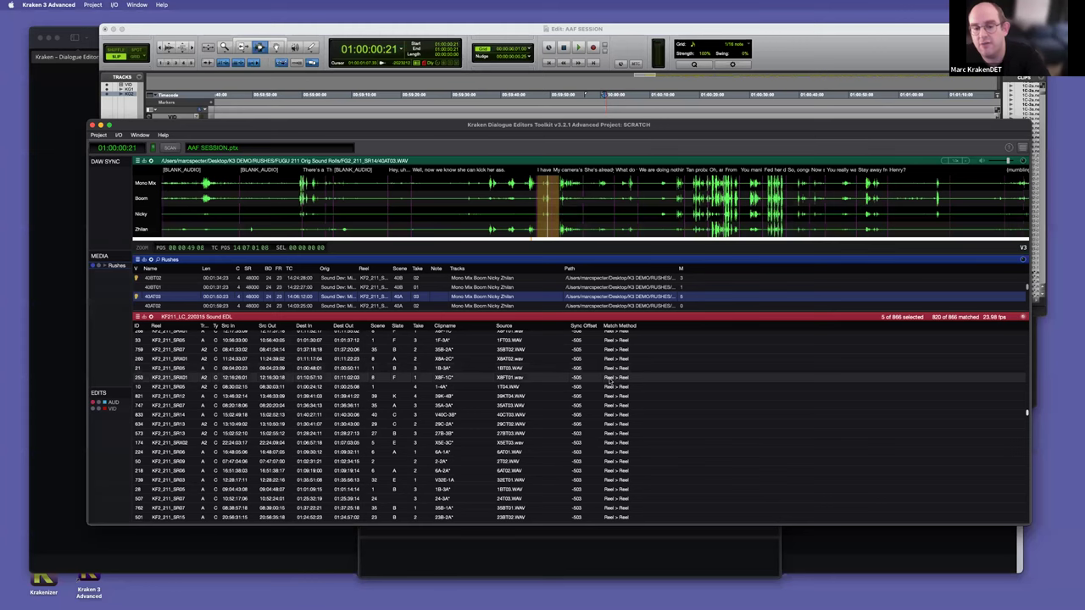
pyautogui.scroll(-2, 605, 382)
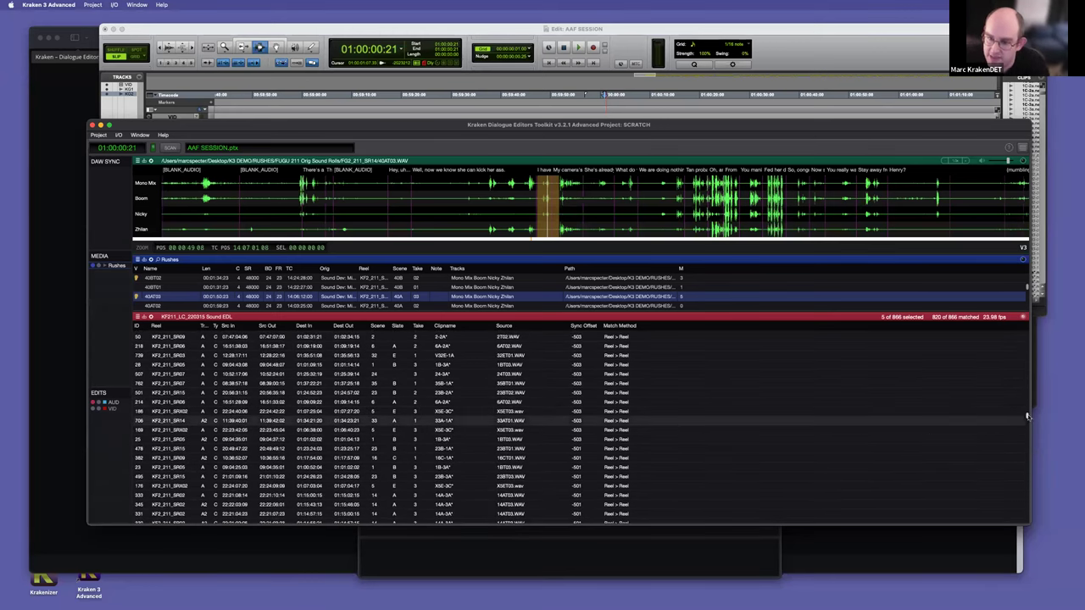
pyautogui.moveTo(1026, 415); pyautogui.dragTo(1026, 524)
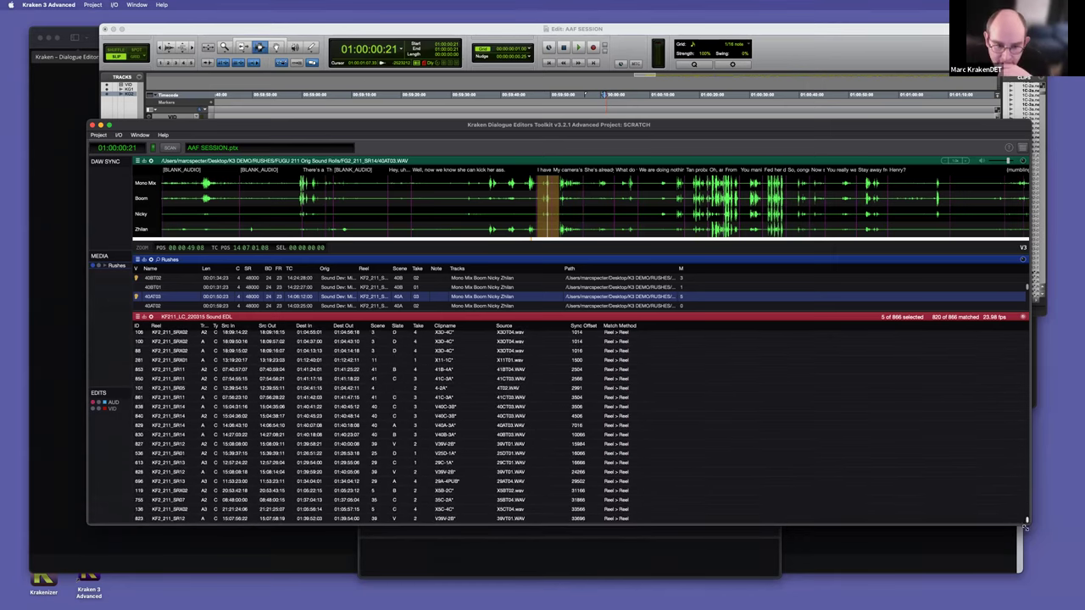
pyautogui.click(576, 435)
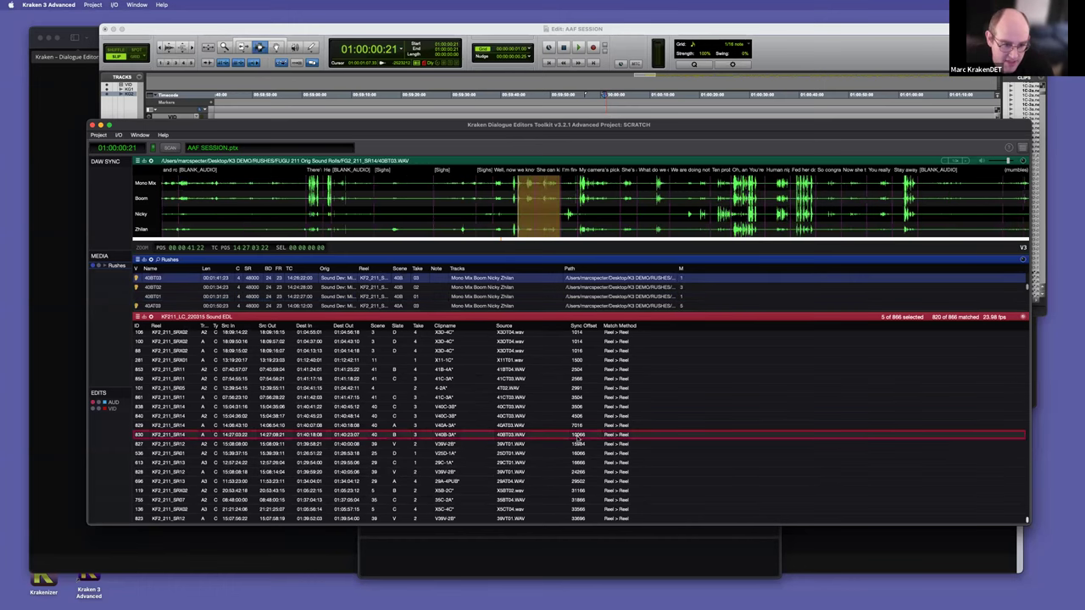
pyautogui.moveTo(581, 522); pyautogui.dragTo(579, 435)
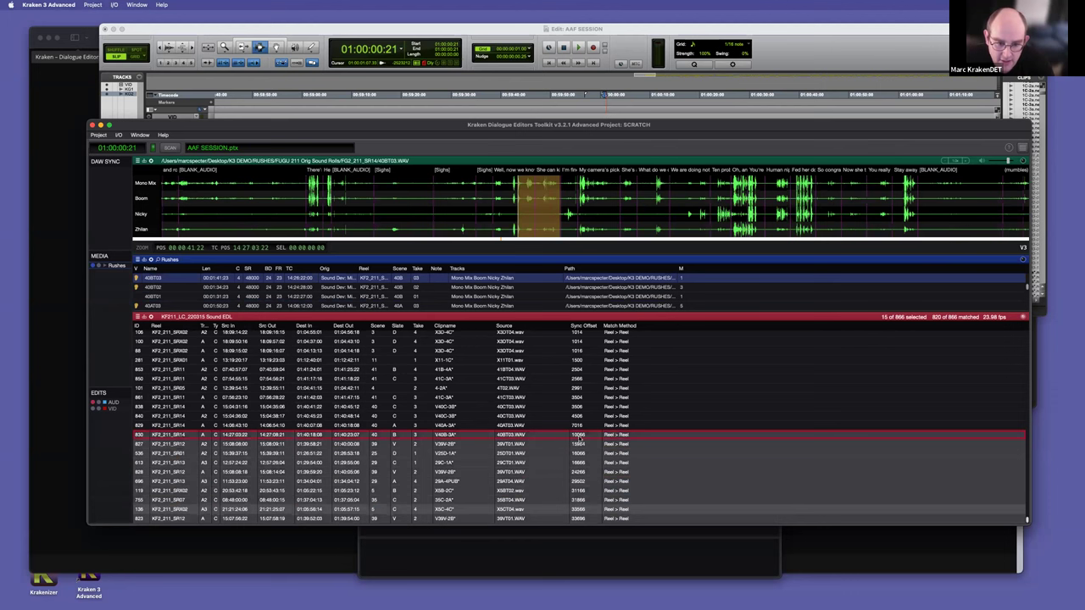
pyautogui.rightClick(580, 437)
pyautogui.moveTo(532, 322)
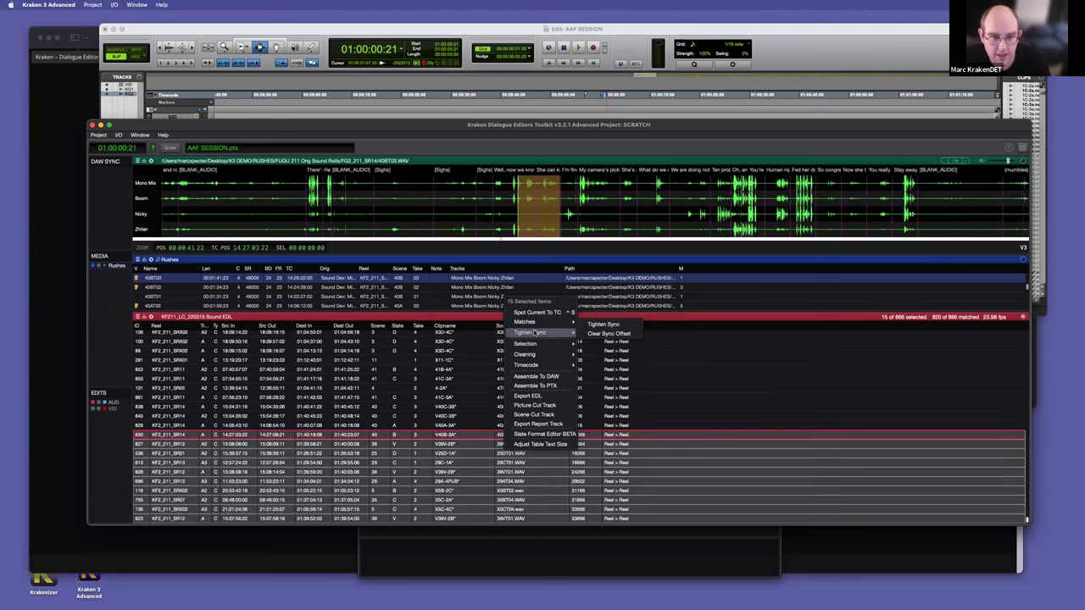
pyautogui.click(606, 336)
# Step: Return to the first event, deselect all events and open Assemble To PTX for the whole Sound EDL
pyautogui.scroll(10, 571, 400)
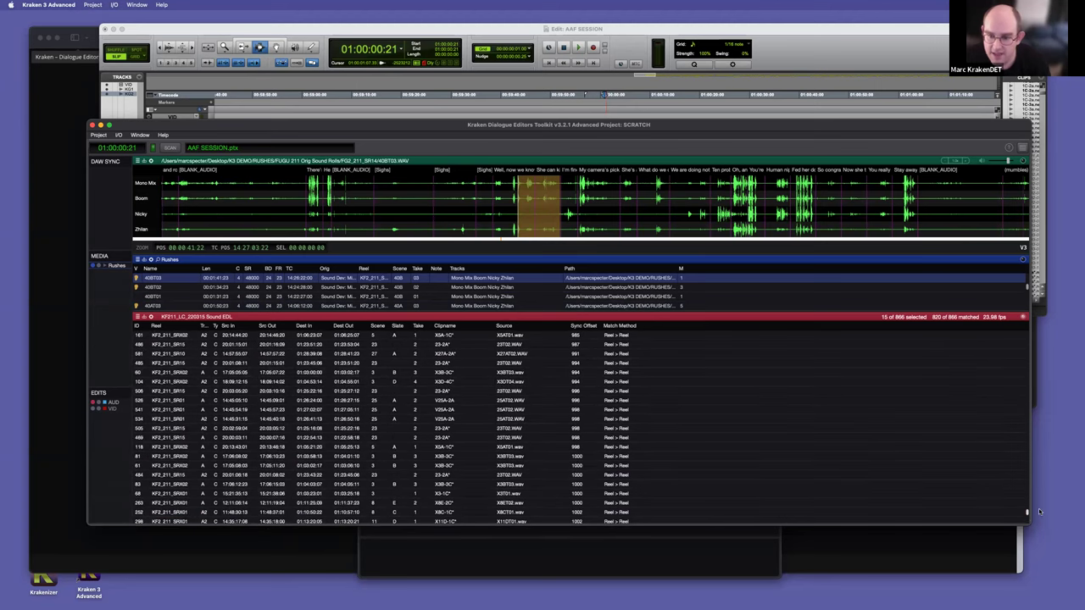
pyautogui.moveTo(1027, 514); pyautogui.dragTo(1027, 334)
pyautogui.press('Escape')
pyautogui.rightClick(553, 428)
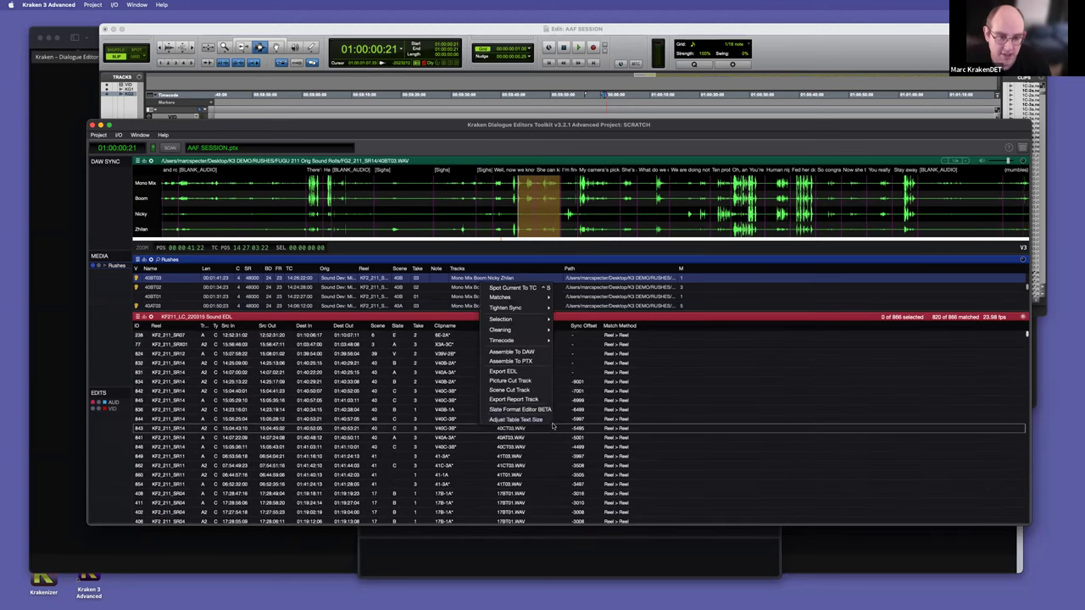
pyautogui.click(522, 362)
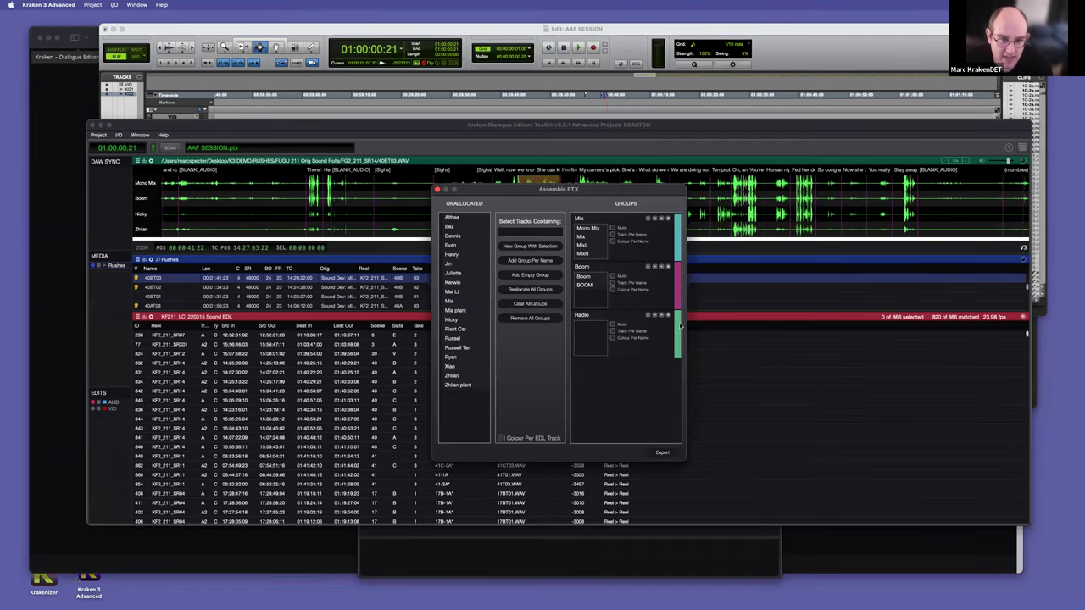
# Step: Remove the existing track groups, create a new group from the tracks containing "mix" and colour it red
pyautogui.click(668, 219)
pyautogui.click(528, 229)
pyautogui.write('mix')
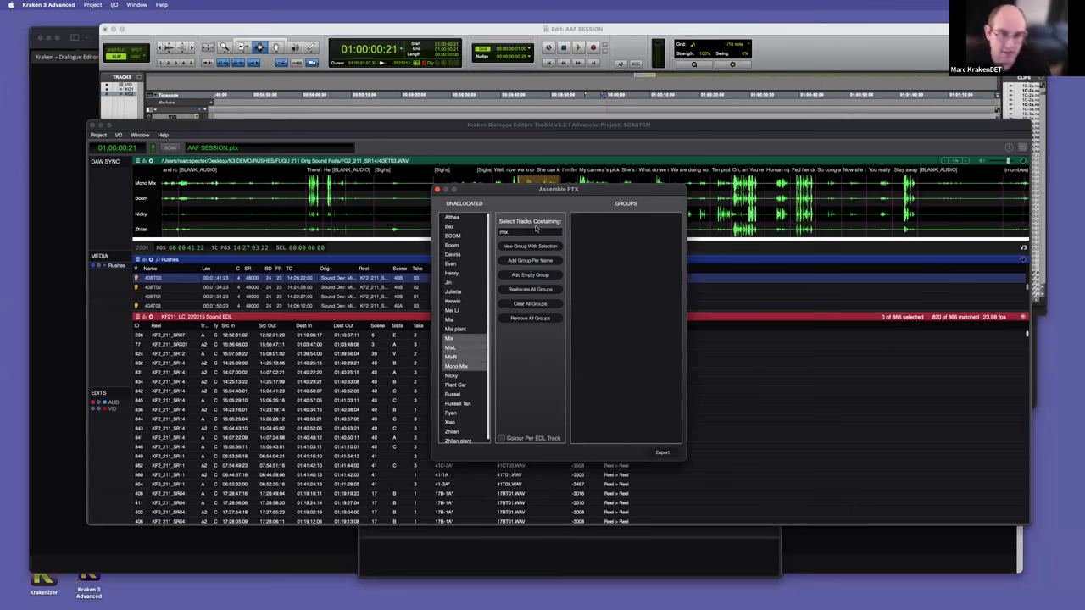
pyautogui.click(537, 248)
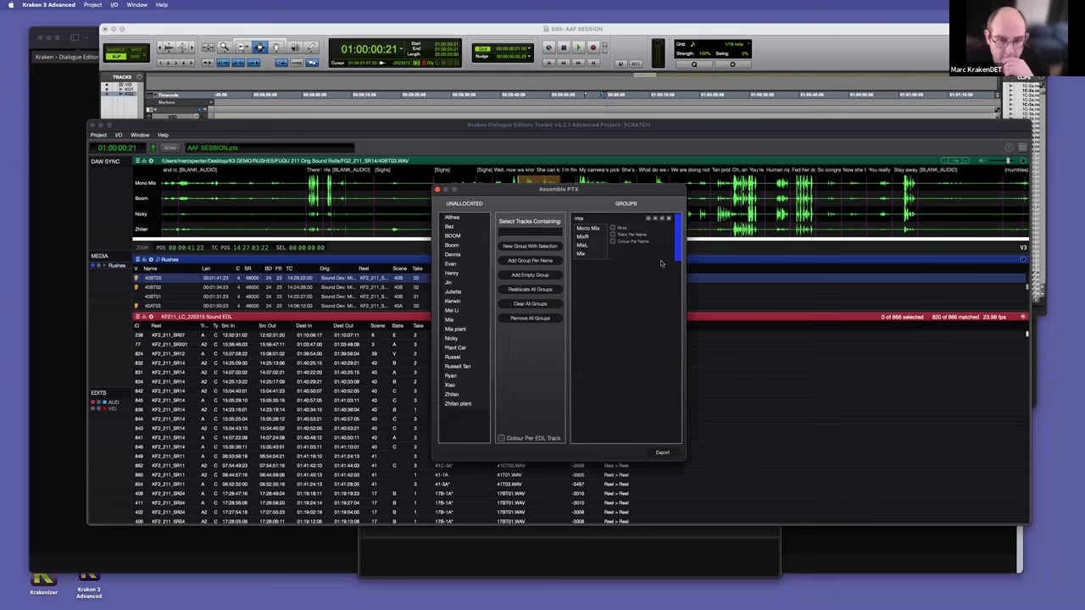
pyautogui.click(677, 238)
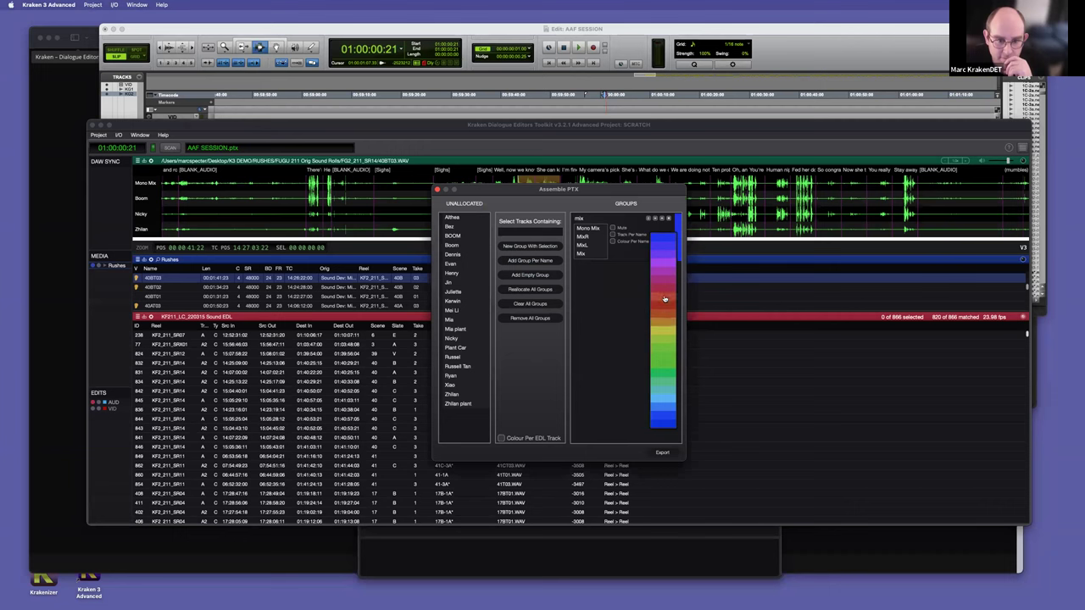
pyautogui.click(664, 299)
# Step: Export the assembled session into a new folder named SYNCED inside EXPORT PTX
pyautogui.click(663, 454)
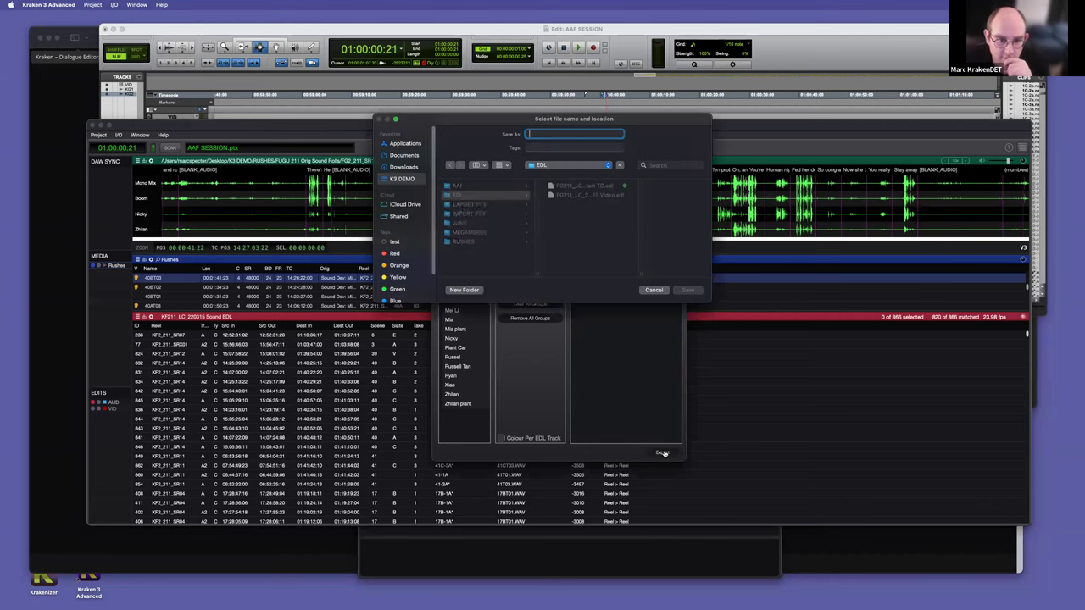
pyautogui.click(468, 205)
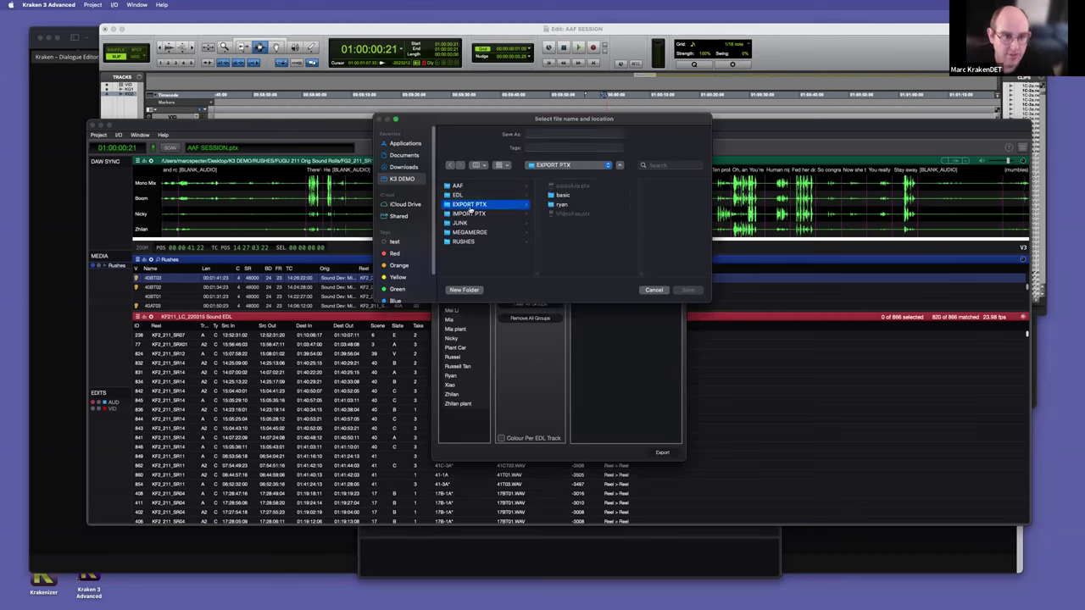
pyautogui.click(464, 290)
pyautogui.write('SYNCED')
pyautogui.press('Return')
pyautogui.click(542, 135)
pyautogui.write('sn')
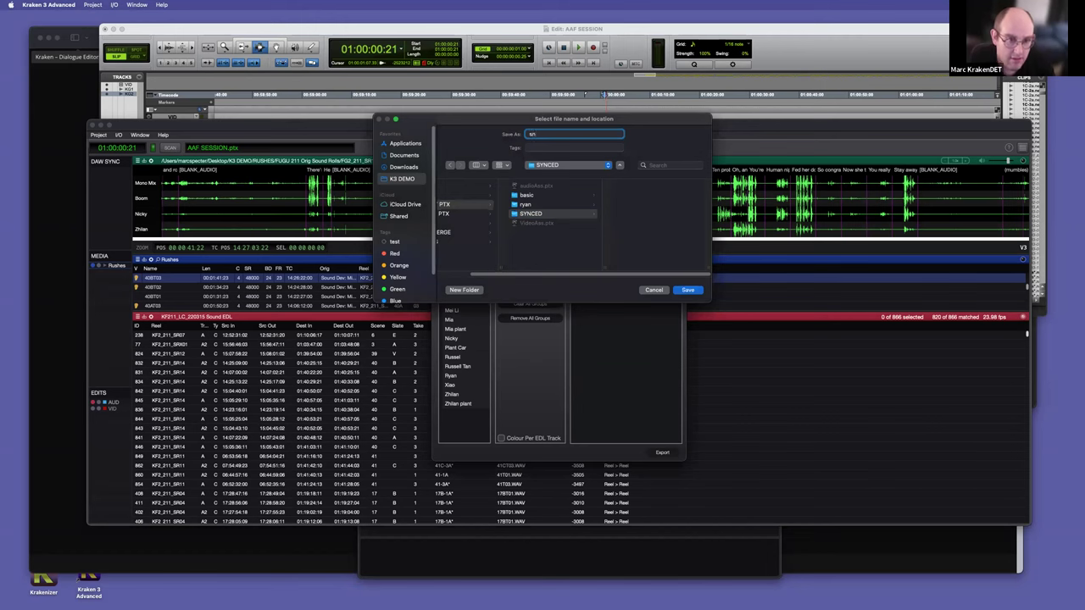
pyautogui.write('nc')
pyautogui.press('Return')
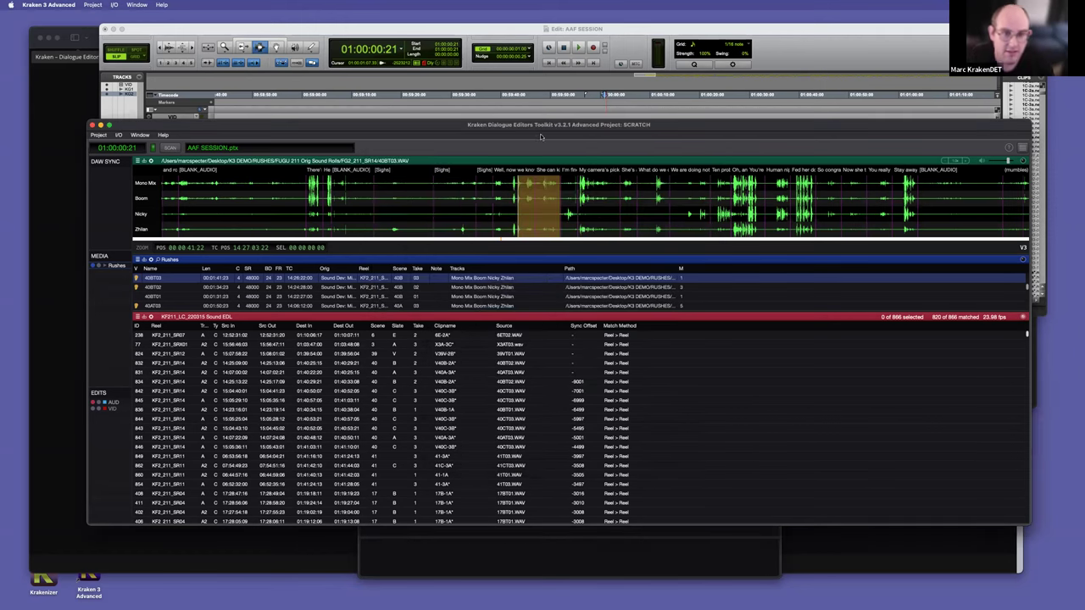
# Step: Switch to Finder and open the SYNCED folder inside EXPORT PTX
pyautogui.press('super+Tab')
pyautogui.press('super+Tab')
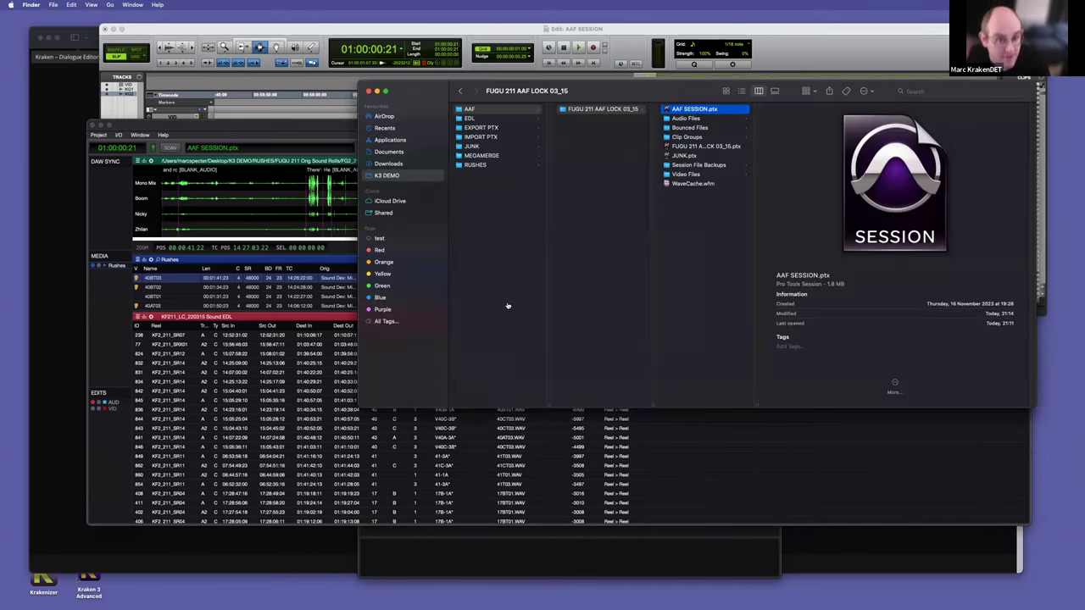
pyautogui.click(479, 136)
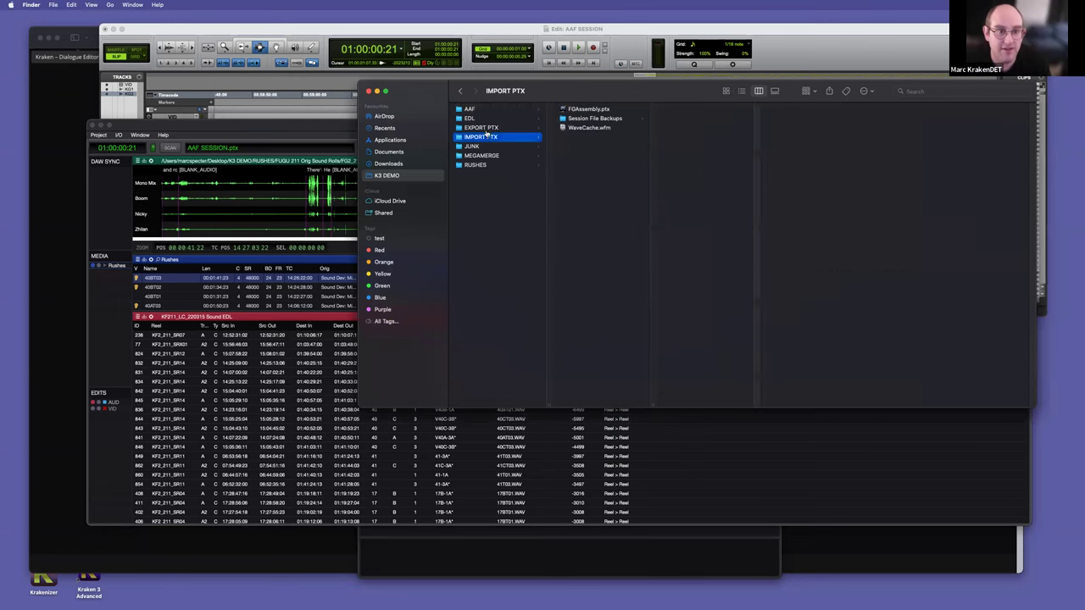
pyautogui.click(481, 127)
pyautogui.click(580, 136)
# Step: Import all tracks of the synced session into the open AAF SESSION in Pro Tools as new tracks
pyautogui.moveTo(684, 111); pyautogui.dragTo(250, 245)
pyautogui.press('super+Tab')
pyautogui.press('super+Tab')
pyautogui.press('super+Tab')
pyautogui.press('super+Tab')
pyautogui.moveTo(421, 288); pyautogui.dragTo(263, 239)
pyautogui.keyDown('alt'); pyautogui.click(426, 312); pyautogui.keyUp('alt')
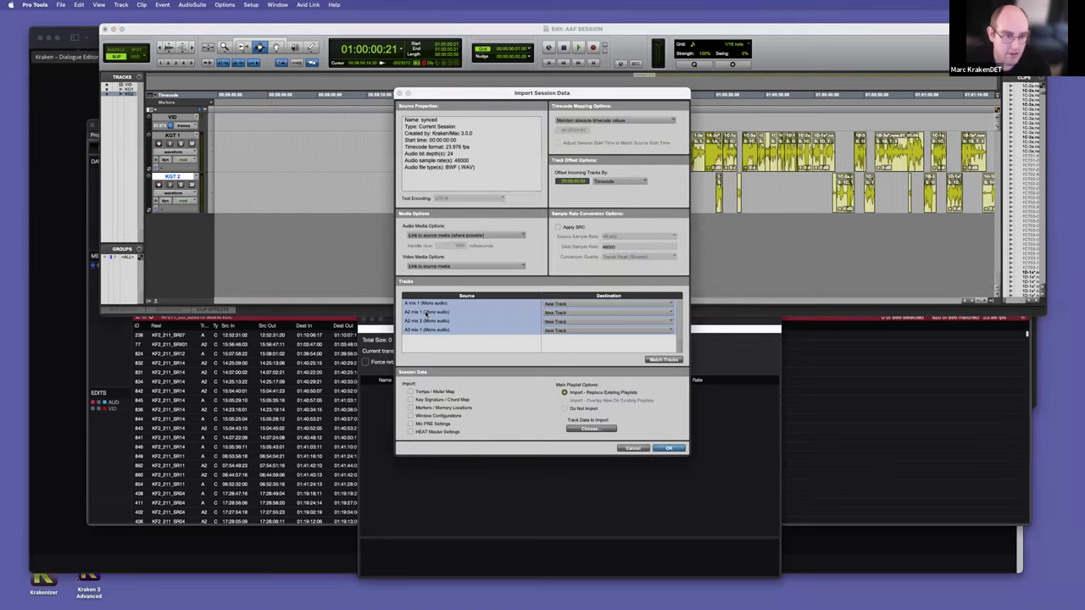
pyautogui.press('Return')
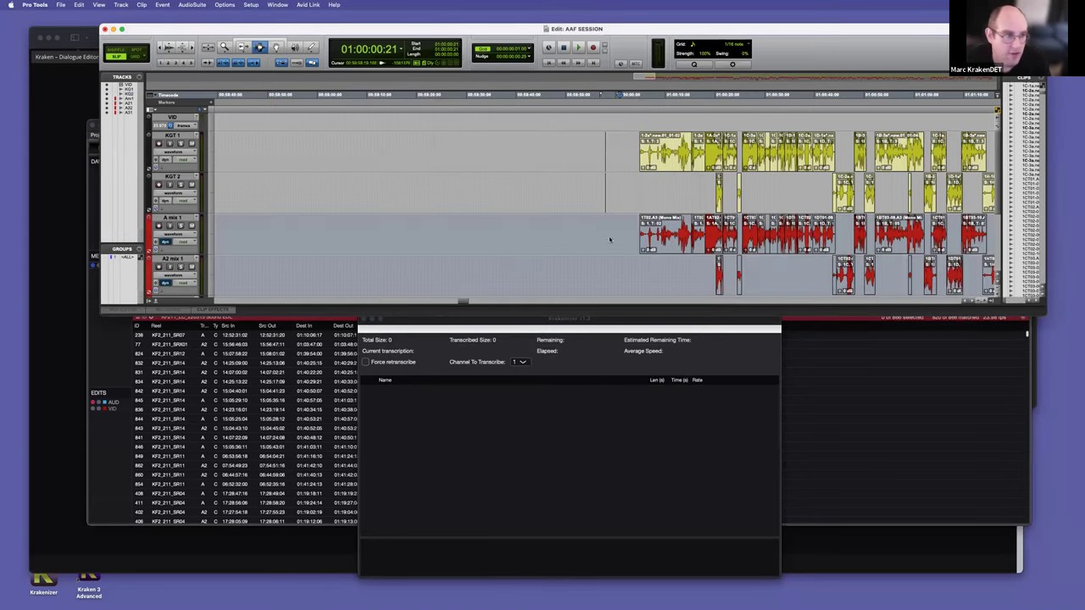
# Step: Compare the KGT 1 and A mix 1 waveforms up close around 01:00:13 to check their sync
pyautogui.click(686, 194)
pyautogui.press('t')
pyautogui.press('t')
pyautogui.press('t')
pyautogui.press('t')
pyautogui.press('t')
pyautogui.press('t')
pyautogui.press('t')
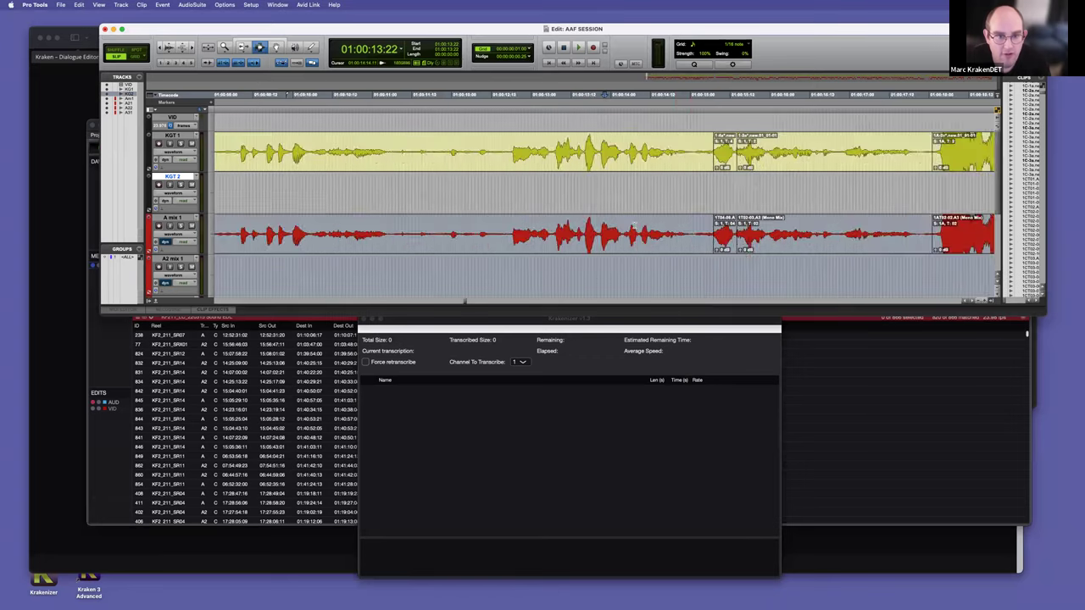
pyautogui.click(462, 193)
pyautogui.press('t')
pyautogui.press('t')
# Step: Close the Krakenizer window that covers the EDL list
pyautogui.press('super+bracketleft')
pyautogui.press('super+bracketleft')
pyautogui.press('super+bracketleft')
pyautogui.press('super+bracketleft')
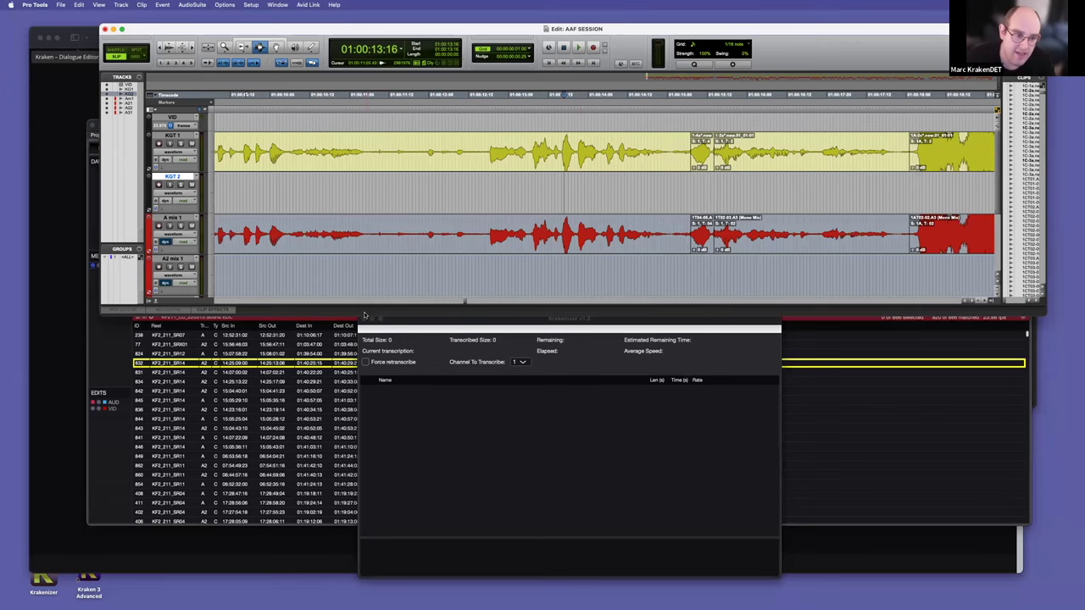
pyautogui.click(363, 319)
# Step: Examine the transient at 01:00:22:07 on KGT 1 and A mix 1 for any remaining sync offset
pyautogui.hscroll(10, 737, 194)
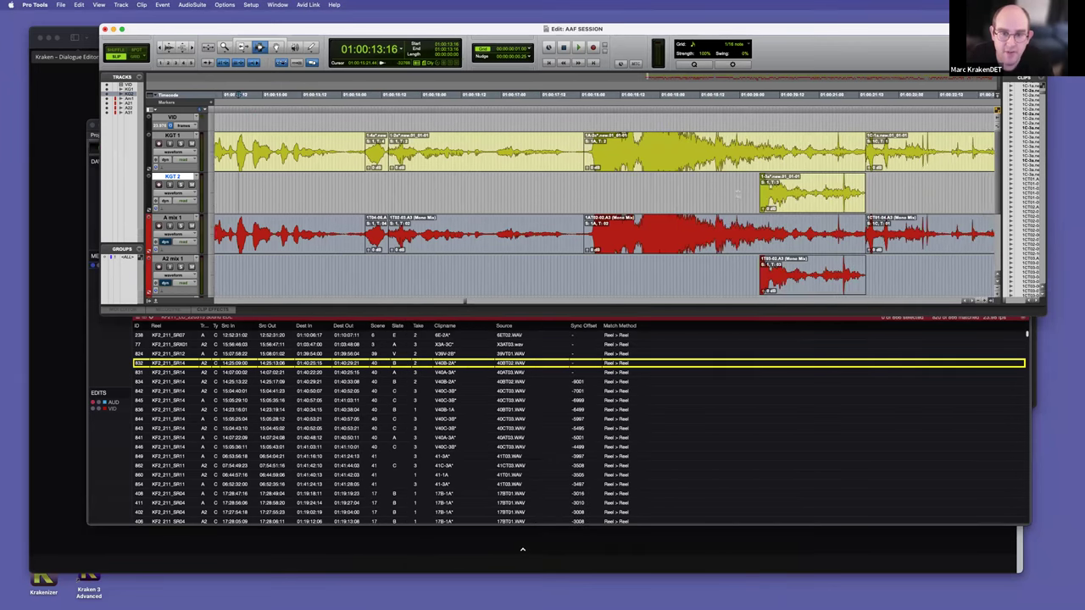
pyautogui.click(680, 189)
pyautogui.press('super+bracketright')
pyautogui.press('super+bracketright')
pyautogui.press('super+bracketright')
pyautogui.press('super+bracketright')
pyautogui.press('super+bracketright')
pyautogui.press('super+bracketright')
pyautogui.press('super+bracketright')
pyautogui.press('super+bracketright')
pyautogui.press('super+bracketright')
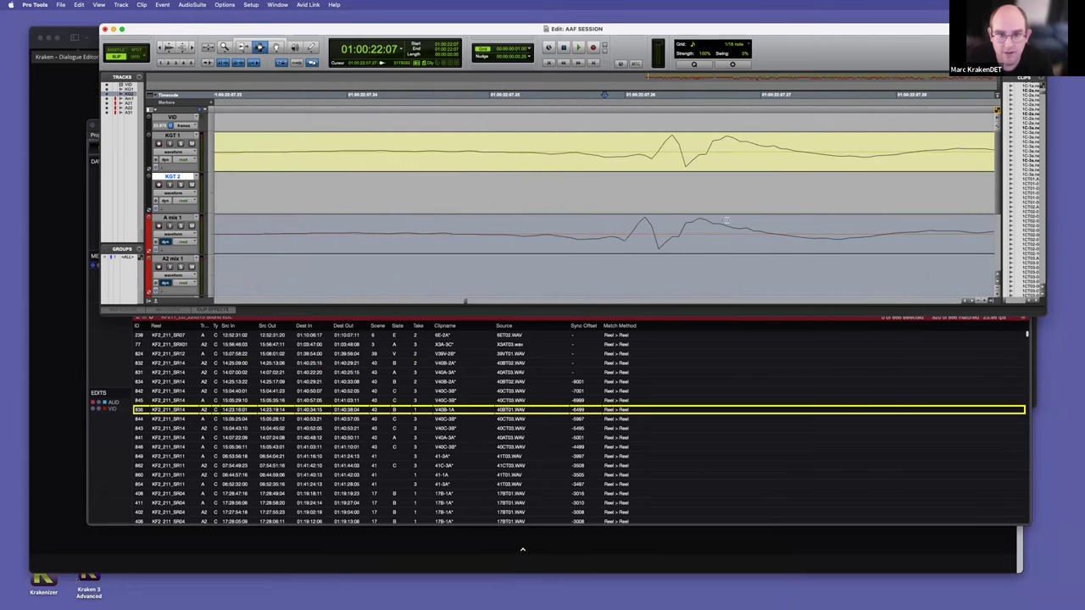
pyautogui.moveTo(646, 224); pyautogui.dragTo(667, 146)
pyautogui.click(671, 145)
pyautogui.press('super+bracketleft')
pyautogui.press('super+bracketleft')
pyautogui.press('super+bracketleft')
pyautogui.press('super+bracketleft')
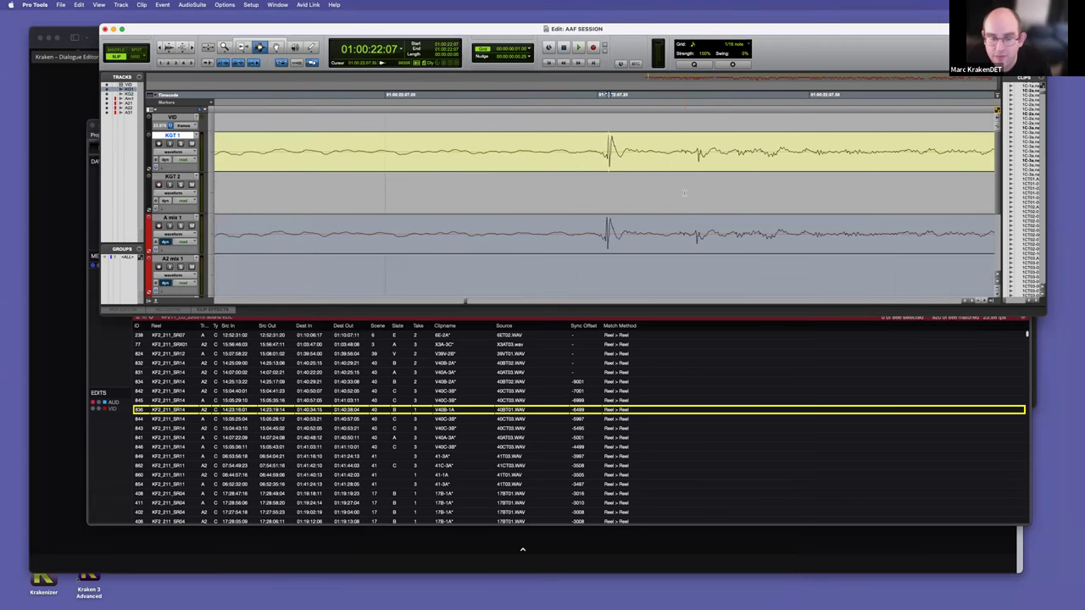
pyautogui.press('super+bracketleft')
pyautogui.press('super+bracketleft')
pyautogui.press('super+bracketleft')
pyautogui.press('super+bracketleft')
pyautogui.press('super+bracketleft')
# Step: Compare the KGT 1 and A mix 1 waveforms in close detail around 01:00:31:02
pyautogui.hscroll(3, 645, 195)
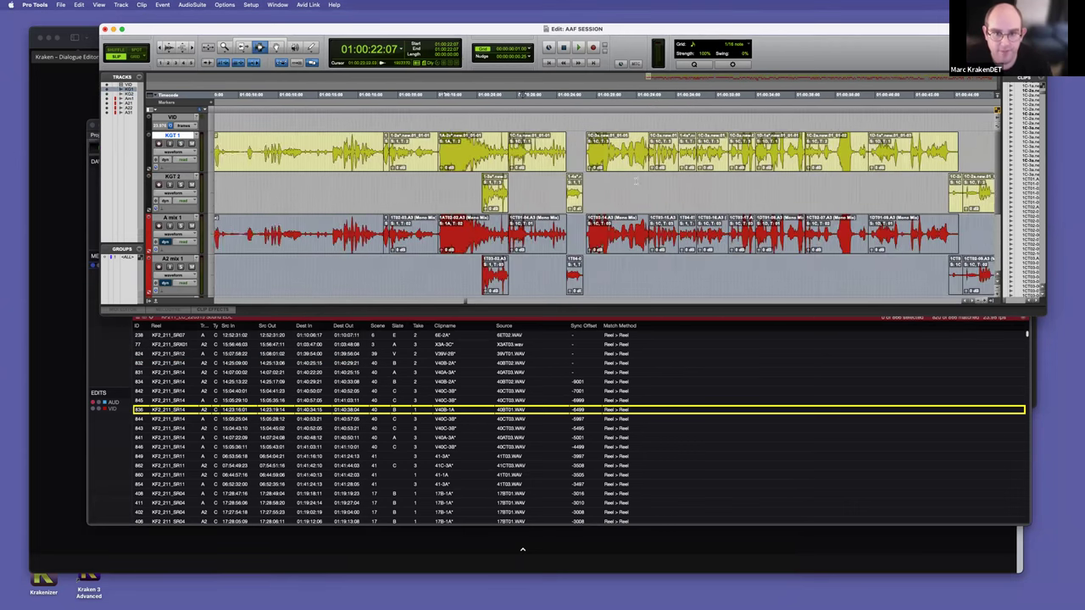
pyautogui.click(645, 208)
pyautogui.press('super+bracketright')
pyautogui.press('super+bracketright')
pyautogui.press('super+bracketright')
pyautogui.press('super+bracketright')
pyautogui.press('super+bracketright')
pyautogui.press('super+bracketright')
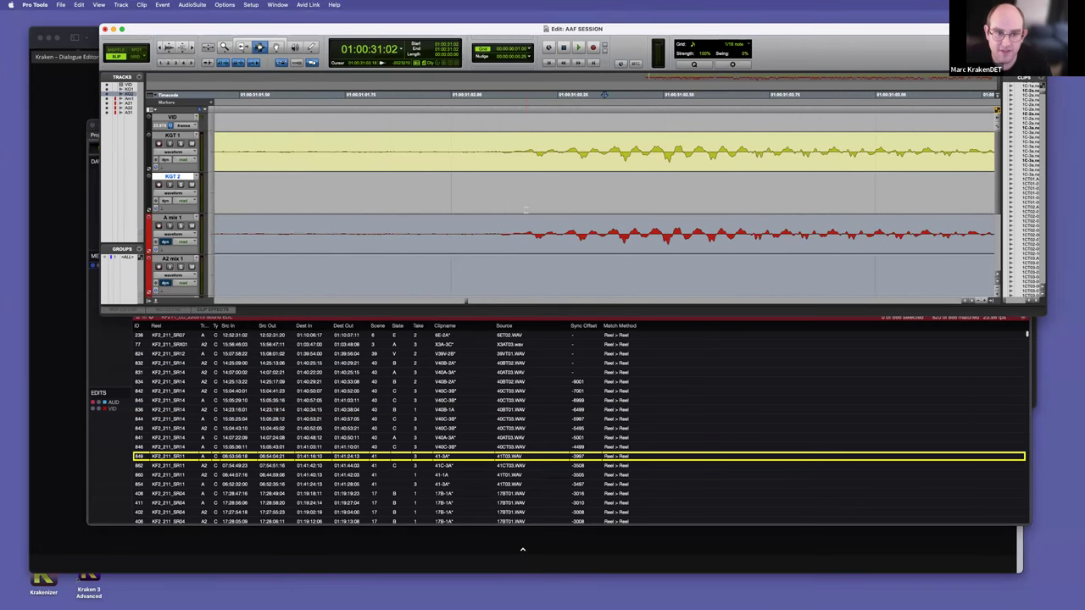
pyautogui.press('super+bracketleft')
pyautogui.press('super+bracketleft')
pyautogui.press('super+bracketleft')
pyautogui.press('super+bracketleft')
pyautogui.press('super+bracketleft')
pyautogui.press('super+bracketleft')
pyautogui.press('super+bracketleft')
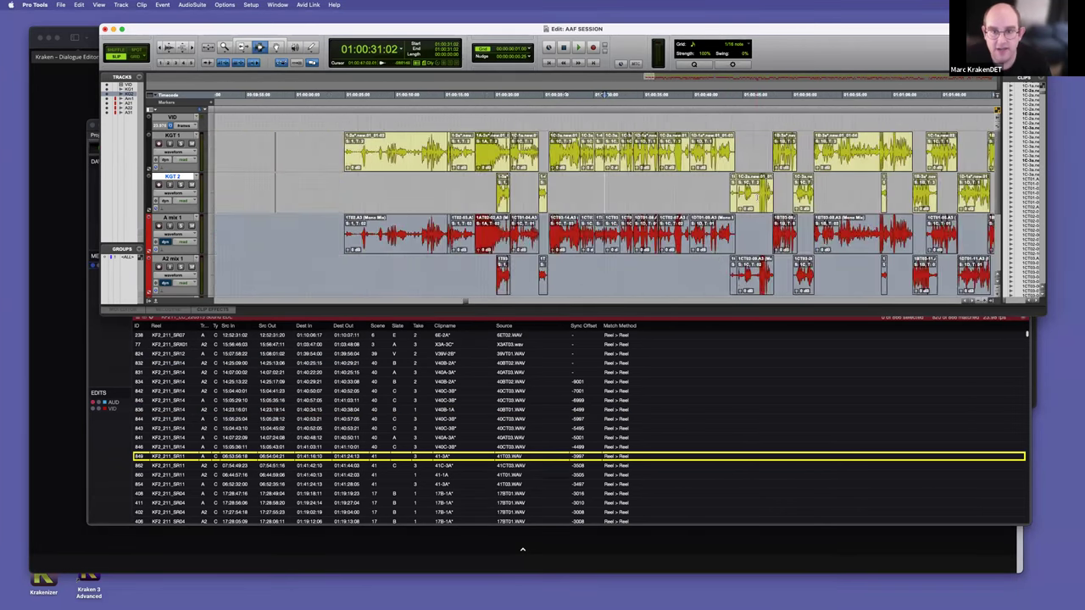
# Step: Check the alignment of KGT 2 against A2 mix 1 around 01:01:07:12
pyautogui.click(698, 204)
pyautogui.press('super+bracketright')
pyautogui.press('super+bracketright')
pyautogui.press('super+bracketright')
pyautogui.press('super+bracketright')
pyautogui.press('super+bracketright')
pyautogui.press('super+bracketright')
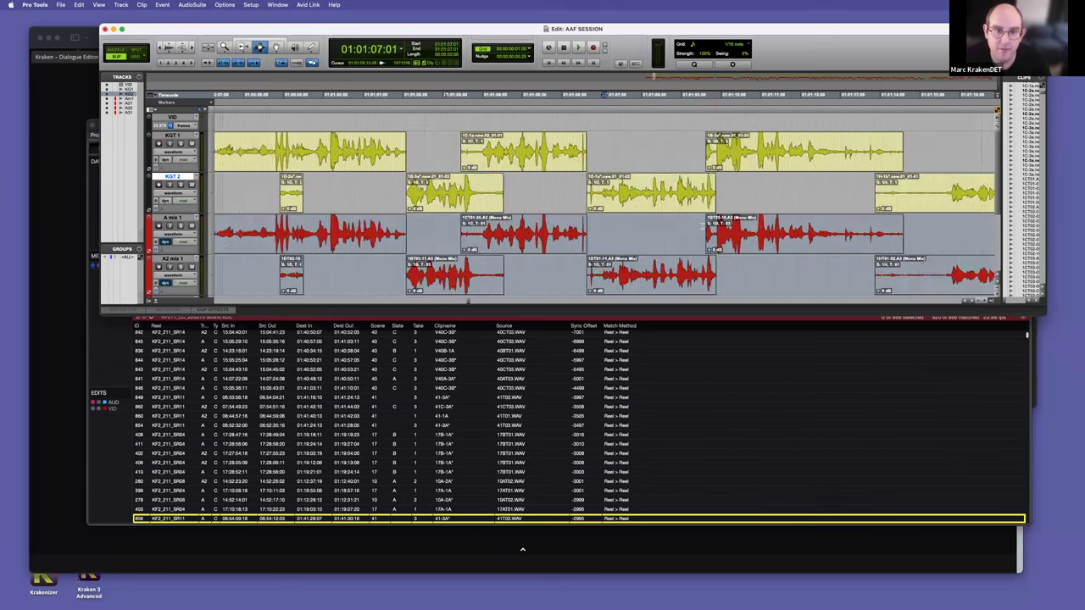
pyautogui.hscroll(2, 711, 248)
pyautogui.click(750, 227)
pyautogui.press('super+bracketright')
pyautogui.press('super+bracketright')
pyautogui.press('super+bracketright')
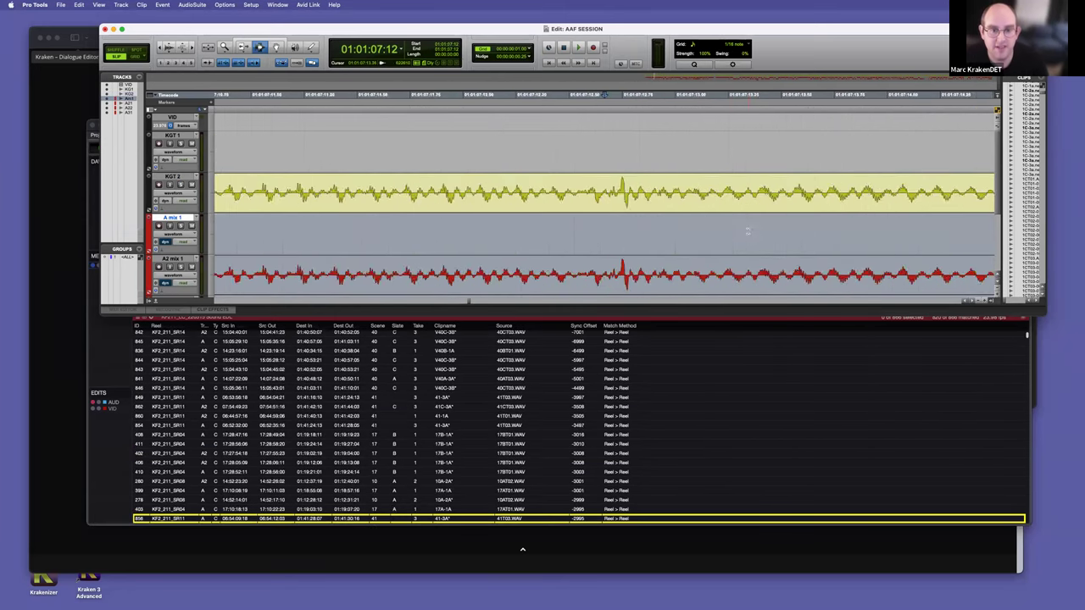
pyautogui.press('super+bracketleft')
pyautogui.press('super+bracketleft')
pyautogui.press('super+bracketleft')
pyautogui.press('super+bracketleft')
pyautogui.press('super+bracketleft')
pyautogui.press('super+bracketleft')
pyautogui.press('super+bracketleft')
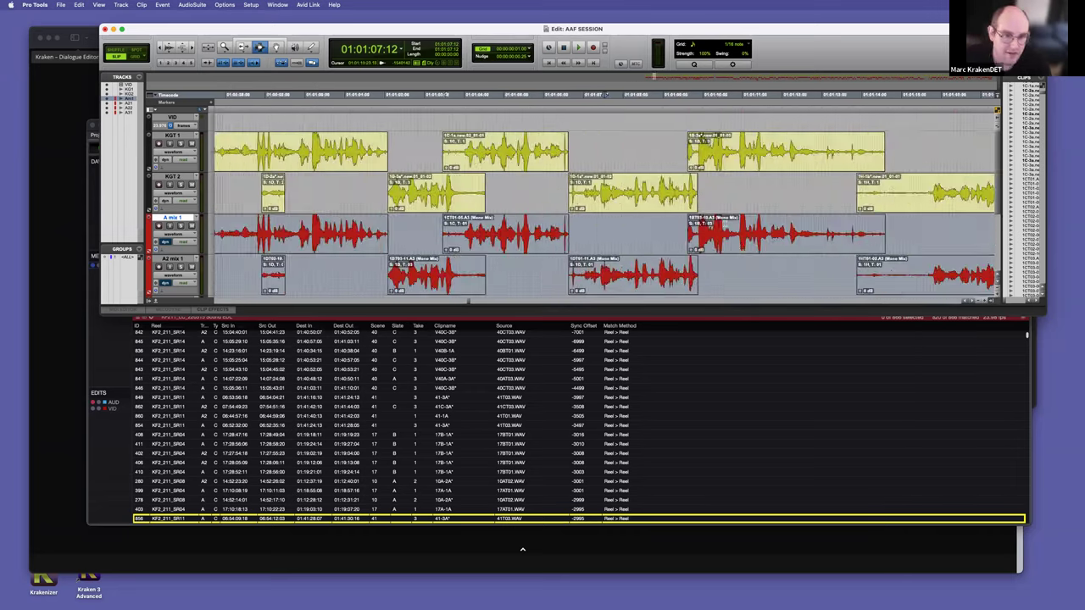
# Step: Select matching stretches of KGT 1 and A mix 1 around 01:01:27:14 to compare their alignment
pyautogui.click(725, 189)
pyautogui.press('super+bracketright')
pyautogui.press('super+bracketright')
pyautogui.press('super+bracketright')
pyautogui.press('super+bracketright')
pyautogui.press('super+bracketright')
pyautogui.press('super+bracketright')
pyautogui.press('super+bracketright')
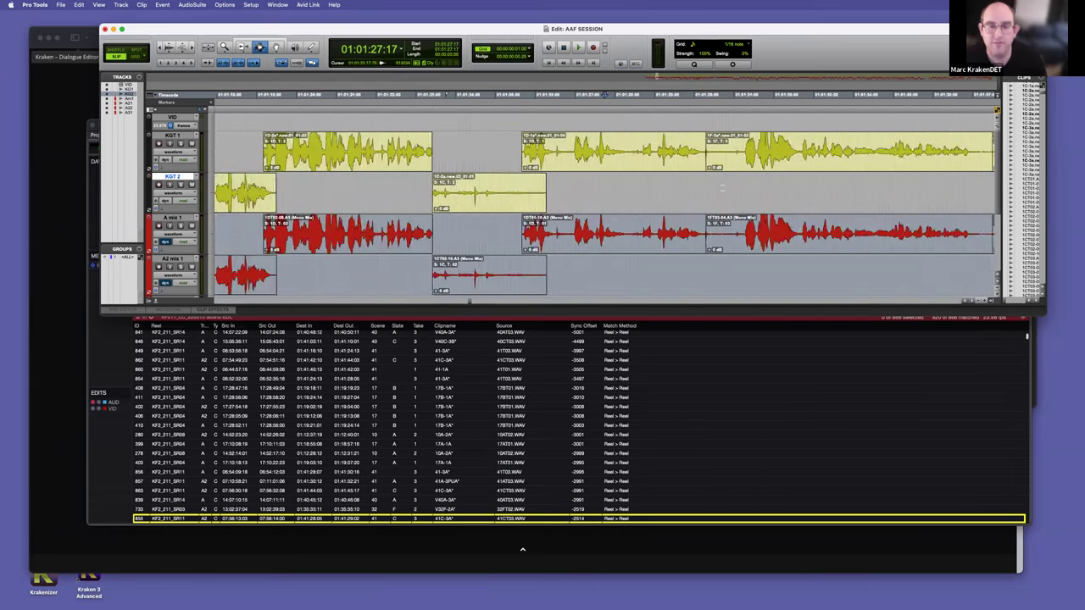
pyautogui.moveTo(415, 151); pyautogui.dragTo(605, 250)
pyautogui.press('super+bracketleft')
pyautogui.press('super+bracketleft')
pyautogui.press('super+bracketleft')
pyautogui.press('super+bracketleft')
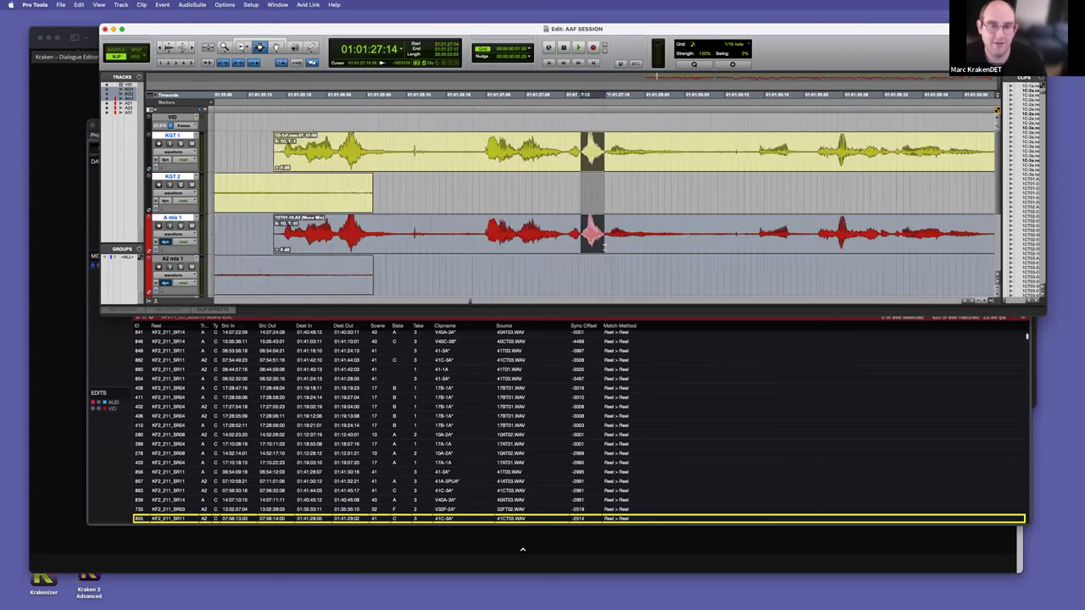
# Step: Examine the matching speech waveforms on KGT 1 and A mix 1 around 01:01:31:18
pyautogui.hscroll(5, 618, 216)
pyautogui.click(619, 196)
pyautogui.press('super+bracketright')
pyautogui.press('super+bracketright')
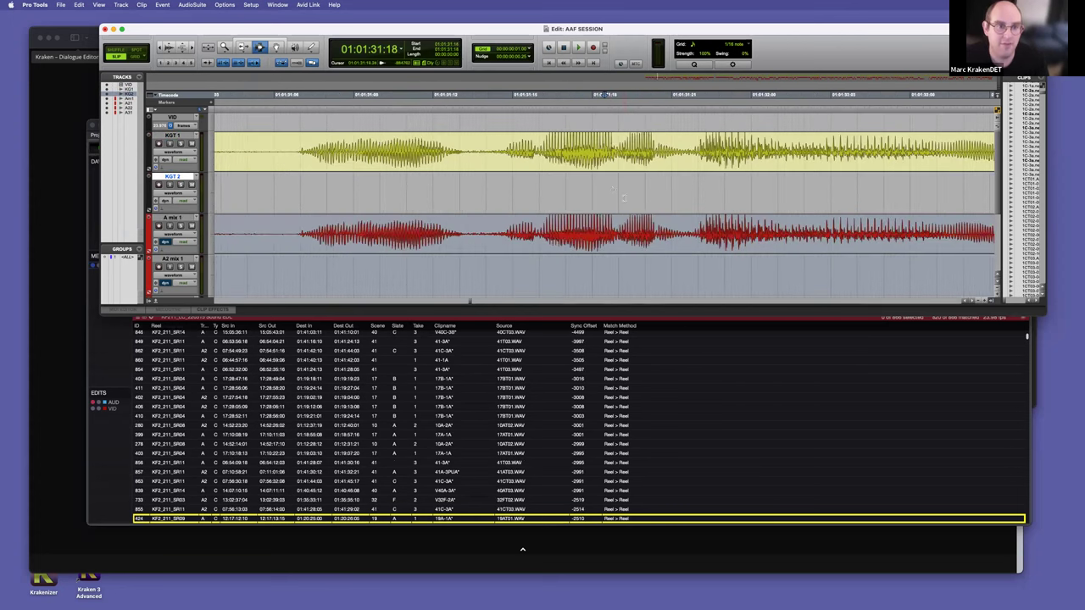
pyautogui.moveTo(500, 227); pyautogui.dragTo(682, 144)
pyautogui.click(653, 183)
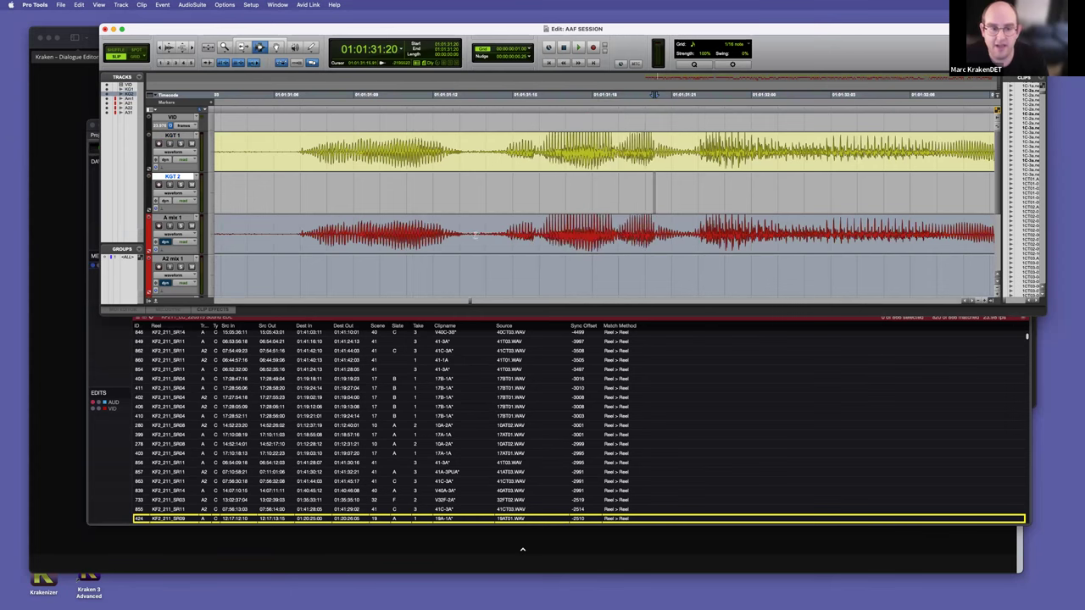
pyautogui.moveTo(543, 234); pyautogui.dragTo(452, 234)
pyautogui.moveTo(600, 230); pyautogui.dragTo(522, 231)
pyautogui.moveTo(444, 151); pyautogui.dragTo(715, 144)
# Step: Spot-check the guide and mix tracks further along the timeline, up to about 01:04:05
pyautogui.click(583, 189)
pyautogui.press('t')
pyautogui.press('t')
pyautogui.press('t')
pyautogui.scroll(4, 600, 190)
pyautogui.click(711, 239)
pyautogui.moveTo(760, 237); pyautogui.dragTo(830, 122)
pyautogui.press('r')
pyautogui.press('r')
pyautogui.press('r')
pyautogui.press('r')
pyautogui.press('r')
pyautogui.scroll(-8, 816, 180)
pyautogui.scroll(-4, 734, 172)
pyautogui.scroll(8, 736, 168)
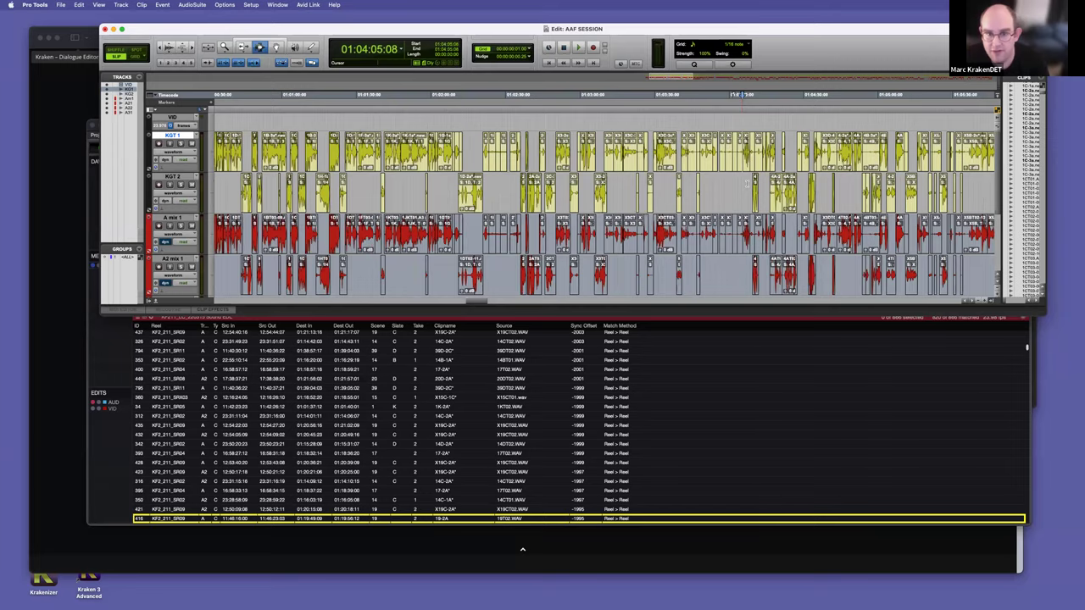
# Step: Compare the transients on KGT 1 and A mix 1 around 01:04:06:13
pyautogui.click(793, 191)
pyautogui.press('t')
pyautogui.press('t')
pyautogui.press('t')
pyautogui.press('t')
pyautogui.press('t')
pyautogui.press('t')
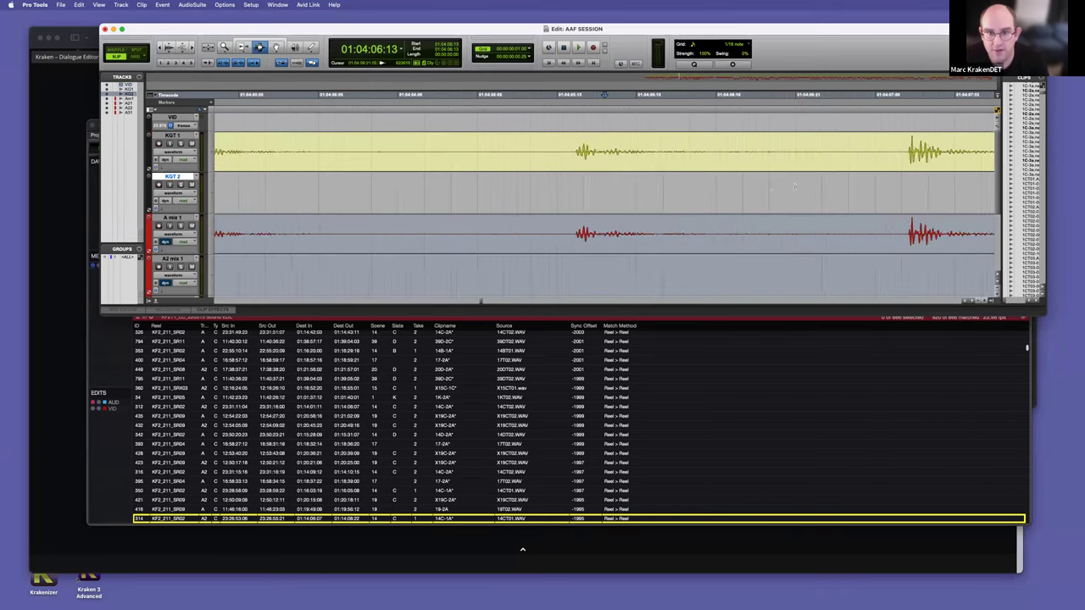
pyautogui.press('r')
pyautogui.scroll(-8, 429, 193)
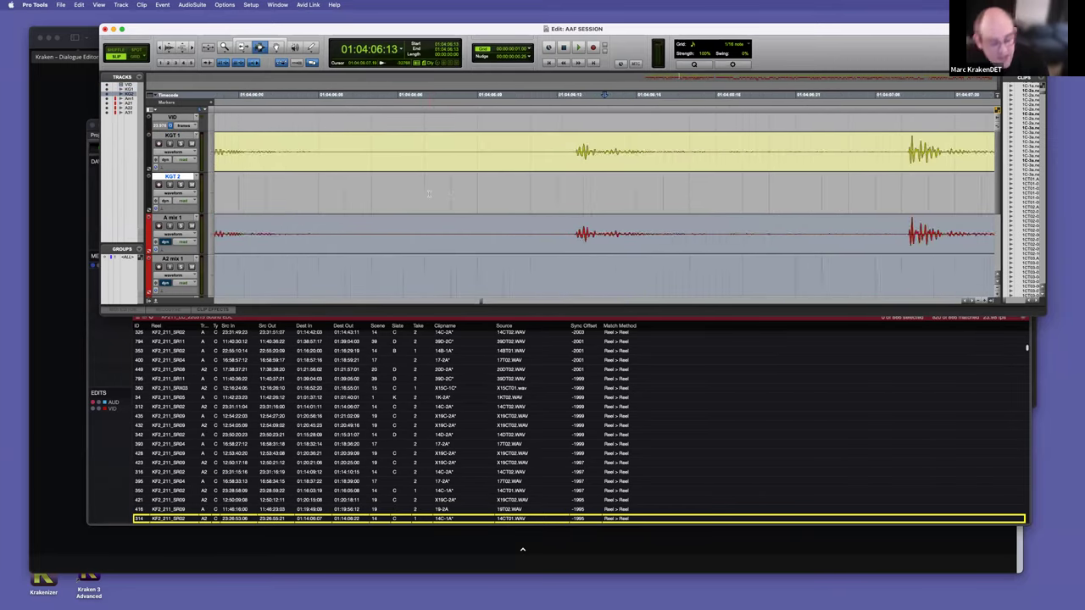
# Step: Switch to Kraken, go to the 39D-2C* event with sync offset -1999 and enlarge the Rushes list
pyautogui.click(431, 379)
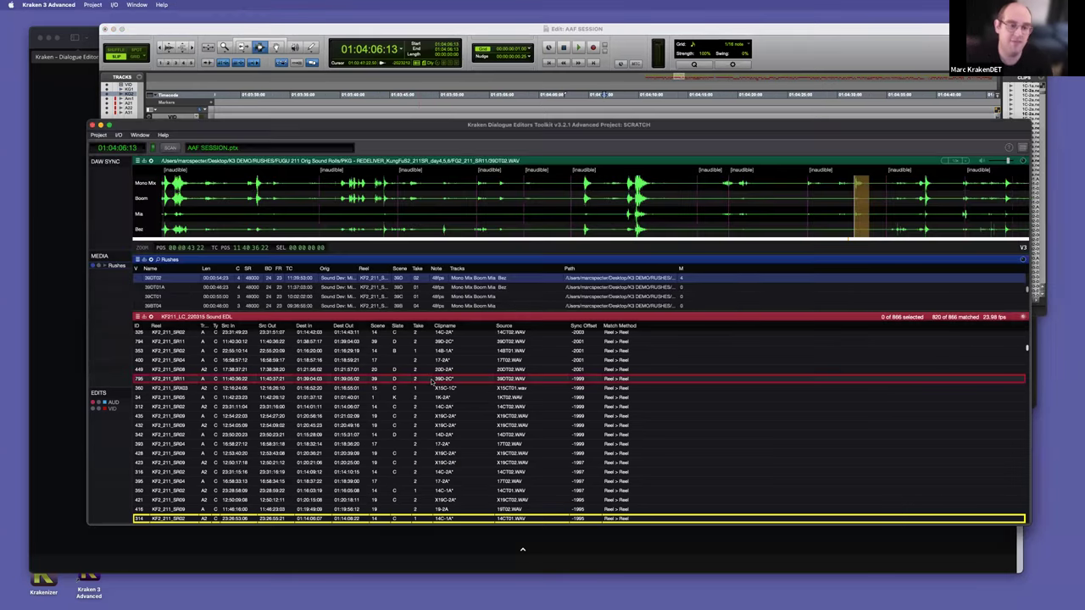
pyautogui.moveTo(471, 256); pyautogui.dragTo(478, 235)
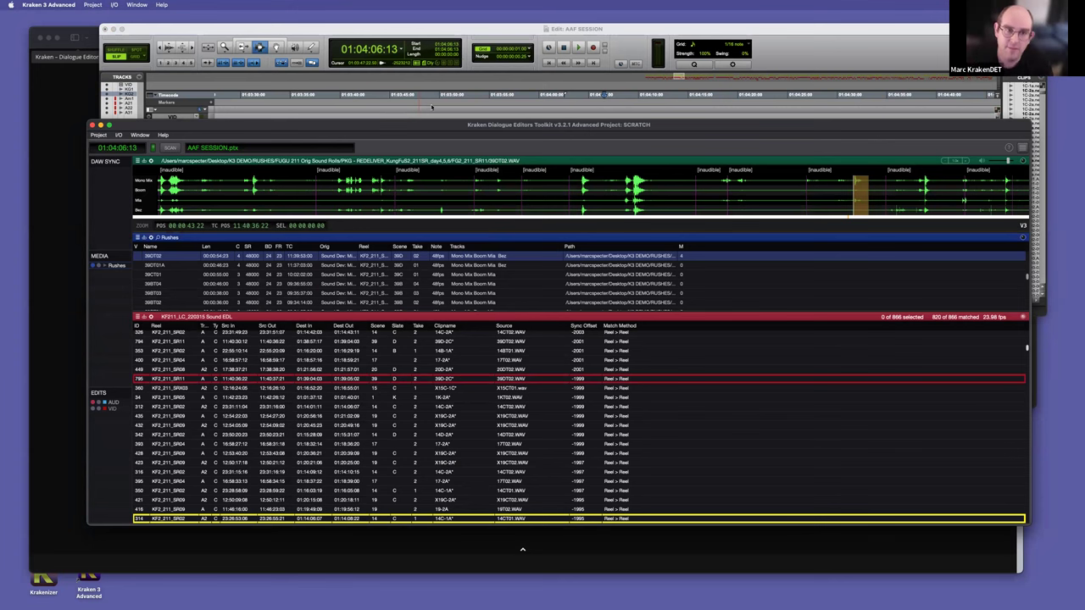
# Step: Return to Pro Tools and compare the run of transients on KGT 1 and A mix 1 around 01:04:07:01
pyautogui.click(473, 30)
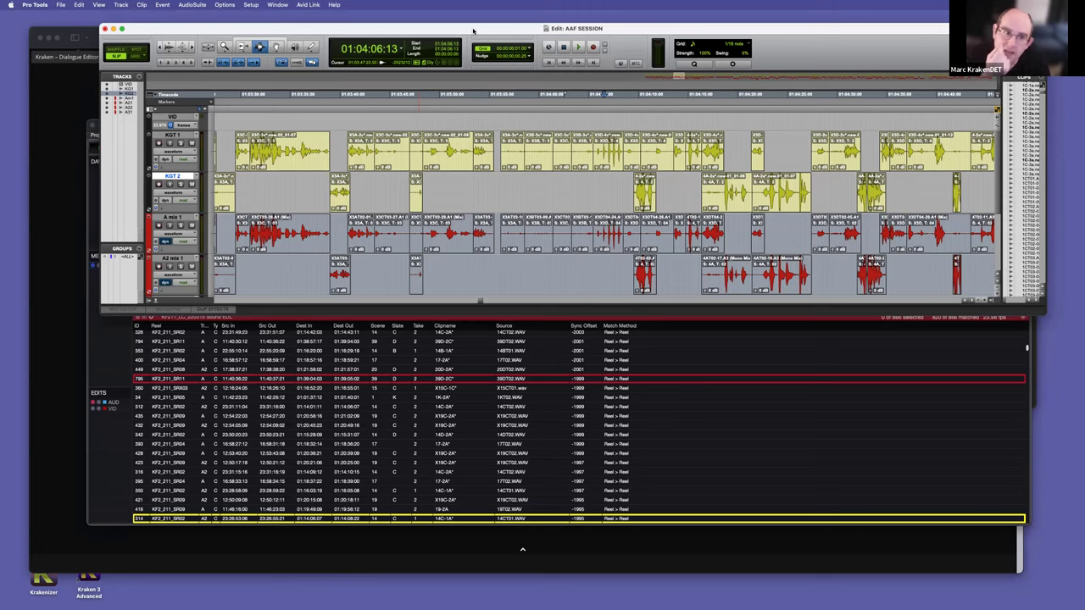
pyautogui.press('t')
pyautogui.press('t')
pyautogui.press('t')
pyautogui.press('t')
pyautogui.press('t')
pyautogui.click(657, 197)
pyautogui.press('t')
pyautogui.press('t')
pyautogui.press('t')
pyautogui.press('t')
pyautogui.press('r')
pyautogui.press('r')
pyautogui.press('r')
pyautogui.press('r')
pyautogui.press('r')
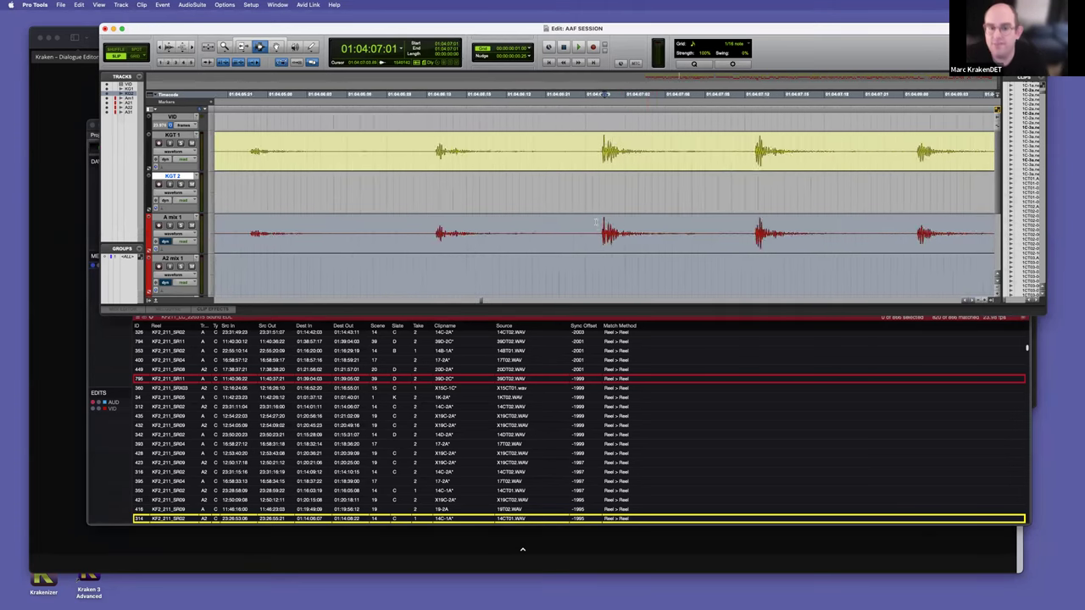
# Step: Inspect the quiet transient just before 01:04:06:00 on A mix 1 against KGT 1 in closer detail
pyautogui.moveTo(586, 238); pyautogui.dragTo(553, 242)
pyautogui.click(488, 246)
pyautogui.press('super+bracketright')
pyautogui.press('super+bracketright')
pyautogui.press('super+bracketright')
pyautogui.press('super+bracketright')
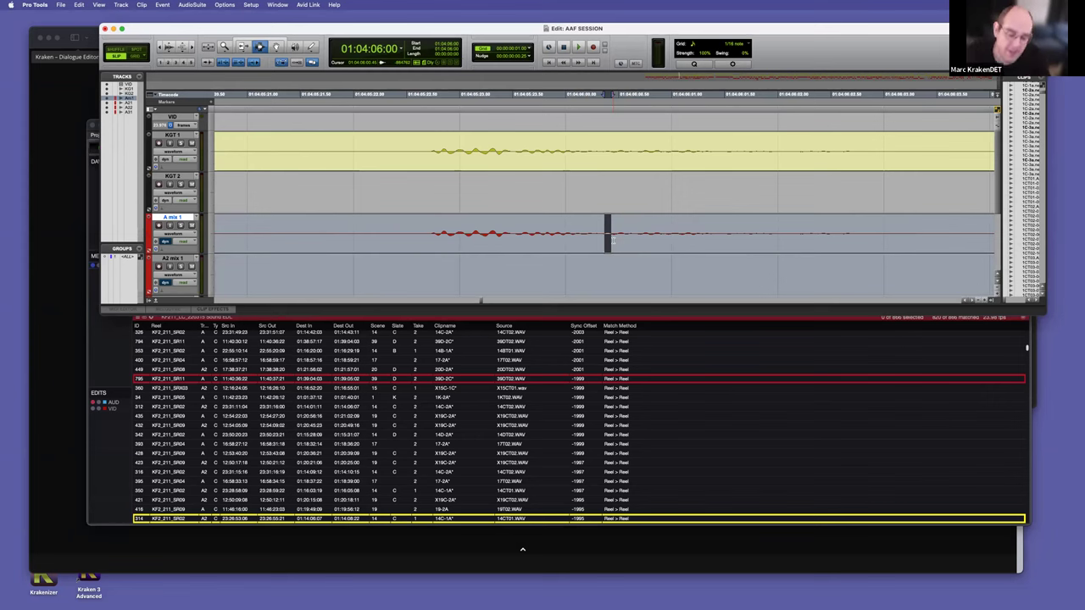
# Step: Compare the small transient around 01:04:05:22 on A mix 1 with the KGT 1 guide, close up and in context
pyautogui.click(484, 233)
pyautogui.press('r')
pyautogui.press('r')
pyautogui.press('r')
pyautogui.click(585, 229)
pyautogui.press('t')
pyautogui.press('t')
pyautogui.press('t')
pyautogui.click(591, 229)
pyautogui.press('r')
pyautogui.press('r')
pyautogui.press('super+bracketleft')
pyautogui.press('super+bracketleft')
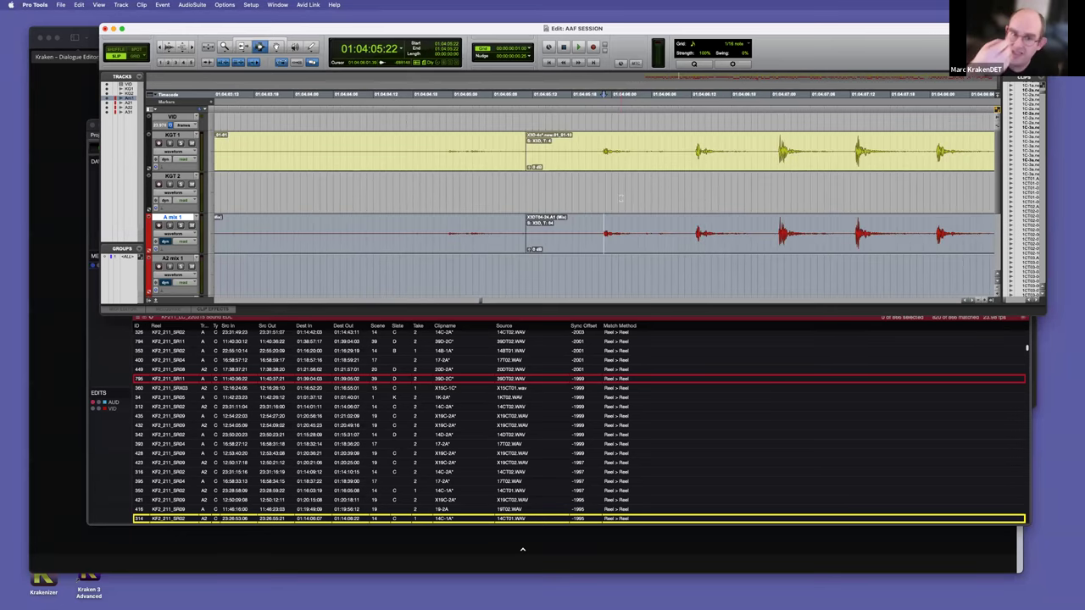
# Step: Compare the KGT 1 and A mix 1 waveforms closely at 01:04:06:15, then check the surrounding clips
pyautogui.click(712, 199)
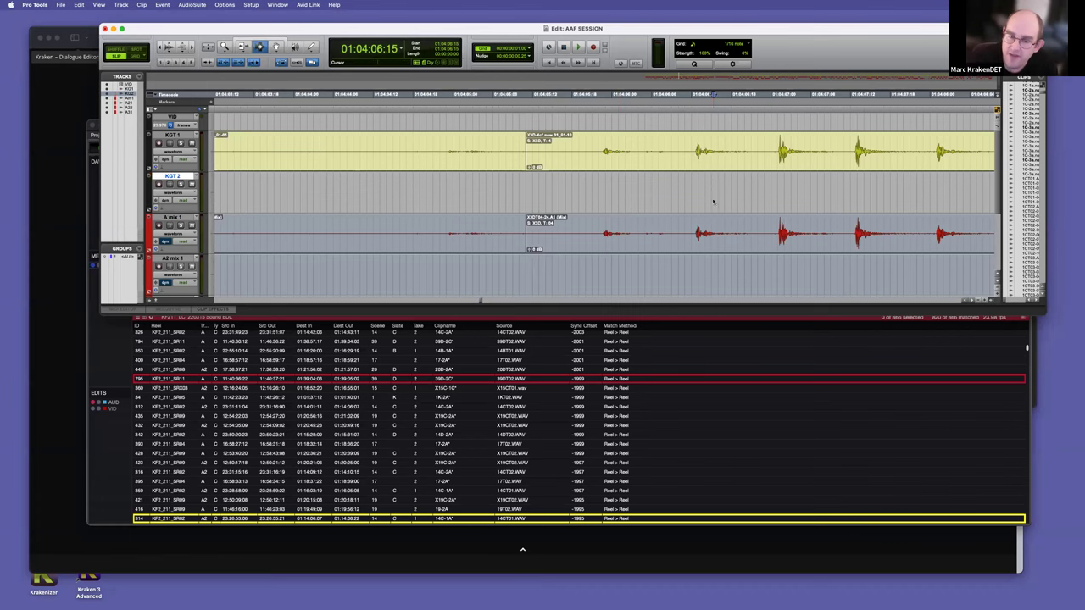
pyautogui.press('super+bracketright')
pyautogui.press('super+bracketright')
pyautogui.press('super+bracketright')
pyautogui.press('super+bracketright')
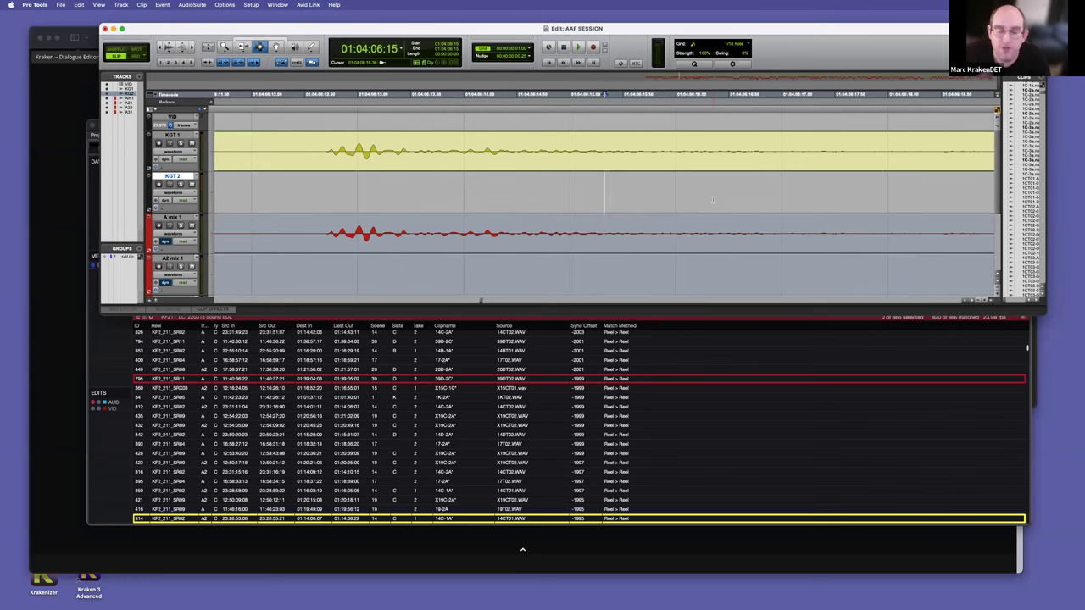
pyautogui.press('super+bracketleft')
pyautogui.press('super+bracketleft')
pyautogui.press('super+bracketleft')
pyautogui.press('super+bracketleft')
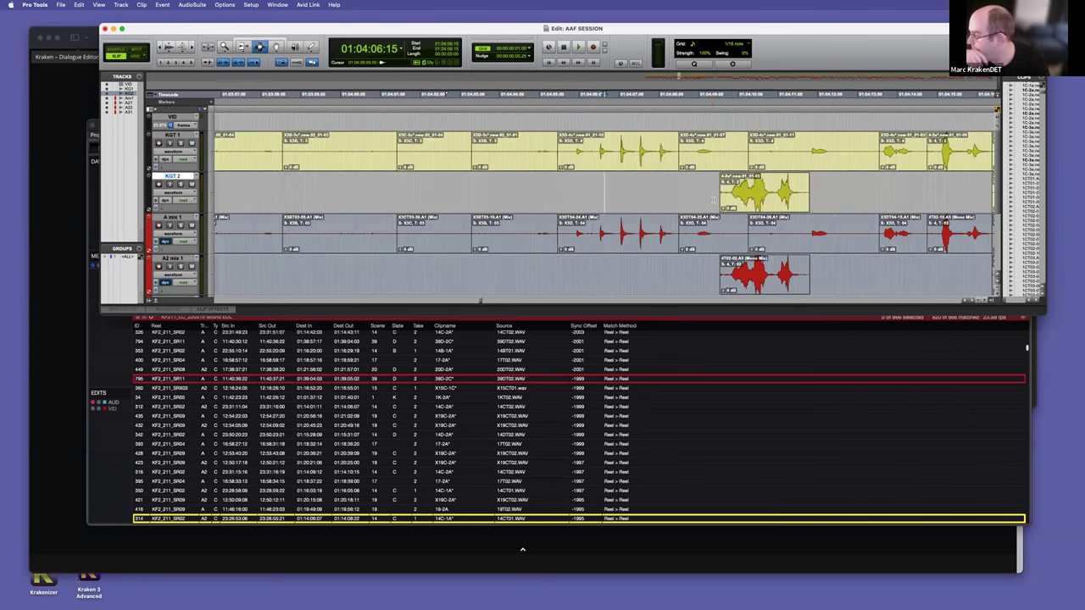
pyautogui.press('super+bracketleft')
pyautogui.press('super+bracketleft')
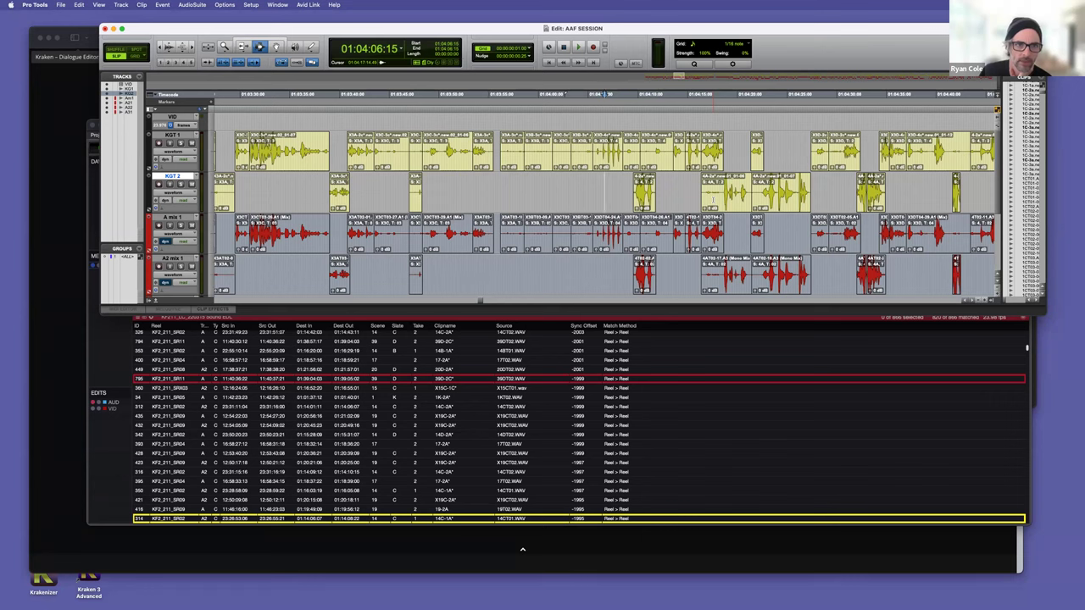
# Step: Compare the clips around 01:04:08:00 on the KGT guide tracks with those on A mix 1 and A2 mix 1
pyautogui.click(618, 204)
pyautogui.press('super+bracketright')
pyautogui.press('super+bracketright')
pyautogui.press('super+bracketright')
pyautogui.press('super+bracketright')
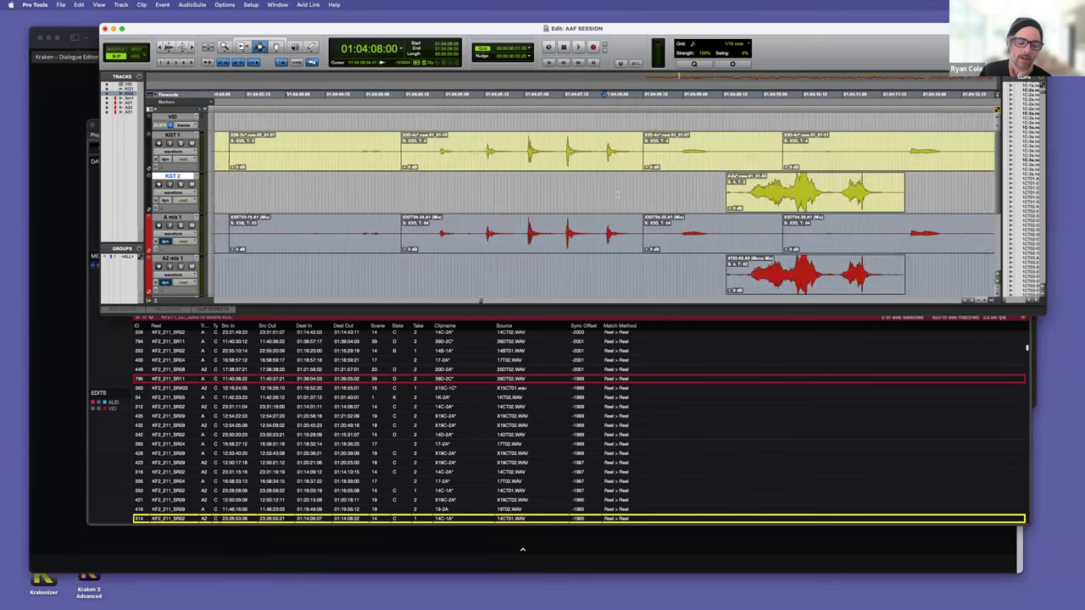
pyautogui.press('super+bracketleft')
pyautogui.press('super+bracketleft')
pyautogui.press('super+bracketleft')
pyautogui.press('super+bracketleft')
pyautogui.press('super+bracketleft')
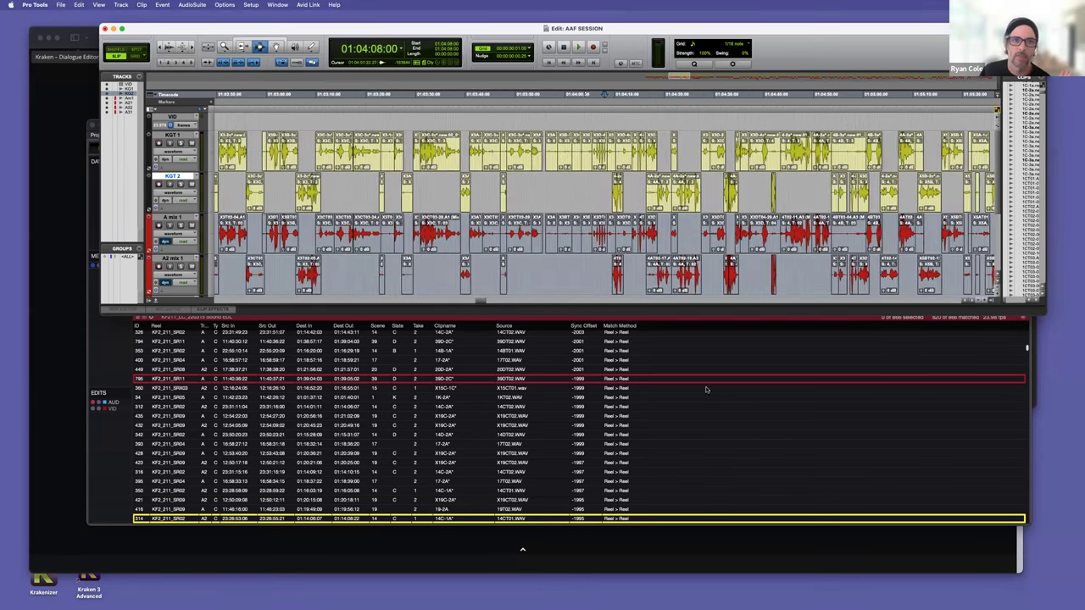
# Step: Shorten the Edit window and compare the guide and A mix 1 waveforms around 01:03:52:07
pyautogui.moveTo(1043, 315); pyautogui.dragTo(1051, 293)
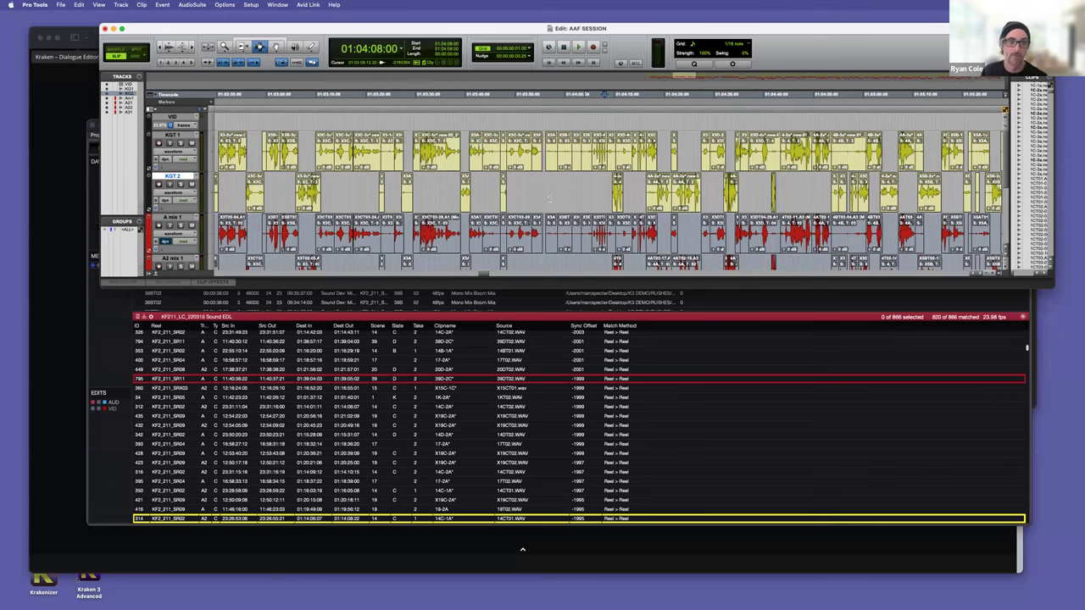
pyautogui.click(527, 195)
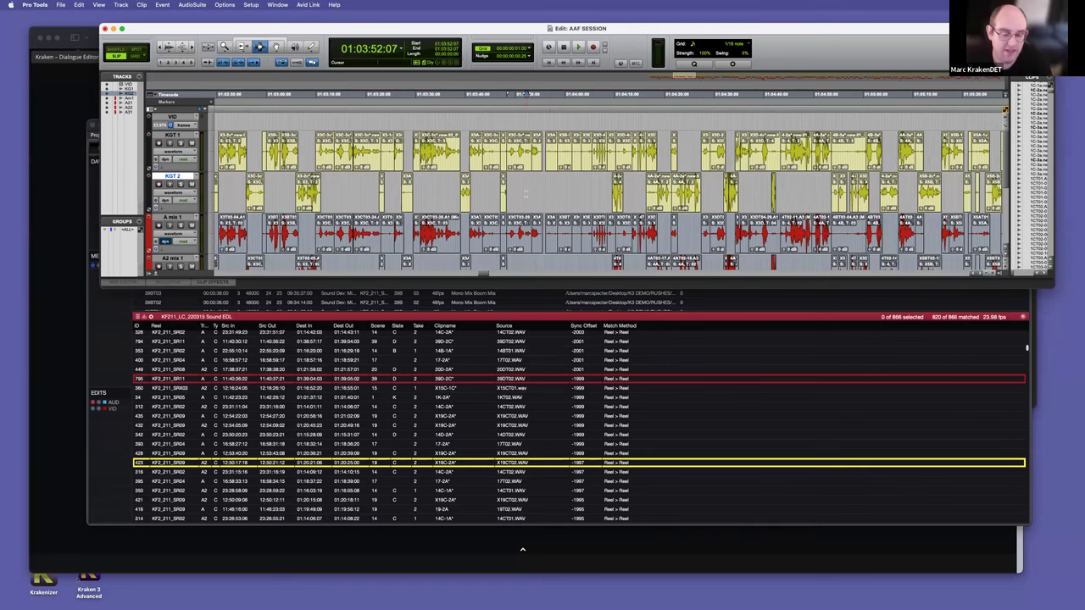
pyautogui.press('t')
pyautogui.press('t')
pyautogui.press('t')
pyautogui.press('t')
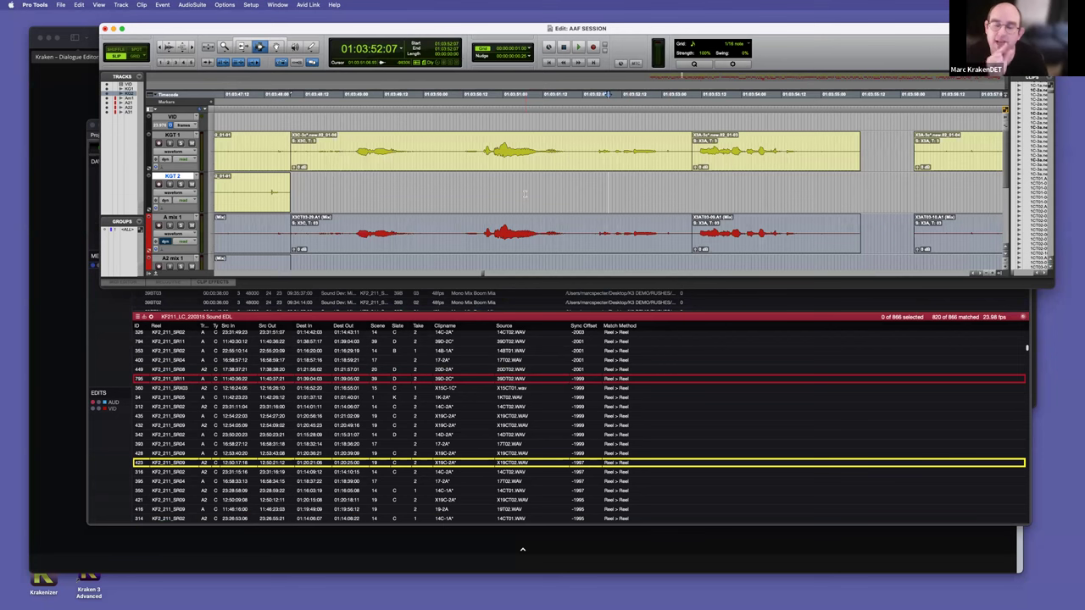
pyautogui.click(526, 194)
pyautogui.press('r')
pyautogui.press('r')
pyautogui.press('r')
pyautogui.press('r')
pyautogui.press('r')
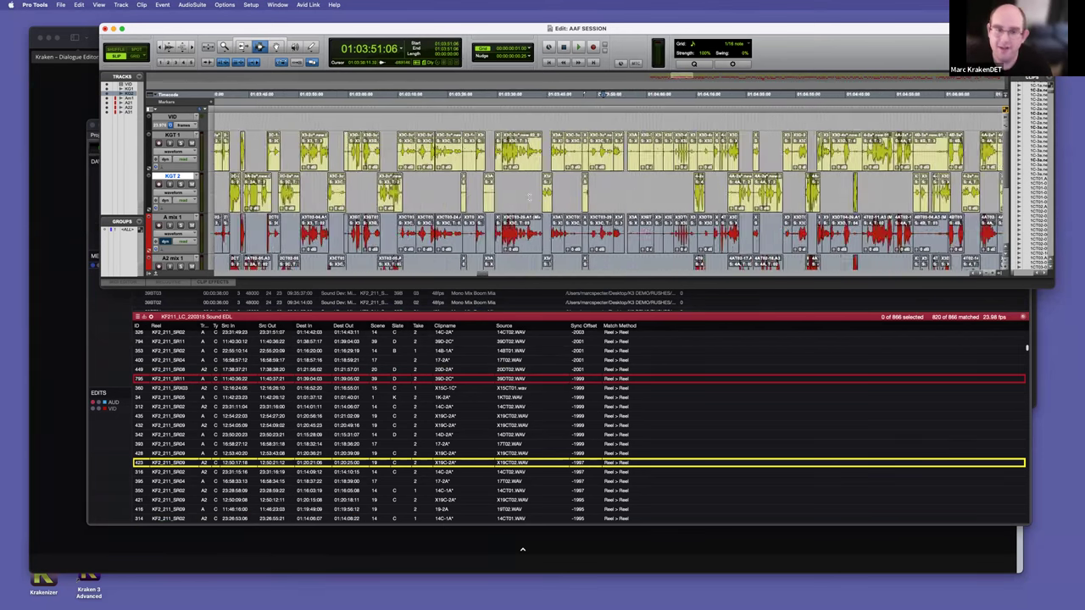
# Step: Review the lower mix tracks down to A3 mix 1, marking a range across the opening minutes of the reel
pyautogui.scroll(-1, 527, 210)
pyautogui.hscroll(1, 527, 210)
pyautogui.press('r')
pyautogui.moveTo(288, 222); pyautogui.dragTo(874, 273)
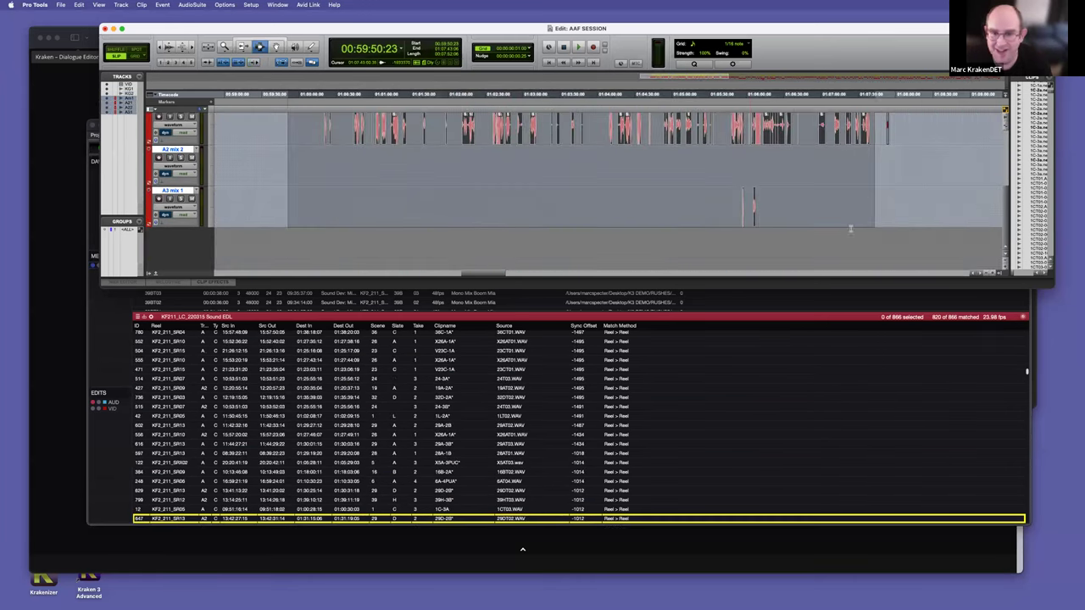
pyautogui.scroll(4, 749, 180)
# Step: Compare the clips around 01:04:17:23 on KGT 1 and KGT 2 with A mix 1 and A2 mix 1
pyautogui.click(631, 196)
pyautogui.press('t')
pyautogui.press('t')
pyautogui.press('t')
pyautogui.press('t')
pyautogui.press('t')
pyautogui.press('t')
pyautogui.press('t')
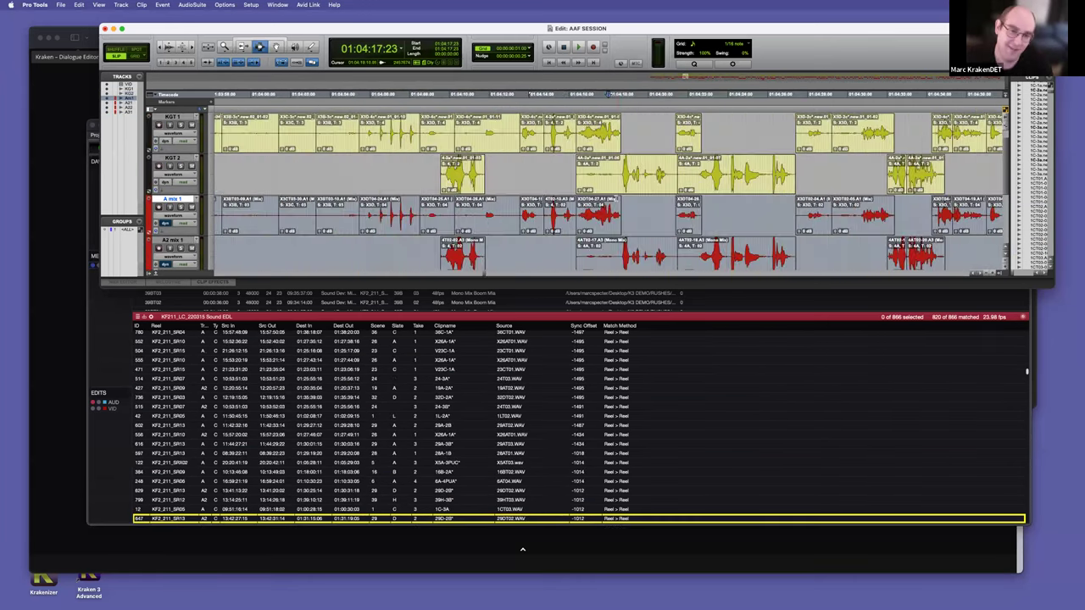
pyautogui.press('r')
pyautogui.press('r')
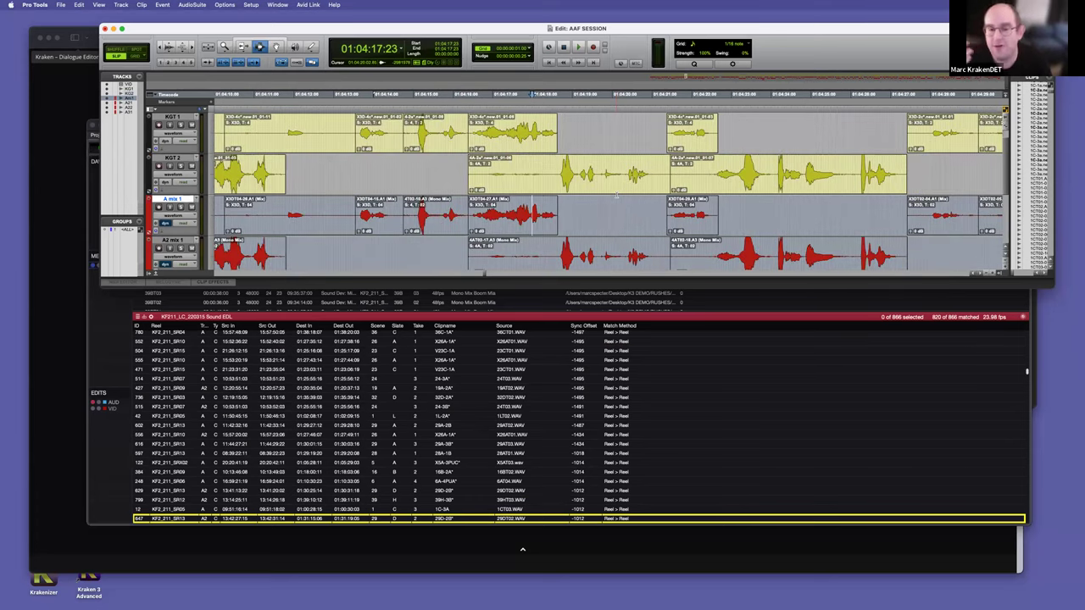
pyautogui.press('r')
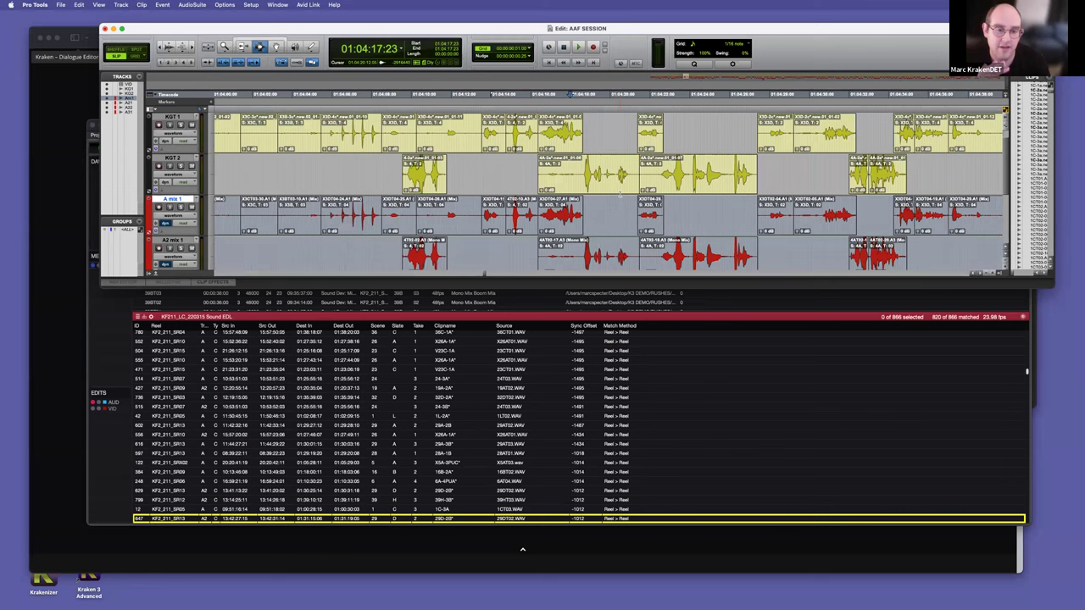
# Step: Compare the KGT 2 clips around 01:04:20:12 with the matching clips on A2 mix 1
pyautogui.click(620, 194)
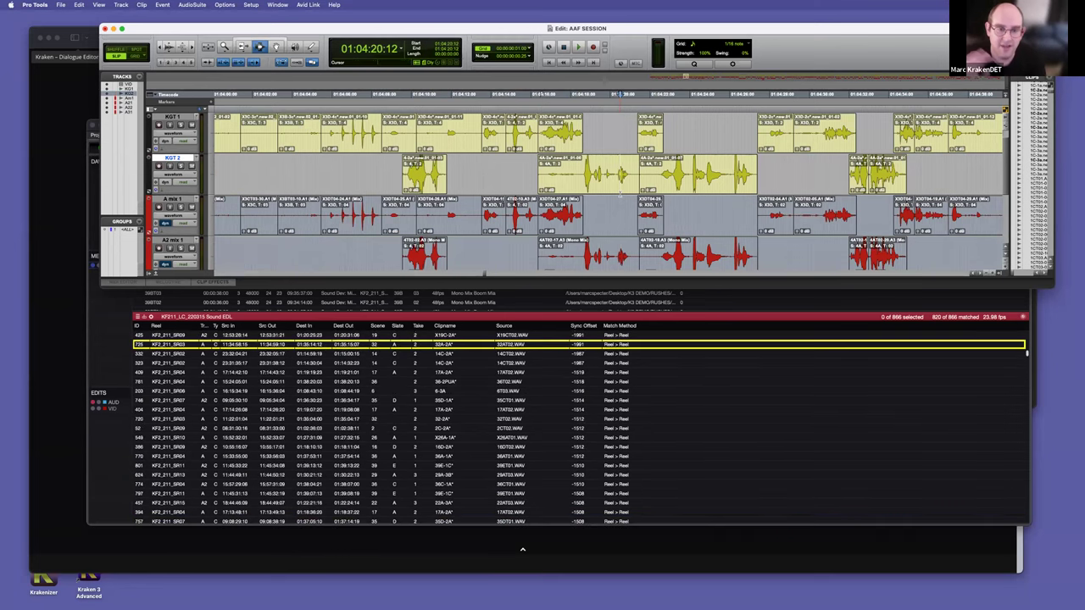
pyautogui.press('t')
pyautogui.press('t')
pyautogui.press('t')
pyautogui.press('t')
pyautogui.press('r')
pyautogui.press('r')
pyautogui.press('r')
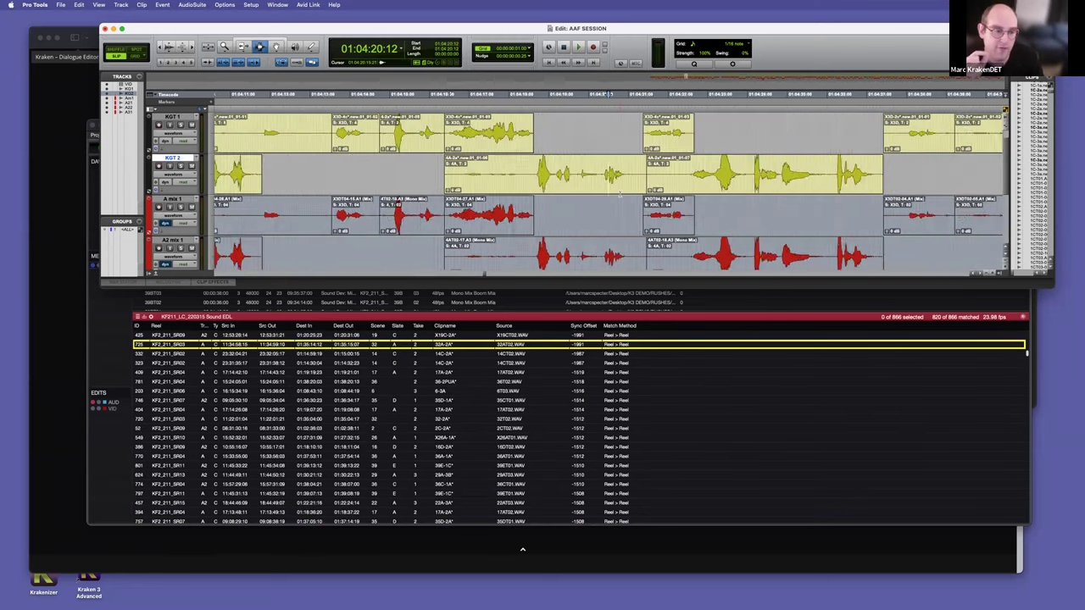
# Step: Mark a range on KGT 2 starting at 01:04:20:12 and check the following clips against the mix tracks
pyautogui.scroll(-3, 620, 194)
pyautogui.hscroll(2, 620, 194)
pyautogui.keyDown('shift'); pyautogui.click(634, 173); pyautogui.keyUp('shift')
pyautogui.press('t')
pyautogui.hscroll(2, 633, 174)
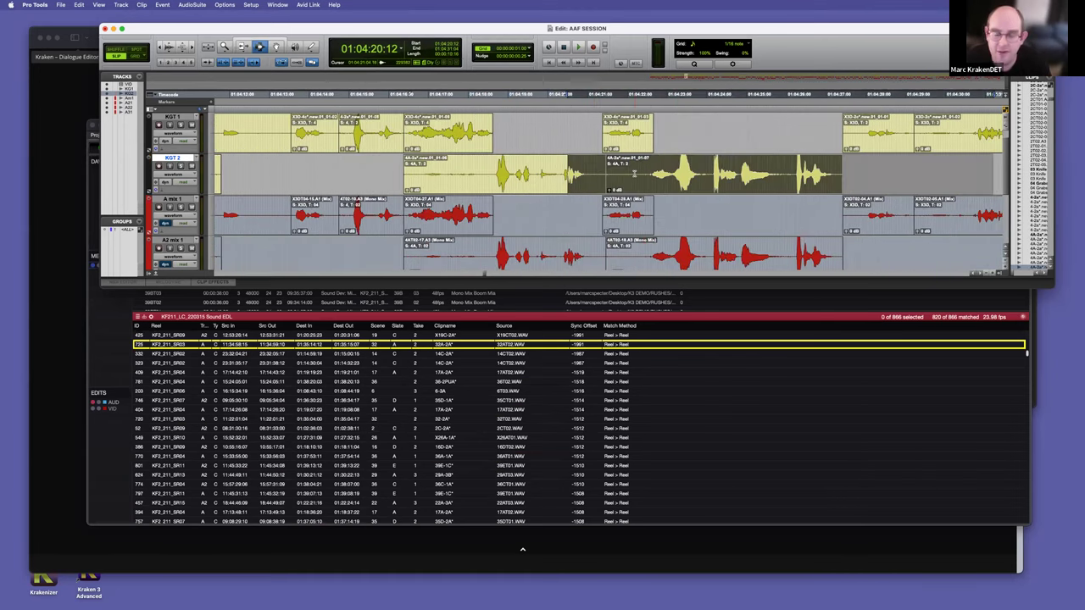
pyautogui.hscroll(8, 634, 173)
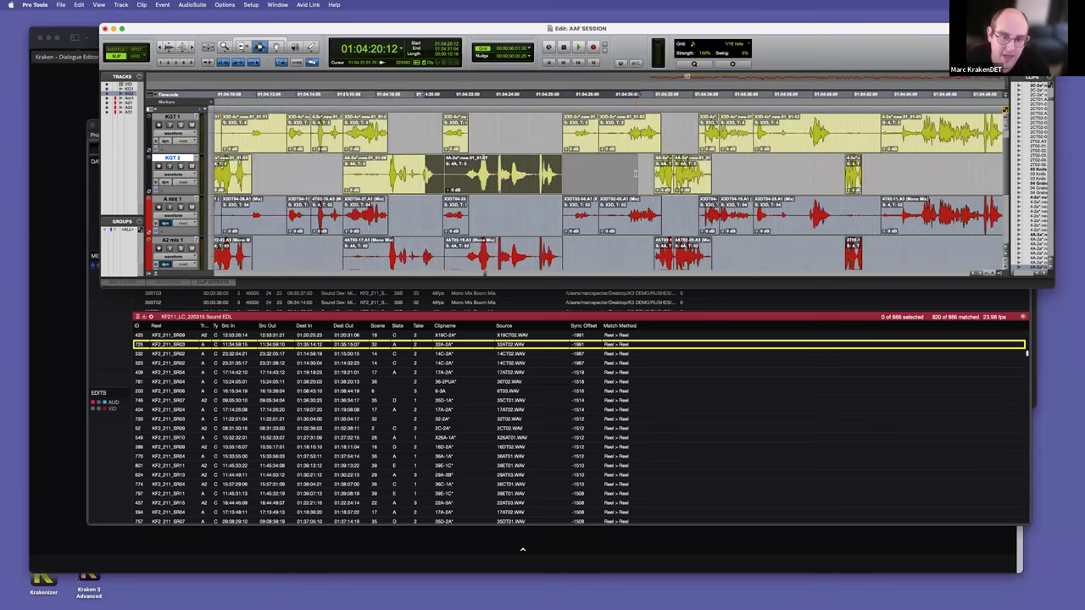
pyautogui.hscroll(1, 634, 174)
pyautogui.scroll(-2, 635, 175)
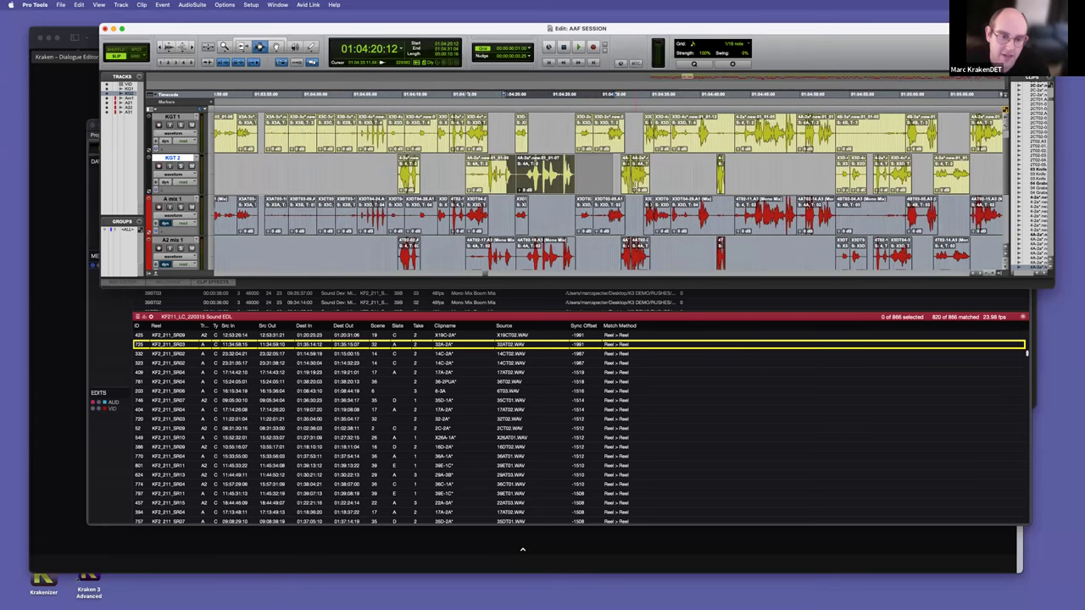
pyautogui.scroll(-2, 636, 175)
pyautogui.scroll(3, 636, 175)
# Step: Review the guide and mix tracks over several minutes around 01:04:25:00 on A mix 1
pyautogui.click(554, 217)
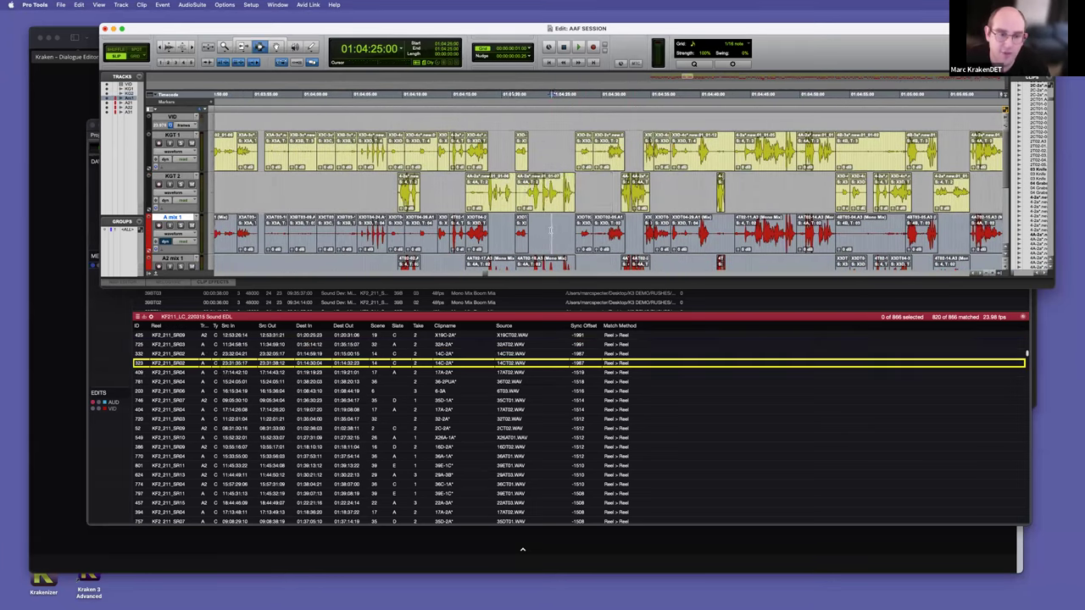
pyautogui.press('r')
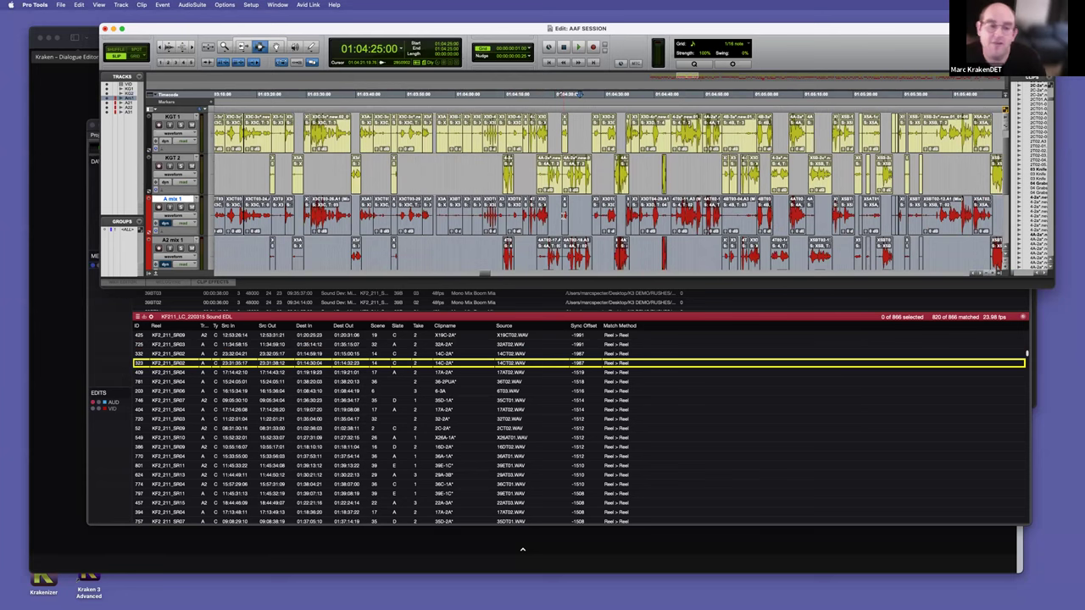
pyautogui.scroll(-2, 563, 217)
pyautogui.hscroll(3, 556, 195)
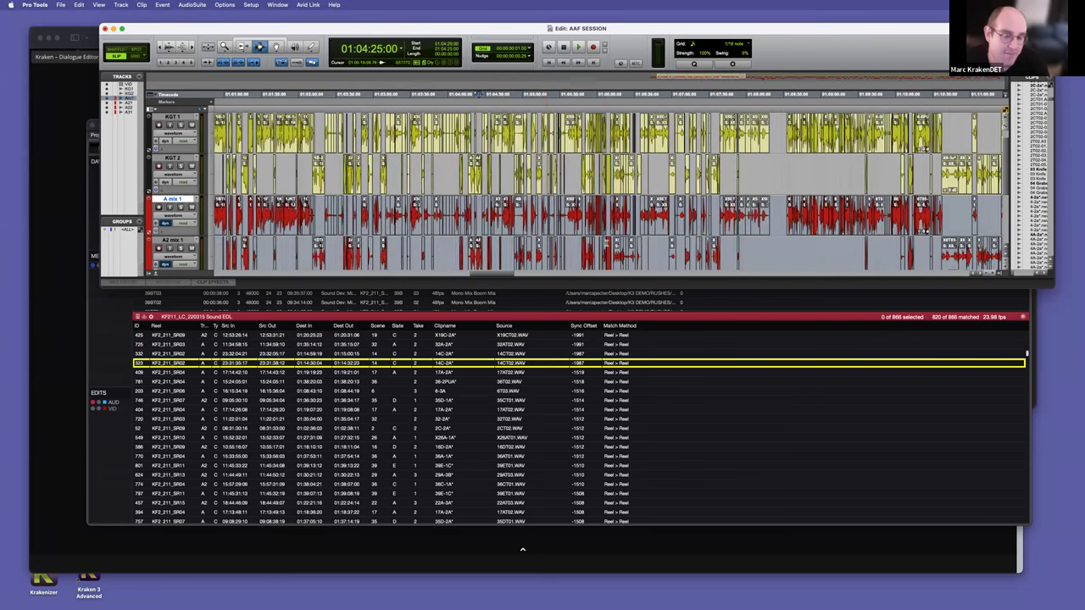
# Step: Switch to Kraken and shrink the waveform and Rushes areas to give the Sound EDL list more room
pyautogui.click(160, 372)
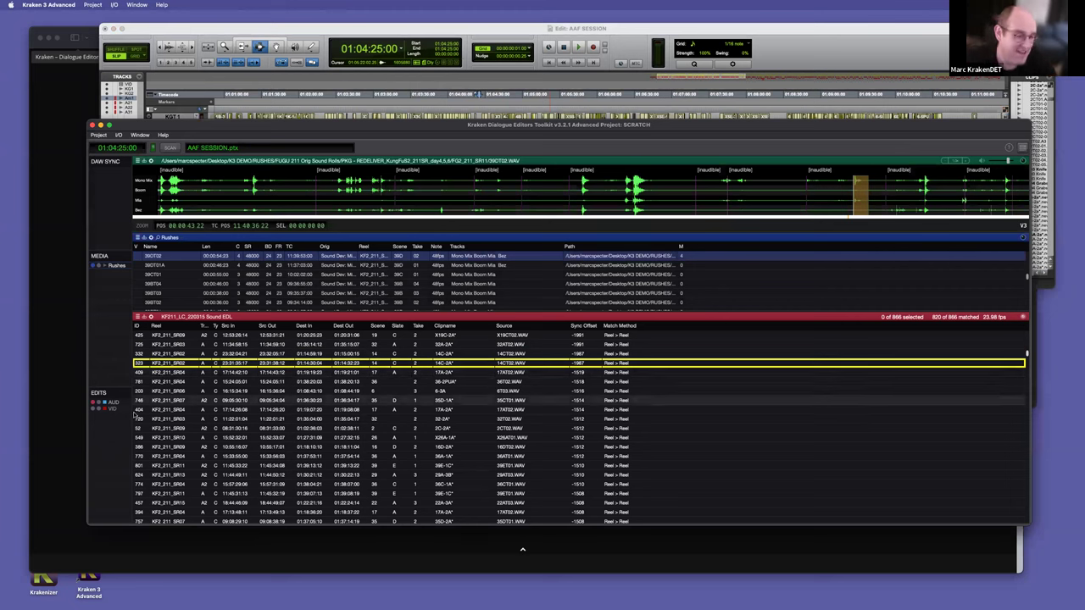
pyautogui.moveTo(273, 311); pyautogui.dragTo(328, 172)
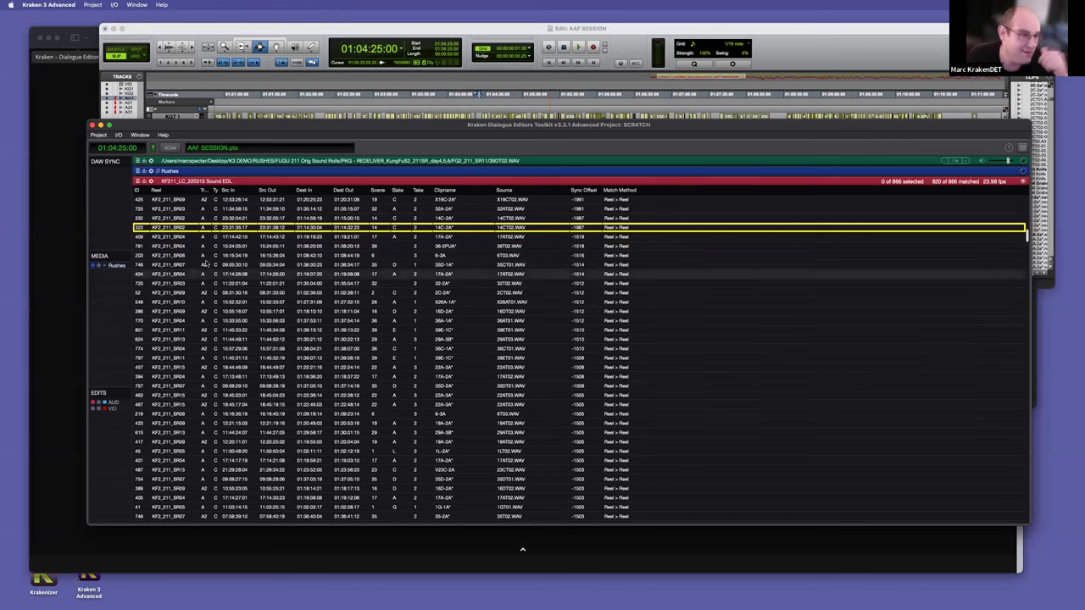
pyautogui.moveTo(206, 178); pyautogui.dragTo(209, 216)
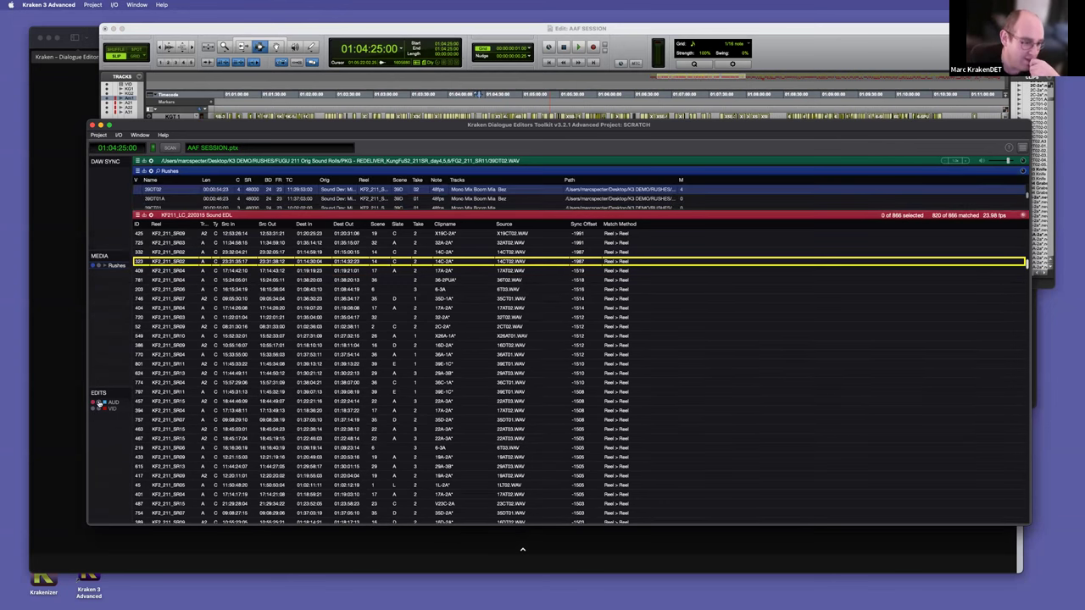
# Step: Show the timeline of the audio edits, enlarge it and examine the A and A2 events around 01:10:30:00
pyautogui.click(100, 403)
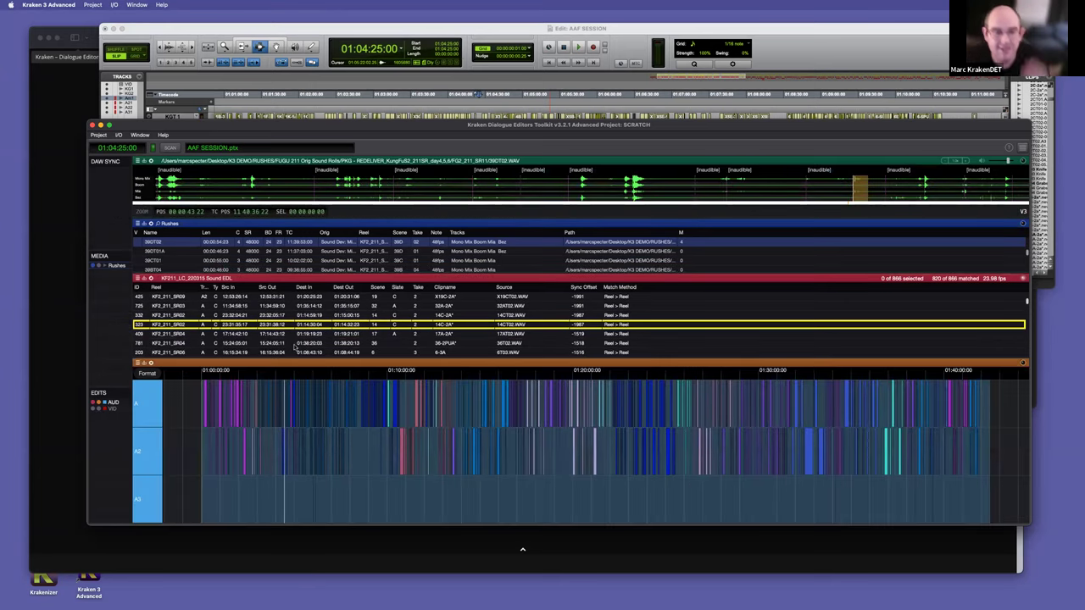
pyautogui.moveTo(383, 362); pyautogui.dragTo(407, 221)
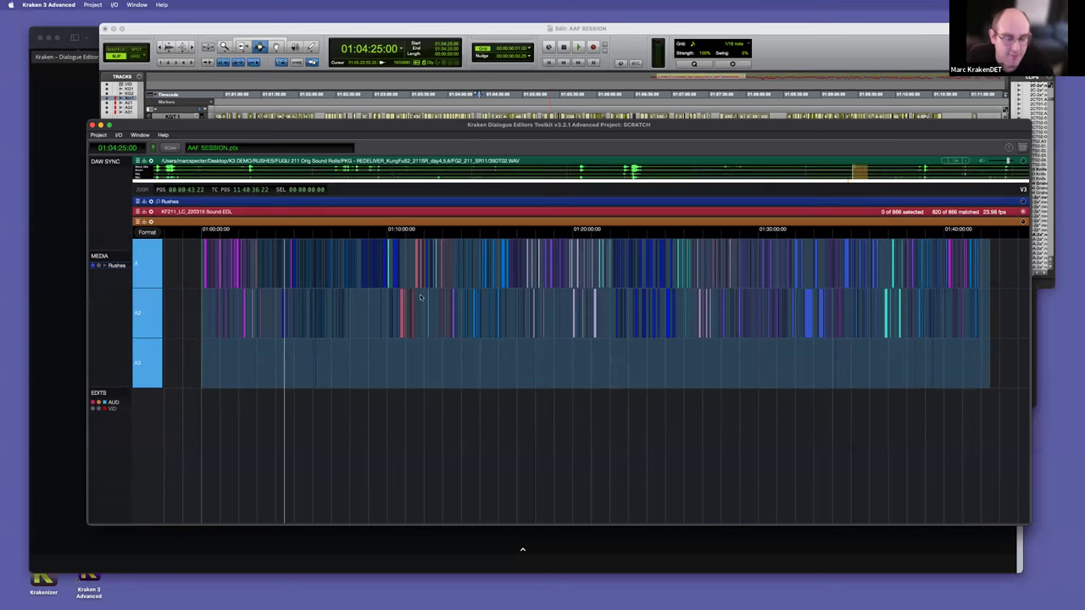
pyautogui.scroll(5, 421, 297)
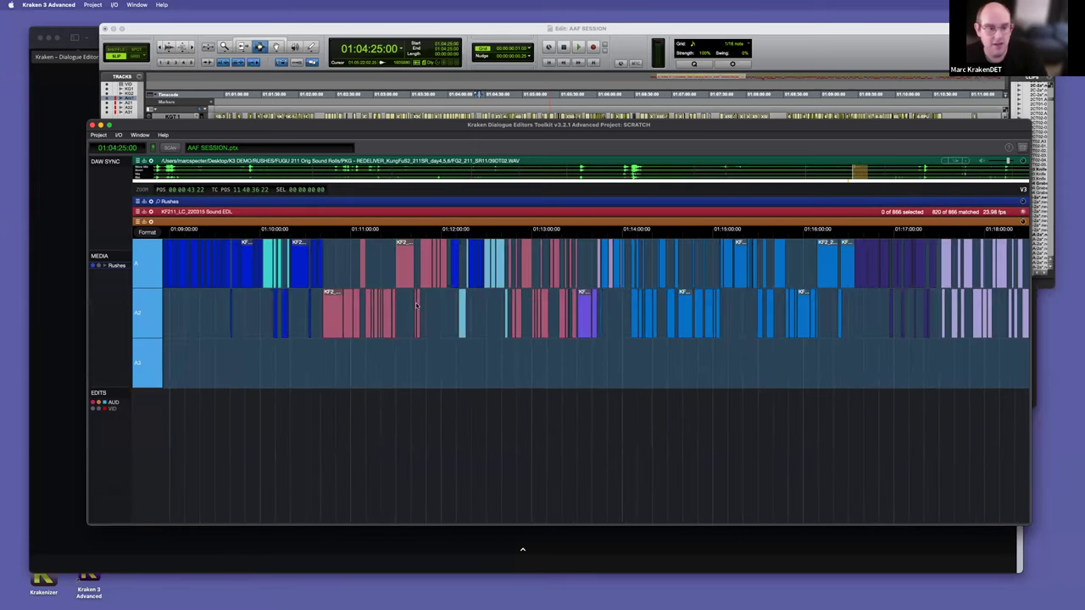
pyautogui.scroll(5, 416, 305)
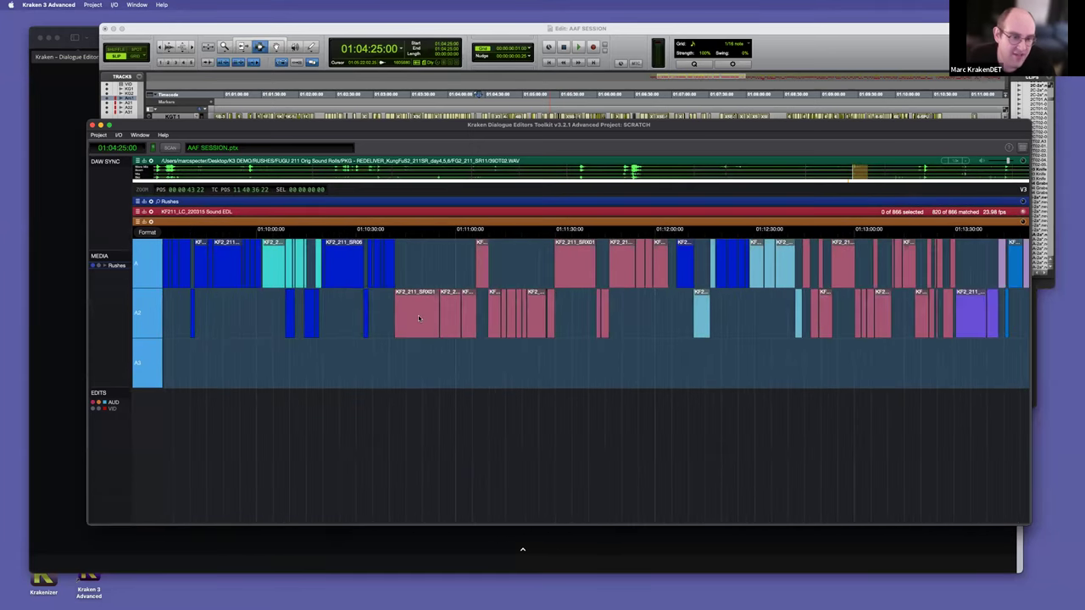
pyautogui.scroll(-5, 418, 317)
# Step: Enlarge the Sound EDL list above the timeline and select the A and A2 events from 01:00:00:00 to about 01:03:40:00
pyautogui.click(237, 215)
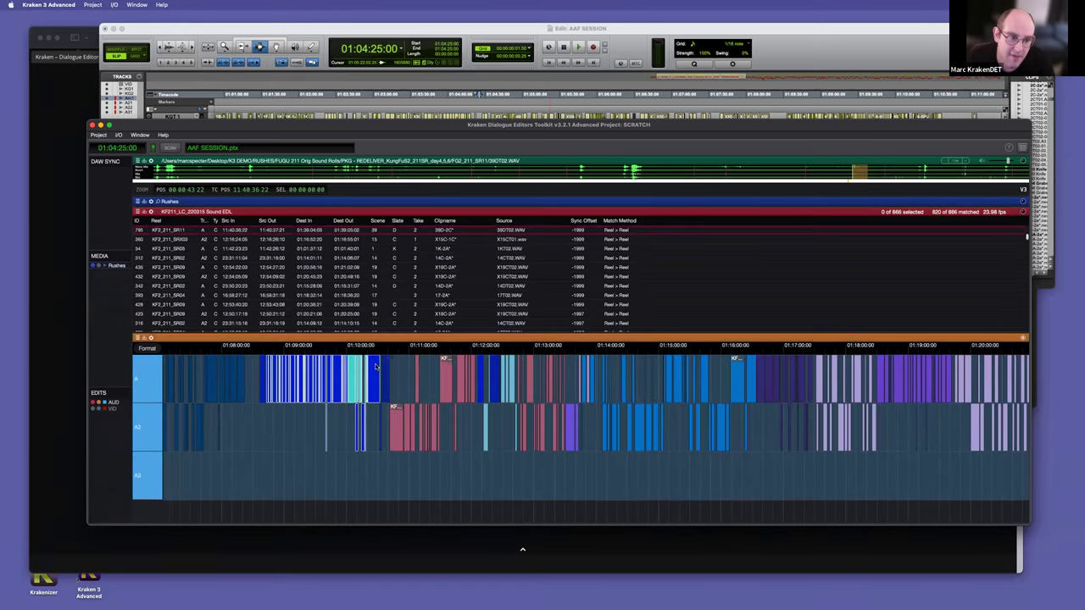
pyautogui.scroll(-5, 350, 441)
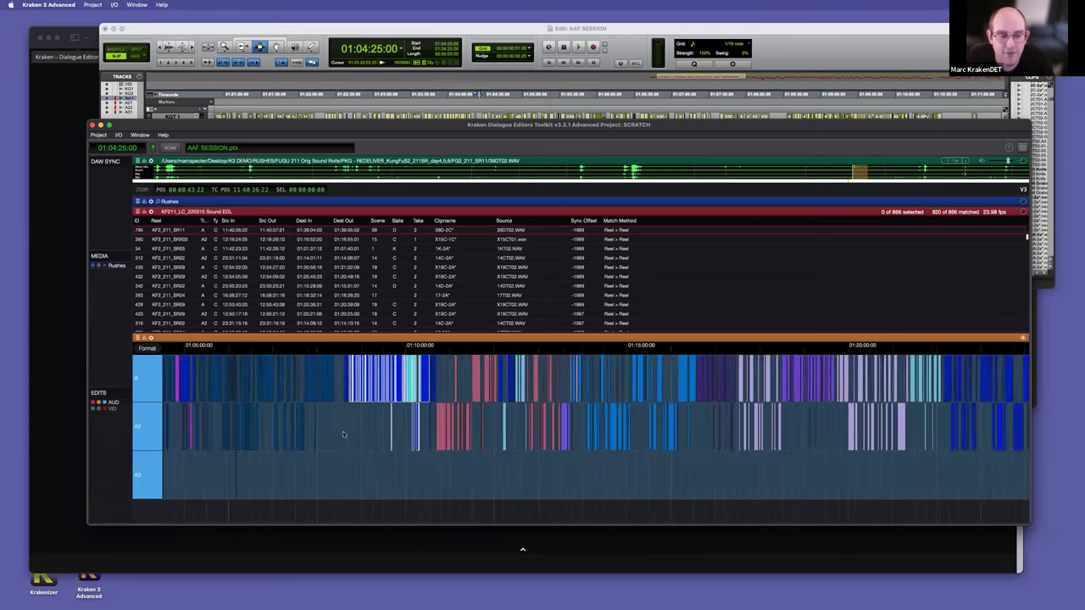
pyautogui.hscroll(-1, 343, 435)
pyautogui.moveTo(343, 434); pyautogui.dragTo(484, 385)
pyautogui.scroll(3, 320, 256)
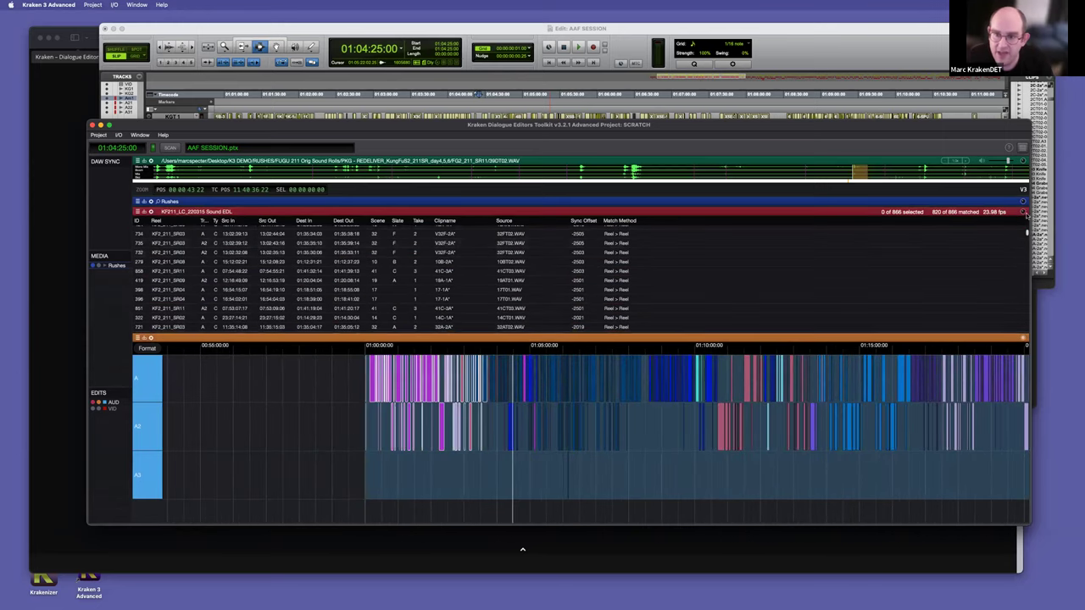
# Step: Review the start of the Sound EDL list and select the A and A2 events from 01:00:00:00 to about 01:05:30:00
pyautogui.moveTo(1027, 232); pyautogui.dragTo(1027, 227)
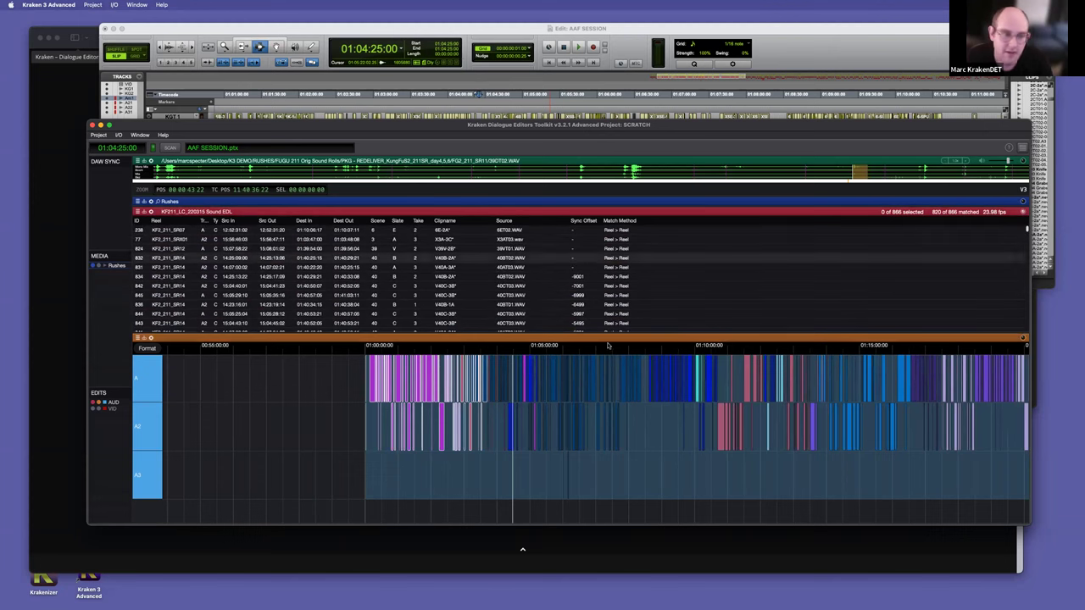
pyautogui.moveTo(334, 450); pyautogui.dragTo(547, 380)
pyautogui.scroll(-3, 289, 295)
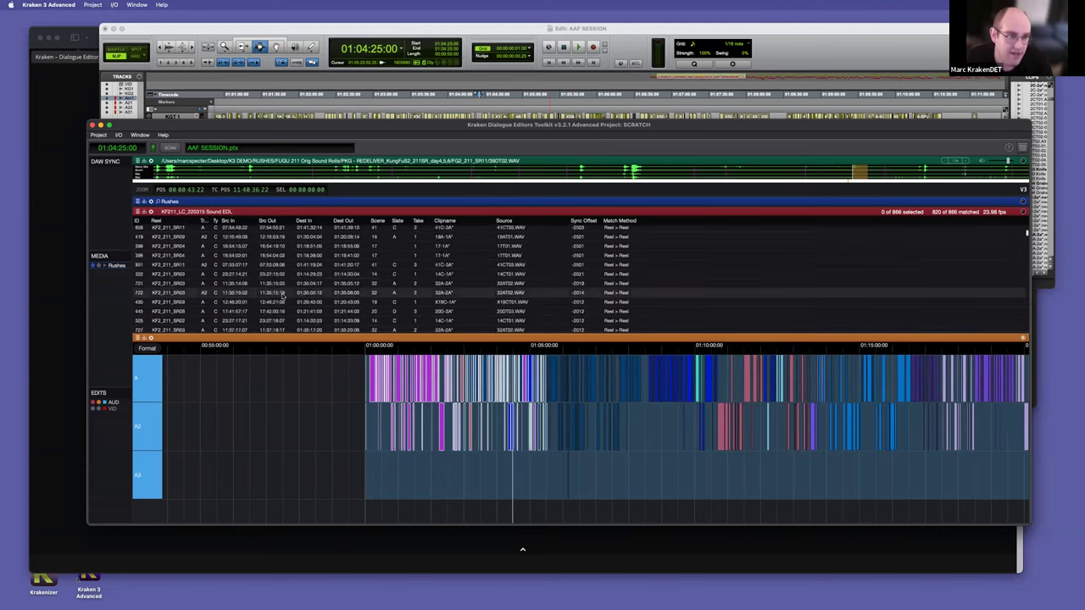
# Step: Sort the Sound EDL by ID and select the A and A2 events from 01:00:00:00 to about 01:03:50:00
pyautogui.scroll(-1, 465, 261)
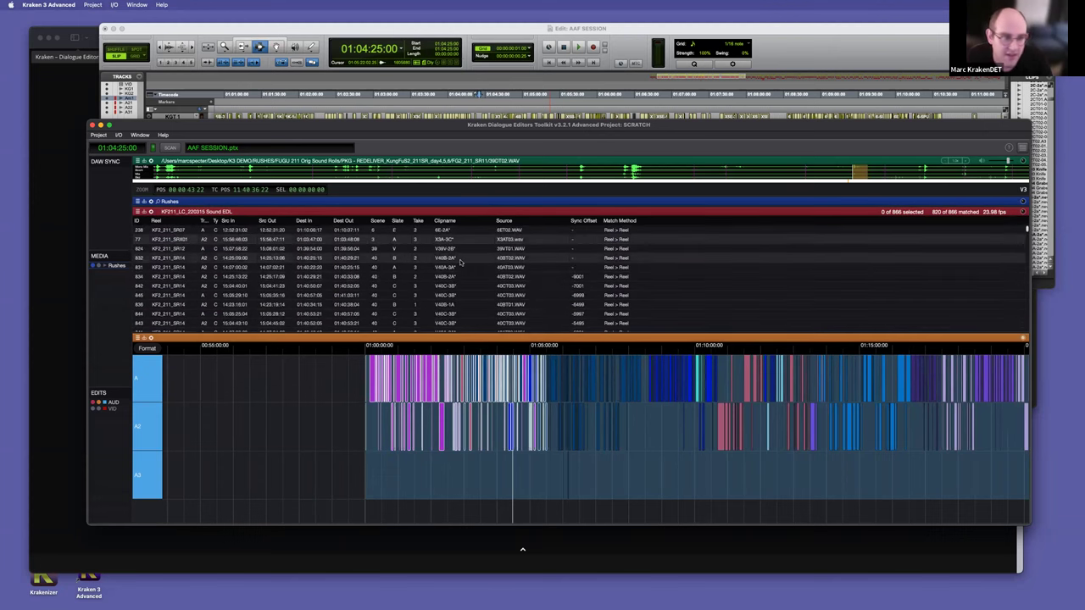
pyautogui.click(137, 221)
pyautogui.scroll(10, 148, 246)
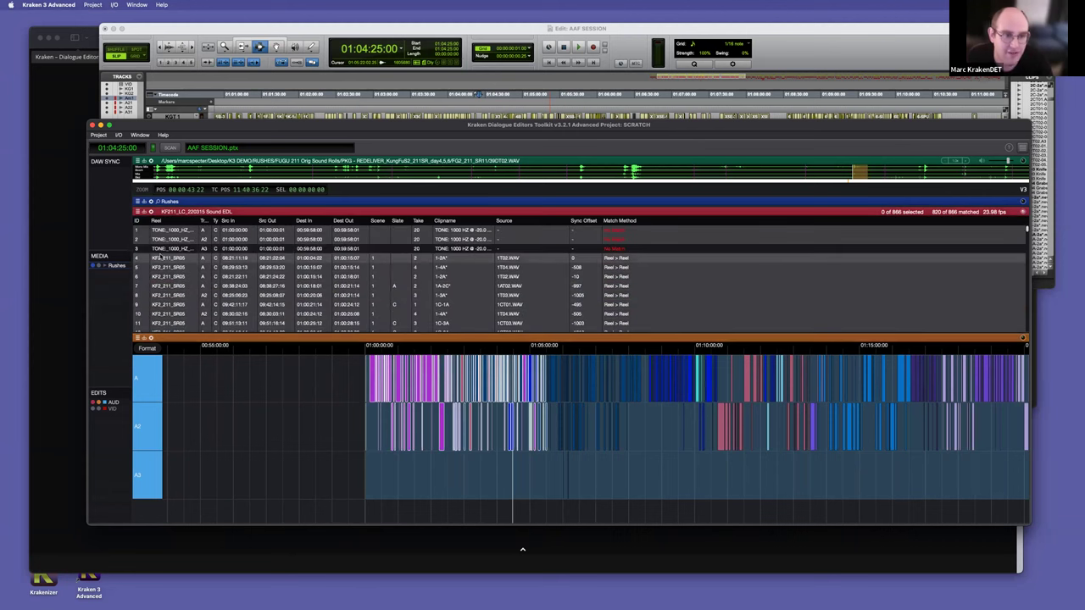
pyautogui.moveTo(364, 440); pyautogui.dragTo(492, 378)
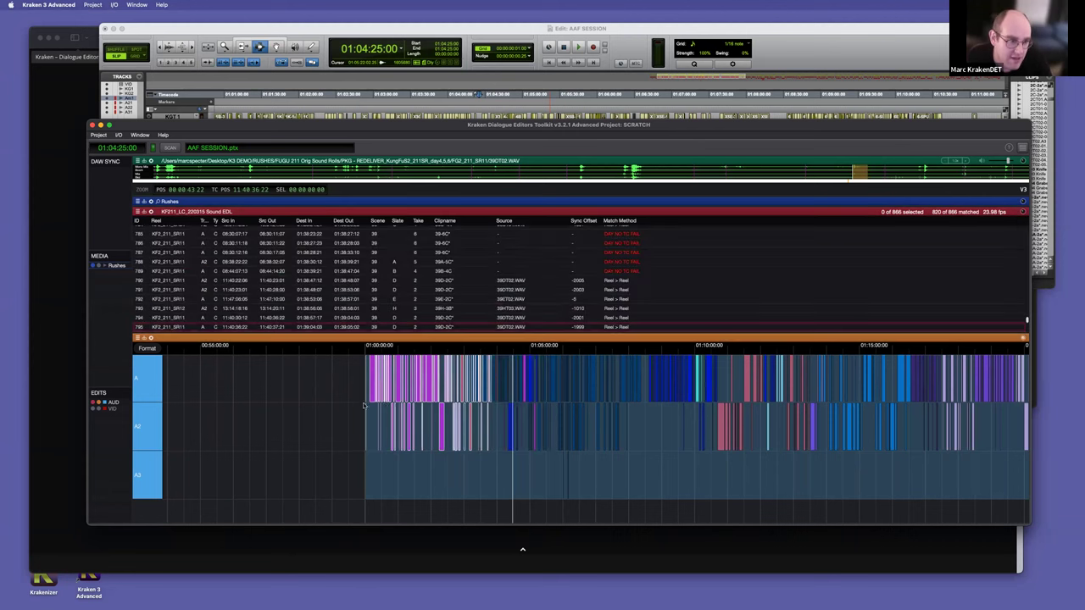
pyautogui.scroll(2, 343, 402)
pyautogui.scroll(3, 906, 314)
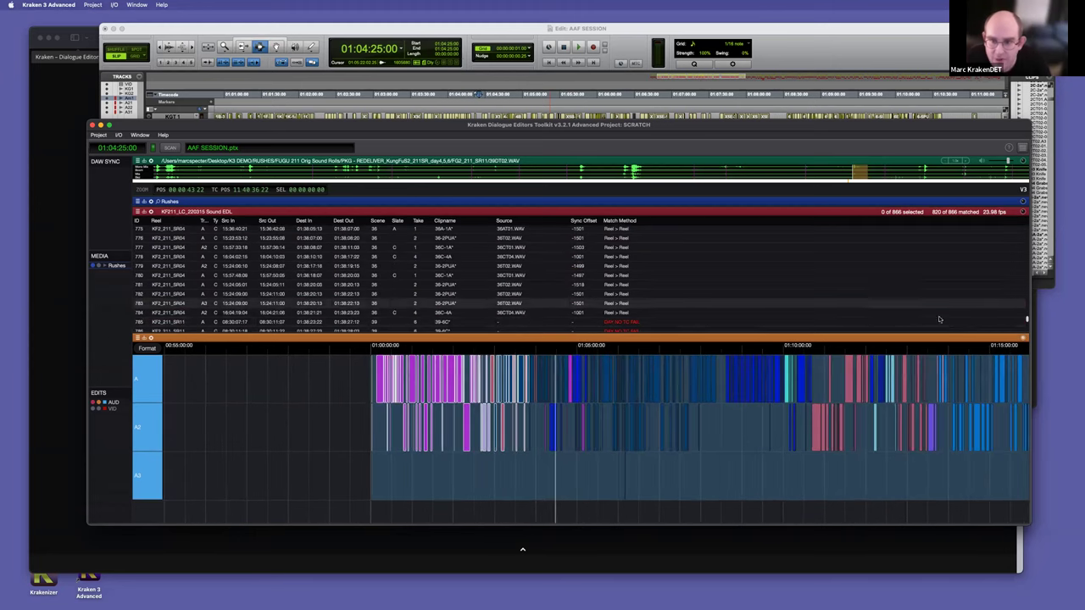
# Step: Check the Sound EDL's display options, close them and return to the first events of the list
pyautogui.click(151, 211)
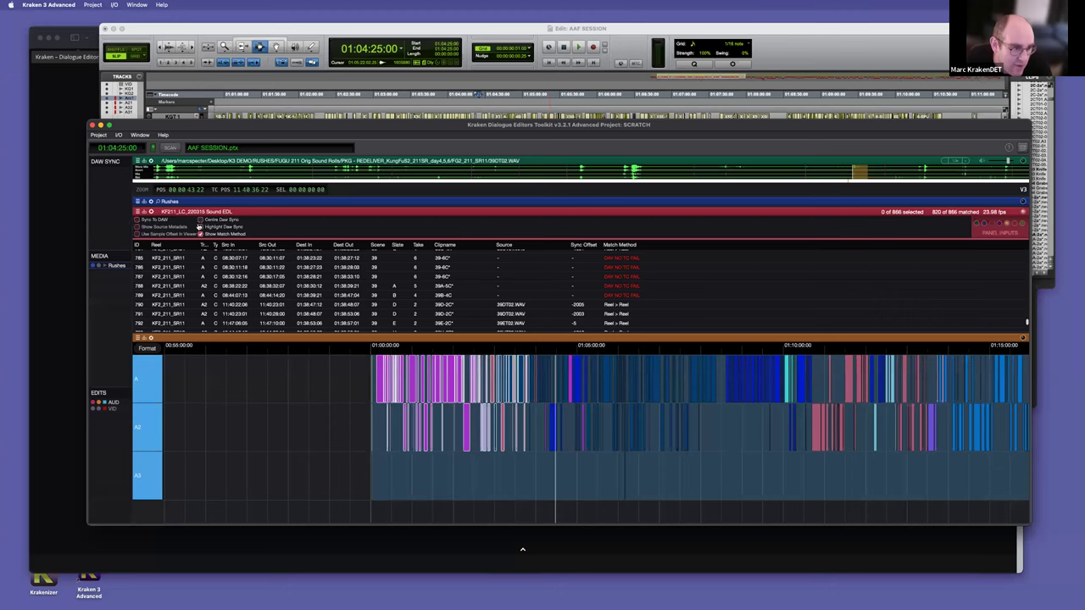
pyautogui.click(151, 212)
pyautogui.scroll(1, 1019, 316)
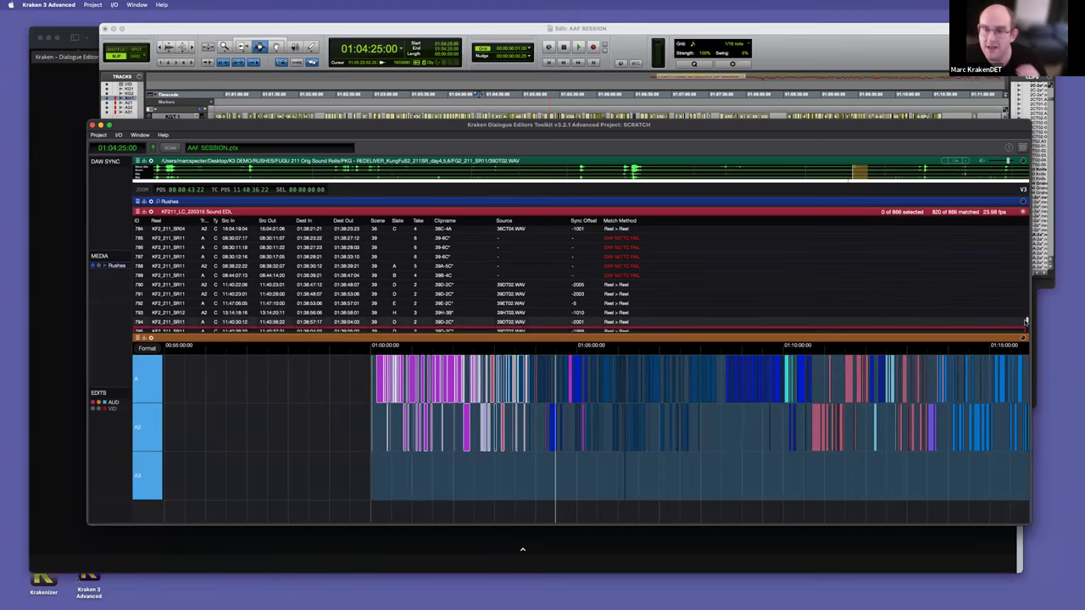
pyautogui.moveTo(1026, 322); pyautogui.dragTo(1027, 229)
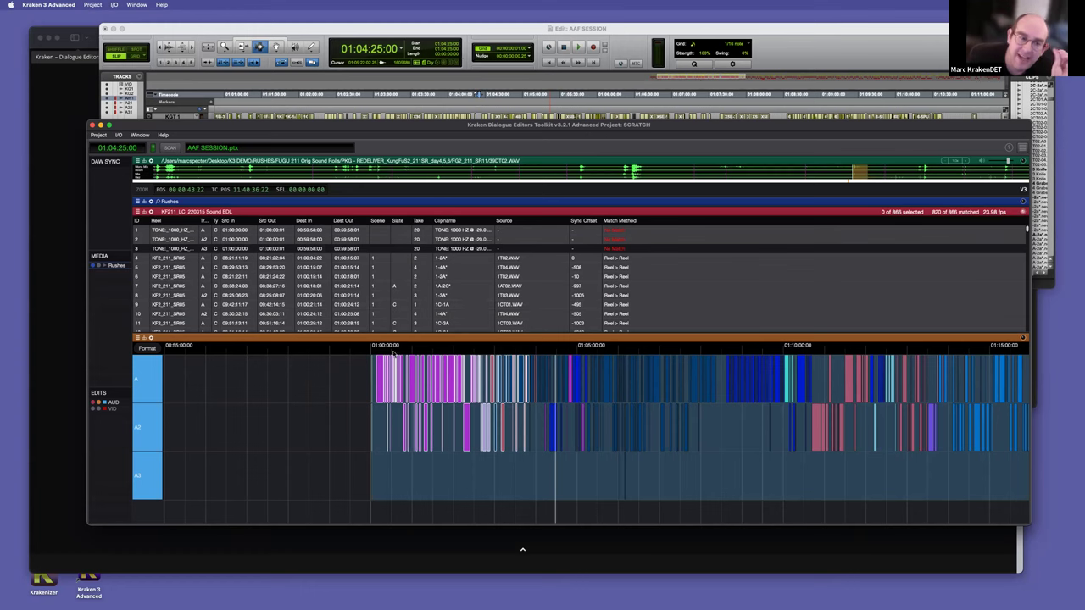
# Step: Enlarge the project window and divide the extra height between the Sound EDL list and the edit timeline
pyautogui.moveTo(404, 333); pyautogui.dragTo(404, 388)
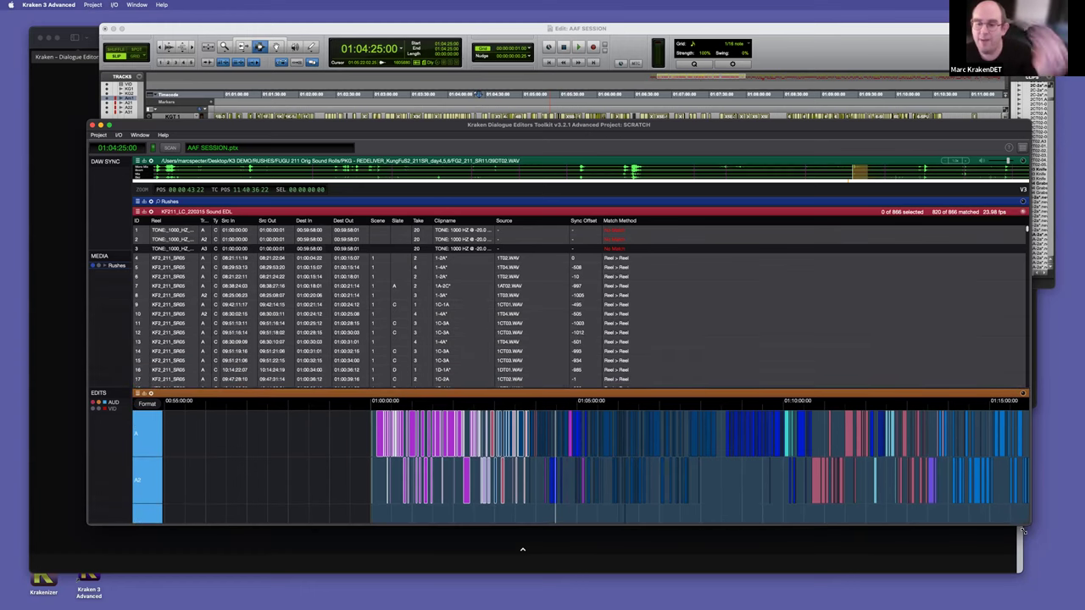
pyautogui.moveTo(1028, 521); pyautogui.dragTo(1040, 569)
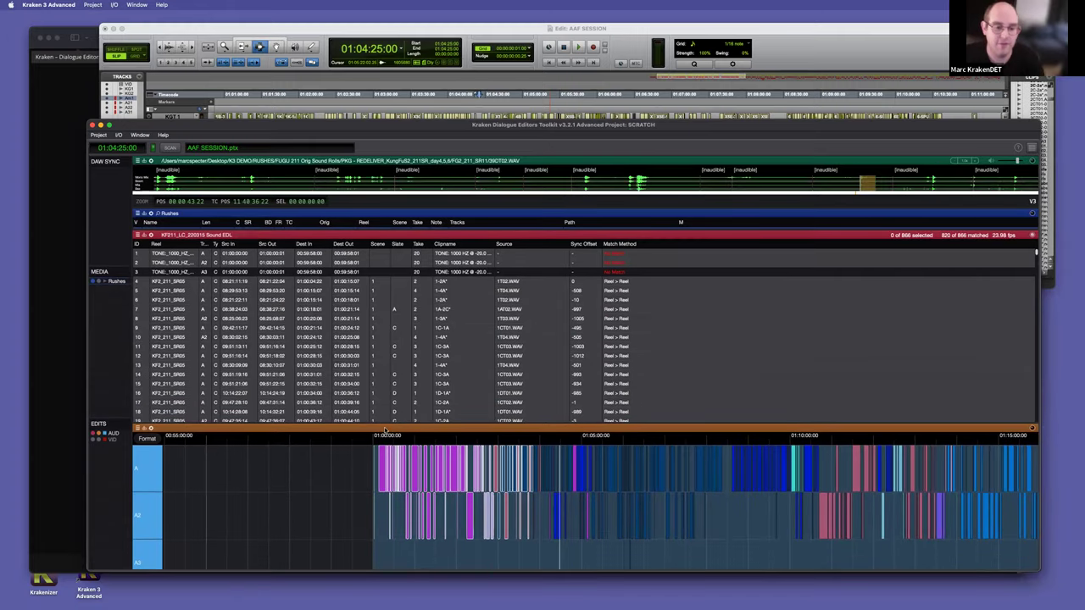
pyautogui.moveTo(388, 425); pyautogui.dragTo(388, 391)
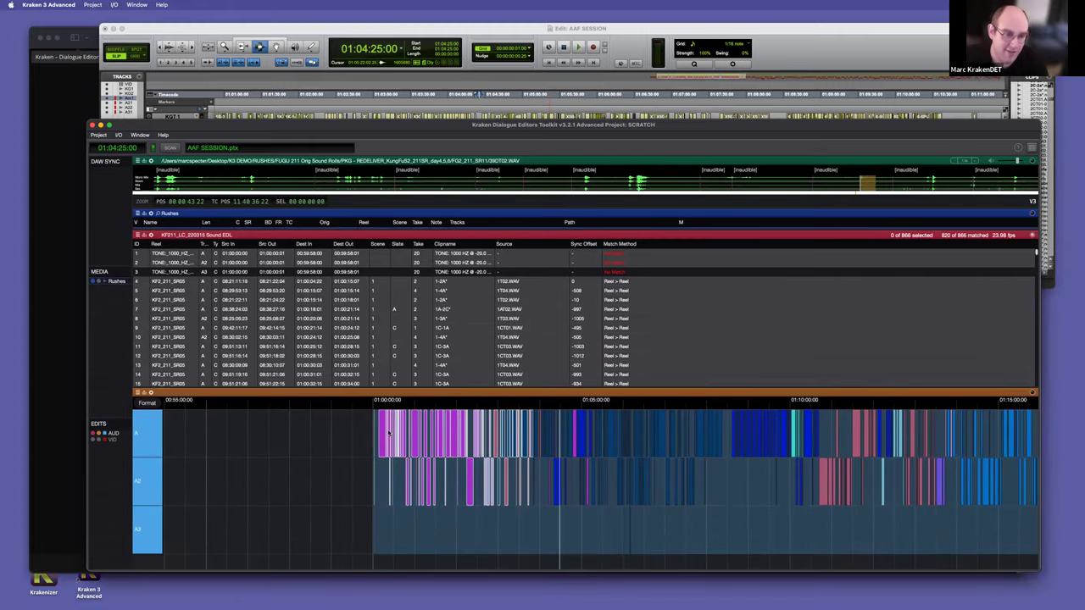
# Step: Select the A and A2 events from 01:00:00:00 to about 01:04:25:00 and look for them in the Sound EDL list
pyautogui.hscroll(2, 381, 440)
pyautogui.moveTo(290, 429); pyautogui.dragTo(524, 489)
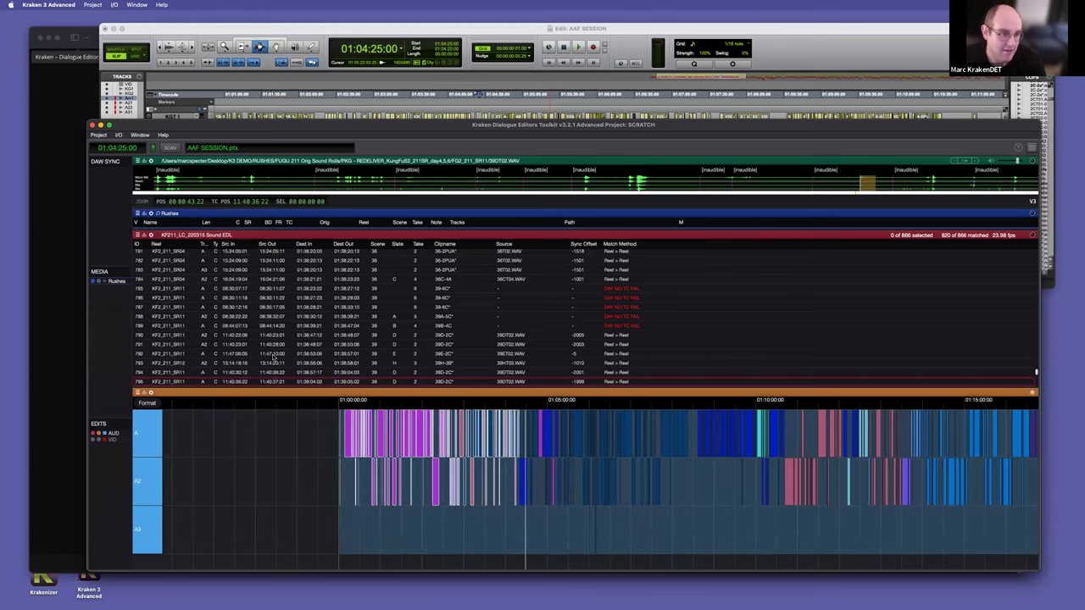
pyautogui.scroll(3, 859, 297)
pyautogui.moveTo(1036, 371); pyautogui.dragTo(1036, 251)
# Step: Compare the A events in about the first 40 seconds with the first Sound EDL rows, then clear the selection
pyautogui.click(360, 421)
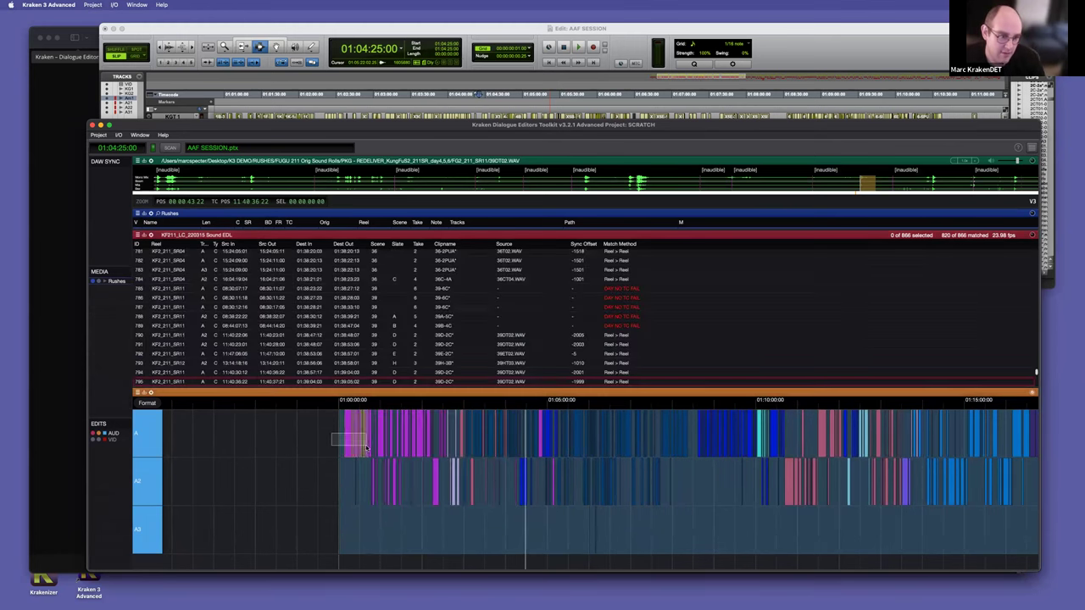
pyautogui.scroll(-1, 695, 342)
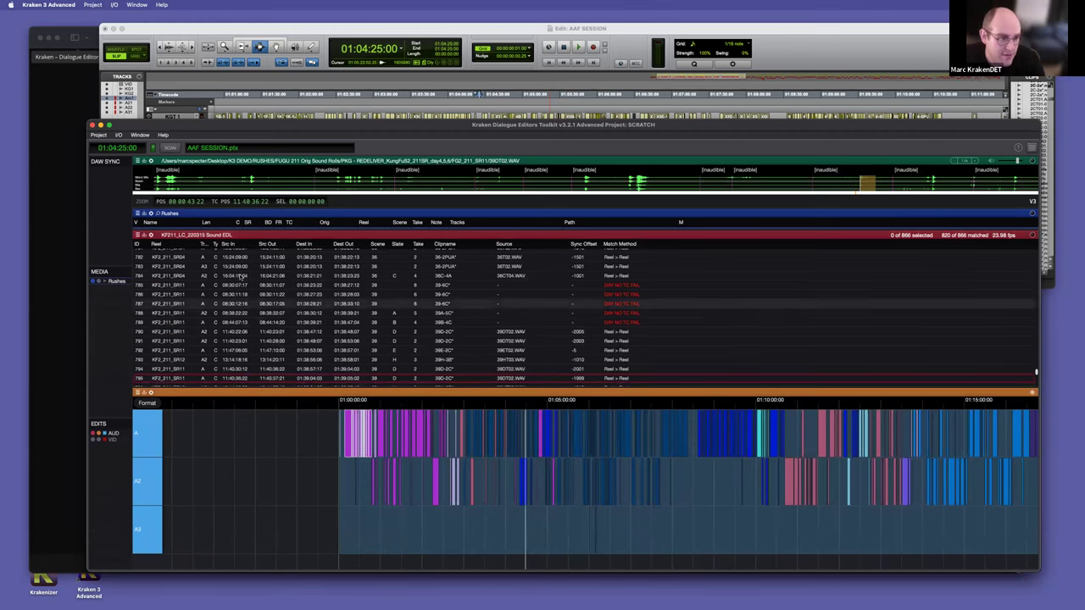
pyautogui.click(797, 286)
pyautogui.moveTo(1036, 371); pyautogui.dragTo(1036, 251)
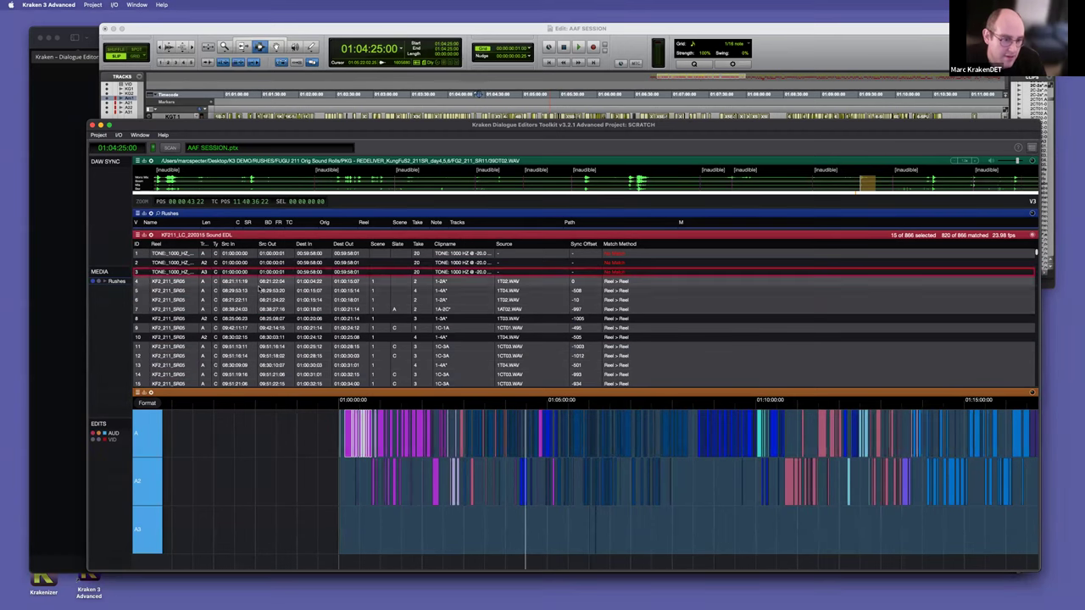
pyautogui.moveTo(282, 458); pyautogui.dragTo(364, 439)
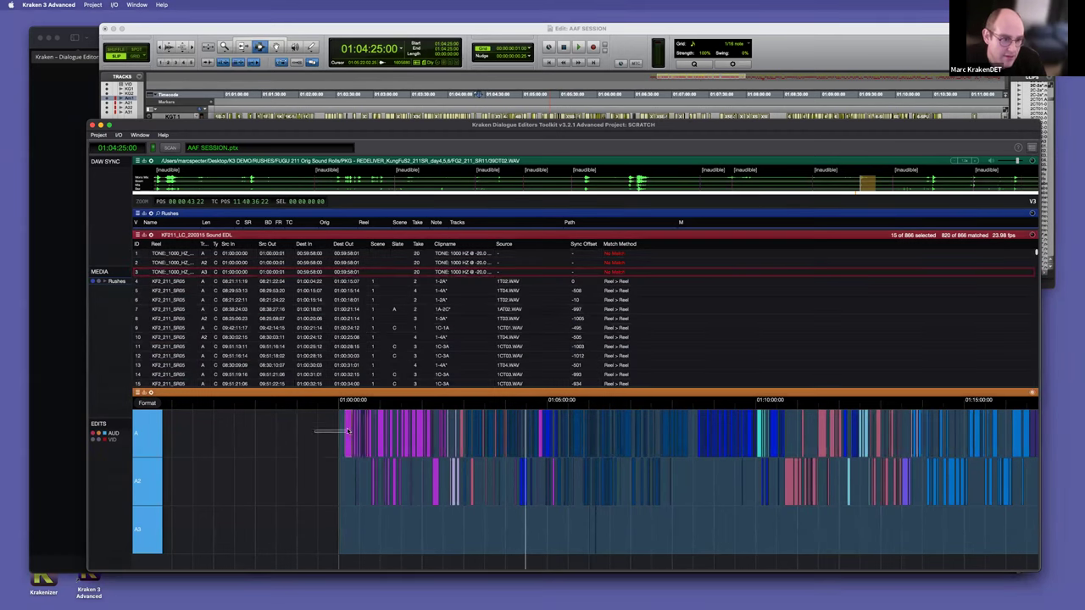
pyautogui.click(347, 429)
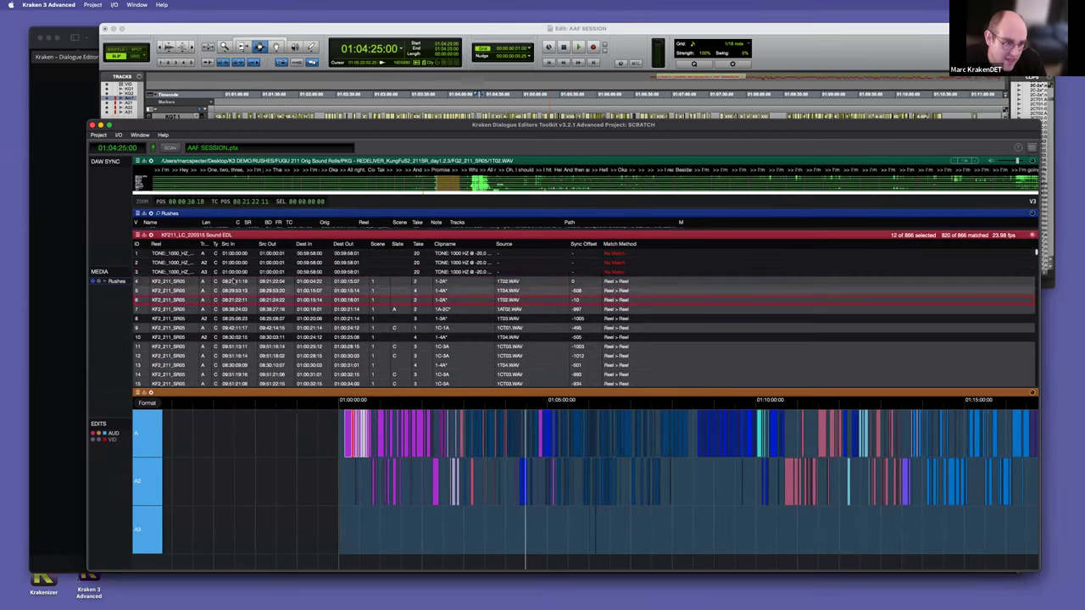
pyautogui.click(337, 424)
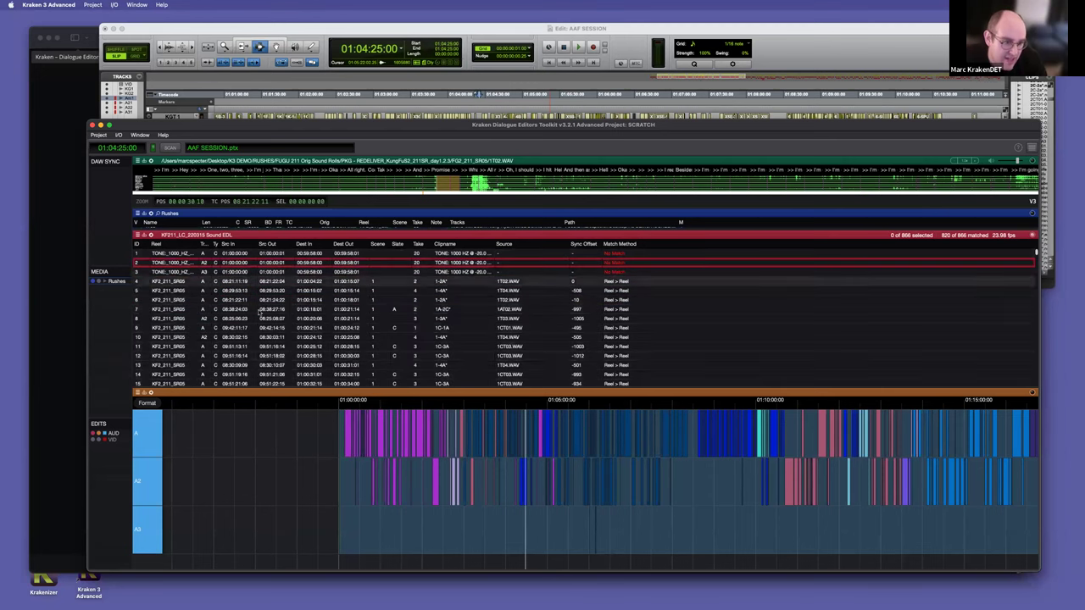
# Step: Enlarge the start of the edit timeline and select events 3 to 13 in the Sound EDL to locate their clips
pyautogui.scroll(5, 360, 441)
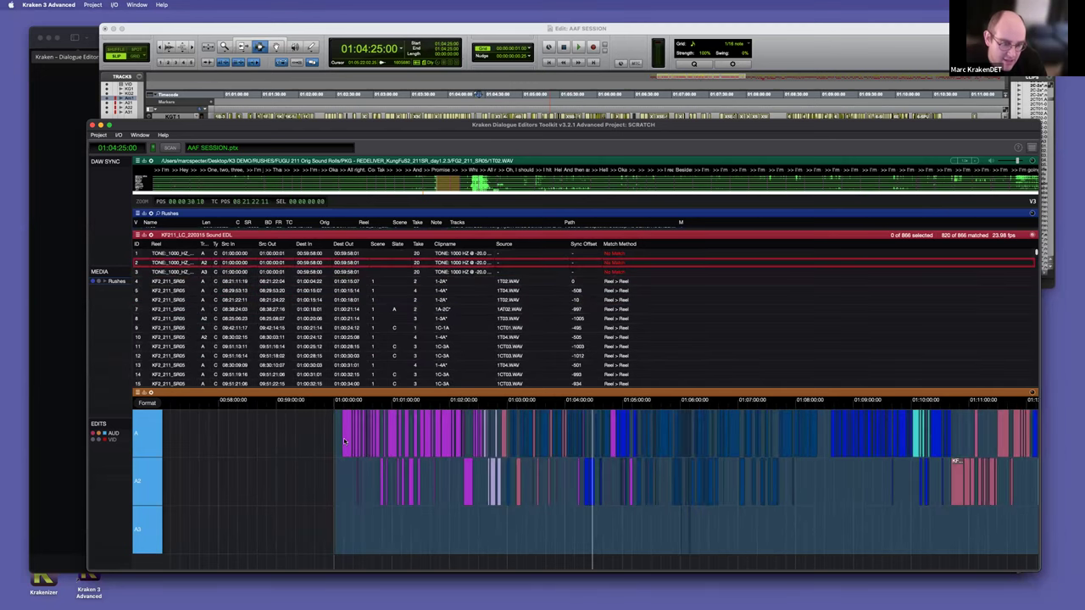
pyautogui.click(251, 272)
pyautogui.moveTo(252, 277); pyautogui.dragTo(231, 367)
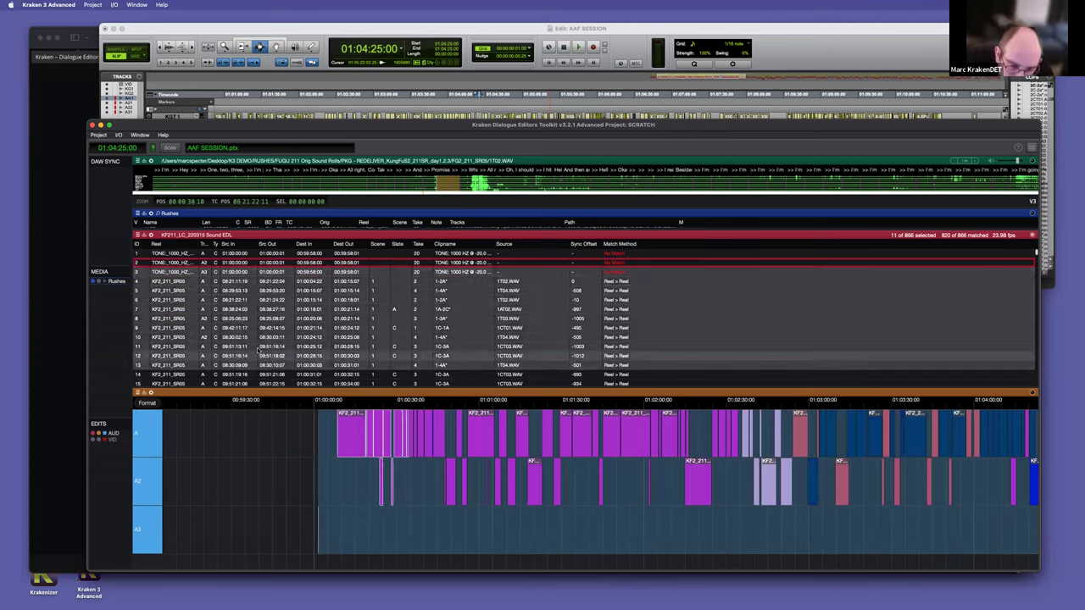
# Step: Select individual clips on track A, from the opening clip to the one just after 01:00:40:00, to inspect their source recordings
pyautogui.click(400, 441)
pyautogui.click(378, 432)
pyautogui.click(364, 423)
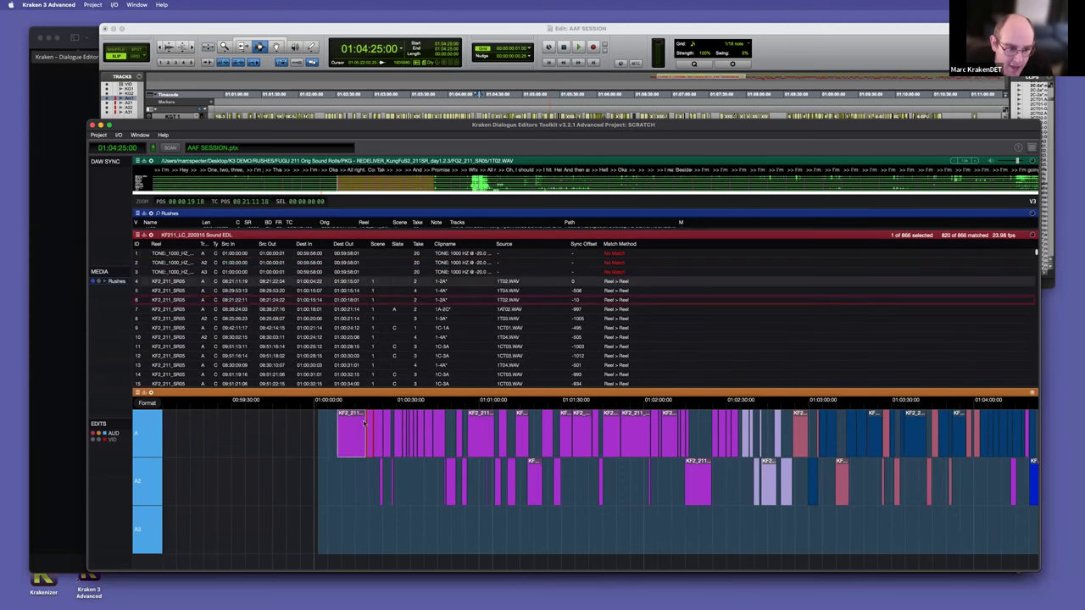
pyautogui.scroll(5, 369, 440)
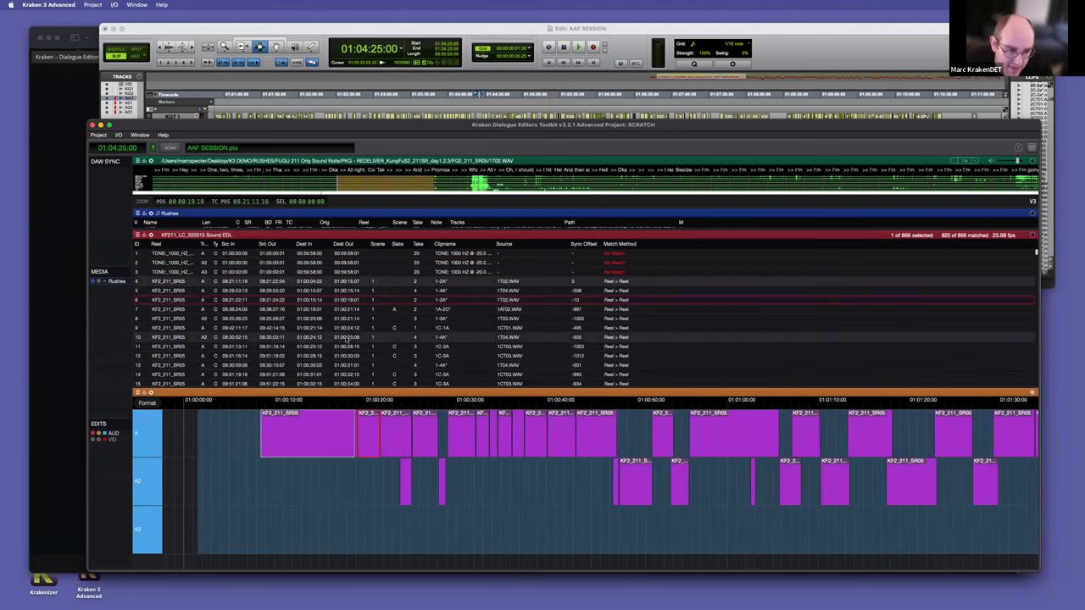
pyautogui.click(346, 319)
pyautogui.click(346, 300)
pyautogui.click(536, 432)
pyautogui.click(593, 433)
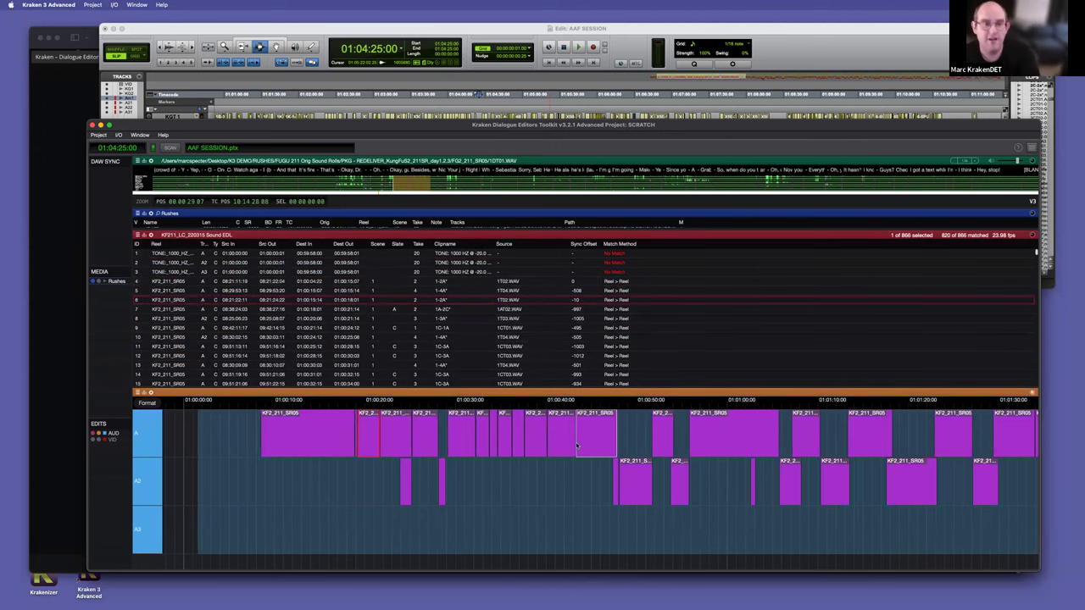
# Step: Enlarge the waveform area and inspect the source recording of the long A clip around 01:01:00:00
pyautogui.moveTo(523, 209); pyautogui.dragTo(513, 265)
pyautogui.click(683, 446)
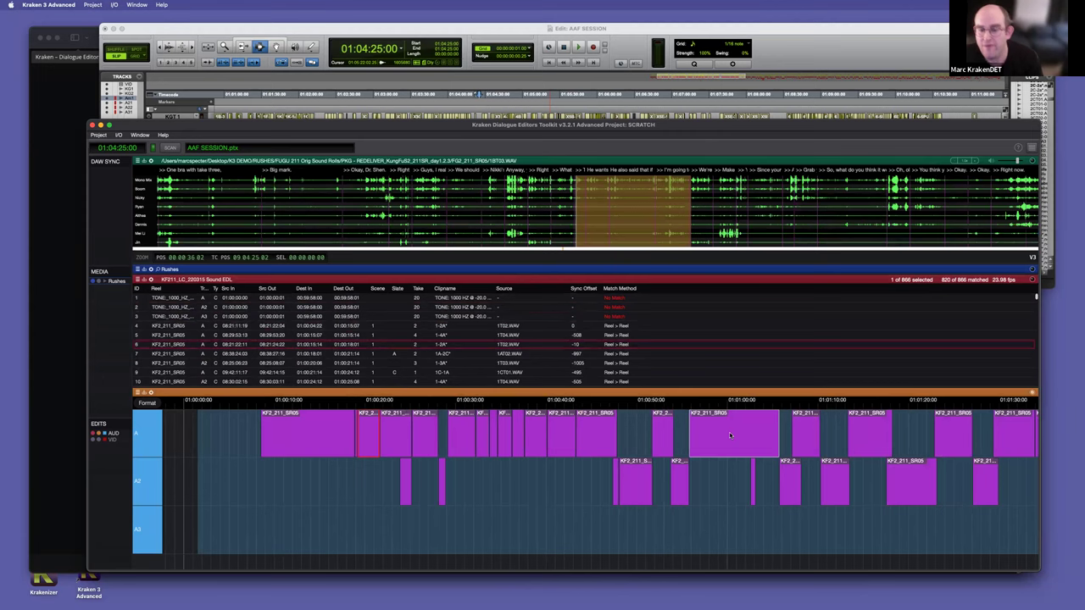
pyautogui.hscroll(5, 752, 451)
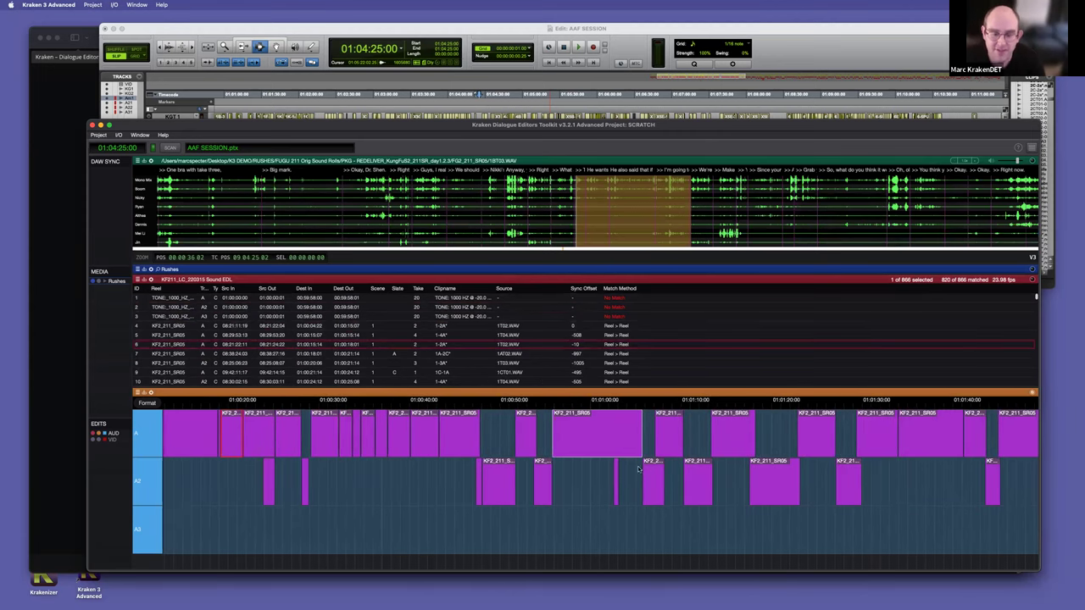
pyautogui.scroll(3, 604, 476)
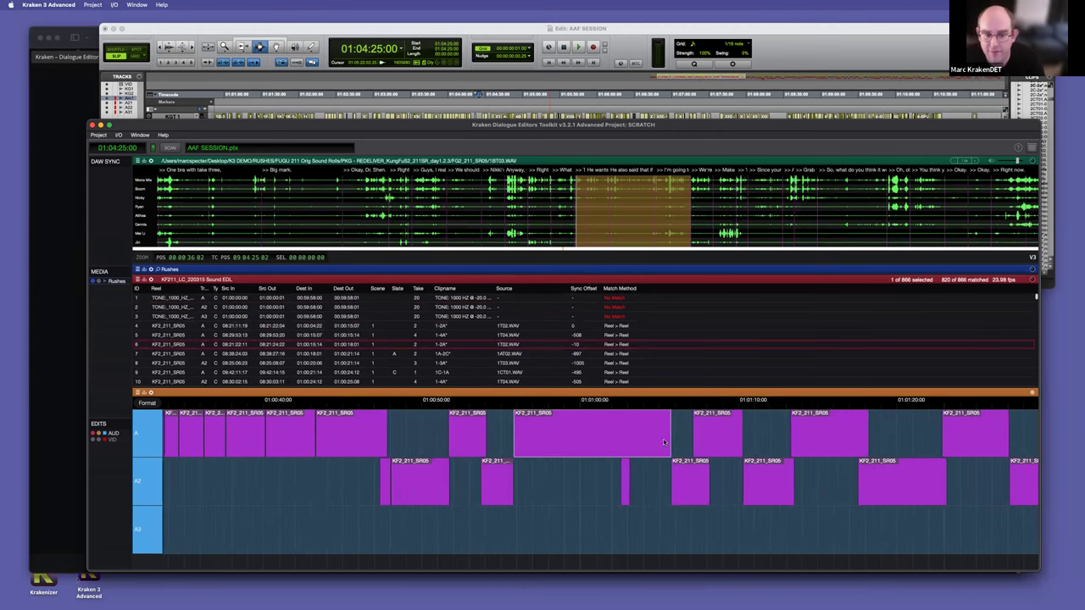
# Step: Select the A and A2 clips between about 01:00:50:00 and 01:01:10:00 in turn to compare their source waveforms
pyautogui.click(455, 438)
pyautogui.click(427, 475)
pyautogui.click(527, 447)
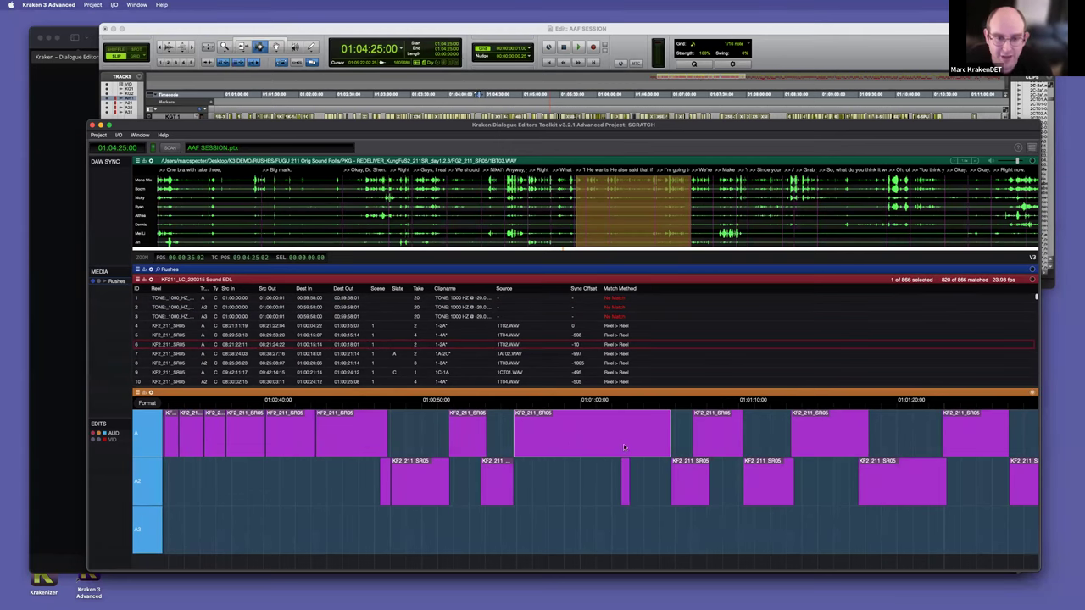
pyautogui.click(728, 450)
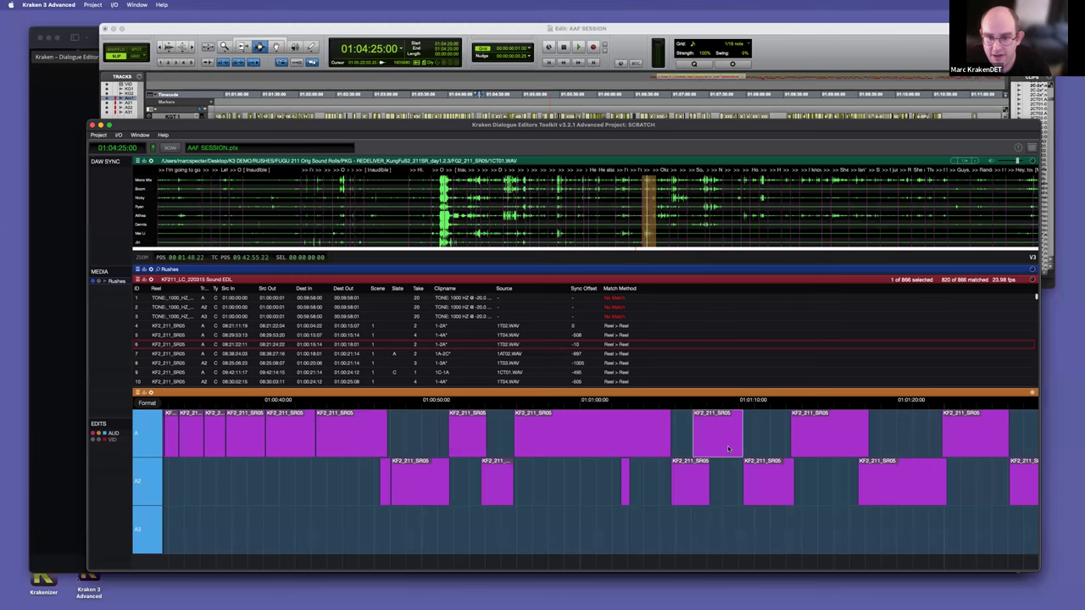
# Step: Select several clips in turn on the A and A2 edit tracks to view their matched source recordings as waveforms
pyautogui.click(747, 503)
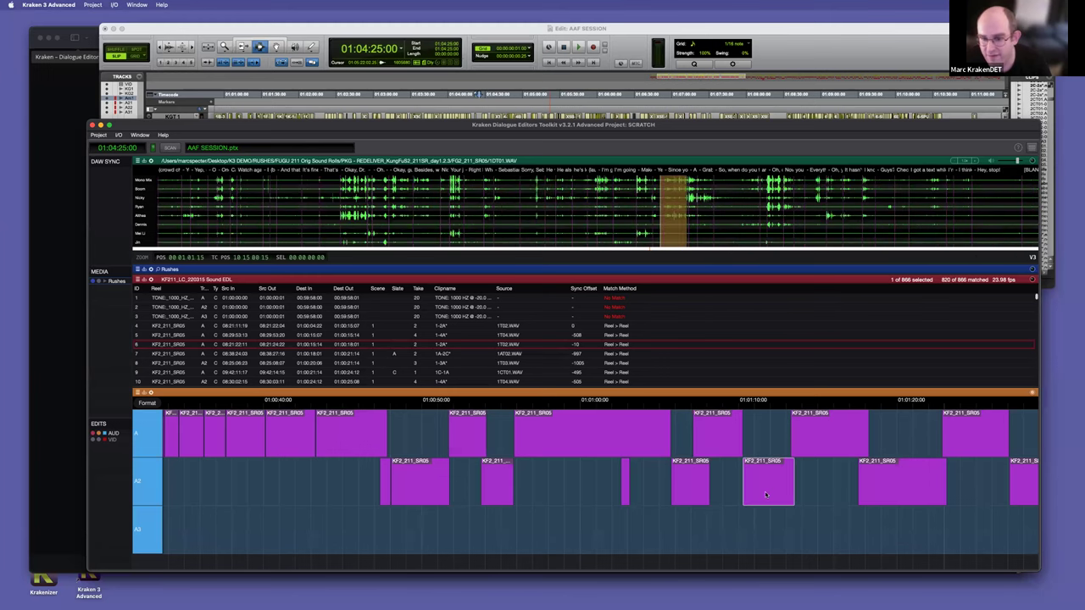
pyautogui.click(804, 446)
pyautogui.hscroll(5, 804, 447)
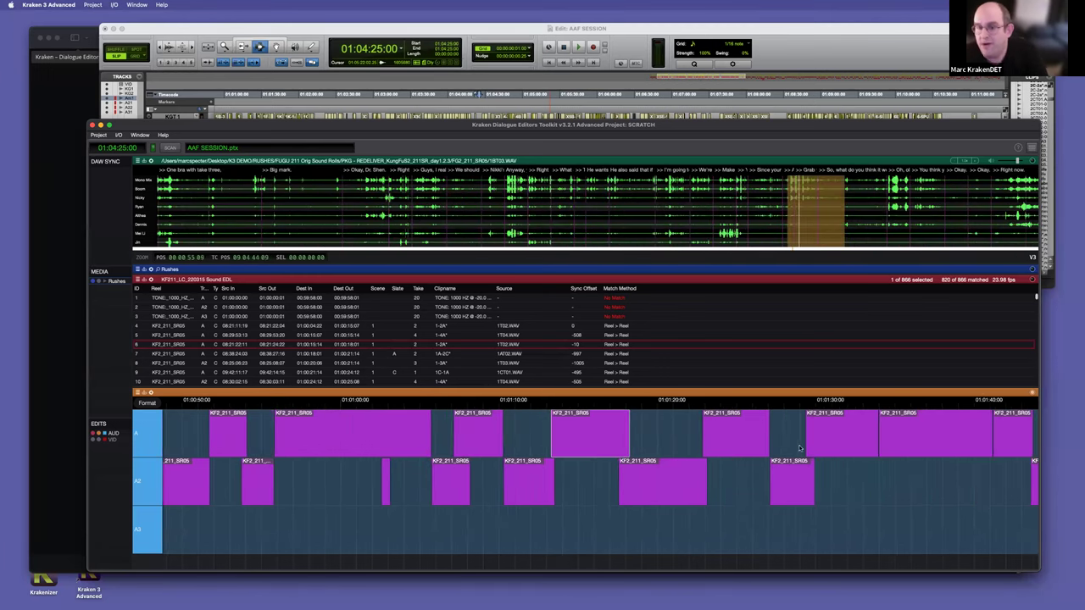
pyautogui.click(791, 492)
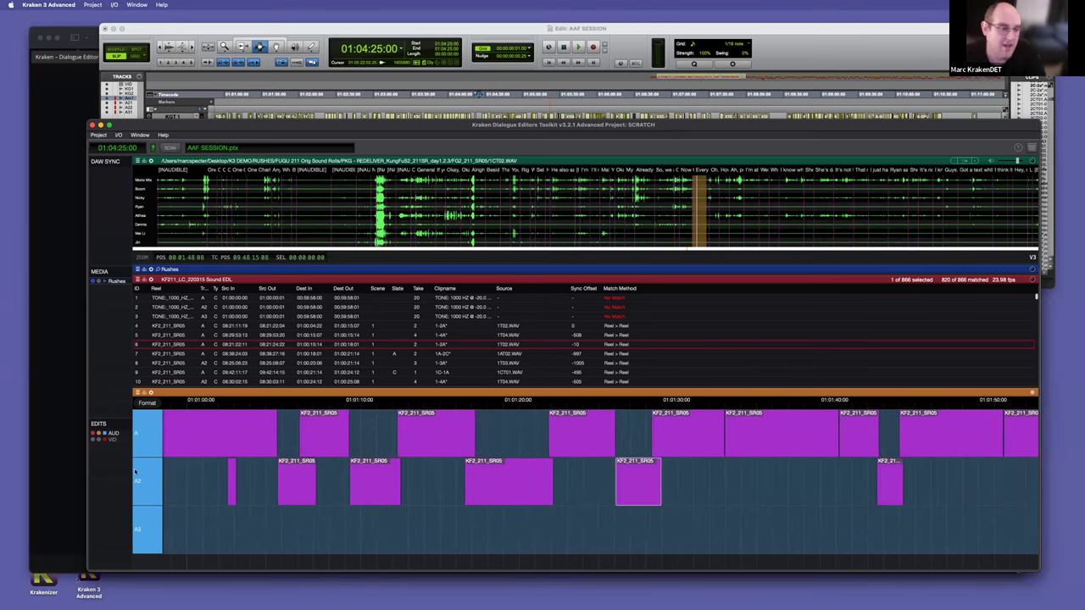
# Step: Open the clip formatting settings beside the edits timeline and enlarge the timeline area upwards over the EDL list
pyautogui.click(142, 404)
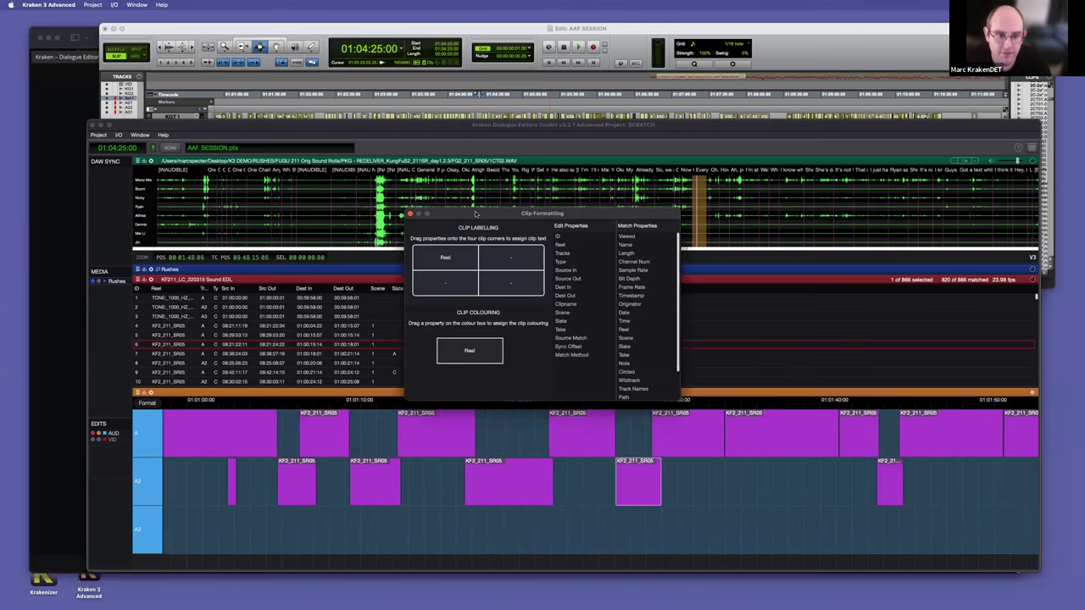
pyautogui.moveTo(475, 213); pyautogui.dragTo(550, 150)
pyautogui.scroll(-2, 684, 474)
pyautogui.scroll(4, 684, 475)
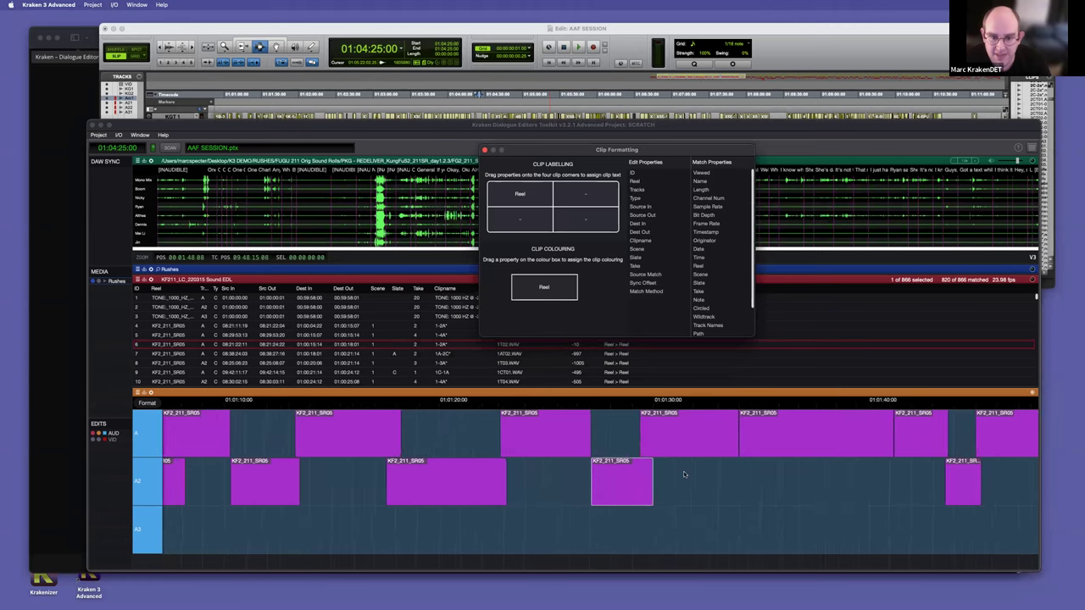
pyautogui.scroll(-3, 684, 474)
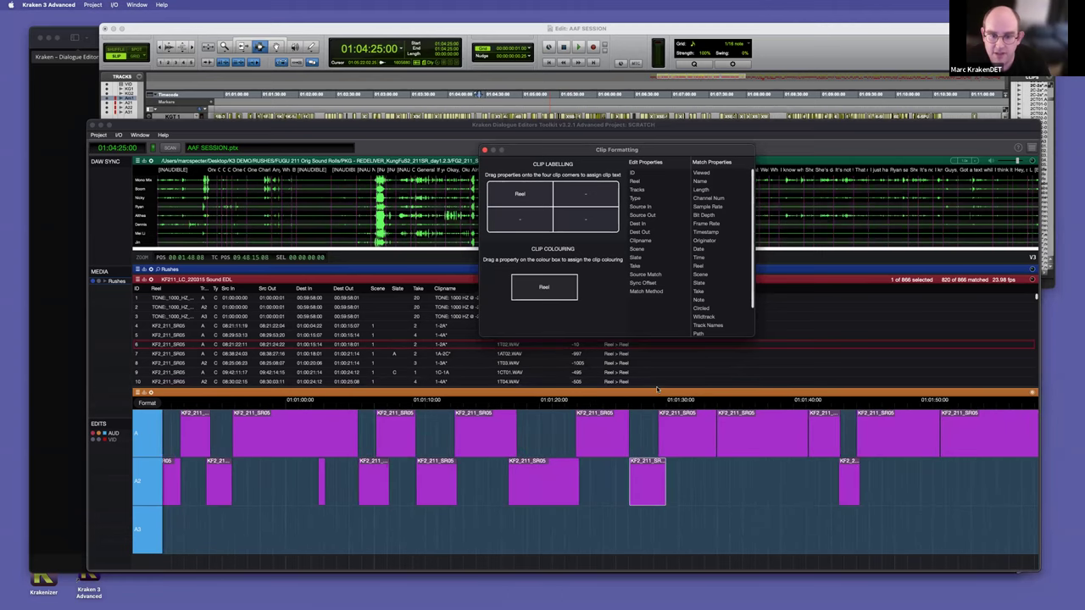
pyautogui.moveTo(658, 386); pyautogui.dragTo(659, 353)
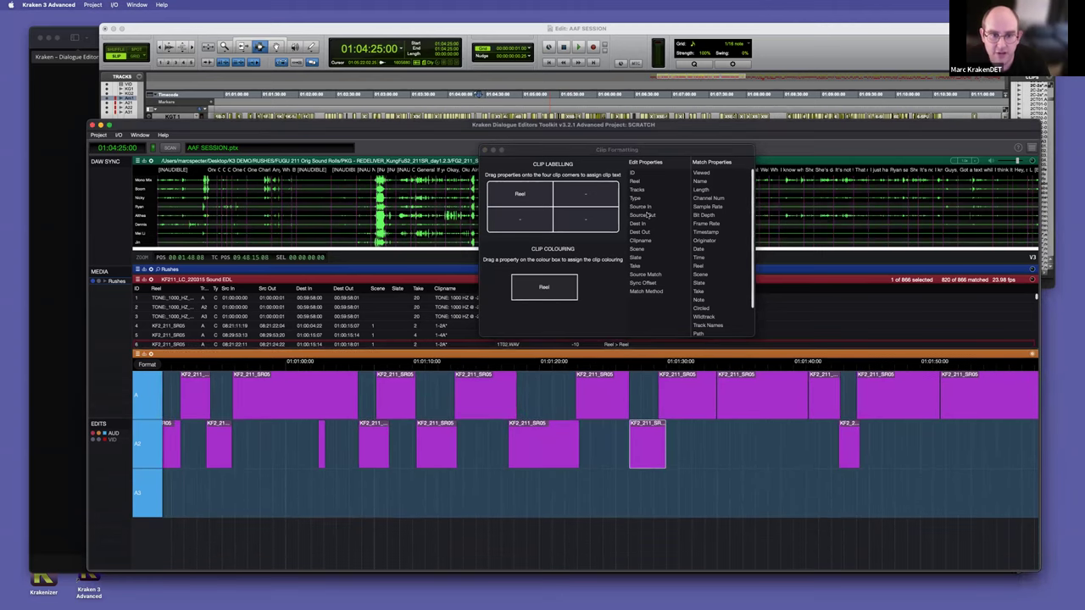
# Step: Label the clips with Clipname in their top-left corner and the match property Name, replacing Sample Rate, in their bottom-left corner
pyautogui.moveTo(642, 242); pyautogui.dragTo(512, 194)
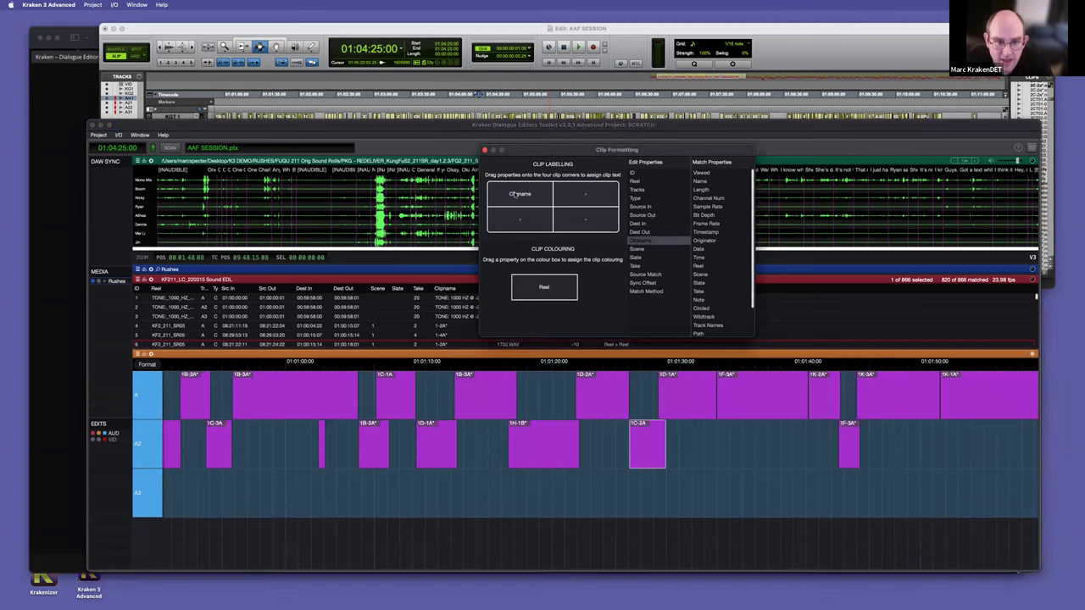
pyautogui.moveTo(708, 204); pyautogui.dragTo(521, 221)
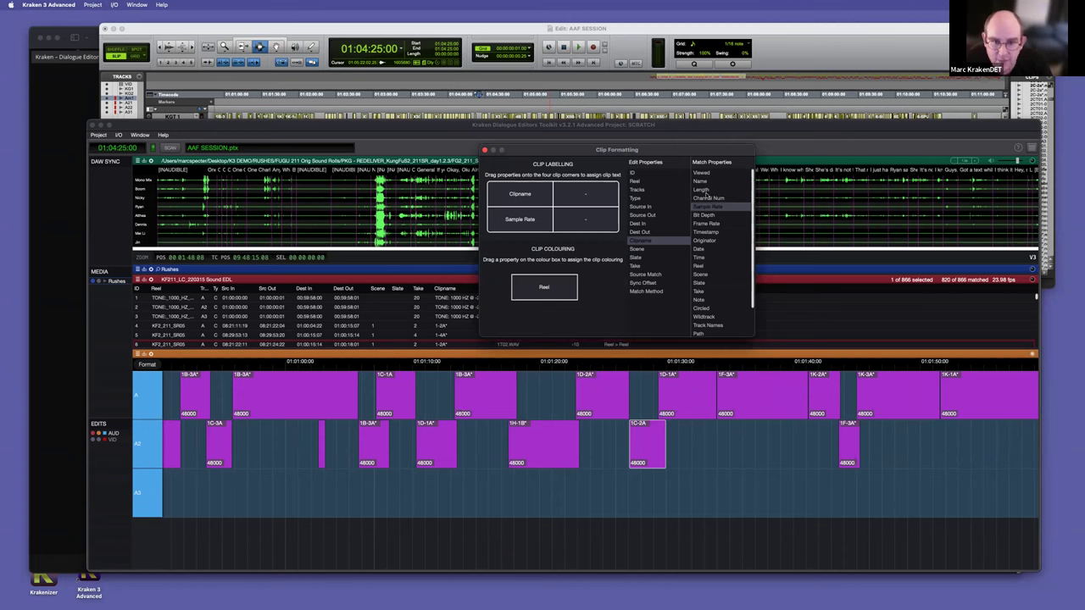
pyautogui.moveTo(701, 182); pyautogui.dragTo(514, 219)
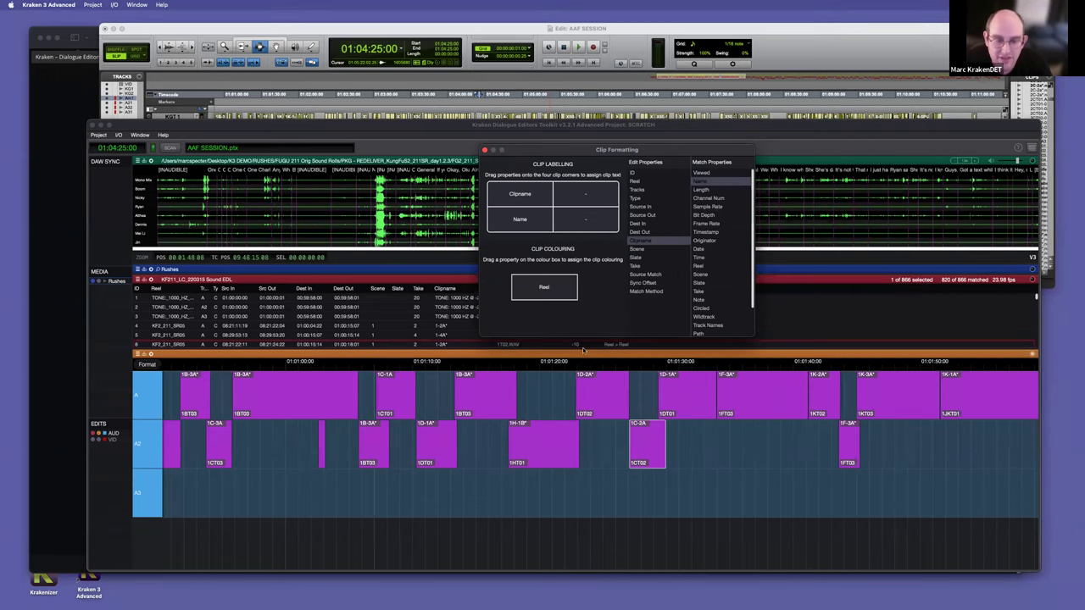
pyautogui.hscroll(-3, 614, 392)
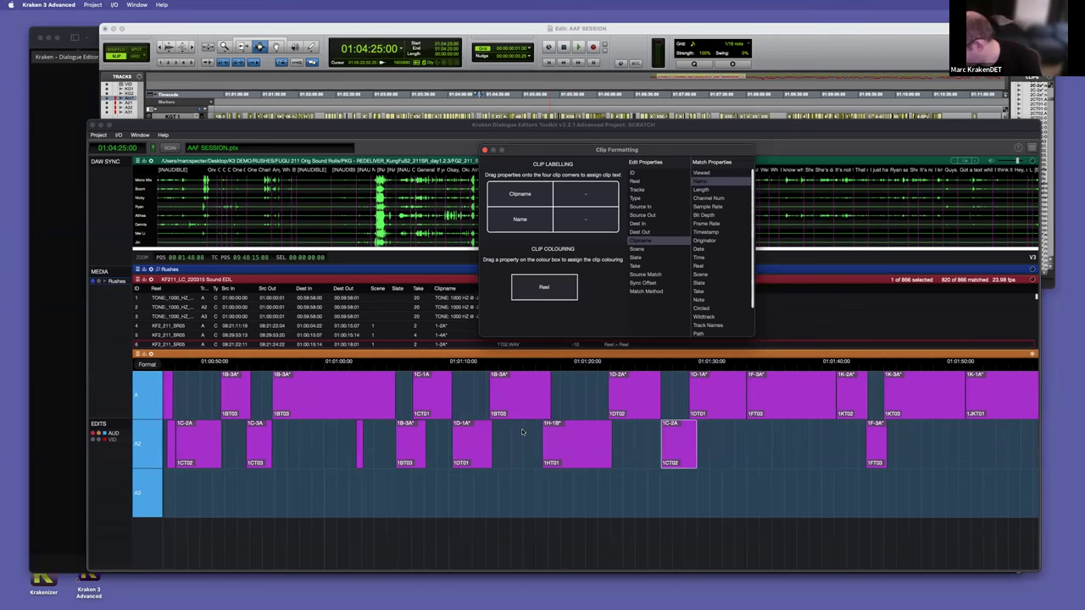
pyautogui.scroll(-3, 524, 426)
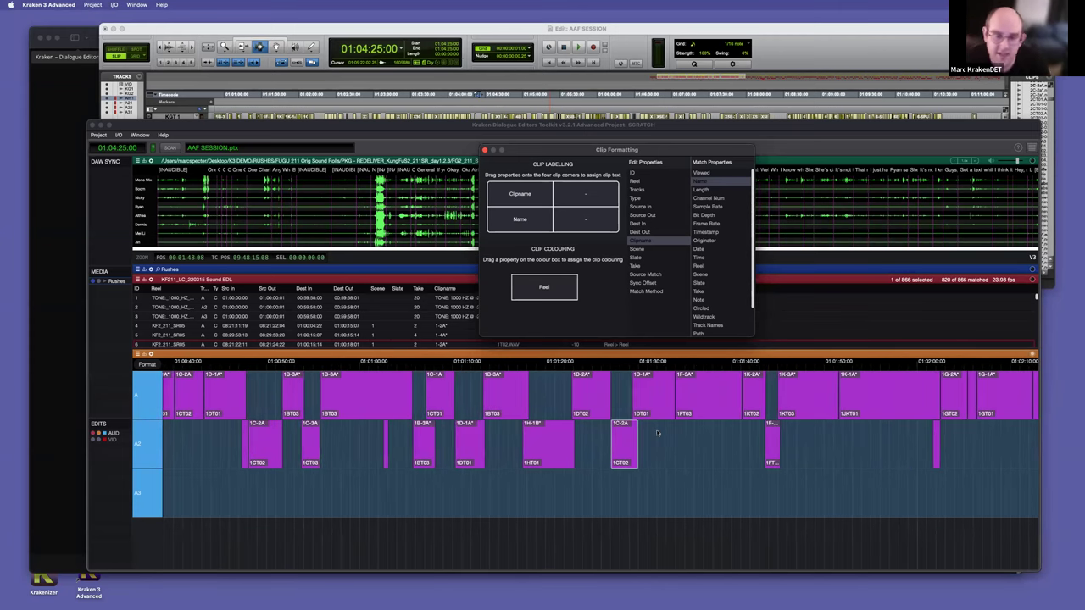
pyautogui.scroll(5, 669, 438)
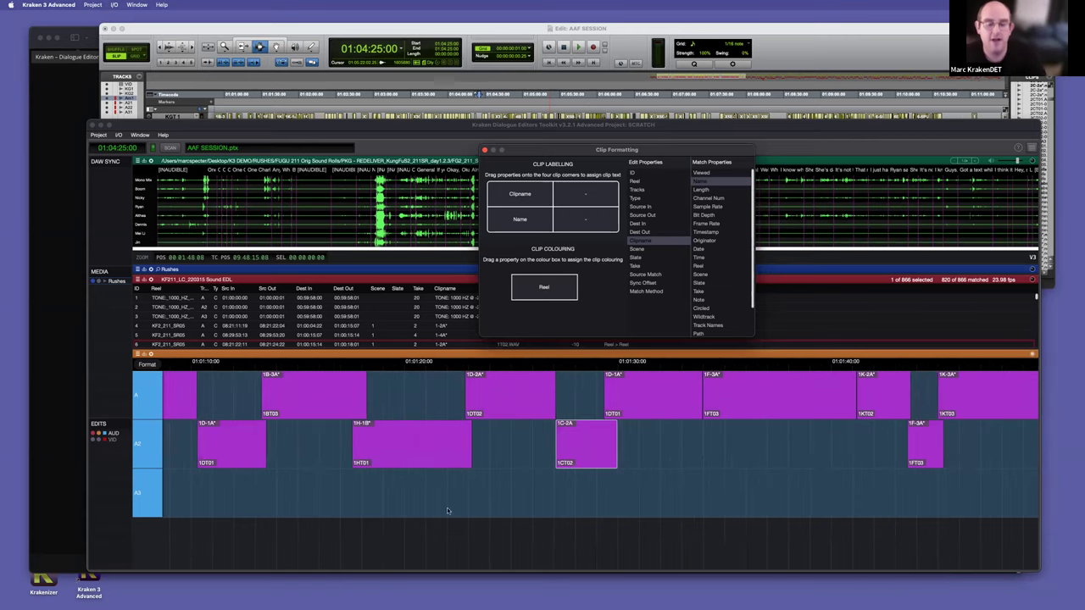
# Step: Set the clip colouring to the match property Channel Num and view the recoloured clips across the timeline
pyautogui.moveTo(640, 151); pyautogui.dragTo(646, 136)
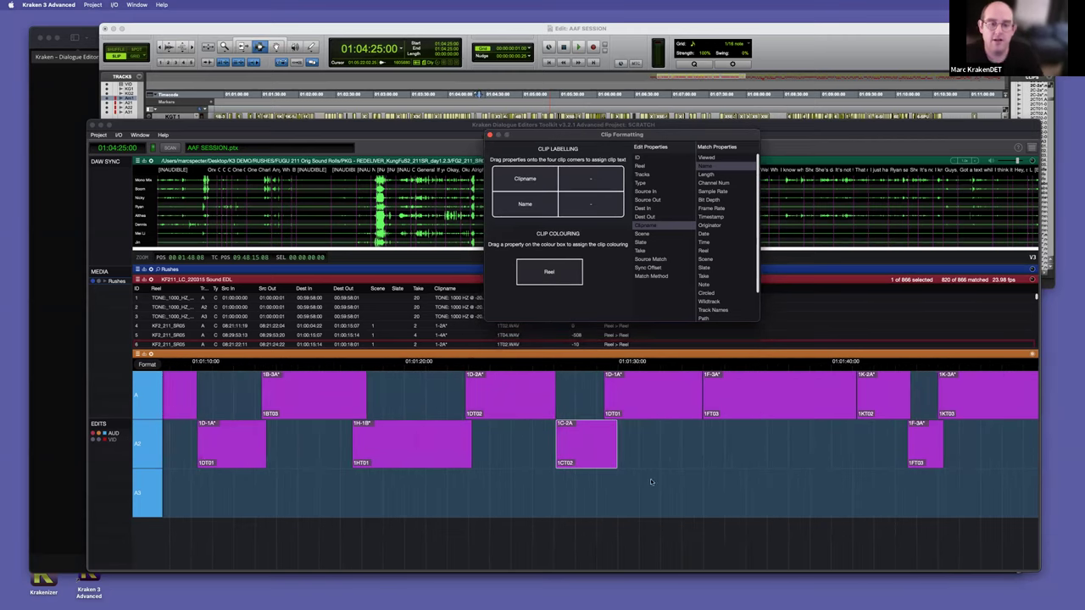
pyautogui.scroll(-5, 597, 423)
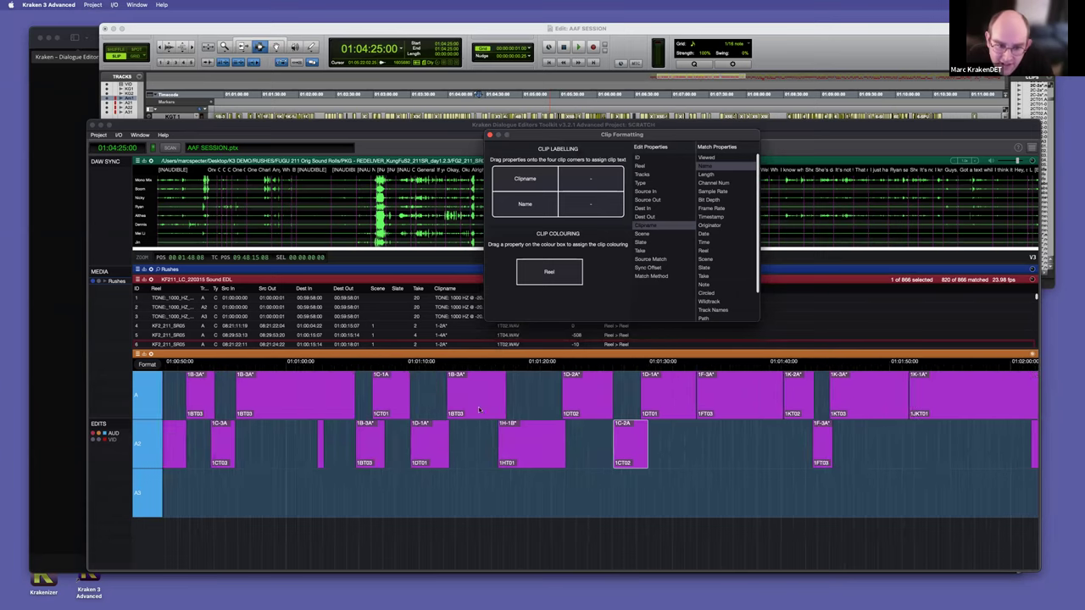
pyautogui.scroll(-10, 474, 455)
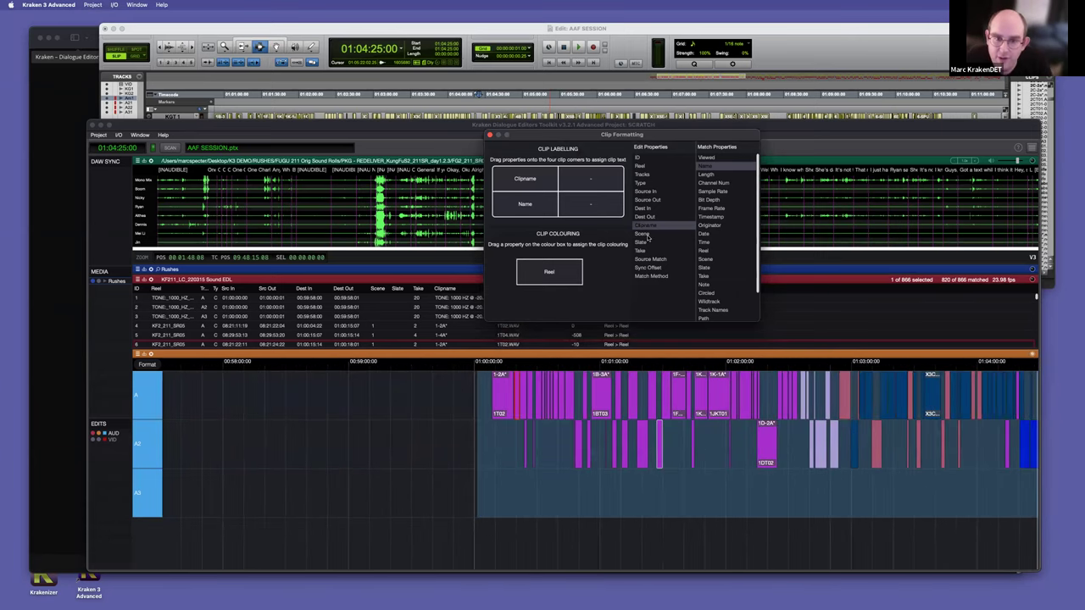
pyautogui.scroll(-4, 734, 461)
pyautogui.hscroll(3, 730, 455)
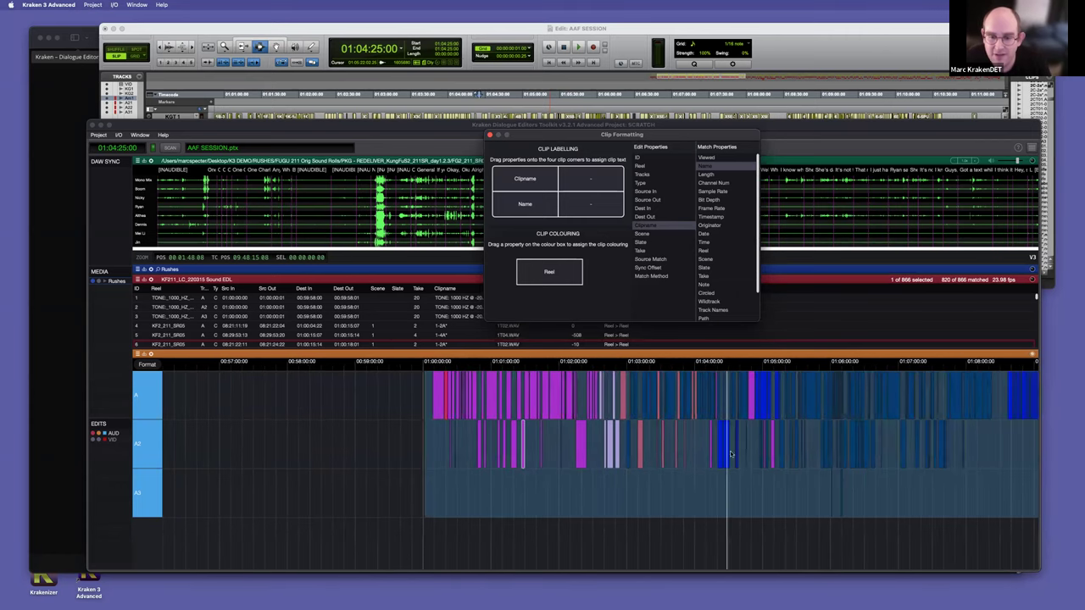
pyautogui.scroll(6, 613, 450)
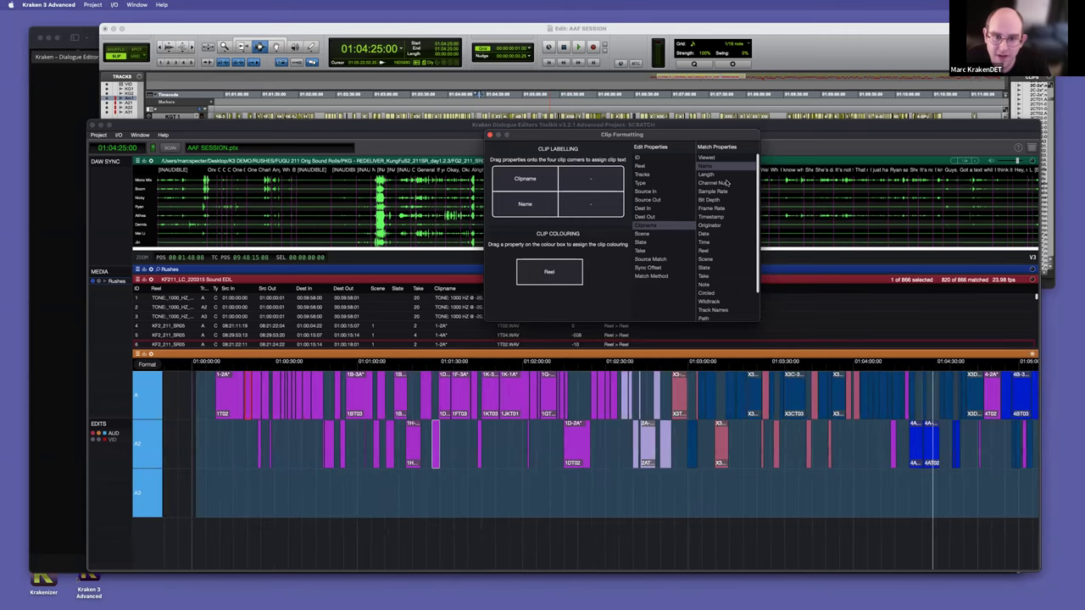
pyautogui.moveTo(712, 185); pyautogui.dragTo(549, 272)
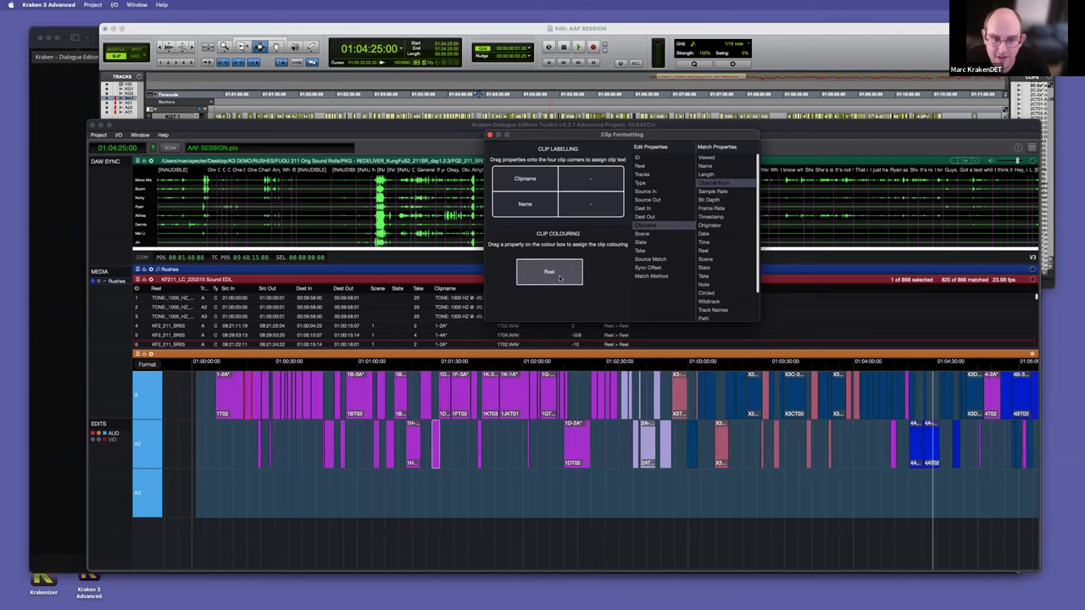
pyautogui.scroll(-3, 644, 449)
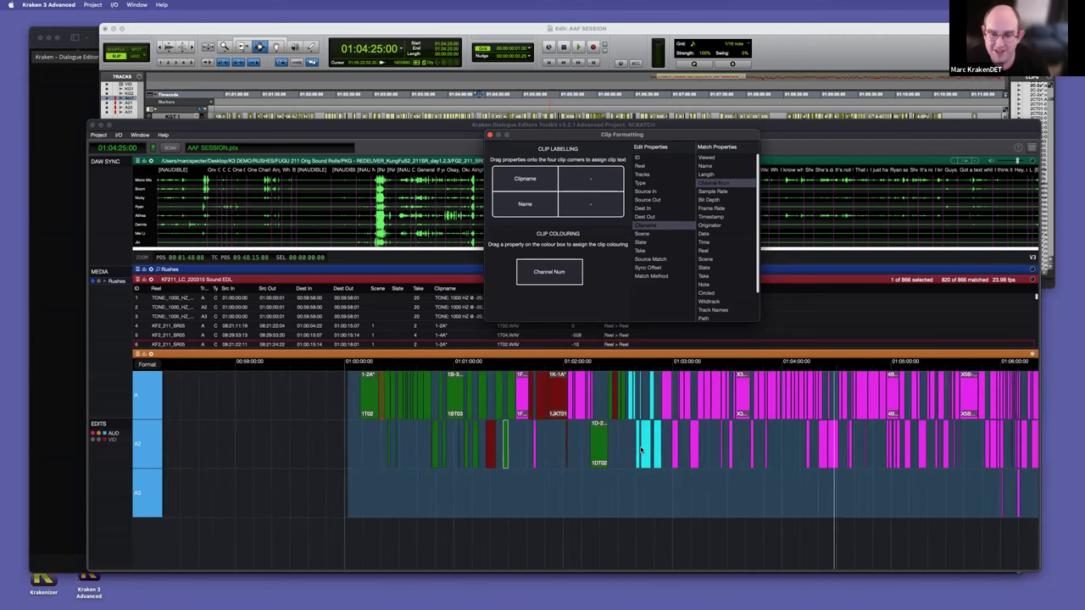
pyautogui.scroll(4, 755, 426)
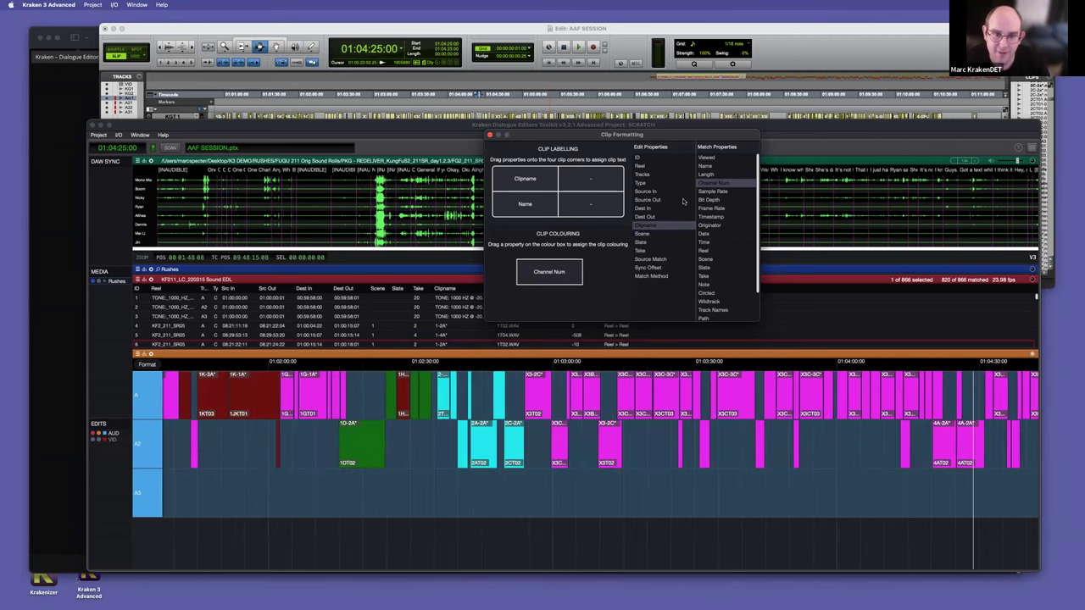
# Step: Replace the label in the clips' top-left corner with the match property Channel Num
pyautogui.moveTo(710, 183); pyautogui.dragTo(529, 178)
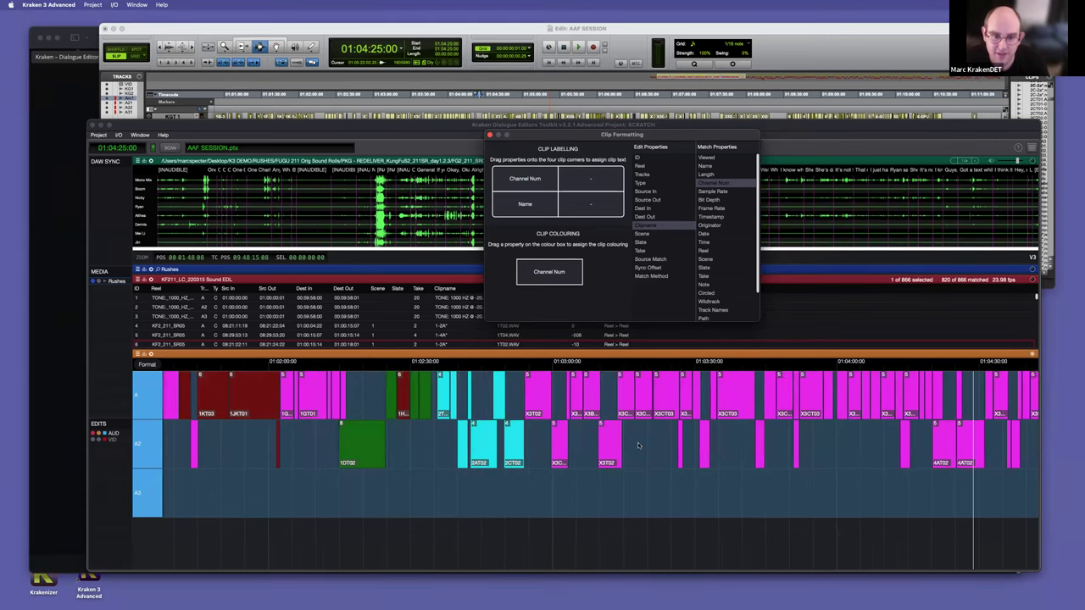
pyautogui.scroll(-2, 630, 434)
pyautogui.scroll(-3, 784, 469)
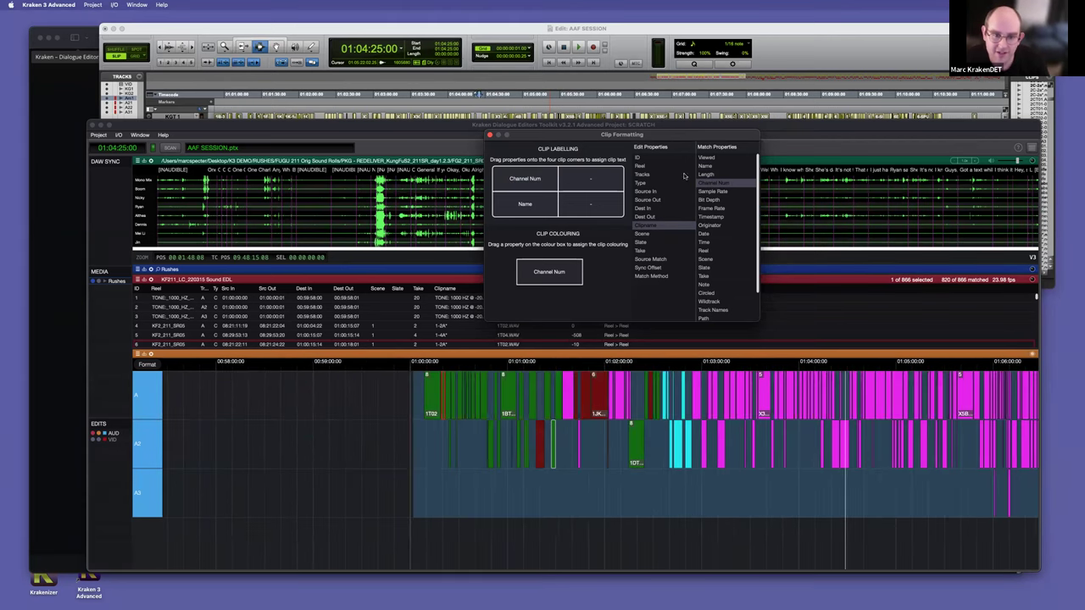
# Step: Set the clip colouring to the match property Date and inspect the shoot dates along the timeline
pyautogui.moveTo(703, 237); pyautogui.dragTo(543, 284)
pyautogui.scroll(-3, 678, 497)
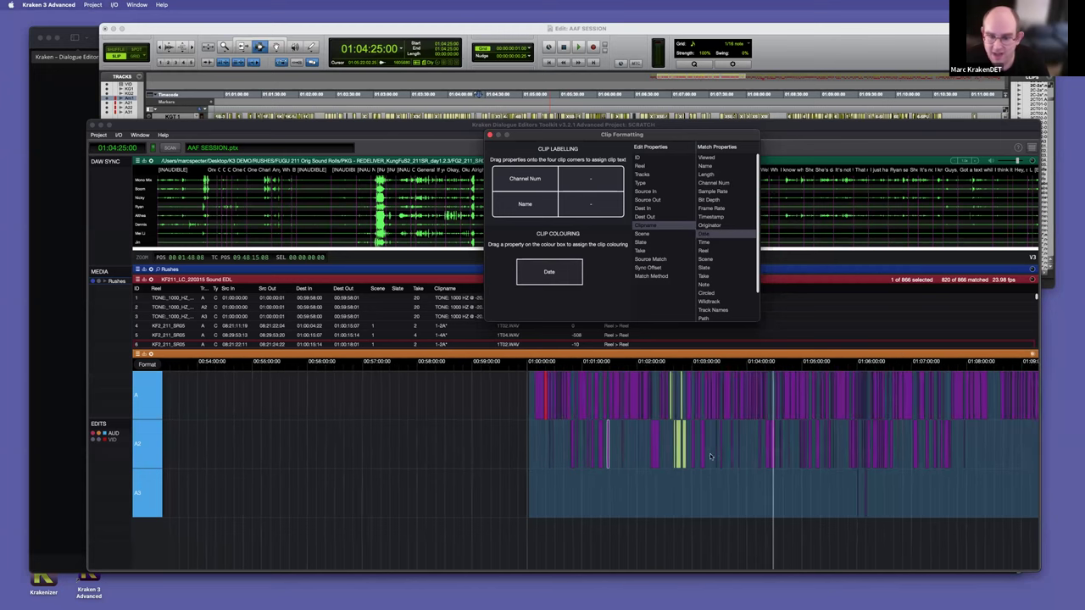
pyautogui.hscroll(5, 695, 466)
pyautogui.scroll(3, 703, 445)
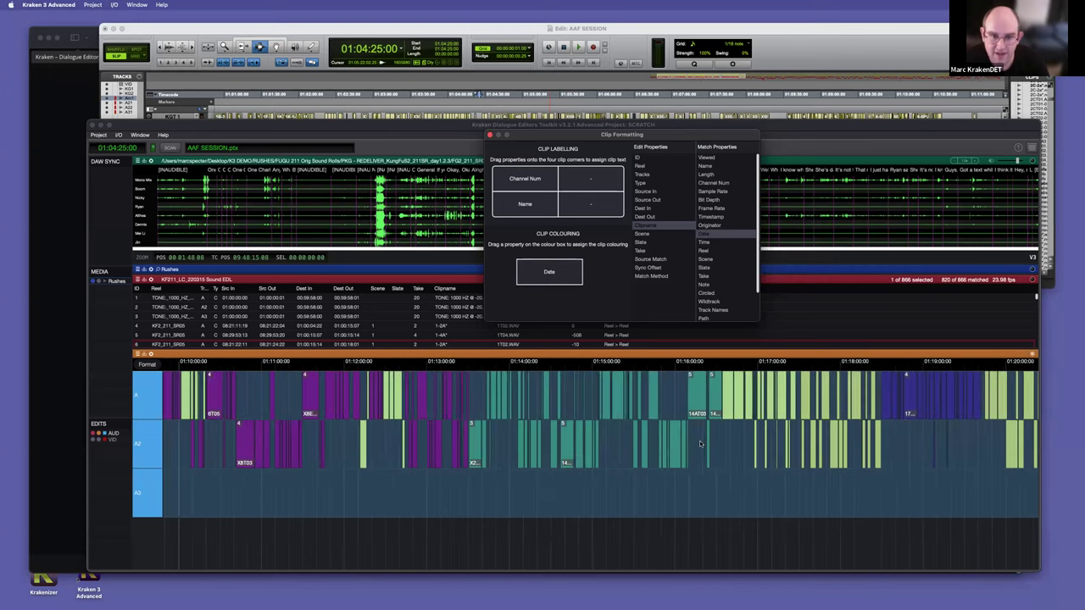
# Step: Set the clip colouring to the match property Scene and review the scene groups along the timeline
pyautogui.moveTo(705, 258); pyautogui.dragTo(549, 269)
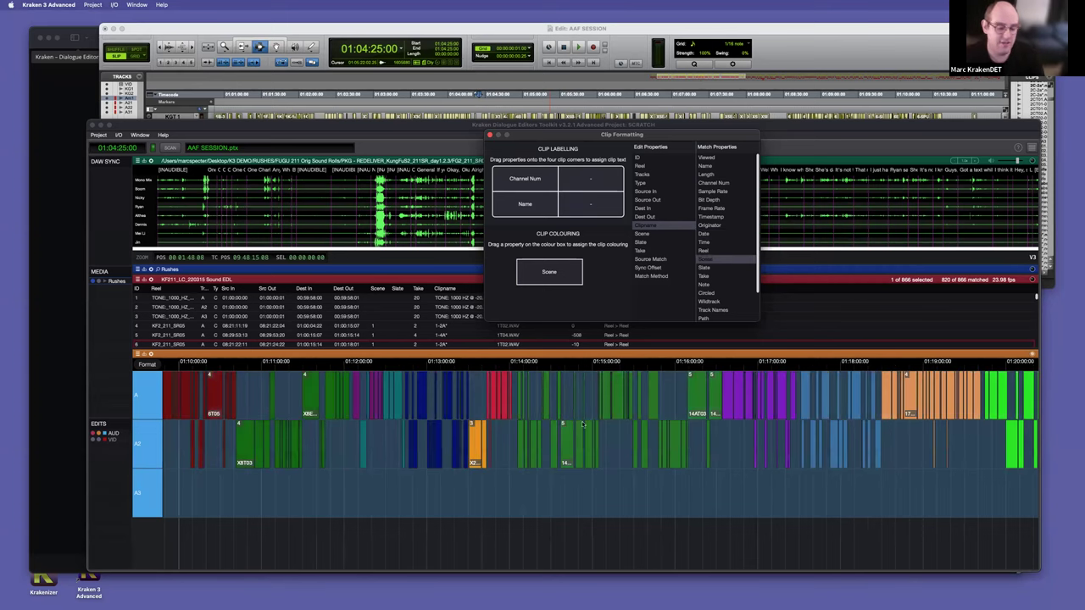
pyautogui.scroll(8, 591, 427)
pyautogui.scroll(-10, 699, 427)
pyautogui.hscroll(5, 702, 421)
pyautogui.scroll(-2, 676, 426)
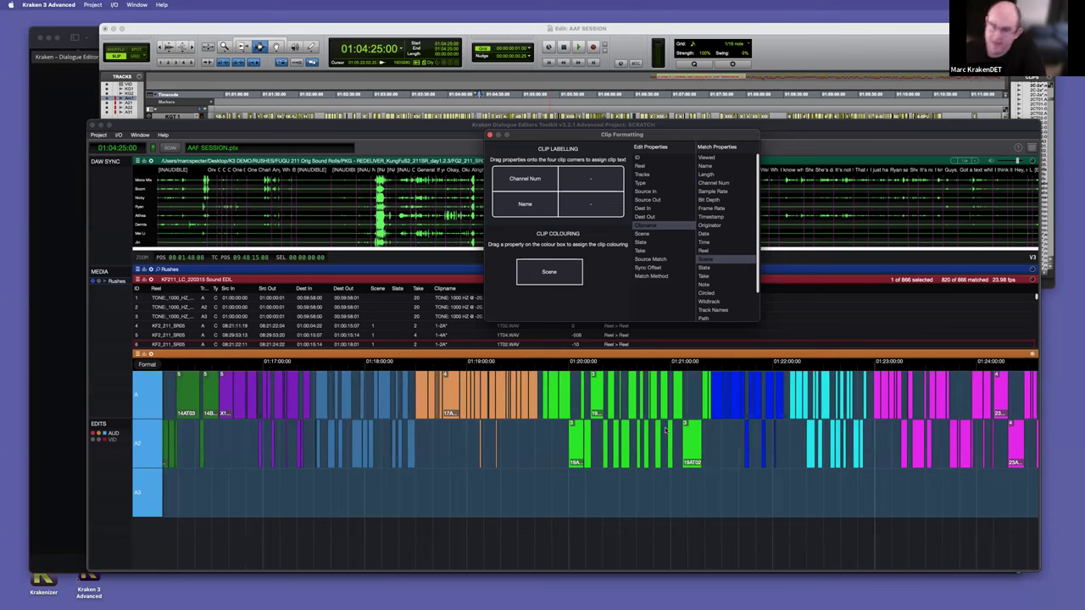
# Step: Examine the commands available for the EDL events and the timeline clips, checking an A2 clip and EDL event 4
pyautogui.rightClick(259, 325)
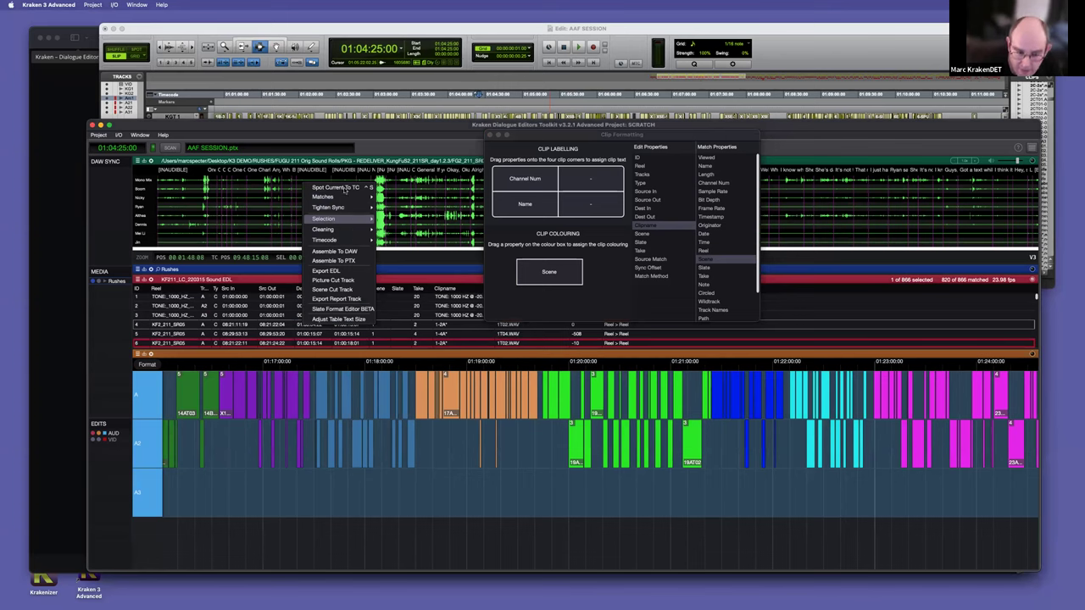
pyautogui.click(513, 477)
pyautogui.hscroll(2, 490, 444)
pyautogui.click(490, 443)
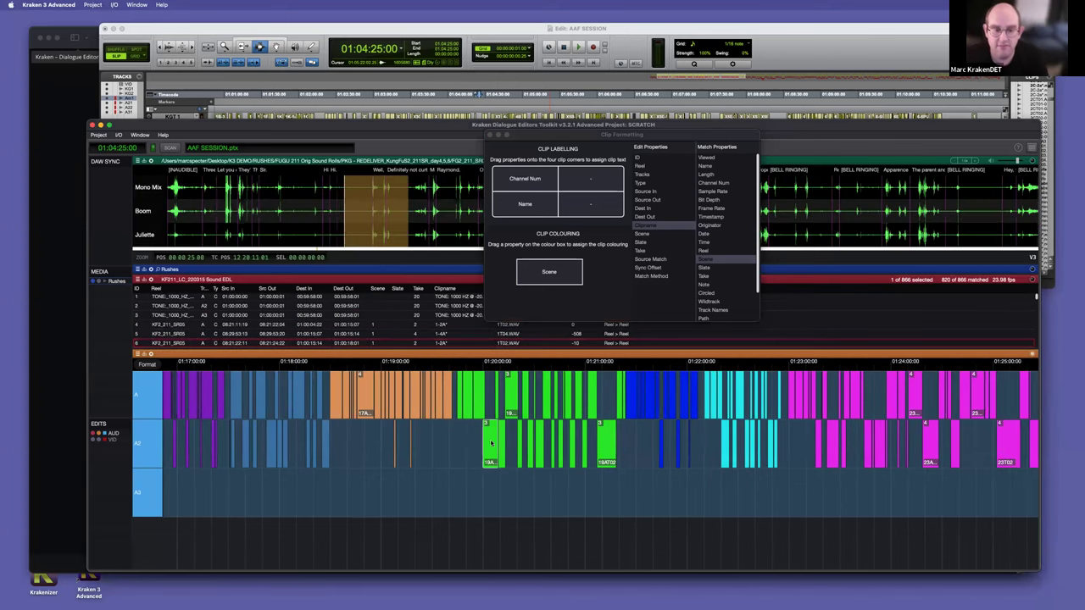
pyautogui.rightClick(330, 327)
pyautogui.click(441, 462)
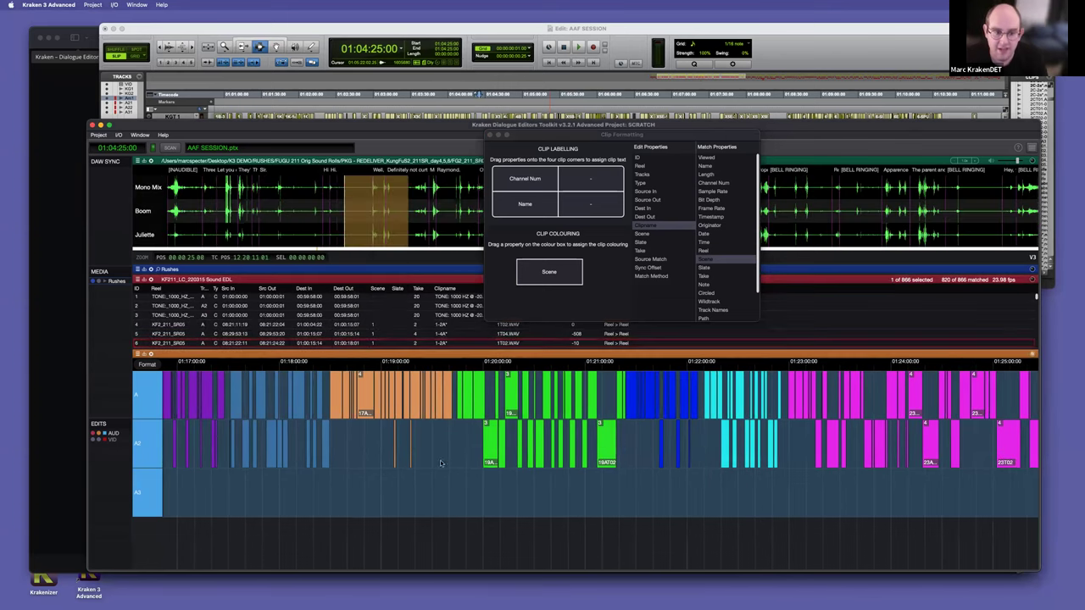
pyautogui.rightClick(447, 455)
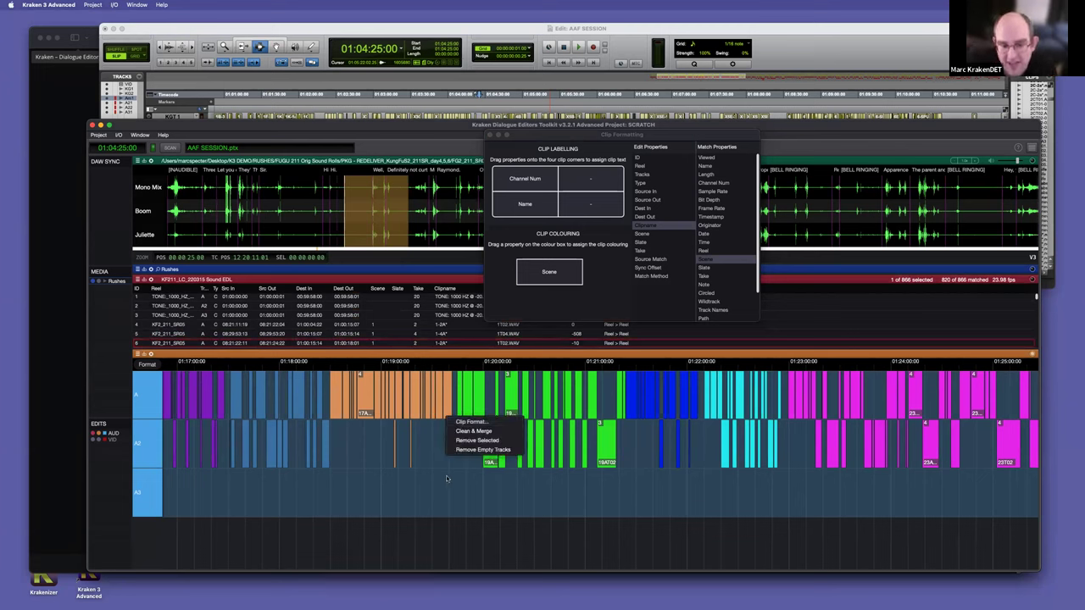
pyautogui.rightClick(444, 435)
pyautogui.click(450, 474)
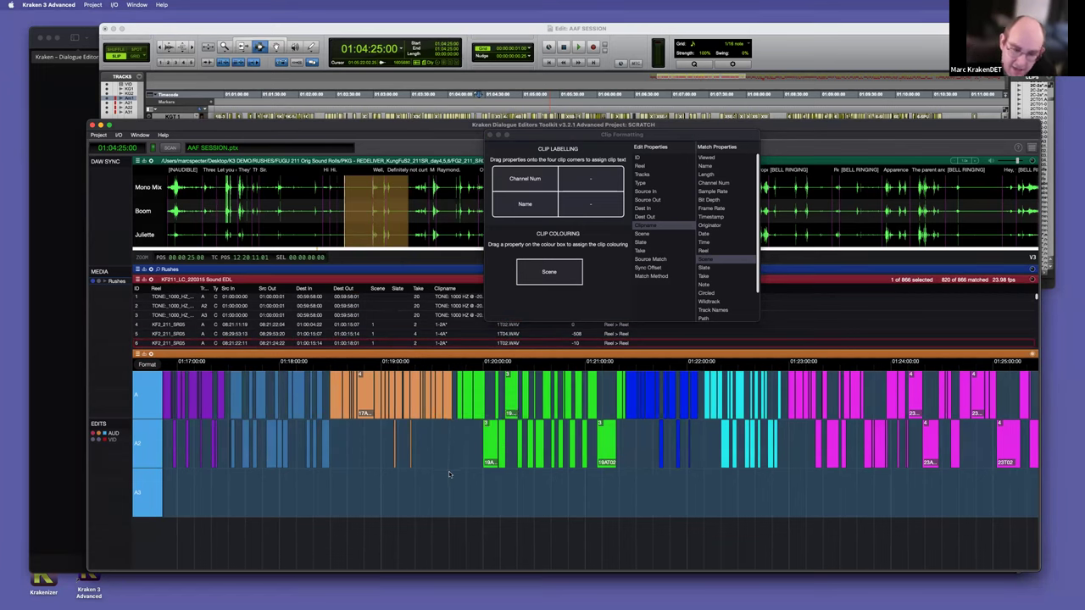
pyautogui.rightClick(338, 309)
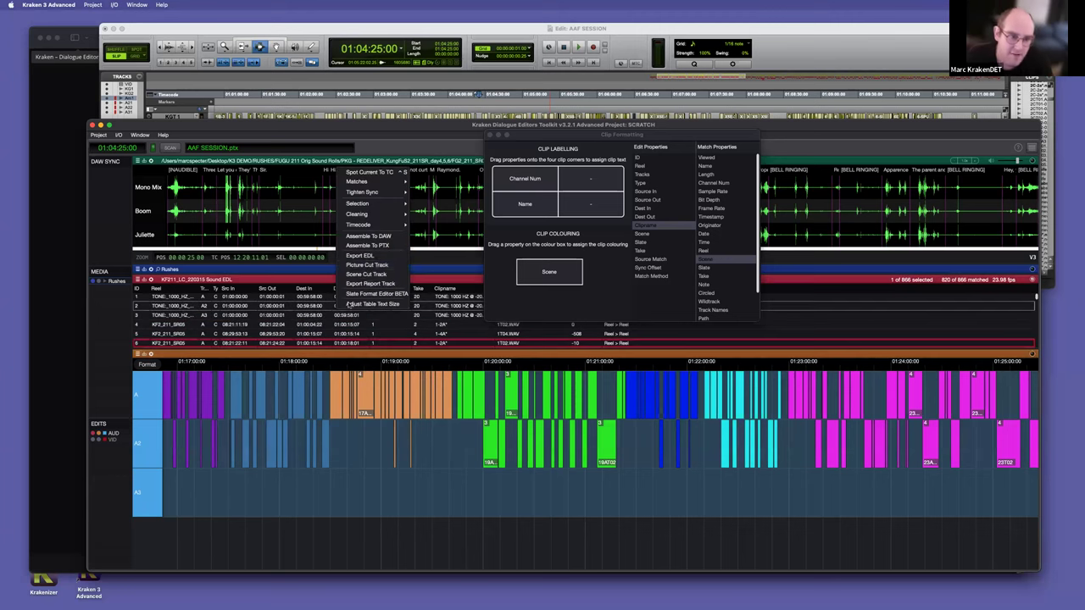
pyautogui.click(225, 323)
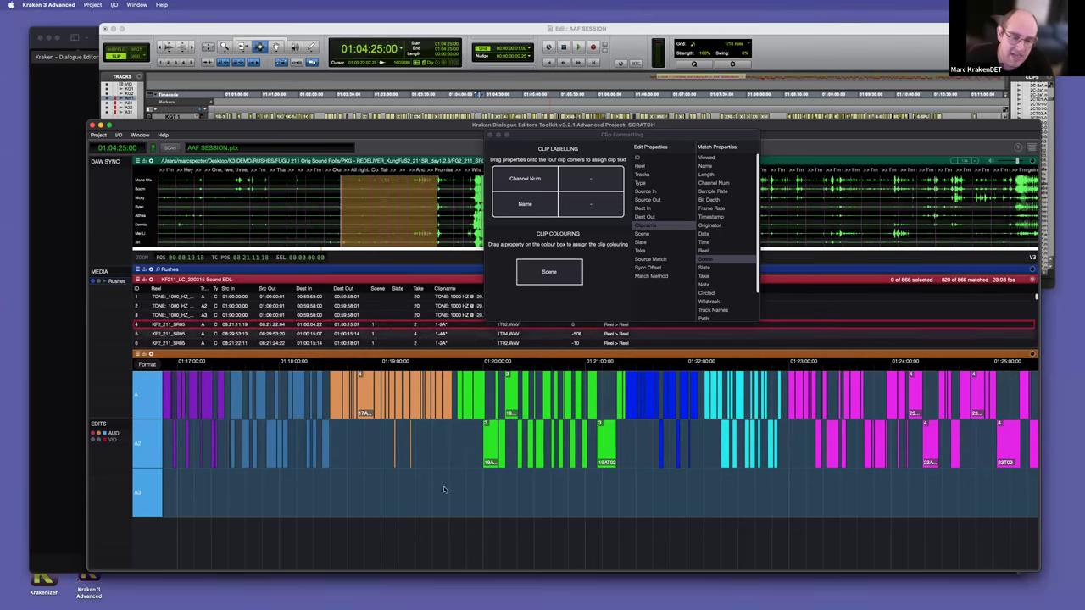
pyautogui.scroll(-5, 535, 494)
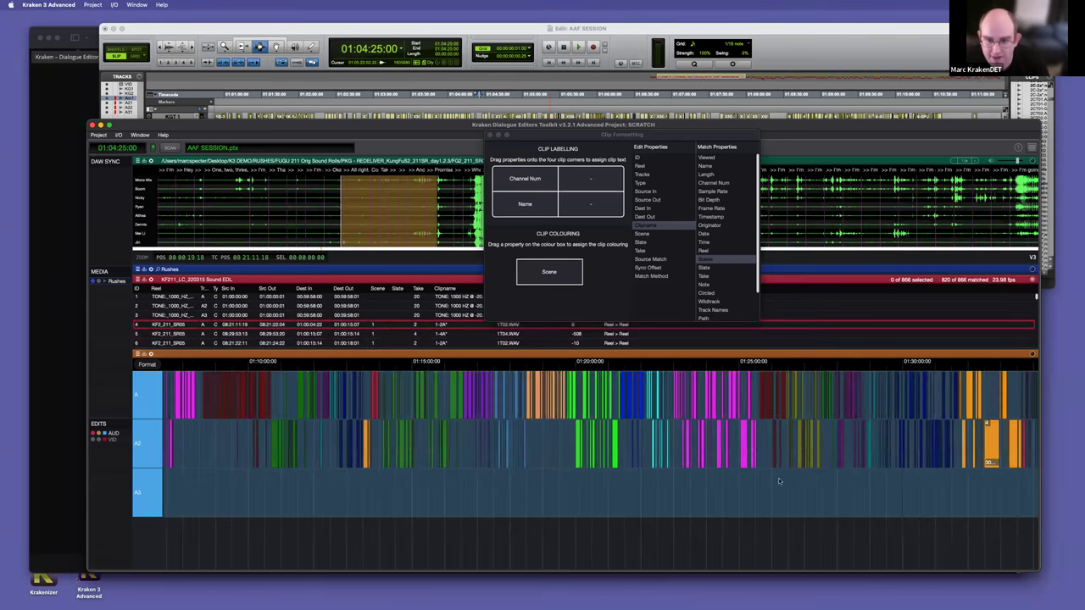
# Step: Set the clip colouring to the match property Originator and inspect the colour groups along the edits timeline
pyautogui.rightClick(673, 432)
pyautogui.click(634, 397)
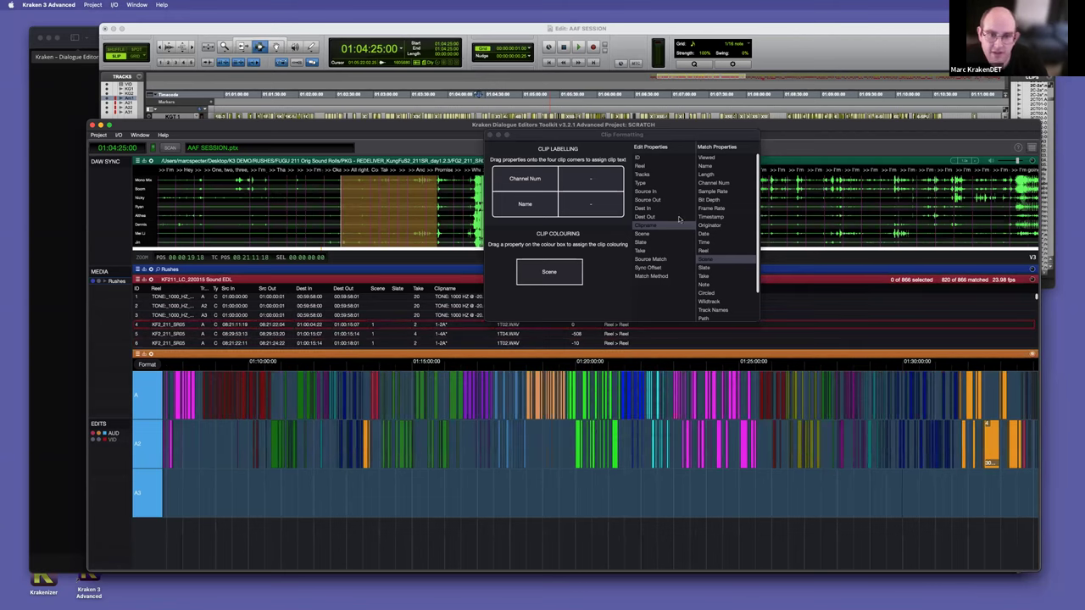
pyautogui.scroll(-2, 731, 285)
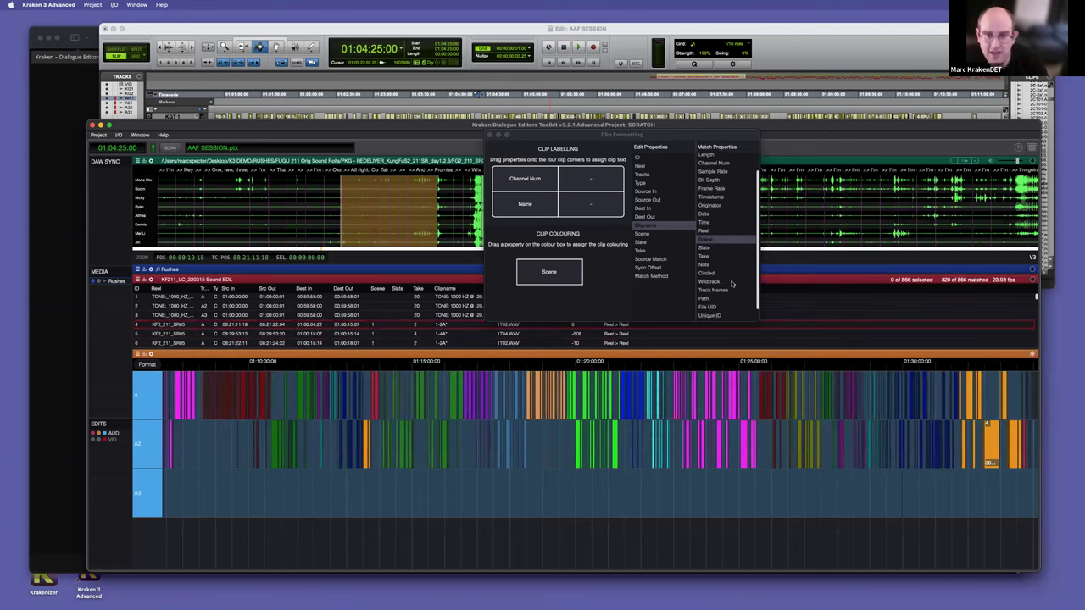
pyautogui.scroll(2, 714, 232)
pyautogui.moveTo(715, 227); pyautogui.dragTo(549, 273)
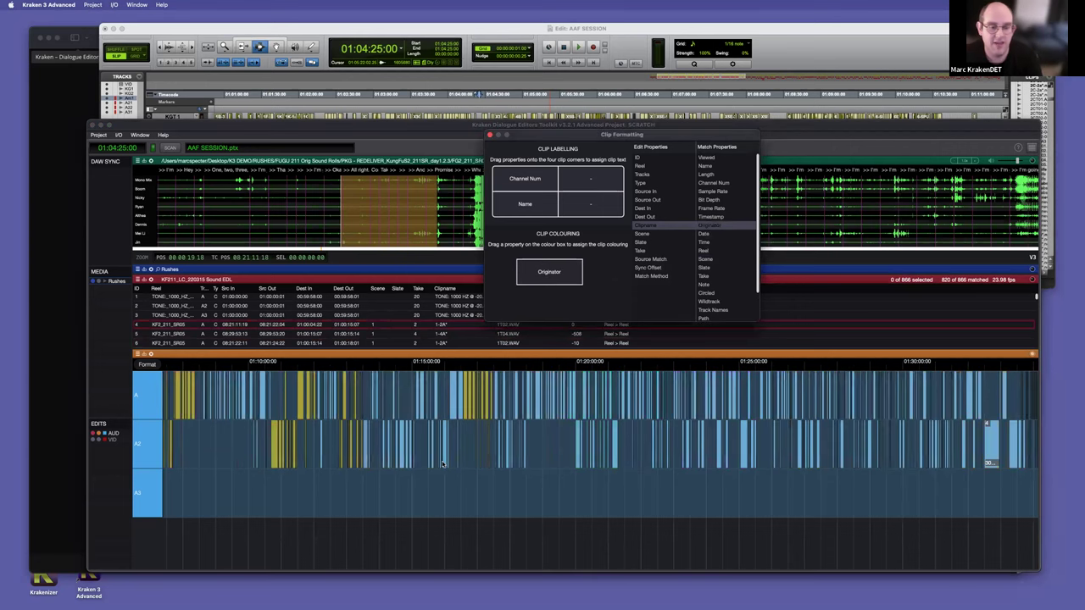
pyautogui.scroll(-4, 443, 463)
pyautogui.scroll(2, 437, 462)
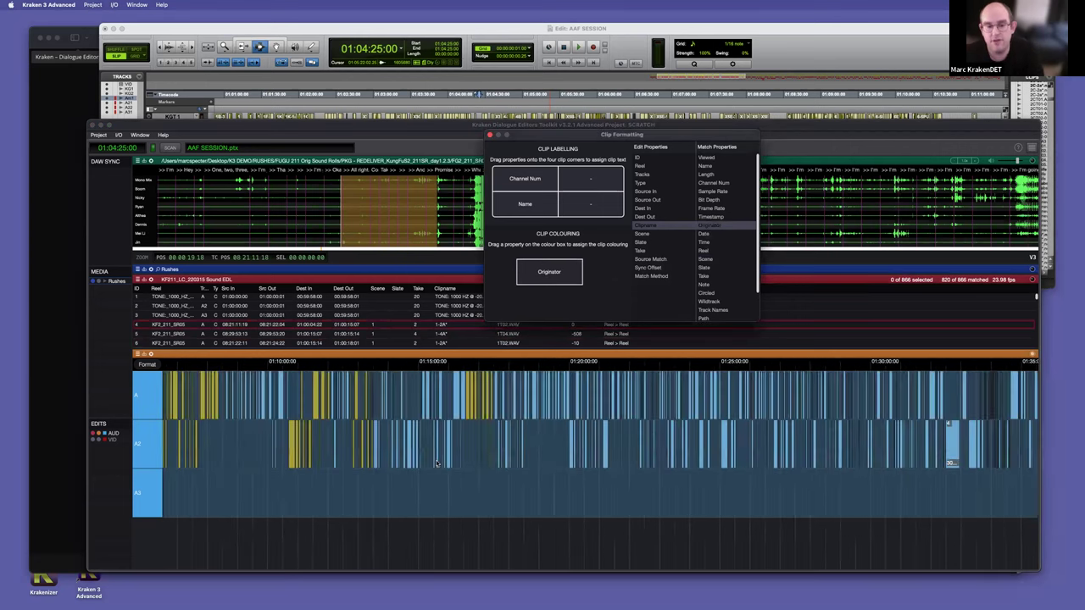
pyautogui.scroll(3, 507, 447)
pyautogui.moveTo(482, 456); pyautogui.dragTo(521, 414)
pyautogui.scroll(6, 504, 416)
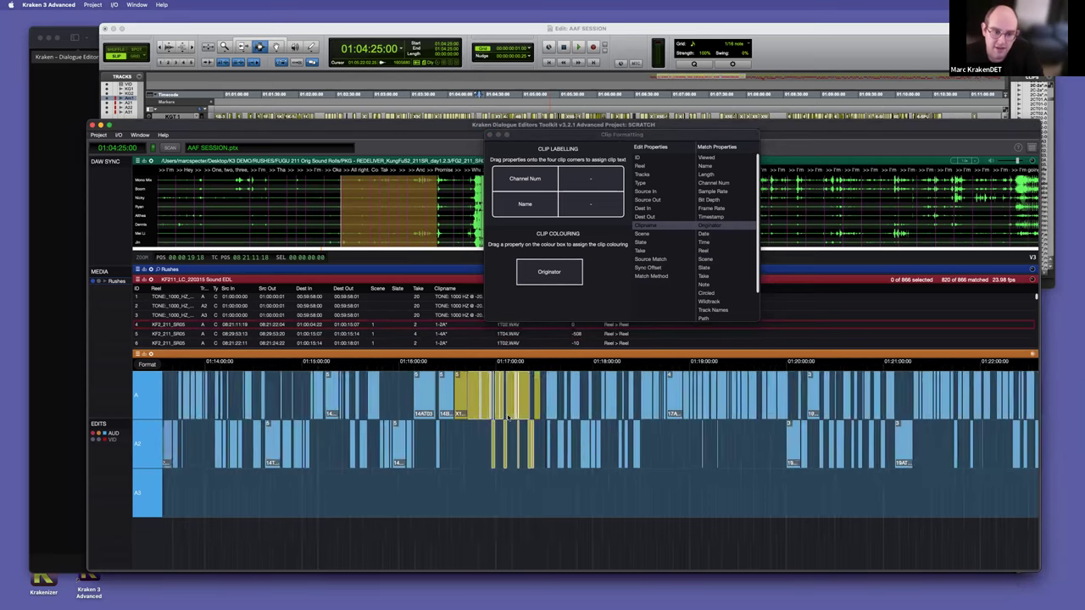
# Step: Replace the label in the clips' top-left corner with the match property Originator and compare the recorders along the timeline
pyautogui.moveTo(716, 230); pyautogui.dragTo(526, 178)
pyautogui.scroll(3, 555, 394)
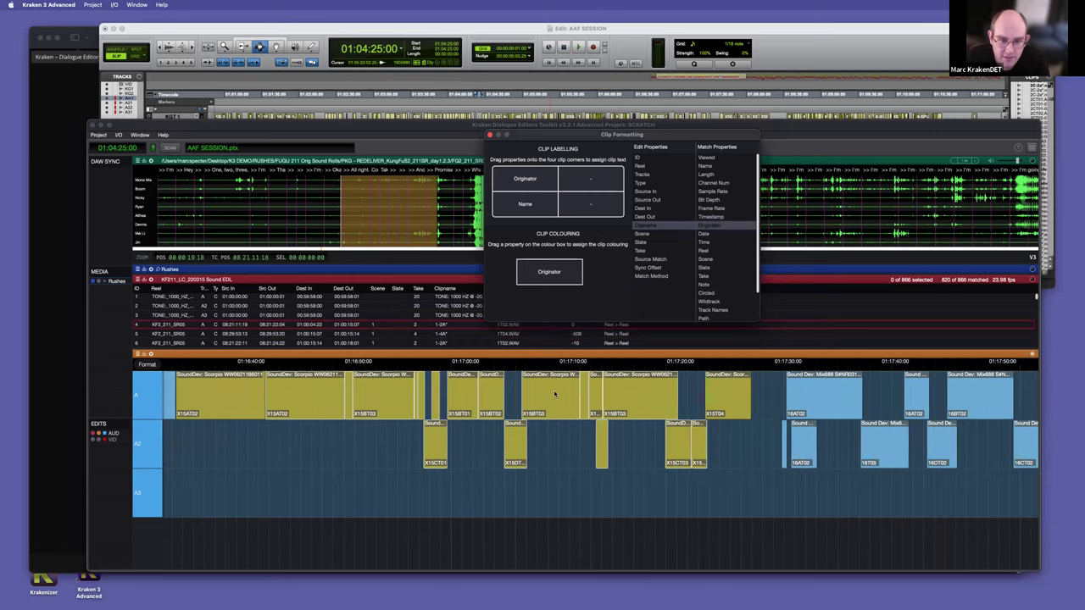
pyautogui.scroll(2, 555, 394)
pyautogui.scroll(-5, 877, 383)
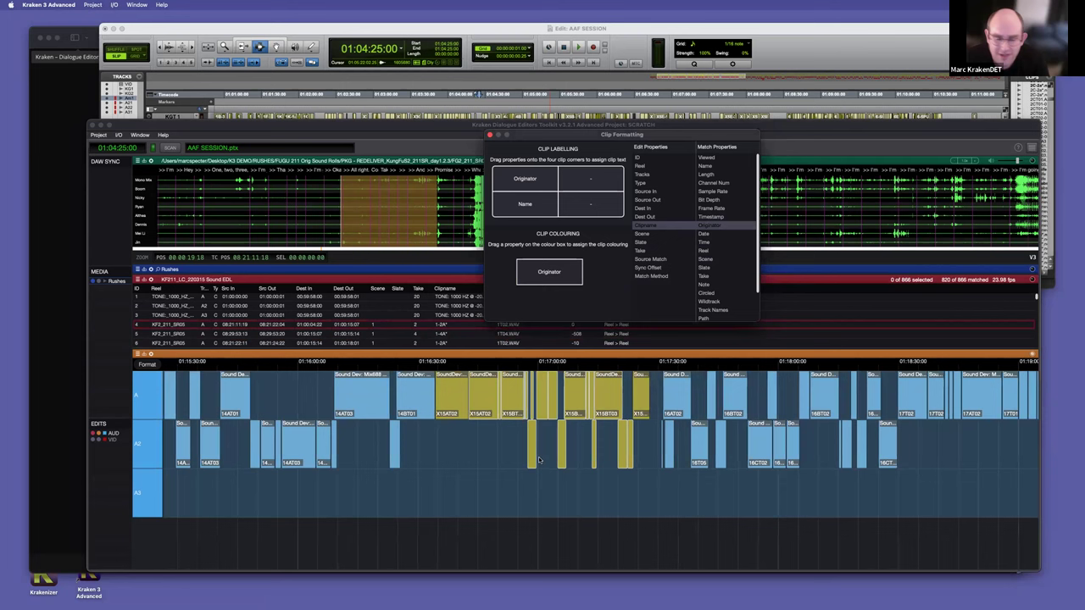
pyautogui.scroll(-1, 539, 460)
pyautogui.scroll(-4, 539, 460)
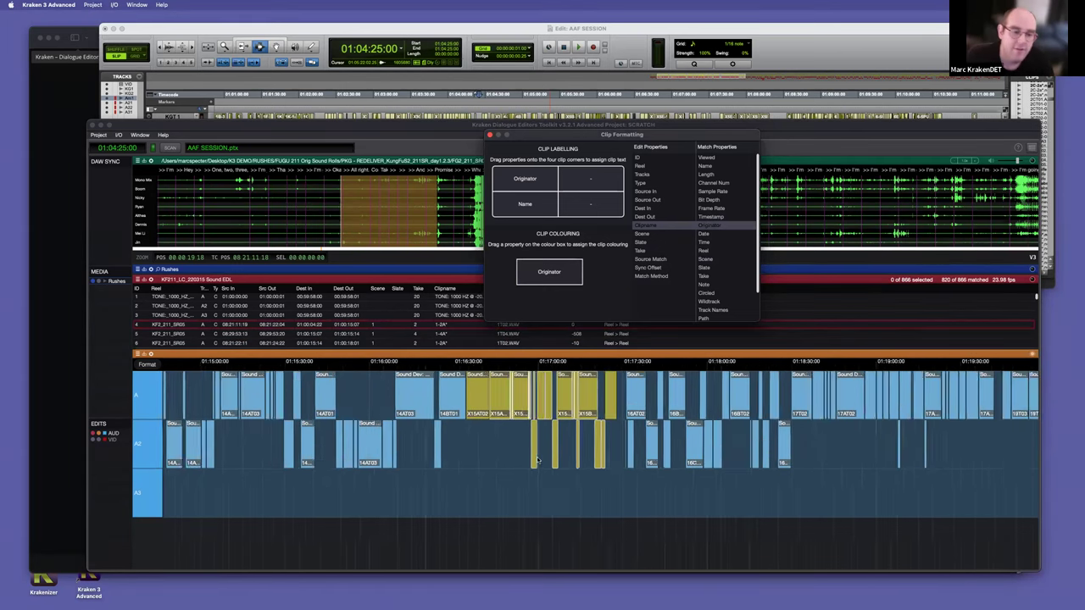
pyautogui.hscroll(-5, 430, 447)
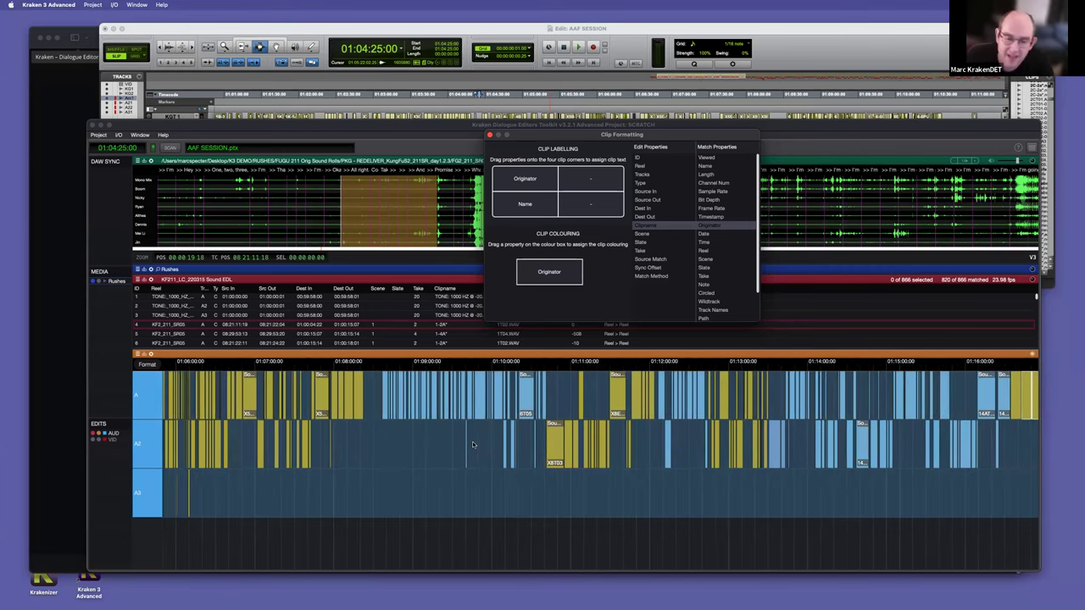
pyautogui.scroll(5, 474, 443)
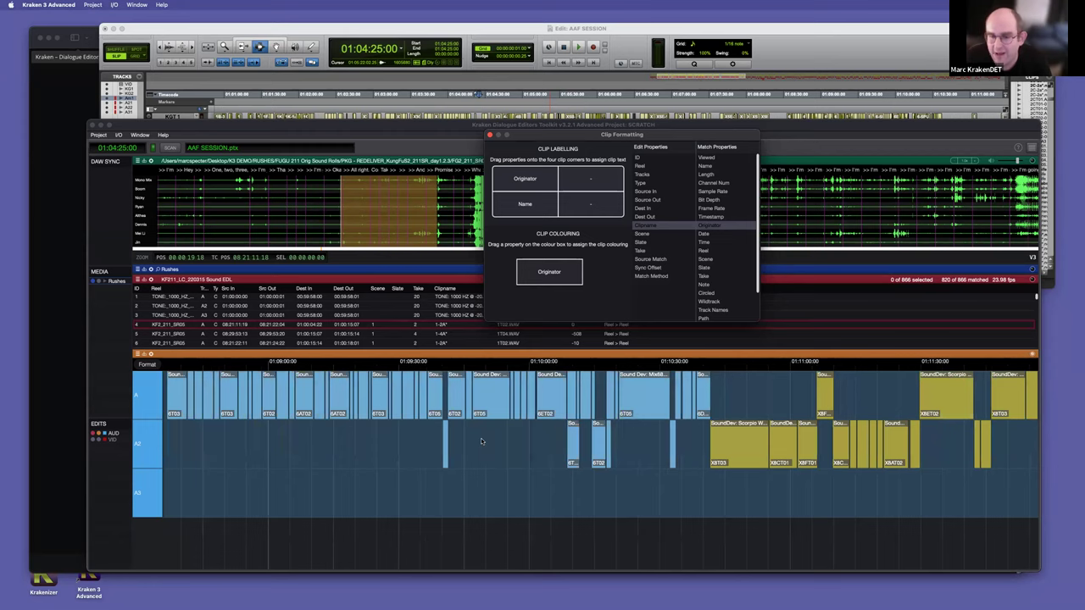
pyautogui.hscroll(10, 486, 439)
pyautogui.scroll(2, 500, 436)
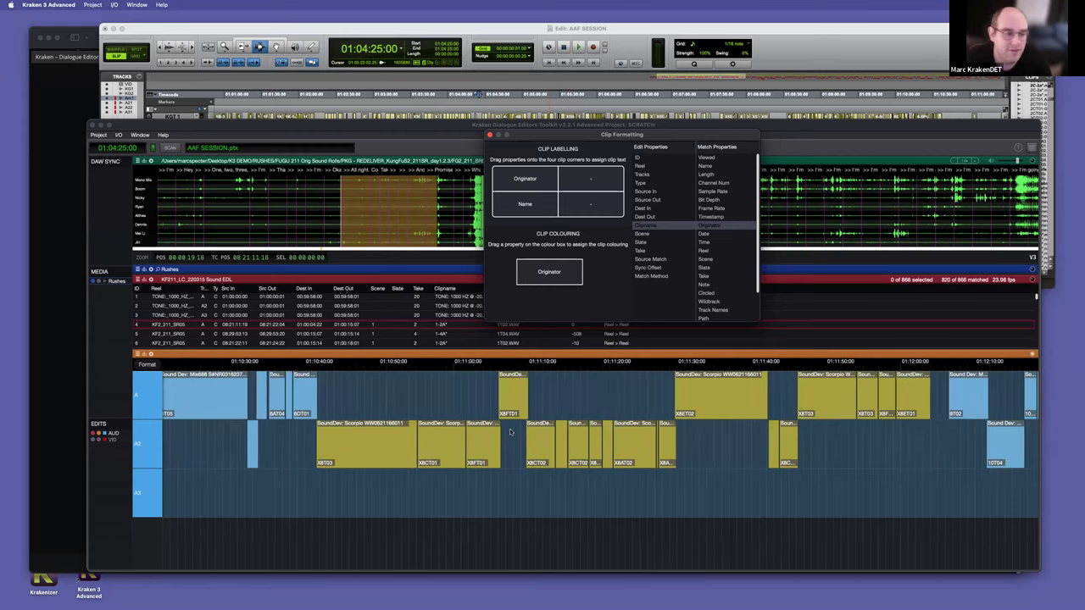
pyautogui.scroll(-5, 510, 432)
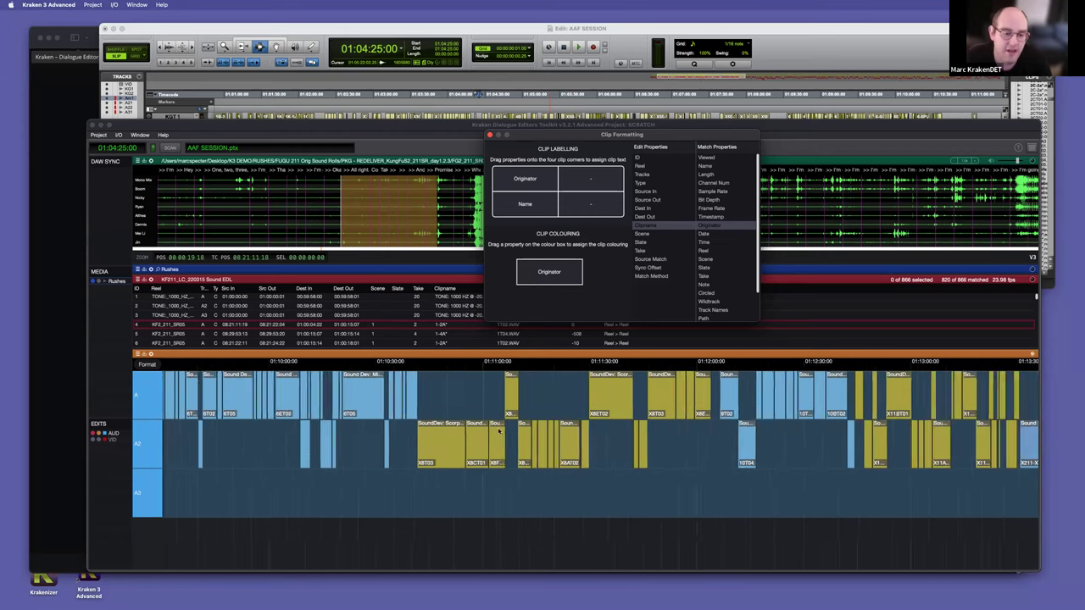
# Step: Show the video track V below the audio tracks in the edits timeline
pyautogui.click(98, 440)
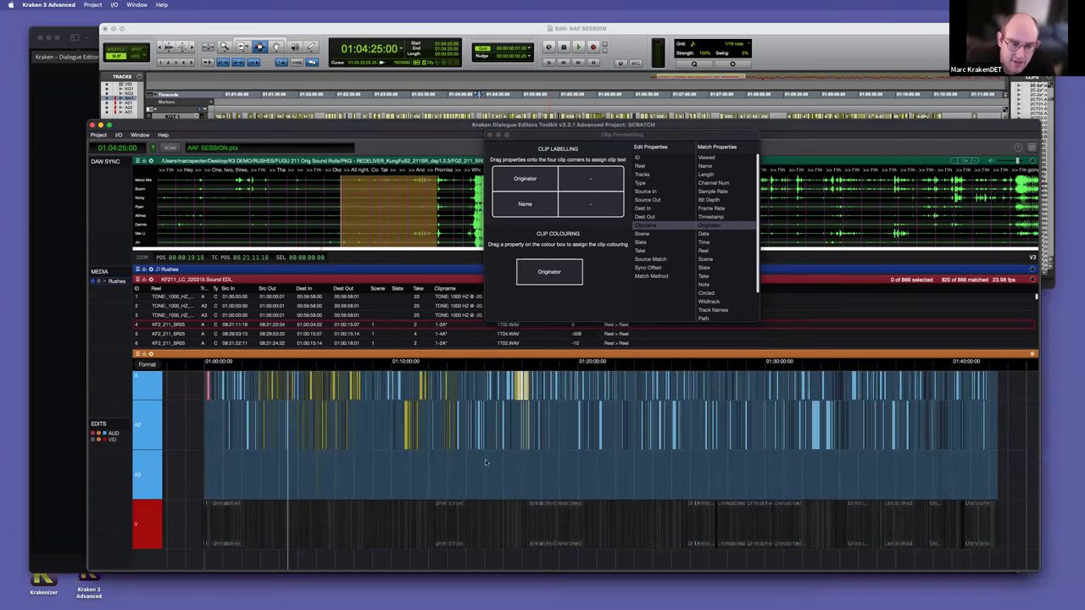
pyautogui.scroll(10, 452, 493)
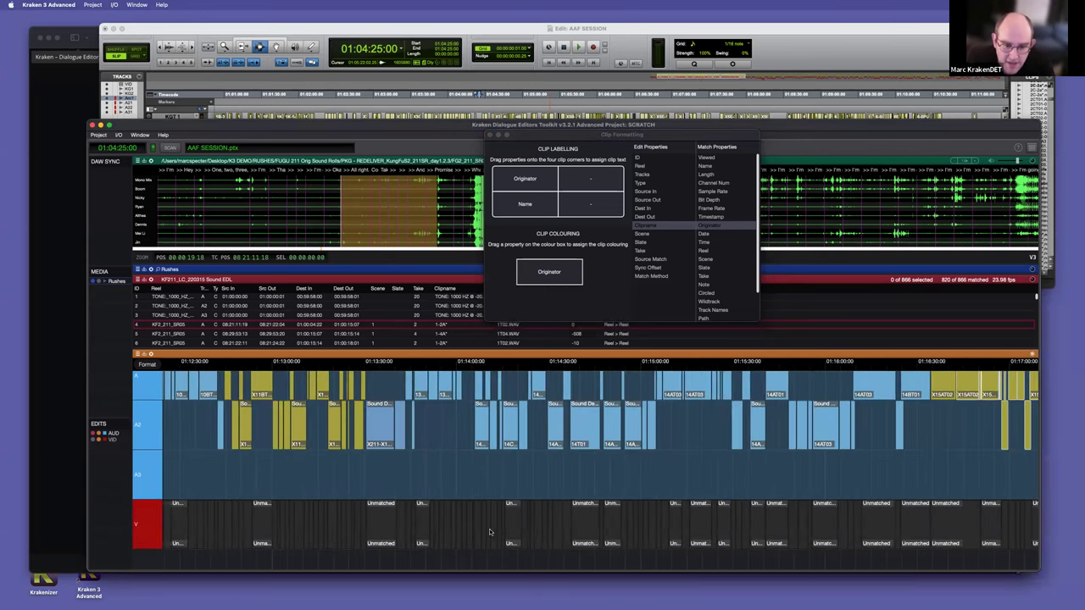
pyautogui.scroll(10, 489, 531)
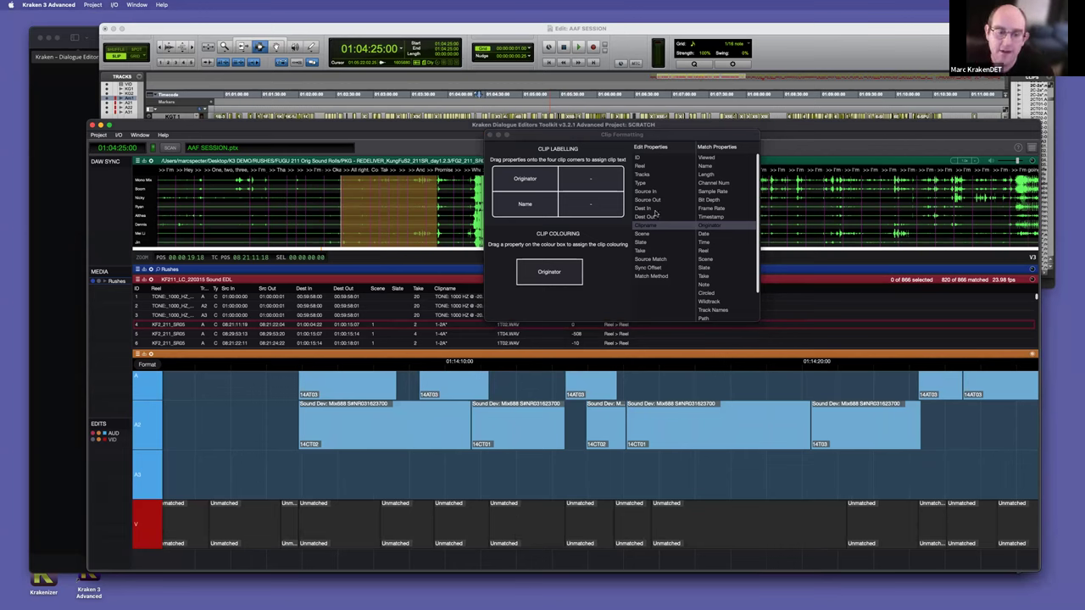
# Step: Set the clip colouring and the top-left corner label to the edit property Reel and inspect the video clips
pyautogui.moveTo(641, 167); pyautogui.dragTo(549, 272)
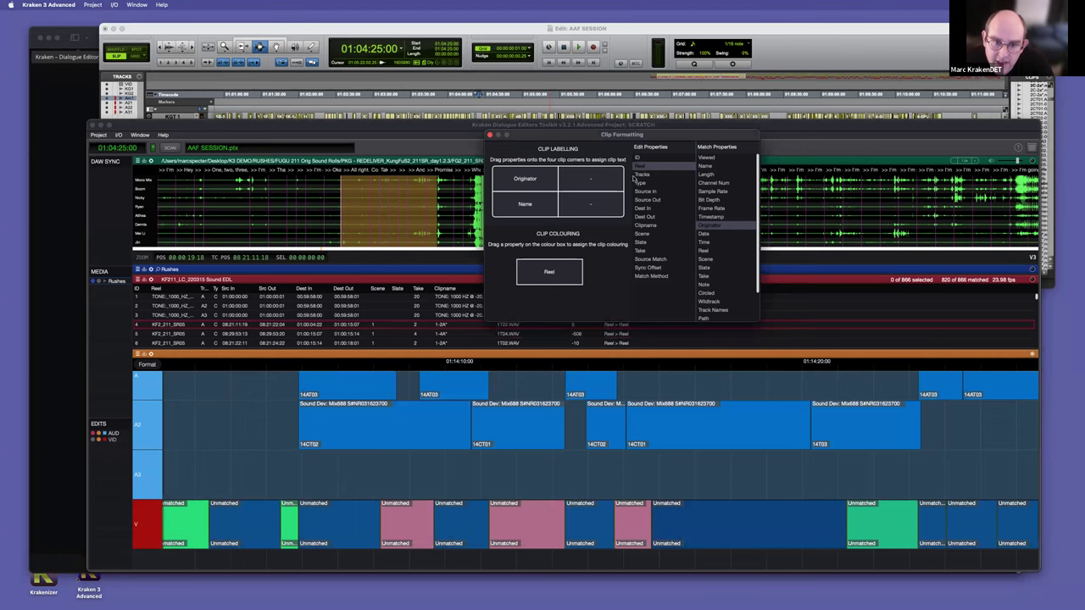
pyautogui.moveTo(640, 167); pyautogui.dragTo(525, 178)
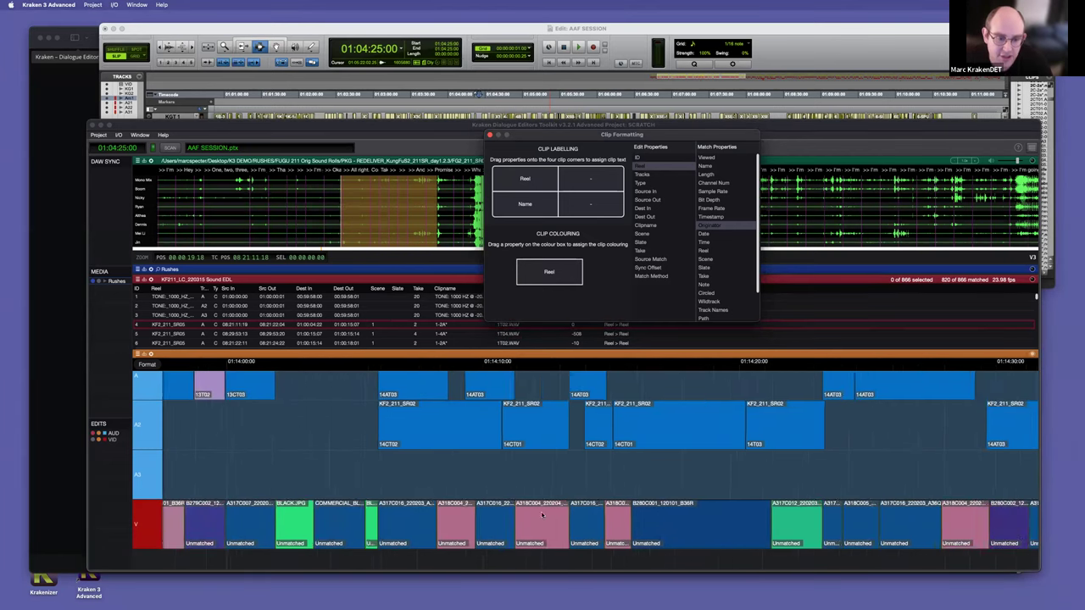
pyautogui.scroll(10, 575, 513)
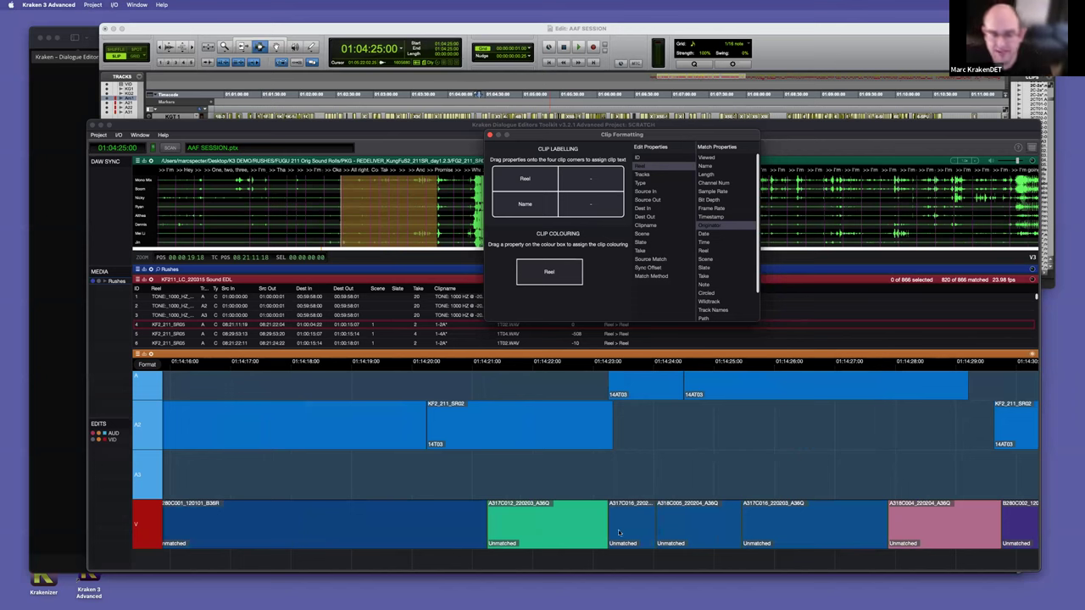
# Step: Set the clip colouring and the top-left corner label to the edit property Clipname and compare audio with video clips
pyautogui.moveTo(644, 230); pyautogui.dragTo(550, 272)
pyautogui.moveTo(653, 227); pyautogui.dragTo(525, 177)
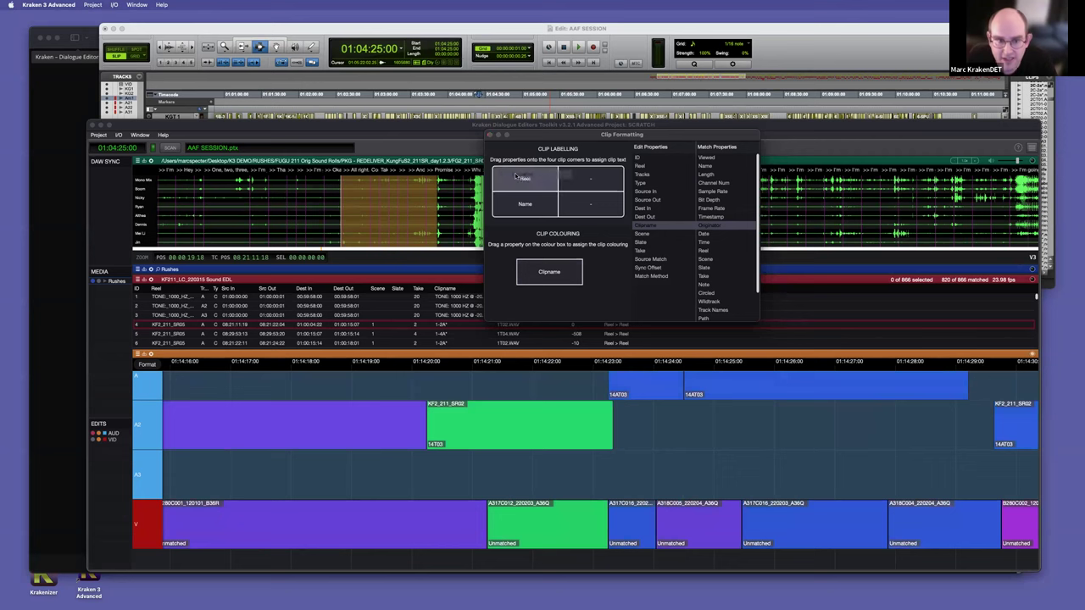
pyautogui.scroll(-5, 738, 455)
pyautogui.scroll(-6, 738, 455)
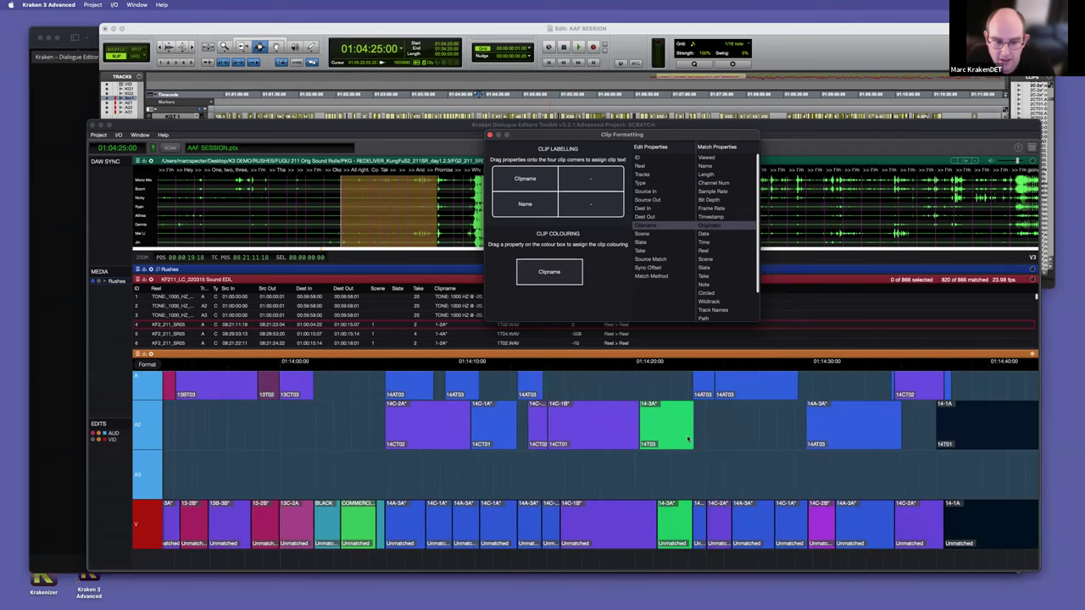
pyautogui.scroll(-5, 653, 509)
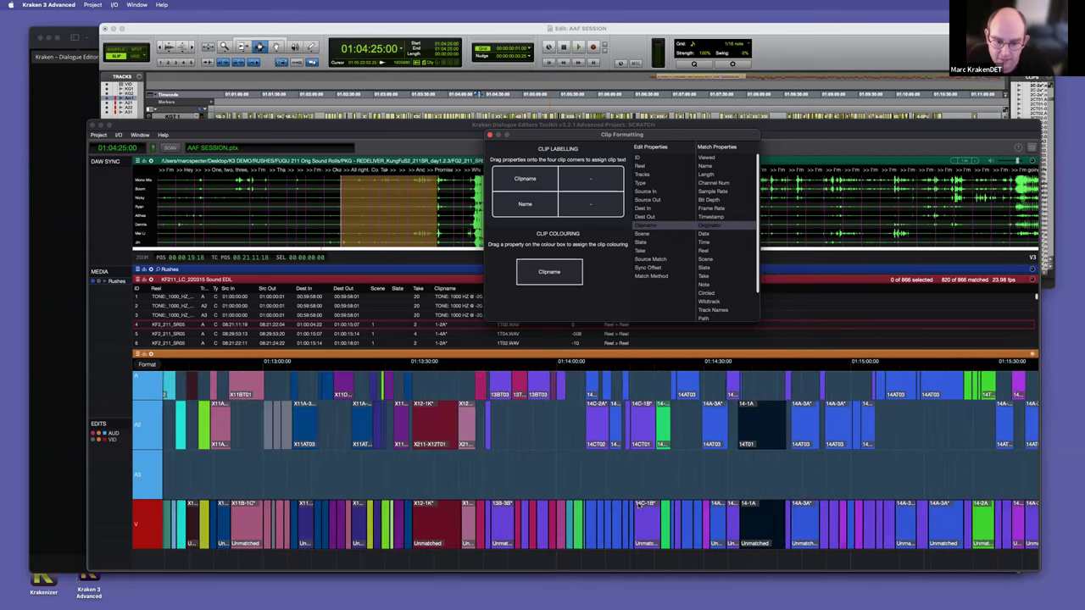
pyautogui.scroll(3, 465, 504)
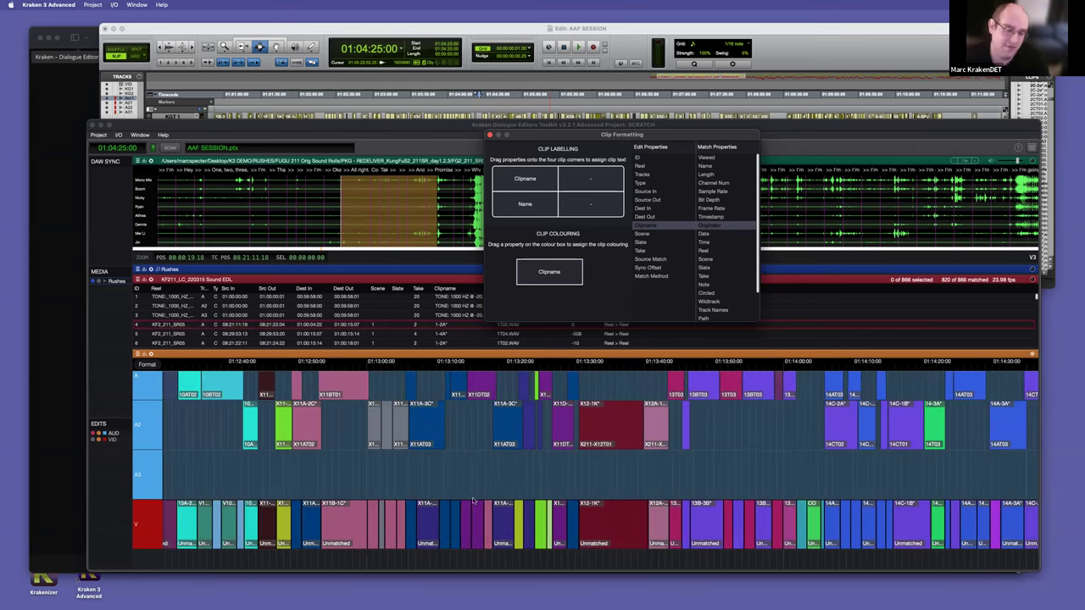
pyautogui.scroll(5, 525, 484)
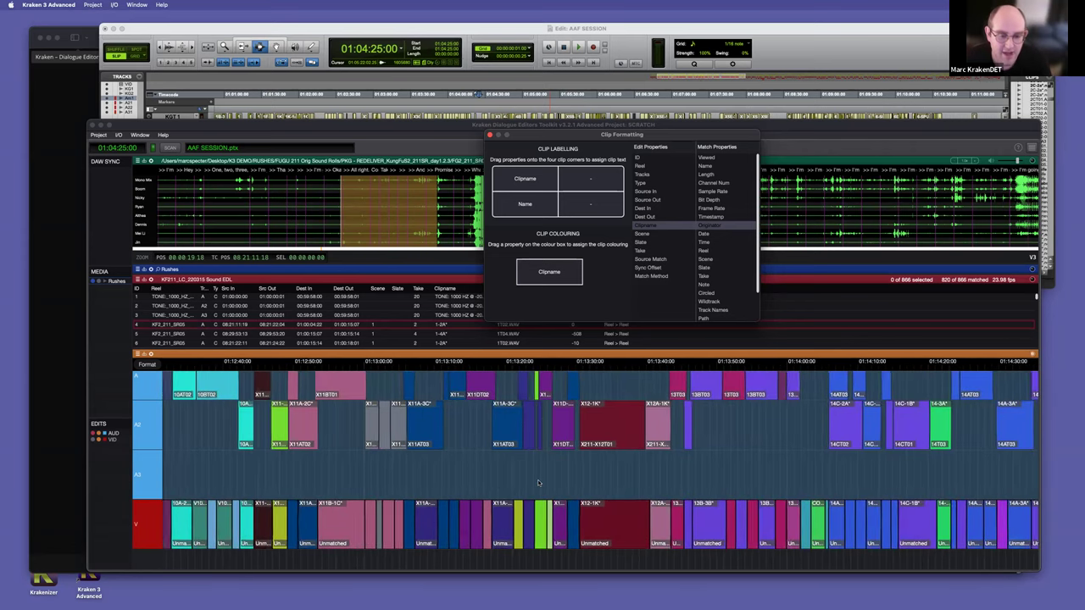
pyautogui.scroll(-3, 494, 432)
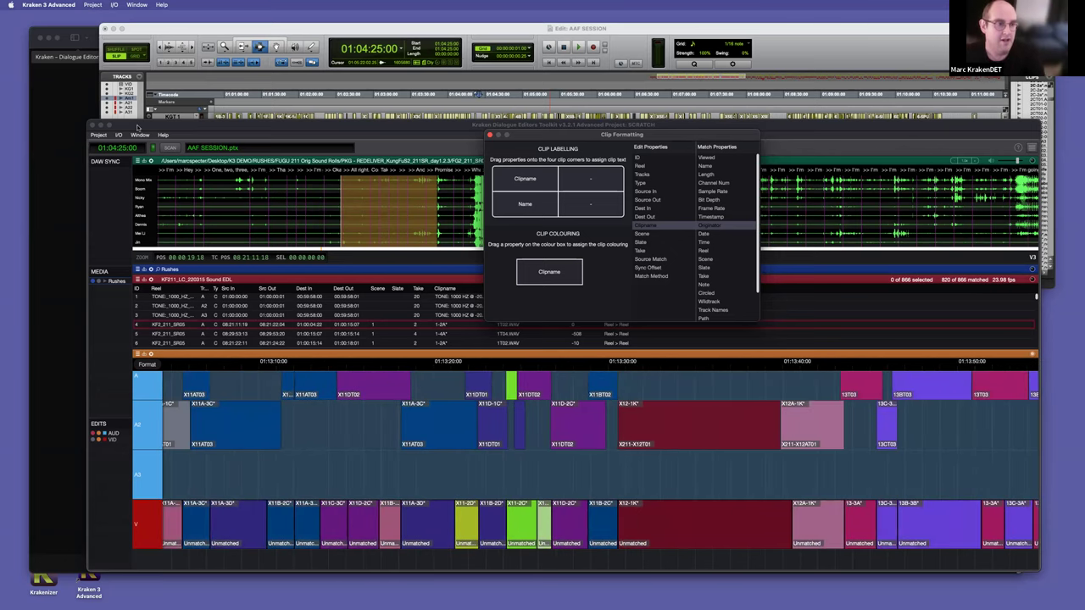
# Step: Switch to the Pro Tools edit window, place the cursor among the dialogue clips and show more of the session timeline
pyautogui.click(276, 33)
pyautogui.moveTo(327, 136); pyautogui.dragTo(356, 135)
pyautogui.click(359, 172)
pyautogui.click(419, 174)
pyautogui.click(520, 141)
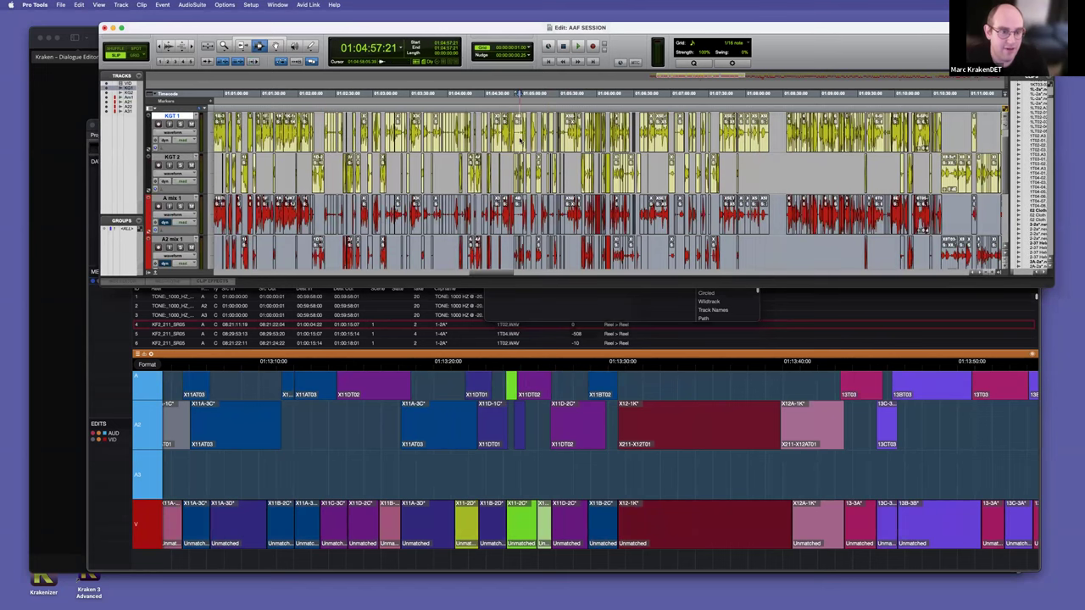
pyautogui.press('r')
pyautogui.press('r')
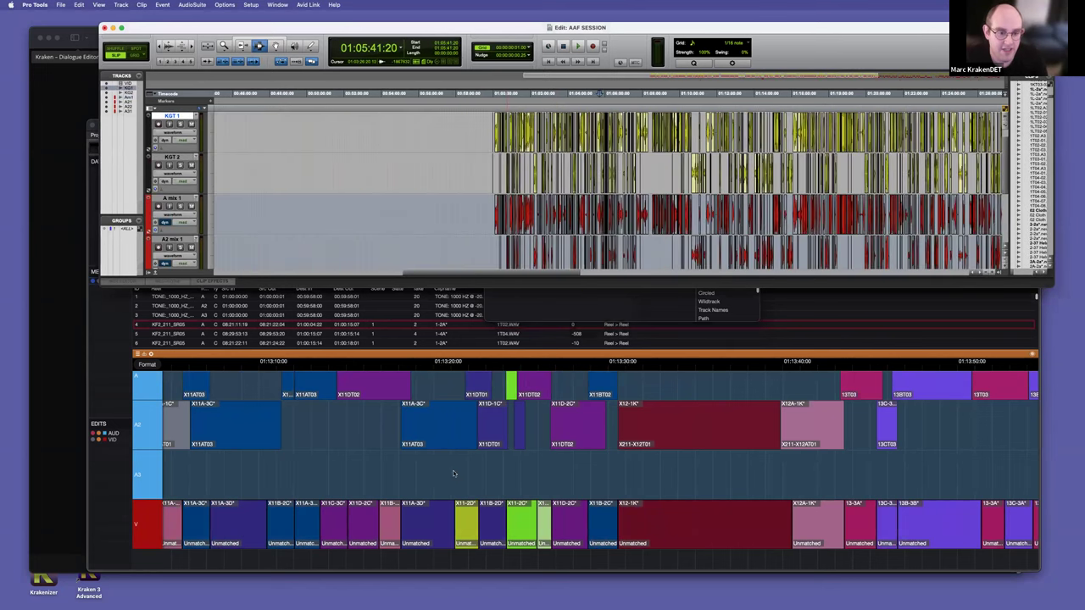
# Step: Switch back to Kraken and inspect the edits around the playhead near 01:05:41:20
pyautogui.click(453, 473)
pyautogui.press('r')
pyautogui.press('r')
pyautogui.press('r')
pyautogui.scroll(-5, 525, 490)
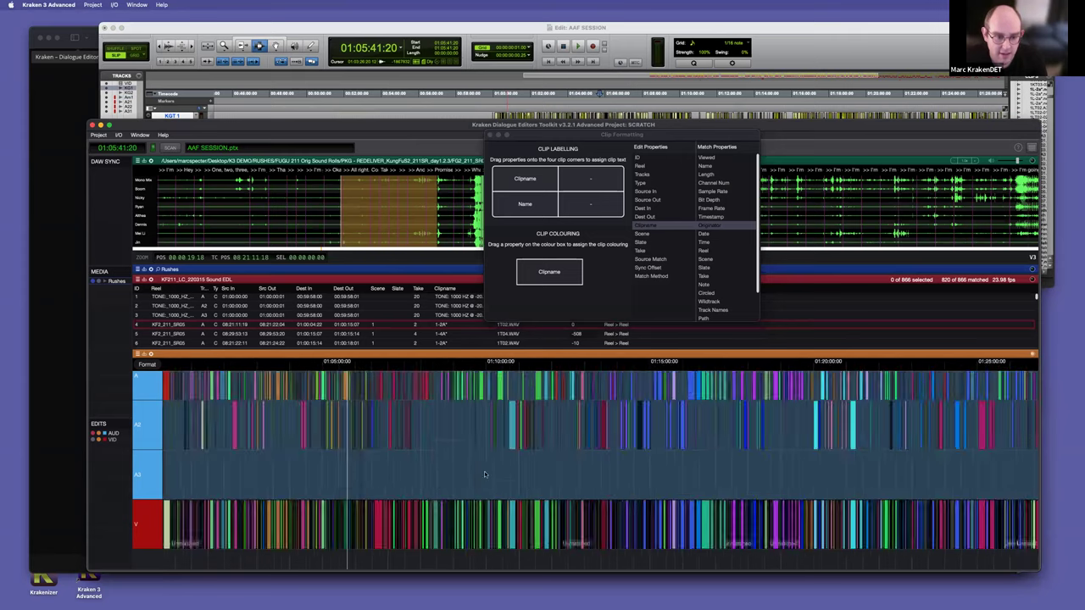
pyautogui.scroll(10, 479, 474)
pyautogui.scroll(5, 460, 471)
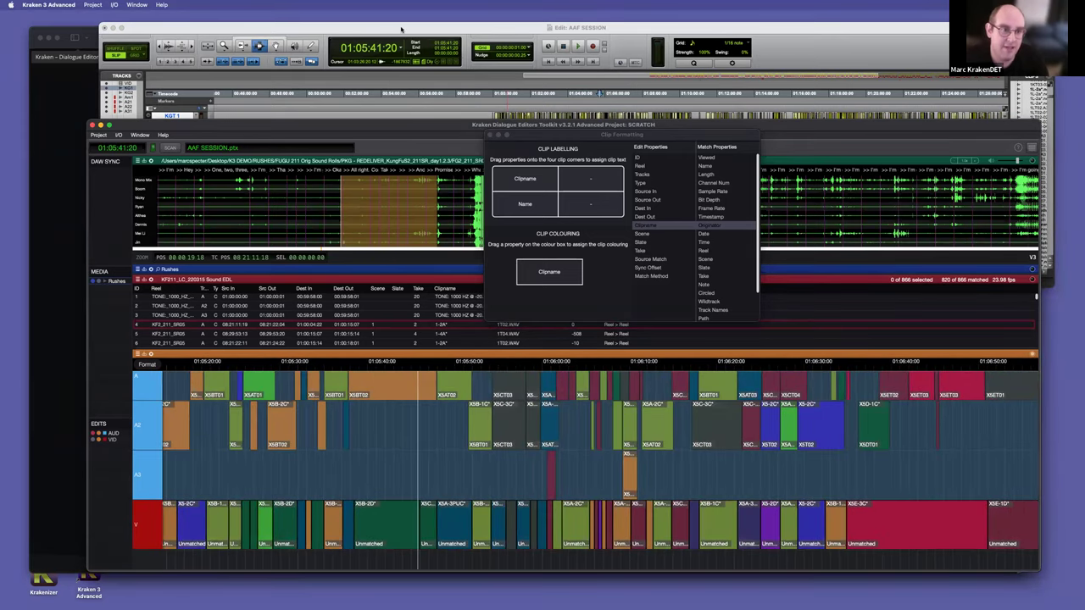
# Step: Switch to Pro Tools and play the session from 01:05:40:12 while checking playhead tracking in the Kraken edits timeline
pyautogui.click(401, 29)
pyautogui.moveTo(505, 138); pyautogui.dragTo(113, 141)
pyautogui.click(621, 161)
pyautogui.moveTo(621, 161); pyautogui.dragTo(595, 168)
pyautogui.press('space')
pyautogui.press('space')
pyautogui.scroll(1, 594, 190)
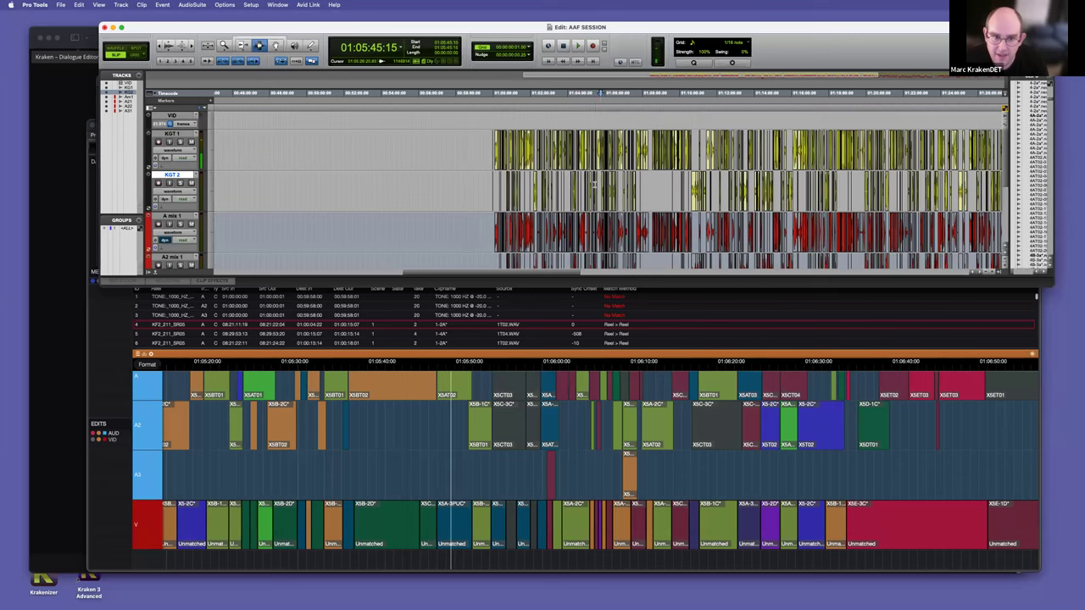
pyautogui.press('space')
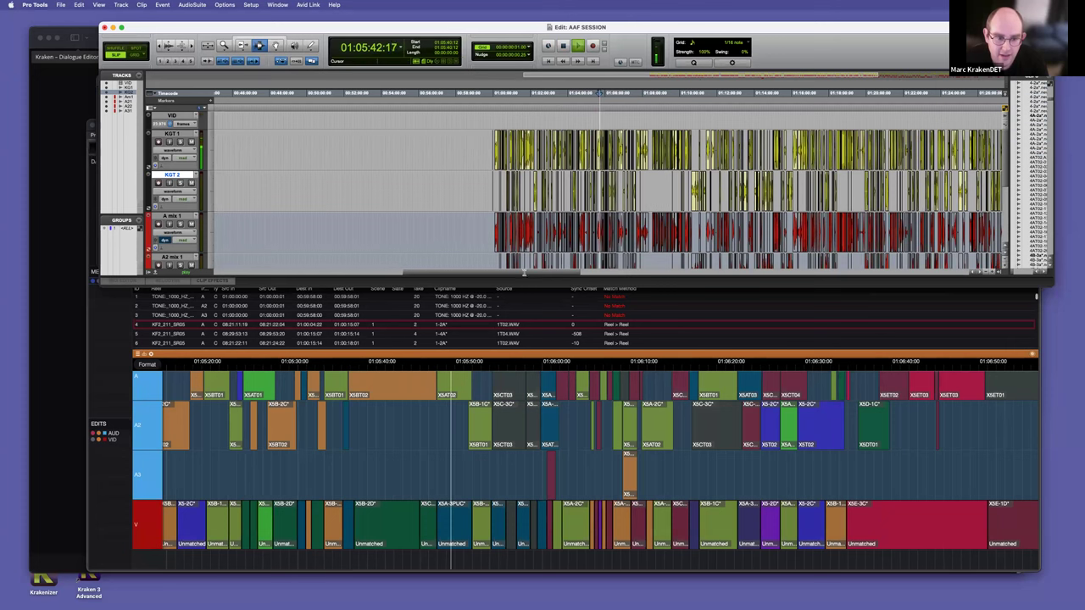
pyautogui.press('t')
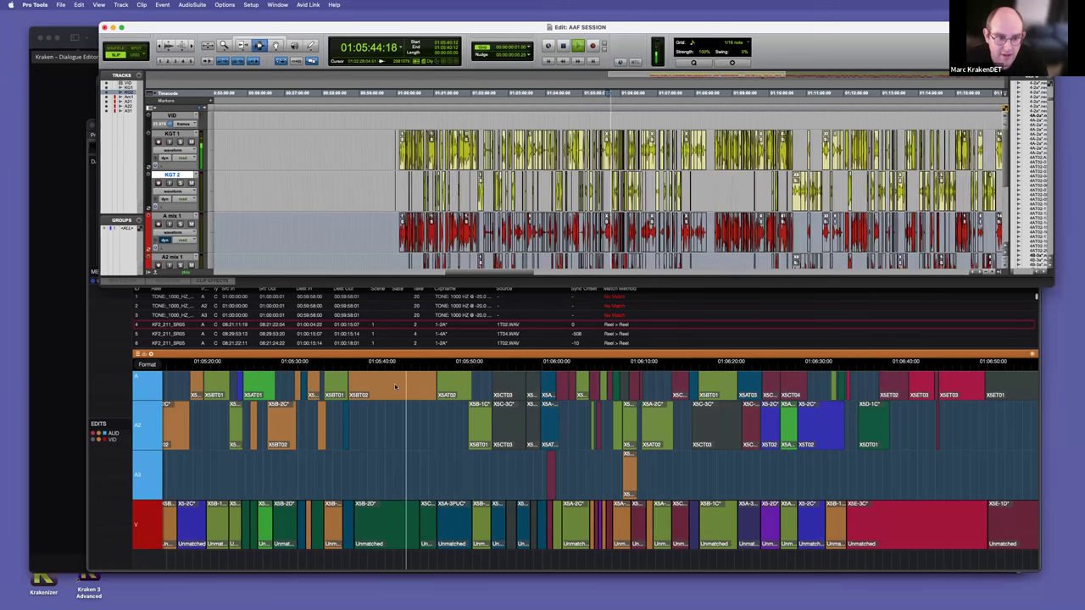
# Step: Return to Kraken and close the Clip Formatting window
pyautogui.click(406, 356)
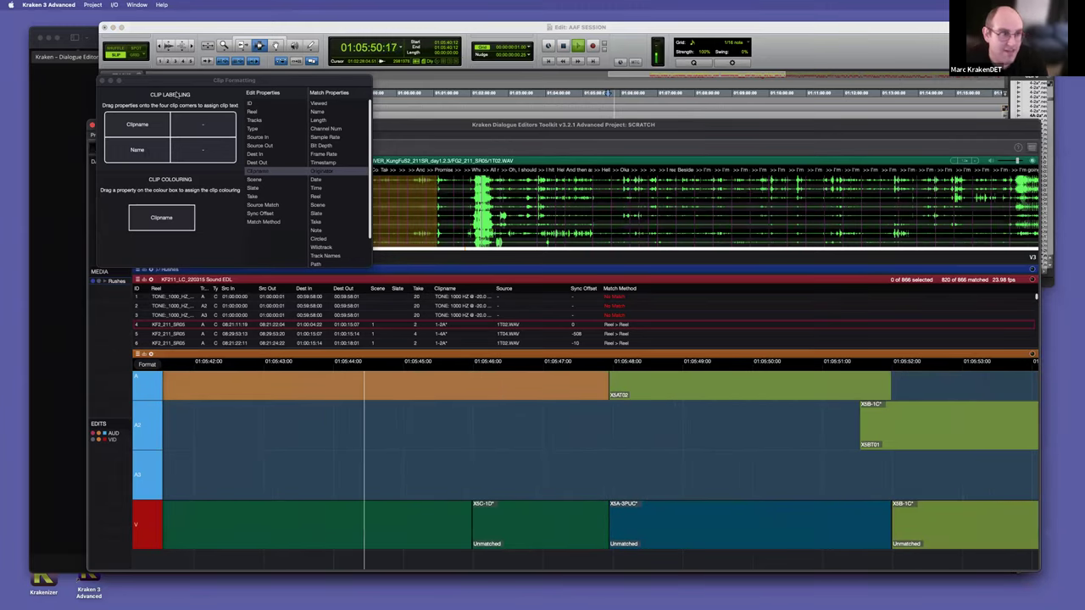
pyautogui.click(103, 80)
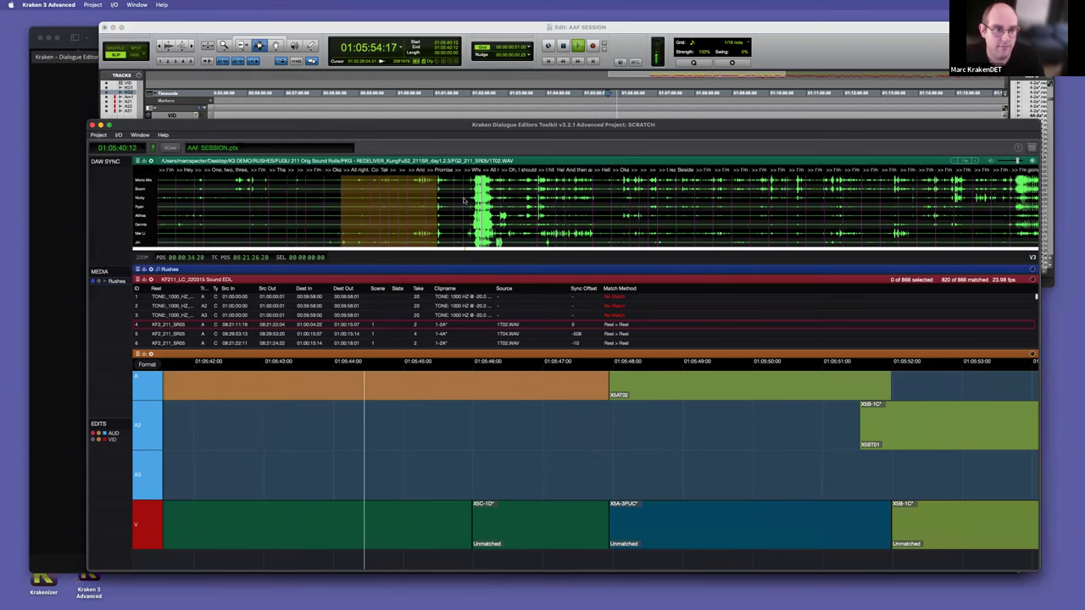
# Step: Stop playback in Pro Tools with a range selected on the A2 mix 1 track, and return to the Kraken edits timeline
pyautogui.click(449, 81)
pyautogui.moveTo(594, 174); pyautogui.dragTo(547, 160)
pyautogui.press('space')
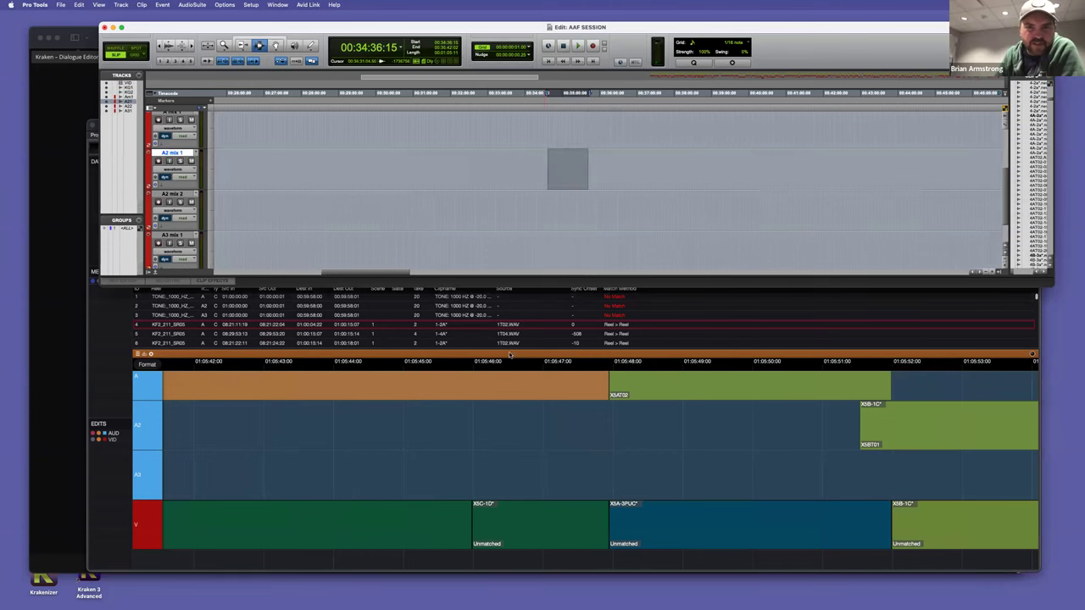
pyautogui.moveTo(506, 357); pyautogui.dragTo(145, 359)
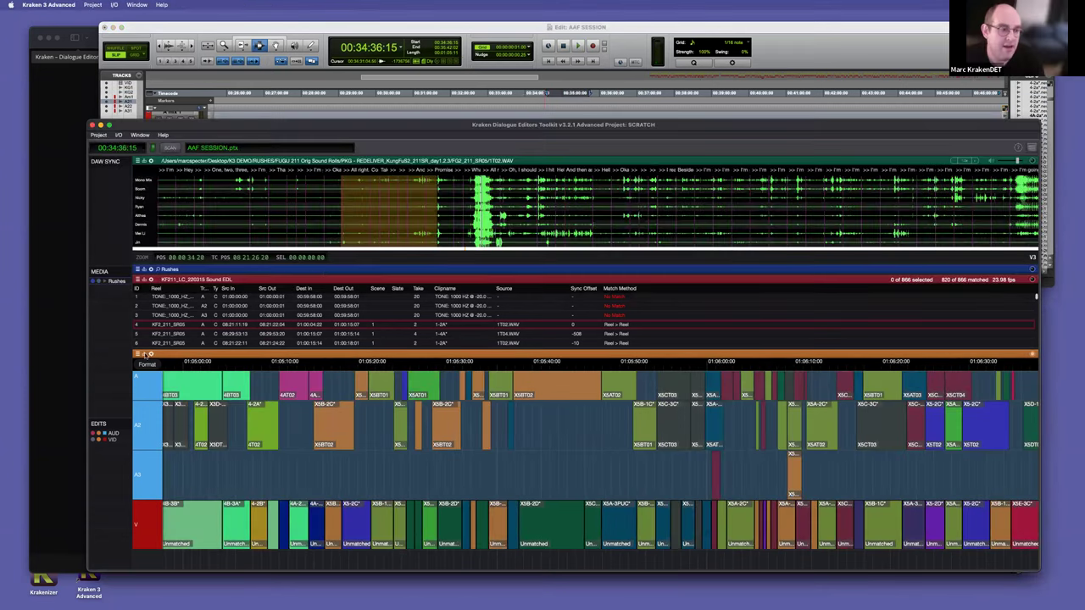
# Step: Review the edits timeline's Sync To DAW option and compare a zoomed-out Kraken timeline with the Pro Tools session
pyautogui.click(152, 355)
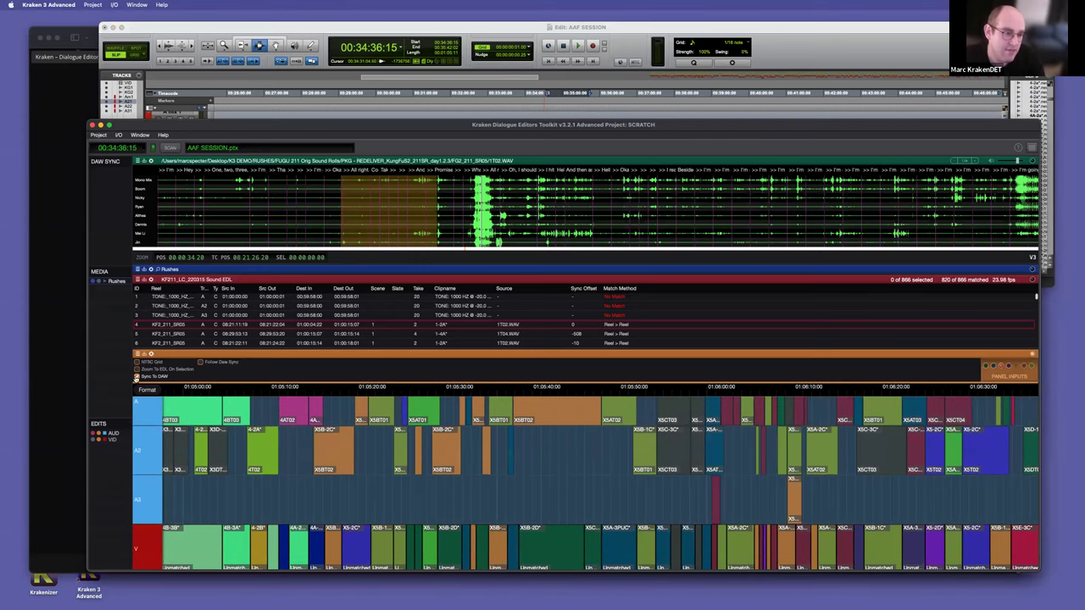
pyautogui.click(507, 113)
pyautogui.moveTo(513, 134); pyautogui.dragTo(547, 135)
pyautogui.press('r')
pyautogui.moveTo(515, 395); pyautogui.dragTo(550, 348)
pyautogui.press('r')
pyautogui.press('r')
pyautogui.hscroll(5, 641, 402)
pyautogui.hscroll(-3, 623, 403)
pyautogui.hscroll(-5, 623, 403)
# Step: In Pro Tools, select positions along the session and play from 01:11:20:03 on the A2 mix 1 track
pyautogui.click(560, 115)
pyautogui.moveTo(506, 134); pyautogui.dragTo(336, 127)
pyautogui.press('r')
pyautogui.press('r')
pyautogui.press('r')
pyautogui.click(393, 145)
pyautogui.press('t')
pyautogui.press('t')
pyautogui.press('t')
pyautogui.press('t')
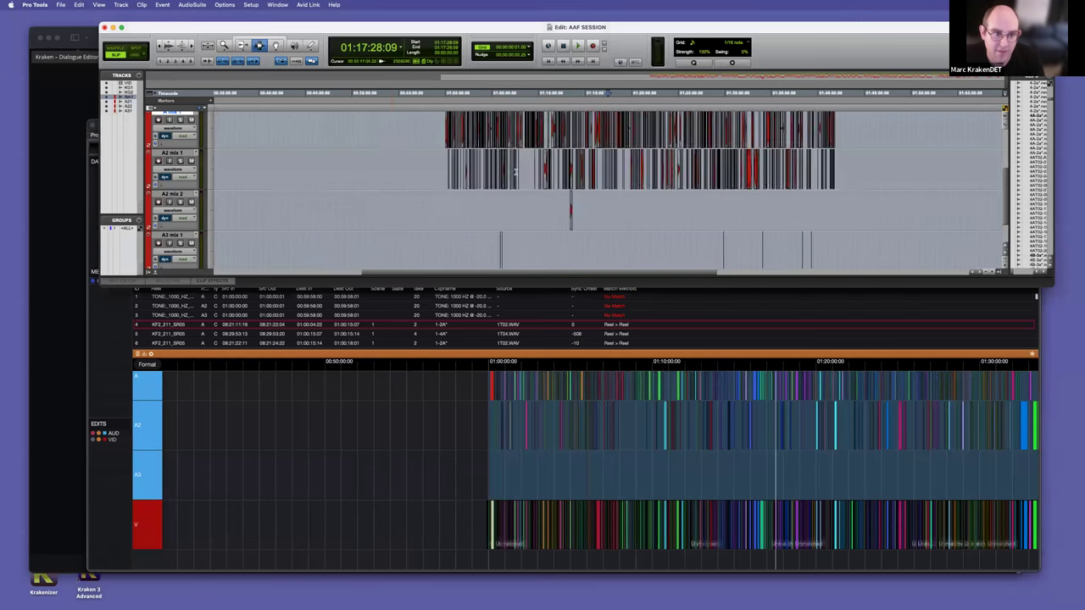
pyautogui.moveTo(451, 178); pyautogui.dragTo(354, 163)
pyautogui.click(378, 181)
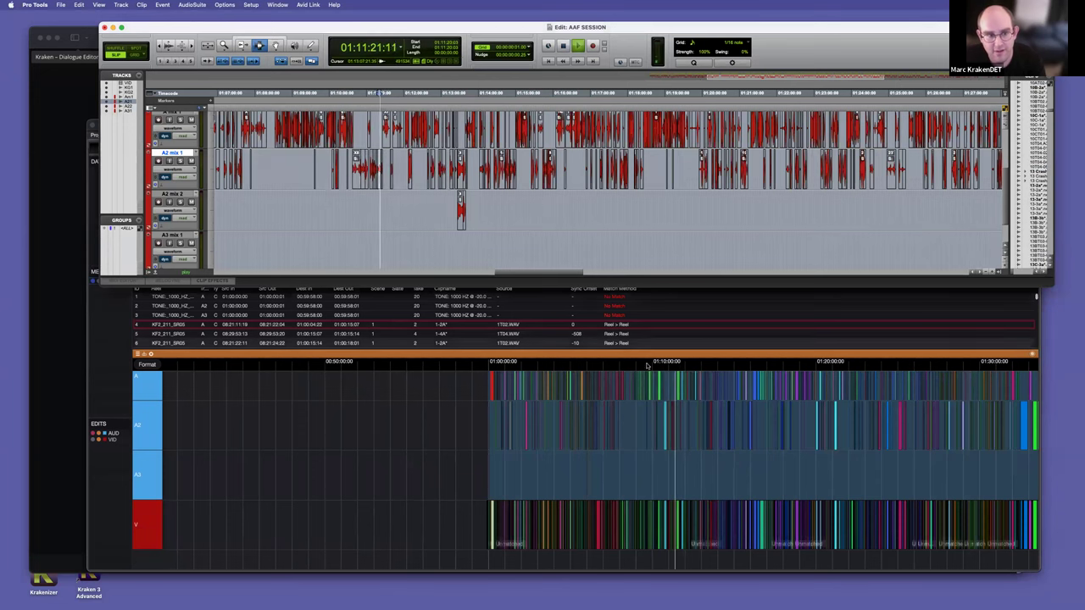
# Step: Examine the playhead among the Kraken edits near 01:11:20, and select a range from 01:11:07:04 on A2 mix 1 in Pro Tools
pyautogui.moveTo(663, 360); pyautogui.dragTo(776, 406)
pyautogui.hscroll(5, 776, 406)
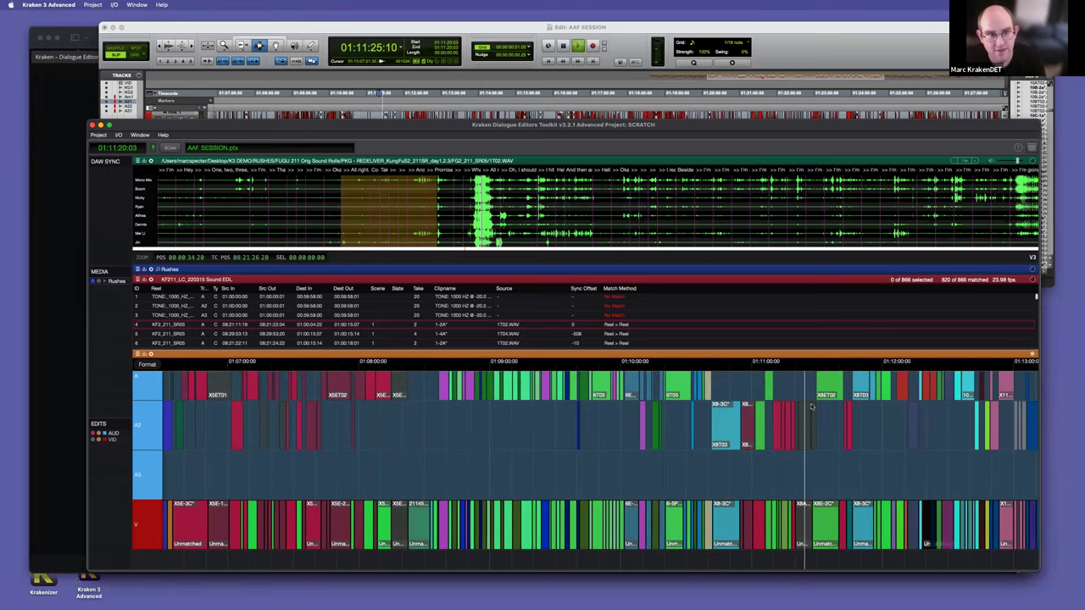
pyautogui.click(418, 119)
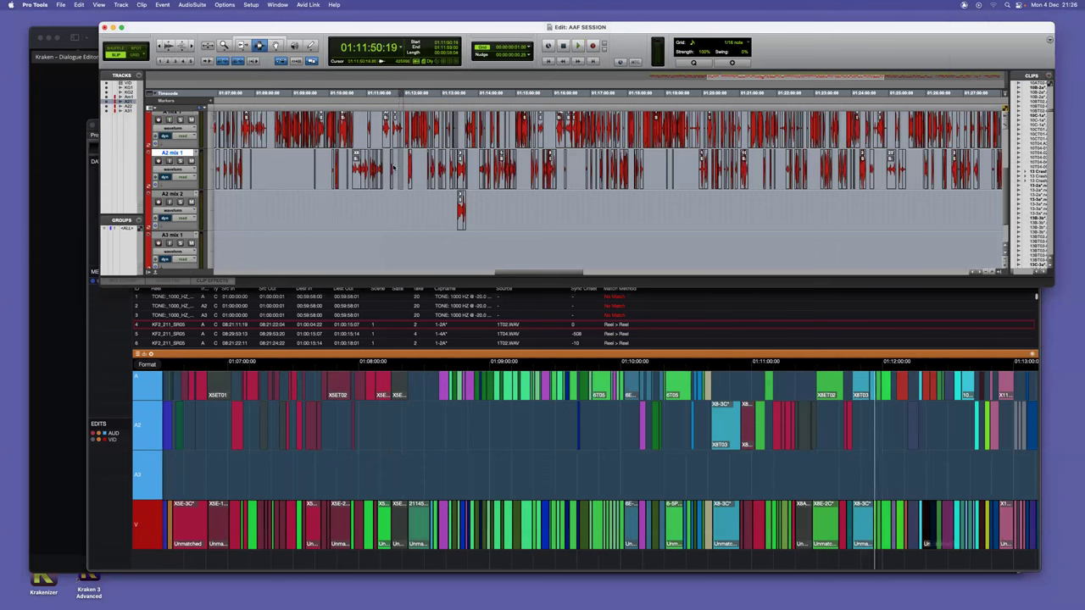
pyautogui.moveTo(373, 167); pyautogui.dragTo(372, 167)
# Step: Enable Follow Daw Sync for the Kraken edits timeline and play the Pro Tools session from 01:13:01:18
pyautogui.click(151, 354)
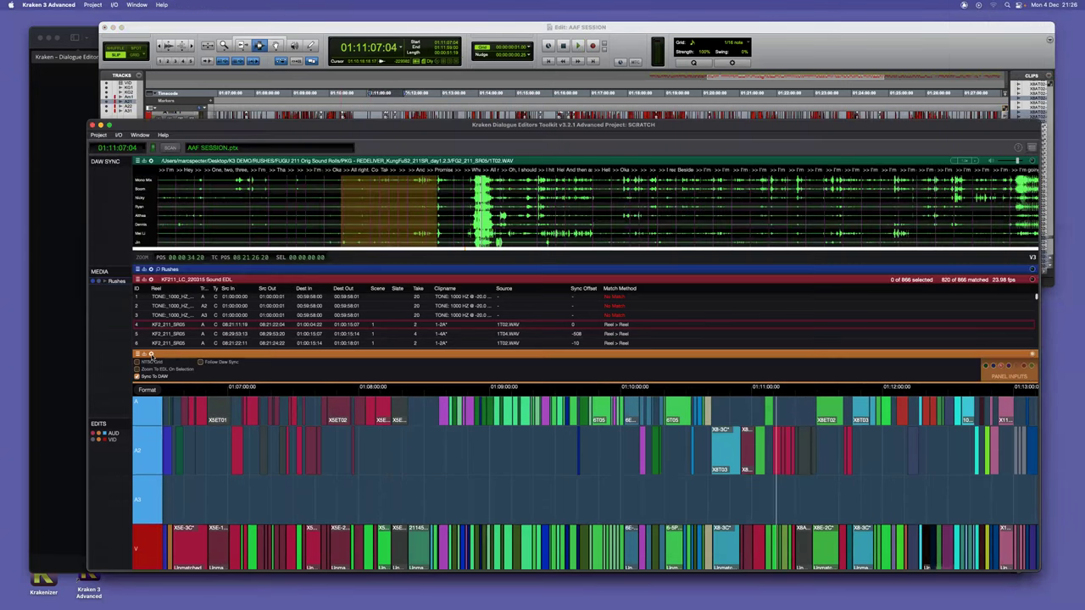
pyautogui.click(201, 362)
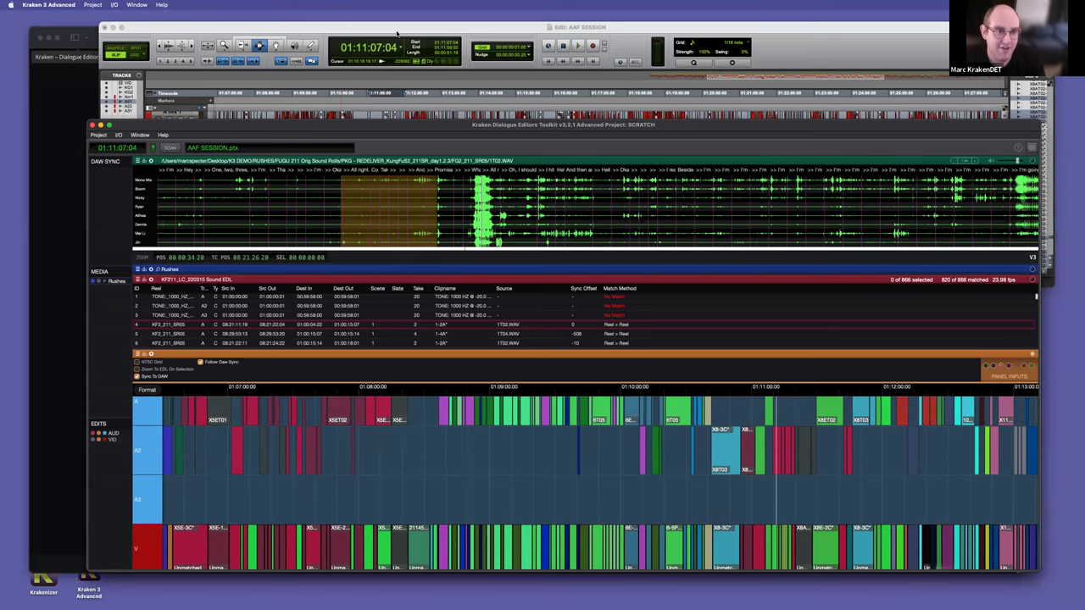
pyautogui.click(396, 33)
pyautogui.click(411, 162)
pyautogui.click(441, 173)
pyautogui.press('space')
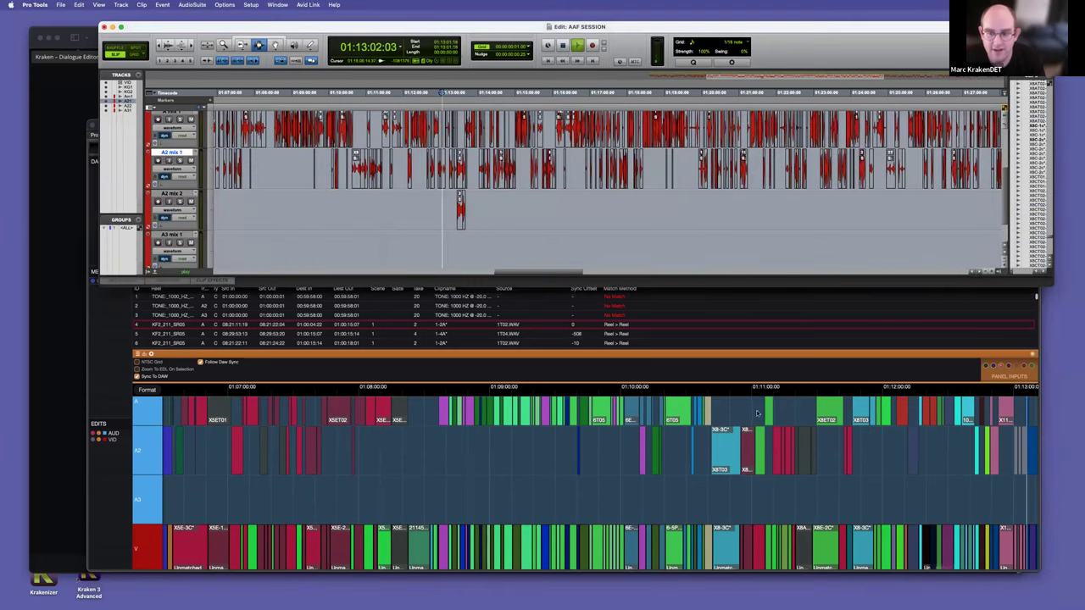
pyautogui.scroll(10, 743, 476)
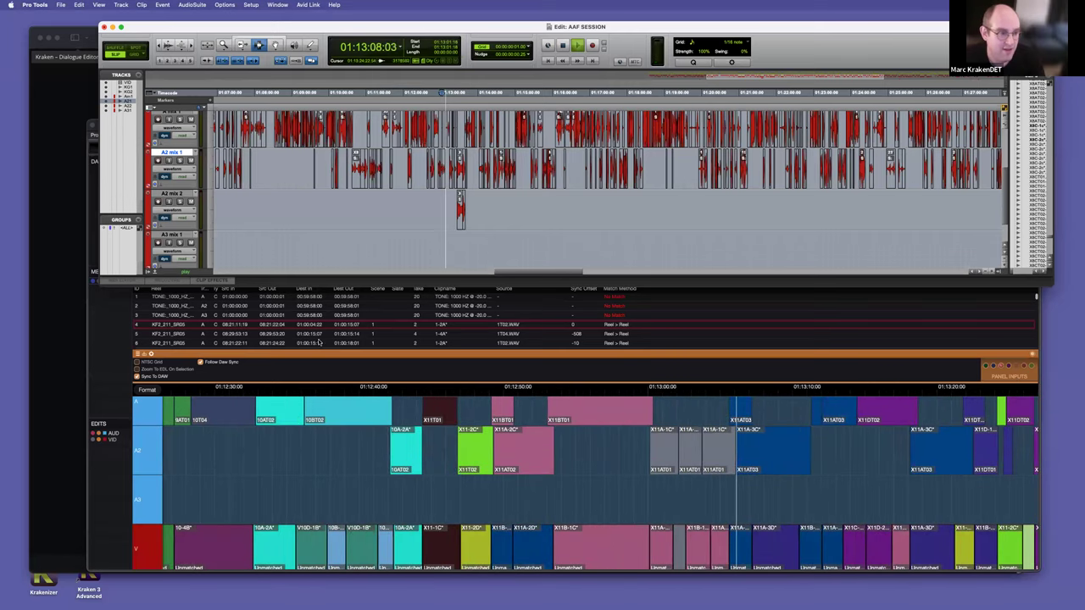
# Step: Turn off Follow Daw Sync and select several ranges on the A2 mix 2 track in Pro Tools for comparison
pyautogui.click(200, 362)
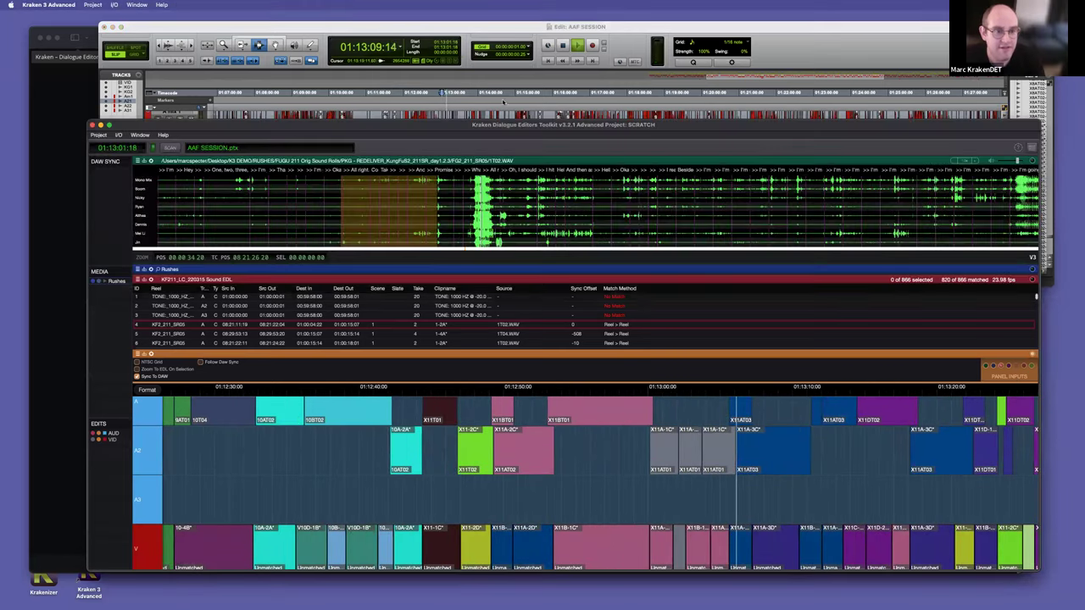
pyautogui.click(431, 34)
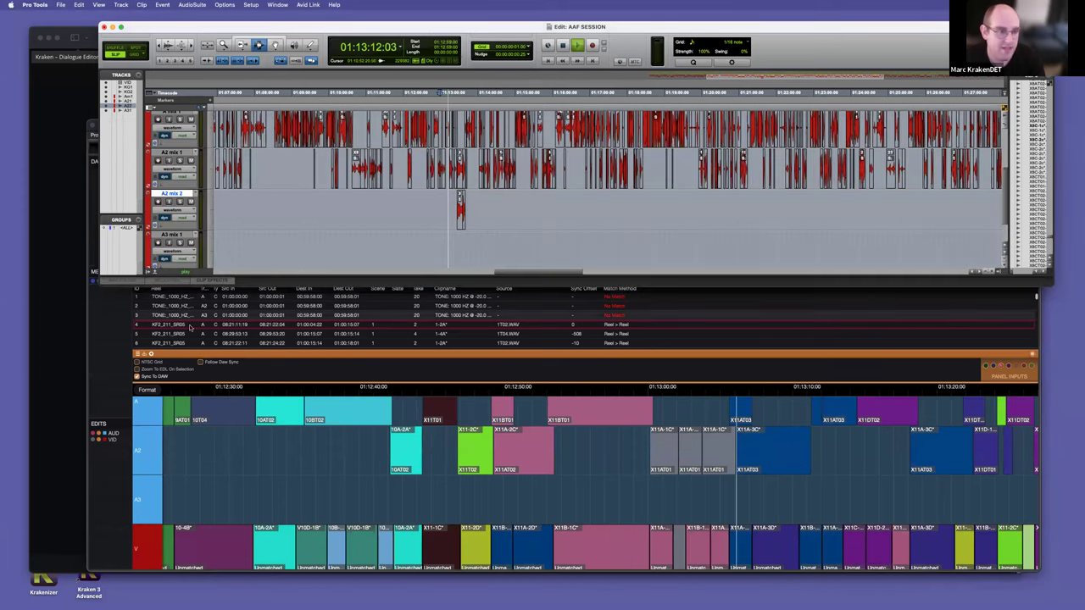
pyautogui.moveTo(401, 207); pyautogui.dragTo(354, 209)
pyautogui.press('space')
pyautogui.press('space')
pyautogui.press('space')
pyautogui.moveTo(368, 204); pyautogui.dragTo(409, 206)
pyautogui.click(416, 206)
pyautogui.press('r')
pyautogui.hscroll(2, 559, 206)
pyautogui.moveTo(706, 212); pyautogui.dragTo(360, 222)
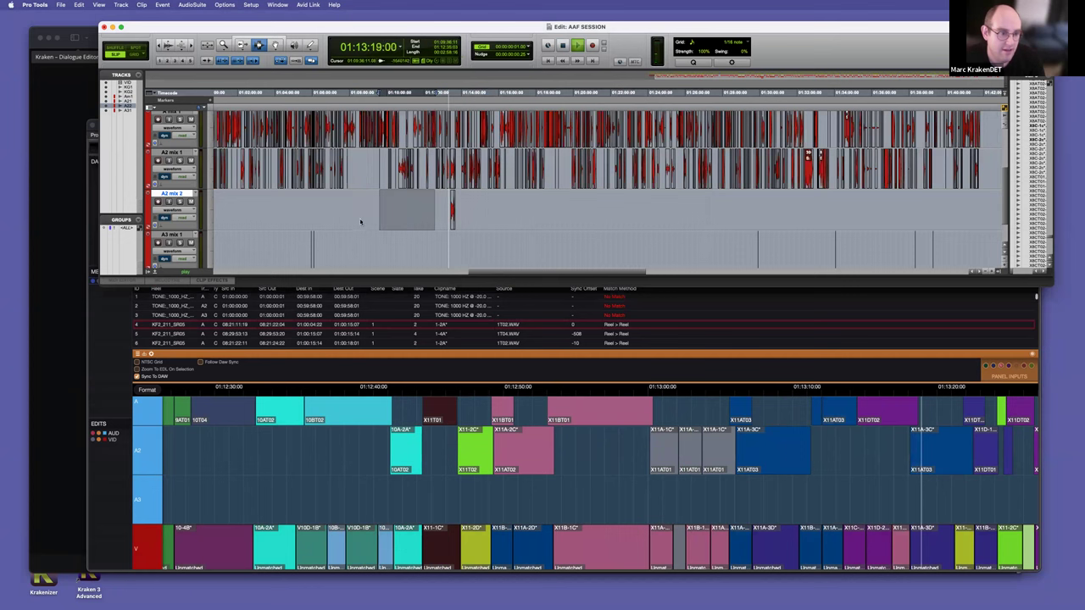
pyautogui.click(397, 218)
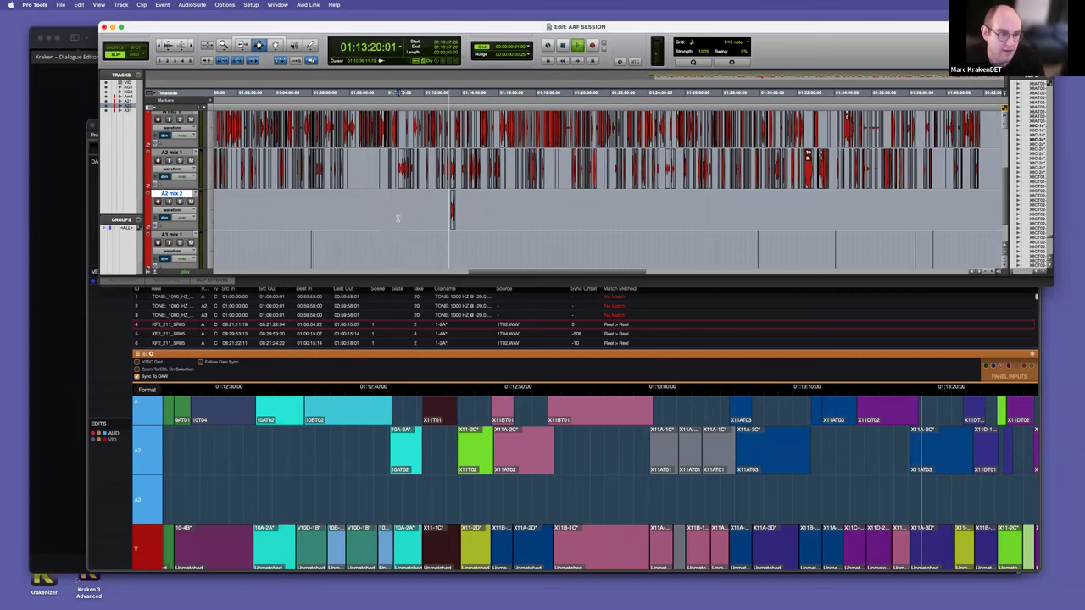
# Step: Turn Follow Daw Sync back on, select a range across both A2 mix tracks in Pro Tools, and select the X11AT01 clip in Kraken
pyautogui.click(199, 362)
pyautogui.click(466, 27)
pyautogui.moveTo(482, 170); pyautogui.dragTo(410, 212)
pyautogui.press('r')
pyautogui.click(674, 477)
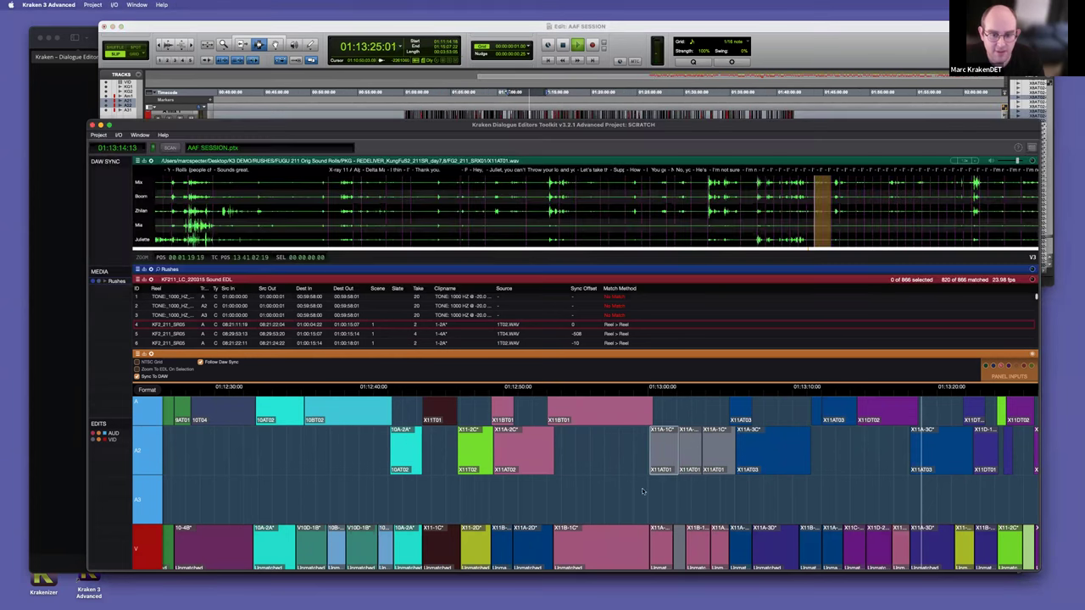
# Step: Switch to Pro Tools and place the edit cursor at 01:18:12:01 on the A2 mix 2 track
pyautogui.press('super+Tab')
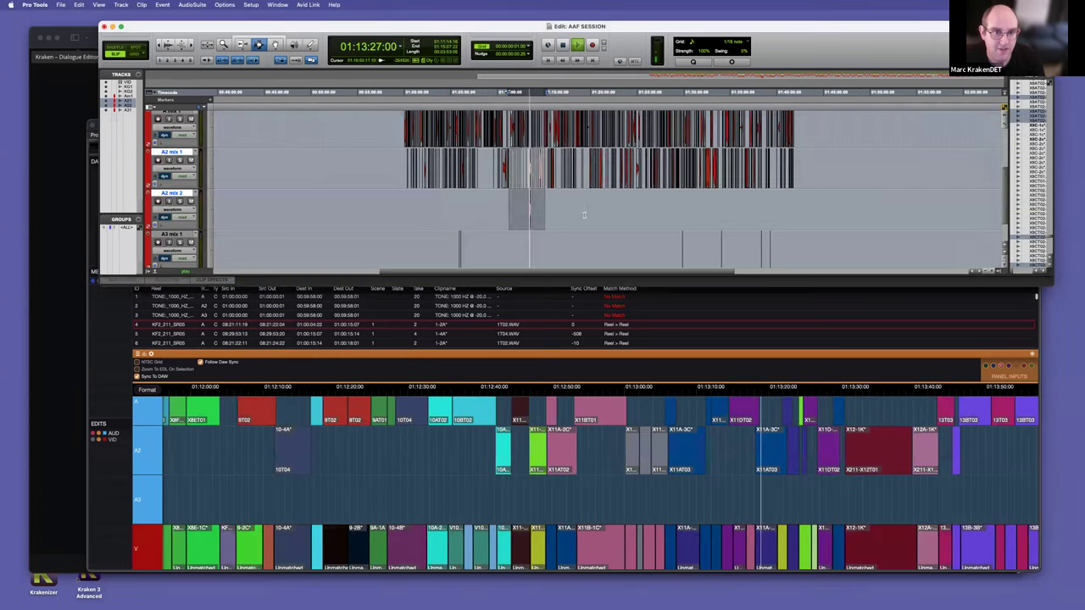
pyautogui.press('t')
pyautogui.press('t')
pyautogui.press('t')
pyautogui.press('t')
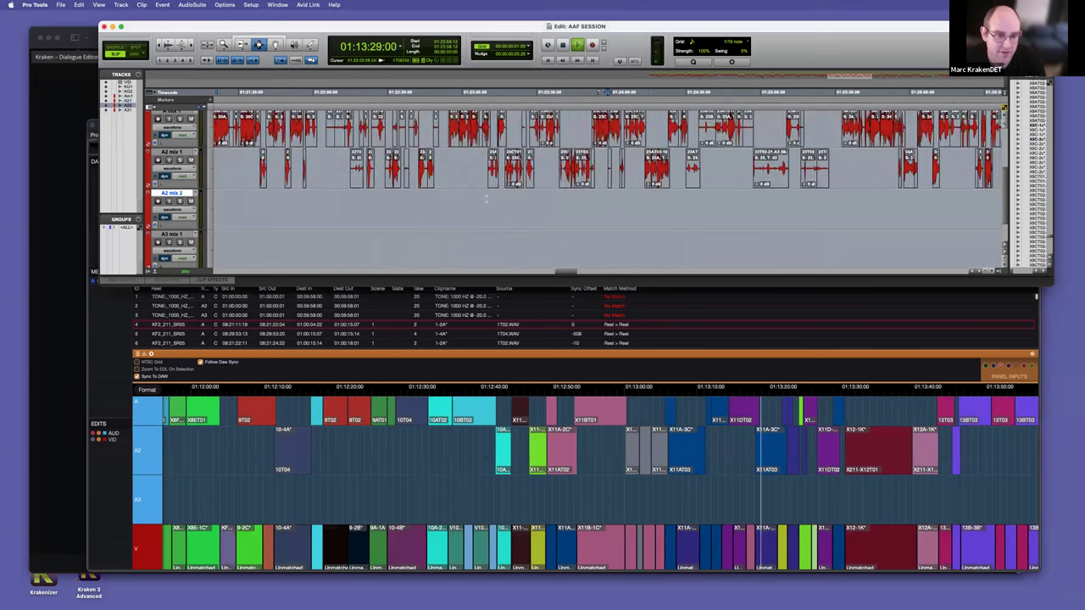
pyautogui.press('r')
pyautogui.press('r')
pyautogui.press('r')
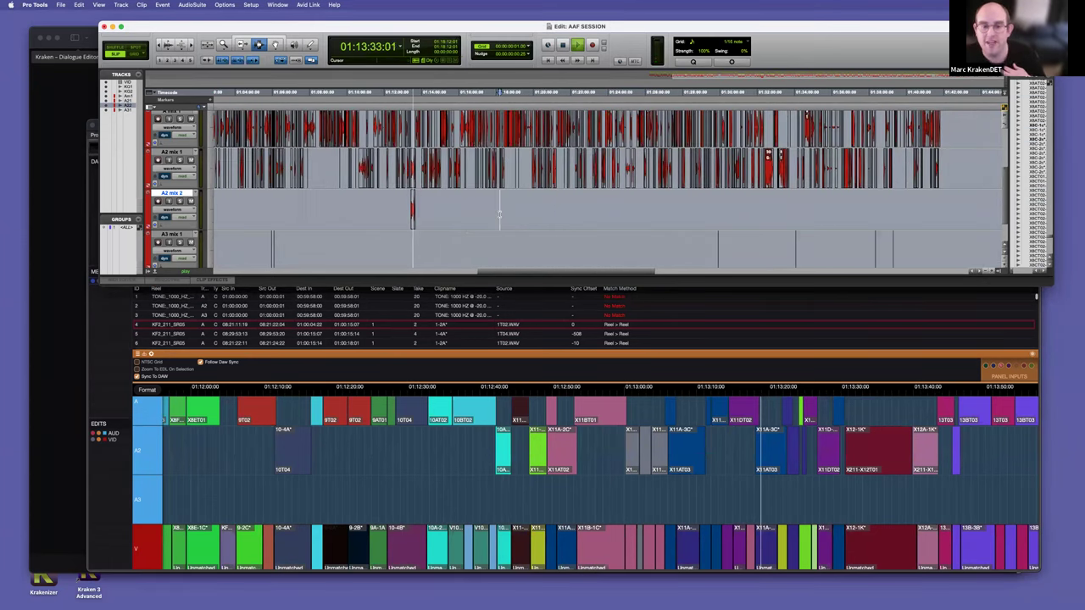
# Step: Return to Kraken and enable the NTSC Grid option for the edits timeline
pyautogui.click(462, 472)
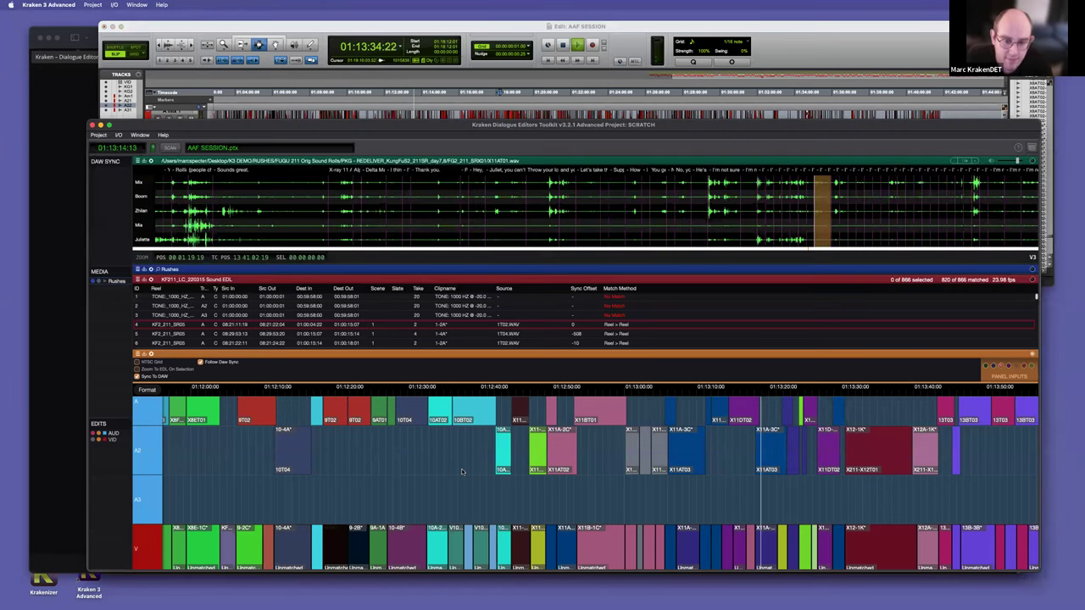
pyautogui.hscroll(7, 462, 457)
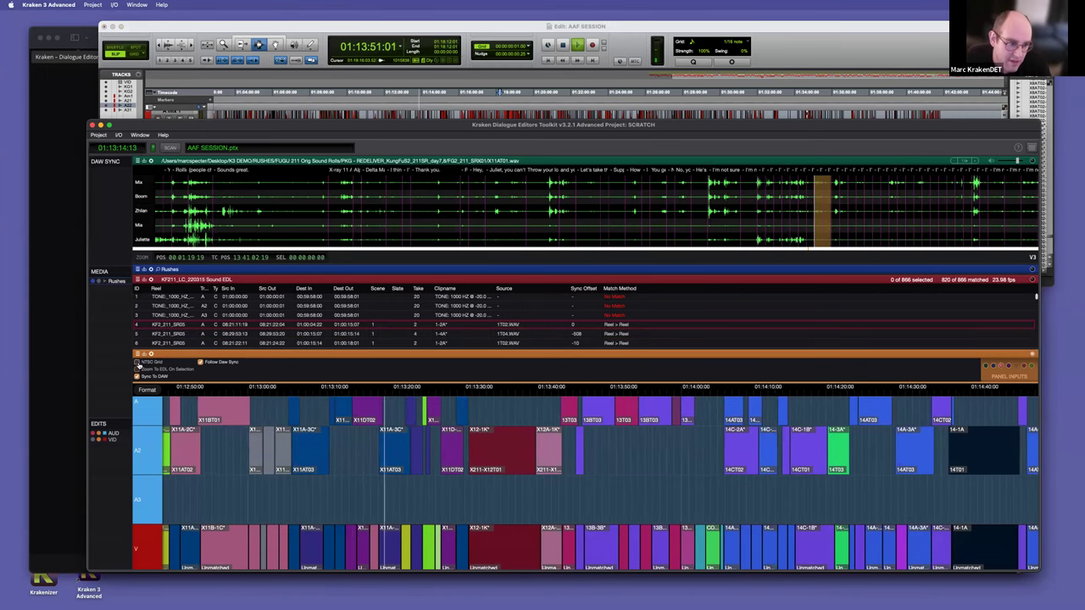
pyautogui.hscroll(-3, 496, 458)
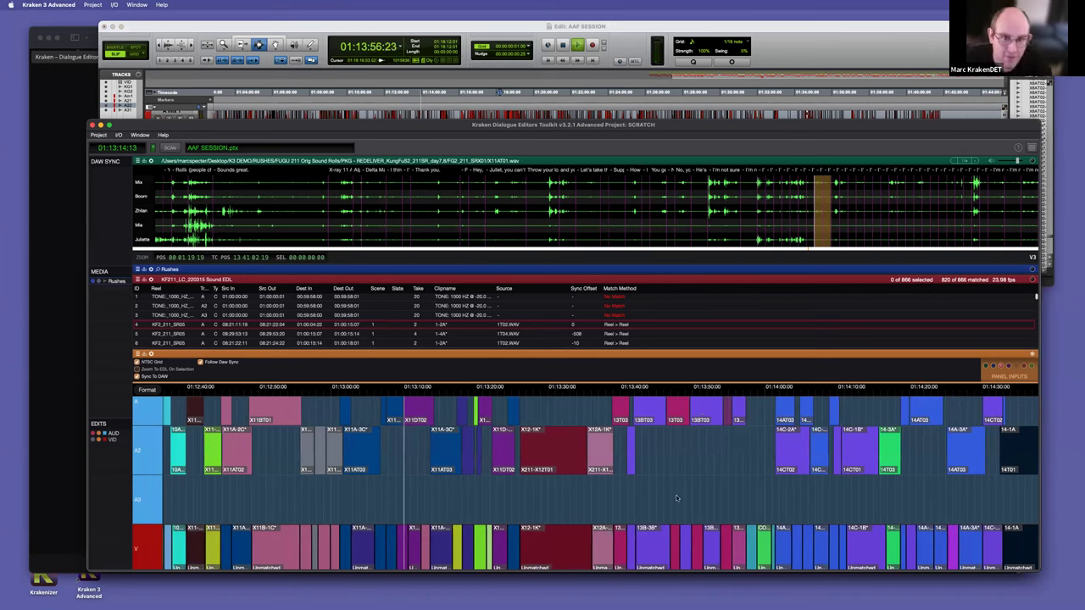
pyautogui.click(137, 362)
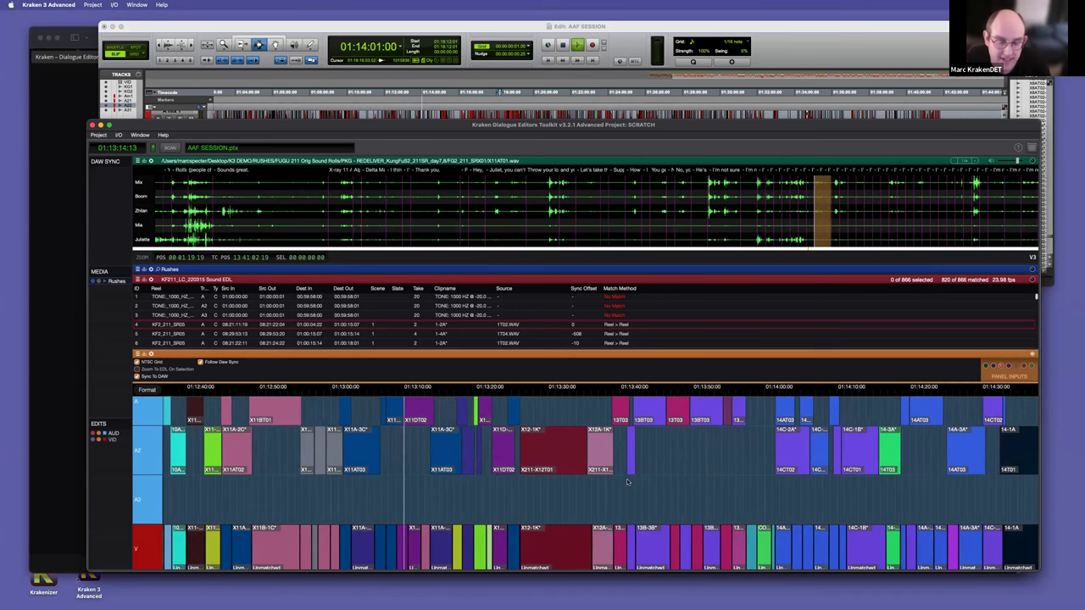
pyautogui.hscroll(-1, 627, 481)
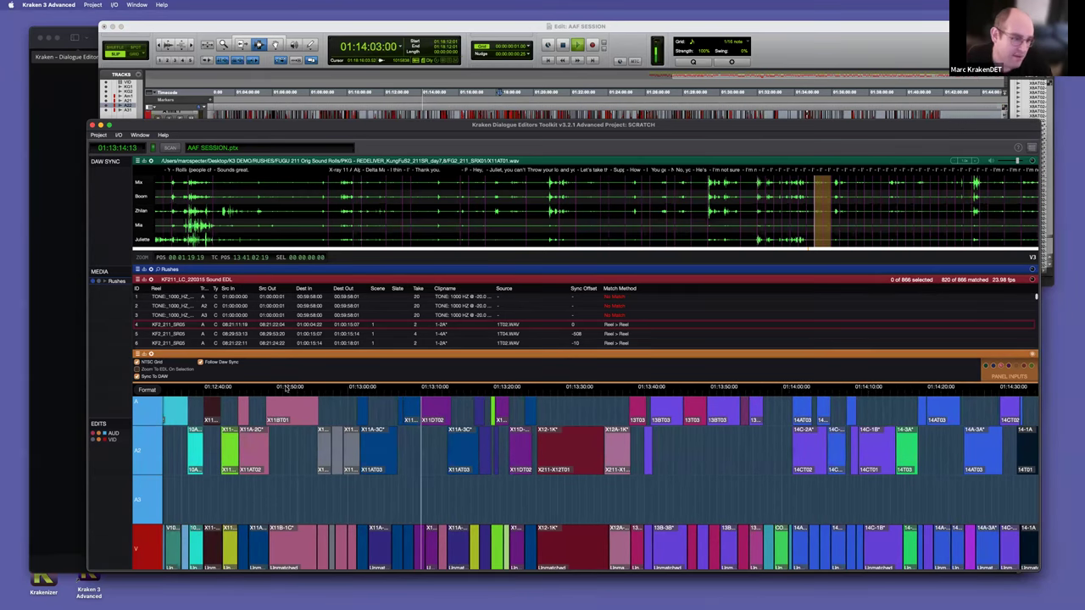
# Step: Enlarge the edits timeline panel and locate the first EDL file in the MEGAMERGE folder in Finder
pyautogui.moveTo(276, 353); pyautogui.dragTo(339, 196)
pyautogui.press('super+Tab')
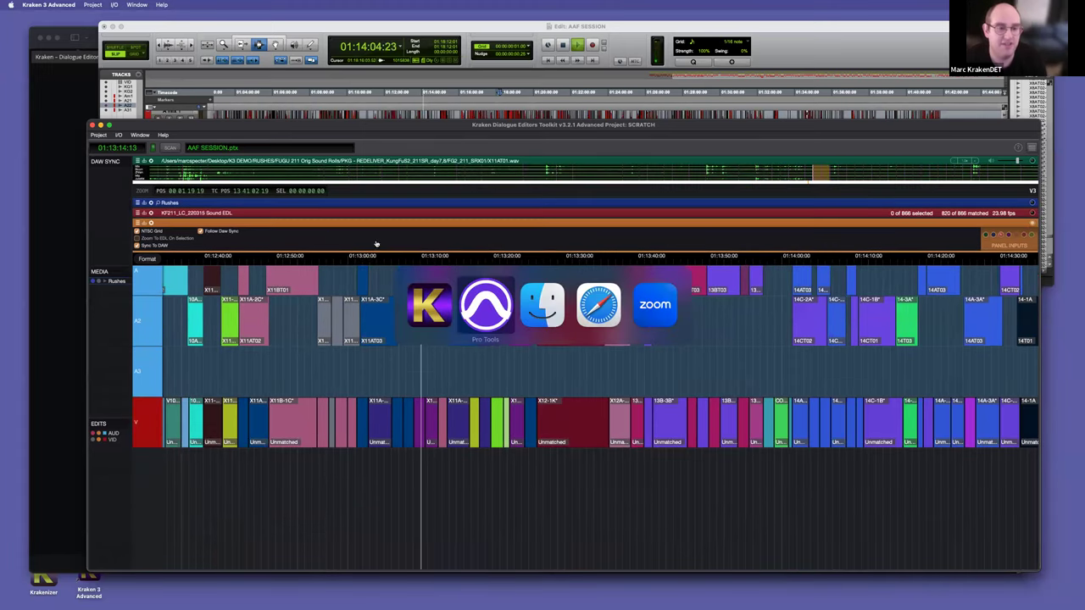
pyautogui.click(539, 300)
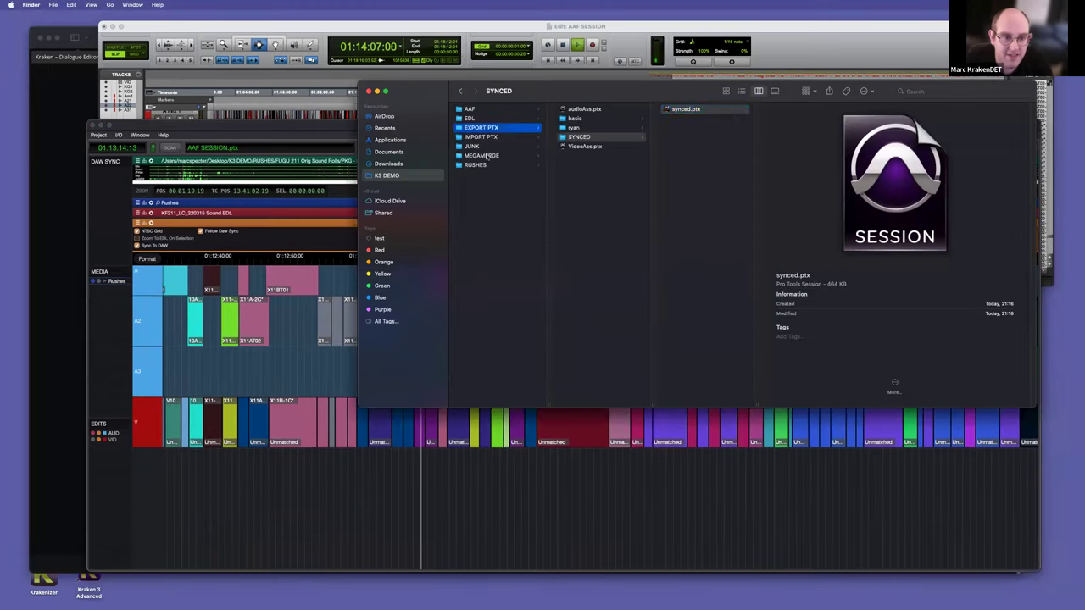
pyautogui.click(480, 155)
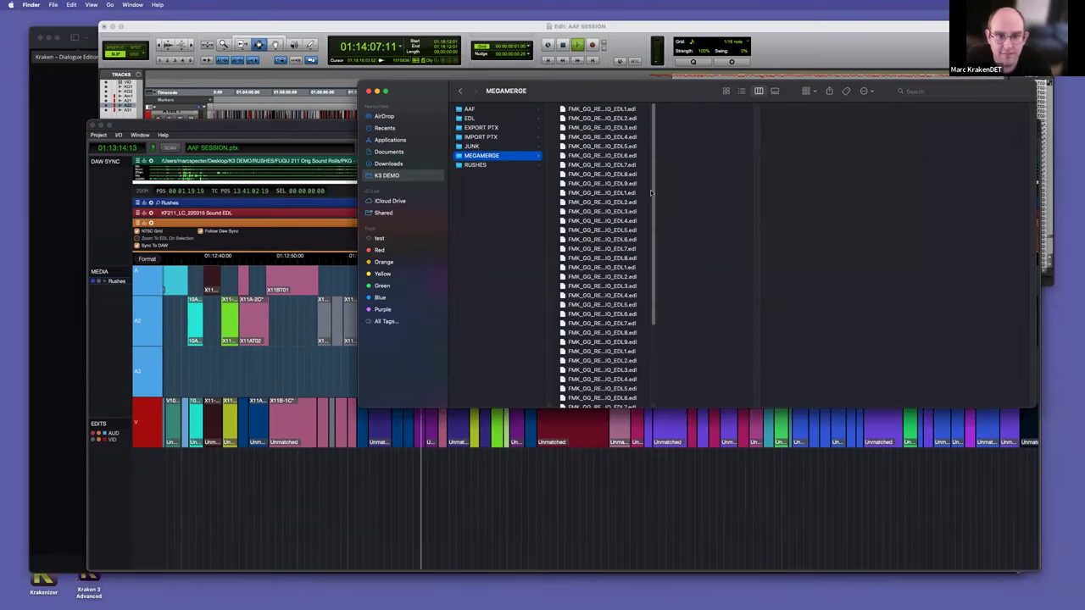
pyautogui.click(628, 111)
# Step: Stop Pro Tools playback and bring all the EDL files from Finder's MEGAMERGE folder into the Kraken edits timeline
pyautogui.click(290, 26)
pyautogui.press('space')
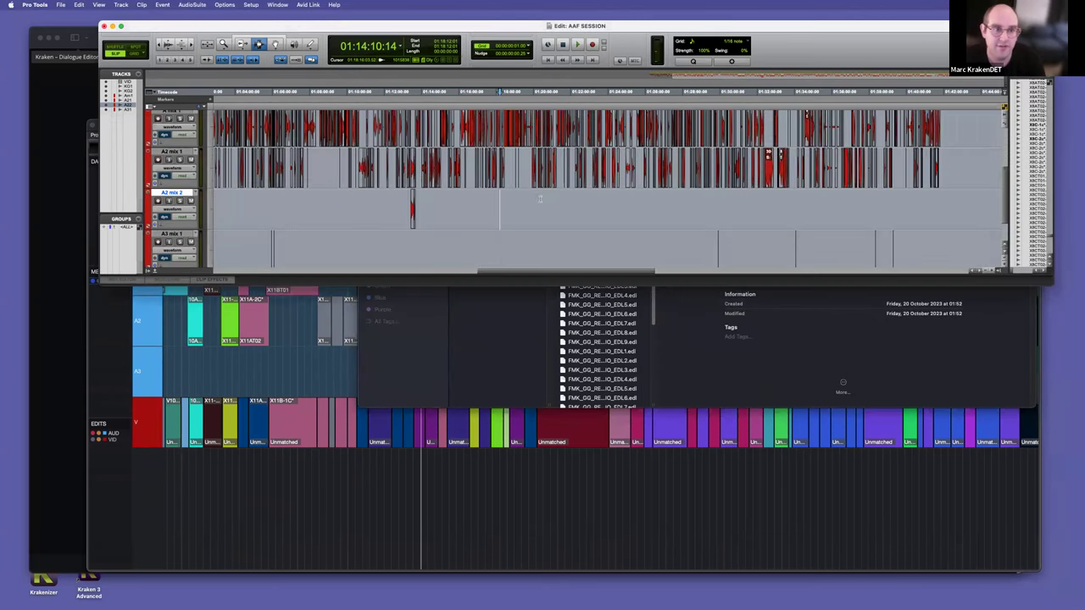
pyautogui.press('super+Tab')
pyautogui.scroll(-4, 605, 262)
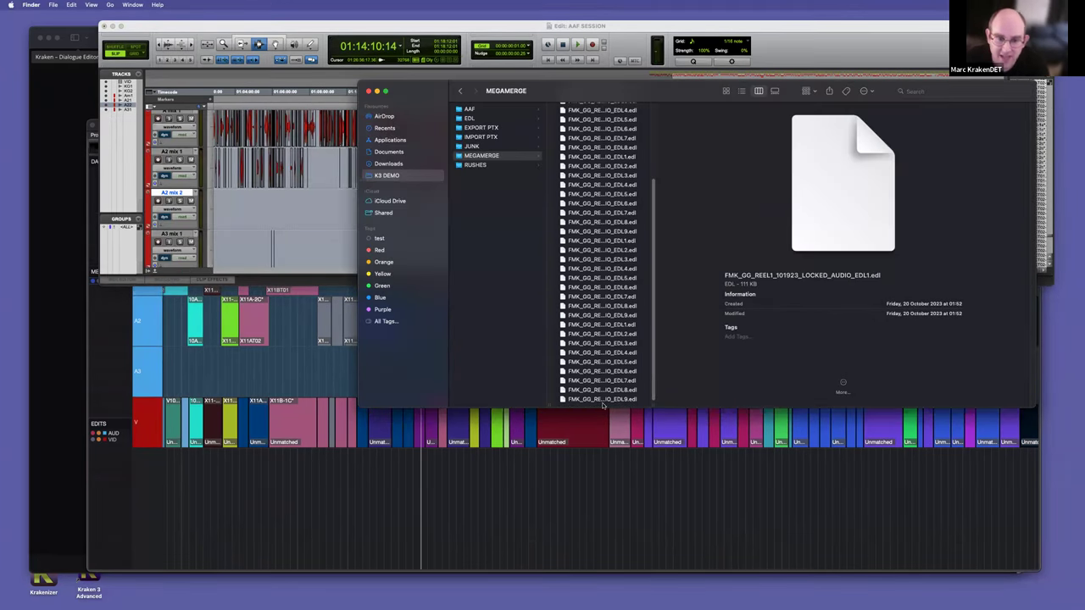
pyautogui.keyDown('shift'); pyautogui.click(605, 401); pyautogui.keyUp('shift')
pyautogui.scroll(4, 615, 254)
pyautogui.moveTo(614, 253); pyautogui.dragTo(289, 366)
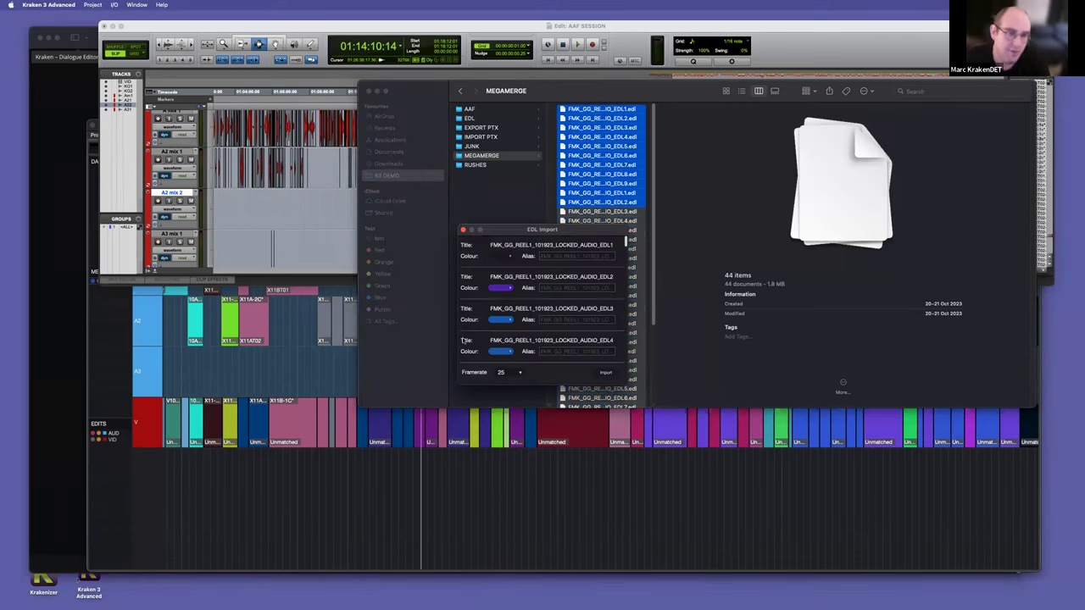
# Step: Review the list of EDLs, set their framerate to 23.976, and import them
pyautogui.scroll(-5, 539, 291)
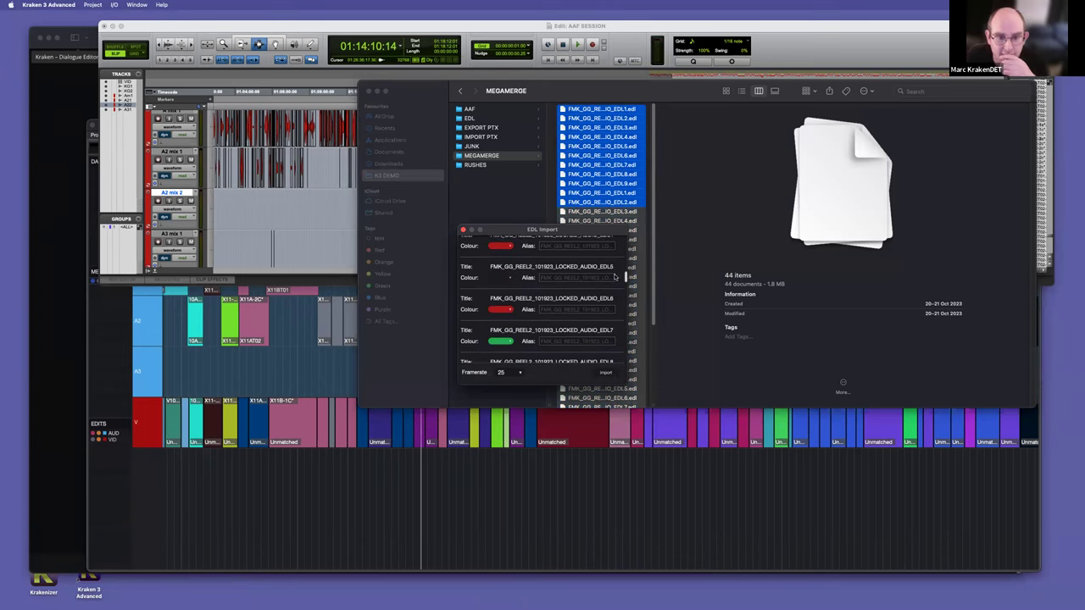
pyautogui.moveTo(625, 276); pyautogui.dragTo(617, 372)
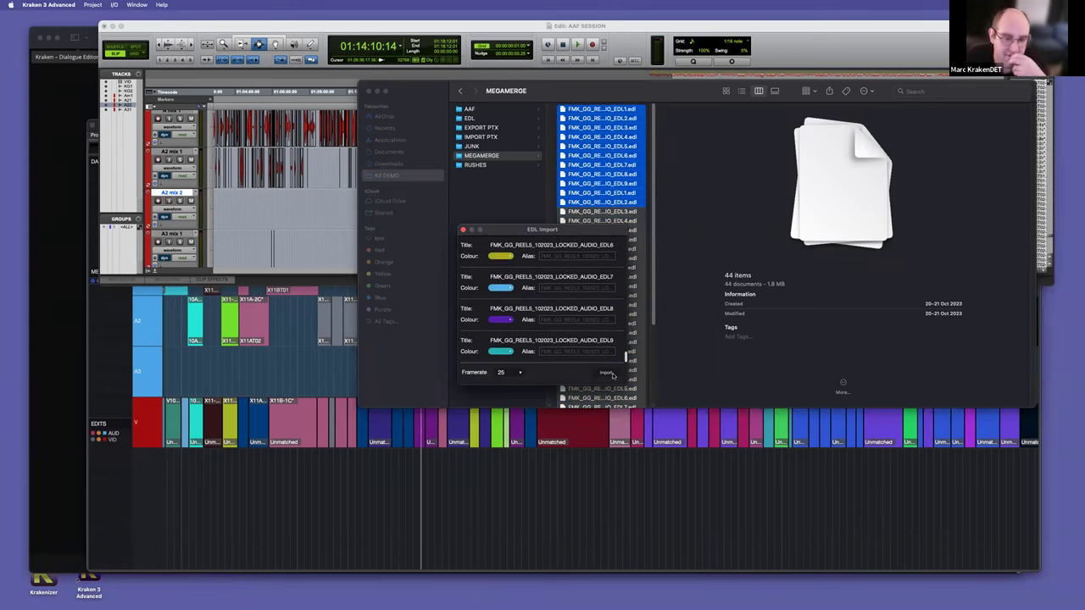
pyautogui.click(606, 373)
pyautogui.click(502, 373)
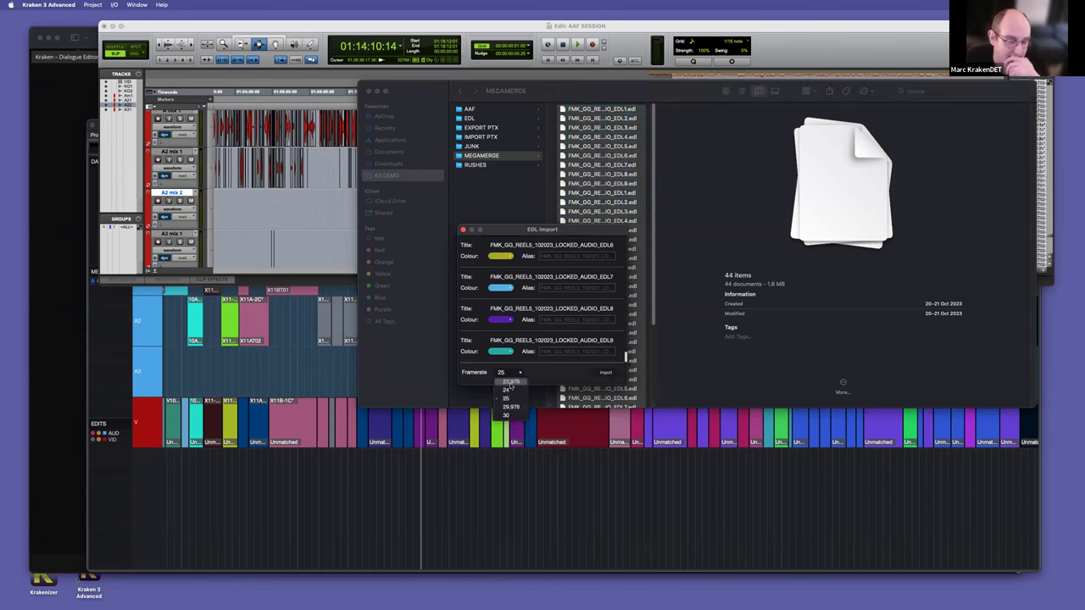
pyautogui.click(509, 383)
pyautogui.click(605, 374)
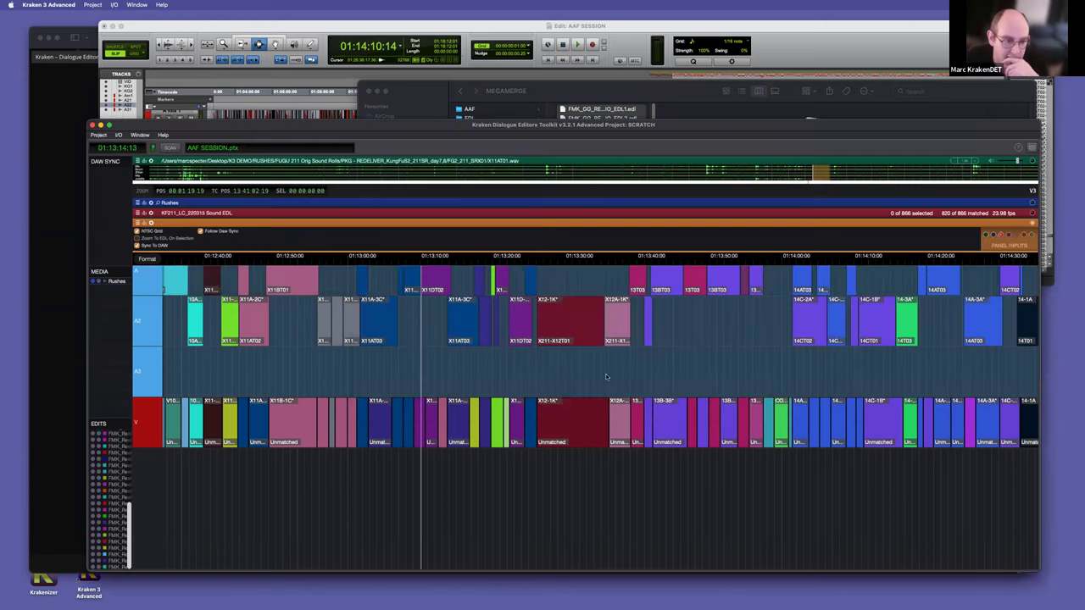
# Step: Display all the imported FMK EDLs in the edits timeline and enlarge it by hiding its options and collapsing the waveform display
pyautogui.moveTo(133, 317); pyautogui.dragTo(170, 322)
pyautogui.keyDown('alt'); pyautogui.click(98, 468); pyautogui.keyUp('alt')
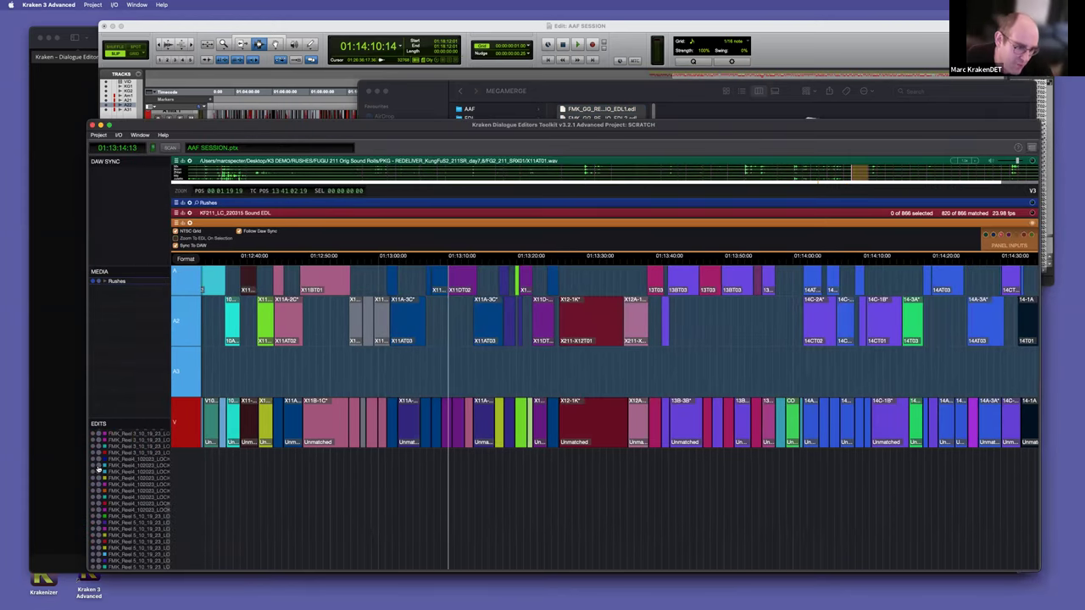
pyautogui.scroll(-2, 503, 384)
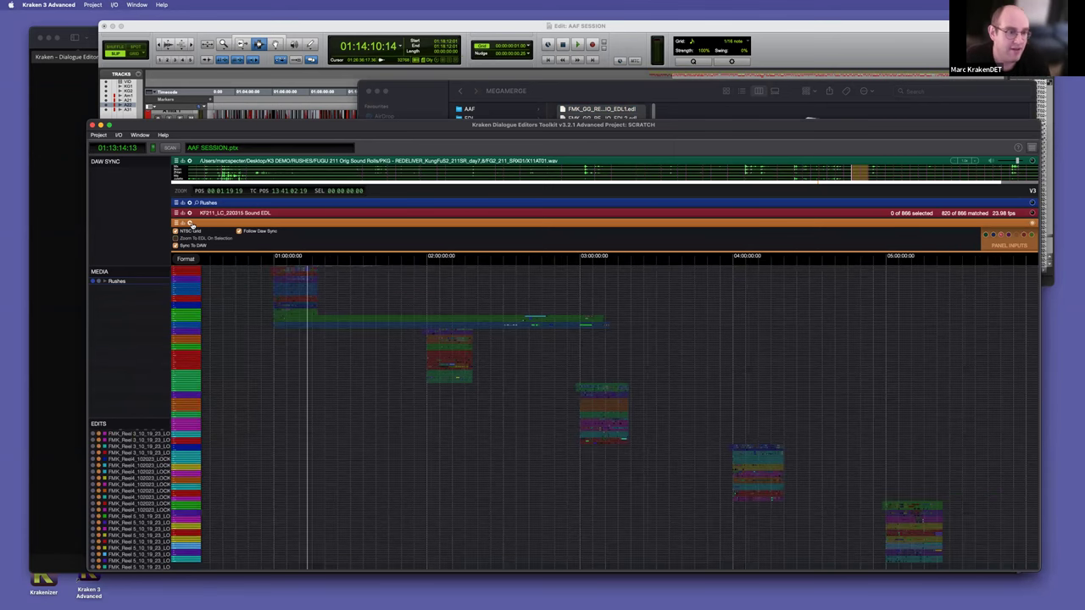
pyautogui.click(190, 223)
pyautogui.moveTo(495, 217); pyautogui.dragTo(503, 153)
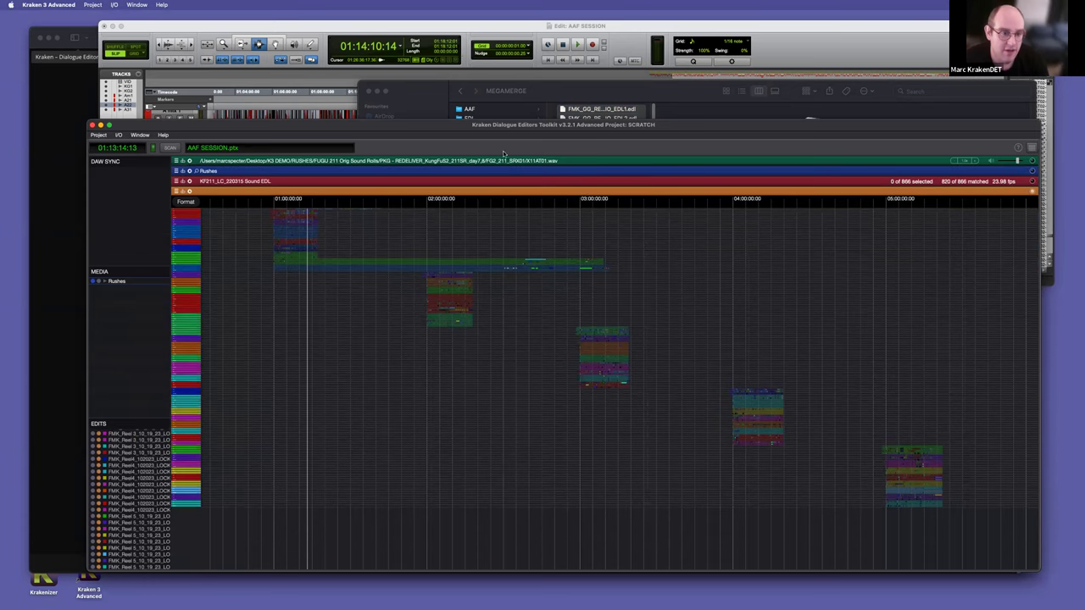
# Step: Survey the imported EDLs of all five reels across the timeline and focus on the reel at 03:00:00:00
pyautogui.scroll(-3, 456, 315)
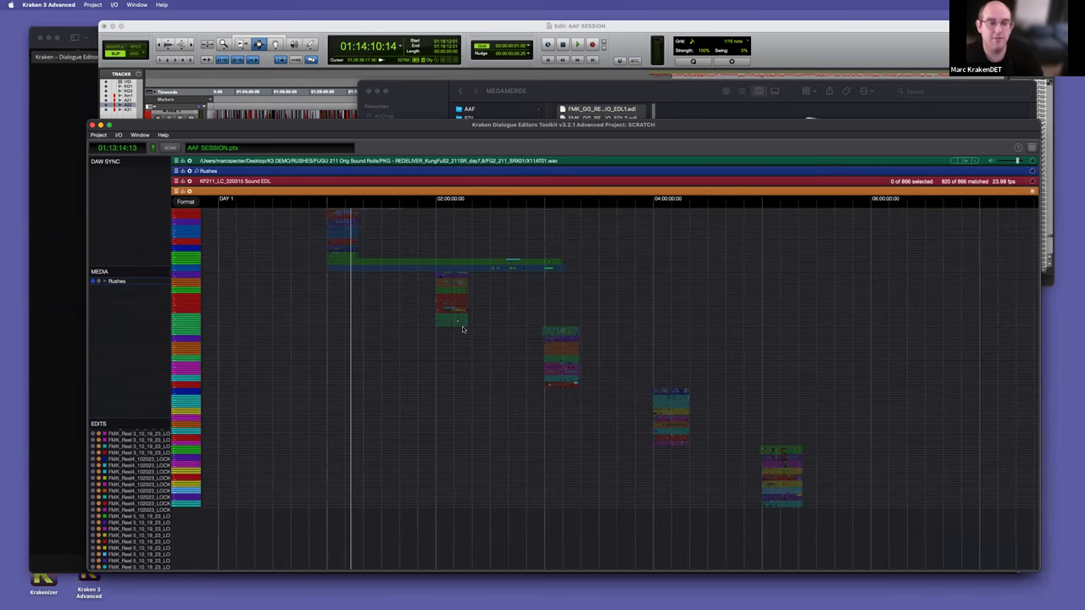
pyautogui.scroll(1, 517, 357)
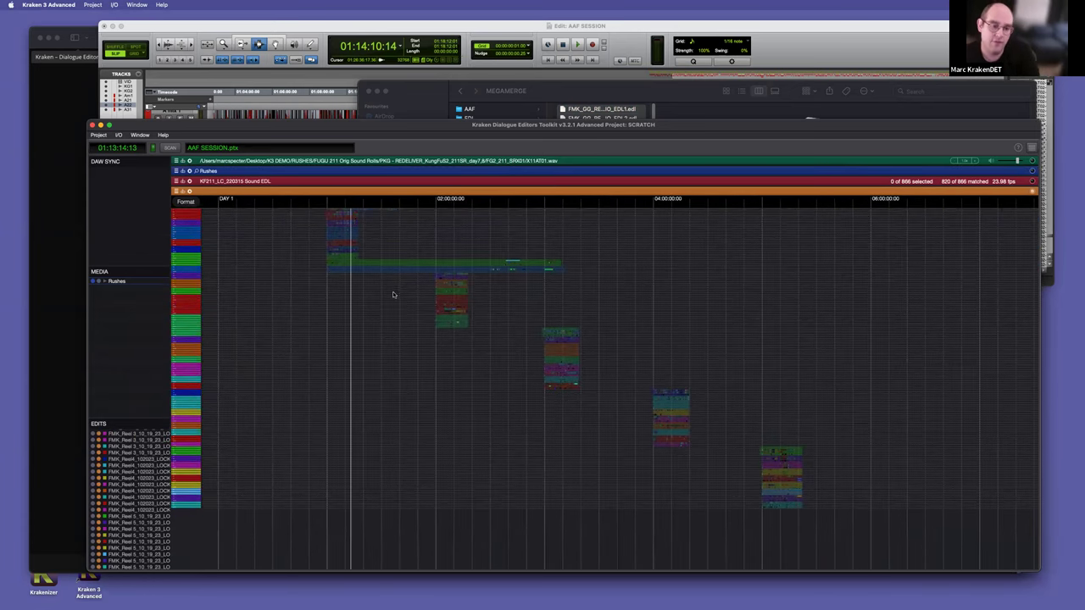
pyautogui.scroll(2, 568, 392)
pyautogui.scroll(3, 522, 387)
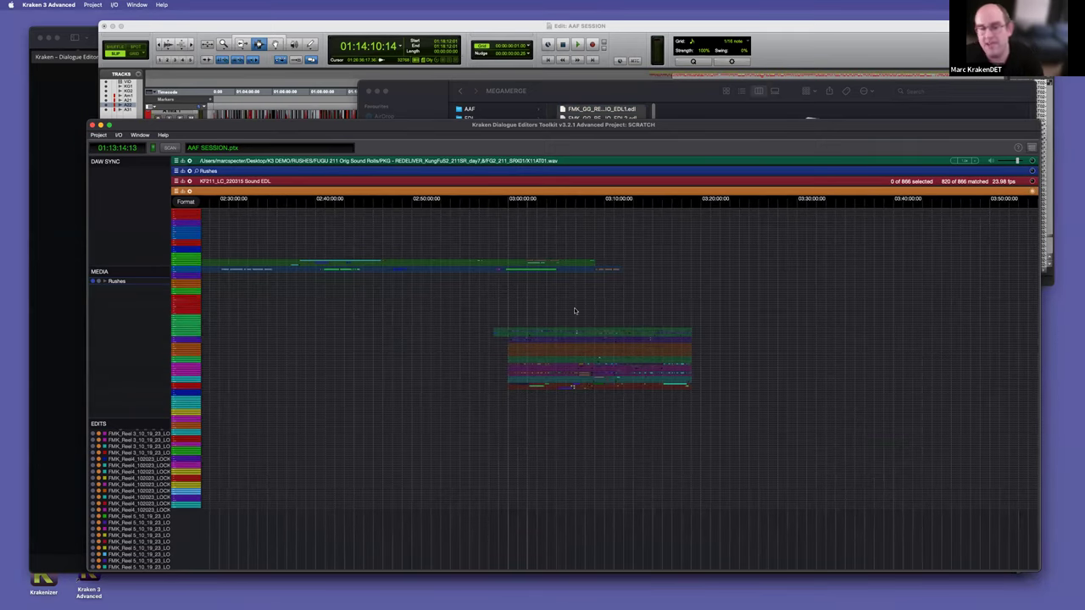
pyautogui.scroll(2, 589, 330)
pyautogui.moveTo(383, 316); pyautogui.dragTo(874, 424)
pyautogui.scroll(2, 872, 444)
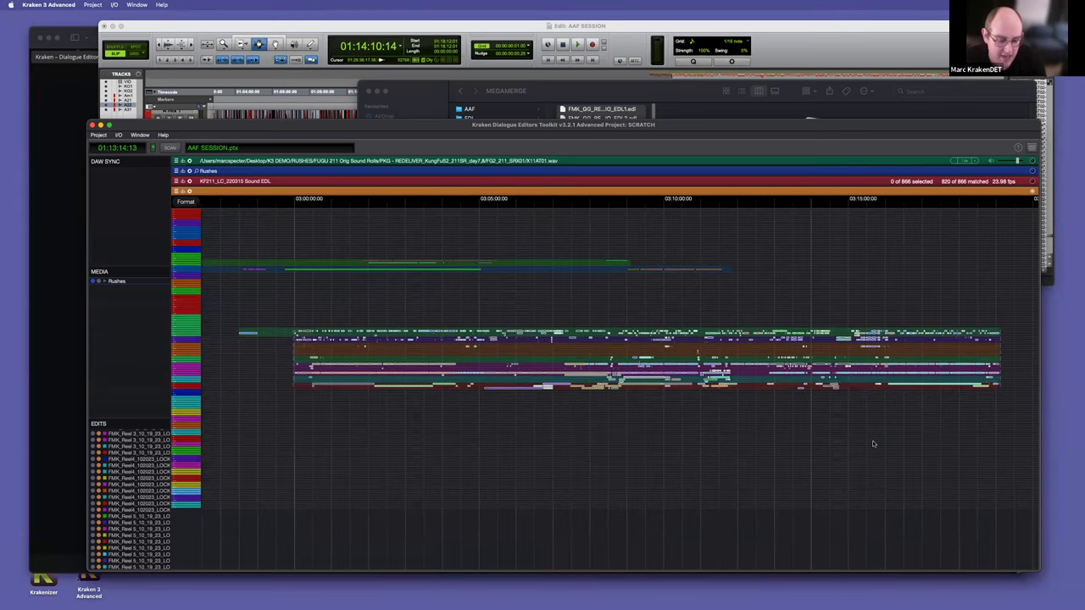
# Step: Inspect the colour-coded EDL tracks of the 03:00:00:00 reel with taller tracks, from the whole reel down to individual clips
pyautogui.scroll(-4, 635, 394)
pyautogui.scroll(3, 577, 374)
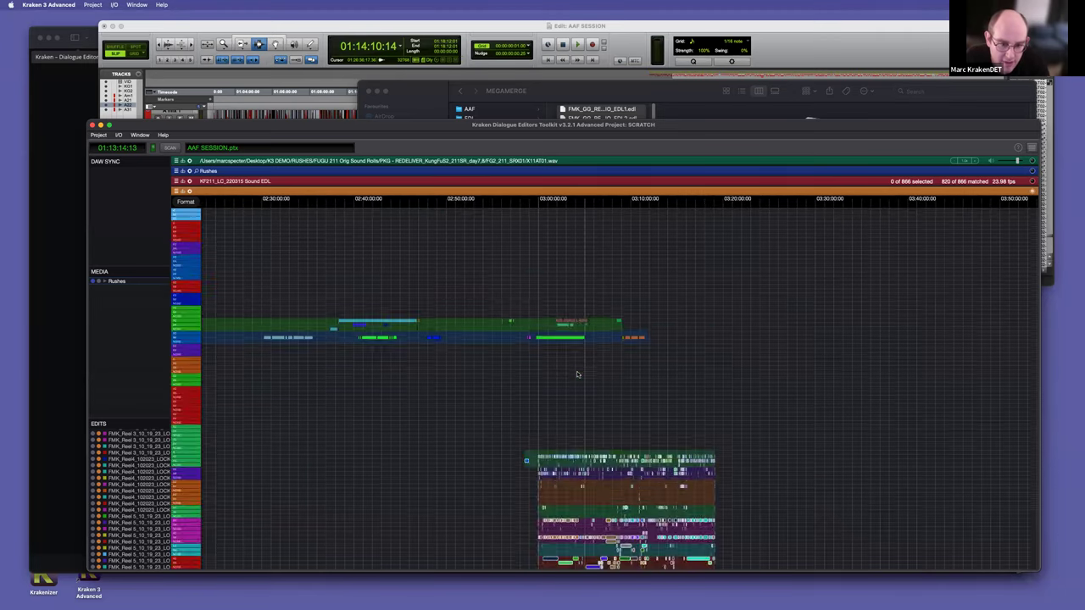
pyautogui.scroll(-4, 594, 399)
pyautogui.scroll(5, 593, 400)
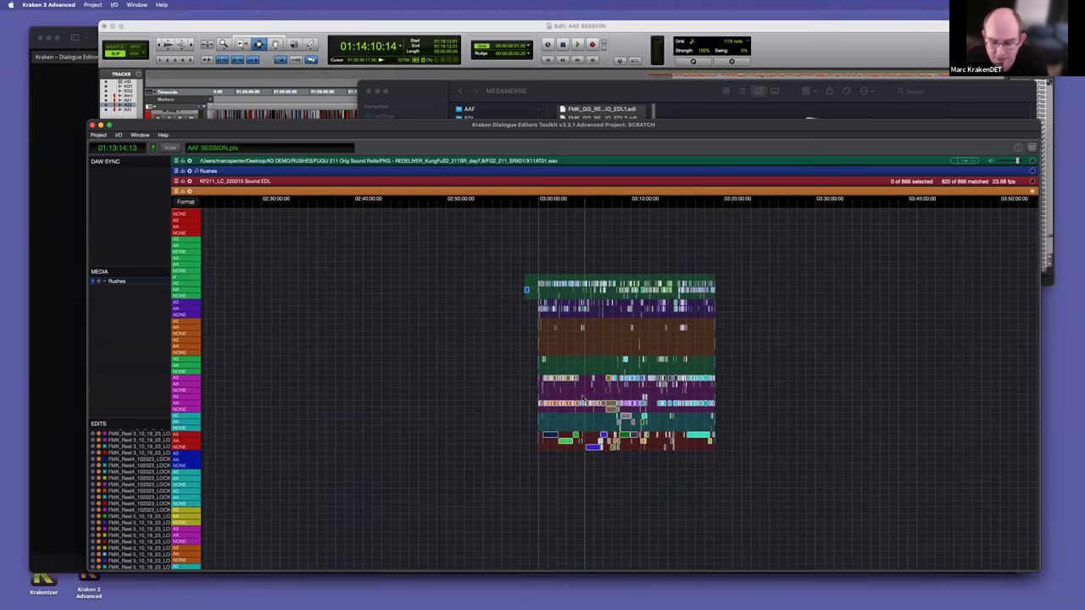
pyautogui.scroll(-5, 582, 398)
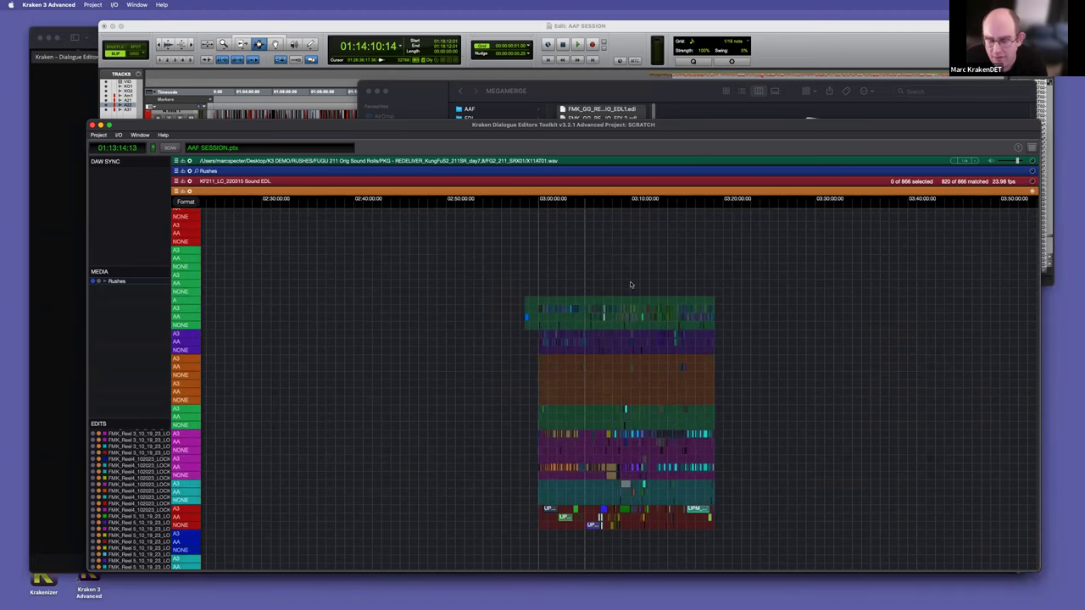
pyautogui.scroll(6, 629, 292)
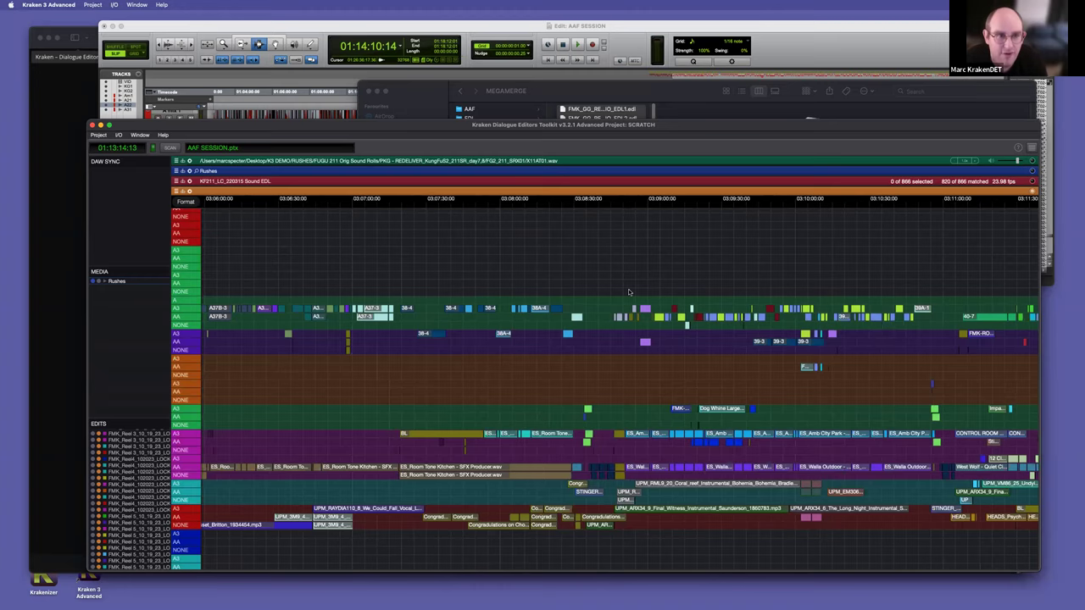
pyautogui.scroll(-4, 657, 189)
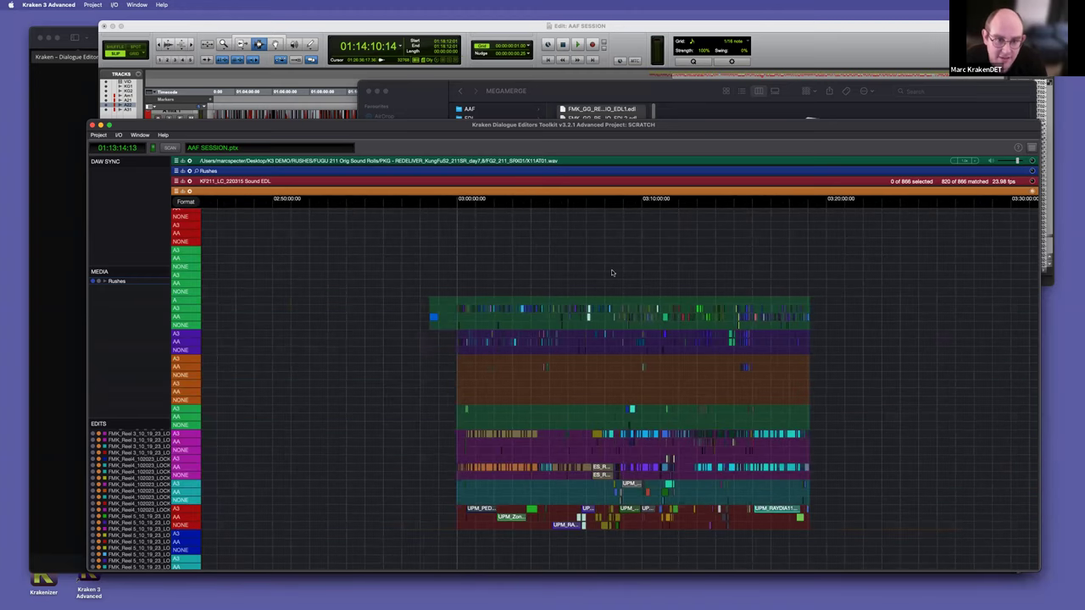
pyautogui.scroll(6, 612, 273)
pyautogui.scroll(4, 602, 344)
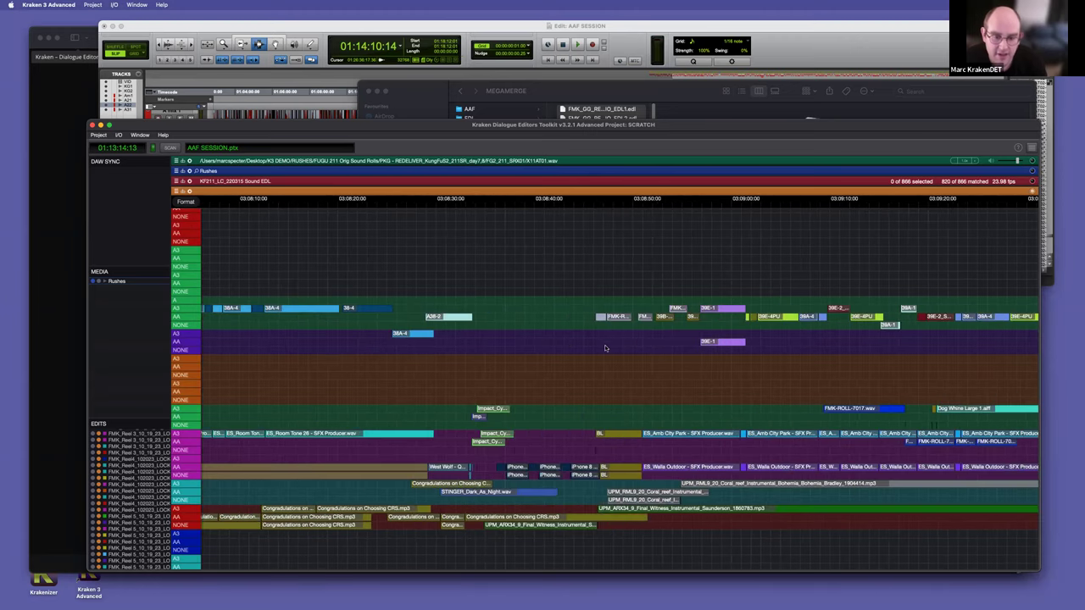
pyautogui.scroll(-1, 622, 447)
pyautogui.scroll(-10, 622, 447)
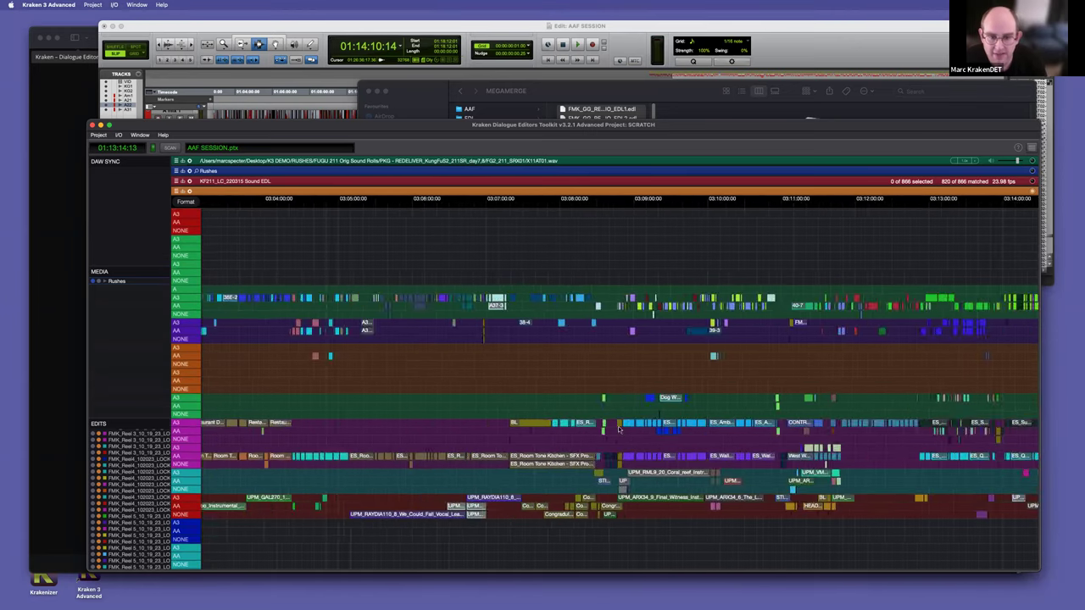
pyautogui.scroll(5, 601, 359)
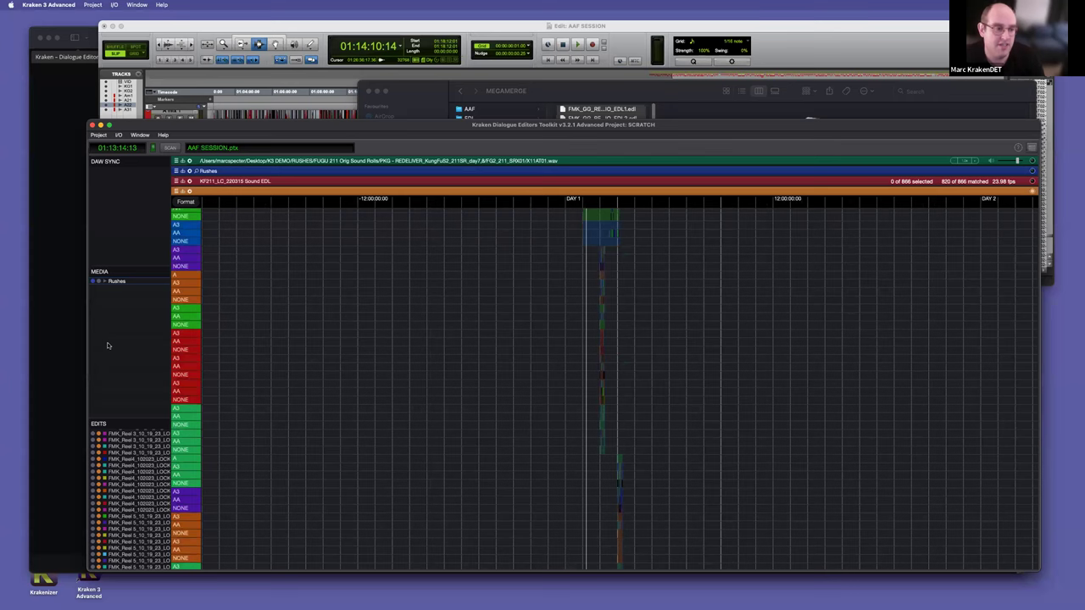
# Step: Switch off the VID entry among the listed edits and open Clean & Merge for the edits timeline
pyautogui.scroll(5, 127, 475)
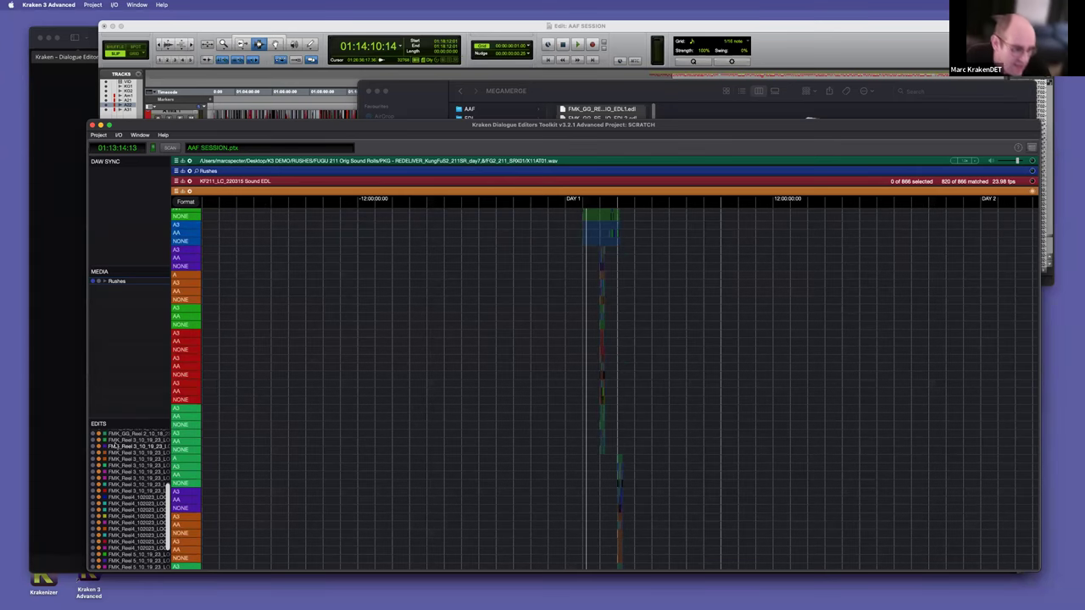
pyautogui.click(96, 439)
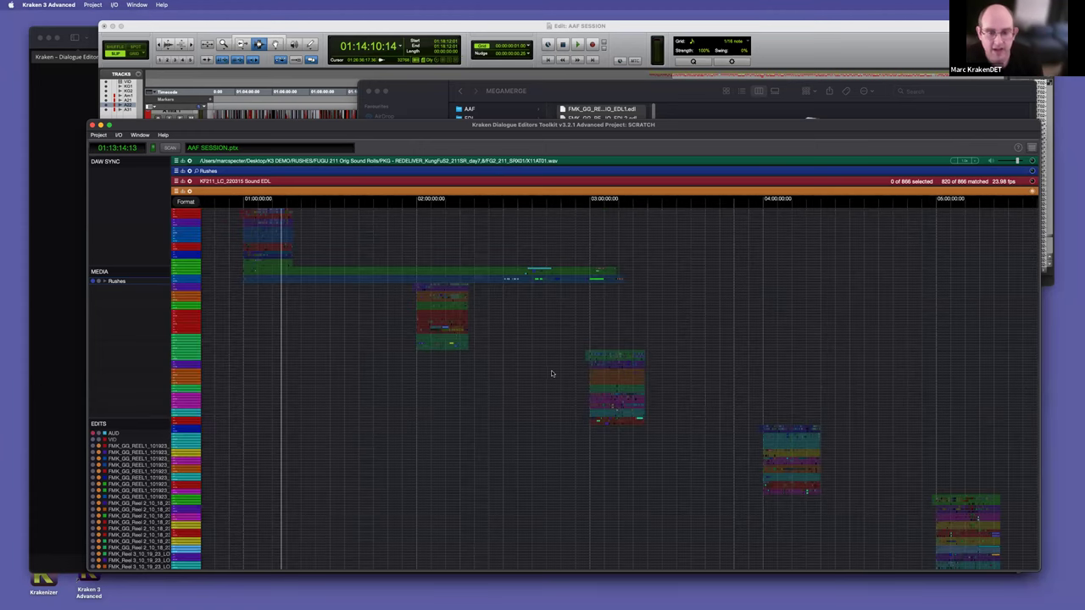
pyautogui.rightClick(546, 288)
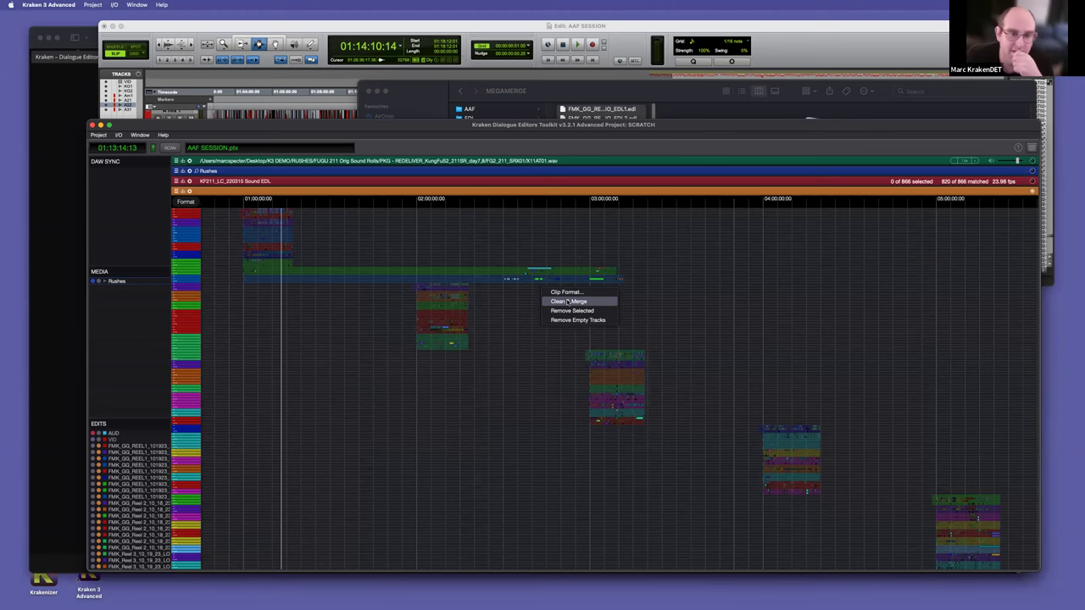
pyautogui.click(567, 301)
# Step: Enlarge the Kraken window, turn off the removal of exact duplicates in Clean & Merge, and keep its window clear of the timeline
pyautogui.moveTo(557, 218); pyautogui.dragTo(871, 168)
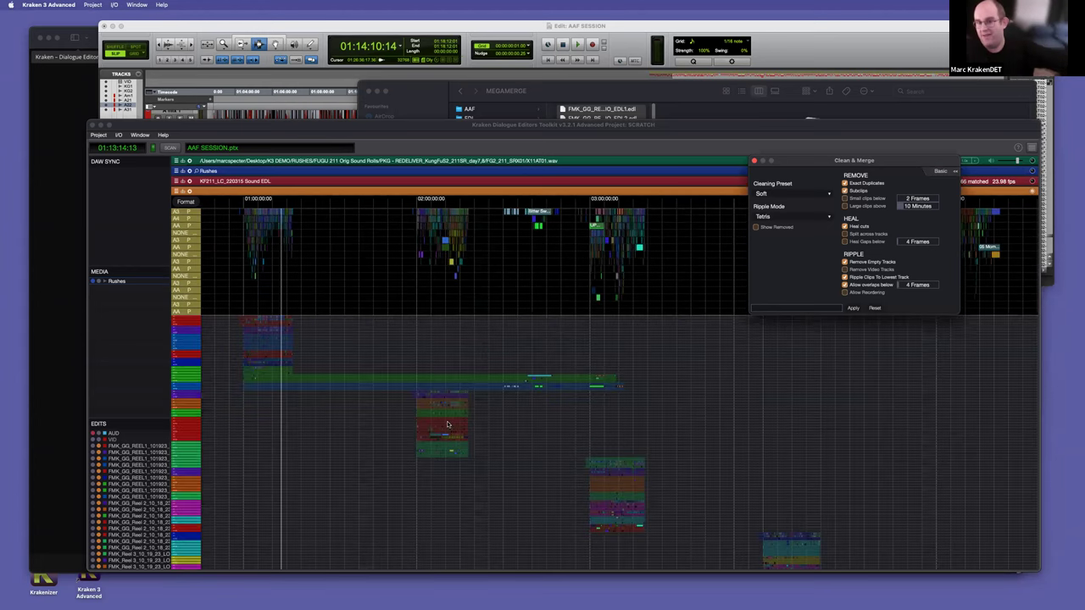
pyautogui.moveTo(844, 164); pyautogui.dragTo(944, 42)
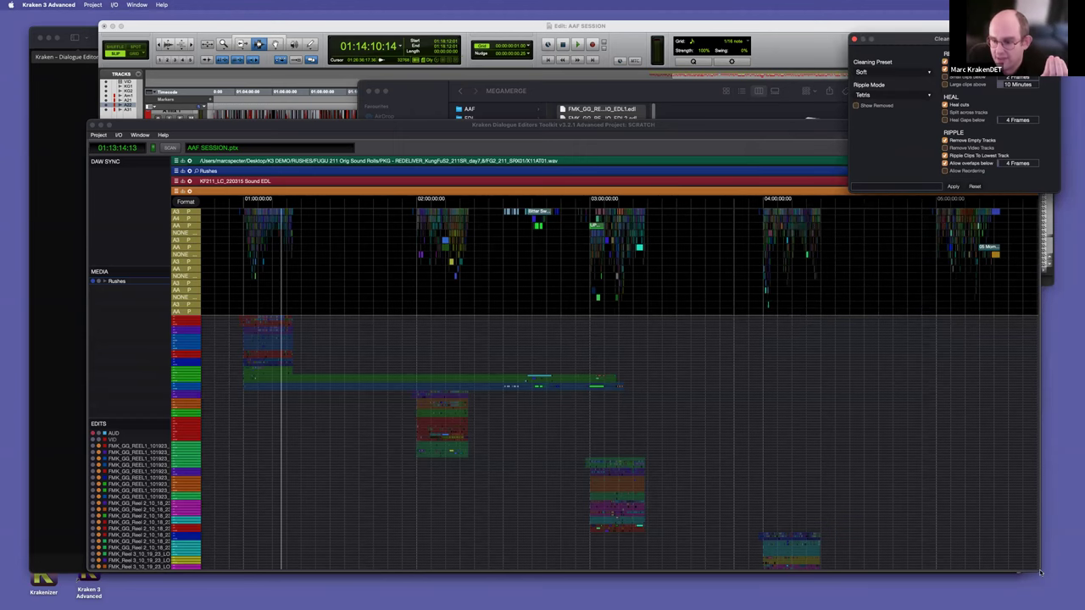
pyautogui.moveTo(1040, 572); pyautogui.dragTo(1051, 593)
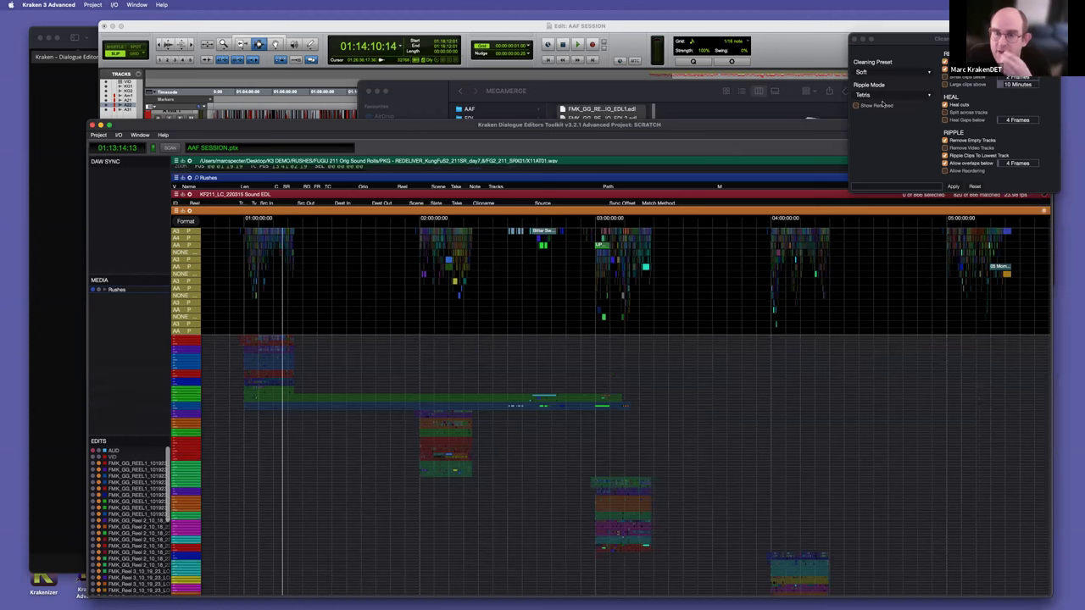
pyautogui.moveTo(888, 38); pyautogui.dragTo(725, 88)
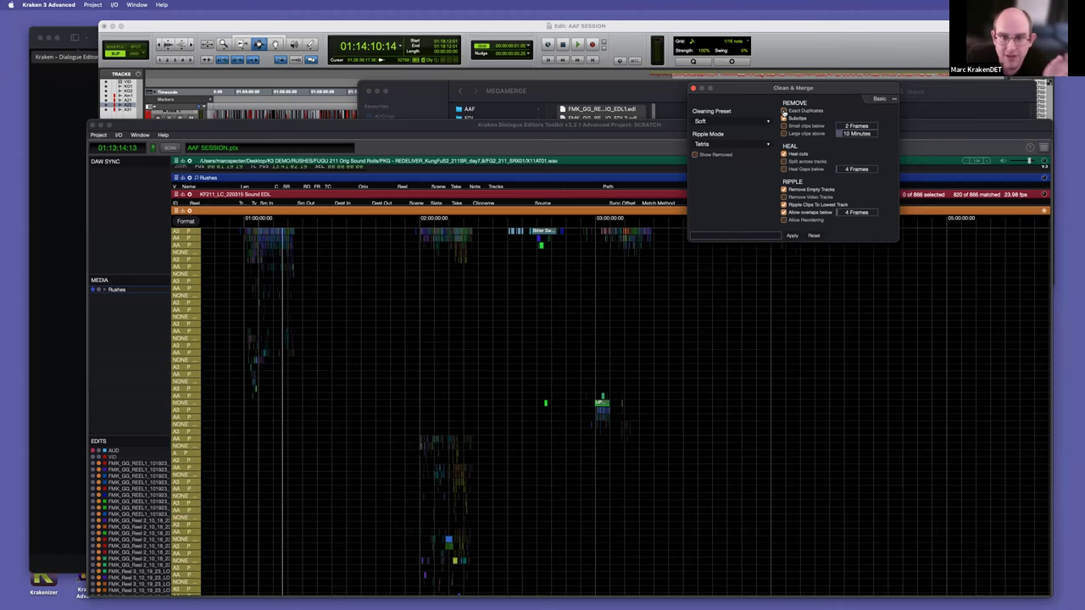
pyautogui.moveTo(778, 88); pyautogui.dragTo(873, 7)
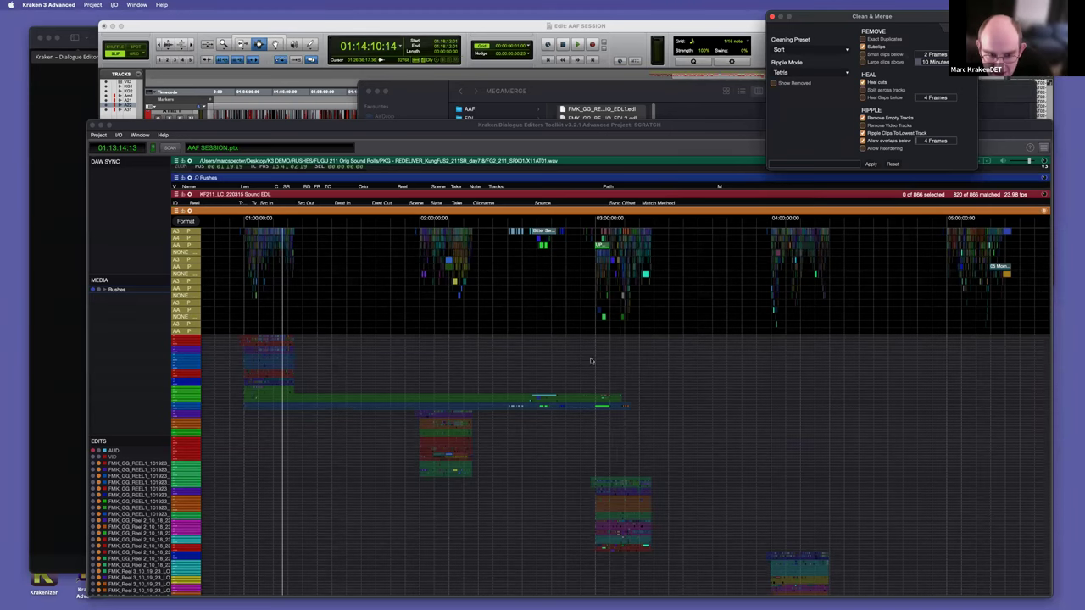
# Step: Increase the height of the merged tracks and examine their clips around the 03:00:00:00 reel
pyautogui.moveTo(471, 336); pyautogui.dragTo(467, 405)
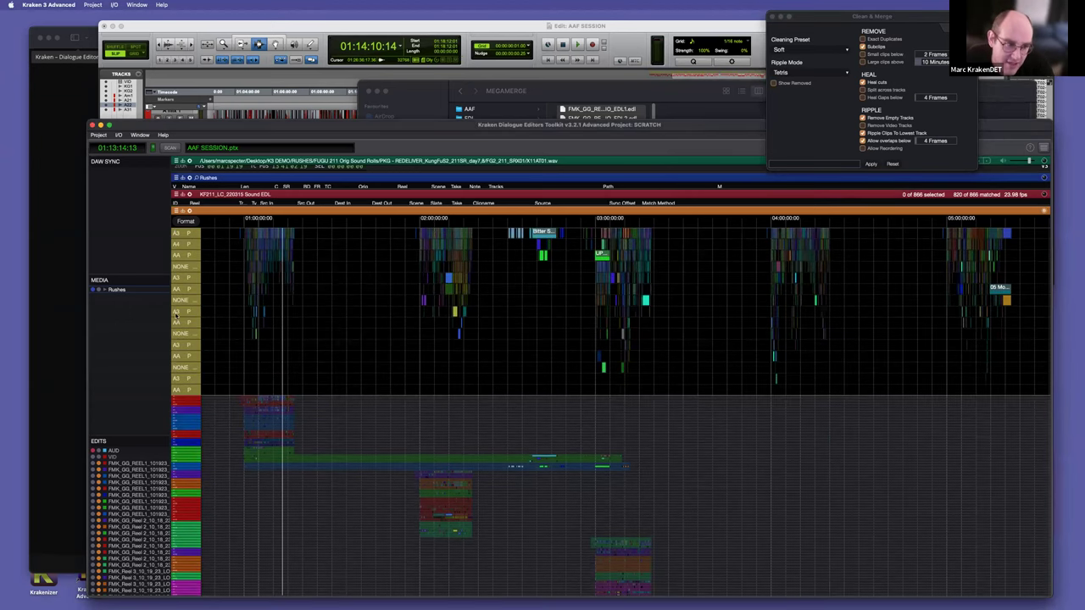
pyautogui.scroll(10, 586, 272)
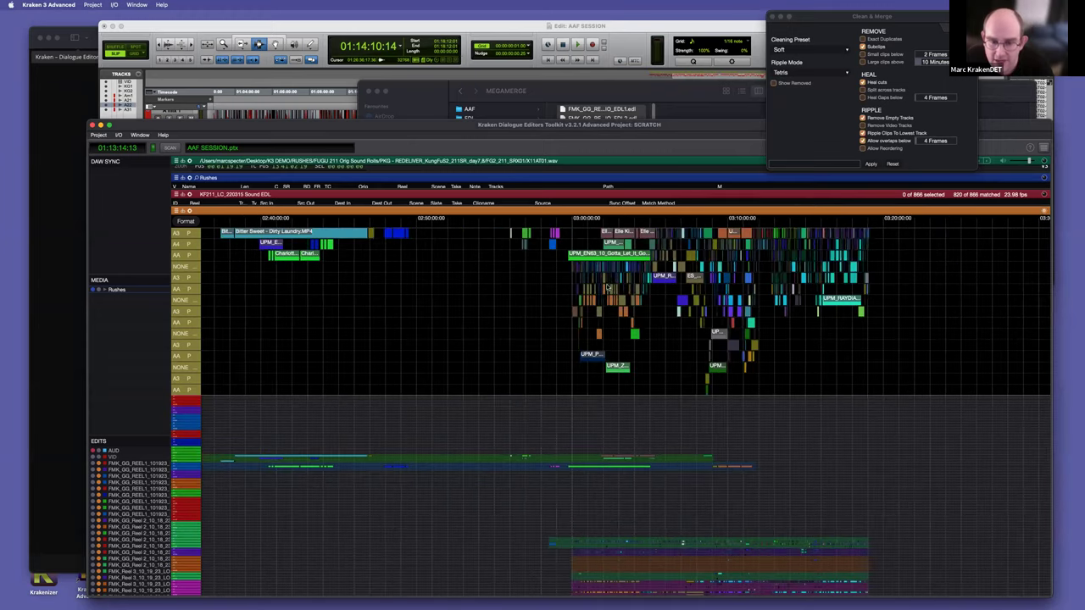
pyautogui.scroll(1, 612, 283)
pyautogui.scroll(-5, 614, 284)
pyautogui.scroll(2, 614, 284)
pyautogui.scroll(5, 613, 283)
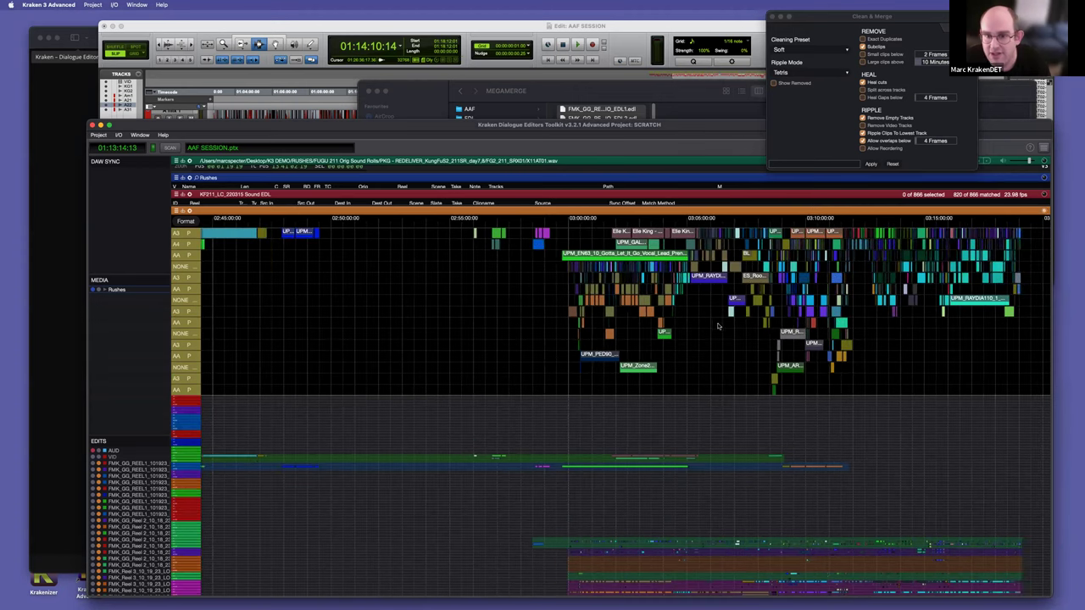
pyautogui.hscroll(3, 735, 320)
pyautogui.scroll(4, 471, 289)
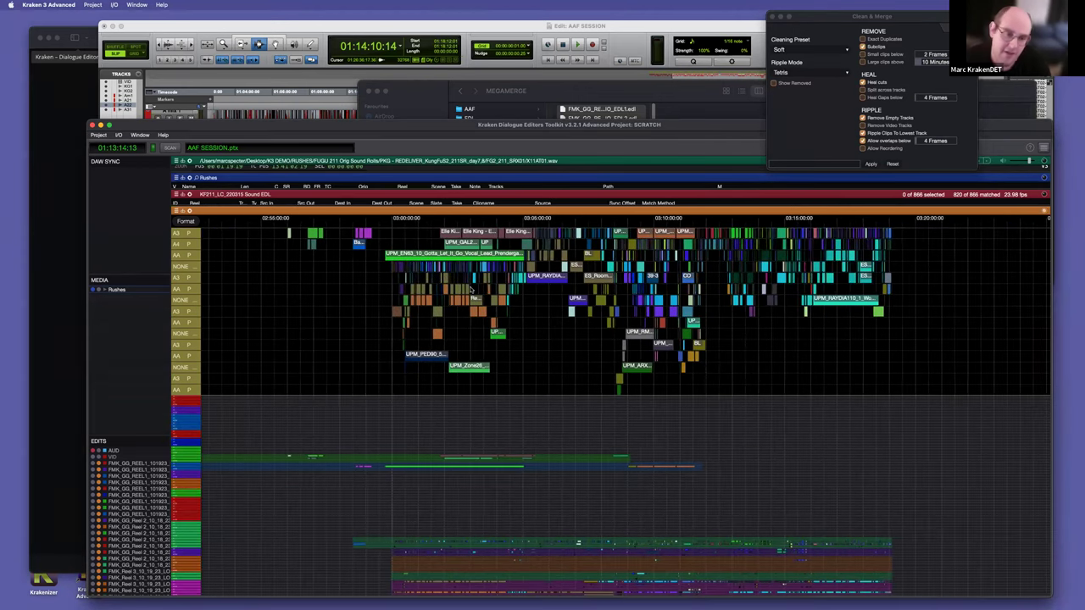
pyautogui.scroll(3, 470, 290)
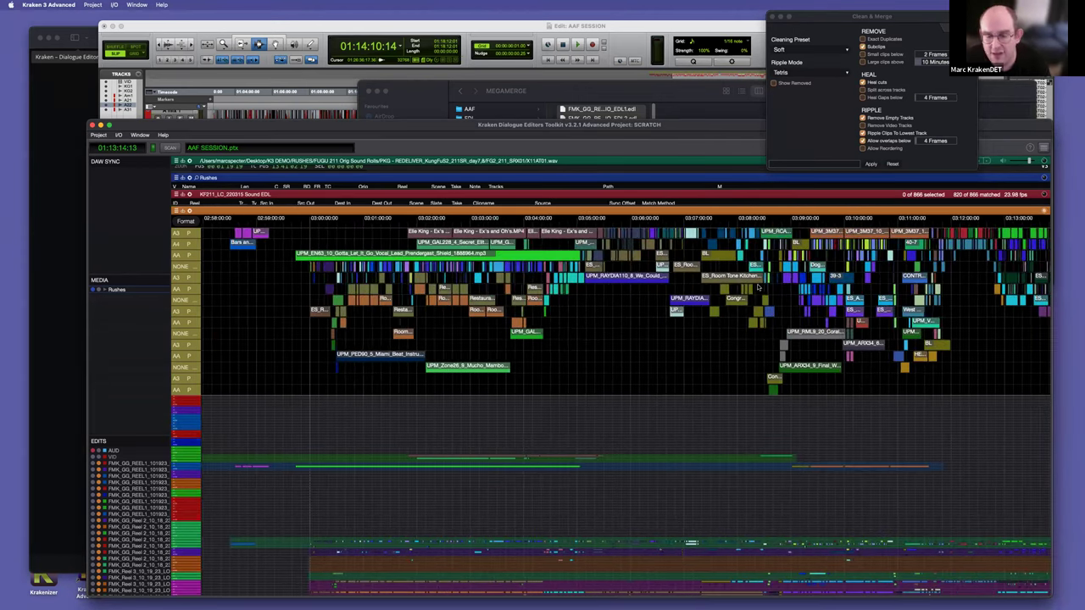
# Step: Remove the clips between about 03:00:00:00 and 03:09:00:00 from the magenta, teal and red source tracks of the third reel
pyautogui.scroll(-3, 557, 296)
pyautogui.scroll(-4, 484, 479)
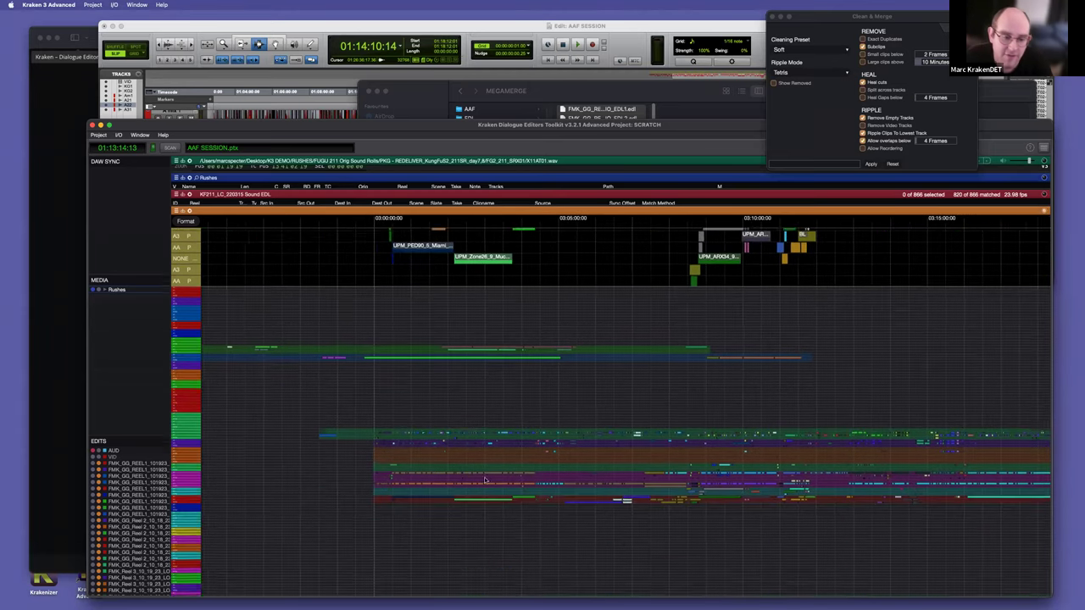
pyautogui.scroll(5, 458, 468)
pyautogui.scroll(1, 458, 467)
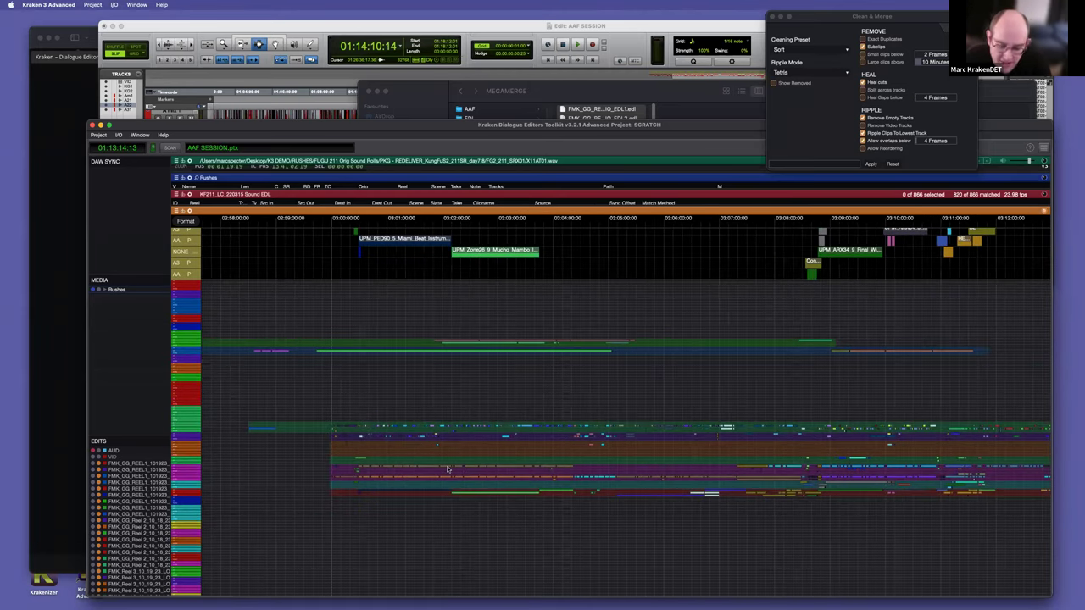
pyautogui.scroll(7, 449, 469)
pyautogui.scroll(-10, 479, 488)
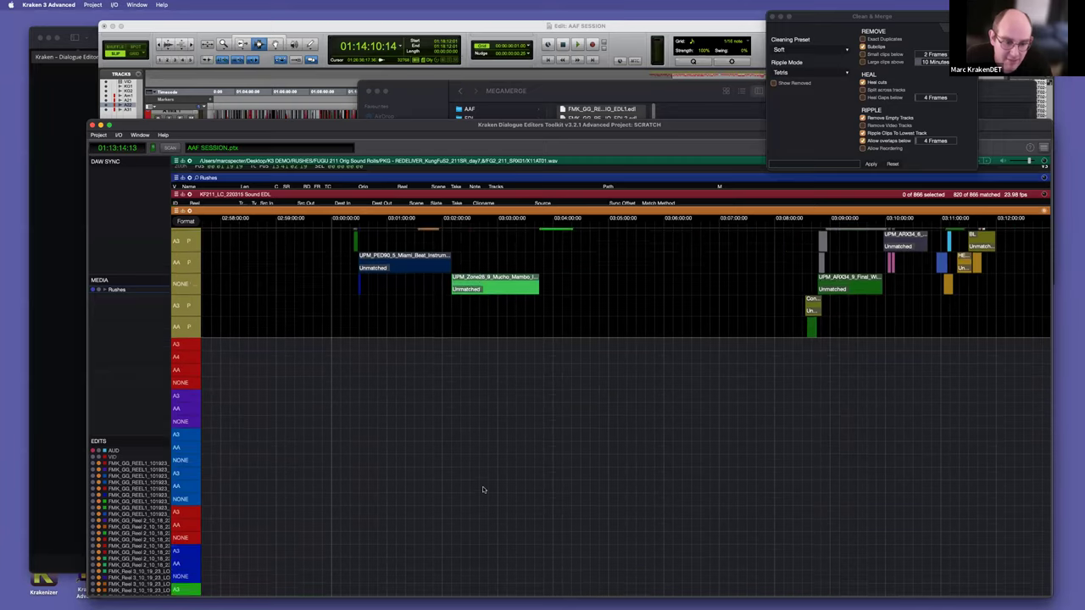
pyautogui.scroll(-10, 483, 489)
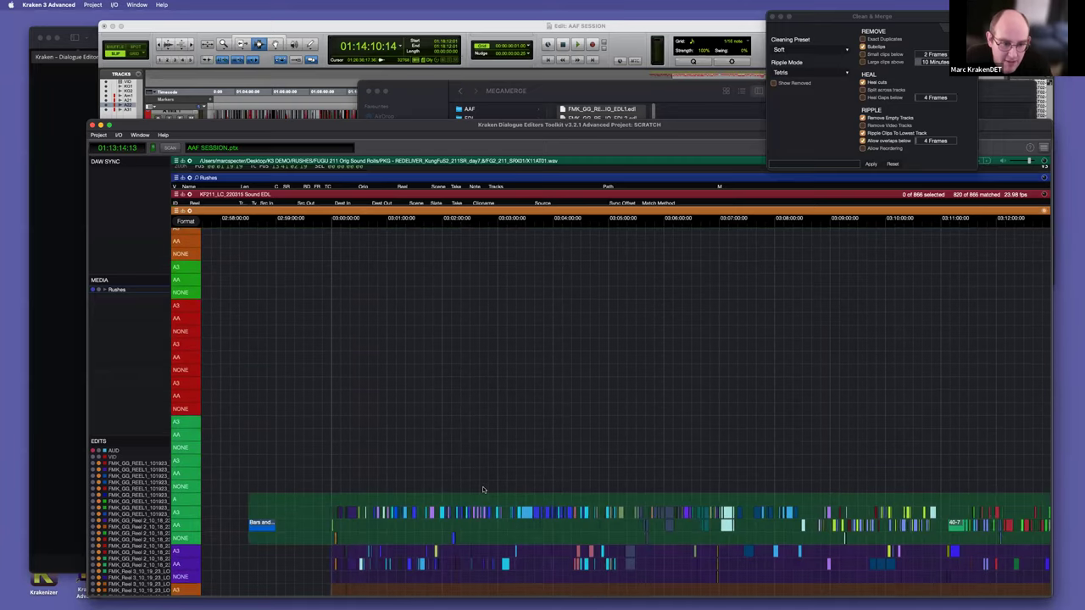
pyautogui.scroll(-3, 319, 447)
pyautogui.moveTo(318, 444); pyautogui.dragTo(877, 520)
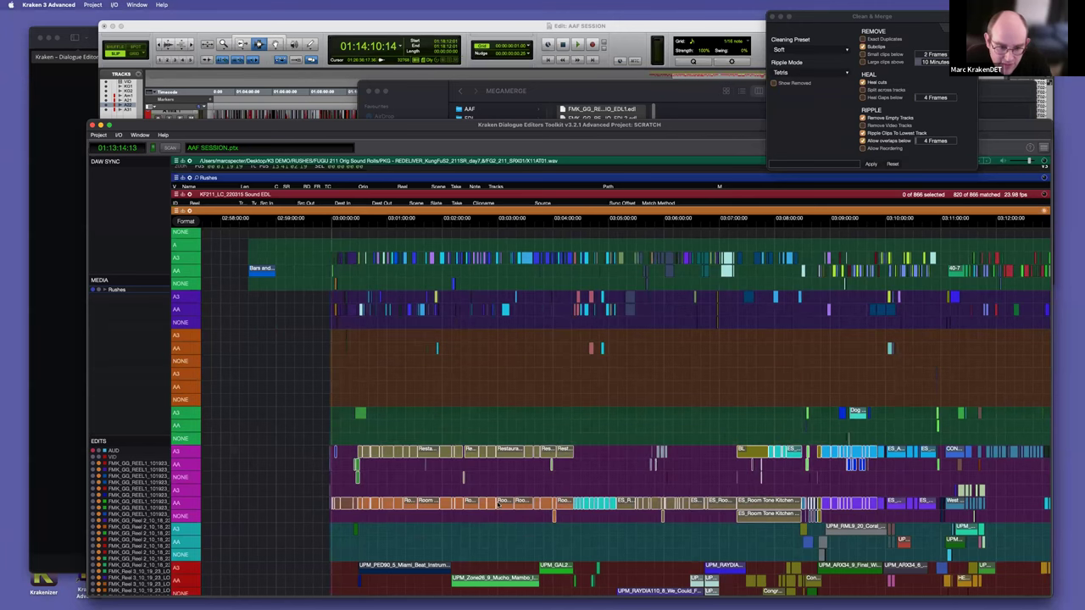
pyautogui.scroll(-6, 498, 502)
pyautogui.moveTo(296, 292); pyautogui.dragTo(924, 464)
pyautogui.rightClick(505, 309)
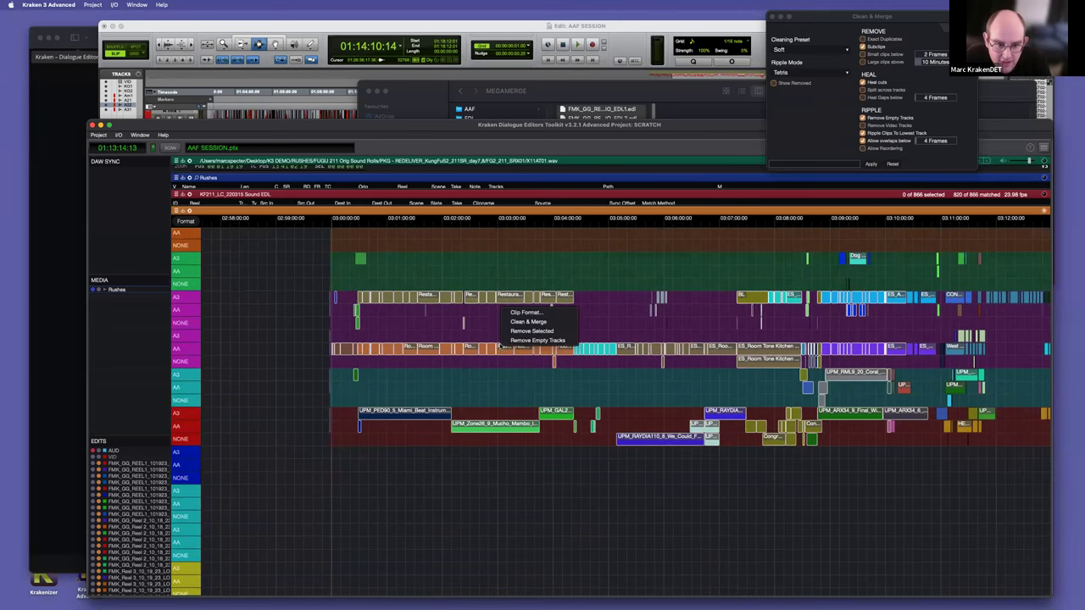
pyautogui.click(534, 331)
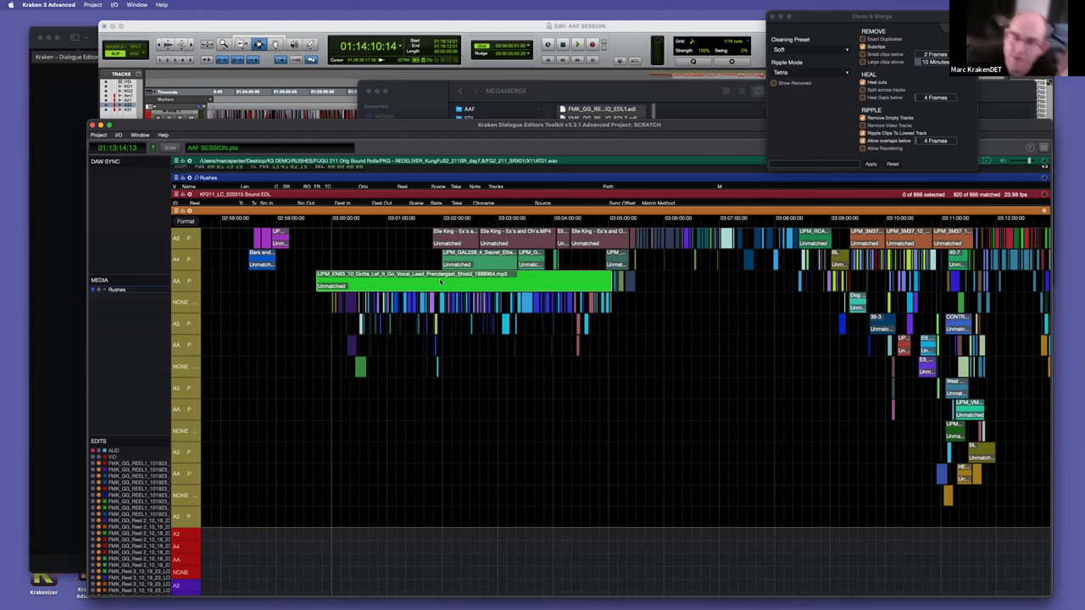
# Step: Examine the updated merged tracks across the 03:00:00:00 reel, both as an overview and close up around 03:11:00:00
pyautogui.press('r')
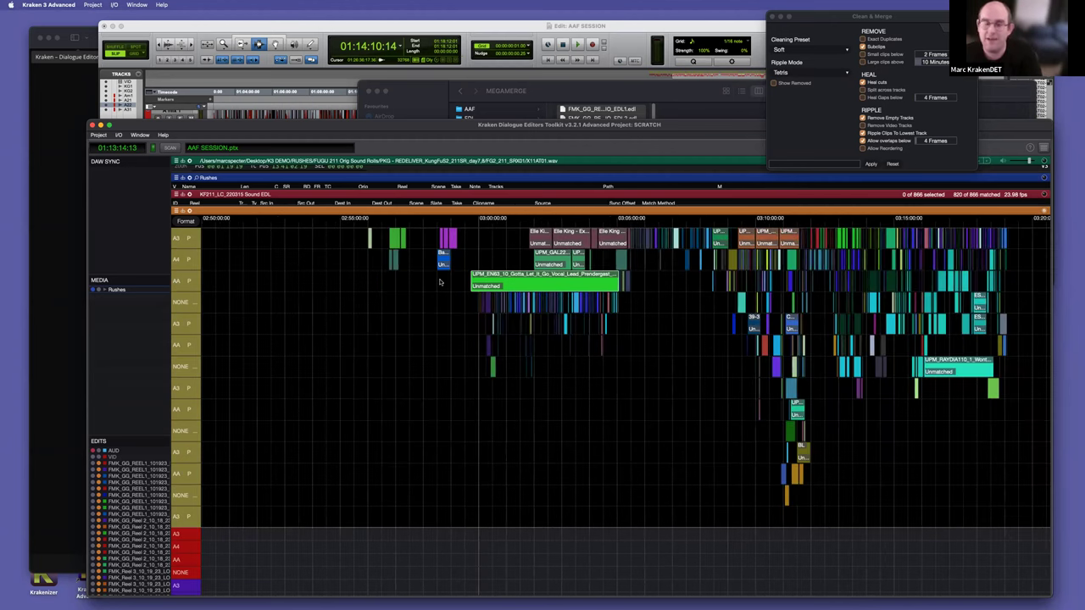
pyautogui.hscroll(5, 547, 367)
pyautogui.hscroll(3, 559, 366)
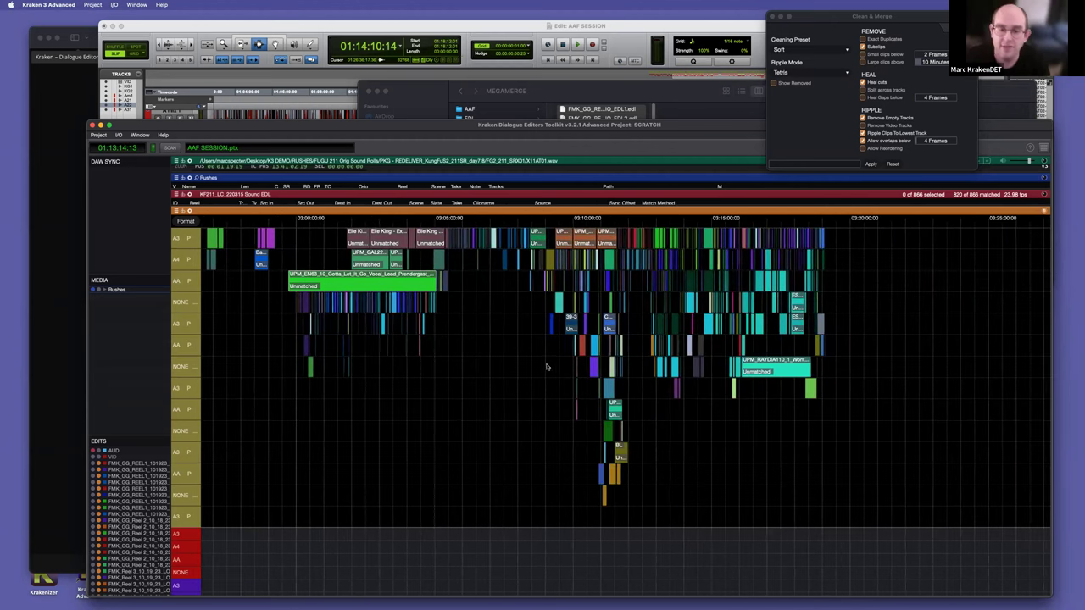
pyautogui.press('t')
pyautogui.press('t')
pyautogui.press('t')
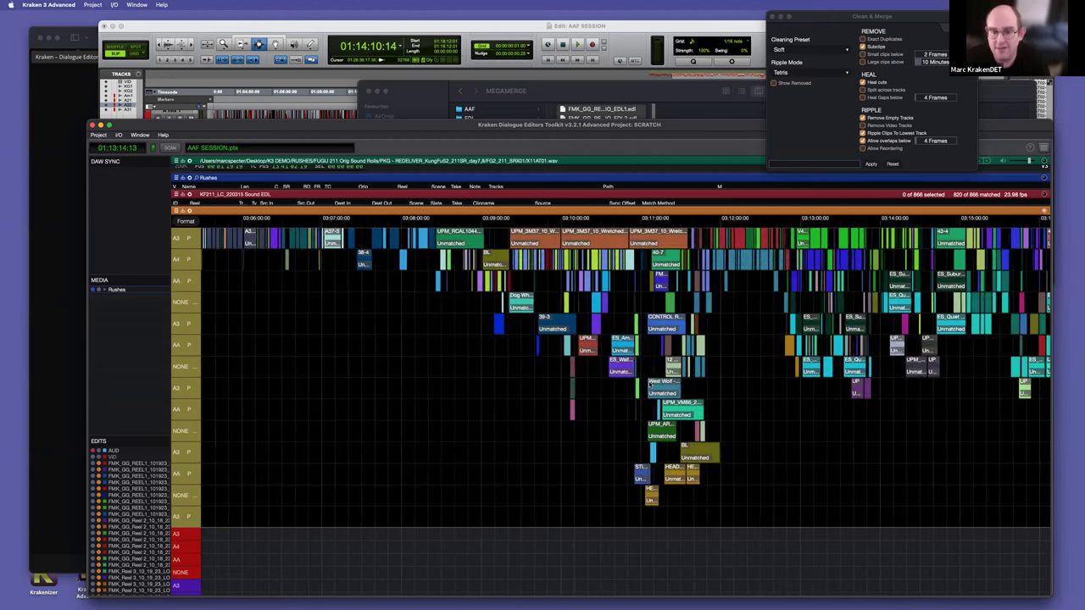
# Step: Set the allowed clip overlaps in Clean & Merge to below 14 frames
pyautogui.scroll(-2, 649, 383)
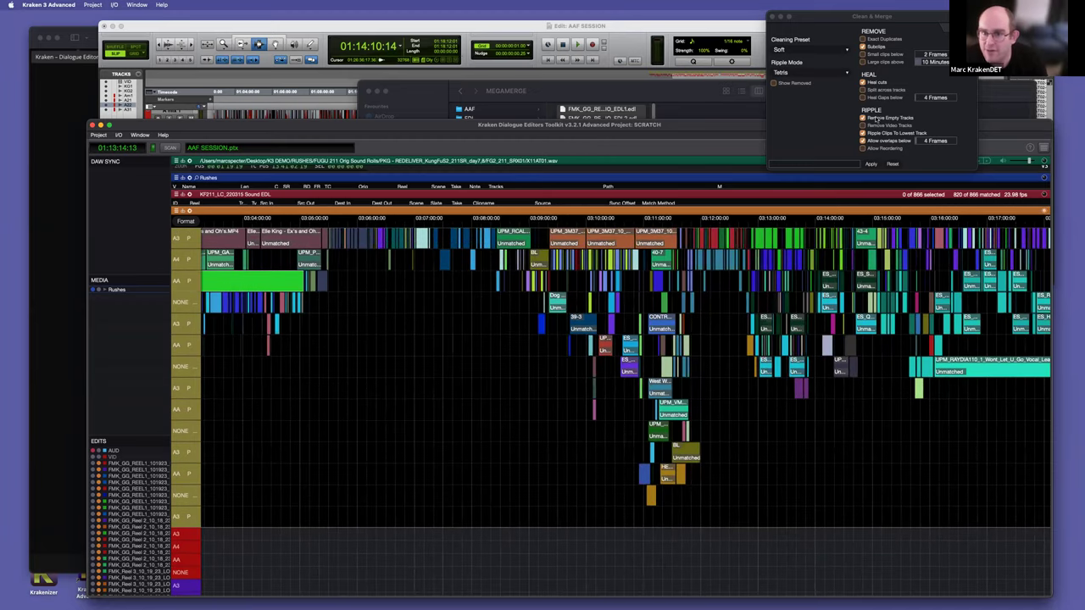
pyautogui.click(920, 142)
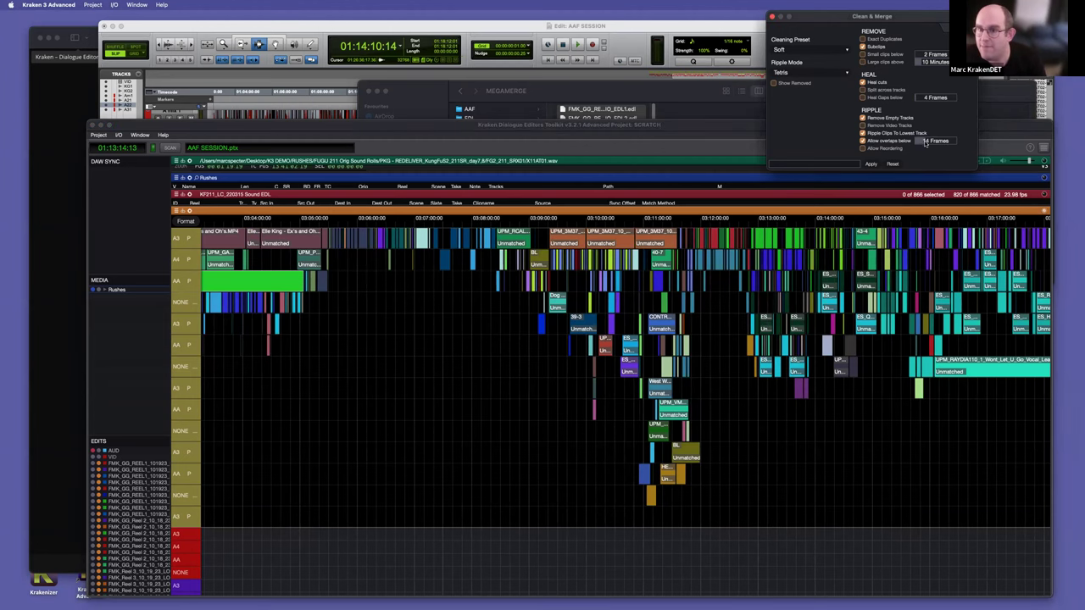
pyautogui.press('Return')
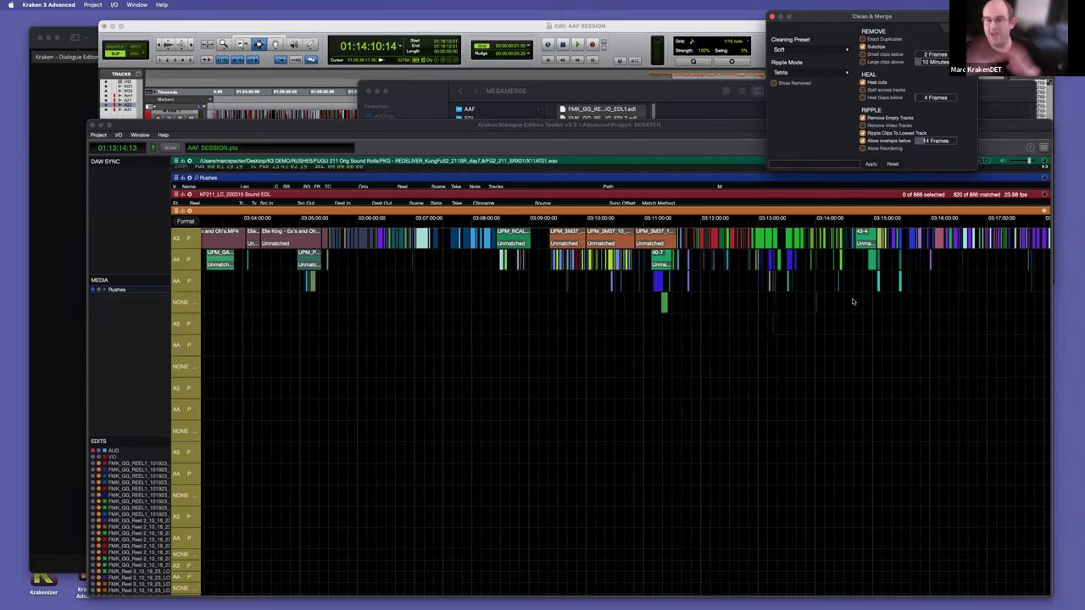
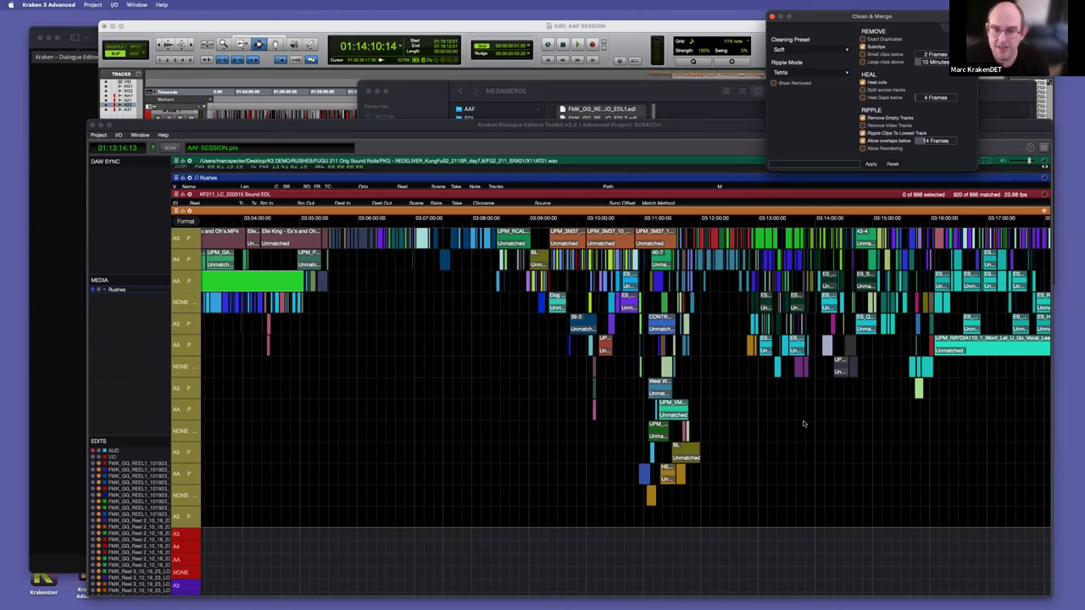
# Step: Examine the merged tracks as an overview of all reels and close up at the start of the 04:00:00:00 reel
pyautogui.hscroll(5, 805, 424)
pyautogui.click(440, 357)
pyautogui.press('r')
pyautogui.press('r')
pyautogui.press('r')
pyautogui.press('r')
pyautogui.press('r')
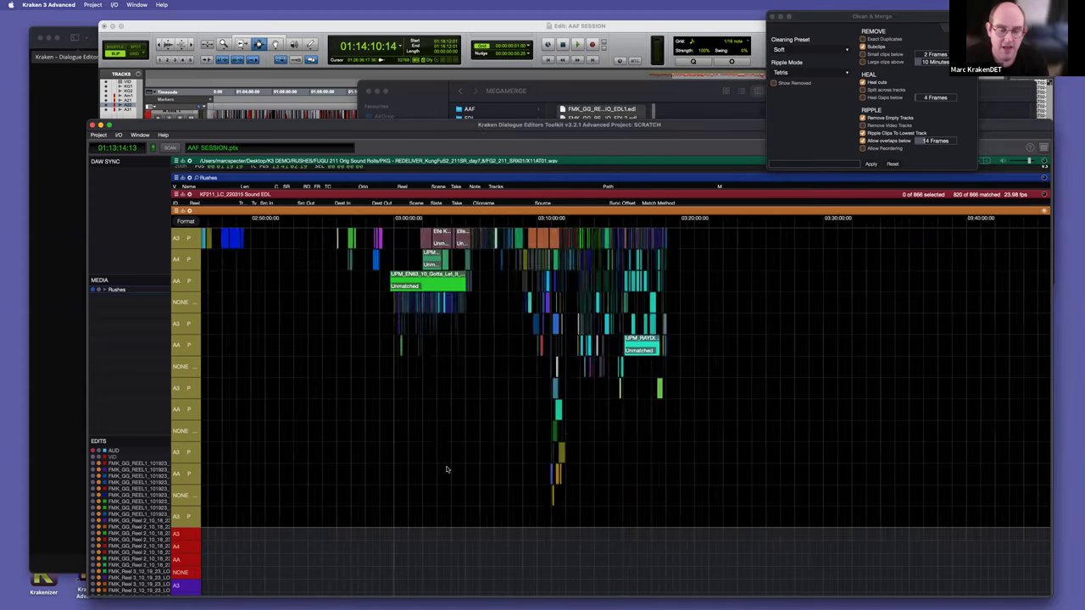
pyautogui.scroll(-10, 508, 440)
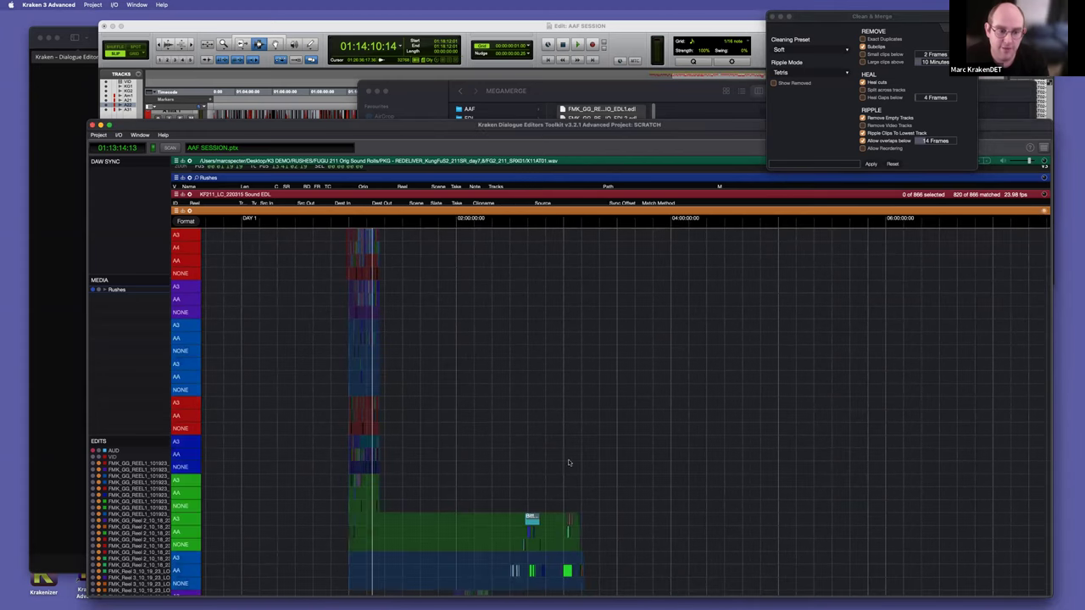
pyautogui.scroll(10, 559, 443)
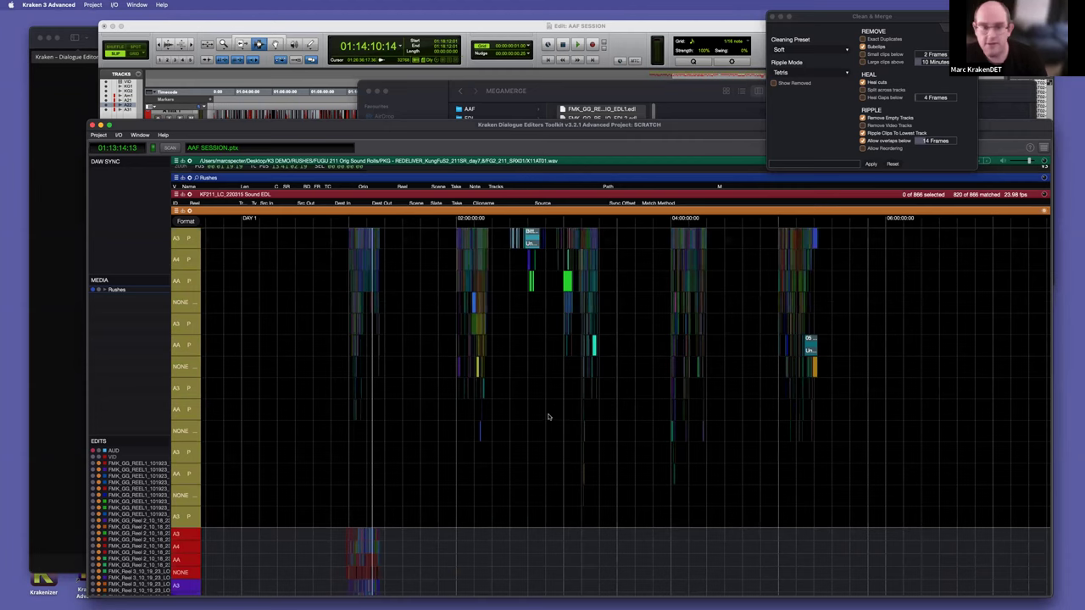
pyautogui.scroll(10, 489, 368)
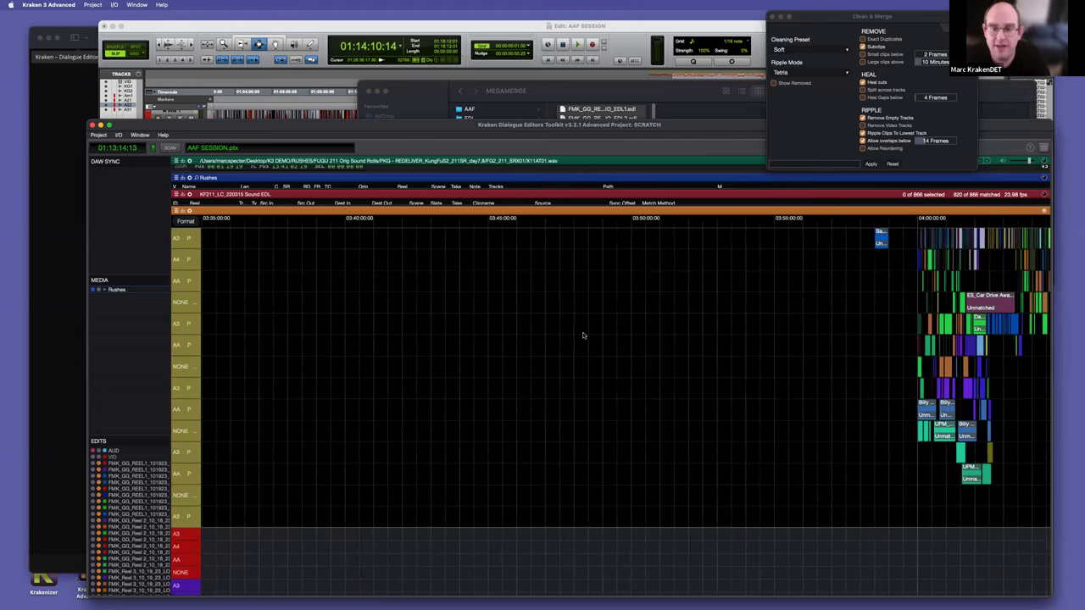
pyautogui.hscroll(10, 582, 336)
pyautogui.scroll(5, 603, 284)
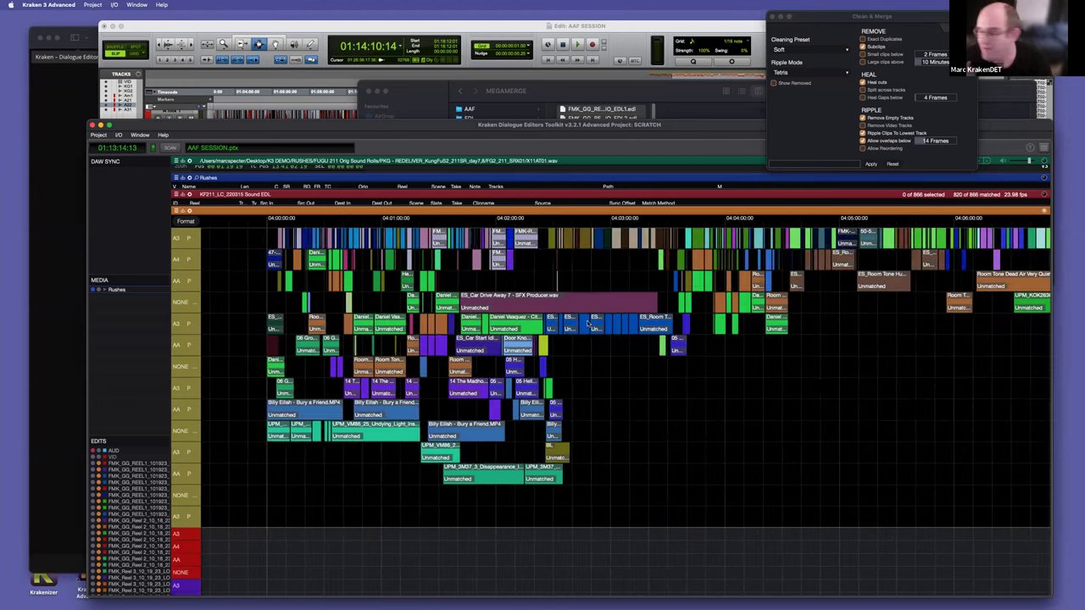
pyautogui.scroll(-3, 587, 323)
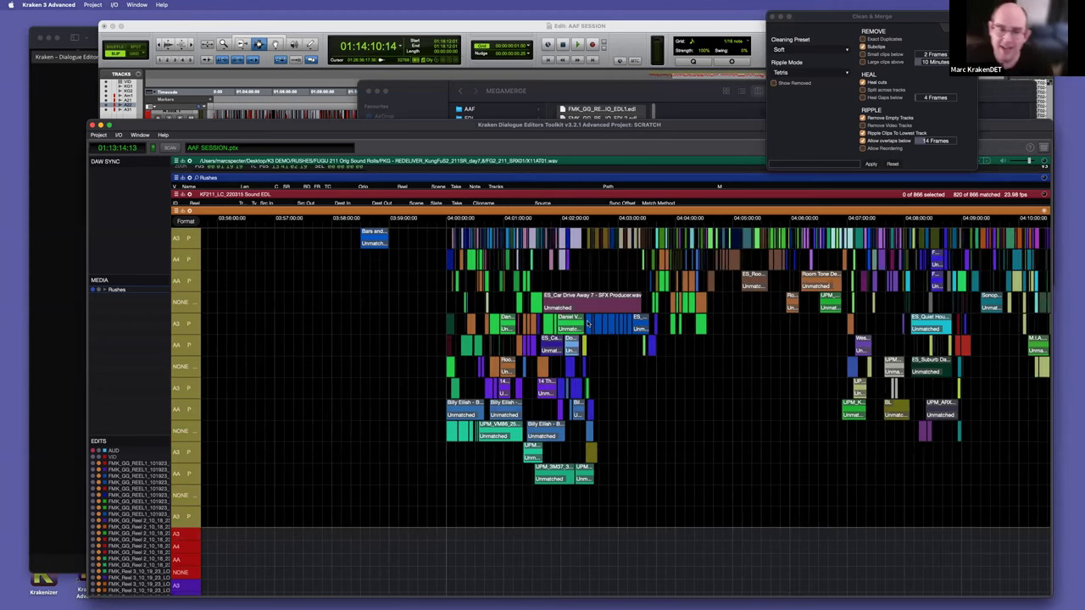
pyautogui.scroll(3, 587, 323)
pyautogui.click(797, 50)
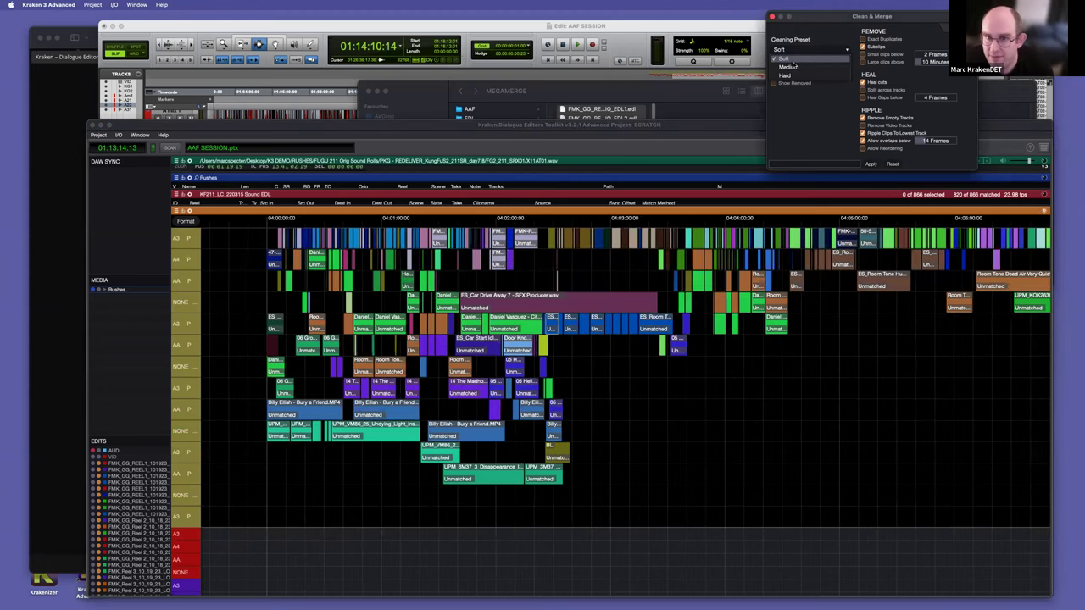
pyautogui.click(816, 74)
pyautogui.click(803, 98)
pyautogui.click(807, 74)
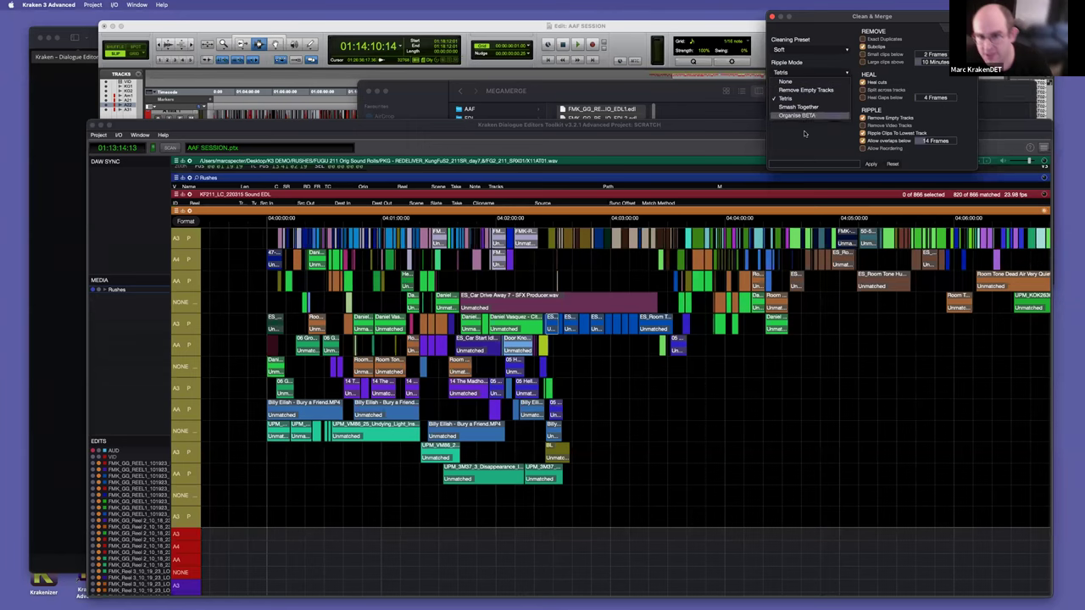
pyautogui.click(800, 141)
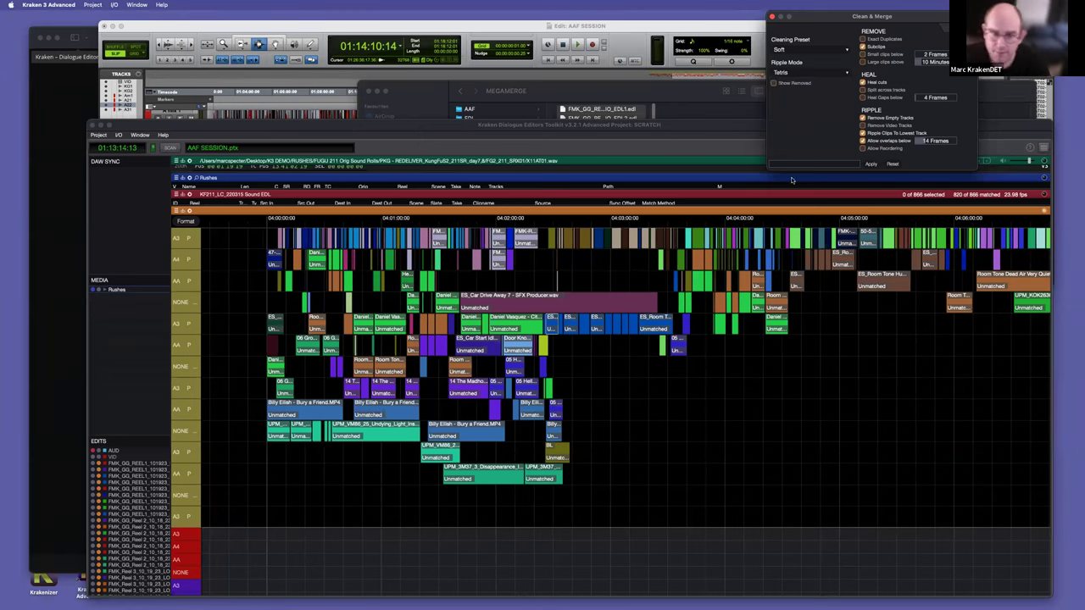
# Step: Examine the fourth reel's merged clips as an overview and close up around 04:02:20:00 and 04:11:00:00
pyautogui.click(617, 337)
pyautogui.press('r')
pyautogui.press('r')
pyautogui.press('r')
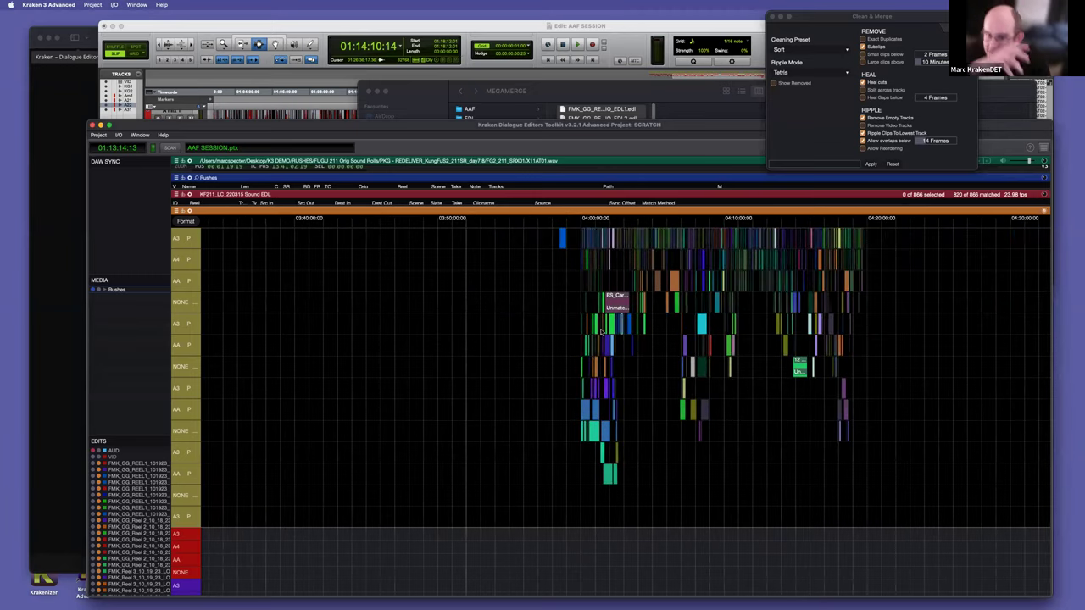
pyautogui.scroll(6, 601, 333)
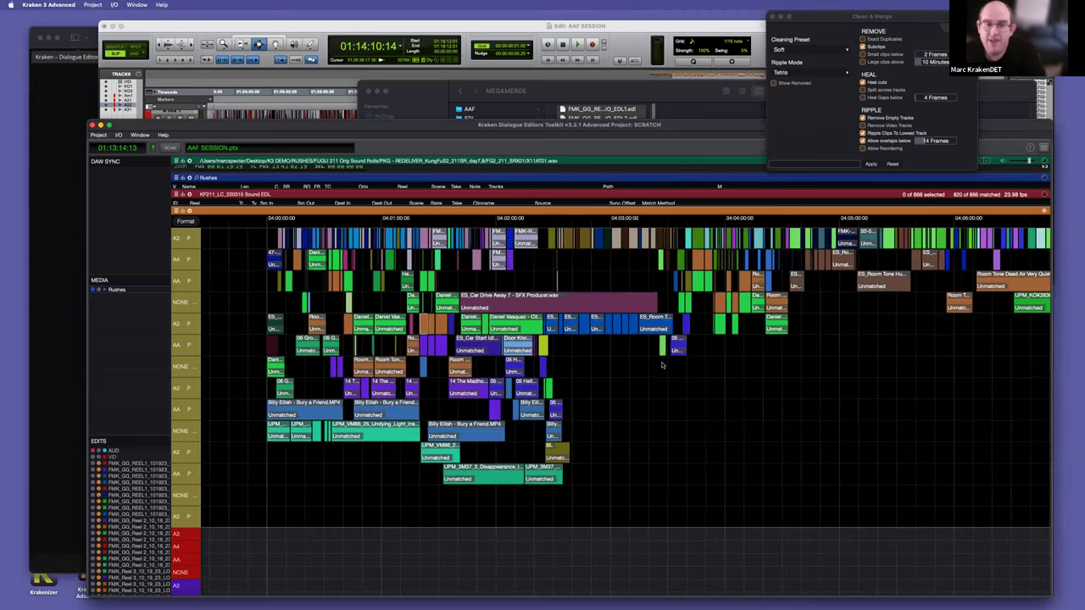
pyautogui.scroll(4, 599, 311)
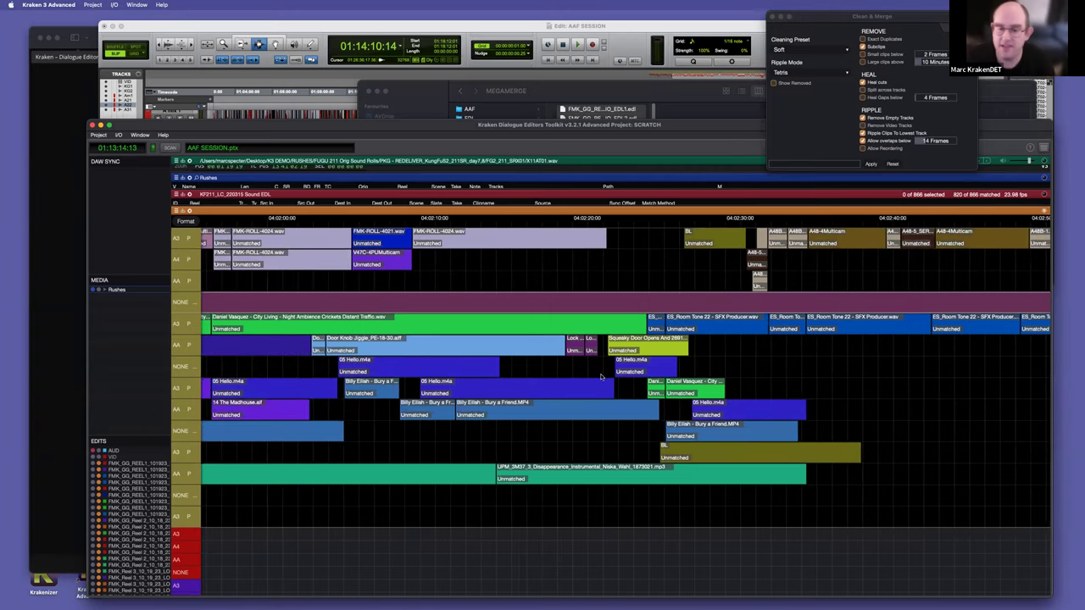
pyautogui.scroll(-2, 601, 377)
pyautogui.scroll(3, 793, 349)
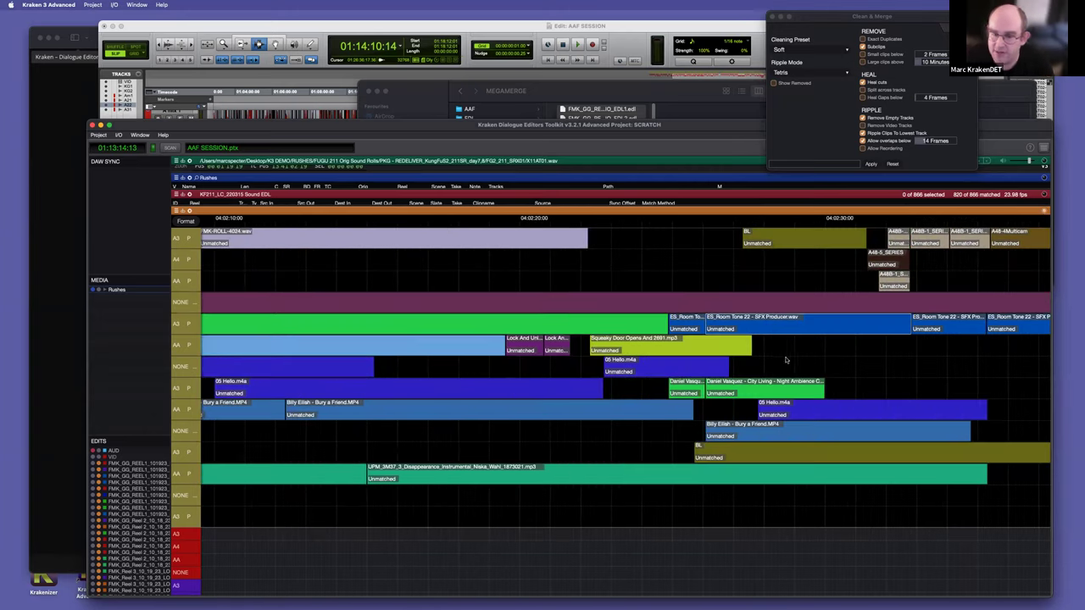
pyautogui.scroll(-8, 786, 361)
pyautogui.scroll(-5, 786, 360)
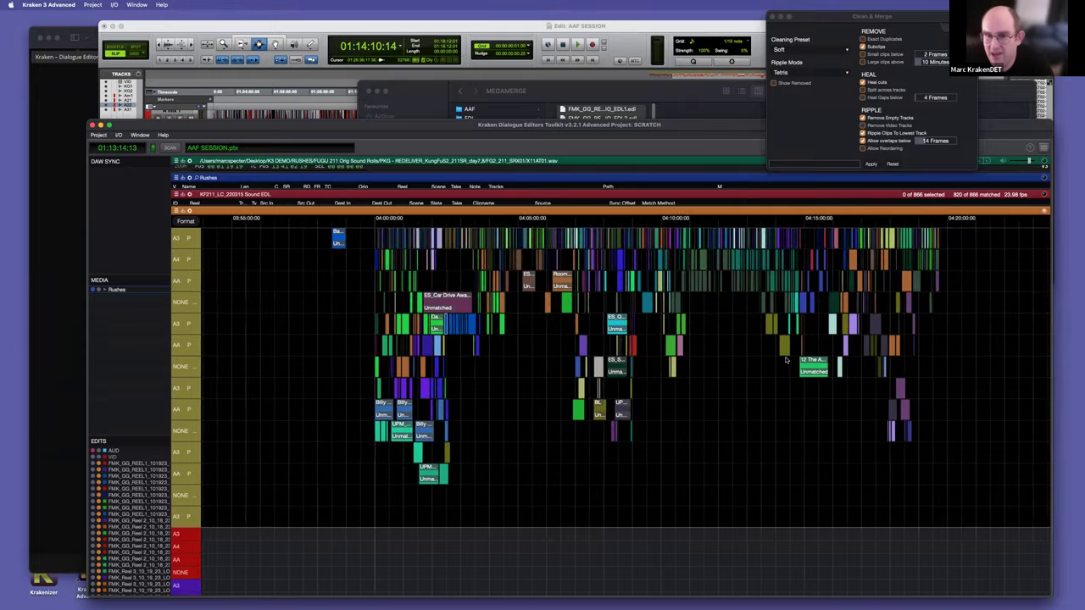
pyautogui.scroll(8, 558, 461)
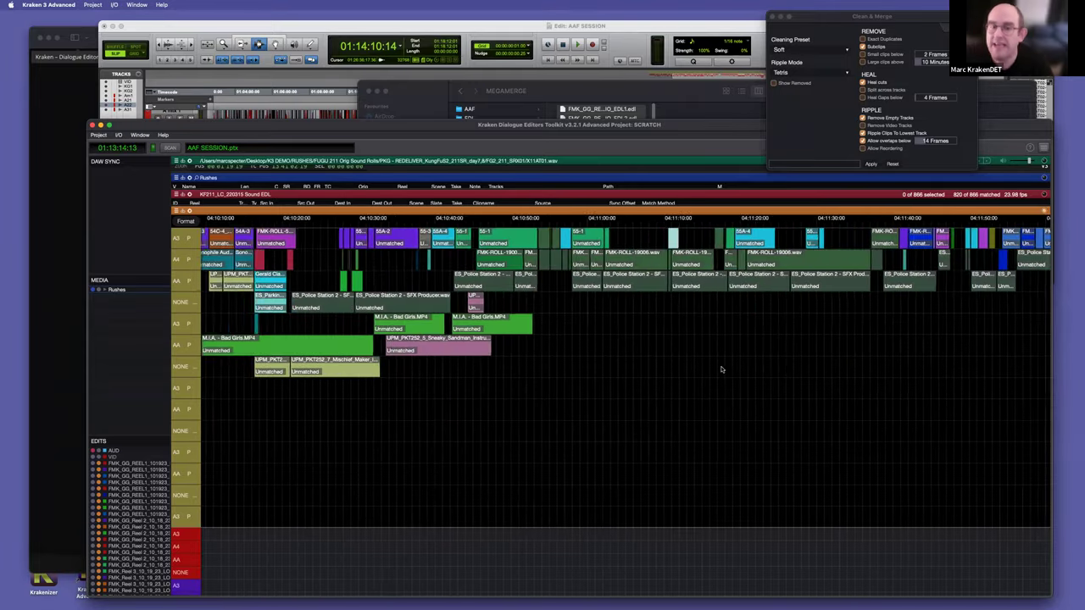
pyautogui.scroll(-10, 721, 361)
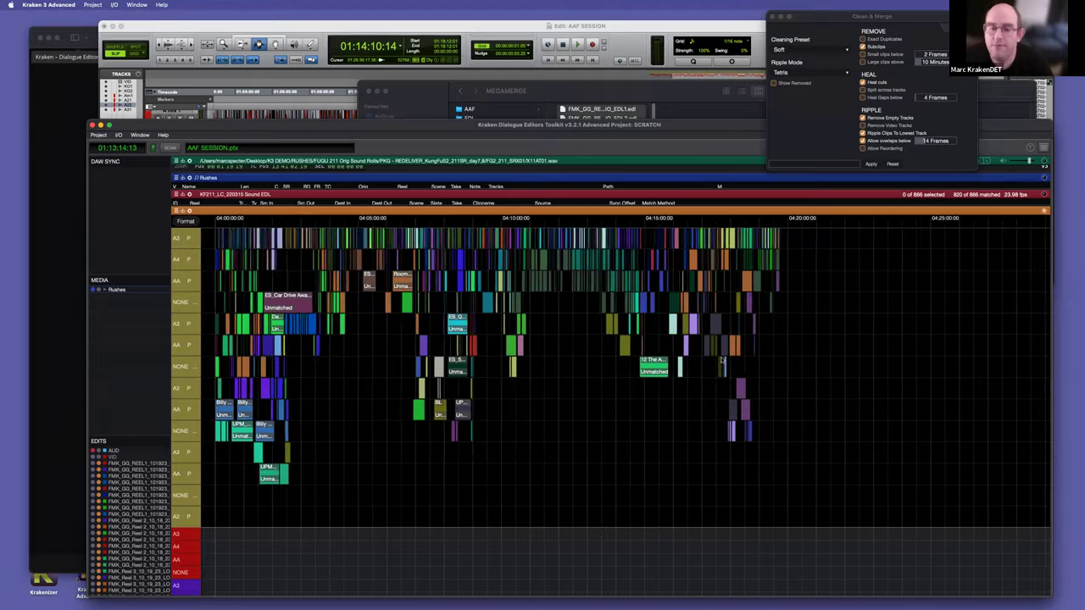
# Step: Hide all the reel edit lists and show only the AUD and VID edits in the timeline
pyautogui.scroll(-2, 628, 326)
pyautogui.scroll(-10, 600, 323)
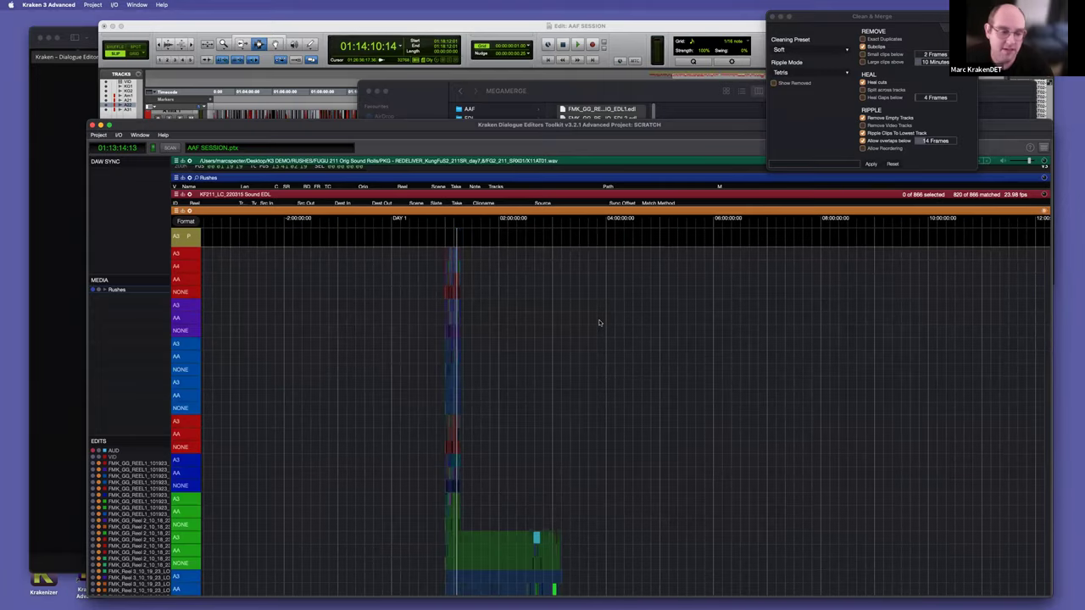
pyautogui.scroll(-4, 575, 325)
pyautogui.scroll(-5, 146, 504)
pyautogui.scroll(5, 147, 506)
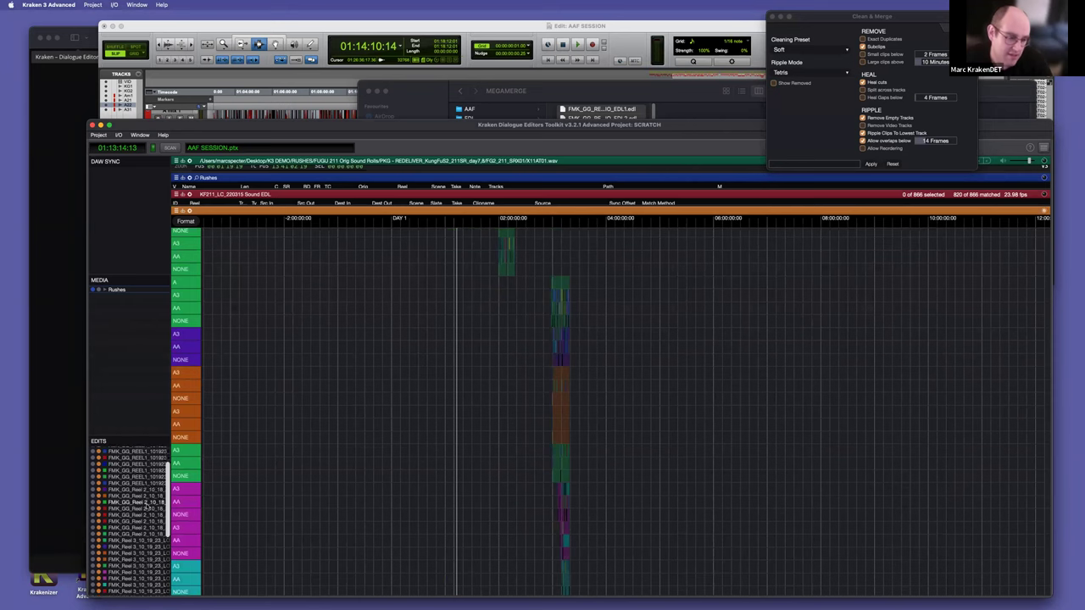
pyautogui.click(98, 464)
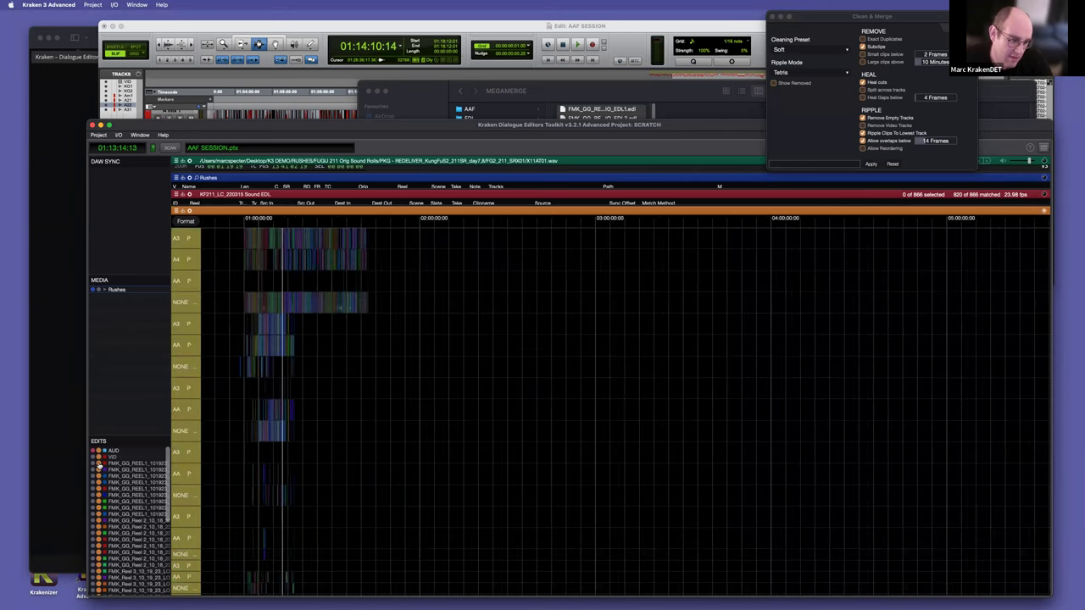
pyautogui.keyDown('alt'); pyautogui.click(98, 467); pyautogui.keyUp('alt')
pyautogui.click(98, 451)
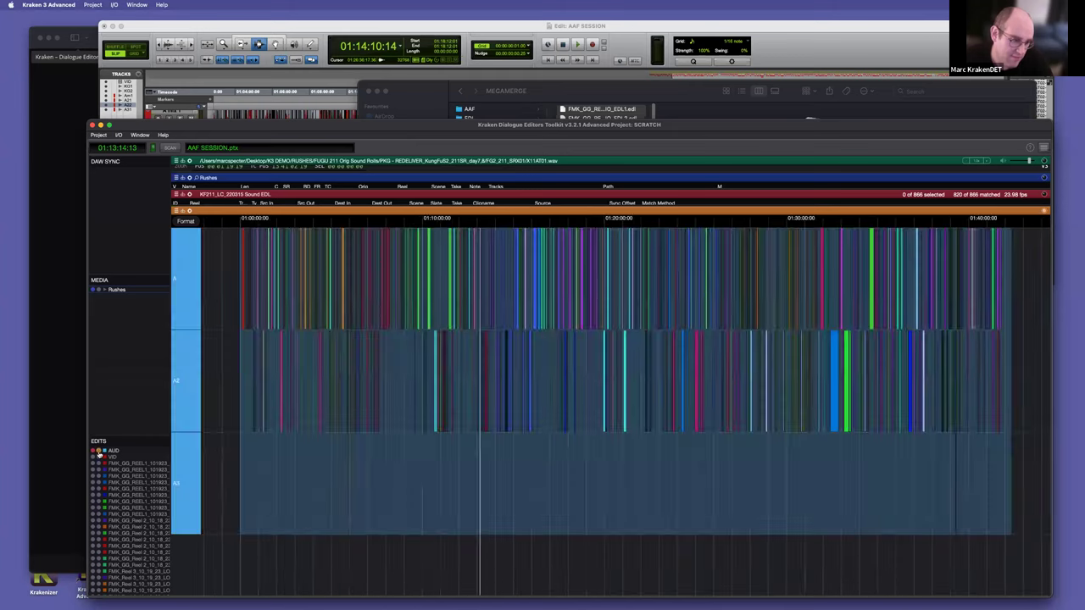
pyautogui.click(98, 458)
# Step: Open Clean & Merge for the AUD and VID edits and move its window clear of the merged tracks
pyautogui.rightClick(421, 304)
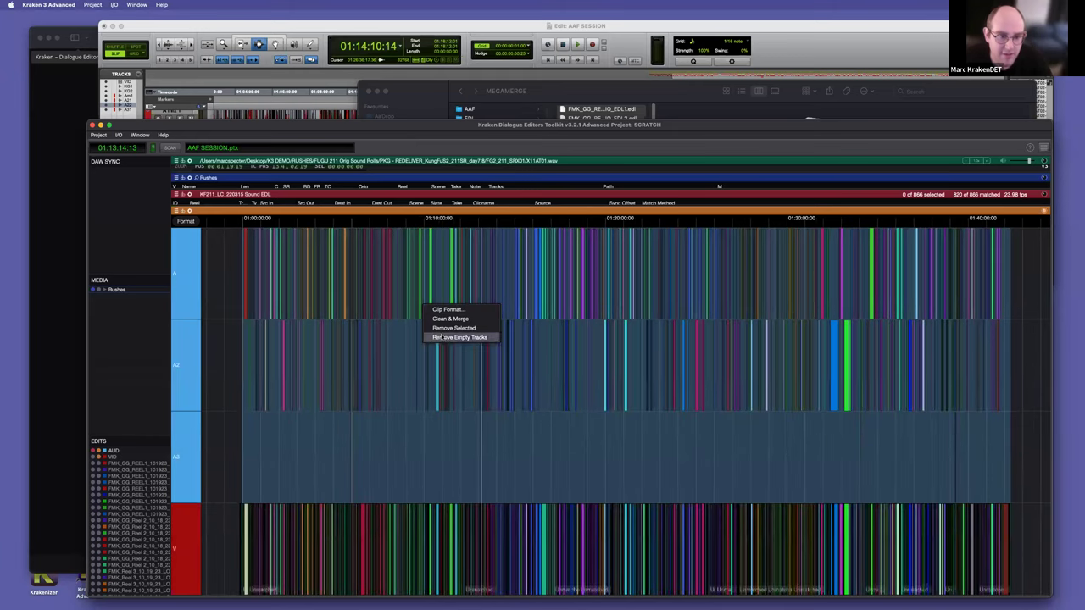
pyautogui.click(451, 319)
pyautogui.moveTo(542, 216); pyautogui.dragTo(874, 46)
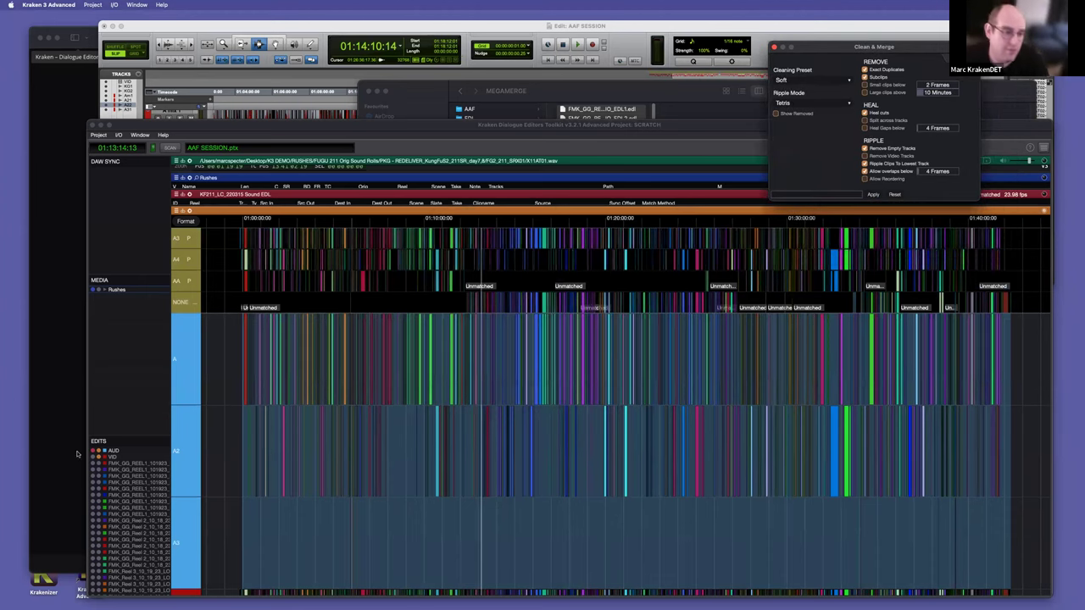
# Step: Hide the VID edit so that only the AUD tracks are merged
pyautogui.click(103, 459)
pyautogui.click(99, 458)
pyautogui.click(99, 457)
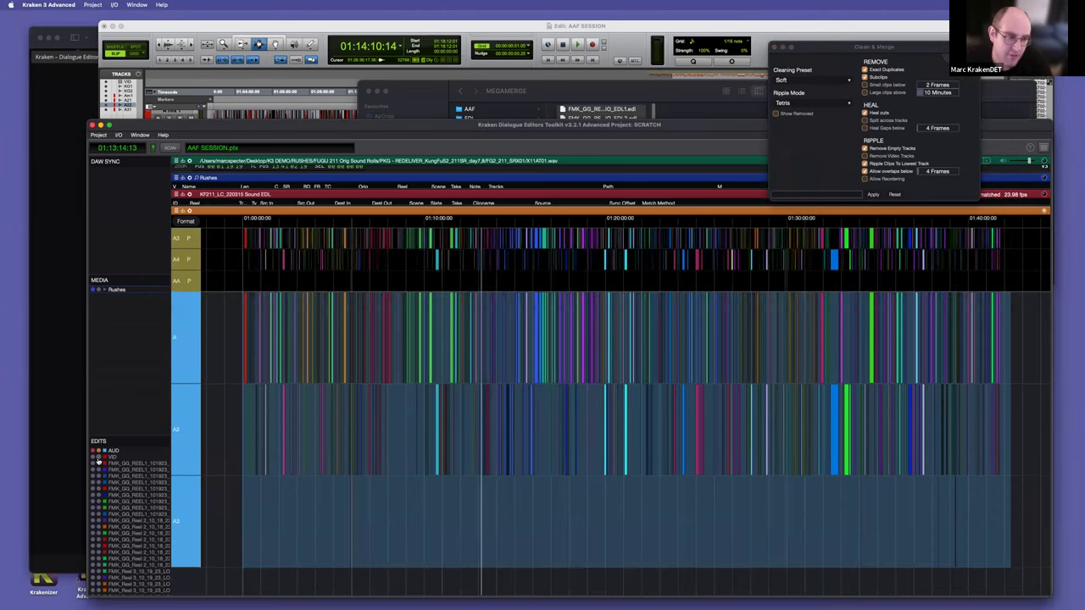
# Step: Try Clean & Merge limits of 27 frames for allowed overlaps, 17 frames for small clips and 43 minutes for large clips
pyautogui.moveTo(936, 172); pyautogui.dragTo(940, 172)
pyautogui.scroll(1, 942, 174)
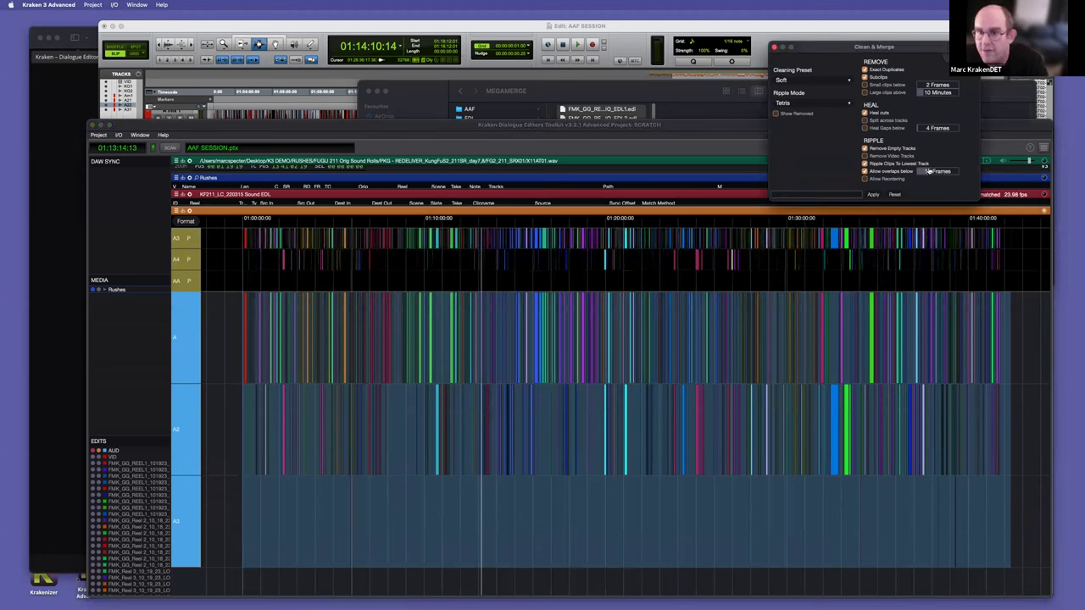
pyautogui.scroll(-4, 938, 172)
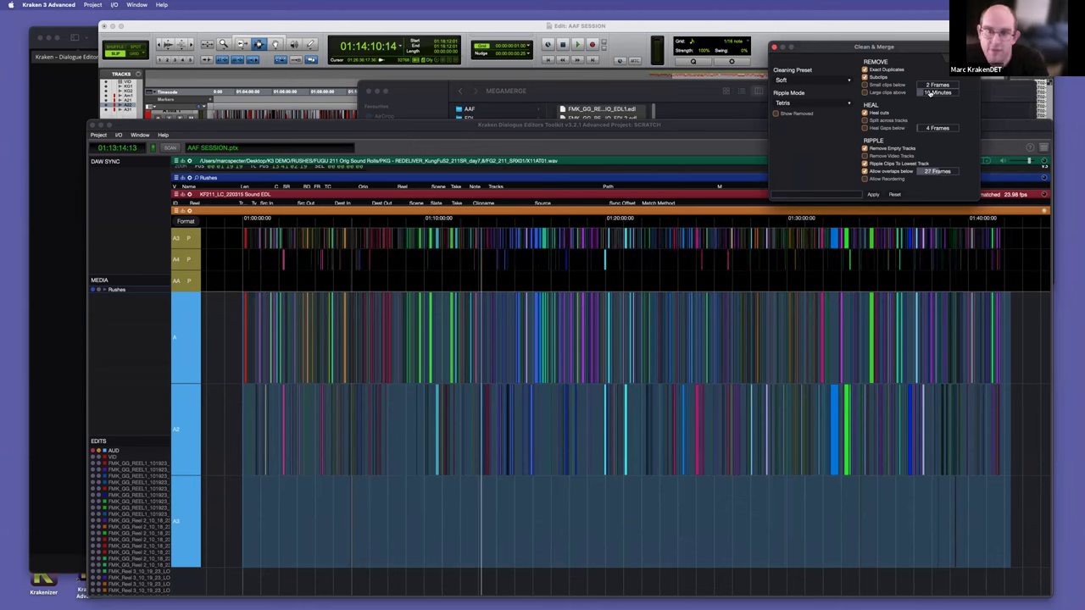
pyautogui.scroll(20, 930, 93)
pyautogui.scroll(15, 941, 85)
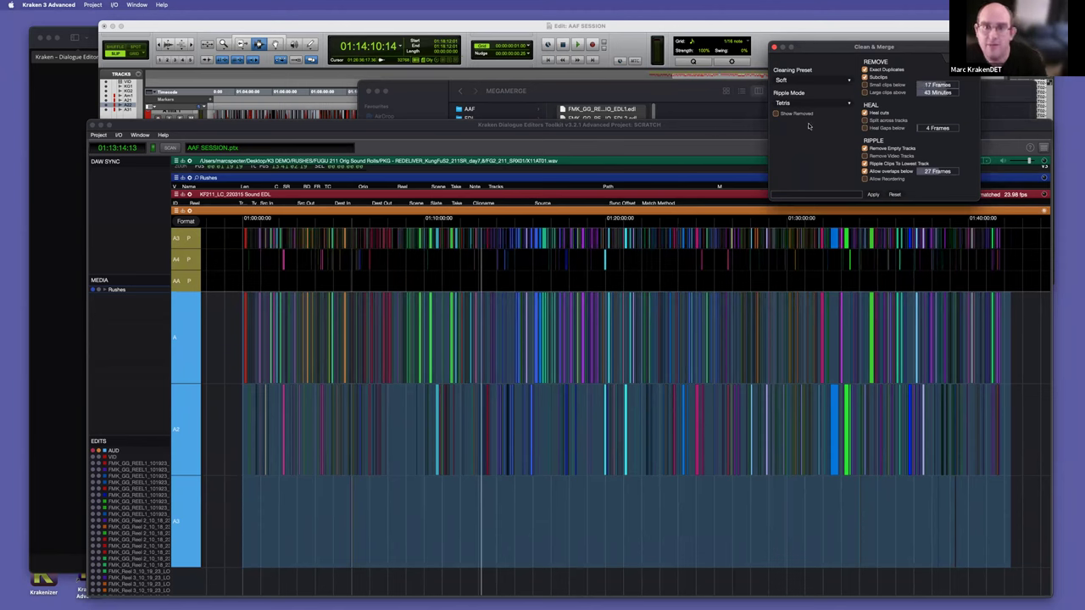
# Step: Set the Ripple Mode to None and the Cleaning Preset to Hard, and inspect the merged AUD clips around 01:17:00:00
pyautogui.click(790, 104)
pyautogui.click(794, 113)
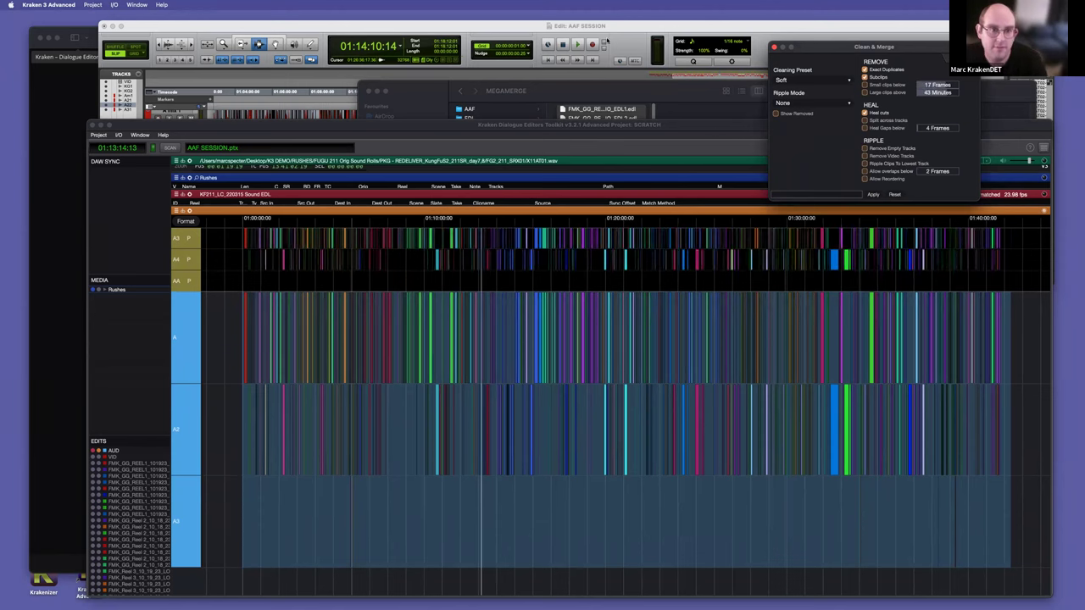
pyautogui.click(796, 80)
pyautogui.click(797, 88)
pyautogui.click(797, 82)
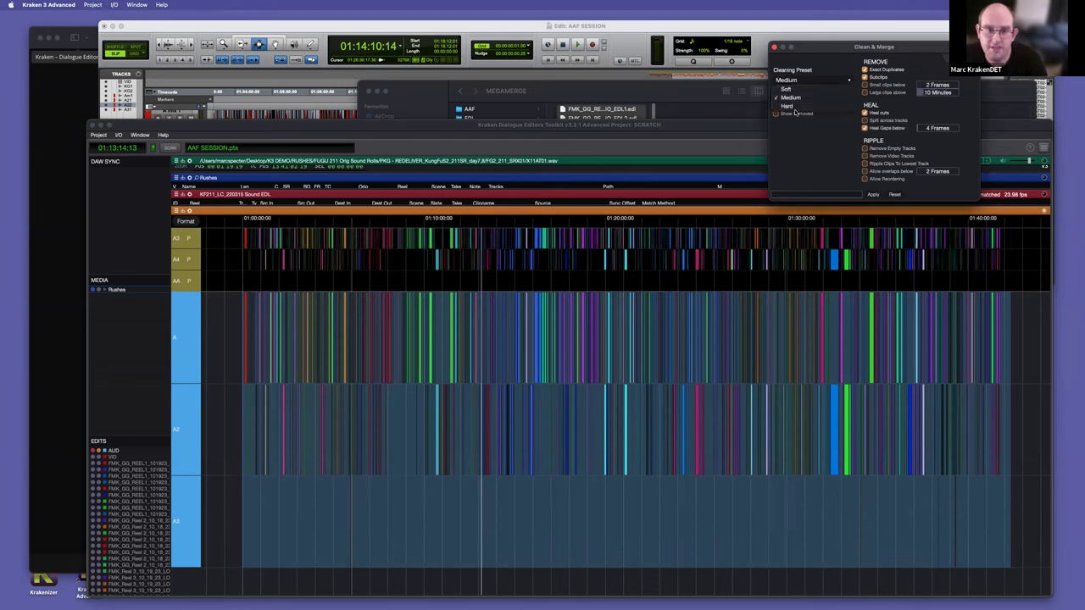
pyautogui.click(794, 106)
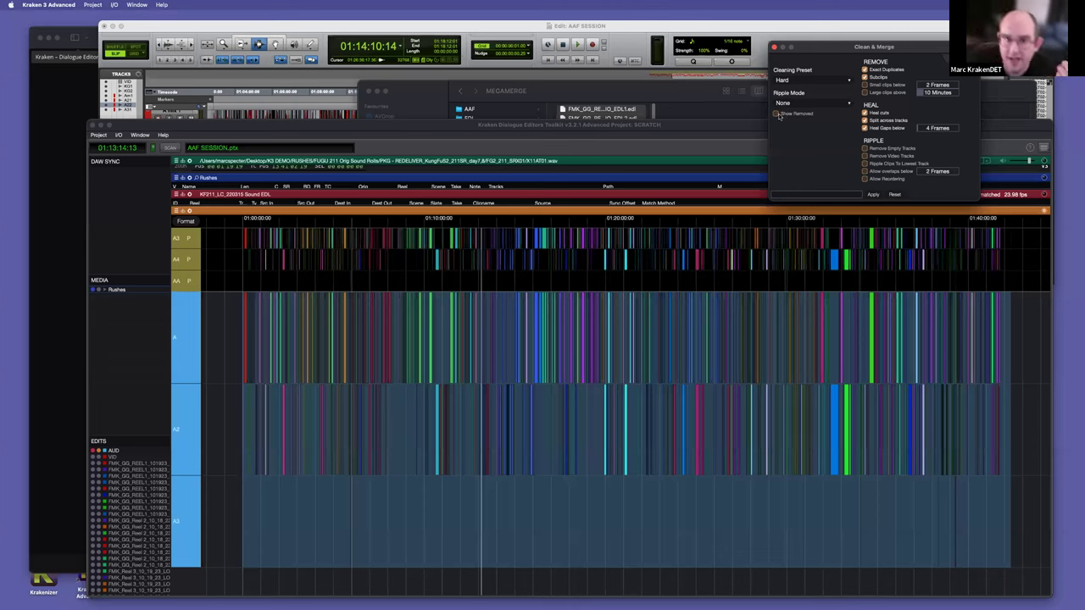
pyautogui.scroll(5, 546, 270)
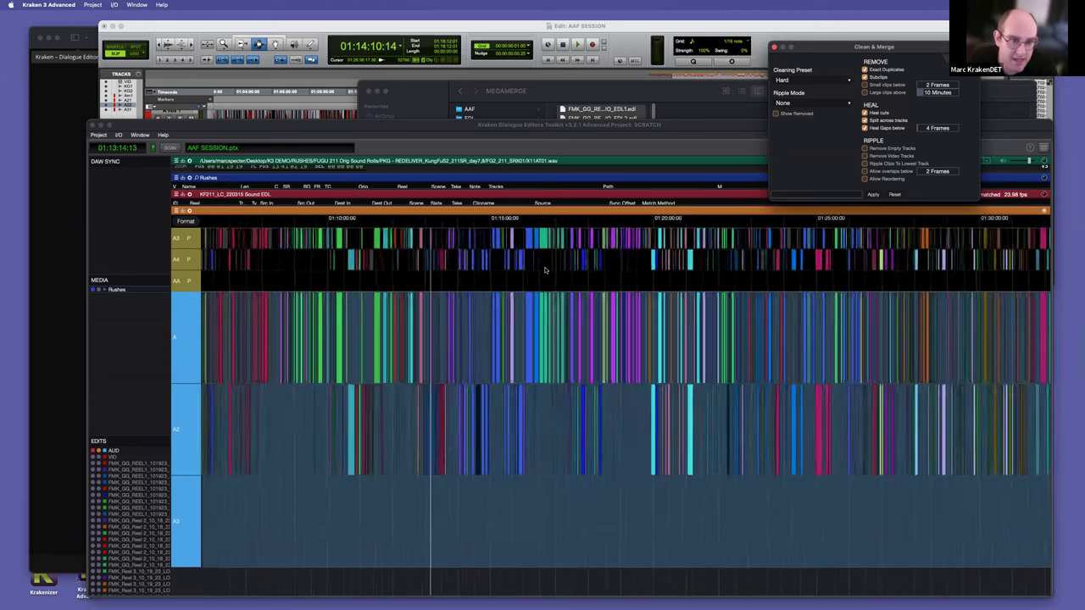
pyautogui.scroll(5, 546, 271)
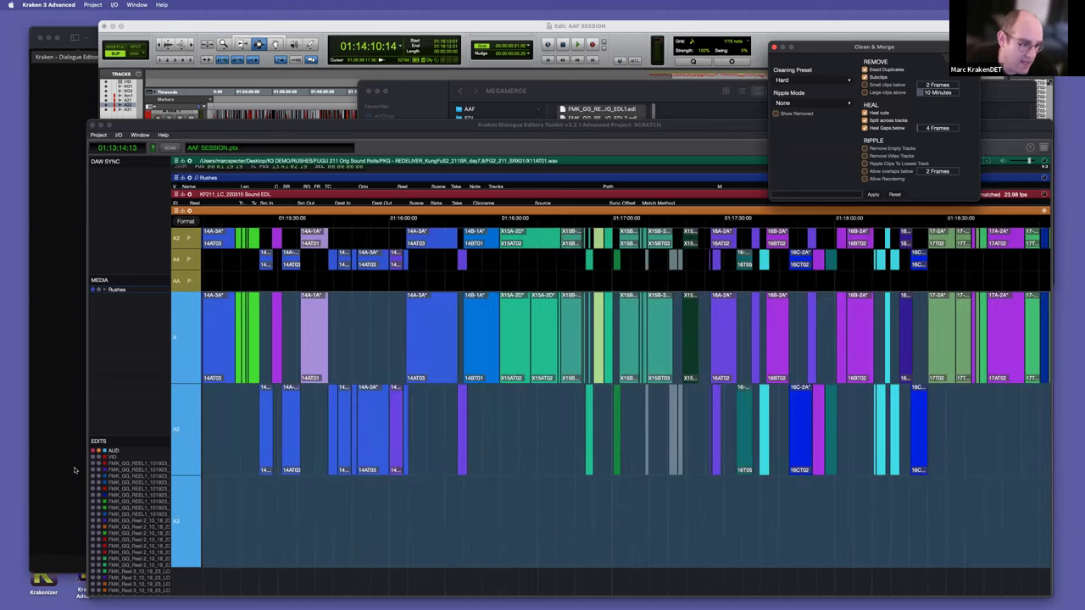
# Step: Show the VID edit again so that both AUD and VID are merged in the edits timeline
pyautogui.click(93, 459)
pyautogui.click(96, 458)
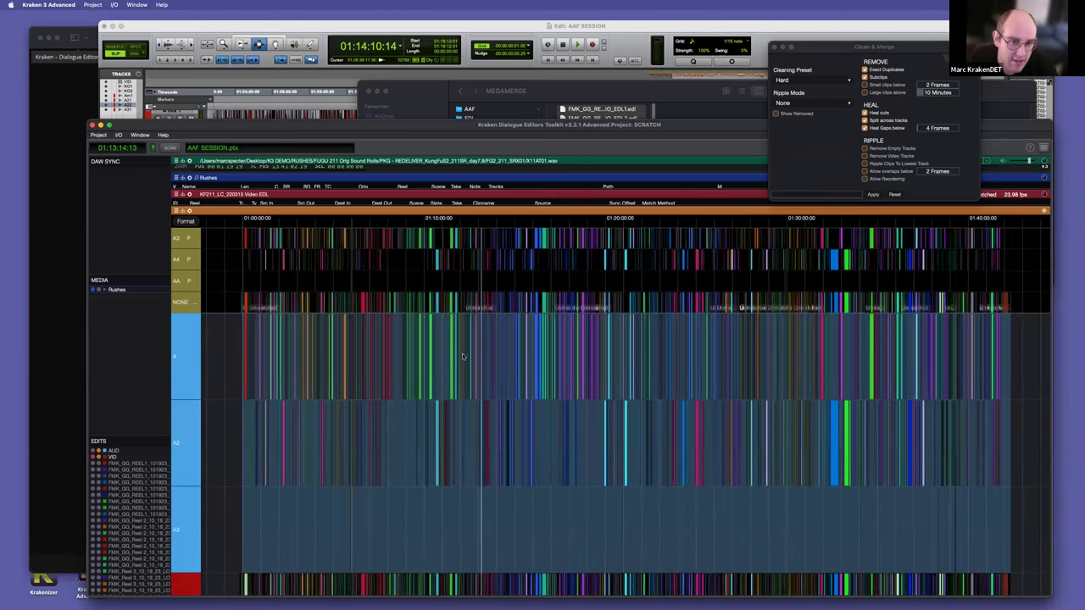
pyautogui.scroll(5, 480, 353)
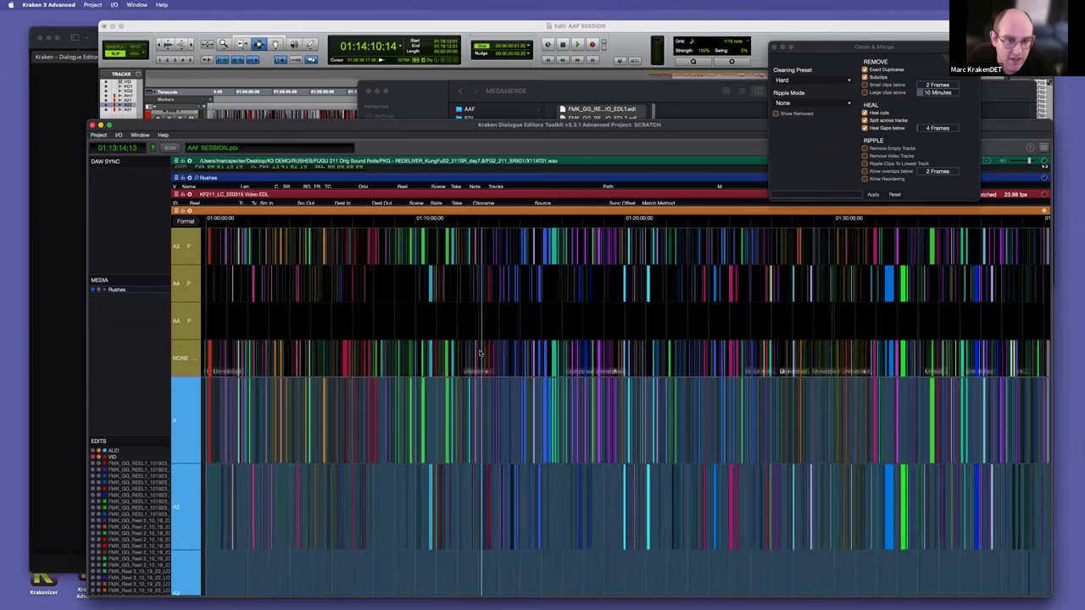
# Step: Switch the removal of exact duplicates off and back on, with the merged clips around 01:16:00:00 in view
pyautogui.click(865, 72)
pyautogui.scroll(2, 715, 301)
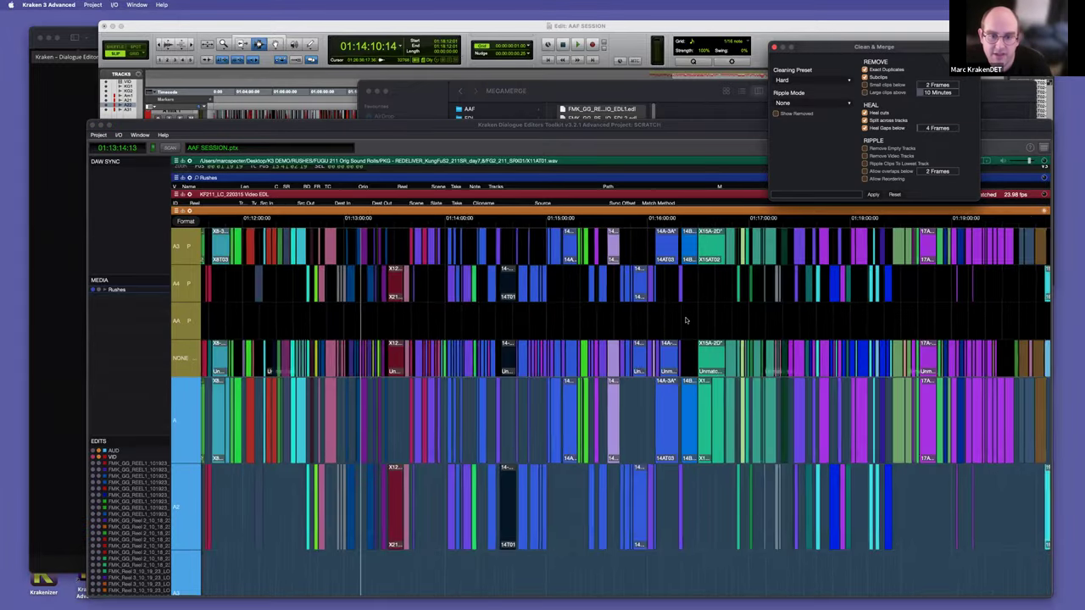
pyautogui.scroll(6, 686, 321)
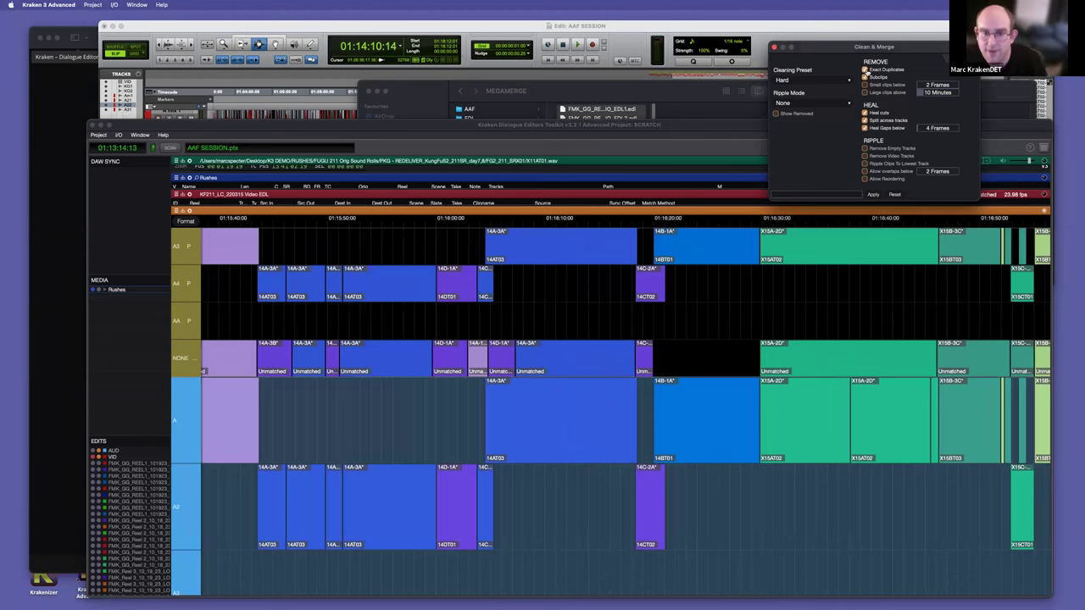
pyautogui.click(865, 69)
pyautogui.click(865, 70)
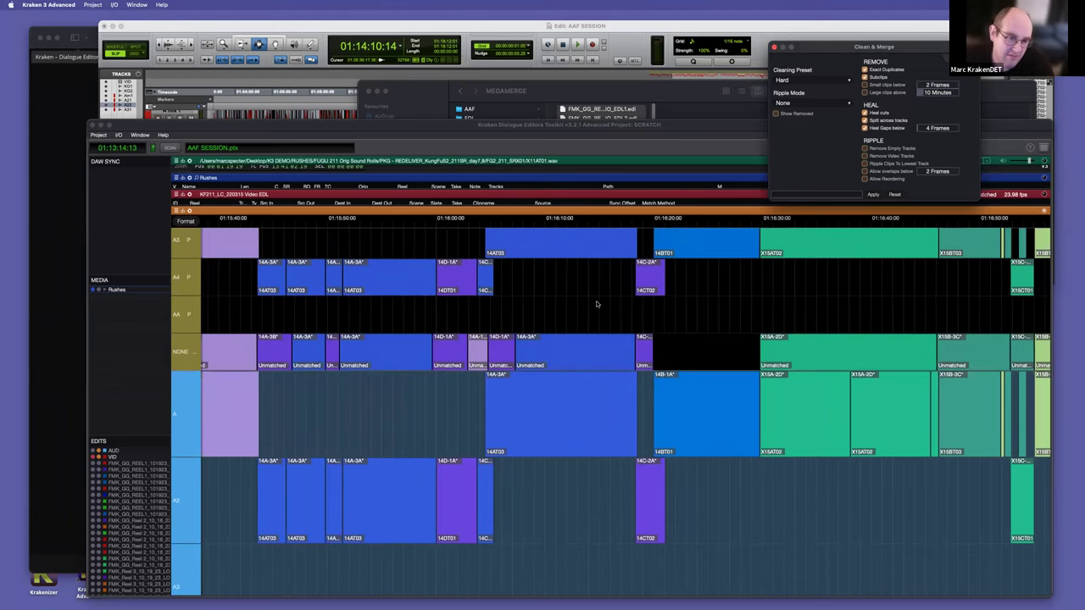
# Step: Examine how the AUD and VID clips line up on the merged tracks around 01:16:00:00 and across the reel
pyautogui.scroll(-6, 596, 304)
pyautogui.scroll(-4, 616, 339)
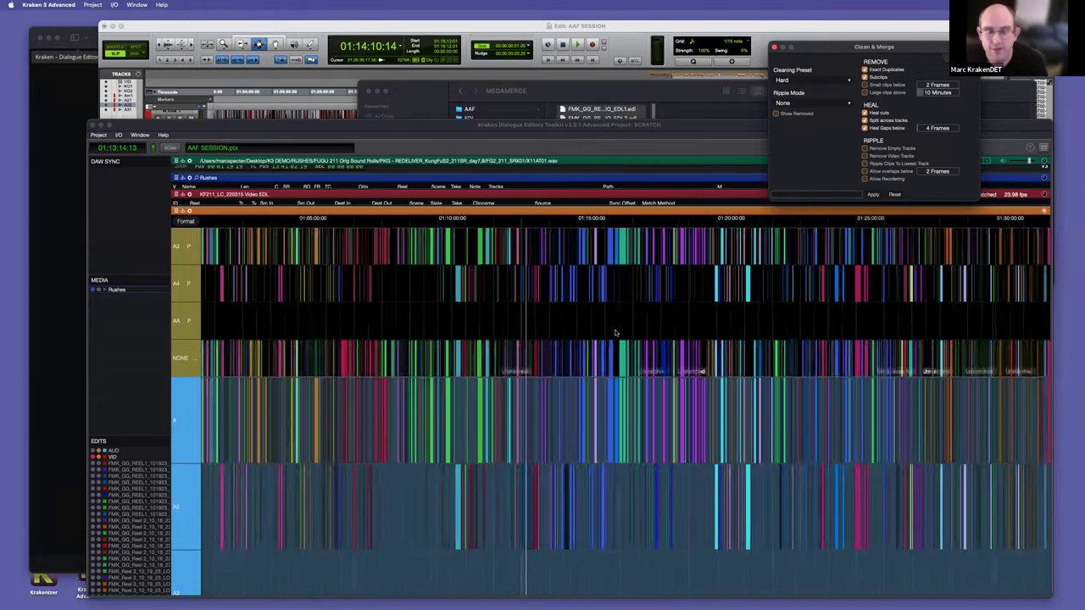
pyautogui.scroll(2, 621, 322)
pyautogui.scroll(4, 624, 320)
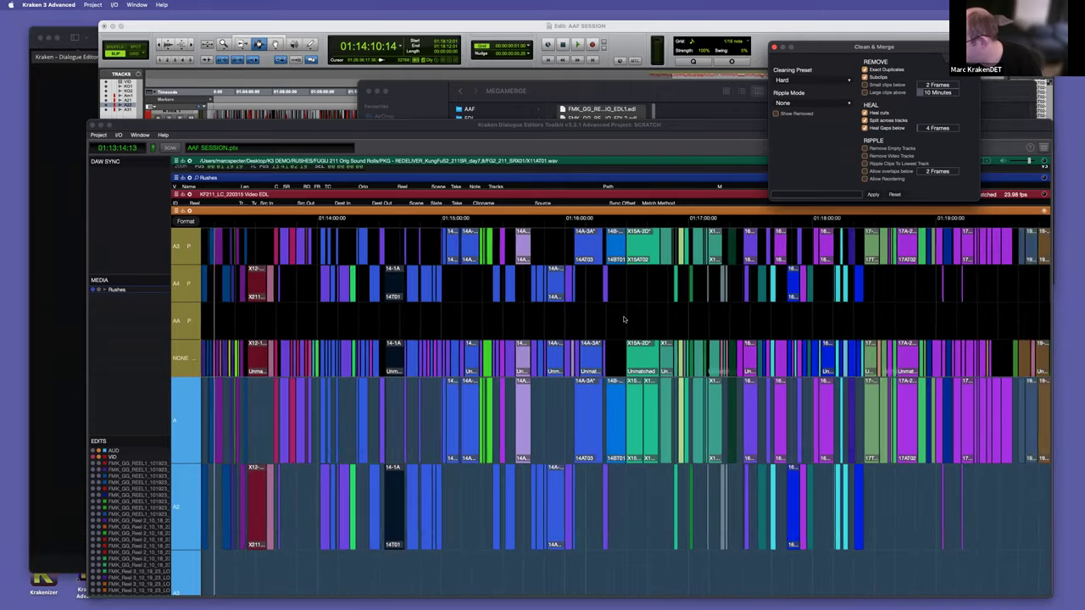
pyautogui.scroll(1, 624, 320)
pyautogui.scroll(1, 624, 319)
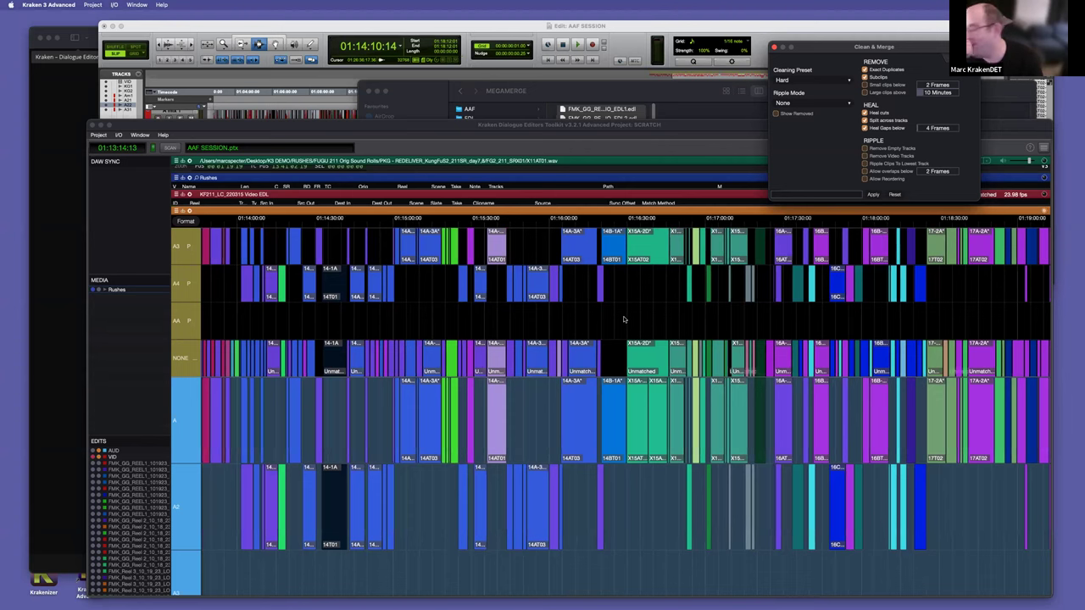
pyautogui.scroll(2, 623, 319)
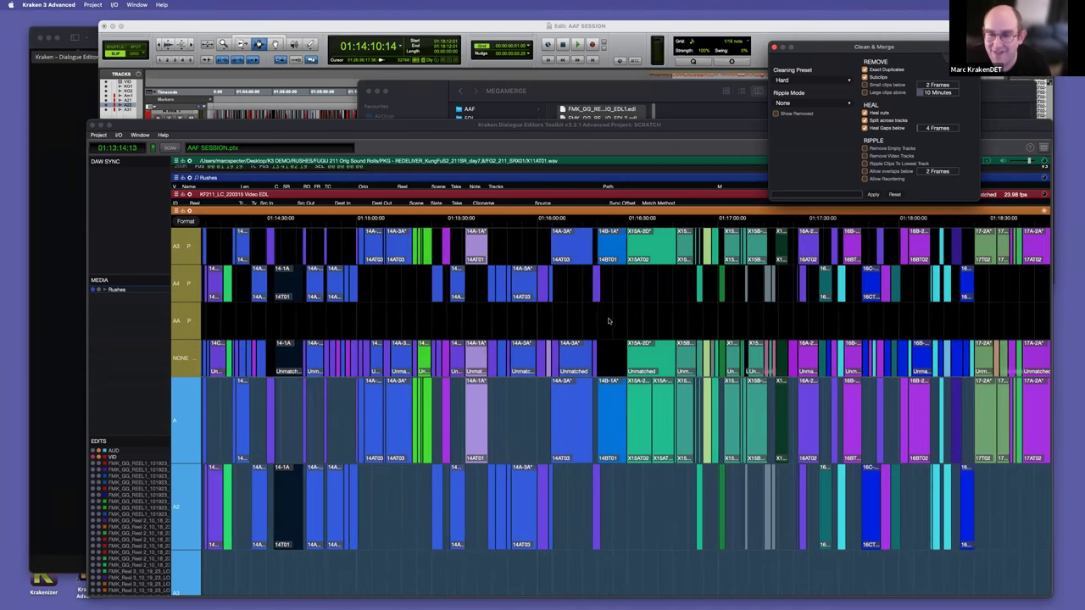
pyautogui.scroll(-10, 609, 320)
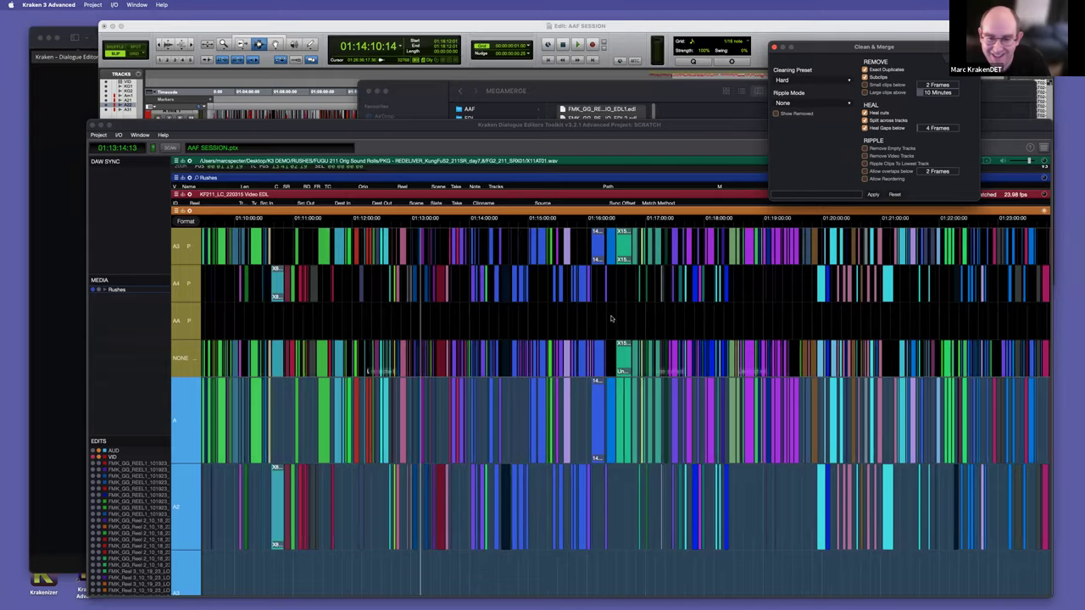
pyautogui.scroll(-3, 351, 308)
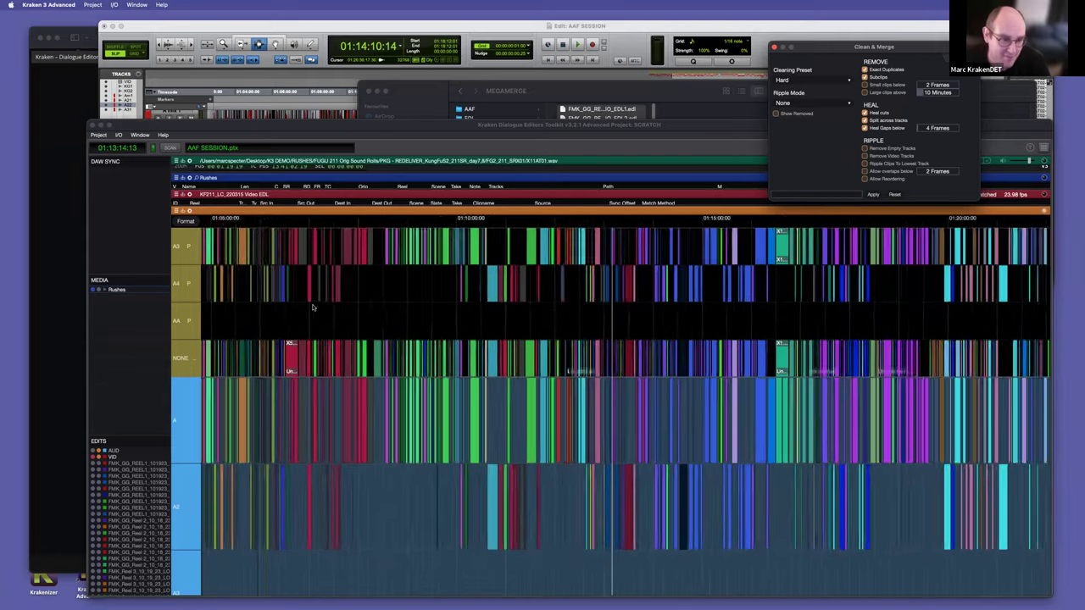
# Step: Select the merged clips between about 01:07:00:00 and 01:08:00:00 and compare the audio and video cuts from there to 01:10:00:00
pyautogui.scroll(12, 312, 309)
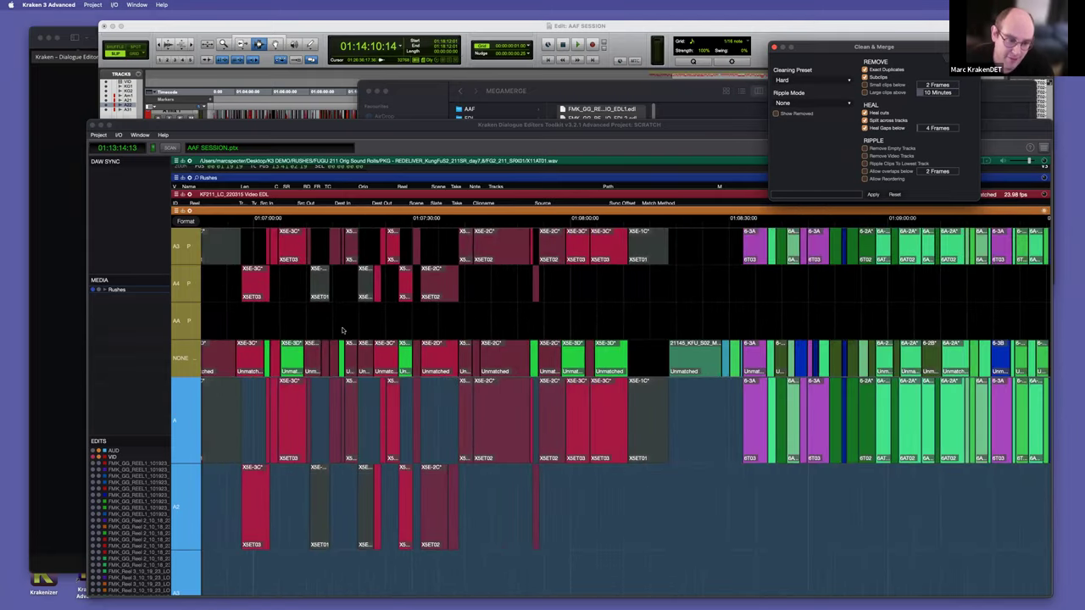
pyautogui.click(315, 268)
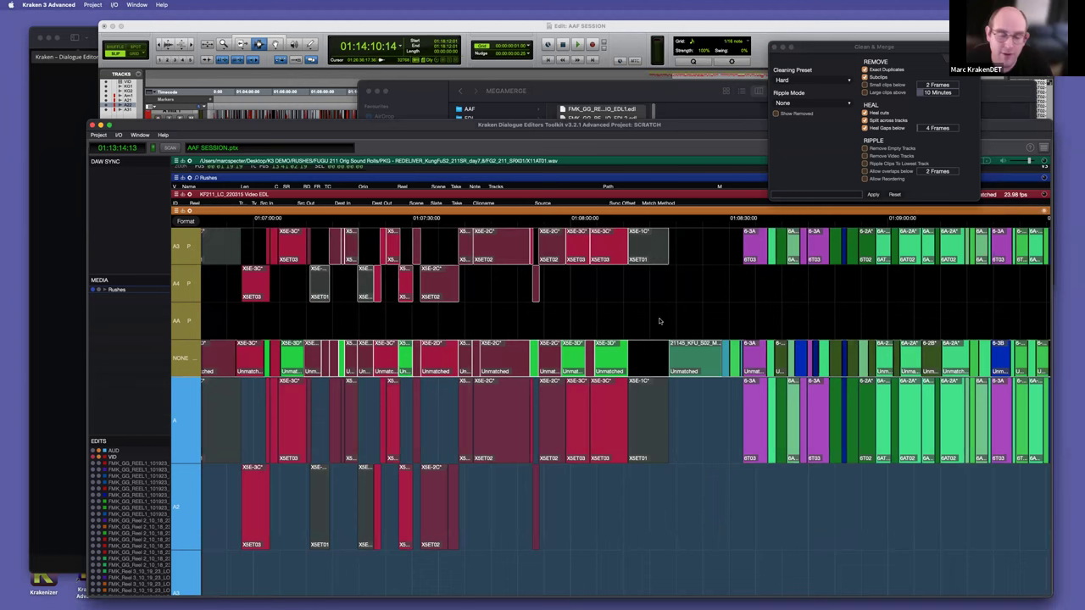
pyautogui.scroll(-2, 657, 316)
pyautogui.scroll(-1, 658, 316)
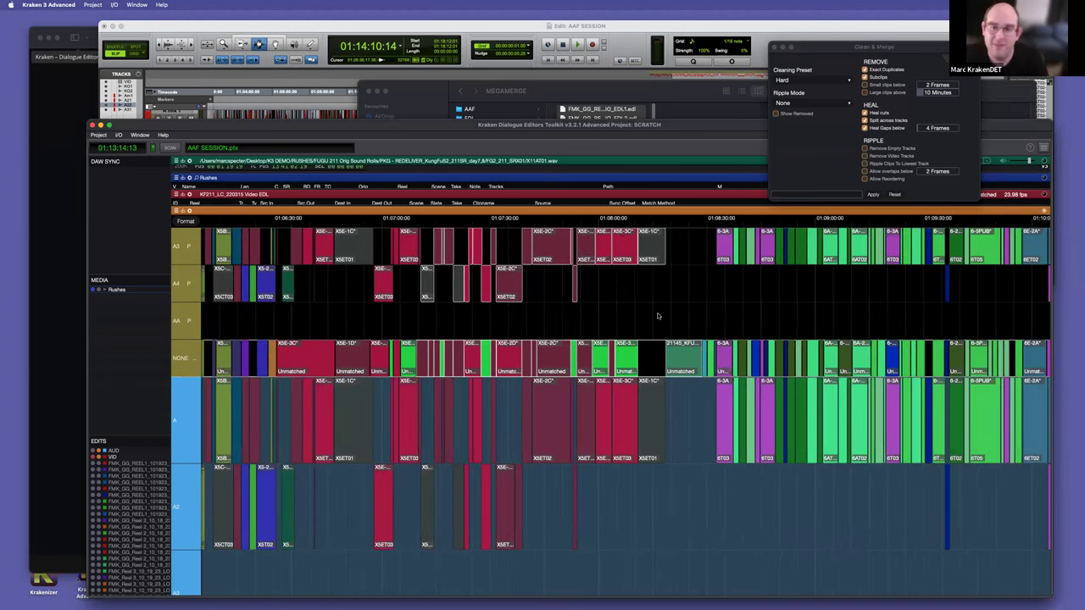
pyautogui.scroll(-14, 656, 316)
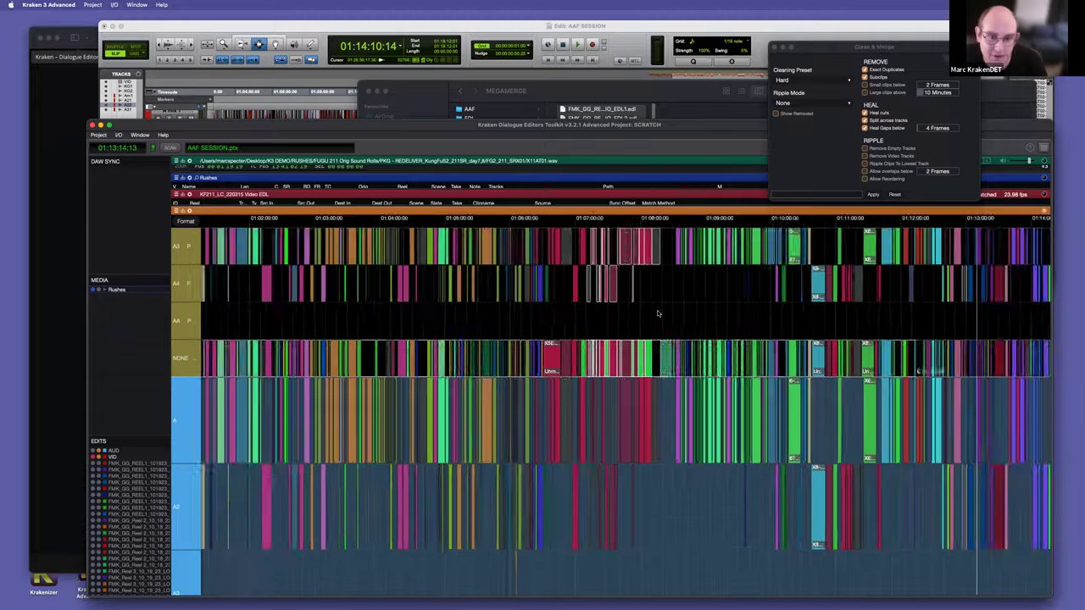
pyautogui.scroll(12, 715, 311)
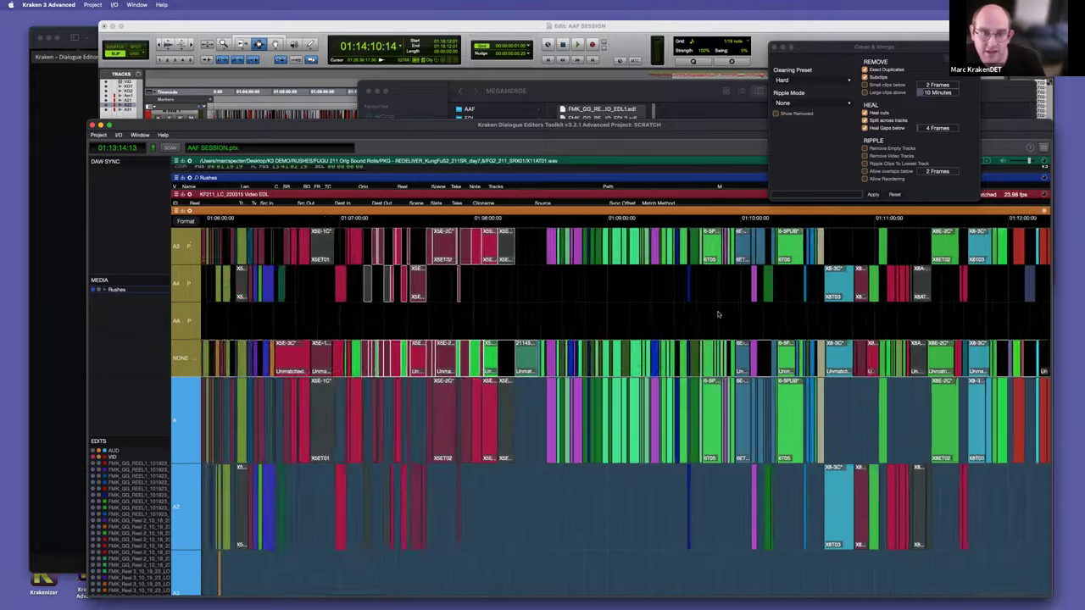
pyautogui.scroll(7, 695, 305)
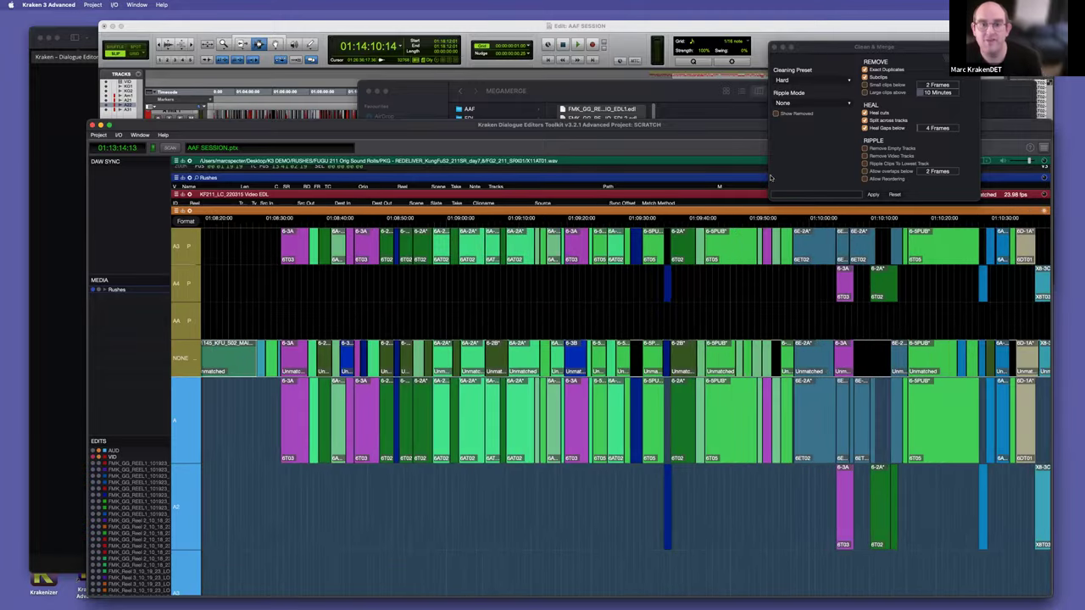
# Step: Collapse and re-expand the advanced options of Clean & Merge, and close its window
pyautogui.click(906, 68)
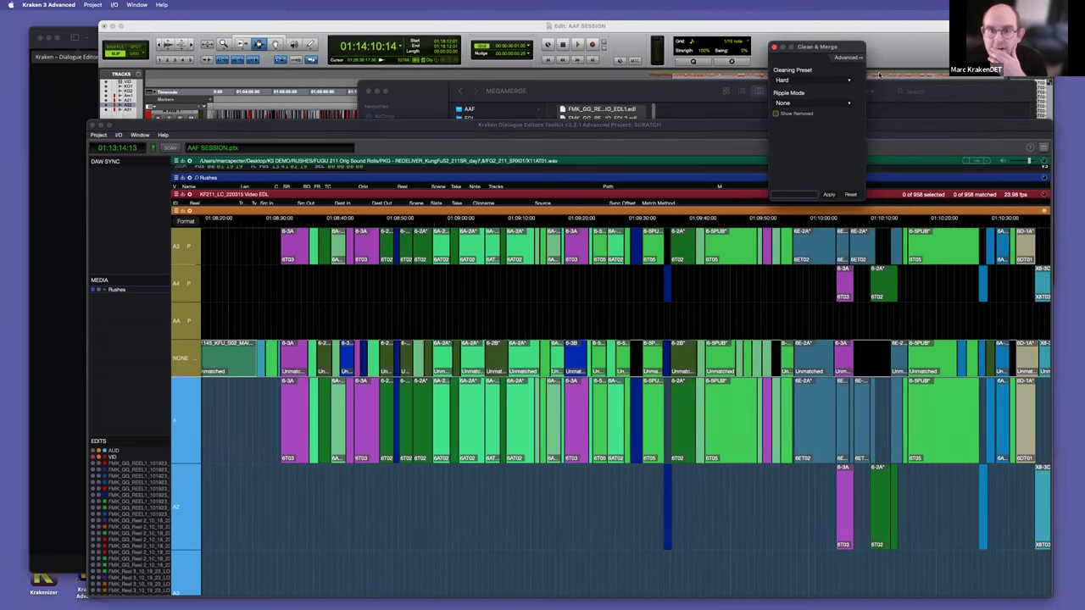
pyautogui.click(851, 57)
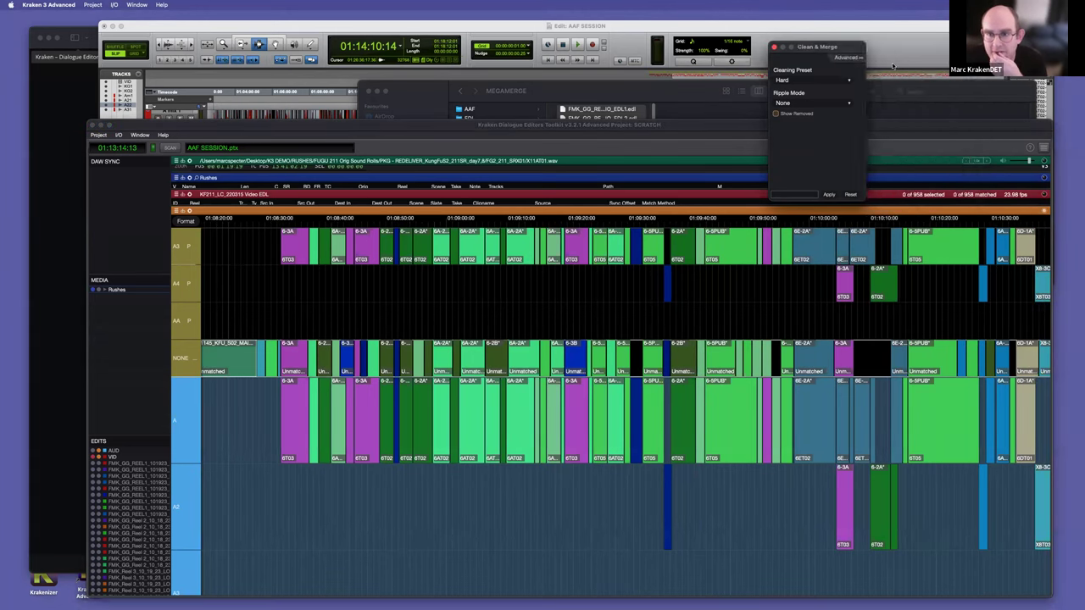
pyautogui.click(848, 58)
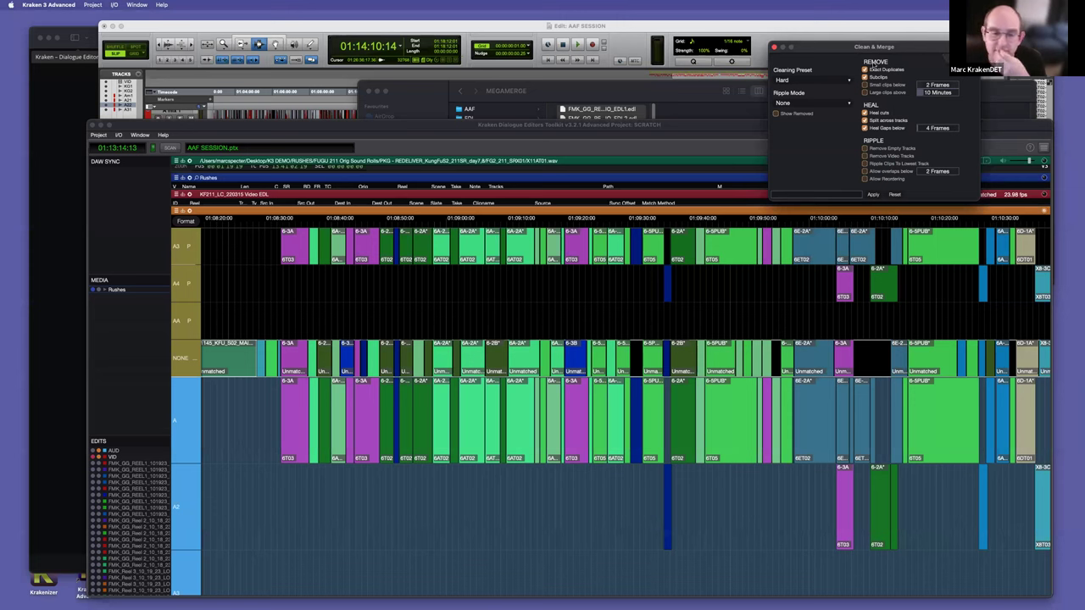
pyautogui.click(774, 48)
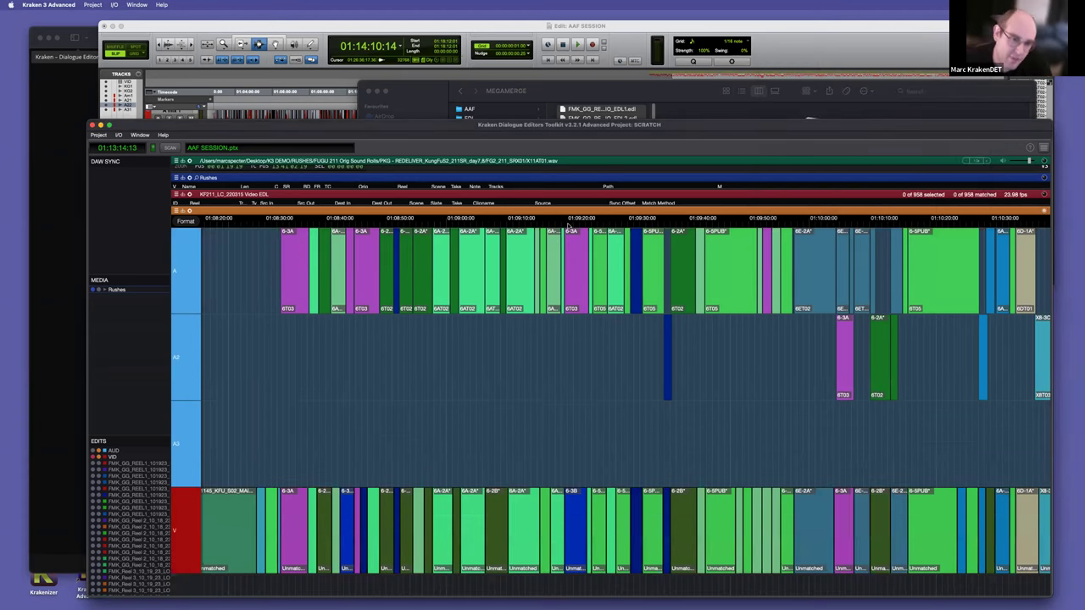
# Step: Enlarge the Rushes list and the Video EDL list above the edits timeline, and shift the project window slightly up
pyautogui.moveTo(519, 204); pyautogui.dragTo(542, 405)
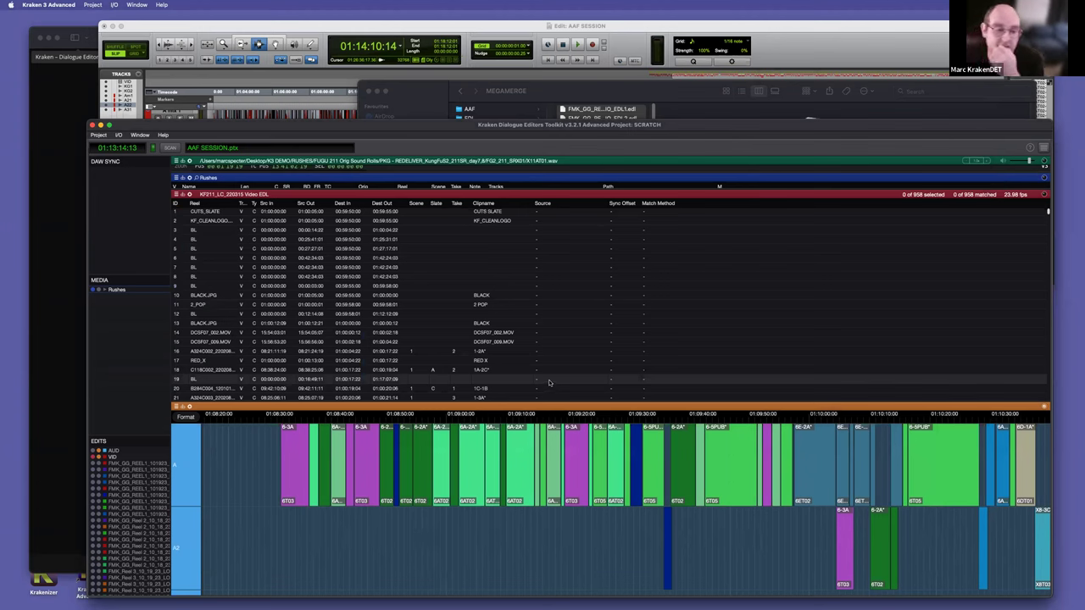
pyautogui.moveTo(562, 405); pyautogui.dragTo(588, 328)
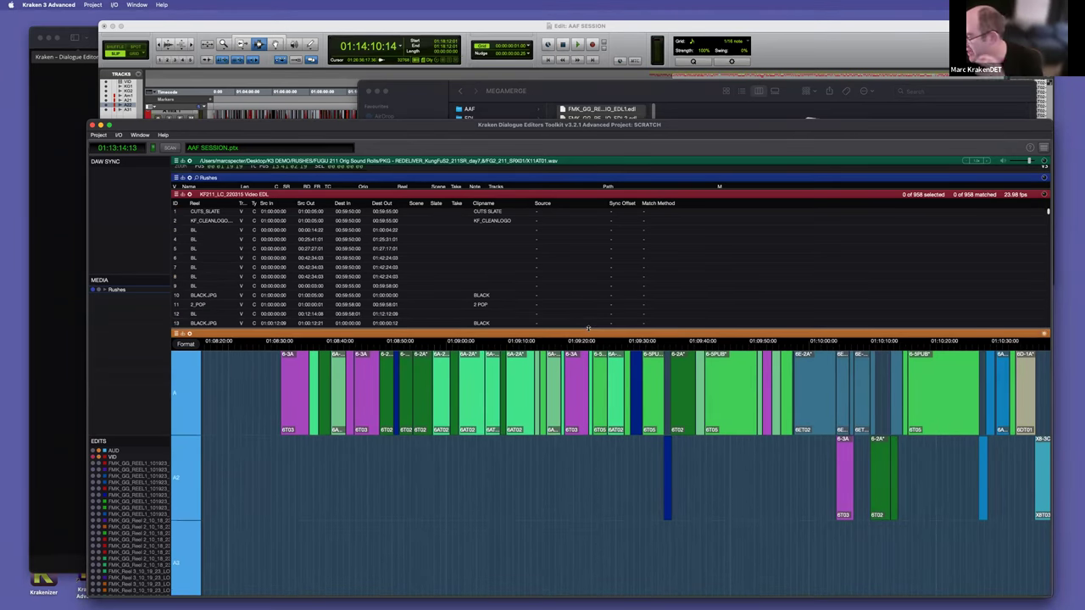
pyautogui.moveTo(406, 193); pyautogui.dragTo(428, 242)
pyautogui.moveTo(440, 333); pyautogui.dragTo(439, 428)
pyautogui.moveTo(439, 240); pyautogui.dragTo(431, 295)
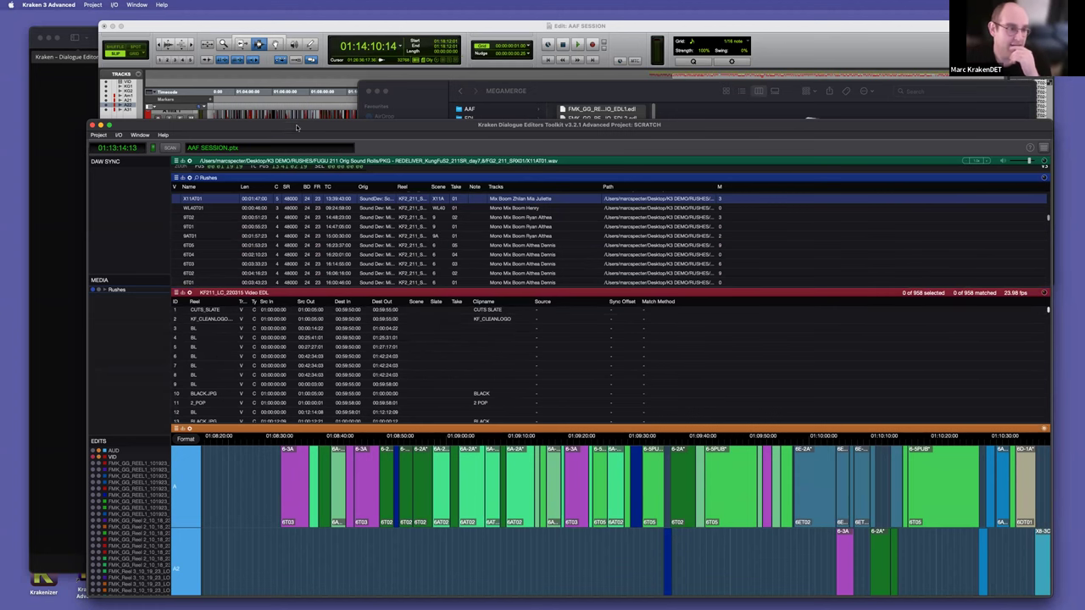
pyautogui.moveTo(296, 127); pyautogui.dragTo(293, 113)
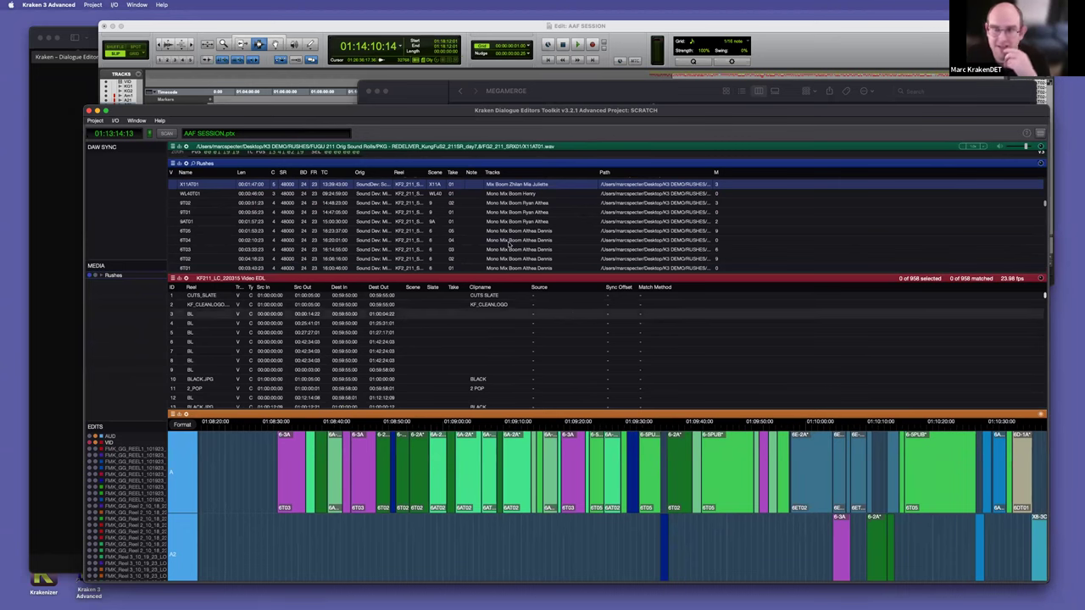
# Step: Try the Light Mode appearance and switch back to Dark Mode
pyautogui.click(159, 4)
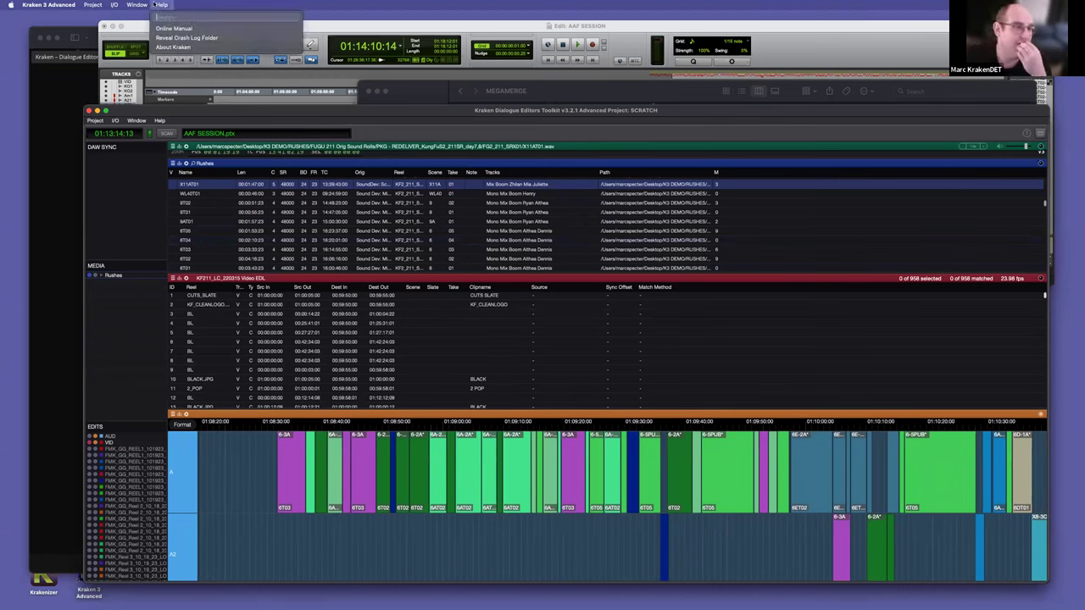
pyautogui.moveTo(141, 4)
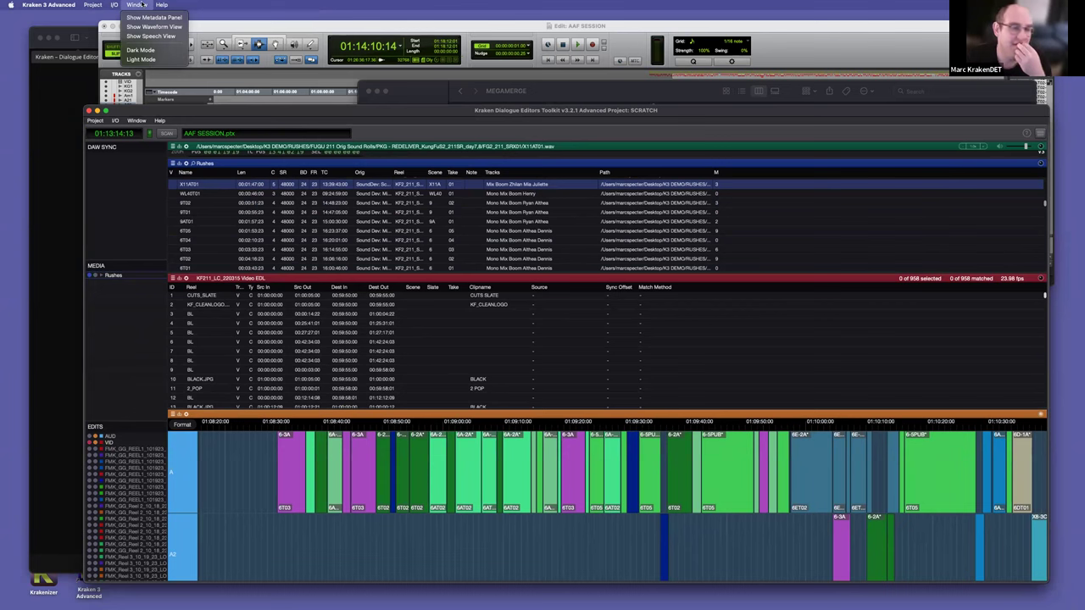
pyautogui.click(143, 4)
pyautogui.click(136, 4)
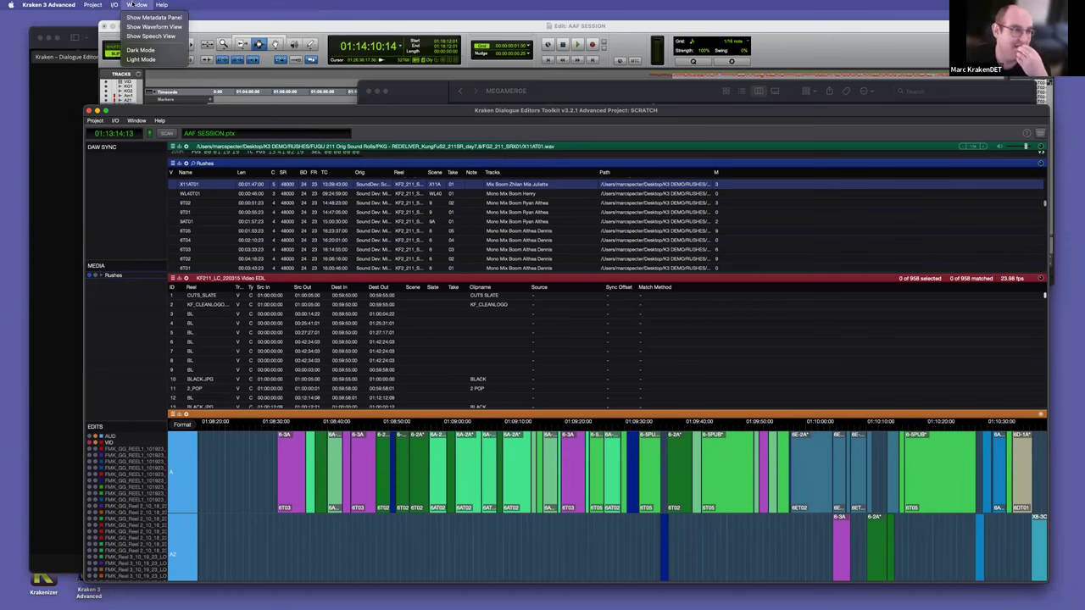
pyautogui.click(145, 59)
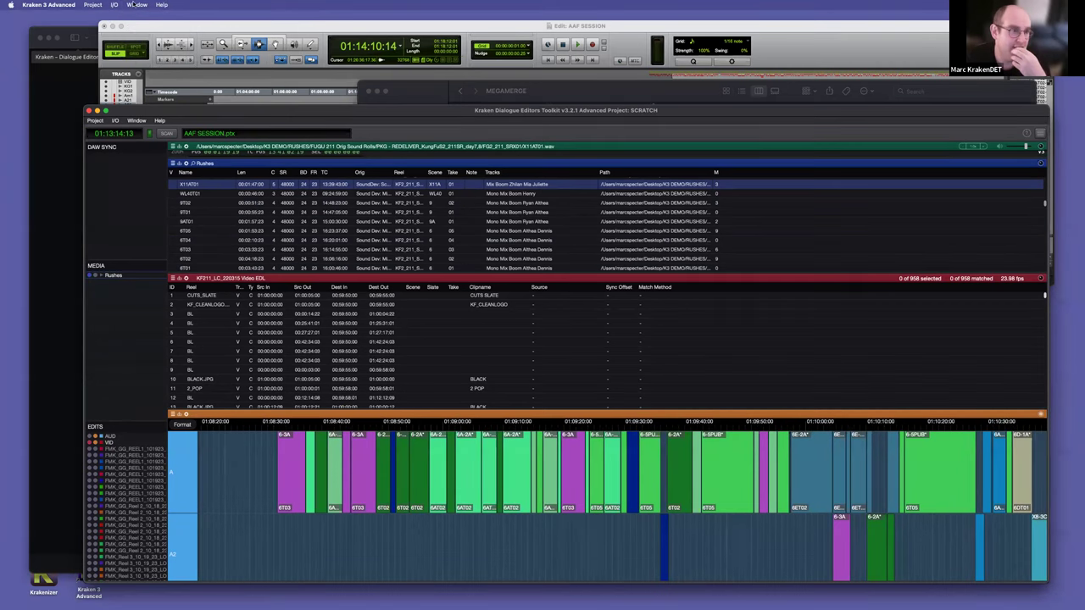
pyautogui.click(136, 5)
pyautogui.click(144, 7)
pyautogui.click(144, 7)
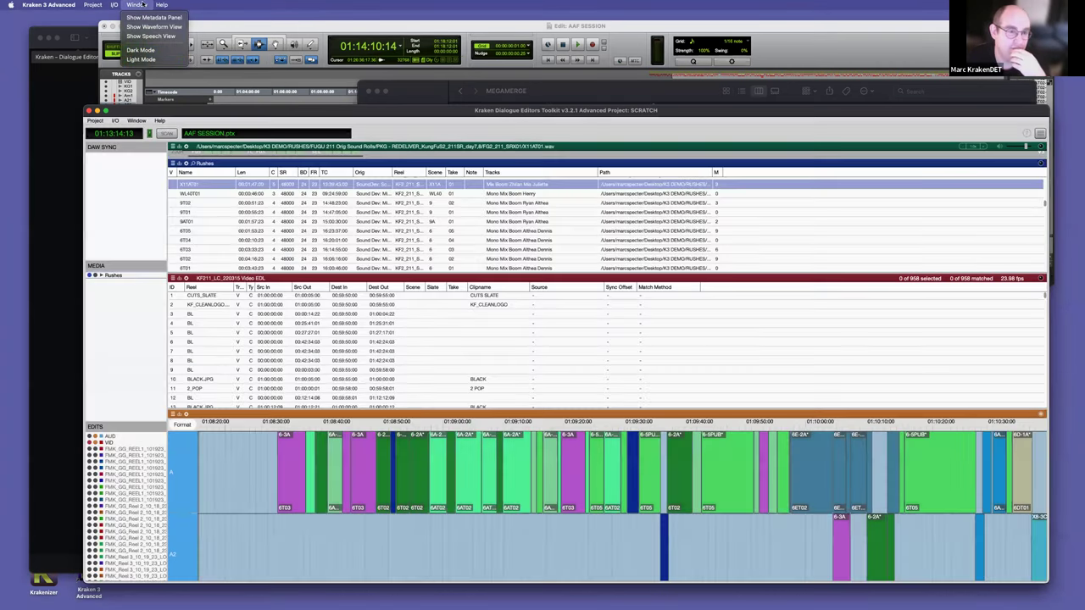
pyautogui.click(140, 51)
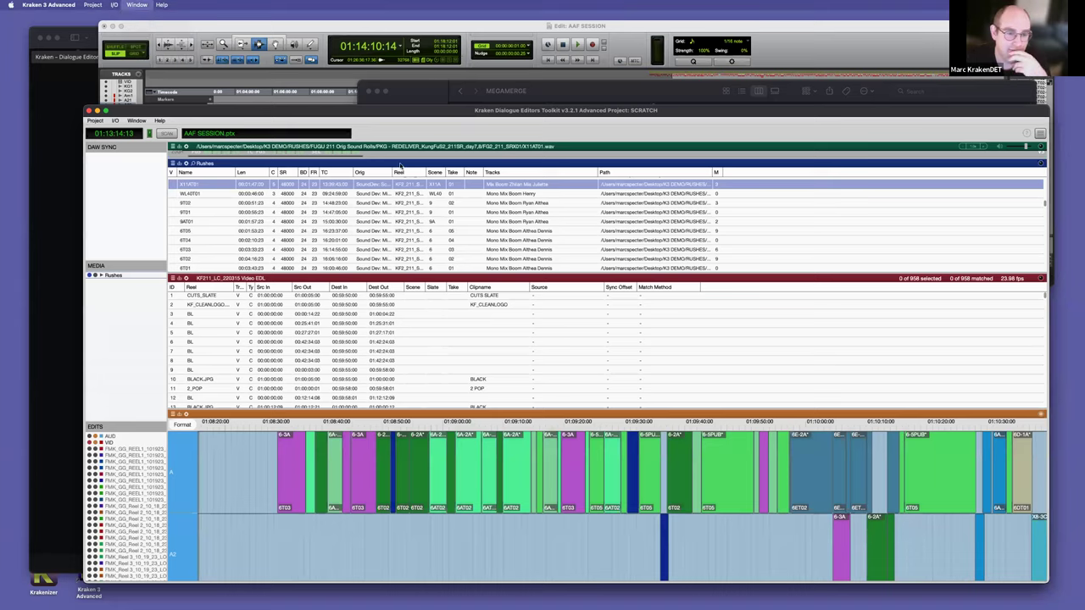
# Step: Show the Metadata Panel over the project window
pyautogui.click(93, 4)
pyautogui.moveTo(160, 5)
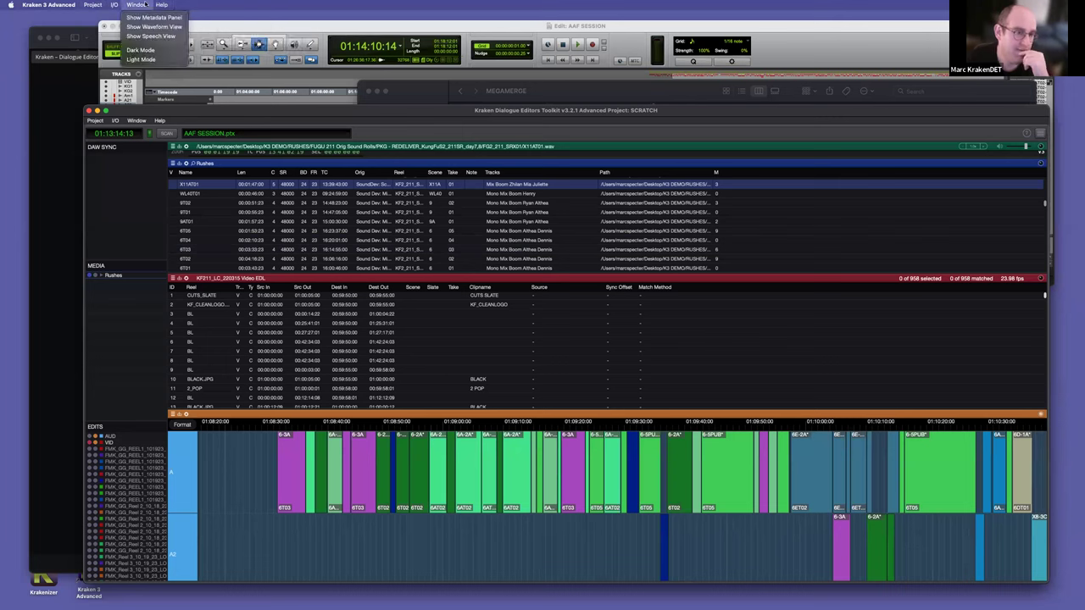
pyautogui.click(154, 17)
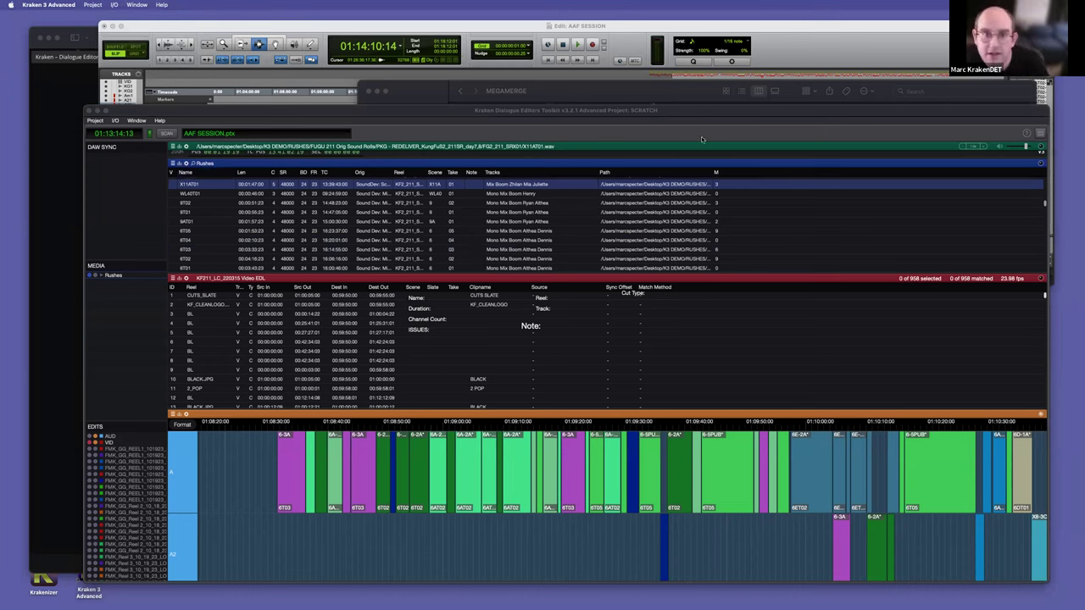
pyautogui.click(137, 4)
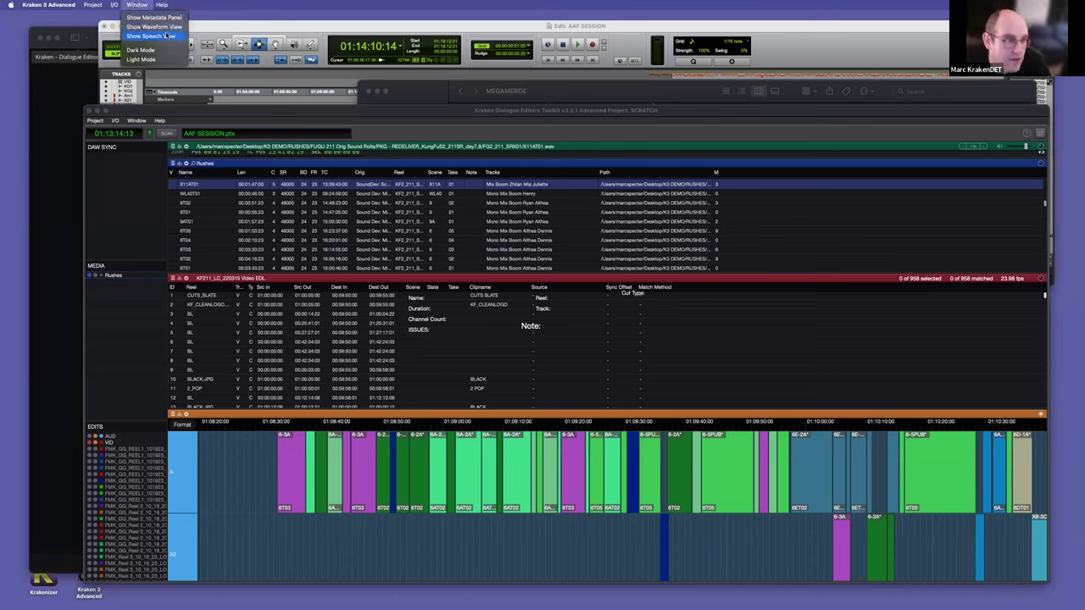
pyautogui.click(153, 17)
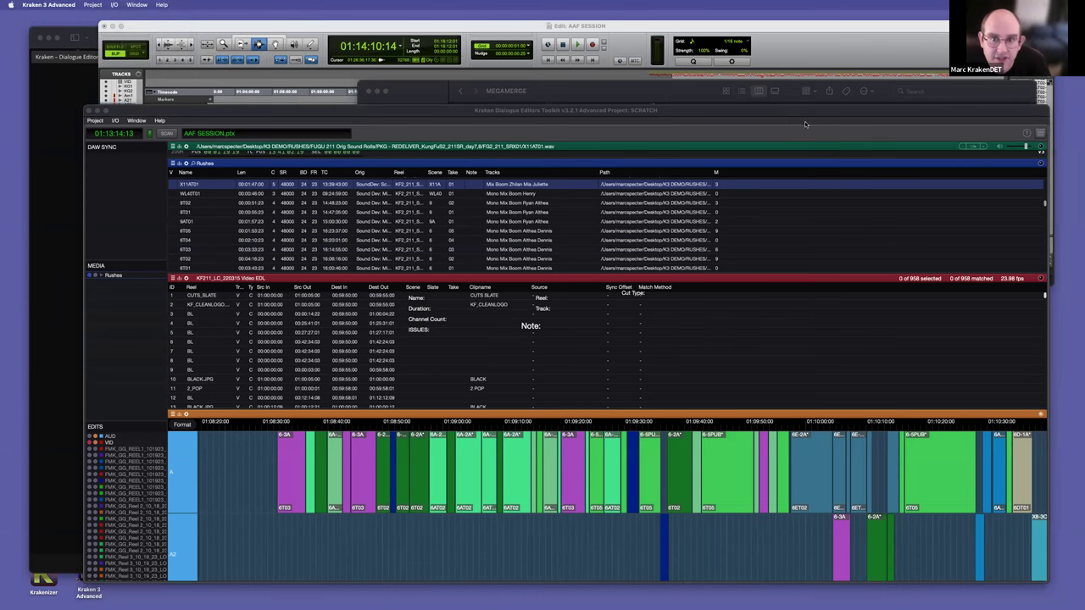
# Step: Turn off the Metadata Panel's transparent background, and reposition the panel and the project window
pyautogui.click(877, 133)
pyautogui.moveTo(288, 115); pyautogui.dragTo(291, 271)
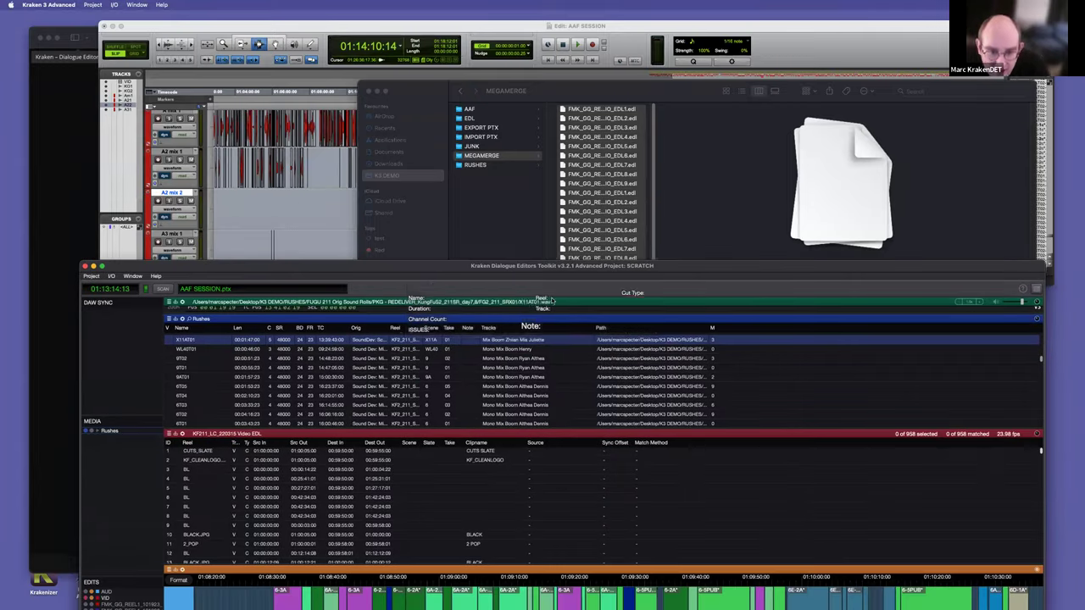
pyautogui.rightClick(552, 300)
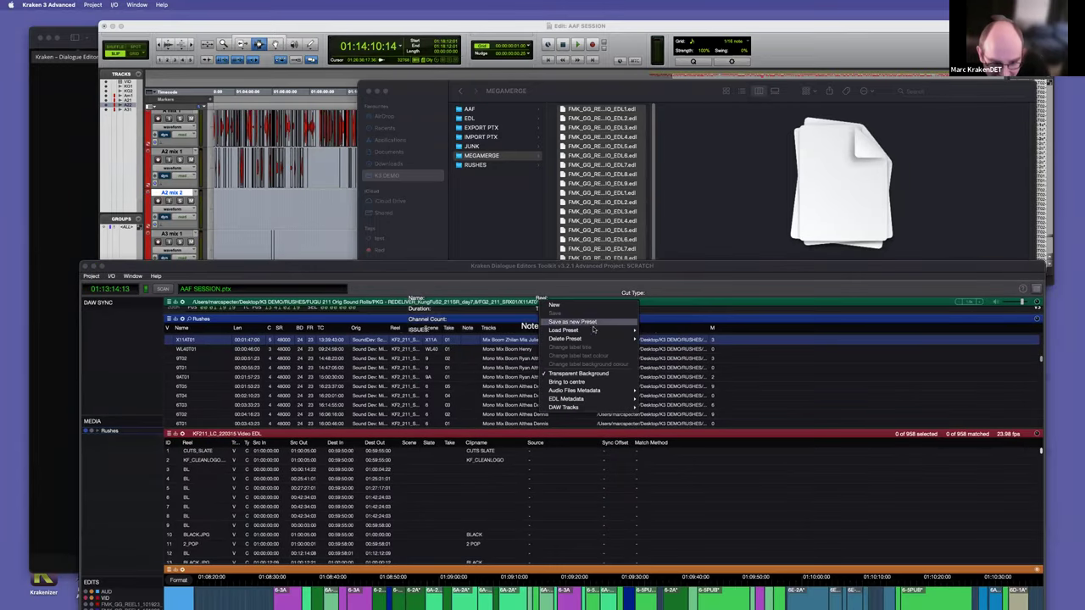
pyautogui.click(589, 375)
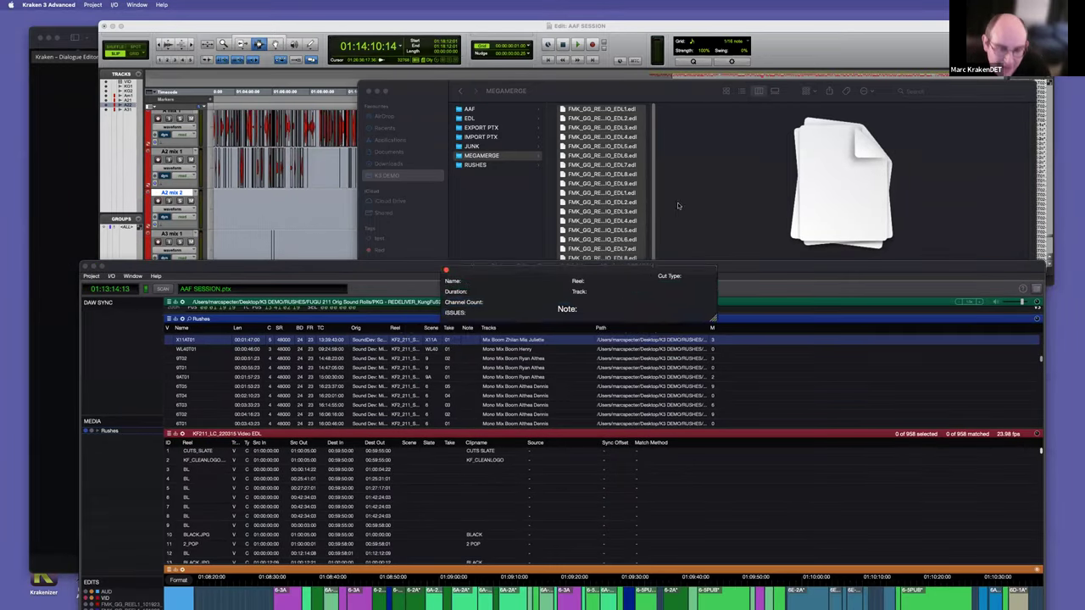
pyautogui.moveTo(481, 299); pyautogui.dragTo(719, 196)
pyautogui.moveTo(305, 272); pyautogui.dragTo(320, 136)
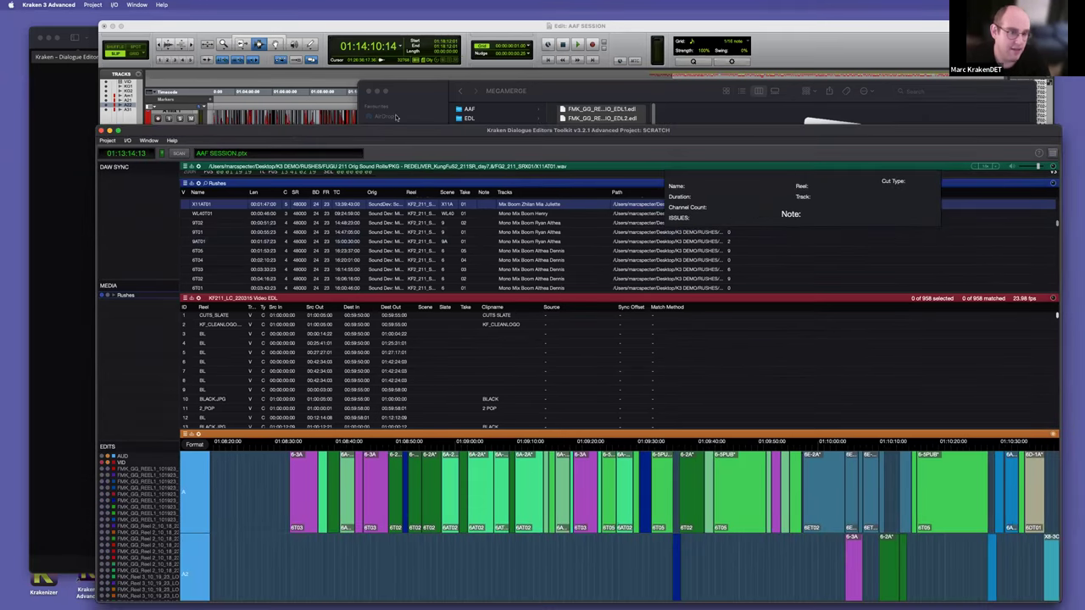
# Step: Switch to the Pro Tools session and look over the dialogue clips on the KGT and A mix tracks
pyautogui.press('super+Tab')
pyautogui.click(331, 116)
pyautogui.scroll(3, 347, 197)
pyautogui.hscroll(-5, 347, 196)
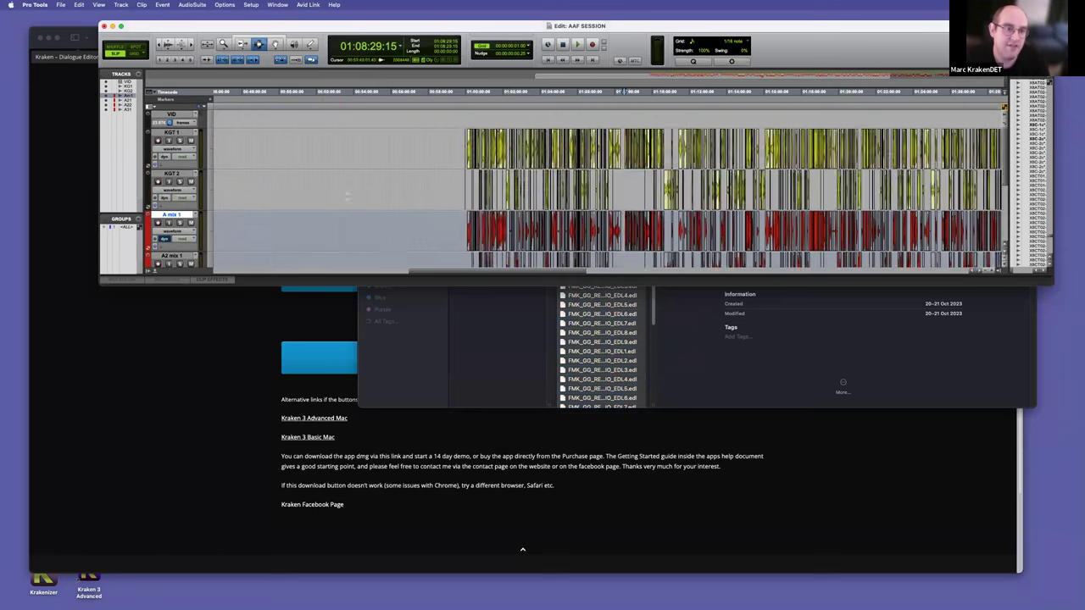
pyautogui.click(543, 249)
# Step: Relaunch Kraken 3 Advanced with its scratch project
pyautogui.doubleClick(89, 583)
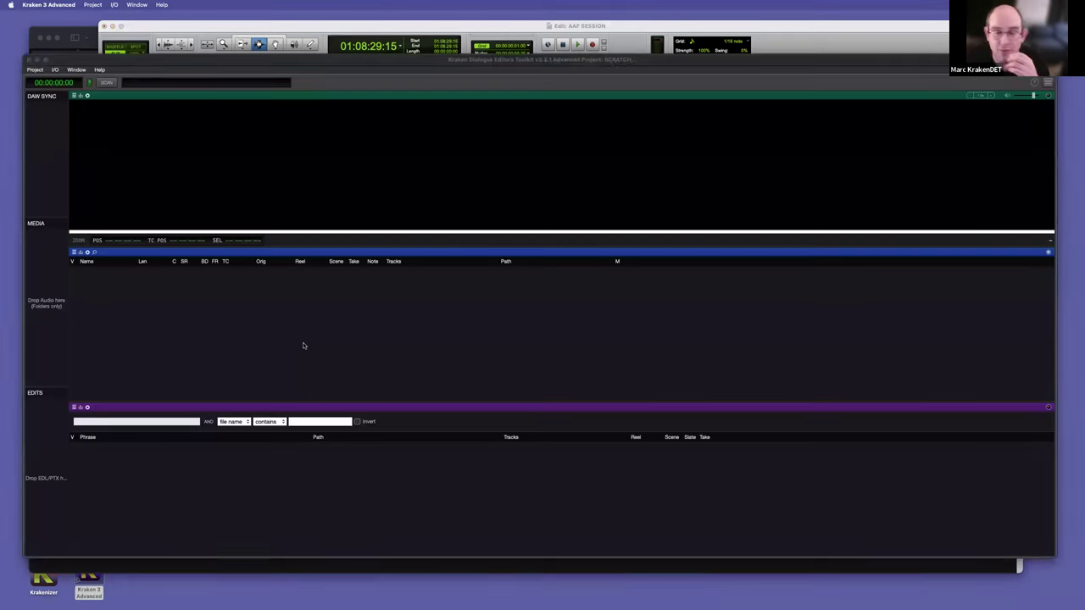
pyautogui.click(29, 70)
pyautogui.click(342, 207)
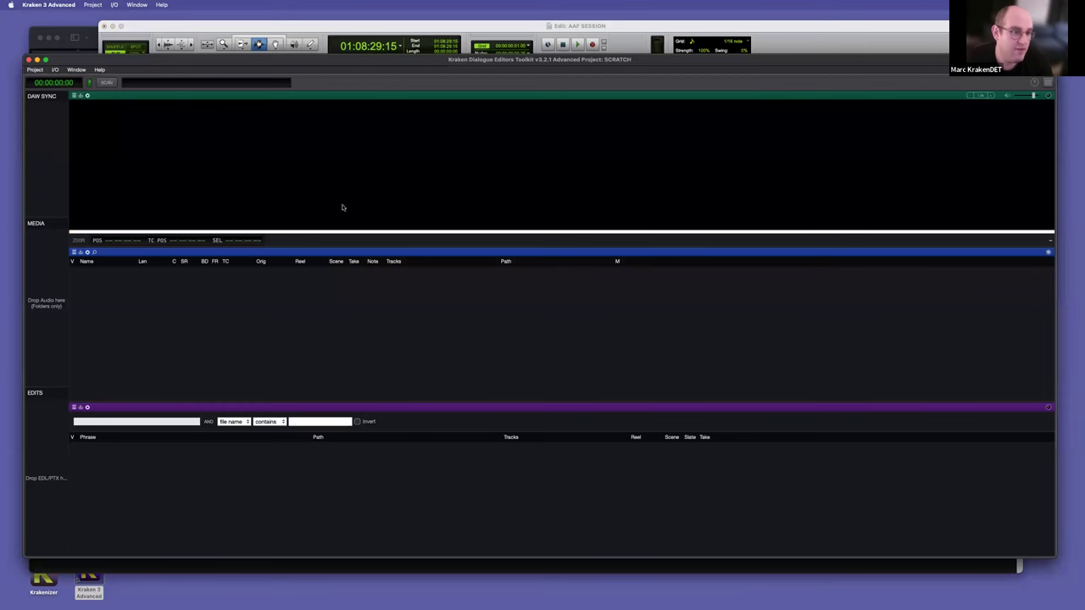
# Step: Add the RUSHES folder from Finder to the media area as a new group named Production Sound
pyautogui.press('super+Tab')
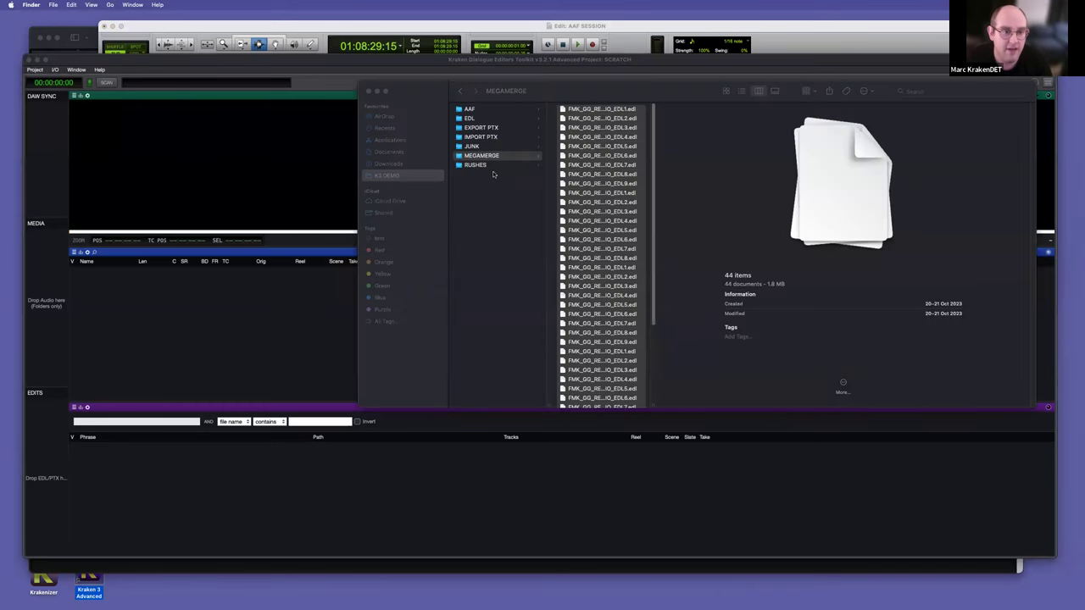
pyautogui.click(475, 164)
pyautogui.moveTo(475, 164); pyautogui.dragTo(38, 325)
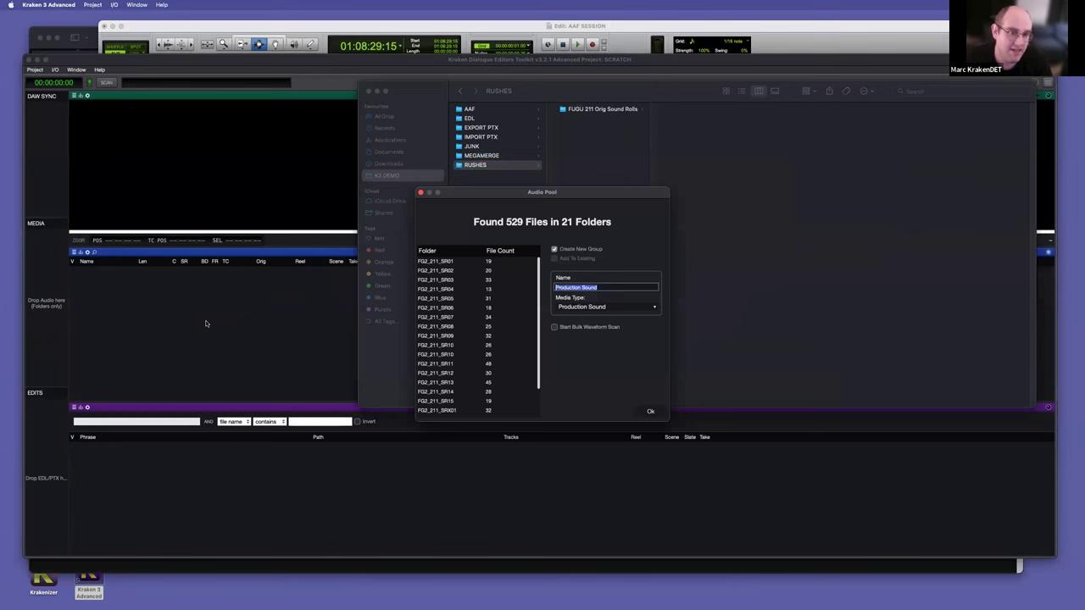
pyautogui.click(648, 412)
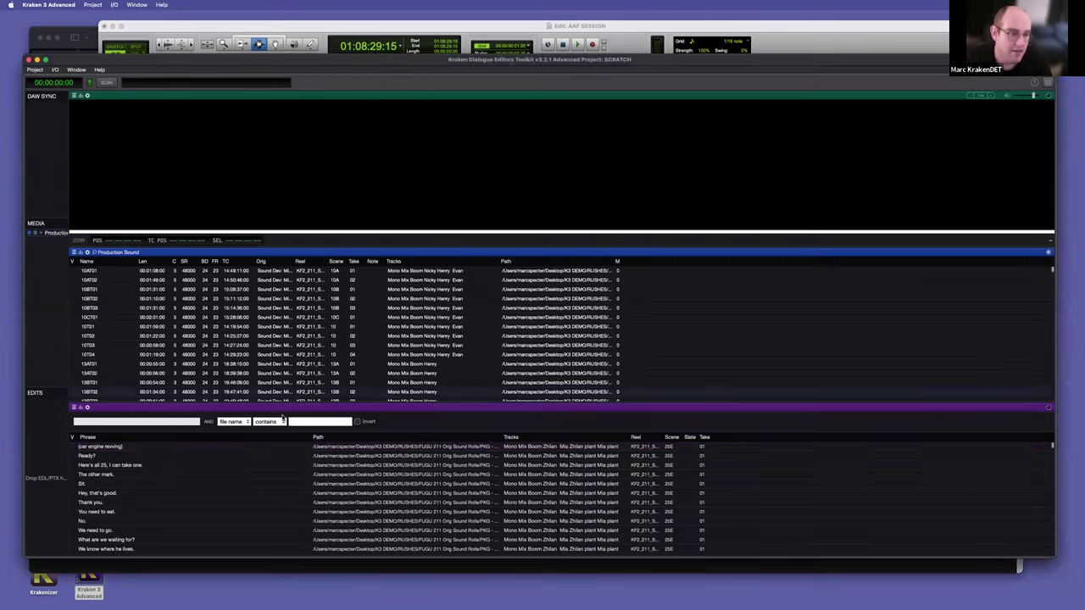
# Step: Load take 10T01 from the Production Sound list into the waveform view, and switch to Pro Tools
pyautogui.press('super+Tab')
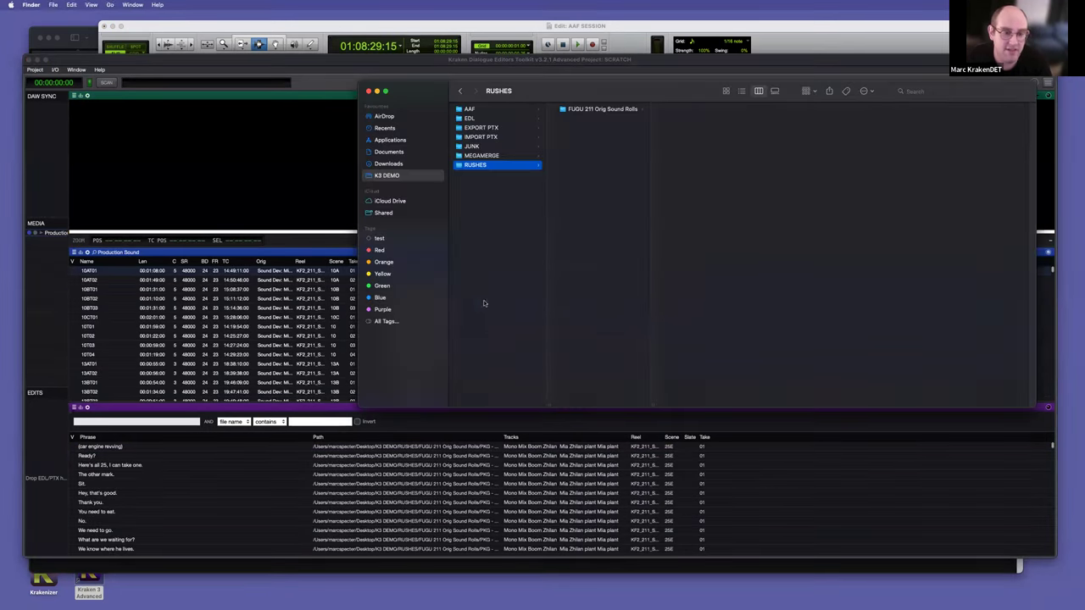
pyautogui.click(266, 327)
pyautogui.press('super+Tab')
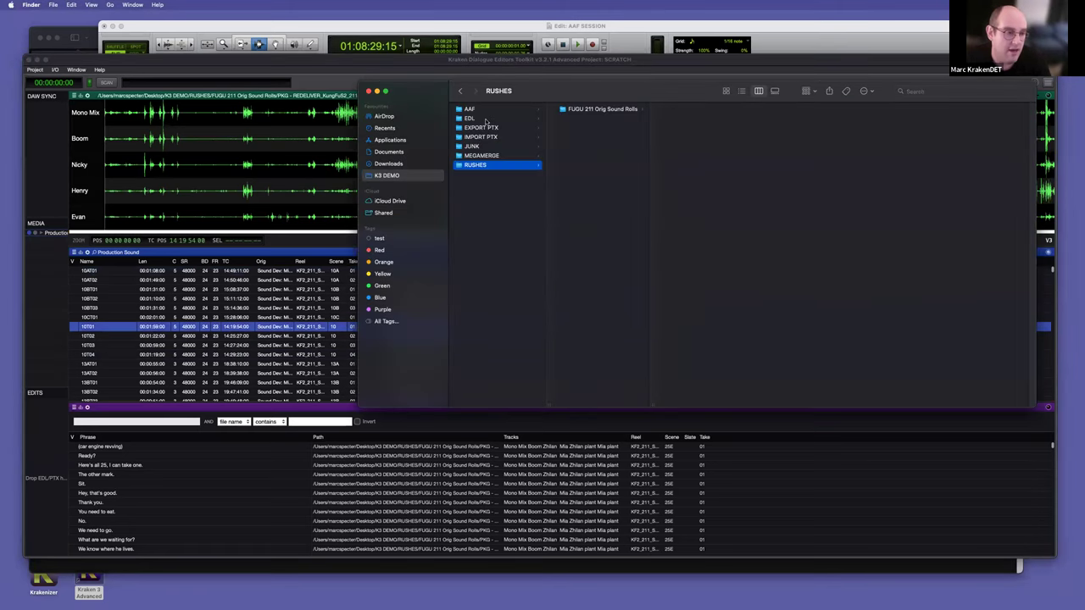
pyautogui.press('super+Tab')
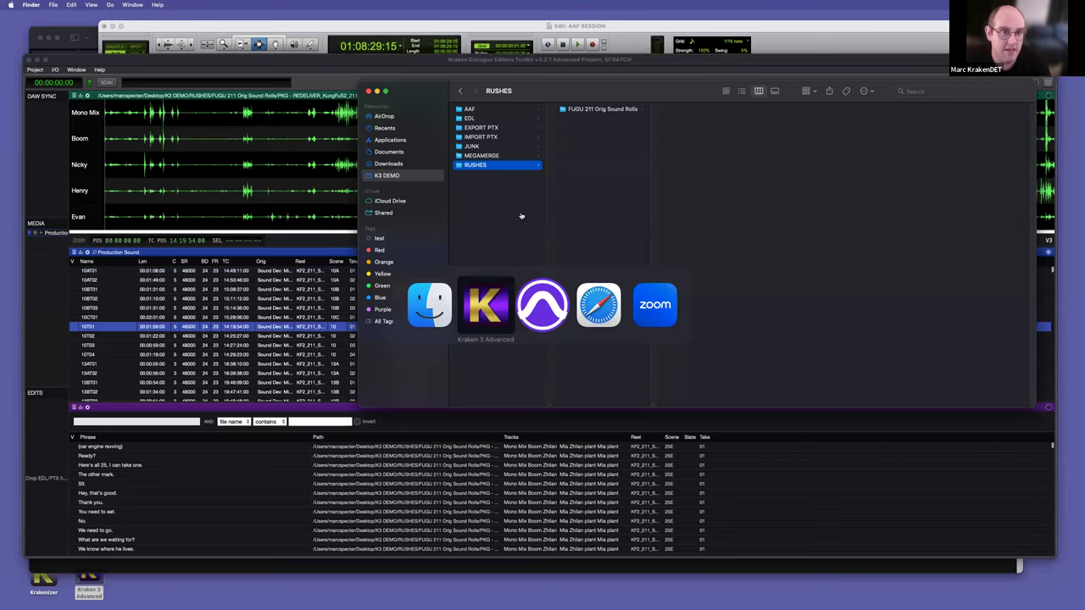
pyautogui.press('super+Tab')
pyautogui.press('super+Tab')
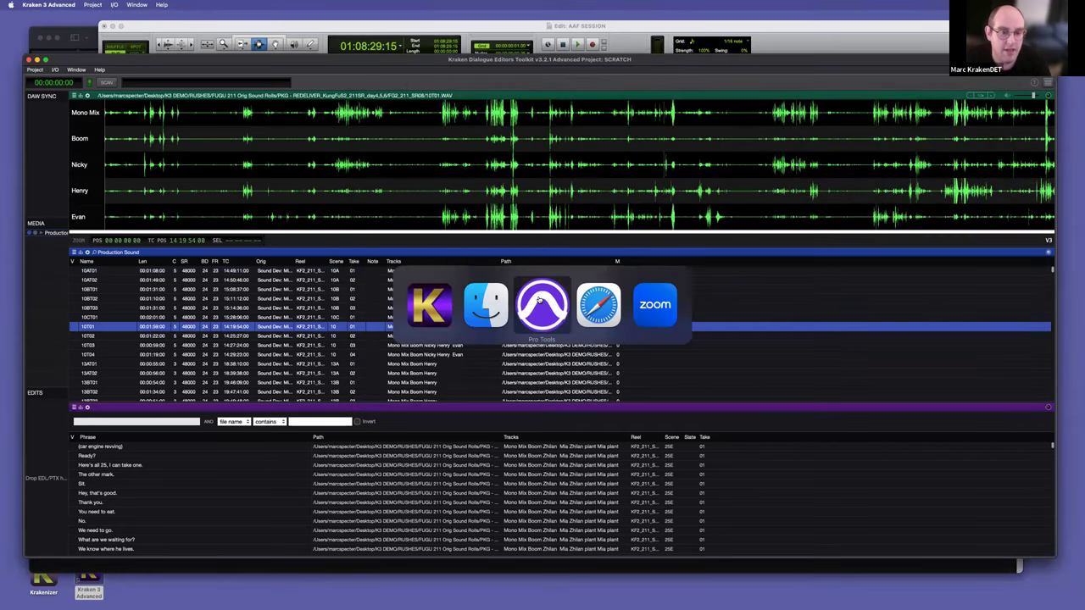
# Step: Create an empty clip group on A mix 1 from 00:24:19:10, ahead of the dialogue clips, and name it Kraken
pyautogui.click(291, 185)
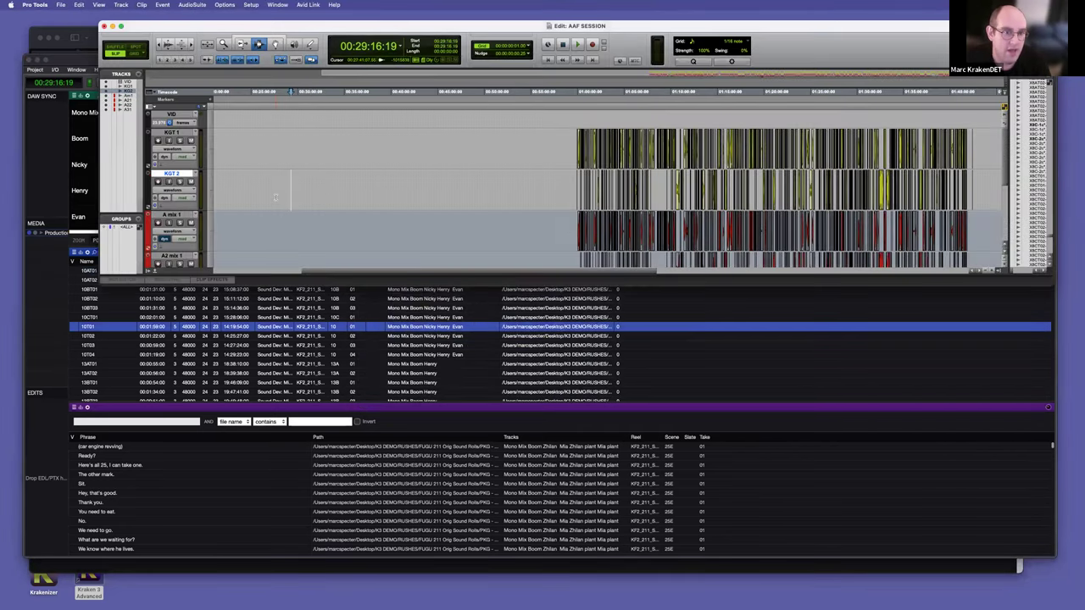
pyautogui.scroll(-4, 275, 196)
pyautogui.scroll(1, 275, 197)
pyautogui.moveTo(245, 172); pyautogui.dragTo(268, 172)
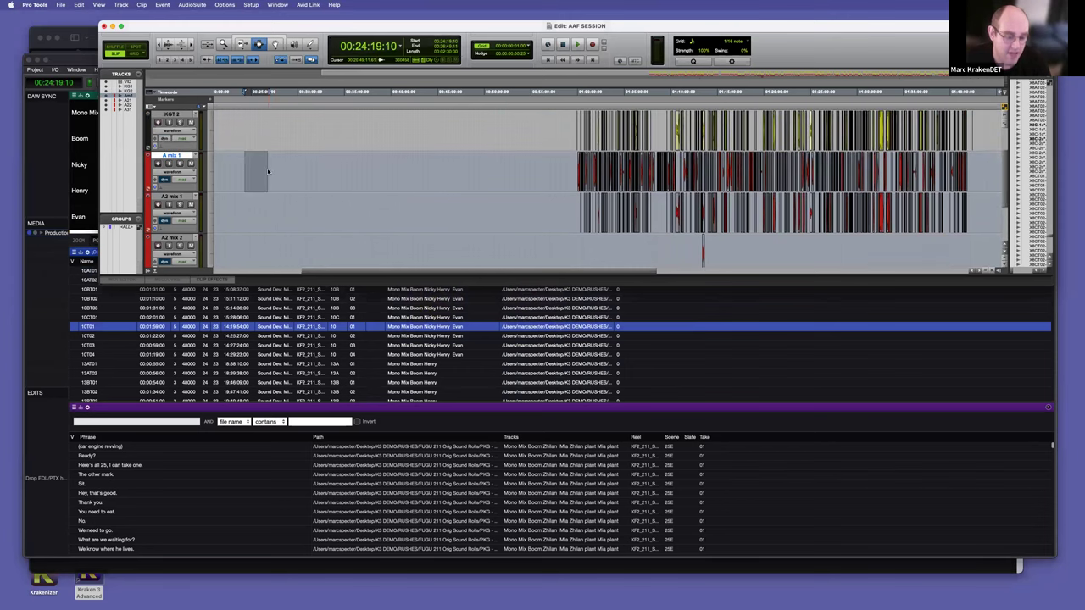
pyautogui.press('super+alt+g')
pyautogui.doubleClick(267, 172)
pyautogui.write('K')
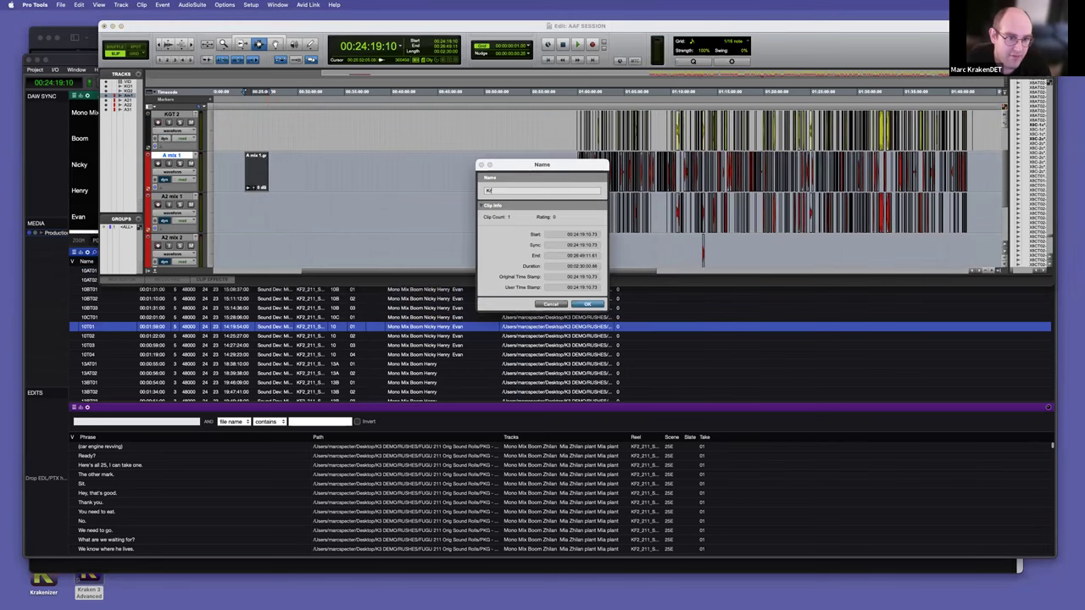
pyautogui.write('raken')
pyautogui.press('Return')
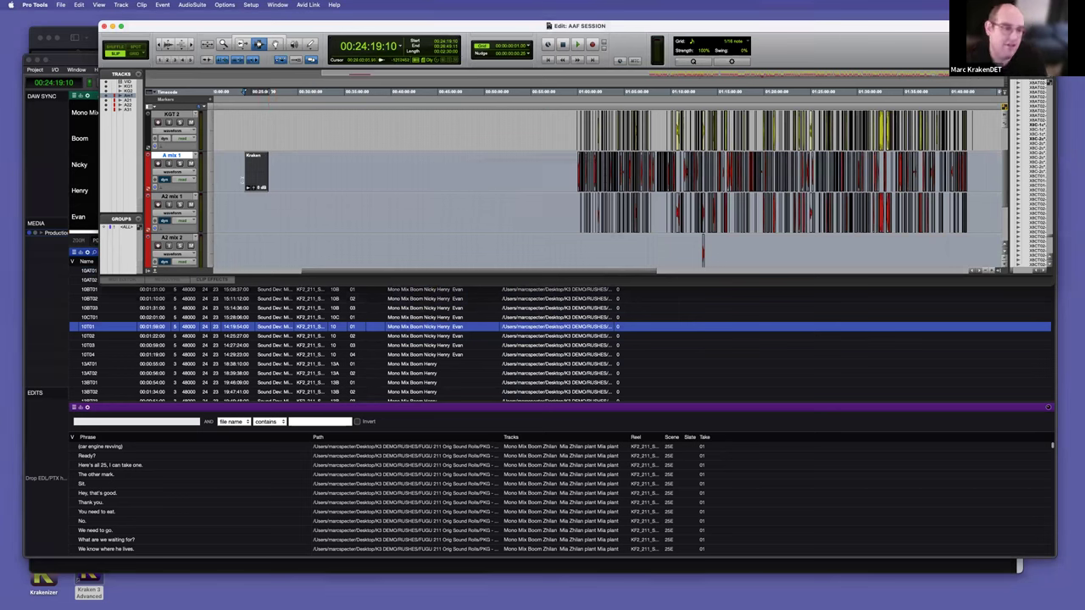
# Step: Place the cursor on the Kraken clip group, scan the session in Kraken and activate A mix 1 for DAW sync
pyautogui.click(252, 181)
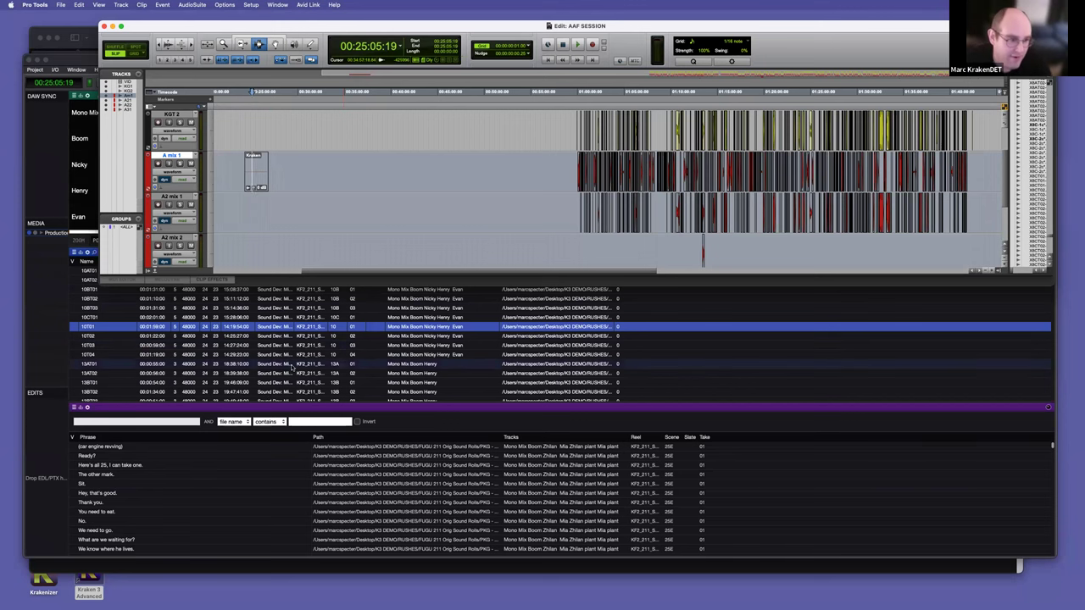
pyautogui.click(293, 365)
pyautogui.click(107, 82)
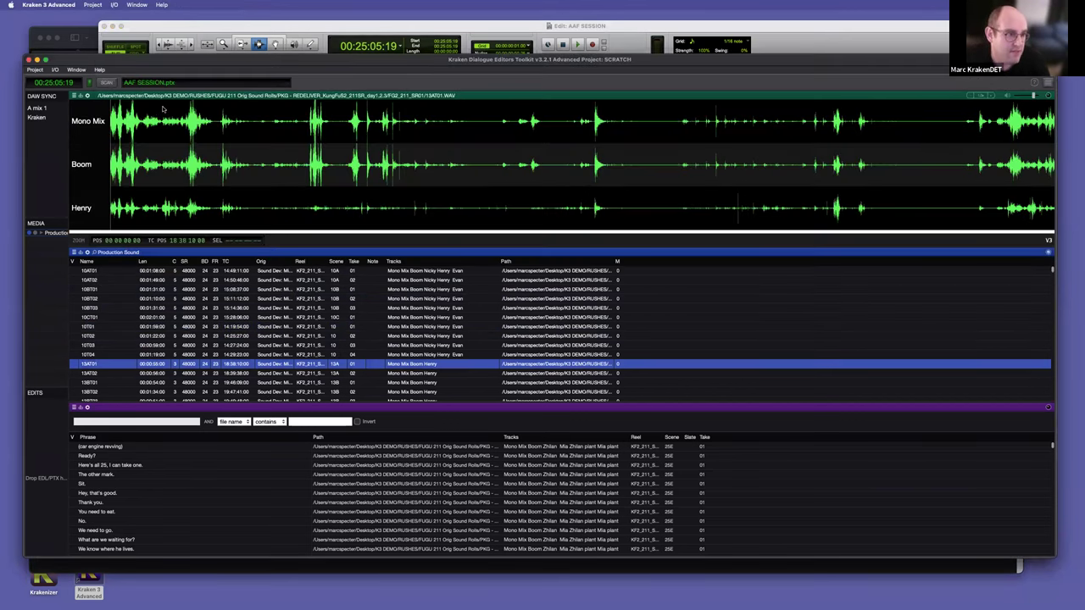
pyautogui.click(46, 118)
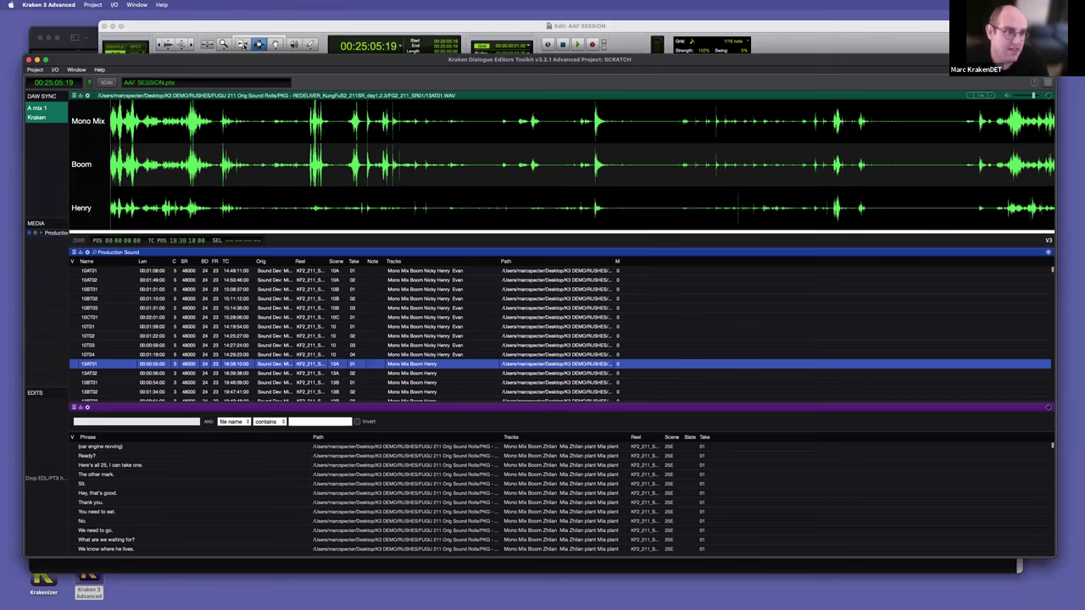
# Step: Move the Kraken window below the Pro Tools edit window and select A mix 1 clips to follow them in the waveform view
pyautogui.moveTo(223, 61); pyautogui.dragTo(230, 275)
pyautogui.click(612, 182)
pyautogui.moveTo(615, 182); pyautogui.dragTo(727, 177)
pyautogui.click(684, 175)
pyautogui.press('t')
pyautogui.press('t')
pyautogui.press('t')
pyautogui.moveTo(568, 172); pyautogui.dragTo(679, 170)
pyautogui.click(681, 171)
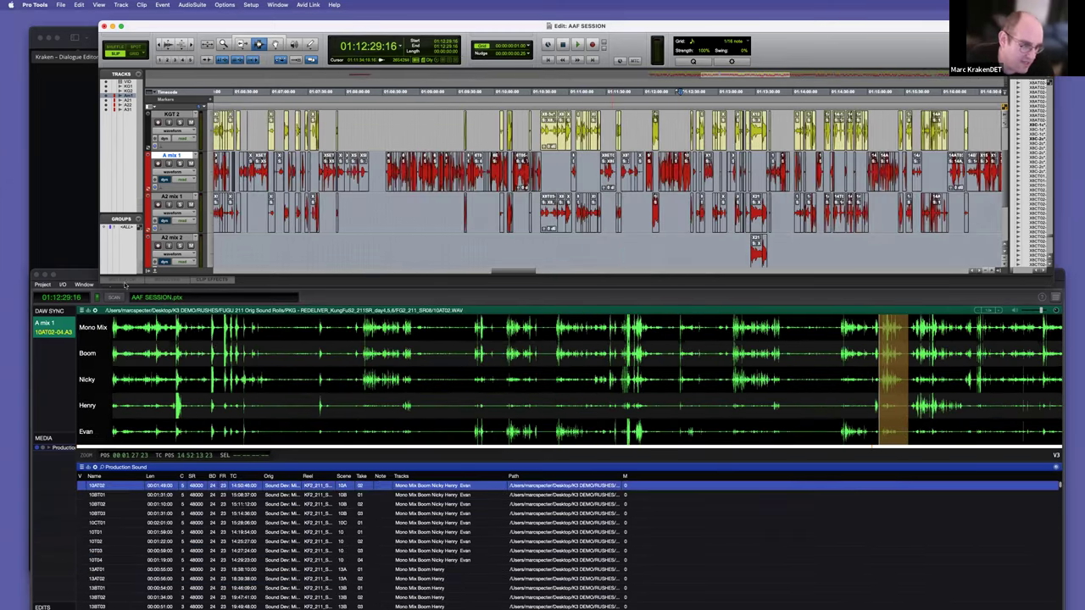
# Step: Show the Metadata Panel with a solid background and move it over the far end of the waveform view
pyautogui.click(83, 281)
pyautogui.click(84, 296)
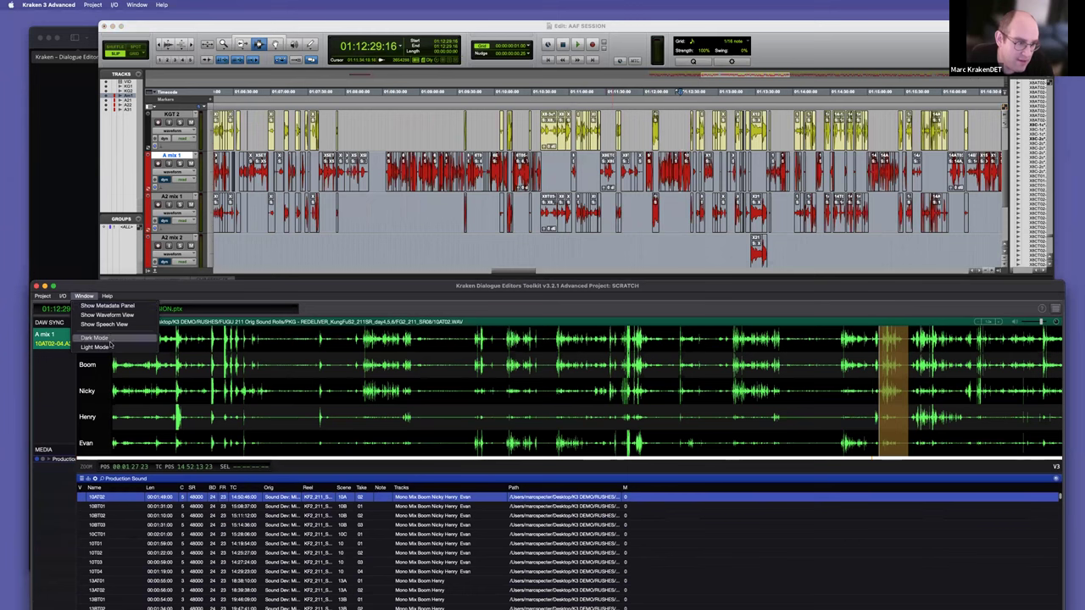
pyautogui.click(102, 306)
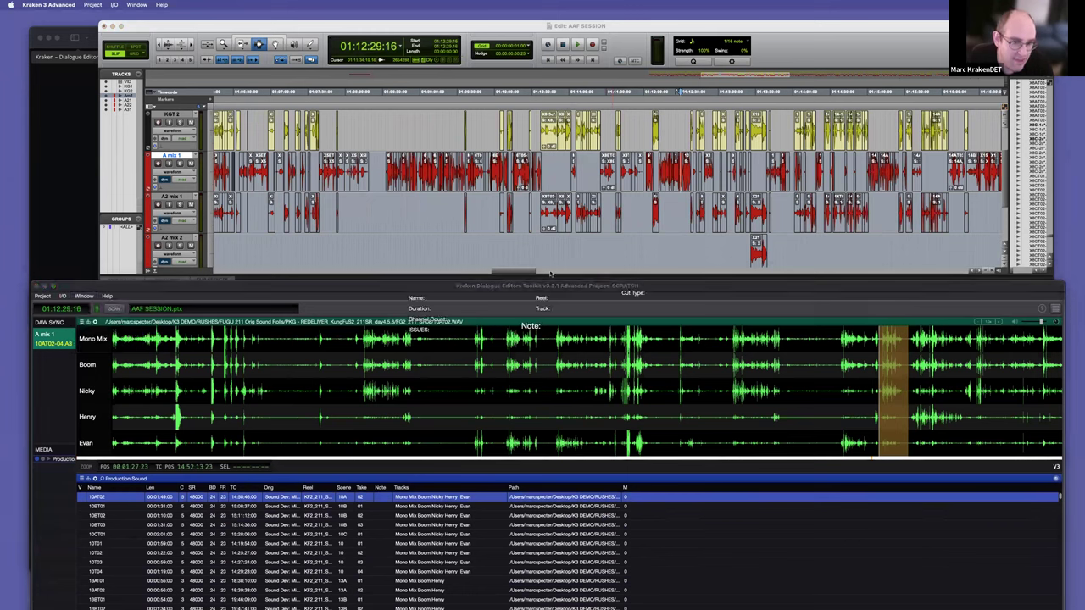
pyautogui.rightClick(526, 312)
pyautogui.click(560, 271)
pyautogui.moveTo(553, 287); pyautogui.dragTo(849, 286)
# Step: Select clips on the A mix and KGT 2 tracks to display their source metadata in the panel
pyautogui.click(617, 206)
pyautogui.moveTo(560, 174); pyautogui.dragTo(600, 186)
pyautogui.moveTo(683, 176); pyautogui.dragTo(769, 174)
pyautogui.moveTo(763, 138)
pyautogui.mouseDown()
pyautogui.moveTo(685, 141)
pyautogui.moveTo(770, 138)
pyautogui.mouseUp()
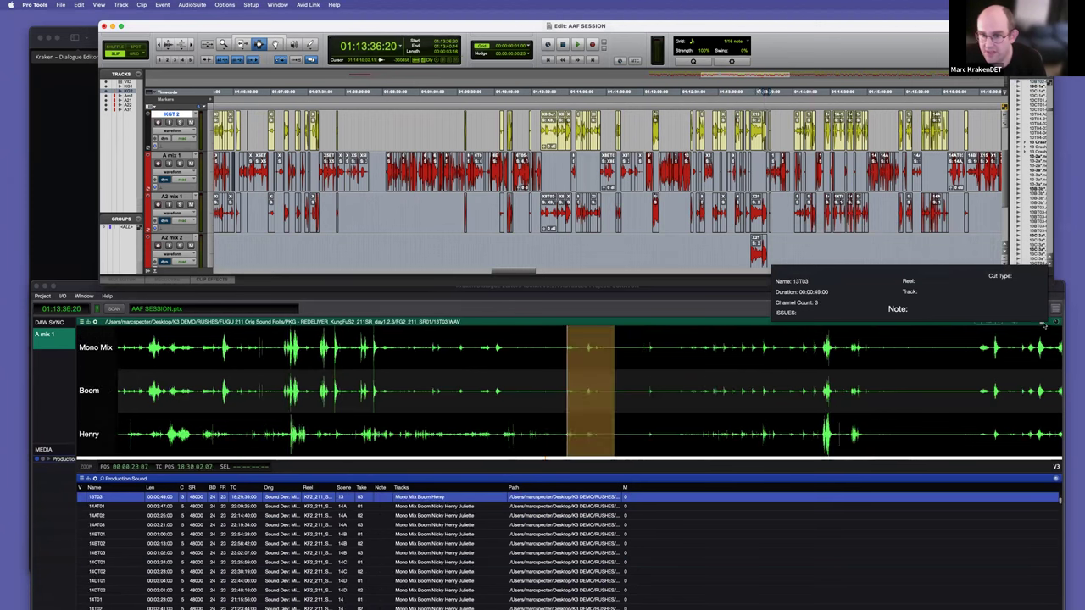
# Step: Enlarge the Metadata Panel downward and review the Audio Files Metadata fields it offers
pyautogui.moveTo(1046, 318); pyautogui.dragTo(1051, 400)
pyautogui.rightClick(959, 346)
pyautogui.moveTo(905, 337)
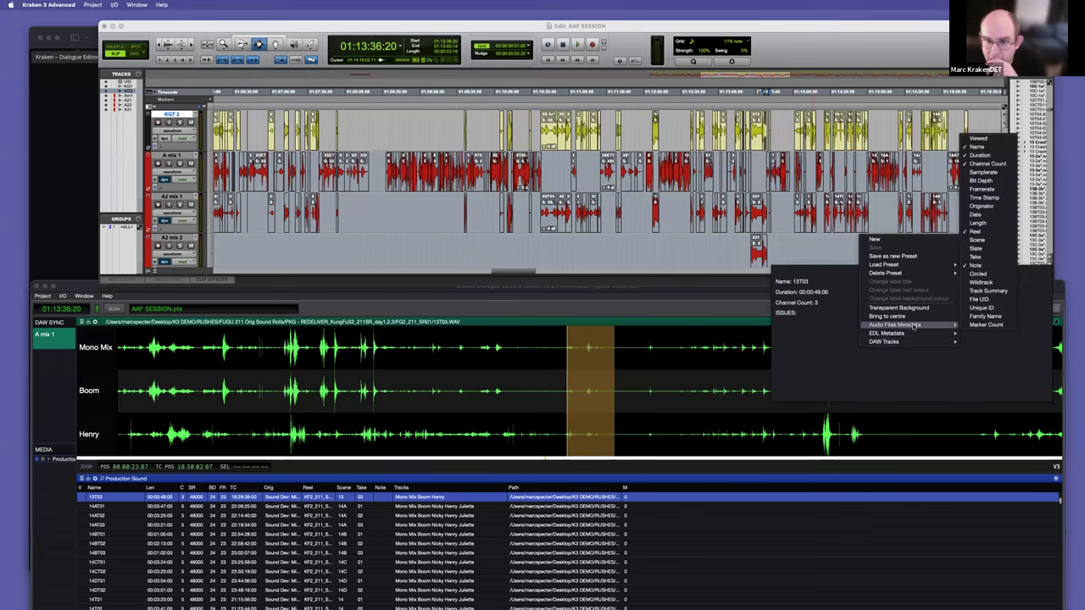
pyautogui.click(831, 373)
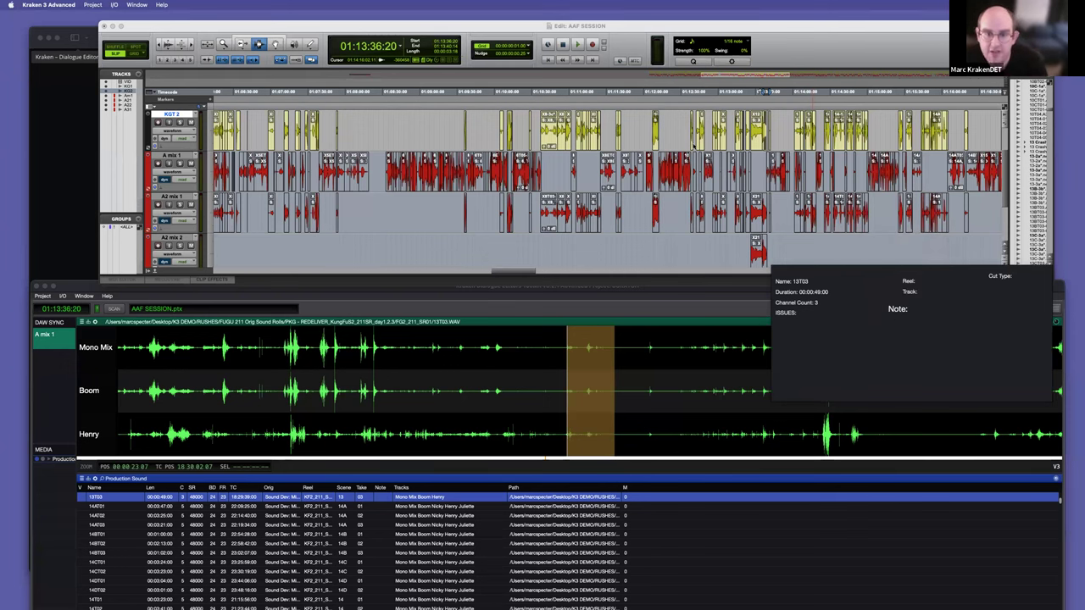
# Step: Select further along A mix 1 up to 01:15:54:07 and examine the matching take's metadata in the panel
pyautogui.click(693, 177)
pyautogui.hscroll(3, 670, 177)
pyautogui.moveTo(623, 182); pyautogui.dragTo(772, 192)
pyautogui.click(772, 191)
pyautogui.press('t')
pyautogui.press('t')
pyautogui.press('t')
pyautogui.press('t')
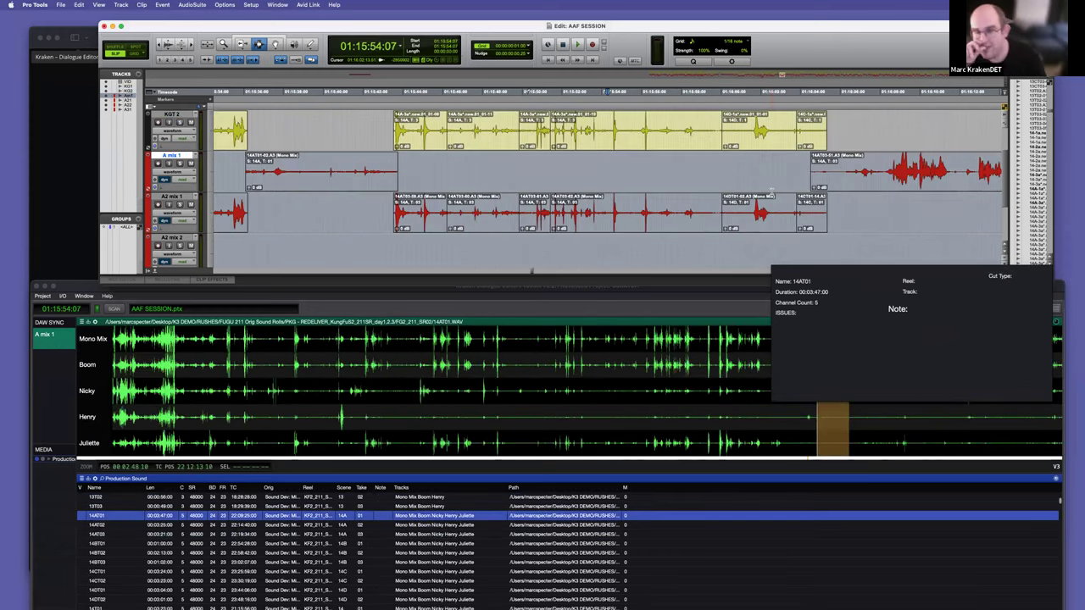
pyautogui.press('r')
pyautogui.press('r')
pyautogui.press('r')
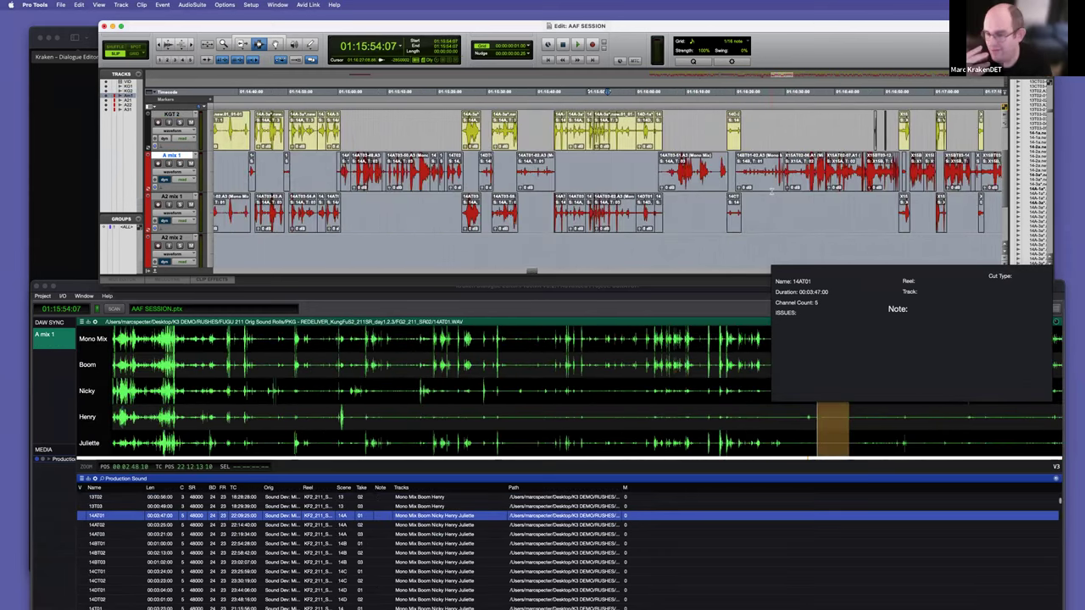
pyautogui.click(762, 192)
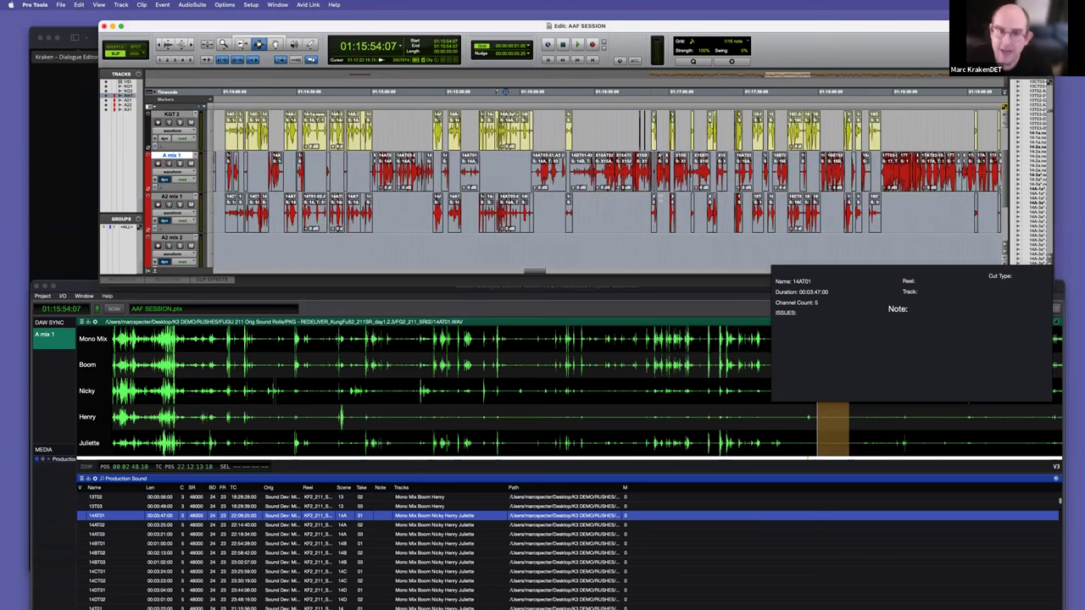
# Step: Select clips on A2 mix 1 and A mix 1 around 01:17:18 to read their recordist notes in the panel
pyautogui.click(710, 214)
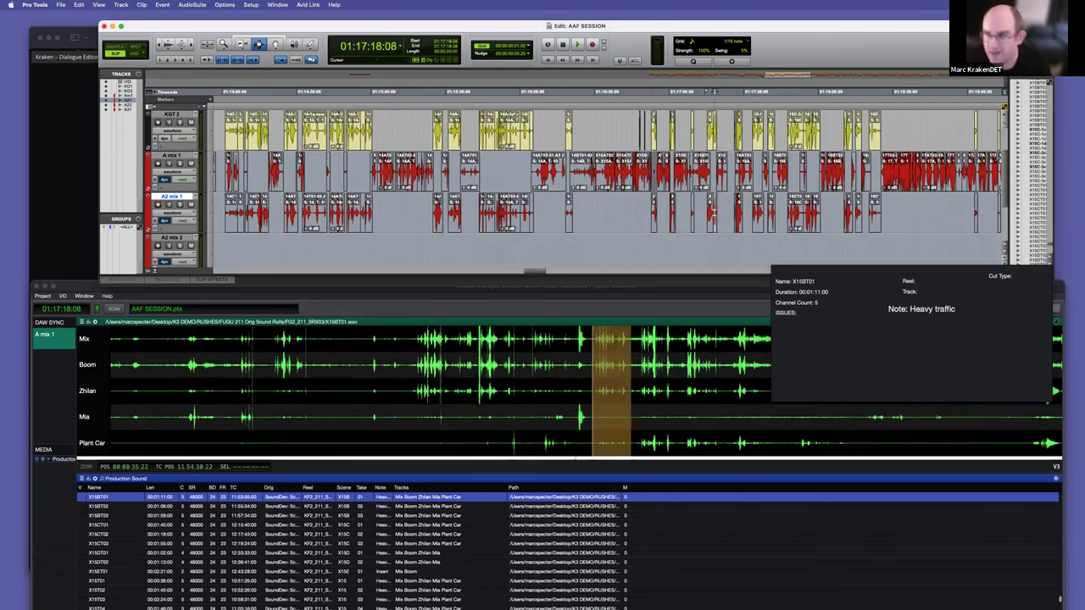
pyautogui.moveTo(642, 213); pyautogui.dragTo(621, 215)
pyautogui.click(446, 212)
pyautogui.moveTo(407, 213); pyautogui.dragTo(528, 213)
pyautogui.moveTo(655, 212); pyautogui.dragTo(612, 213)
pyautogui.click(425, 197)
pyautogui.moveTo(426, 196); pyautogui.dragTo(515, 185)
pyautogui.moveTo(603, 185); pyautogui.dragTo(647, 185)
pyautogui.moveTo(719, 185); pyautogui.dragTo(724, 185)
pyautogui.moveTo(562, 187); pyautogui.dragTo(557, 186)
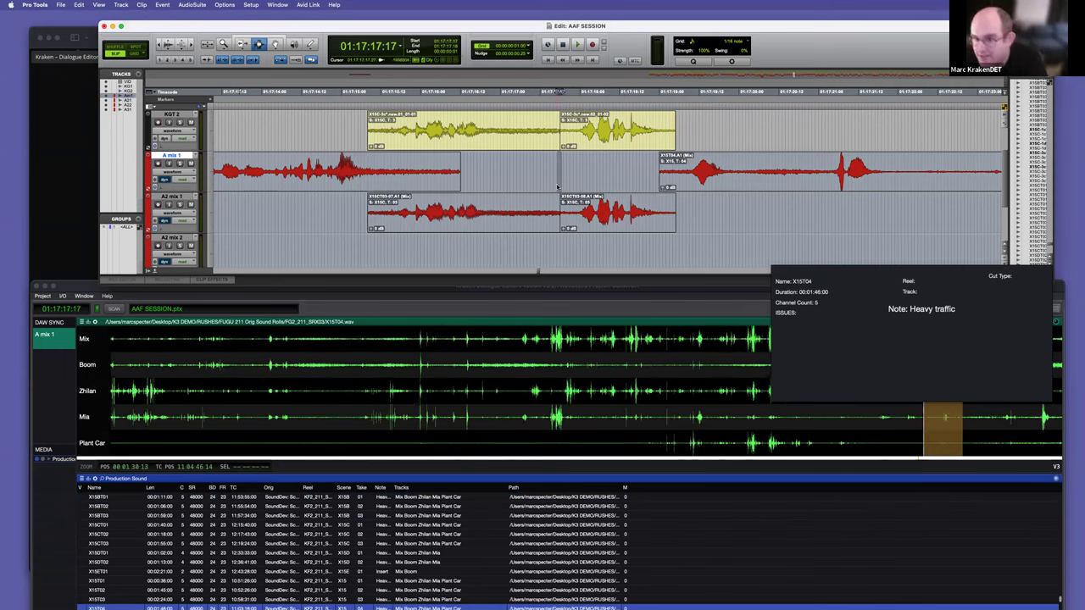
# Step: Place the edit cursor in the gap on A mix 1 at 01:17:17:22 and examine the surrounding clips
pyautogui.click(576, 178)
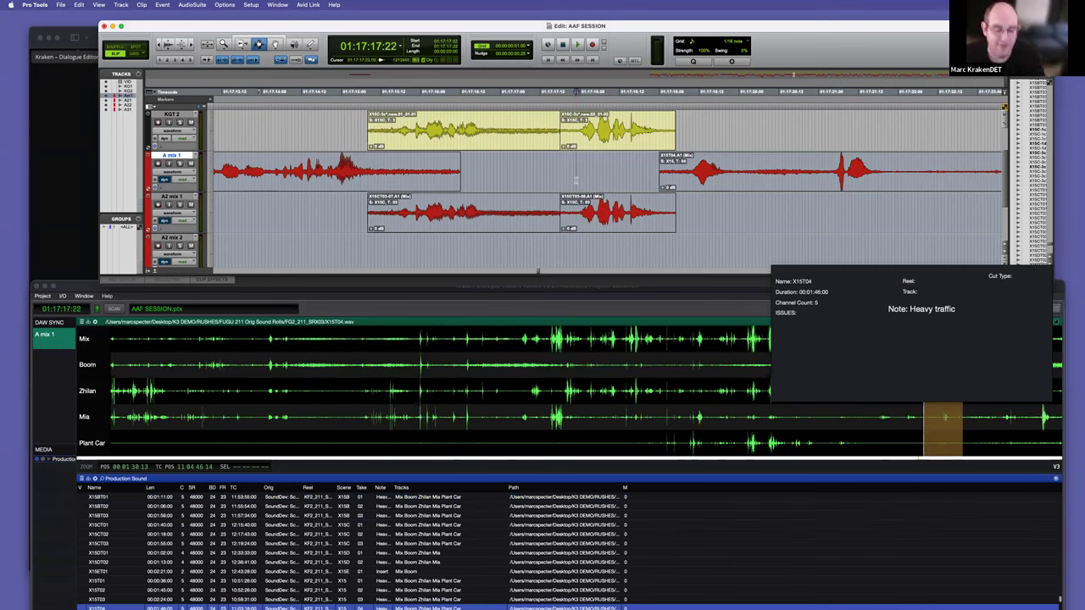
pyautogui.press('r')
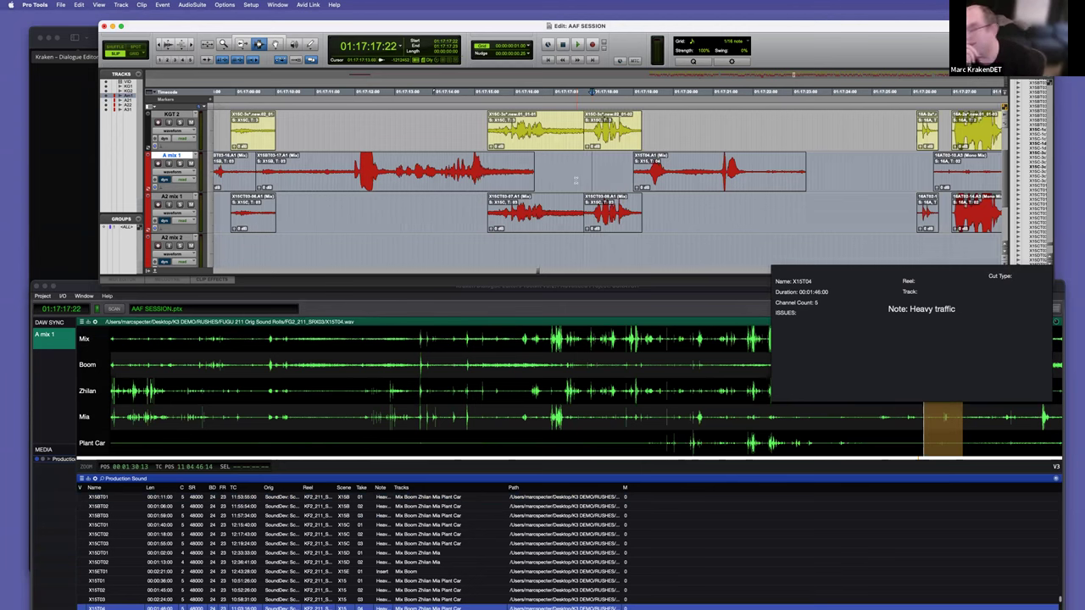
pyautogui.press('r')
pyautogui.press('r')
pyautogui.press('r')
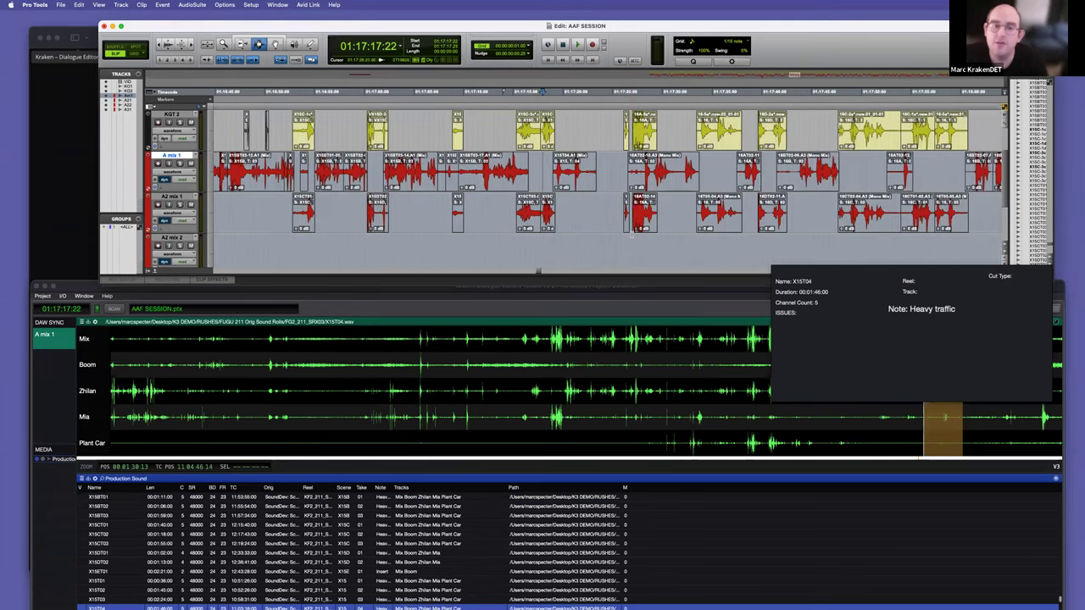
# Step: Select a spot on A2 mix 1 at 01:17:30:23 and one on KGT 2 at 01:18:37:08, reading each take's note
pyautogui.click(674, 217)
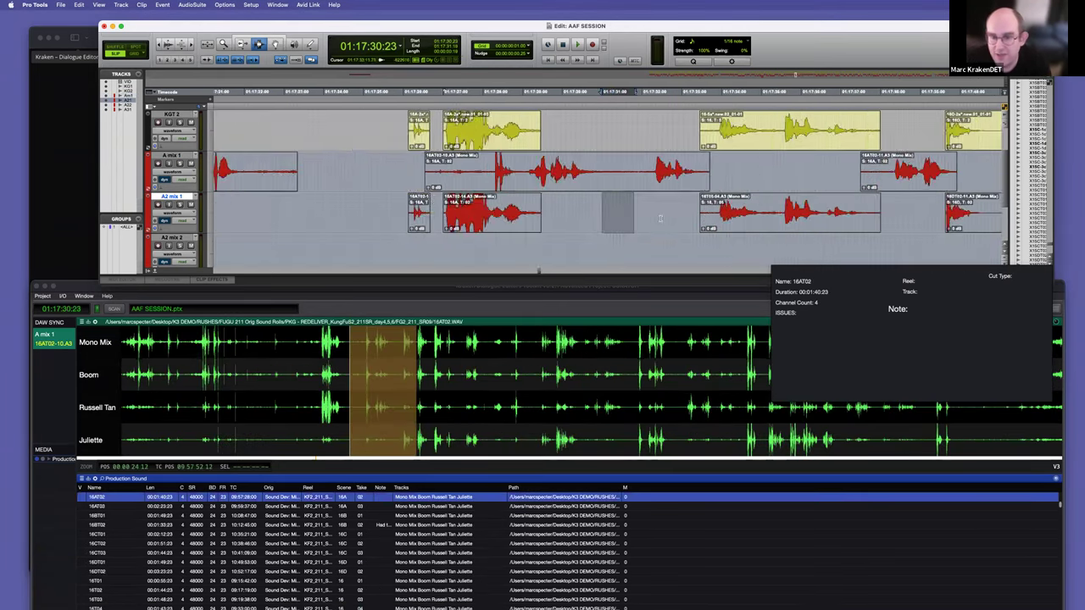
pyautogui.hscroll(2, 660, 217)
pyautogui.scroll(2, 661, 218)
pyautogui.hscroll(4, 789, 225)
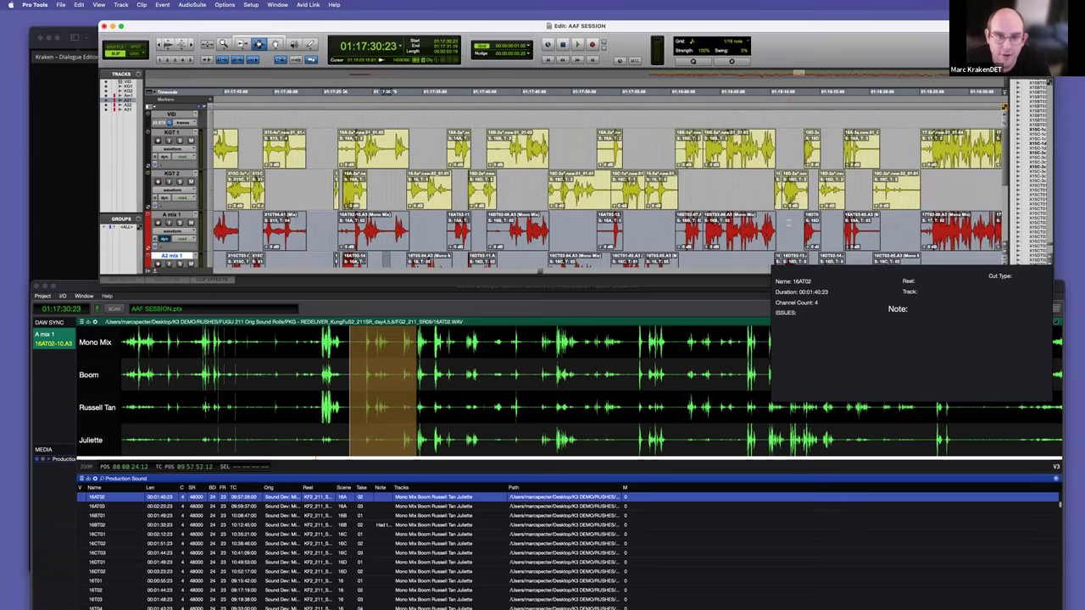
pyautogui.hscroll(6, 661, 218)
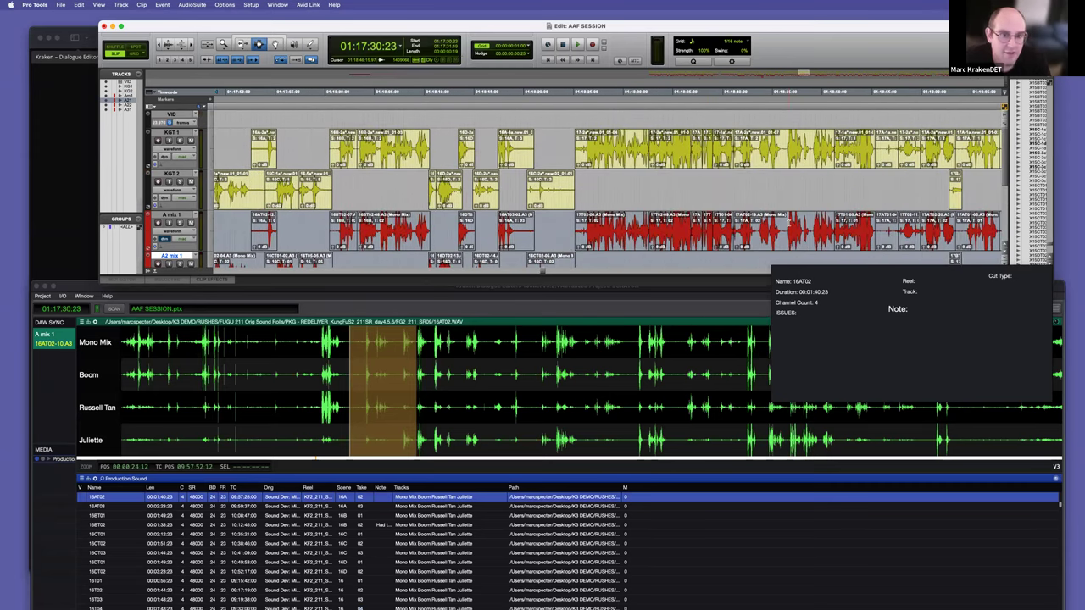
pyautogui.hscroll(6, 776, 208)
pyautogui.scroll(-1, 678, 186)
pyautogui.click(580, 167)
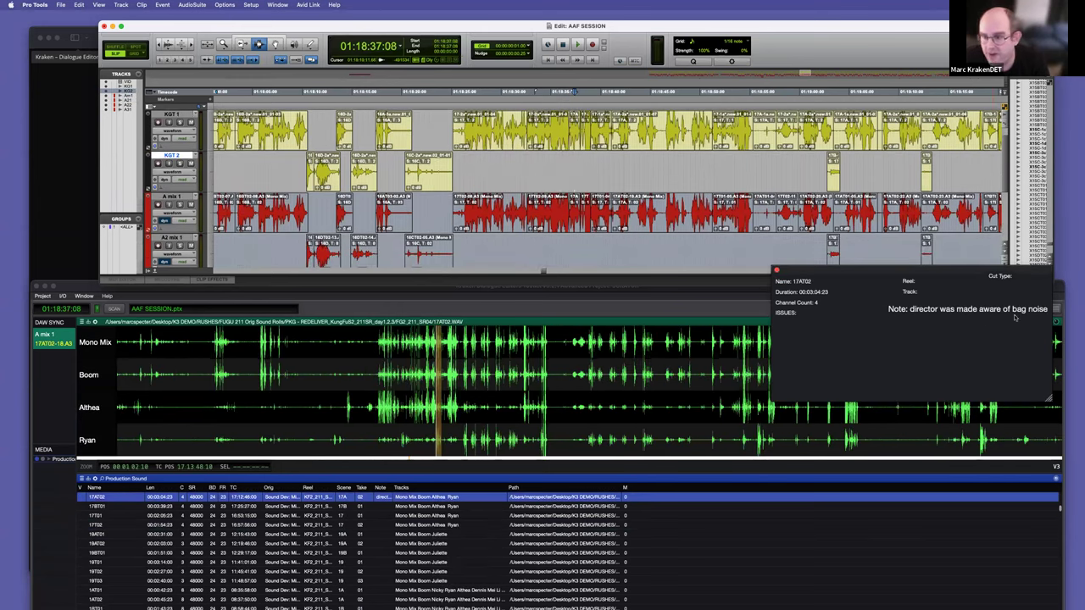
# Step: Select a short range in the KGT 2 gap at 01:18:43:16 and examine the matching take in the Metadata Panel
pyautogui.press('t')
pyautogui.press('t')
pyautogui.press('t')
pyautogui.press('r')
pyautogui.press('r')
pyautogui.press('r')
pyautogui.press('r')
pyautogui.moveTo(654, 169)
pyautogui.mouseDown()
pyautogui.moveTo(830, 172)
pyautogui.moveTo(639, 178)
pyautogui.mouseUp()
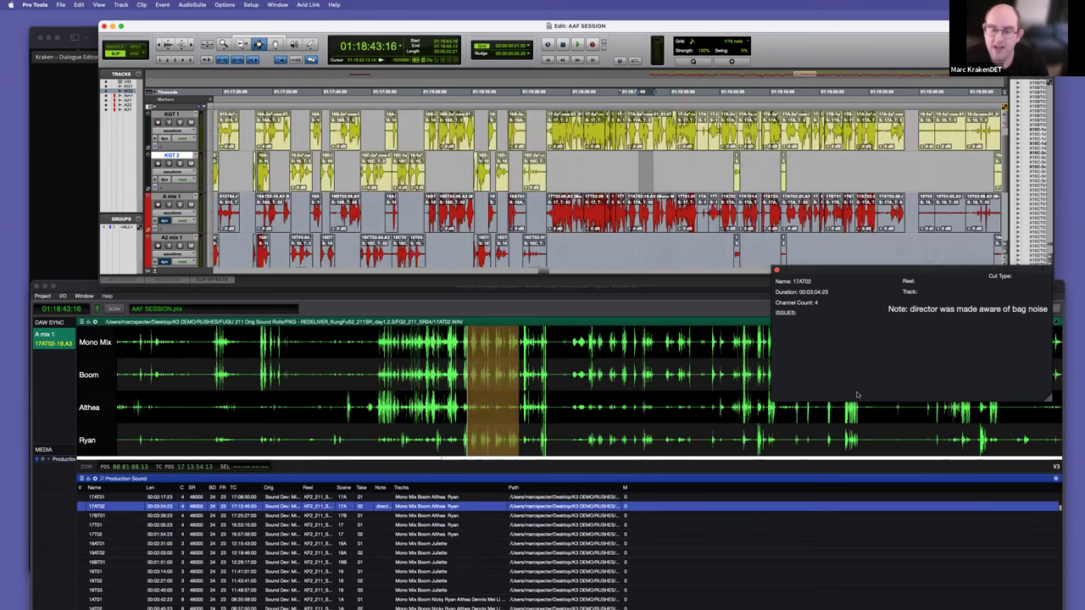
# Step: Examine the Metadata Panel's options, including DAW Tracks, and place the edit cursor on KGT 2 at 01:18:16:13
pyautogui.rightClick(837, 362)
pyautogui.moveTo(804, 357)
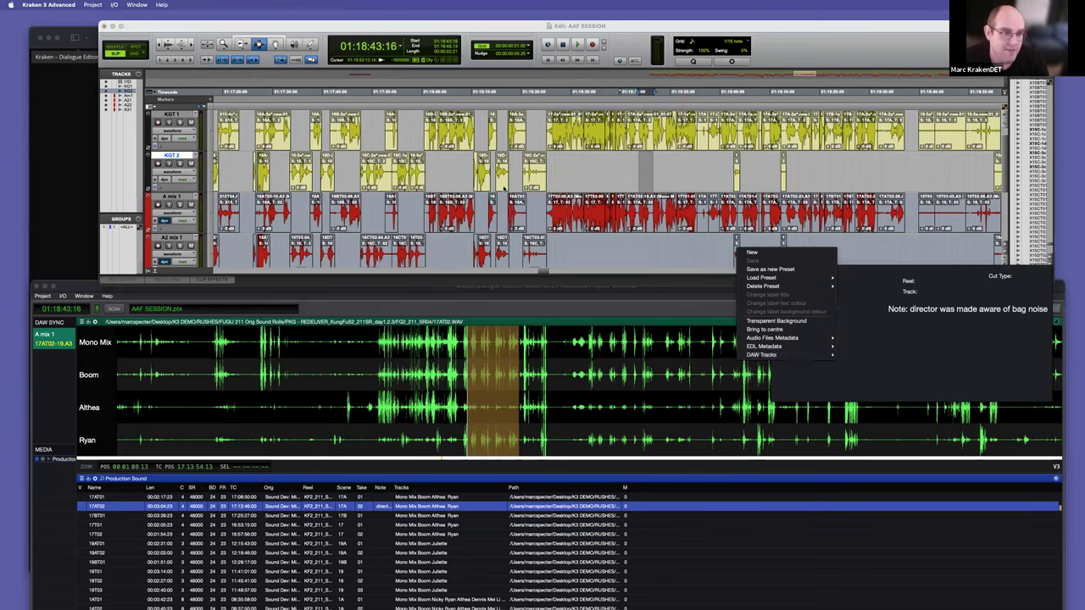
pyautogui.click(504, 176)
pyautogui.scroll(1, 504, 176)
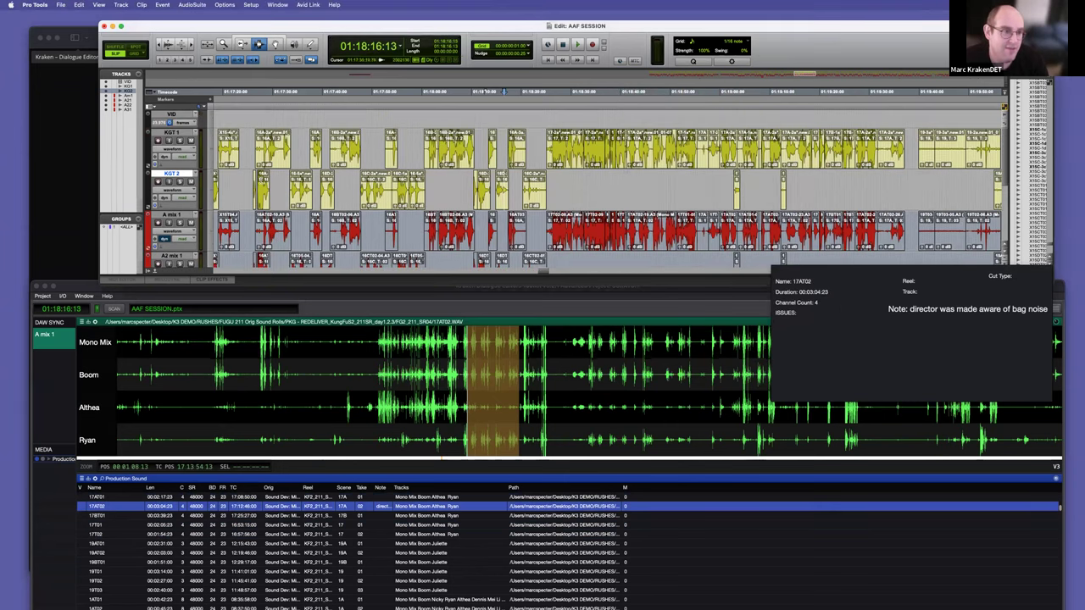
pyautogui.click(175, 113)
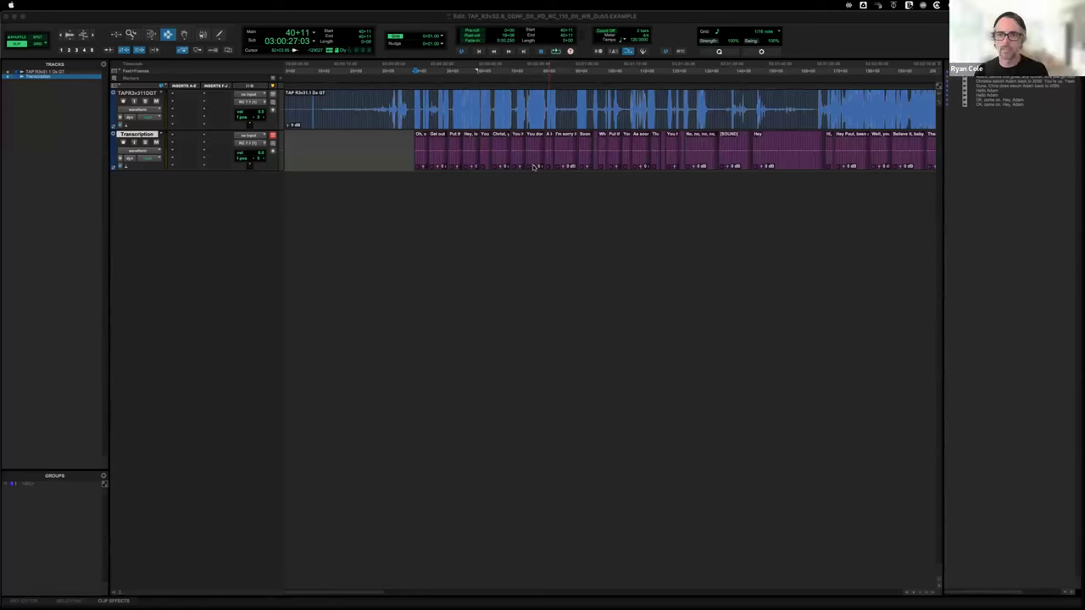
# Step: Launch Kraken 3 Advanced, move its window lower on the screen and switch back to the Pro Tools session
pyautogui.press('super+Tab')
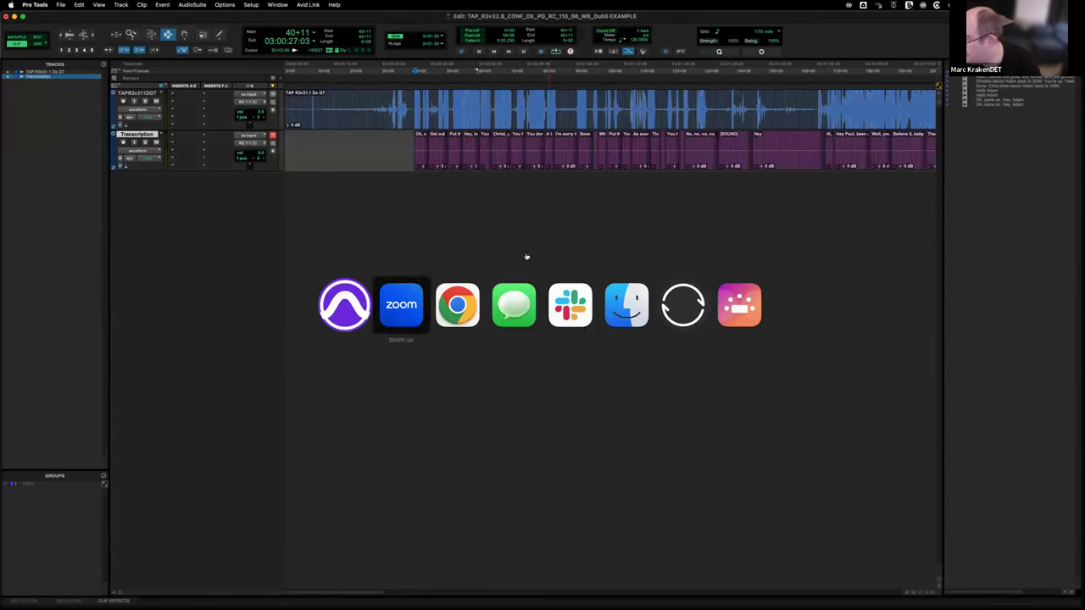
pyautogui.click(619, 296)
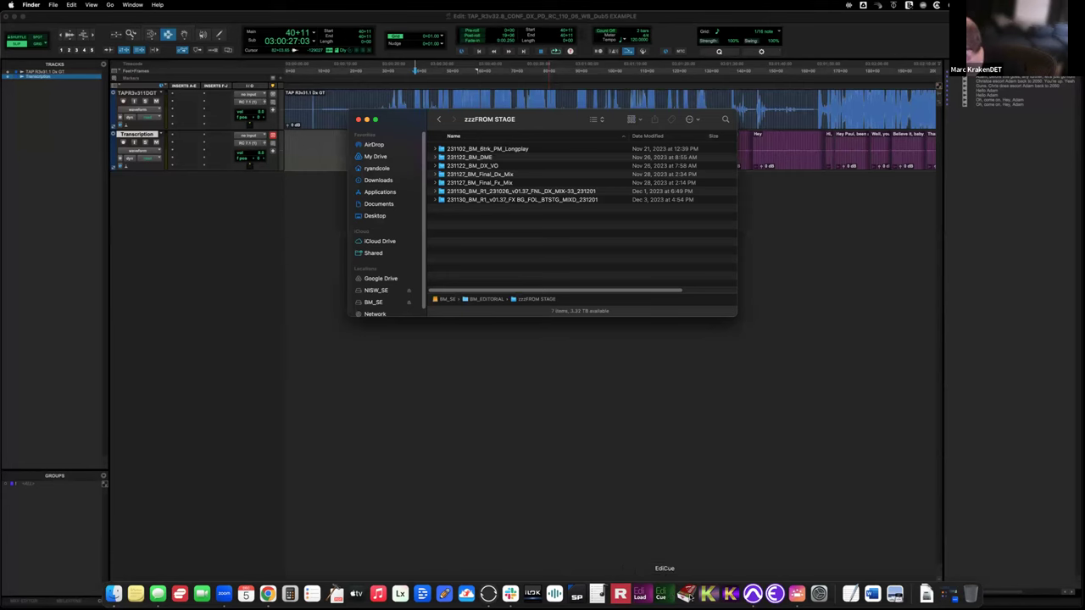
pyautogui.click(730, 593)
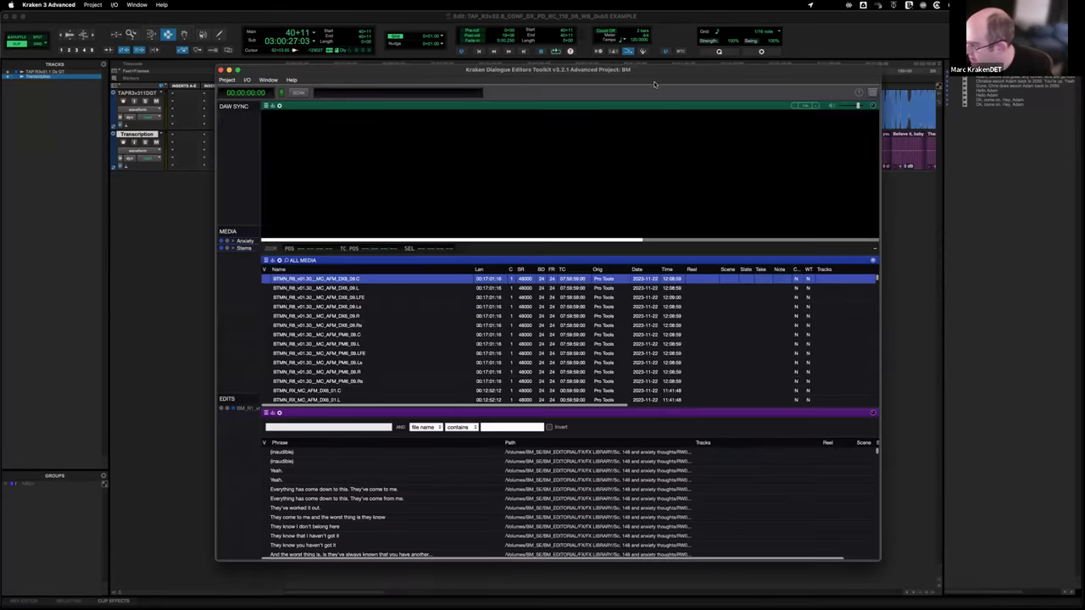
pyautogui.moveTo(667, 80); pyautogui.dragTo(650, 221)
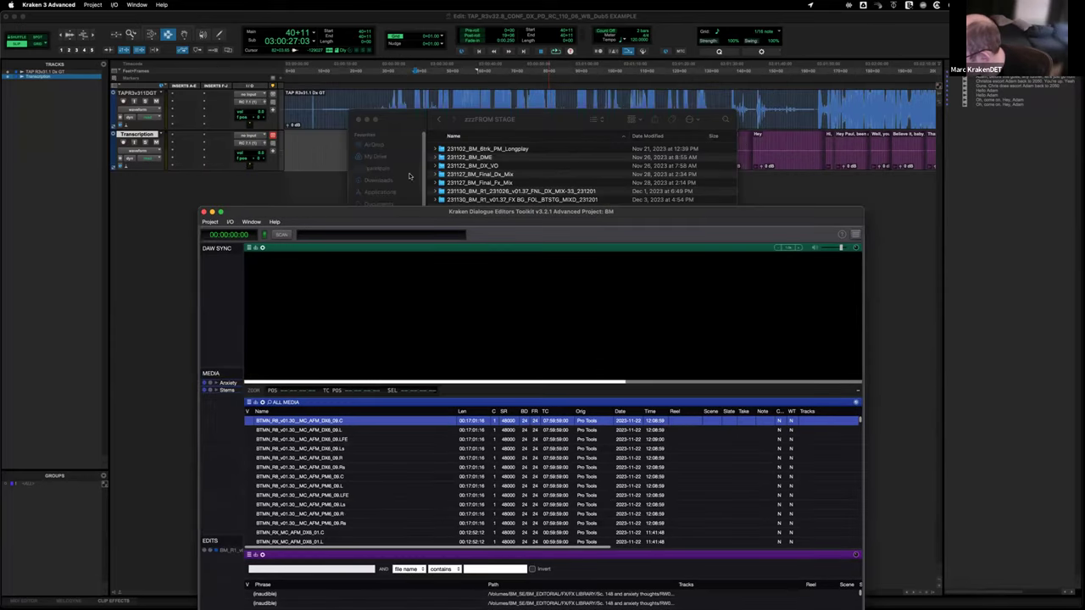
pyautogui.click(335, 159)
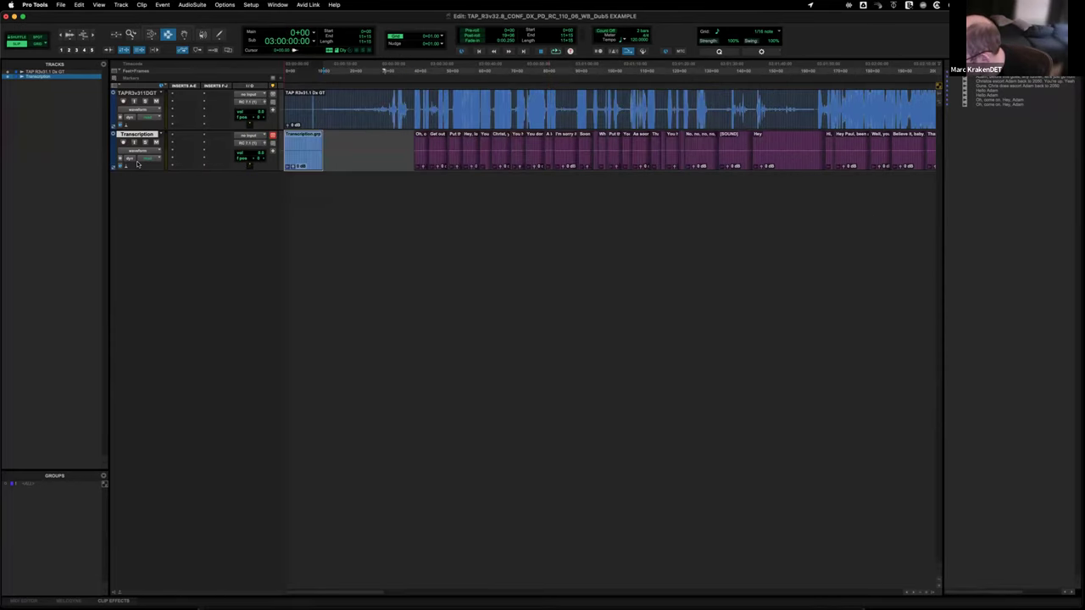
pyautogui.hotkey('shift', 'k')
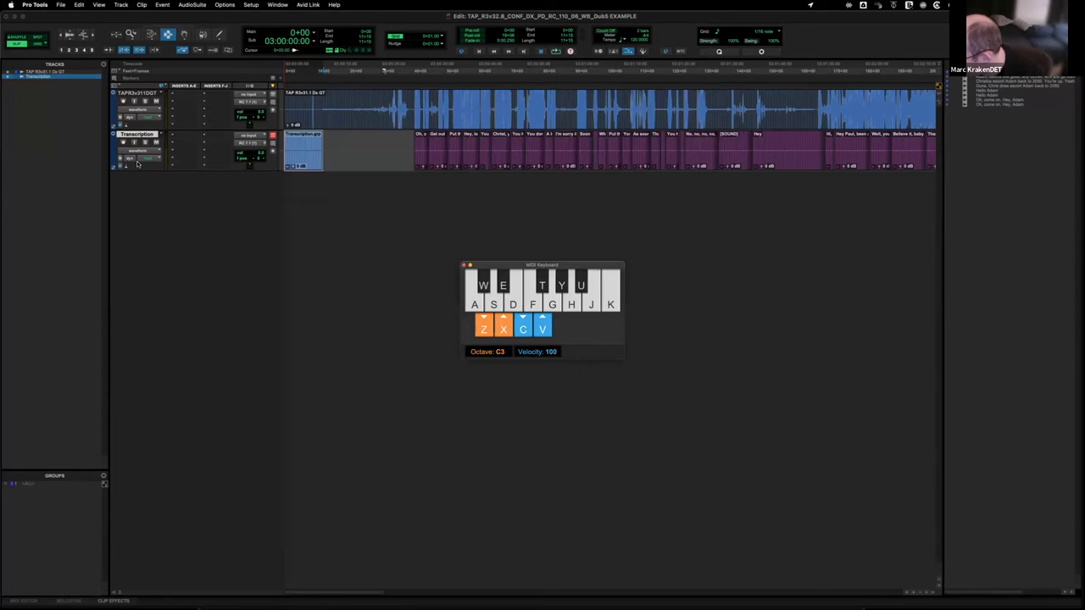
pyautogui.press('Escape')
pyautogui.click(464, 264)
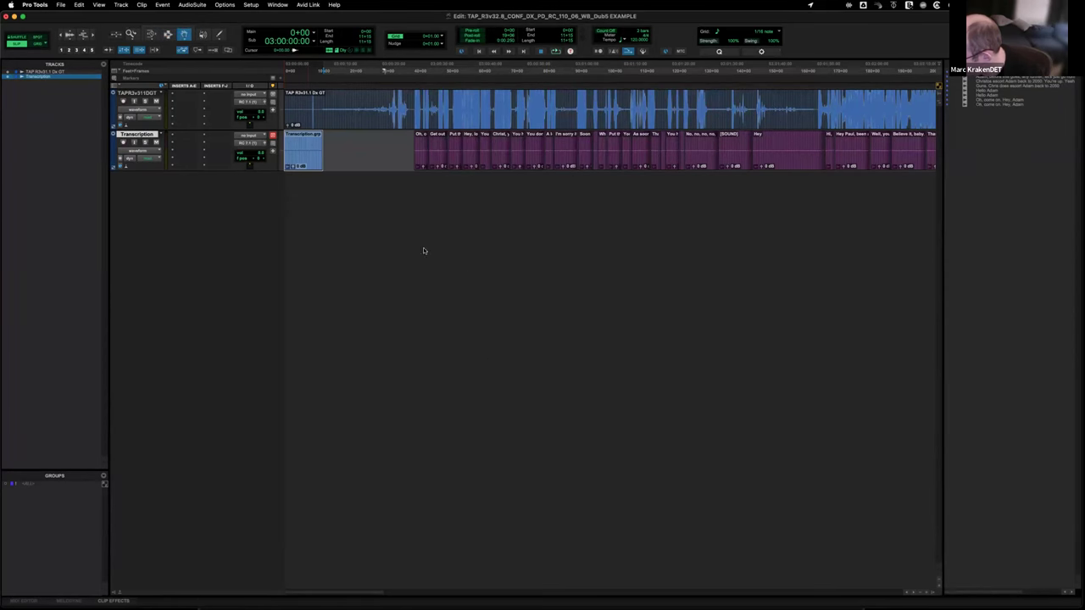
# Step: Rename the clip group at the start of the Transcription track as Kraken
pyautogui.rightClick(304, 142)
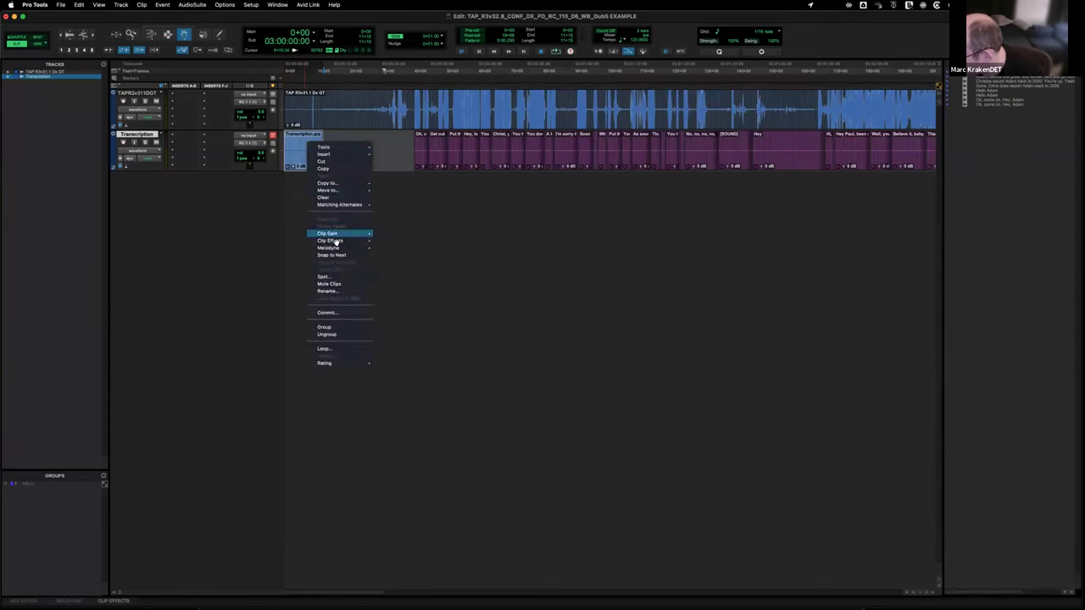
pyautogui.click(333, 290)
pyautogui.write('Kraken')
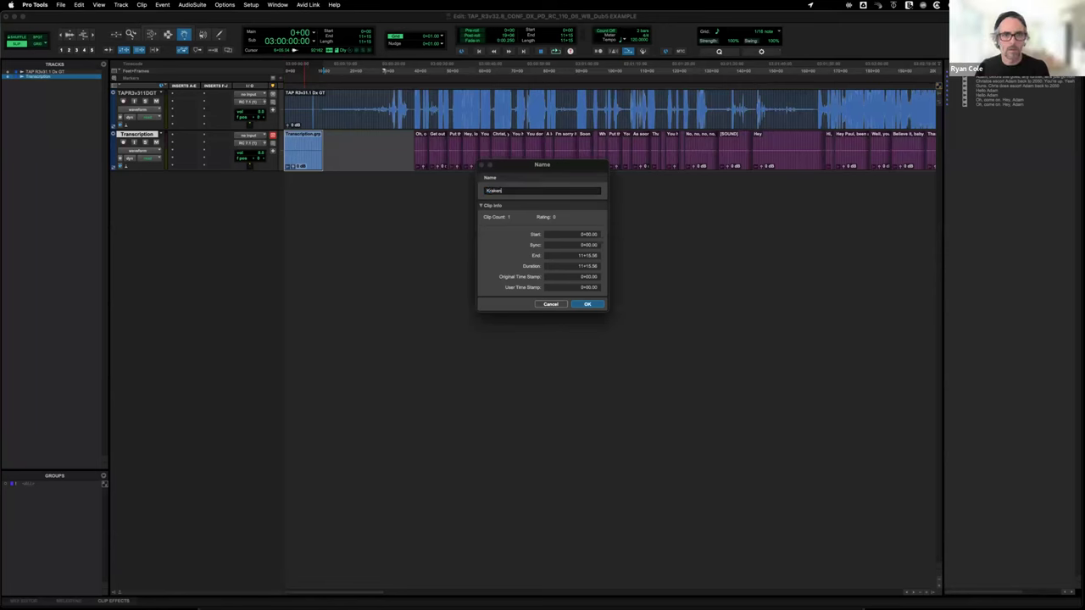
pyautogui.press('Return')
# Step: Set the MTC Generator Port in the Peripherals setup to the predefined Kraken MIDI In
pyautogui.click(251, 4)
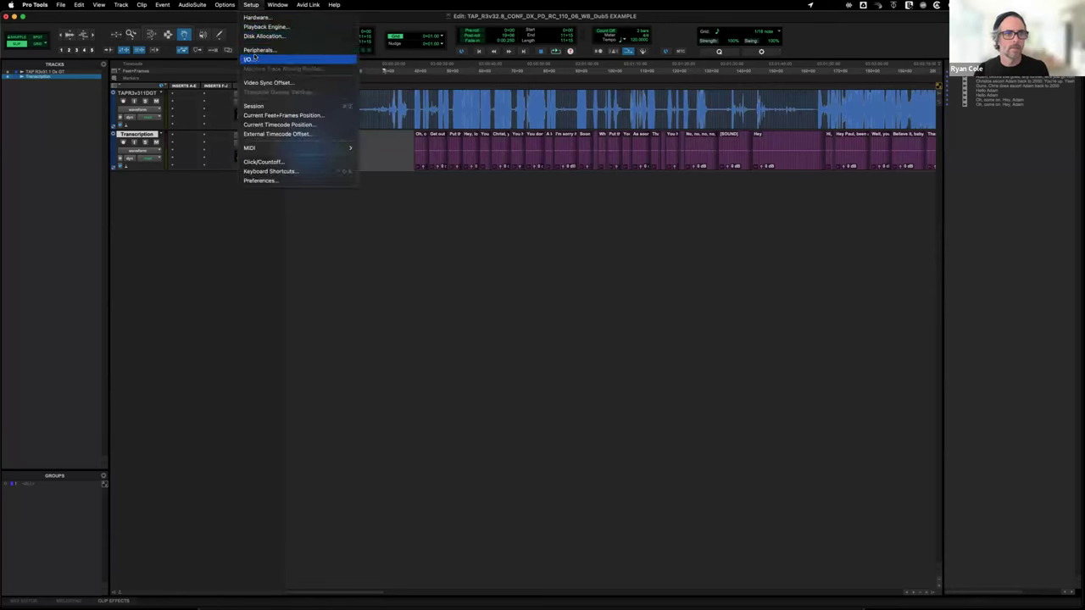
pyautogui.click(259, 49)
pyautogui.click(546, 195)
pyautogui.moveTo(566, 213)
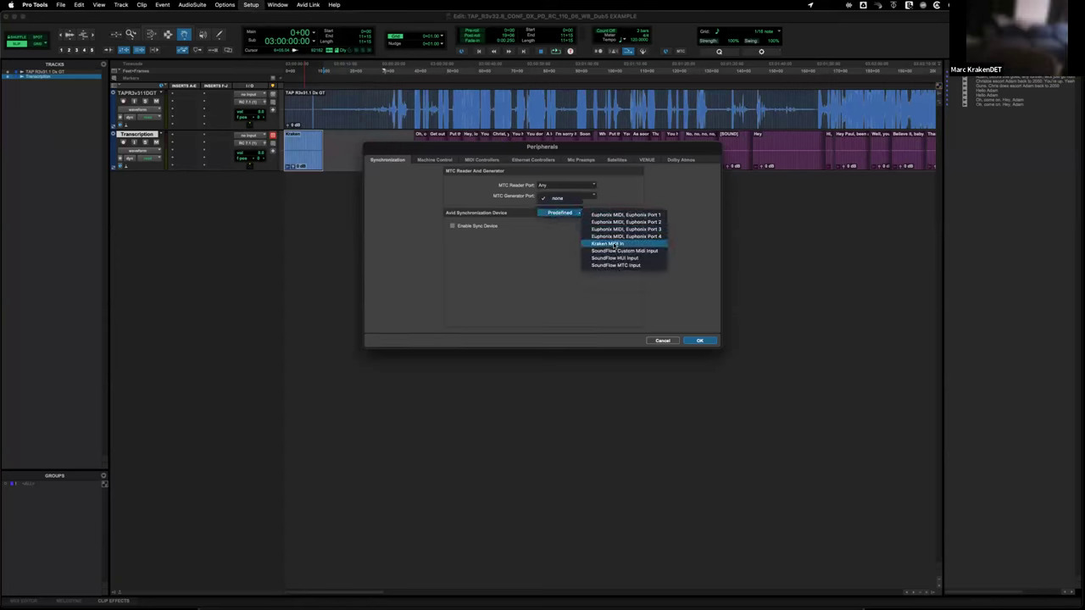
pyautogui.click(606, 244)
# Step: Enable the MIDI Machine Control Master on Kraken MIDI In and apply the Peripherals settings
pyautogui.click(440, 161)
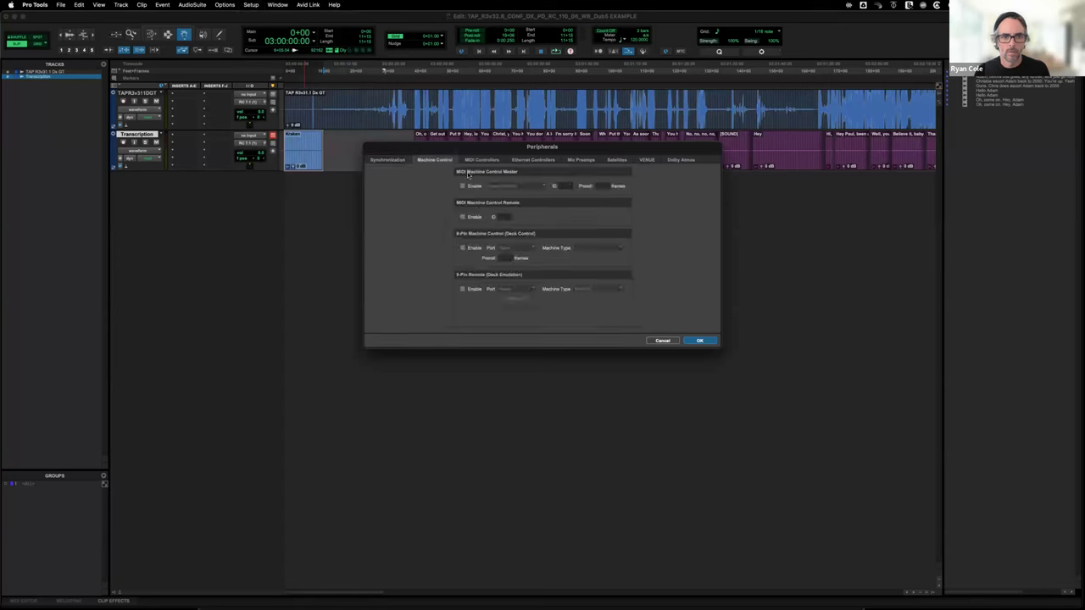
pyautogui.click(475, 187)
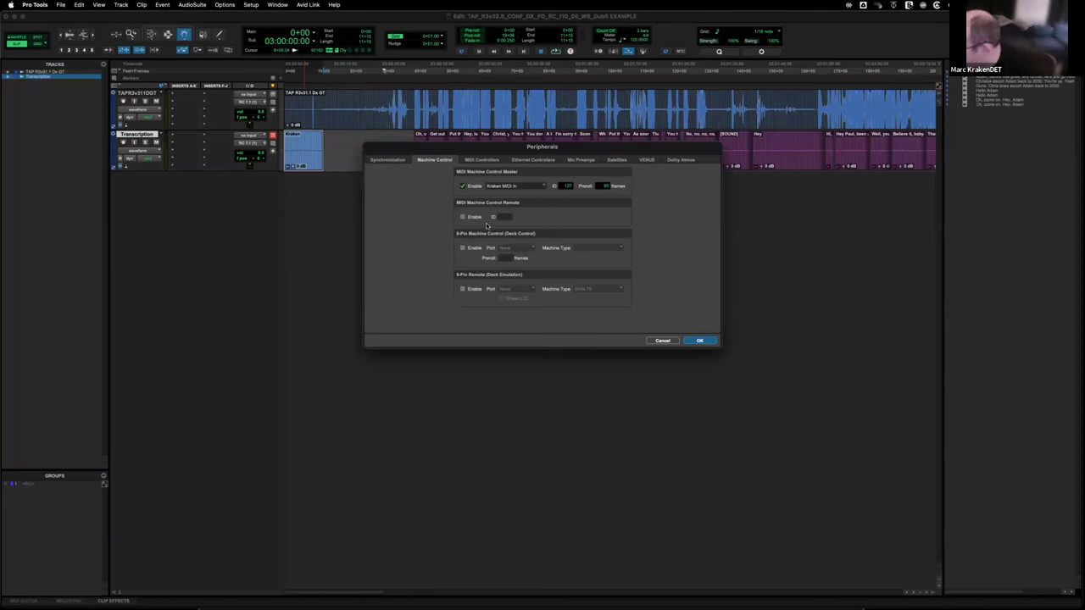
pyautogui.click(699, 340)
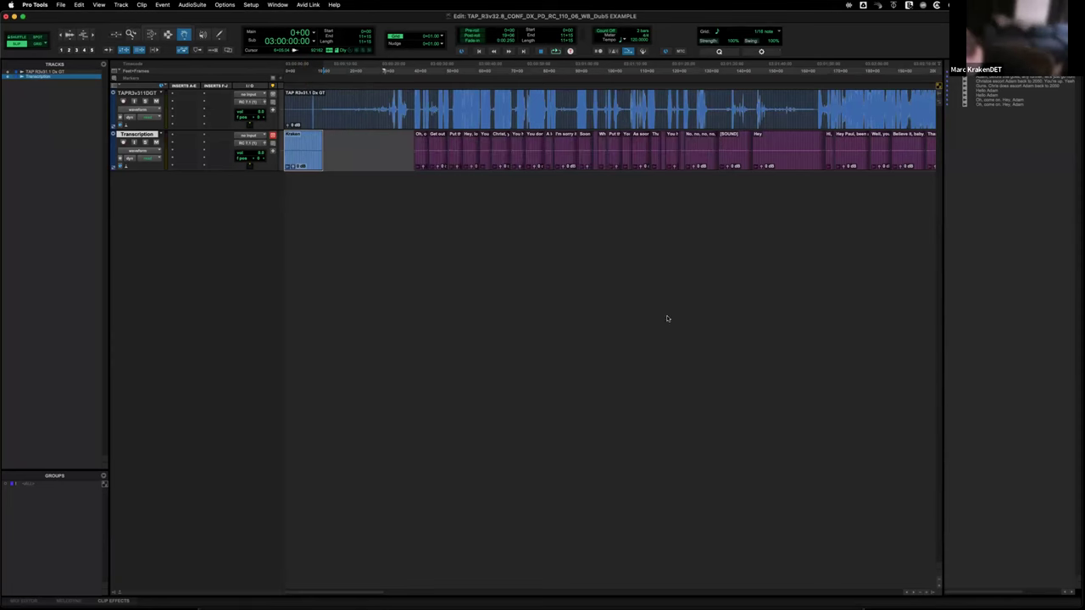
# Step: Turn on MIDI Time Code generation in the transport controls
pyautogui.click(259, 4)
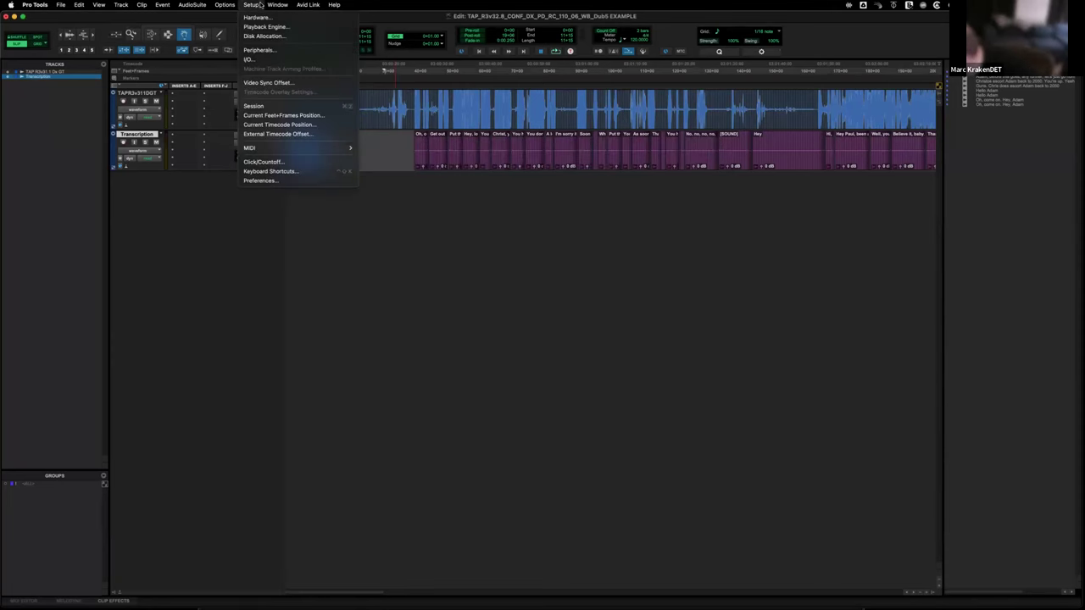
pyautogui.click(258, 4)
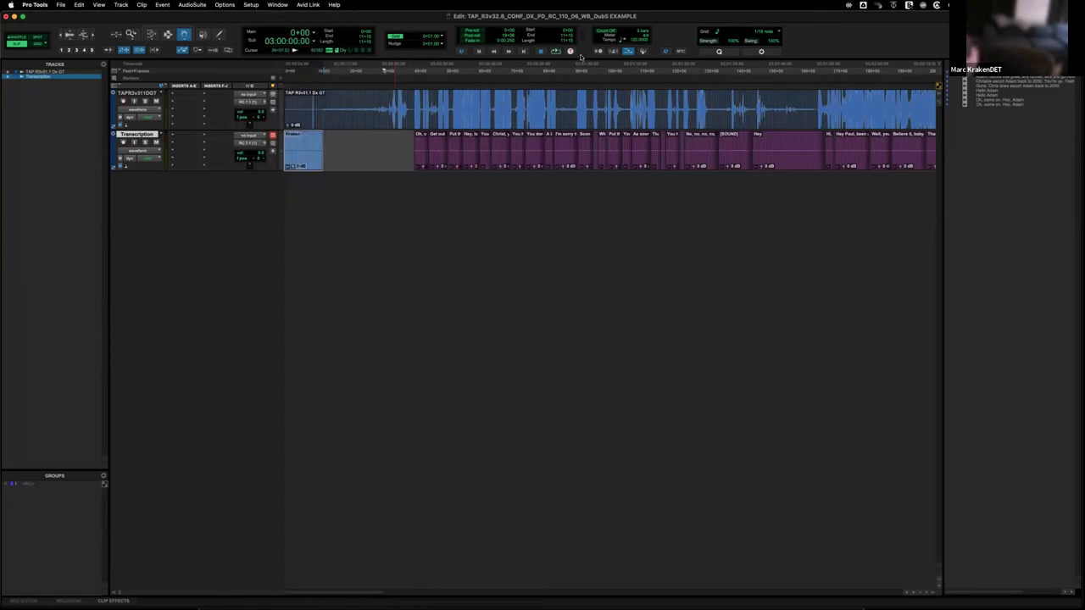
pyautogui.click(680, 51)
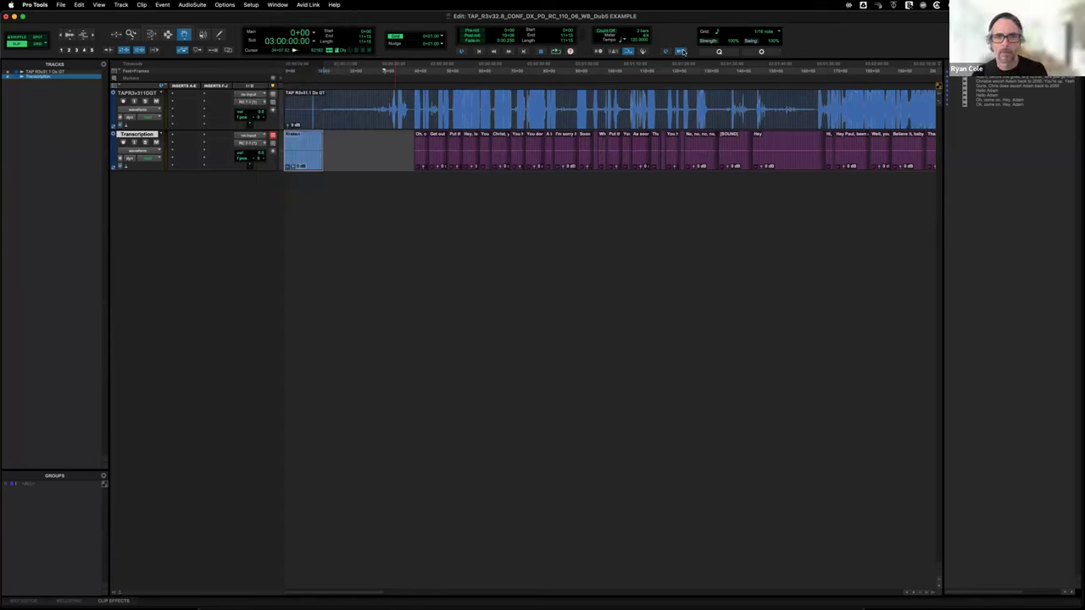
# Step: Place the edit cursor at 34+15 and 46+13 on the Transcription track and check the incoming timecode in Kraken
pyautogui.click(394, 164)
pyautogui.press('super+Tab')
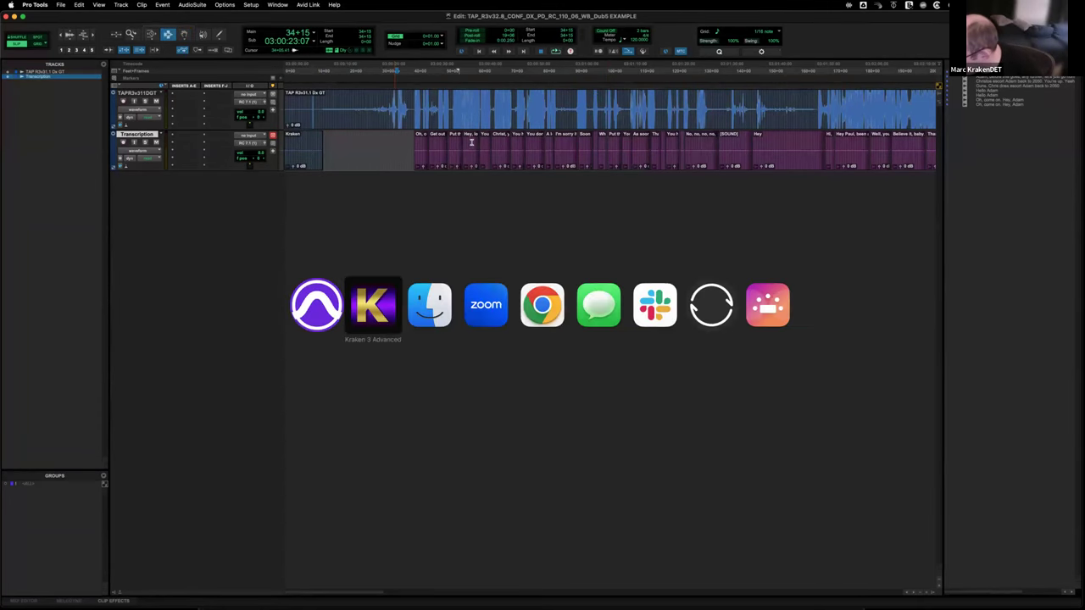
pyautogui.click(434, 140)
pyautogui.press('super+Tab')
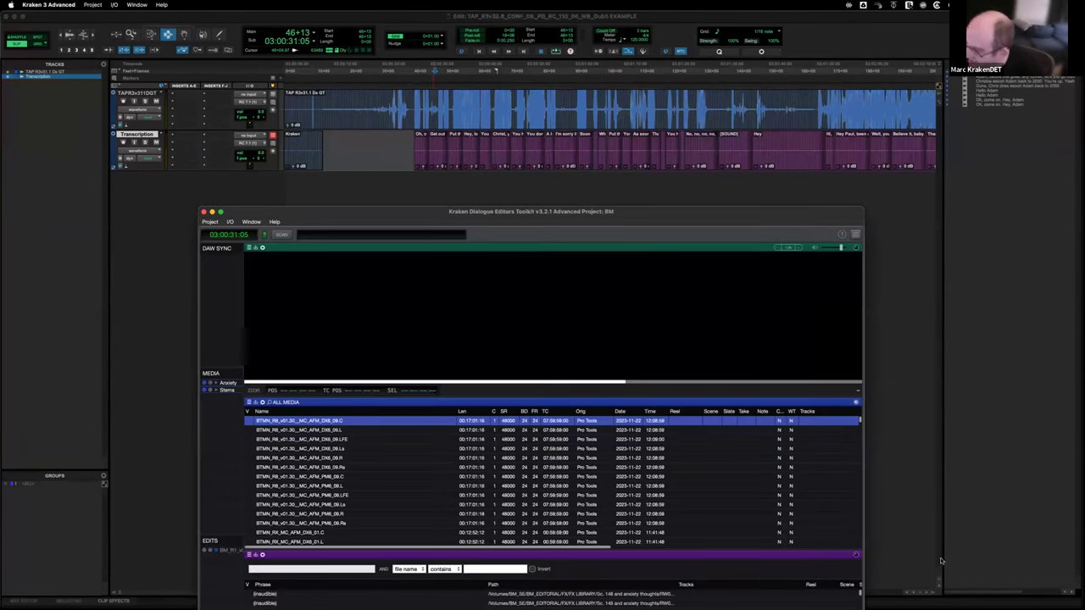
# Step: Shorten the Pro Tools edit window, load BTMN_RX_MC_AFM_DX6_01.C in Kraken and place the Kraken window below the session
pyautogui.moveTo(1080, 604); pyautogui.dragTo(1058, 462)
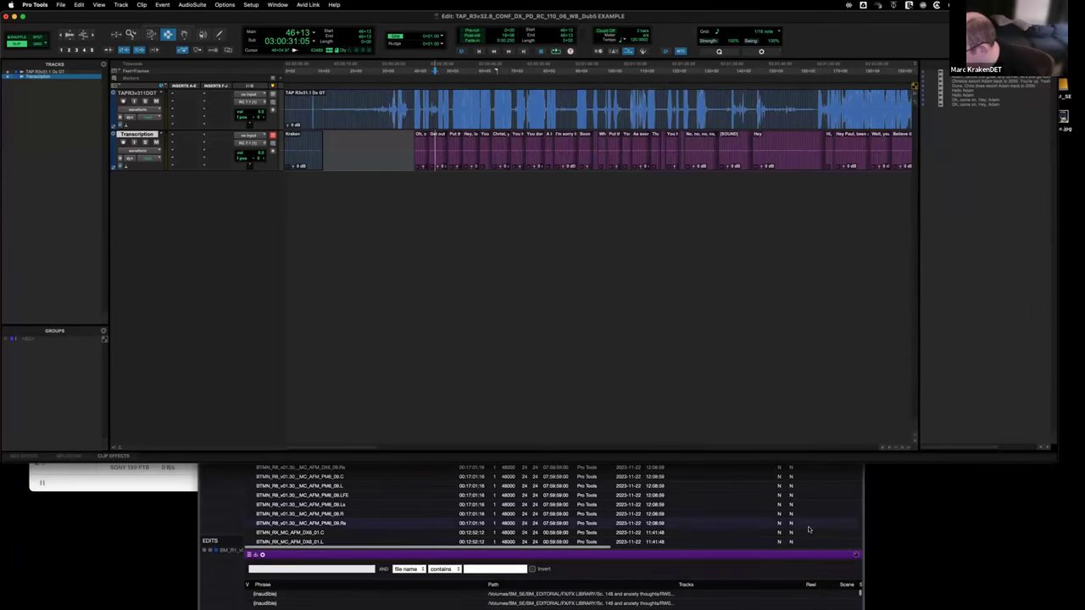
pyautogui.click(808, 532)
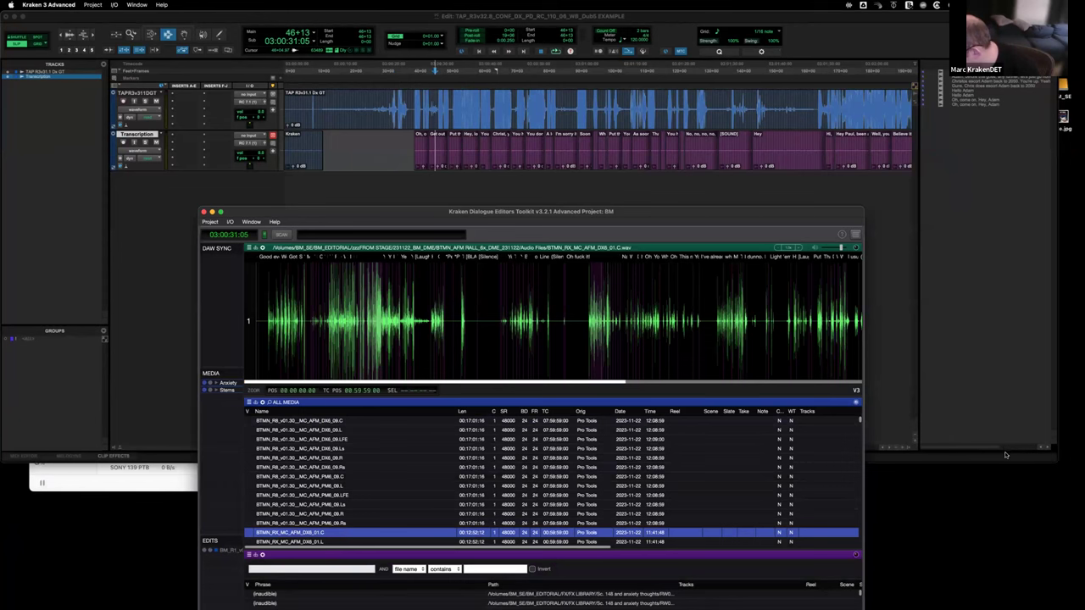
pyautogui.moveTo(1007, 427); pyautogui.dragTo(996, 257)
pyautogui.click(742, 356)
pyautogui.moveTo(674, 217); pyautogui.dragTo(683, 271)
# Step: Hide the Sync Home Pro window and scan the open Pro Tools session in Kraken
pyautogui.click(113, 349)
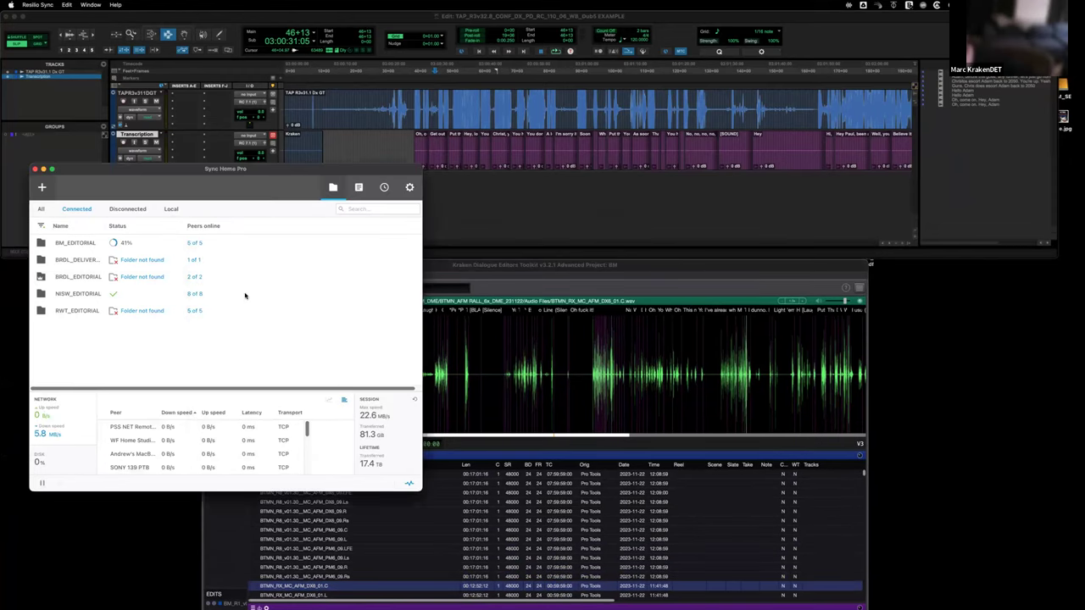
pyautogui.press('super+h')
pyautogui.click(287, 289)
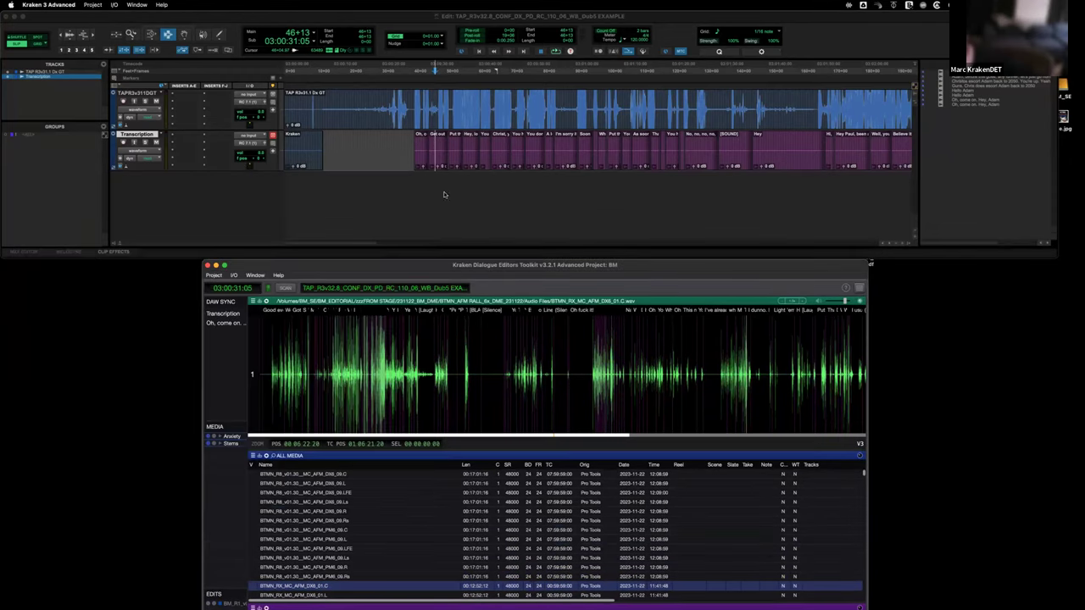
# Step: Place the edit cursor at several spots along the Transcription track to check which clip Kraken's DAW Sync lists
pyautogui.click(459, 155)
pyautogui.click(508, 149)
pyautogui.click(573, 144)
pyautogui.click(482, 153)
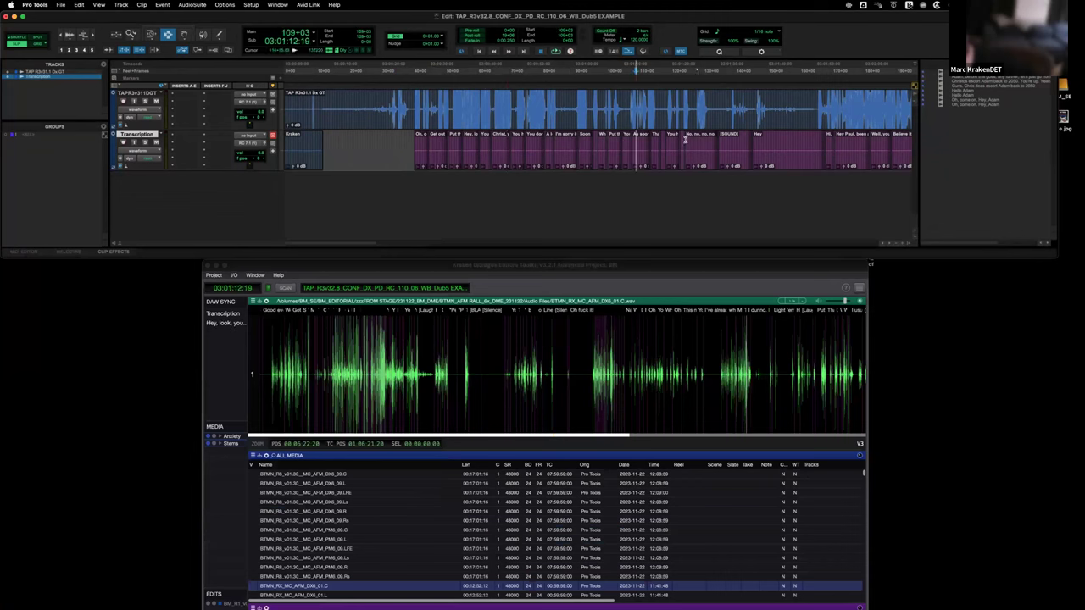
pyautogui.click(411, 157)
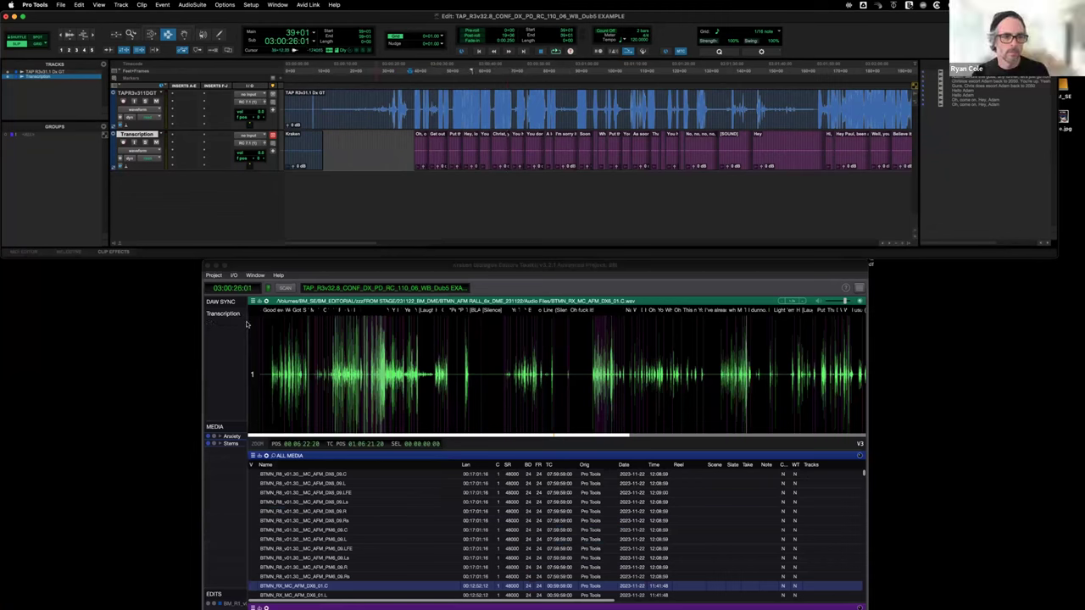
# Step: Widen the DAW Sync list in Kraken and show the Metadata Panel
pyautogui.moveTo(247, 325); pyautogui.dragTo(370, 324)
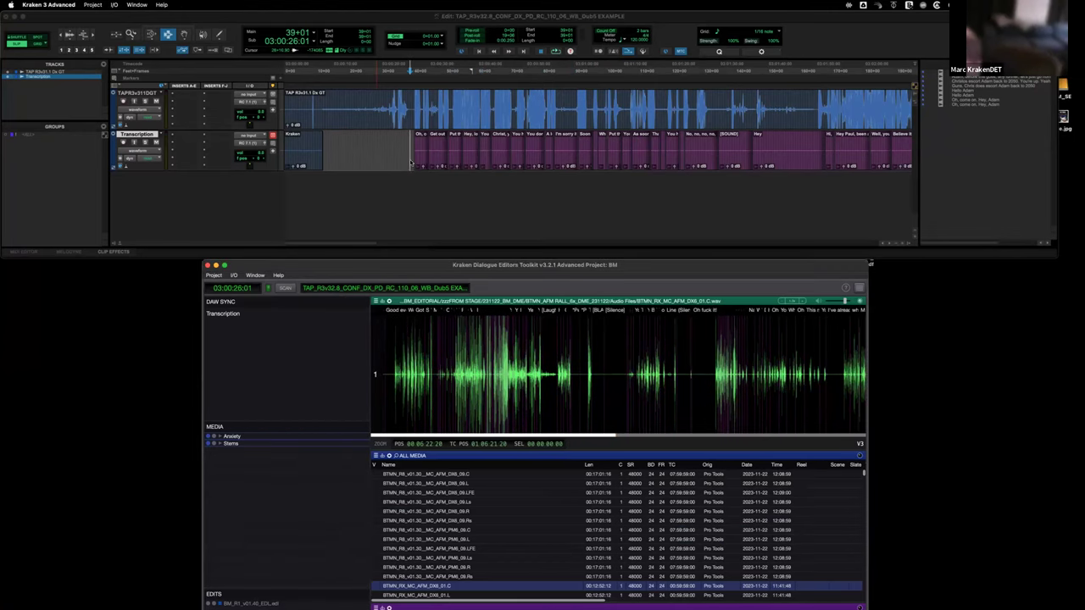
pyautogui.click(253, 275)
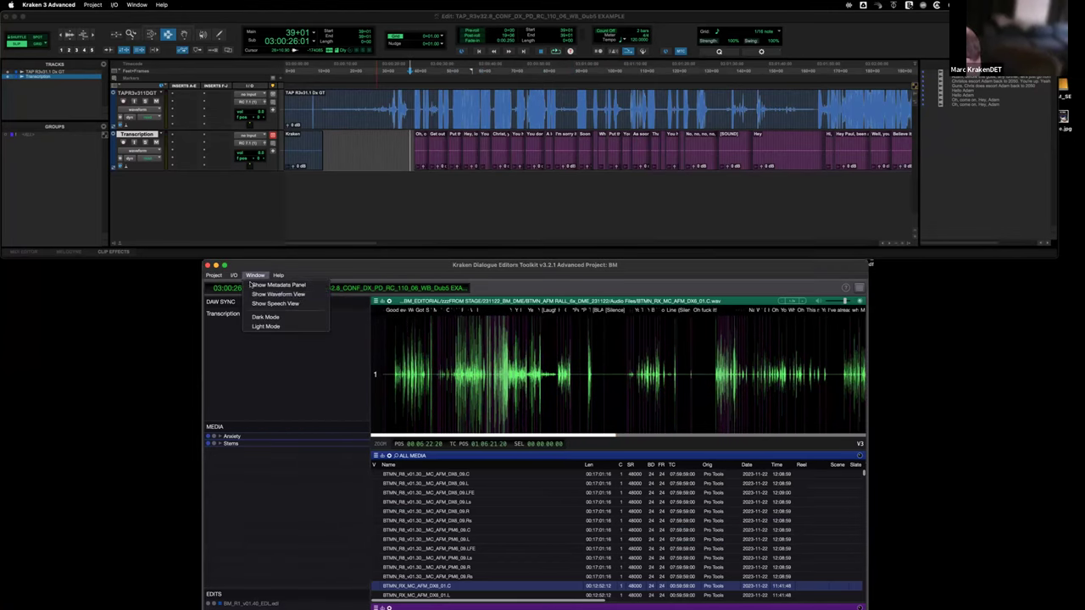
pyautogui.click(264, 290)
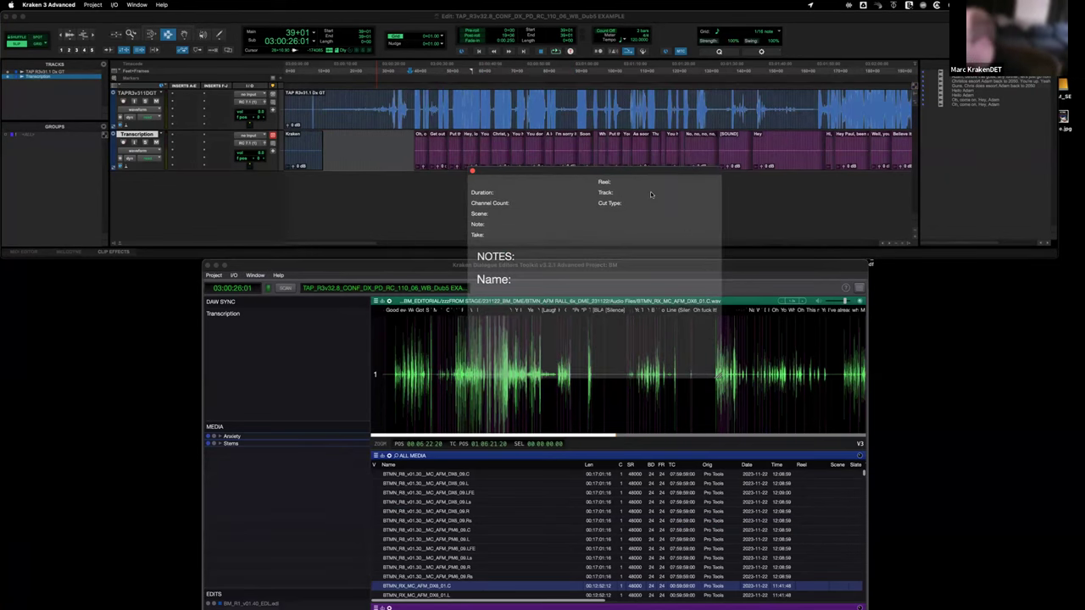
# Step: Shorten the Metadata Panel, place it on the empty desktop area, and shift the Kraken window aside to make room for it
pyautogui.rightClick(554, 194)
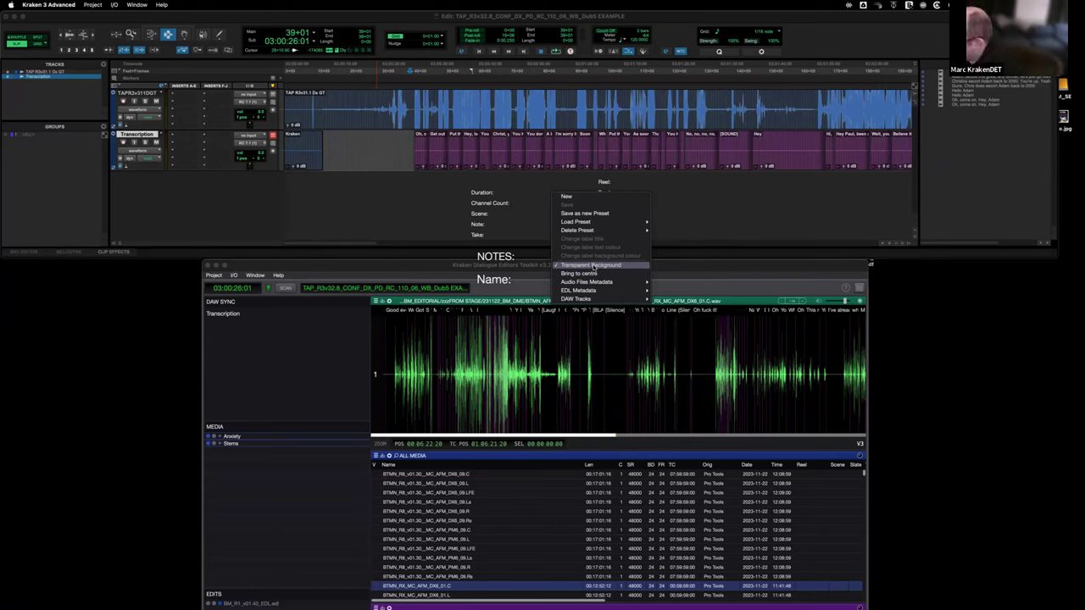
pyautogui.click(593, 268)
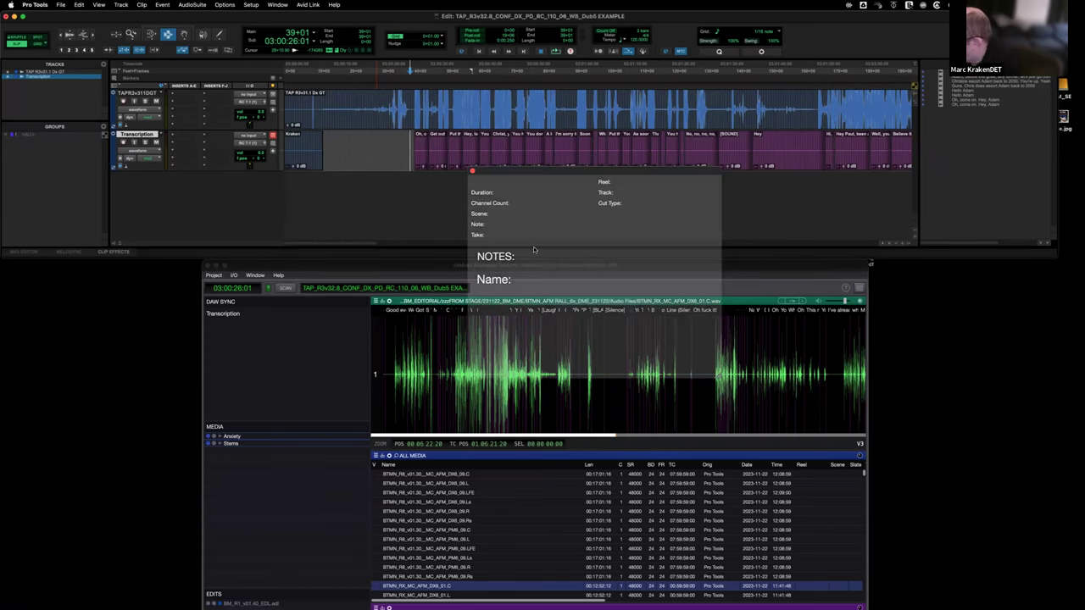
pyautogui.moveTo(717, 376); pyautogui.dragTo(714, 295)
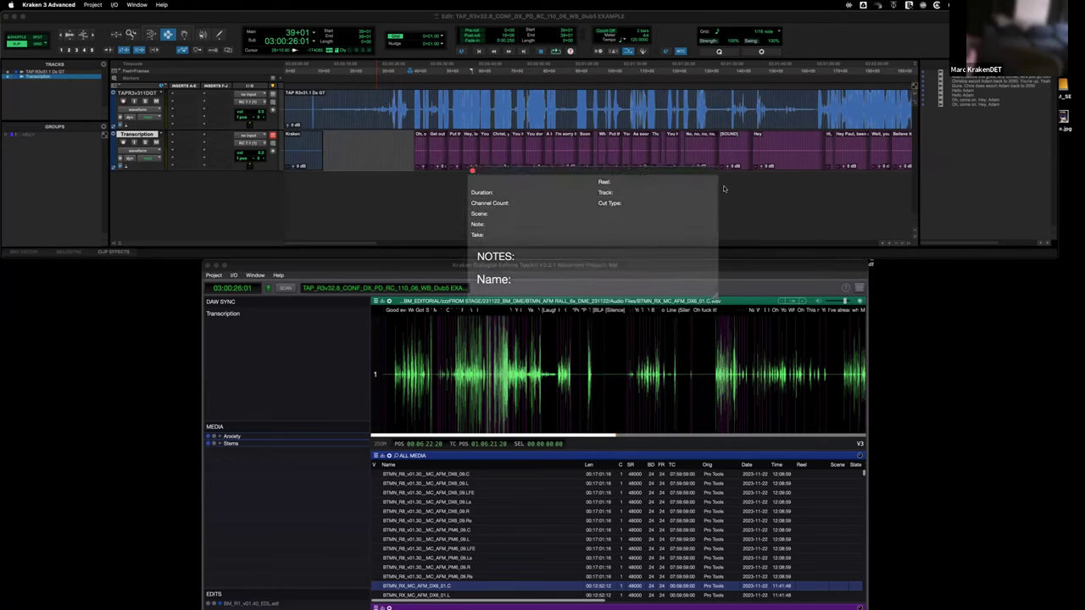
pyautogui.moveTo(641, 172); pyautogui.dragTo(890, 313)
pyautogui.moveTo(755, 266); pyautogui.dragTo(667, 266)
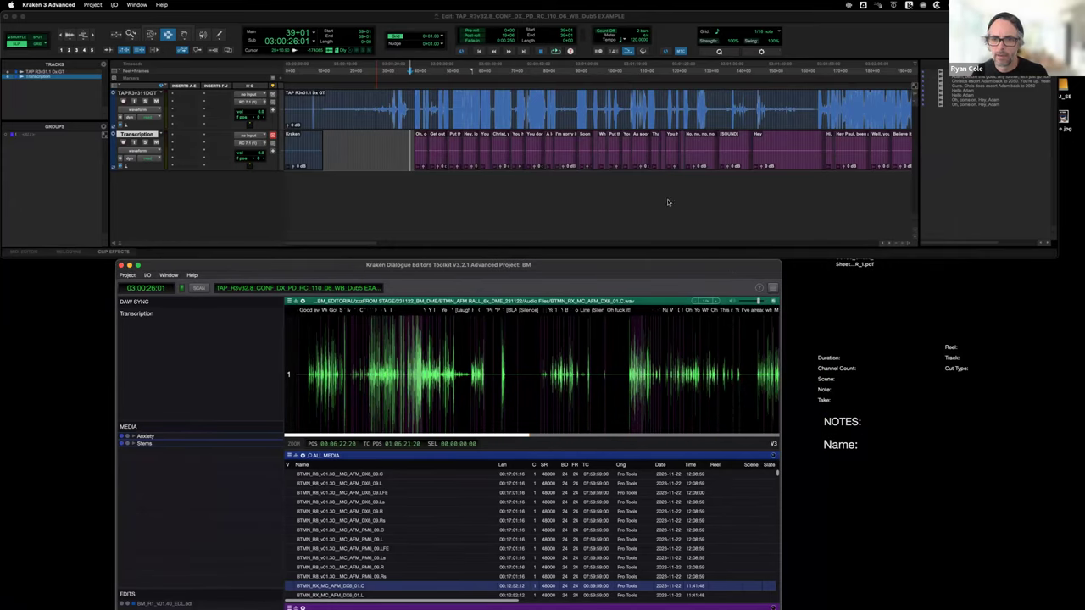
# Step: Place the edit cursor at several spots on the Transcription track up to 104+11 and check the DAW Sync list and Metadata Panel
pyautogui.click(490, 150)
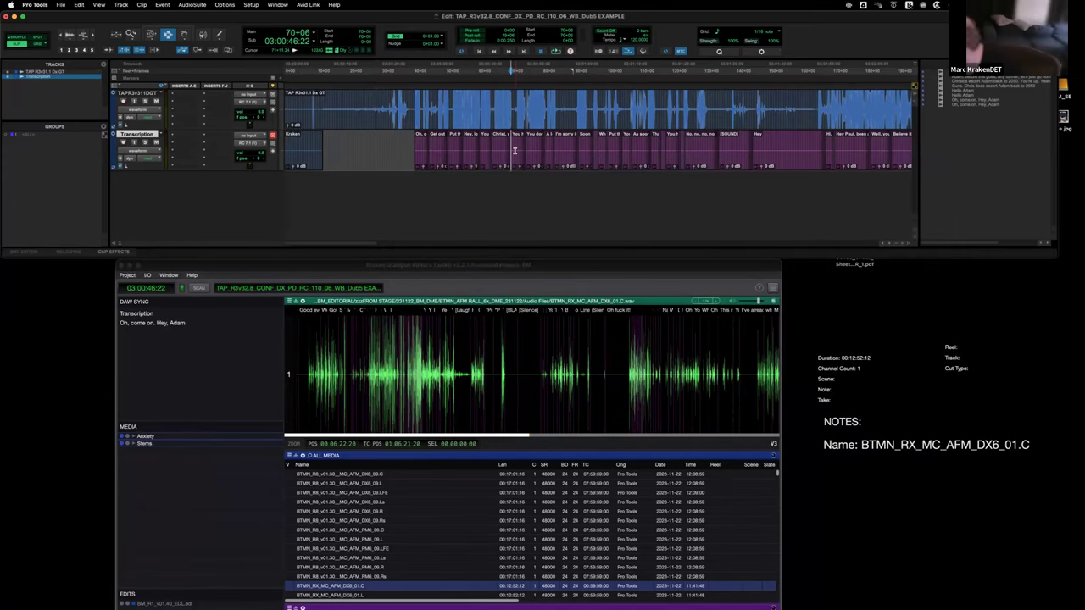
pyautogui.moveTo(382, 150); pyautogui.dragTo(467, 142)
pyautogui.click(468, 143)
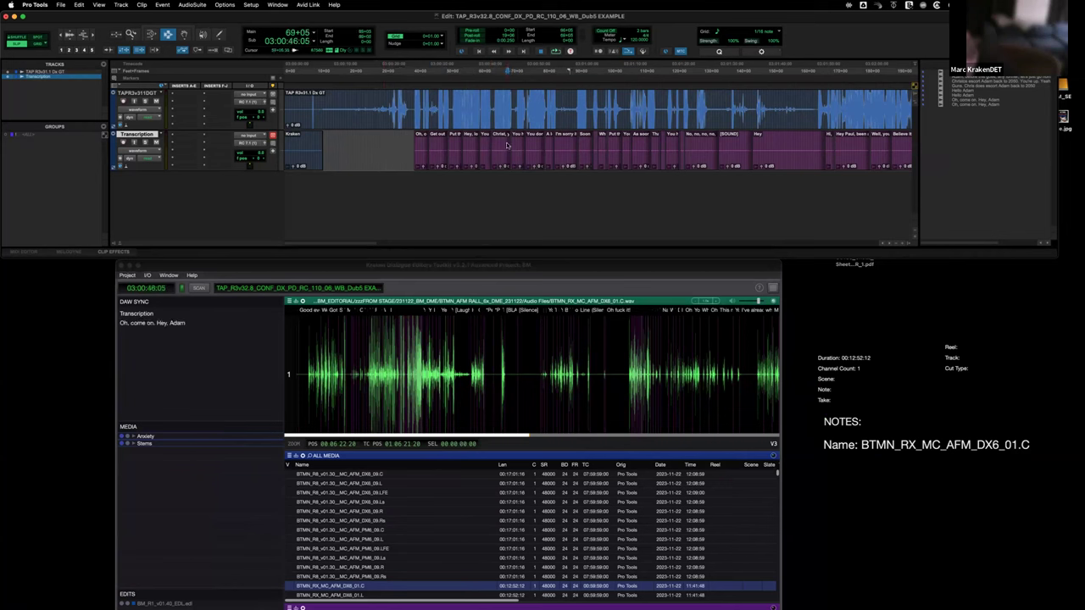
pyautogui.moveTo(539, 148); pyautogui.dragTo(611, 145)
pyautogui.click(621, 146)
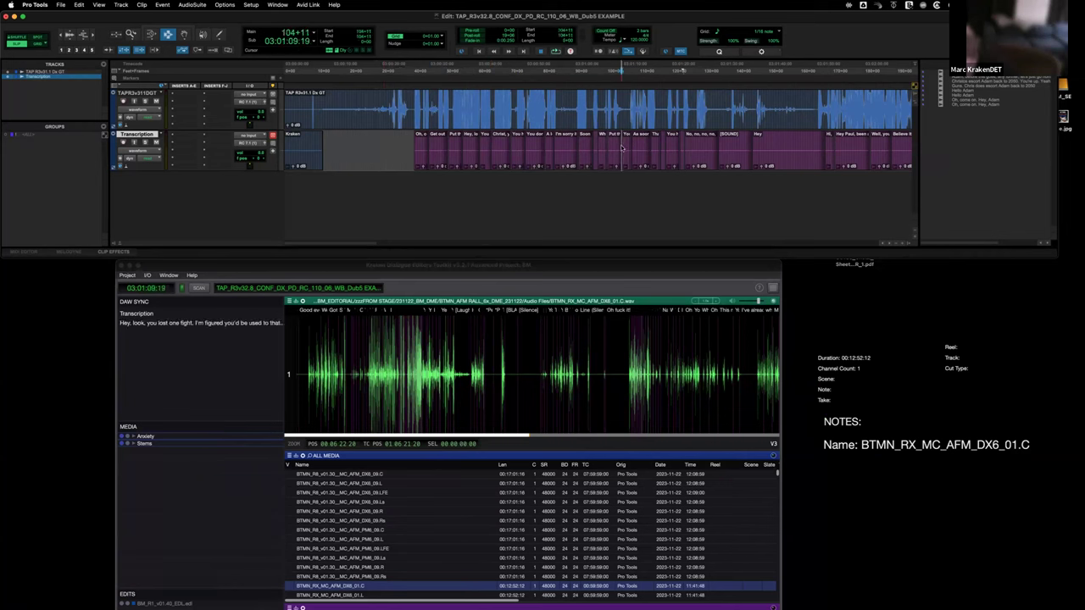
# Step: Add the Transcription DAW track field to the Metadata Panel, then reposition and enlarge the panel
pyautogui.rightClick(875, 357)
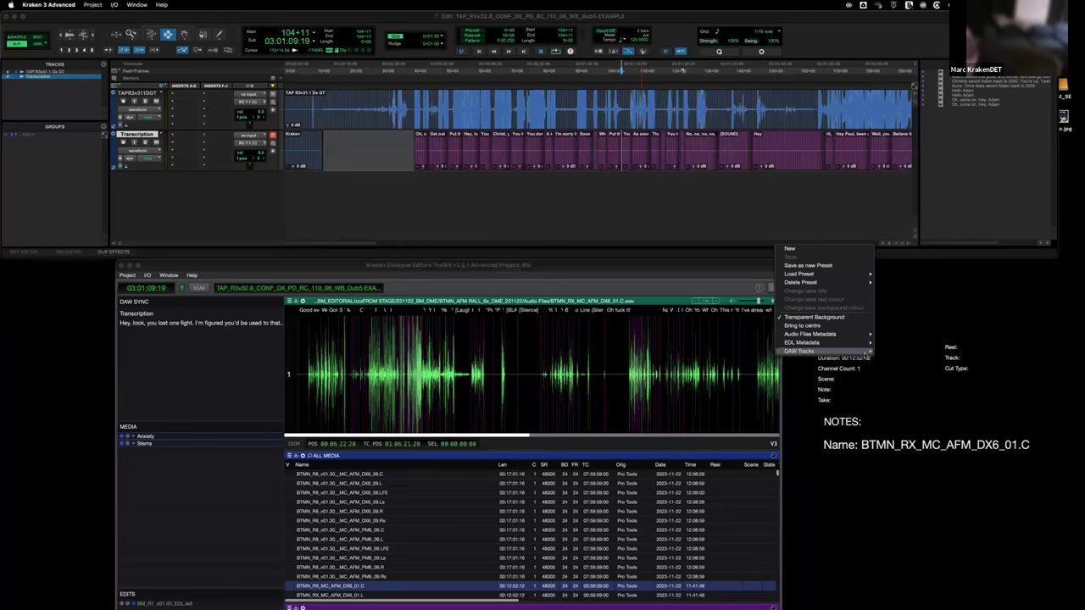
pyautogui.moveTo(841, 352)
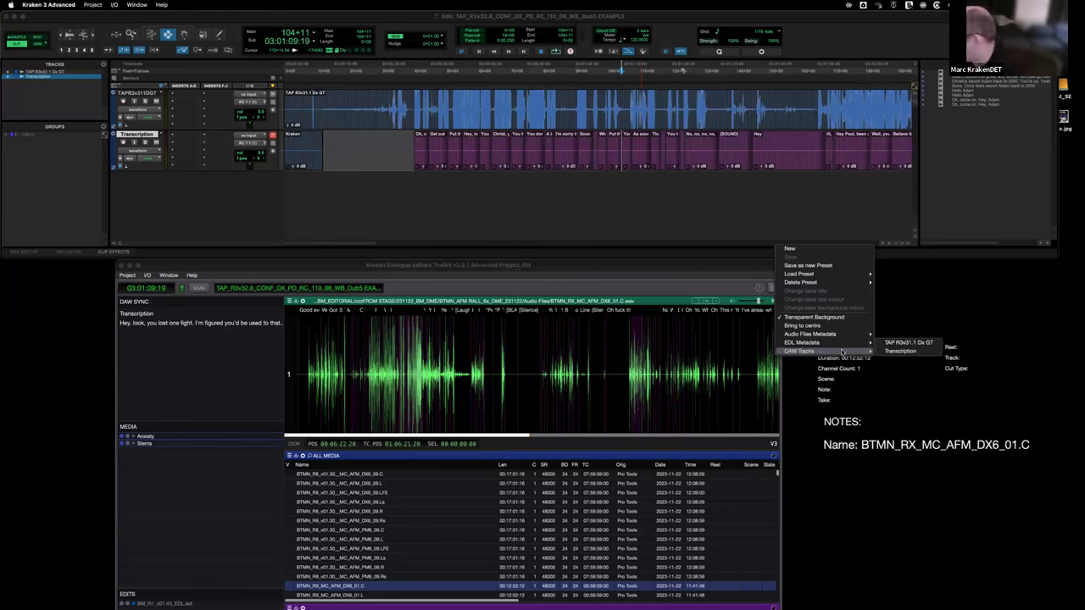
pyautogui.click(897, 350)
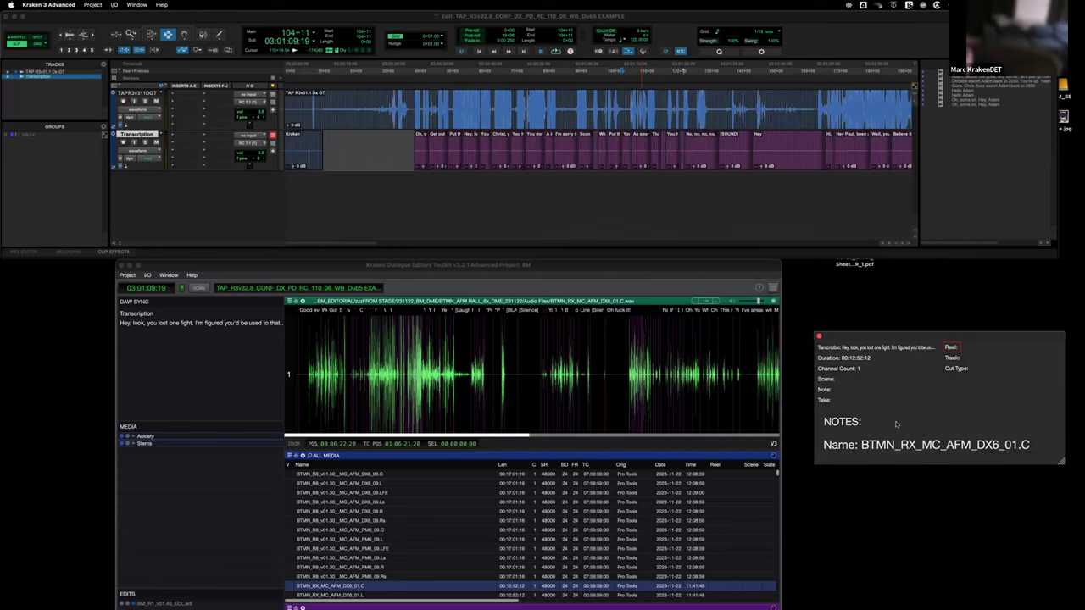
pyautogui.moveTo(904, 339); pyautogui.dragTo(838, 308)
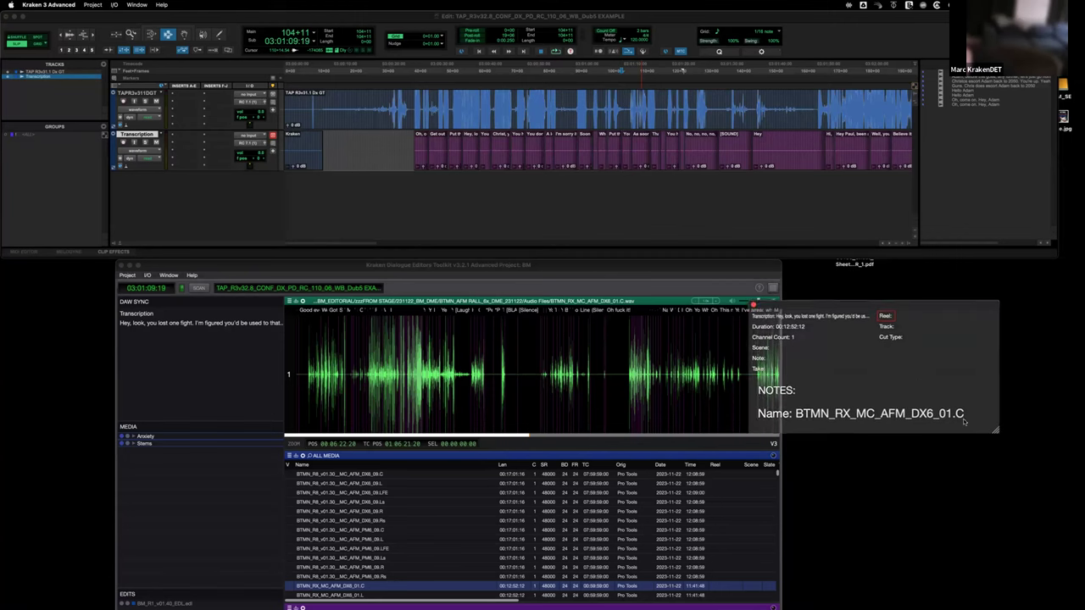
pyautogui.moveTo(998, 432); pyautogui.dragTo(1074, 501)
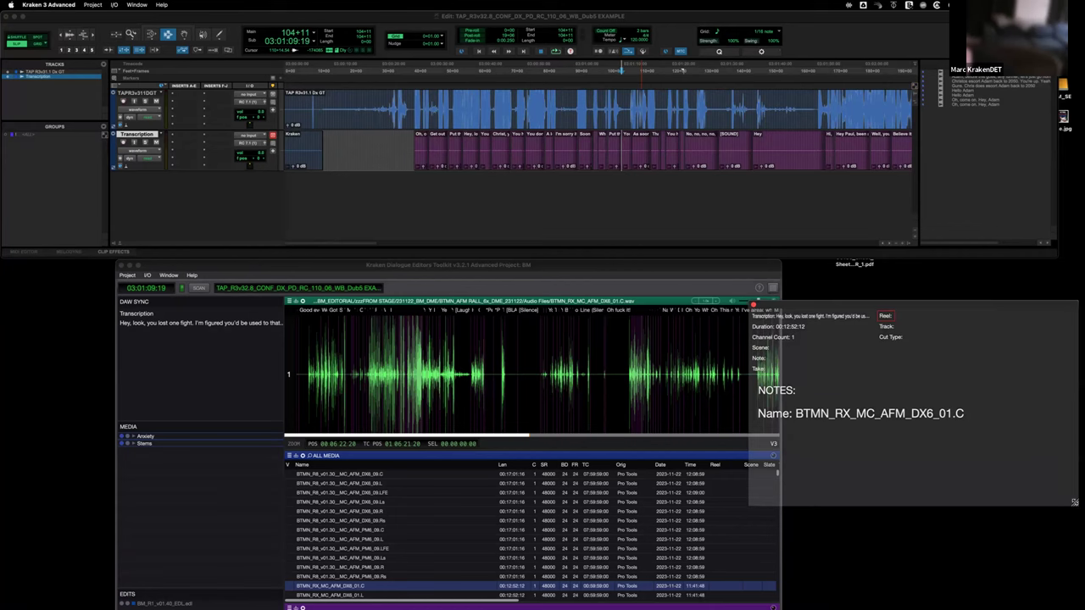
# Step: Remove the Transcription field from the Metadata Panel and move the edit cursor to 149+01 on the Transcription track
pyautogui.rightClick(841, 394)
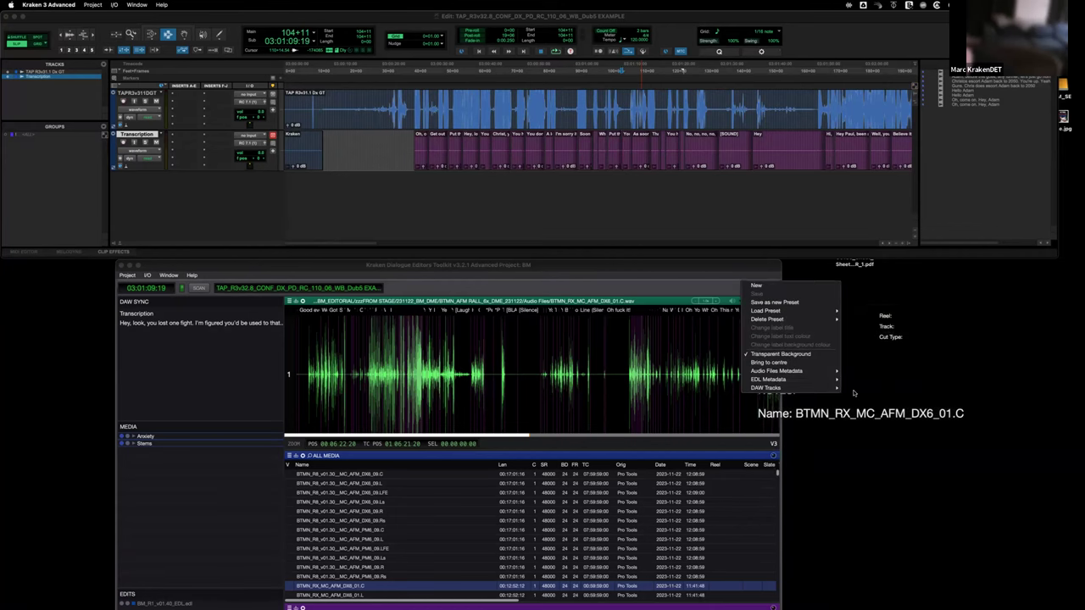
pyautogui.moveTo(805, 388)
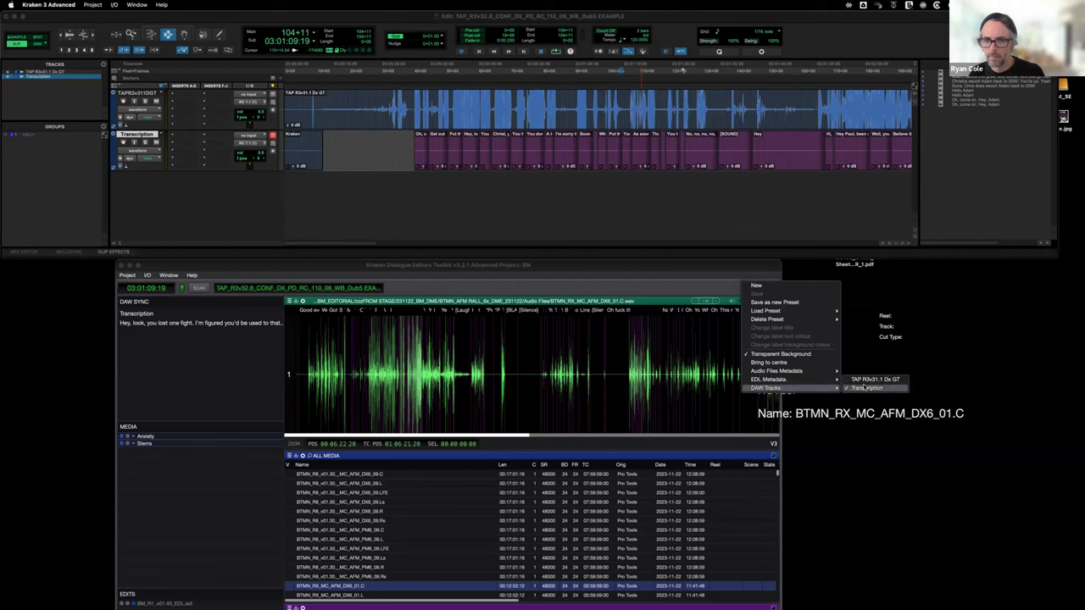
pyautogui.click(864, 388)
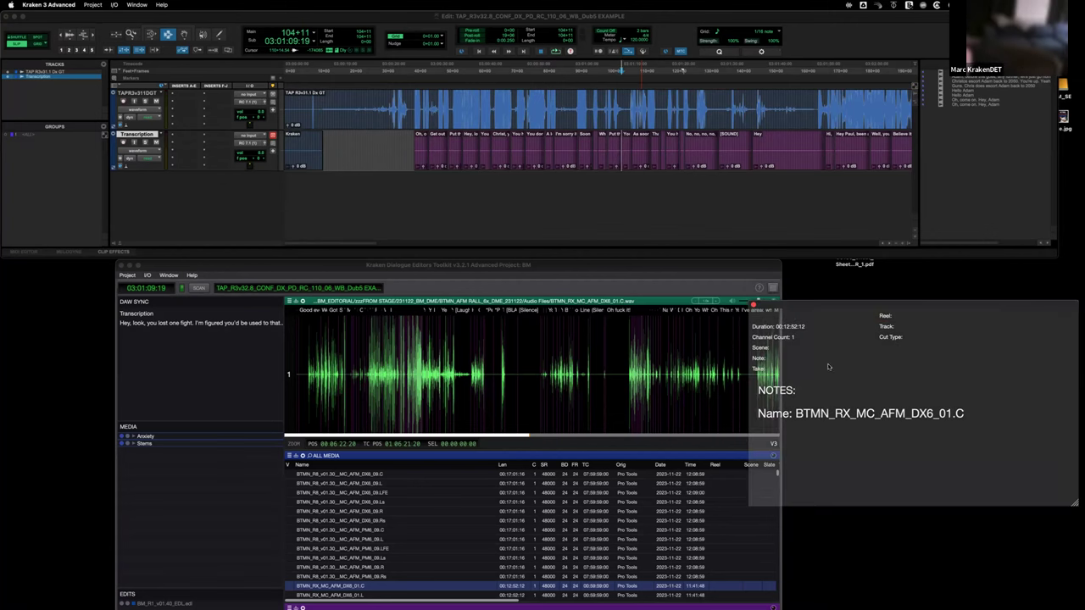
pyautogui.click(711, 158)
pyautogui.click(754, 151)
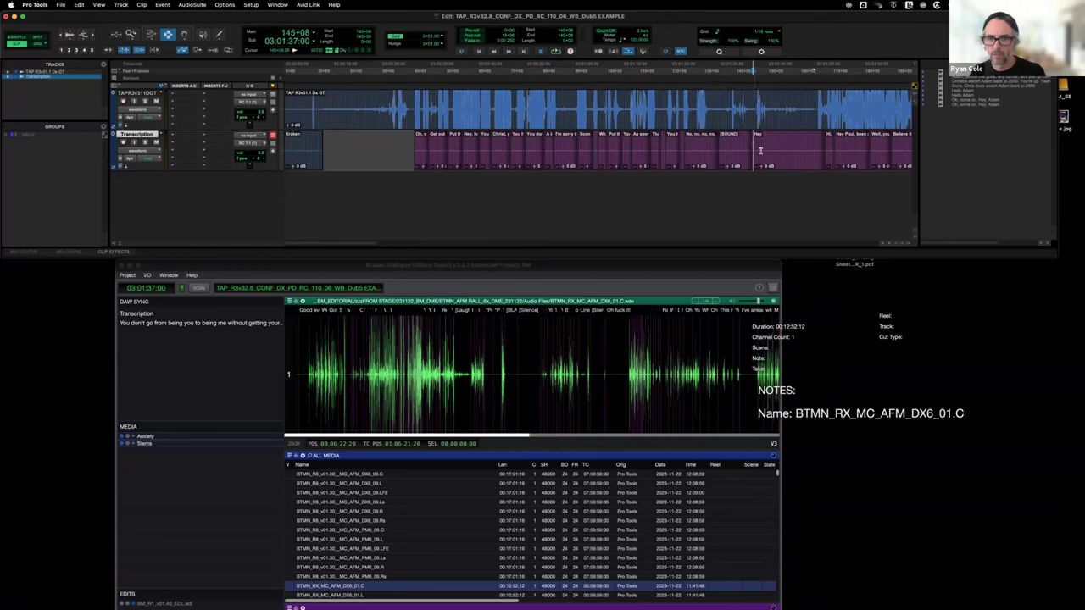
# Step: Add the Transcription DAW track field back to the Metadata Panel
pyautogui.rightClick(759, 311)
pyautogui.moveTo(841, 416)
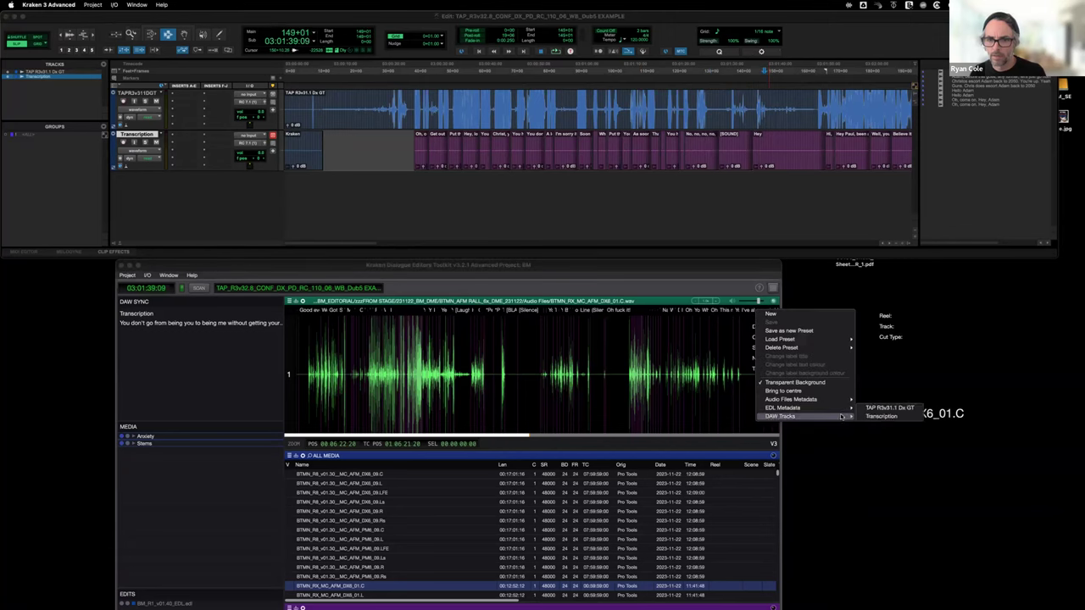
pyautogui.click(881, 416)
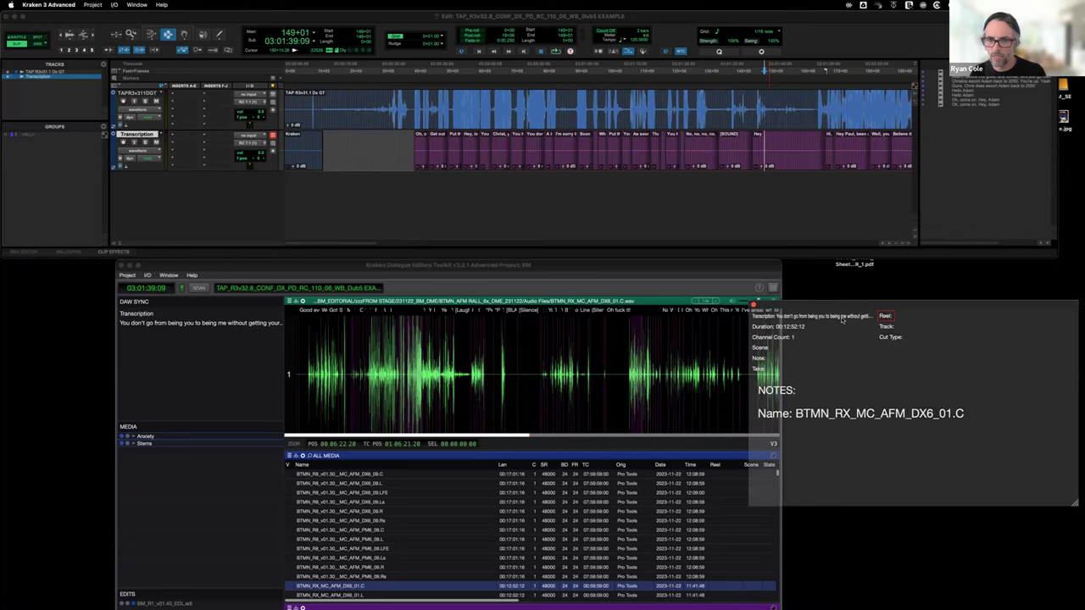
# Step: Take the Transcription field off the Metadata Panel again and place the edit cursor at 119+15 on the Transcription track
pyautogui.rightClick(888, 321)
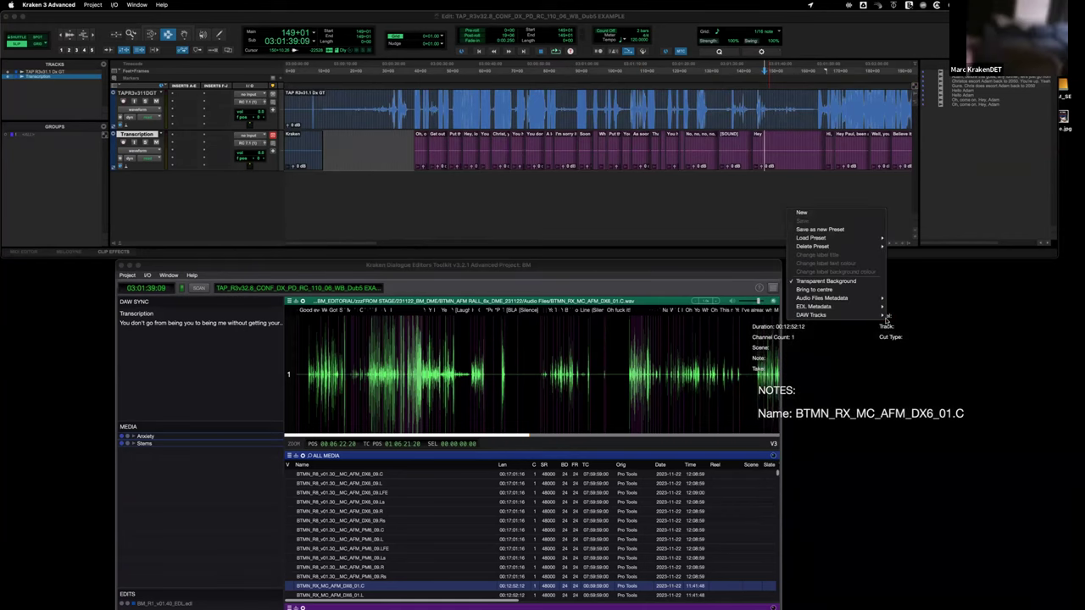
pyautogui.click(908, 375)
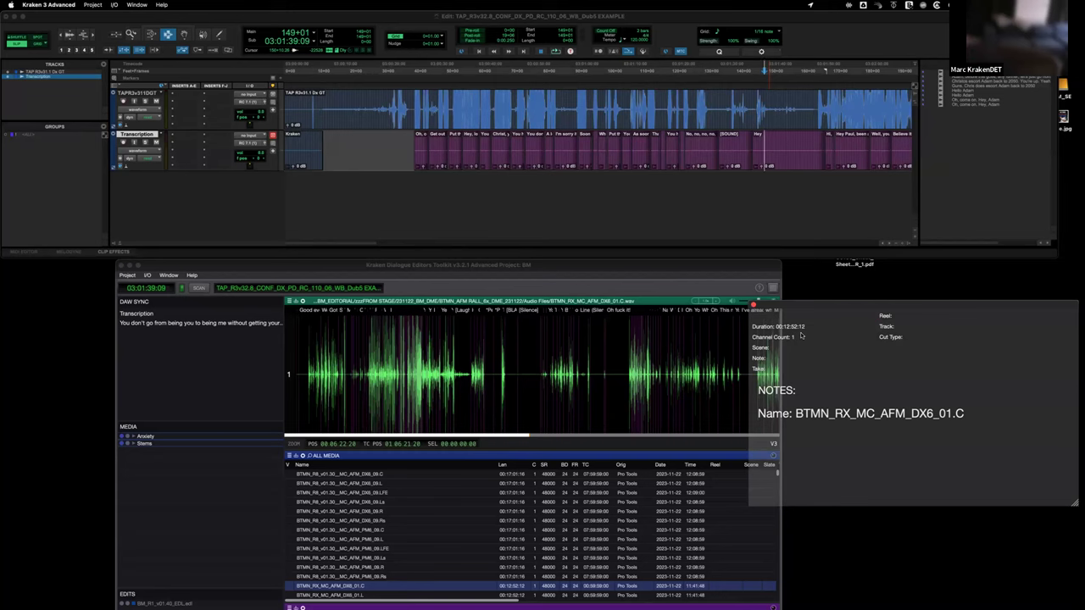
pyautogui.click(788, 168)
pyautogui.click(749, 163)
pyautogui.click(670, 158)
# Step: Add the TAP R3v31.1 Dx GT DAW track field to the Metadata Panel
pyautogui.click(826, 368)
pyautogui.rightClick(827, 370)
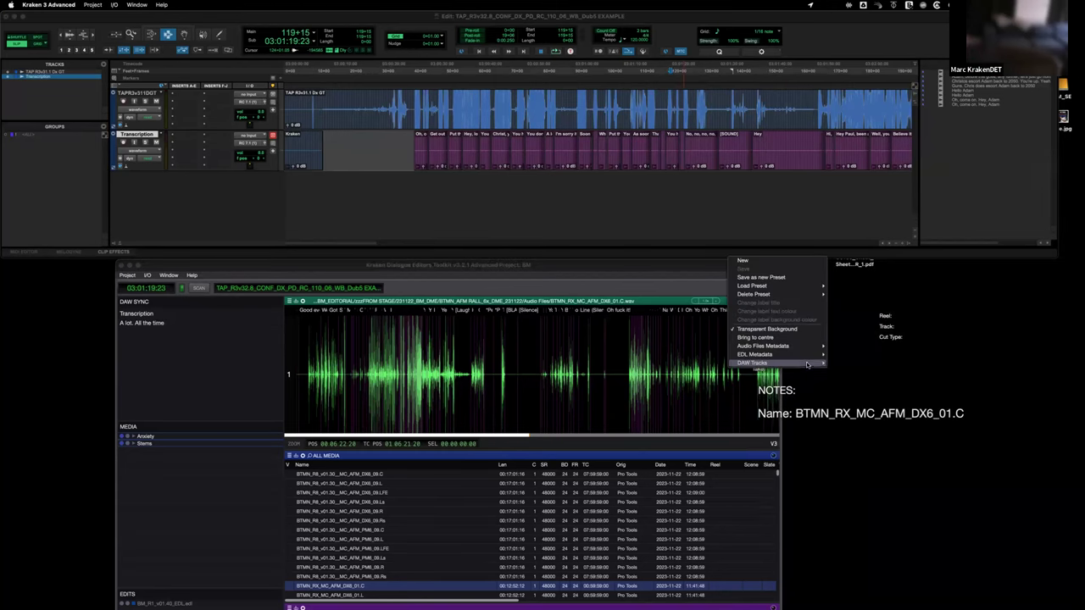
pyautogui.moveTo(810, 363)
pyautogui.click(852, 363)
pyautogui.rightClick(846, 373)
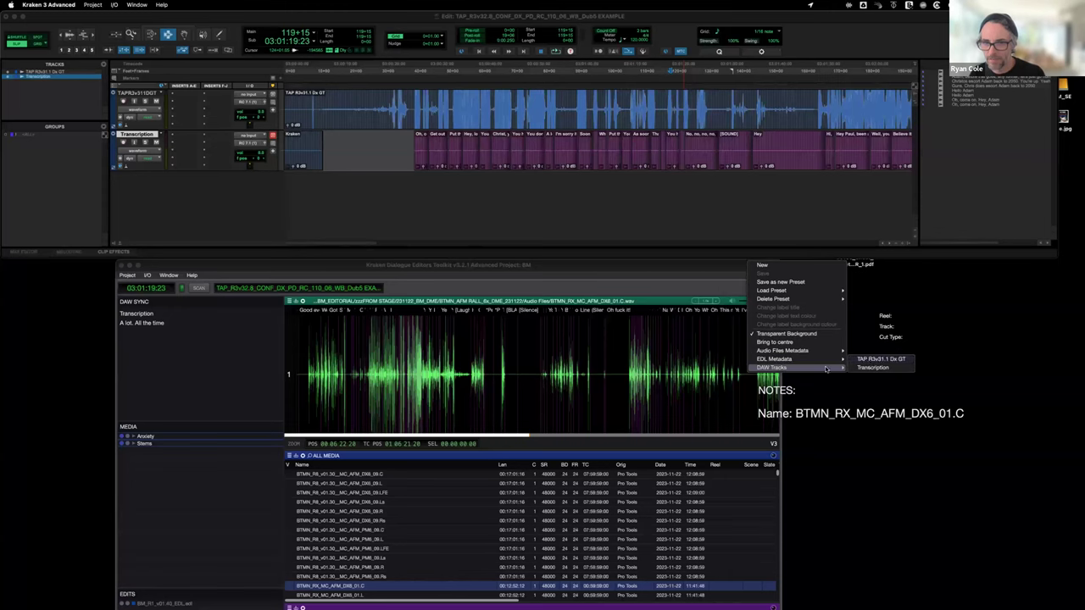
pyautogui.click(872, 363)
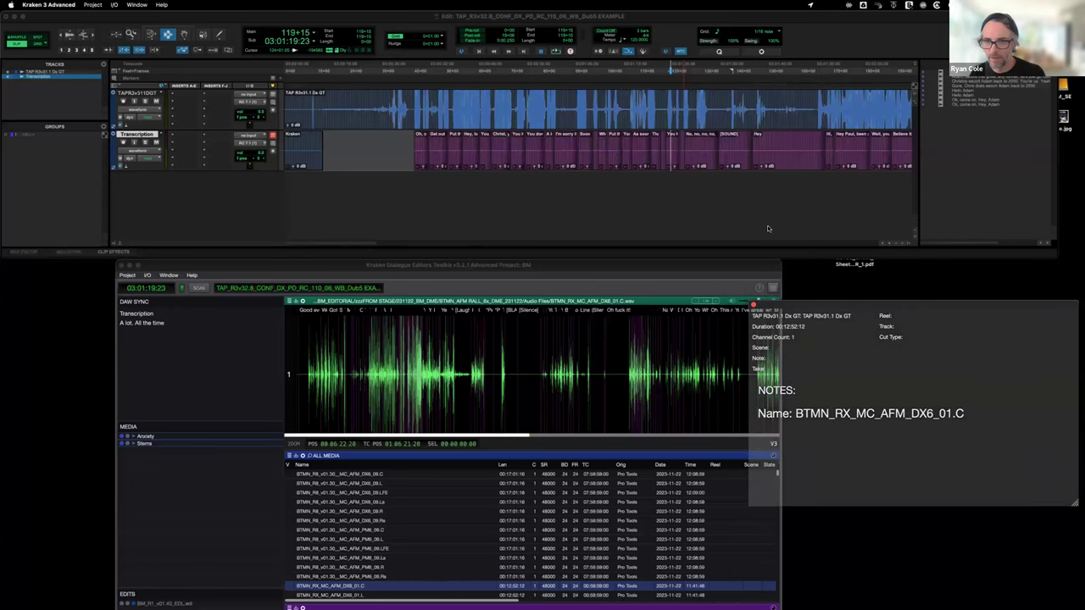
# Step: Move the edit cursor to 92+07, then enlarge the TAP R3v31.1 Dx GT label and place it beneath the Name label
pyautogui.click(604, 146)
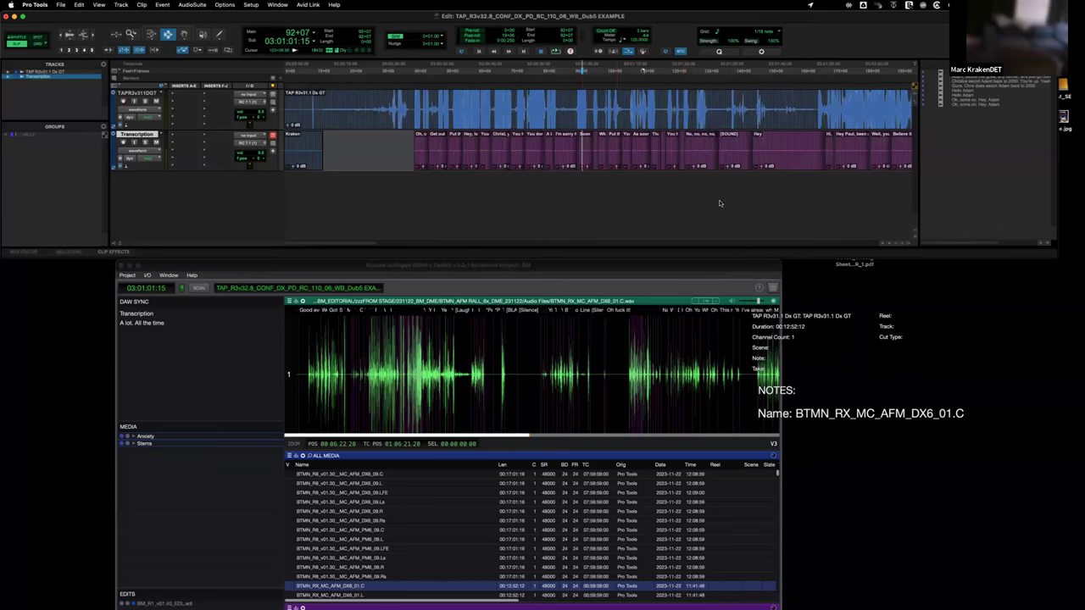
pyautogui.click(779, 320)
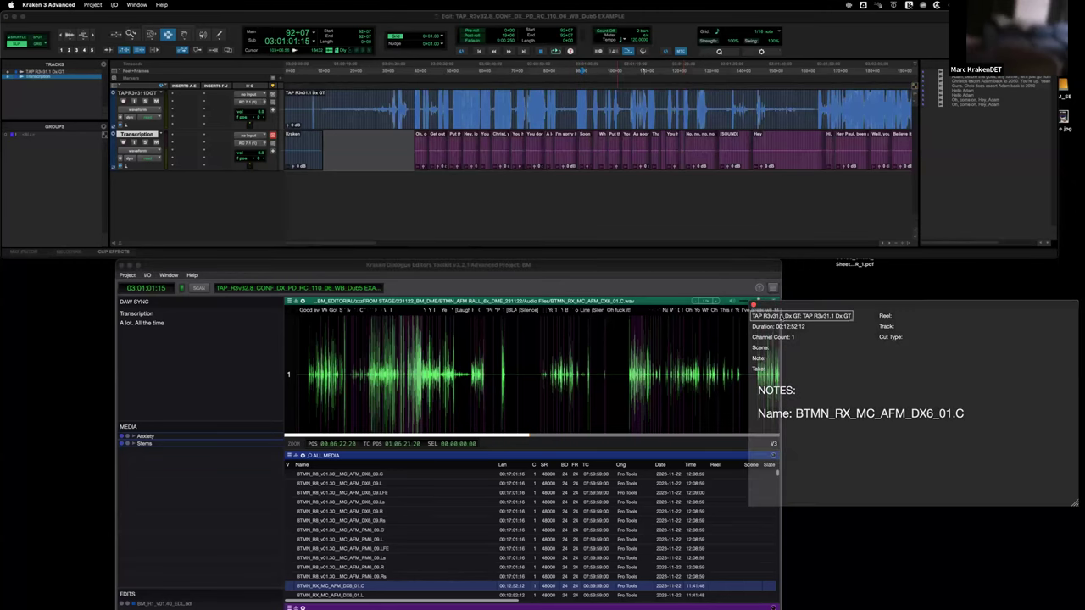
pyautogui.moveTo(781, 316); pyautogui.dragTo(1041, 463)
pyautogui.moveTo(891, 436); pyautogui.dragTo(887, 433)
# Step: Step the edit cursor back through the Transcription clips to 41+07 and check the enlarged TAP R3v31.1 Dx GT label
pyautogui.click(627, 156)
pyautogui.click(549, 156)
pyautogui.click(480, 157)
pyautogui.click(417, 157)
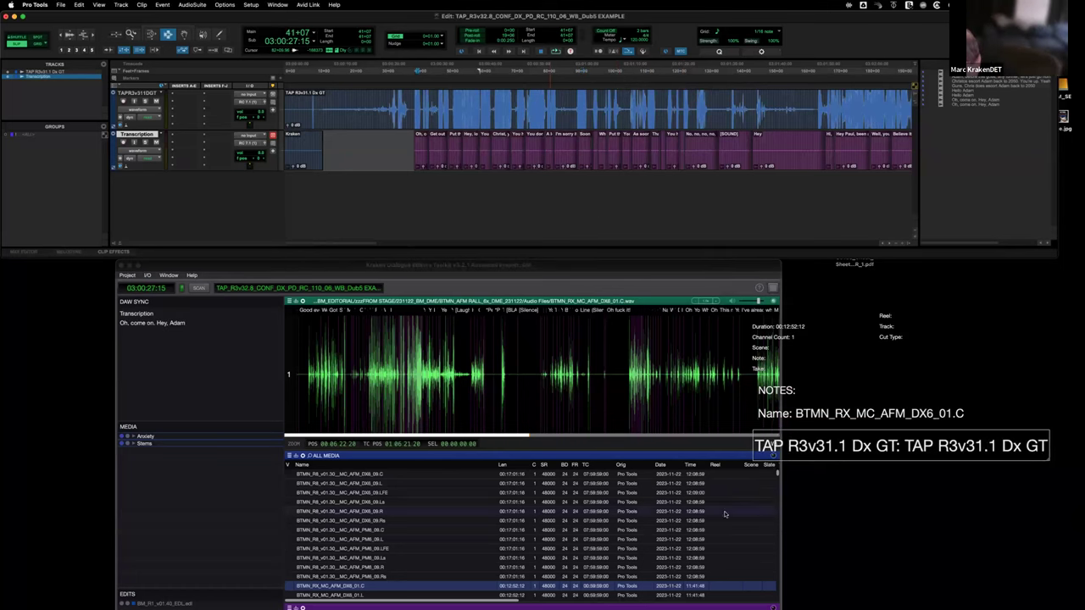
# Step: Add the Transcription DAW track field to the Metadata Panel, enlarge its label and place it below the TAP R3v31.1 Dx GT label
pyautogui.click(833, 398)
pyautogui.rightClick(833, 397)
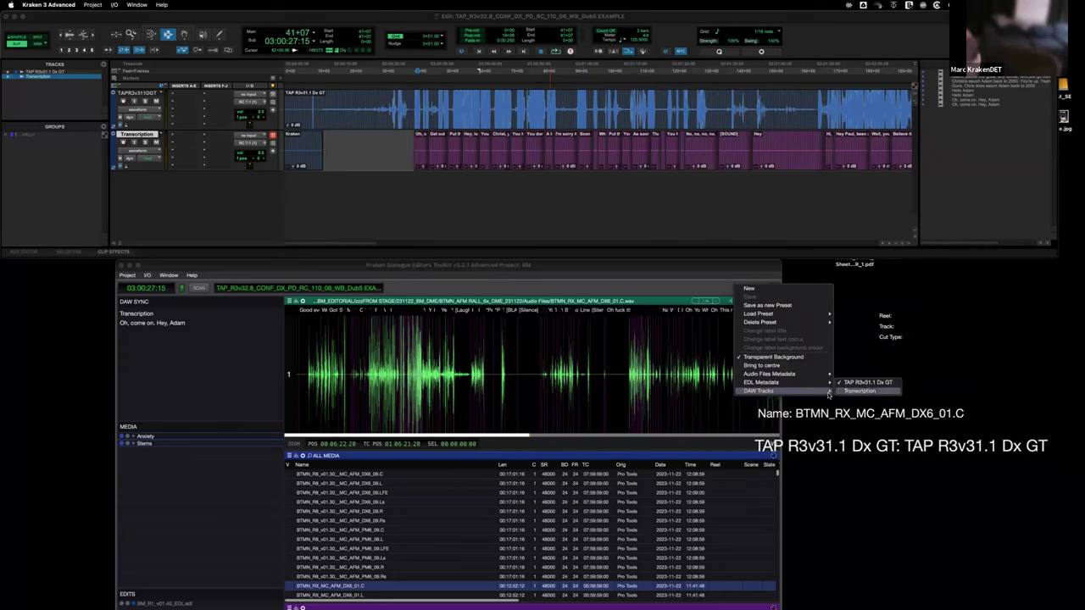
pyautogui.click(859, 391)
pyautogui.click(582, 154)
pyautogui.moveTo(790, 317); pyautogui.dragTo(1061, 497)
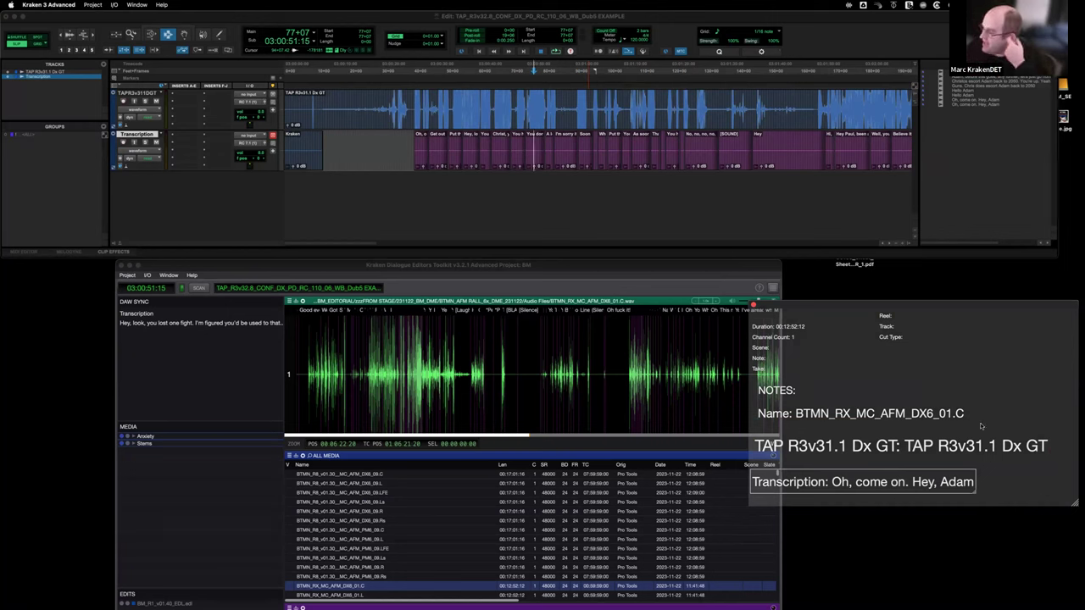
# Step: Place the edit cursor at 57+05, 68+04 and 132+01 on the Transcription track and check the panel's Transcription label
pyautogui.click(430, 150)
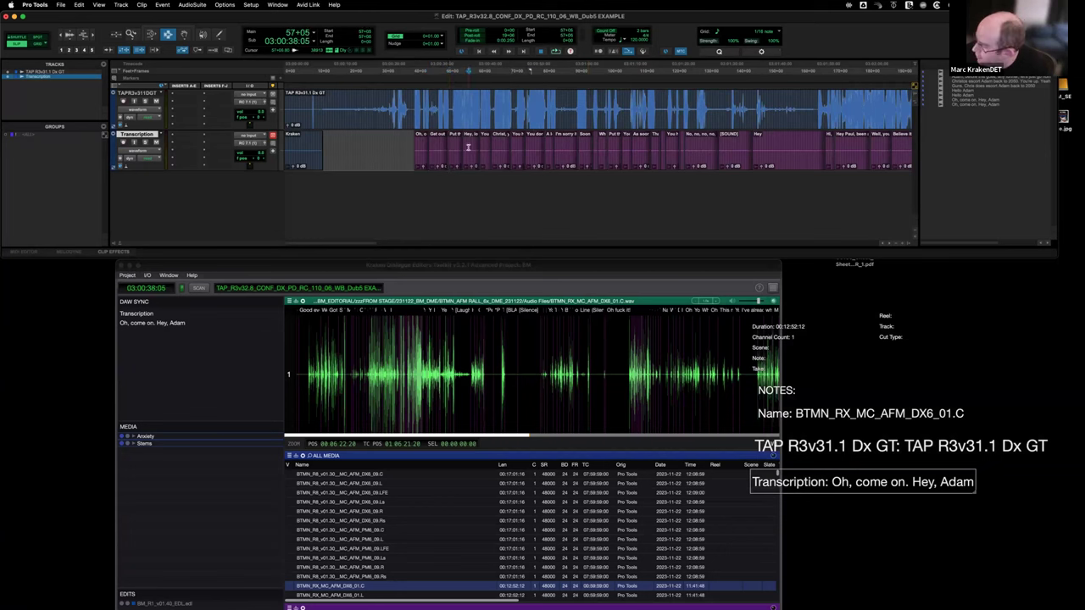
pyautogui.click(502, 146)
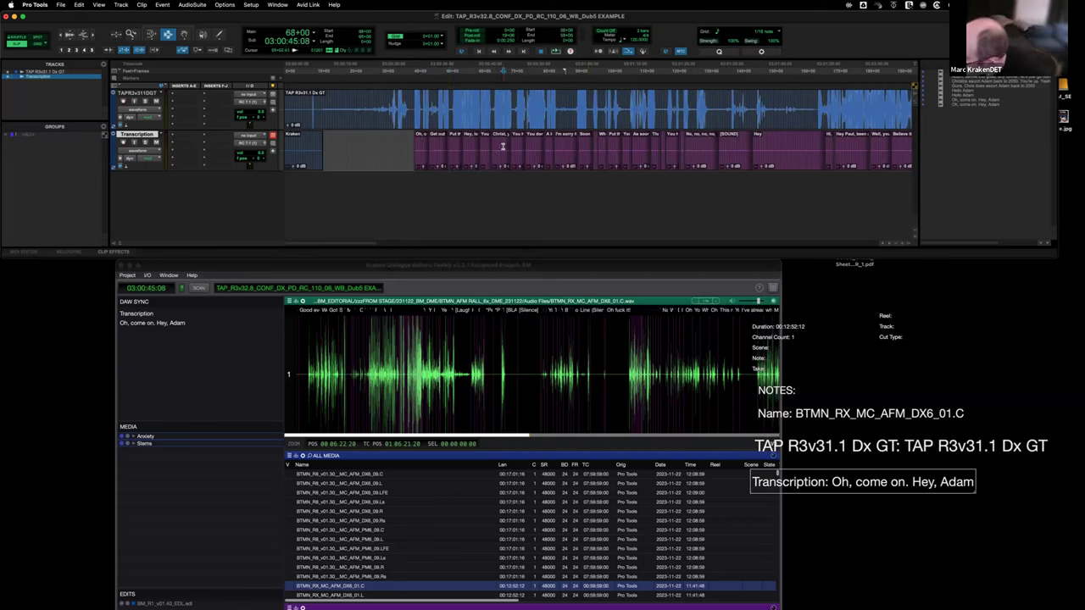
pyautogui.click(503, 148)
pyautogui.moveTo(802, 447)
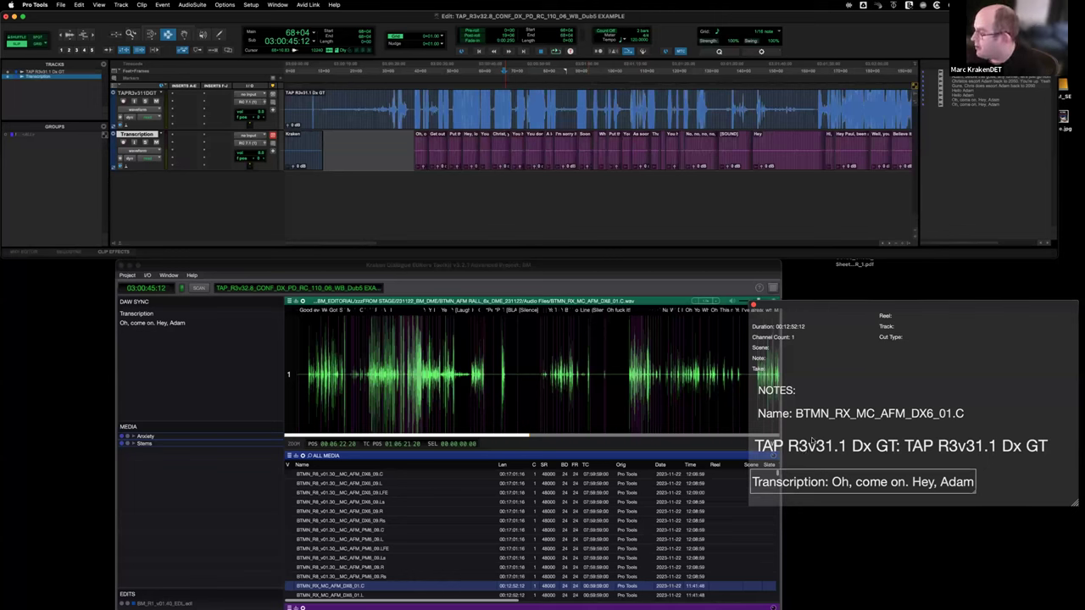
pyautogui.click(709, 149)
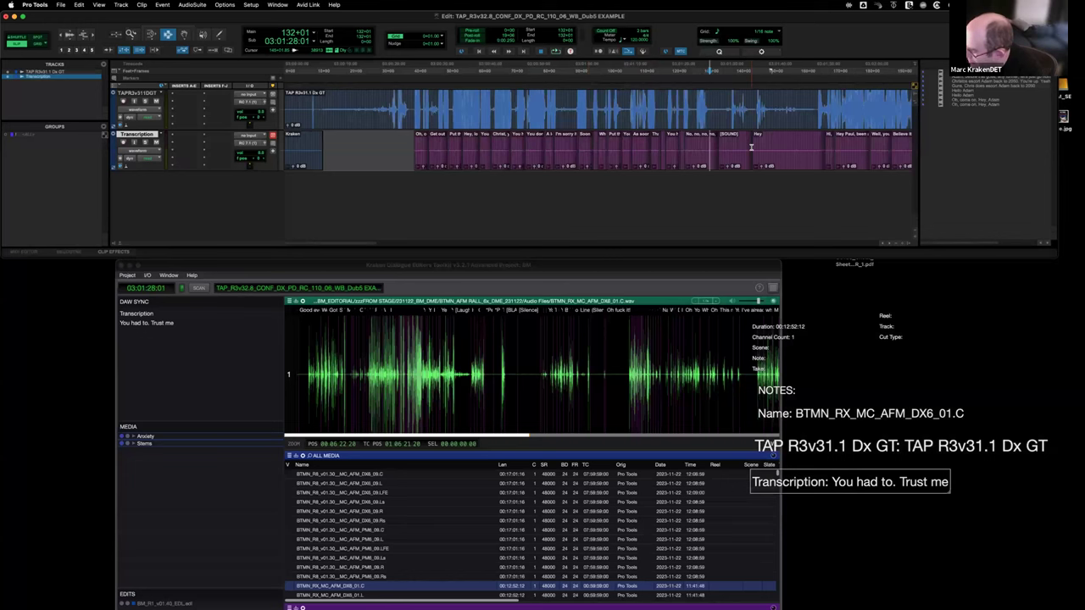
# Step: Step the edit cursor back through the Transcription clips to 87+05 and 84+03 and check the panel's Transcription label
pyautogui.click(664, 141)
pyautogui.click(566, 145)
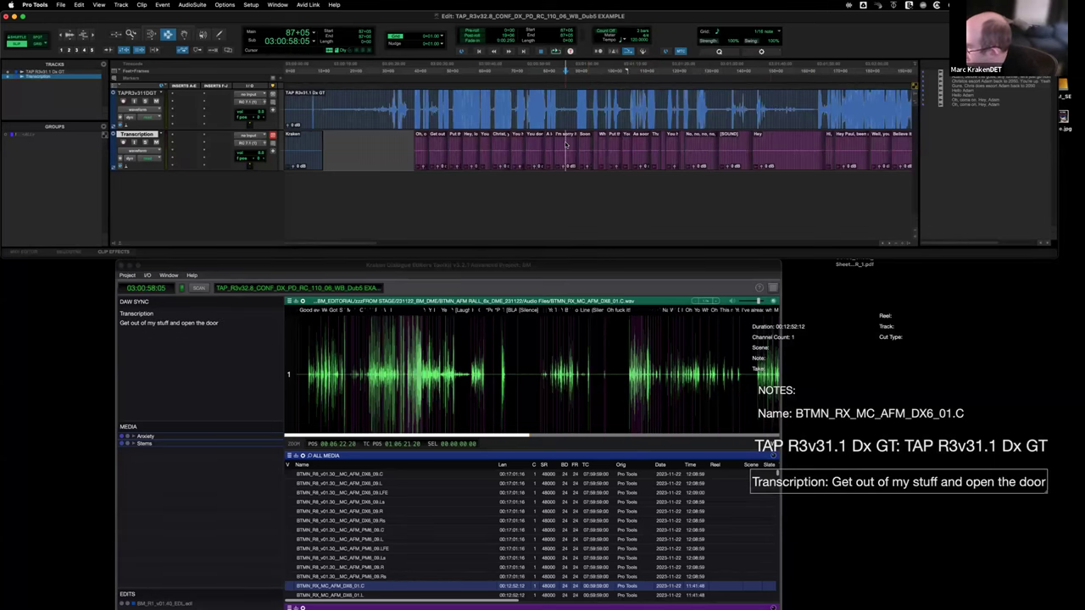
pyautogui.click(560, 146)
pyautogui.click(555, 146)
pyautogui.press('t')
pyautogui.press('t')
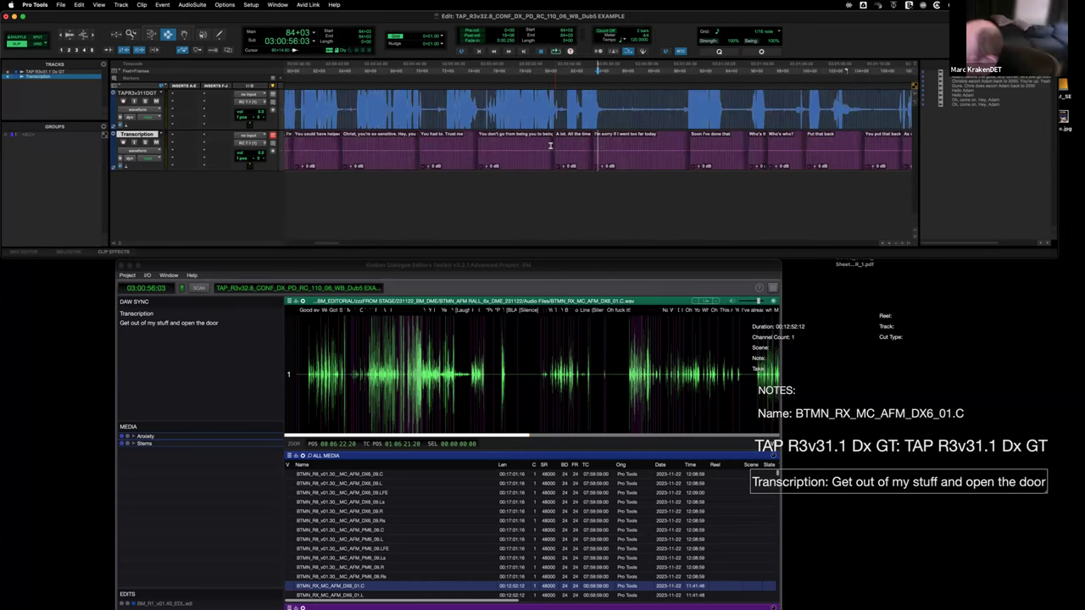
# Step: Place the edit cursor at 71+15, 69+00 and 78+15 on the Transcription track and compare the panel's label with the clip names
pyautogui.click(479, 148)
pyautogui.click(509, 145)
pyautogui.click(440, 145)
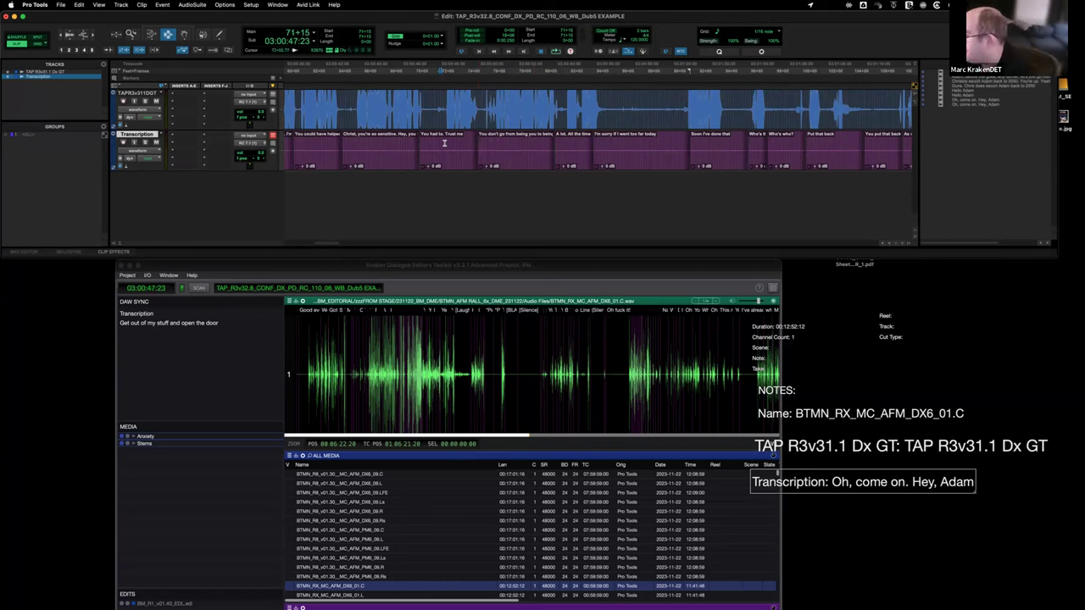
pyautogui.click(446, 144)
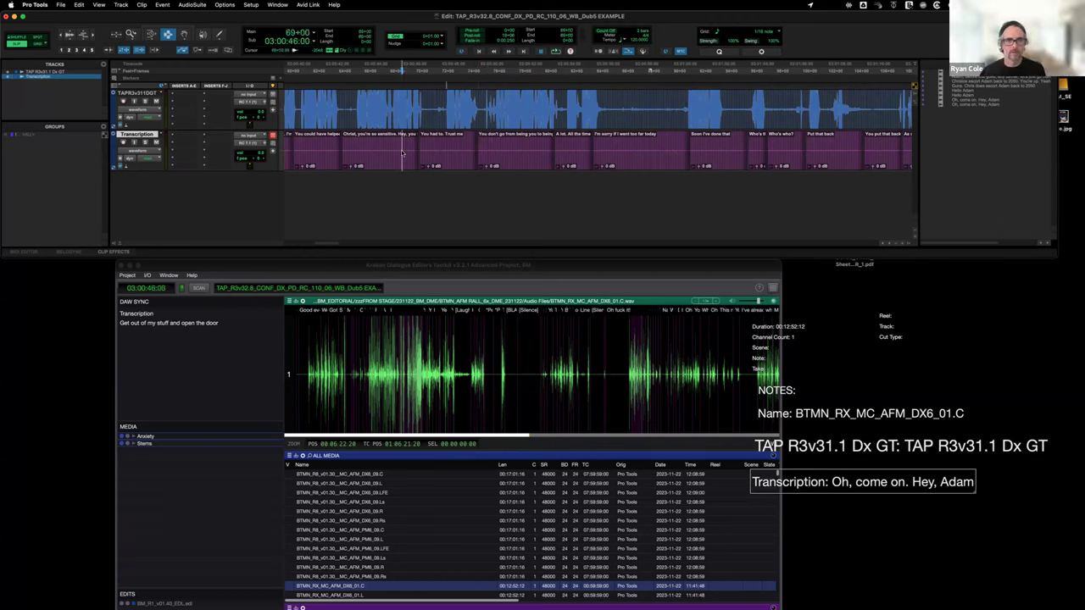
pyautogui.click(374, 152)
pyautogui.click(530, 149)
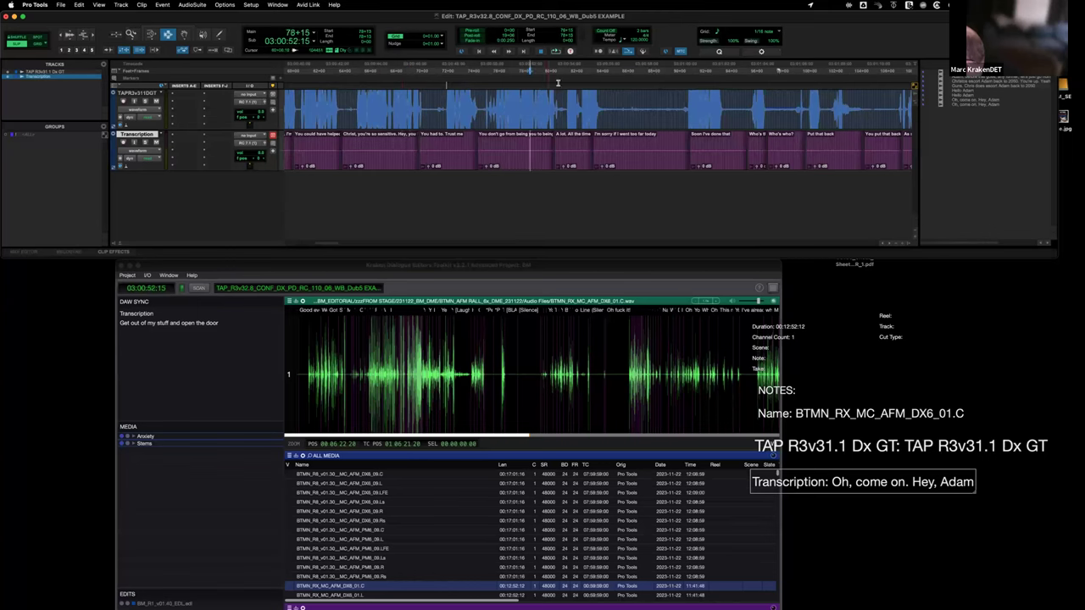
# Step: Return to the session start, then place the edit cursor at 41+12 and on the following Transcription clip to recheck the label
pyautogui.click(481, 51)
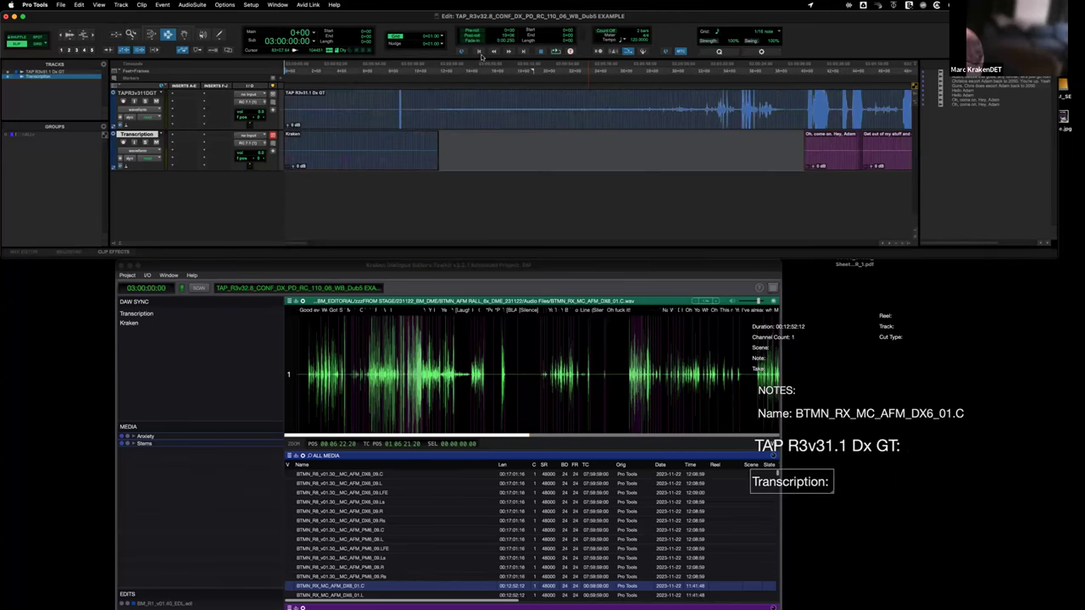
pyautogui.click(575, 159)
pyautogui.hscroll(2, 724, 158)
pyautogui.click(739, 152)
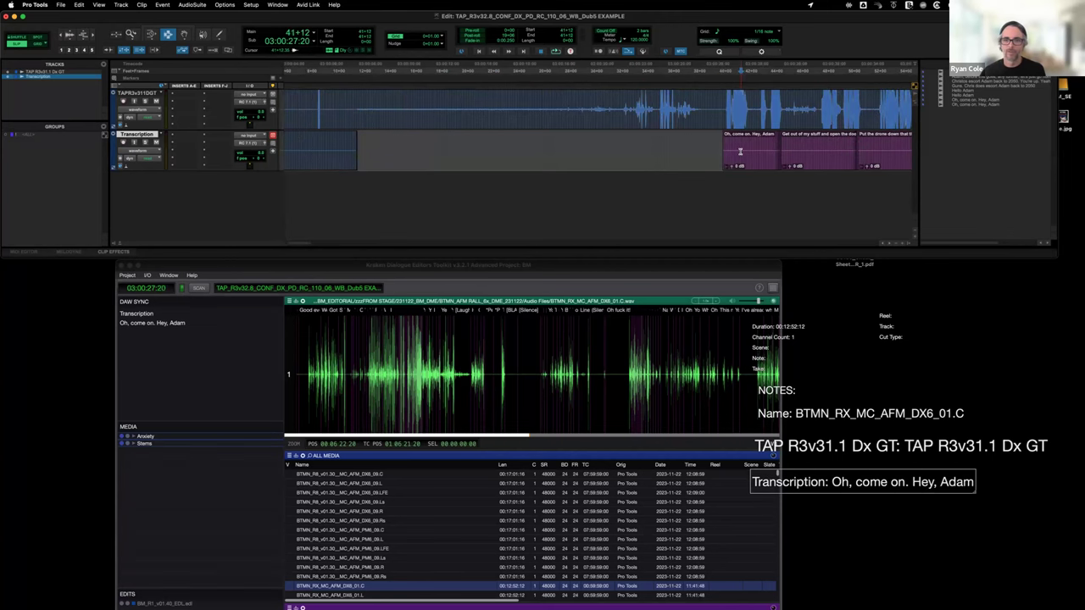
pyautogui.click(795, 147)
# Step: Place the edit cursor on several more Transcription clips and check whether the Metadata Panel follows at a wider timeline view
pyautogui.press('r')
pyautogui.click(708, 152)
pyautogui.click(766, 145)
pyautogui.click(842, 146)
pyautogui.press('r')
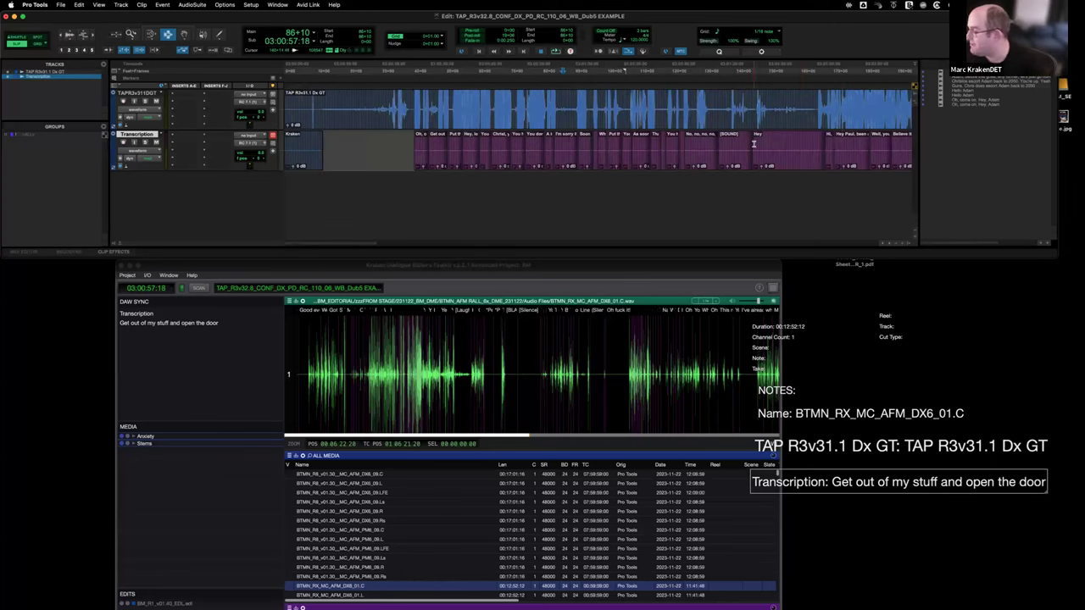
# Step: Move the edit cursor back through the Transcription clips to 77+05 and 43+15 and check the DAW Sync text and panel label
pyautogui.click(583, 149)
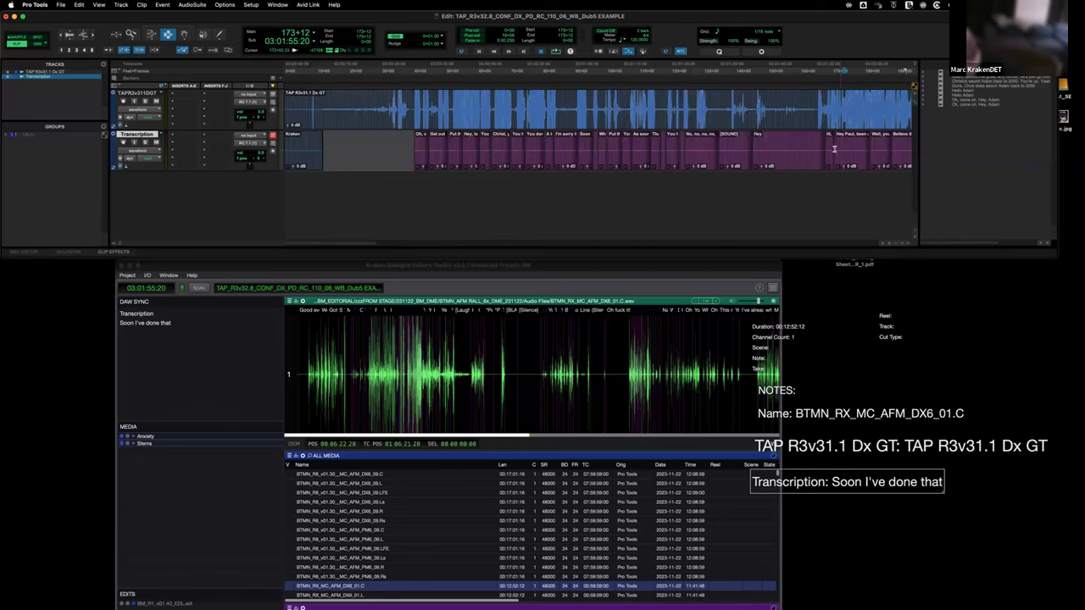
pyautogui.click(614, 154)
pyautogui.click(533, 153)
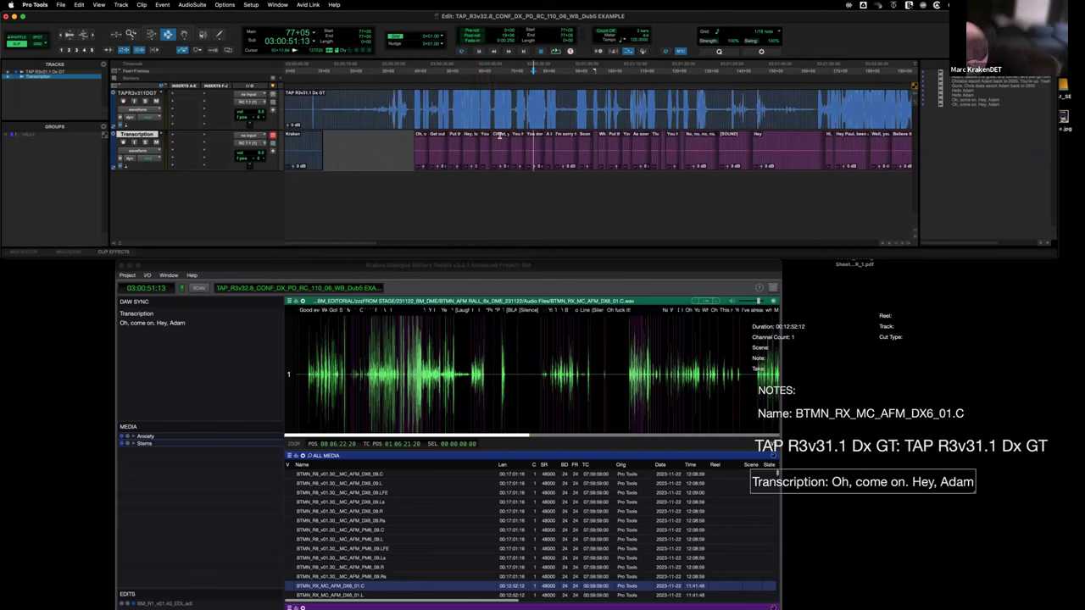
pyautogui.click(467, 148)
pyautogui.click(427, 148)
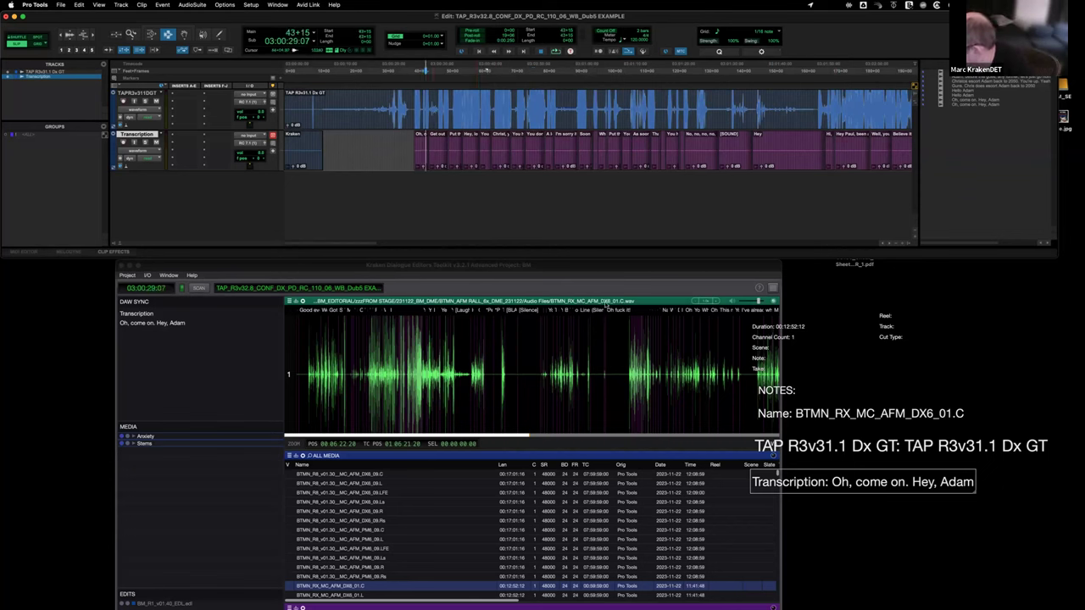
# Step: Check which DAW Tracks fields are enabled in Kraken's Metadata Panel, leaving the selection as it is
pyautogui.rightClick(1028, 476)
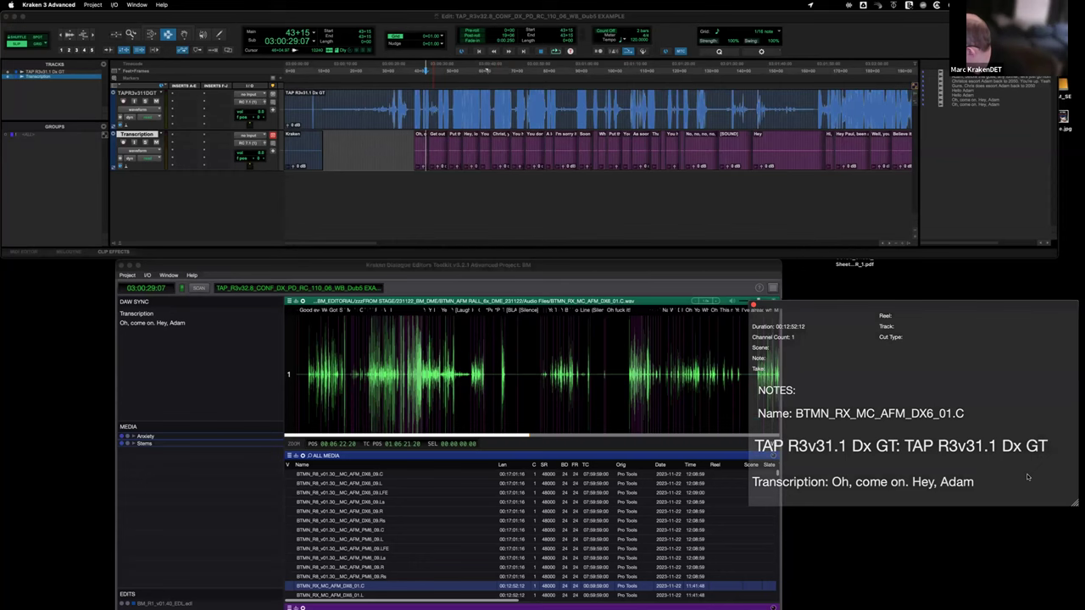
pyautogui.moveTo(1017, 471)
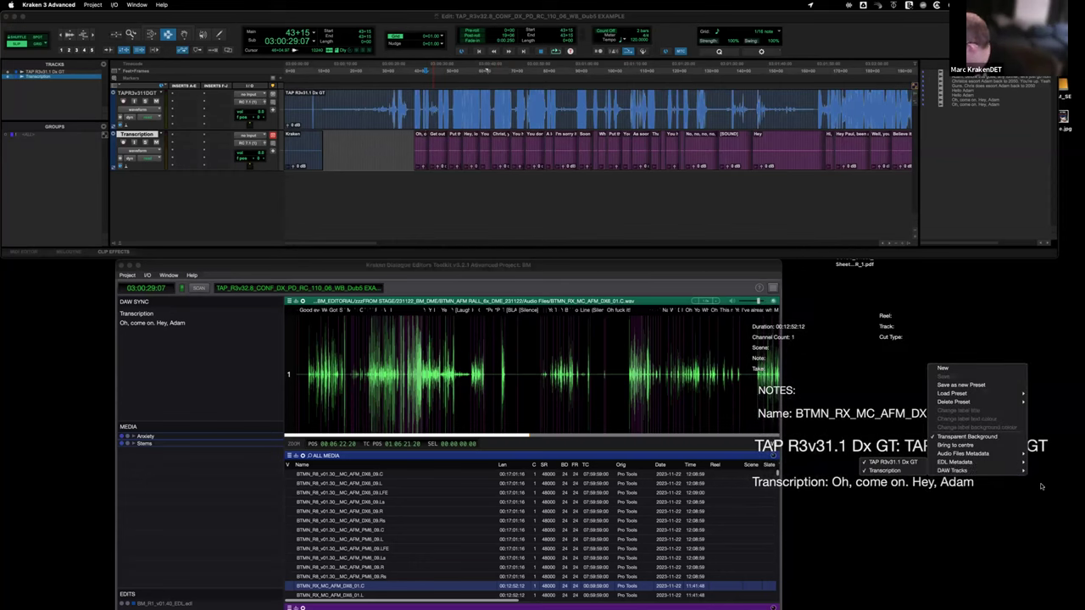
pyautogui.click(1041, 486)
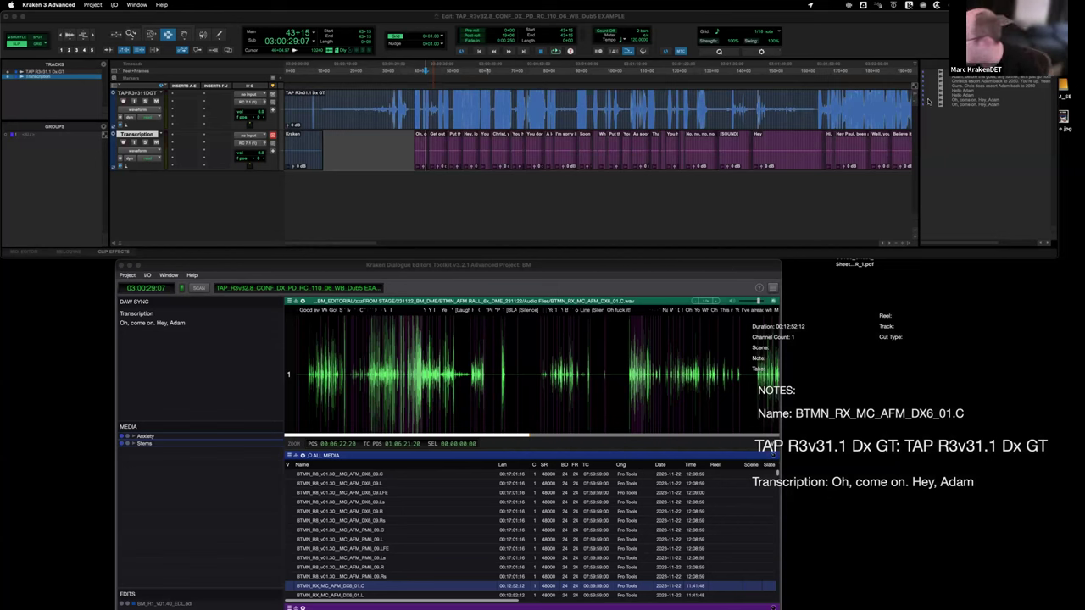
# Step: Switch back to Pro Tools and place the edit cursor at 69+05 on the Transcription track to test the DAW sync
pyautogui.click(686, 146)
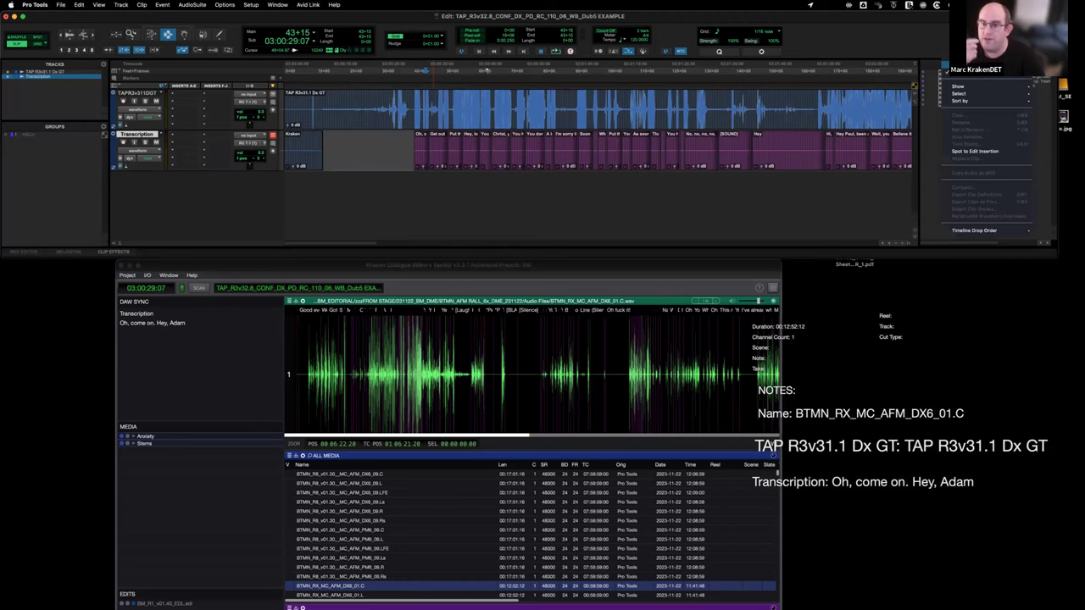
pyautogui.click(507, 154)
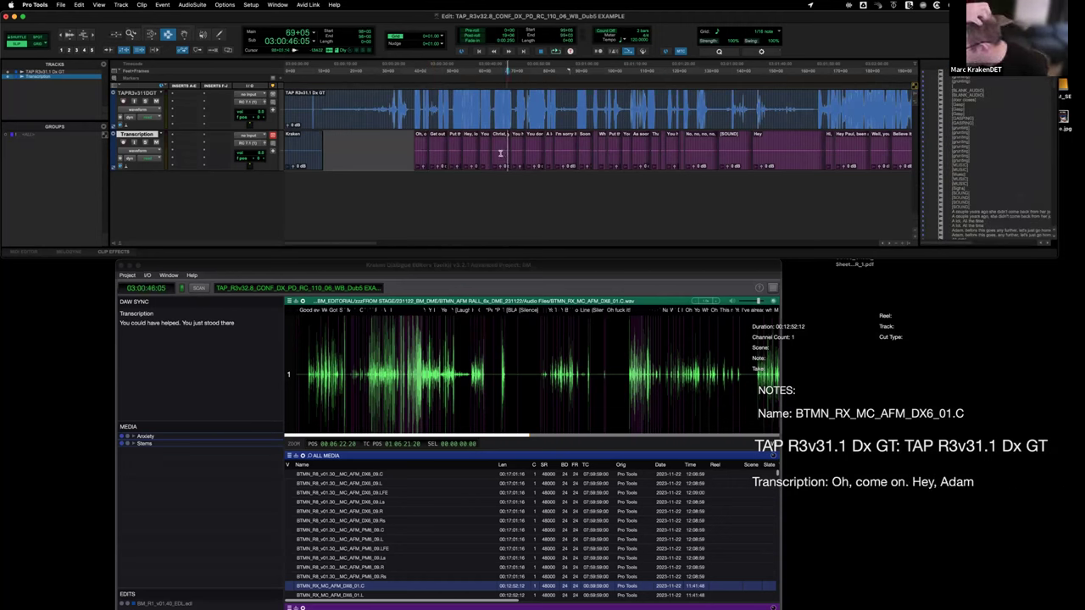
# Step: Place the playhead on several clips of the Transcription track to examine their transcribed text in the metadata overlay
pyautogui.click(429, 153)
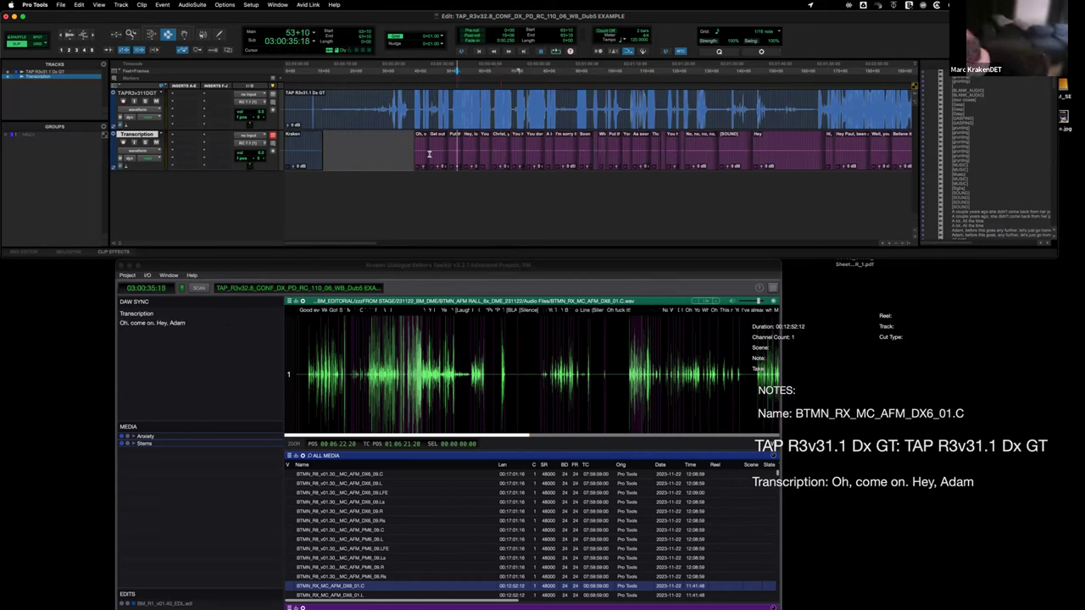
pyautogui.click(424, 154)
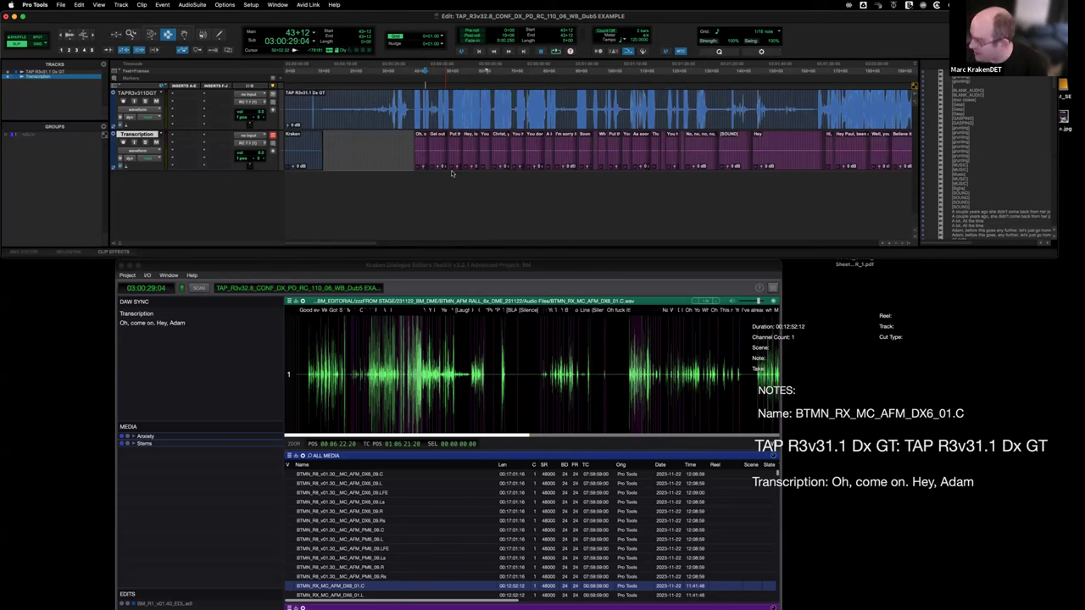
pyautogui.click(547, 152)
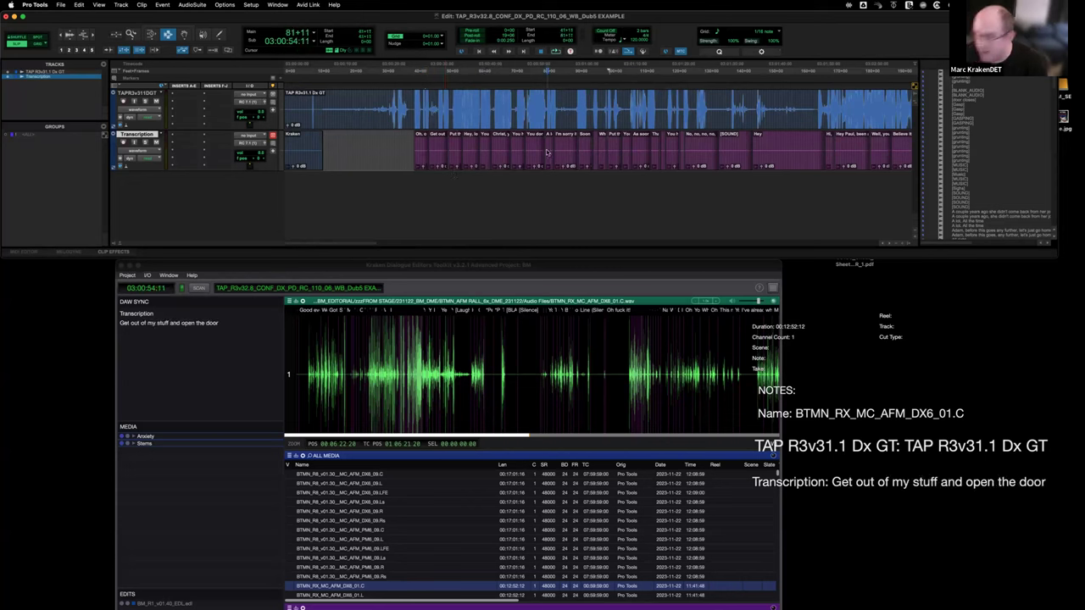
pyautogui.click(755, 145)
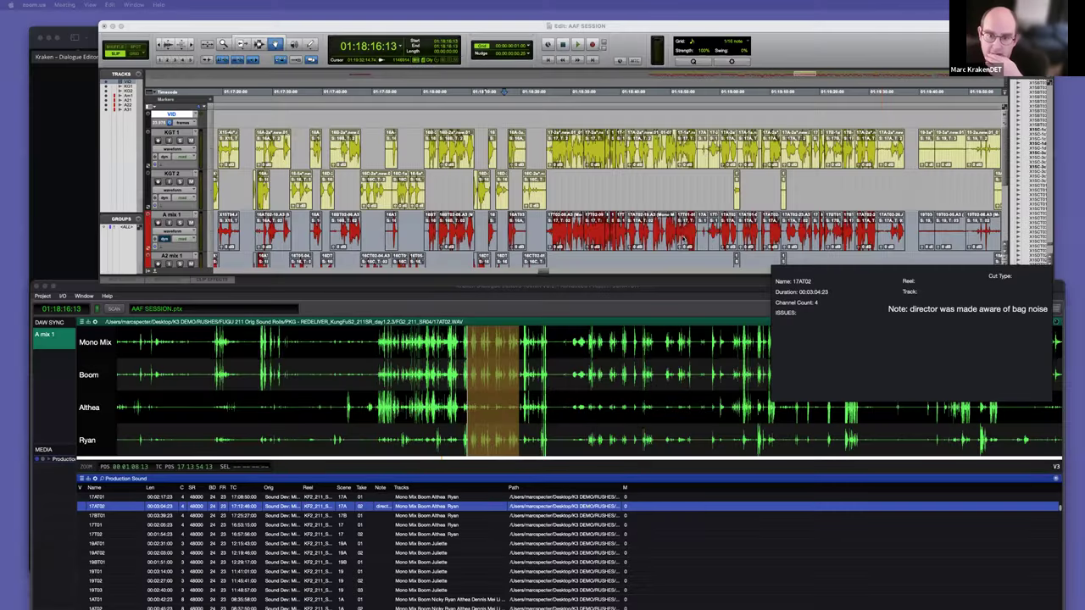
# Step: Enlarge the floating metadata window and add a large Track Summary label from the audio file metadata near its lower edge
pyautogui.moveTo(843, 271); pyautogui.dragTo(338, 96)
pyautogui.moveTo(549, 230); pyautogui.dragTo(973, 442)
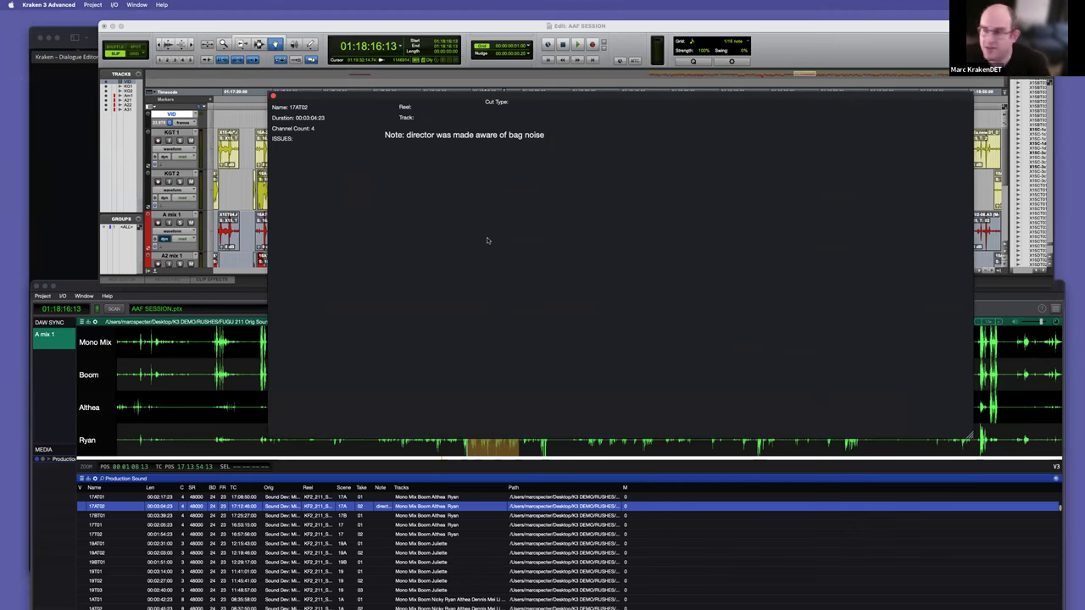
pyautogui.rightClick(466, 218)
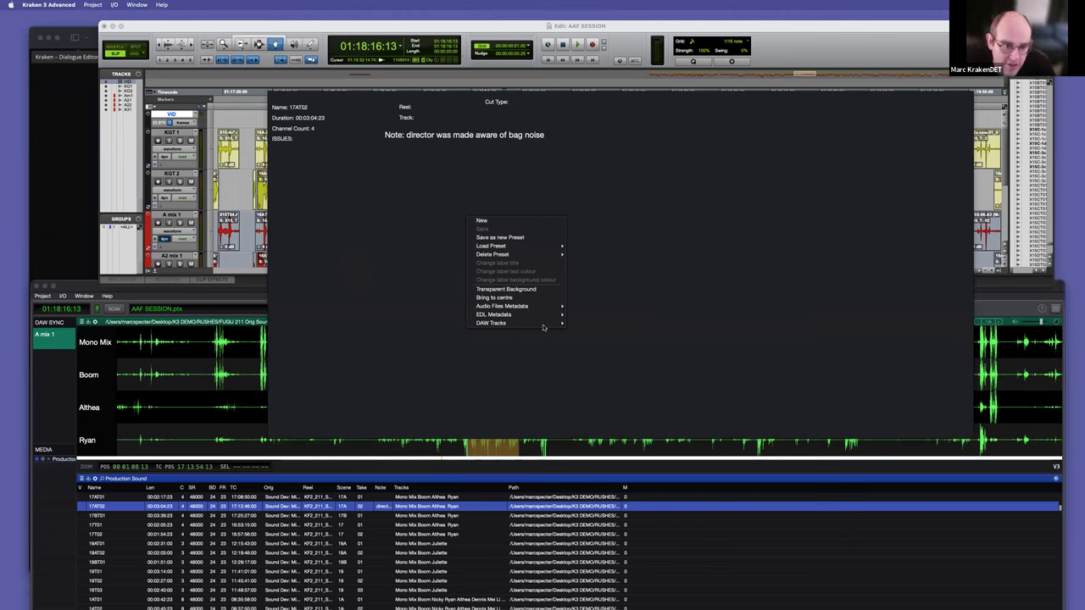
pyautogui.moveTo(527, 315)
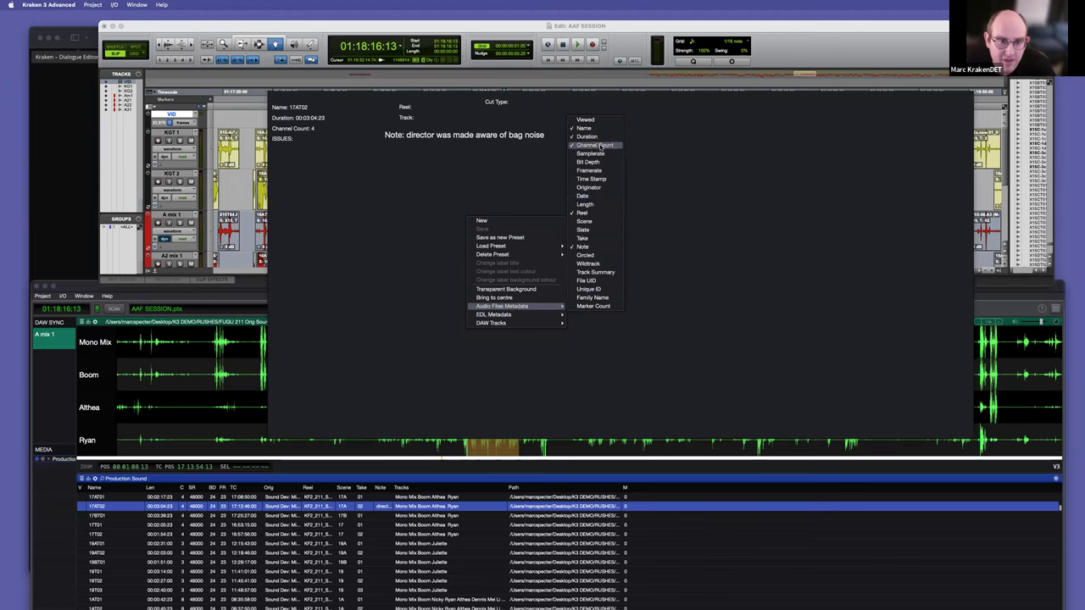
pyautogui.click(587, 272)
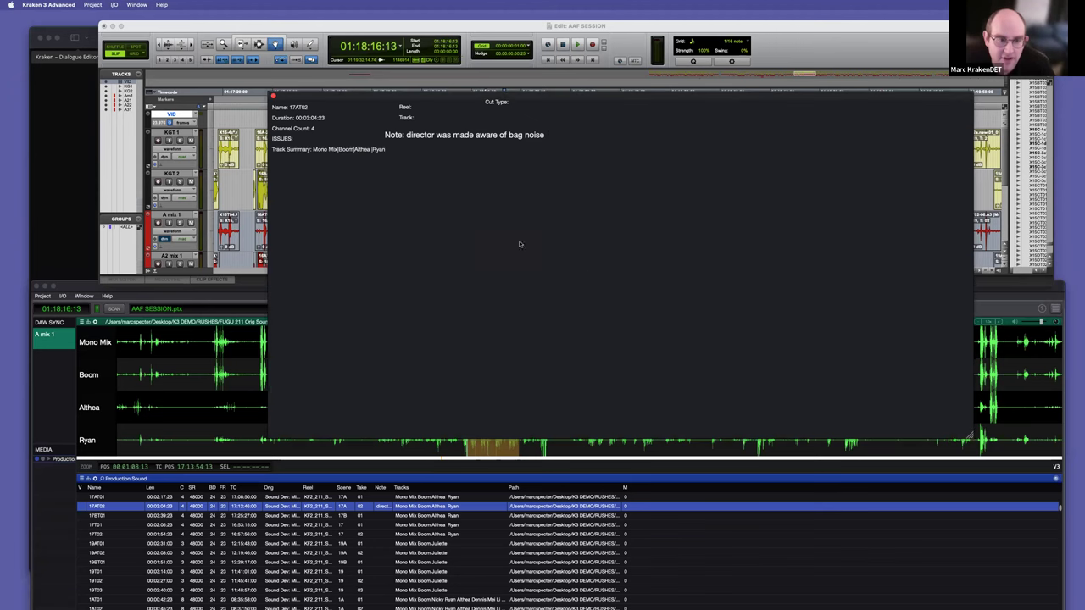
pyautogui.moveTo(305, 150); pyautogui.dragTo(891, 399)
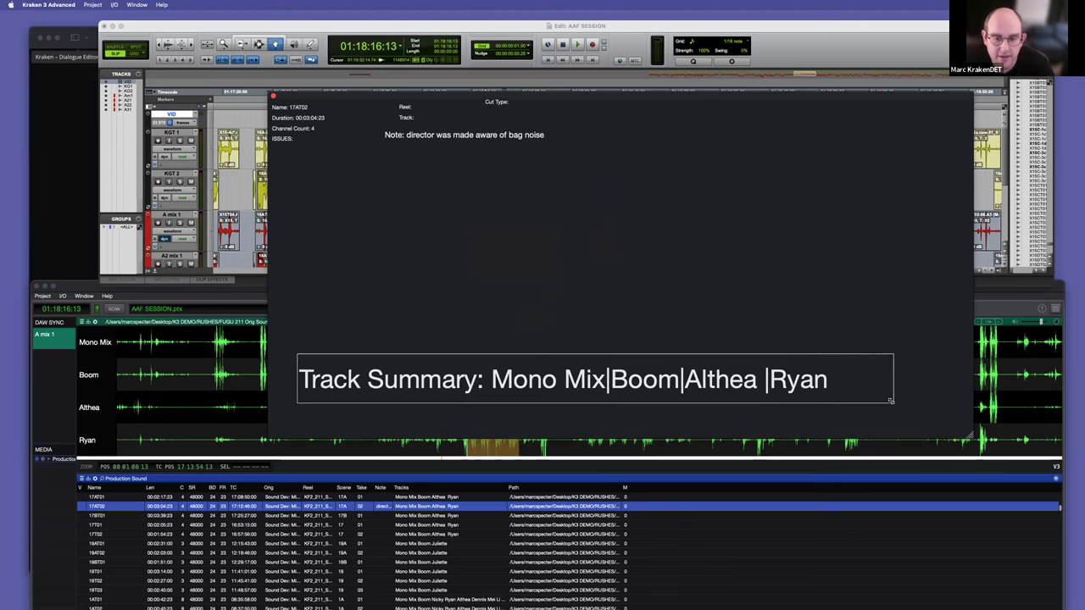
# Step: Retitle the Track Summary label in the metadata window as "tracks"
pyautogui.rightClick(480, 265)
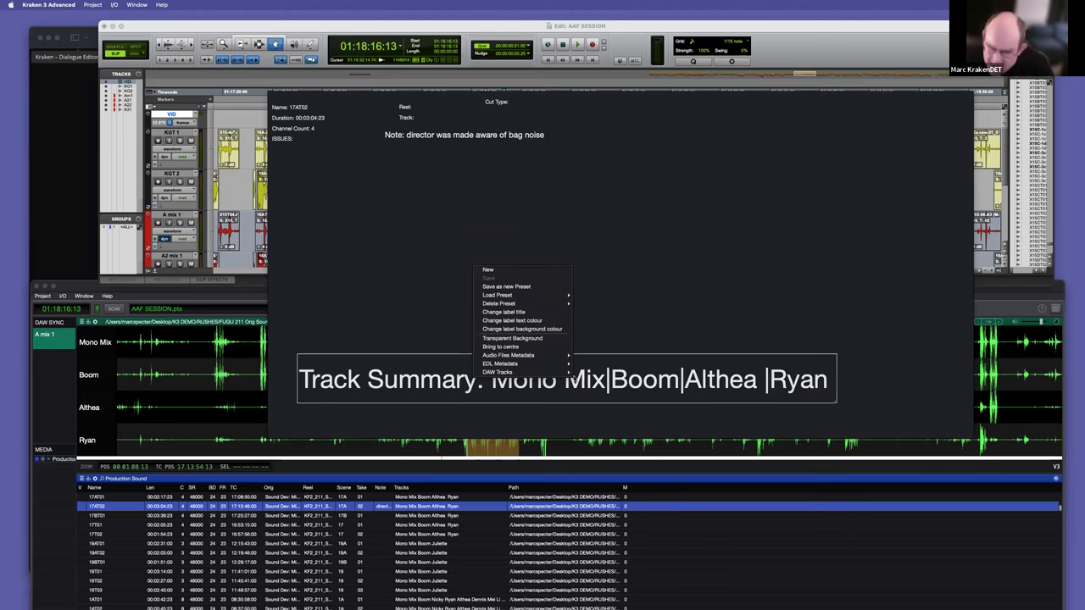
pyautogui.moveTo(540, 374)
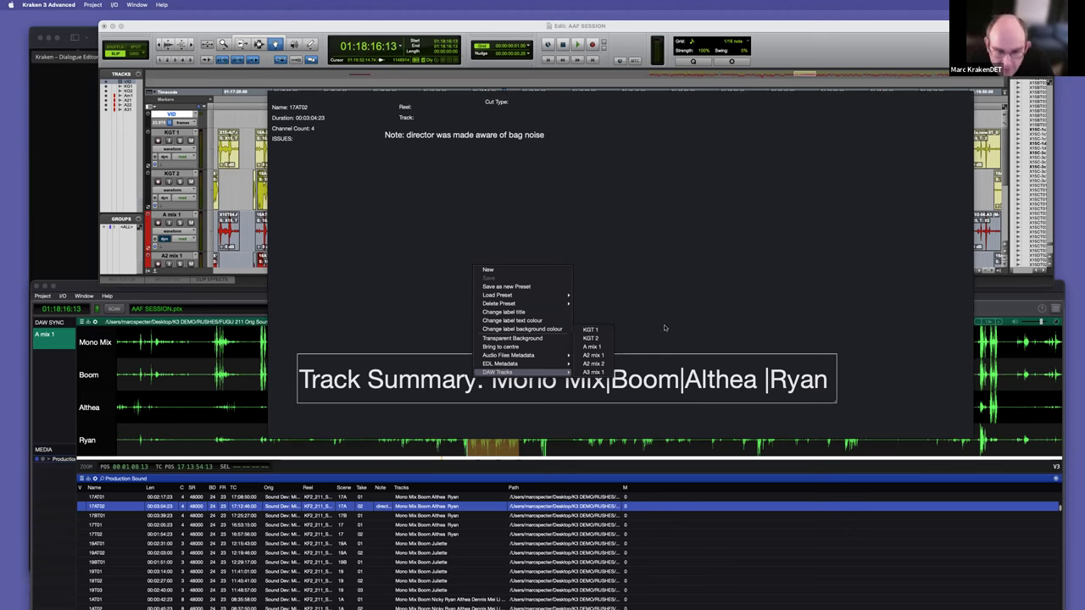
pyautogui.click(523, 314)
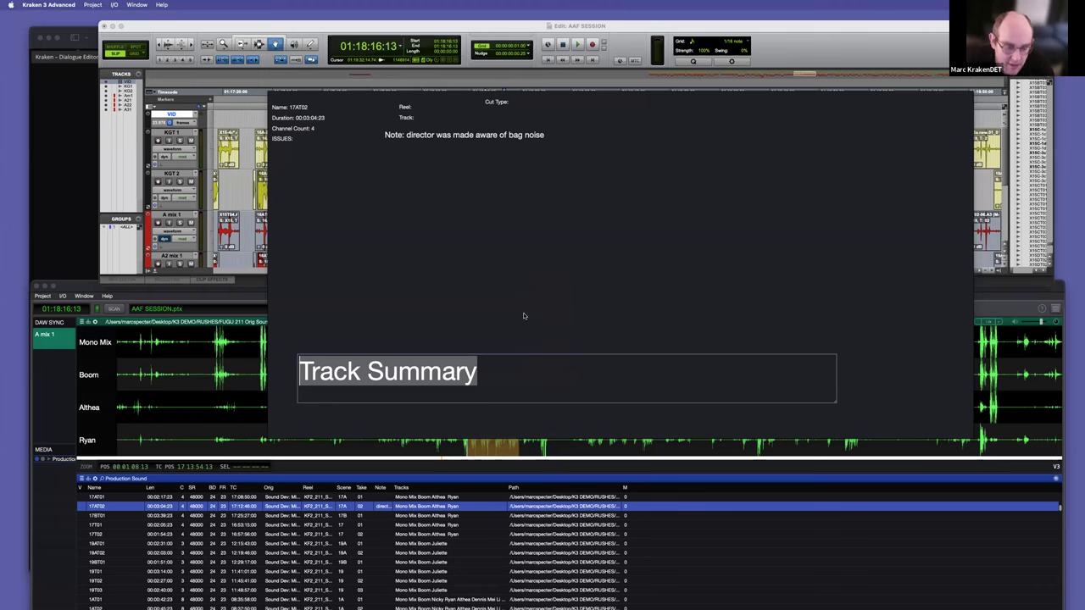
pyautogui.write('tracks')
pyautogui.press('Return')
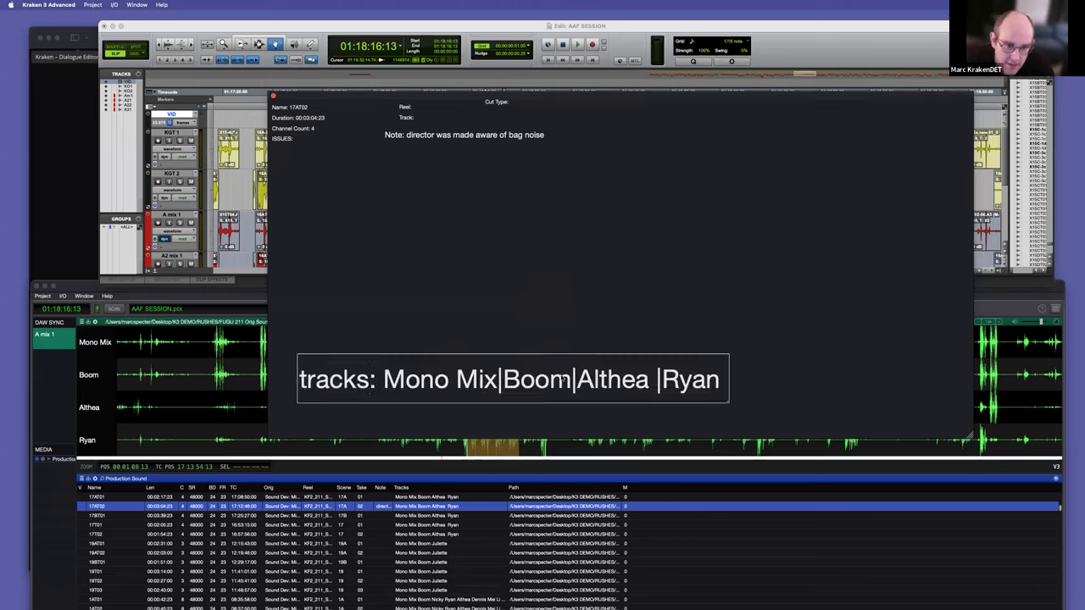
# Step: Change the text colour of the tracks label to yellow-green
pyautogui.rightClick(561, 377)
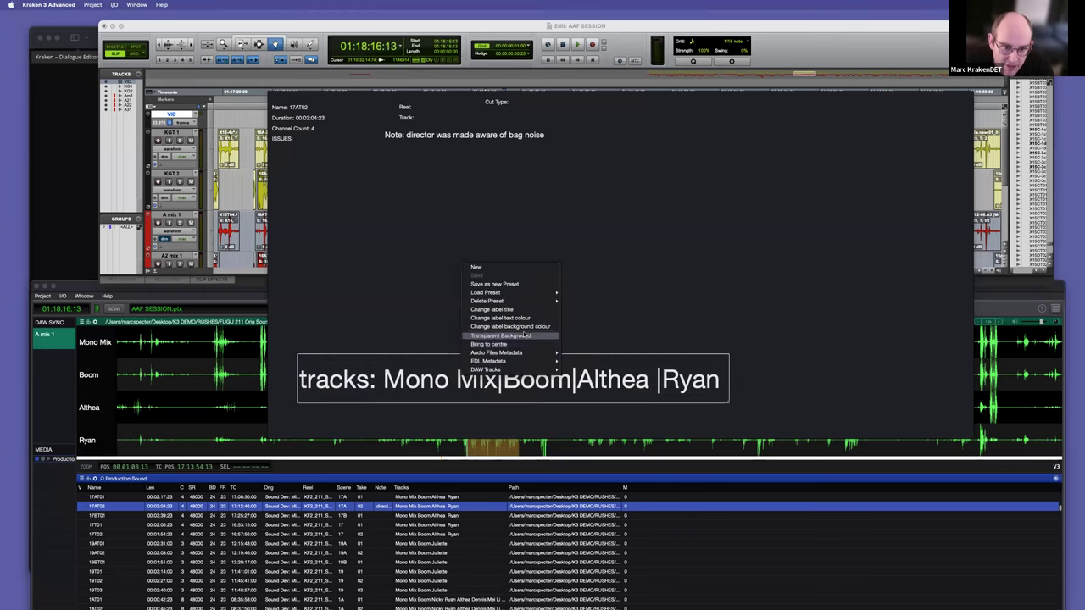
pyautogui.moveTo(522, 355)
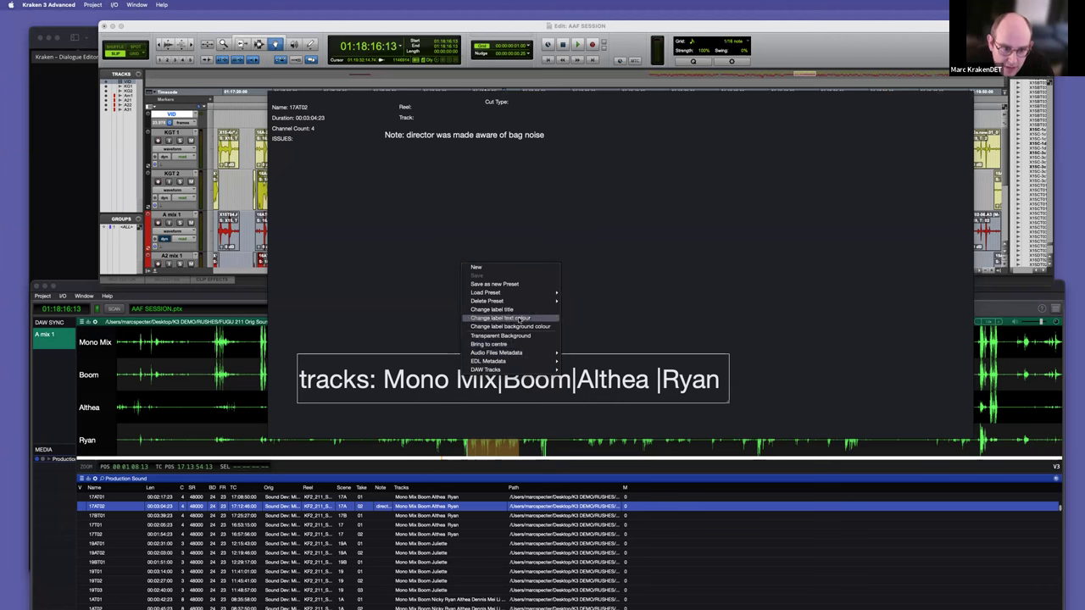
pyautogui.click(520, 319)
pyautogui.click(655, 466)
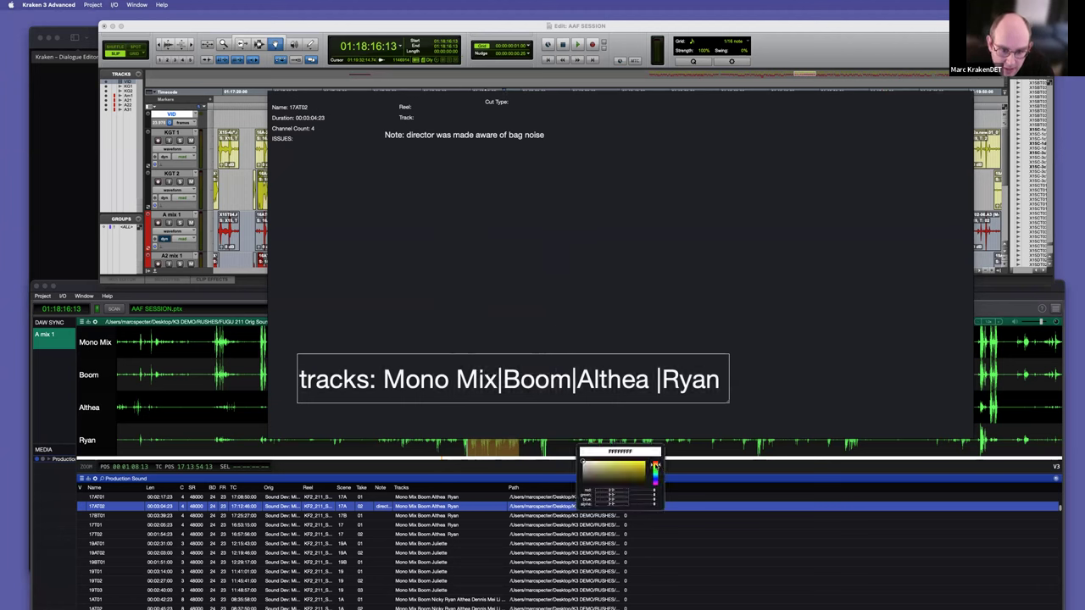
pyautogui.moveTo(656, 466); pyautogui.dragTo(655, 465)
pyautogui.click(634, 465)
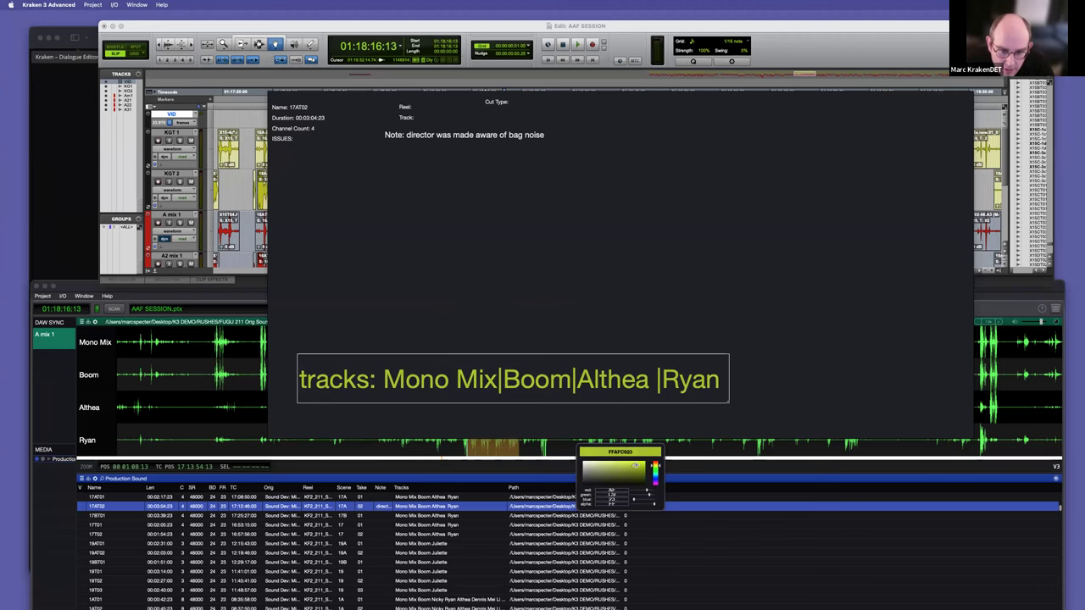
# Step: Change the background colour of the tracks label to red
pyautogui.rightClick(484, 271)
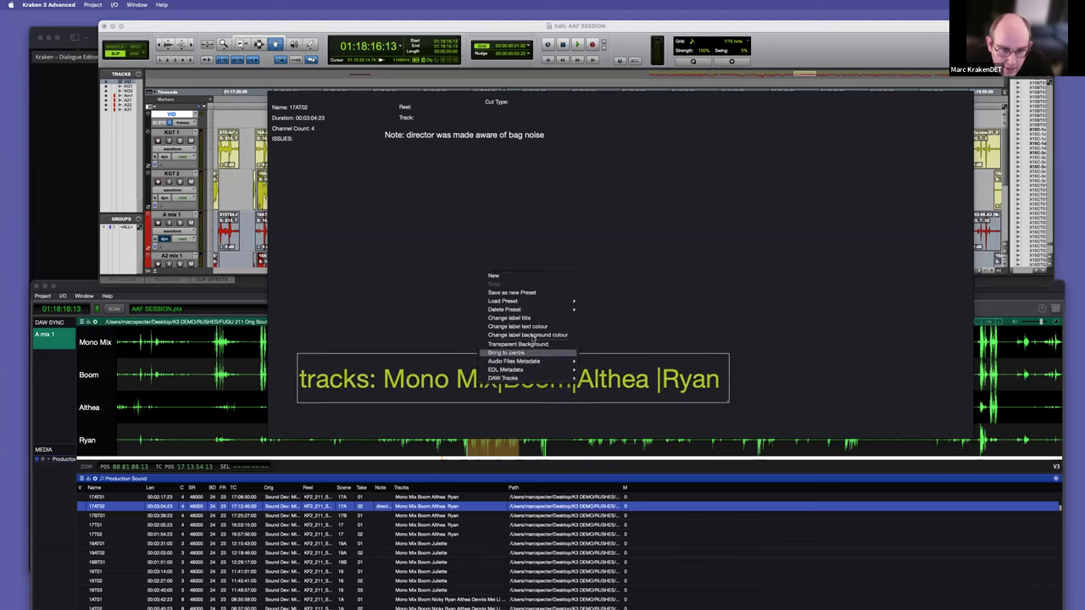
pyautogui.click(542, 329)
pyautogui.click(626, 465)
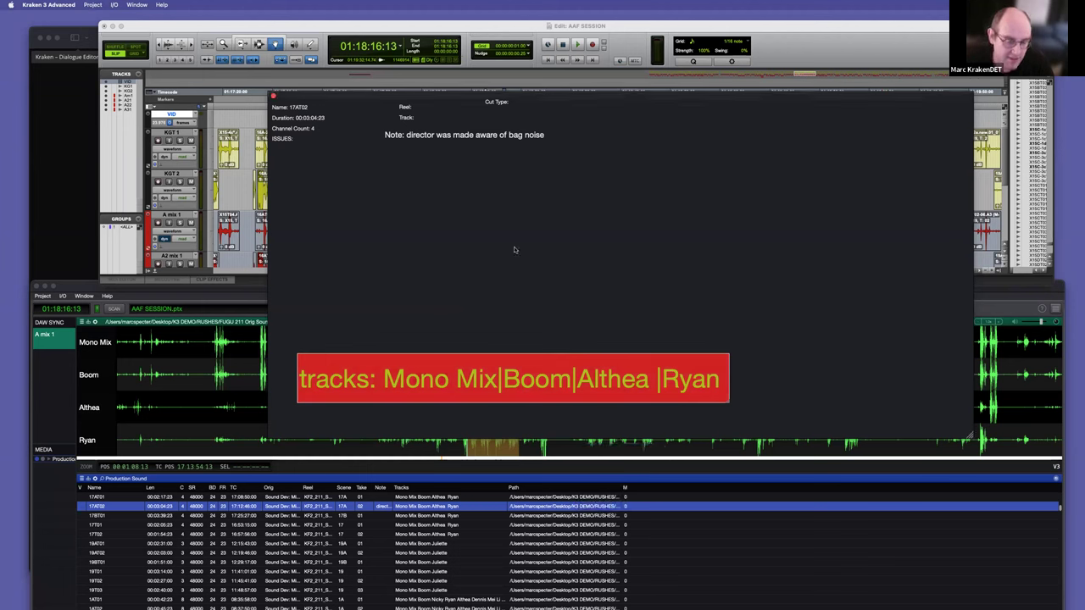
# Step: Switch to Pro Tools, activate the Selector tool and move the metadata window off the KGT tracks
pyautogui.click(247, 172)
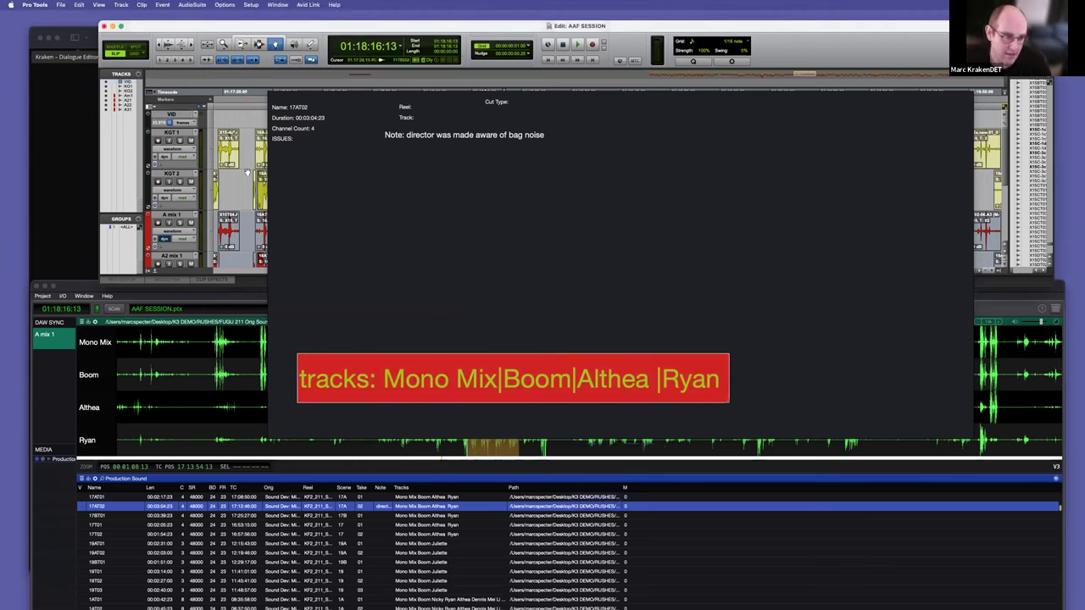
pyautogui.press('F7')
pyautogui.moveTo(371, 101); pyautogui.dragTo(484, 247)
# Step: Try a transparent background on the metadata window and switch it back to opaque
pyautogui.rightClick(628, 481)
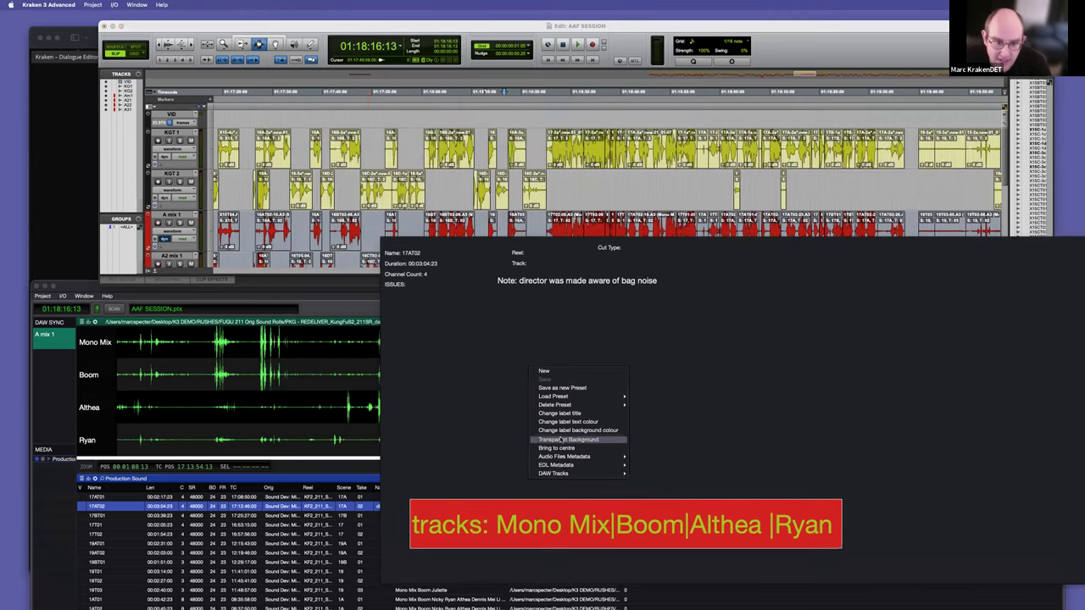
pyautogui.click(573, 440)
pyautogui.rightClick(542, 420)
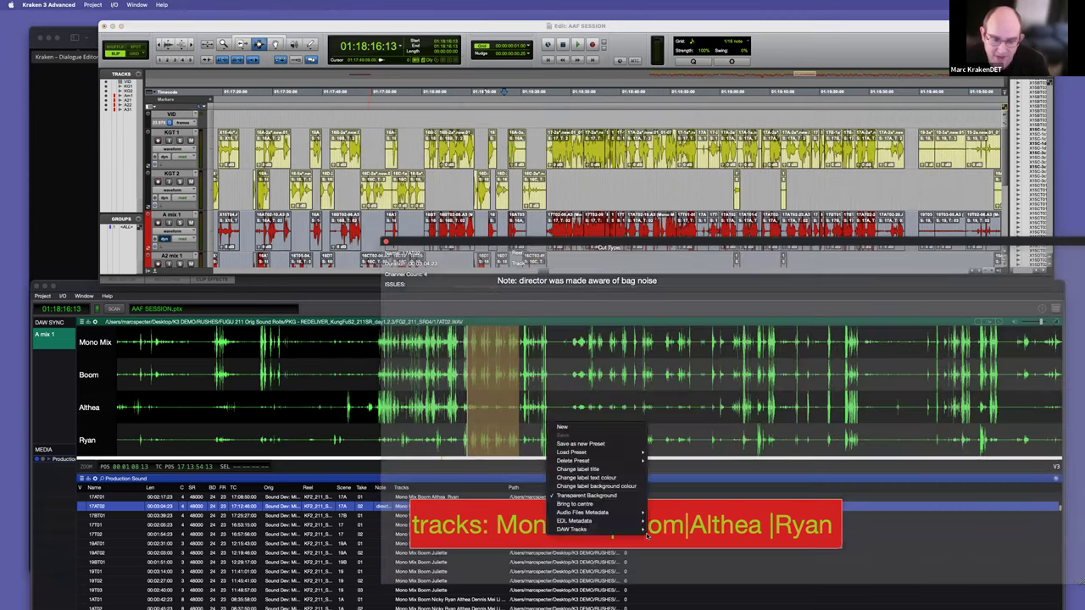
pyautogui.click(599, 495)
# Step: Select various stretches along the KGT 2 track in Pro Tools to examine how the metadata window's tracks label updates
pyautogui.moveTo(570, 188); pyautogui.dragTo(765, 189)
pyautogui.press('r')
pyautogui.press('r')
pyautogui.moveTo(521, 190); pyautogui.dragTo(413, 192)
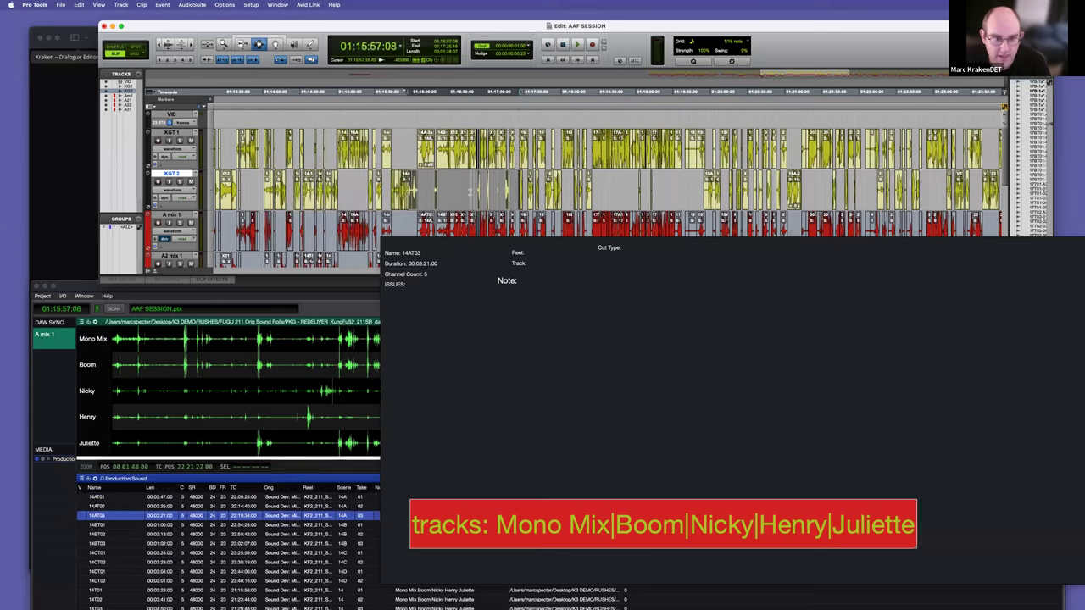
pyautogui.press('r')
pyautogui.press('r')
pyautogui.press('r')
pyautogui.moveTo(774, 193); pyautogui.dragTo(733, 197)
pyautogui.click(729, 194)
pyautogui.press('t')
pyautogui.press('t')
pyautogui.press('t')
pyautogui.press('t')
pyautogui.press('t')
pyautogui.press('t')
pyautogui.press('r')
pyautogui.press('r')
pyautogui.moveTo(845, 193); pyautogui.dragTo(874, 193)
pyautogui.hscroll(4, 875, 193)
pyautogui.moveTo(786, 194); pyautogui.dragTo(247, 194)
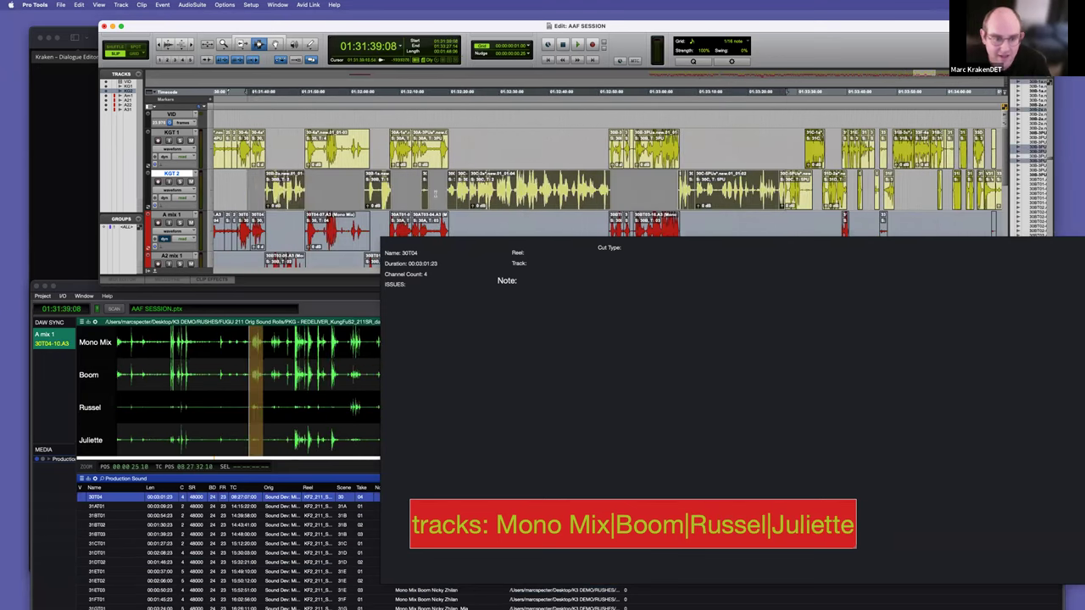
pyautogui.press('r')
pyautogui.press('r')
pyautogui.click(446, 194)
# Step: Save the metadata window layout as a new preset named "stupid"
pyautogui.rightClick(537, 428)
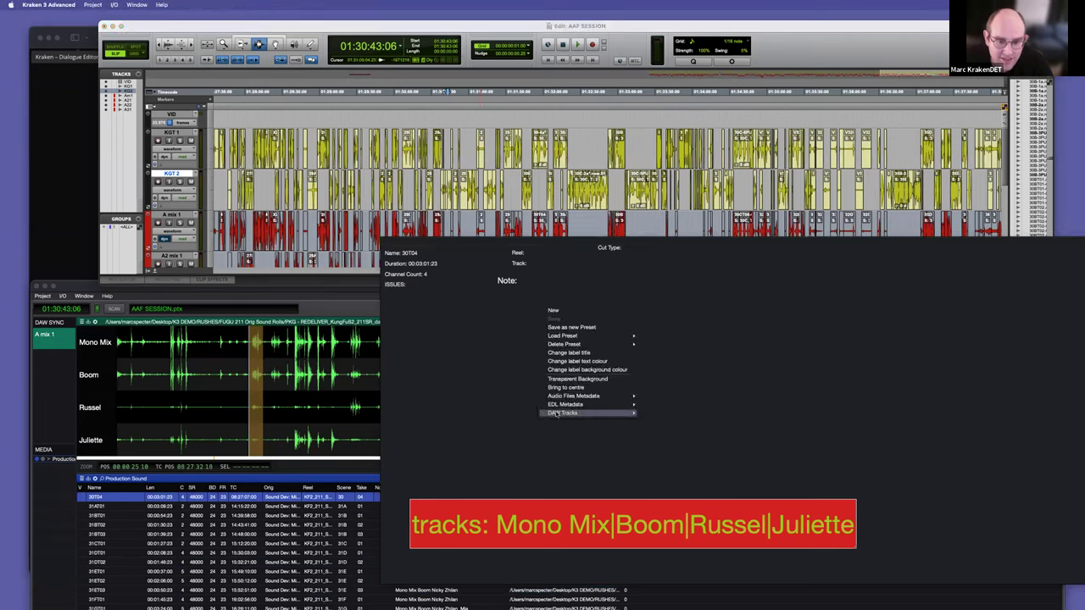
pyautogui.click(598, 328)
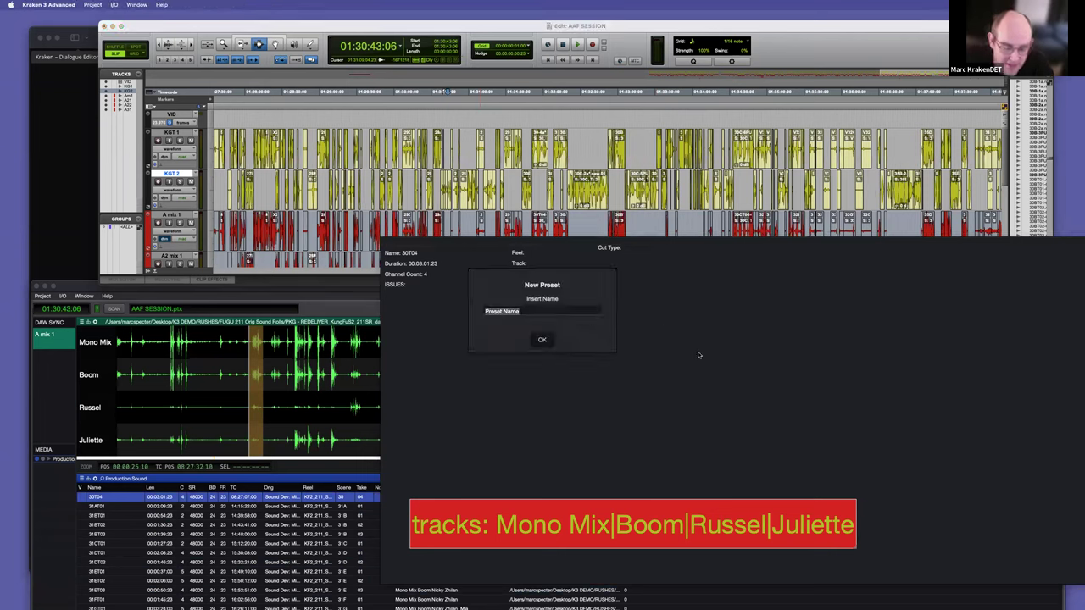
pyautogui.write('sto')
pyautogui.press('BackSpace')
pyautogui.press('BackSpace')
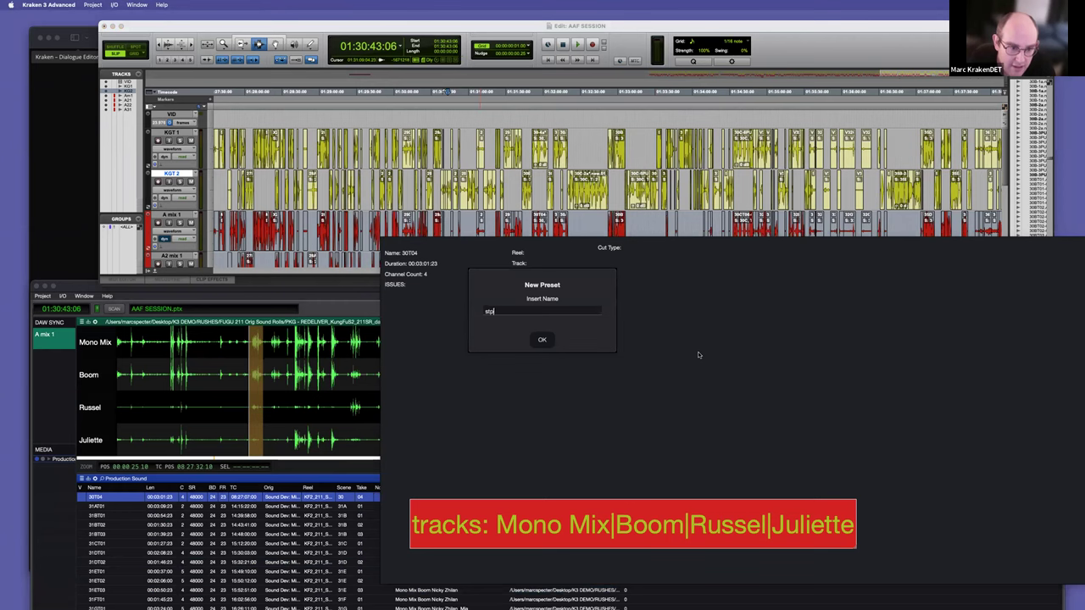
pyautogui.press('Return')
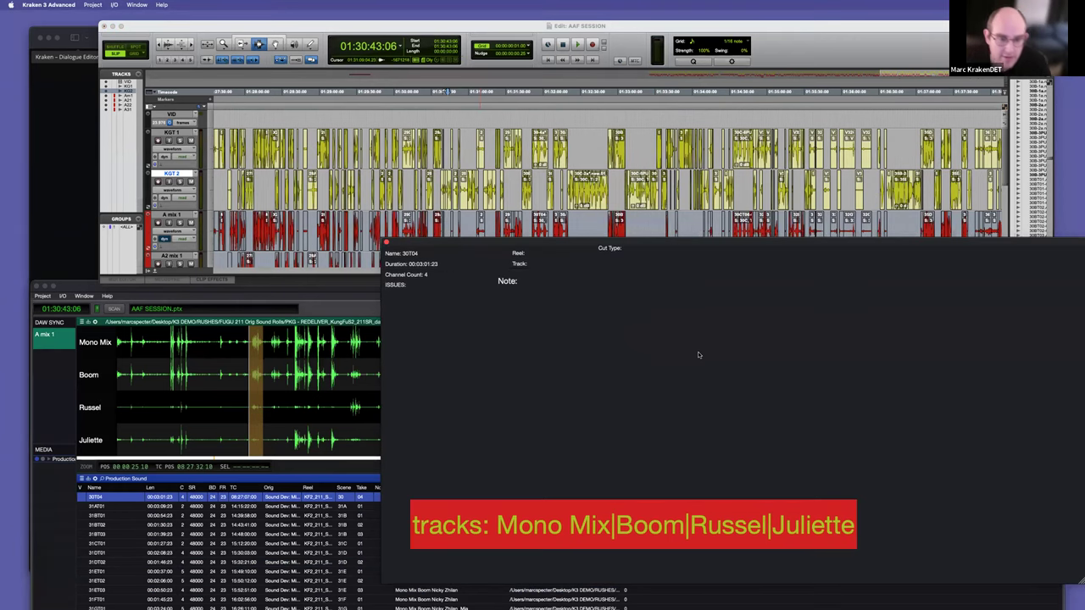
# Step: Load the Demo preset into the metadata window, reposition the window and reload the "stupid" preset
pyautogui.rightClick(673, 355)
pyautogui.moveTo(646, 273)
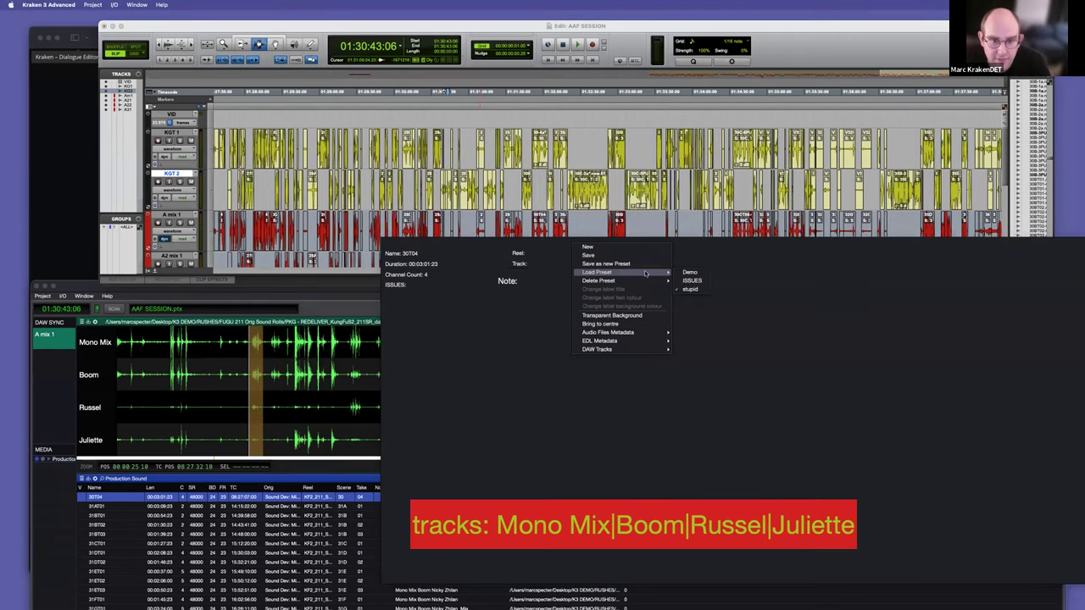
pyautogui.click(690, 272)
pyautogui.moveTo(502, 305); pyautogui.dragTo(686, 436)
pyautogui.rightClick(677, 451)
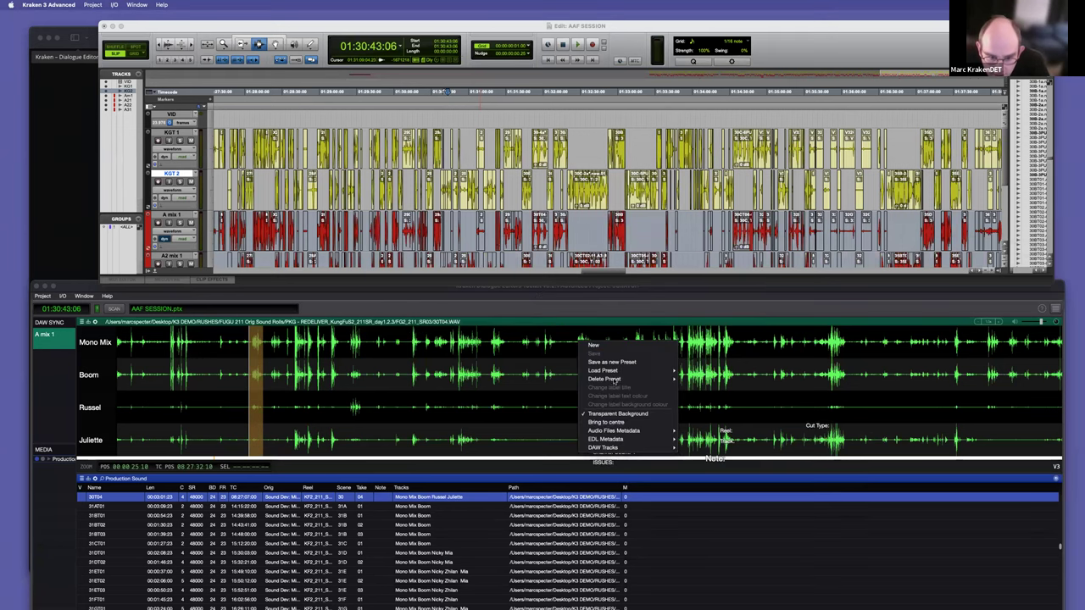
pyautogui.moveTo(617, 374)
pyautogui.click(696, 372)
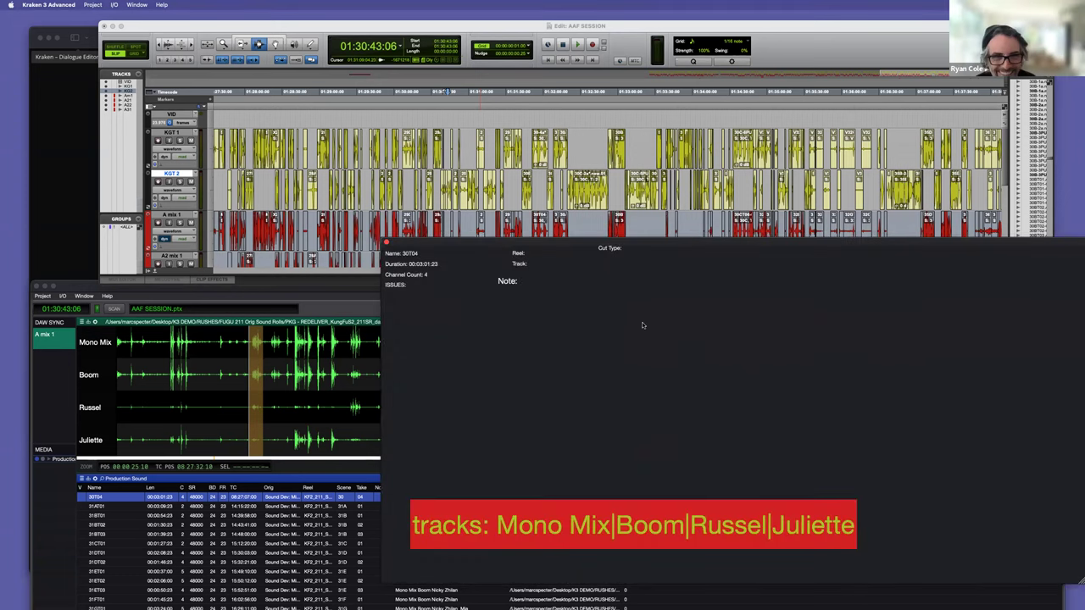
# Step: Shift the metadata window sideways and select the KGT 2 stretch from about 01:31:21:02 to 01:34:12:06 to examine its metadata
pyautogui.moveTo(563, 245); pyautogui.dragTo(433, 241)
pyautogui.moveTo(495, 182); pyautogui.dragTo(708, 174)
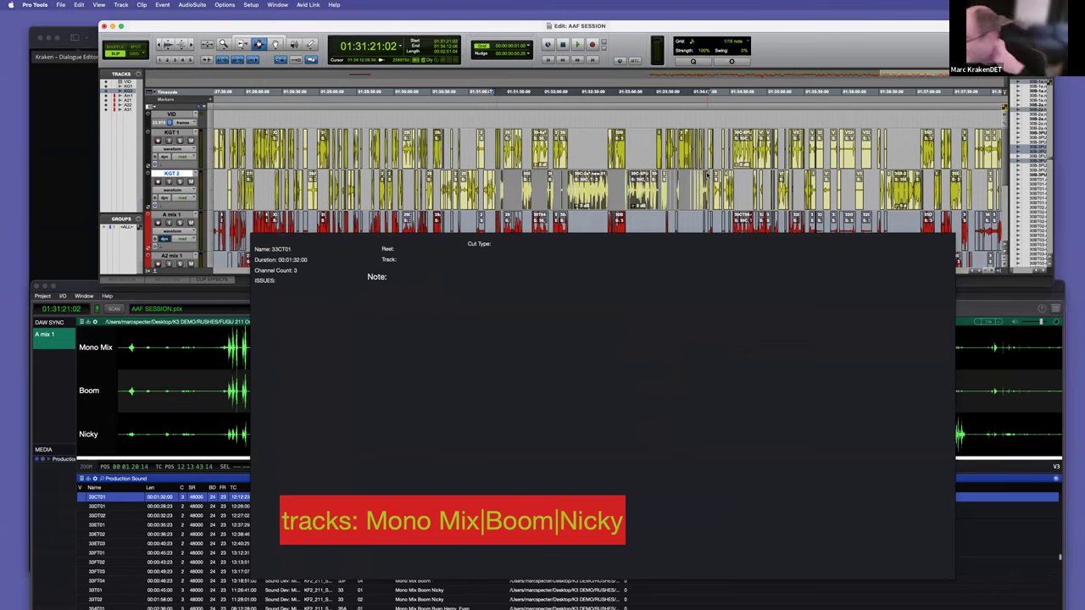
# Step: Narrow the metadata window, move it up over the timeline and close it
pyautogui.moveTo(950, 577); pyautogui.dragTo(678, 581)
pyautogui.moveTo(500, 235); pyautogui.dragTo(688, 144)
pyautogui.click(447, 148)
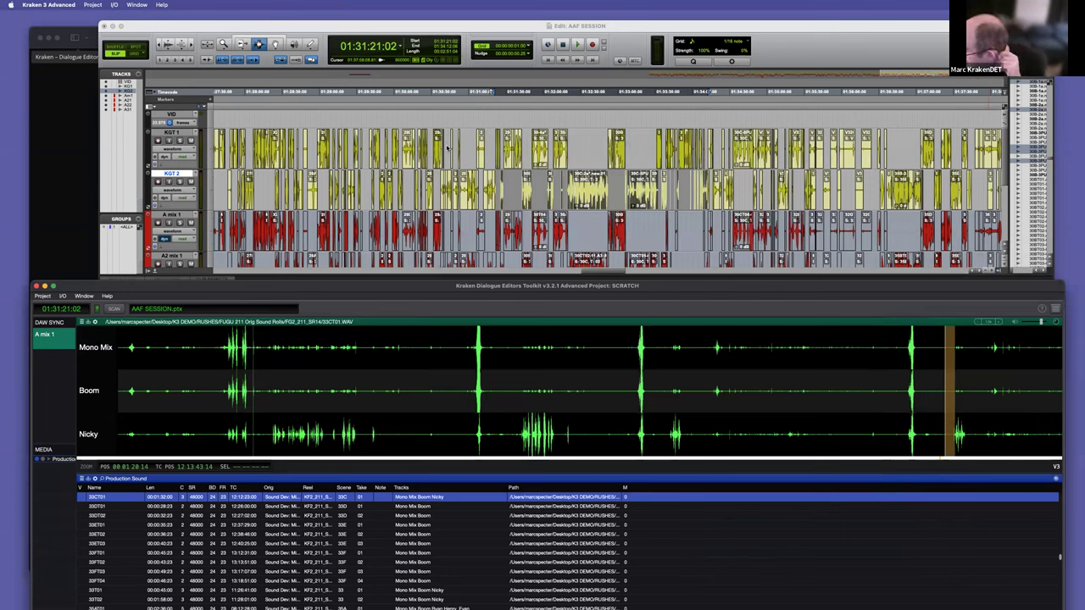
# Step: Move the Kraken Dialogue Editors Toolkit window up over the Pro Tools timeline and show Quick Help
pyautogui.moveTo(525, 289); pyautogui.dragTo(521, 99)
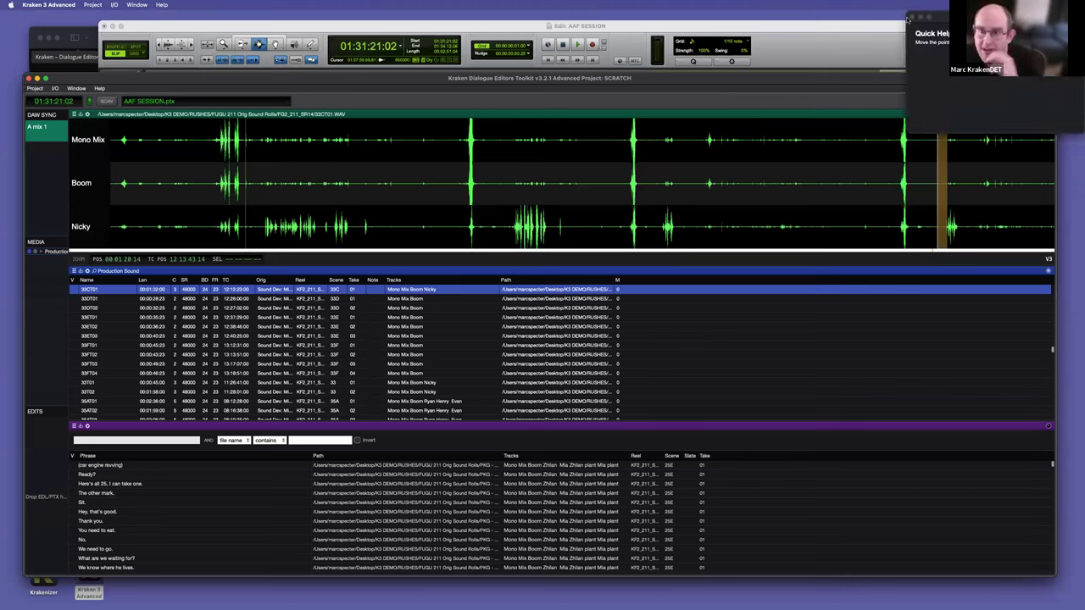
pyautogui.click(1035, 102)
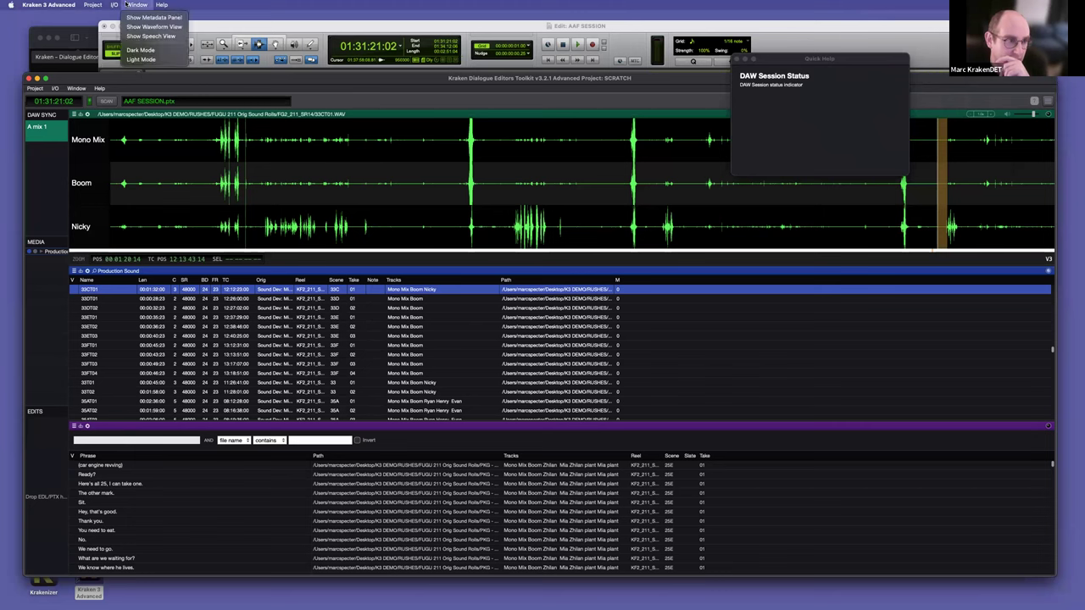
# Step: Load the take containing the phrase "Sit." into the waveform view, inspect its track name filter and close the filter
pyautogui.click(364, 503)
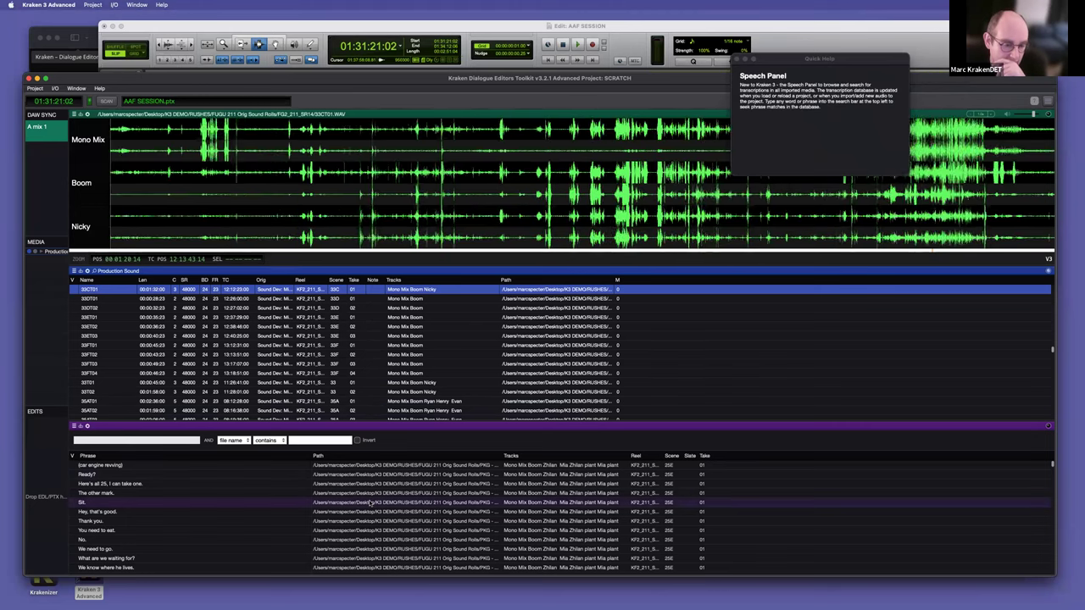
pyautogui.rightClick(373, 188)
pyautogui.moveTo(399, 214)
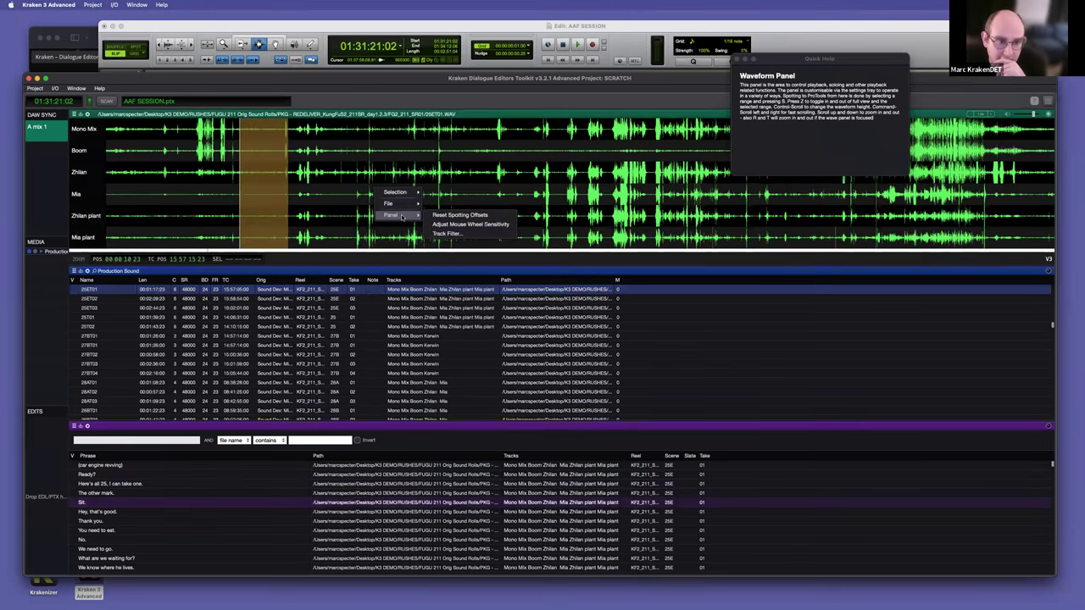
pyautogui.click(447, 237)
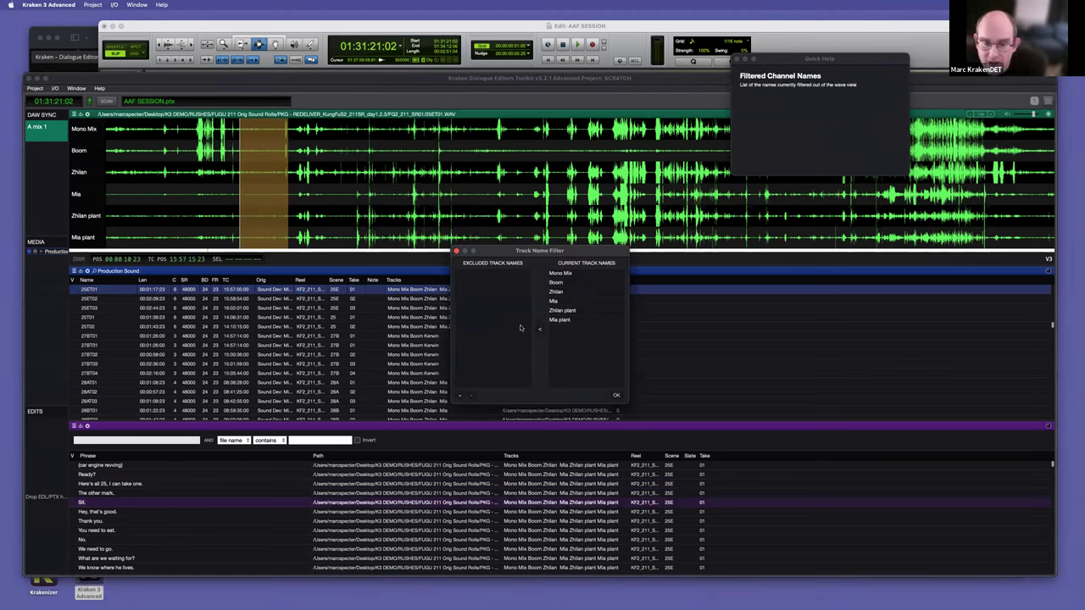
pyautogui.click(455, 251)
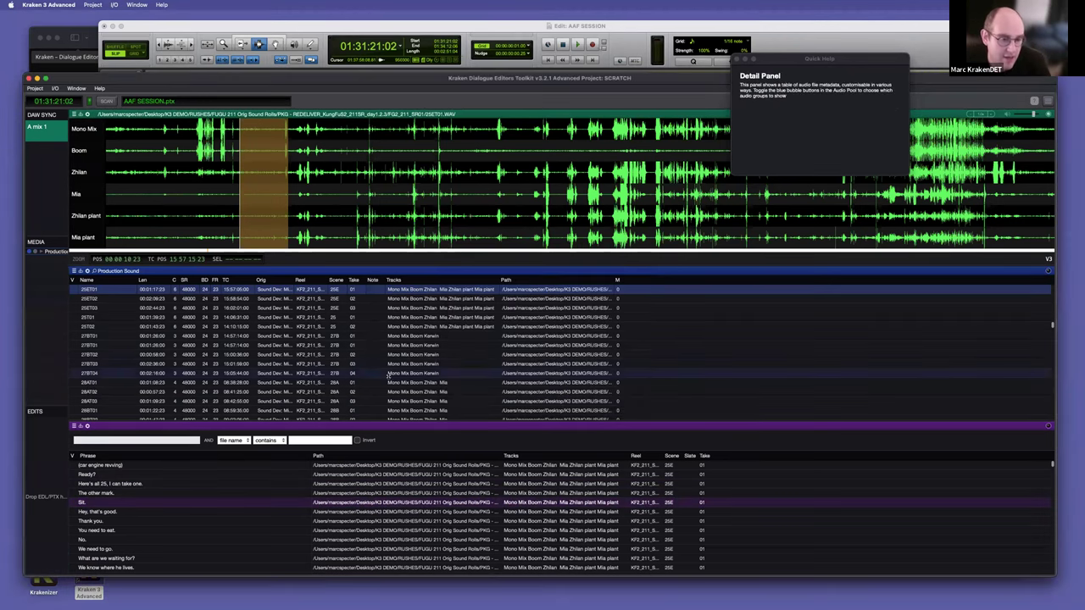
# Step: Switch to Finder, import FG211_LC_220315 Start TC.edl from the EDL folder into the Edits list, and enlarge the speech panel above the EDL
pyautogui.press('super+Tab')
pyautogui.press('super+Tab')
pyautogui.press('super+Tab')
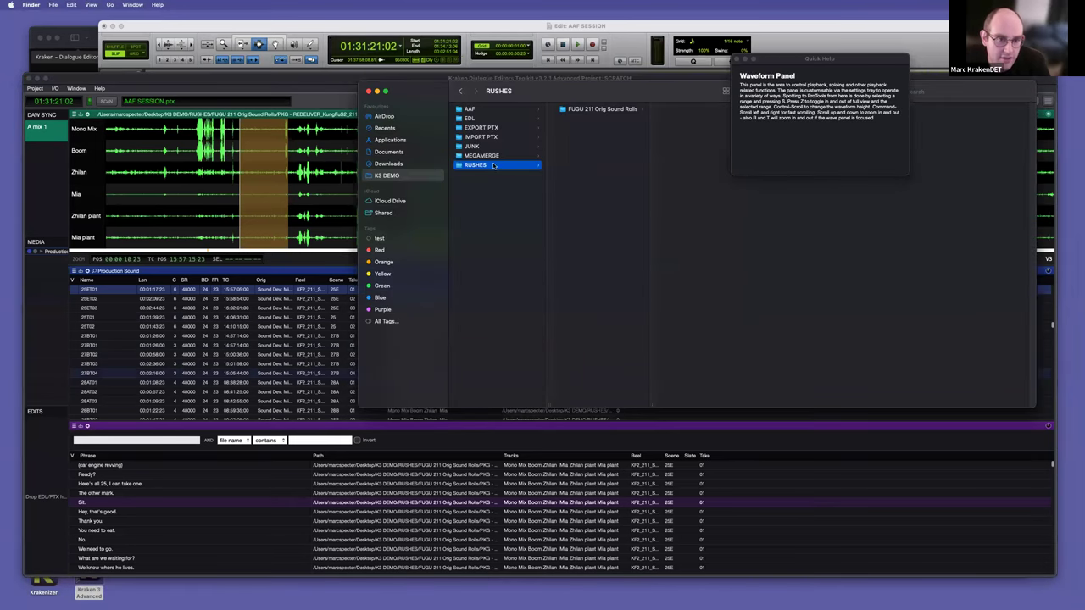
pyautogui.click(470, 118)
pyautogui.moveTo(593, 109); pyautogui.dragTo(47, 496)
pyautogui.click(503, 373)
pyautogui.click(507, 383)
pyautogui.click(605, 373)
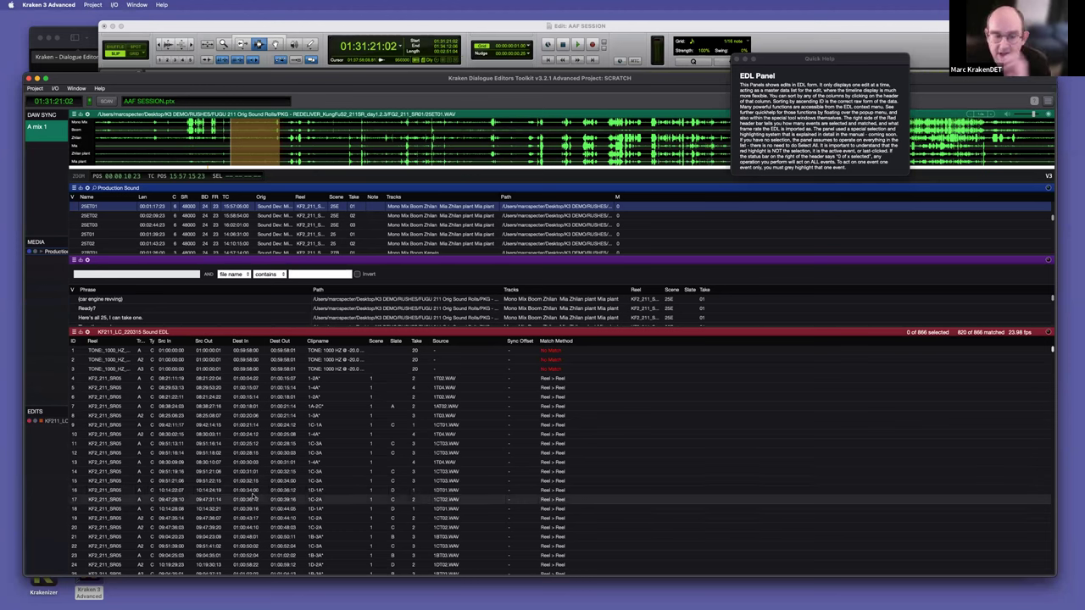
pyautogui.moveTo(314, 329); pyautogui.dragTo(307, 390)
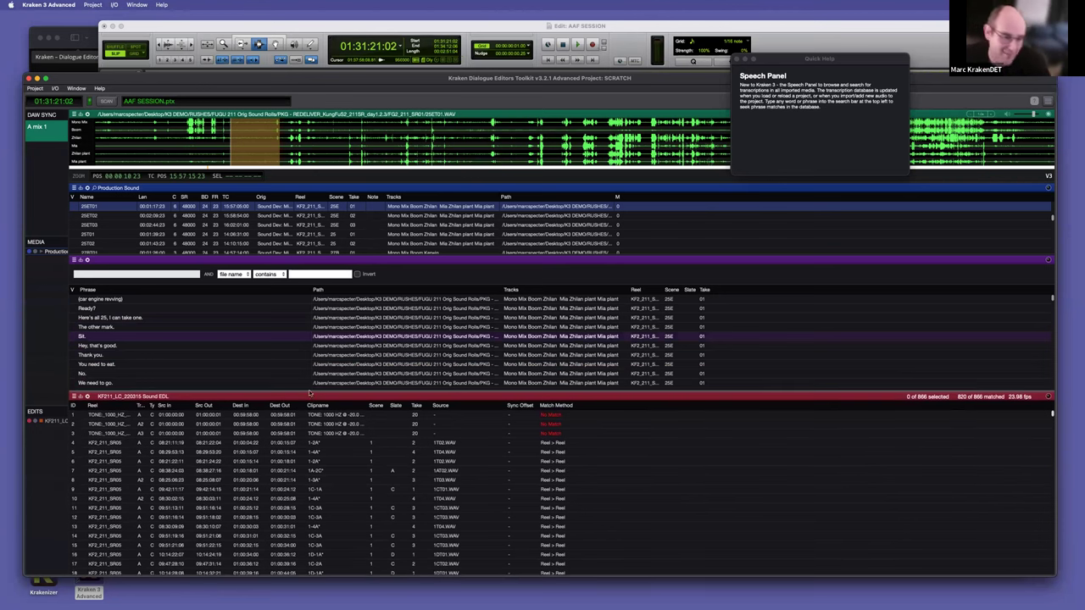
# Step: Review the Assemble To PTX track groups from EDL event 9, clip 1C-1A, closing Quick Help and the assembly window
pyautogui.click(311, 489)
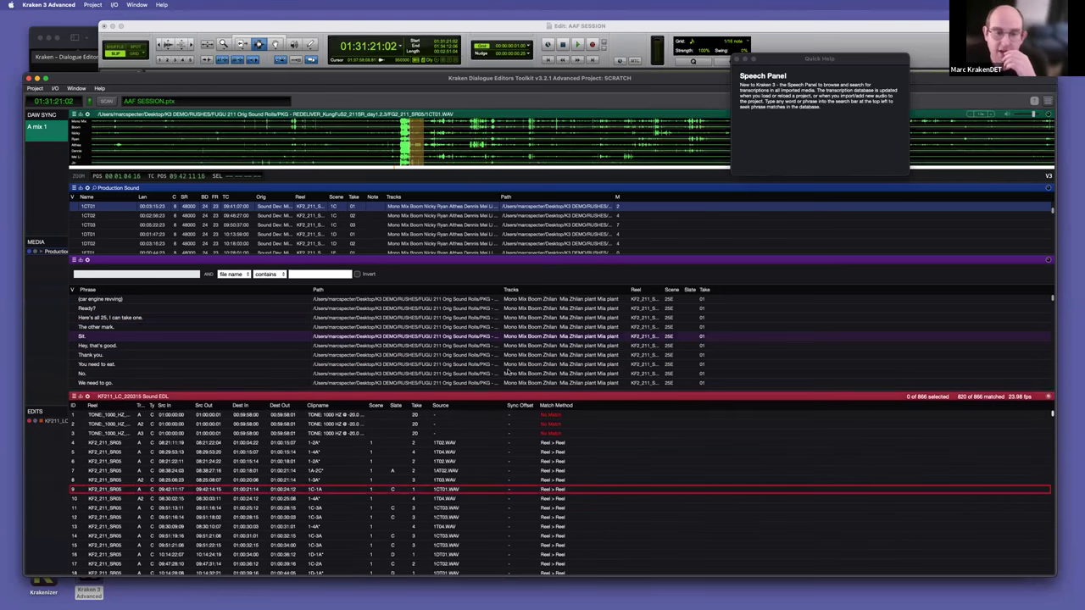
pyautogui.rightClick(379, 492)
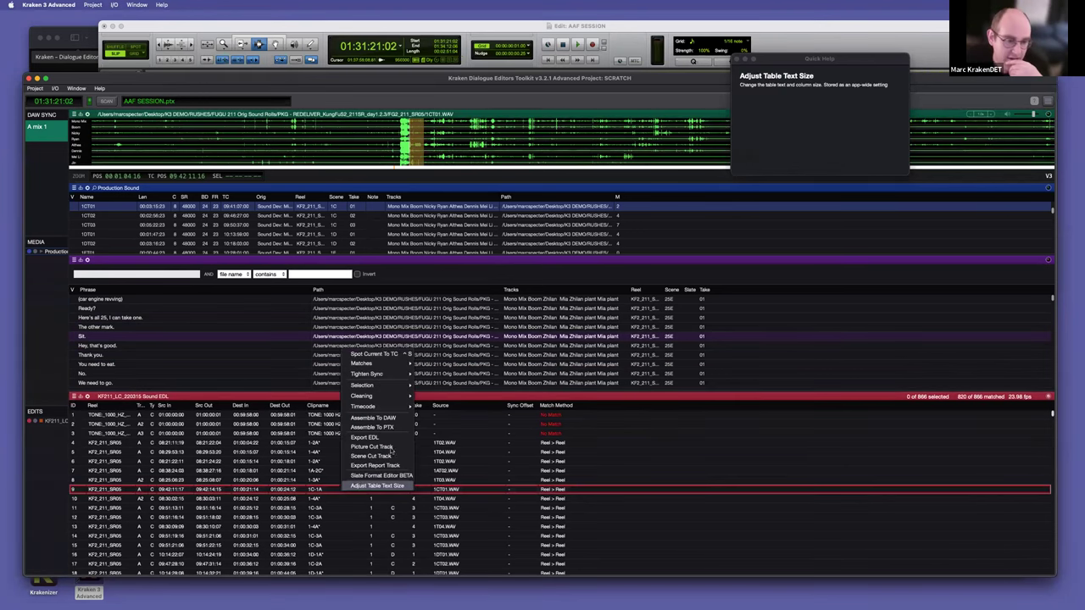
pyautogui.click(394, 429)
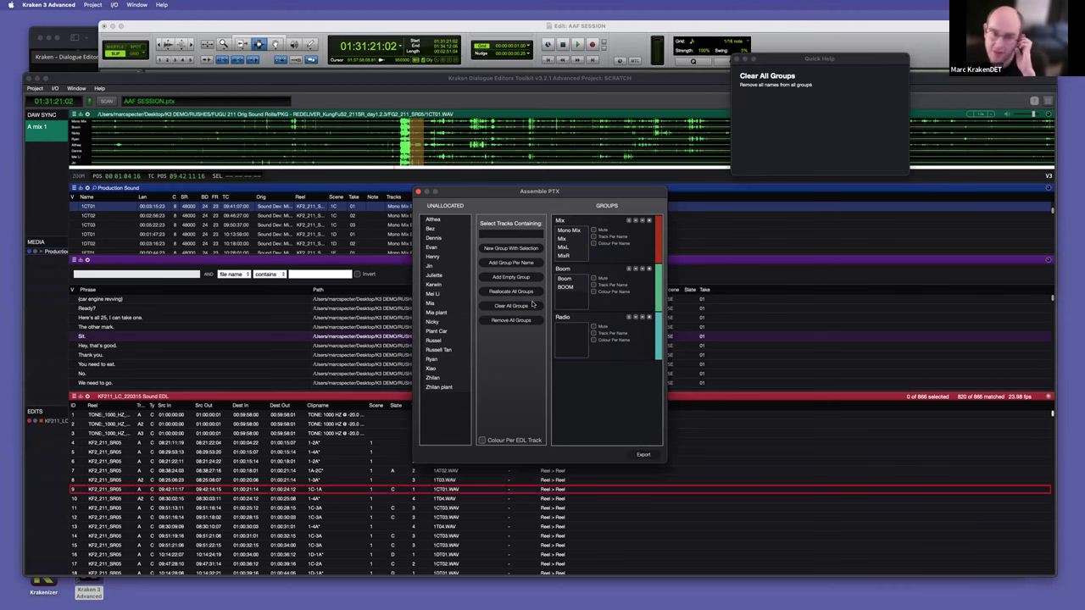
pyautogui.moveTo(510, 200); pyautogui.dragTo(733, 263)
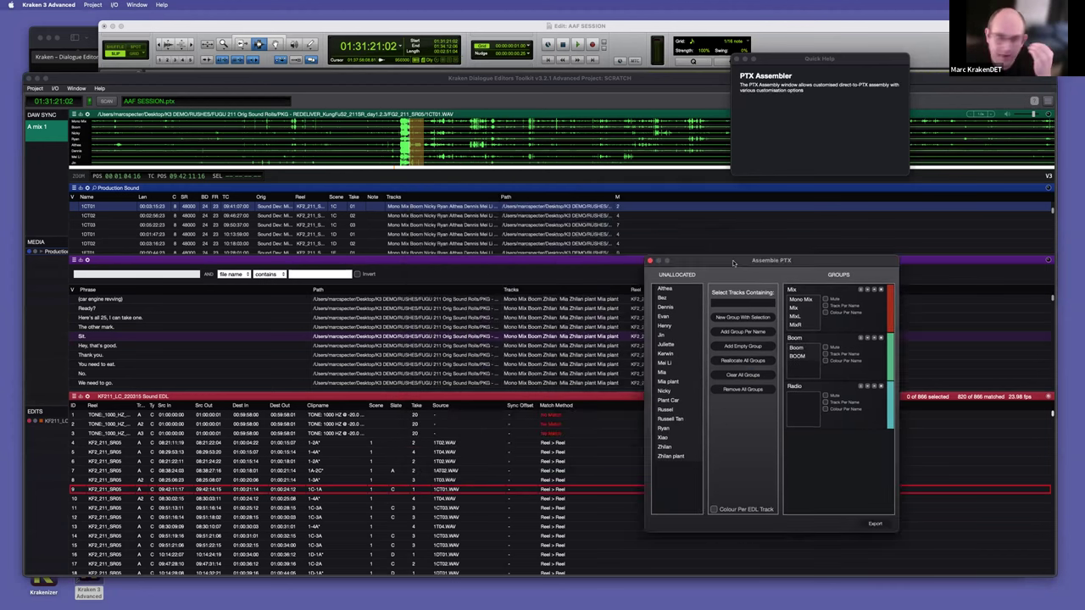
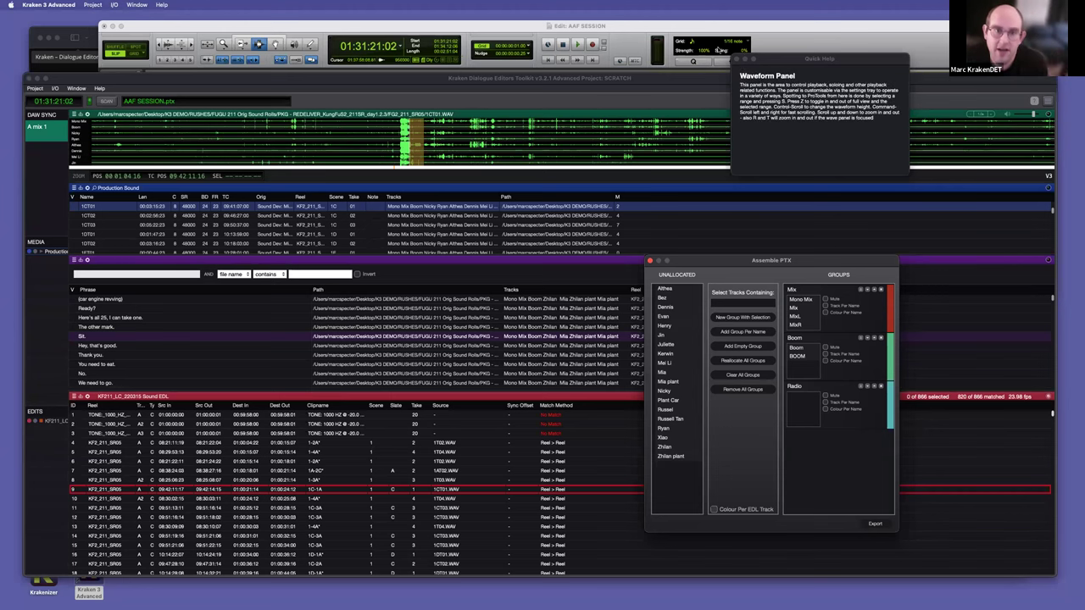
pyautogui.click(737, 59)
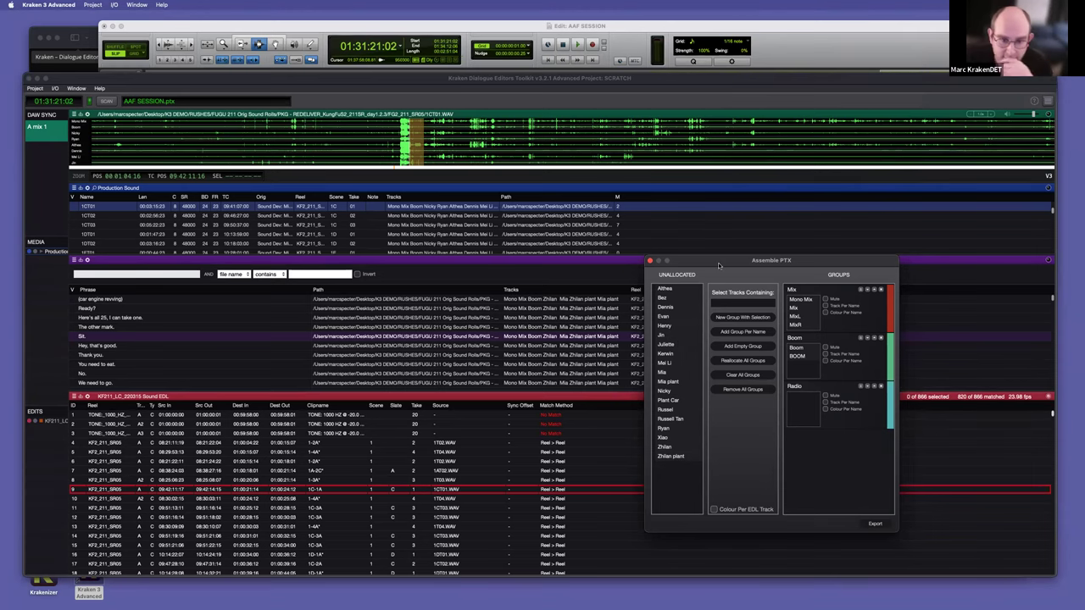
pyautogui.moveTo(718, 265); pyautogui.dragTo(758, 186)
pyautogui.click(711, 172)
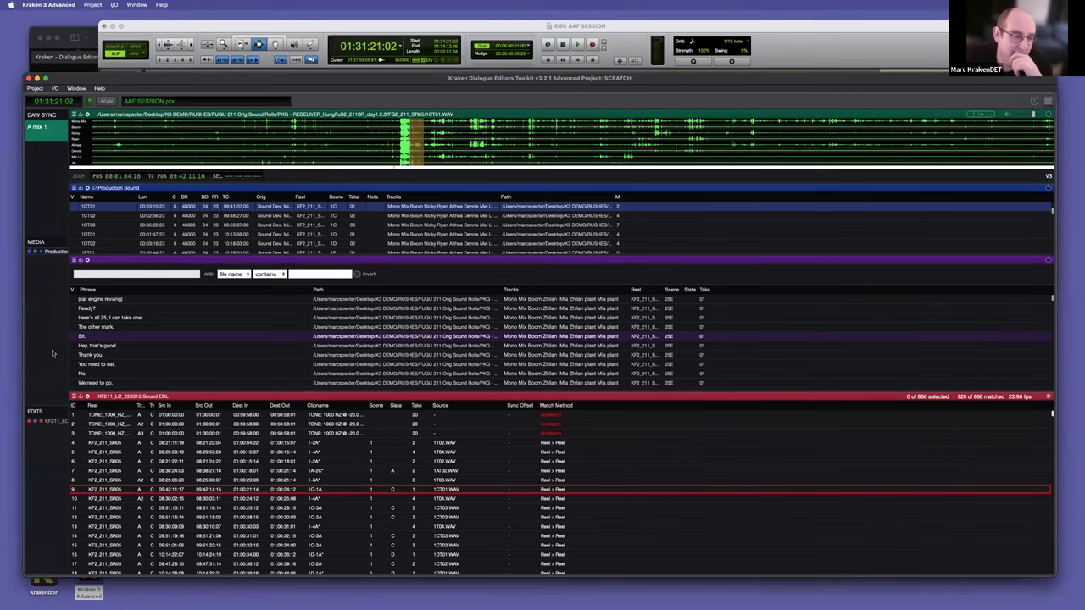
# Step: Move the Kraken window up to the menu bar and resize it narrower and taller
pyautogui.click(77, 88)
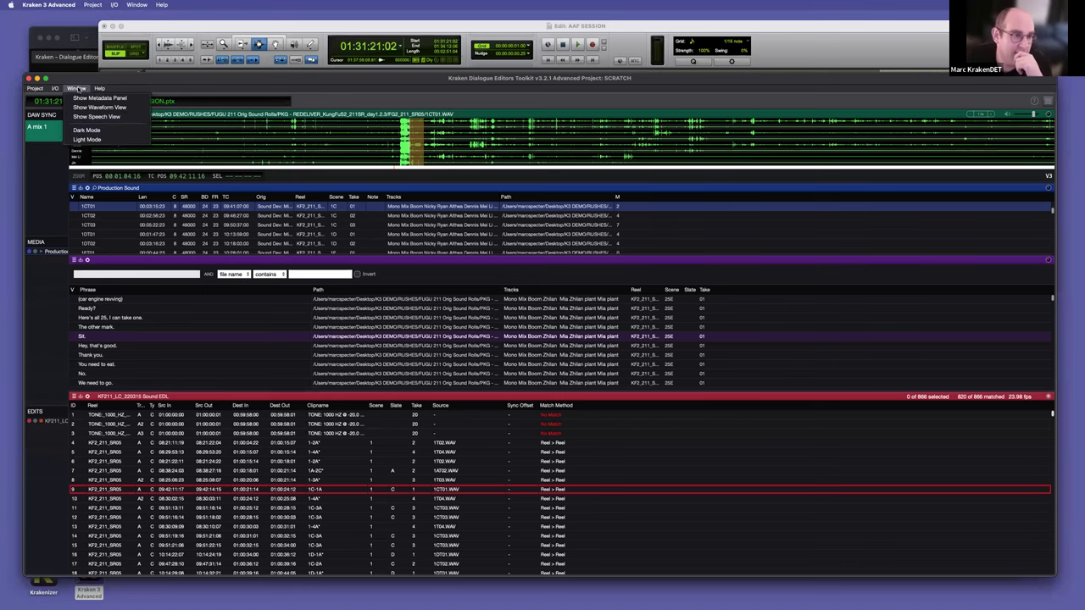
pyautogui.click(99, 88)
pyautogui.moveTo(177, 76); pyautogui.dragTo(178, 14)
pyautogui.moveTo(1051, 514); pyautogui.dragTo(1002, 561)
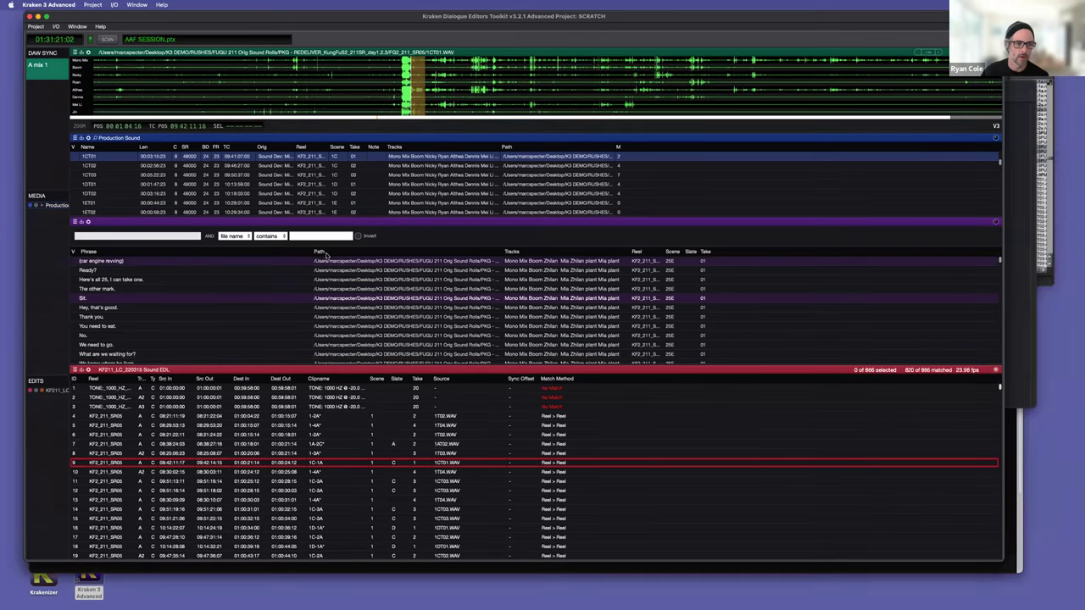
# Step: Switch to Finder, find NS DIAL EDIT EP1 02.ptx in the NSBKP folder under Documents, and import it into Kraken's Edits list
pyautogui.press('super+Tab')
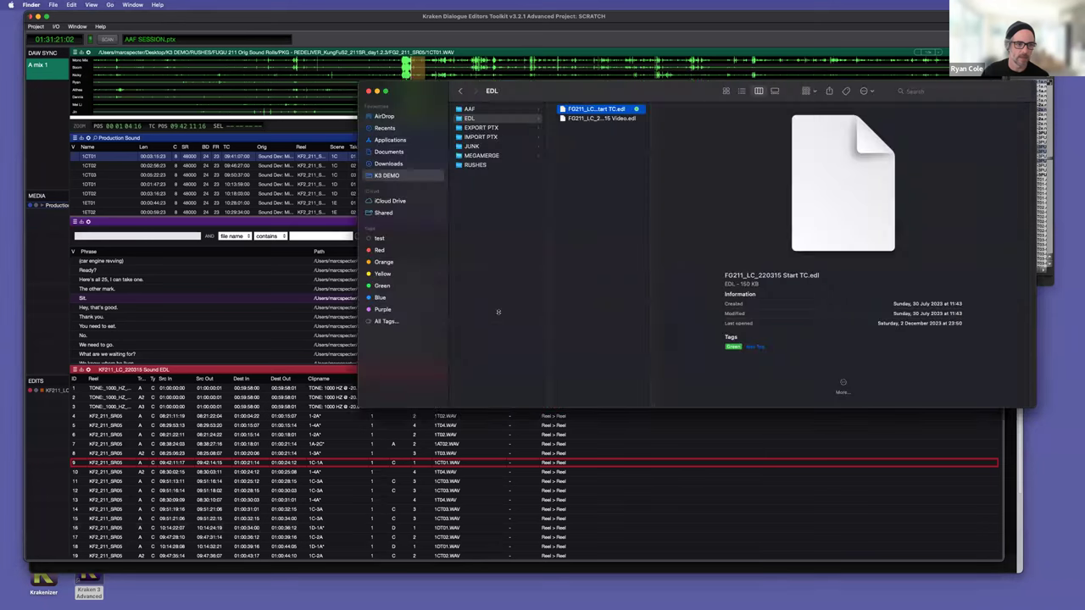
pyautogui.moveTo(547, 94); pyautogui.dragTo(457, 34)
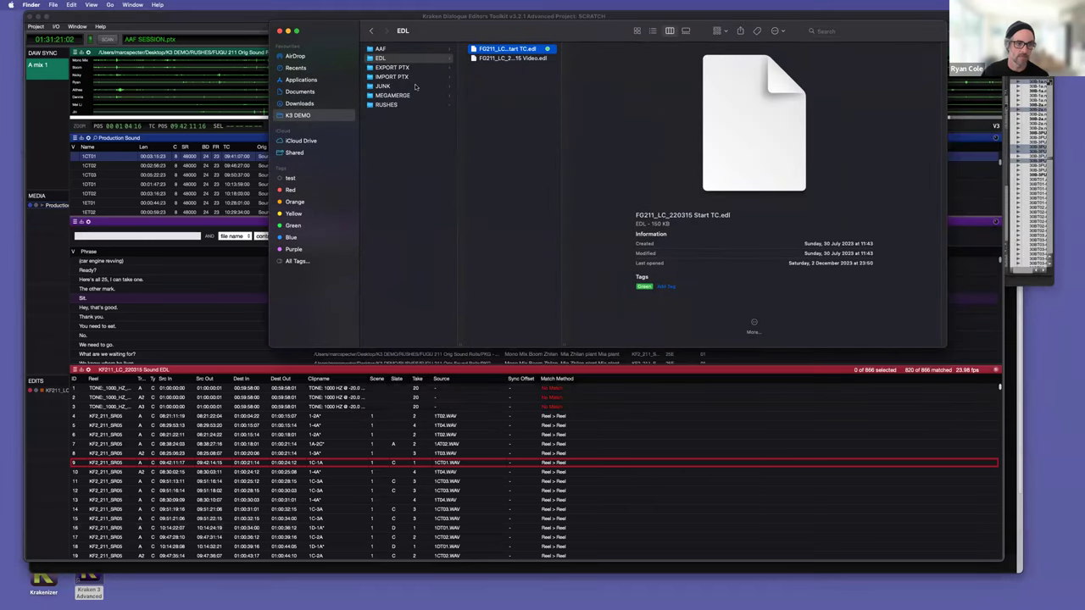
pyautogui.click(394, 68)
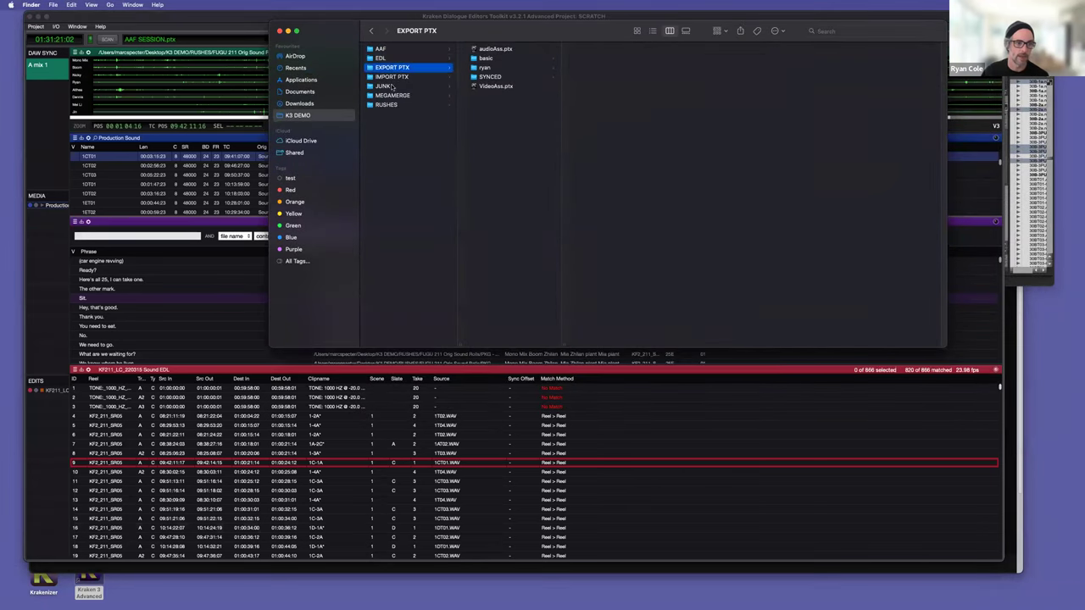
pyautogui.click(300, 94)
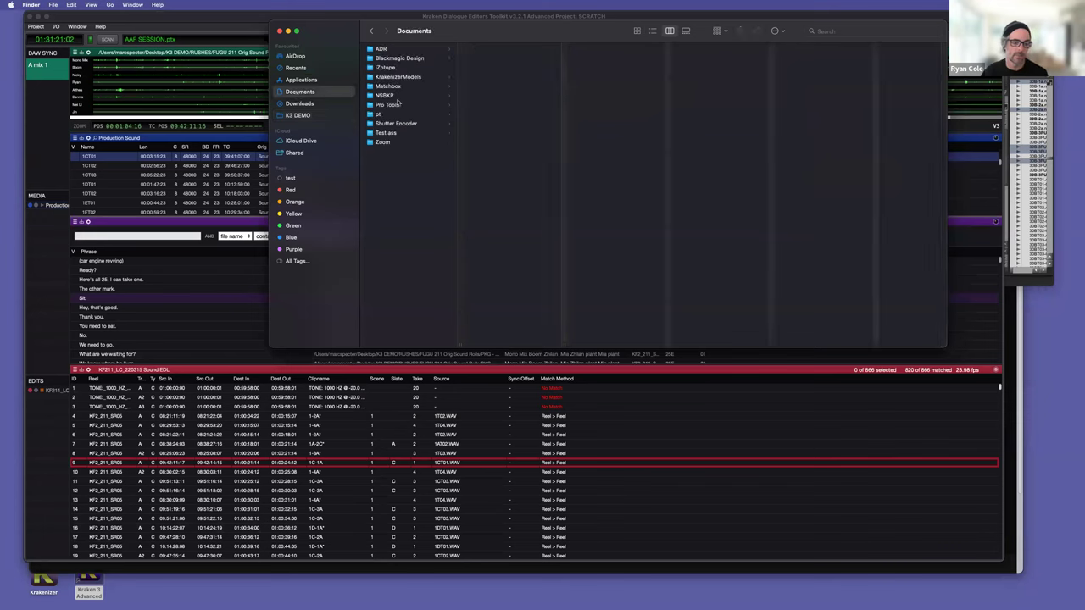
pyautogui.click(392, 95)
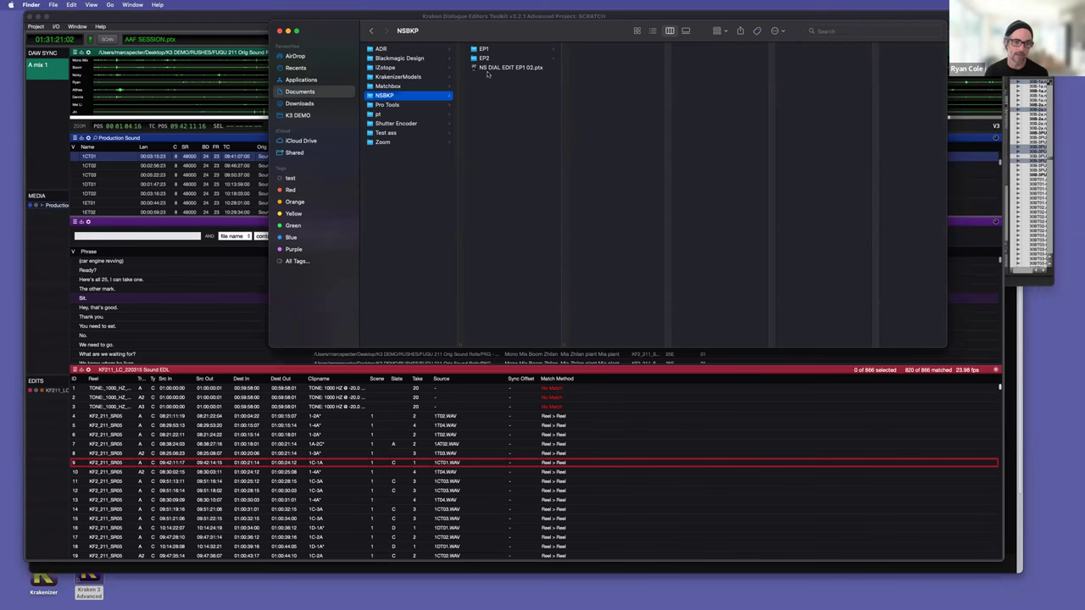
pyautogui.click(496, 69)
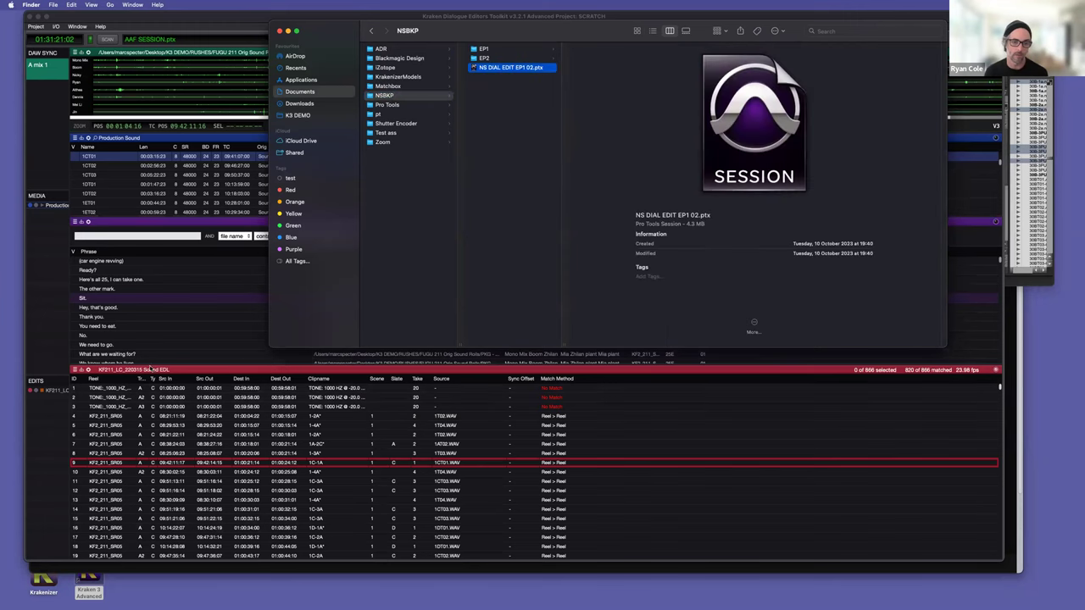
pyautogui.moveTo(150, 365); pyautogui.dragTo(239, 183)
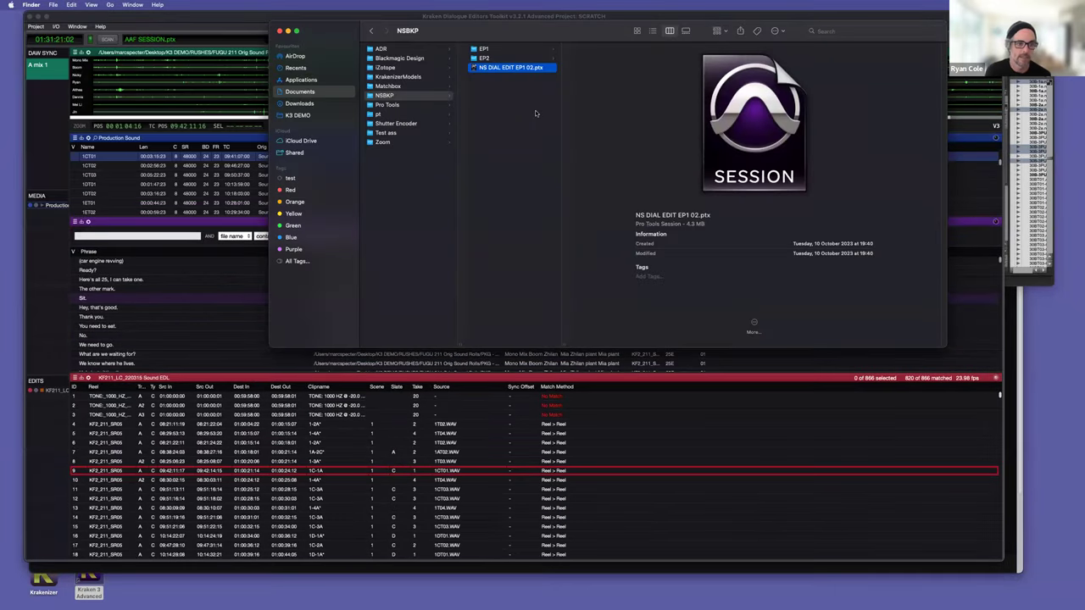
pyautogui.doubleClick(563, 344)
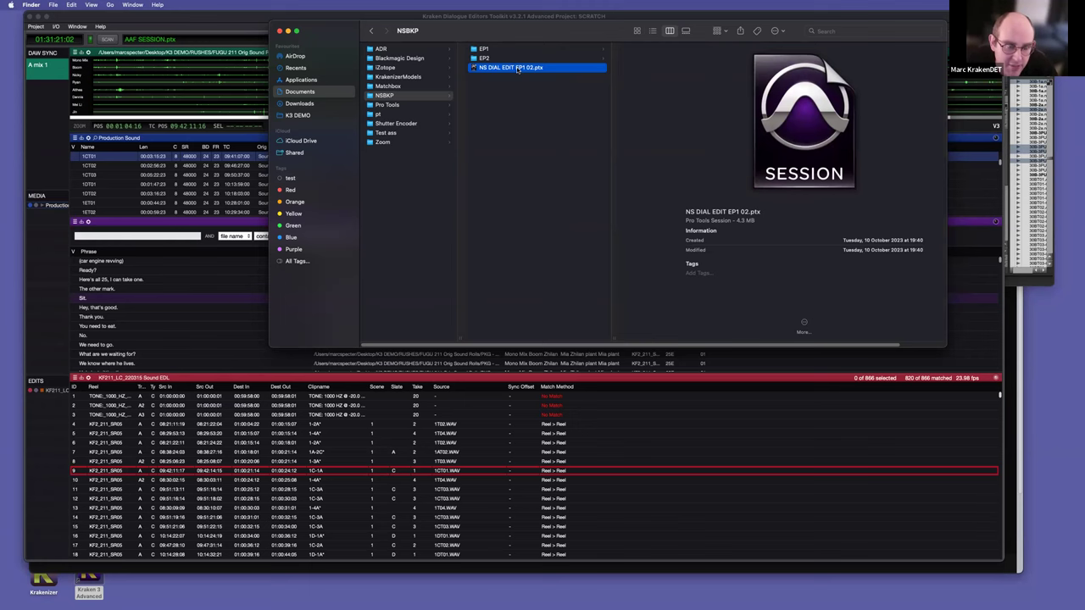
pyautogui.moveTo(518, 70); pyautogui.dragTo(47, 440)
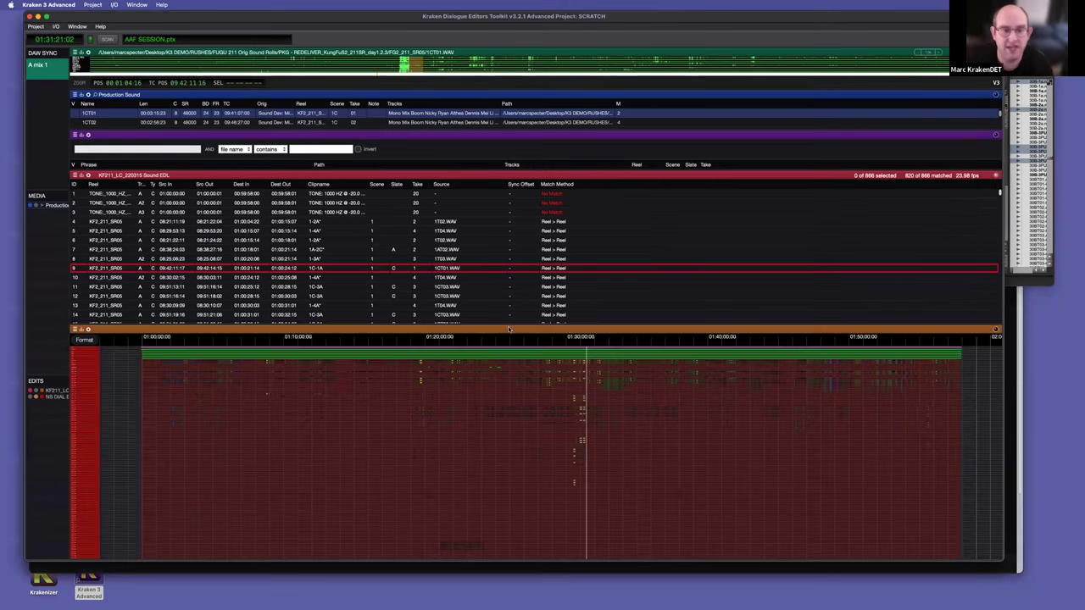
# Step: Expand the timeline panel over the EDL panel and enlarge the dialogue edit's tracks around 01:24:30:00
pyautogui.moveTo(509, 328); pyautogui.dragTo(547, 195)
pyautogui.scroll(-3, 610, 304)
pyautogui.scroll(6, 551, 297)
pyautogui.scroll(2, 581, 295)
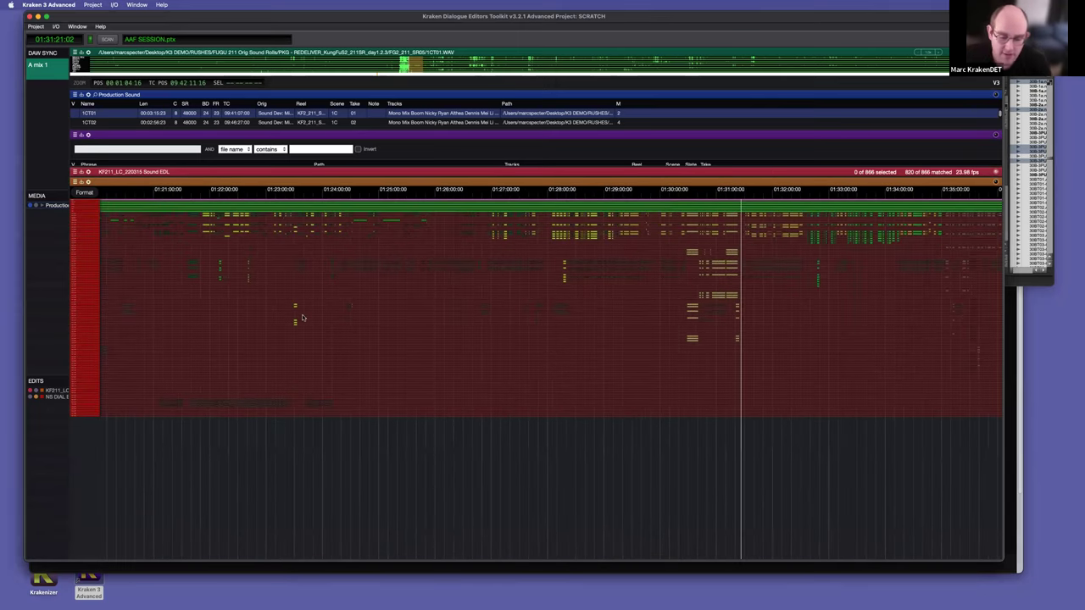
pyautogui.scroll(5, 302, 317)
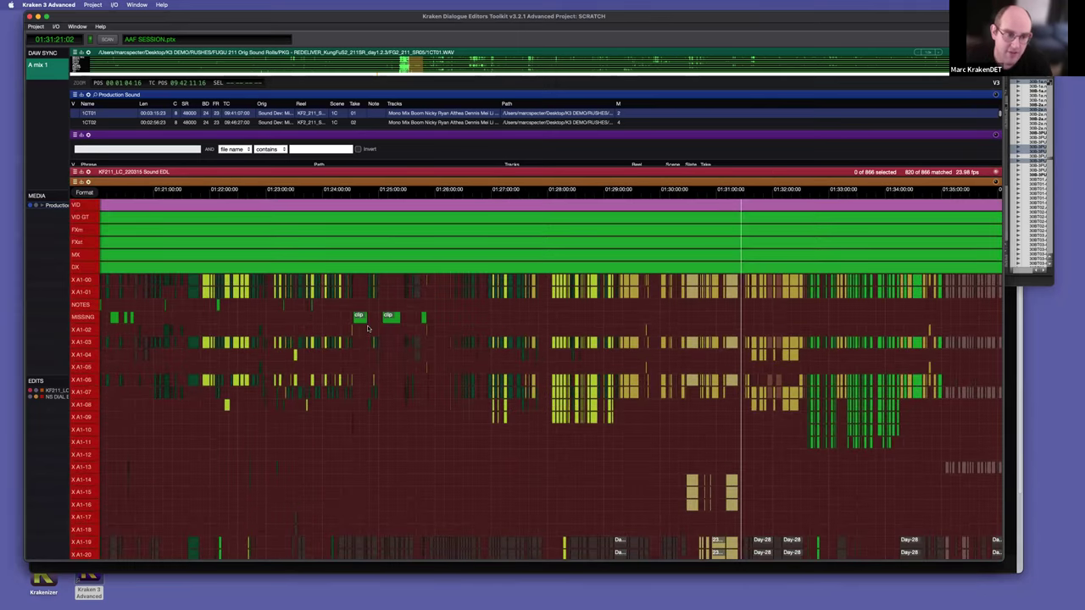
pyautogui.scroll(2, 365, 329)
pyautogui.scroll(10, 364, 328)
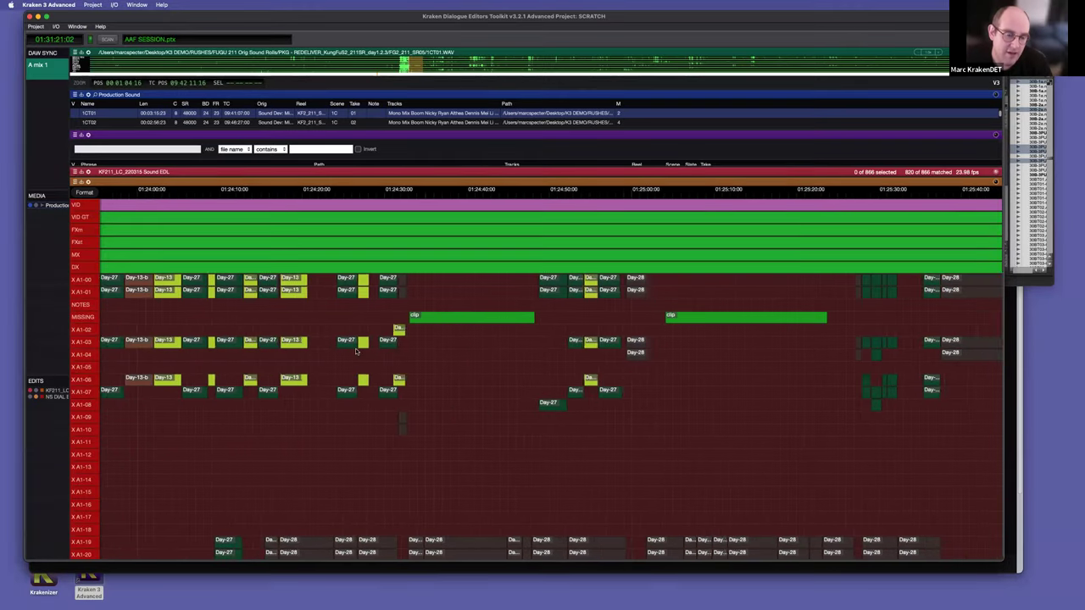
# Step: Examine the Day-13 and Day-27 clips around 01:24:20:00 and return to an overview of the whole dialogue edit
pyautogui.hscroll(-5, 377, 343)
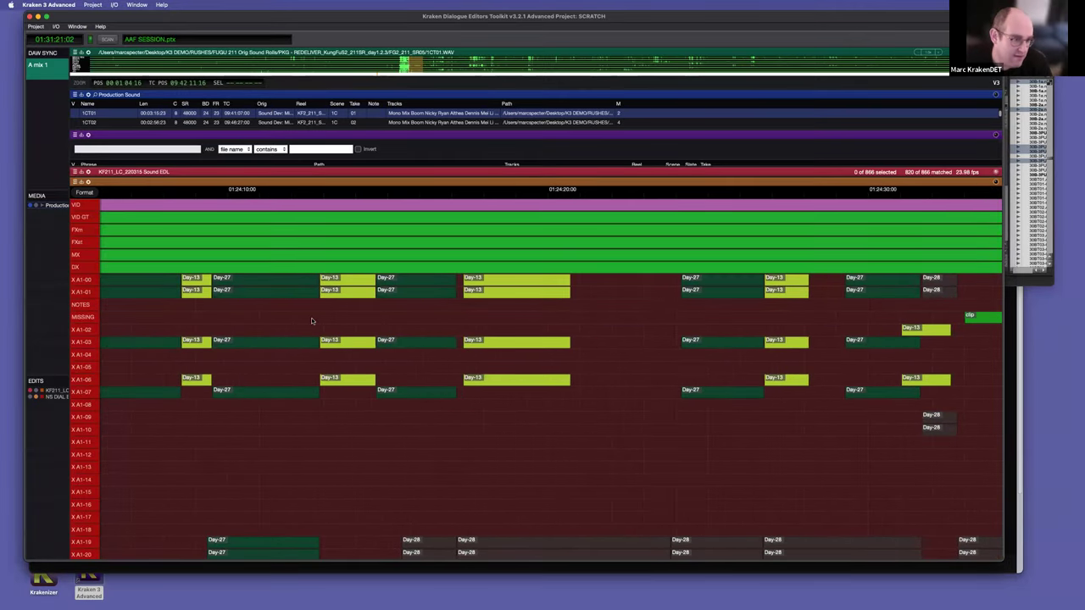
pyautogui.scroll(-10, 311, 320)
pyautogui.scroll(-15, 375, 339)
pyautogui.scroll(20, 539, 375)
pyautogui.press('r')
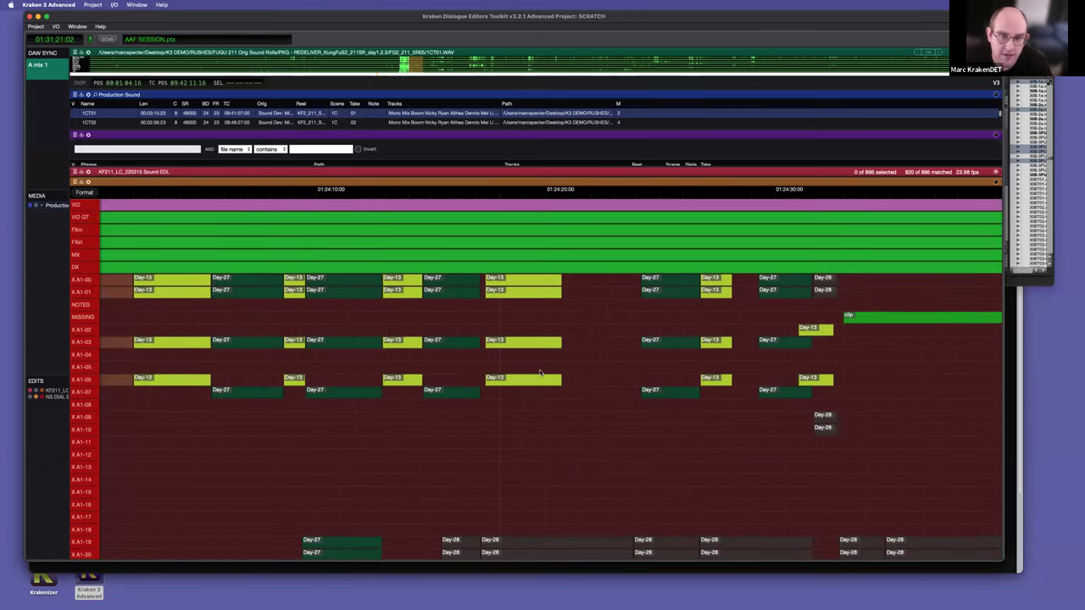
pyautogui.scroll(-8, 540, 372)
pyautogui.scroll(-8, 539, 373)
pyautogui.scroll(-8, 539, 372)
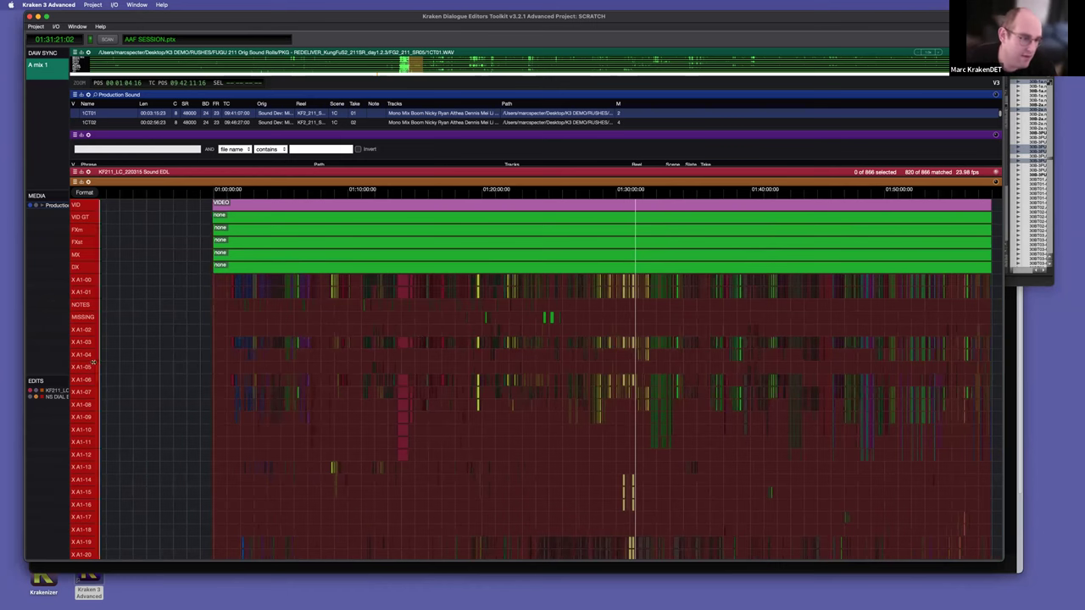
# Step: Switch to Finder, import ryan.ptx from the EXPORT PTX folder of K3 DEMO into the Edits list, and show it in the timeline
pyautogui.press('super+Tab')
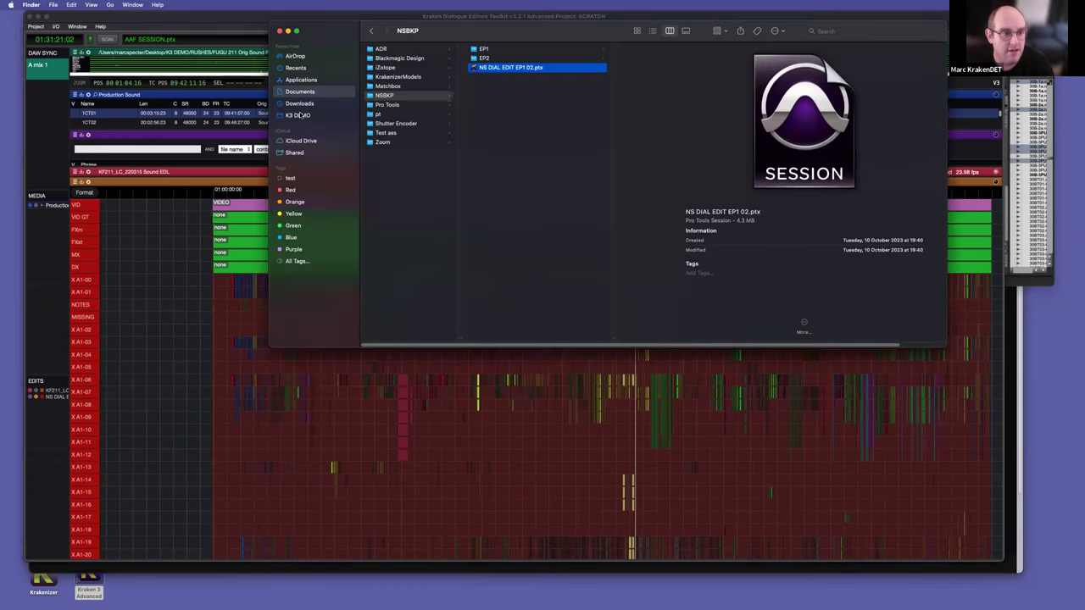
pyautogui.click(299, 117)
pyautogui.click(393, 68)
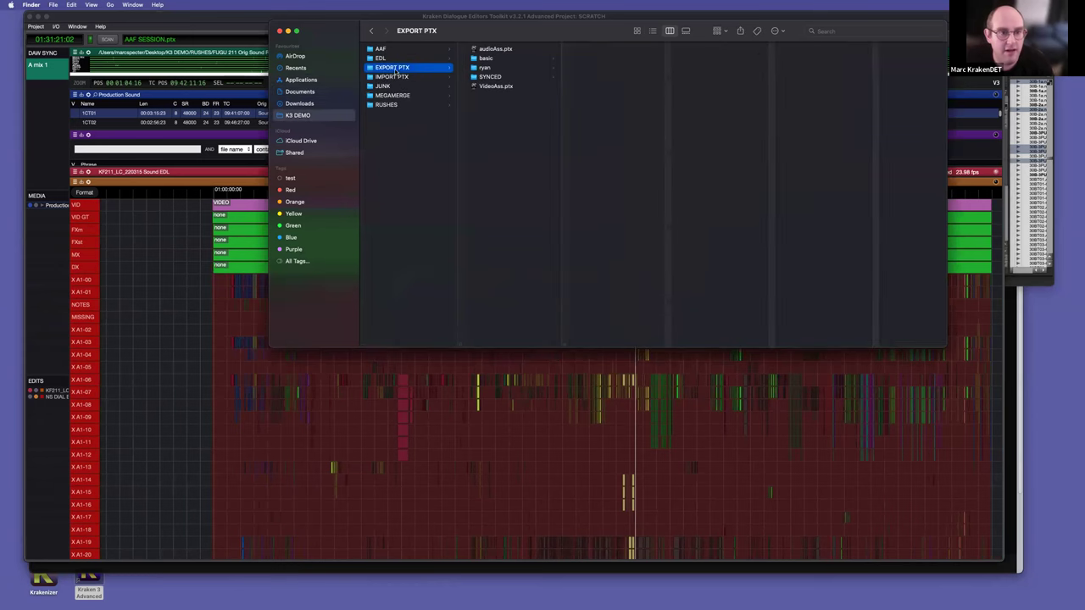
pyautogui.click(491, 67)
pyautogui.moveTo(594, 52); pyautogui.dragTo(64, 410)
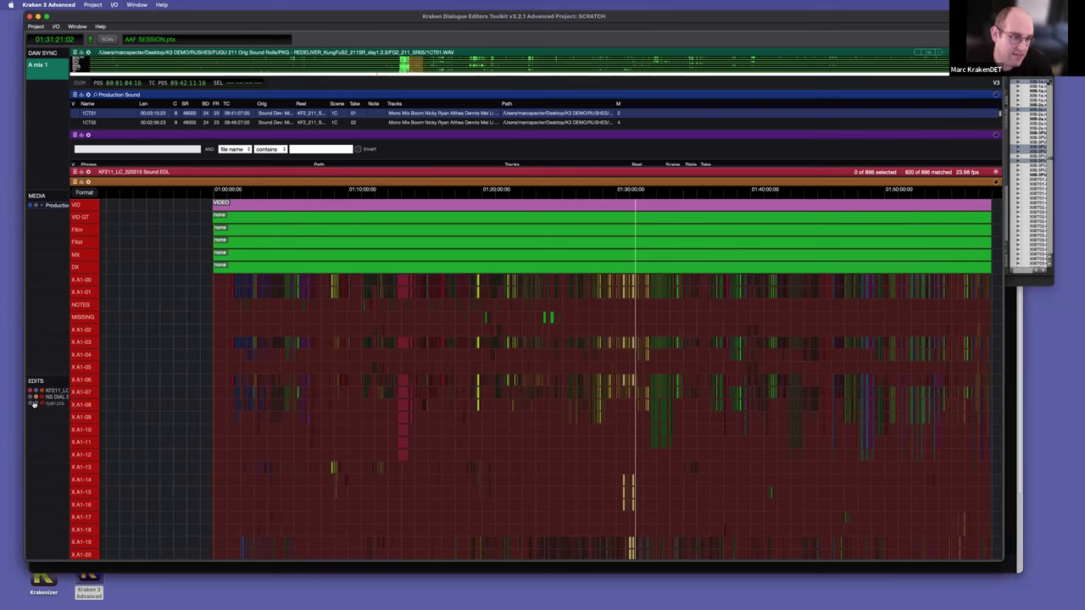
pyautogui.click(36, 404)
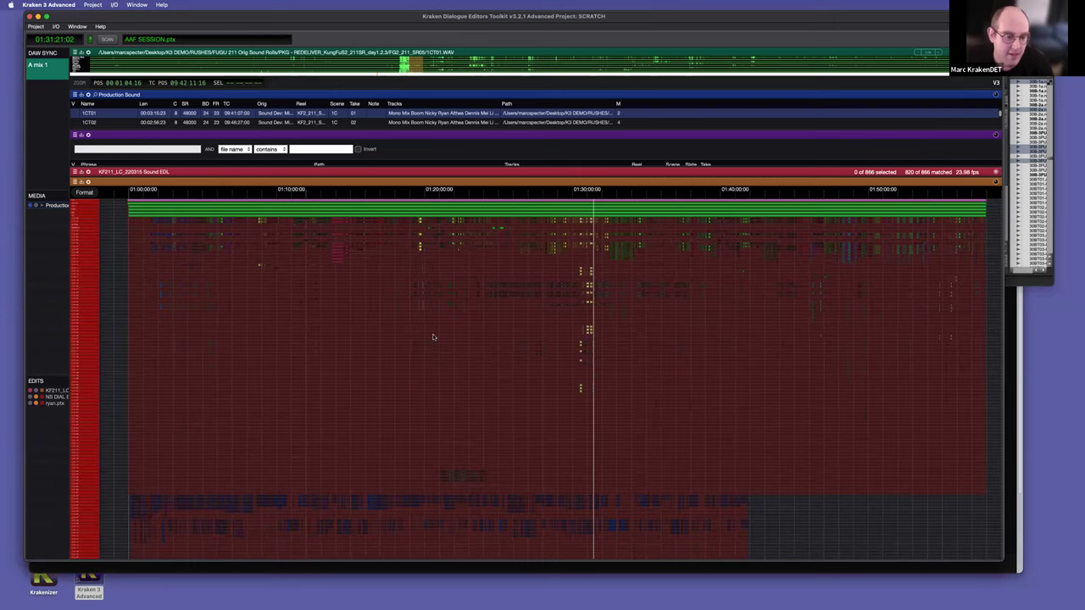
# Step: Show ryan.ptx in the edit events panel and expand its event list
pyautogui.click(30, 402)
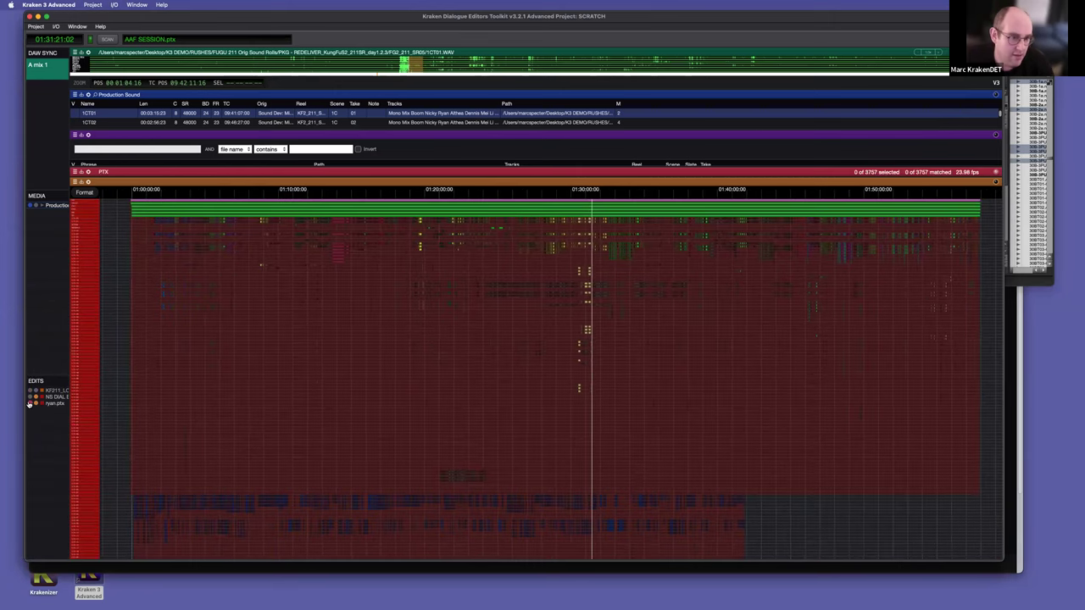
pyautogui.click(323, 179)
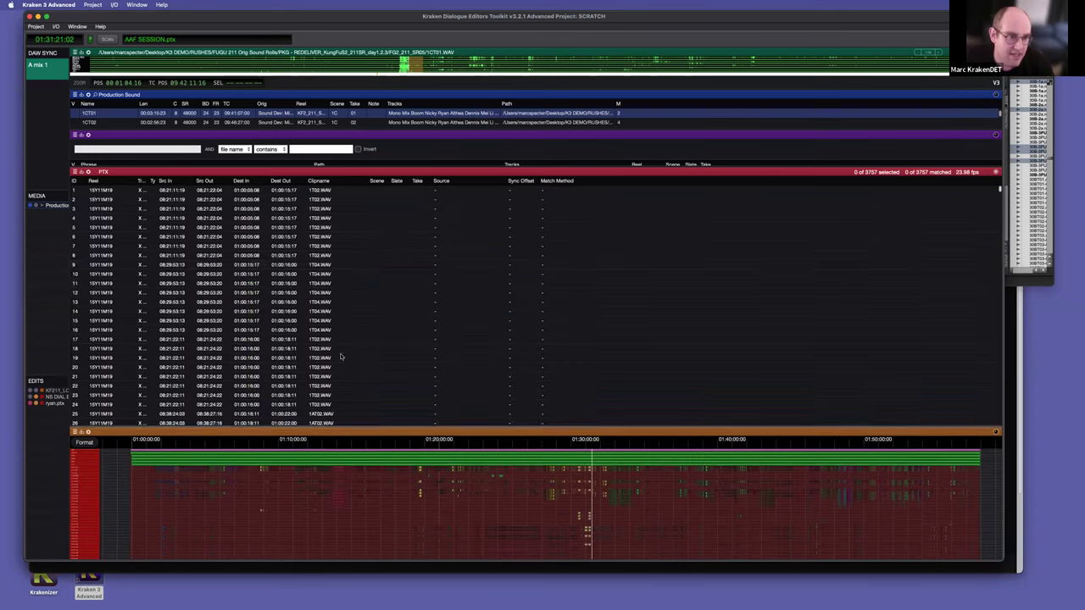
pyautogui.scroll(-7, 334, 268)
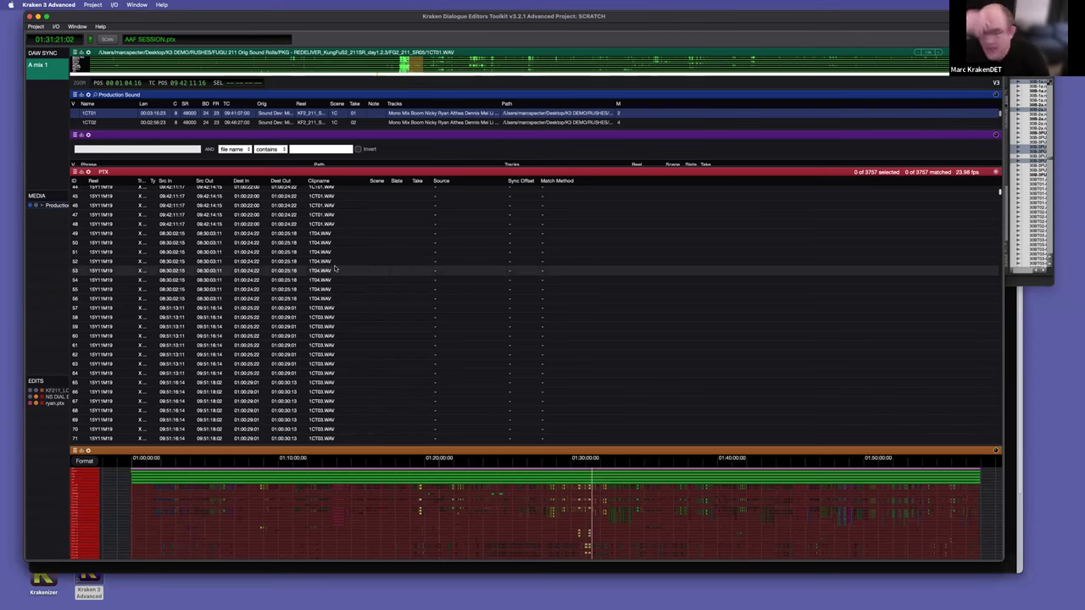
# Step: Find media matches for all ryan.ptx events and review the matched sources in the event list
pyautogui.scroll(-4, 336, 269)
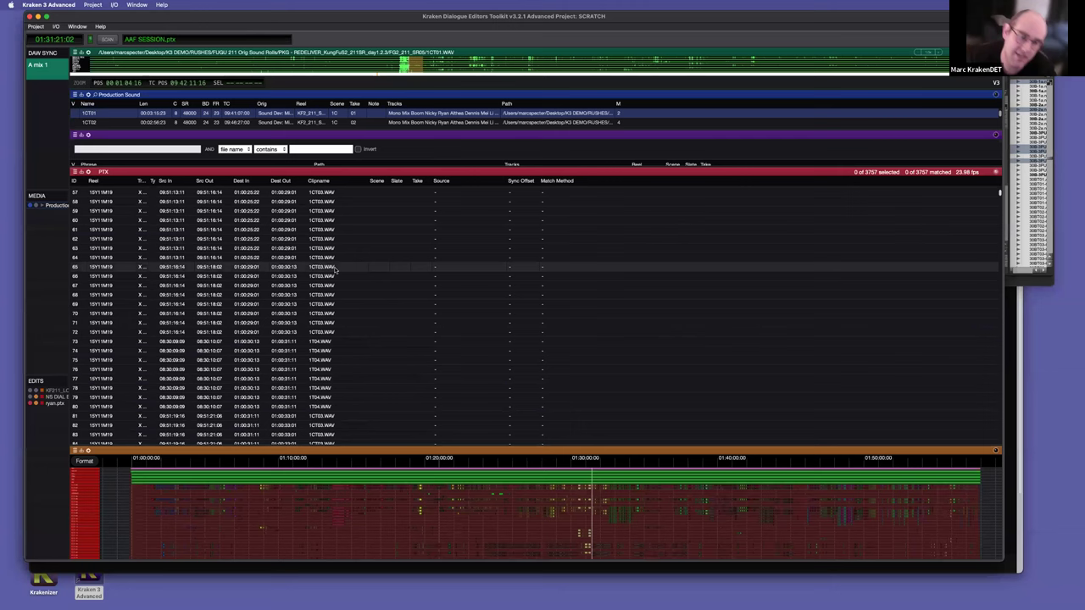
pyautogui.scroll(-1, 336, 268)
pyautogui.press('m')
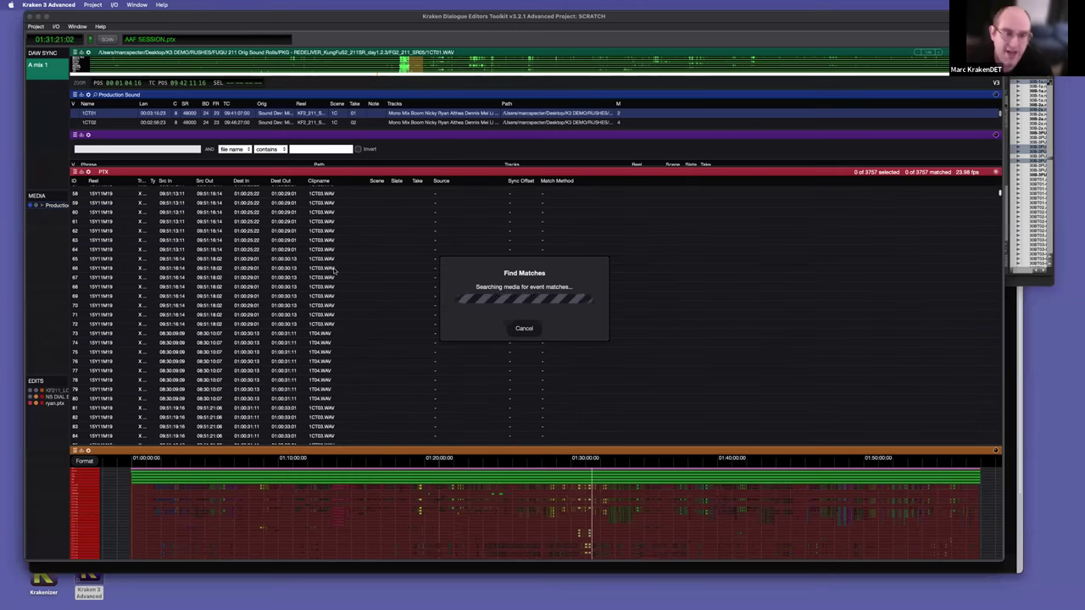
pyautogui.scroll(15, 618, 269)
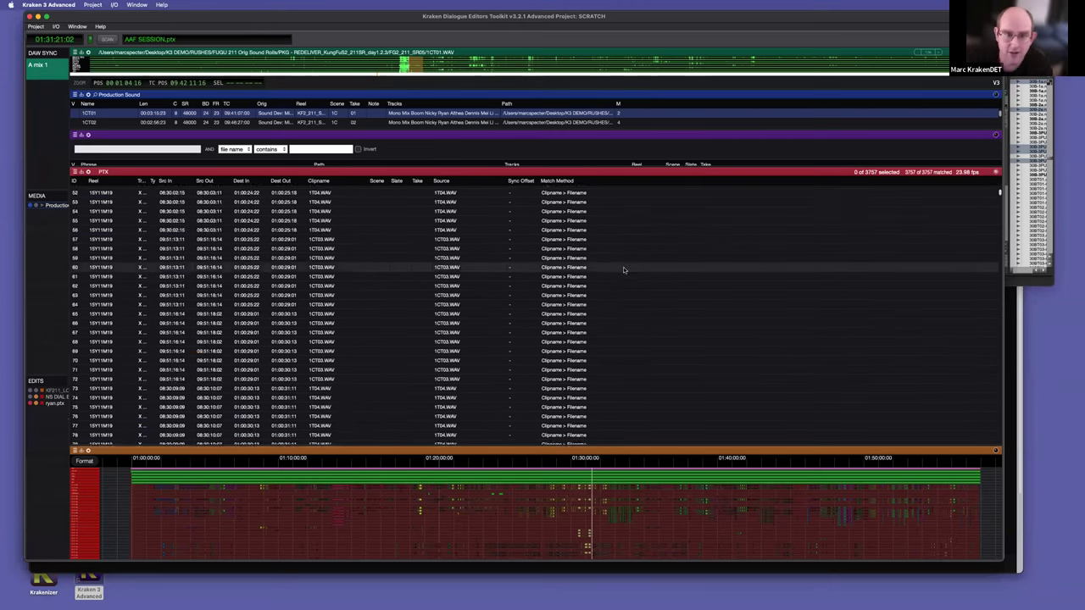
# Step: Enlarge the timeline and waveform panels by shrinking the PTX event list and the media panels
pyautogui.moveTo(501, 446); pyautogui.dragTo(530, 317)
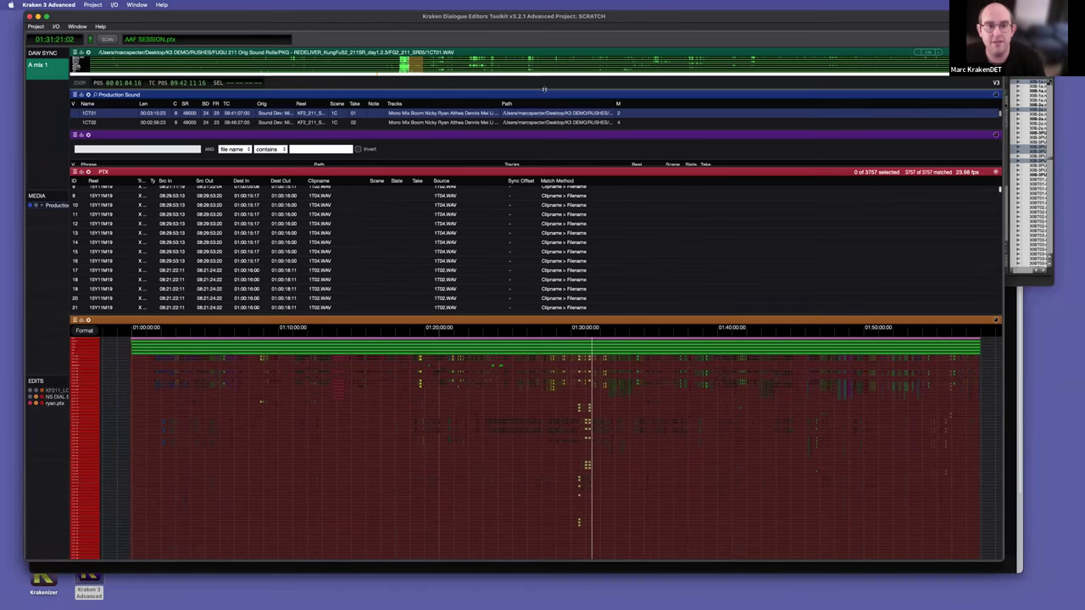
pyautogui.moveTo(528, 149); pyautogui.dragTo(551, 280)
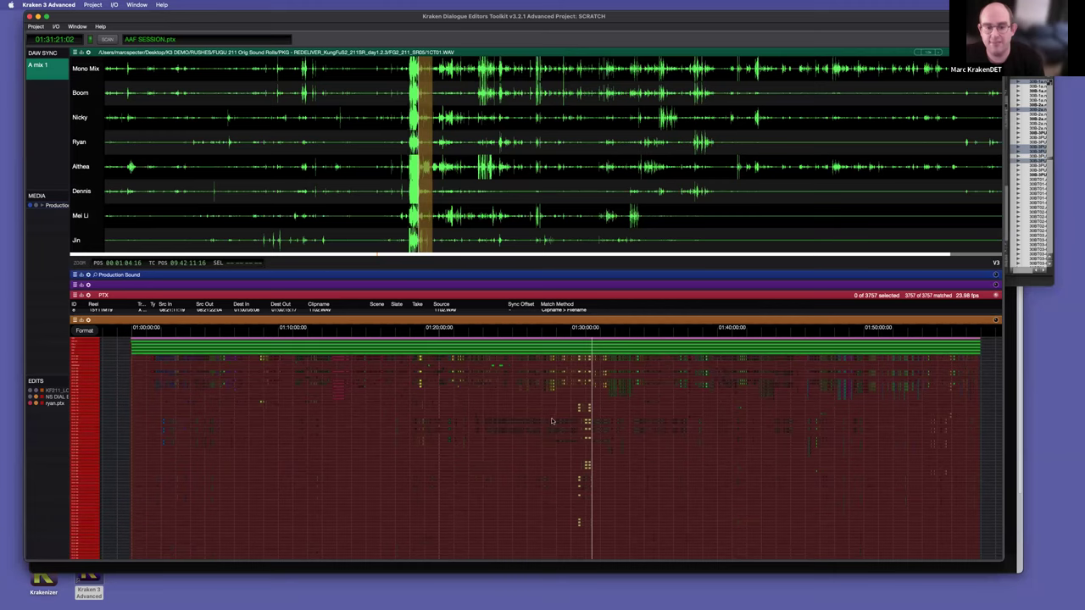
pyautogui.scroll(5, 546, 411)
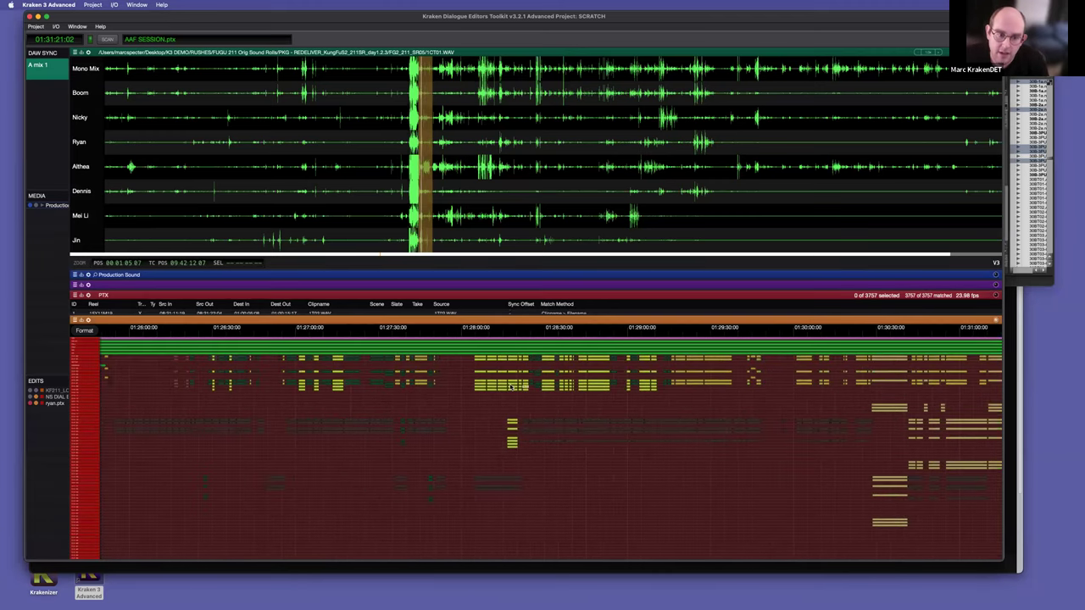
# Step: Hide the NS DIAL EDIT in the timeline and enlarge the ryan.ptx tracks around 01:17:00:00
pyautogui.click(35, 397)
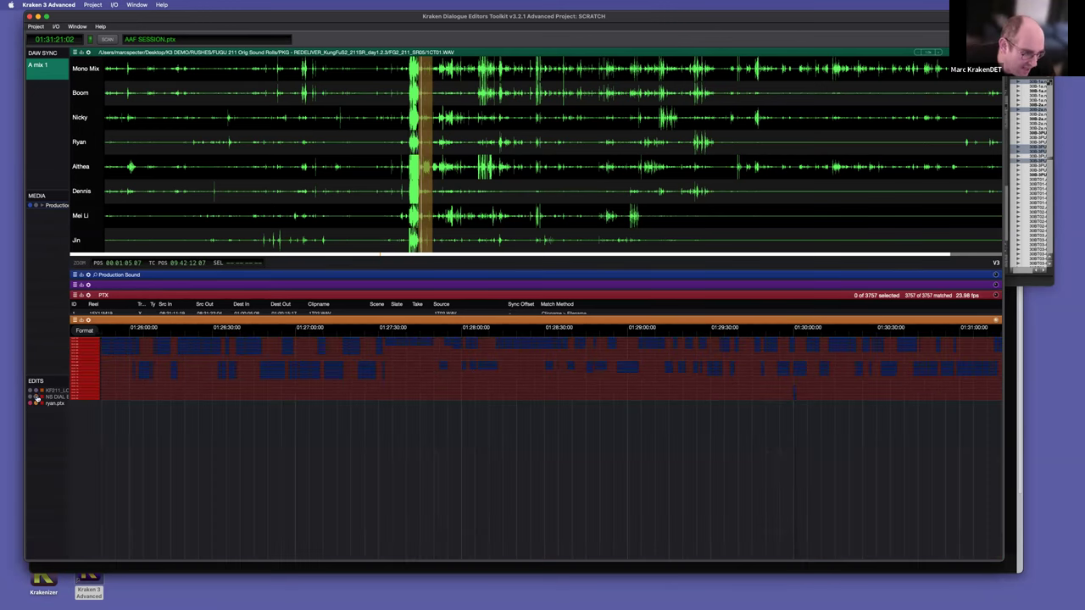
pyautogui.doubleClick(95, 383)
pyautogui.scroll(10, 481, 415)
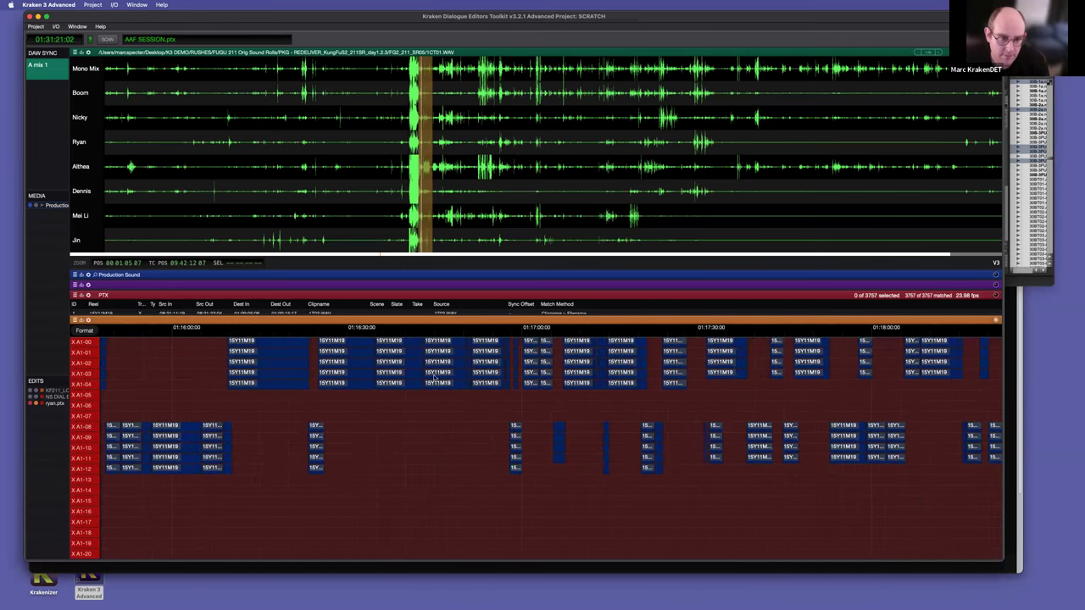
# Step: Inspect the source waveforms of four clips on track X A1-02 between about 01:16:40:00 and 01:17:25:00
pyautogui.click(439, 366)
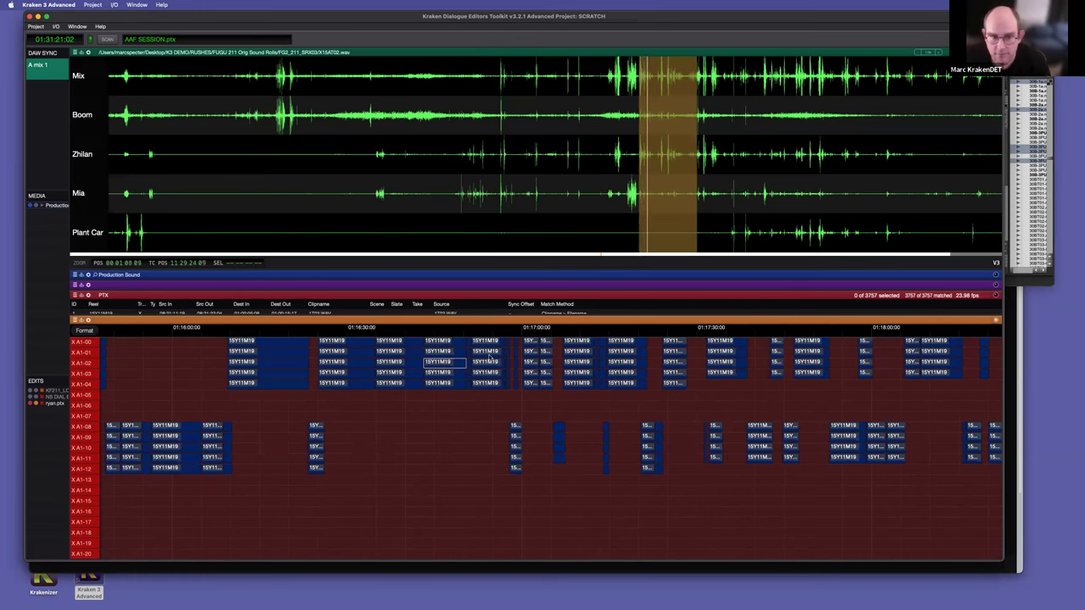
pyautogui.click(489, 361)
pyautogui.click(577, 365)
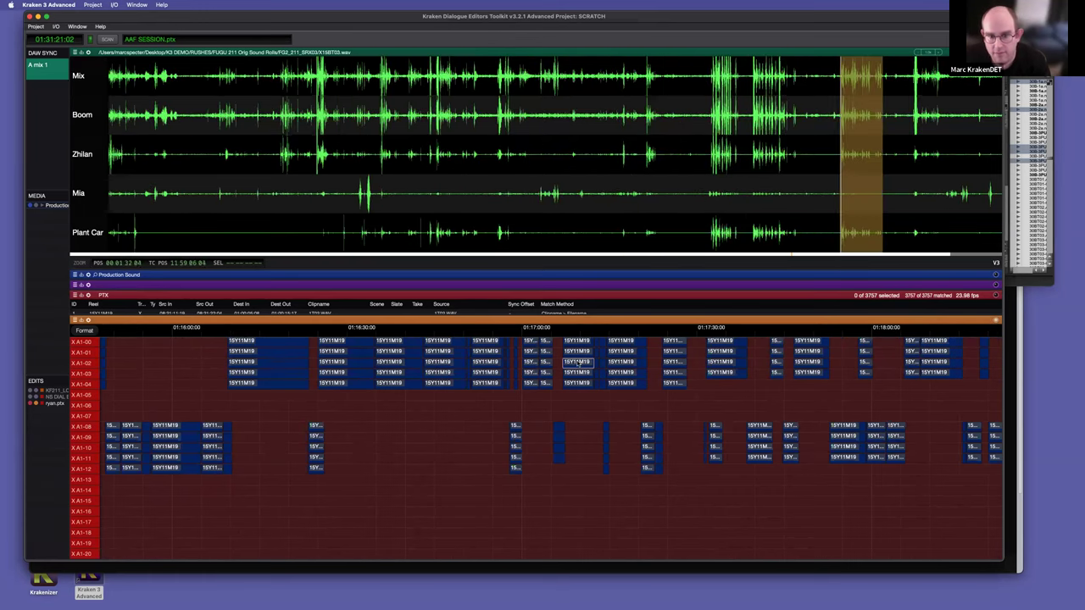
pyautogui.click(674, 364)
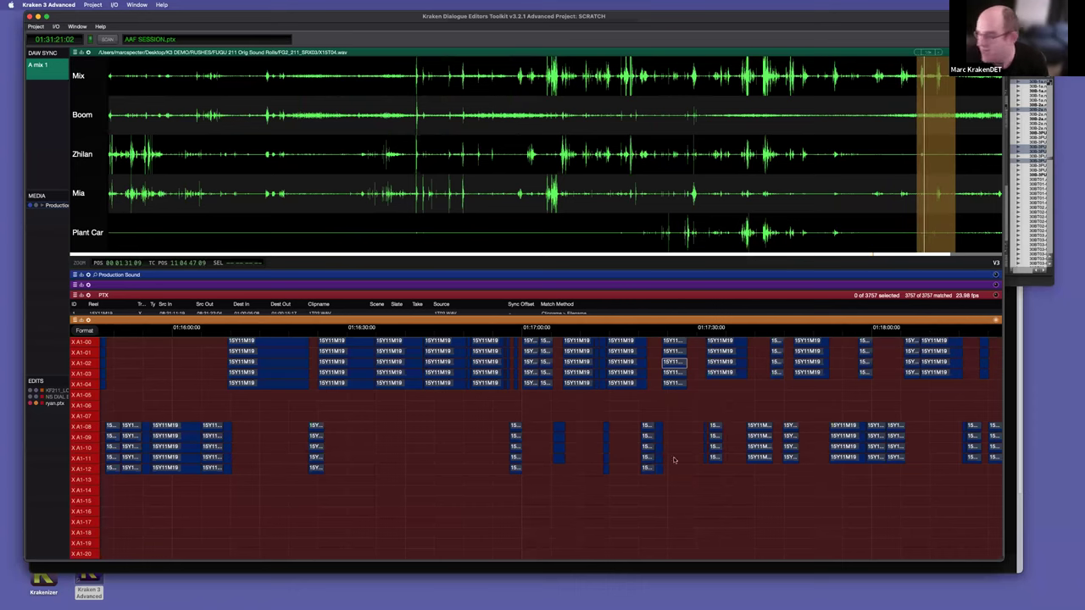
# Step: Inspect the source waveforms of clips on tracks X A1-08, X A1-09 and X A1-02 around 01:18:00:00
pyautogui.hscroll(10, 675, 458)
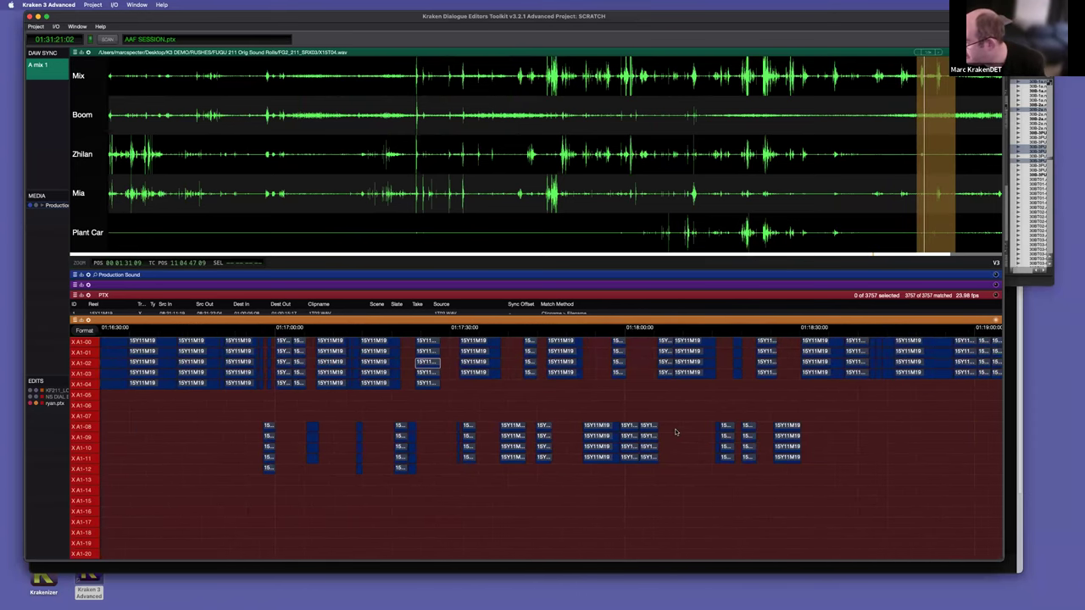
pyautogui.hscroll(5, 676, 432)
pyautogui.click(446, 427)
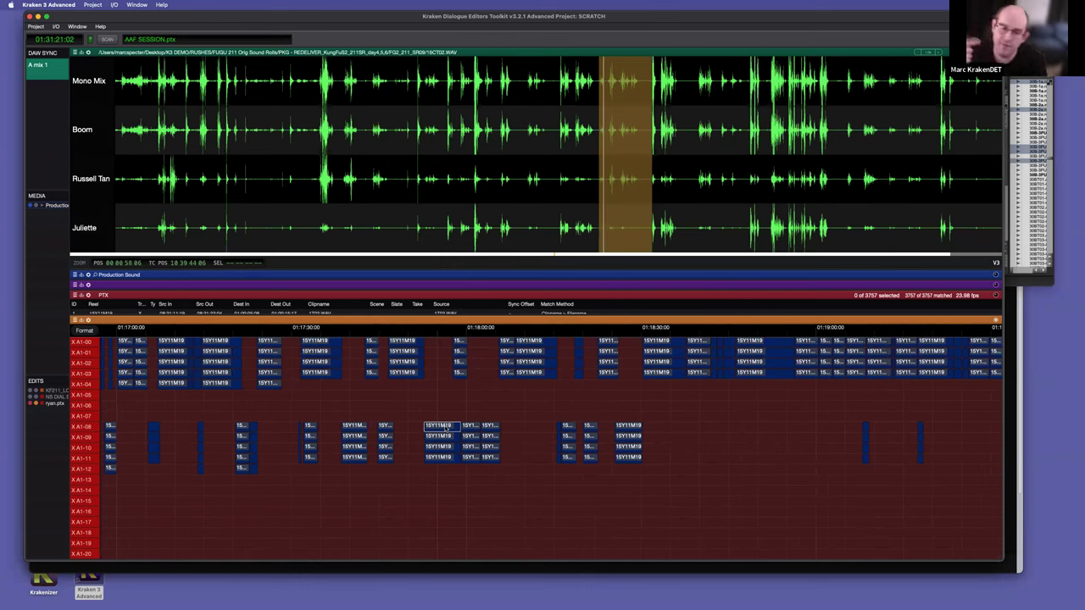
pyautogui.click(445, 436)
pyautogui.scroll(3, 432, 411)
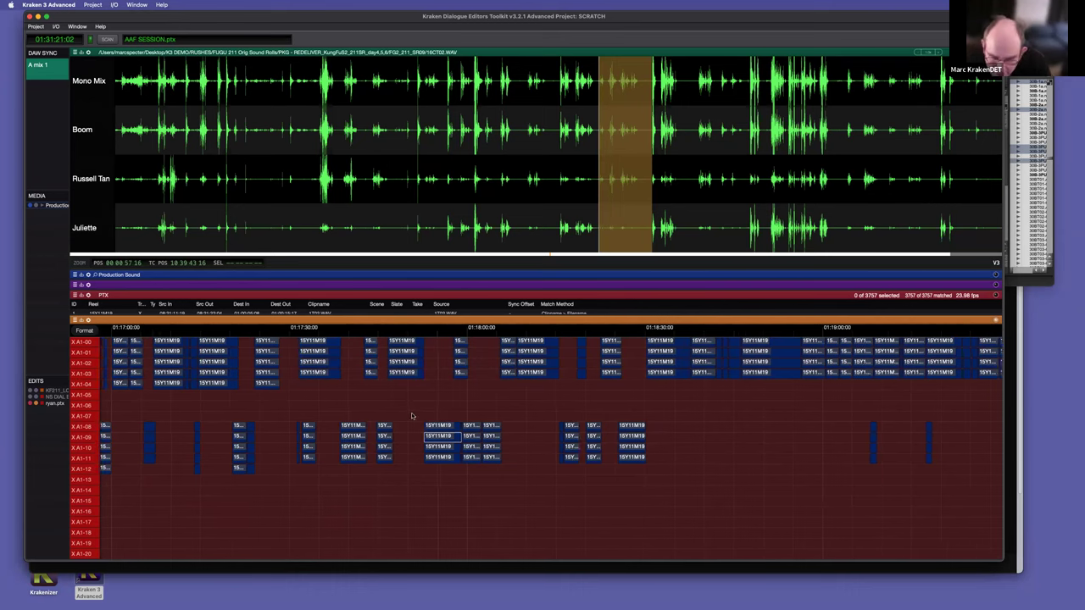
pyautogui.click(491, 363)
pyautogui.click(612, 364)
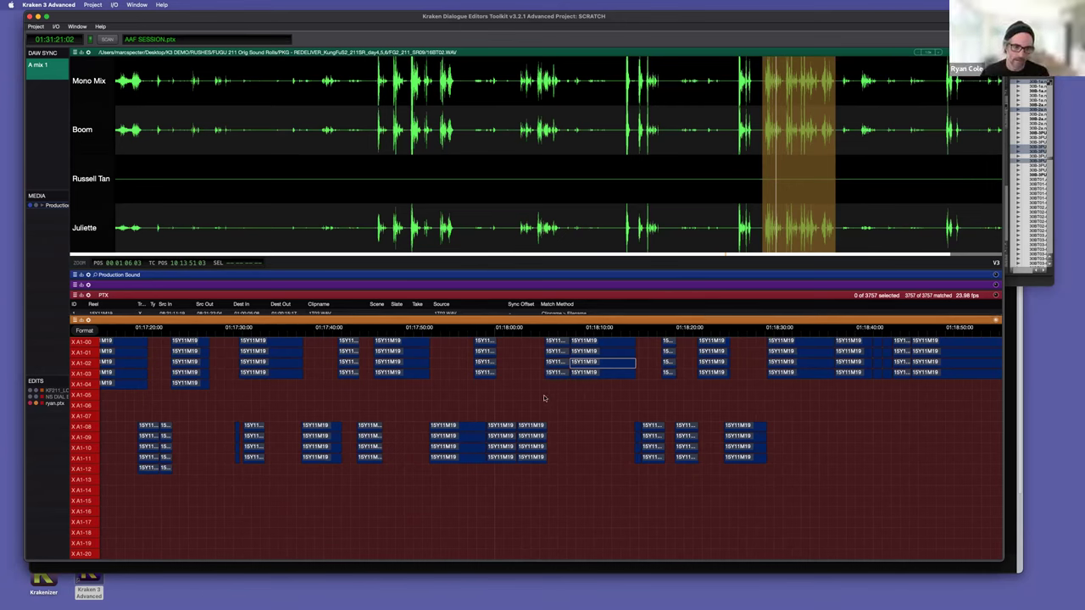
# Step: Examine how the ryan.ptx clips are laid out across tracks around 01:18:10:00 and the selected clip's source waveform
pyautogui.scroll(3, 545, 393)
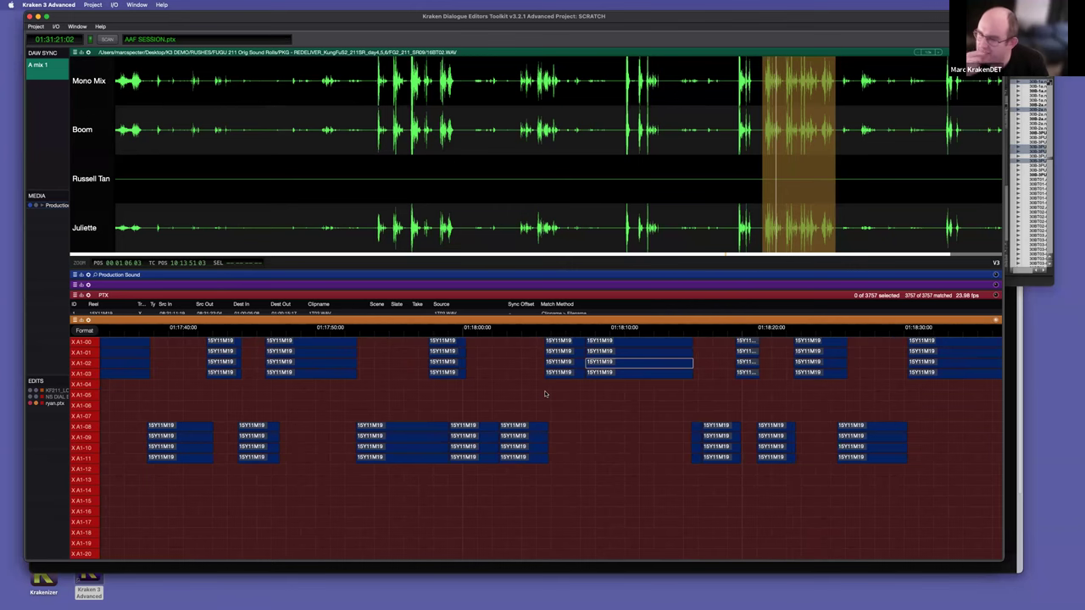
pyautogui.scroll(2, 545, 393)
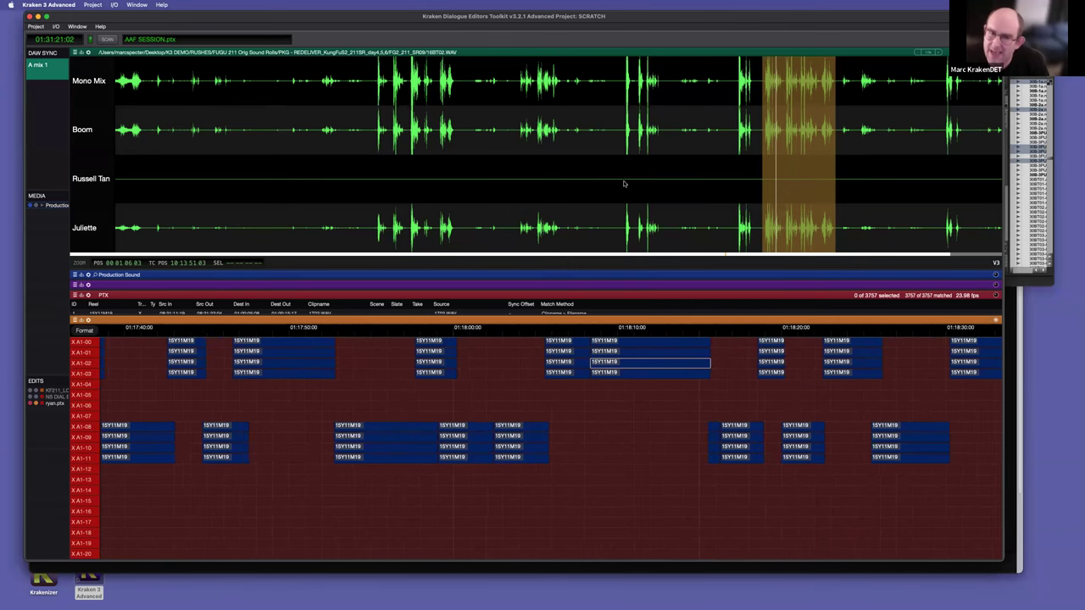
pyautogui.hscroll(3, 624, 184)
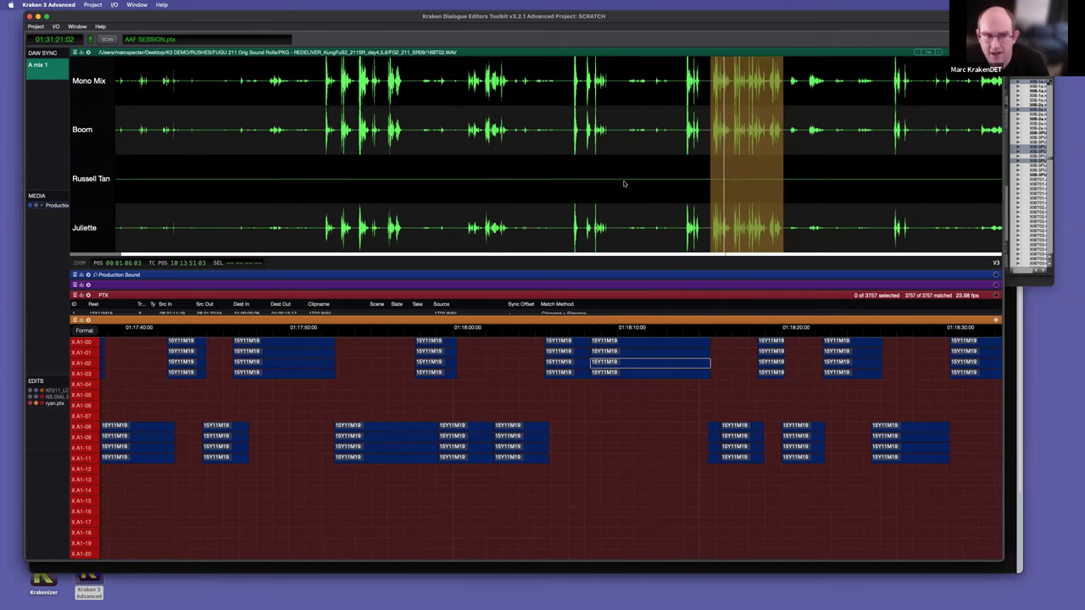
pyautogui.scroll(-3, 579, 399)
pyautogui.scroll(4, 579, 401)
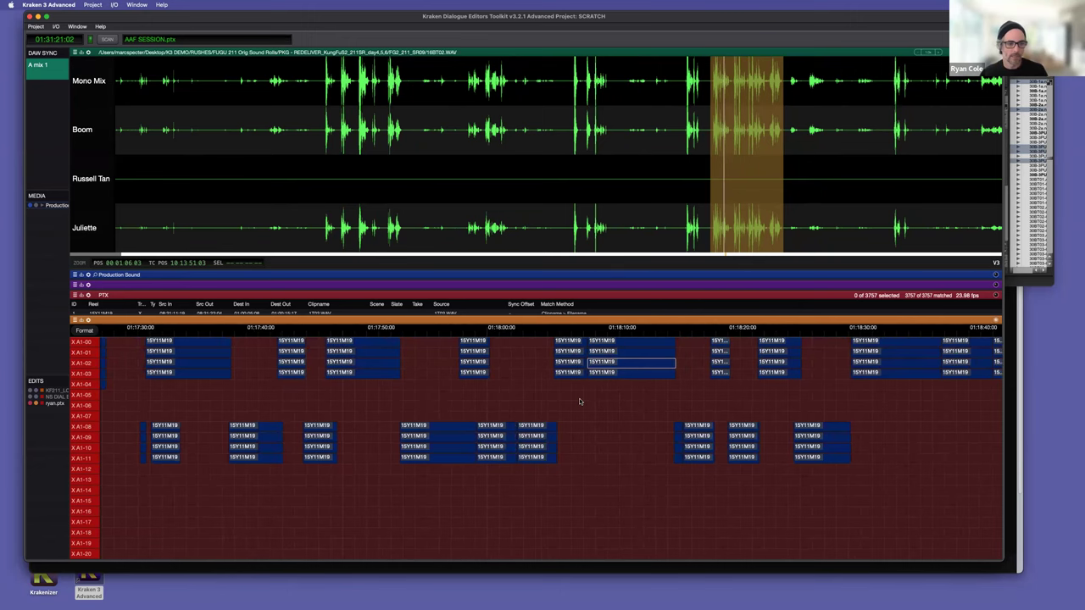
pyautogui.hscroll(5, 580, 401)
pyautogui.scroll(-5, 500, 395)
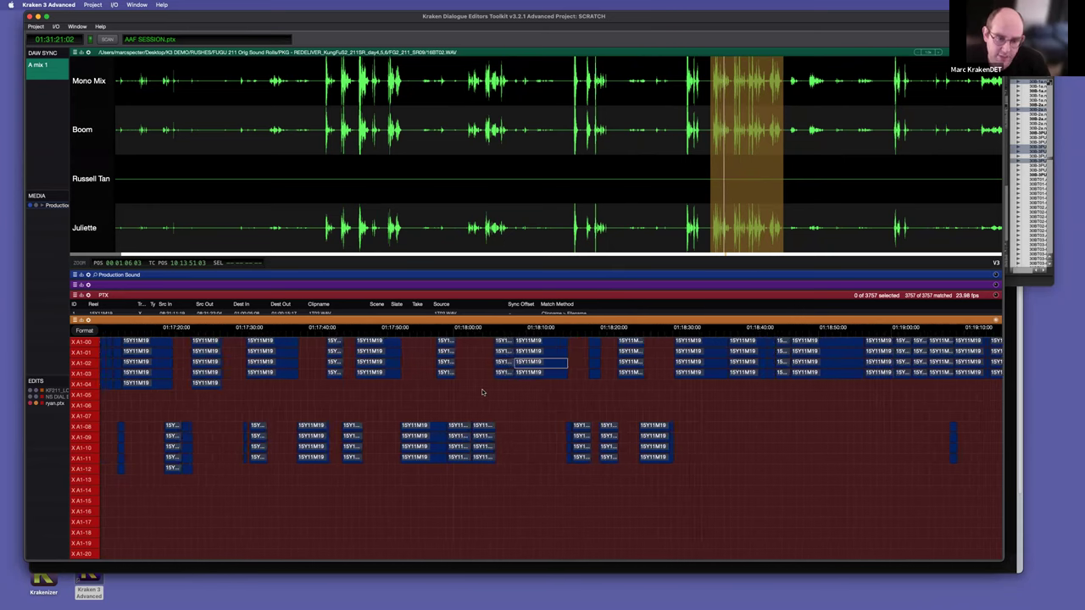
pyautogui.scroll(1, 481, 392)
pyautogui.scroll(10, 482, 392)
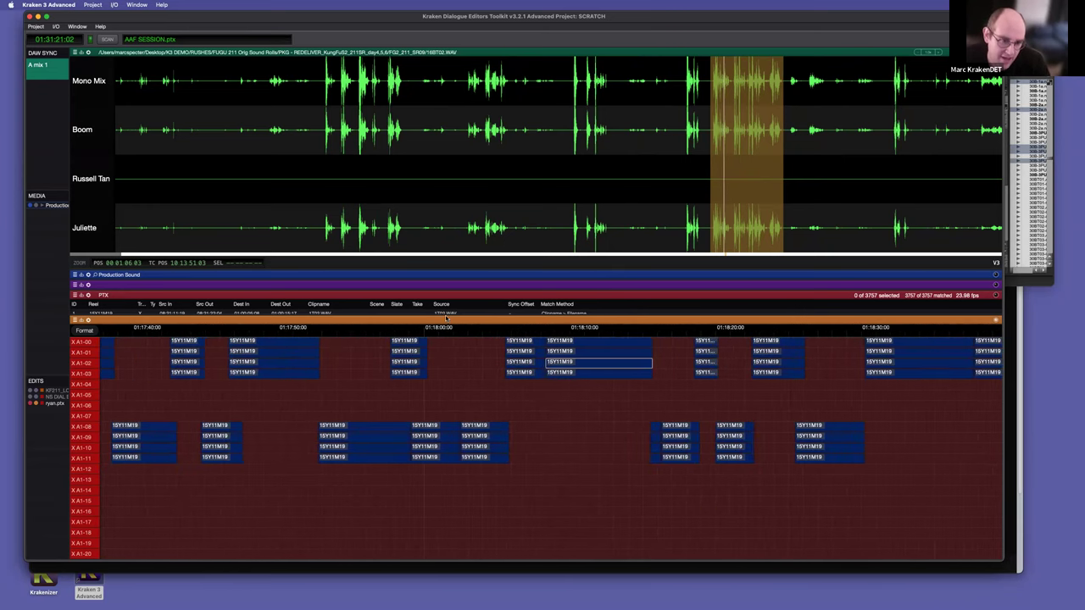
# Step: Expand the PTX event list between the waveform and timeline panels and select event 7, 1T02.WAV
pyautogui.moveTo(447, 317); pyautogui.dragTo(469, 436)
pyautogui.scroll(-15, 469, 435)
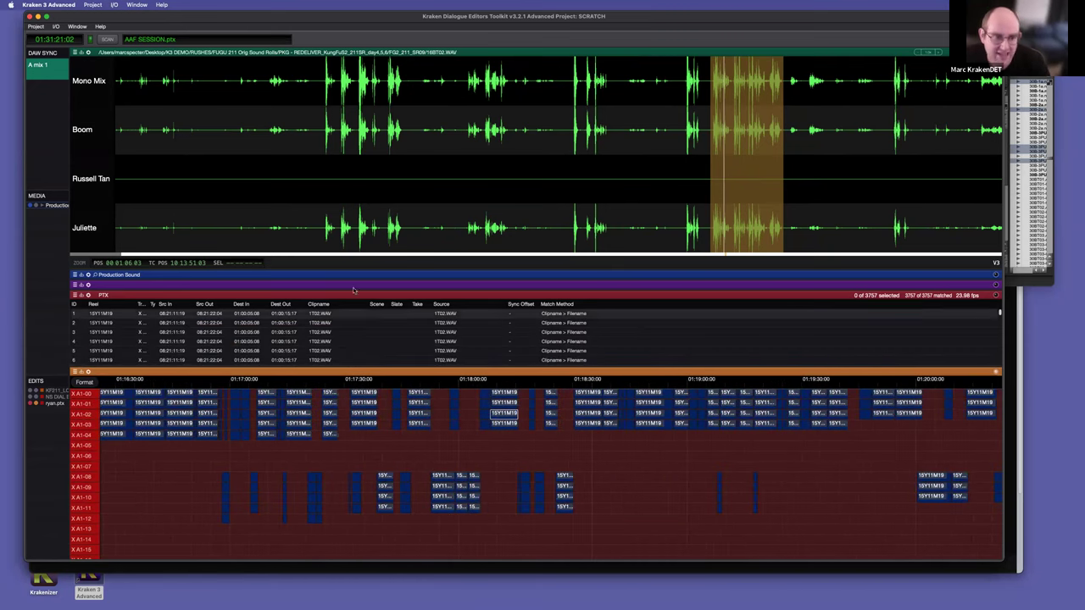
pyautogui.moveTo(288, 289); pyautogui.dragTo(304, 187)
pyautogui.click(238, 263)
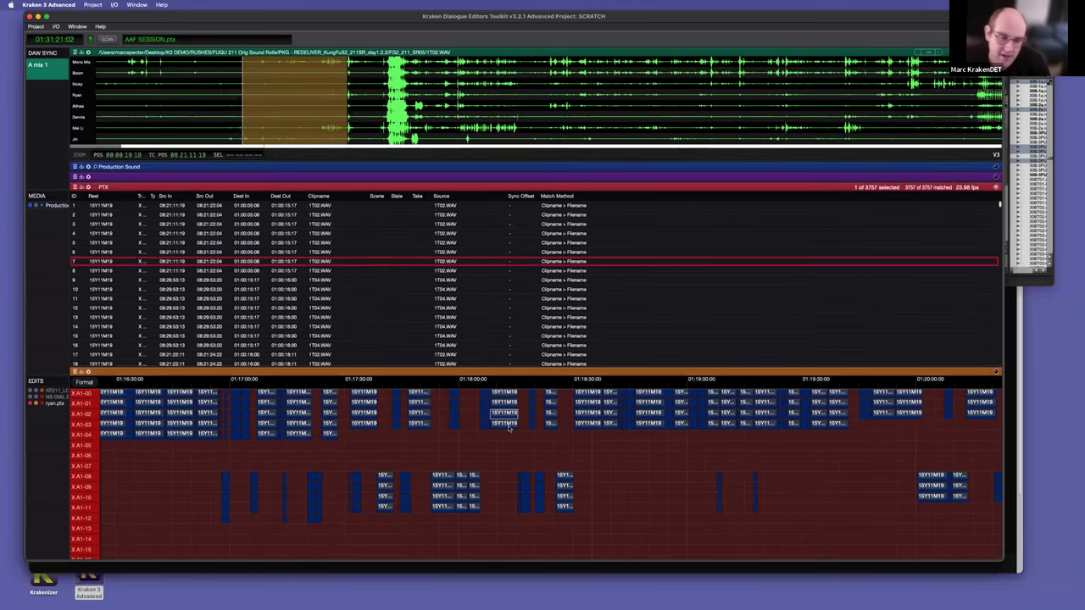
# Step: Select the block of clips on tracks X A1-01 to X A1-04 around 01:16:30:00 in the timeline
pyautogui.scroll(-20, 509, 428)
pyautogui.scroll(15, 394, 441)
pyautogui.moveTo(378, 398); pyautogui.dragTo(513, 459)
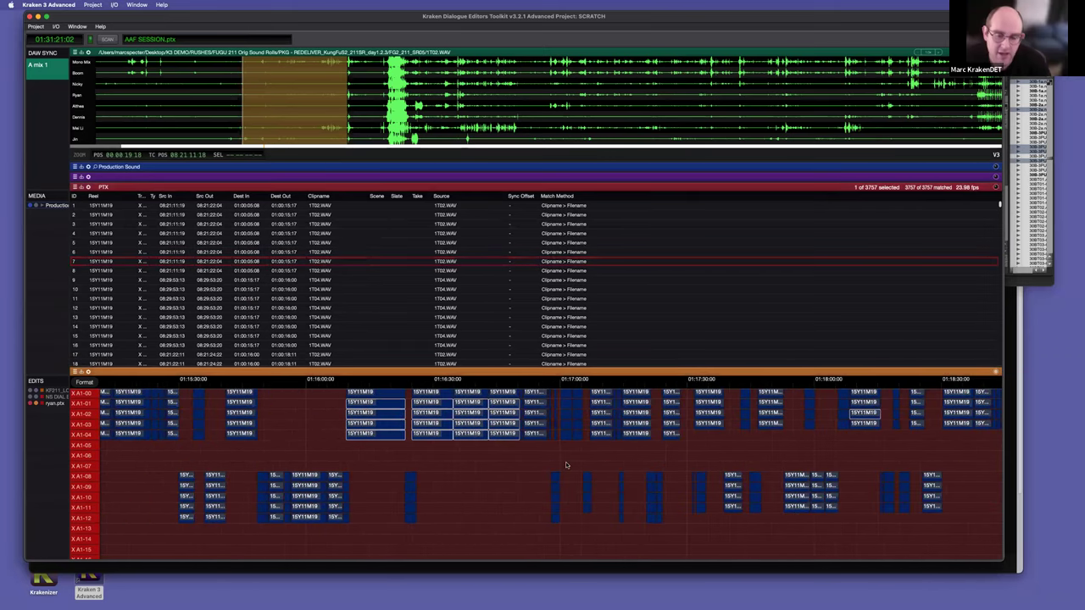
# Step: Open Clean & Merge for ryan.ptx with the whole edit in view and move its window clear of the timeline
pyautogui.scroll(-5, 566, 465)
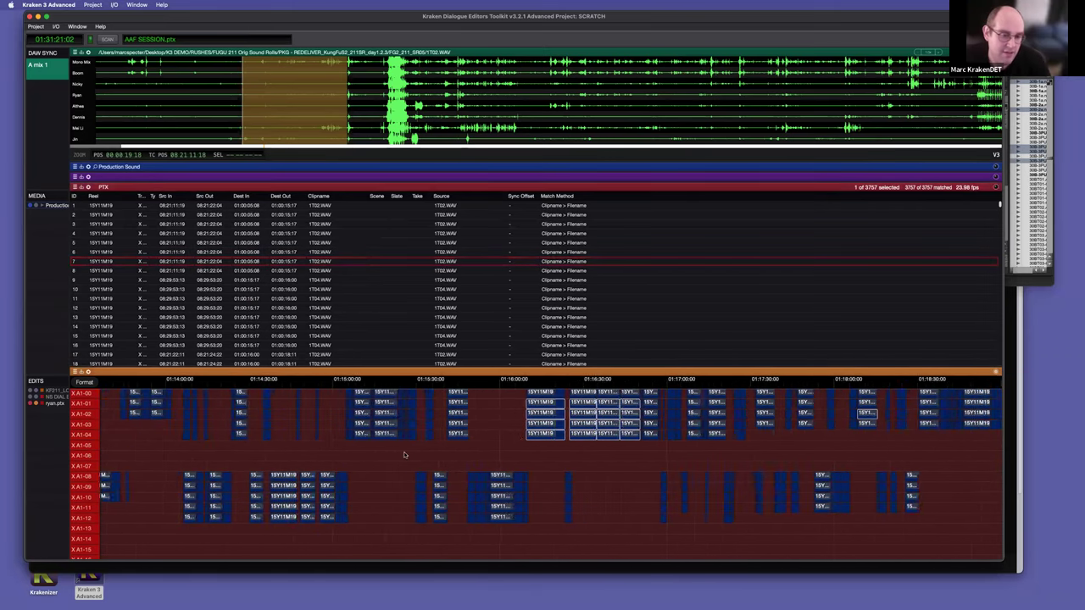
pyautogui.scroll(-8, 404, 455)
pyautogui.scroll(-10, 404, 455)
pyautogui.rightClick(303, 413)
pyautogui.click(339, 446)
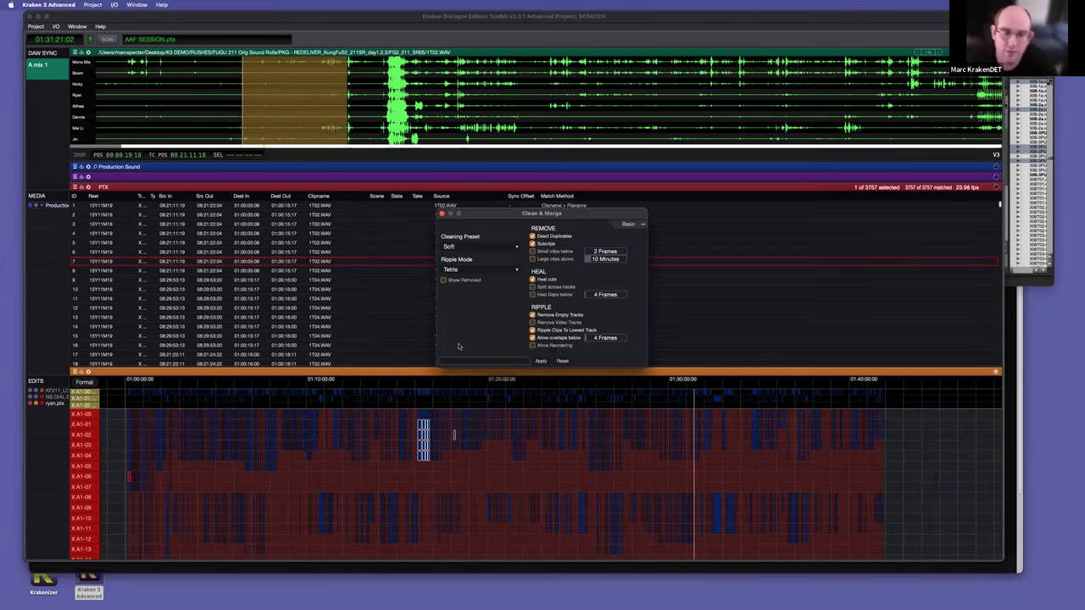
pyautogui.moveTo(529, 217); pyautogui.dragTo(636, 110)
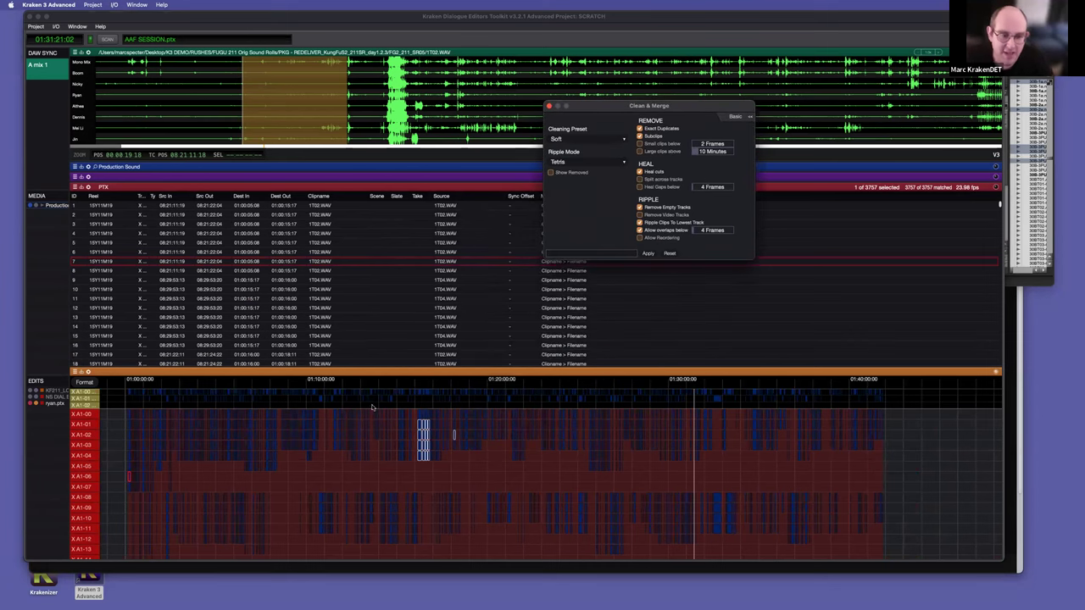
# Step: Enlarge the Clean & Merge preview tracks and expand the timeline panel over the PTX event list
pyautogui.click(386, 432)
pyautogui.moveTo(385, 432); pyautogui.dragTo(395, 446)
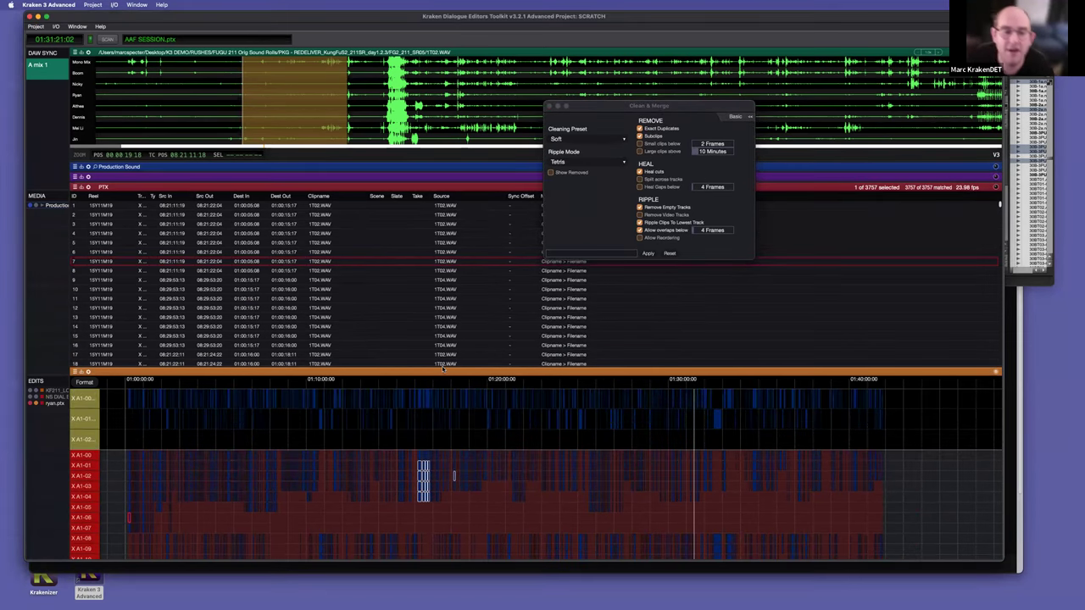
pyautogui.moveTo(443, 365); pyautogui.dragTo(412, 263)
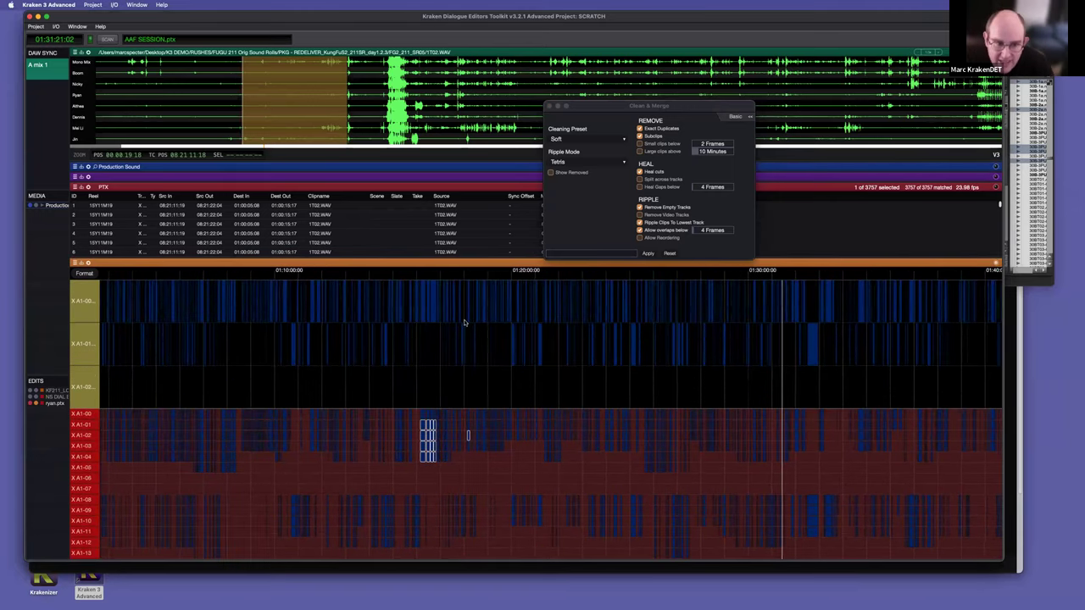
# Step: Compare the merged preview with the original tracks around 01:18:00:00 and load the waveform of the preview clip near 01:18:06:00
pyautogui.scroll(3, 468, 326)
pyautogui.scroll(10, 471, 331)
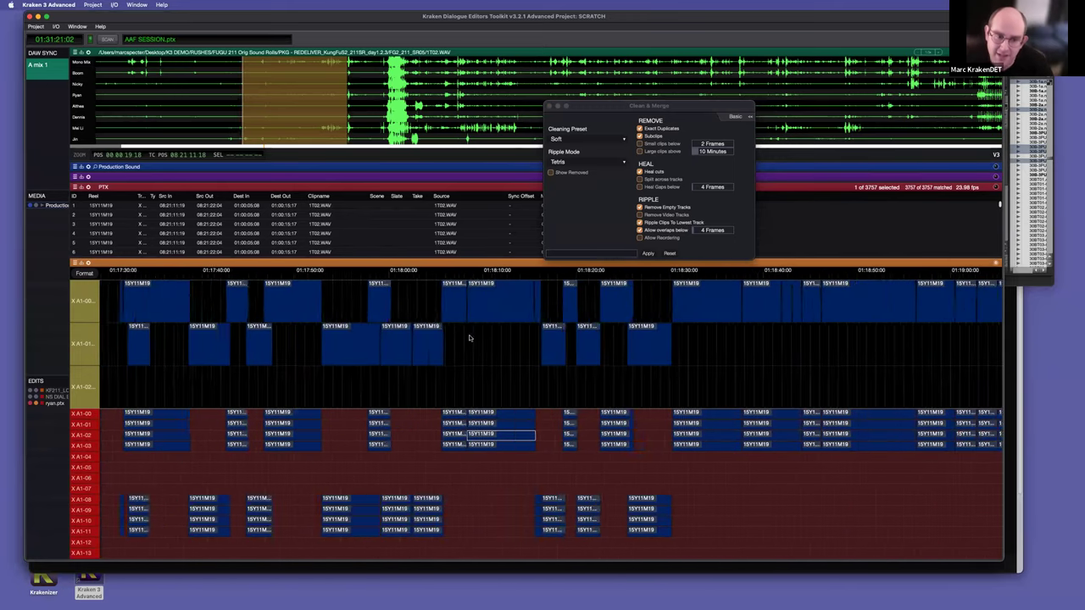
pyautogui.click(431, 303)
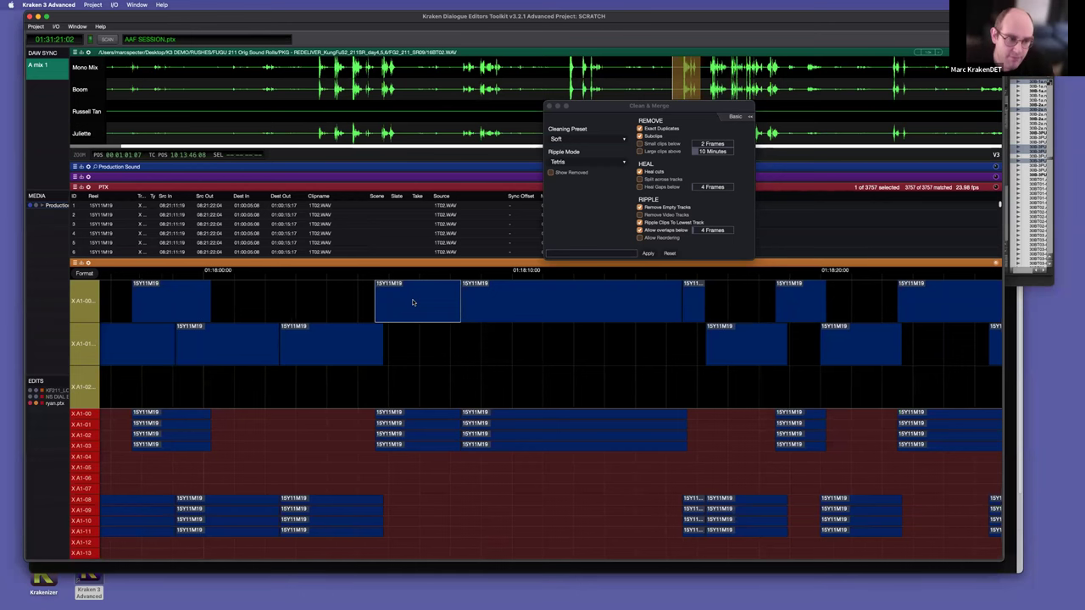
pyautogui.scroll(-6, 413, 303)
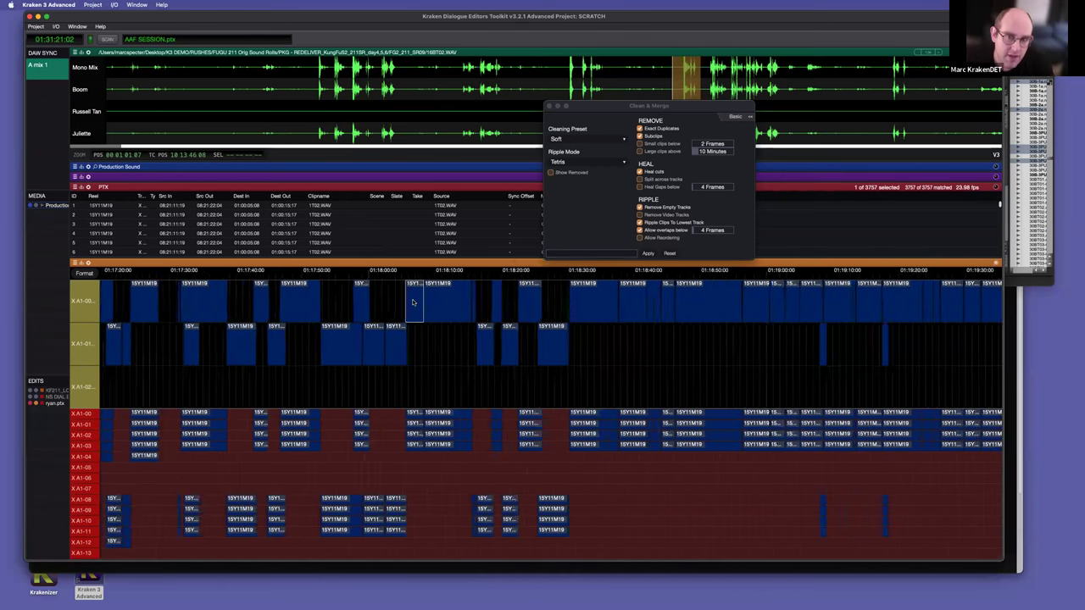
# Step: Switch to the AAF SESSION edit window in Pro Tools, cancelling the attempt to close the session
pyautogui.scroll(-6, 412, 302)
pyautogui.scroll(-8, 415, 311)
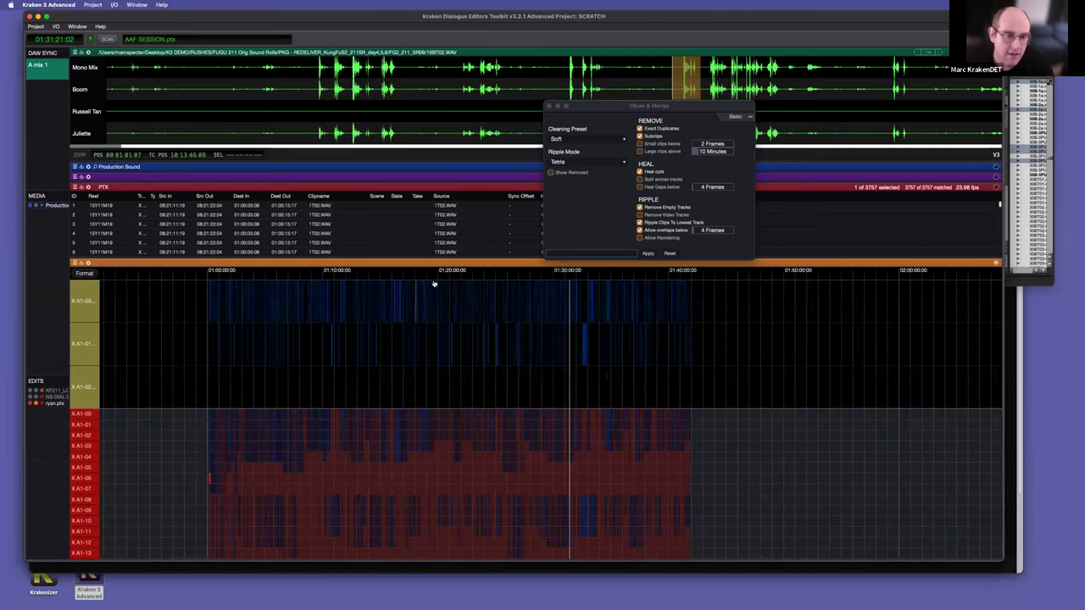
pyautogui.press('super+Tab')
pyautogui.press('super+Tab')
pyautogui.press('super+Tab')
pyautogui.press('super+Tab')
pyautogui.press('super+Tab')
pyautogui.doubleClick(593, 48)
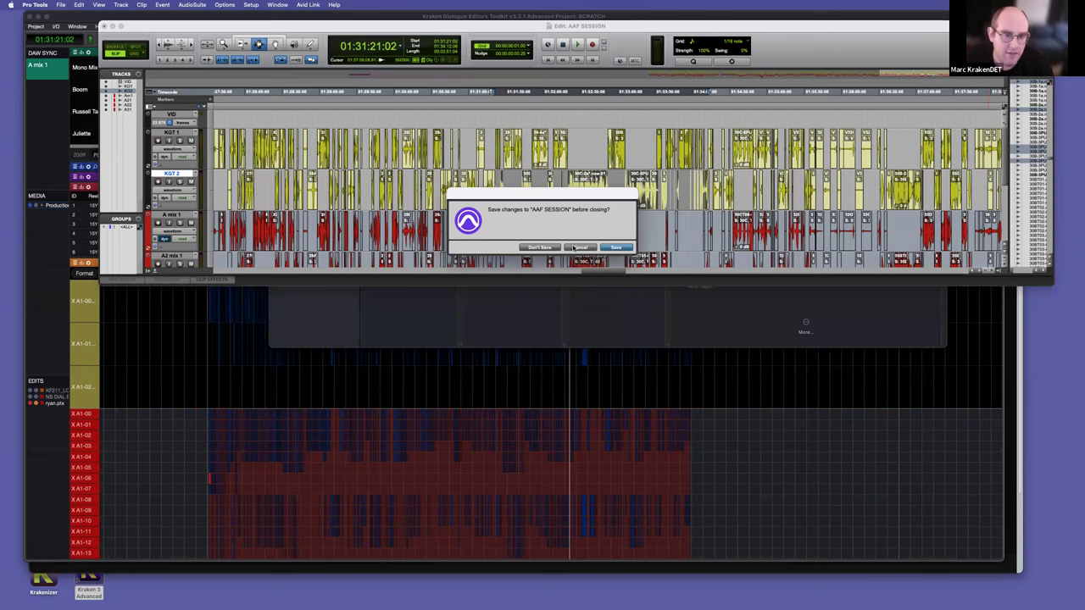
pyautogui.click(572, 248)
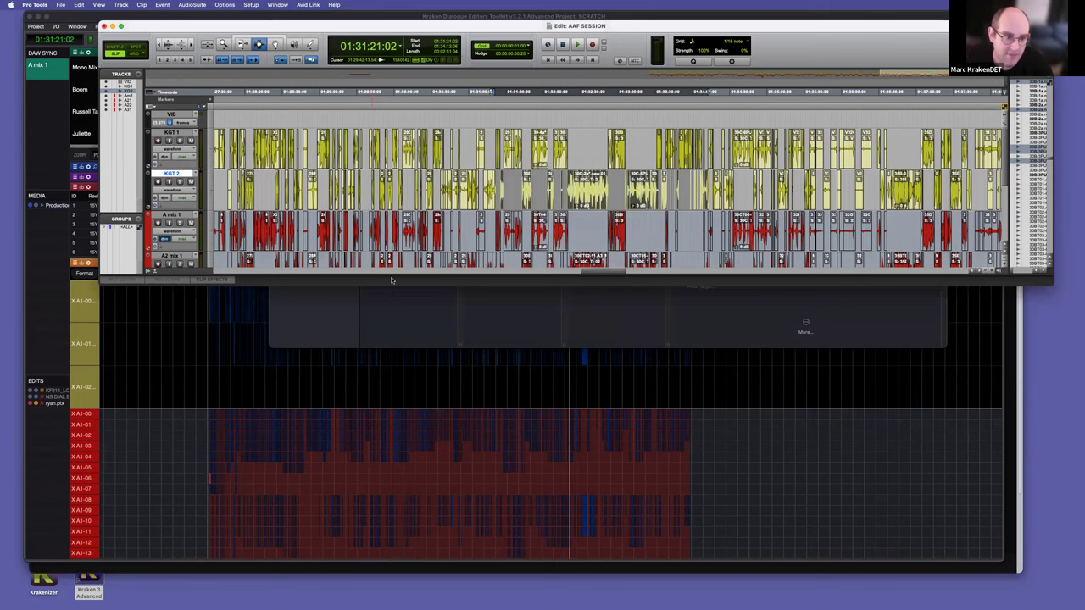
# Step: Enlarge the Edit window and create one mono audio track named TODO below KGT 2
pyautogui.moveTo(1051, 285); pyautogui.dragTo(1051, 372)
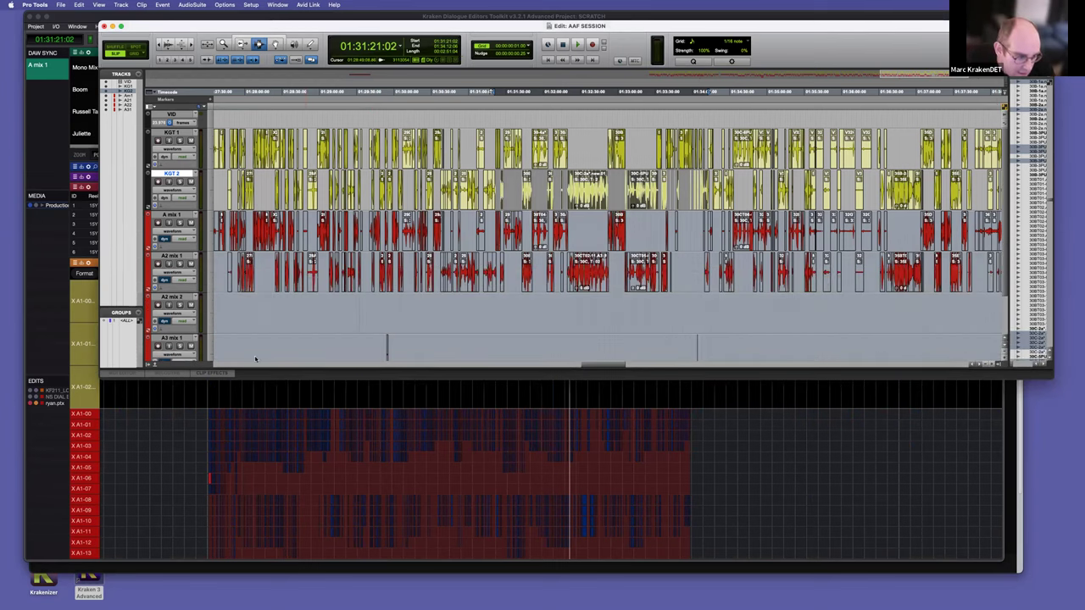
pyautogui.hscroll(-3, 390, 199)
pyautogui.press('r')
pyautogui.press('r')
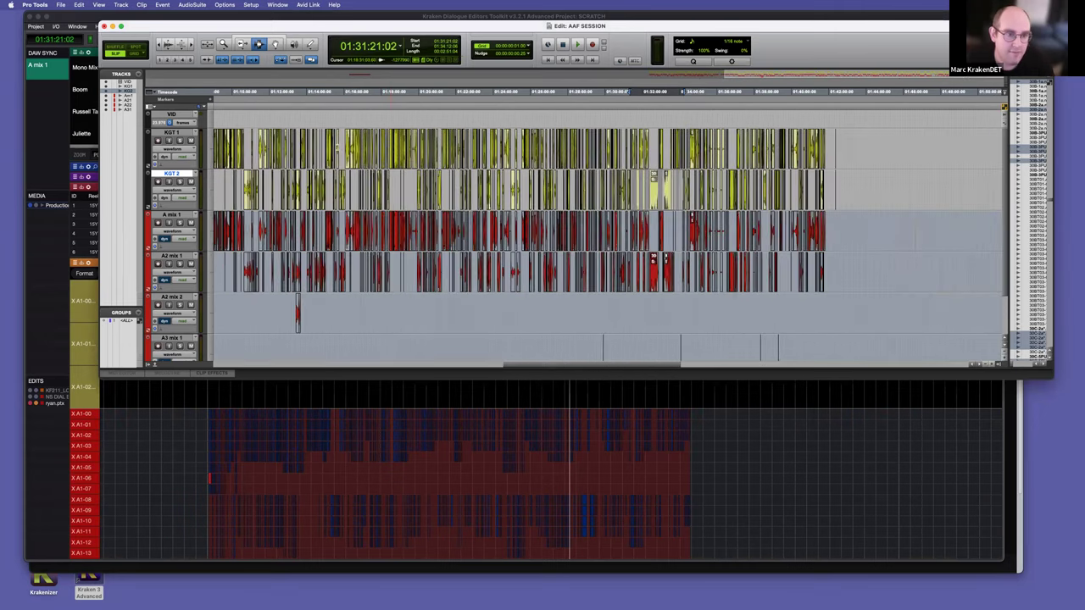
pyautogui.scroll(-2, 355, 149)
pyautogui.press('super+shift+n')
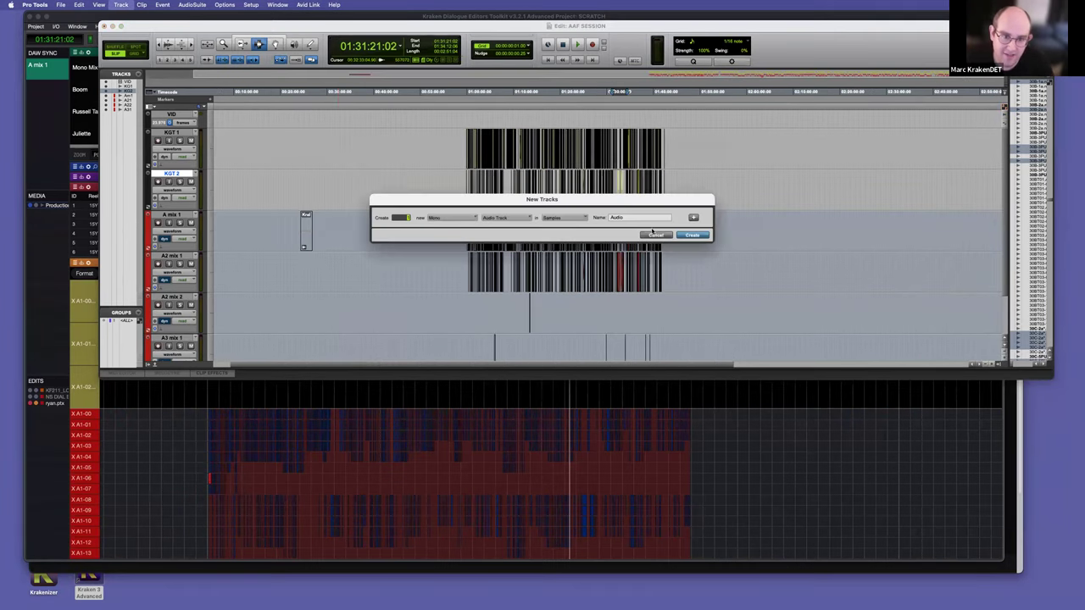
pyautogui.write('TODO')
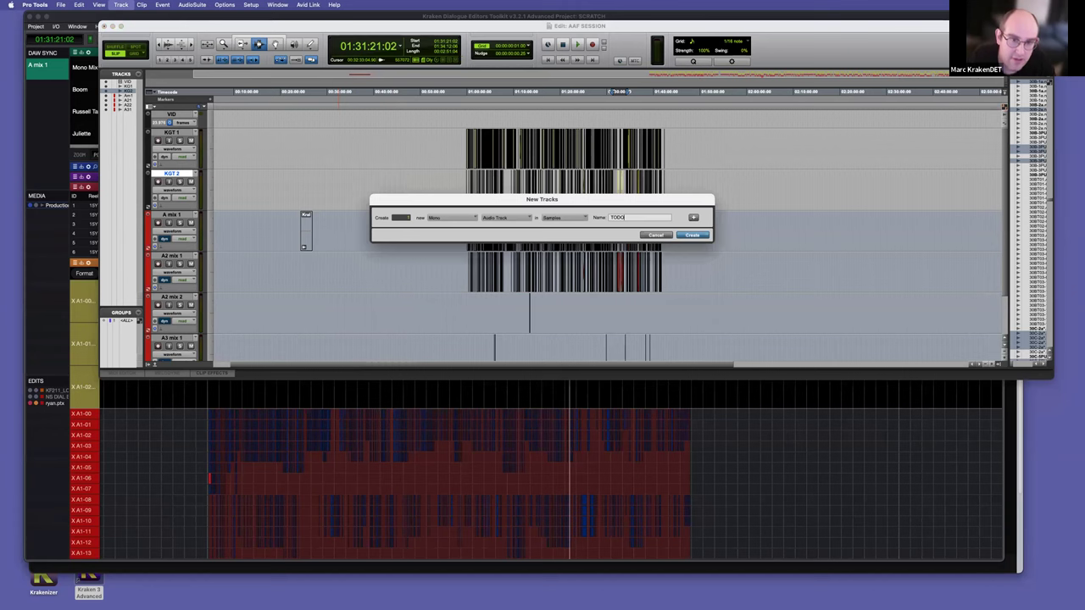
pyautogui.press('Return')
# Step: Group an empty range about 4 min 10 s long from 01:00:22:16 on the TODO track and name it Hello
pyautogui.moveTo(467, 228); pyautogui.dragTo(487, 228)
pyautogui.press('super+alt+g')
pyautogui.press('super+shift+r')
pyautogui.write('He')
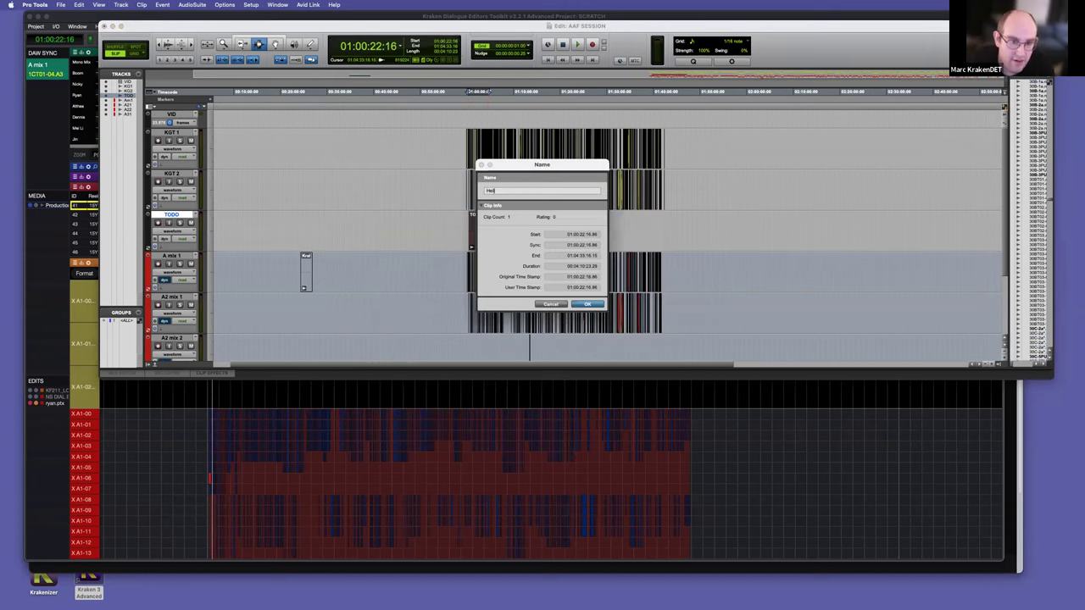
pyautogui.press('Return')
# Step: Make an empty clip group about 5 min 27 s long from 01:12:44:16 on the TODO track, named Edit stuff
pyautogui.moveTo(531, 232); pyautogui.dragTo(554, 233)
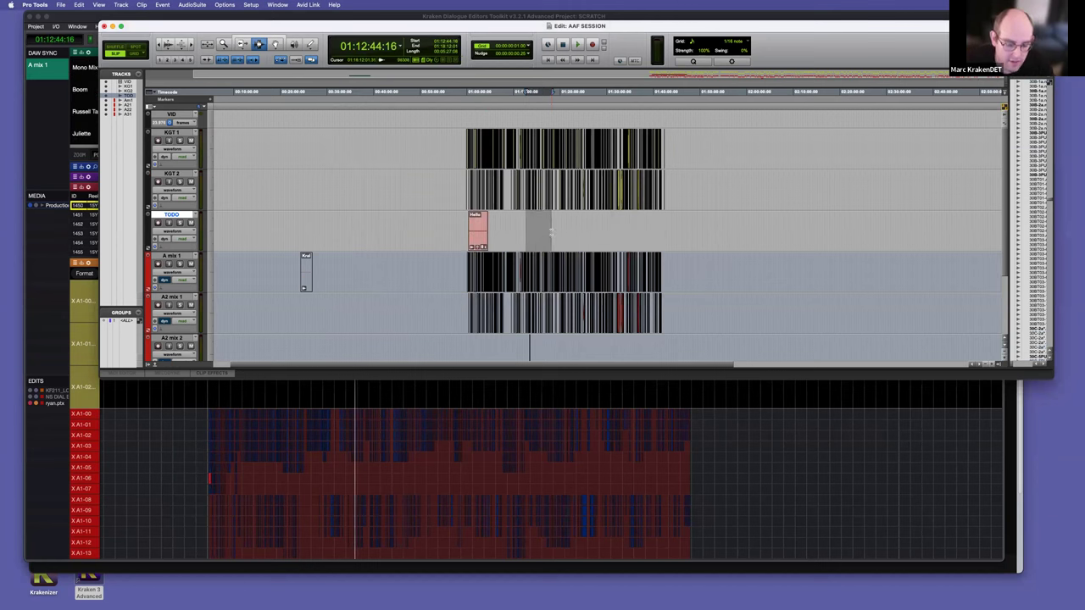
pyautogui.press('super+shift+r')
pyautogui.write('Edit stuff')
pyautogui.press('Return')
# Step: Make an empty clip group about 8 min 32 s long from 01:21:06:15 on the TODO track, named Yaya
pyautogui.moveTo(563, 233); pyautogui.dragTo(607, 234)
pyautogui.press('super+shift+r')
pyautogui.write('Th')
pyautogui.press('Return')
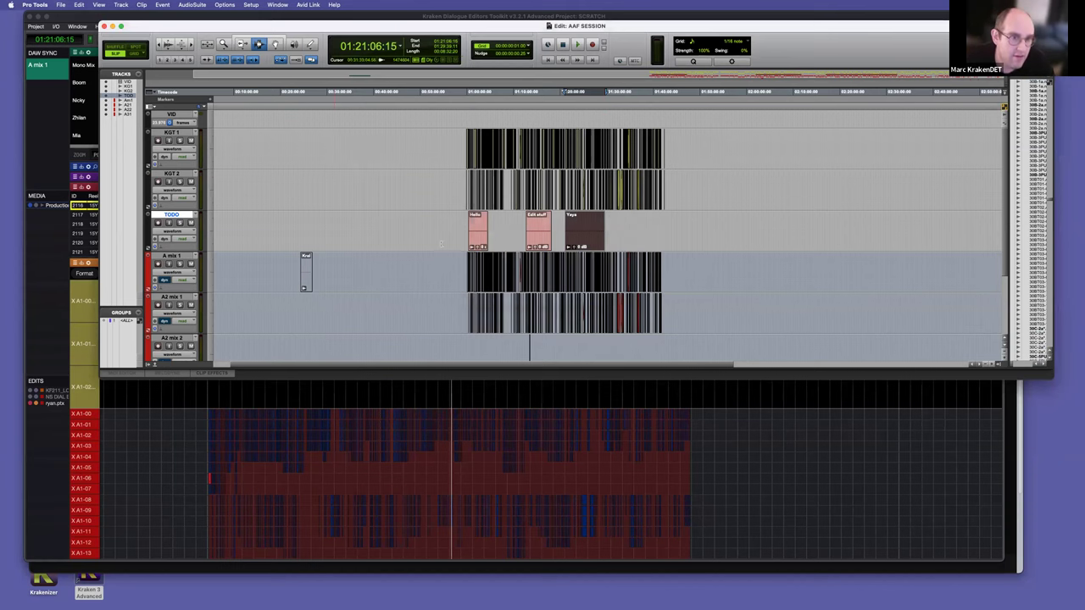
# Step: Import AAF SESSION.ptx from Finder's AAF folder FUGU 211 AAF LOCK 03_15 into Kraken's edits and switch to Kraken
pyautogui.press('super+Tab')
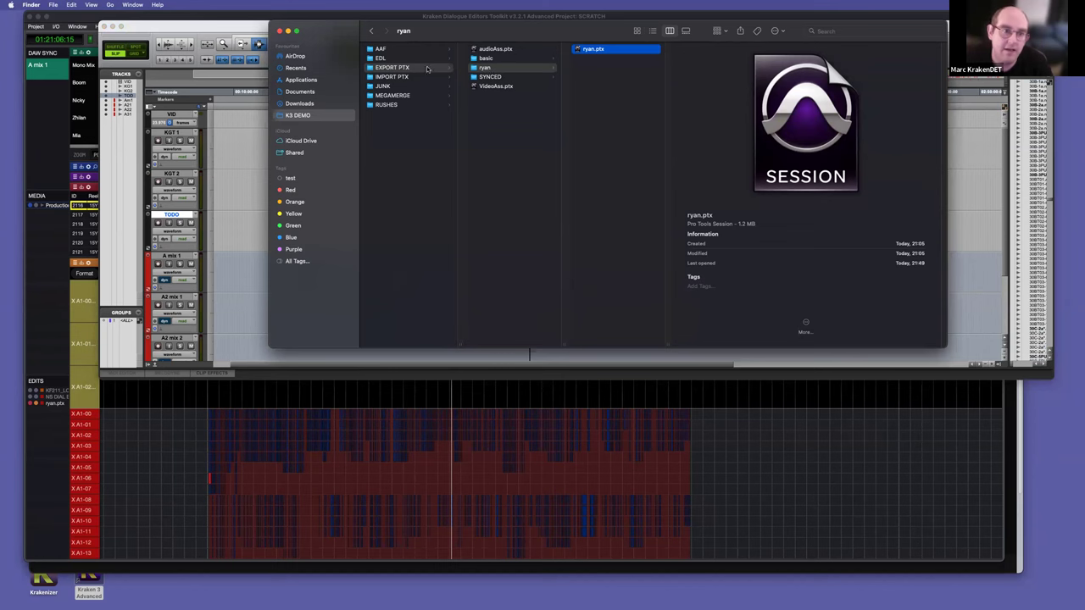
pyautogui.click(381, 49)
pyautogui.click(542, 48)
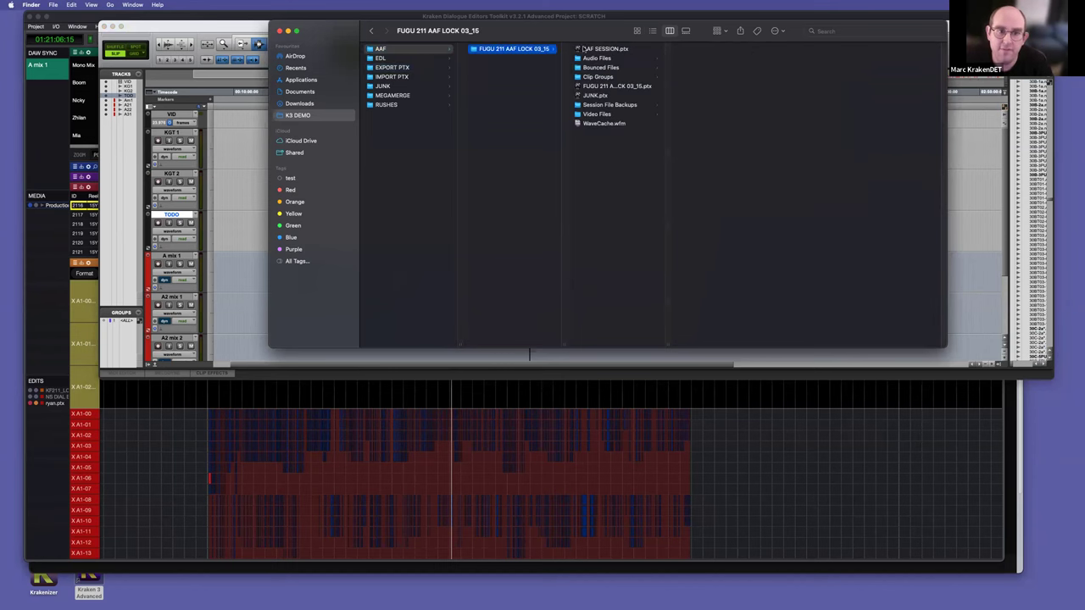
pyautogui.moveTo(608, 49); pyautogui.dragTo(25, 441)
pyautogui.press('super+Tab')
pyautogui.press('super+Tab')
pyautogui.moveTo(603, 48); pyautogui.dragTo(54, 451)
pyautogui.press('super+Tab')
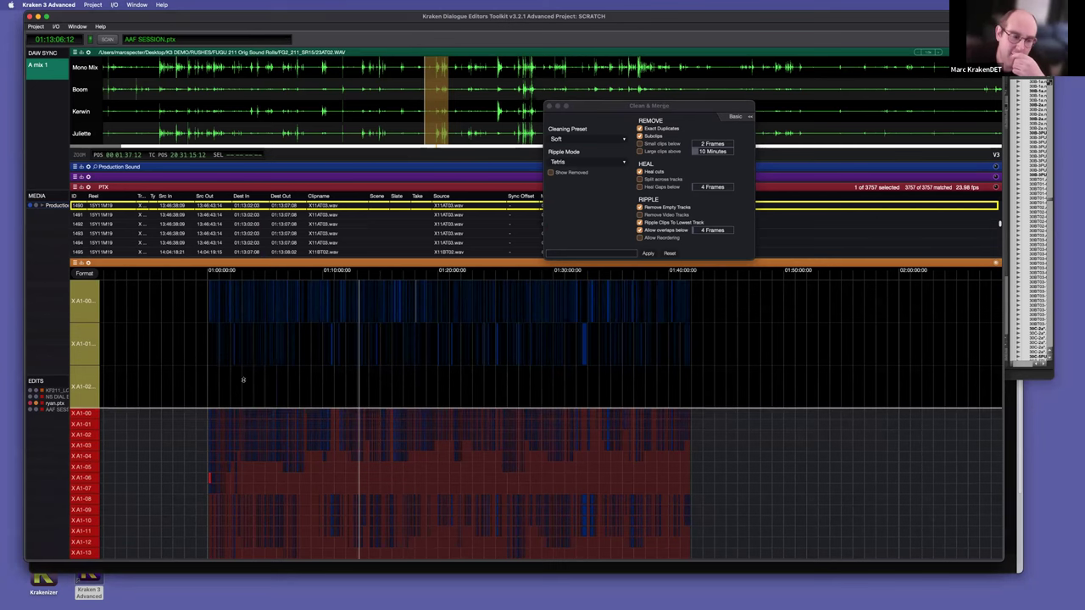
# Step: Widen the sidebar to add AAF SESSION.ptx to the timeline together with ryan.ptx, and close Clean & Merge
pyautogui.moveTo(234, 390); pyautogui.dragTo(242, 369)
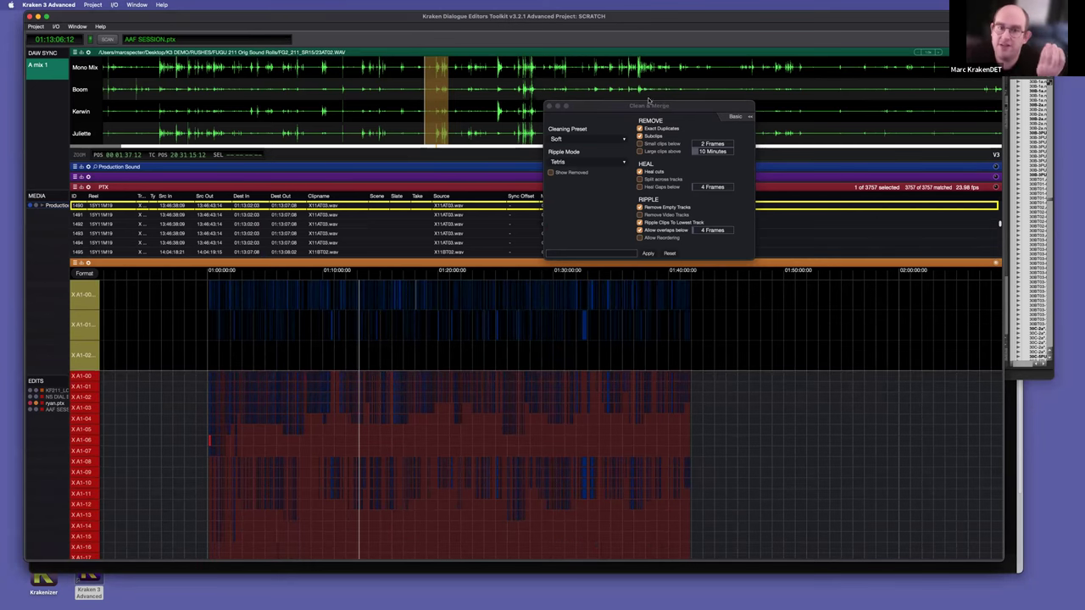
pyautogui.moveTo(649, 106); pyautogui.dragTo(520, 75)
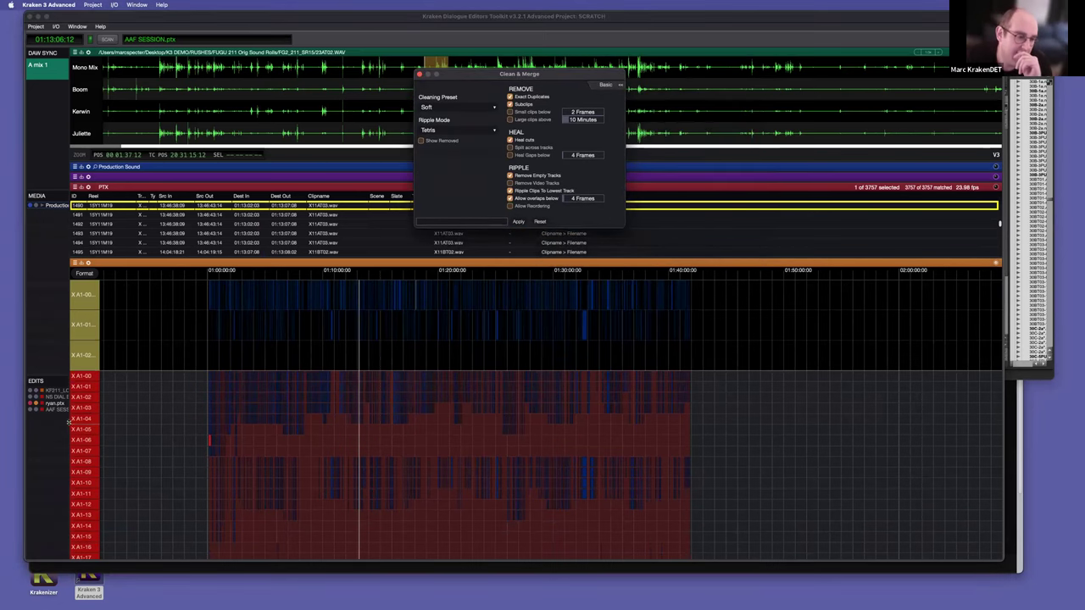
pyautogui.moveTo(68, 422); pyautogui.dragTo(120, 422)
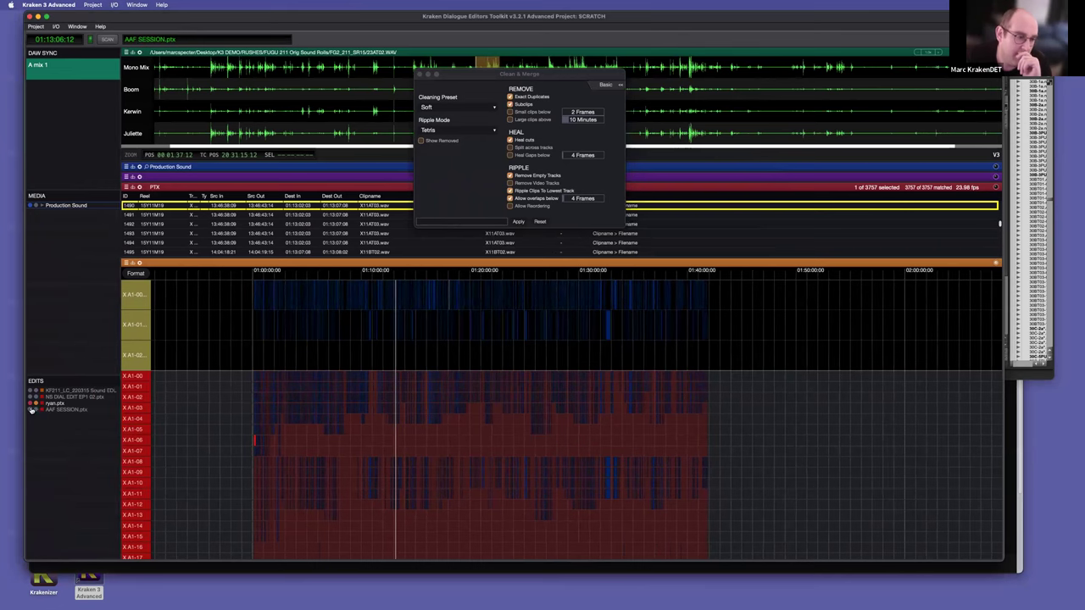
pyautogui.click(35, 410)
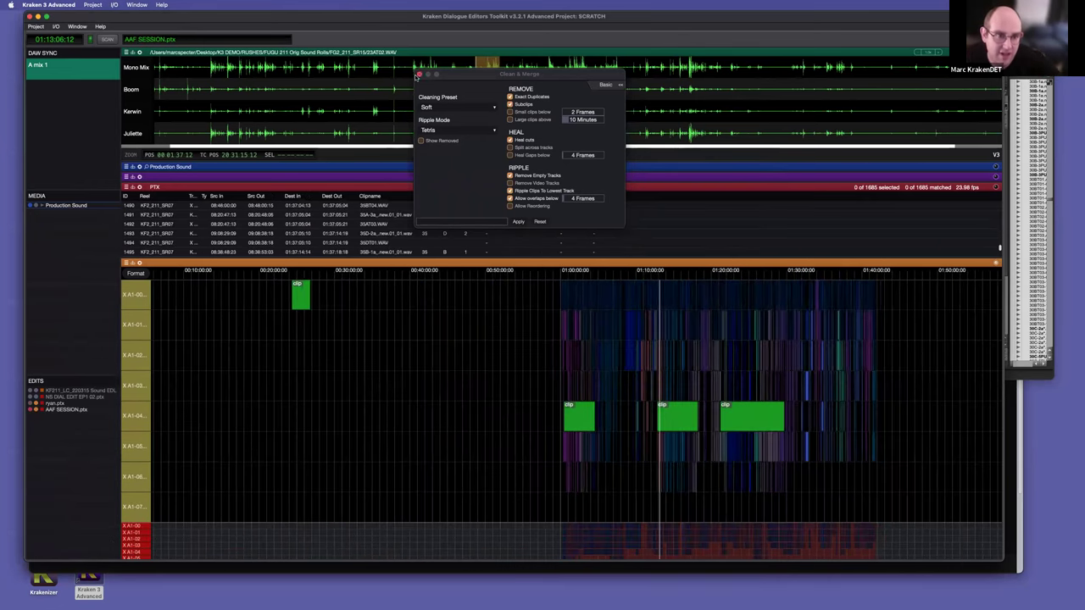
pyautogui.scroll(-5, 457, 413)
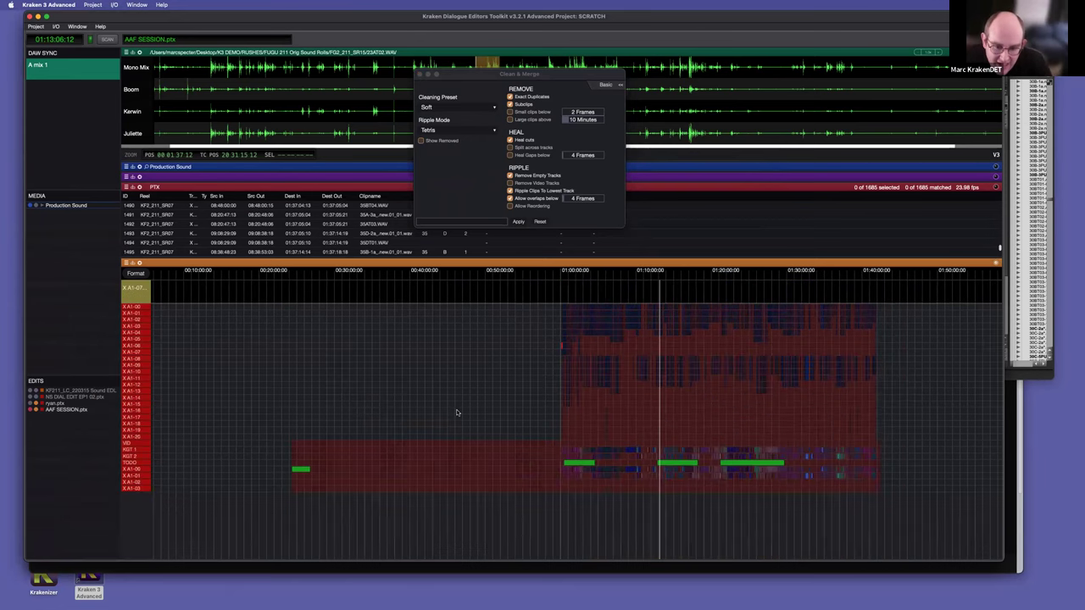
pyautogui.click(419, 75)
# Step: Heighten the PTX event list and load the waveforms of several ryan.ptx clips between 01:01:00:00 and 01:05:00:00
pyautogui.scroll(10, 590, 376)
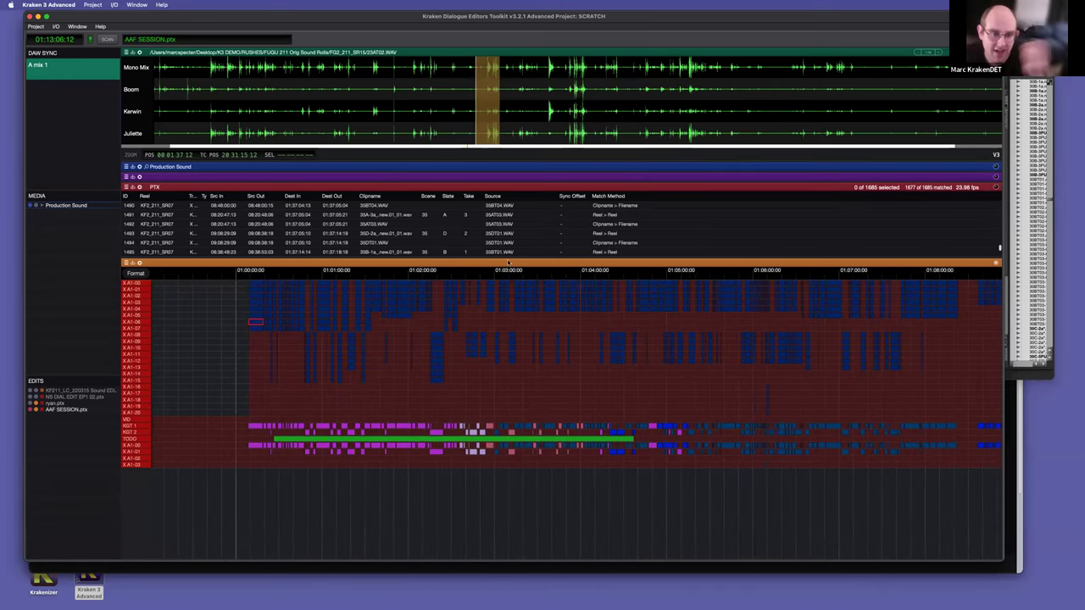
pyautogui.moveTo(503, 261); pyautogui.dragTo(499, 334)
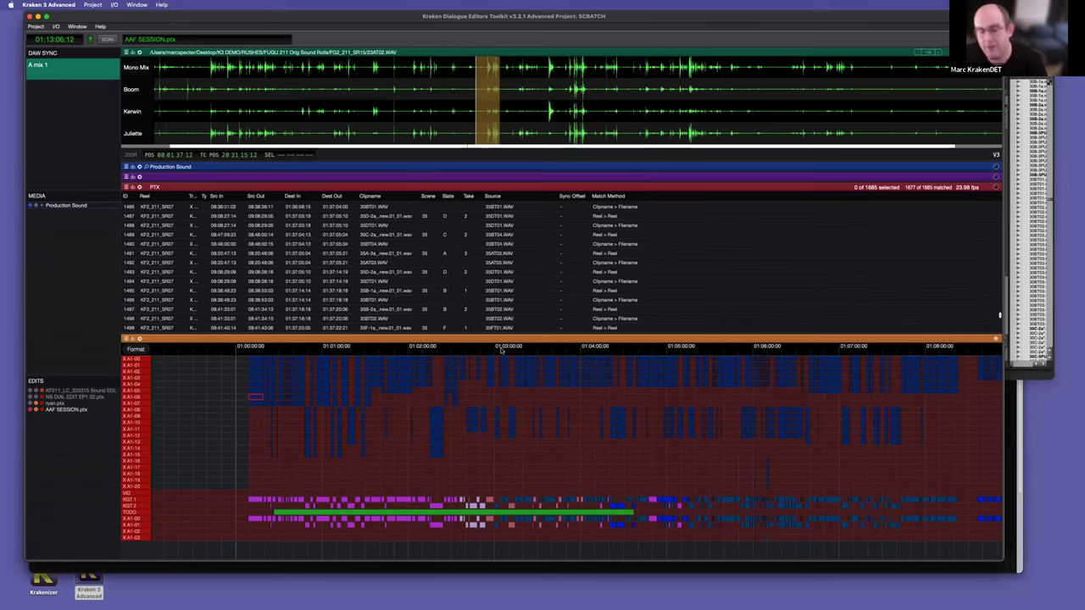
pyautogui.scroll(6, 501, 410)
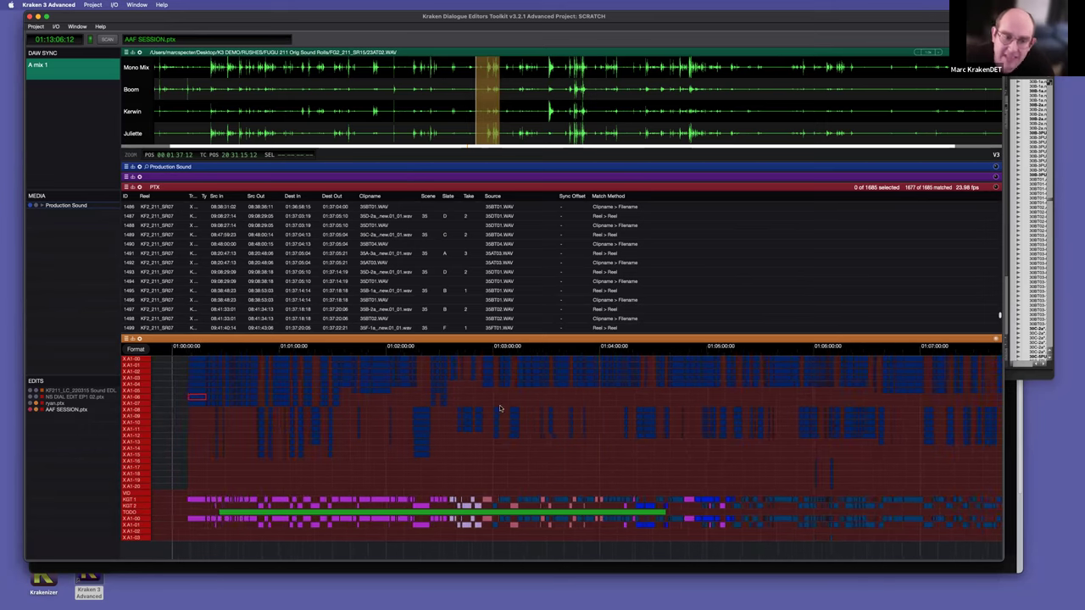
pyautogui.scroll(-6, 496, 414)
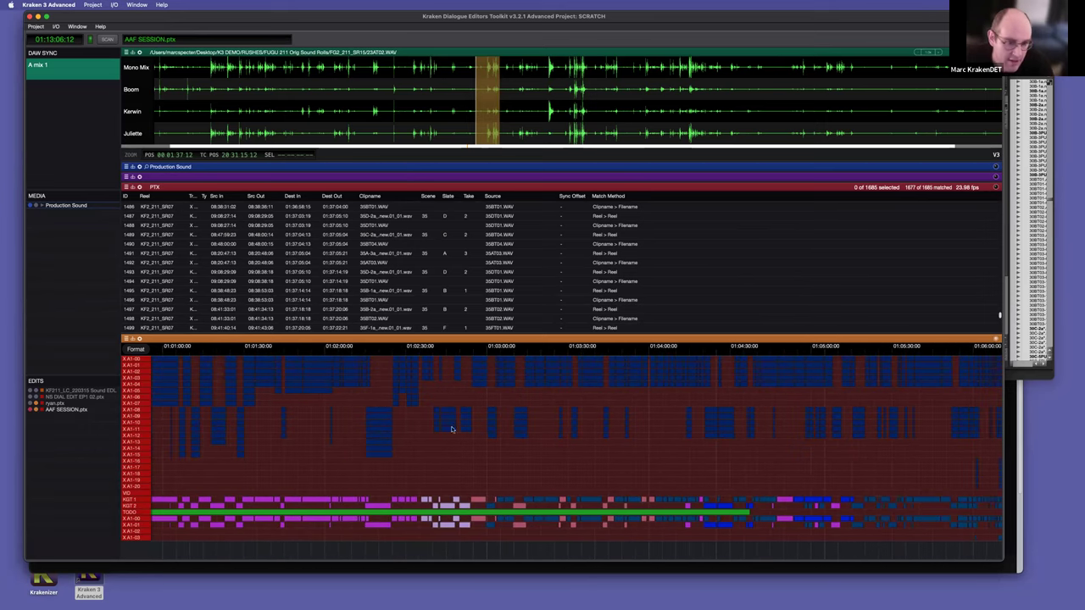
pyautogui.click(513, 359)
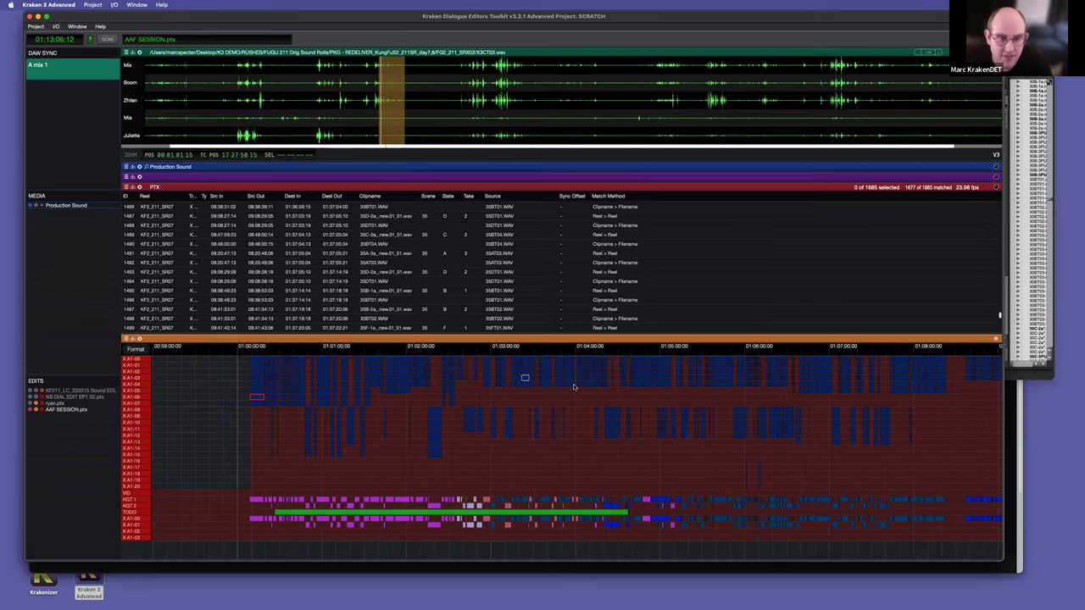
pyautogui.click(583, 369)
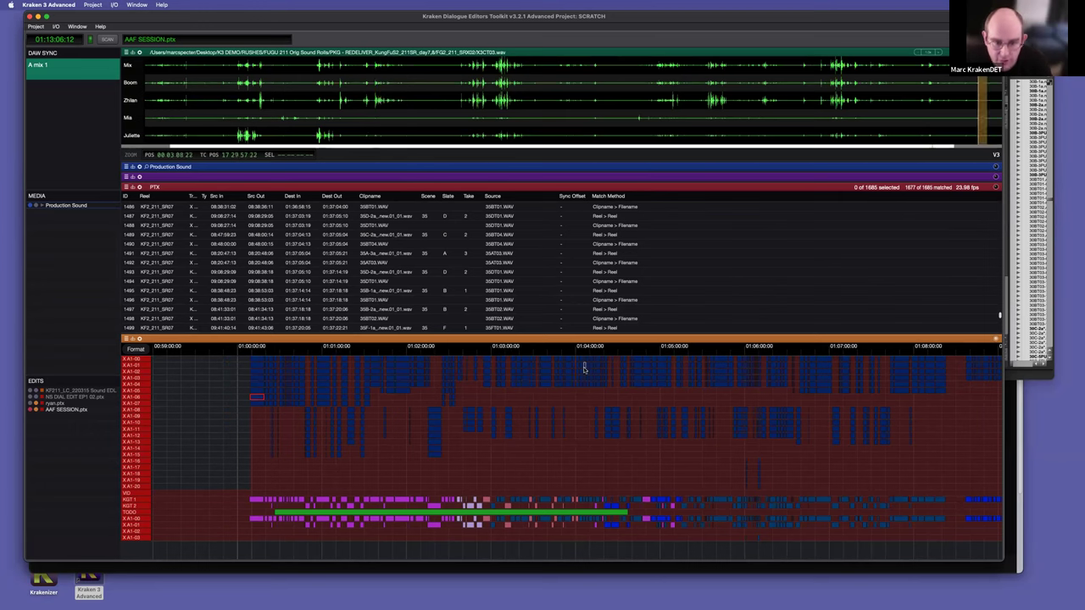
pyautogui.click(391, 376)
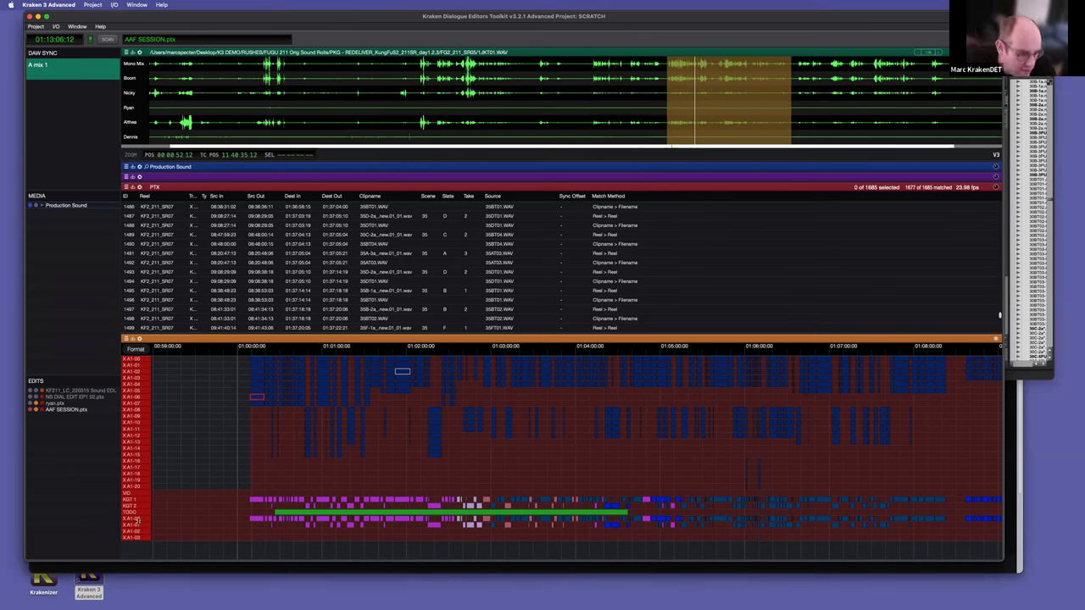
# Step: Enlarge the TODO track in the timeline and examine its clips between 01:00:00:00 and 01:20:00:00
pyautogui.moveTo(138, 518); pyautogui.dragTo(137, 564)
pyautogui.scroll(-3, 405, 494)
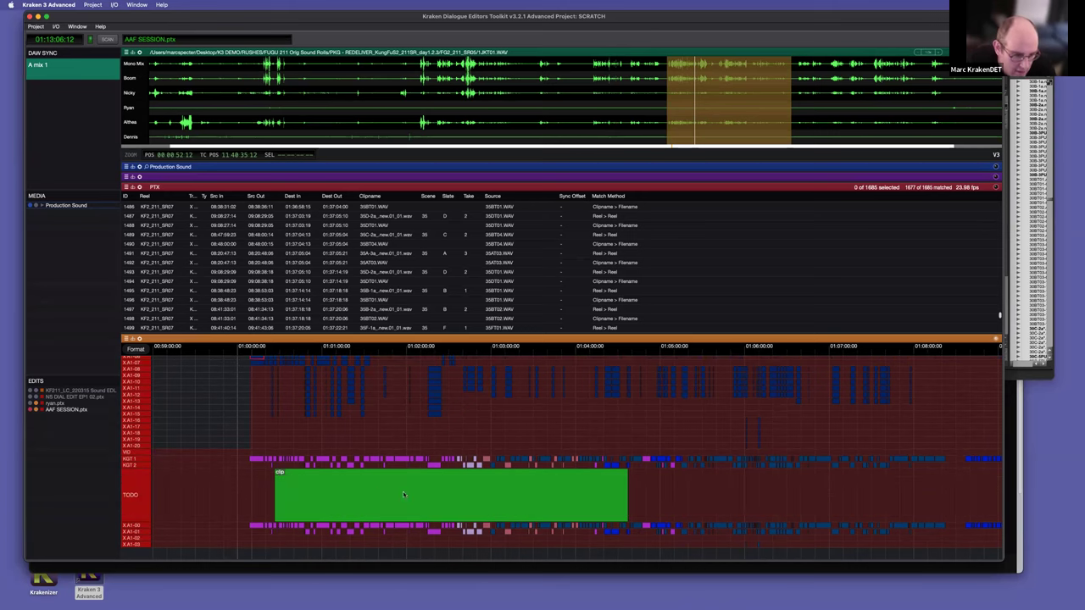
pyautogui.scroll(-2, 376, 493)
pyautogui.scroll(-3, 404, 504)
pyautogui.hscroll(5, 697, 480)
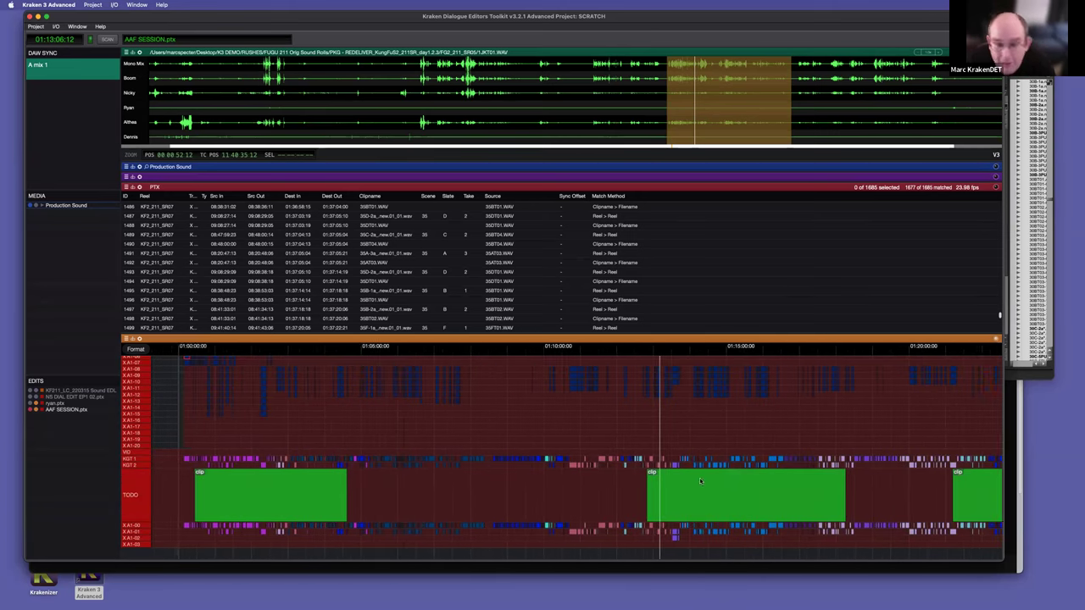
# Step: Set clip colouring to the Clipname edit property, trying Reel and Name as well, and select a TODO clip
pyautogui.rightClick(506, 493)
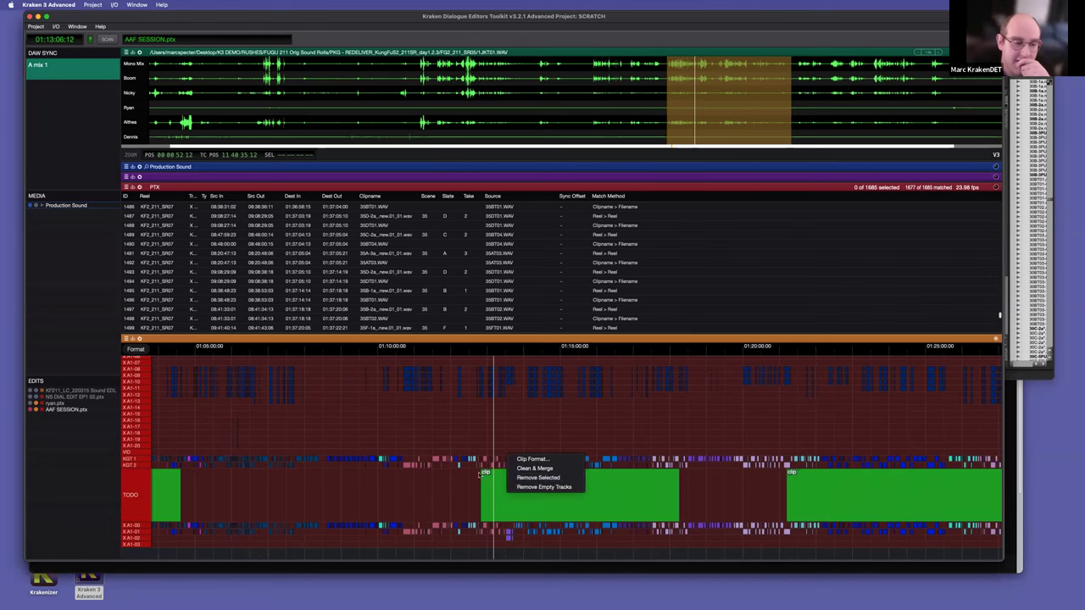
pyautogui.click(532, 458)
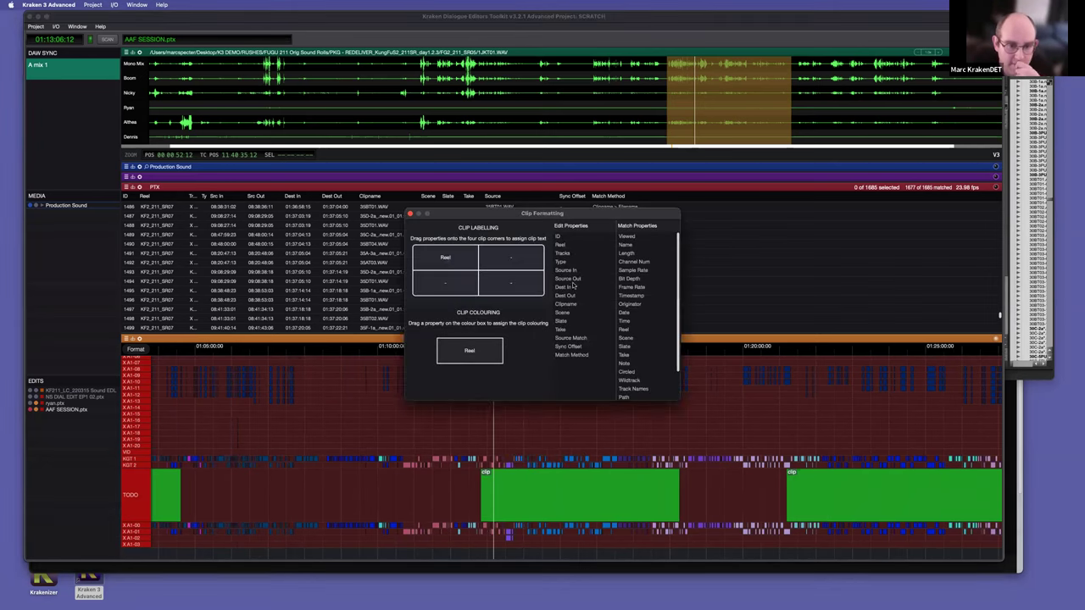
pyautogui.moveTo(565, 304); pyautogui.dragTo(474, 360)
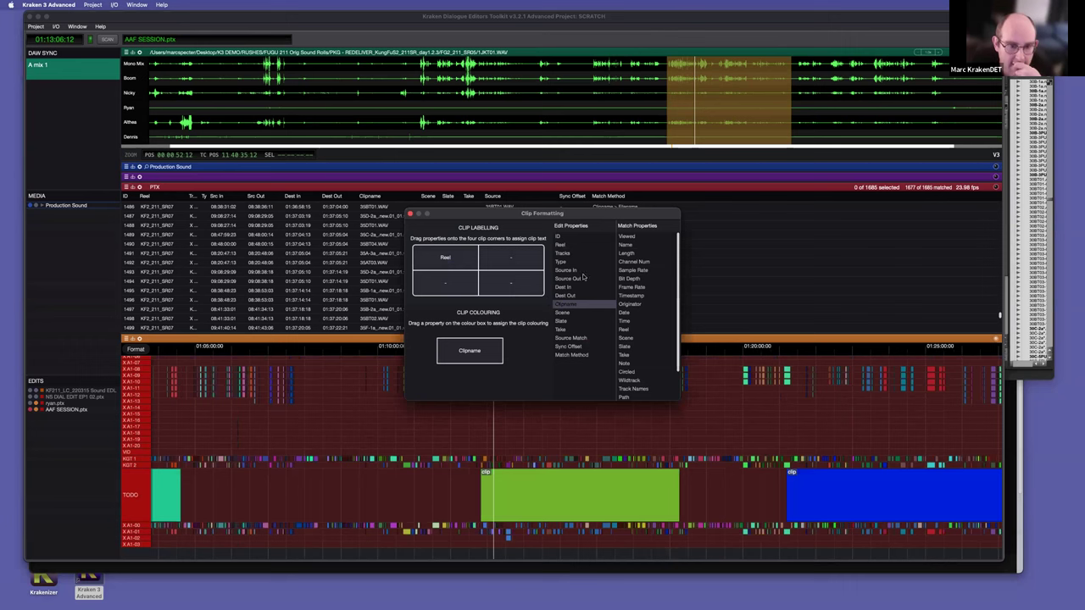
pyautogui.moveTo(561, 246); pyautogui.dragTo(468, 354)
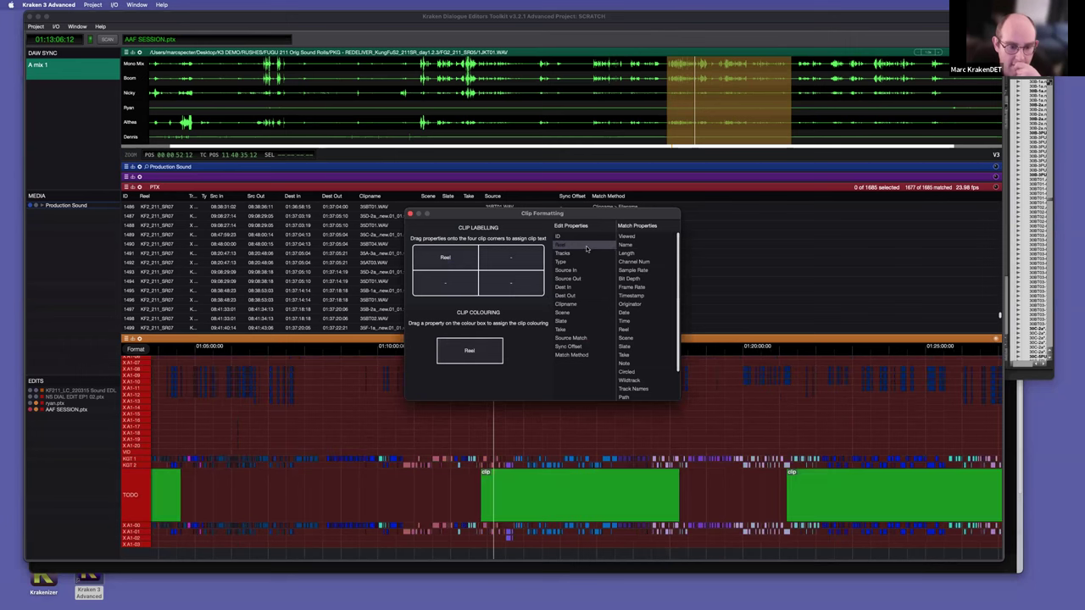
pyautogui.moveTo(623, 245); pyautogui.dragTo(468, 351)
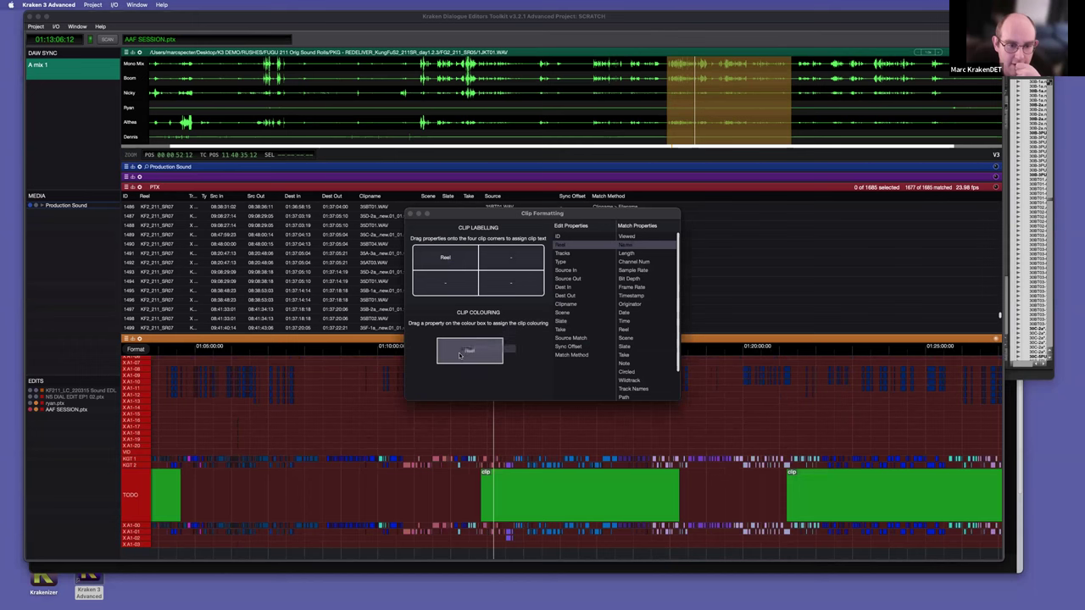
pyautogui.moveTo(566, 305); pyautogui.dragTo(464, 355)
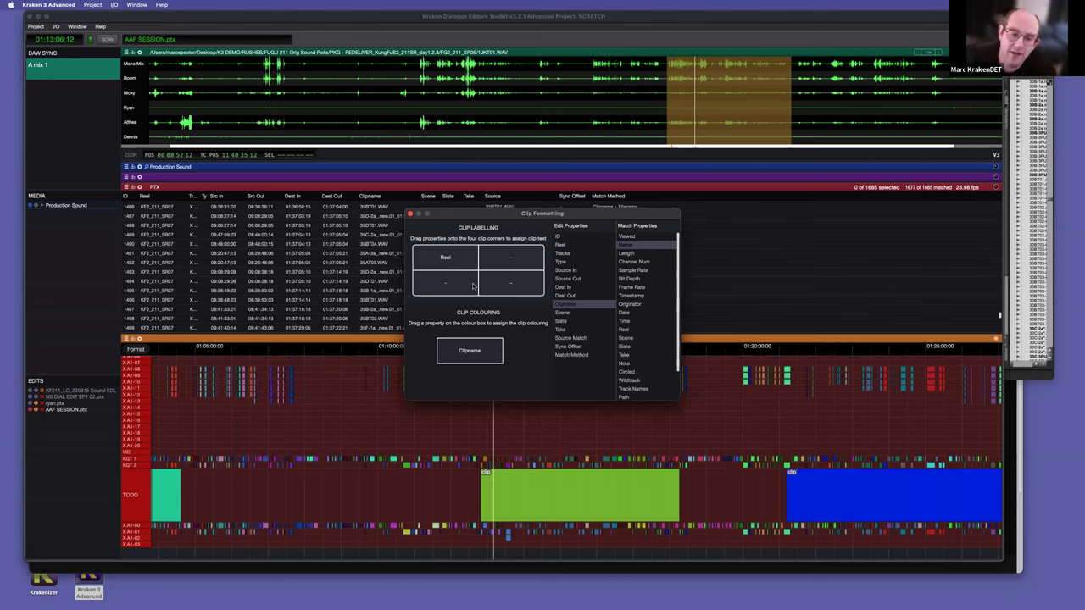
pyautogui.click(410, 214)
pyautogui.scroll(-5, 530, 541)
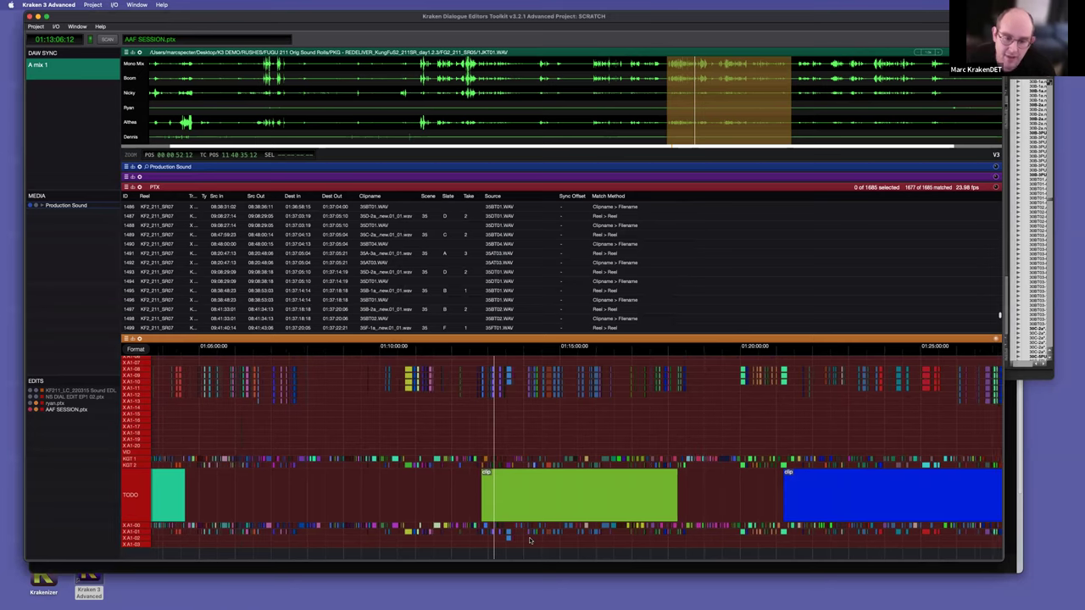
pyautogui.click(339, 492)
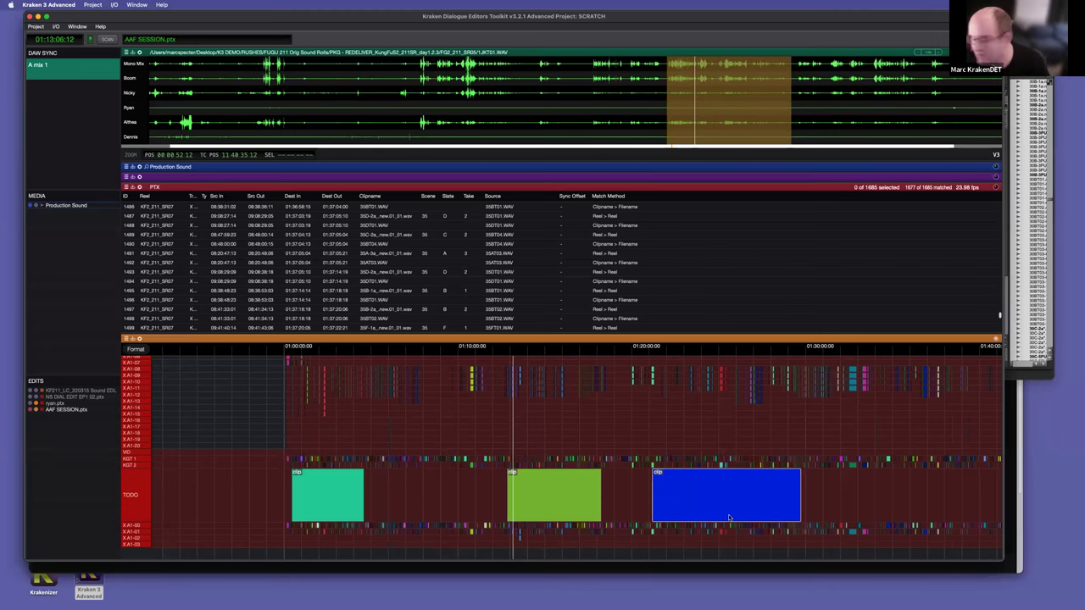
# Step: Label the timeline clips with the Clipname edit property in the first clip corner and close Clip Formatting
pyautogui.hscroll(-2, 727, 518)
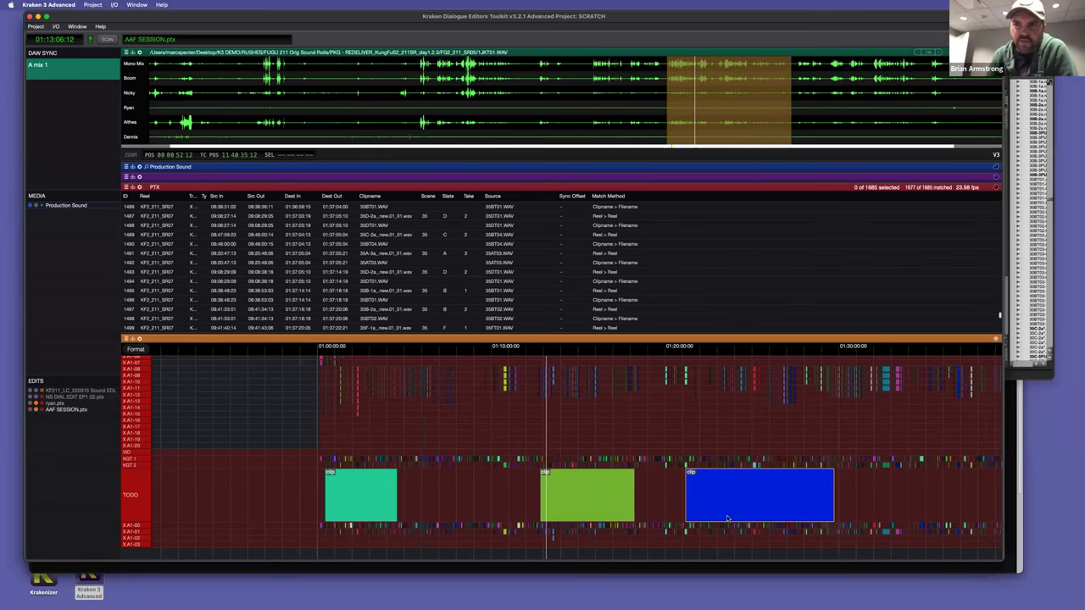
pyautogui.click(138, 350)
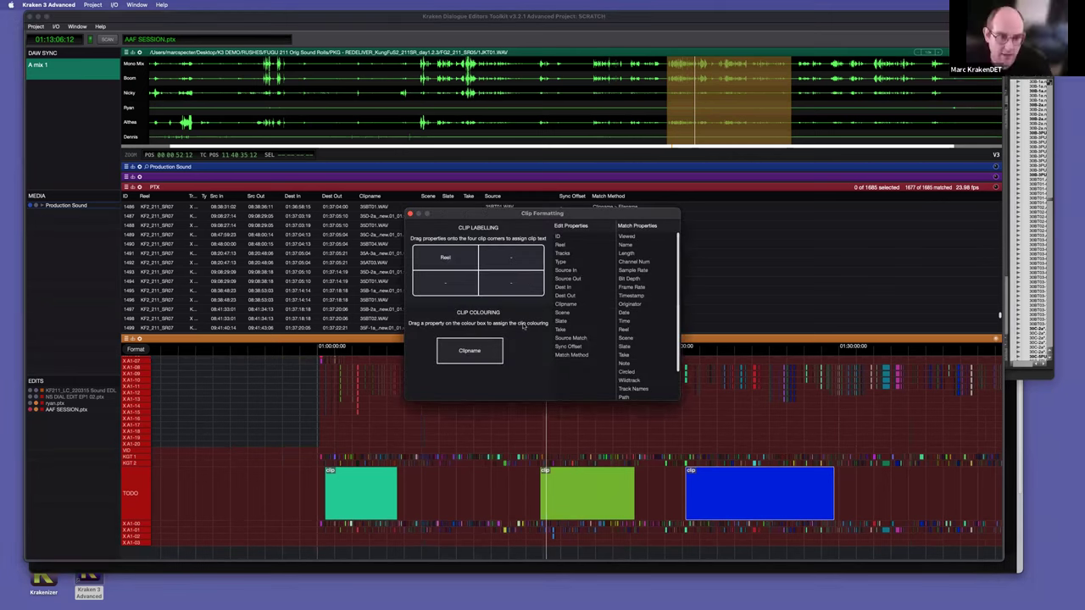
pyautogui.click(572, 305)
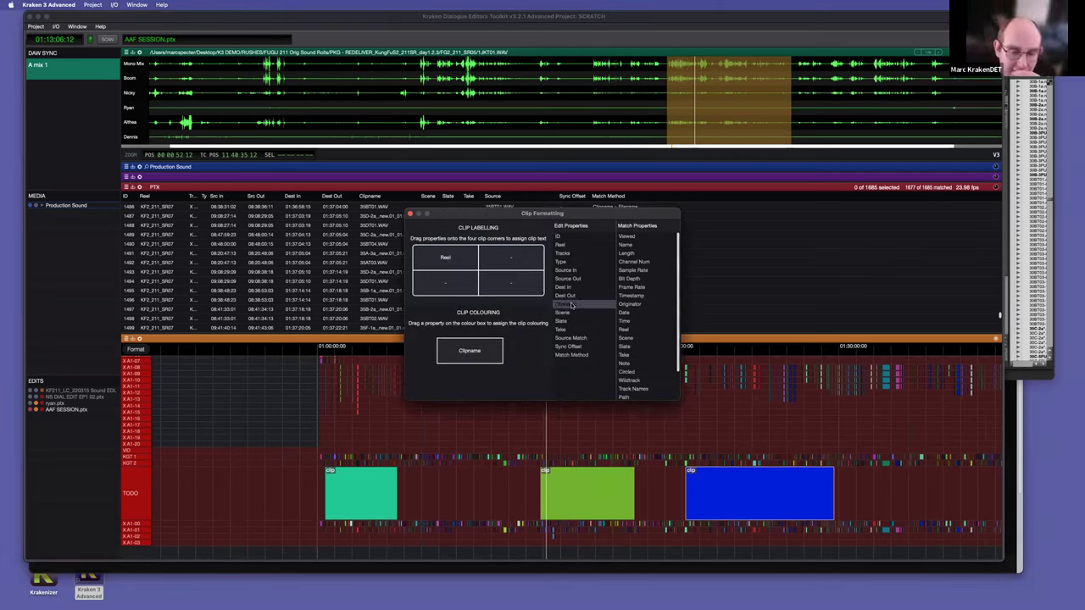
pyautogui.moveTo(573, 305); pyautogui.dragTo(442, 258)
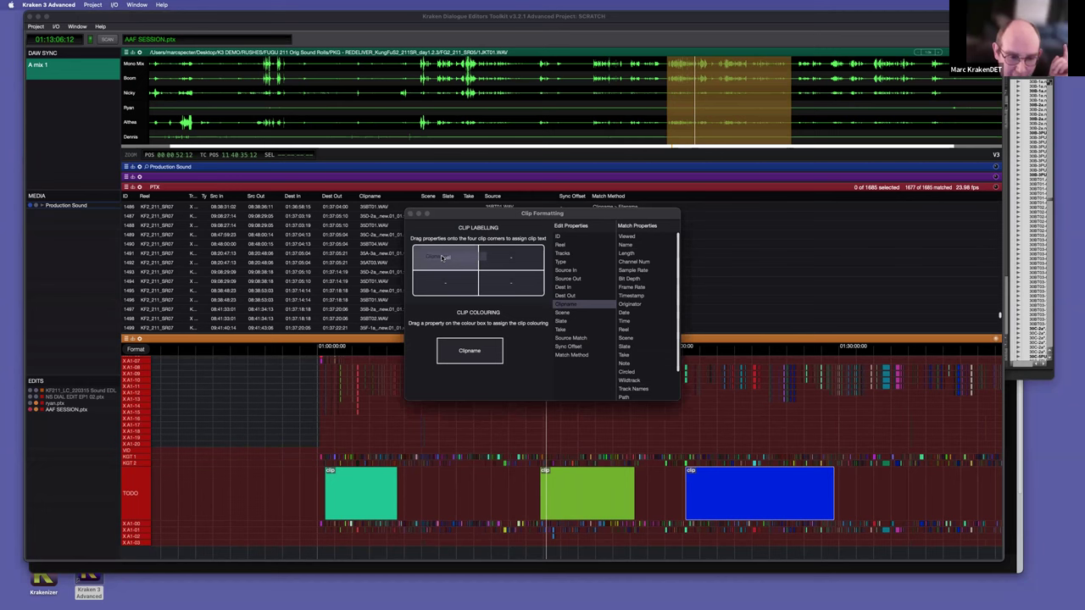
pyautogui.moveTo(442, 257); pyautogui.dragTo(442, 259)
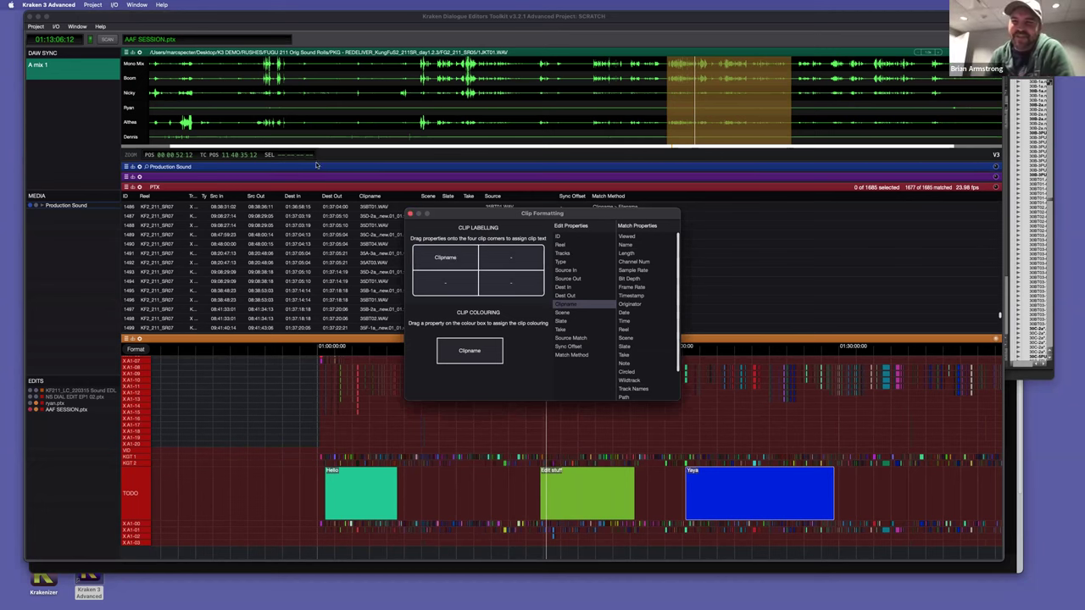
pyautogui.click(410, 215)
# Step: Examine the labelled TODO clips along the timeline from 01:00:00:00 to the end of the session at about 01:40:00:00
pyautogui.scroll(5, 396, 490)
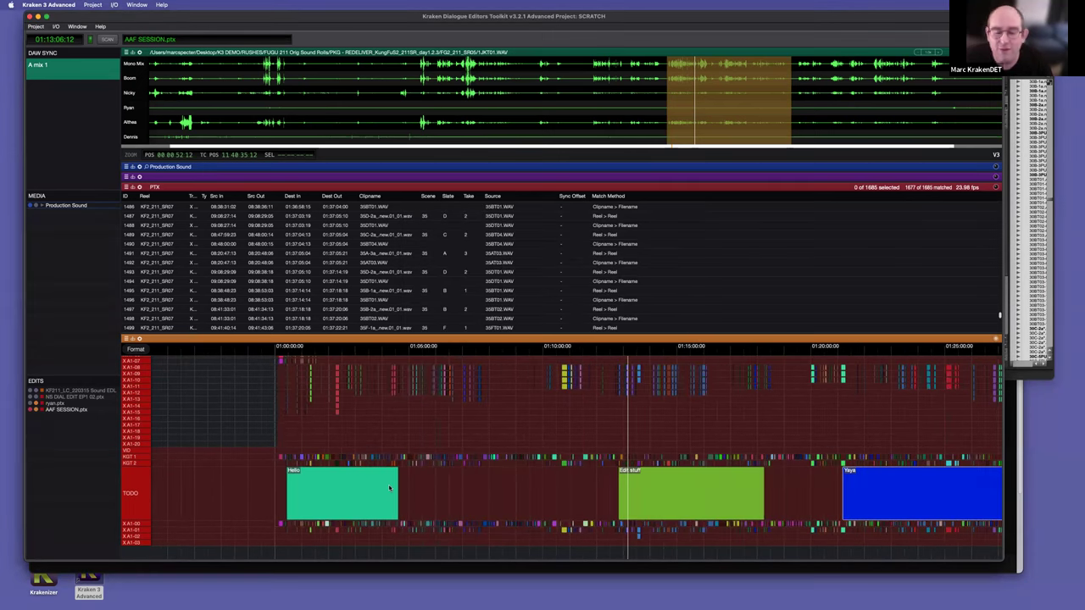
pyautogui.hscroll(5, 398, 485)
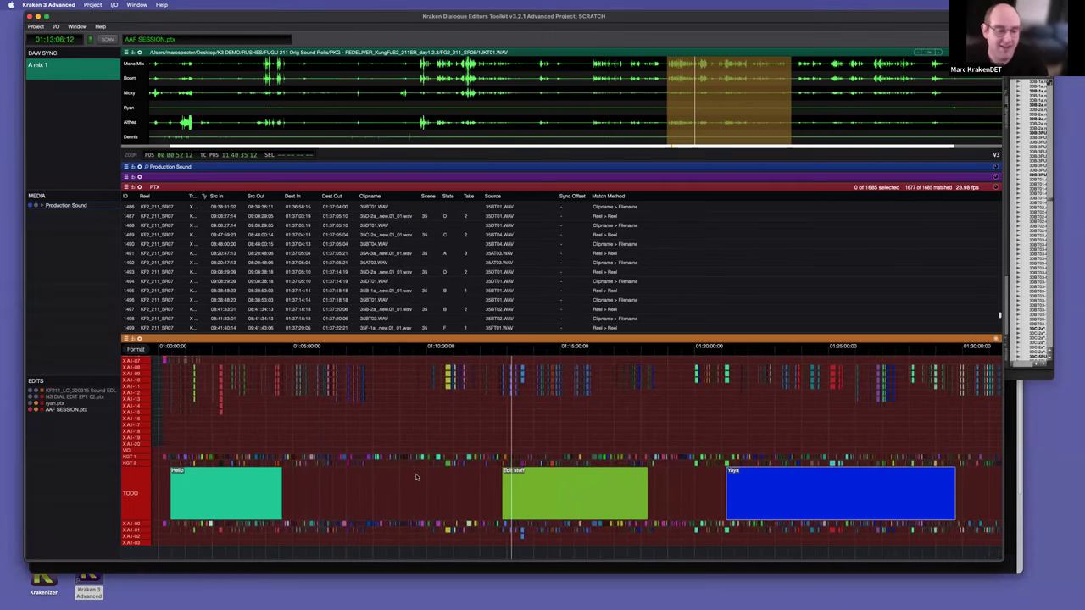
pyautogui.scroll(-1, 416, 477)
pyautogui.scroll(-5, 416, 477)
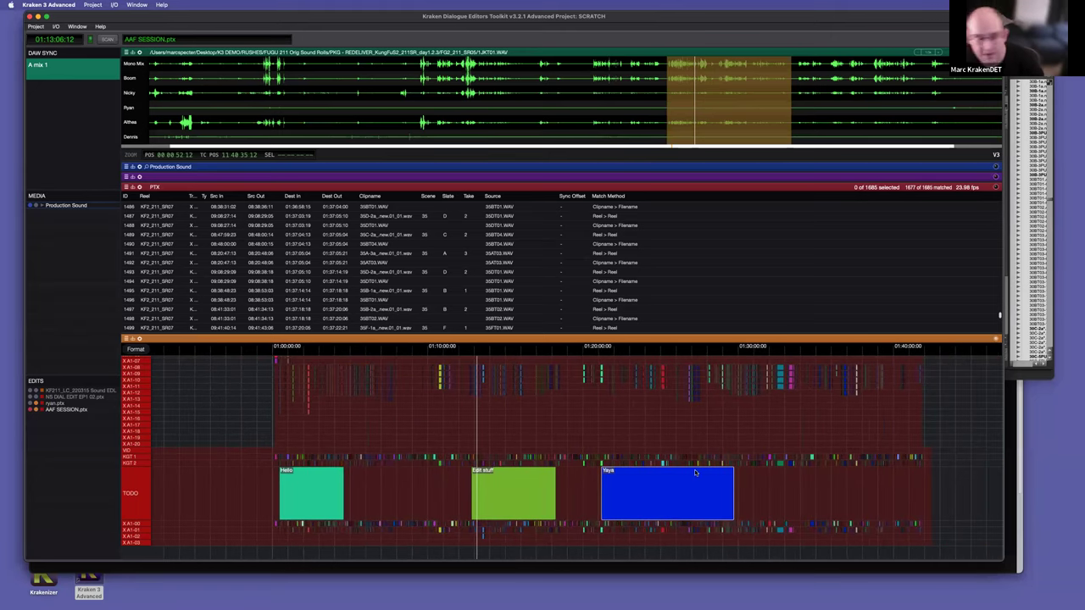
pyautogui.scroll(-2, 691, 484)
pyautogui.scroll(-1, 694, 484)
pyautogui.scroll(-1, 631, 488)
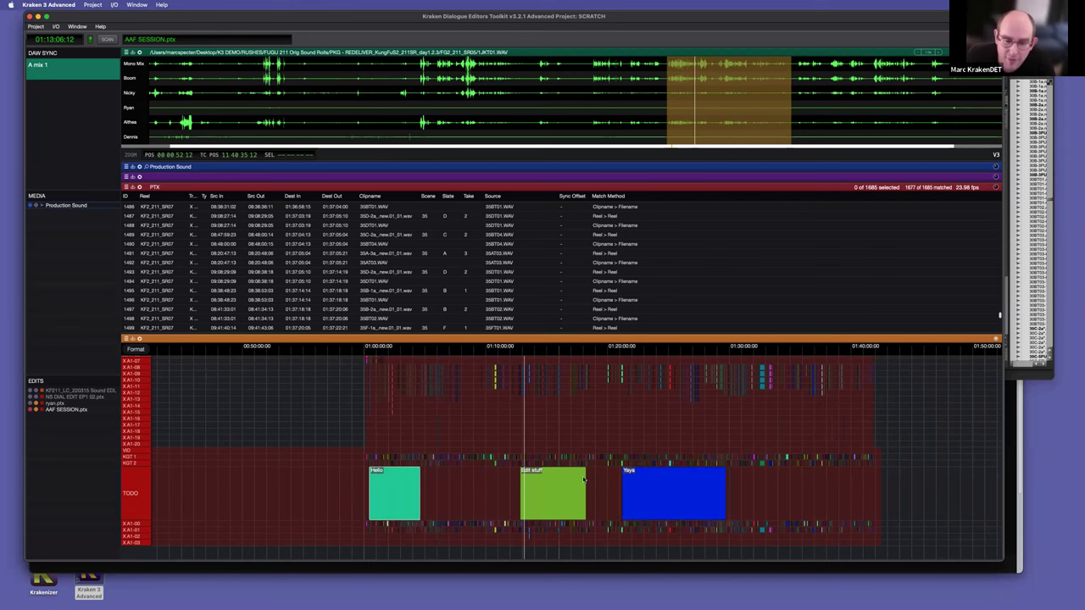
# Step: Switch to Pro Tools, move the playhead to 01:15:12:00, and load PTX event 575, X11AT03.wav, back in Kraken
pyautogui.press('super+Tab')
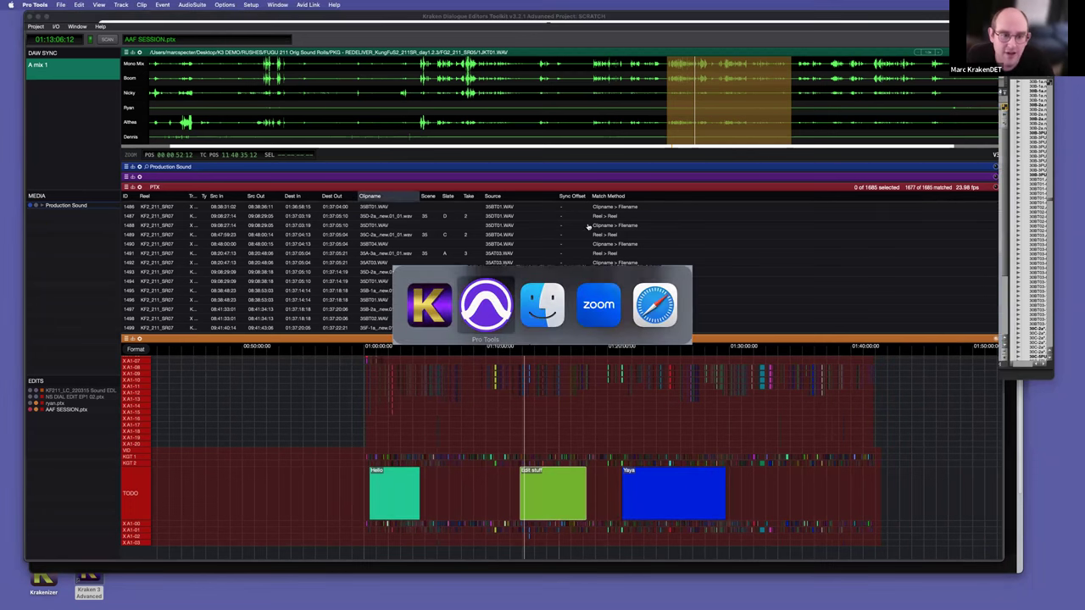
pyautogui.moveTo(579, 214); pyautogui.dragTo(537, 193)
pyautogui.moveTo(550, 246); pyautogui.dragTo(539, 257)
pyautogui.click(600, 406)
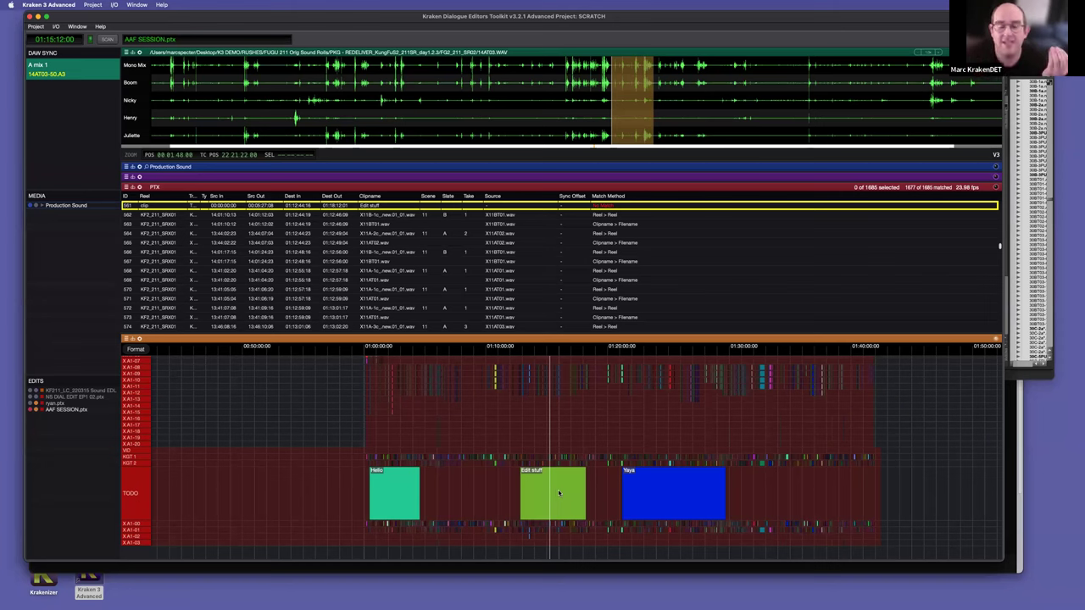
pyautogui.click(435, 334)
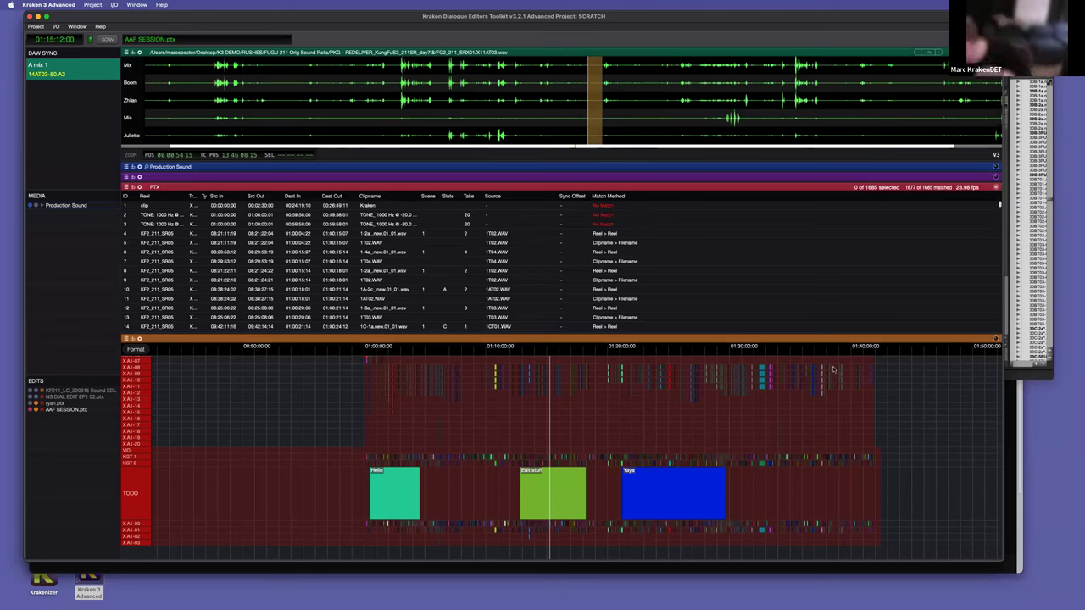
# Step: Resize the panes so the waveform, Production Sound, phrase search, PTX and timeline areas are all open together
pyautogui.click(638, 180)
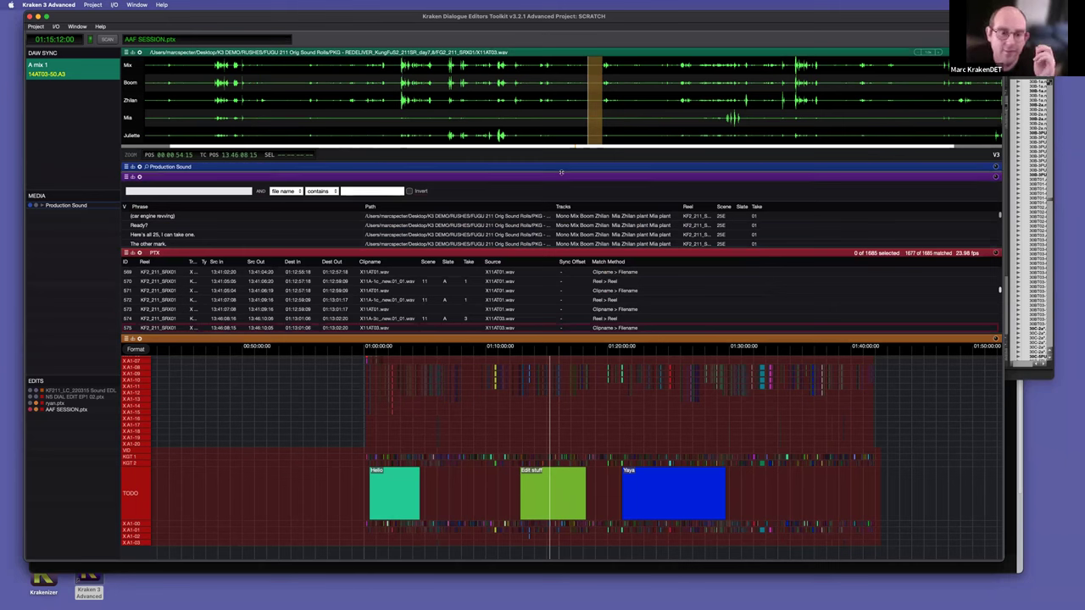
pyautogui.moveTo(561, 175); pyautogui.dragTo(555, 213)
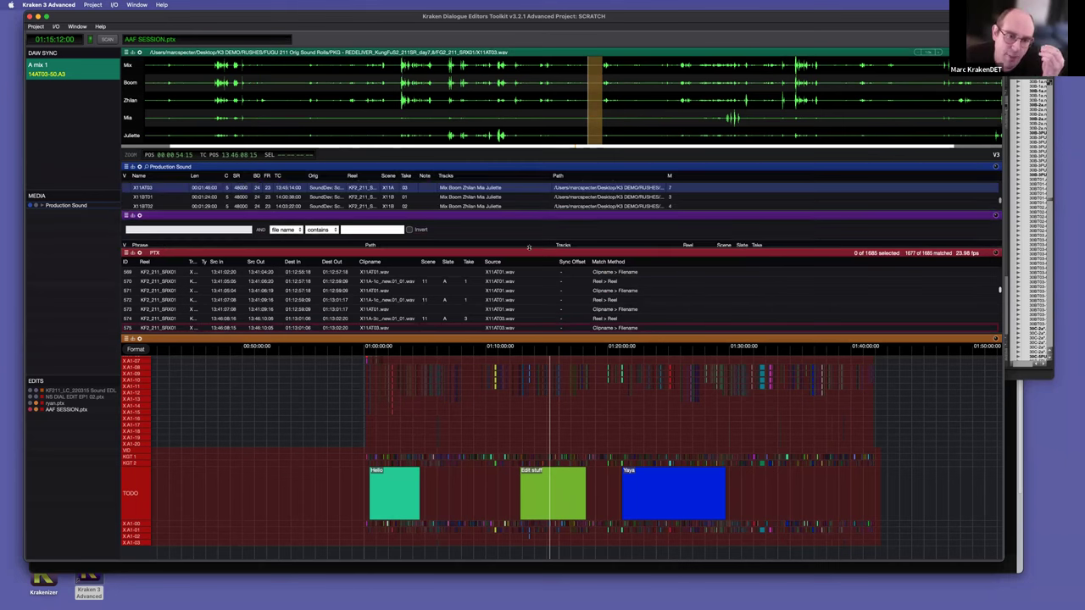
pyautogui.moveTo(529, 251); pyautogui.dragTo(530, 289)
pyautogui.moveTo(539, 338); pyautogui.dragTo(545, 407)
pyautogui.moveTo(559, 291); pyautogui.dragTo(560, 308)
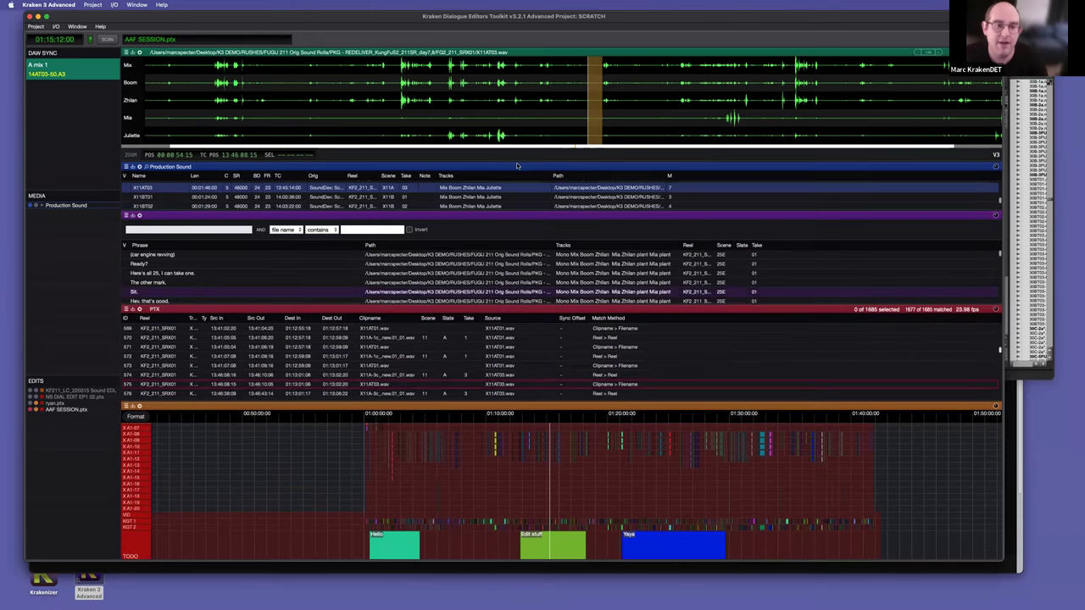
pyautogui.moveTo(523, 146); pyautogui.dragTo(525, 136)
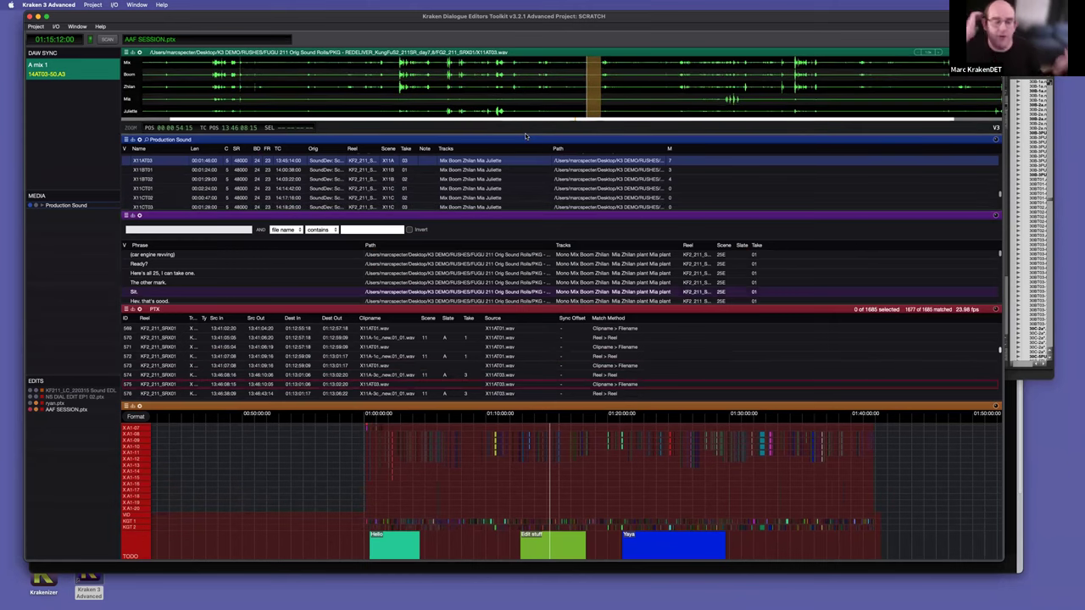
# Step: Zoom the timeline out and in, show the whole X11AT03.wav waveform, and place its playhead just before the highlighted event
pyautogui.click(639, 488)
pyautogui.press('r')
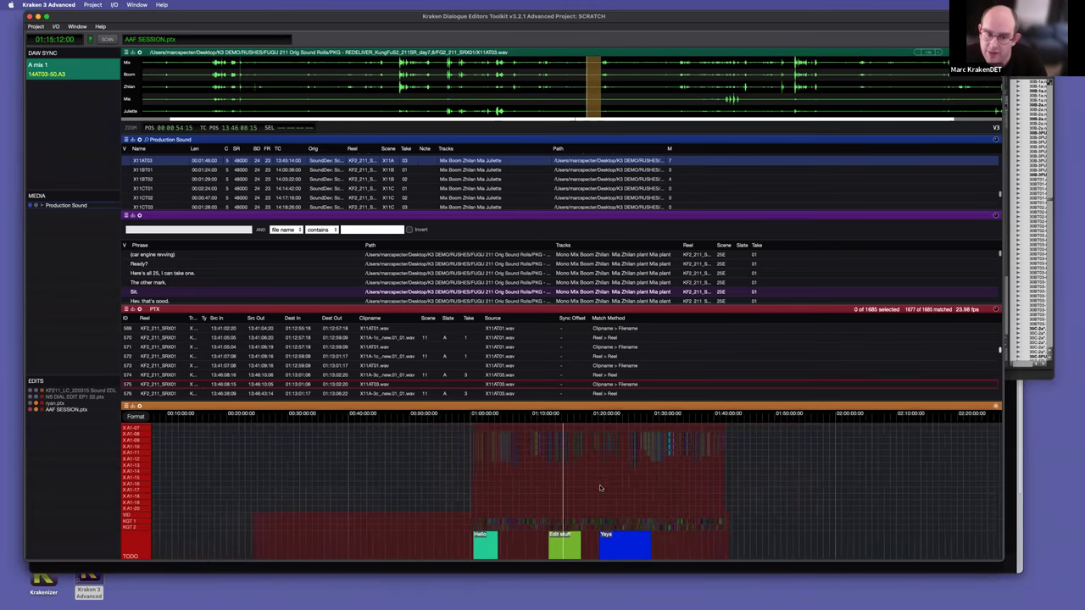
pyautogui.scroll(3, 603, 483)
pyautogui.scroll(-2, 603, 483)
pyautogui.scroll(4, 576, 110)
pyautogui.scroll(-5, 575, 110)
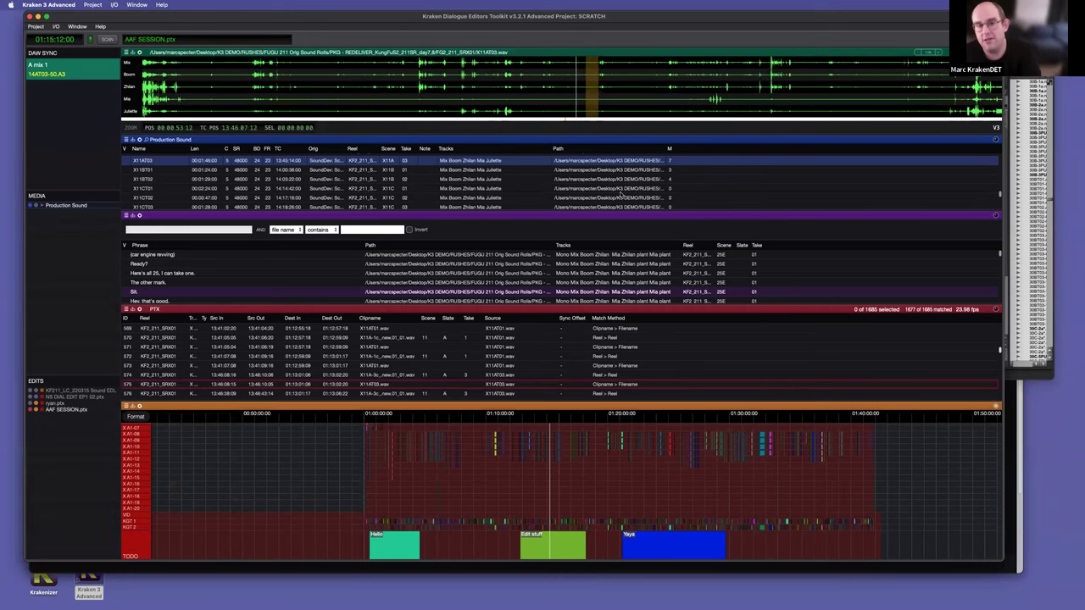
pyautogui.click(545, 77)
pyautogui.click(597, 497)
pyautogui.click(566, 84)
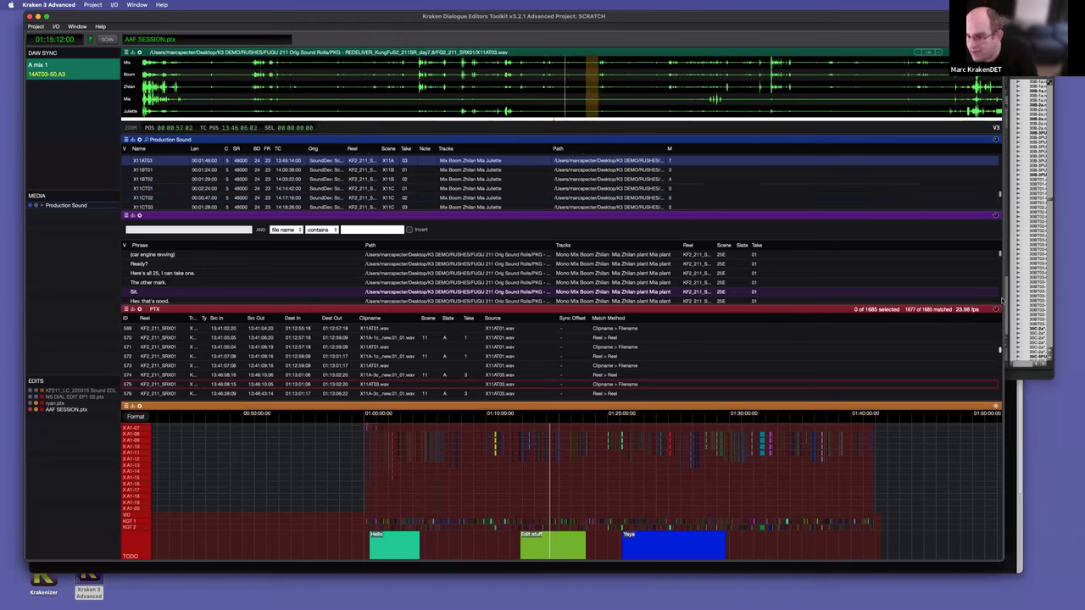
# Step: Step back and forth through the PTX events around ID 571 to 576 to view each event's waveform
pyautogui.click(585, 364)
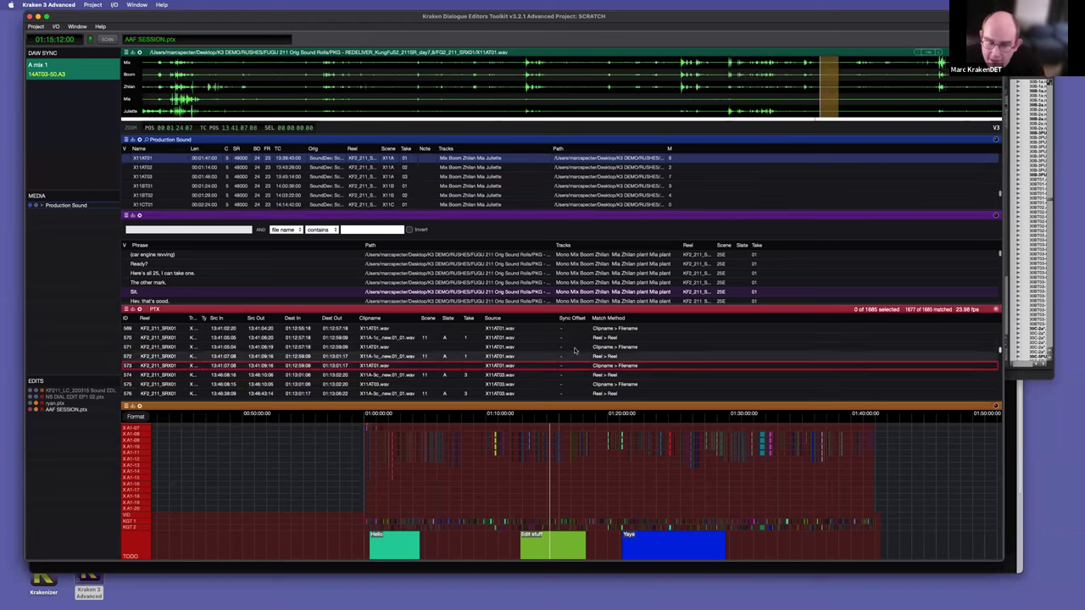
pyautogui.click(574, 348)
pyautogui.press('Down')
pyautogui.press('Down')
pyautogui.press('Down')
pyautogui.press('Down')
pyautogui.press('Down')
pyautogui.press('Up')
pyautogui.press('Up')
pyautogui.press('Up')
pyautogui.press('Up')
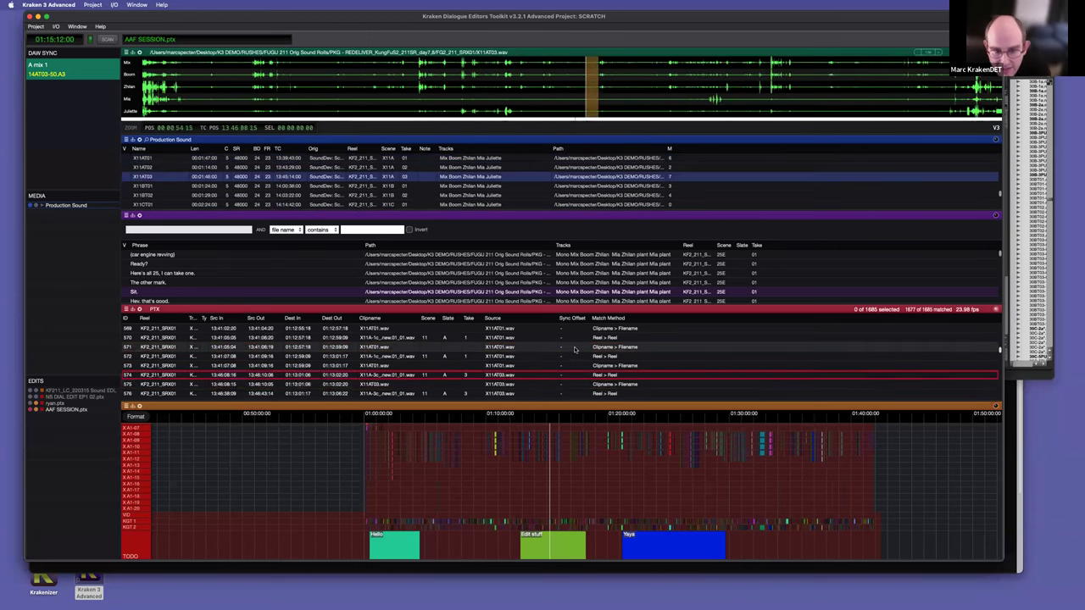
pyautogui.press('Down')
pyautogui.press('Down')
pyautogui.press('Down')
pyautogui.press('Up')
pyautogui.press('Up')
pyautogui.press('Up')
# Step: Step through the transcript phrases around "The other mark." to view their places in the waveform
pyautogui.click(562, 283)
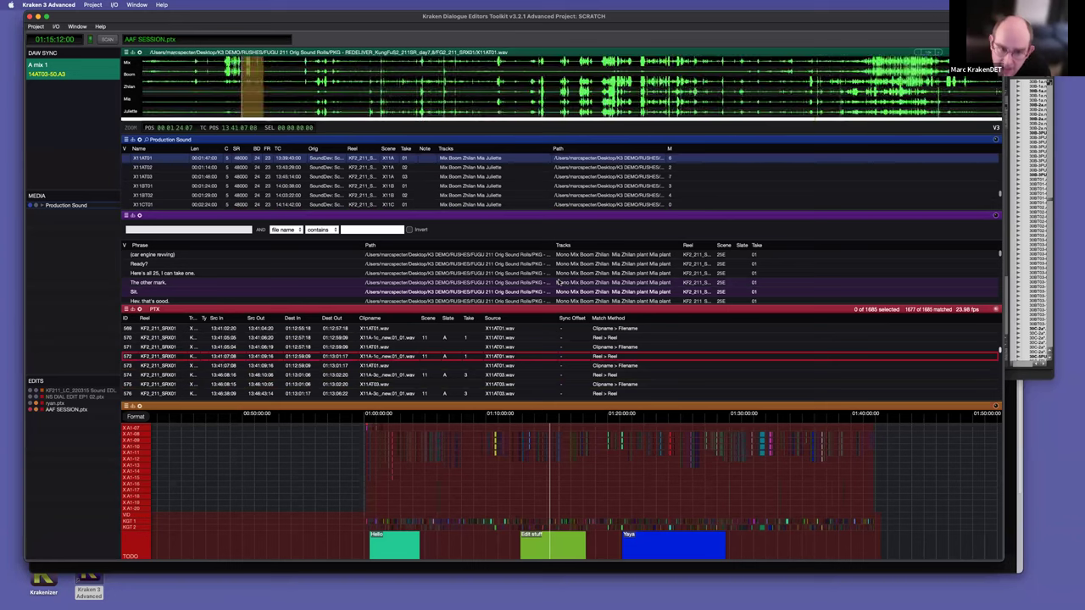
pyautogui.press('Down')
pyautogui.press('Down')
pyautogui.press('Down')
pyautogui.scroll(-1, 565, 284)
pyautogui.press('Up')
pyautogui.press('Up')
pyautogui.press('Up')
# Step: Step through the Production Sound recordings near 25ET03 and load the 25ET03 waveform
pyautogui.click(520, 178)
pyautogui.press('Down')
pyautogui.press('Down')
pyautogui.press('Down')
pyautogui.press('Up')
pyautogui.press('Up')
pyautogui.click(518, 178)
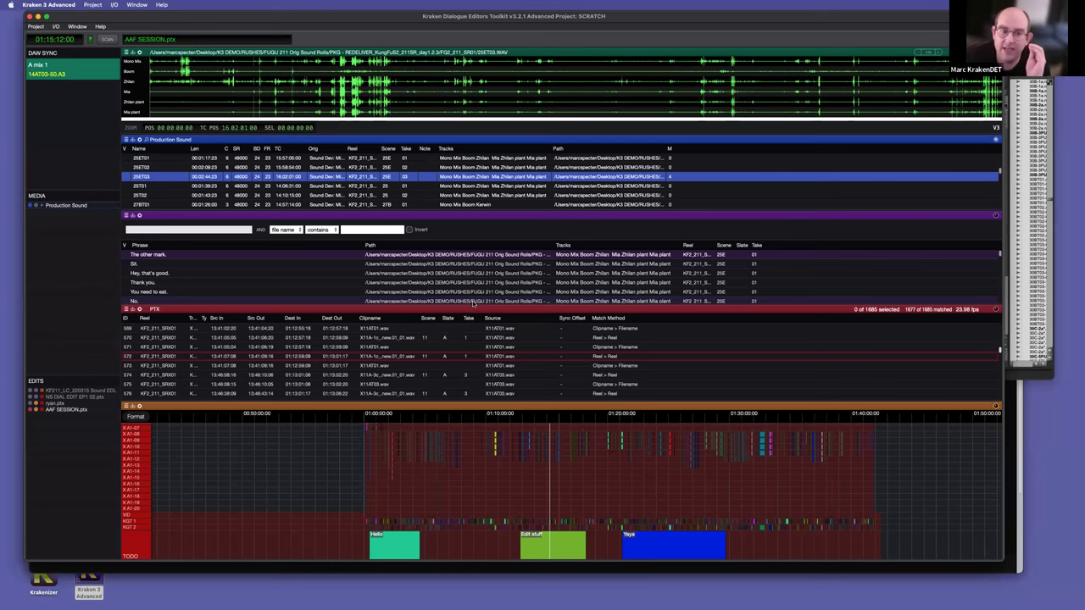
# Step: Heighten the phrase list, move focus to it, and load the 25T01 recording from Production Sound
pyautogui.moveTo(473, 303); pyautogui.dragTo(473, 313)
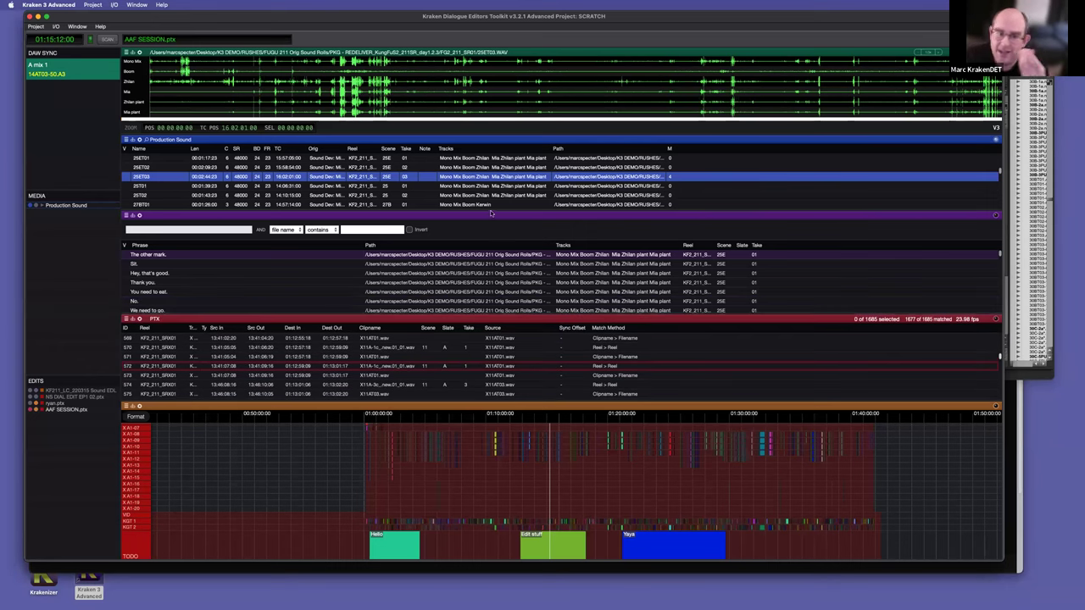
pyautogui.press('Tab')
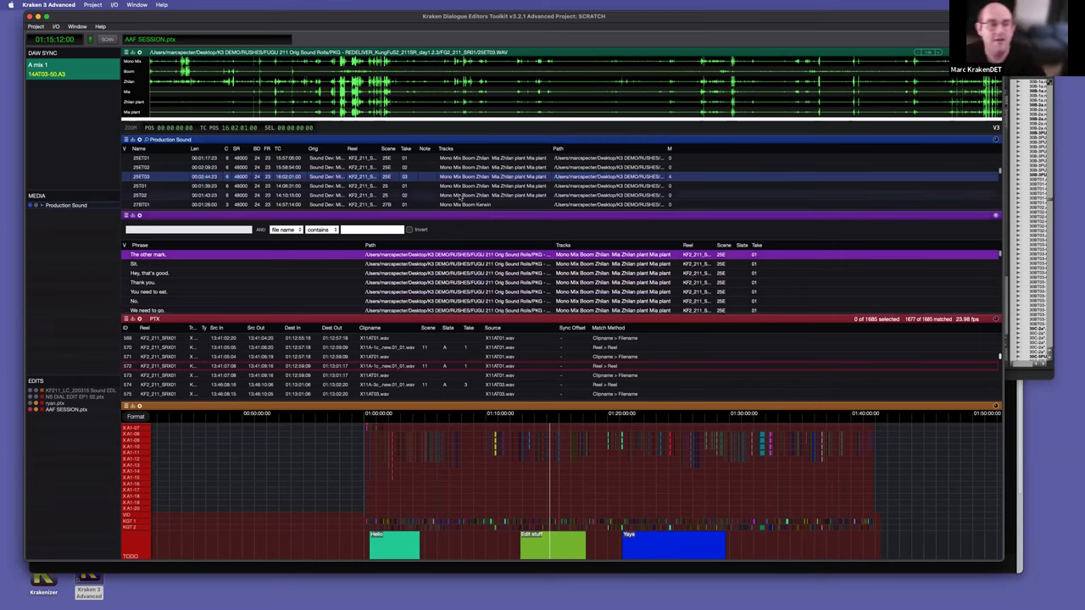
pyautogui.click(460, 195)
pyautogui.press('Up')
# Step: Select ranges in the 25T01 waveform, play it briefly, and place the playhead at about 43 seconds
pyautogui.moveTo(507, 83); pyautogui.dragTo(597, 82)
pyautogui.moveTo(440, 85); pyautogui.dragTo(477, 93)
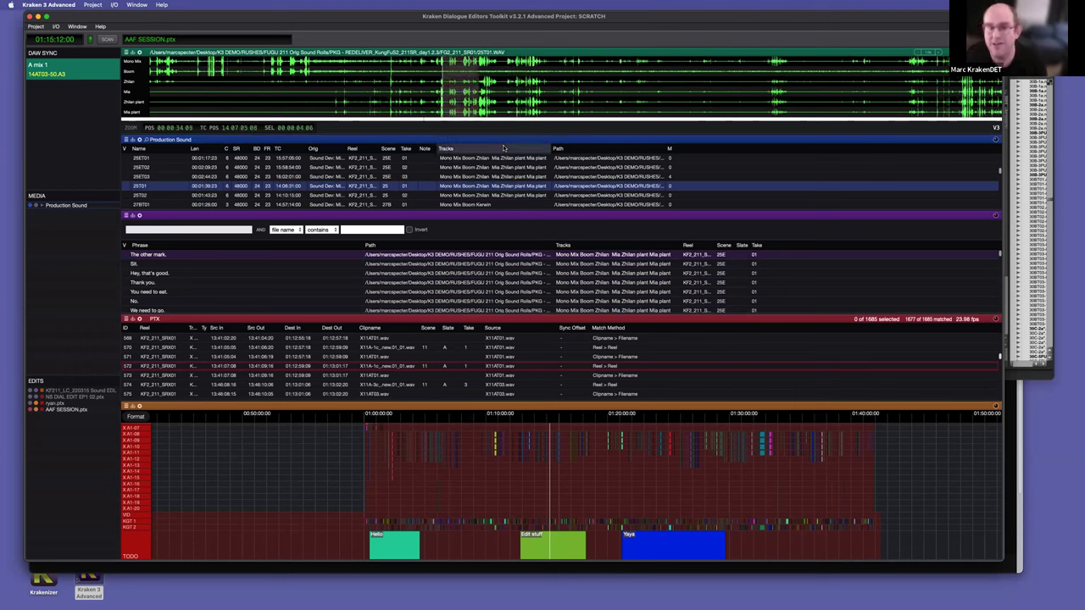
pyautogui.click(683, 102)
pyautogui.click(540, 82)
pyautogui.press('space')
pyautogui.click(513, 92)
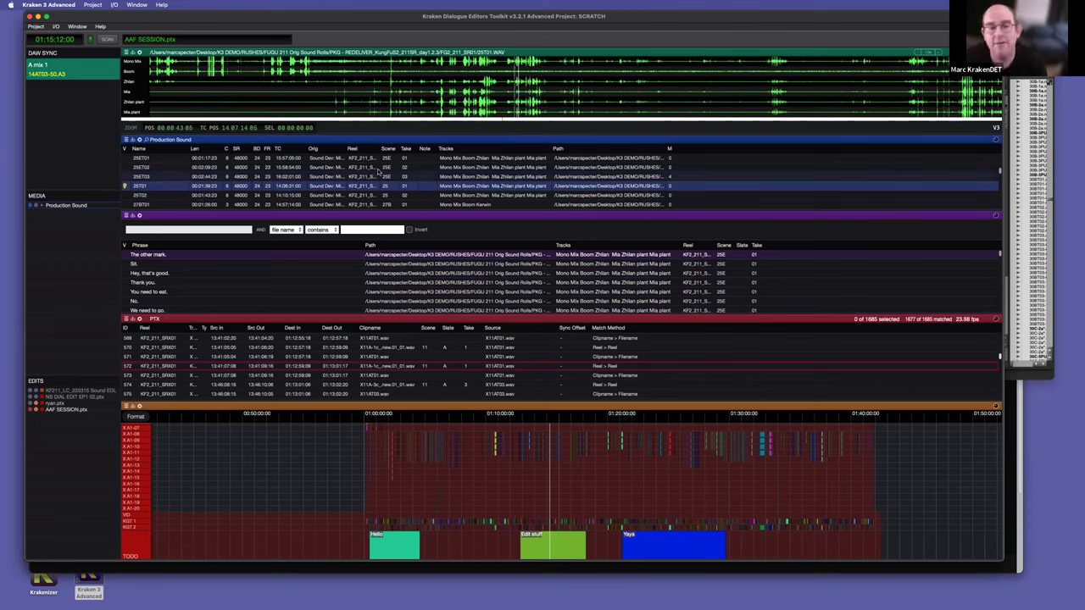
# Step: Step through the Production Sound recordings after 25T01 and load the first 27BT01 waveform
pyautogui.press('Down')
pyautogui.press('Down')
pyautogui.press('Down')
pyautogui.press('Down')
pyautogui.press('Up')
pyautogui.press('Up')
pyautogui.press('Up')
pyautogui.press('Down')
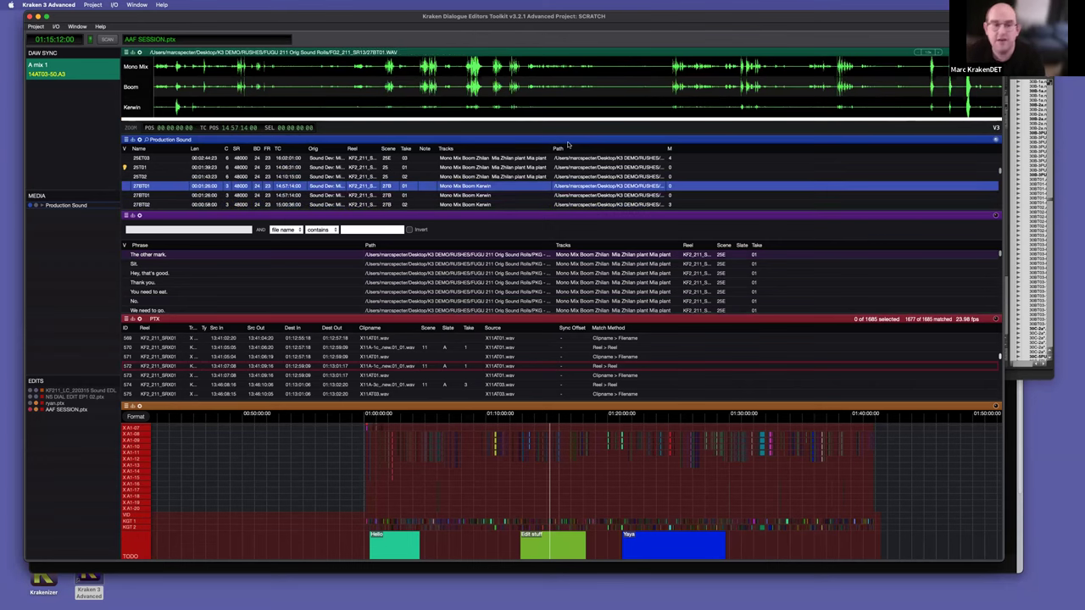
pyautogui.press('Up')
pyautogui.press('Down')
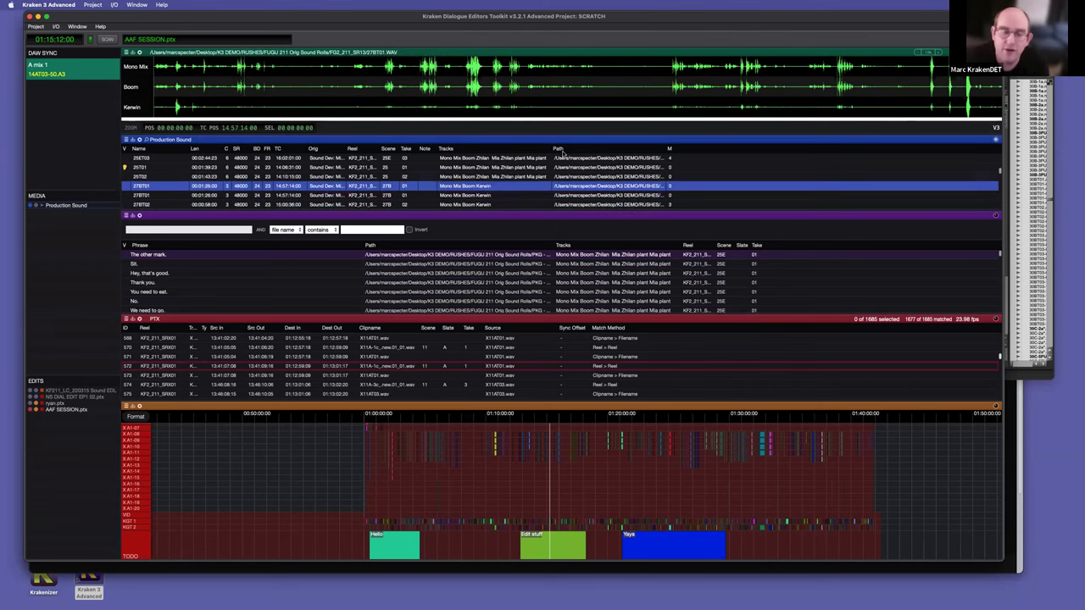
# Step: Place the playhead at several points in the 27BT01 waveform, ending at about 27 seconds
pyautogui.click(618, 96)
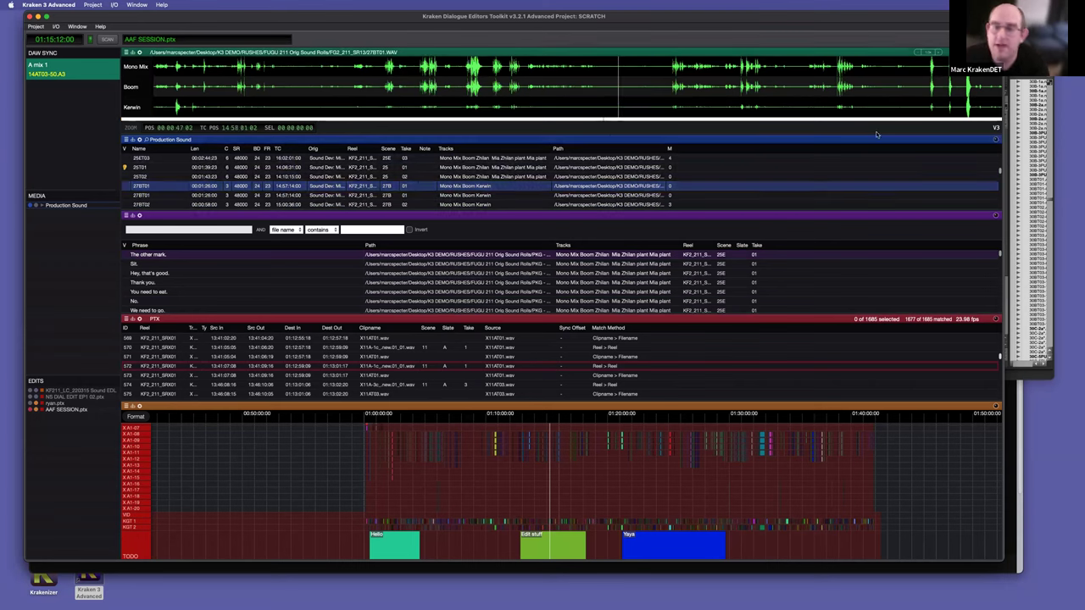
pyautogui.click(444, 91)
pyautogui.click(425, 88)
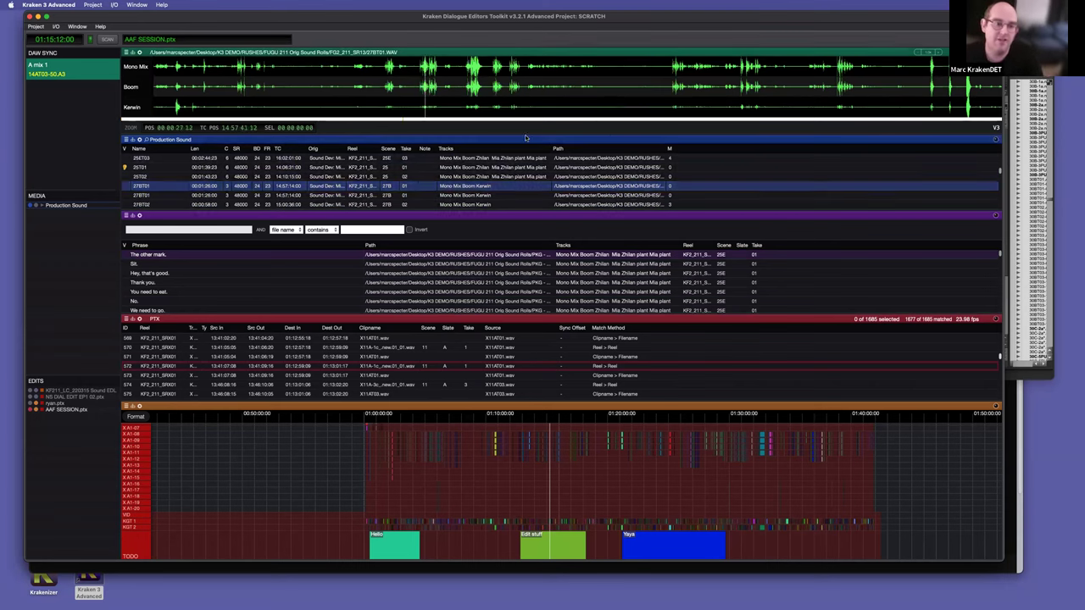
# Step: Load a Production Sound recording and step through the transcript phrases, ending on "Thank you." in 25ET01
pyautogui.click(500, 158)
pyautogui.click(487, 282)
pyautogui.click(500, 264)
pyautogui.press('Down')
pyautogui.press('Down')
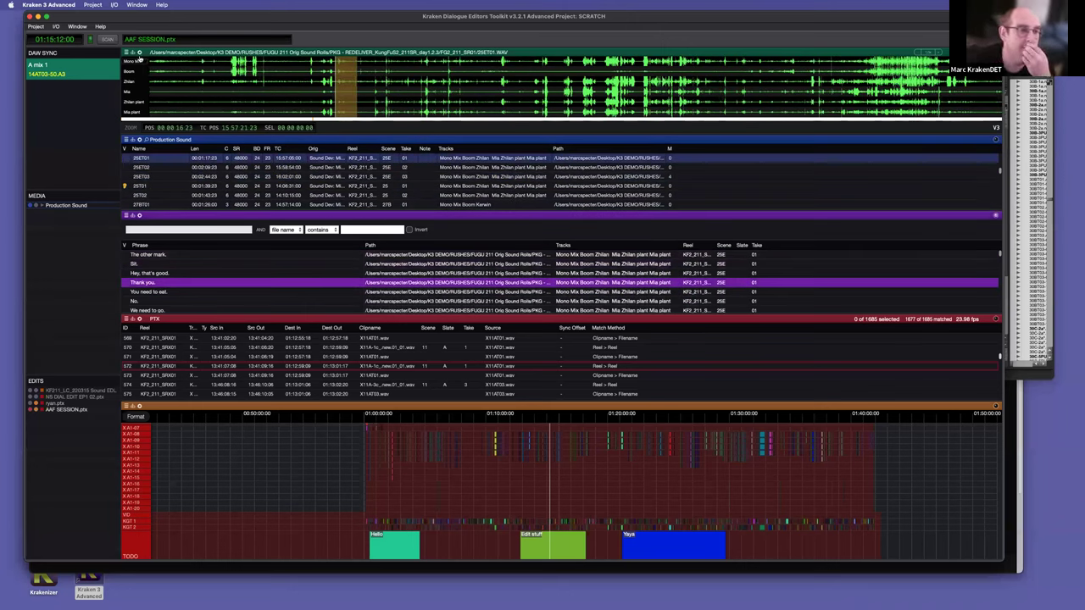
# Step: Show the waveform pane's playback options, heighten the pane, and open Quick Help
pyautogui.click(140, 53)
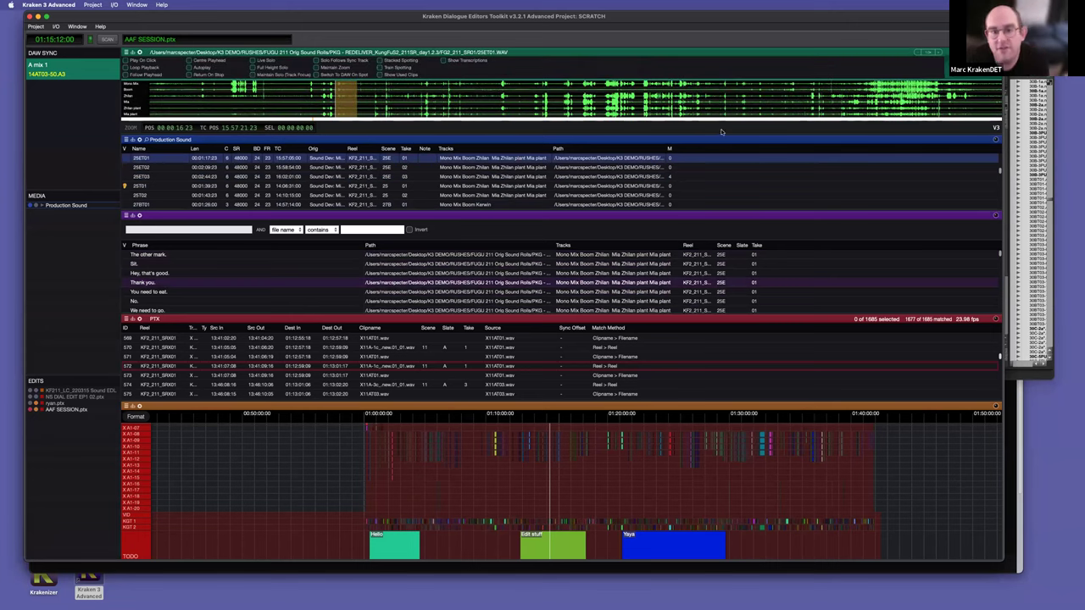
pyautogui.moveTo(714, 134); pyautogui.dragTo(717, 156)
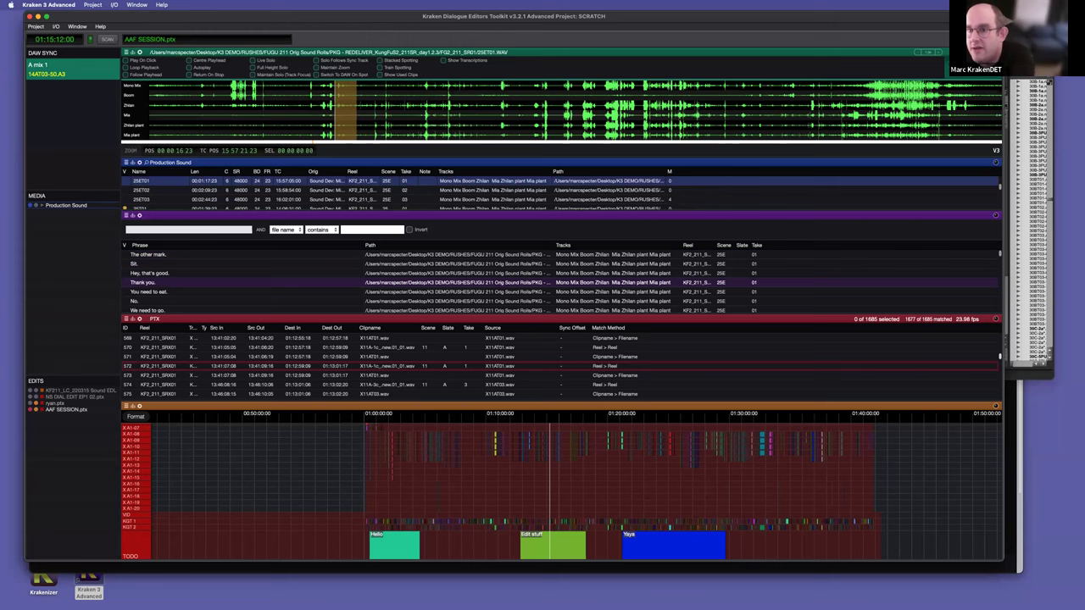
pyautogui.press('F1')
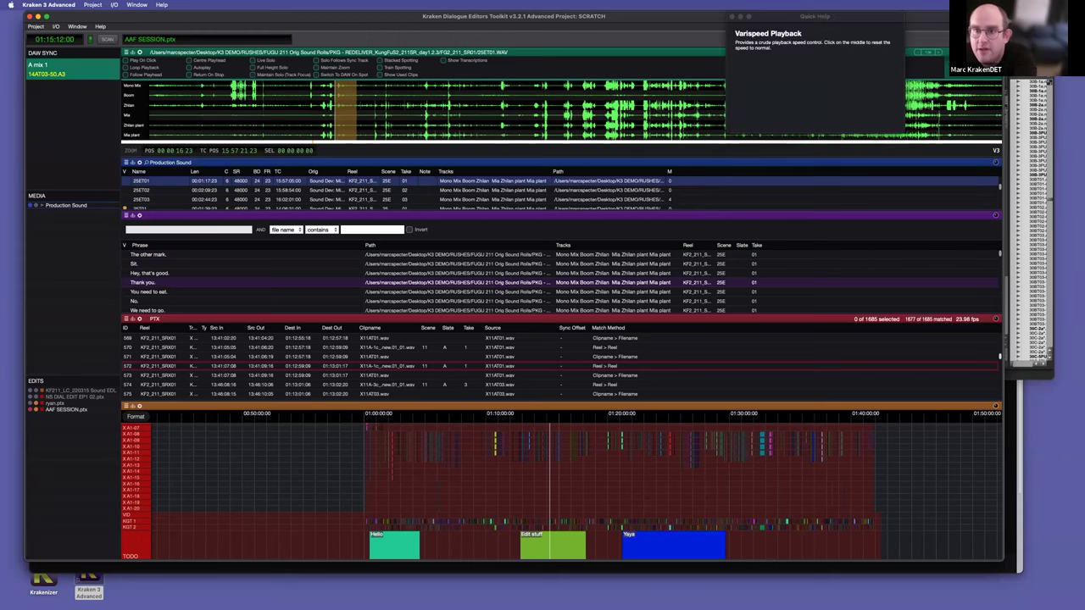
# Step: Close Quick Help and step through the Production Sound recordings down to 25T02, heightening that pane
pyautogui.click(732, 17)
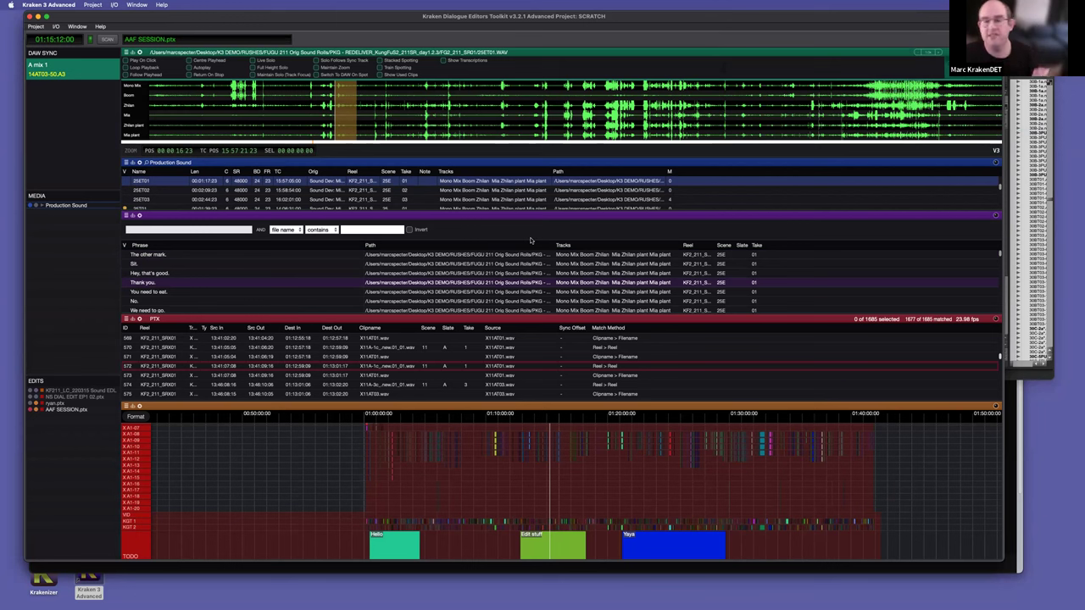
pyautogui.click(525, 199)
pyautogui.click(534, 190)
pyautogui.click(539, 199)
pyautogui.press('Up')
pyautogui.press('Down')
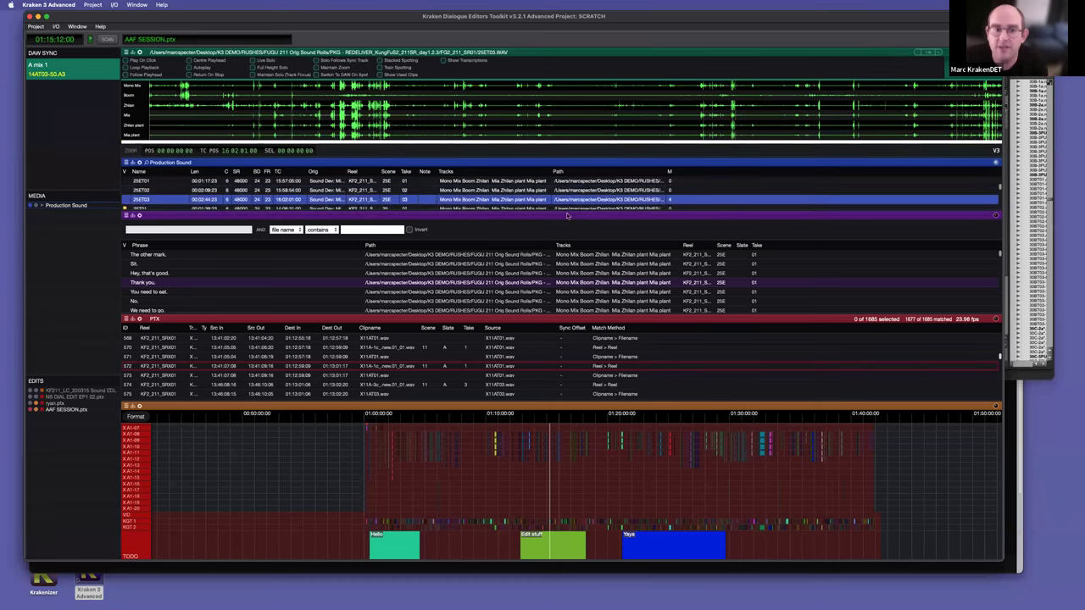
pyautogui.moveTo(562, 213); pyautogui.dragTo(562, 231)
pyautogui.press('Down')
pyautogui.press('Down')
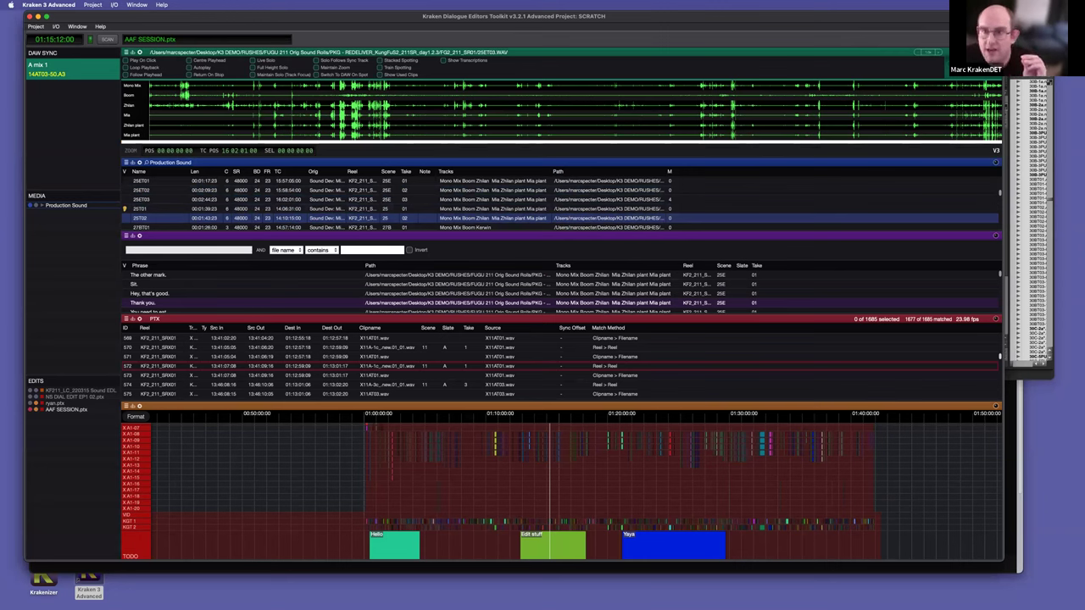
# Step: Heighten the transcript pane and select phrases from several recordings, starting with "Thank you." and ending on "Good." in 25AT02
pyautogui.click(608, 294)
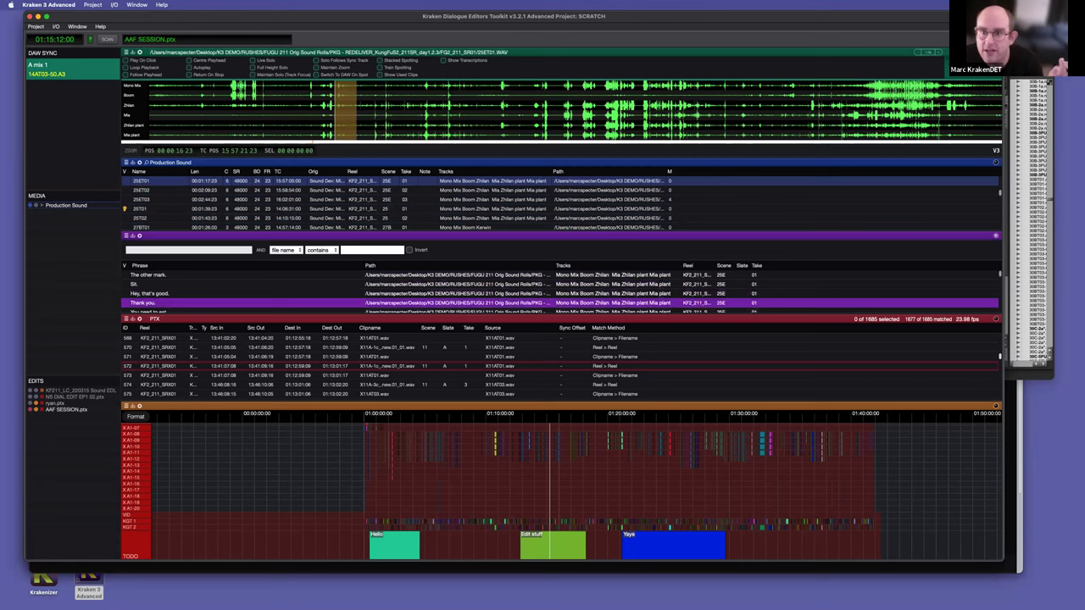
pyautogui.moveTo(656, 318); pyautogui.dragTo(644, 382)
pyautogui.scroll(-3, 593, 335)
pyautogui.click(473, 349)
pyautogui.click(472, 368)
pyautogui.scroll(-3, 472, 363)
pyautogui.click(470, 350)
pyautogui.scroll(-5, 469, 343)
pyautogui.click(469, 341)
pyautogui.scroll(-4, 469, 342)
pyautogui.click(469, 344)
pyautogui.scroll(-3, 469, 344)
pyautogui.click(469, 341)
pyautogui.scroll(-5, 468, 343)
pyautogui.click(469, 345)
pyautogui.scroll(15, 469, 344)
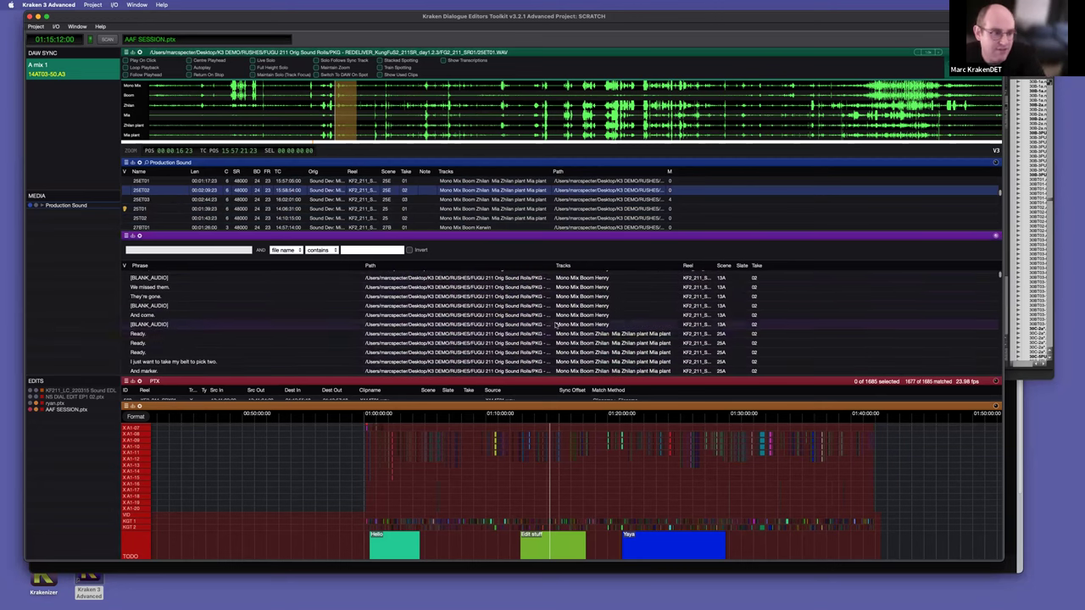
pyautogui.click(486, 334)
pyautogui.scroll(-3, 486, 353)
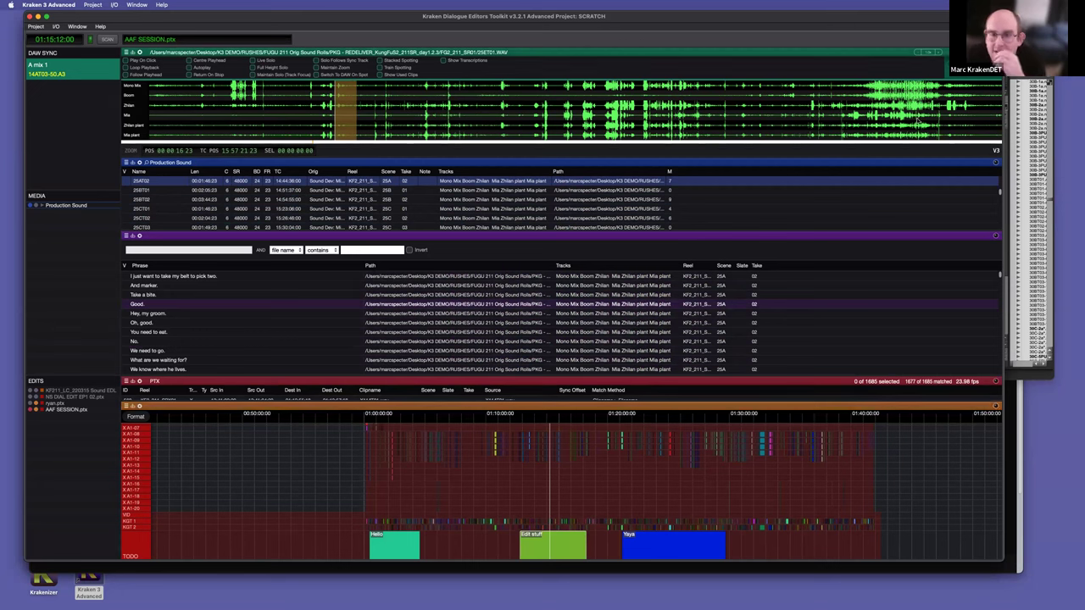
# Step: Shorten the waveform, Production Sound and transcript panes so the PTX edit list gets more height
pyautogui.moveTo(845, 158); pyautogui.dragTo(839, 154)
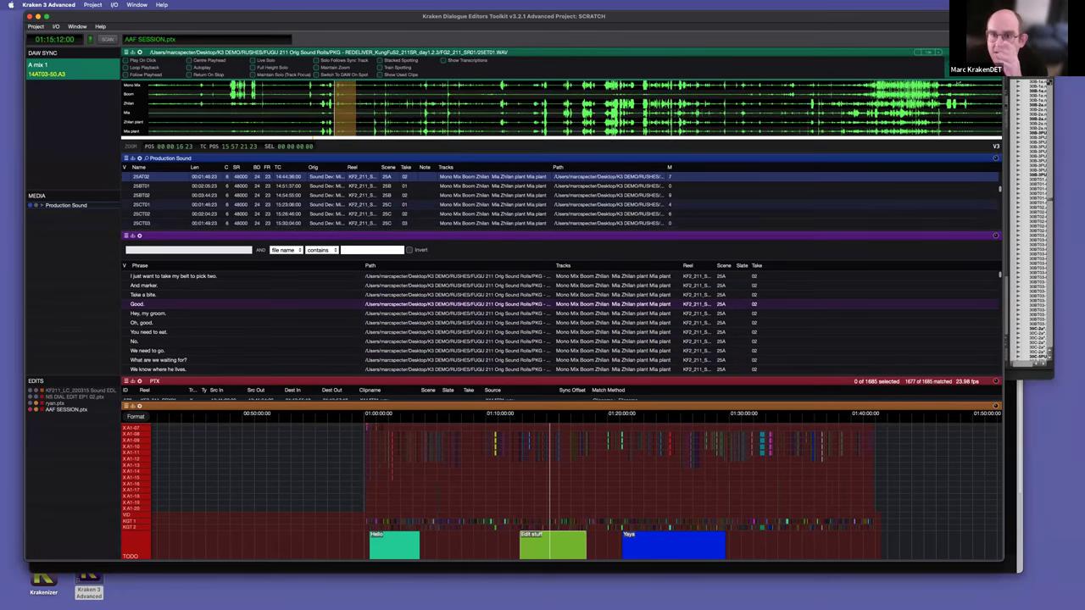
pyautogui.moveTo(708, 229); pyautogui.dragTo(707, 223)
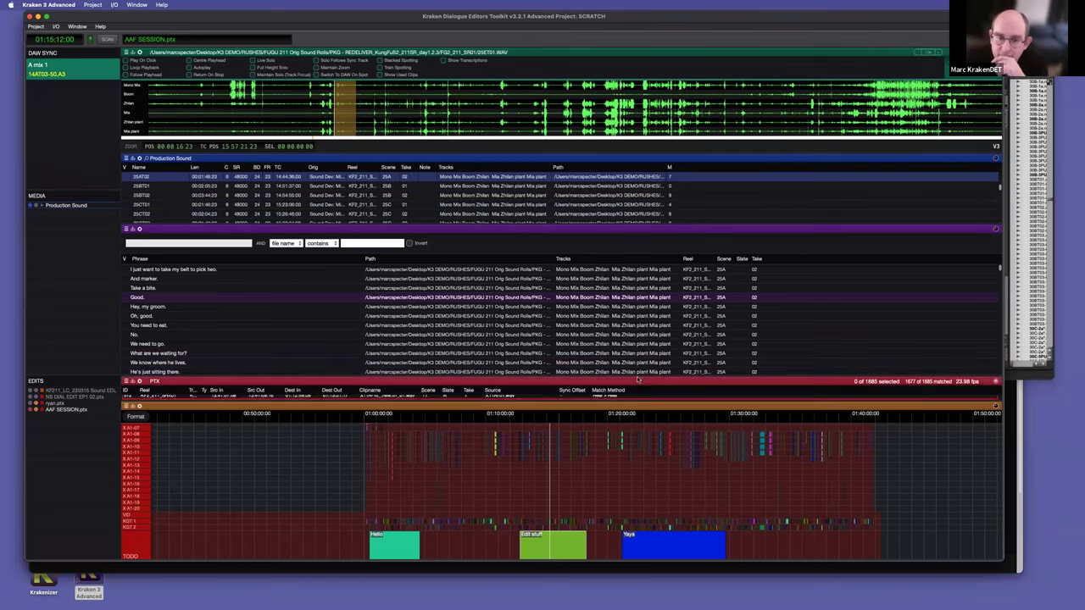
pyautogui.moveTo(636, 379); pyautogui.dragTo(549, 325)
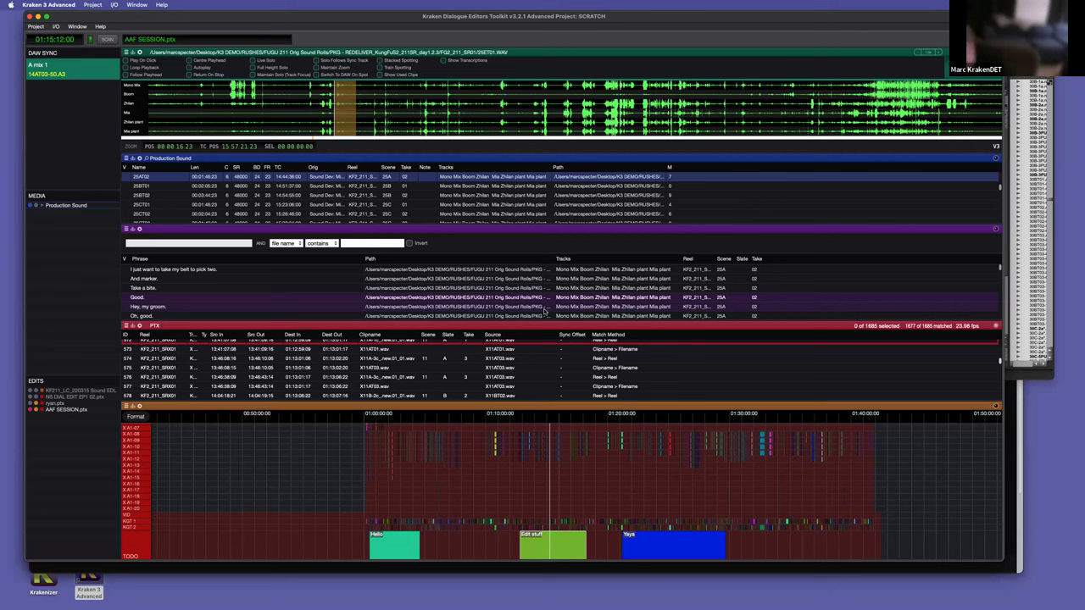
pyautogui.scroll(-3, 548, 547)
pyautogui.scroll(1, 548, 549)
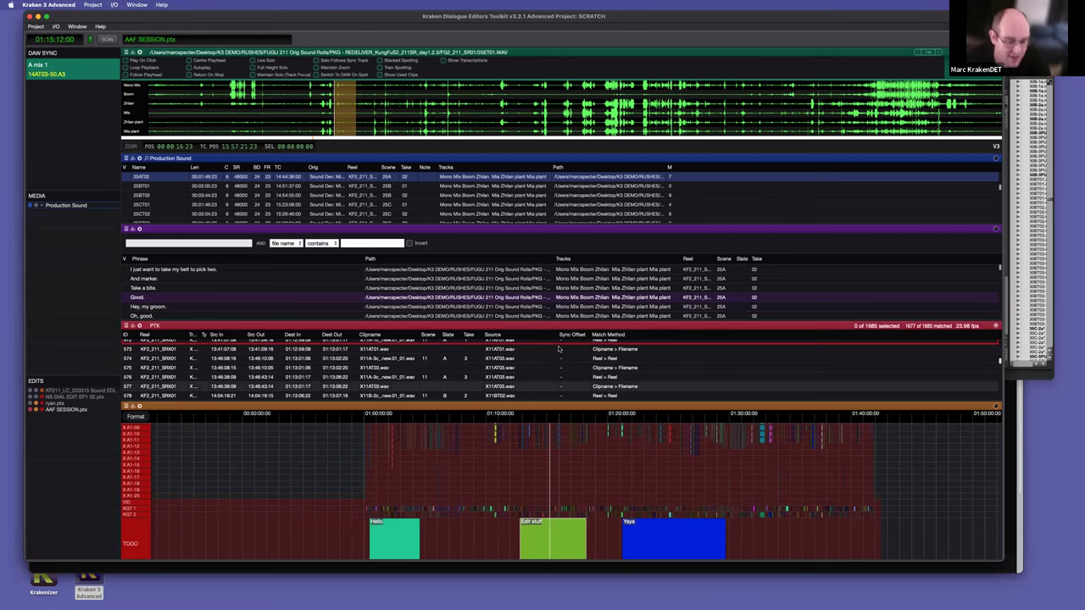
# Step: Import FUGU 211 AAF LOCK 03_15.ptx from the Finder into the Edits list and load its clips
pyautogui.press('super+Tab')
pyautogui.press('super+Tab')
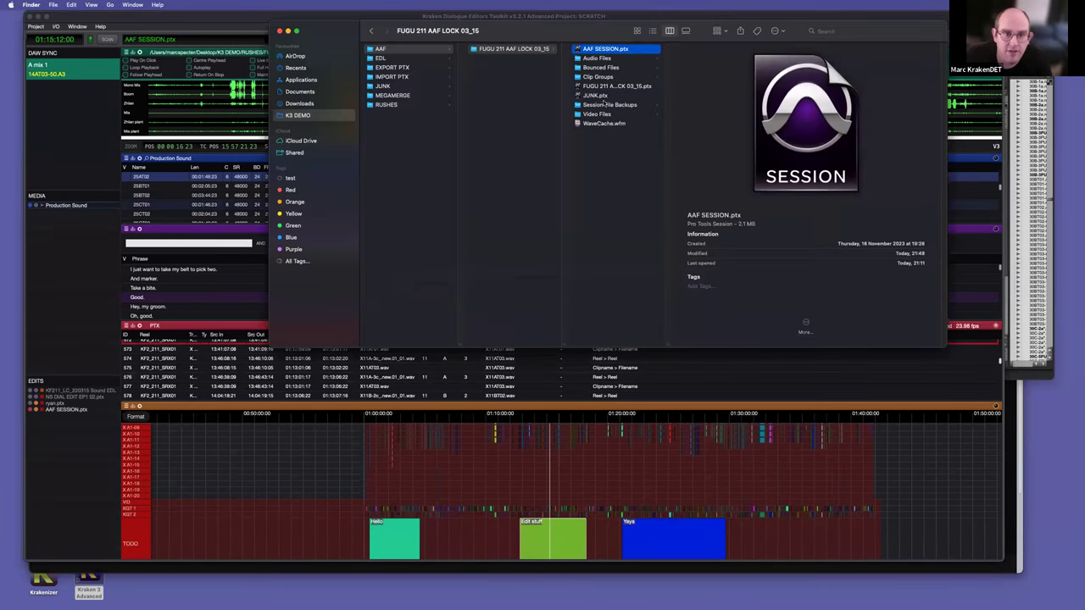
pyautogui.moveTo(595, 86); pyautogui.dragTo(48, 457)
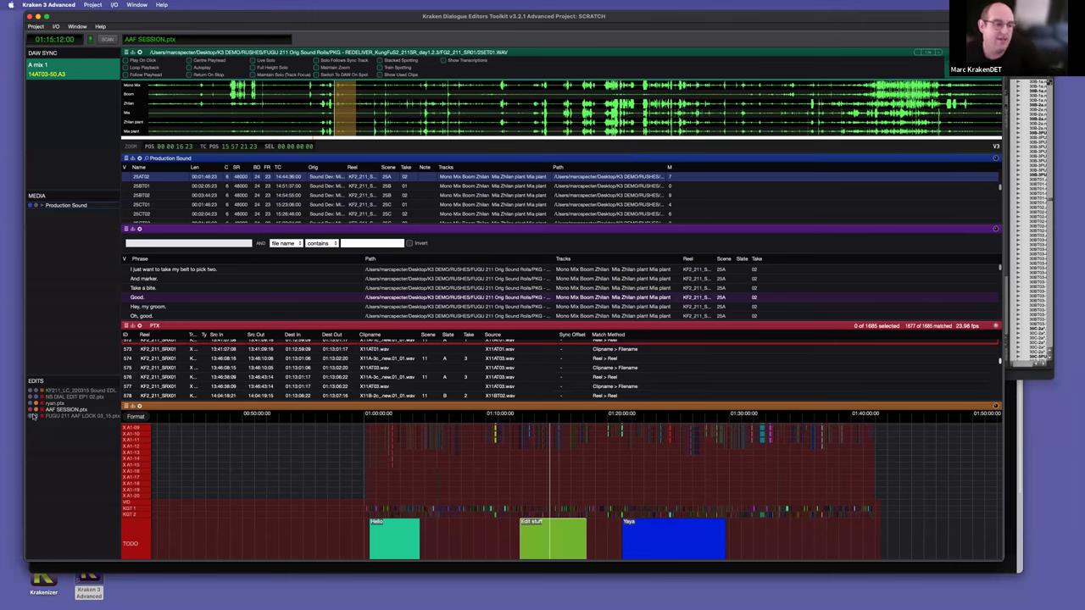
pyautogui.click(32, 417)
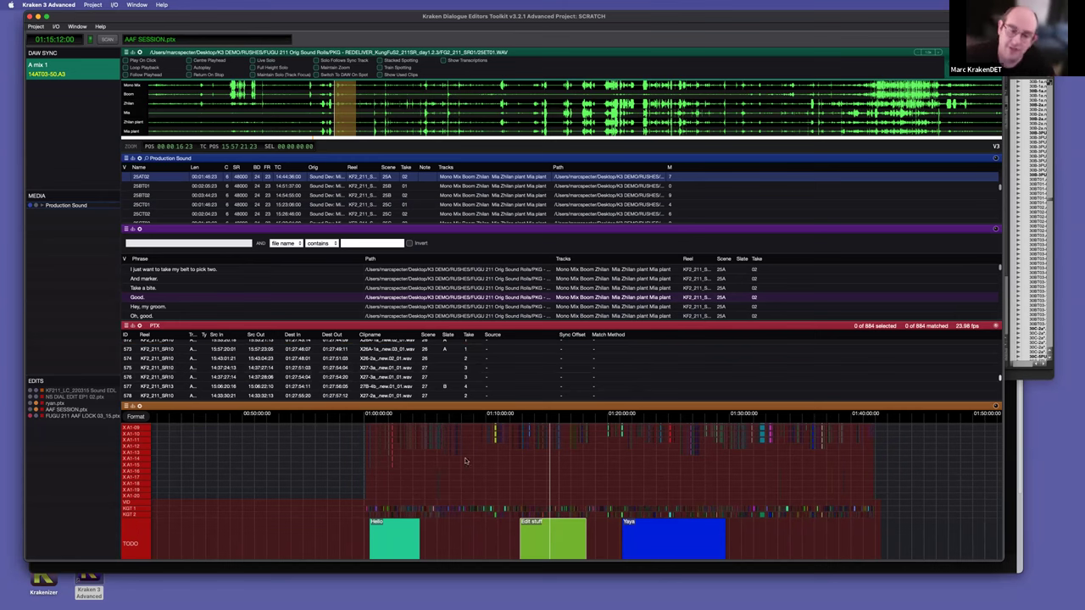
# Step: Expand the PTX pane over the neighbouring panes and look through its clip list
pyautogui.moveTo(531, 410); pyautogui.dragTo(533, 418)
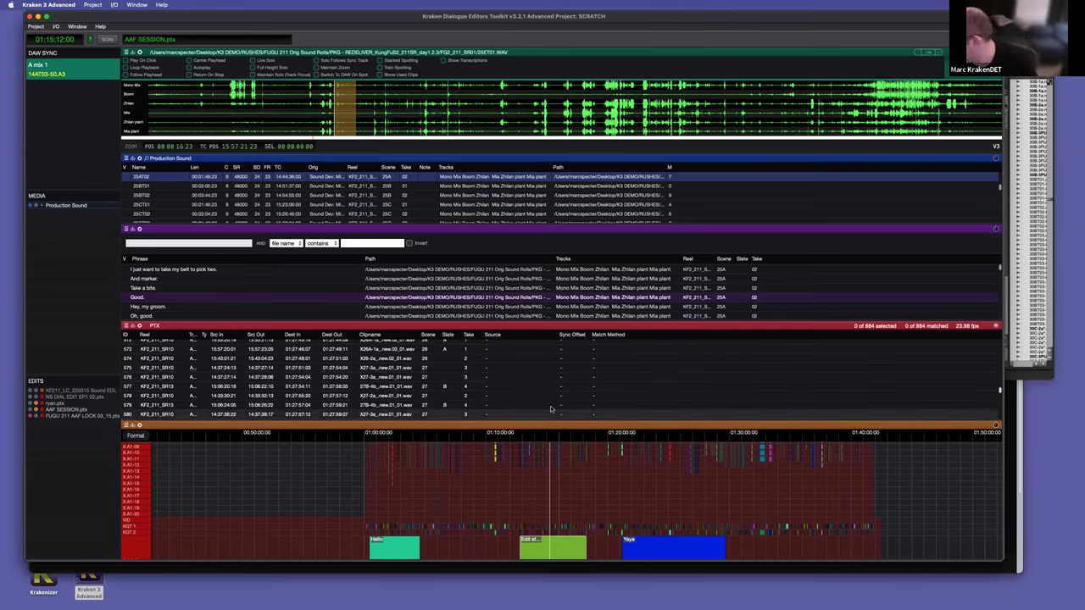
pyautogui.click(283, 317)
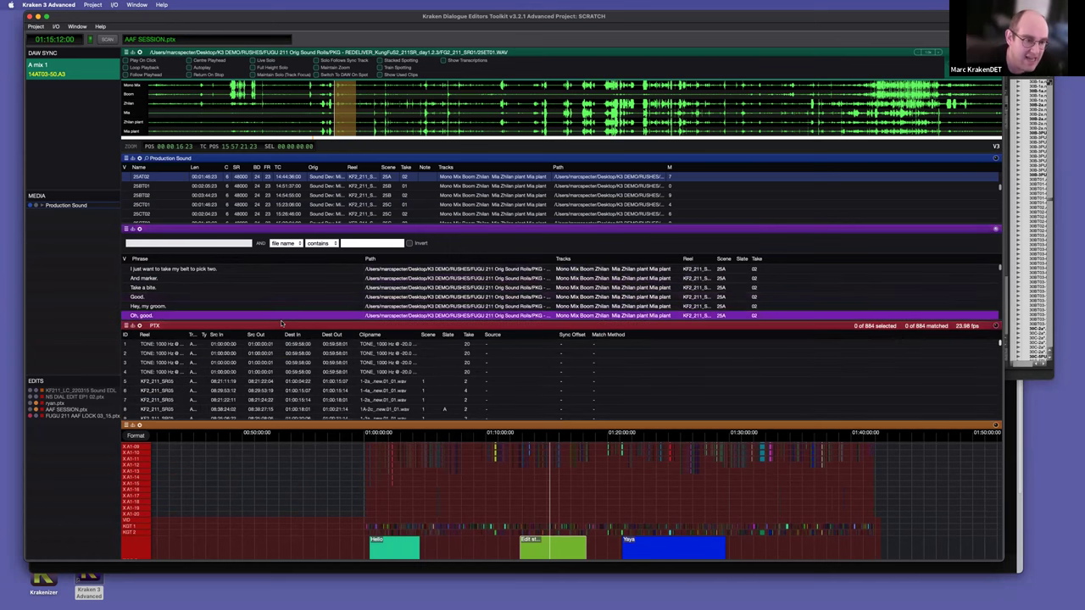
pyautogui.moveTo(283, 321); pyautogui.dragTo(311, 164)
pyautogui.scroll(-5, 257, 255)
pyautogui.scroll(-2, 257, 258)
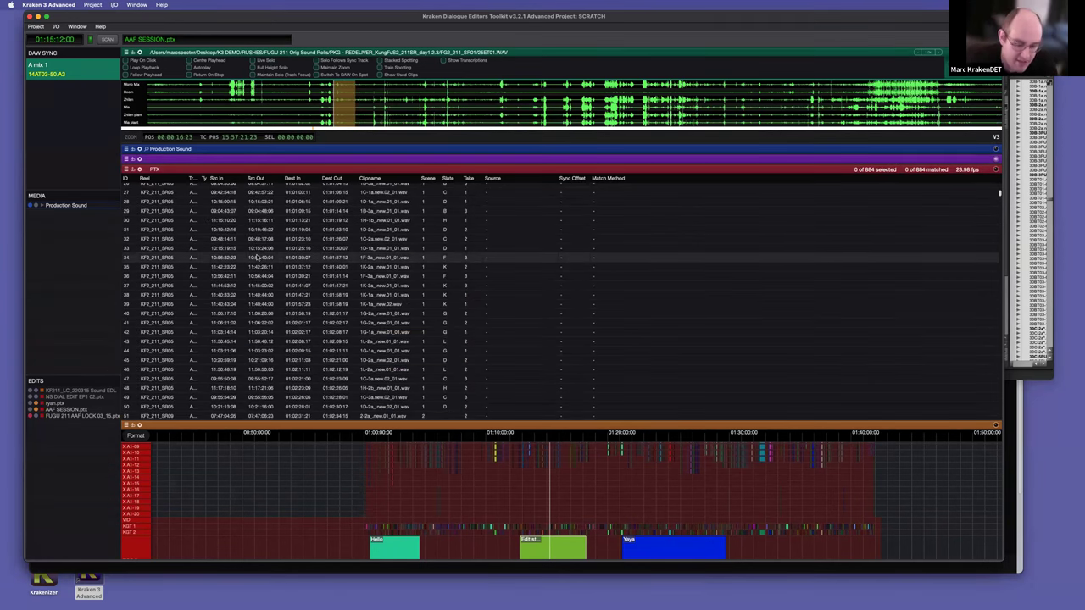
# Step: Find matches for all clips in the PTX list and show the alternative matching options
pyautogui.press('m')
pyautogui.scroll(3, 268, 254)
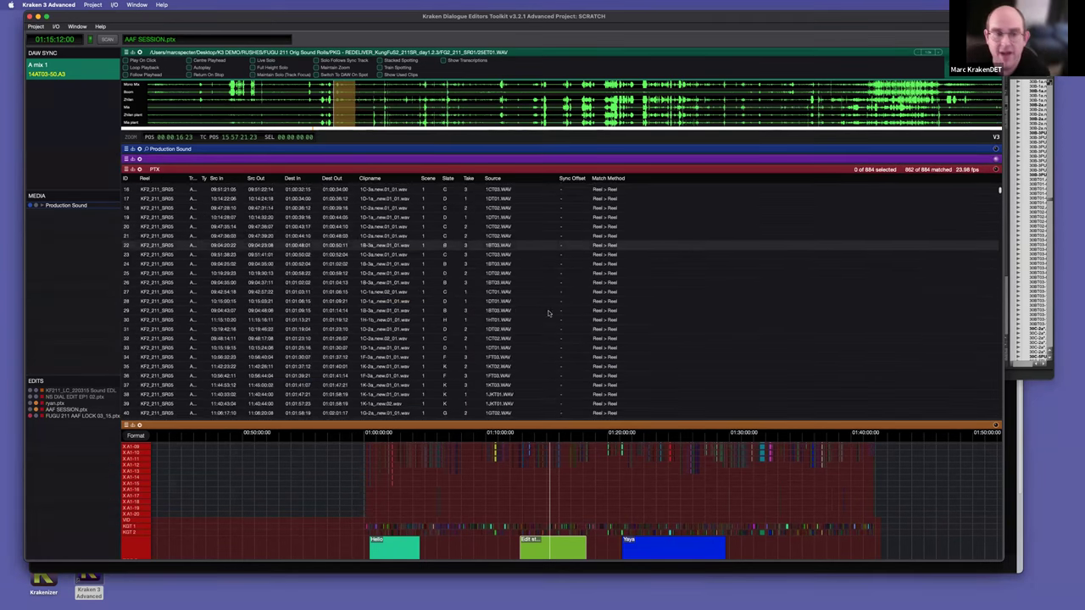
pyautogui.scroll(1, 161, 276)
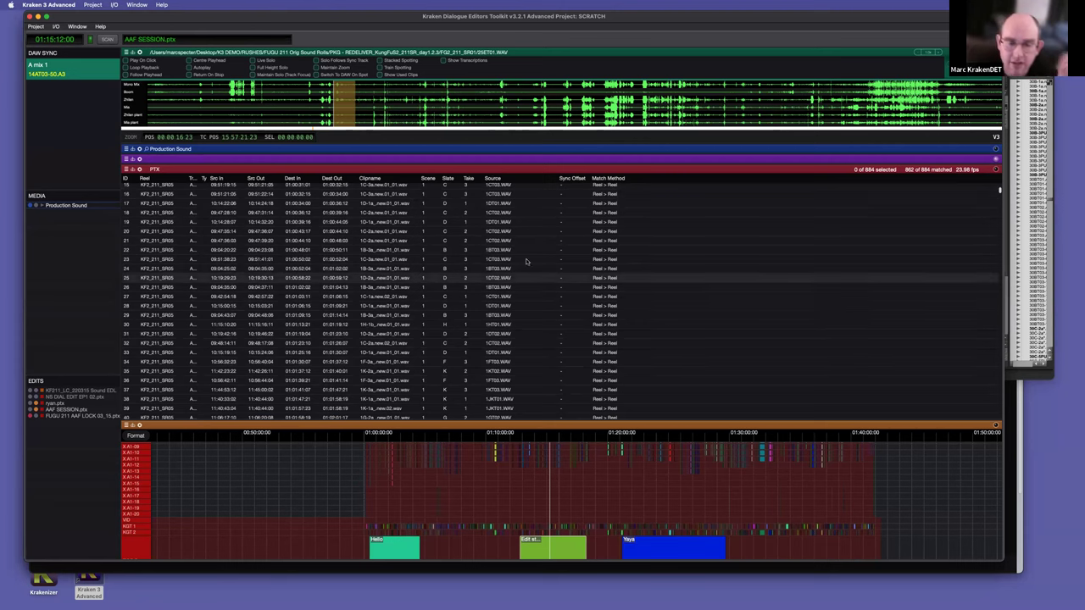
pyautogui.scroll(5, 508, 254)
pyautogui.rightClick(463, 252)
pyautogui.moveTo(504, 263)
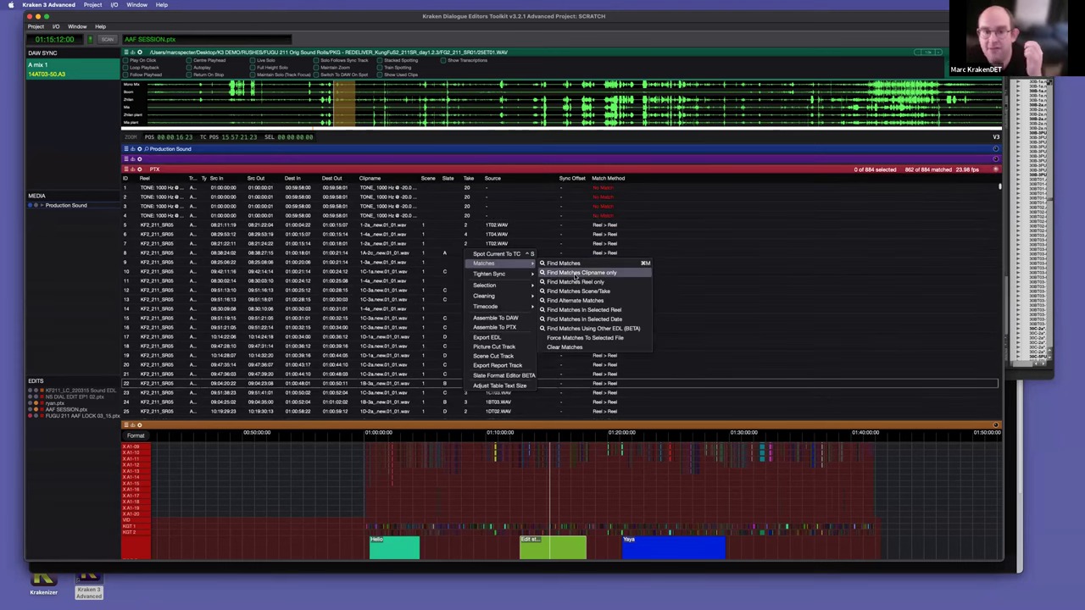
# Step: Clear the matches of clips 8 to 10 and load the source waveform of clip 13, 1CT03.WAV
pyautogui.click(595, 227)
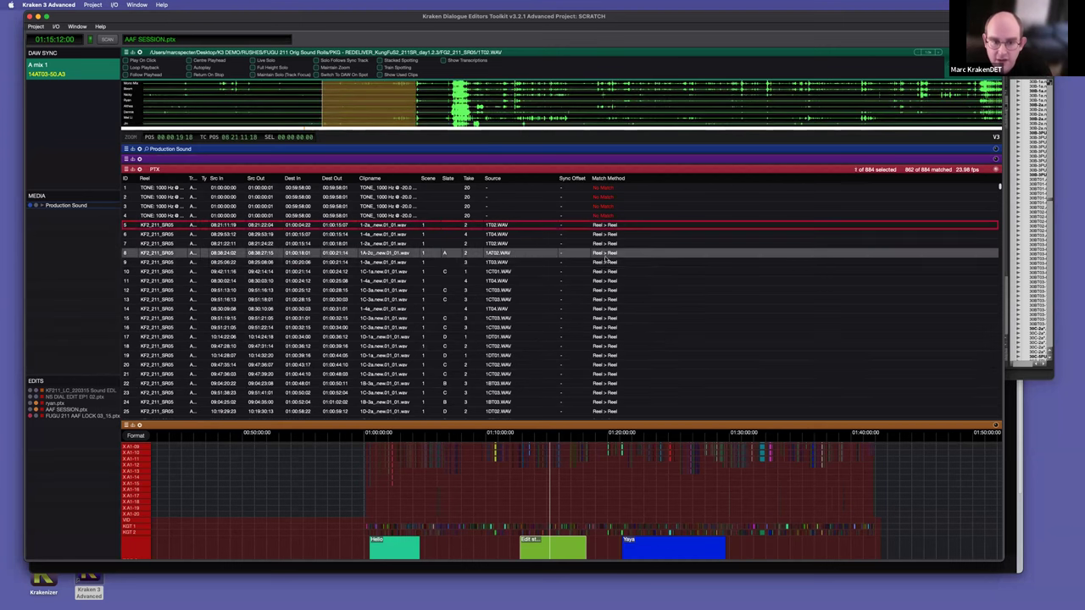
pyautogui.moveTo(600, 254); pyautogui.dragTo(585, 272)
pyautogui.rightClick(555, 306)
pyautogui.moveTo(512, 318)
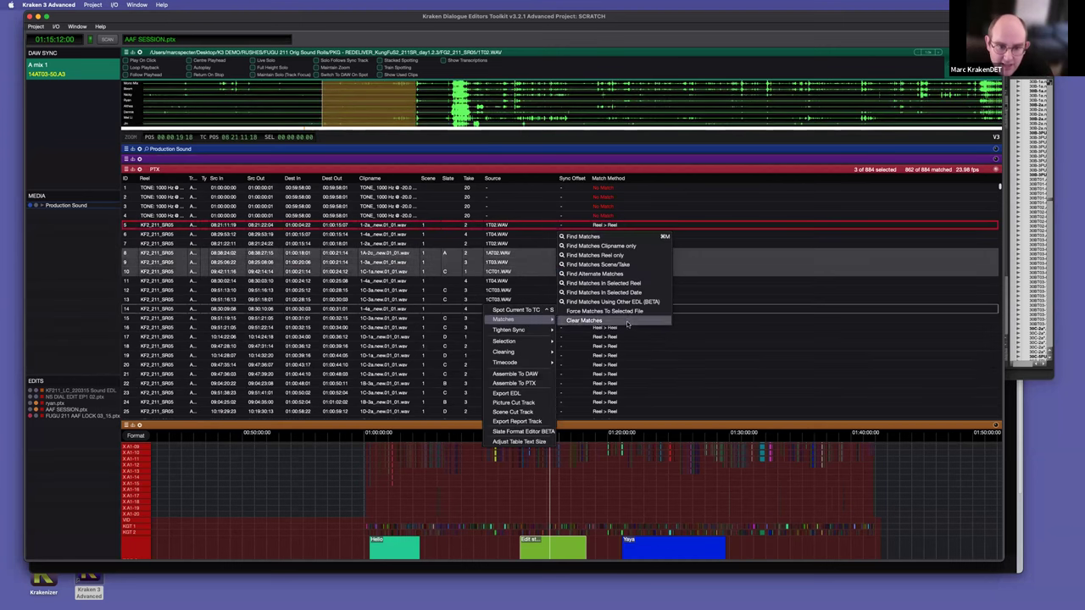
pyautogui.click(629, 325)
pyautogui.click(603, 298)
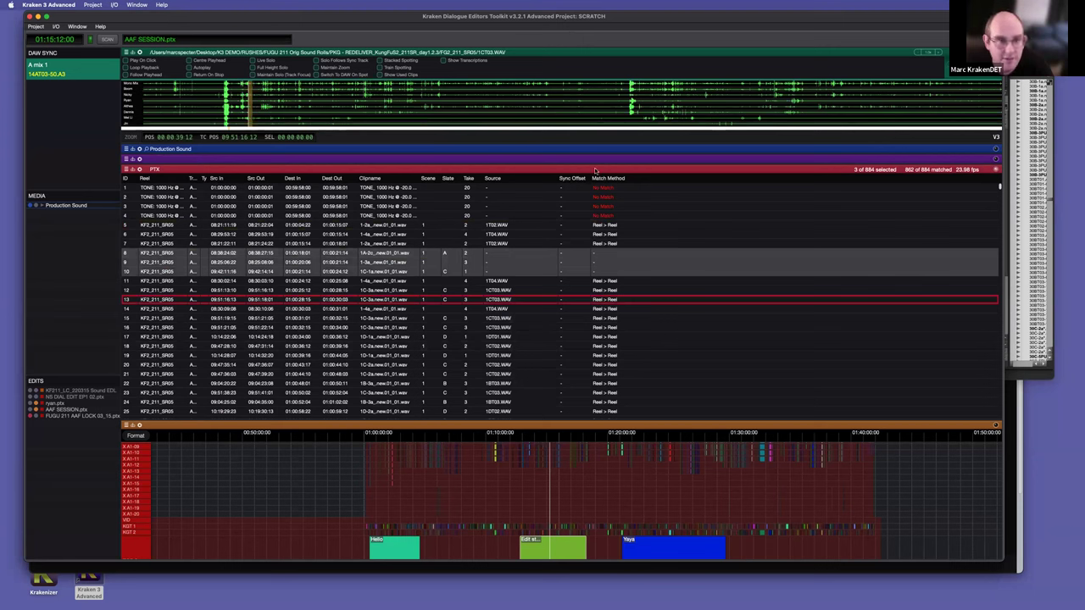
# Step: Browse the Tighten Sync and Cleaning options and clear the matches of every clip in the PTX list
pyautogui.rightClick(500, 244)
pyautogui.moveTo(517, 255)
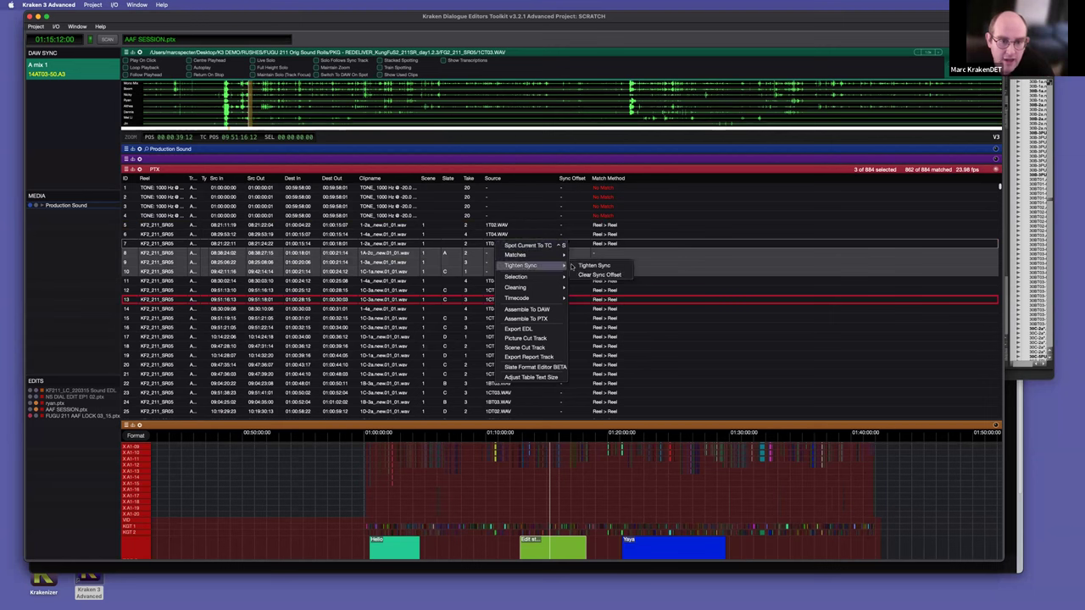
pyautogui.moveTo(559, 289)
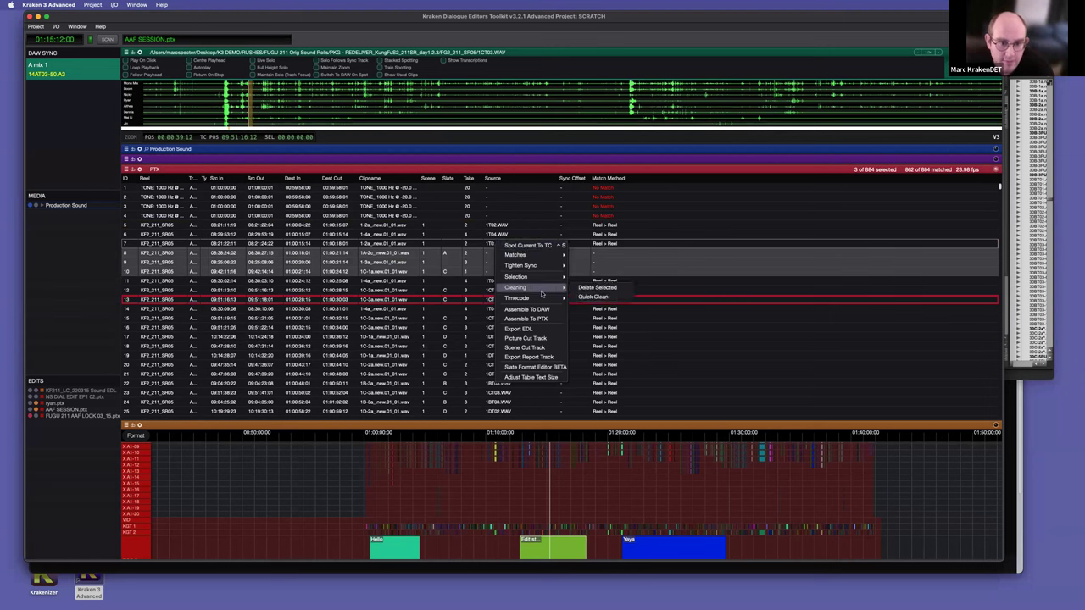
pyautogui.click(424, 306)
pyautogui.click(417, 308)
pyautogui.rightClick(473, 292)
pyautogui.moveTo(524, 306)
pyautogui.click(588, 309)
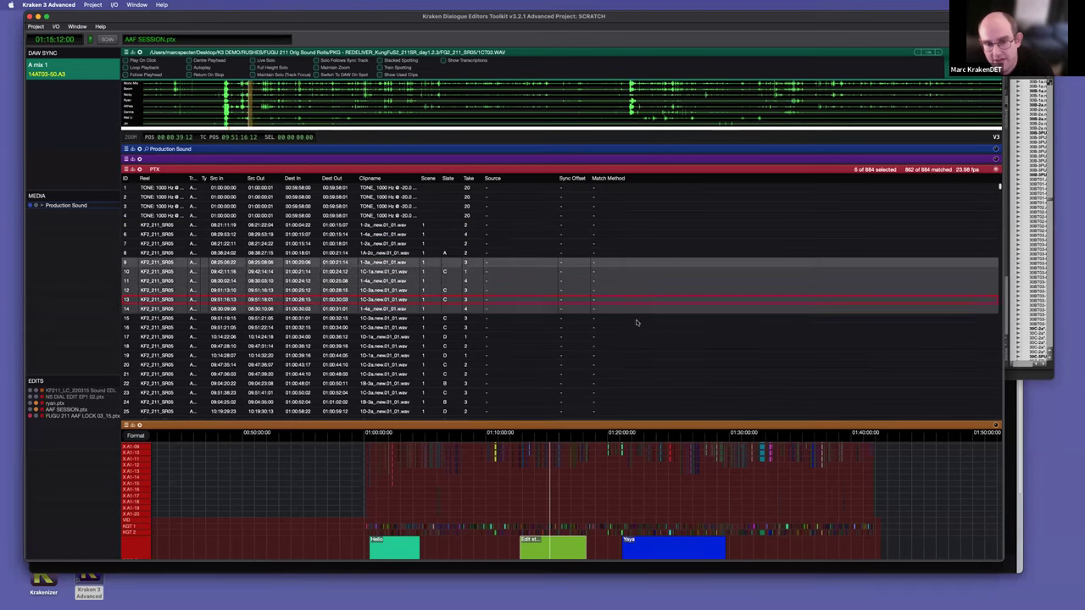
# Step: Select clips 9 to 18 and try to find their matches by clipname only
pyautogui.moveTo(637, 322); pyautogui.dragTo(627, 346)
pyautogui.rightClick(611, 323)
pyautogui.moveTo(588, 197)
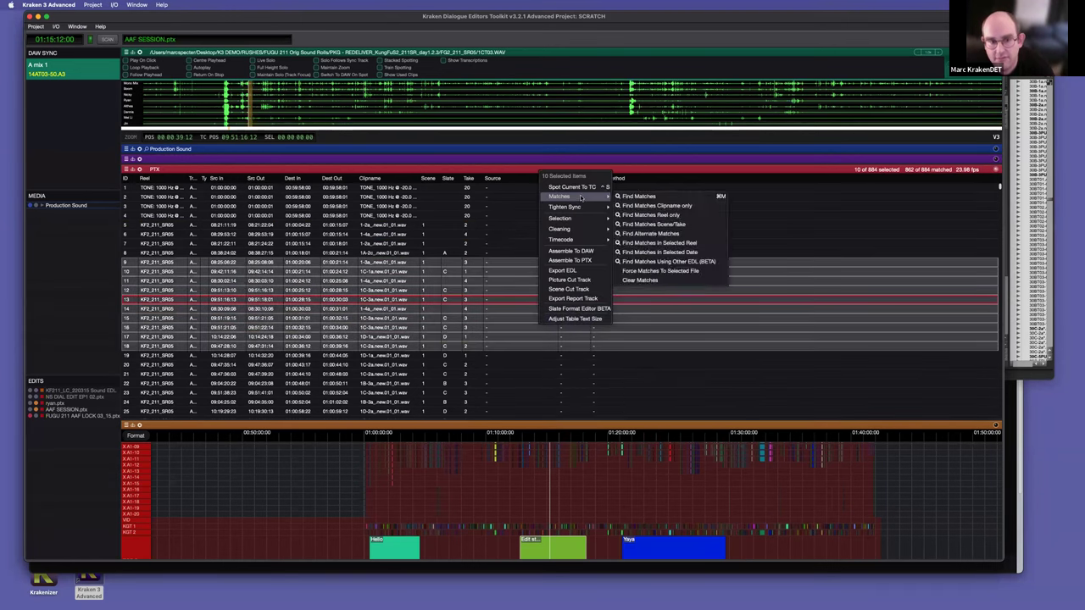
pyautogui.click(665, 206)
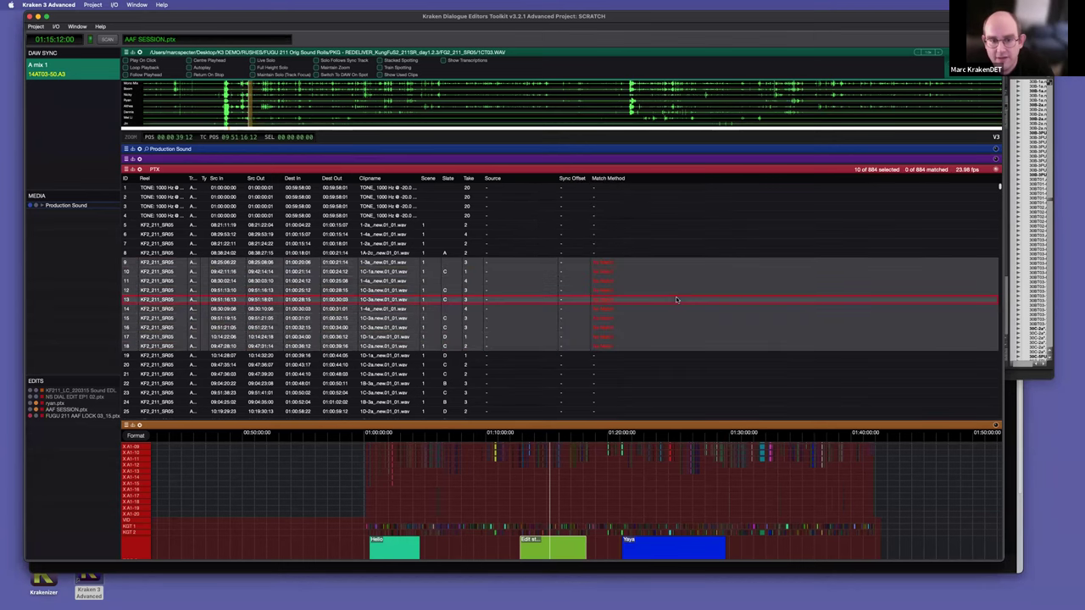
pyautogui.scroll(-1, 612, 316)
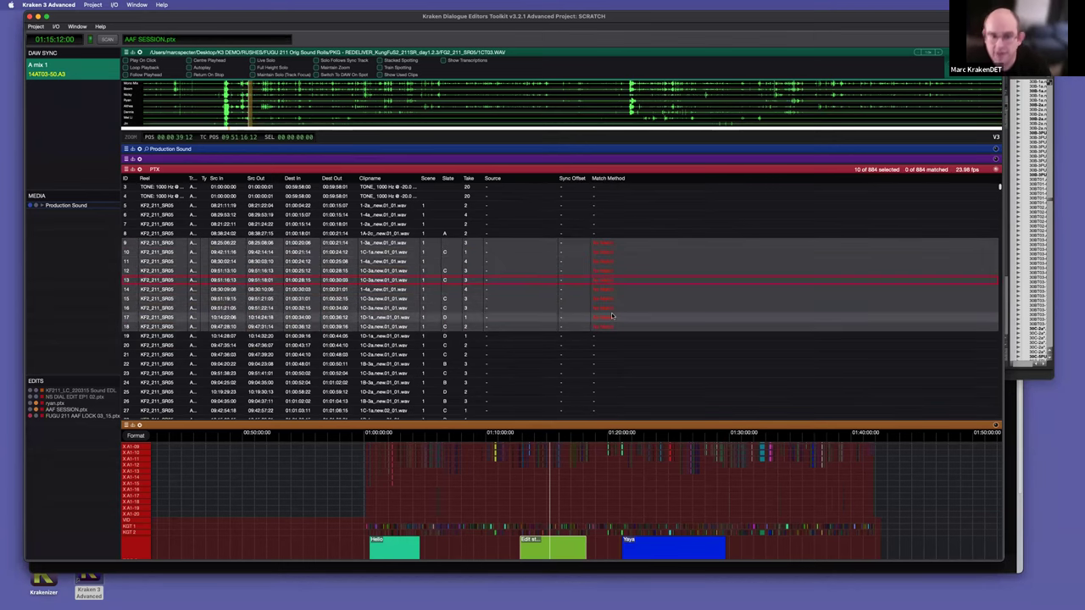
# Step: Find matches for the selected clips by scene/take, and try Find Matches Using Other EDL on them
pyautogui.rightClick(614, 302)
pyautogui.moveTo(591, 323)
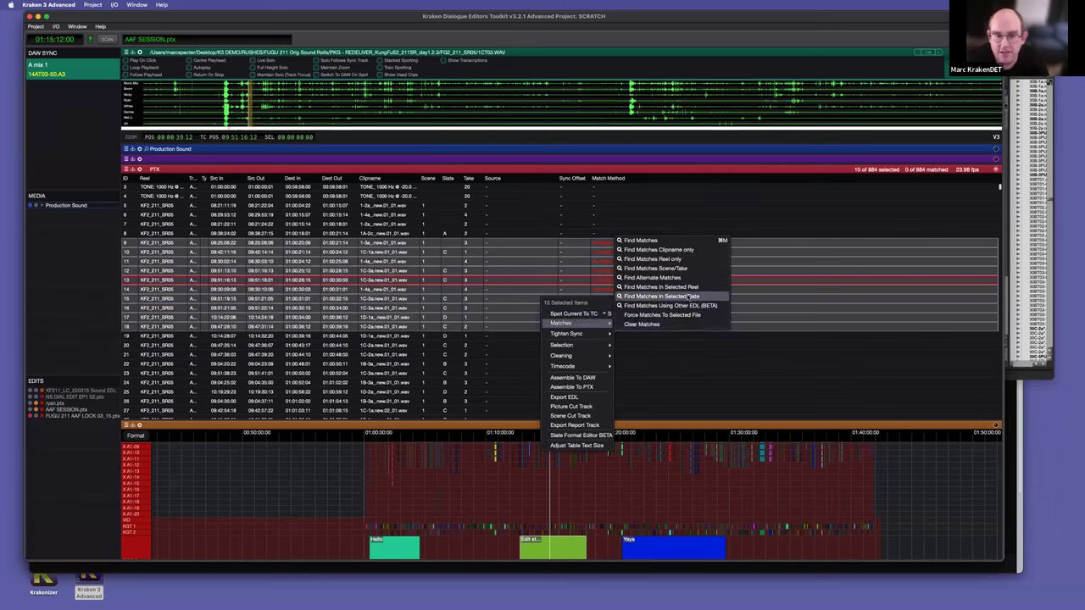
pyautogui.click(680, 269)
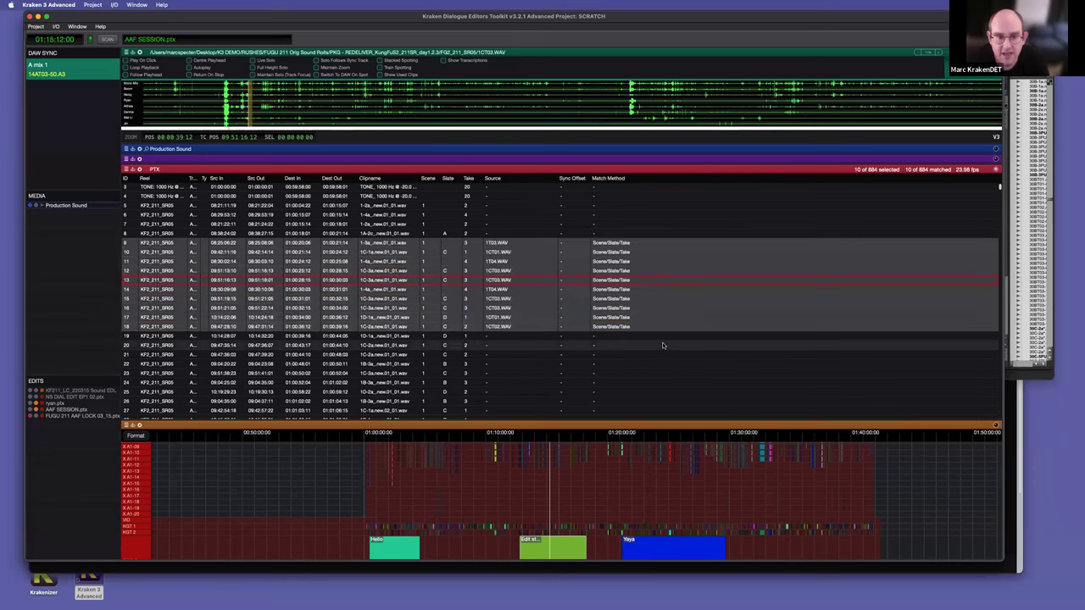
pyautogui.rightClick(613, 298)
pyautogui.moveTo(593, 323)
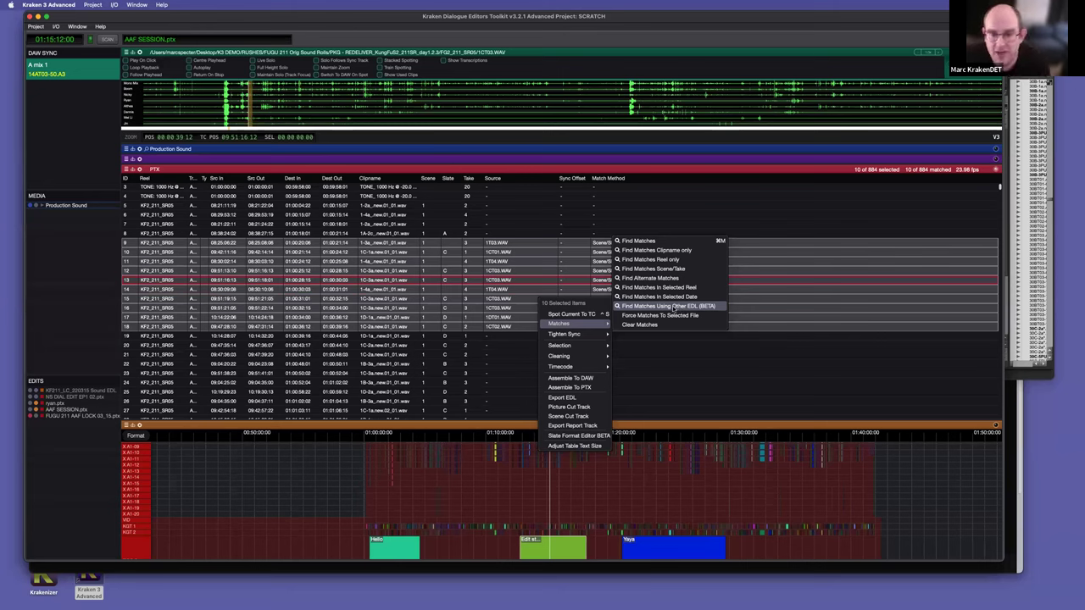
pyautogui.click(675, 306)
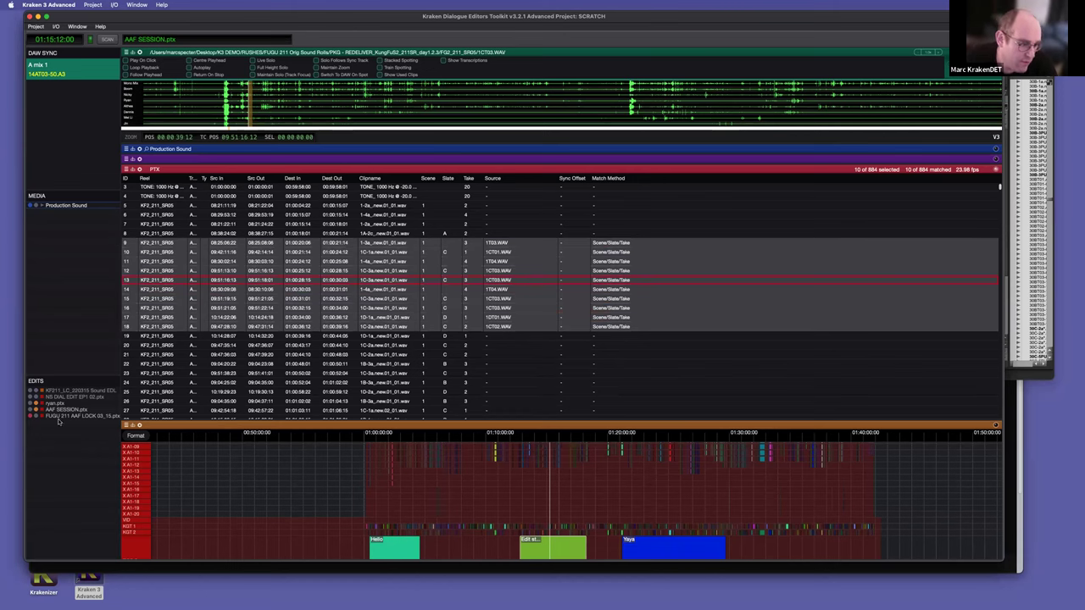
# Step: Import the KF211_LC_220315 Video EDL from the K3 DEMO EDL folder into the edits list at 23.976 fps
pyautogui.press('super+Tab')
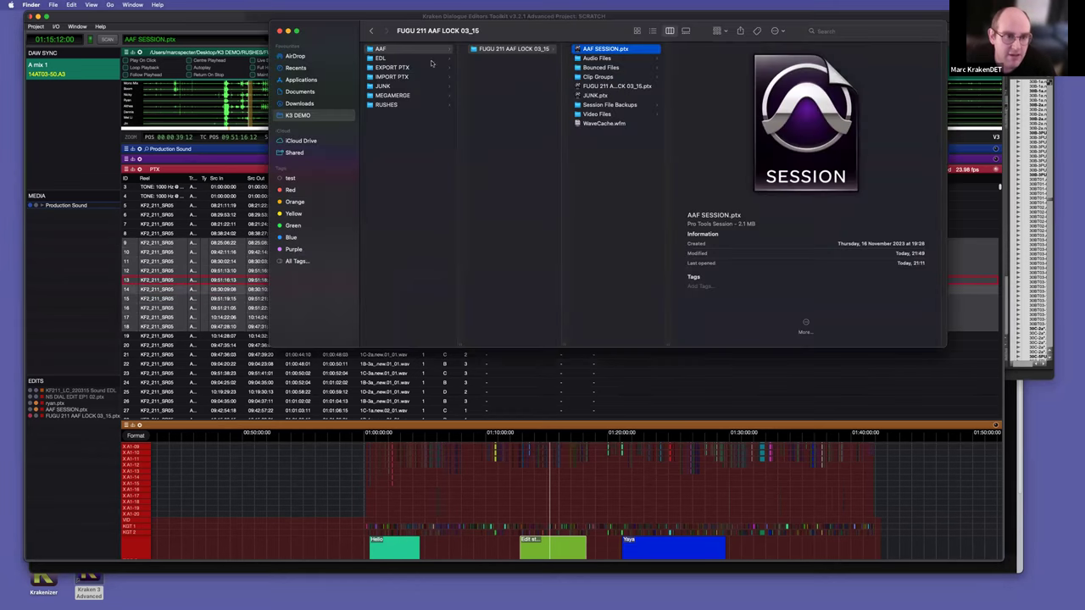
pyautogui.click(383, 57)
pyautogui.moveTo(505, 60); pyautogui.dragTo(53, 471)
pyautogui.press('super+Tab')
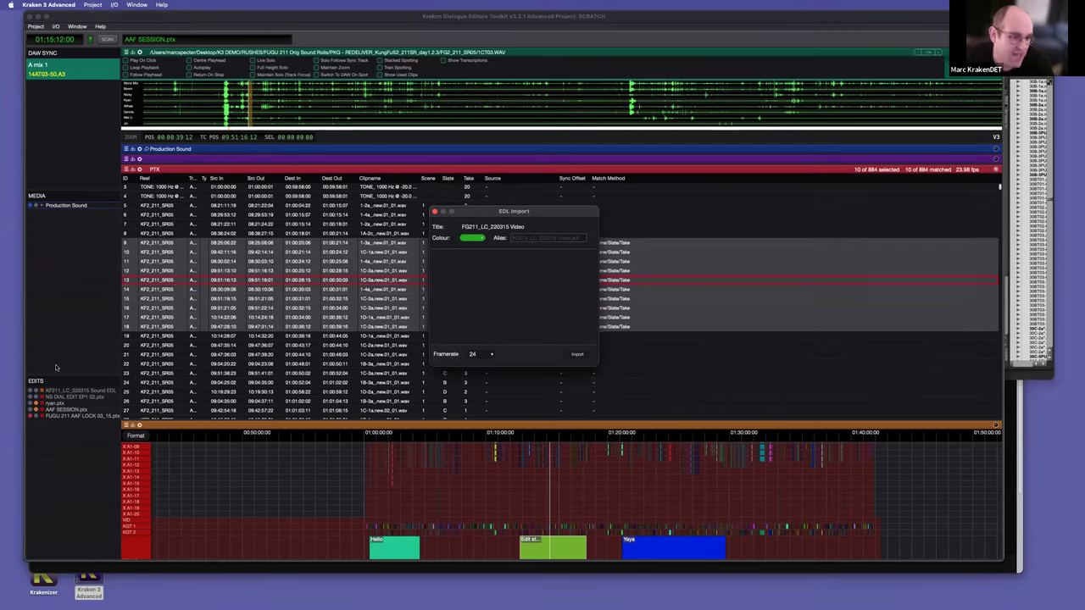
pyautogui.click(492, 354)
pyautogui.click(478, 368)
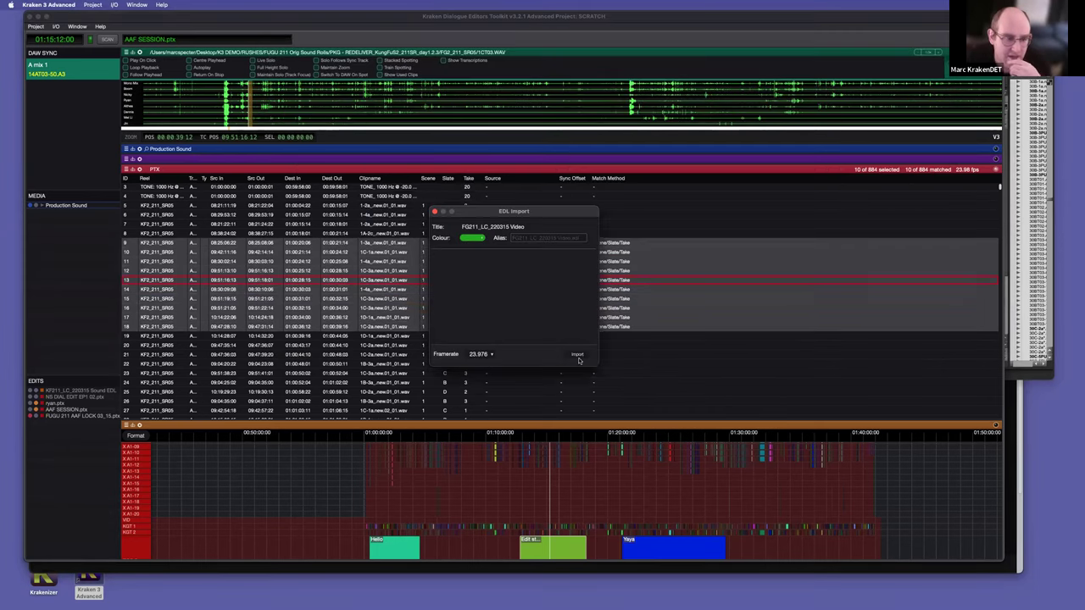
pyautogui.click(577, 355)
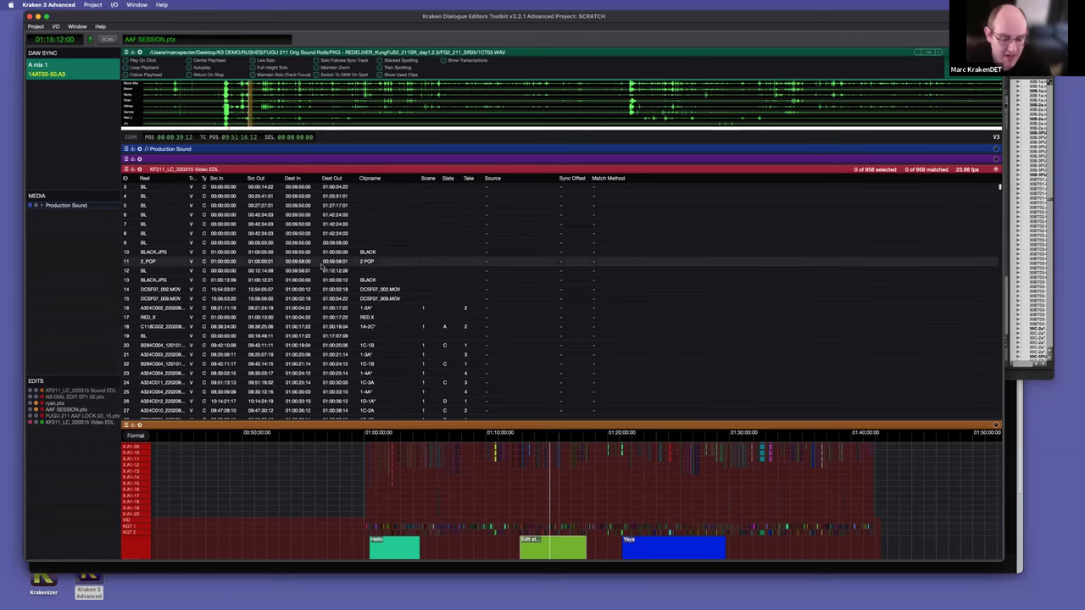
# Step: Find matches for all clips of the video EDL with the standard matching, and clear all the matches again
pyautogui.click(322, 263)
pyautogui.press('m')
pyautogui.scroll(-10, 484, 343)
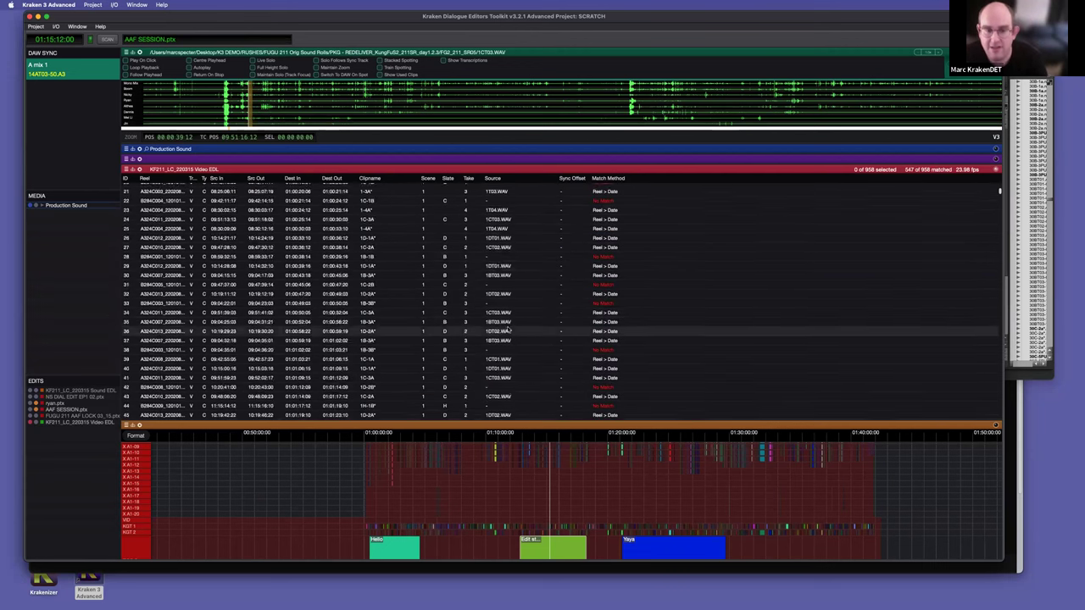
pyautogui.rightClick(509, 327)
pyautogui.moveTo(555, 199)
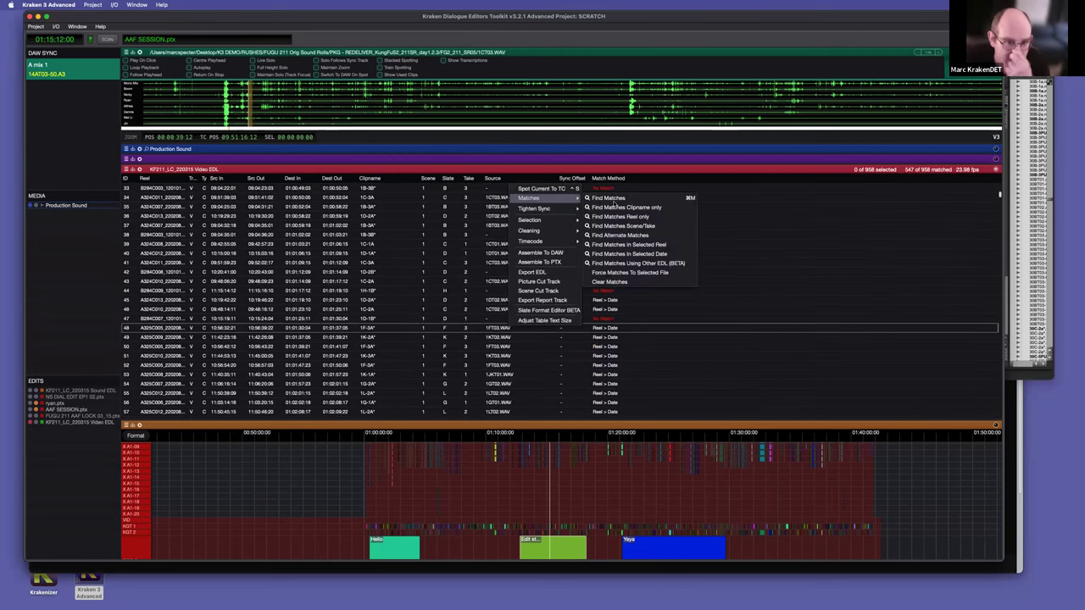
pyautogui.click(612, 281)
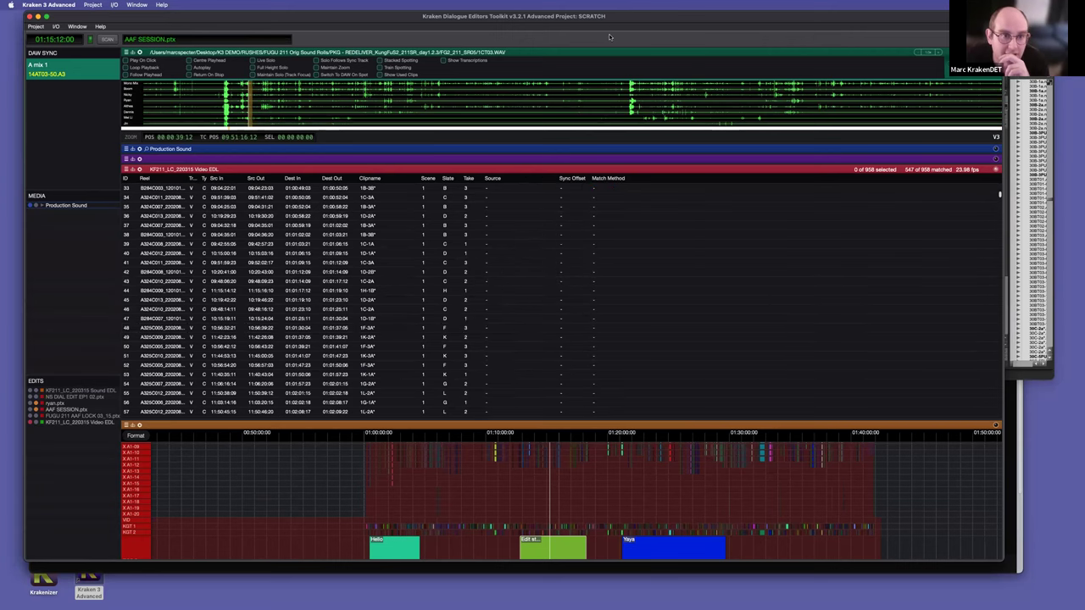
# Step: Find matches for the video EDL by cross-referencing the KF211_LC_220315 Sound EDL, and review the matched sources down the list
pyautogui.scroll(1, 379, 291)
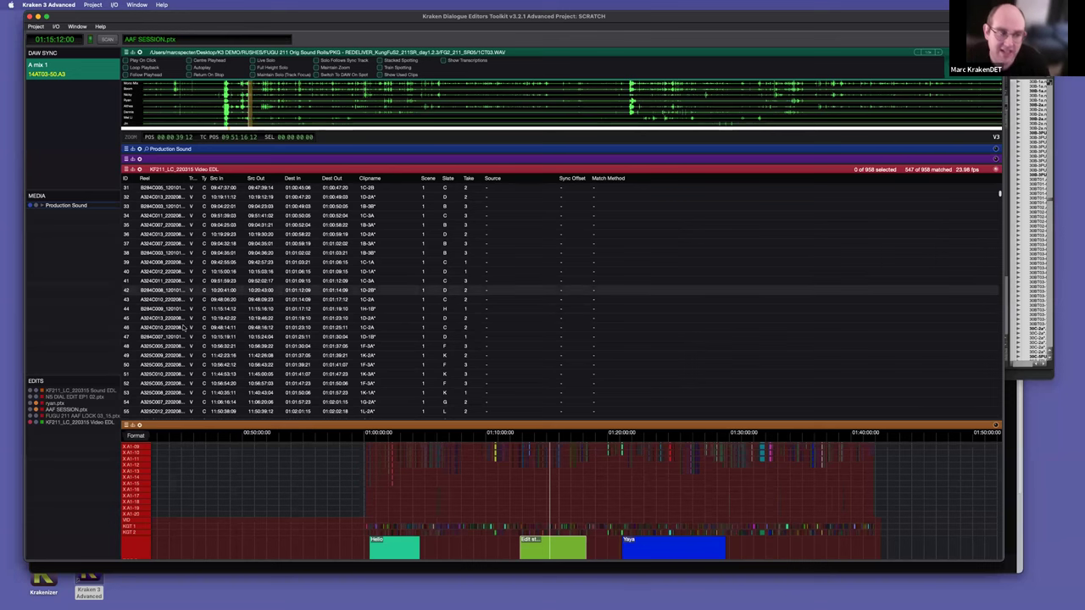
pyautogui.rightClick(462, 298)
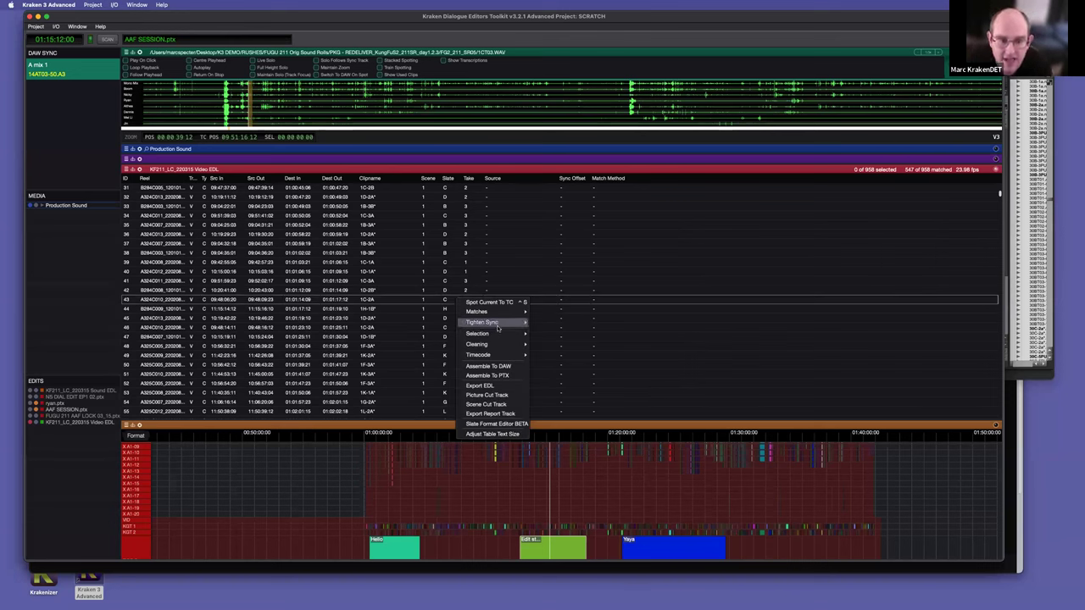
pyautogui.moveTo(508, 313)
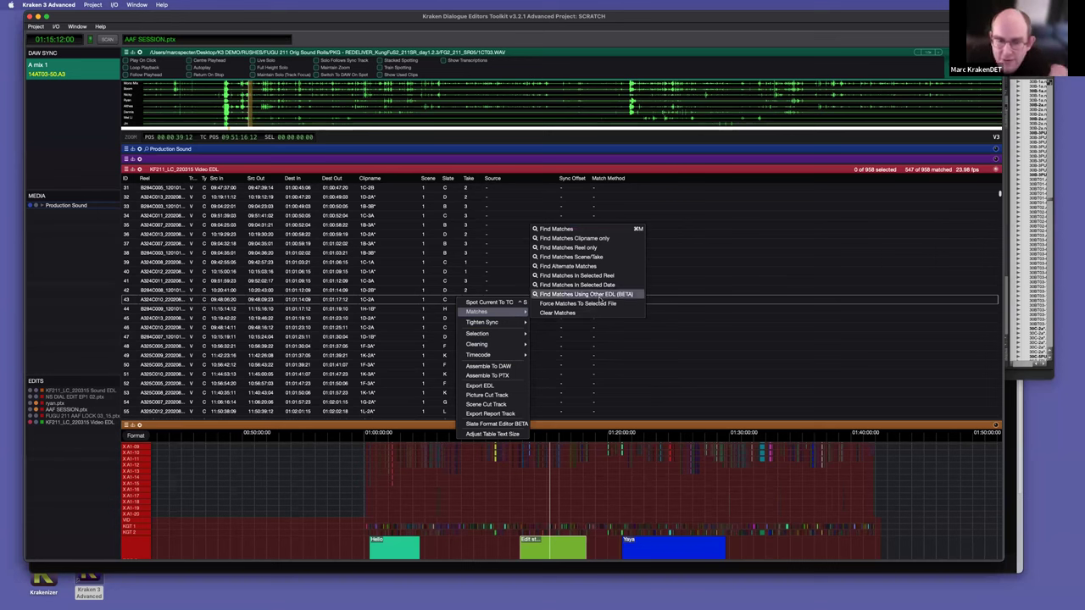
pyautogui.click(593, 294)
pyautogui.click(555, 292)
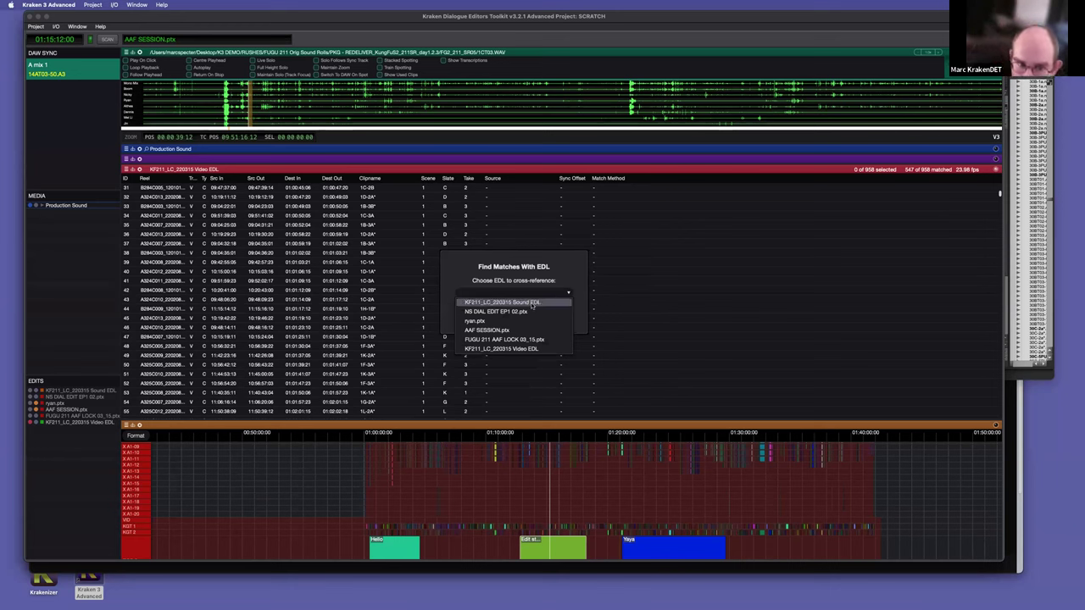
pyautogui.click(532, 302)
pyautogui.click(514, 319)
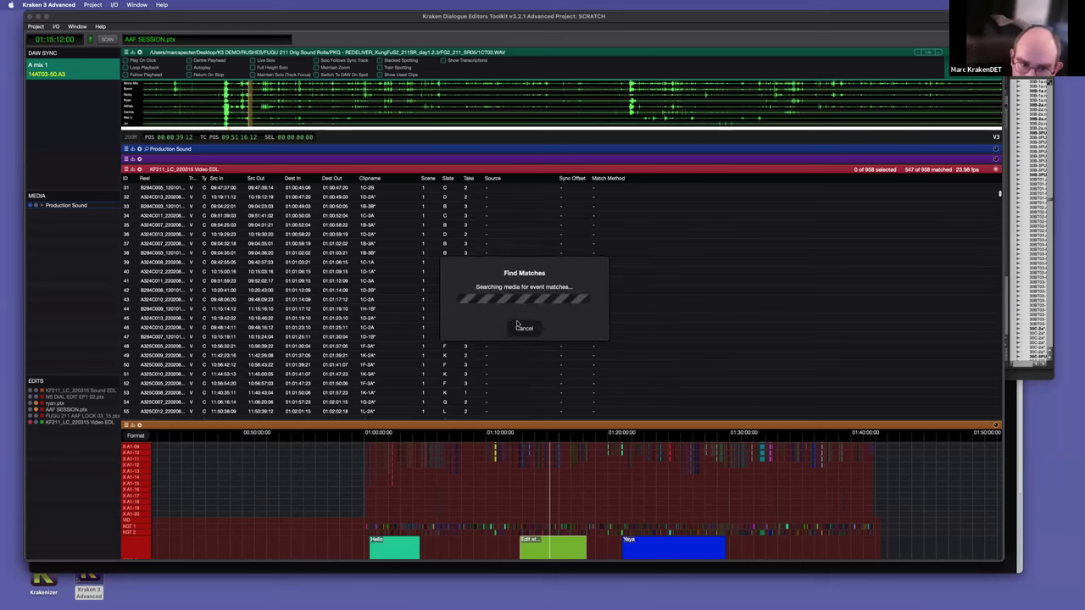
pyautogui.scroll(-20, 595, 295)
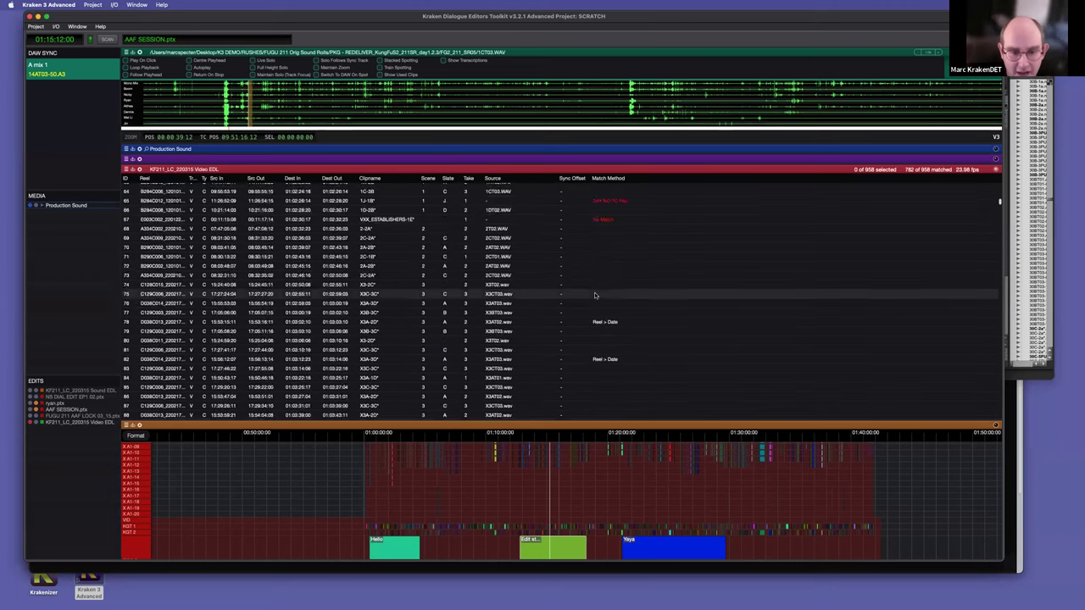
pyautogui.scroll(-2, 595, 295)
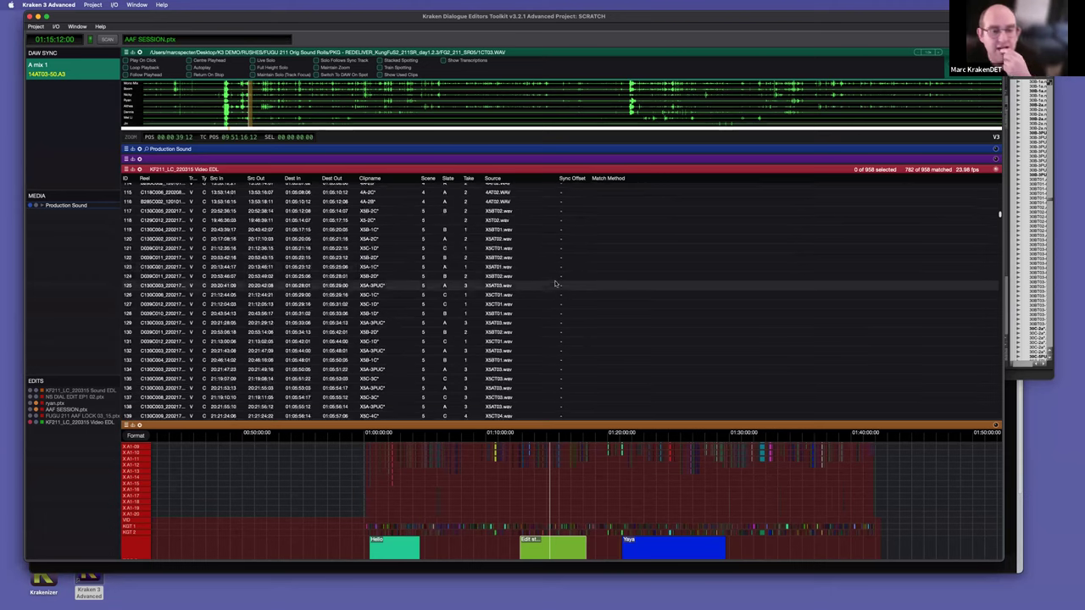
pyautogui.scroll(-6, 523, 214)
pyautogui.scroll(-6, 523, 214)
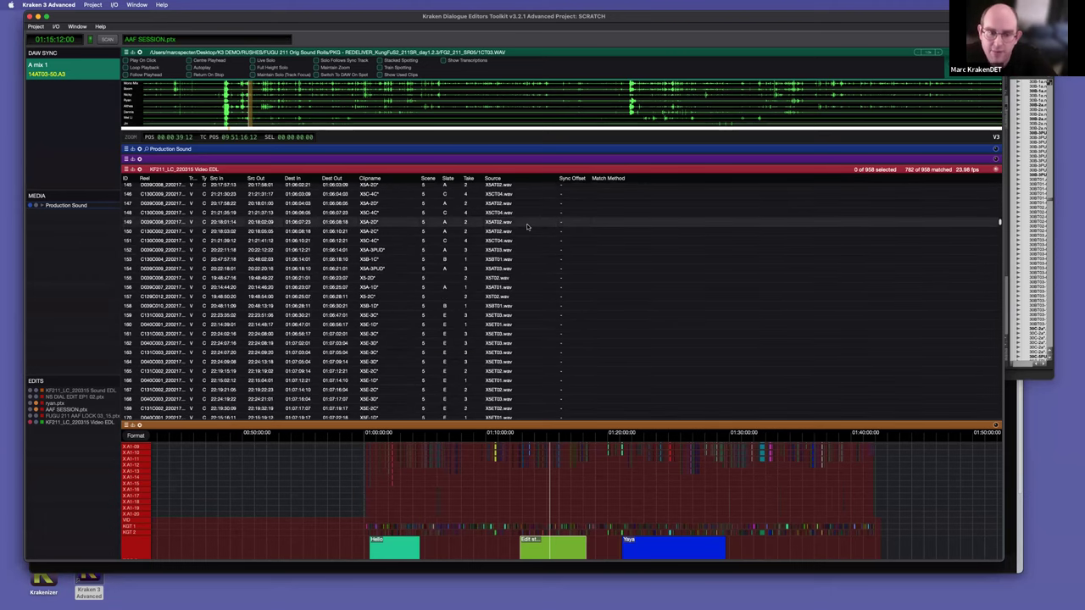
pyautogui.scroll(-15, 527, 226)
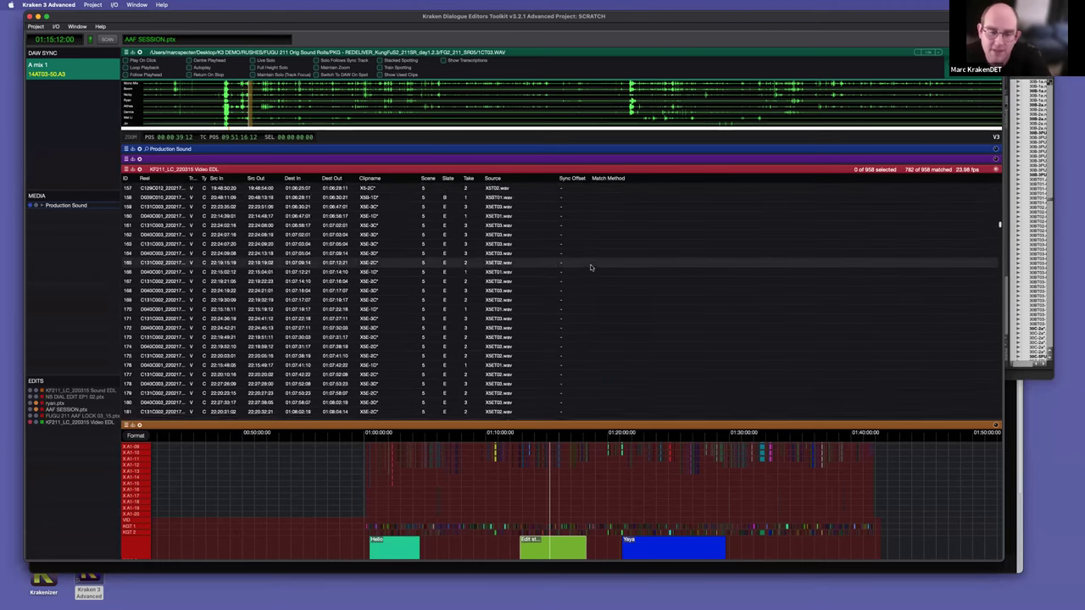
pyautogui.scroll(-15, 590, 268)
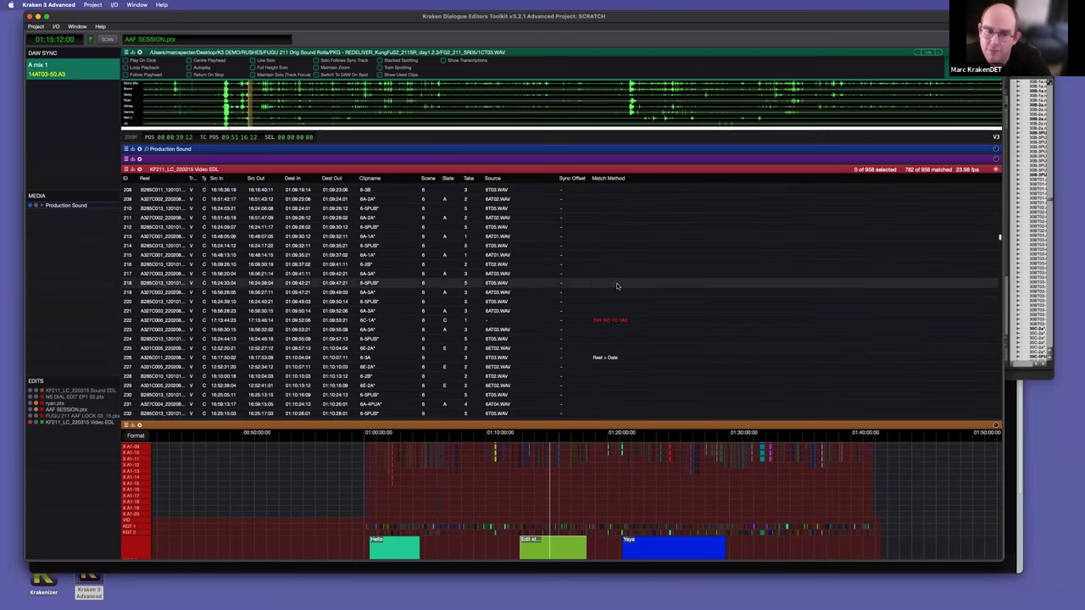
# Step: Load the source waveform of clip 236, 6T05.WAV, and clear all matches in the video EDL
pyautogui.click(507, 268)
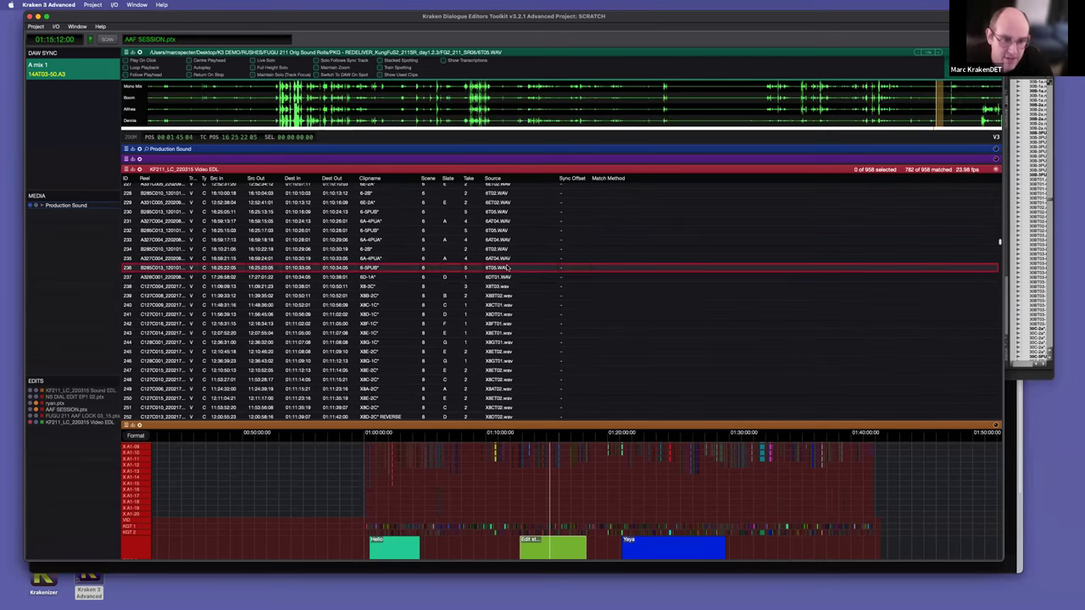
pyautogui.rightClick(508, 268)
pyautogui.moveTo(543, 278)
pyautogui.click(629, 364)
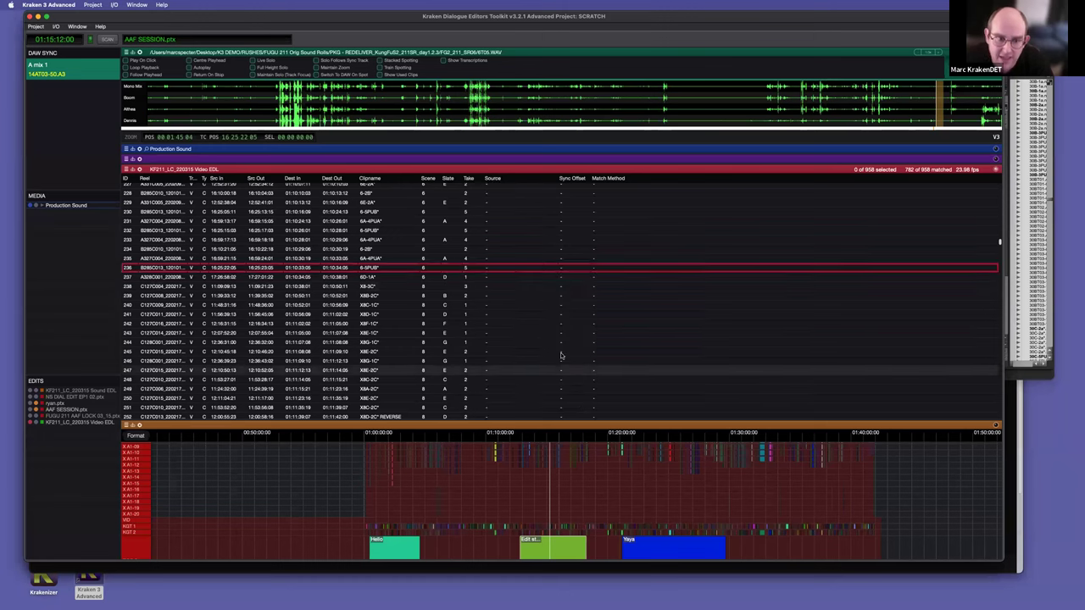
# Step: Rerun Find Matches Using Other EDL on the video EDL with the KF211_LC_220315 Sound EDL as cross-reference
pyautogui.rightClick(474, 304)
pyautogui.moveTo(509, 316)
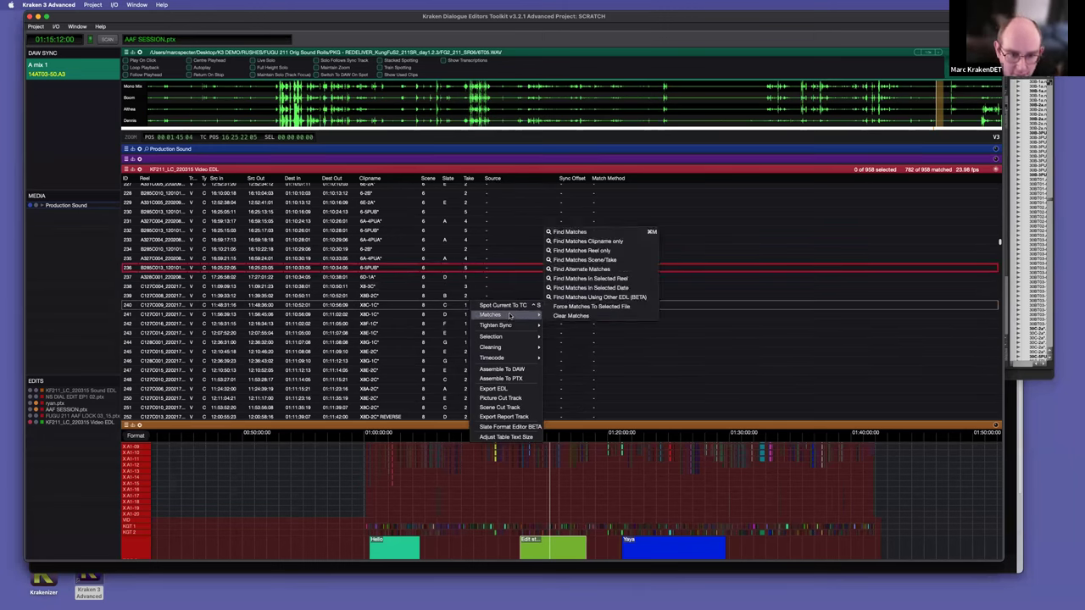
pyautogui.click(610, 298)
pyautogui.click(509, 293)
pyautogui.click(504, 308)
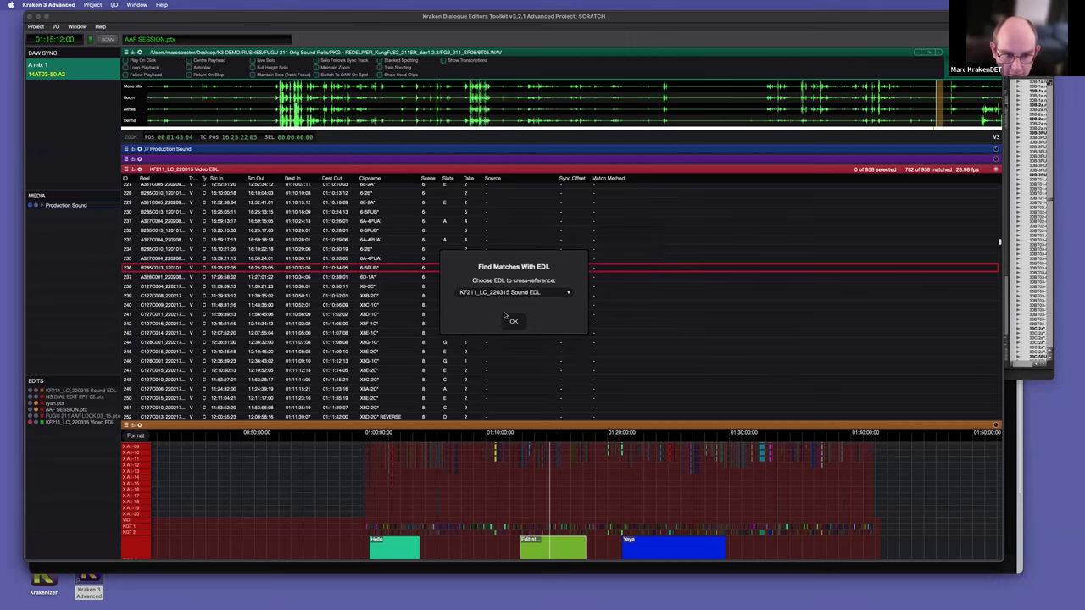
pyautogui.click(512, 322)
# Step: Load the source waveforms of the matched scene 11 clips 293, 291, 288 and 287 in turn
pyautogui.scroll(-5, 523, 317)
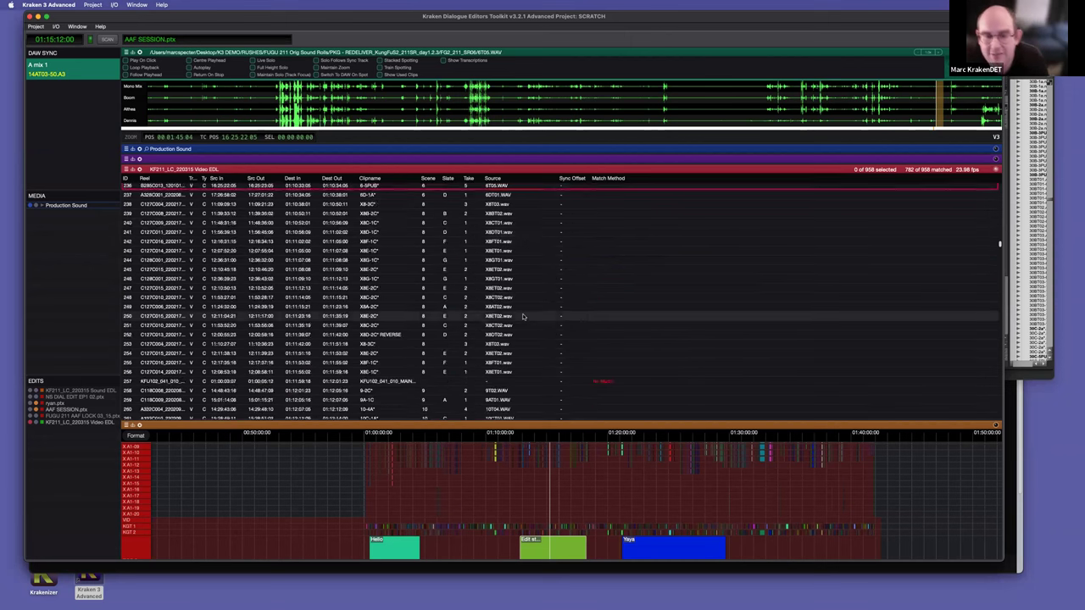
pyautogui.scroll(-10, 523, 317)
pyautogui.click(517, 320)
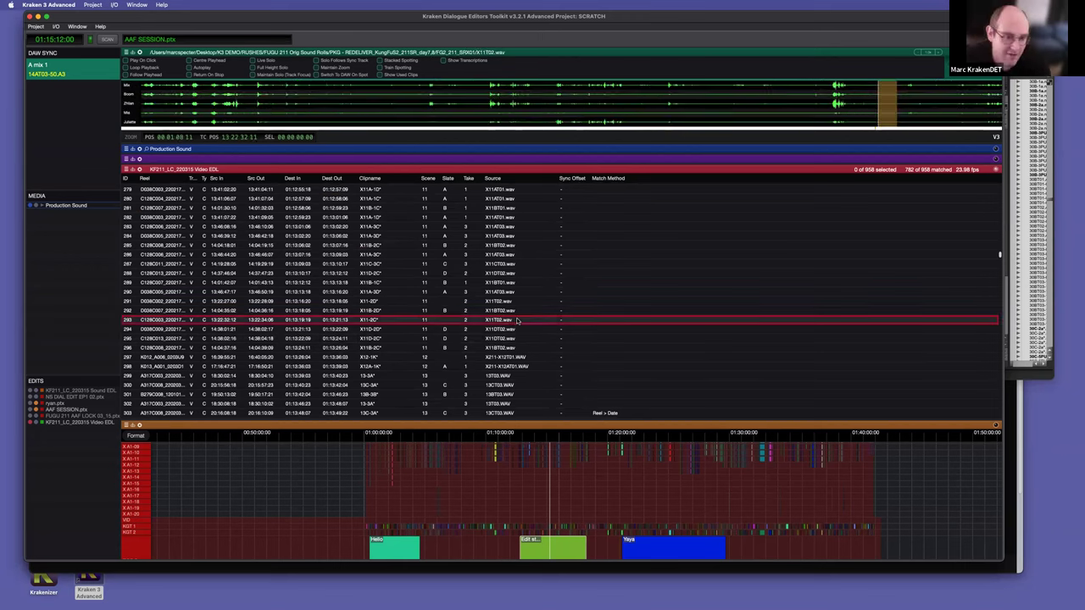
pyautogui.click(521, 300)
pyautogui.click(524, 273)
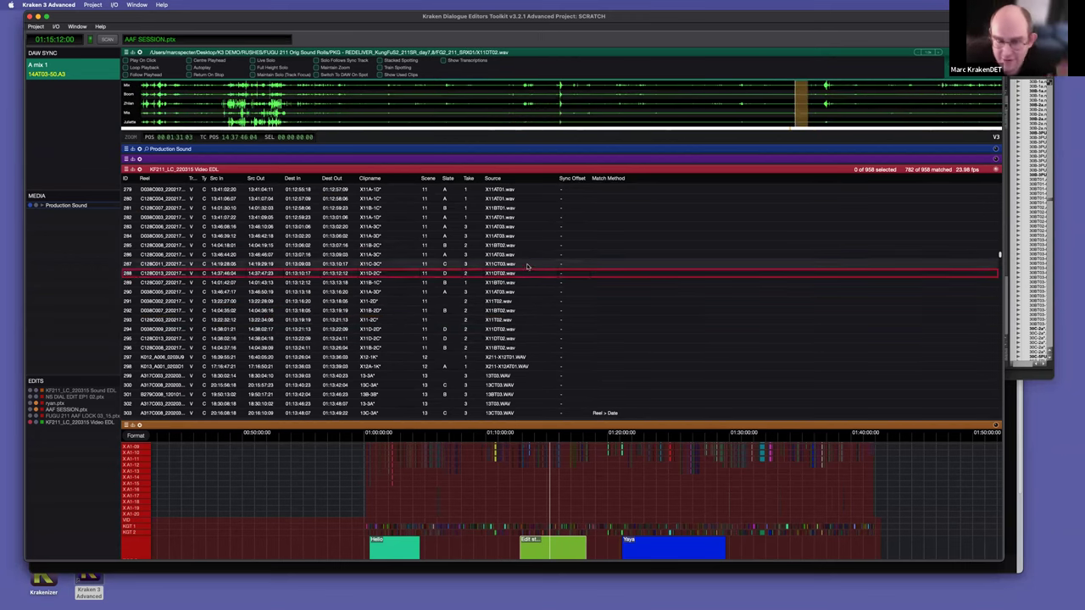
pyautogui.click(527, 265)
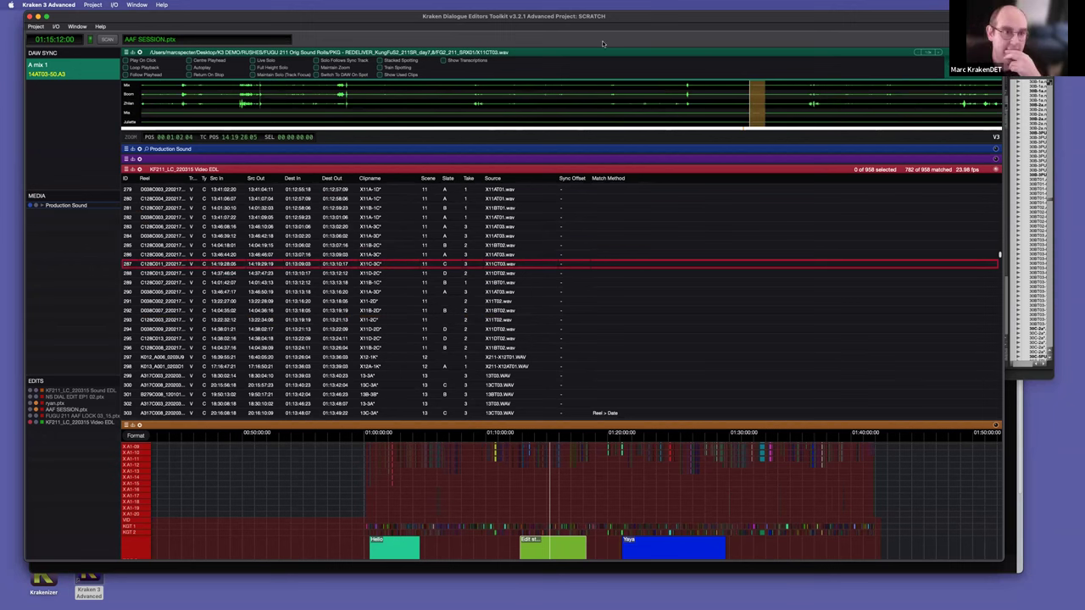
# Step: Check a few clips around scenes 11 to 13, ending with the source waveform of clip 296, X11BT02.wav
pyautogui.scroll(-3, 506, 306)
pyautogui.click(496, 339)
pyautogui.click(525, 302)
pyautogui.click(533, 264)
# Step: Open the Slate Format Editor for the video EDL and move its window clear of the clip list
pyautogui.rightClick(518, 279)
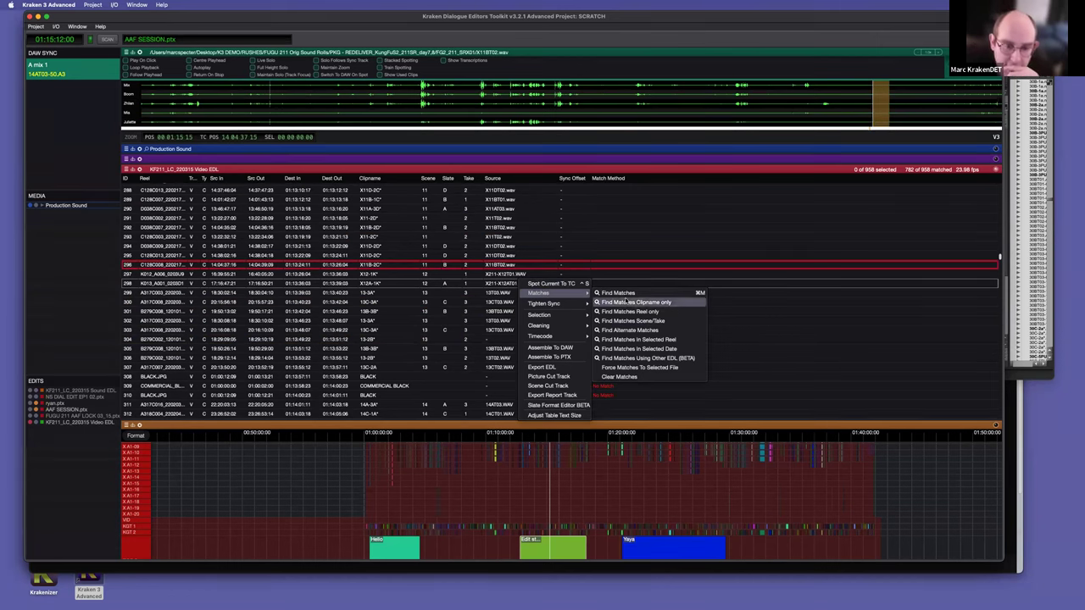
pyautogui.moveTo(555, 304)
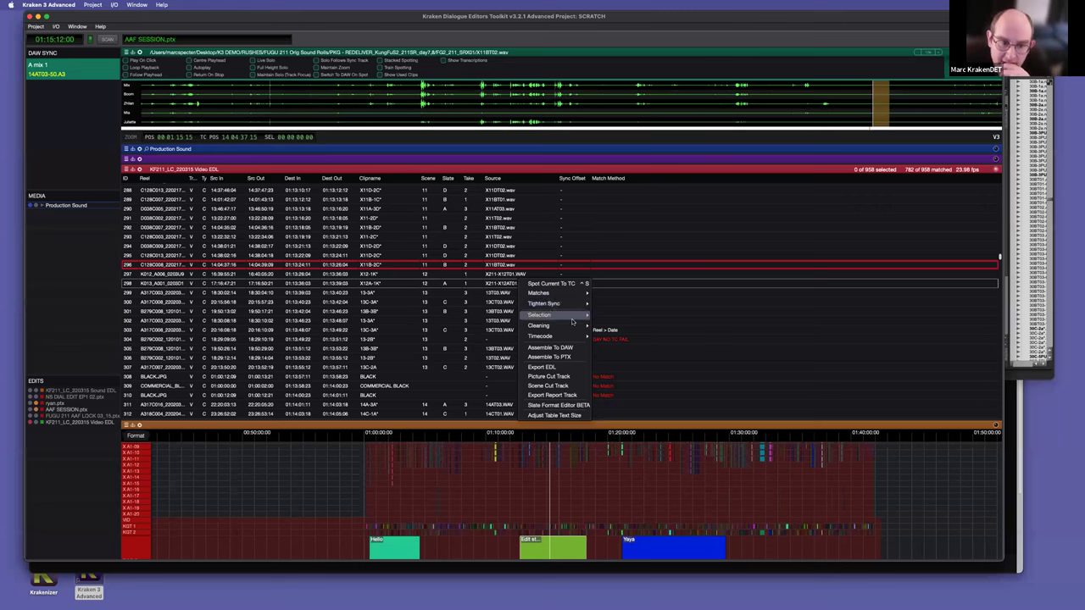
pyautogui.moveTo(566, 326)
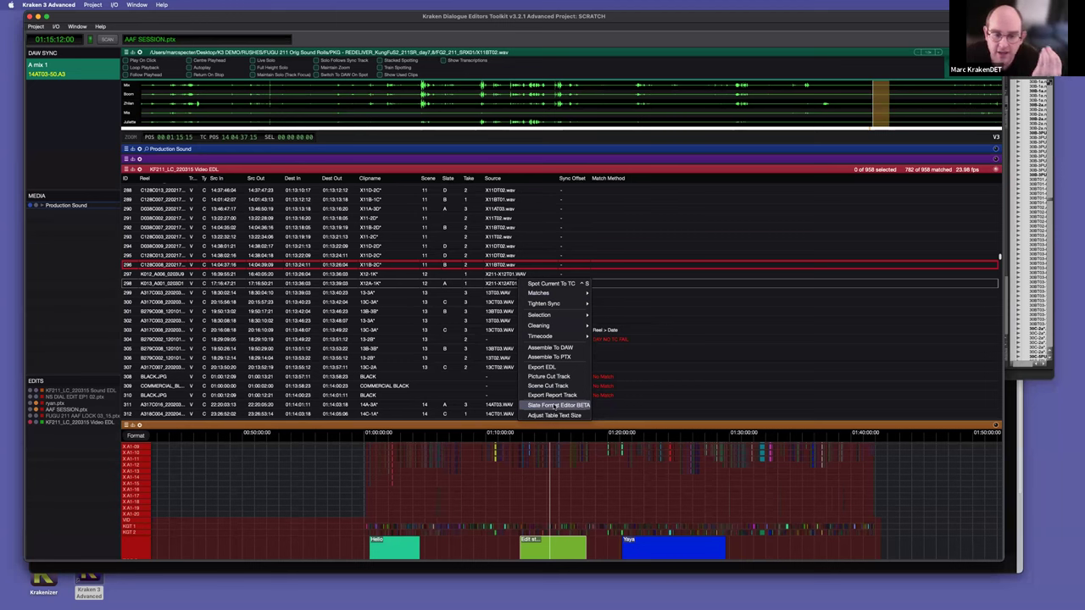
pyautogui.click(555, 406)
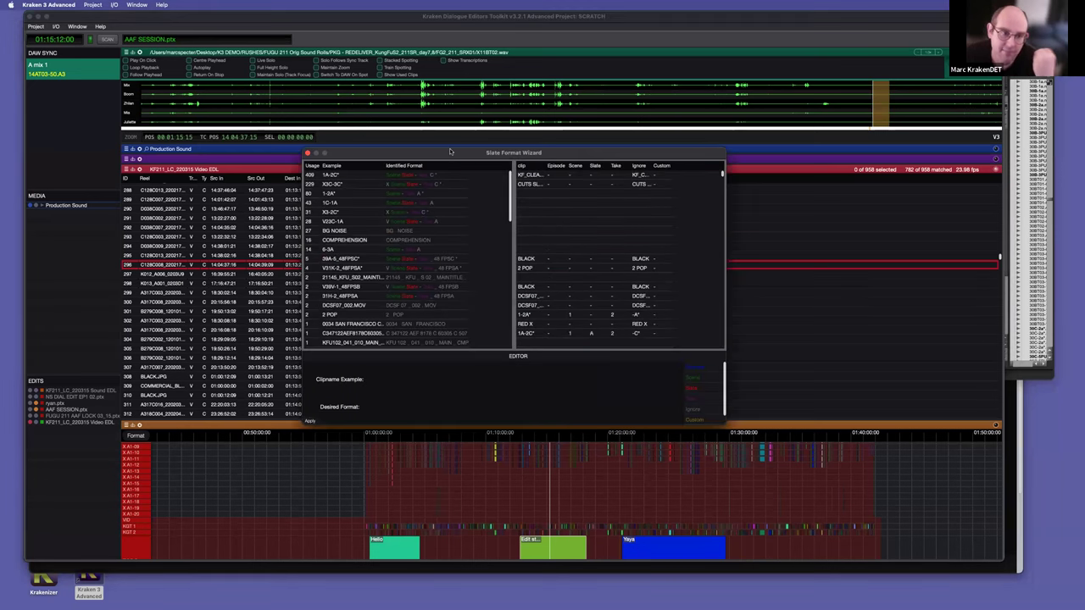
pyautogui.moveTo(451, 154); pyautogui.dragTo(802, 30)
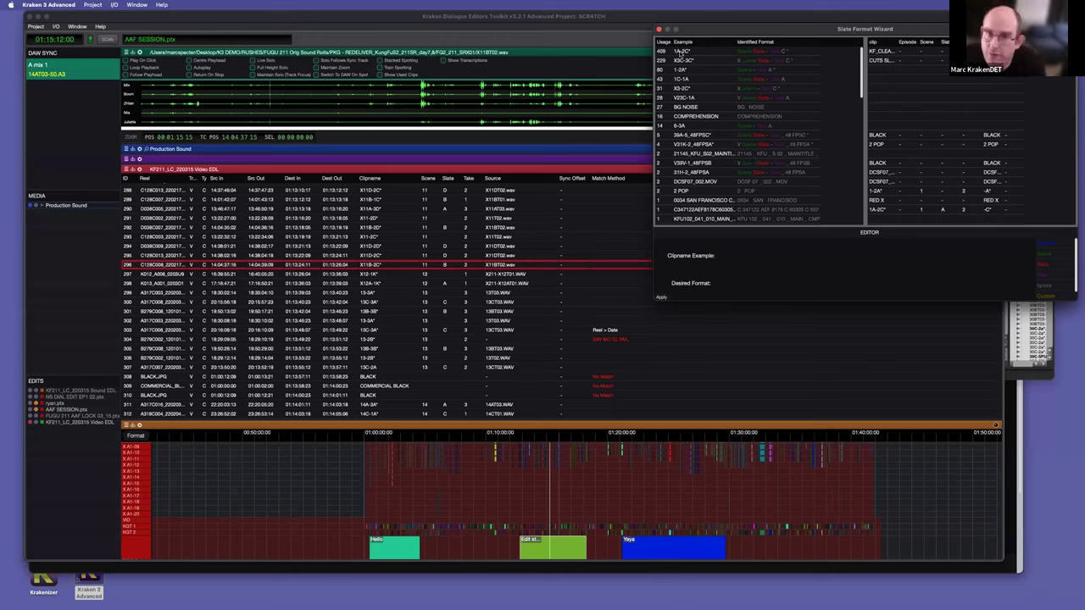
# Step: Examine how clipname formats such as 1A-2C*, X3-2C*, V23C-1A and 1C-1A divide into scene, slate and take, and close the wizard
pyautogui.click(748, 53)
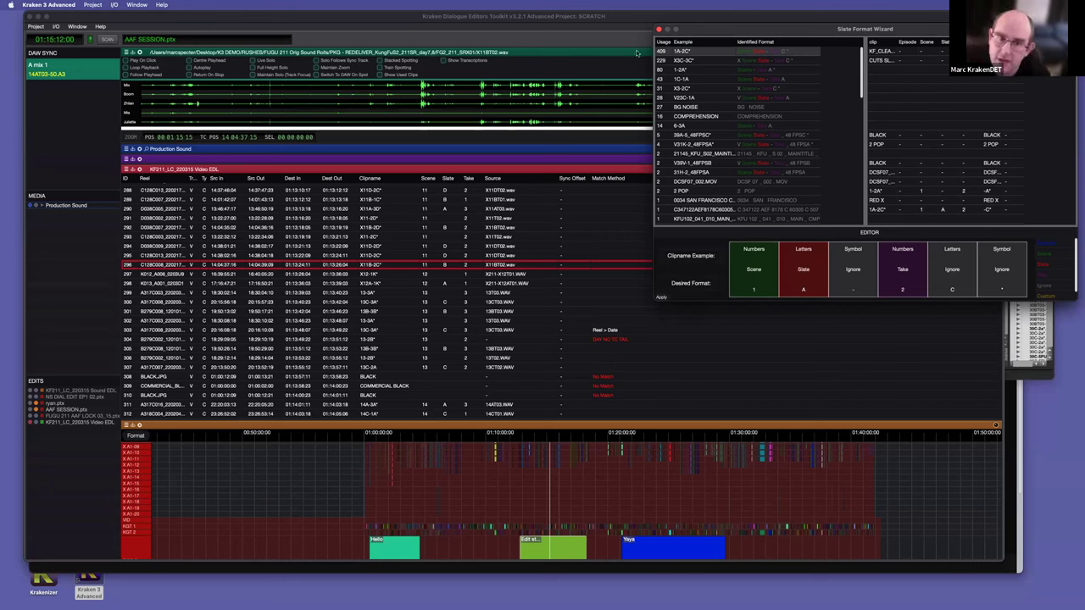
pyautogui.click(688, 61)
pyautogui.click(690, 70)
pyautogui.click(691, 87)
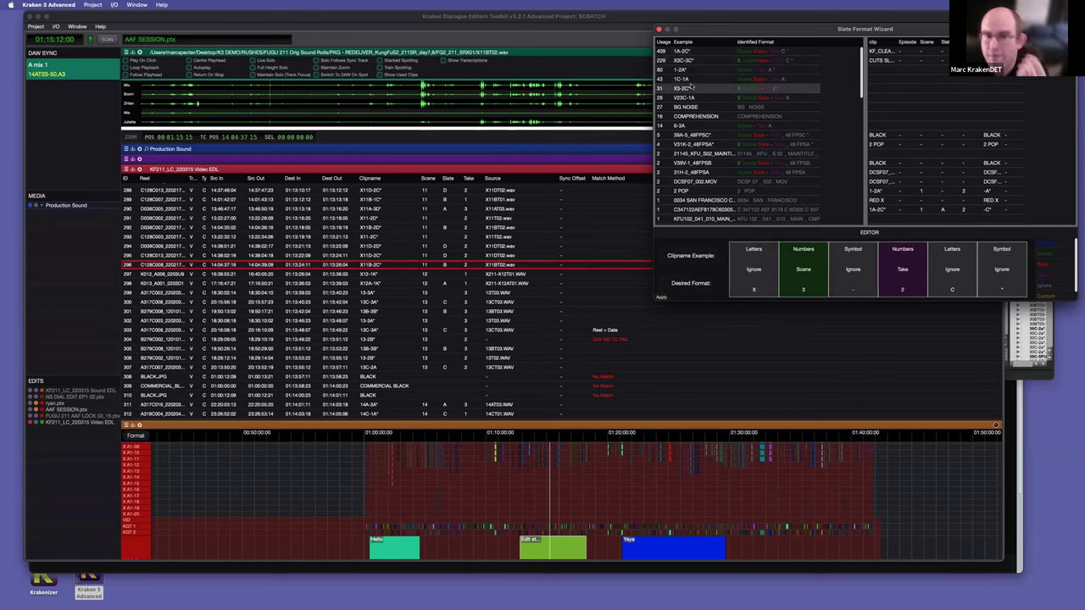
pyautogui.click(689, 79)
pyautogui.click(688, 97)
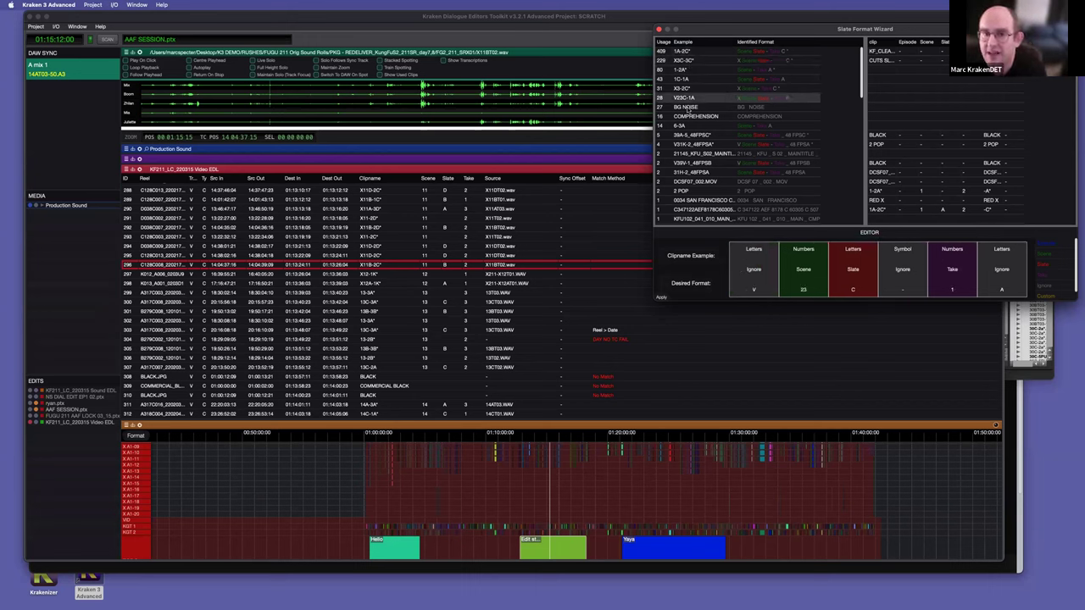
pyautogui.click(693, 81)
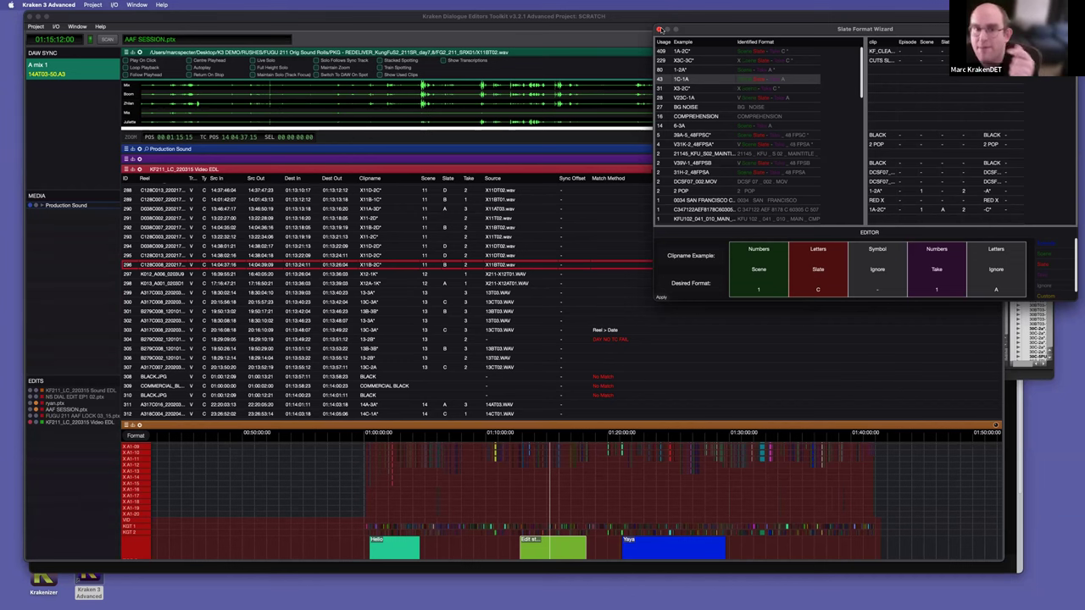
pyautogui.click(660, 30)
pyautogui.scroll(5, 389, 261)
pyautogui.scroll(4, 390, 261)
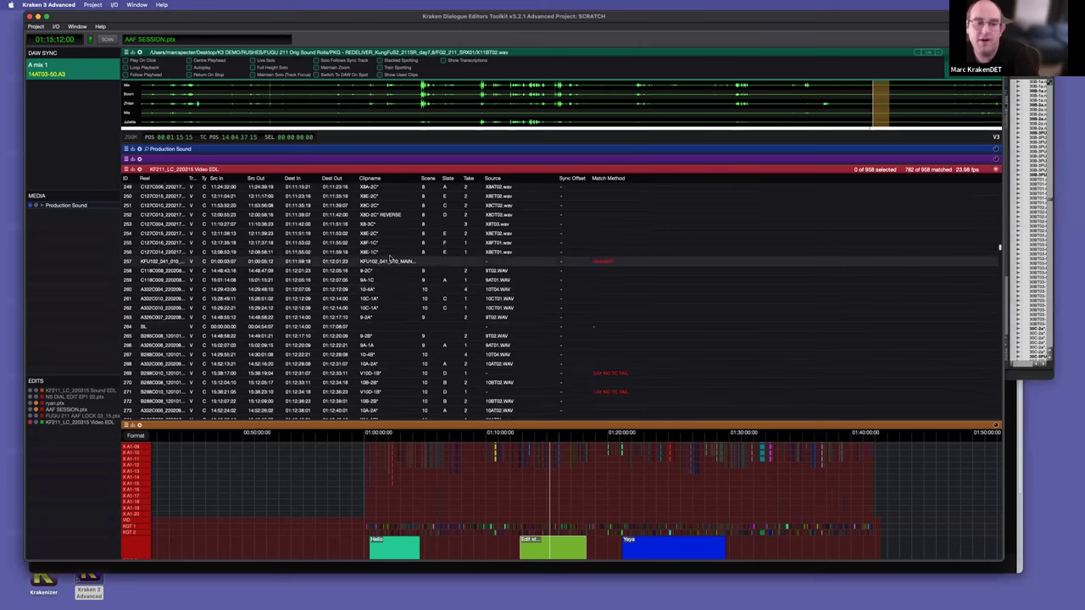
# Step: Look over the clip matching options for the scene 8 clips and load the source waveforms of clips 246 and 243
pyautogui.scroll(2, 444, 238)
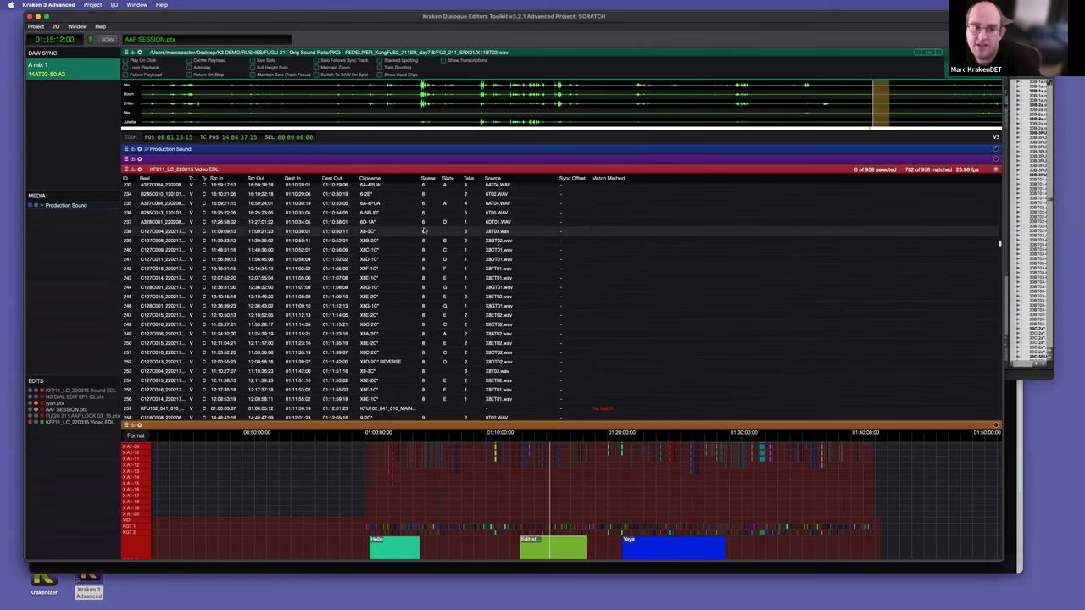
pyautogui.rightClick(487, 297)
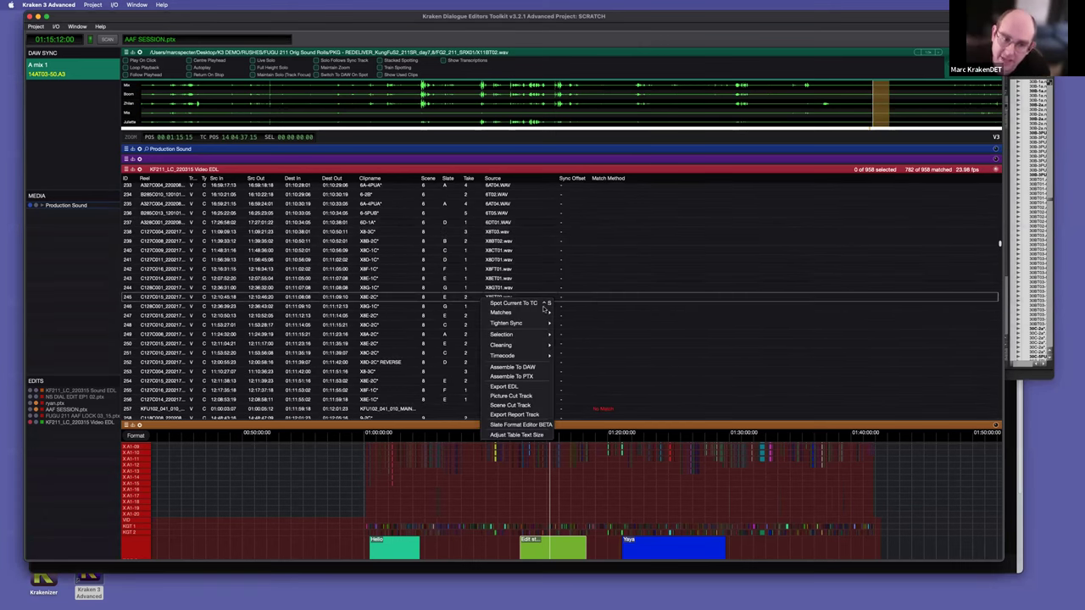
pyautogui.moveTo(530, 313)
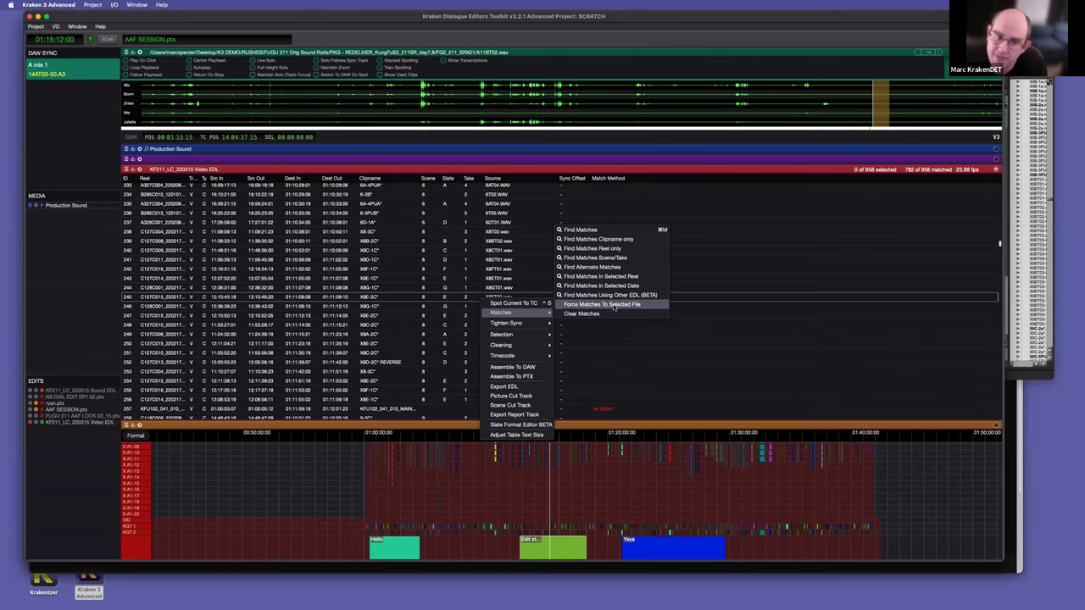
pyautogui.click(630, 260)
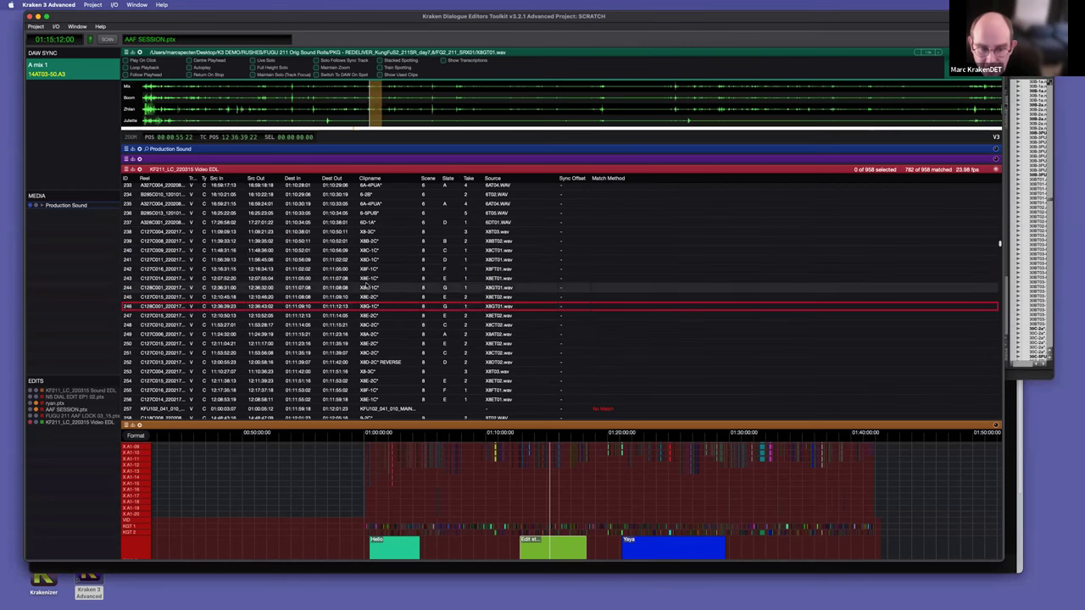
pyautogui.click(366, 280)
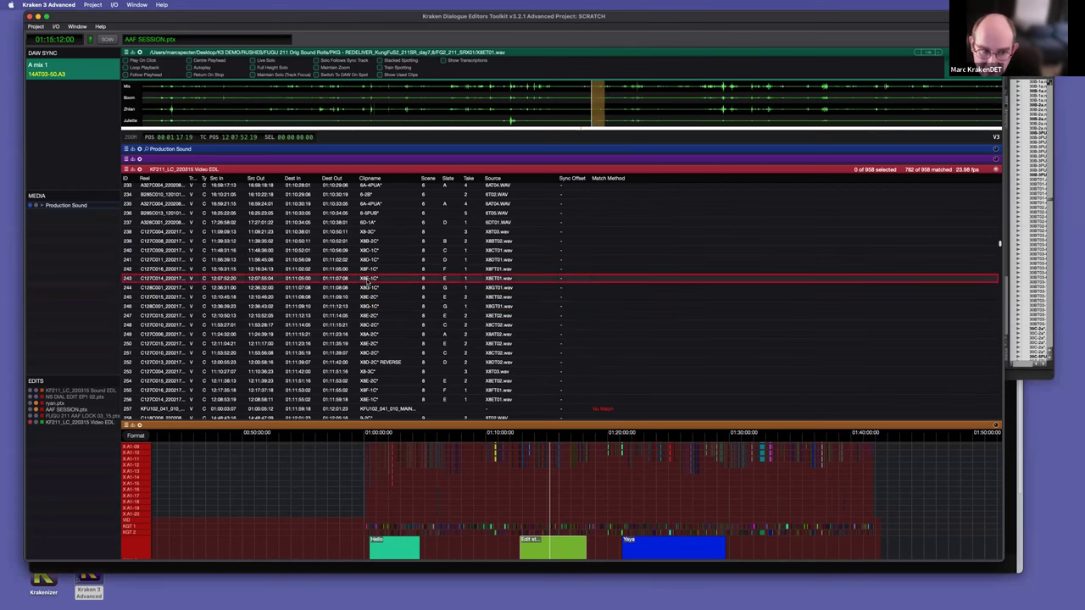
pyautogui.rightClick(386, 282)
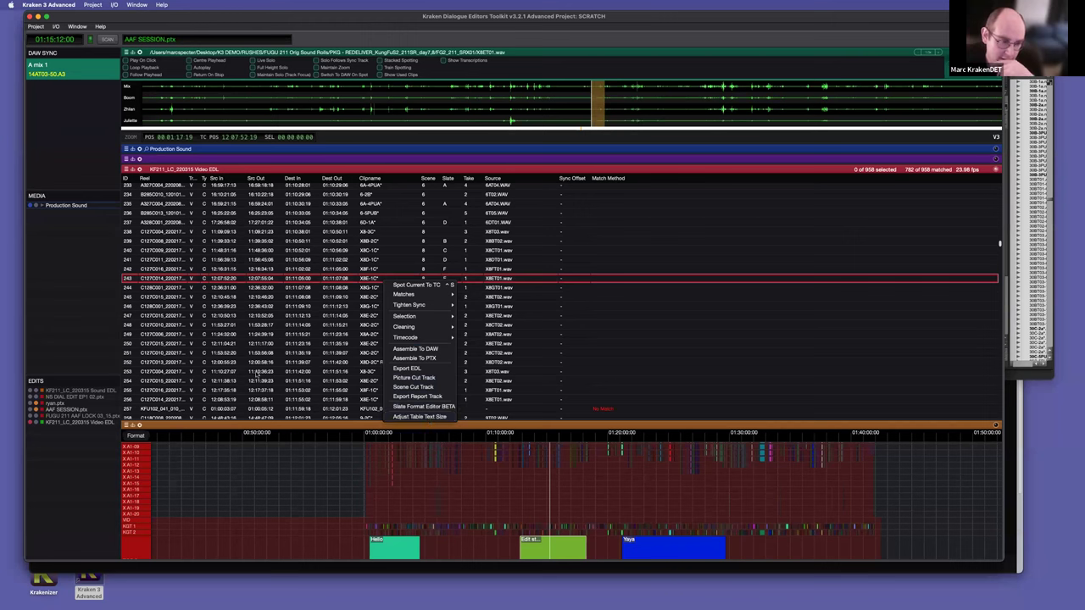
pyautogui.click(257, 373)
# Step: Bring back the layout with the waveform, Production Sound and transcript panes and enlarge the window to fill most of the screen
pyautogui.click(928, 51)
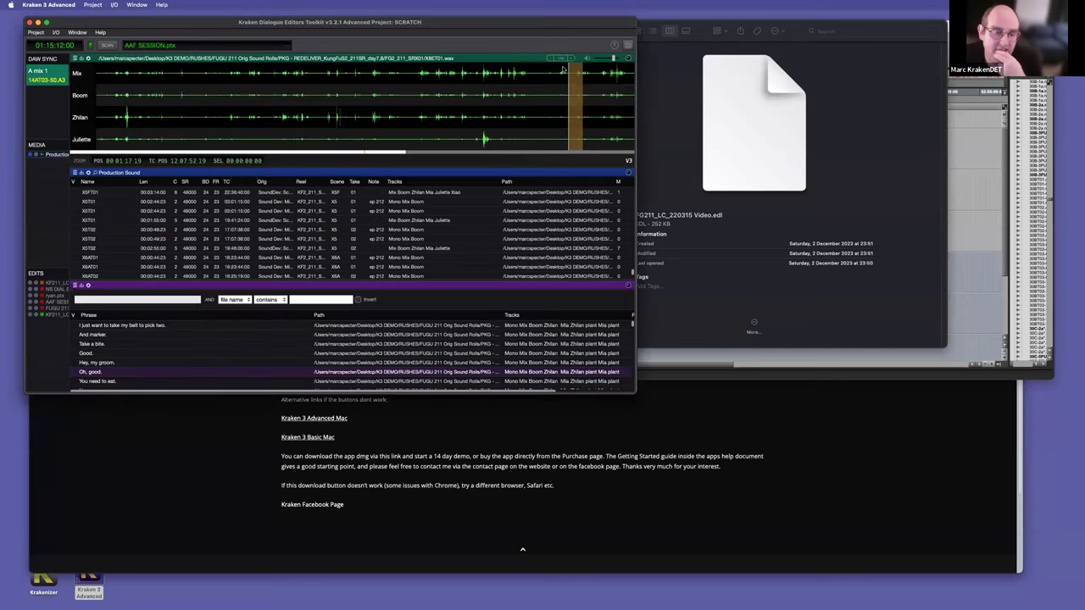
pyautogui.moveTo(635, 392); pyautogui.dragTo(1007, 547)
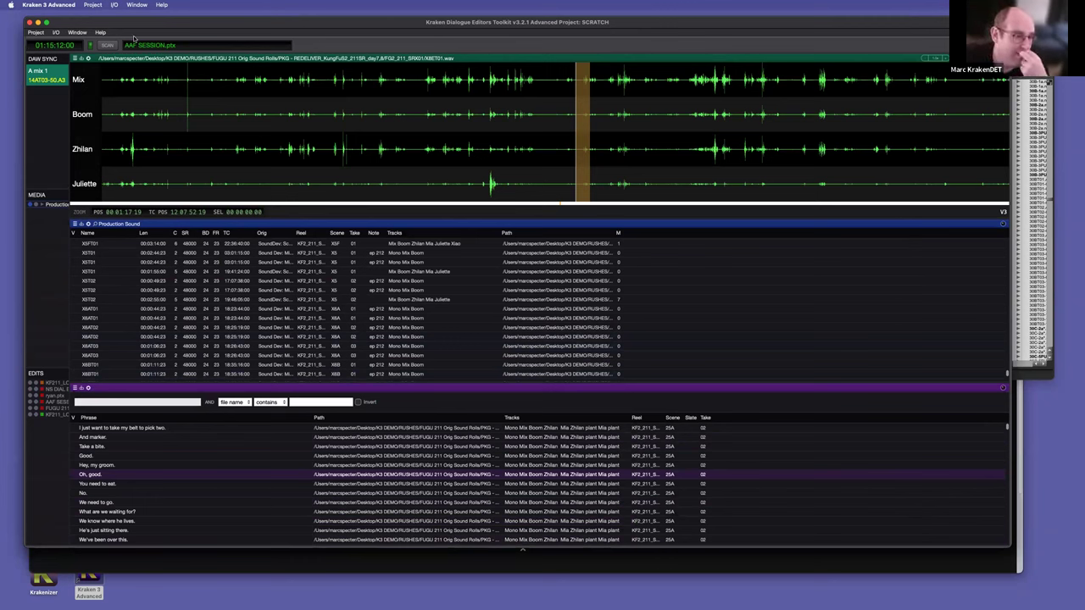
pyautogui.click(93, 5)
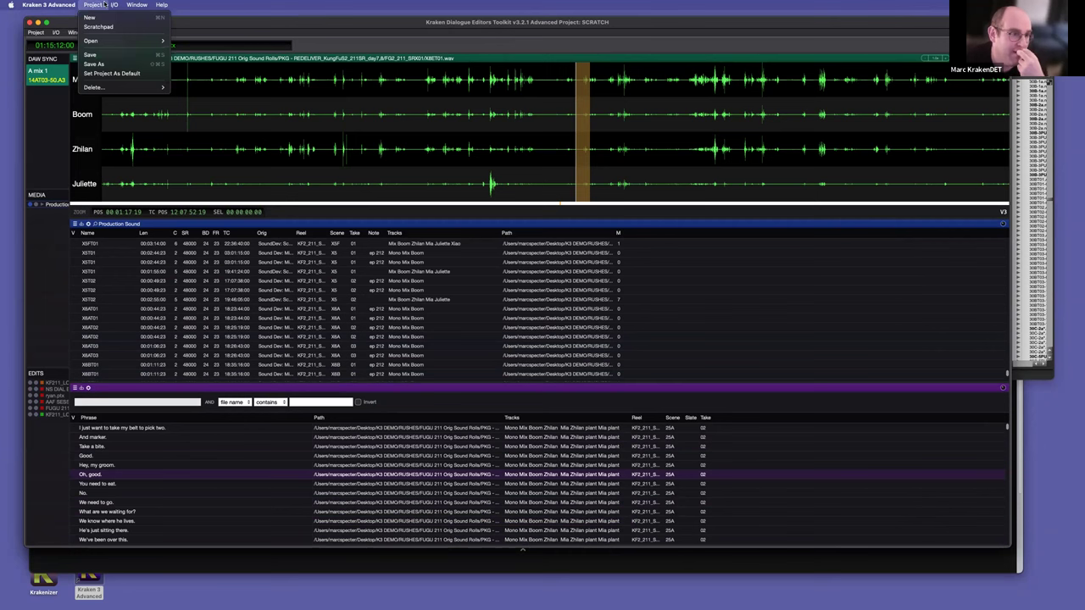
pyautogui.click(104, 5)
pyautogui.click(132, 5)
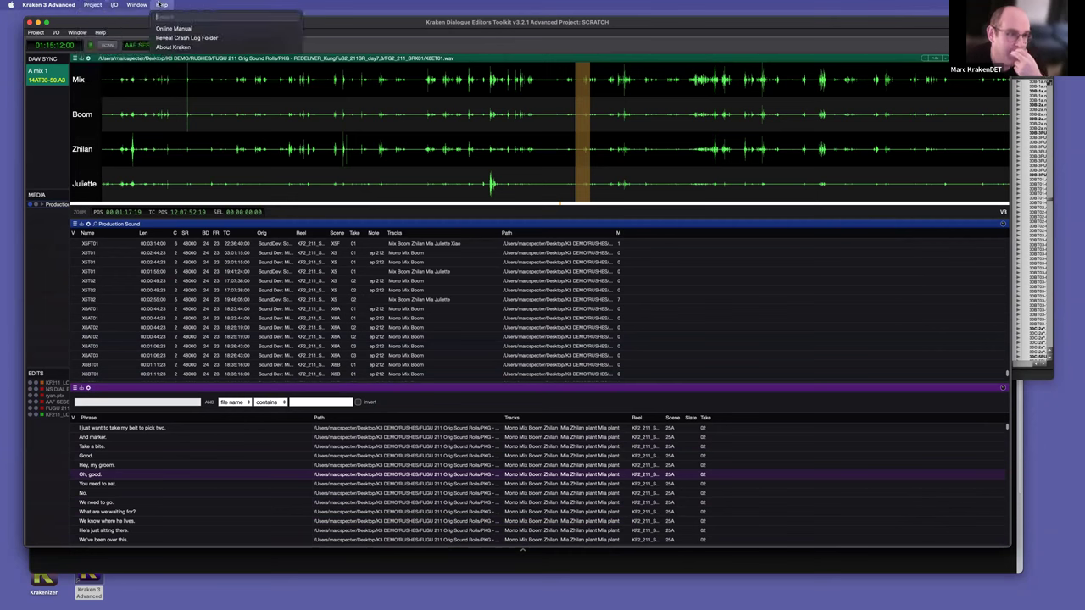
pyautogui.click(161, 6)
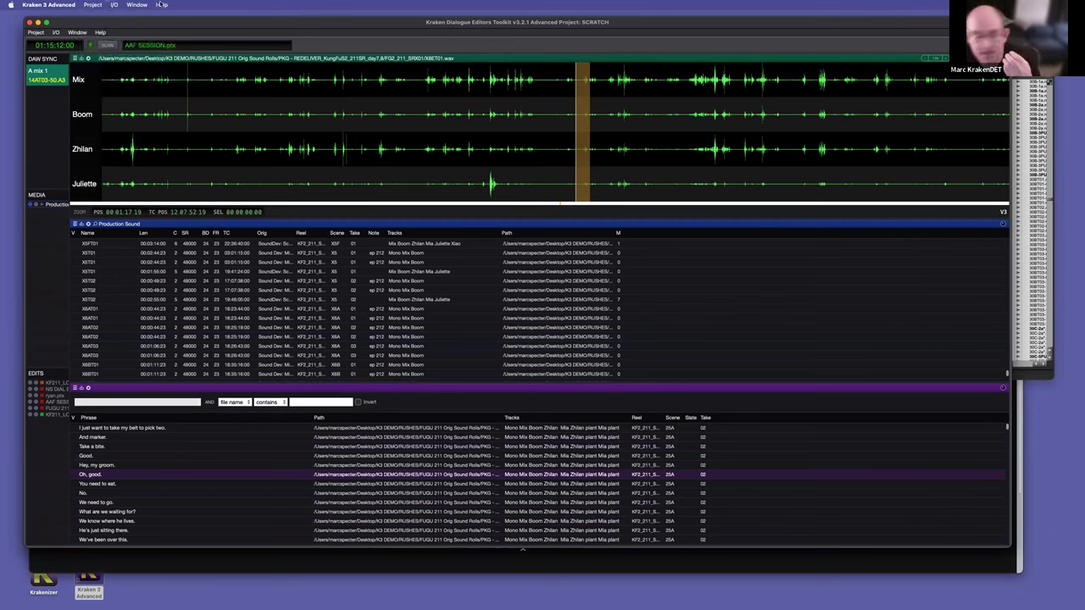
# Step: Reposition the window, select Production Sound takes X5T02 and X6AT02 in turn, and shorten the Production Sound list to enlarge the transcript list
pyautogui.moveTo(128, 25); pyautogui.dragTo(164, 32)
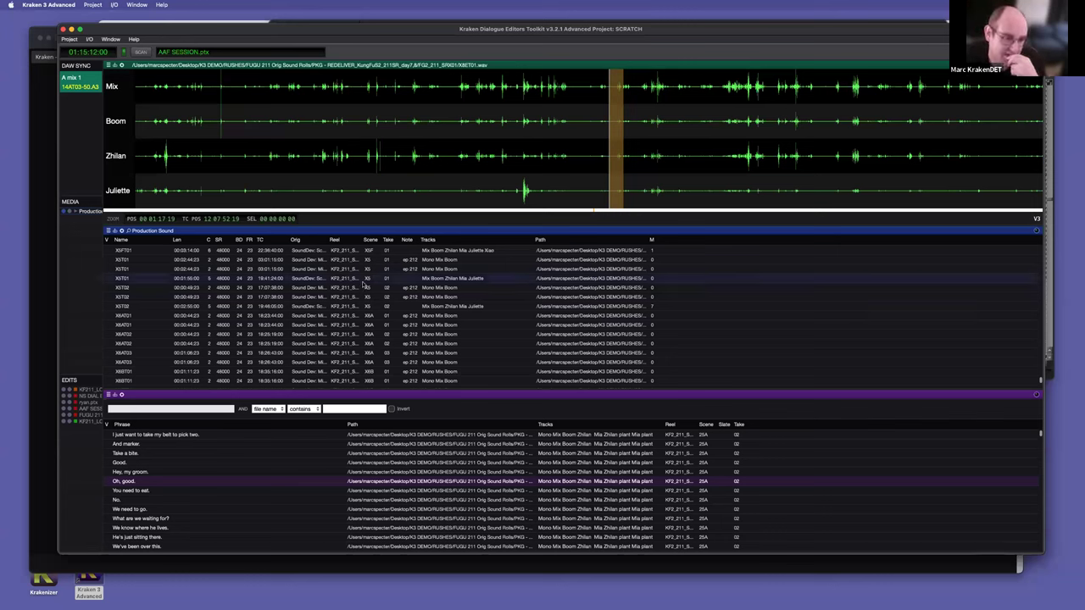
pyautogui.moveTo(414, 386)
pyautogui.mouseDown()
pyautogui.moveTo(433, 362)
pyautogui.moveTo(426, 392)
pyautogui.mouseUp()
pyautogui.click(363, 306)
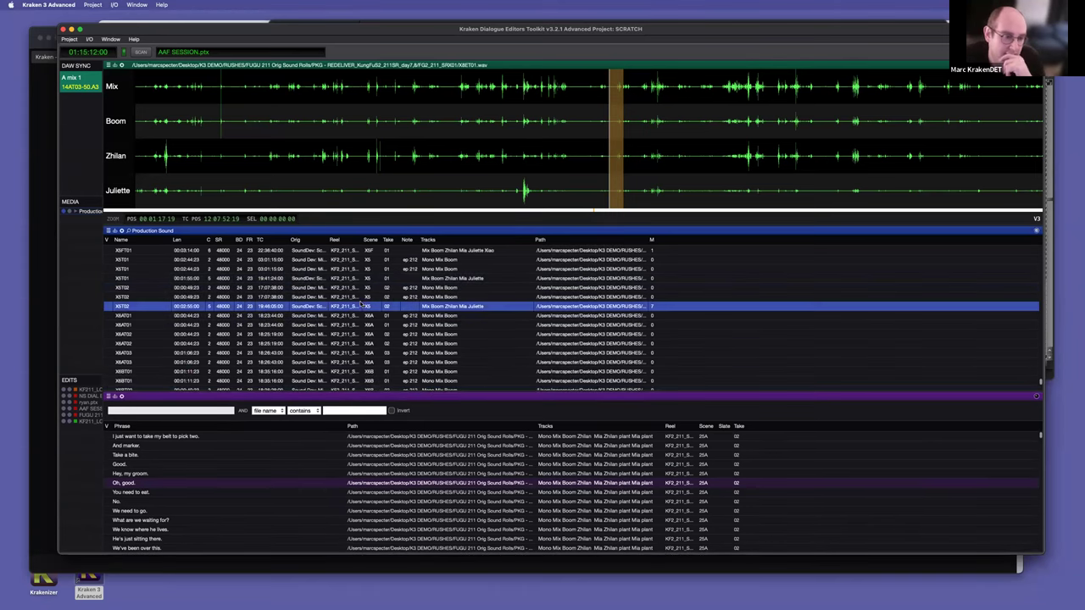
pyautogui.click(376, 289)
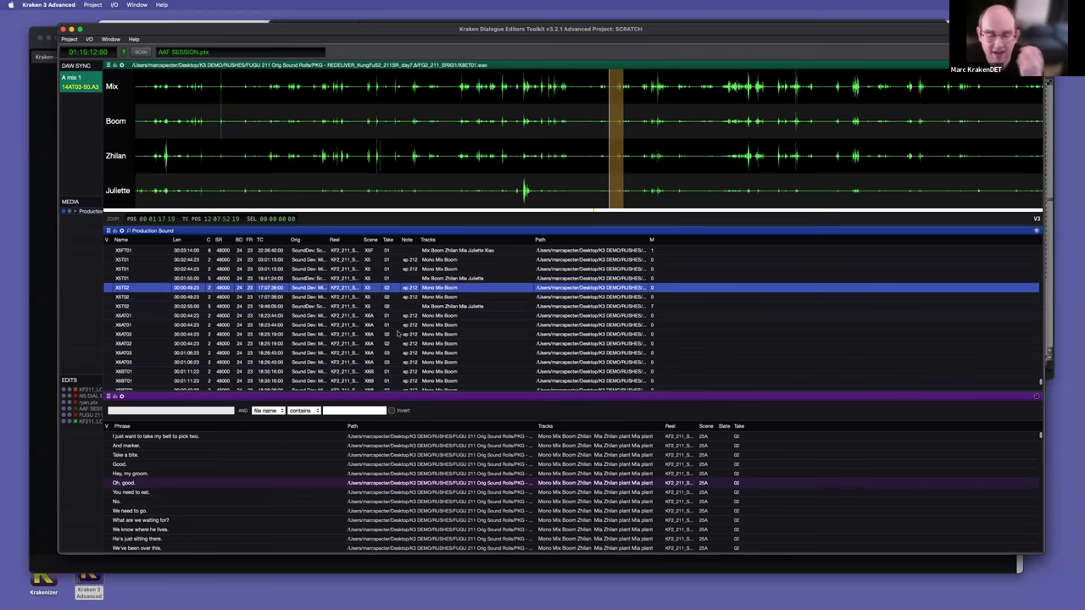
pyautogui.click(429, 336)
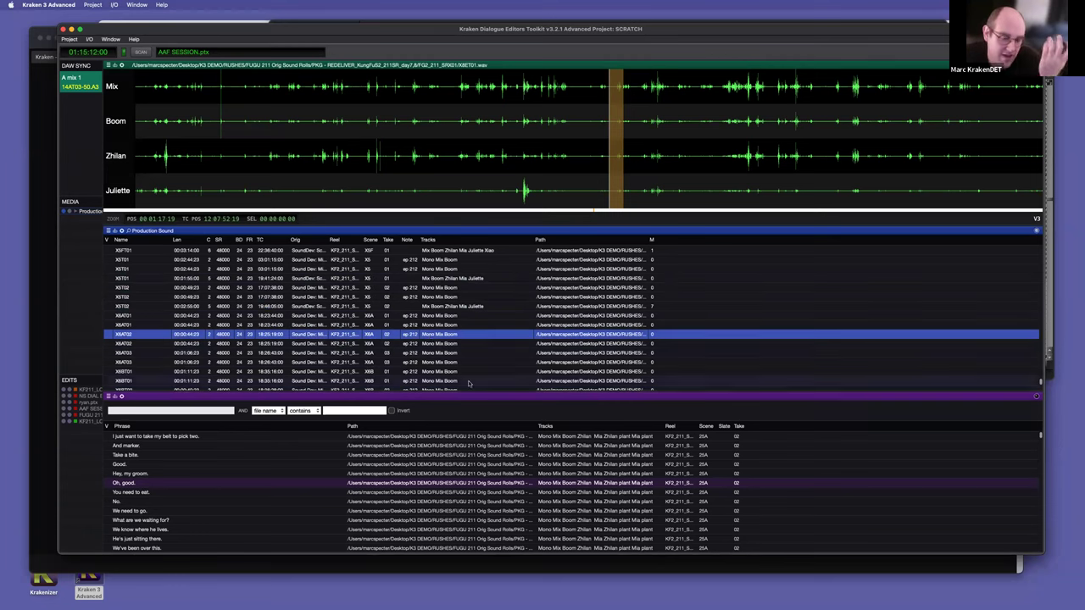
pyautogui.moveTo(443, 392); pyautogui.dragTo(454, 363)
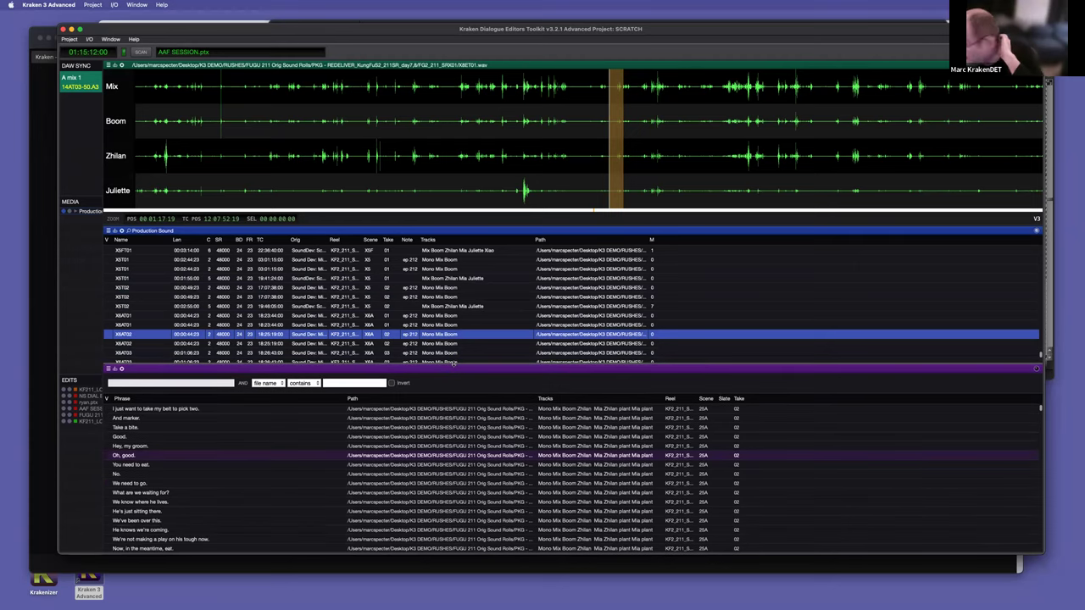
# Step: Select several scene 25A transcript phrases in turn, ending on "You need to eat.", to follow the linked Production Sound take
pyautogui.click(460, 492)
pyautogui.click(459, 465)
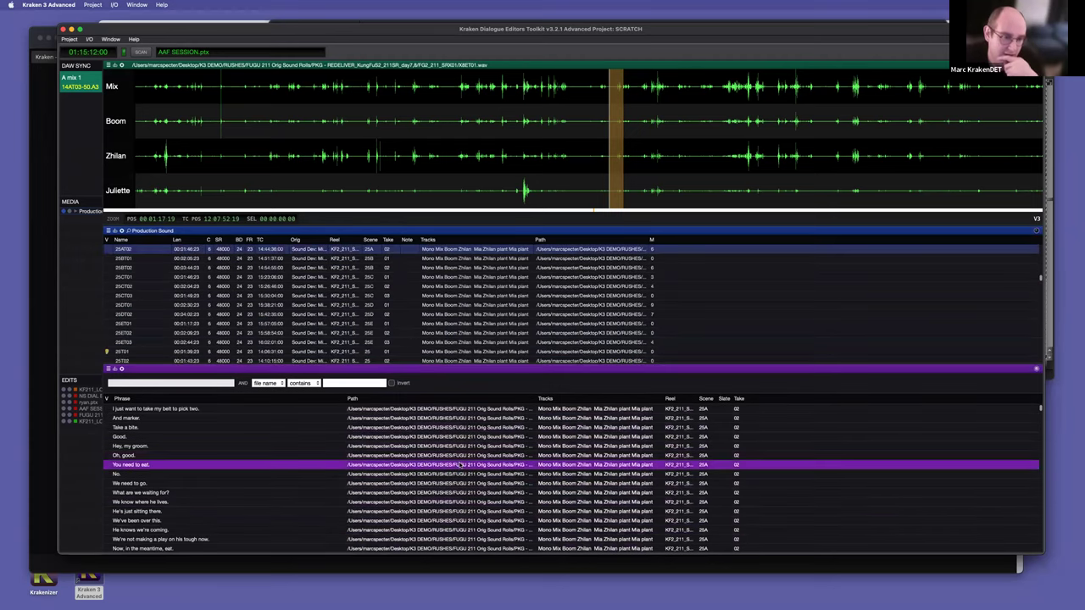
pyautogui.click(458, 446)
pyautogui.click(454, 492)
pyautogui.click(460, 465)
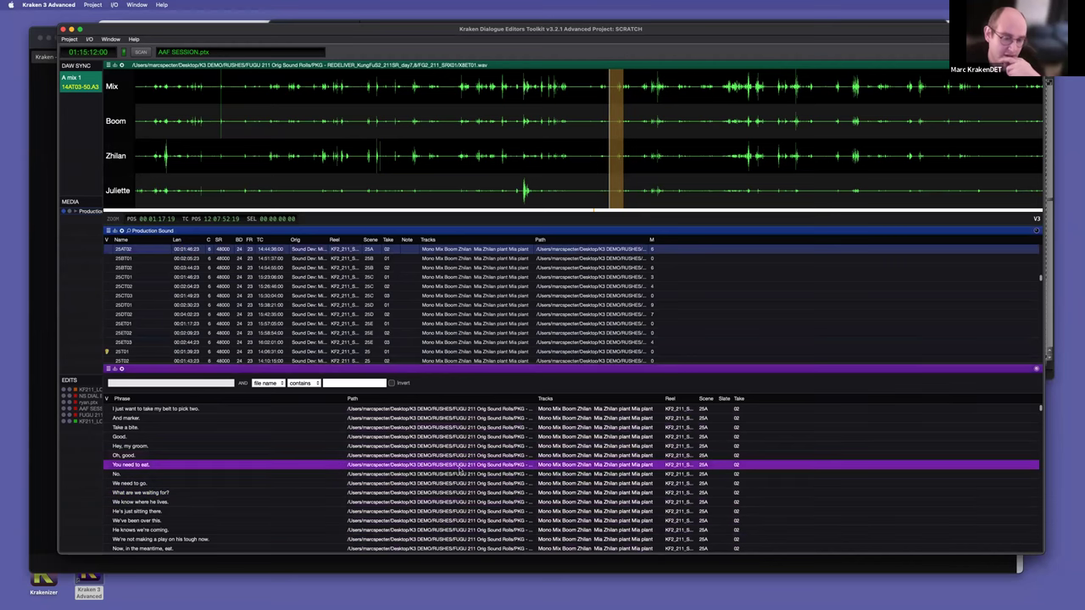
pyautogui.click(460, 493)
pyautogui.click(457, 465)
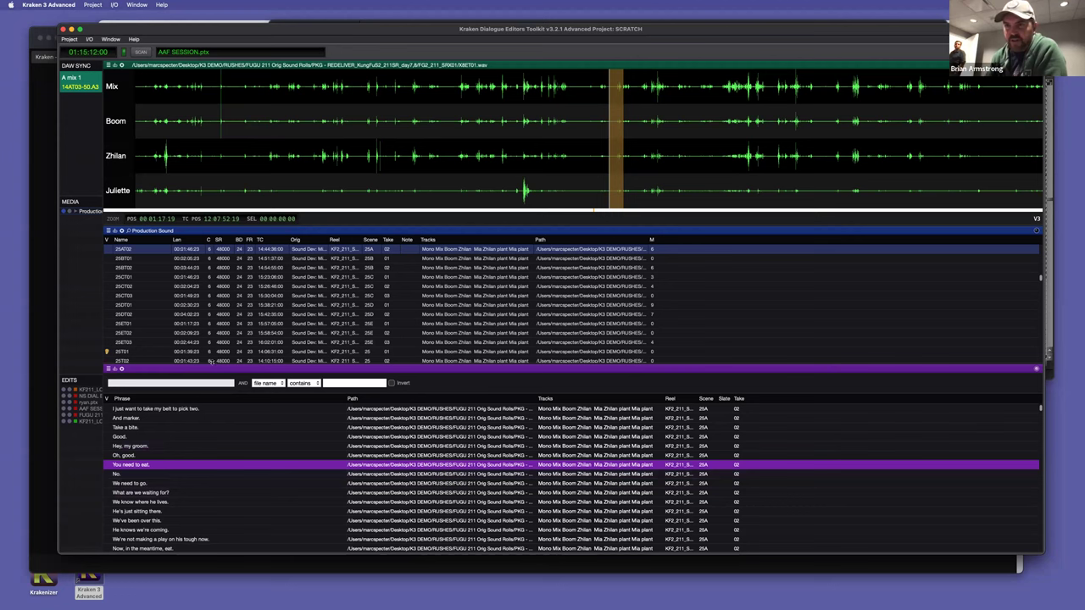
# Step: Show the KF211_LC_220315 Video EDL, start its Scene Cut Track export, and move the Scene Change Wizard clear of the clip list
pyautogui.click(68, 422)
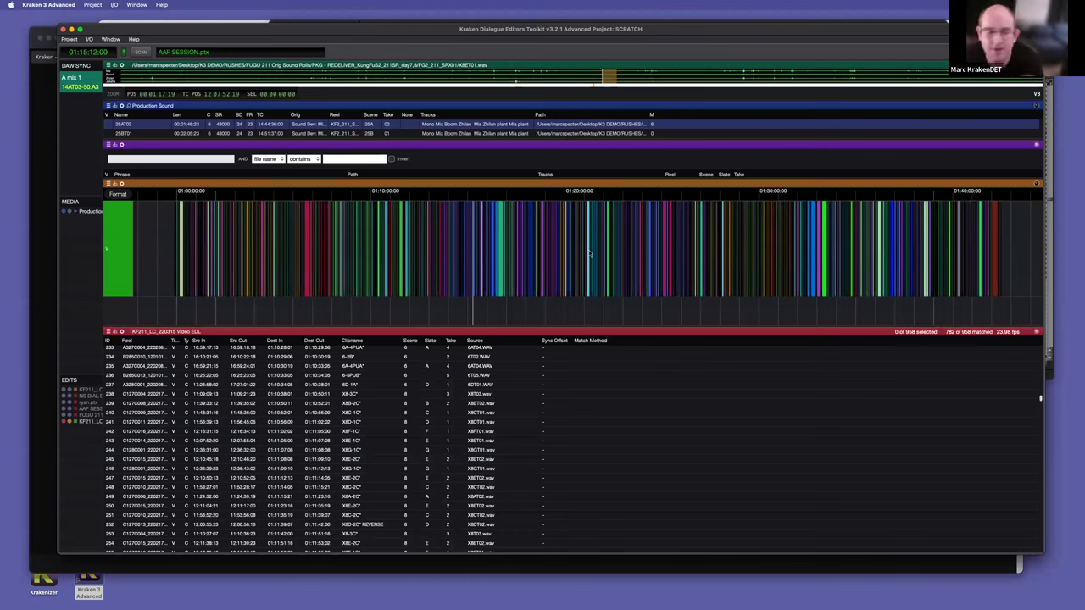
pyautogui.rightClick(334, 402)
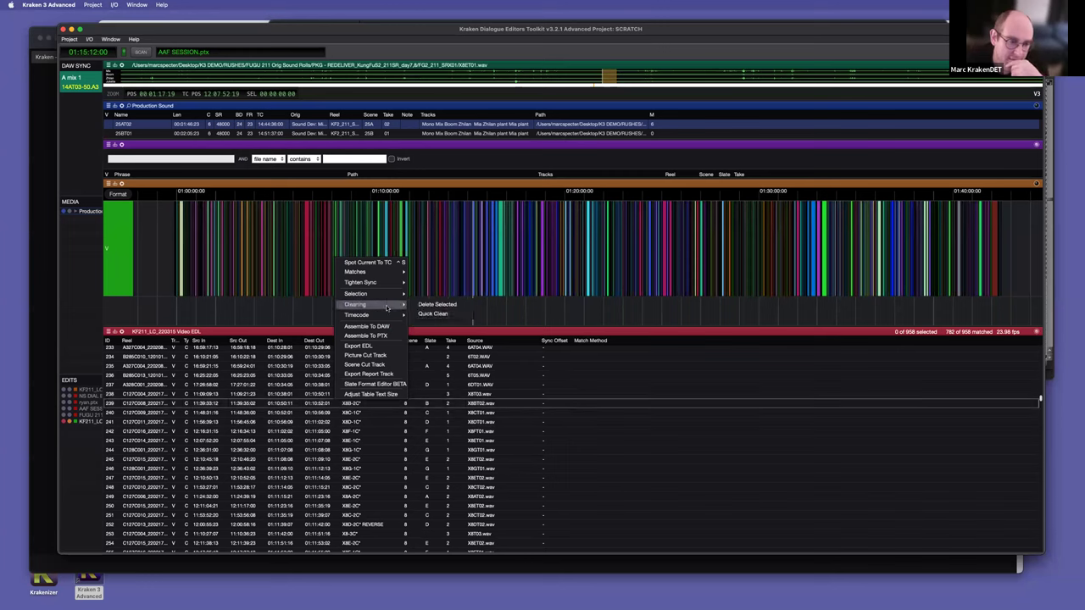
pyautogui.click(377, 365)
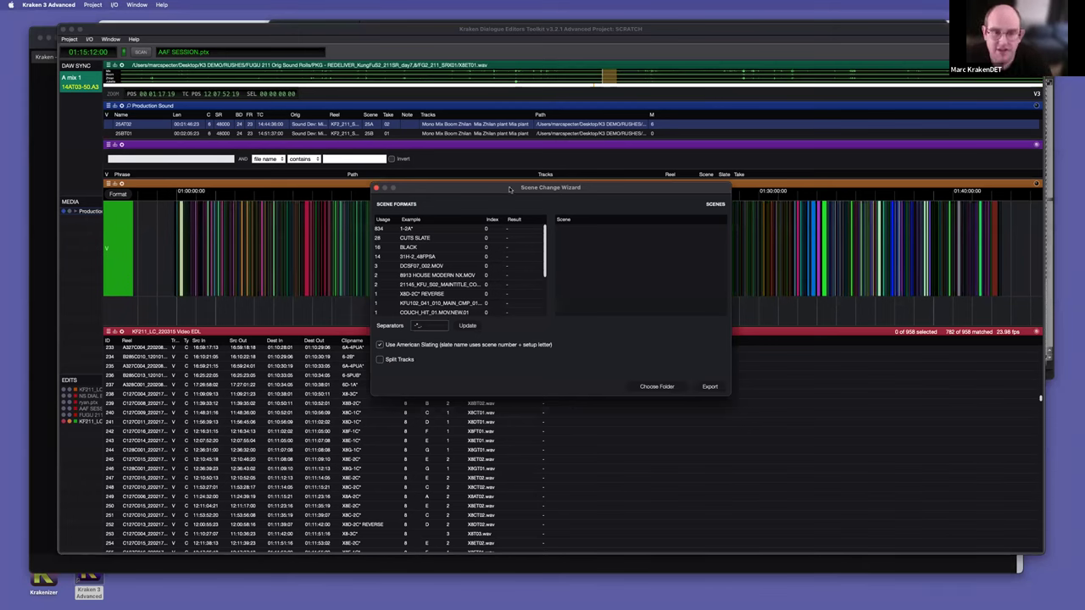
pyautogui.moveTo(509, 190); pyautogui.dragTo(555, 203)
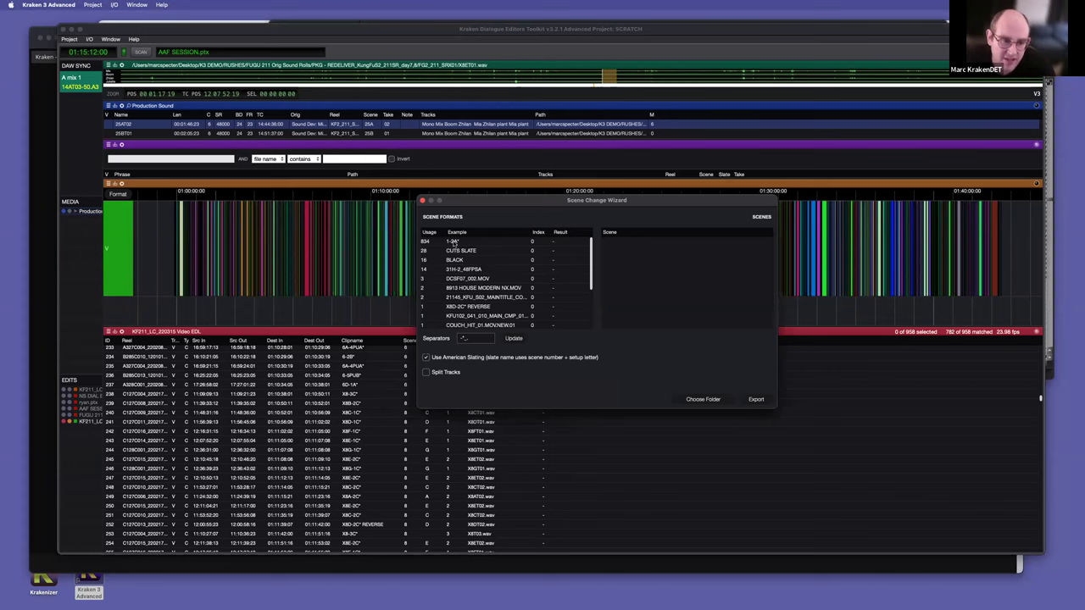
pyautogui.moveTo(477, 204); pyautogui.dragTo(495, 151)
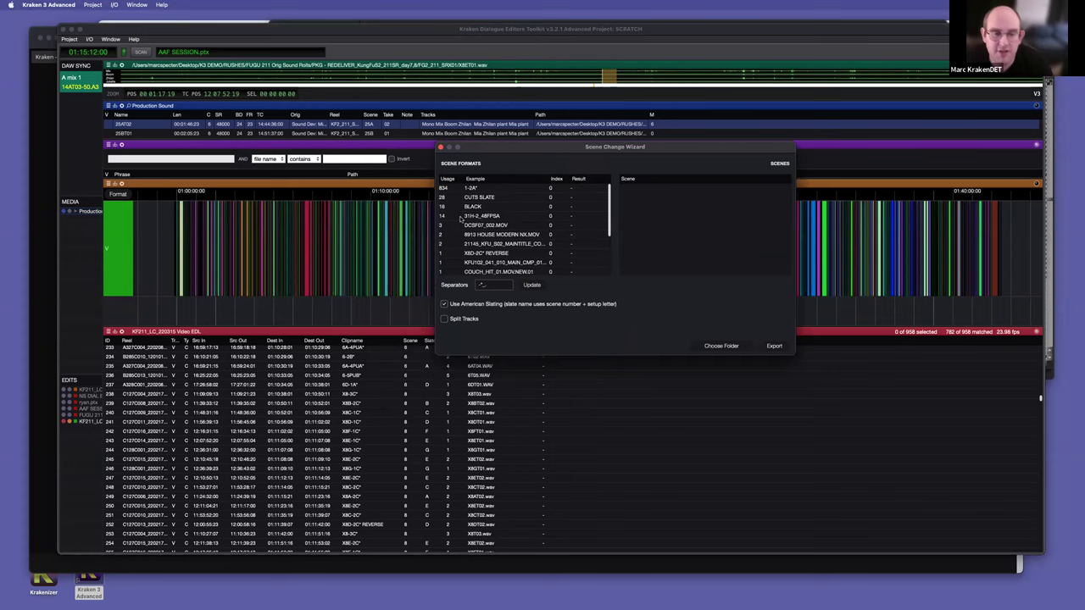
# Step: Set the 1-2A* scene format to index 2 and look through the derived scene list
pyautogui.click(477, 189)
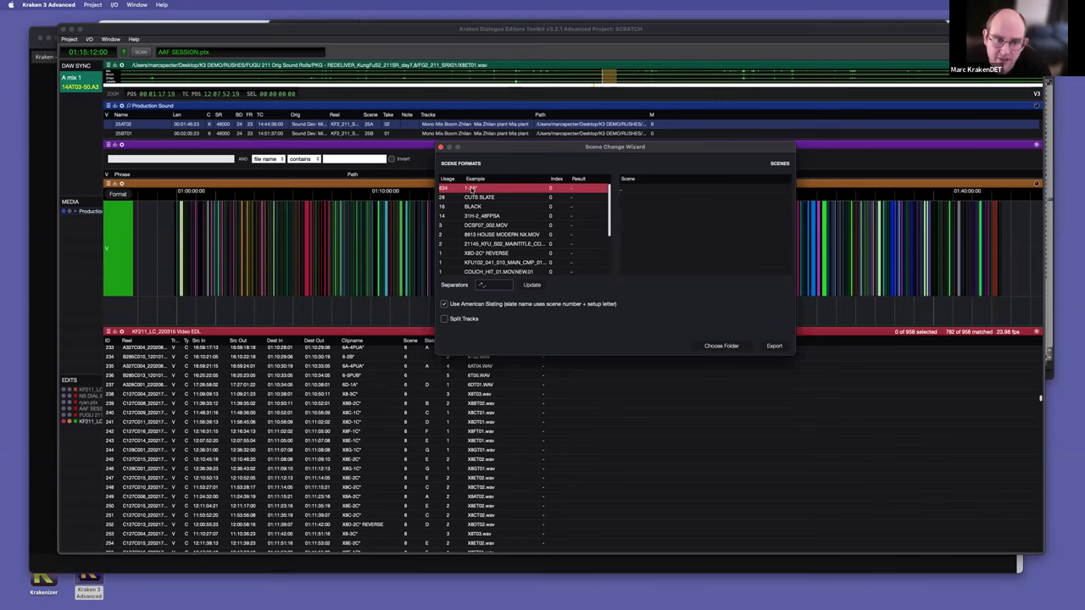
pyautogui.scroll(-10, 654, 217)
pyautogui.scroll(-8, 688, 230)
pyautogui.scroll(-2, 699, 224)
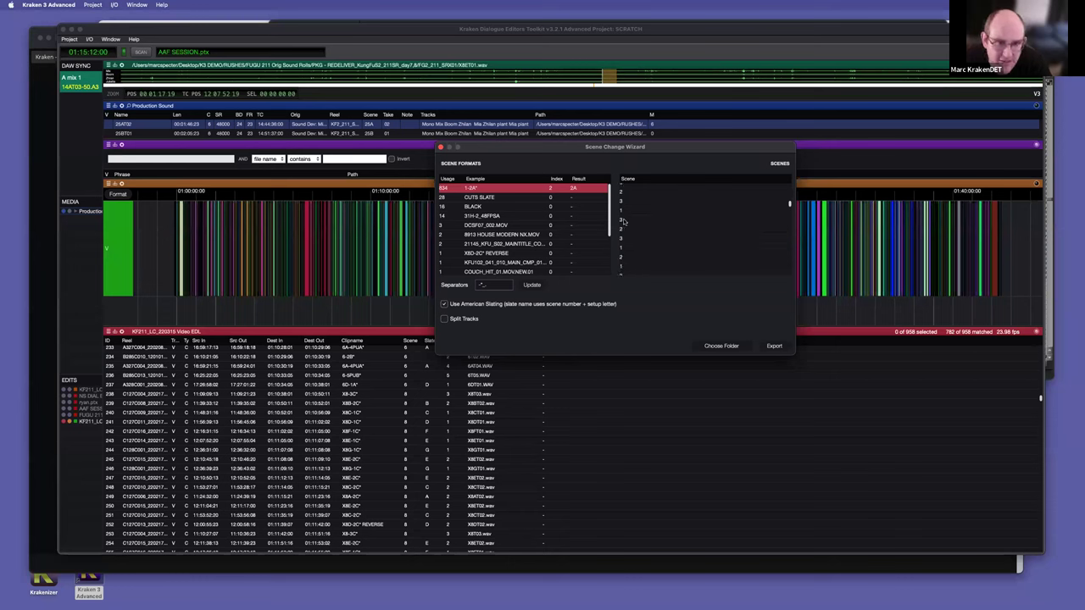
pyautogui.scroll(-1, 688, 228)
# Step: Set the 1-2A* scene format to index 1, check through the derived scene list, and export the scene cut track
pyautogui.click(478, 189)
pyautogui.scroll(-5, 729, 233)
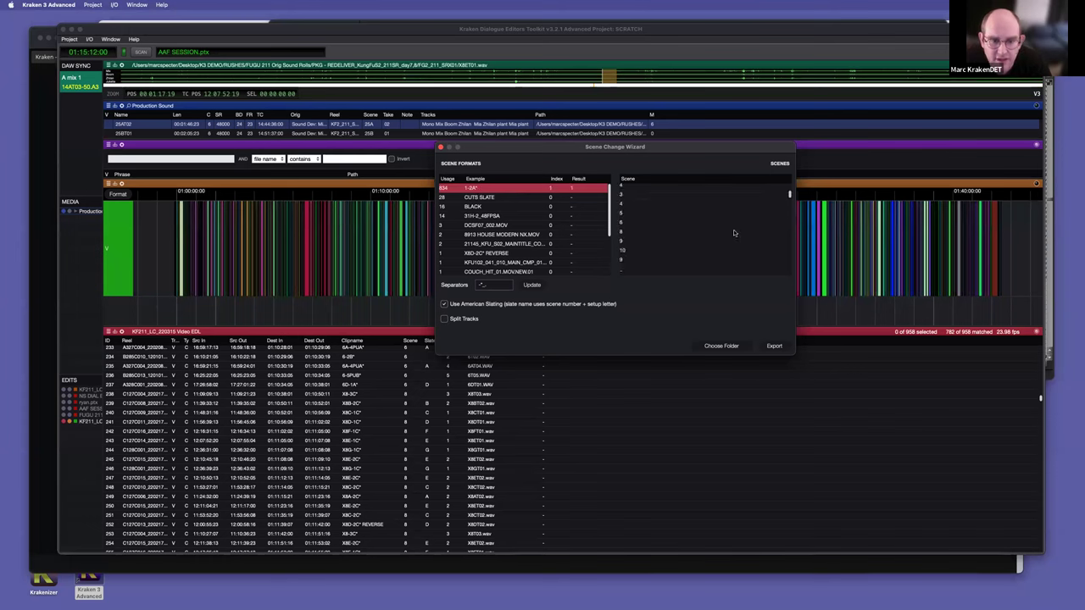
pyautogui.scroll(-5, 734, 232)
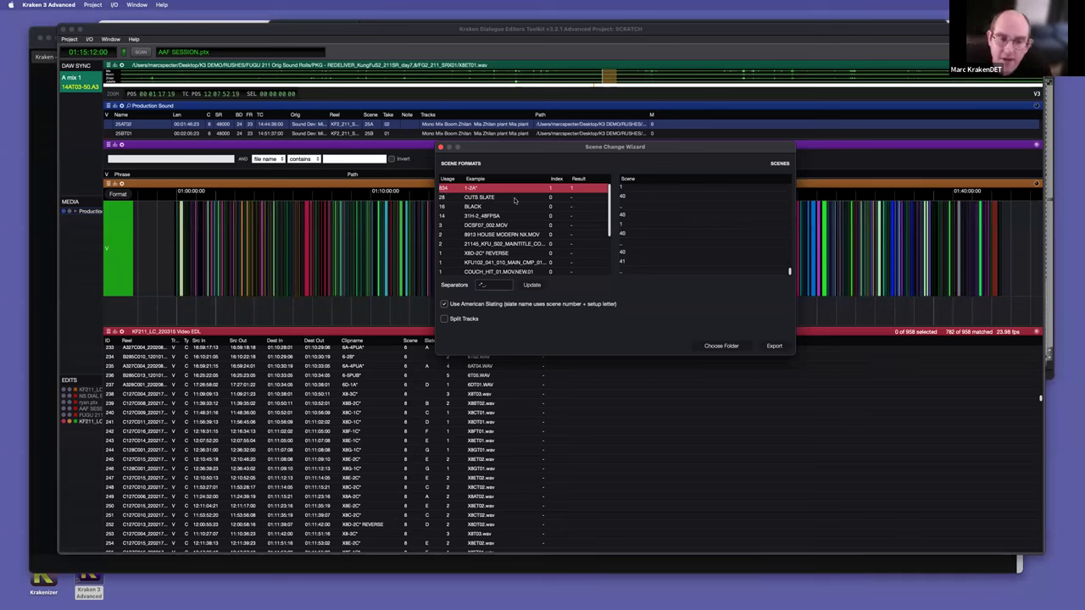
pyautogui.scroll(10, 648, 216)
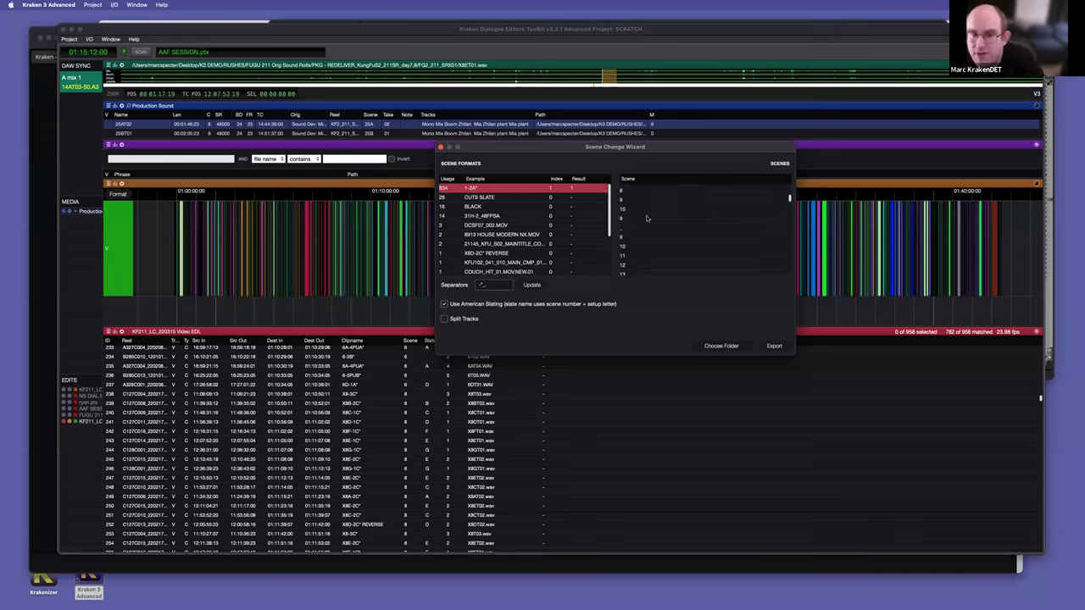
pyautogui.scroll(-5, 644, 217)
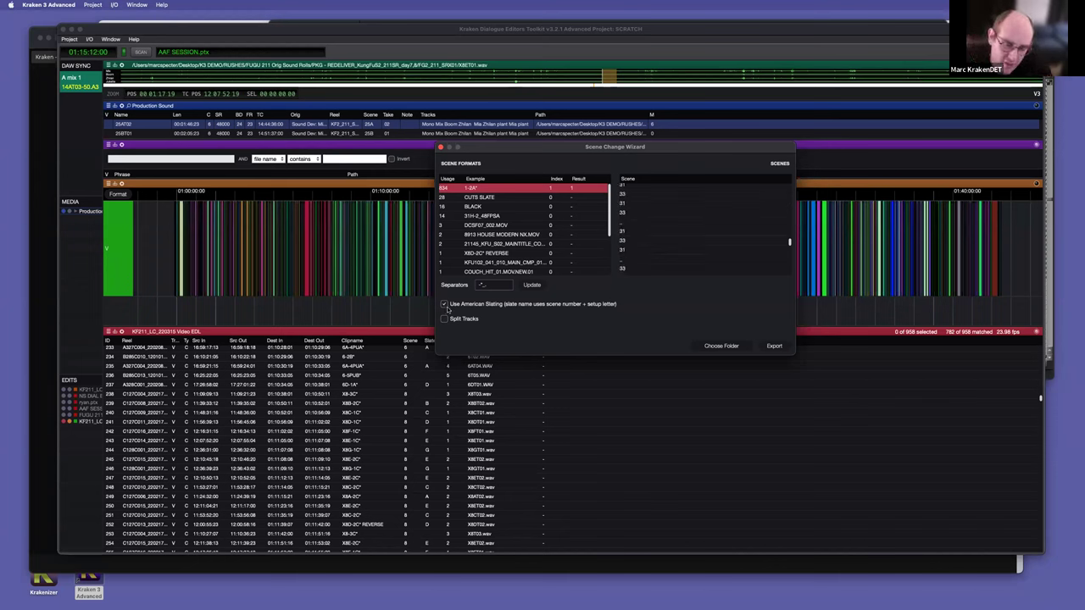
pyautogui.click(775, 346)
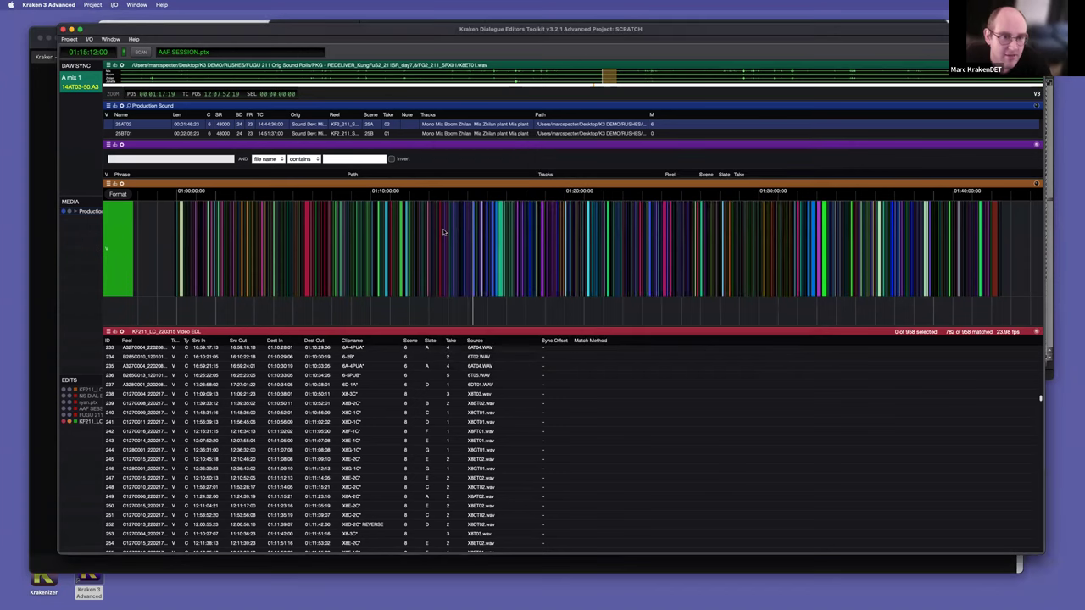
# Step: Switch to Finder to look at the K3 DEMO EDL folder, and return to Kraken
pyautogui.moveTo(223, 603)
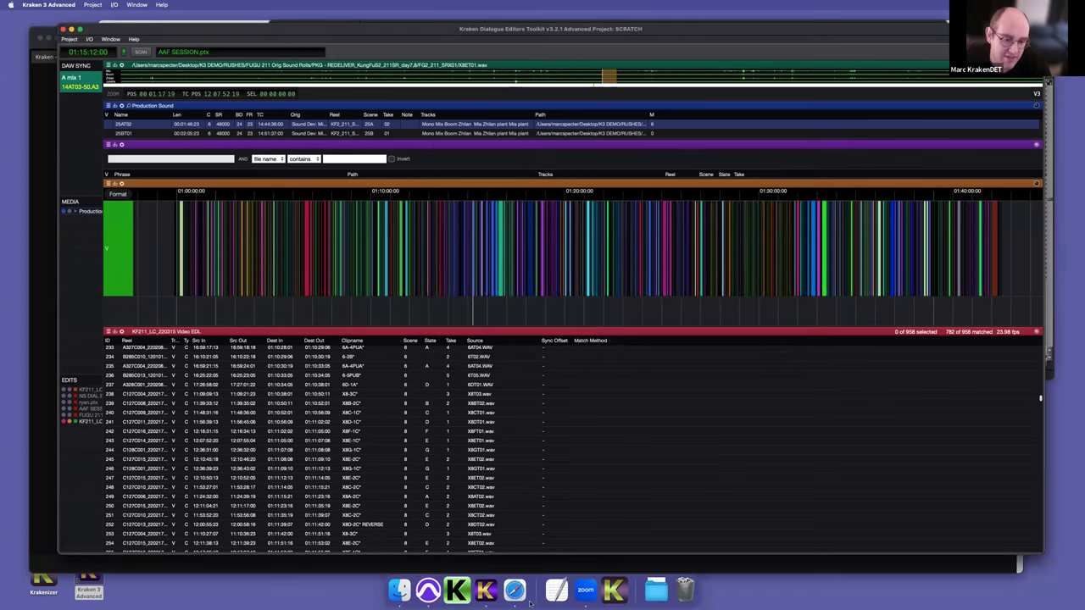
pyautogui.press('super+Tab')
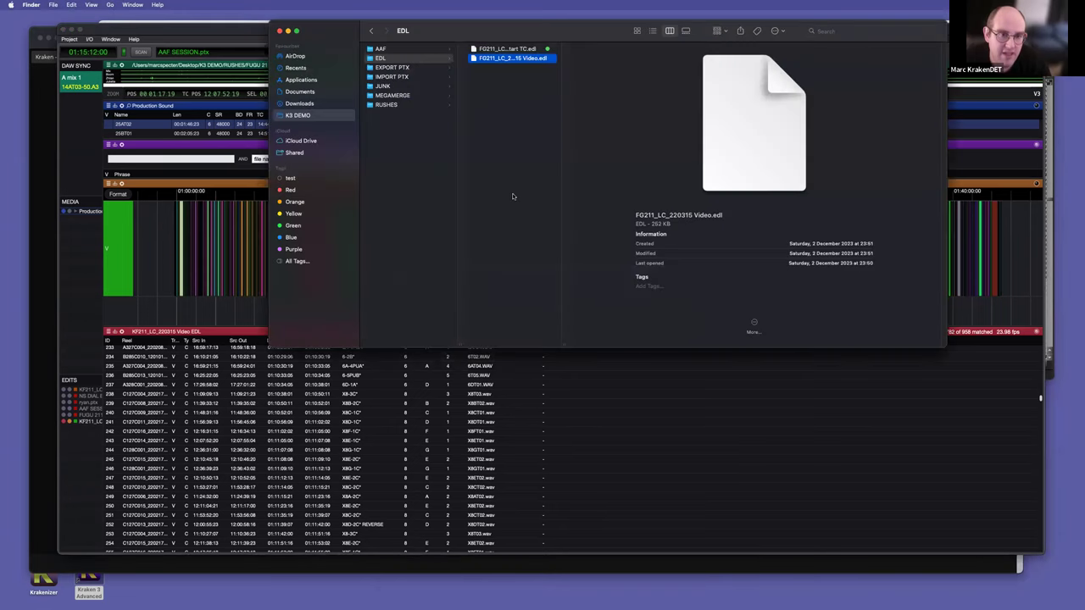
pyautogui.moveTo(566, 343); pyautogui.dragTo(674, 342)
pyautogui.click(627, 377)
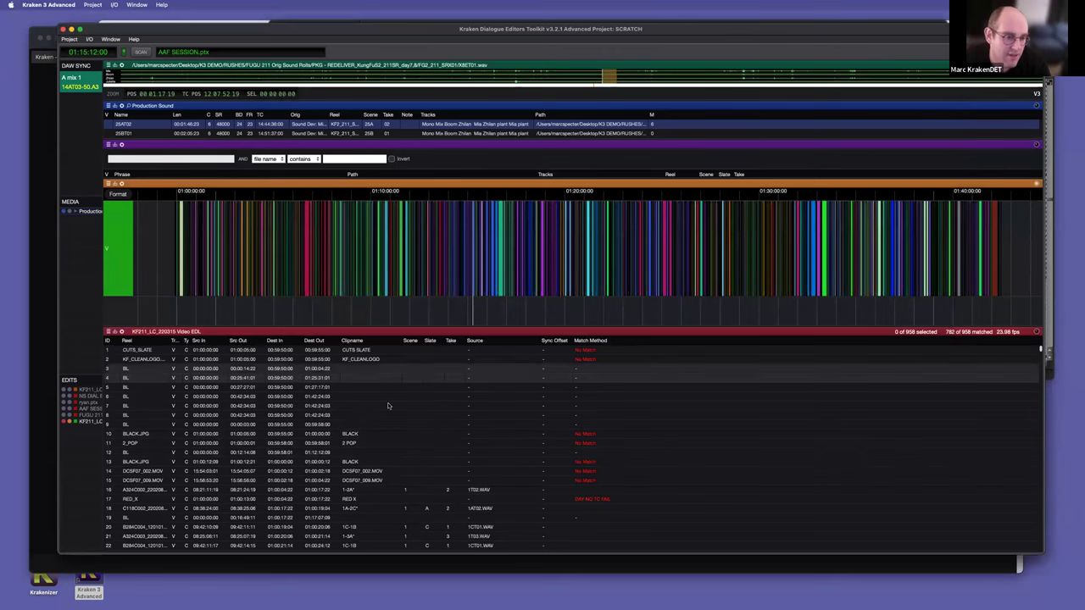
# Step: Start another Scene Cut Track export for the KF211_LC_220315 Video EDL and look through the list of scene formats
pyautogui.scroll(-4, 414, 445)
pyautogui.scroll(-7, 174, 430)
pyautogui.rightClick(352, 428)
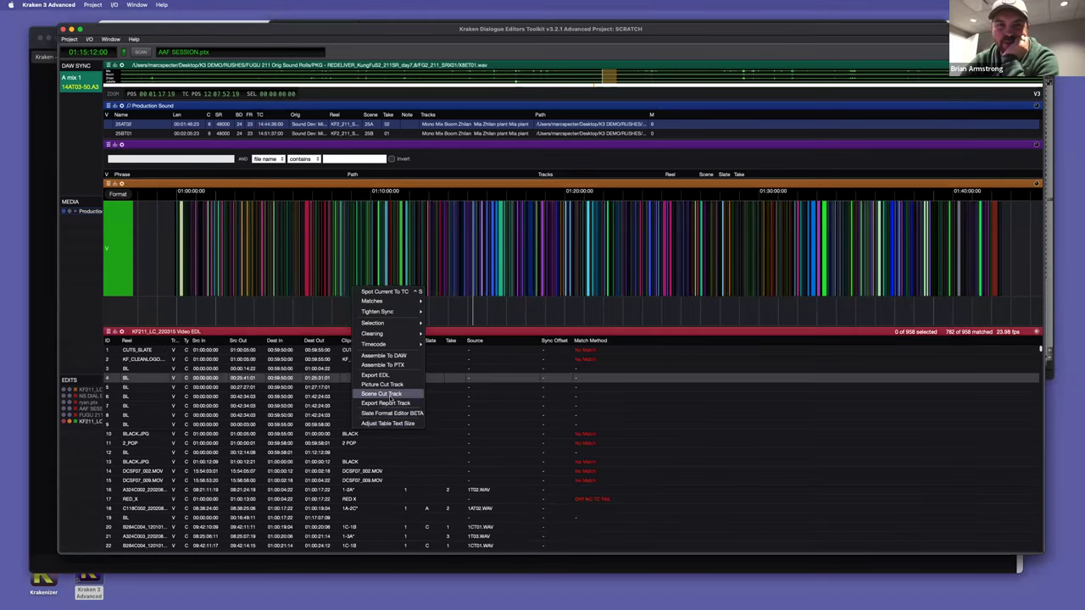
pyautogui.click(382, 394)
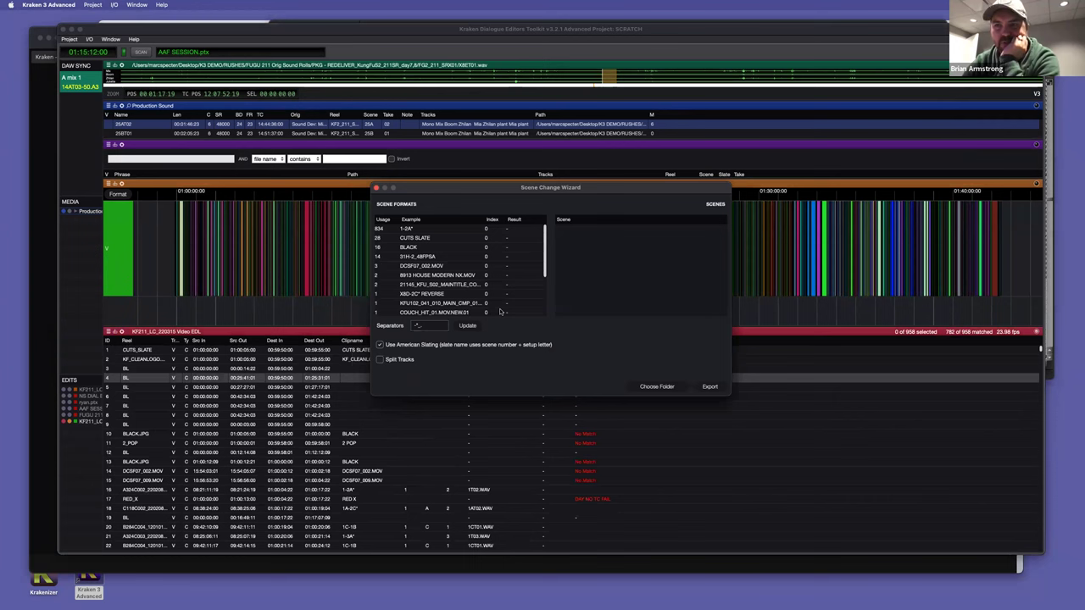
pyautogui.scroll(-4, 500, 312)
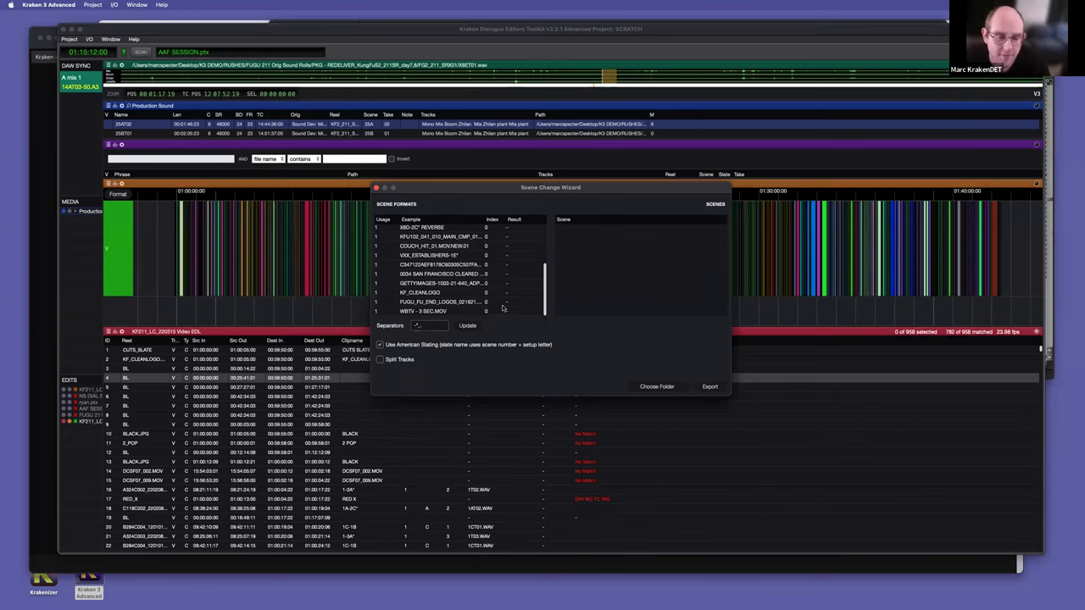
pyautogui.scroll(4, 484, 292)
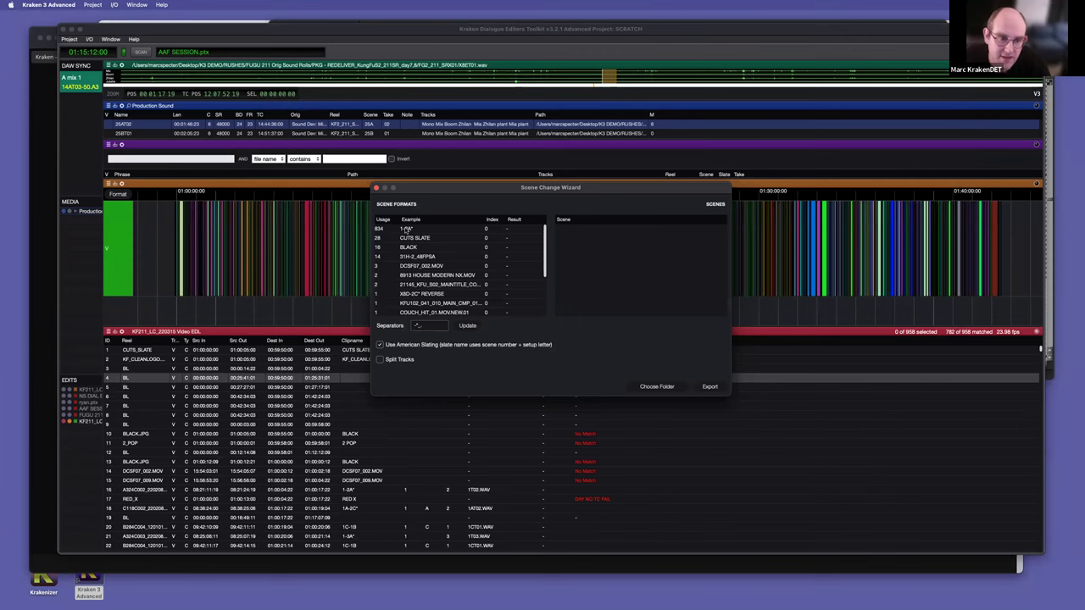
# Step: Set the 1-2A* scene format to index 1, turn off American Slating, and export the scene cut track
pyautogui.click(408, 228)
pyautogui.click(408, 230)
pyautogui.scroll(-4, 629, 269)
pyautogui.click(481, 230)
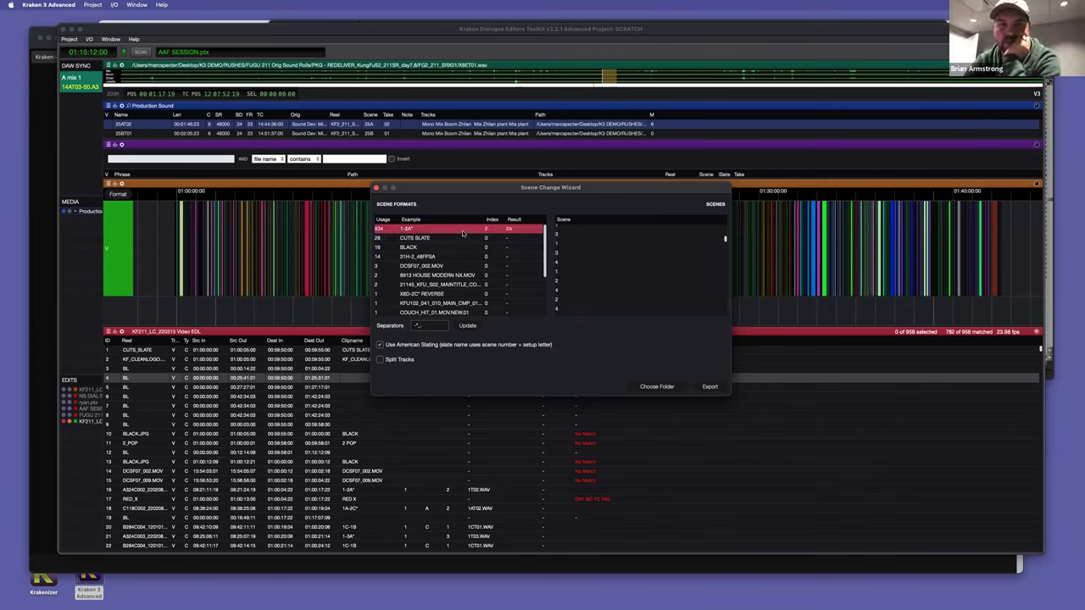
pyautogui.click(417, 346)
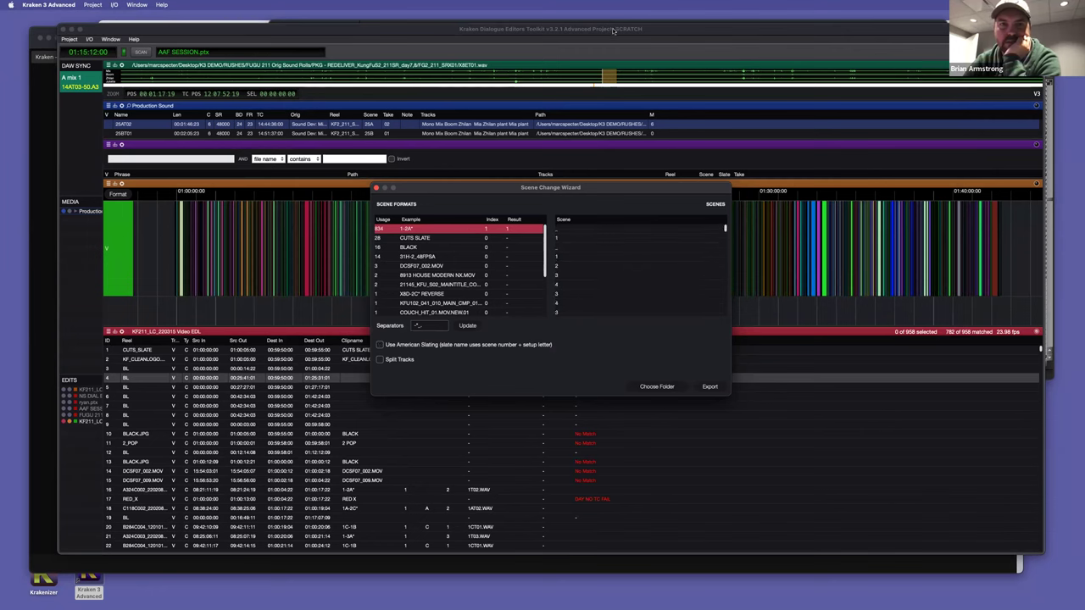
pyautogui.click(709, 388)
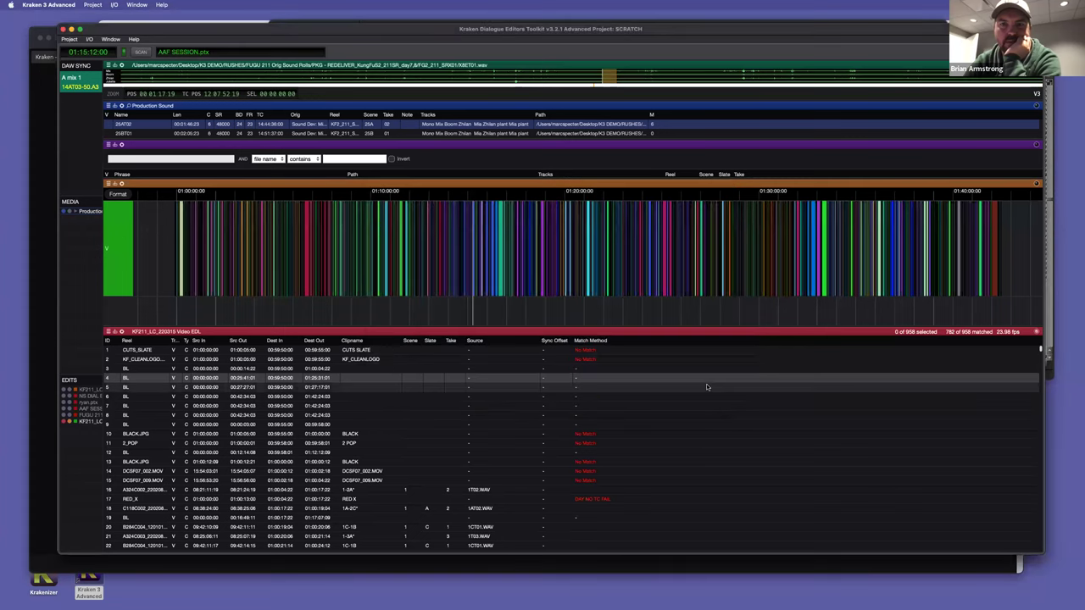
pyautogui.press('super+Tab')
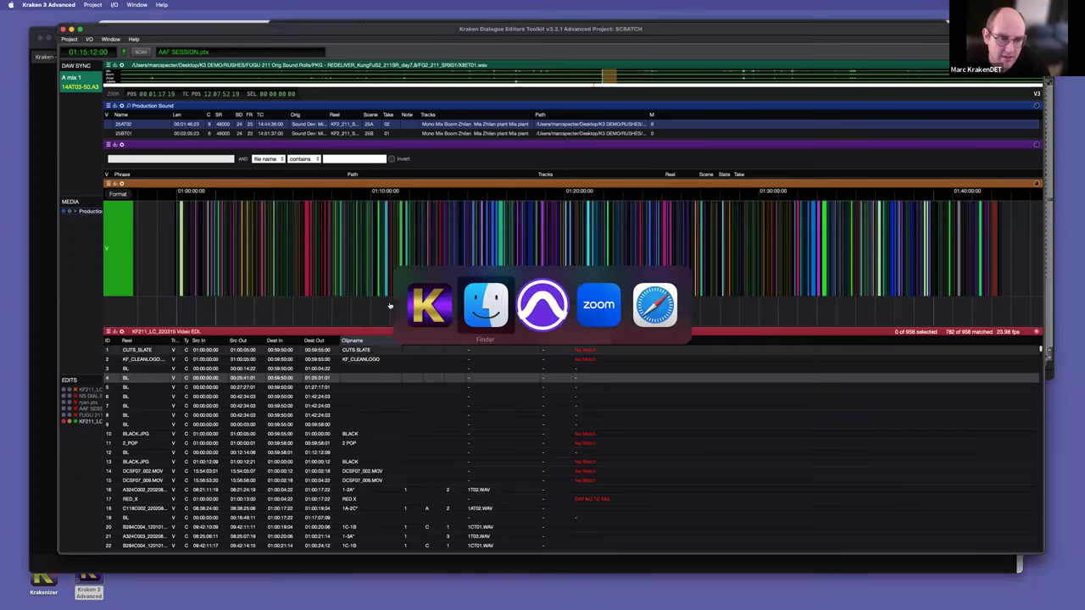
pyautogui.click(469, 305)
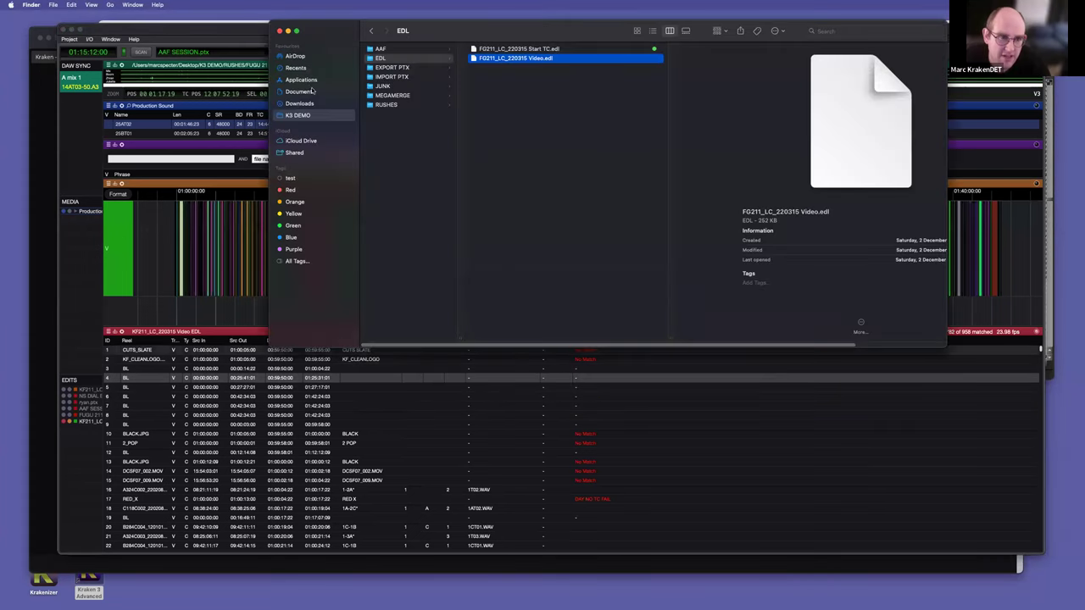
pyautogui.click(566, 462)
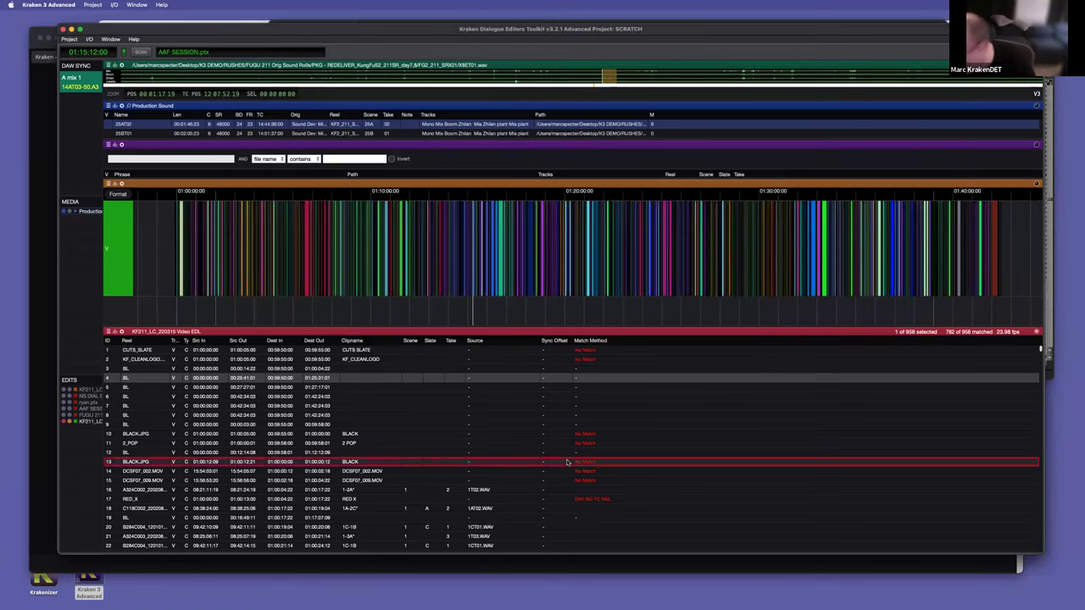
# Step: Switch to Finder, select FG211_LC_220315 Video - Scene Cut Track.cgrp in the Desktop folder, and widen the column to show its full name
pyautogui.press('super+Tab')
pyautogui.click(486, 306)
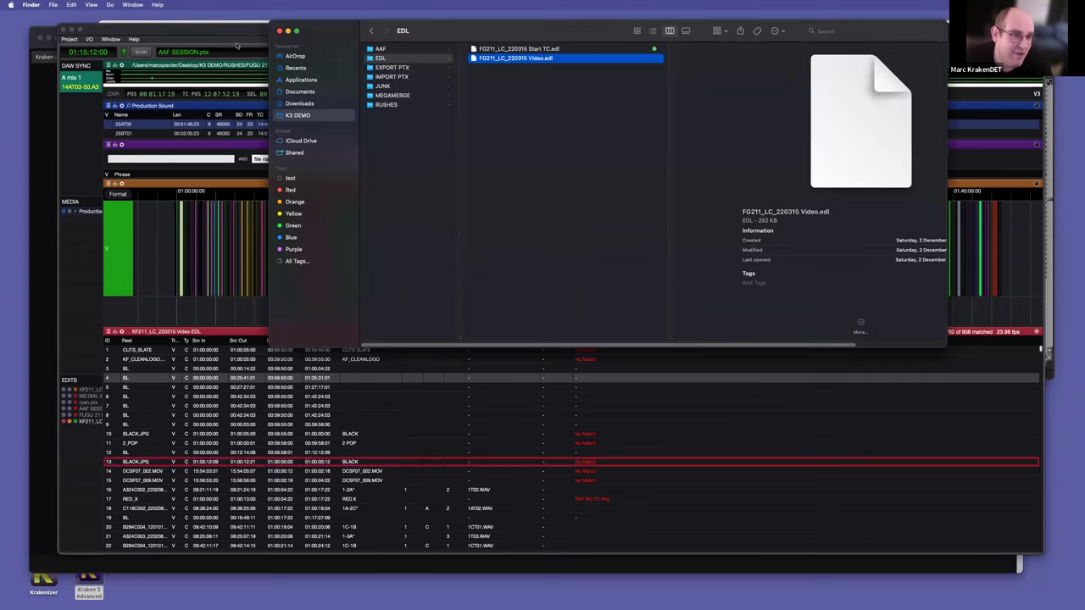
pyautogui.click(92, 4)
pyautogui.moveTo(110, 5)
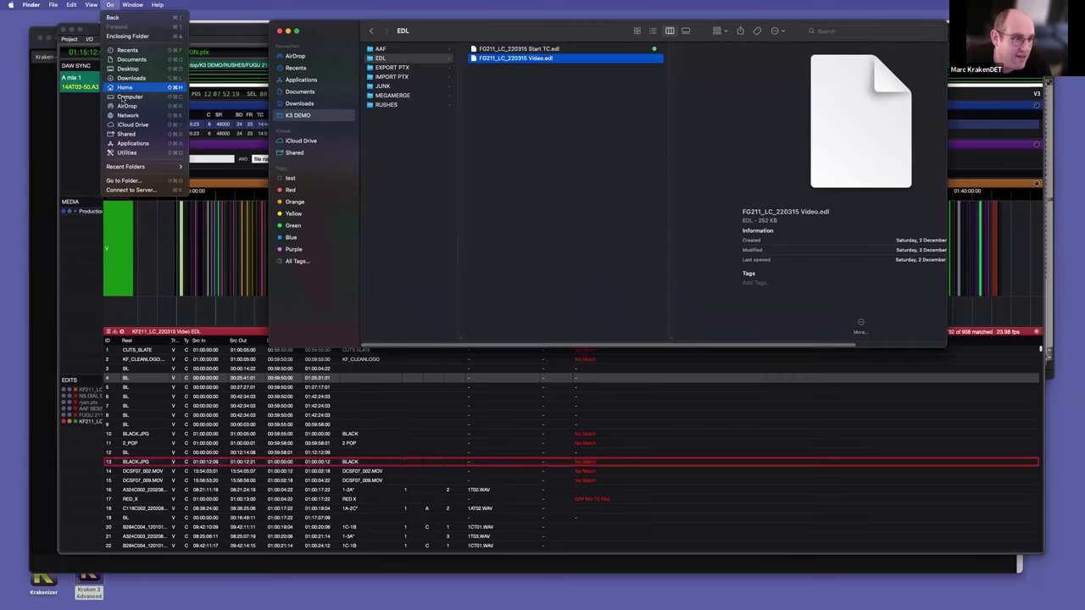
pyautogui.click(127, 69)
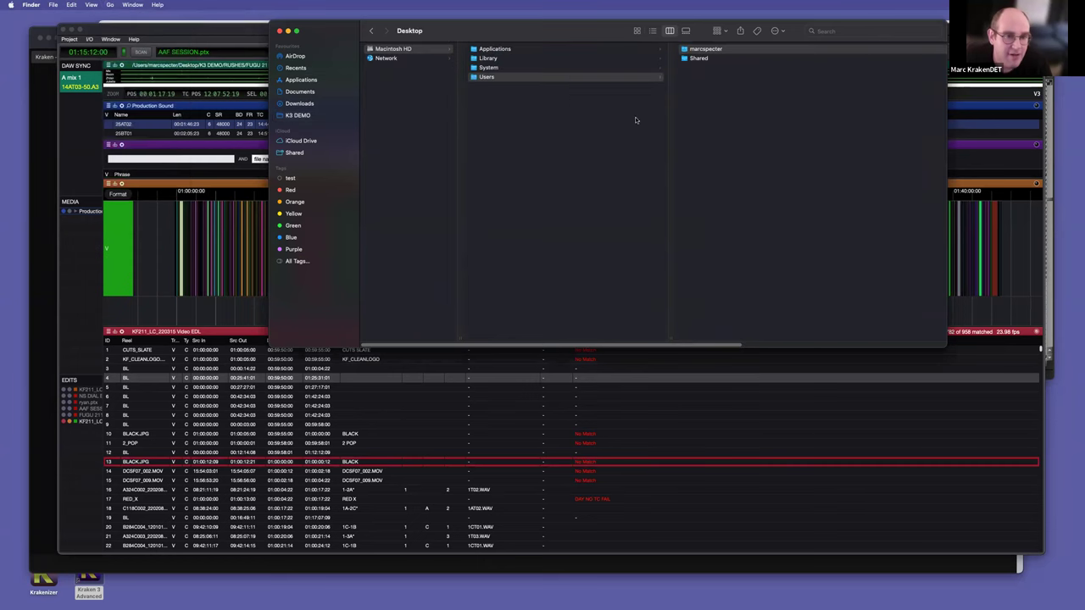
pyautogui.click(705, 48)
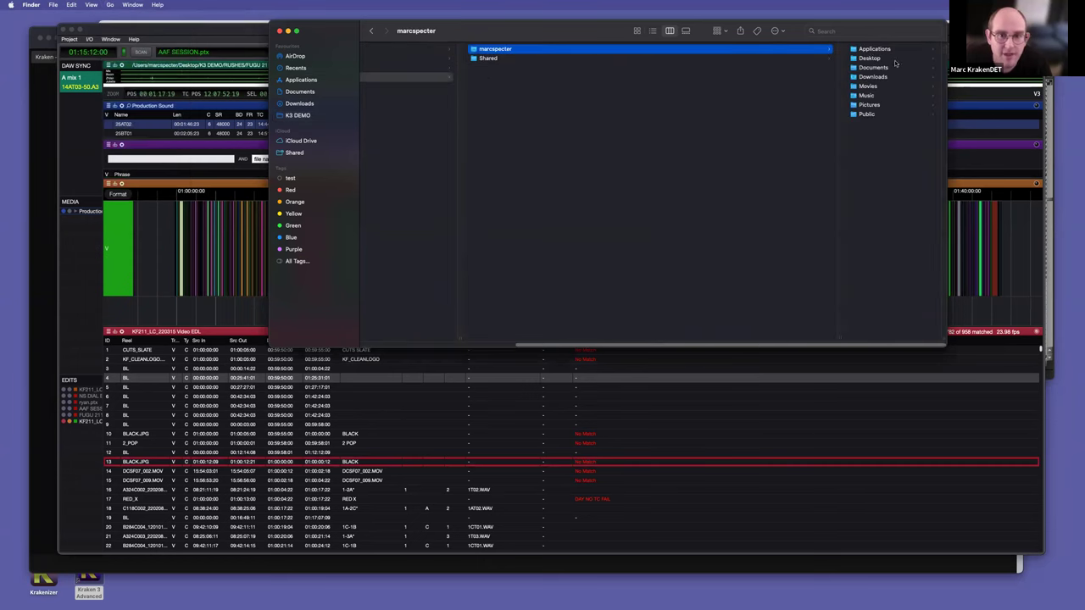
pyautogui.click(873, 58)
pyautogui.click(881, 49)
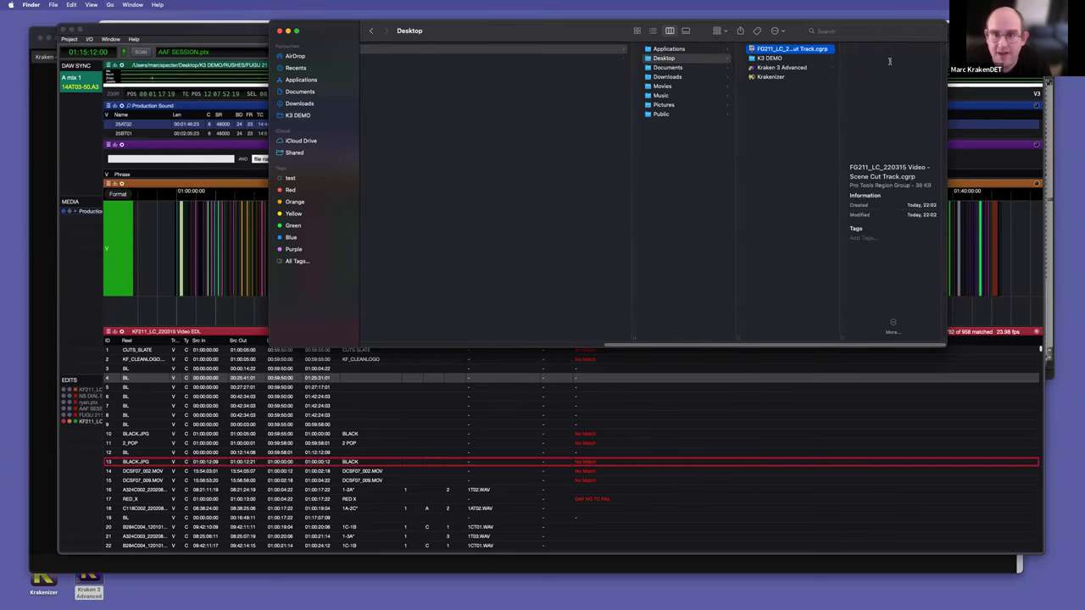
pyautogui.doubleClick(840, 339)
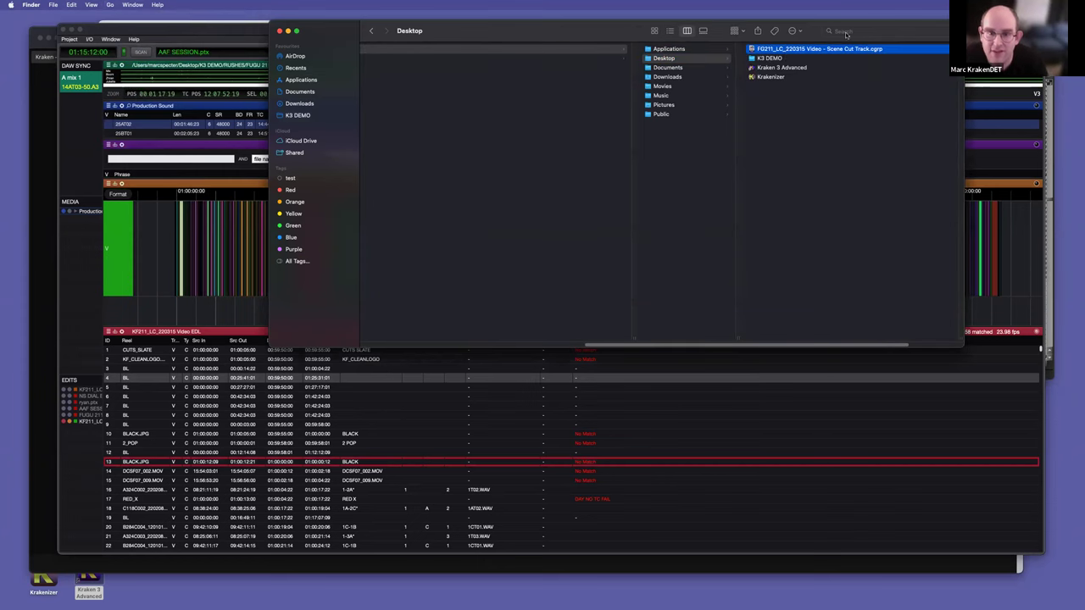
# Step: Bring FG211_LC_220315 Video - Scene Cut Track.cgrp from Finder into the Pro Tools AAF SESSION as a new track
pyautogui.press('super+Tab')
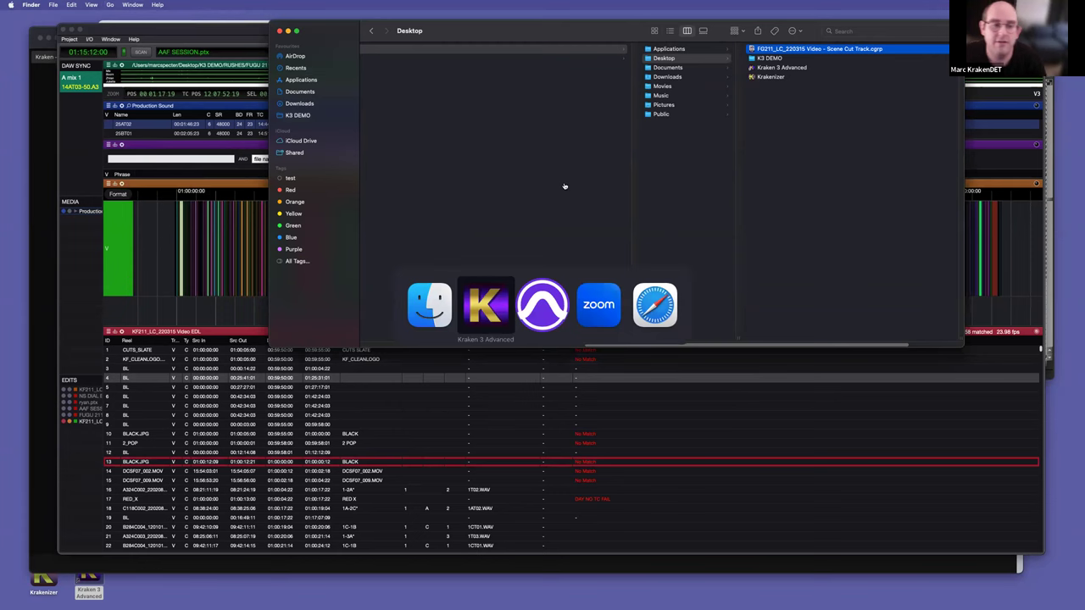
pyautogui.press('super+Tab')
pyautogui.press('super+Tab')
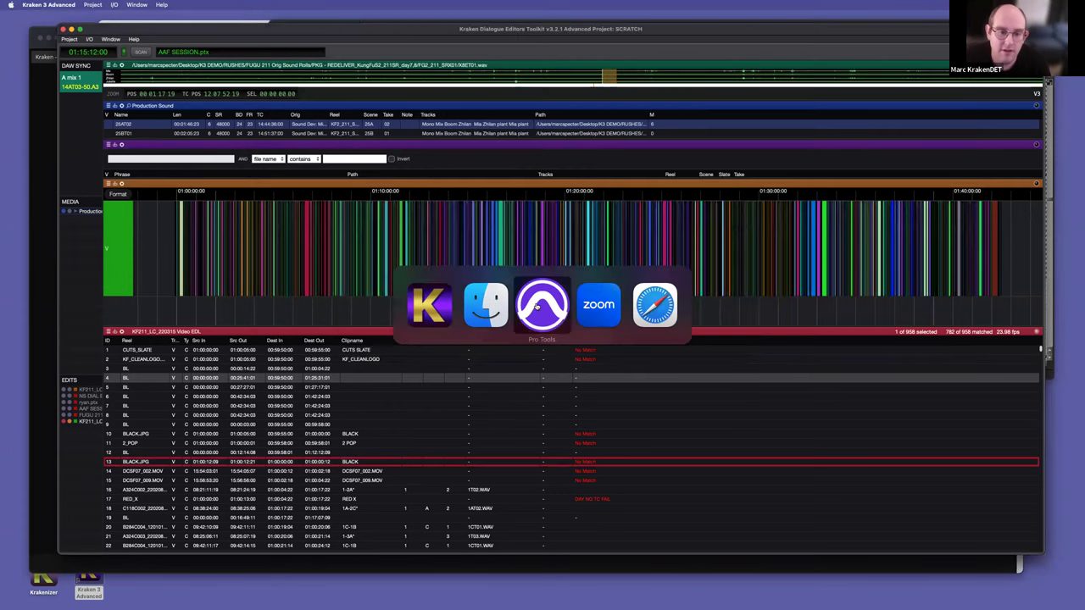
pyautogui.press('super+Tab')
pyautogui.click(539, 311)
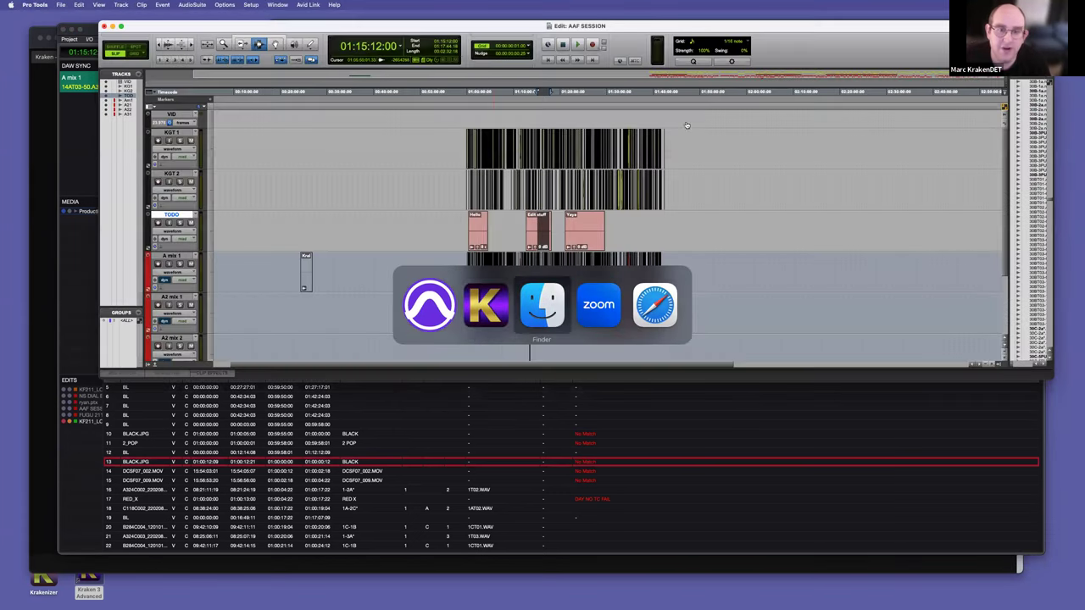
pyautogui.press('super+Tab')
pyautogui.moveTo(818, 51); pyautogui.dragTo(113, 139)
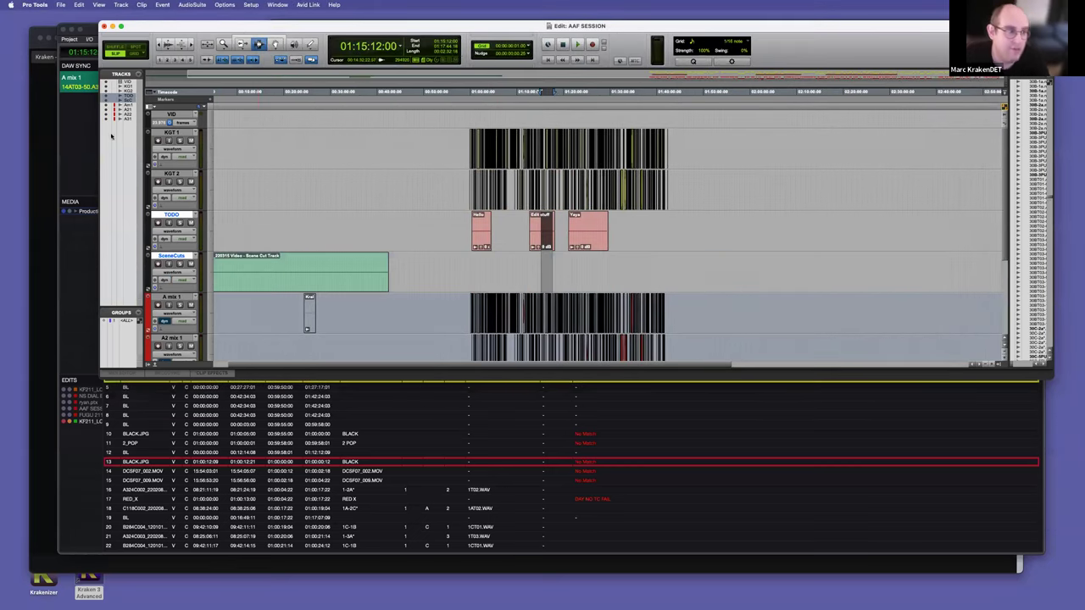
# Step: Spot the Scene Cut Track clip group on the SceneCuts track to its original time stamp, 00:59:50:00
pyautogui.click(386, 225)
pyautogui.press('r')
pyautogui.click(246, 270)
pyautogui.press('t')
pyautogui.press('t')
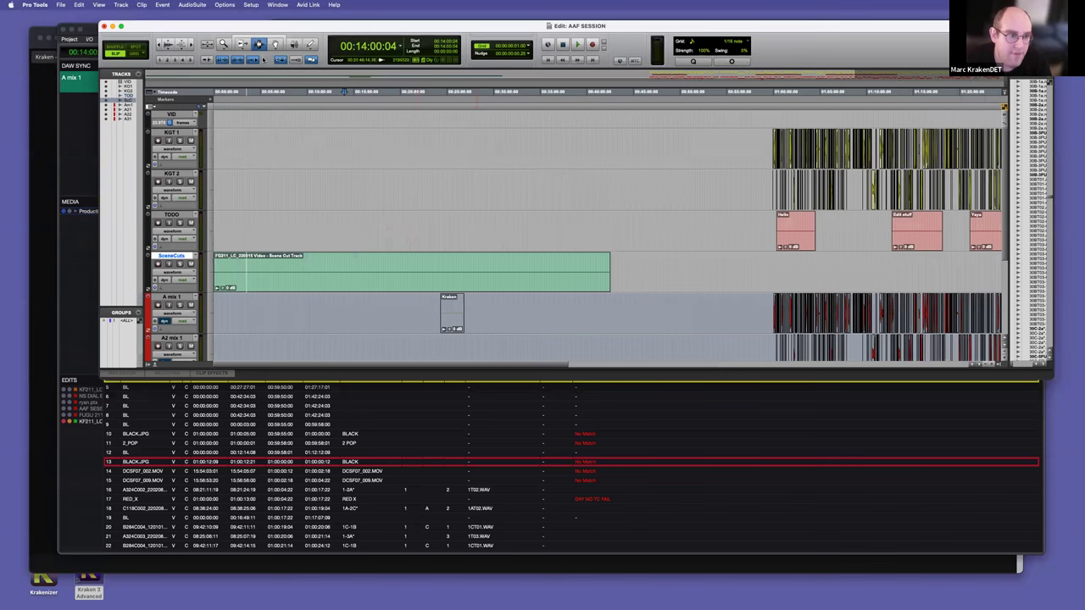
pyautogui.click(275, 46)
pyautogui.click(138, 49)
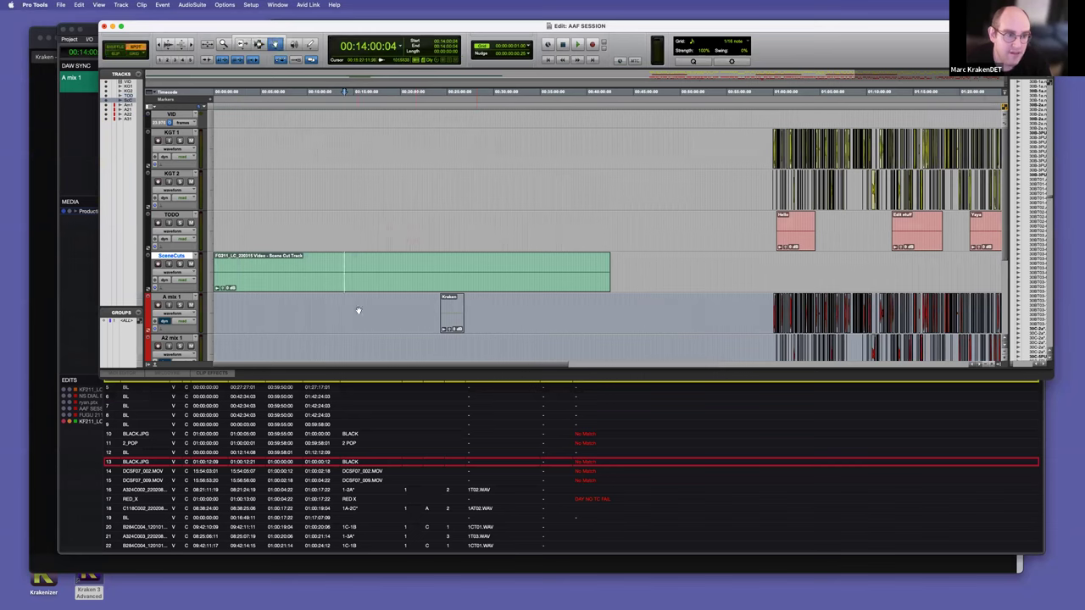
pyautogui.click(355, 281)
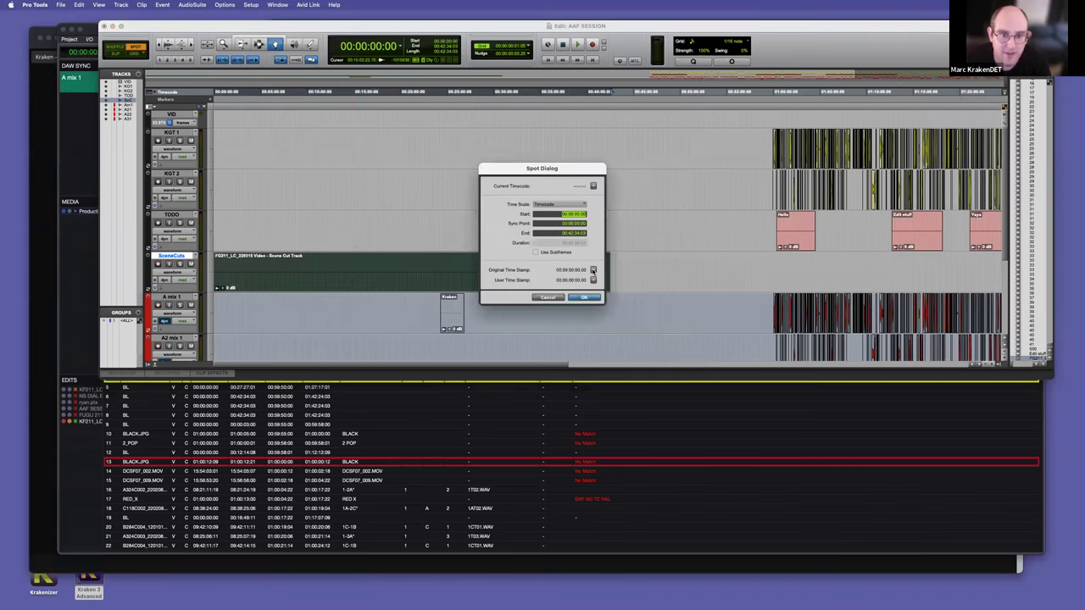
pyautogui.click(583, 299)
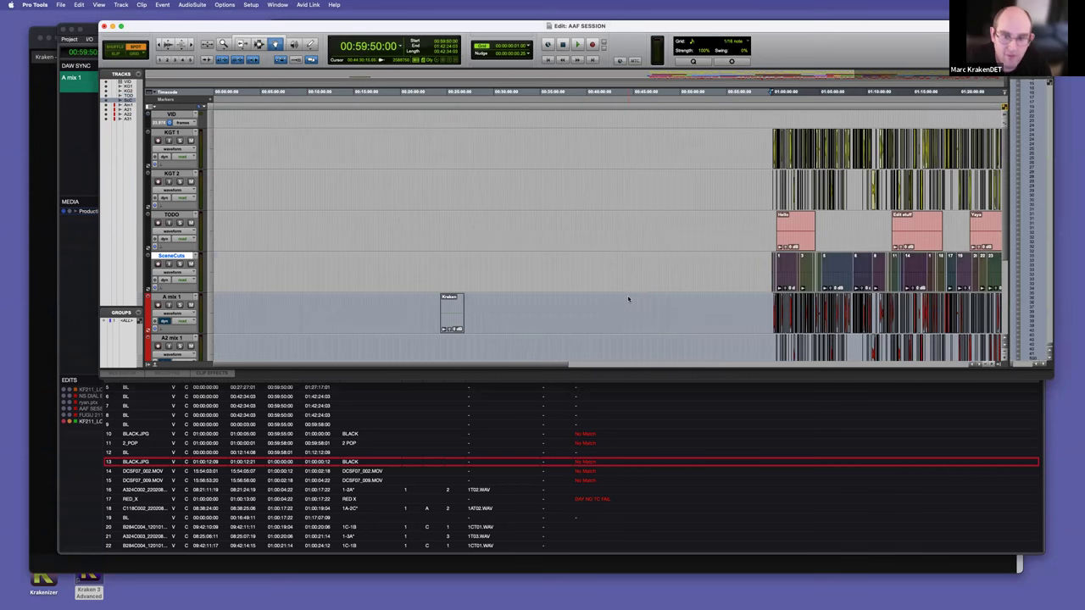
# Step: Examine the numbered scene clips on the SceneCuts track against the dialogue clips, selecting ranges across several scenes
pyautogui.press('F7')
pyautogui.click(879, 285)
pyautogui.press('t')
pyautogui.press('t')
pyautogui.press('t')
pyautogui.press('t')
pyautogui.moveTo(587, 274); pyautogui.dragTo(518, 274)
pyautogui.moveTo(490, 272); pyautogui.dragTo(757, 274)
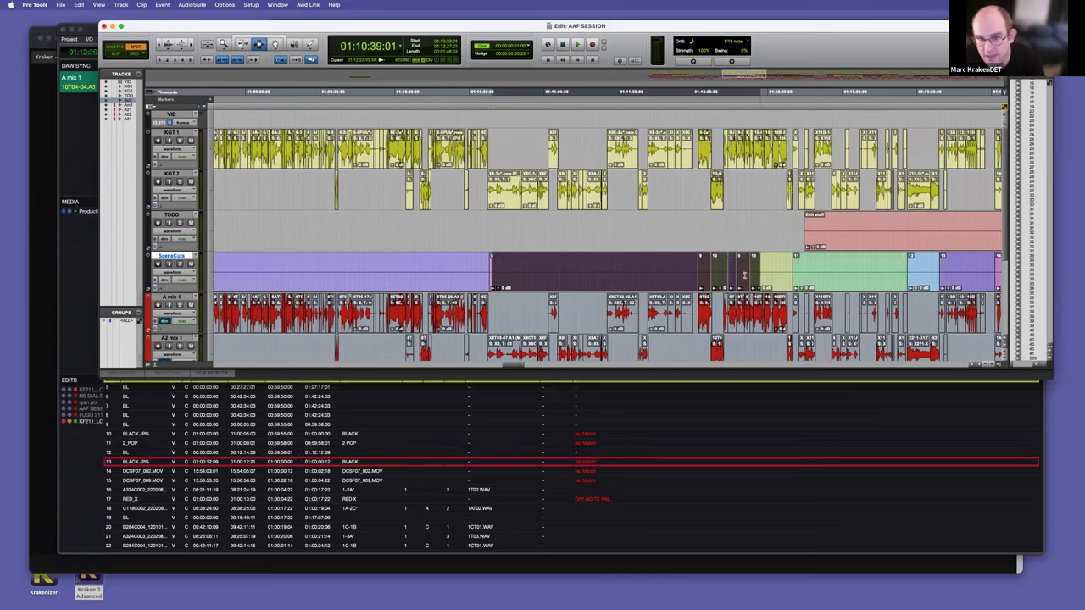
pyautogui.press('r')
pyautogui.press('r')
pyautogui.moveTo(496, 281); pyautogui.dragTo(544, 277)
# Step: Switch to Kraken and export a picture cut track from the KF211_LC_220315 Video EDL, using Clipname as the clip name source
pyautogui.press('super+Tab')
pyautogui.press('super+Tab')
pyautogui.press('super+Tab')
pyautogui.press('super+Tab')
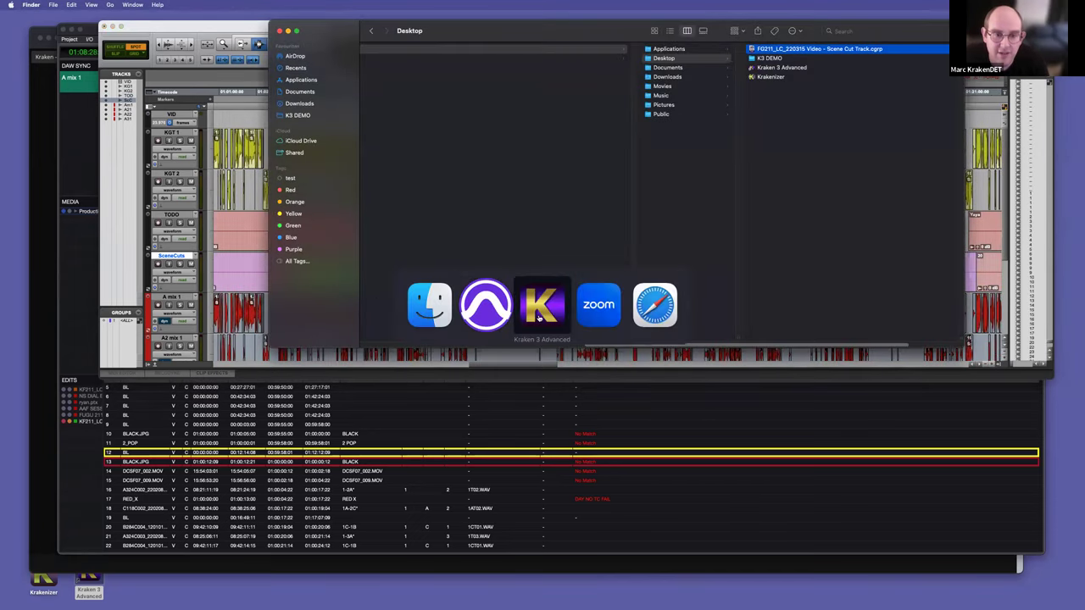
pyautogui.rightClick(262, 449)
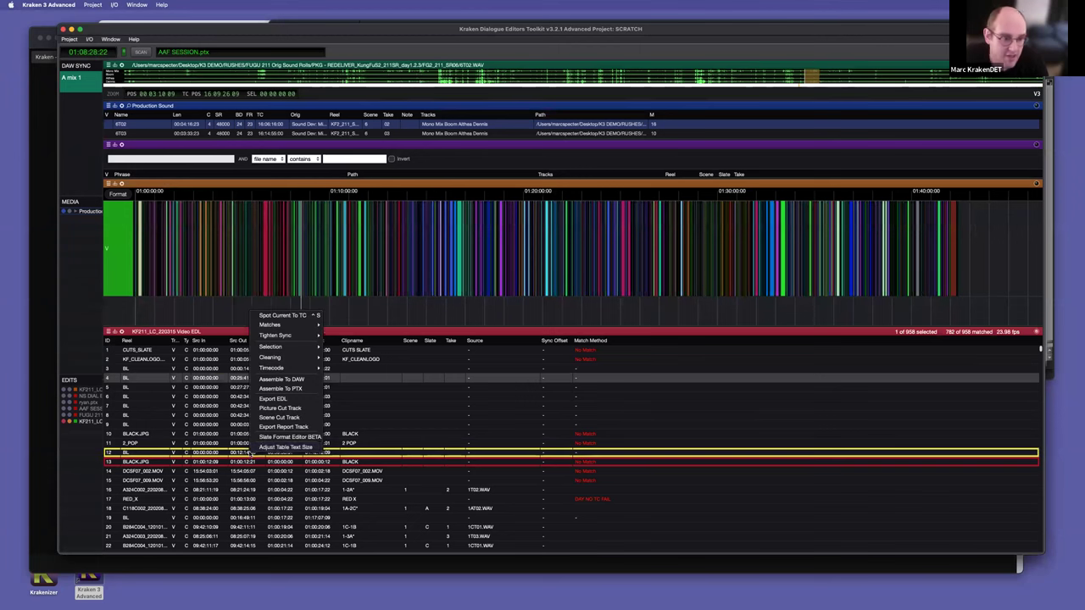
pyautogui.click(292, 408)
pyautogui.click(538, 291)
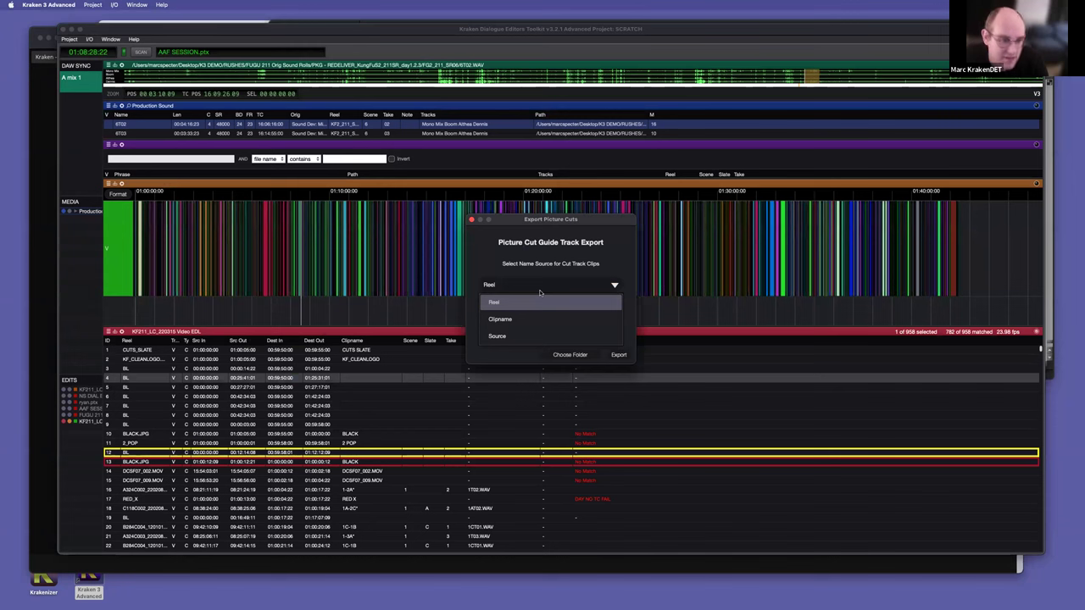
pyautogui.click(525, 318)
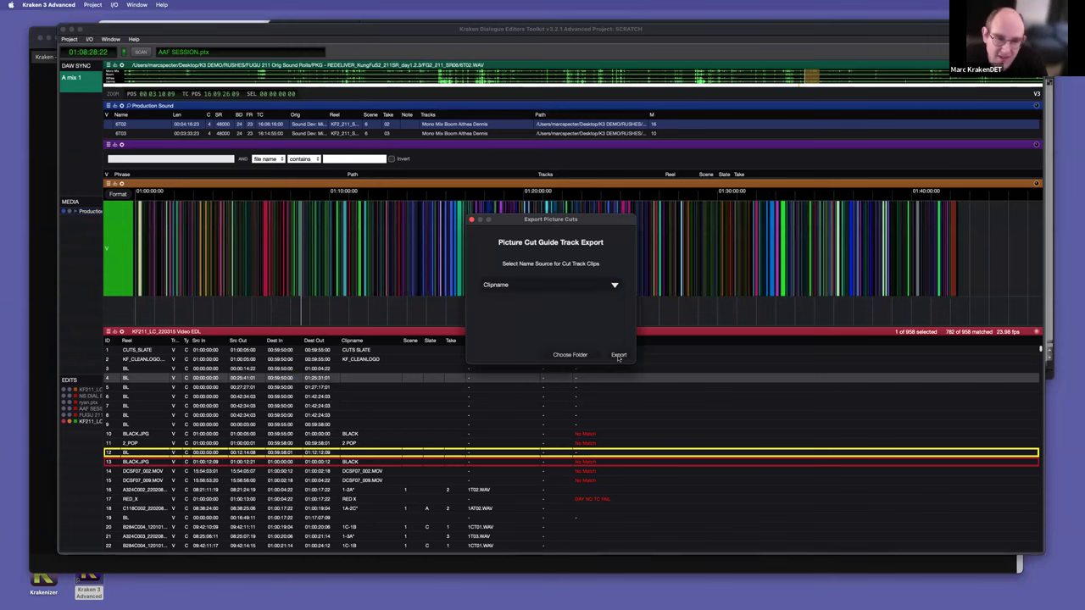
pyautogui.click(619, 355)
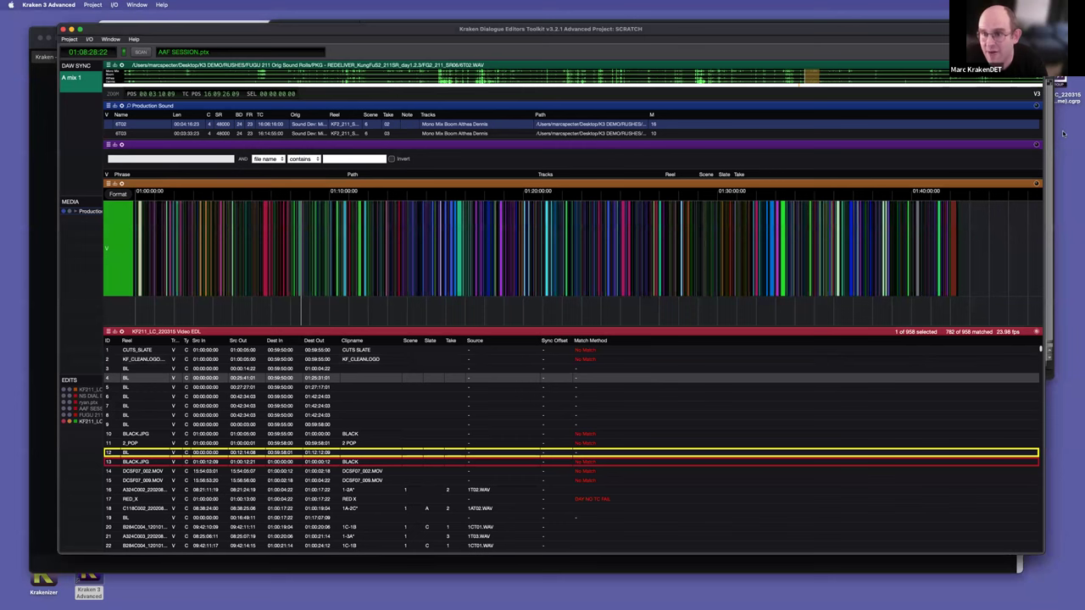
# Step: Bring KF211_LC_220315 Video EDL - Picture Cut Clip Group(Clipname).cgrp from the Finder Desktop folder into the Pro Tools session as a new track
pyautogui.press('super+Tab')
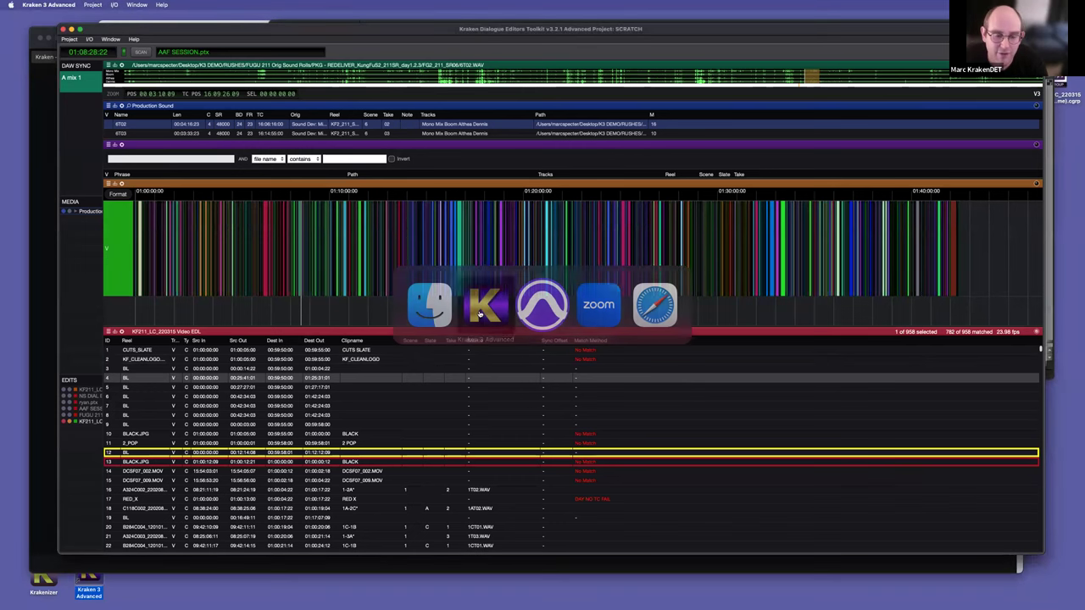
pyautogui.press('super+Tab')
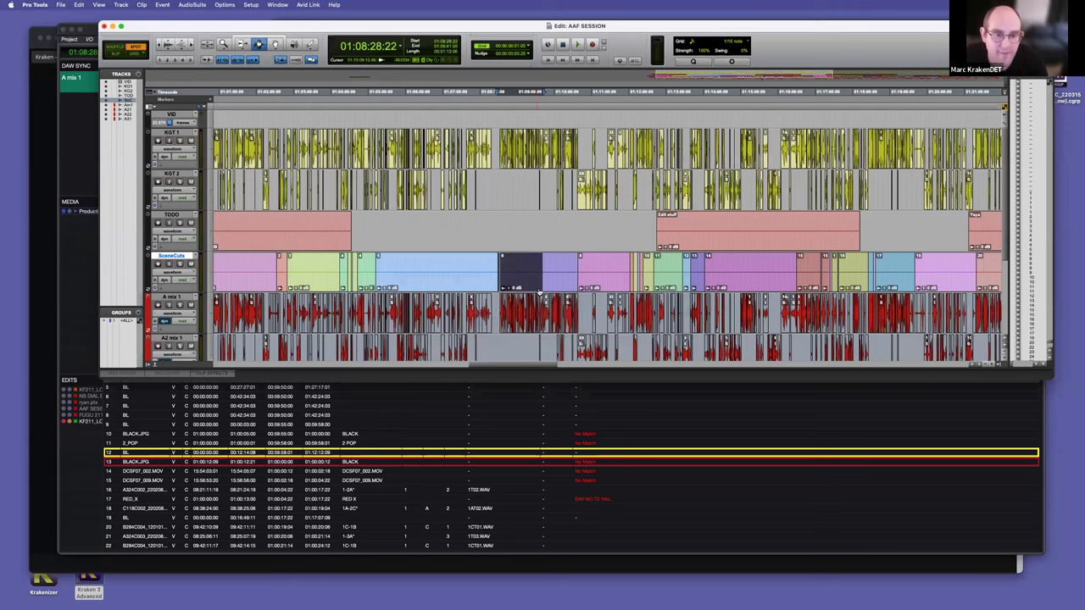
pyautogui.press('super+Tab')
pyautogui.press('super+Tab')
pyautogui.click(835, 68)
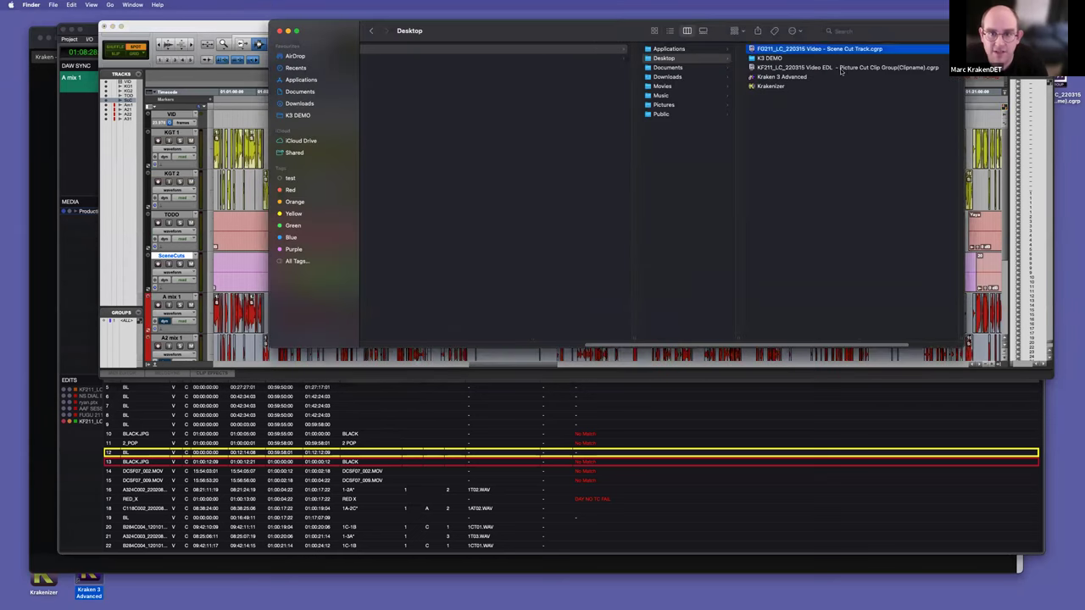
pyautogui.press('super+Tab')
pyautogui.moveTo(754, 72); pyautogui.dragTo(360, 199)
pyautogui.press('super+Tab')
pyautogui.press('super+Tab')
pyautogui.moveTo(356, 144); pyautogui.dragTo(117, 222)
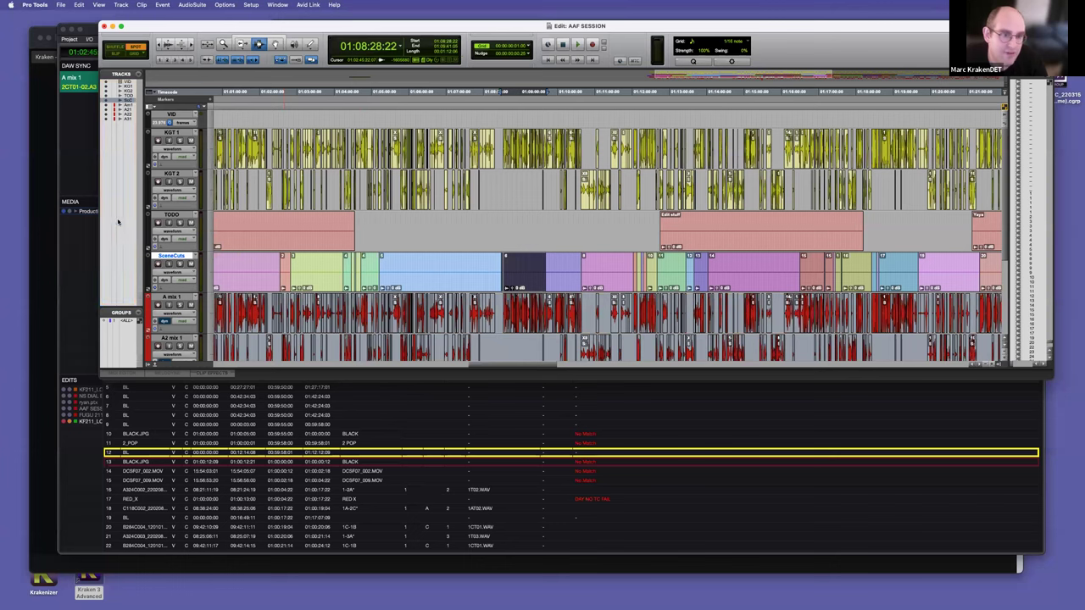
pyautogui.scroll(-2, 434, 263)
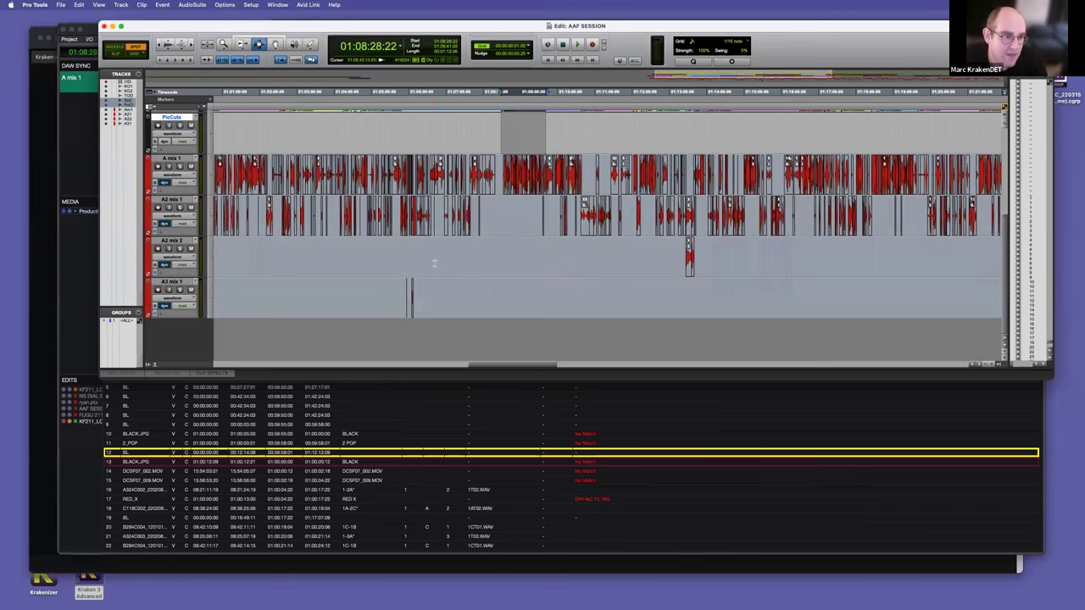
# Step: Spot the picture cut clip group on the PicCuts track to its original time stamp, 00:59:50:00
pyautogui.click(545, 264)
pyautogui.press('r')
pyautogui.press('r')
pyautogui.press('r')
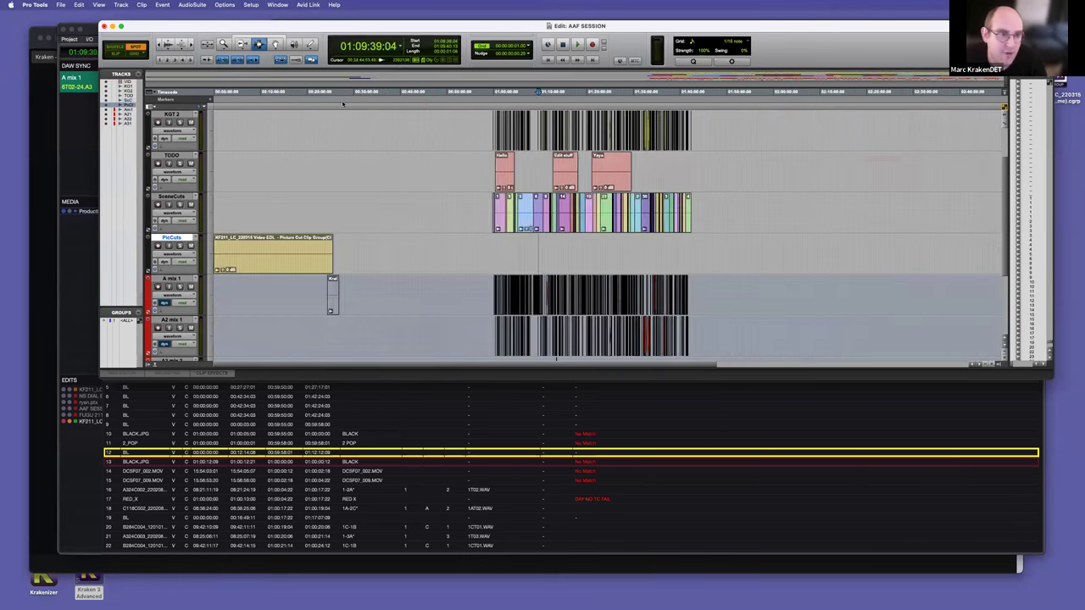
pyautogui.click(275, 45)
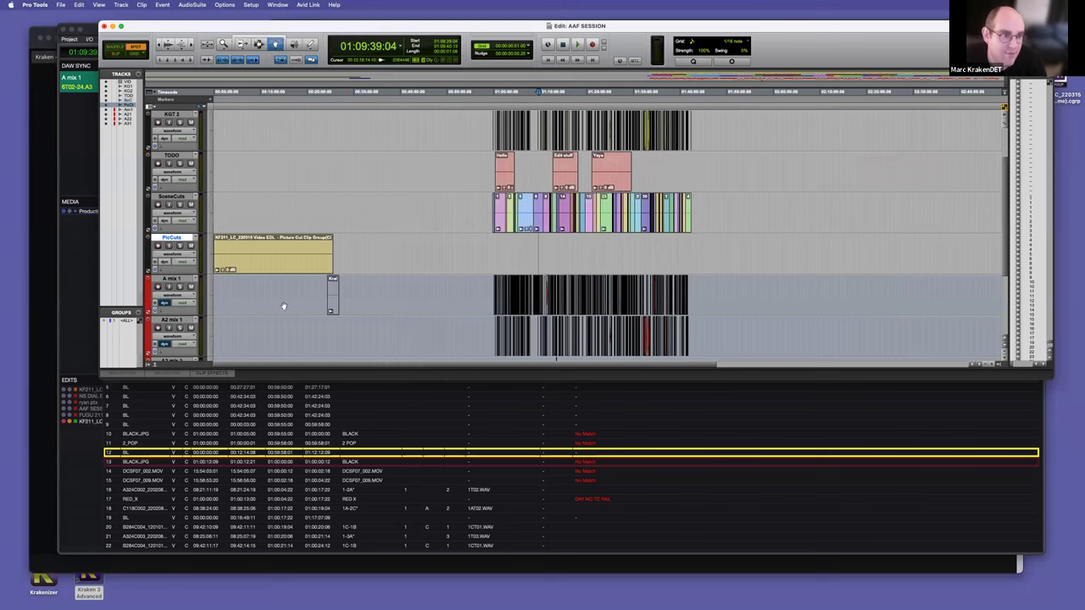
pyautogui.click(282, 272)
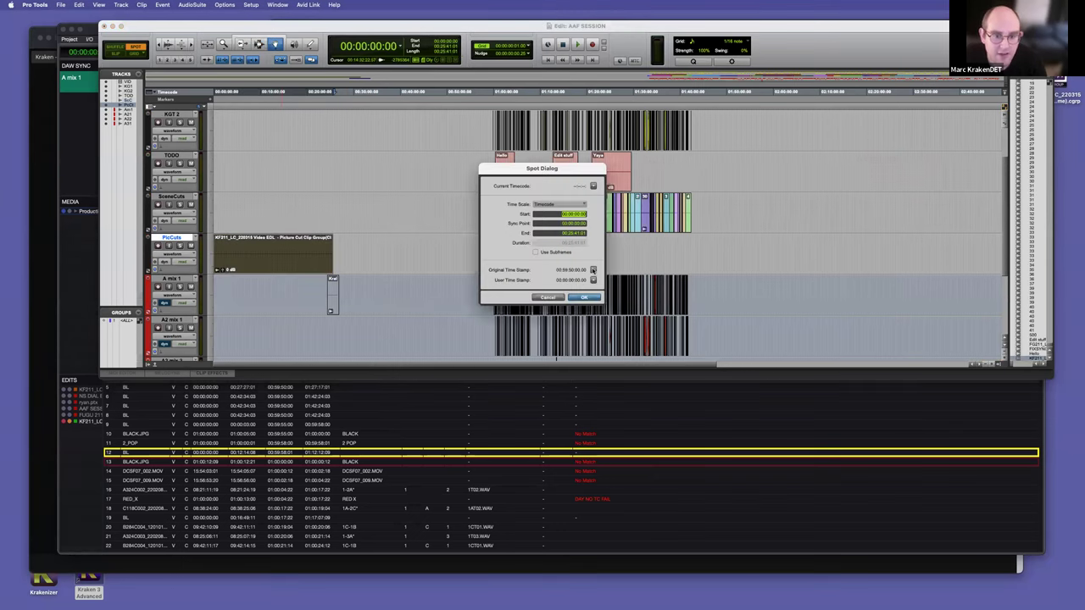
pyautogui.click(592, 298)
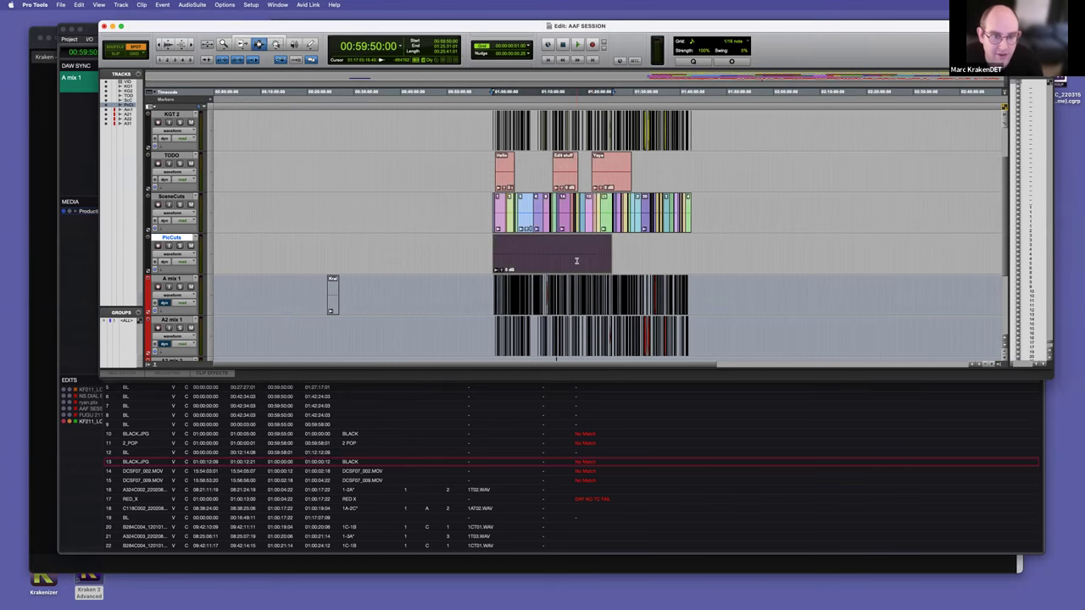
# Step: Ungroup the spotted picture cut clip group on the PicCuts track and check its extent against the scene cuts
pyautogui.click(548, 263)
pyautogui.press('t')
pyautogui.press('t')
pyautogui.doubleClick(549, 260)
pyautogui.press('super+alt+u')
pyautogui.press('r')
pyautogui.press('r')
pyautogui.click(548, 260)
# Step: Switch to Kraken and re-export the Video EDL's picture cut track with no events selected, using Clipname as name source and replacing the existing file
pyautogui.click(393, 510)
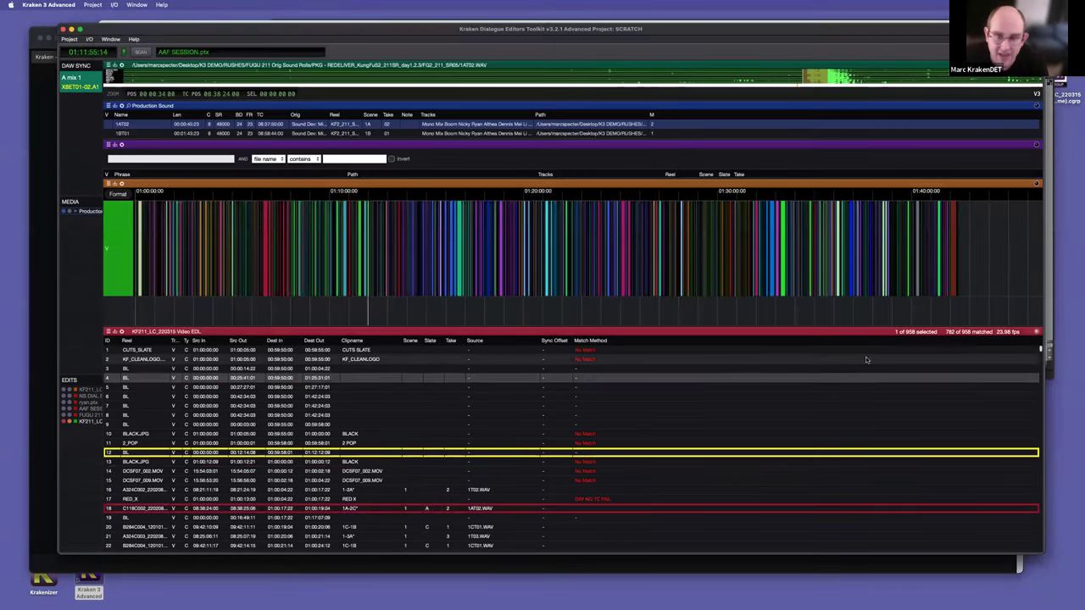
pyautogui.click(547, 386)
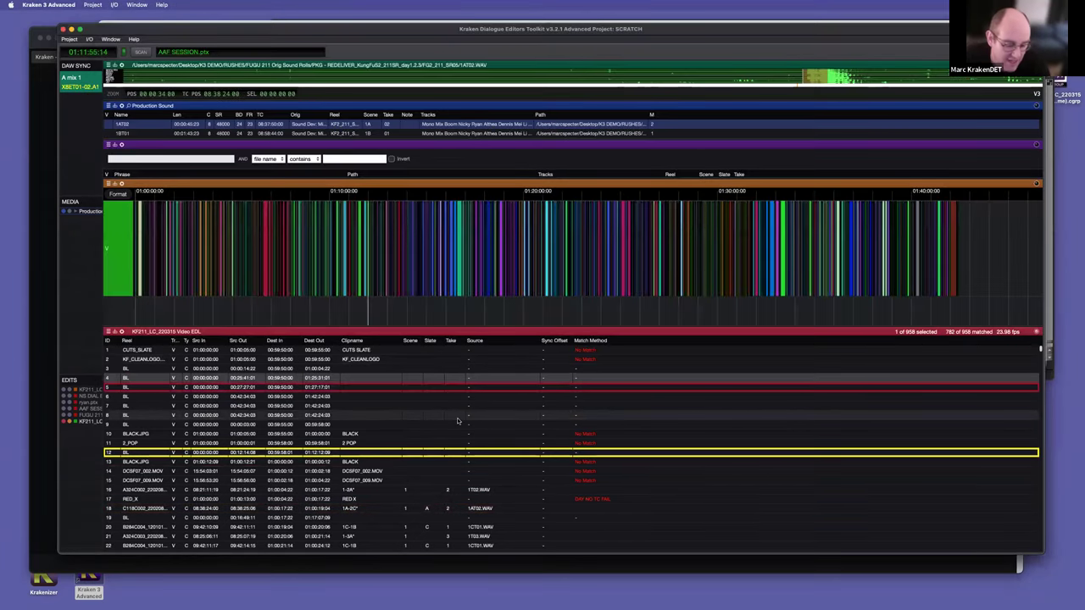
pyautogui.rightClick(423, 421)
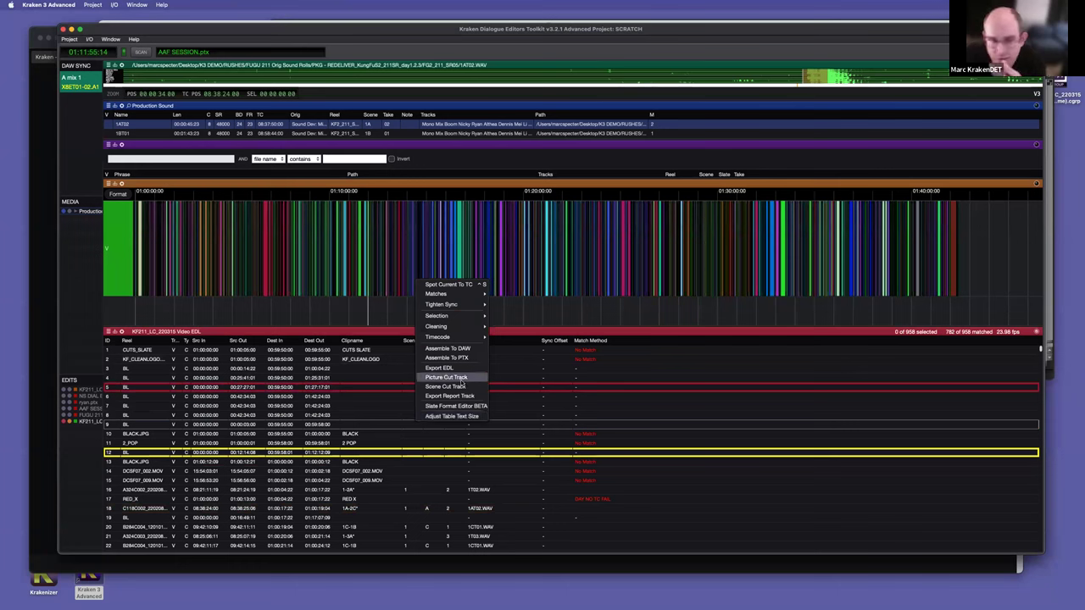
pyautogui.click(463, 380)
pyautogui.click(543, 288)
pyautogui.click(542, 318)
pyautogui.click(618, 355)
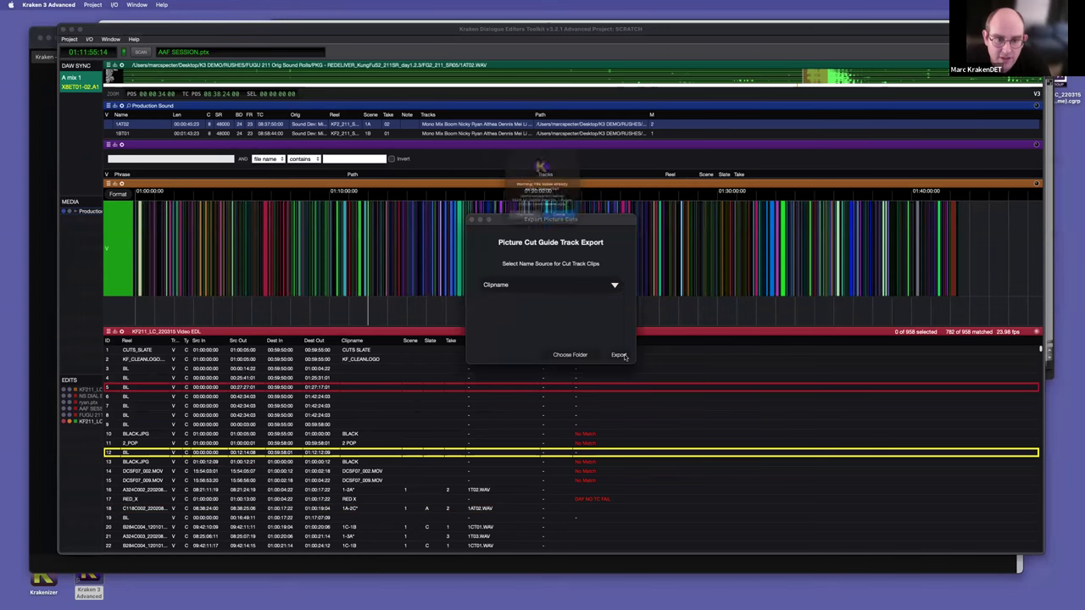
pyautogui.click(517, 228)
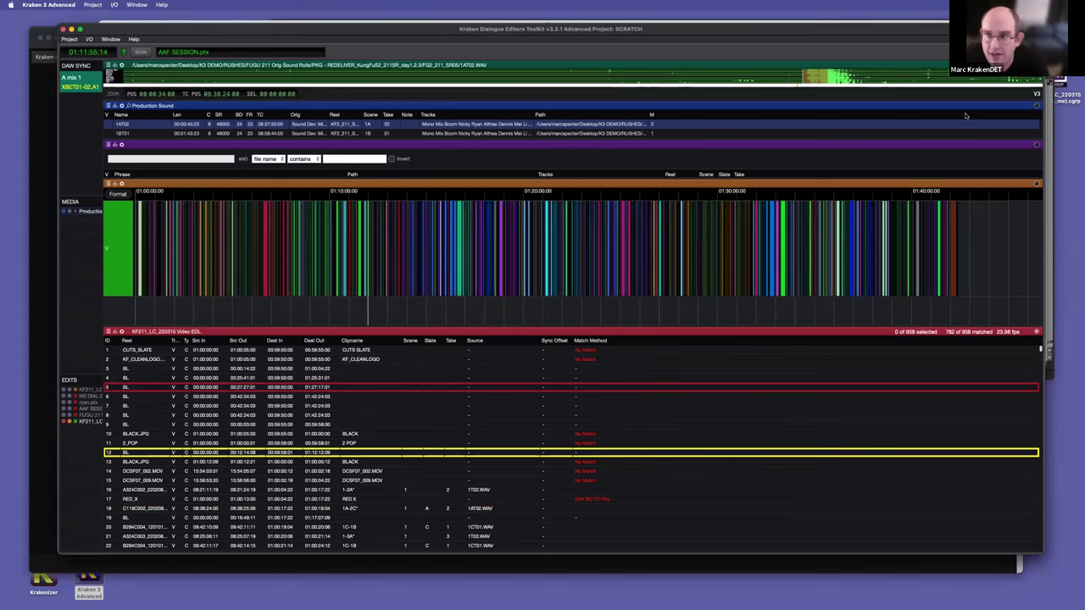
# Step: Bring the re-exported picture cut .cgrp from the Finder Desktop folder onto Pro Tools' PicCuts track, spotted to its original time stamp, 00:59:50:00
pyautogui.press('super+Tab')
pyautogui.press('super+Tab')
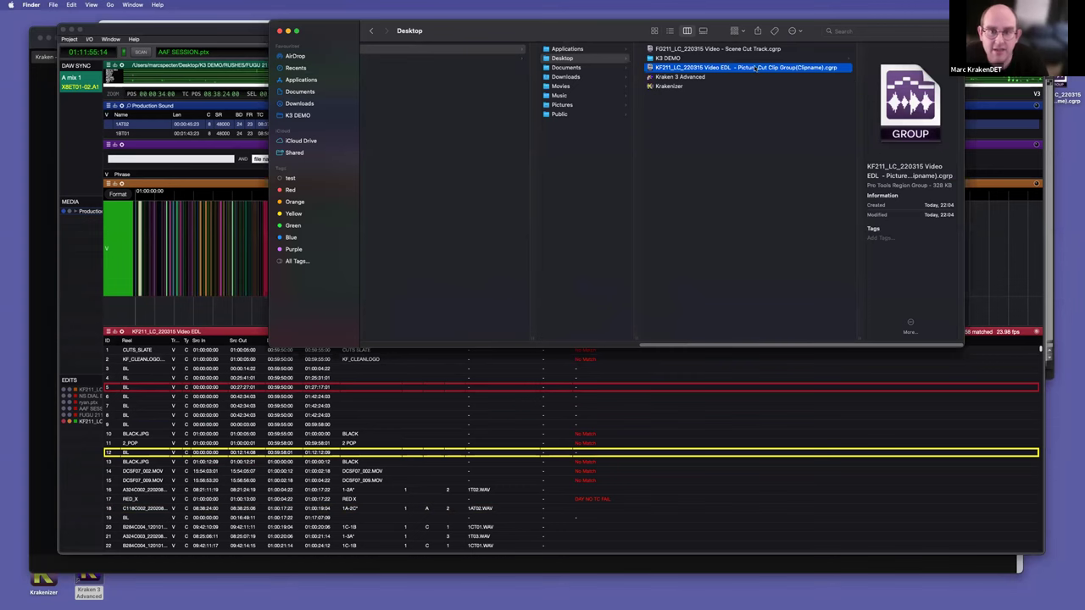
pyautogui.moveTo(751, 70); pyautogui.dragTo(396, 251)
pyautogui.press('super+Tab')
pyautogui.press('super+Tab')
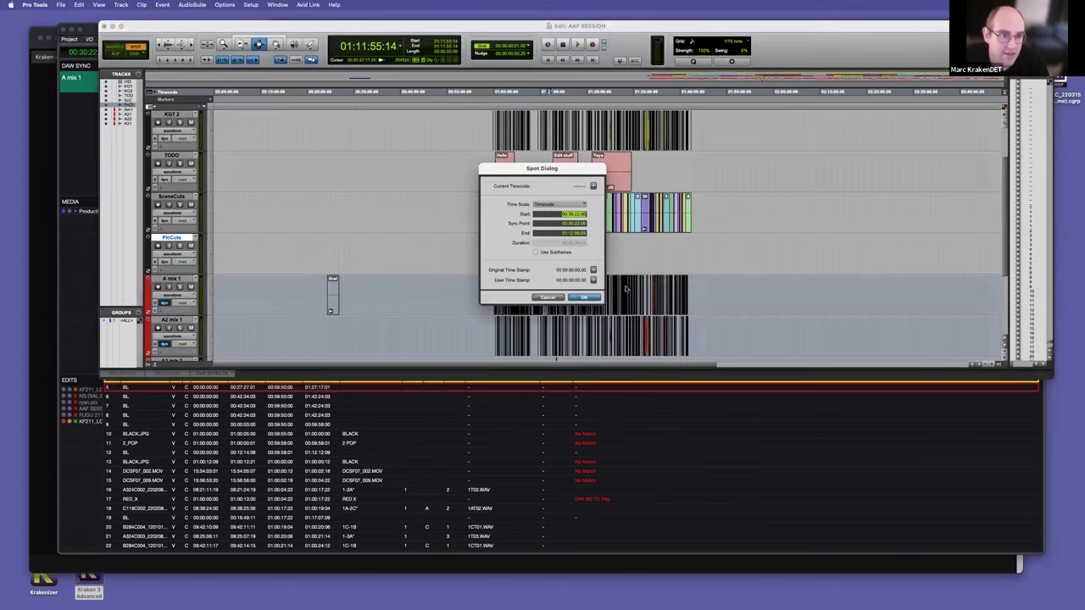
pyautogui.click(584, 298)
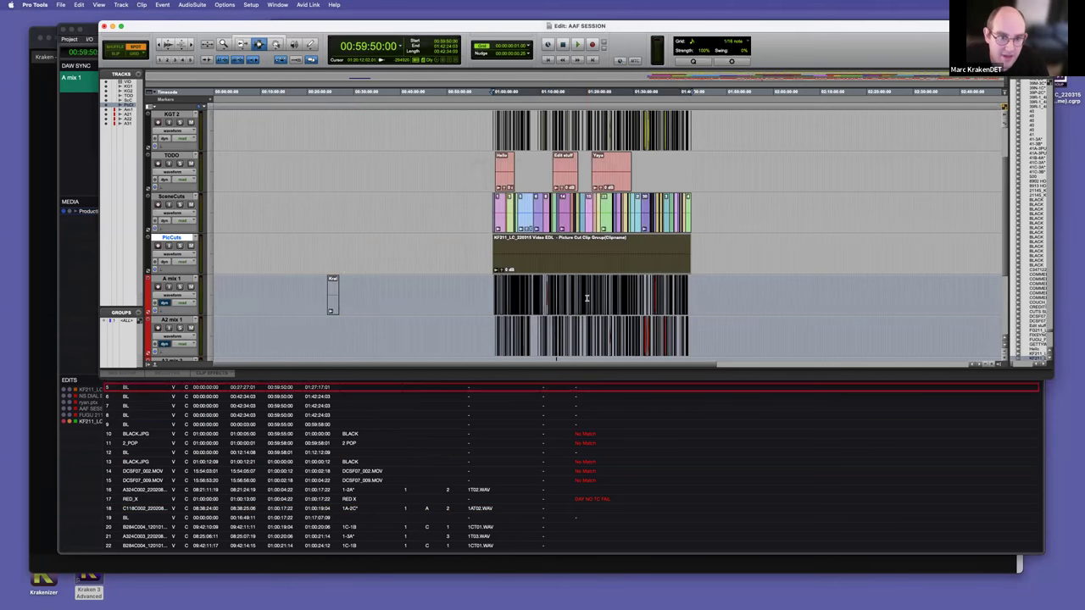
# Step: Ungroup the replacement clip group on the PicCuts track into individual picture cut clips
pyautogui.click(564, 259)
pyautogui.press('t')
pyautogui.press('t')
pyautogui.press('t')
pyautogui.press('t')
pyautogui.press('t')
pyautogui.press('t')
pyautogui.press('t')
pyautogui.press('t')
pyautogui.press('t')
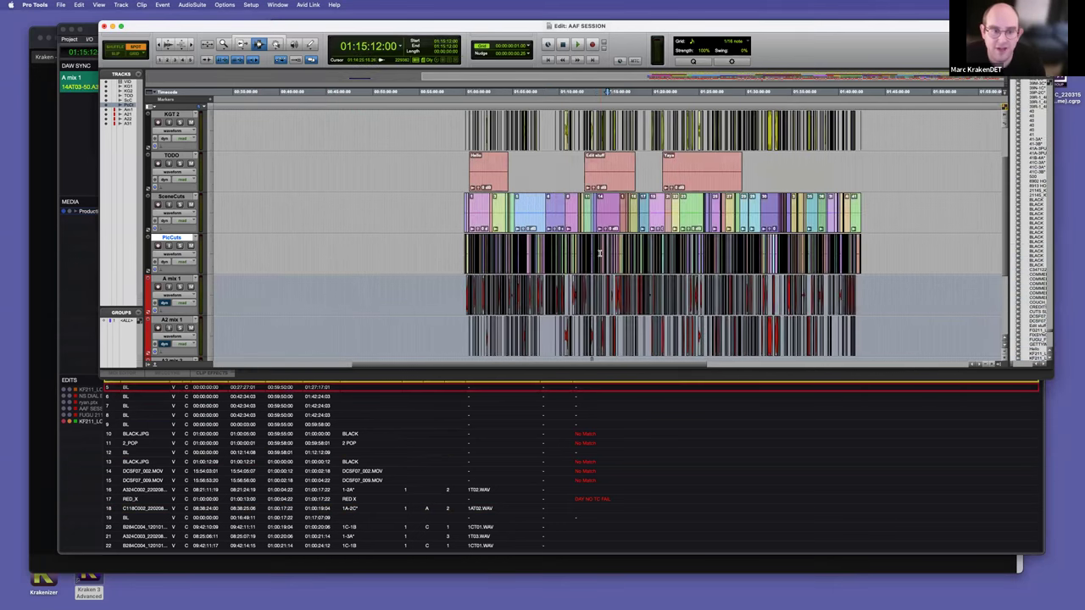
# Step: Examine the individual picture cuts on the PicCuts track against the scene clips and dialogue, both close up and across the whole programme
pyautogui.moveTo(456, 258); pyautogui.dragTo(622, 248)
pyautogui.moveTo(551, 257); pyautogui.dragTo(485, 243)
pyautogui.press('r')
pyautogui.press('r')
pyautogui.press('r')
pyautogui.press('r')
pyautogui.press('r')
pyautogui.press('r')
pyautogui.press('r')
pyautogui.click(527, 238)
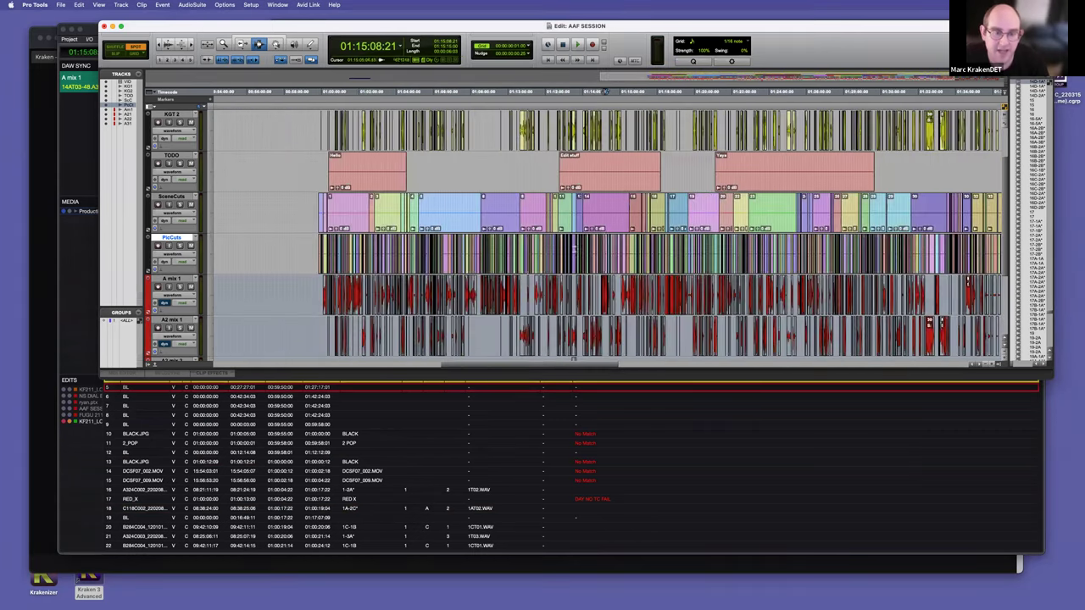
pyautogui.press('t')
pyautogui.press('t')
pyautogui.press('t')
pyautogui.press('r')
pyautogui.press('r')
pyautogui.press('super+bracketleft')
pyautogui.press('super+bracketleft')
pyautogui.press('super+bracketleft')
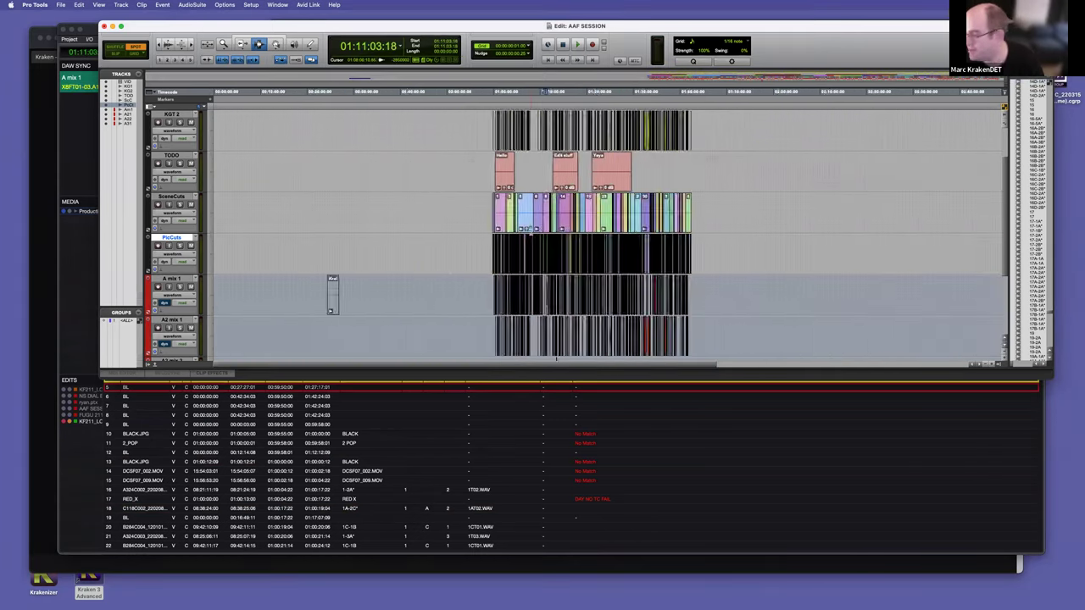
# Step: Switch to Kraken and resize the panes to reveal the phrase list and enlarge the edit timeline
pyautogui.press('super+Tab')
pyautogui.press('super+Tab')
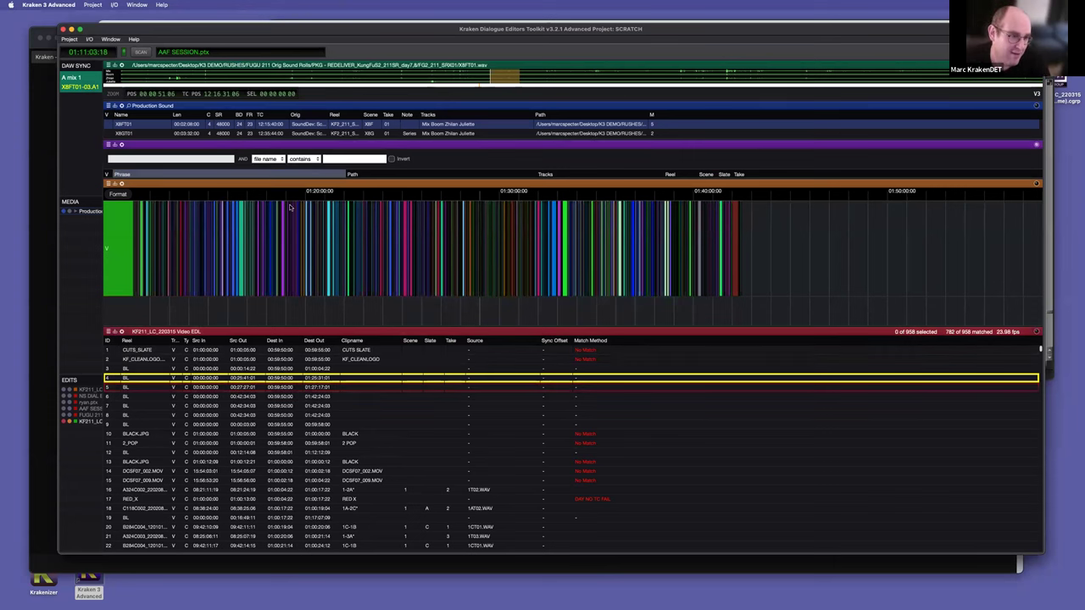
pyautogui.moveTo(360, 182); pyautogui.dragTo(347, 245)
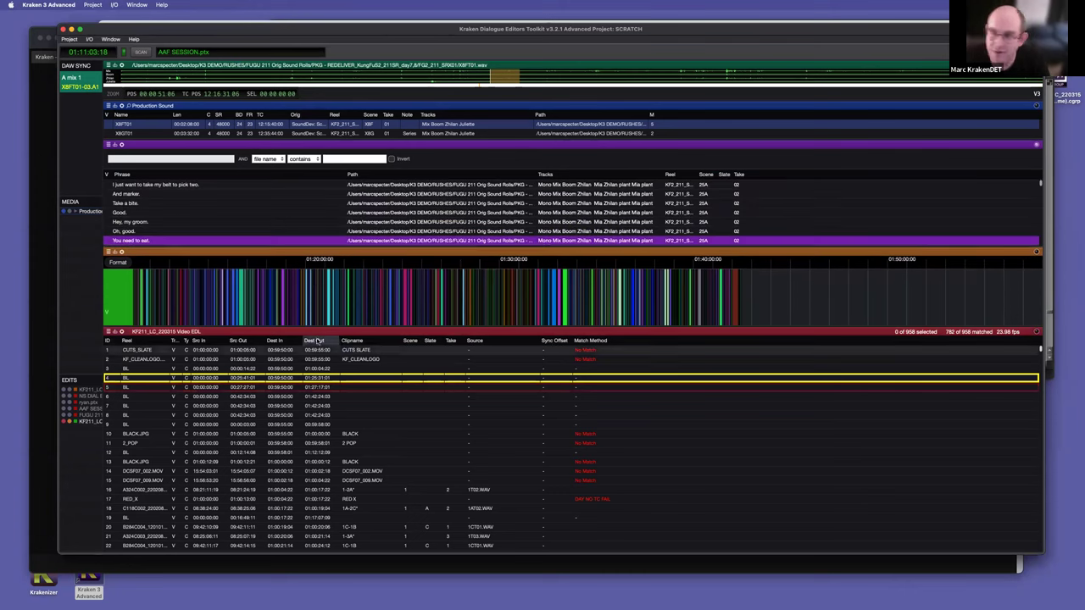
pyautogui.moveTo(214, 328); pyautogui.dragTo(229, 385)
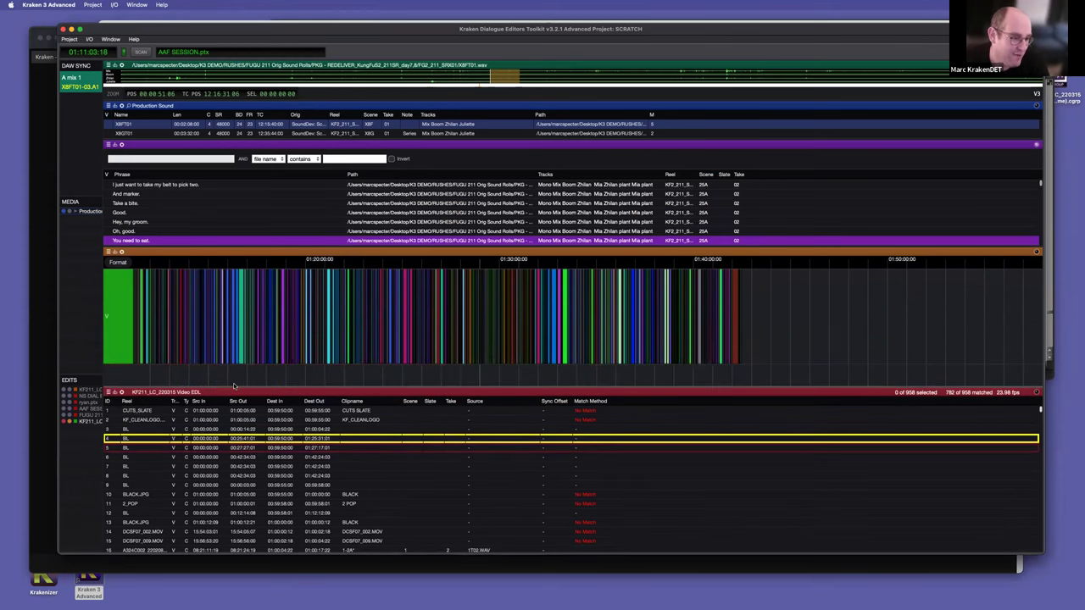